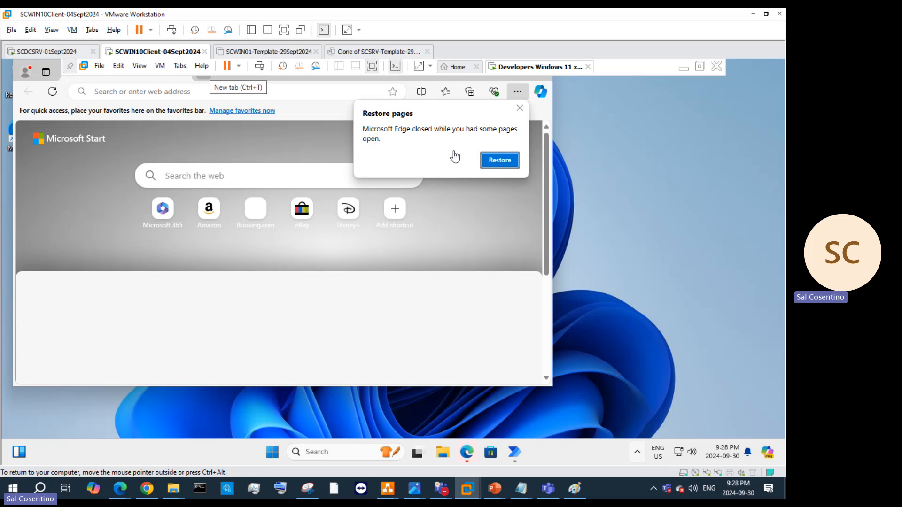
Step: Dismiss Edge's Restore pages prompt and try opening the guest's Power Options from the quick-link menu
{"action": "left_click", "coordinate": [520, 109]}
{"action": "left_click", "coordinate": [221, 93]}
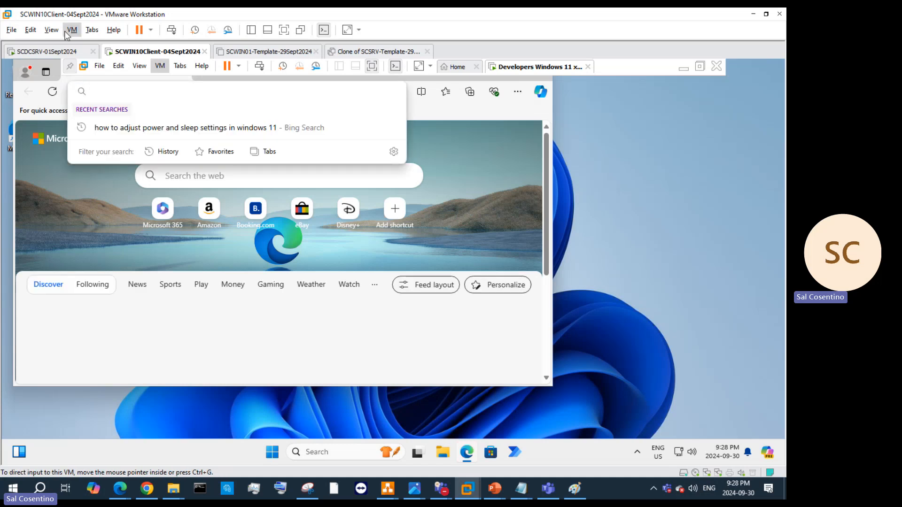
{"action": "left_click", "coordinate": [271, 456]}
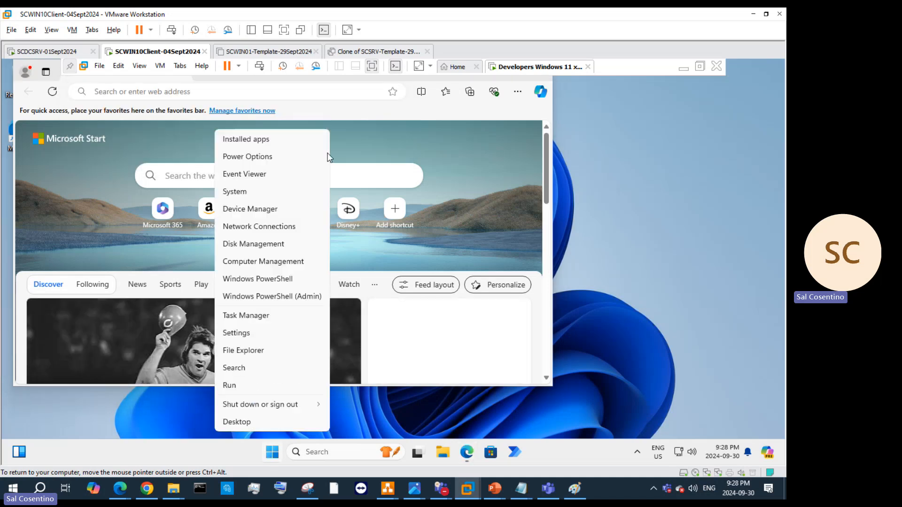
{"action": "left_click", "coordinate": [260, 162]}
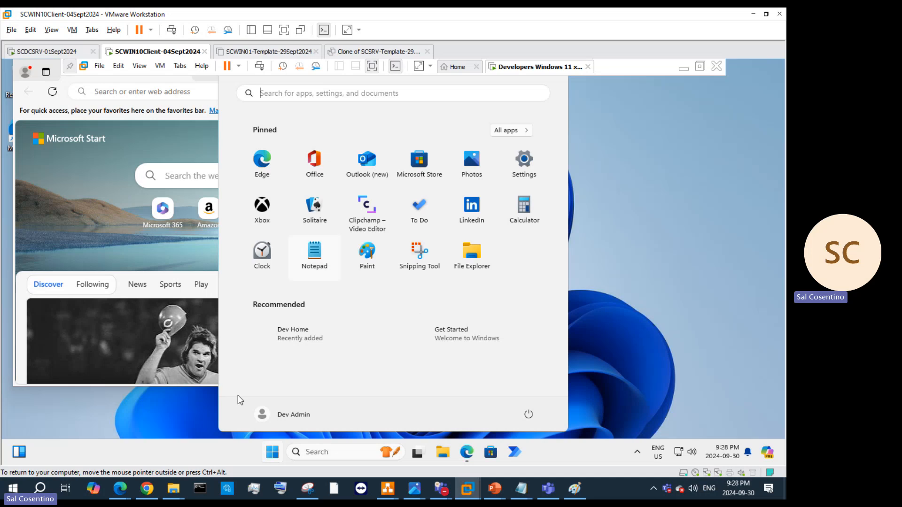
Step: Retry Power Options from the quick-link menu, then drag Edge down into a smaller window
{"action": "right_click", "coordinate": [272, 453]}
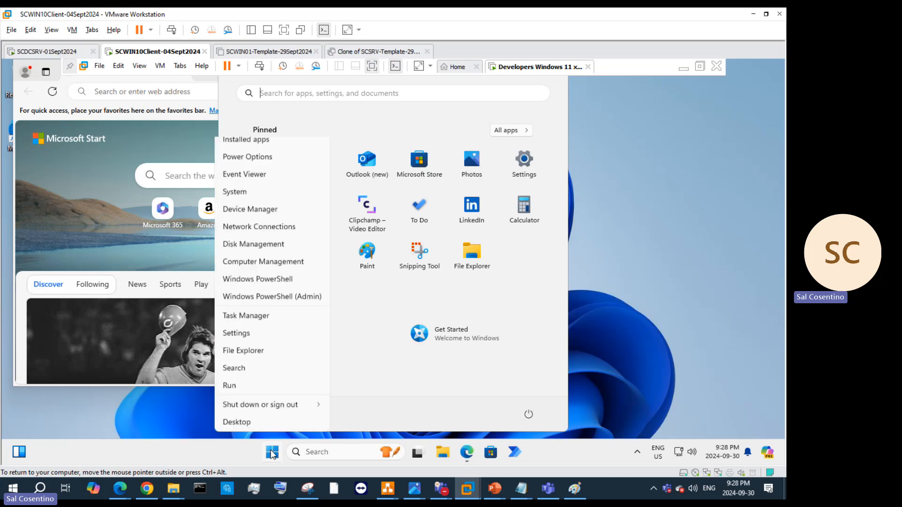
{"action": "left_click", "coordinate": [255, 159]}
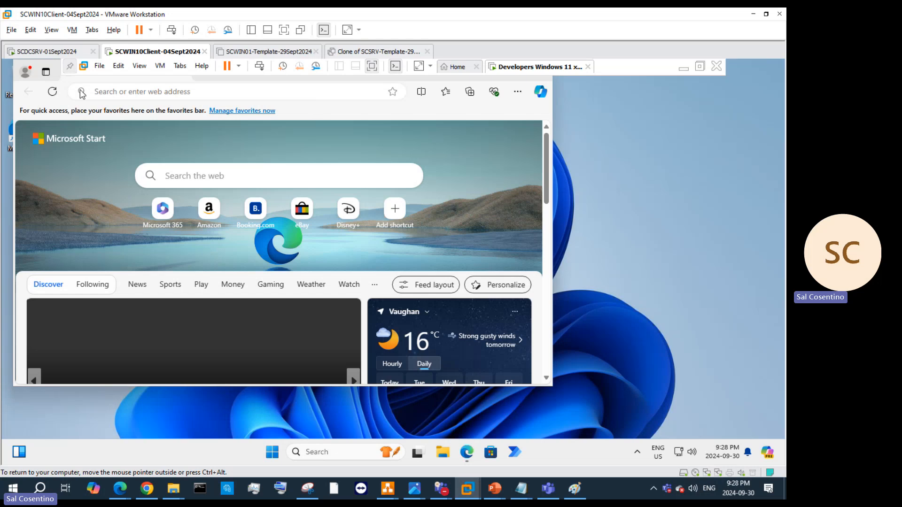
{"action": "left_click", "coordinate": [267, 86]}
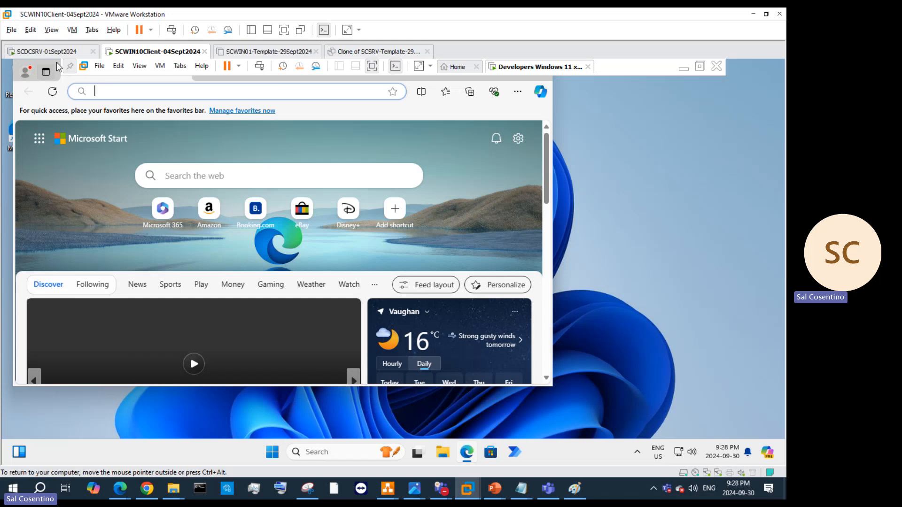
{"action": "left_click_drag", "start_coordinate": [56, 68], "coordinate": [192, 117]}
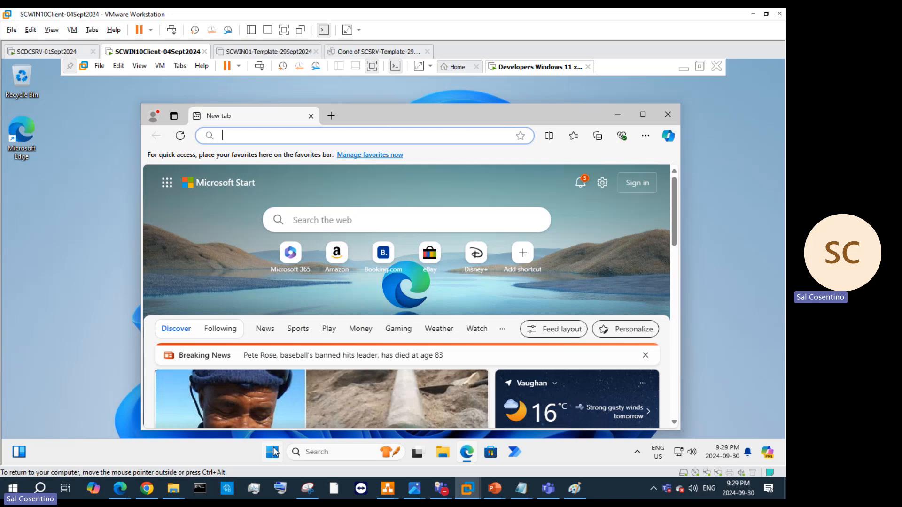
Step: Close Edge and the Power Automate communication error, then launch Settings from the Win+X menu
{"action": "left_click", "coordinate": [667, 116]}
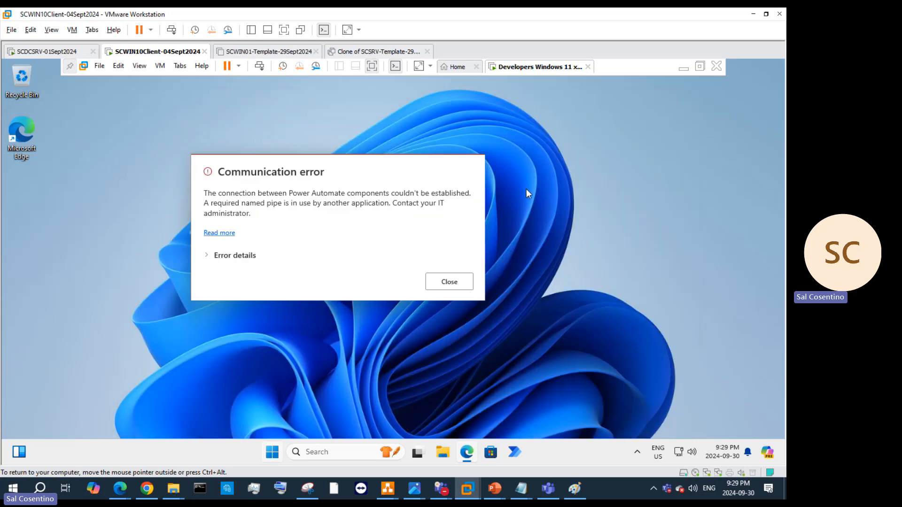
{"action": "left_click", "coordinate": [456, 283]}
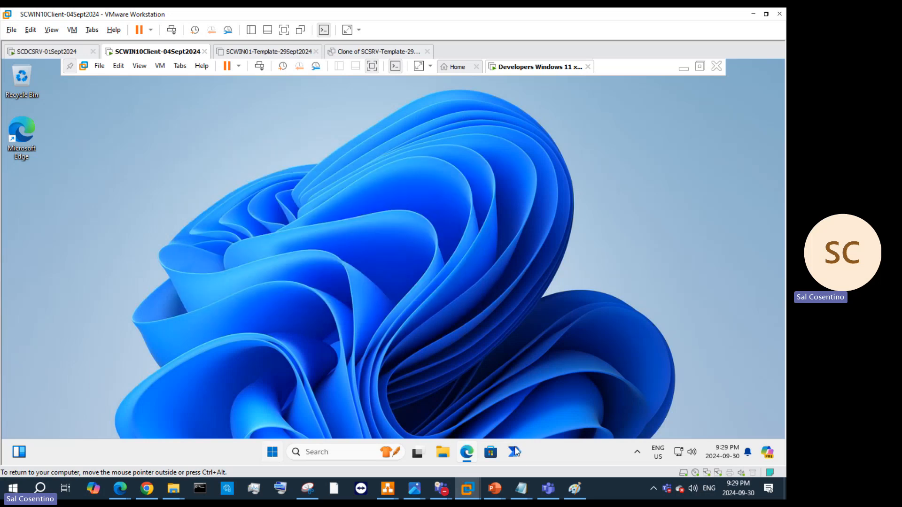
{"action": "key", "text": "super+x"}
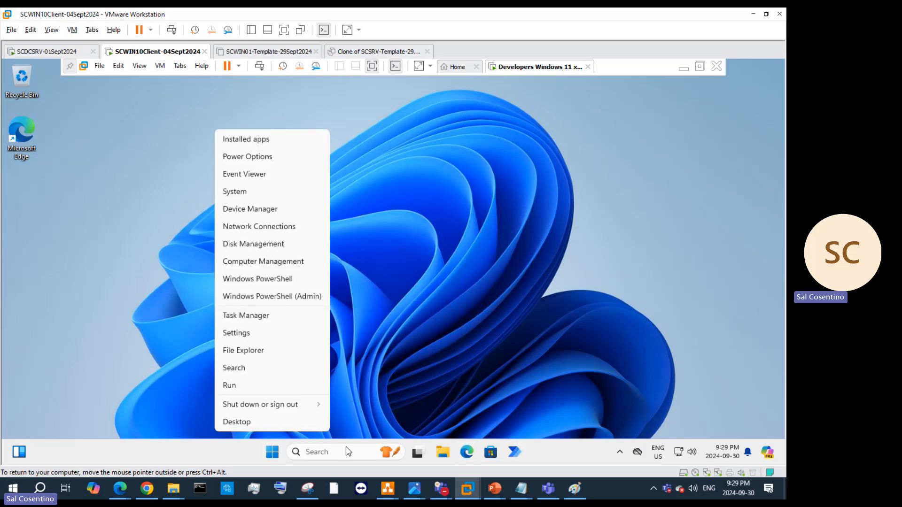
{"action": "left_click", "coordinate": [354, 348]}
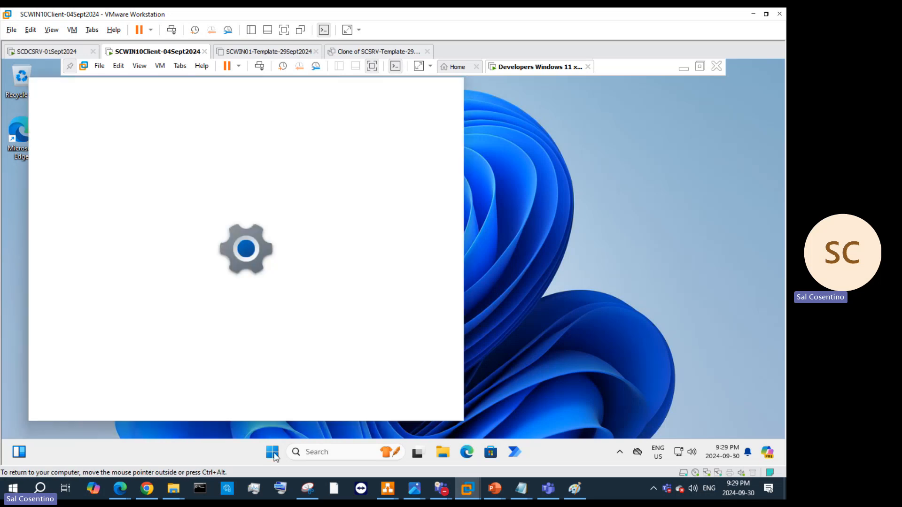
Step: Open the virtual machine's Settings from the VM tab's context menu
{"action": "right_click", "coordinate": [276, 457]}
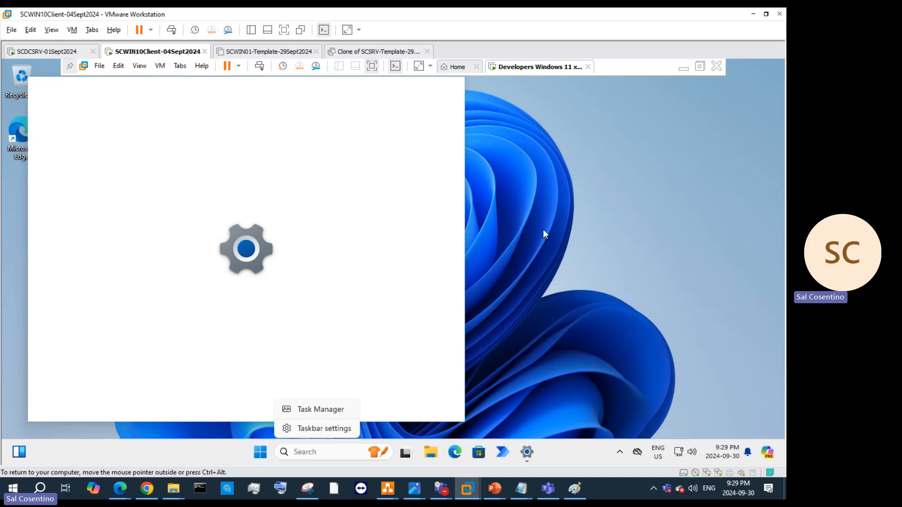
{"action": "right_click", "coordinate": [542, 71]}
{"action": "mouse_move", "coordinate": [578, 91]}
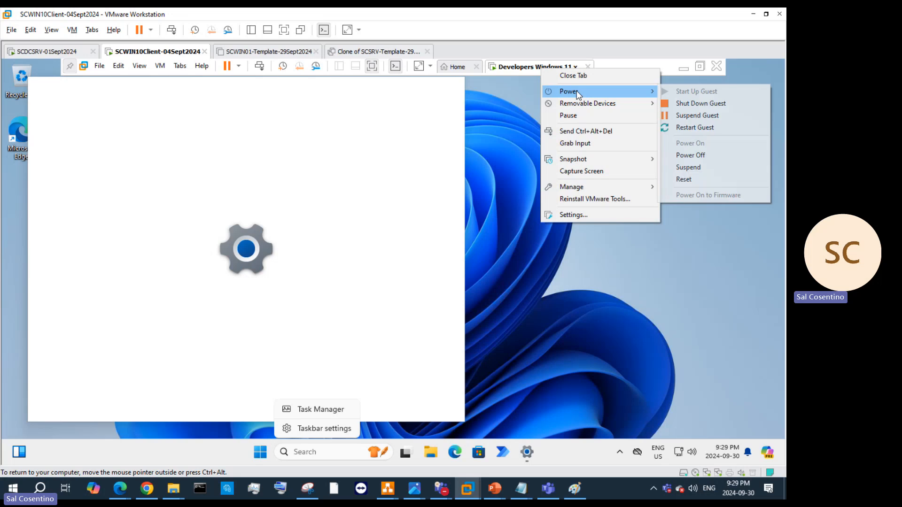
{"action": "left_click", "coordinate": [614, 215]}
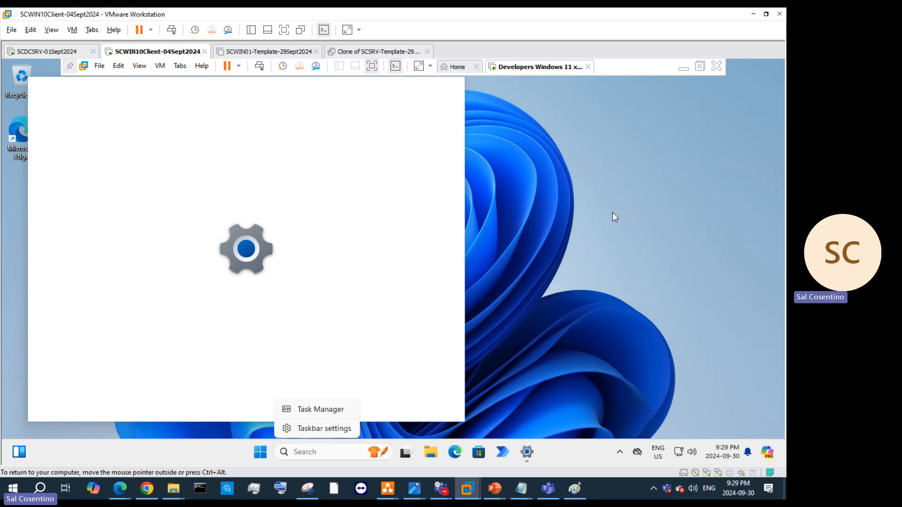
Step: Change the VM's memory from 8192 MB to 10240 MB and apply it
{"action": "double_click", "coordinate": [171, 53]}
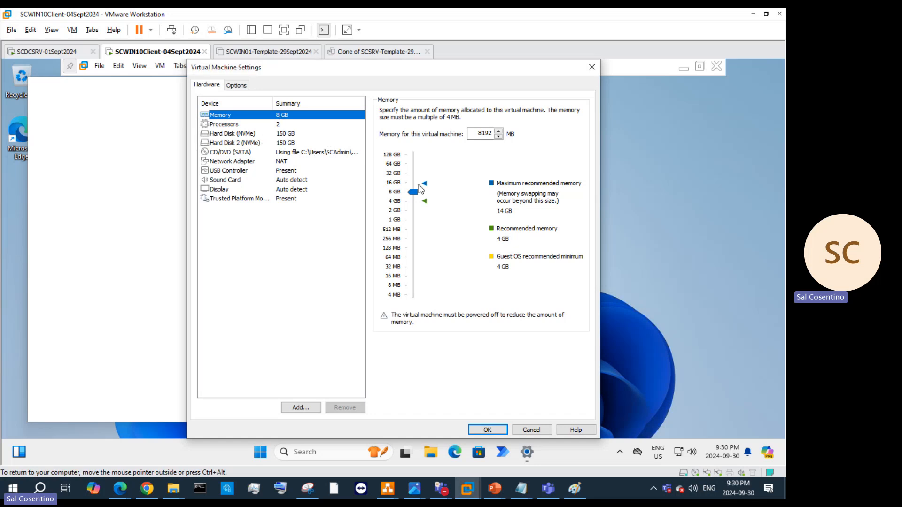
{"action": "double_click", "coordinate": [474, 135]}
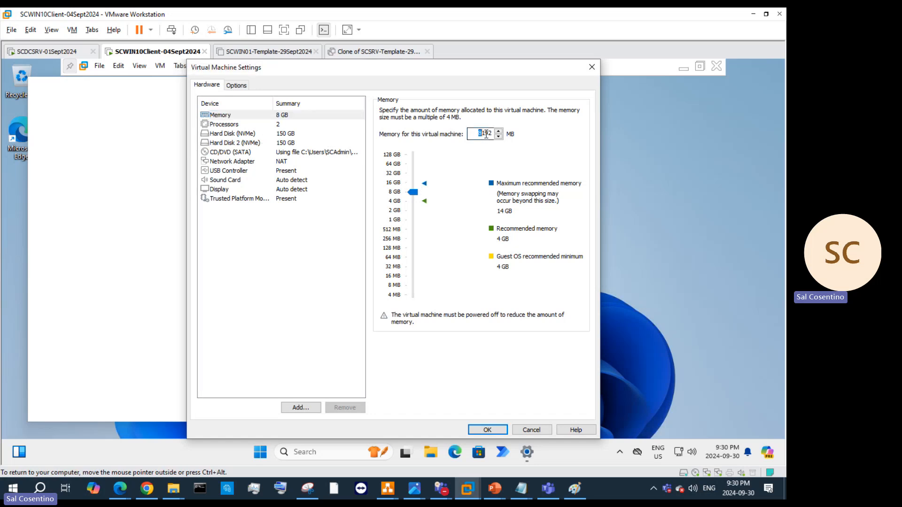
{"action": "type", "text": "10240"}
{"action": "left_click", "coordinate": [477, 427]}
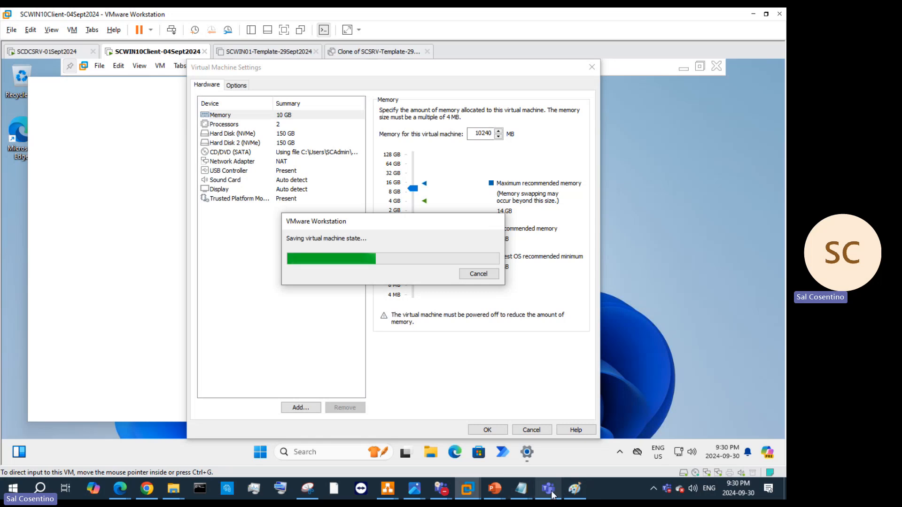
Step: Check the Teams chat window from the taskbar
{"action": "mouse_move", "coordinate": [441, 489]}
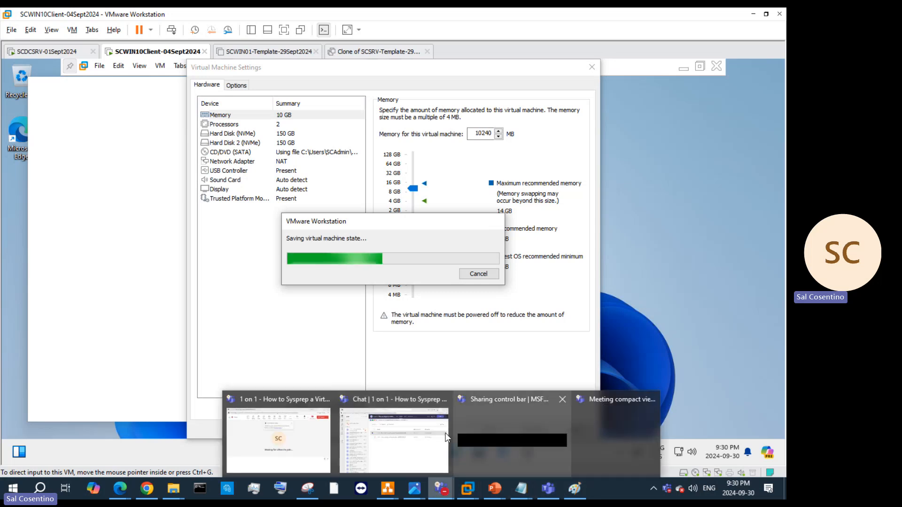
{"action": "left_click", "coordinate": [441, 435]}
{"action": "left_click", "coordinate": [732, 22]}
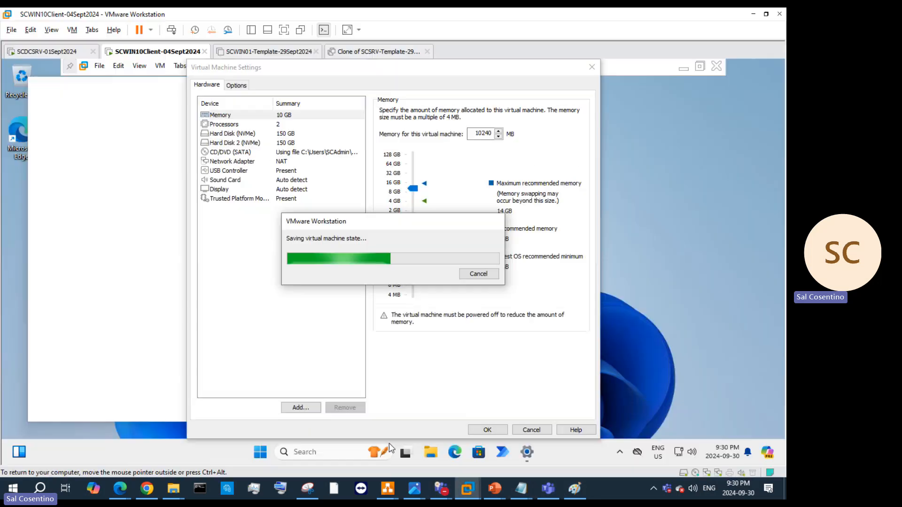
{"action": "mouse_move", "coordinate": [441, 488]}
{"action": "left_click", "coordinate": [385, 425]}
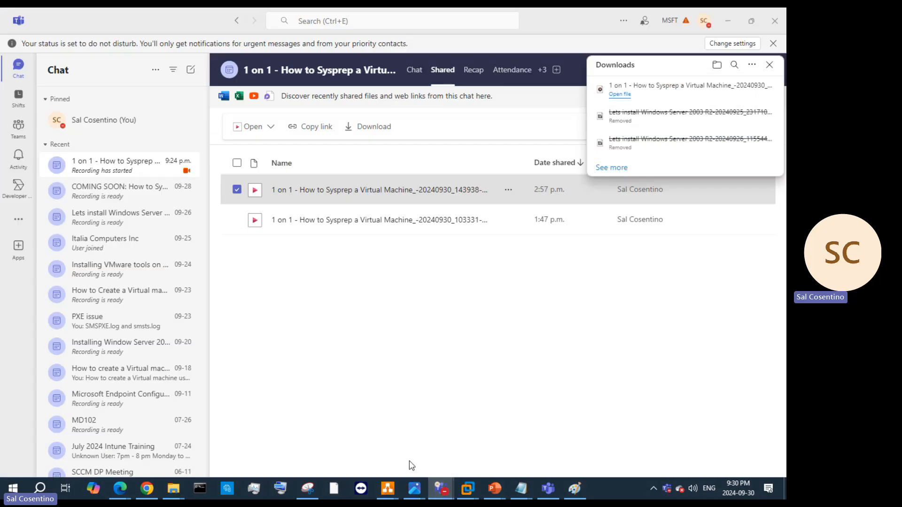
{"action": "left_click", "coordinate": [310, 439]}
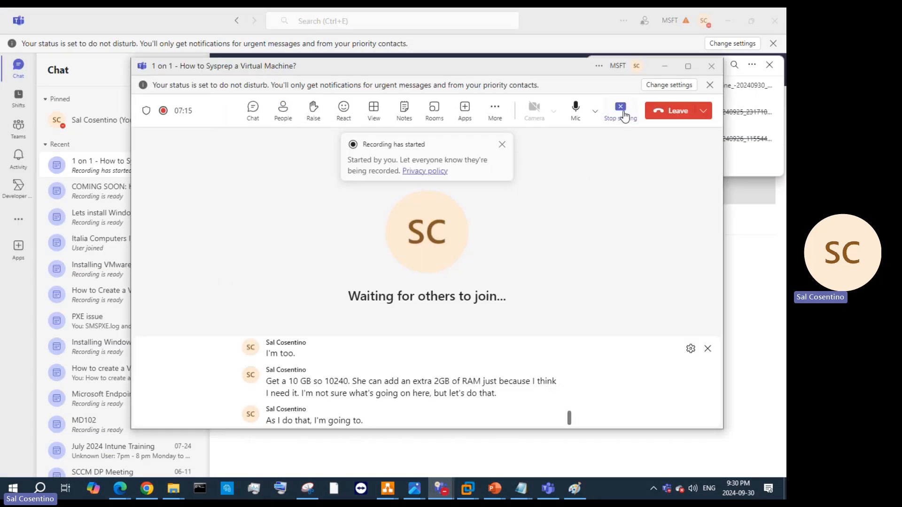
{"action": "left_click", "coordinate": [662, 71]}
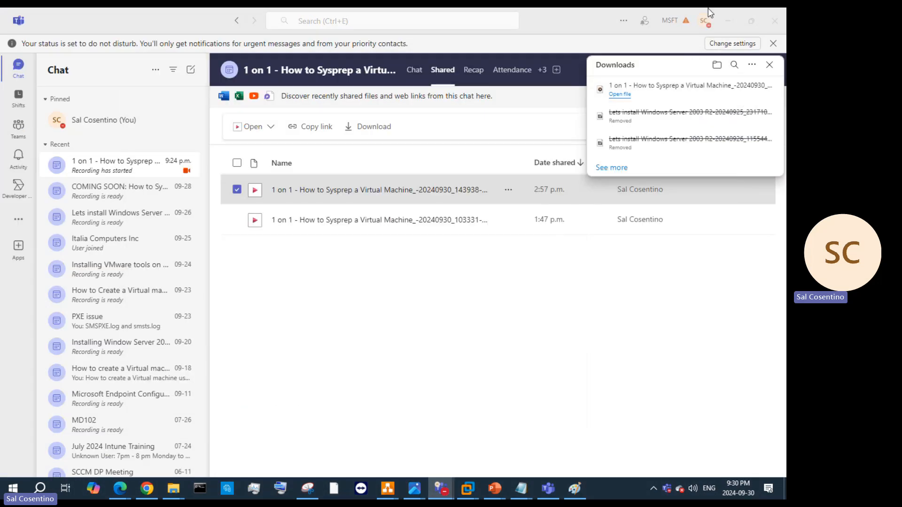
{"action": "left_click", "coordinate": [728, 21]}
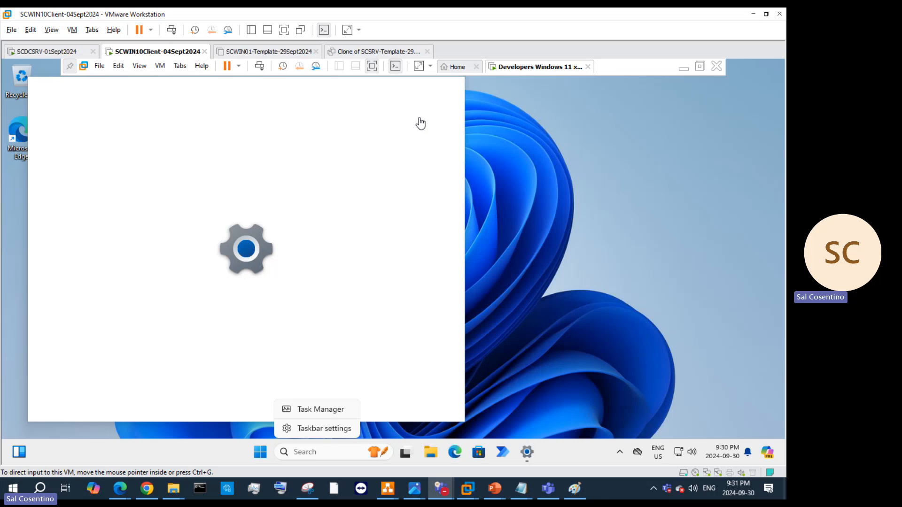
Step: Clear the taskbar menus and hidden tray icons, then show the Developers Windows 11 VM tab's Power choices
{"action": "left_click", "coordinate": [514, 247]}
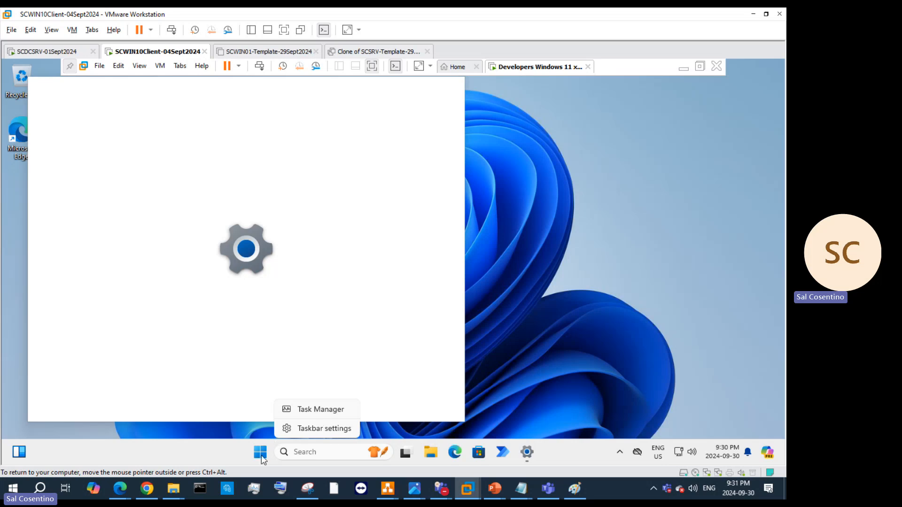
{"action": "left_click", "coordinate": [657, 453]}
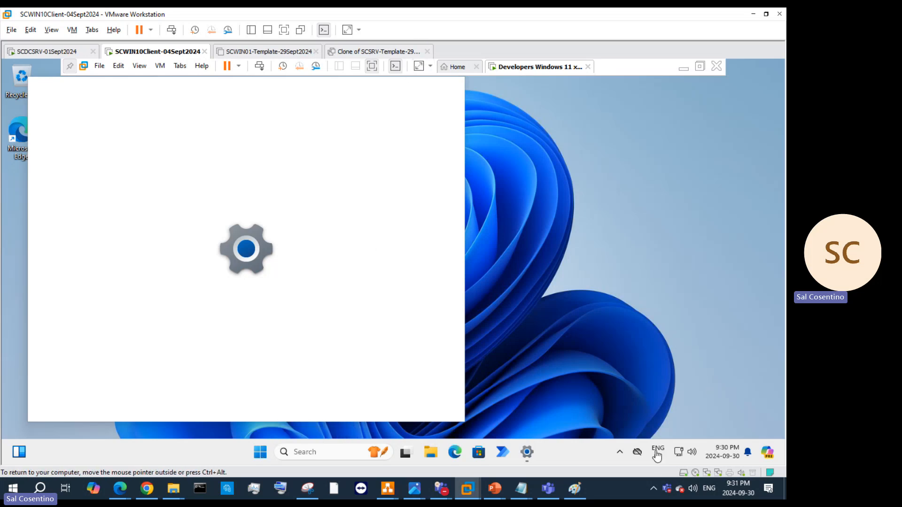
{"action": "left_click", "coordinate": [620, 453]}
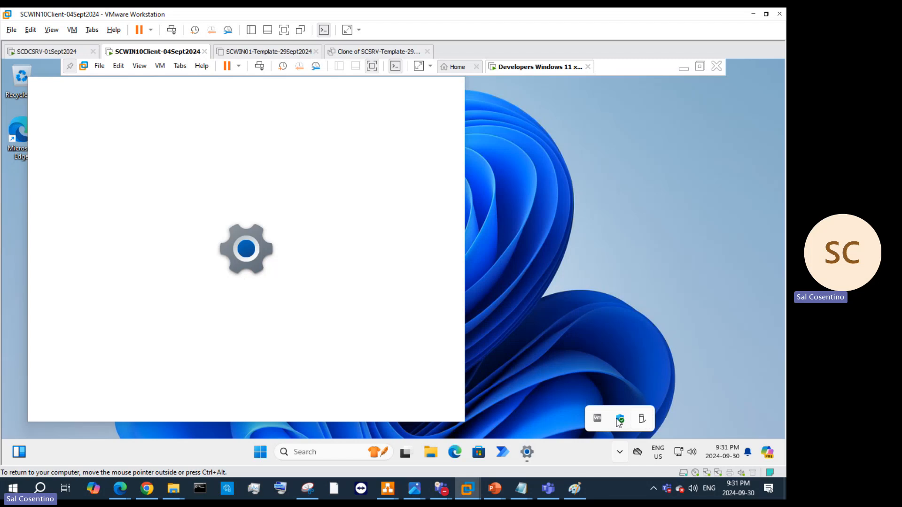
{"action": "left_click", "coordinate": [262, 457]}
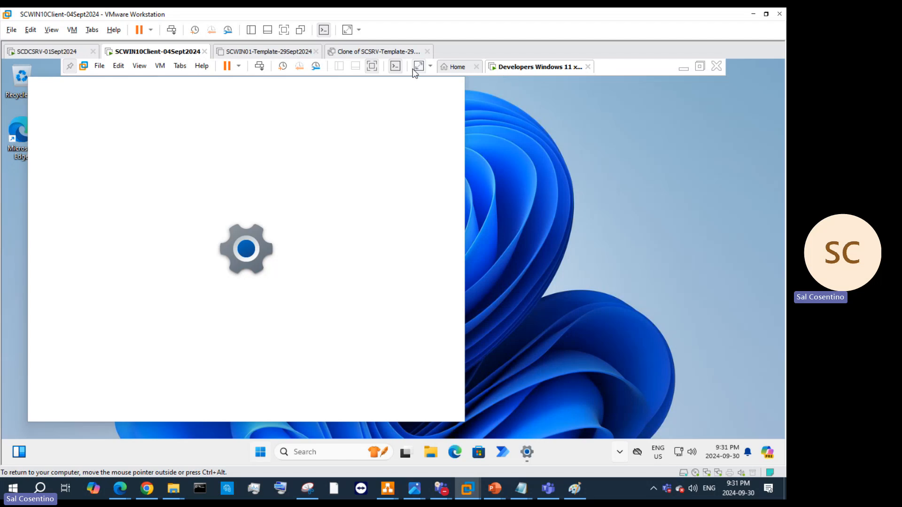
{"action": "right_click", "coordinate": [520, 74]}
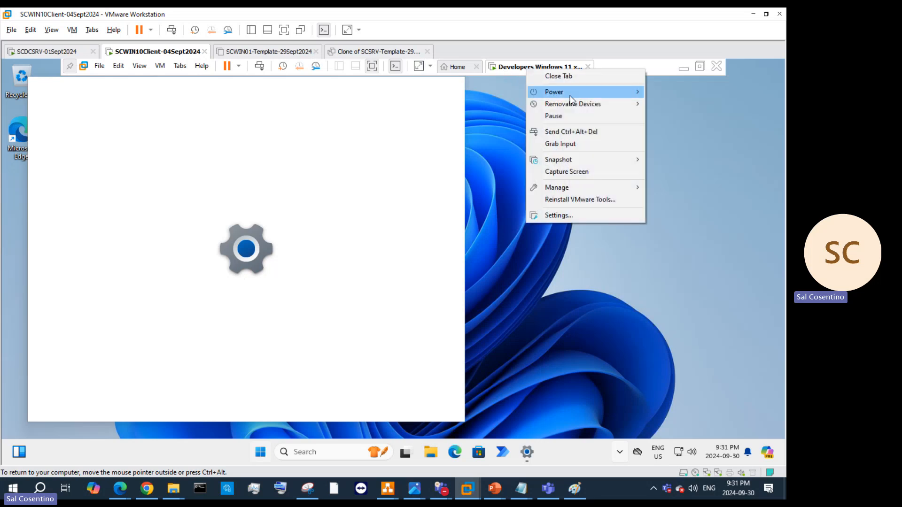
{"action": "mouse_move", "coordinate": [570, 94]}
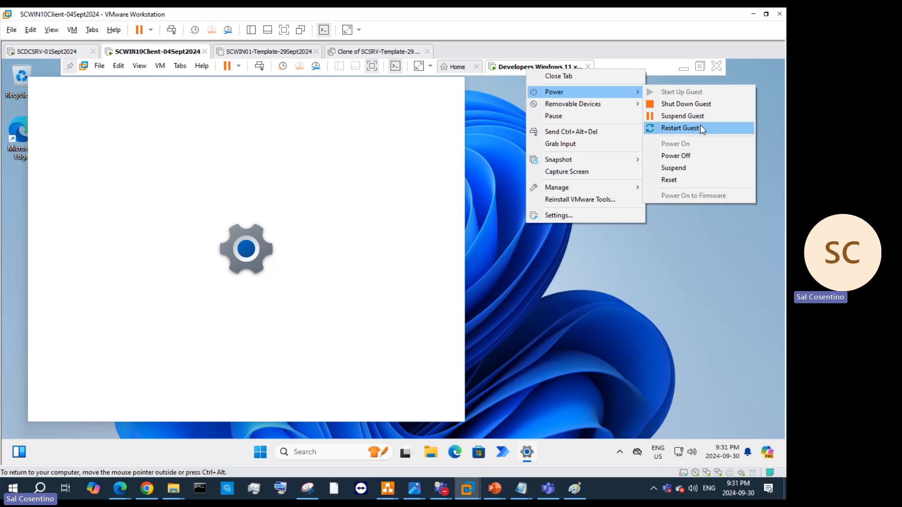
{"action": "left_click", "coordinate": [680, 128]}
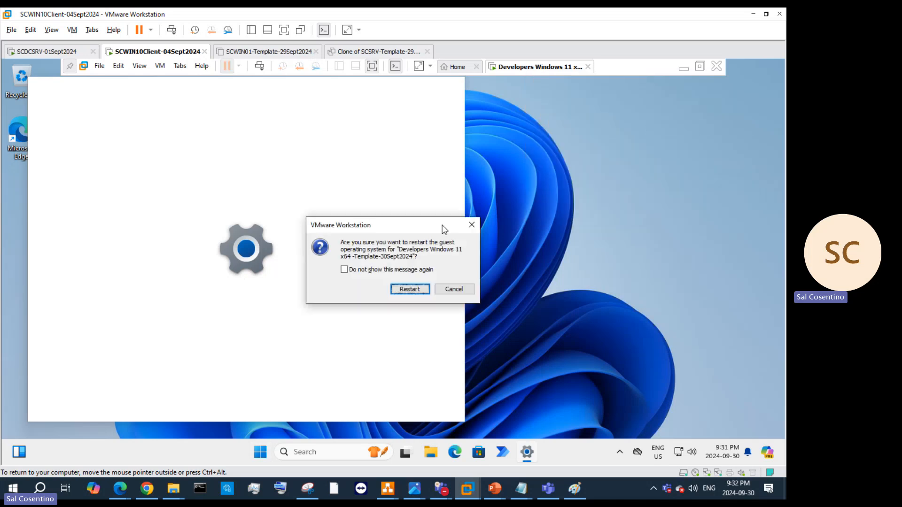
{"action": "left_click", "coordinate": [409, 290]}
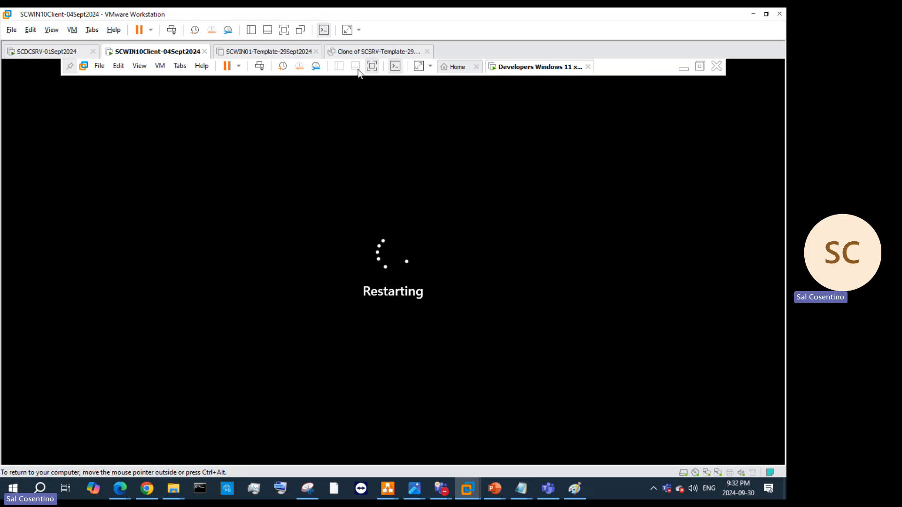
Step: Bring up the Sysprep meeting from Teams, mute the microphone, and minimise the call window
{"action": "mouse_move", "coordinate": [441, 489]}
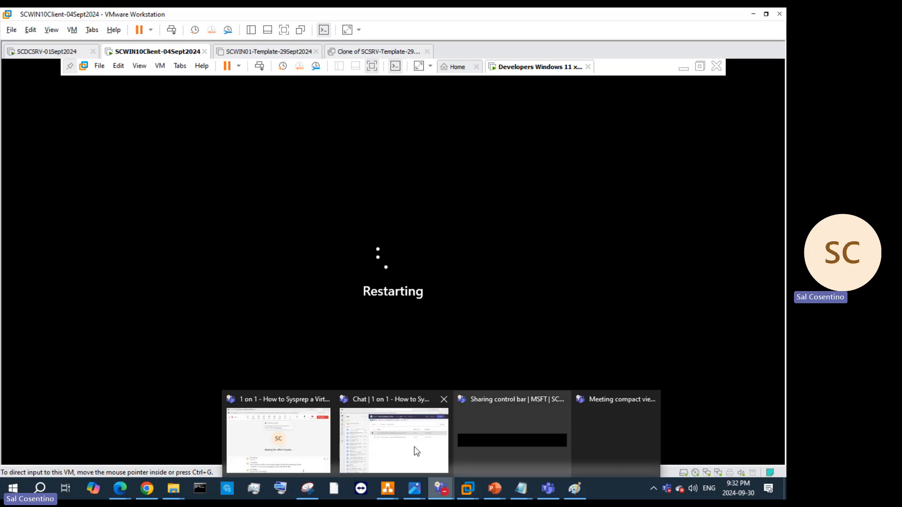
{"action": "left_click", "coordinate": [301, 437]}
{"action": "left_click", "coordinate": [576, 109]}
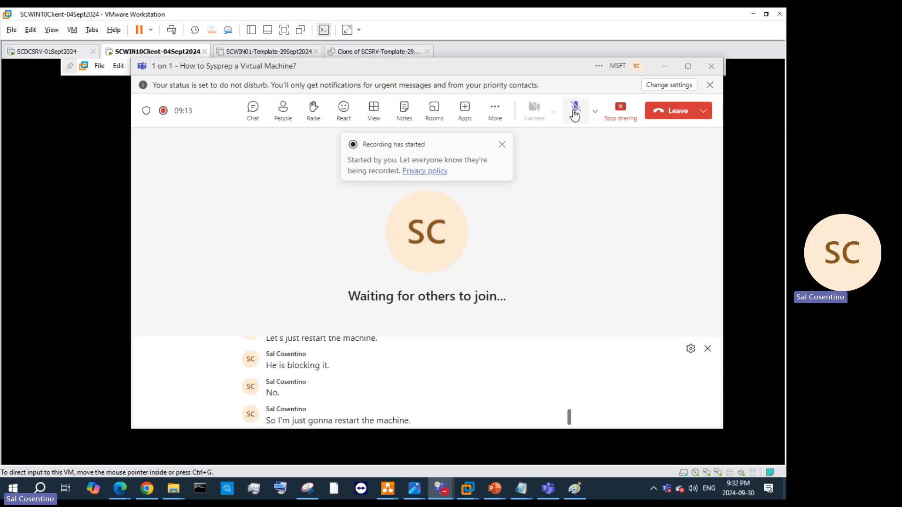
{"action": "left_click", "coordinate": [663, 67]}
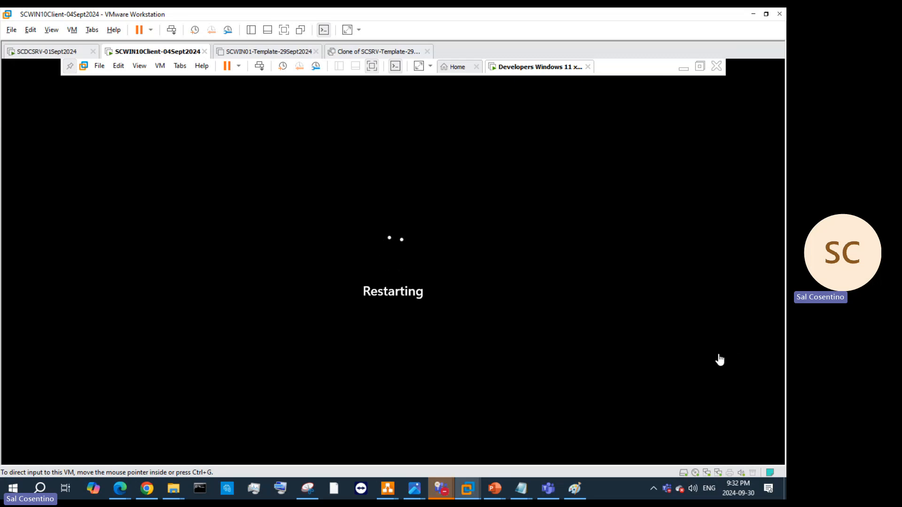
{"action": "left_click", "coordinate": [717, 351]}
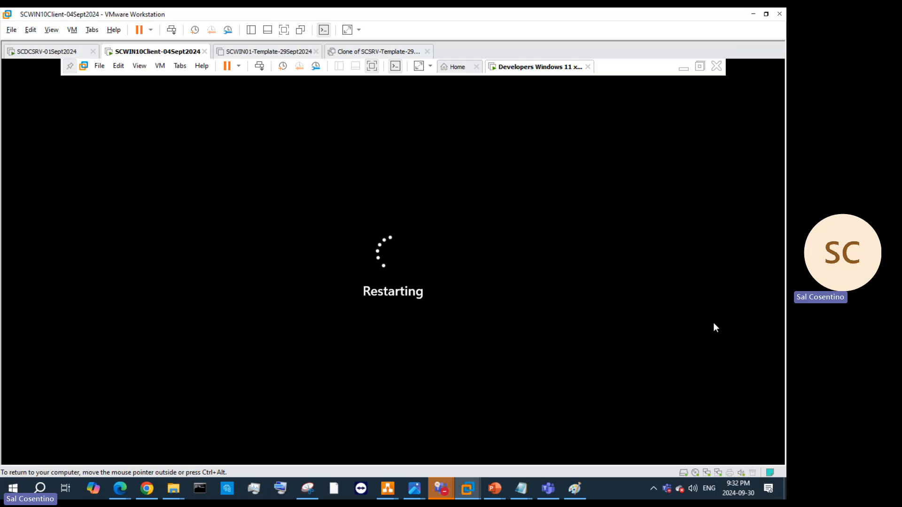
{"action": "key", "text": "ctrl+alt"}
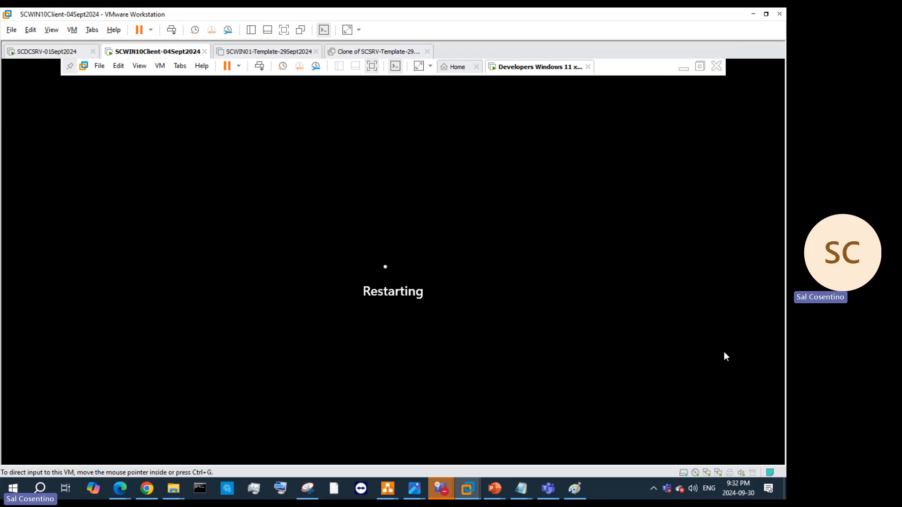
{"action": "mouse_move", "coordinate": [441, 489]}
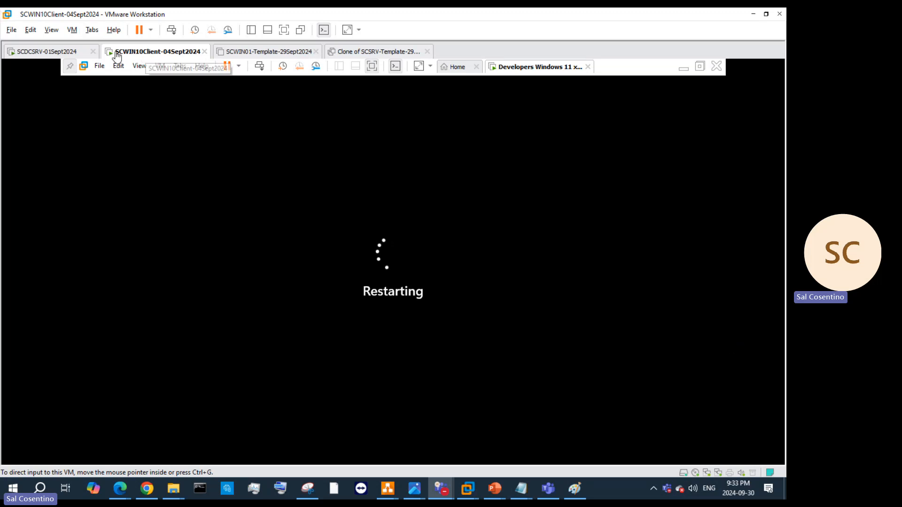
{"action": "left_click", "coordinate": [99, 68]}
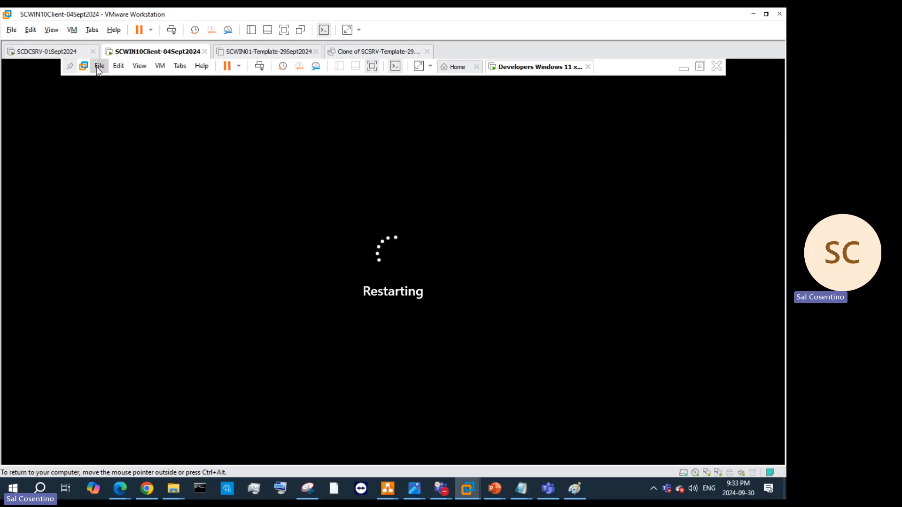
{"action": "left_click", "coordinate": [100, 67]}
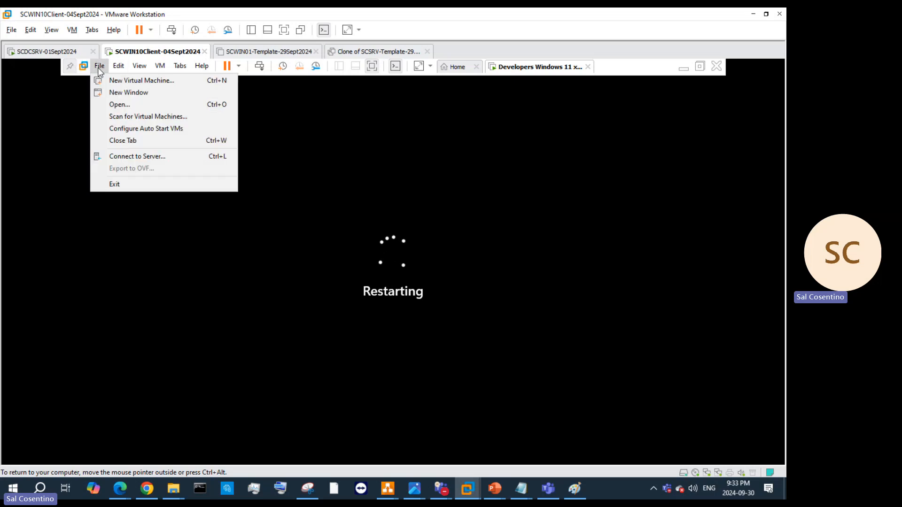
{"action": "mouse_move", "coordinate": [164, 66]}
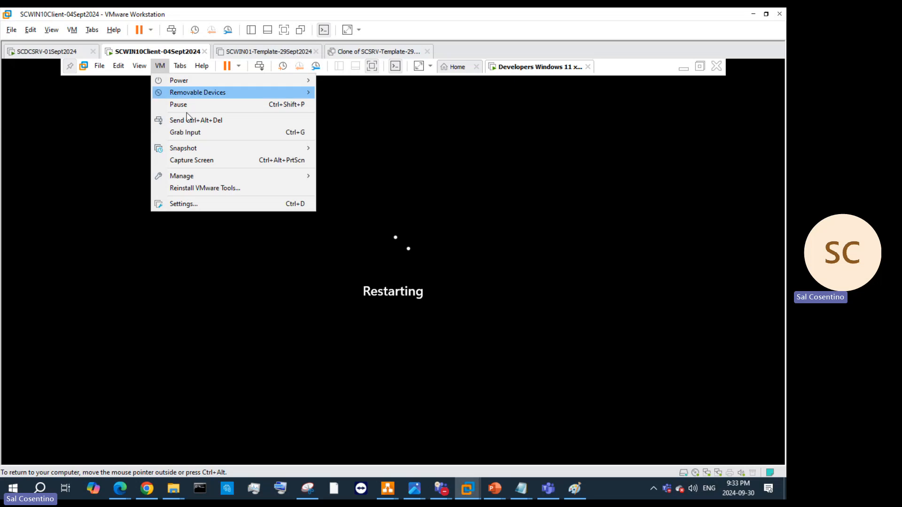
{"action": "left_click", "coordinate": [199, 208]}
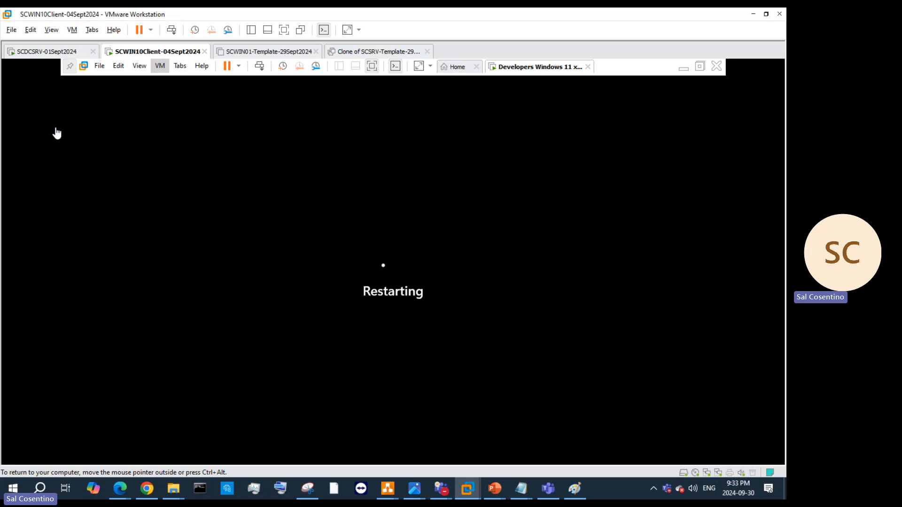
{"action": "key", "text": "ctrl+d"}
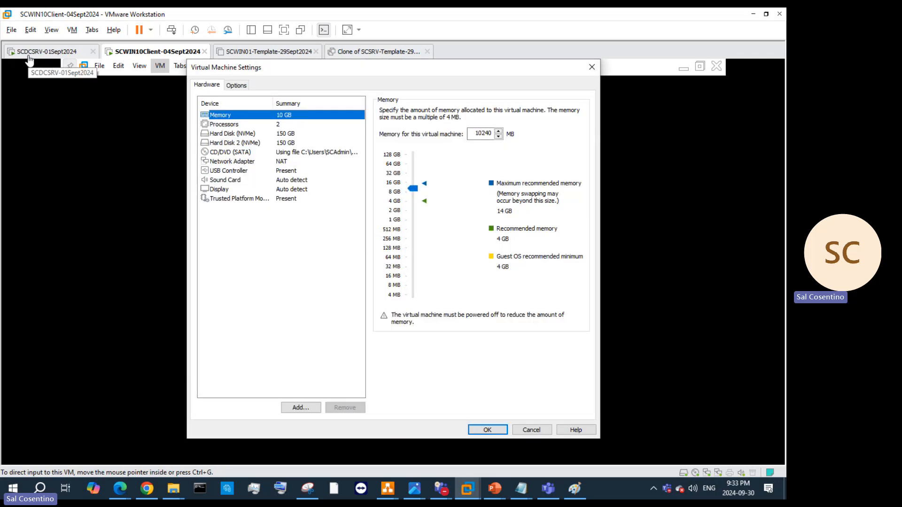
{"action": "left_click", "coordinate": [674, 186]}
{"action": "left_click", "coordinate": [592, 68]}
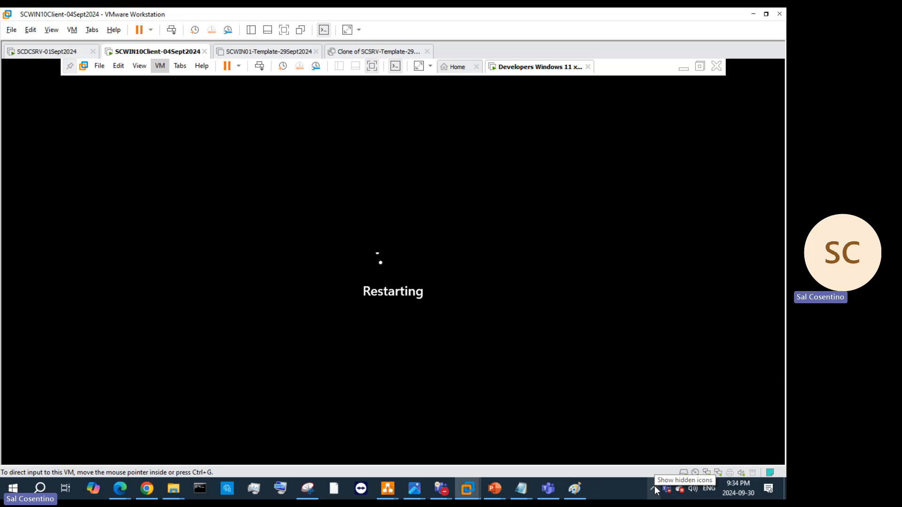
Step: Switch from the Teams chat to the Sysprep meeting call, mute the microphone, and minimise it
{"action": "mouse_move", "coordinate": [446, 490]}
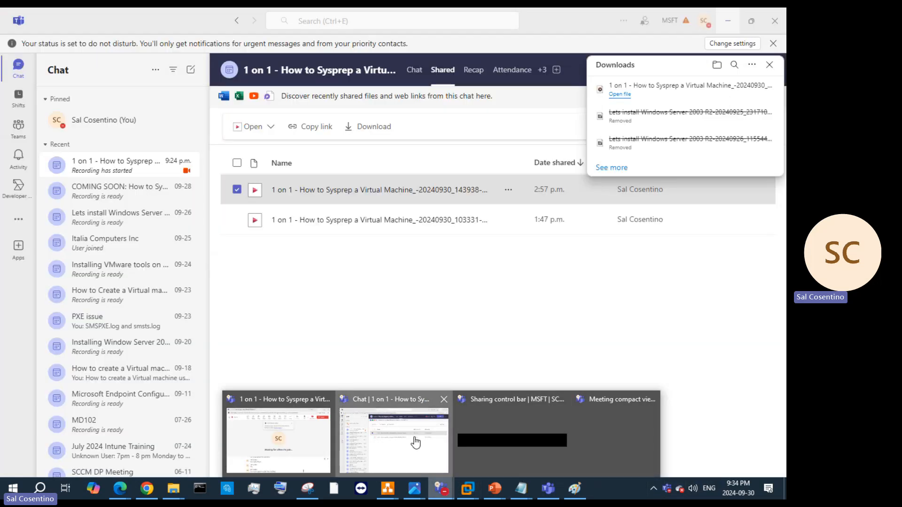
{"action": "left_click", "coordinate": [415, 439]}
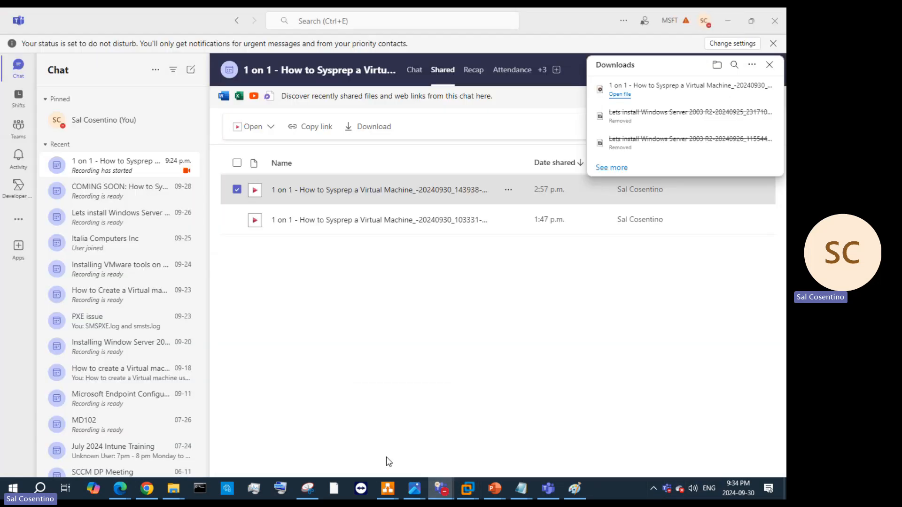
{"action": "mouse_move", "coordinate": [441, 490]}
{"action": "left_click", "coordinate": [317, 444]}
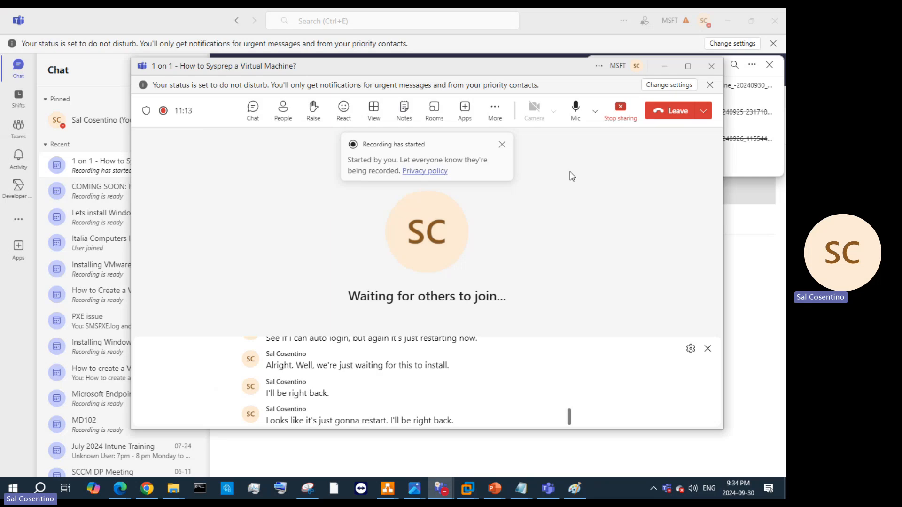
{"action": "left_click", "coordinate": [576, 109]}
{"action": "left_click", "coordinate": [665, 66]}
Step: Minimise the Teams main window and return to the VMware Workstation window
{"action": "left_click", "coordinate": [727, 21]}
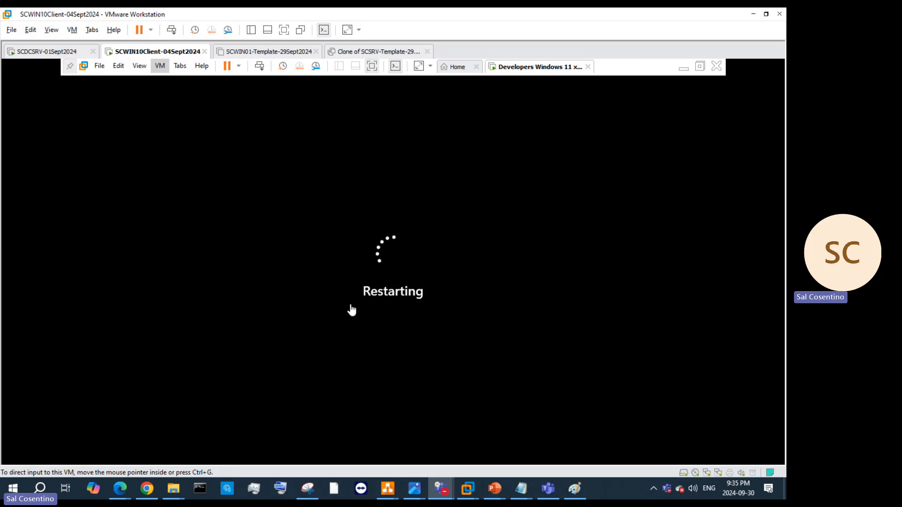
{"action": "mouse_move", "coordinate": [445, 489]}
{"action": "left_click", "coordinate": [449, 263]}
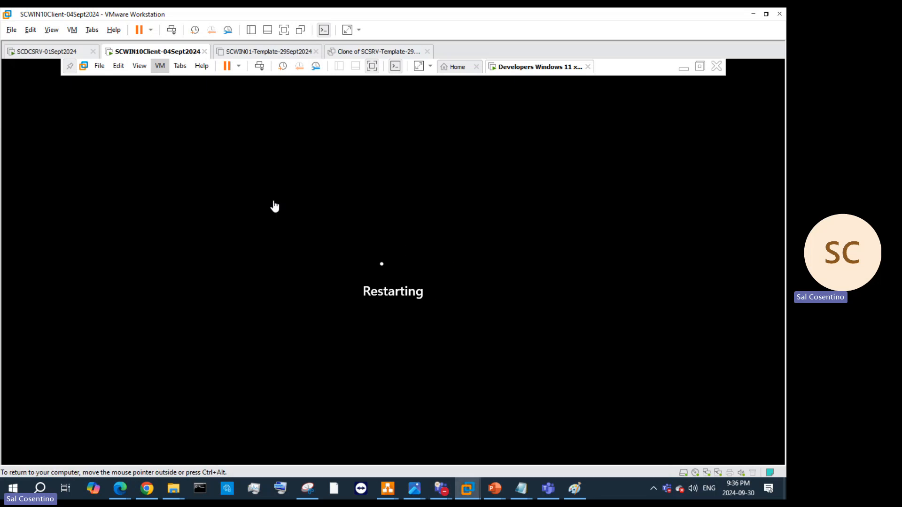
Step: Shut down the SCWIN10Client-04Sept2024 guest via Power > Shut Down Guest and confirm
{"action": "right_click", "coordinate": [510, 71]}
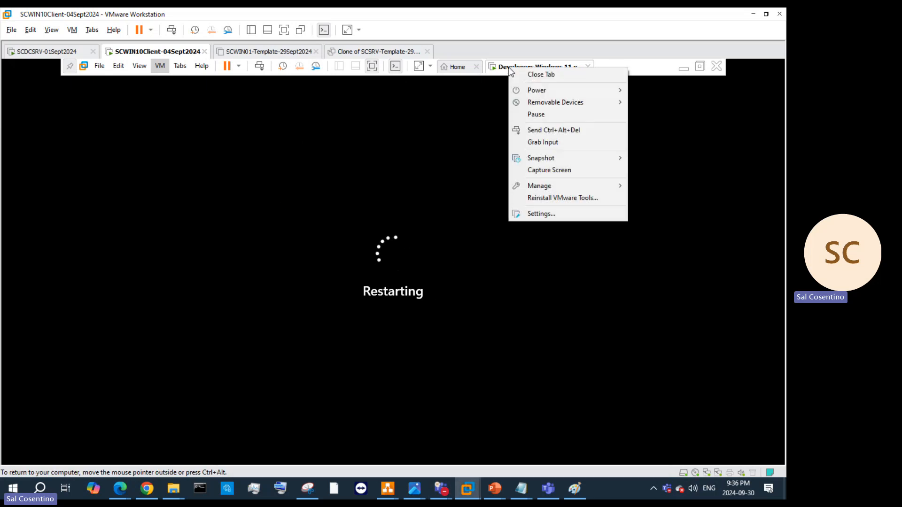
{"action": "left_click", "coordinate": [160, 66]}
{"action": "mouse_move", "coordinate": [197, 74]}
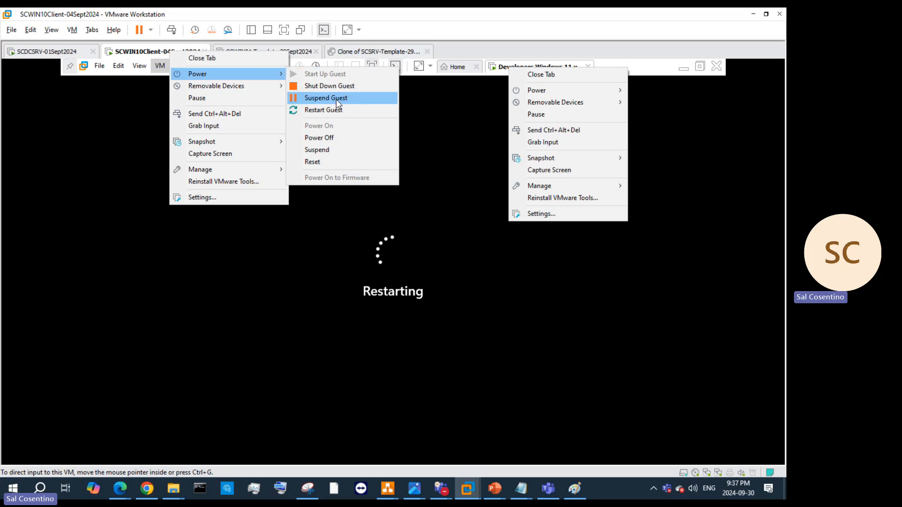
{"action": "left_click", "coordinate": [337, 87]}
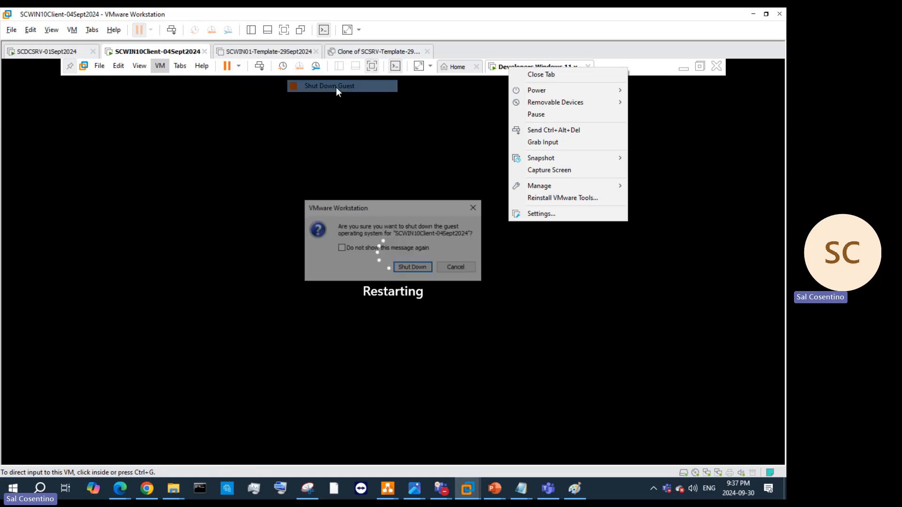
{"action": "left_click", "coordinate": [428, 267]}
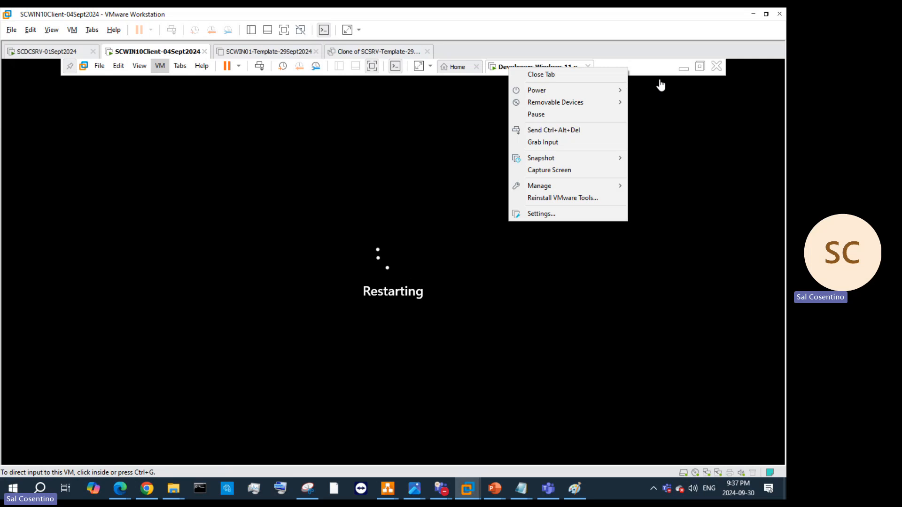
Step: Refocus the VM, then open and dismiss the shutting-down VM's actions list
{"action": "left_click", "coordinate": [675, 71]}
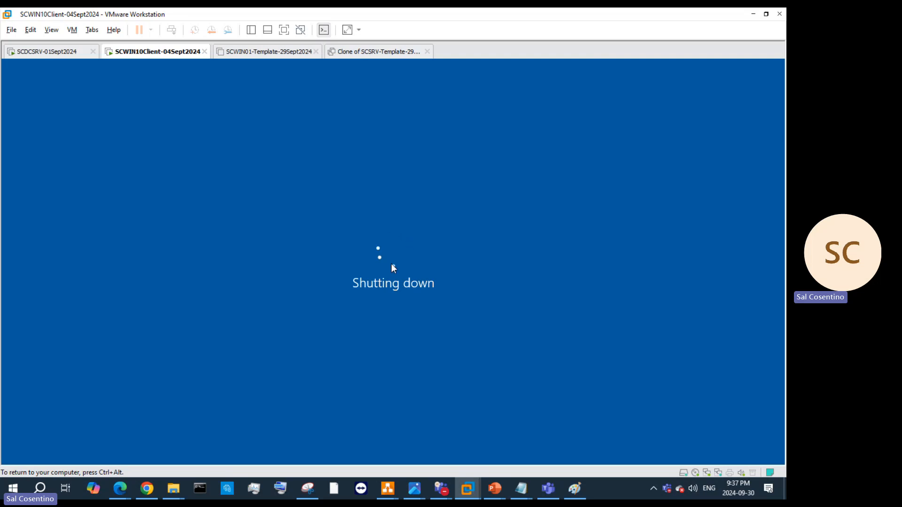
{"action": "right_click", "coordinate": [160, 51]}
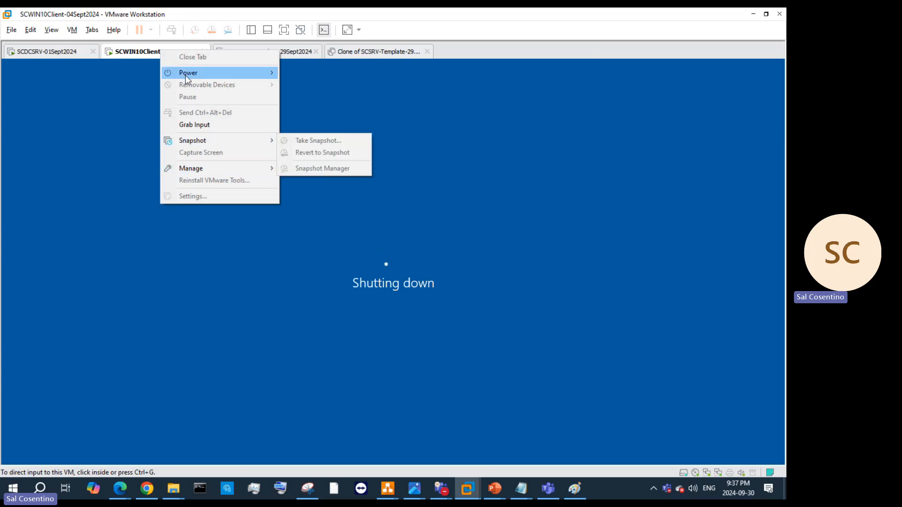
{"action": "left_click", "coordinate": [276, 274]}
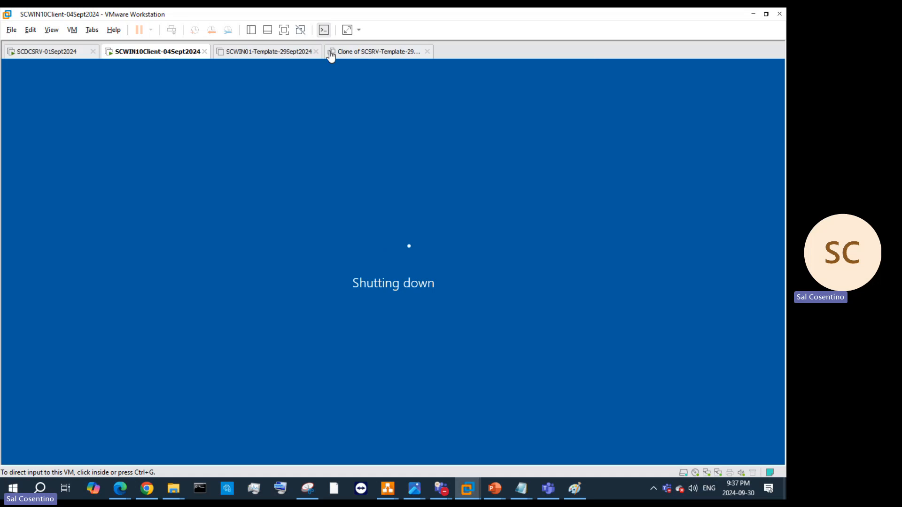
Step: Show the VM library and browse the Hyper-V, SCCM and MECM-09JAN2024 folders
{"action": "left_click", "coordinate": [250, 31]}
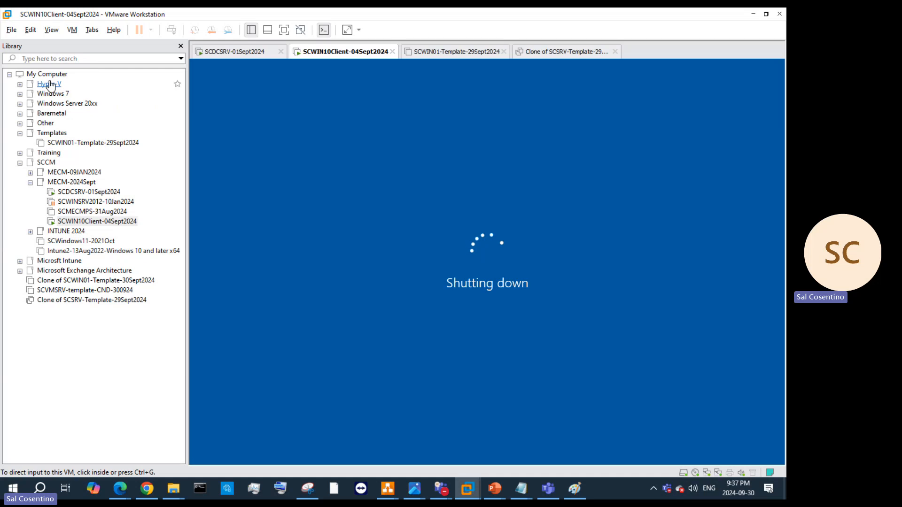
{"action": "left_click", "coordinate": [20, 85]}
{"action": "left_click", "coordinate": [21, 84]}
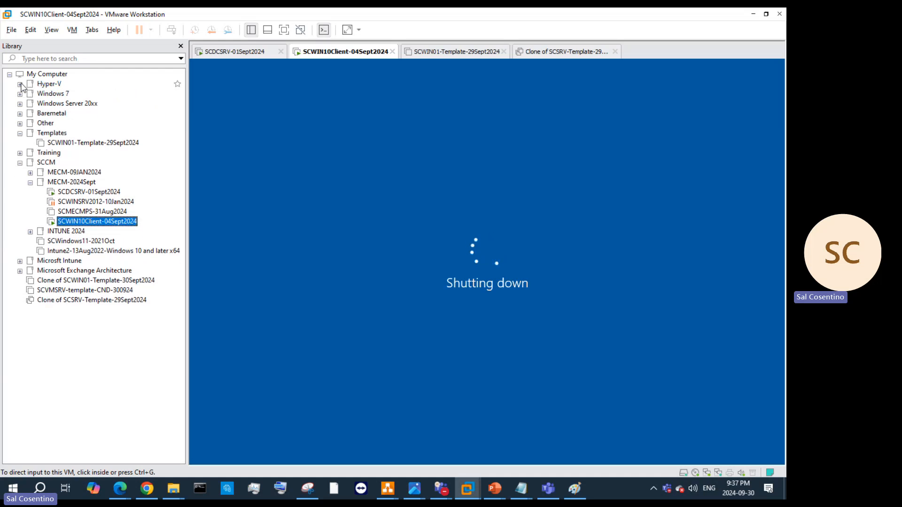
{"action": "left_click", "coordinate": [30, 173]}
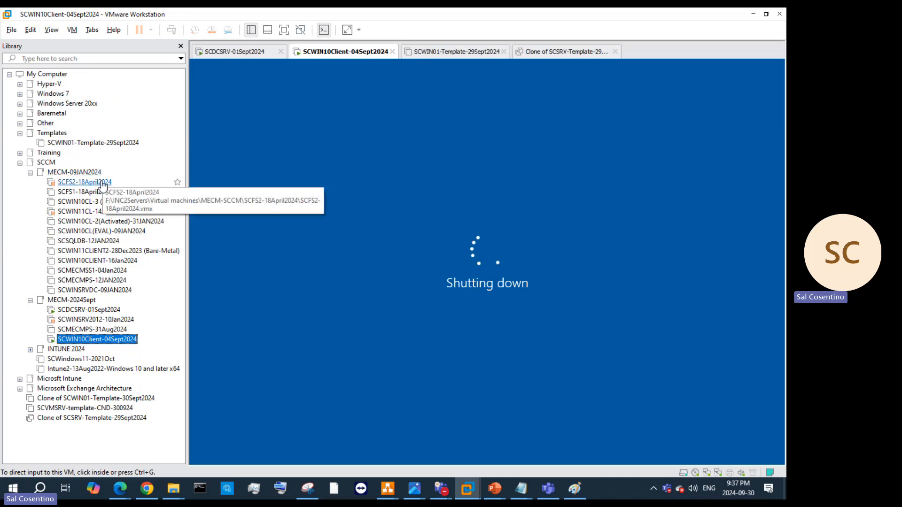
{"action": "left_click", "coordinate": [20, 163]}
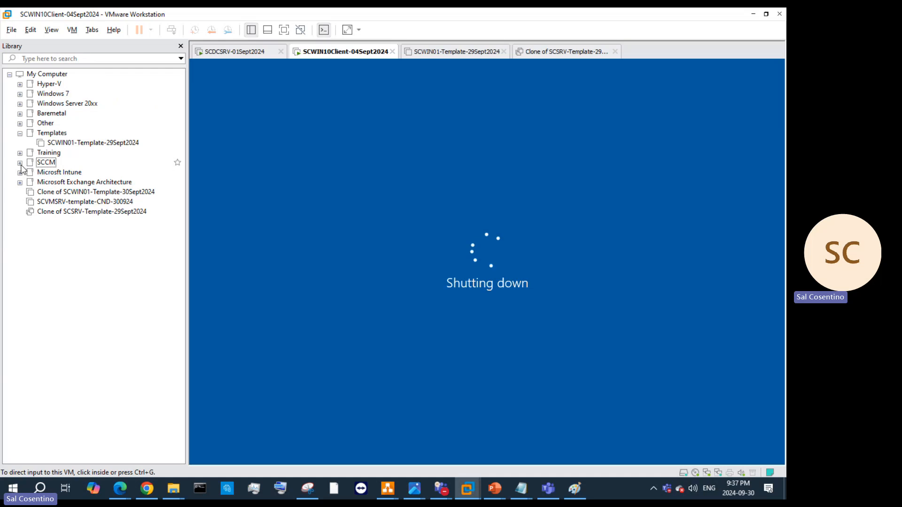
{"action": "left_click", "coordinate": [20, 163]}
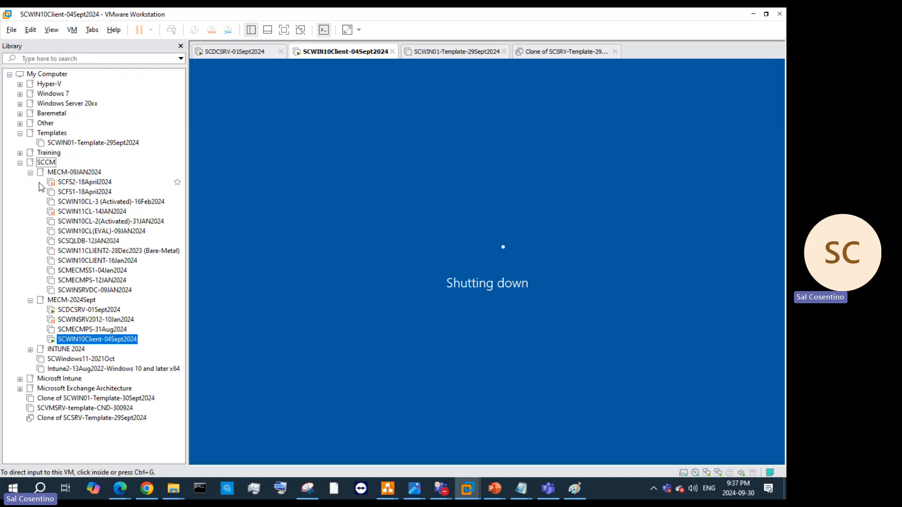
{"action": "left_click", "coordinate": [30, 173]}
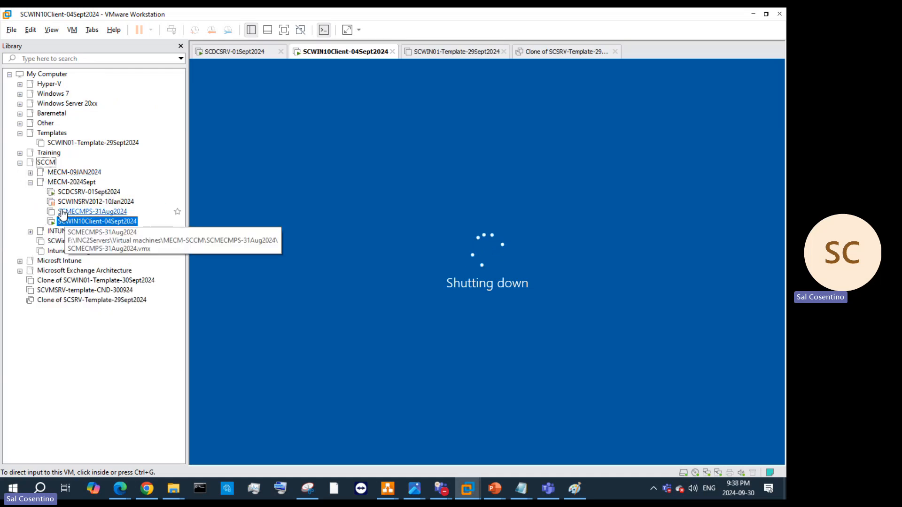
Step: Release input to the host and close the Library pane
{"action": "left_click", "coordinate": [250, 218]}
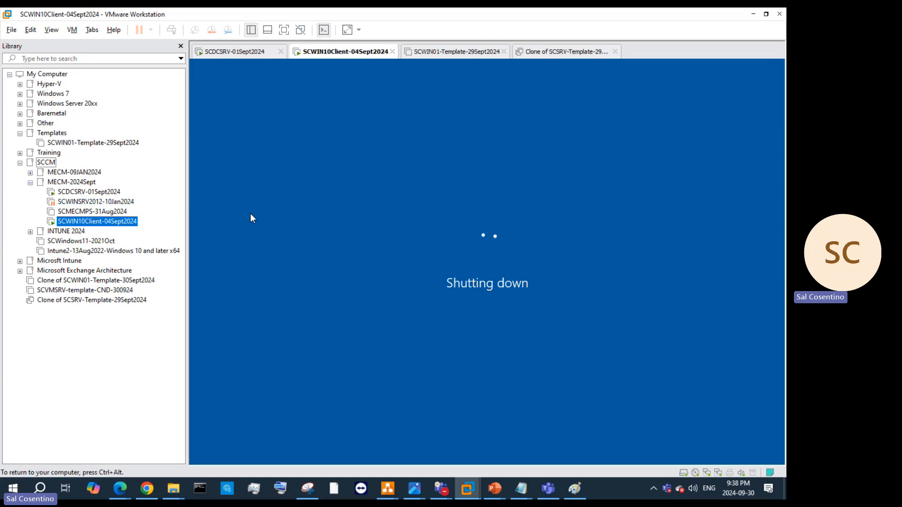
{"action": "key", "text": "ctrl+alt"}
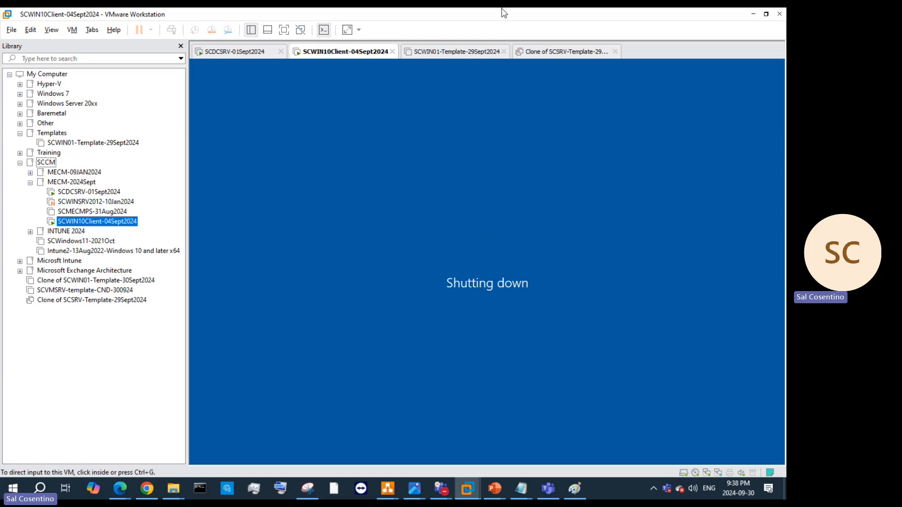
{"action": "left_click", "coordinate": [180, 46]}
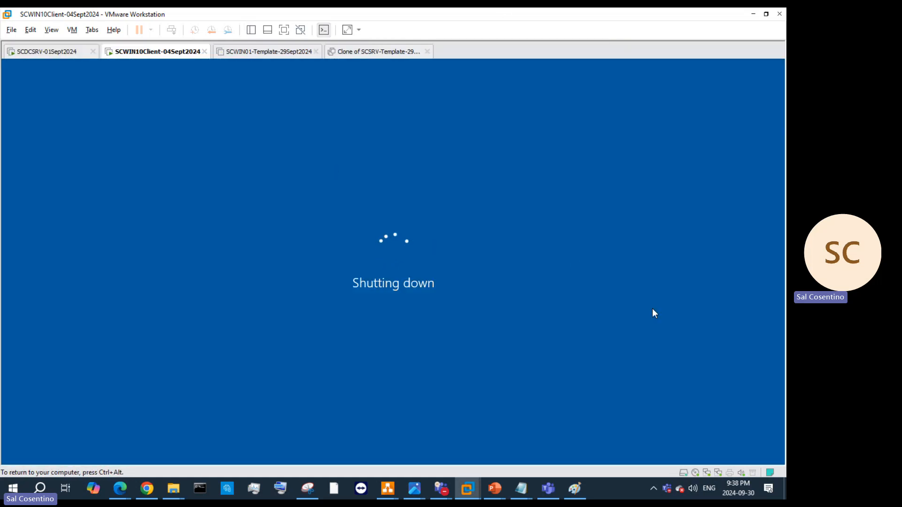
{"action": "key", "text": "ctrl+alt"}
Step: Switch to the SCDCSRV-01Sept2024 server, minimise Active Directory Users and Computers, and launch Task Manager
{"action": "left_click", "coordinate": [33, 53]}
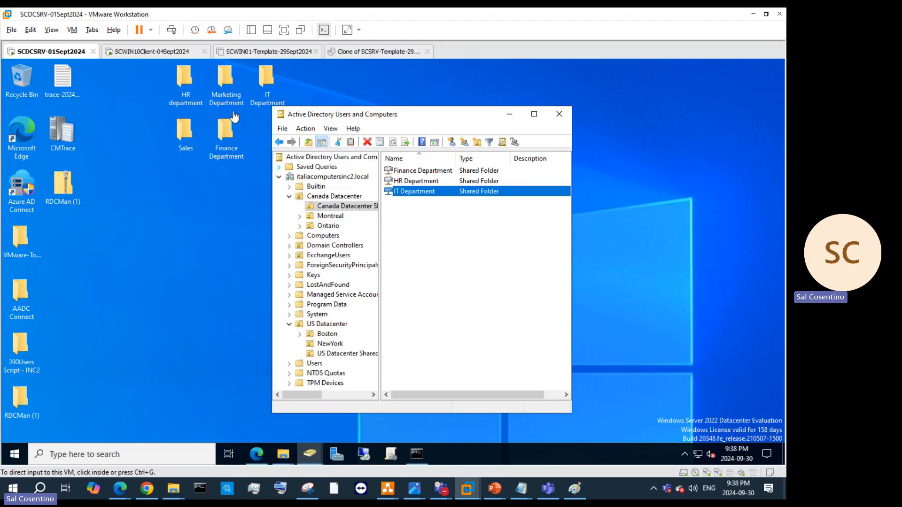
{"action": "left_click", "coordinate": [510, 117]}
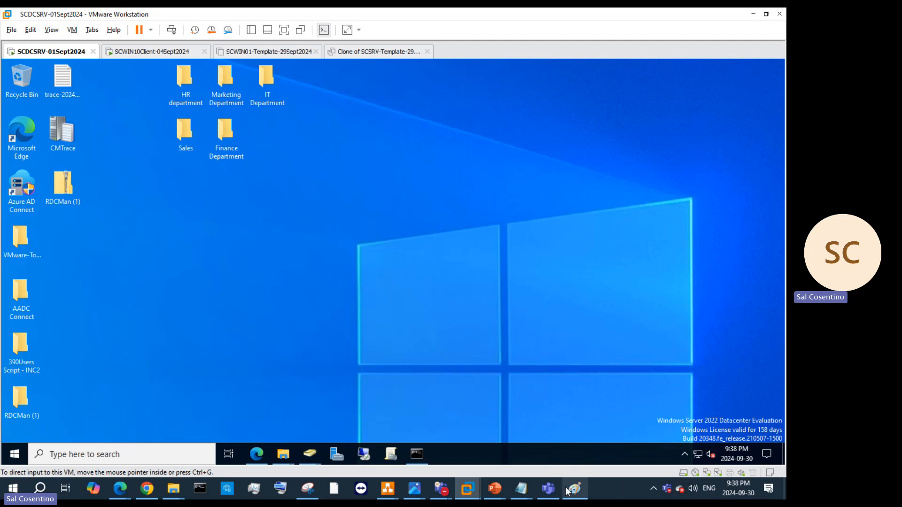
{"action": "mouse_move", "coordinate": [494, 489]}
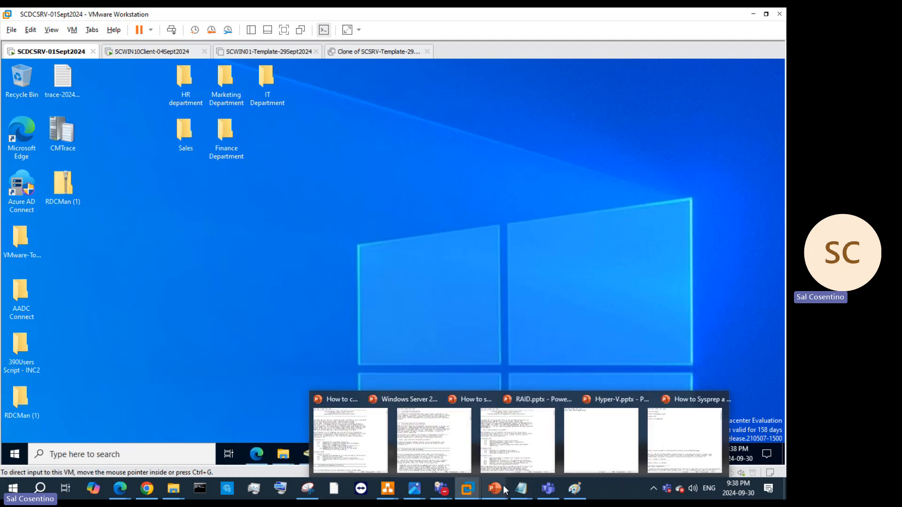
{"action": "mouse_move", "coordinate": [556, 467]}
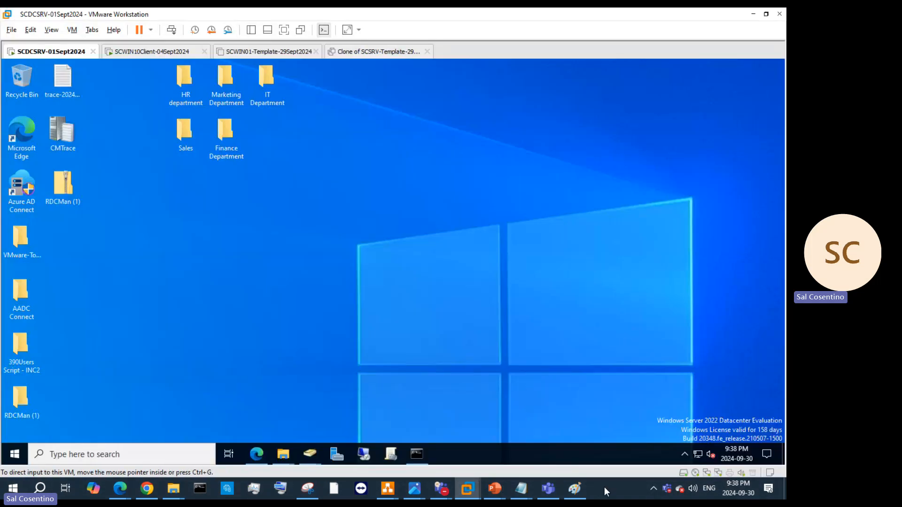
{"action": "right_click", "coordinate": [604, 486]}
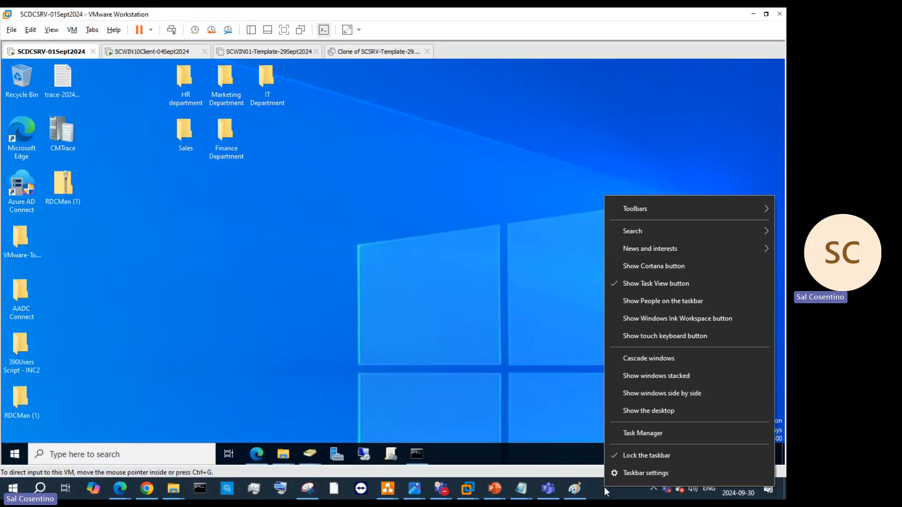
{"action": "left_click", "coordinate": [632, 434]}
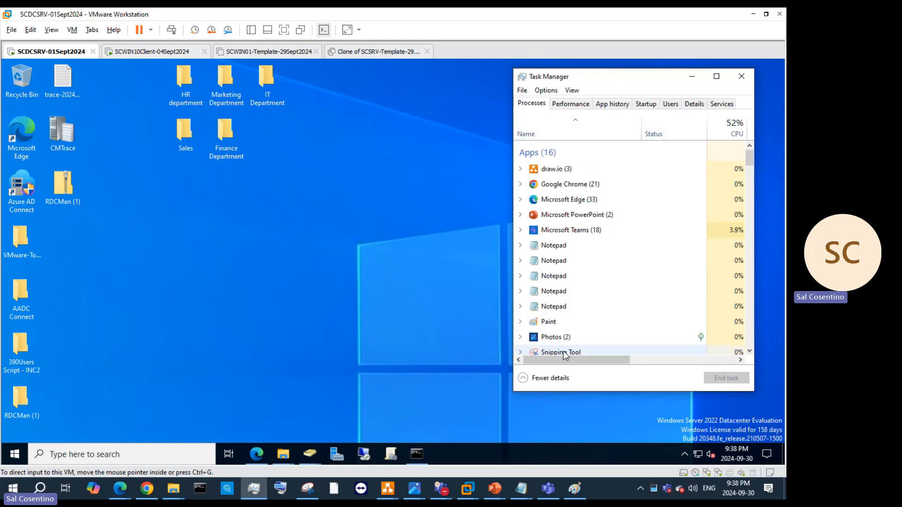
Step: End the Microsoft Edge (33) process group in Task Manager
{"action": "mouse_move", "coordinate": [564, 360]}
{"action": "left_mouse_down"}
{"action": "mouse_move", "coordinate": [639, 362]}
{"action": "mouse_move", "coordinate": [585, 362]}
{"action": "mouse_move", "coordinate": [633, 351]}
{"action": "mouse_move", "coordinate": [566, 358]}
{"action": "left_mouse_up"}
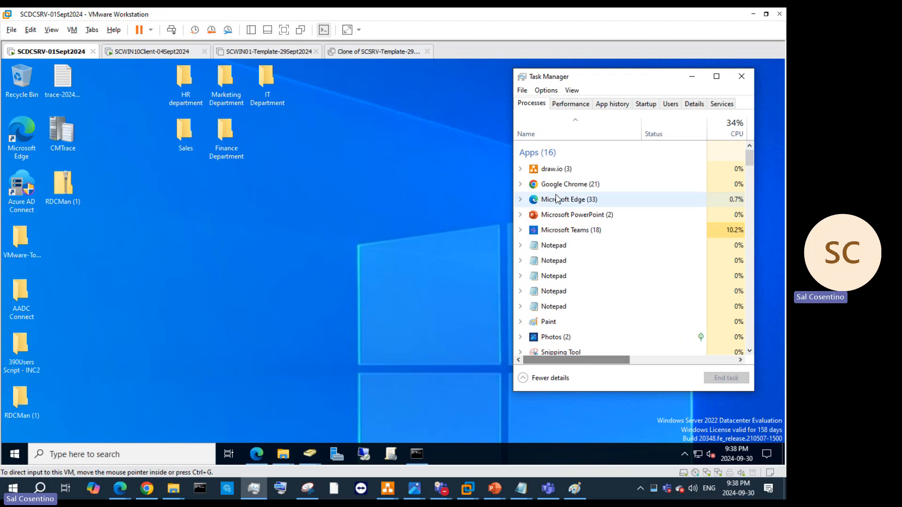
{"action": "double_click", "coordinate": [554, 199]}
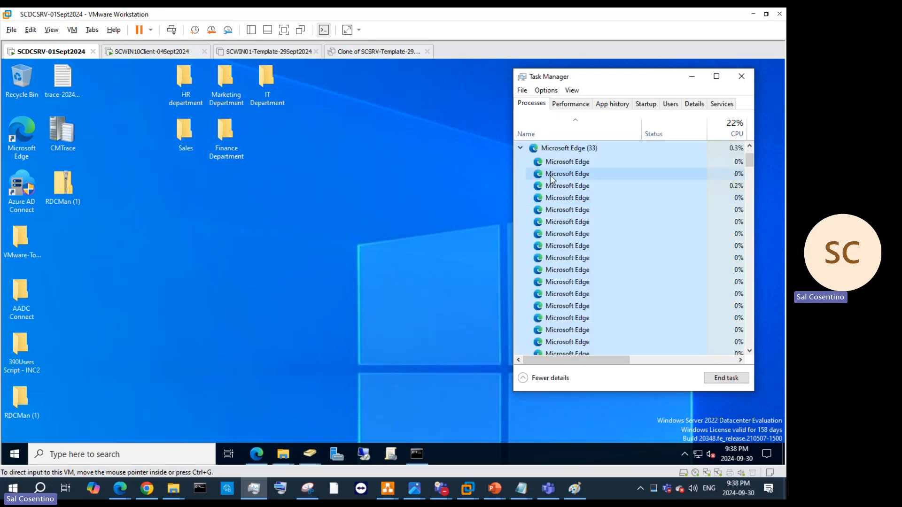
{"action": "left_click", "coordinate": [128, 491]}
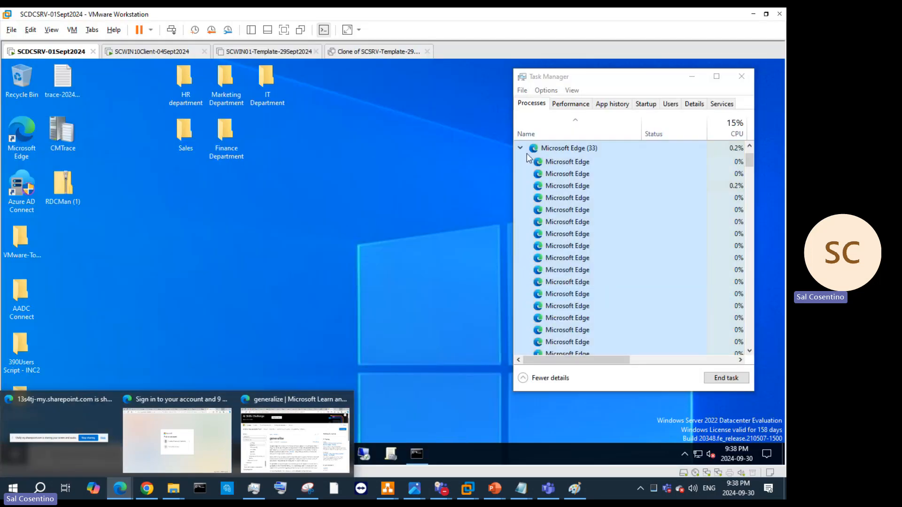
{"action": "right_click", "coordinate": [548, 148]}
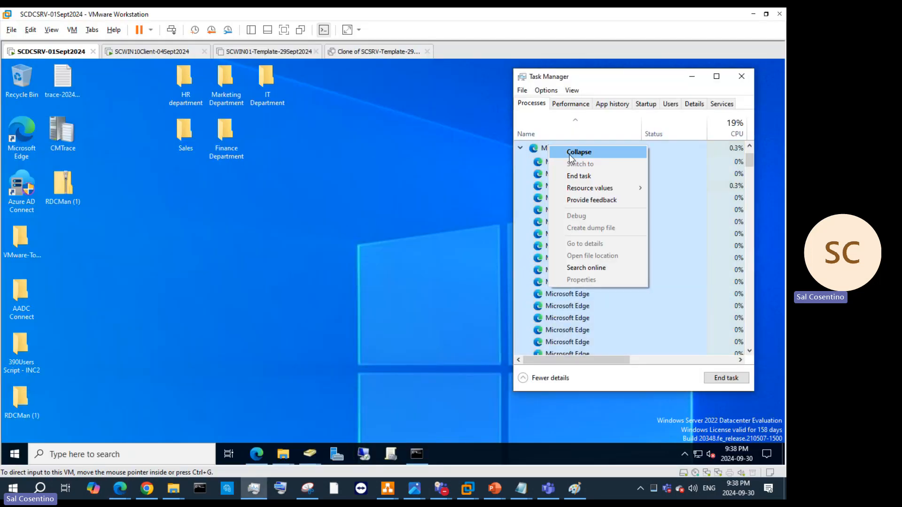
{"action": "left_click", "coordinate": [587, 176]}
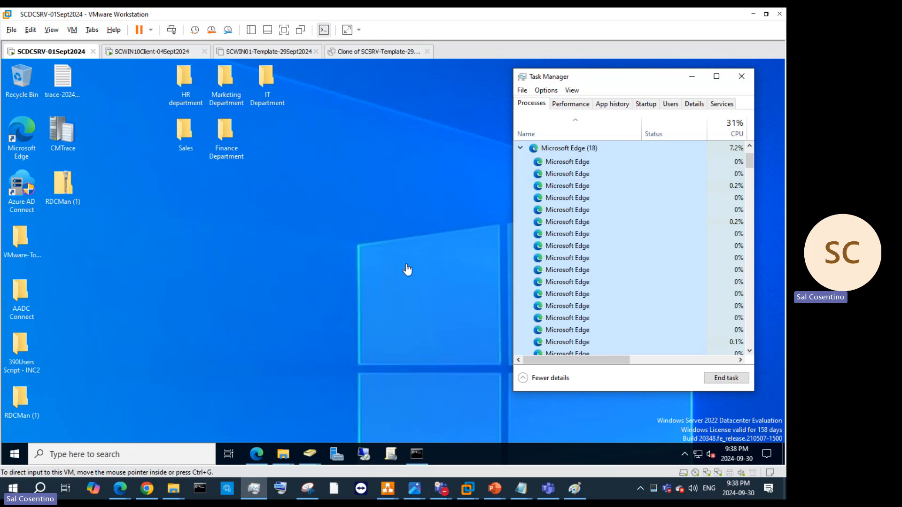
{"action": "left_click", "coordinate": [118, 494]}
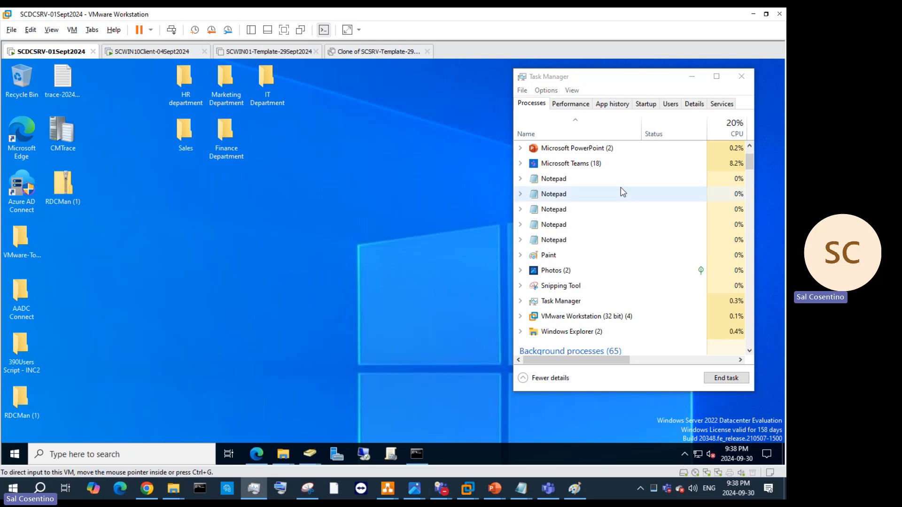
Step: Expand Microsoft Teams (18), minimise Task Manager, and dismiss the reopened Edge window
{"action": "left_click", "coordinate": [521, 163]}
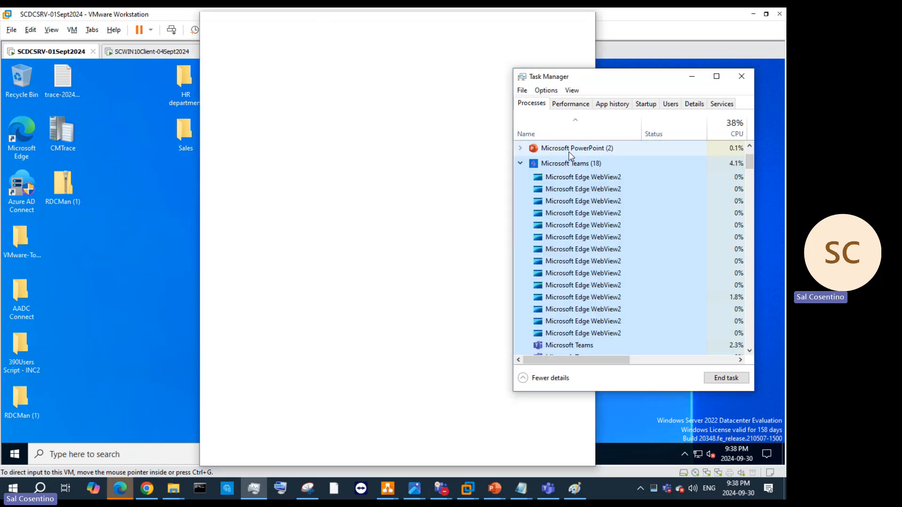
{"action": "left_click", "coordinate": [691, 82]}
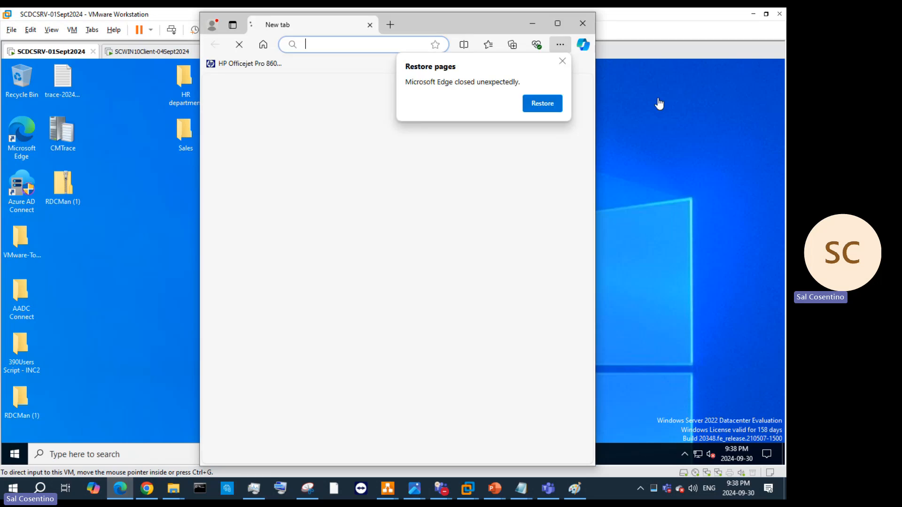
{"action": "left_click", "coordinate": [579, 22]}
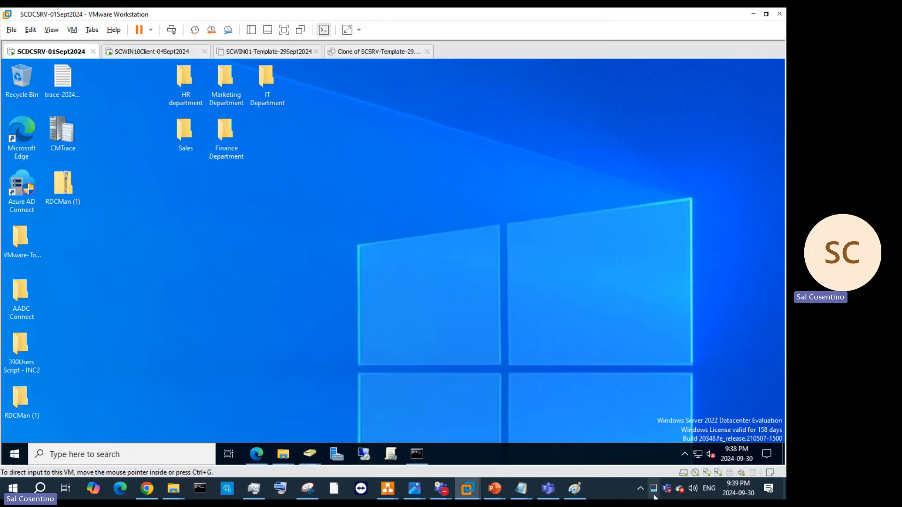
Step: Switch to the SCWIN10Client-04Sept2024 tab, check its Power submenu, and wait until it shows Powered off
{"action": "mouse_move", "coordinate": [654, 494]}
{"action": "left_click", "coordinate": [159, 51]}
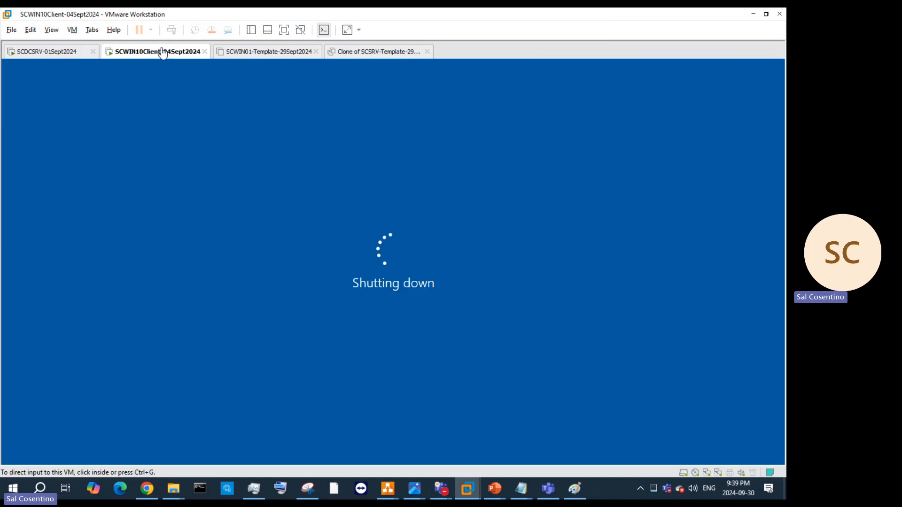
{"action": "right_click", "coordinate": [168, 53]}
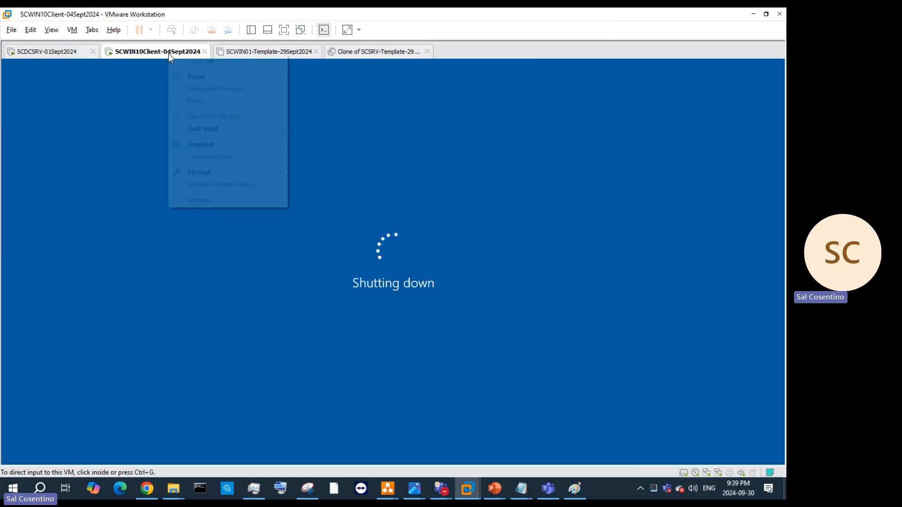
{"action": "mouse_move", "coordinate": [217, 81]}
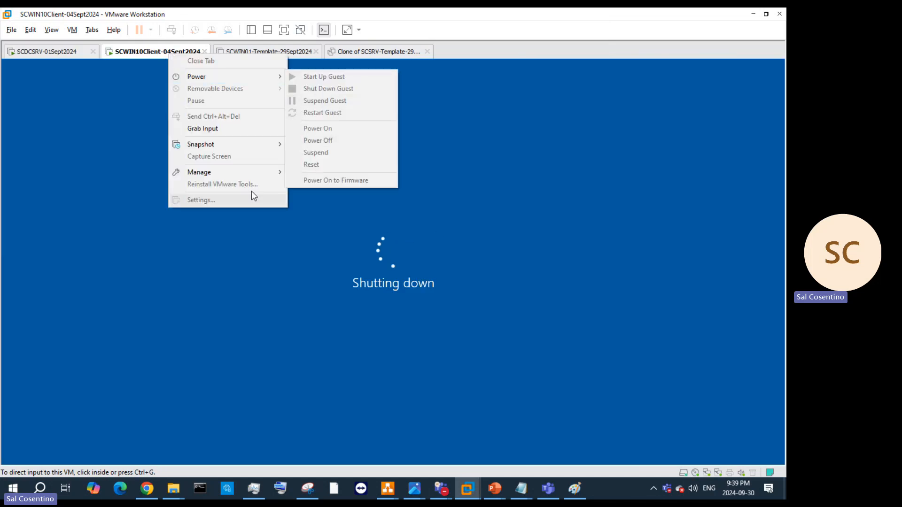
{"action": "left_click", "coordinate": [466, 216]}
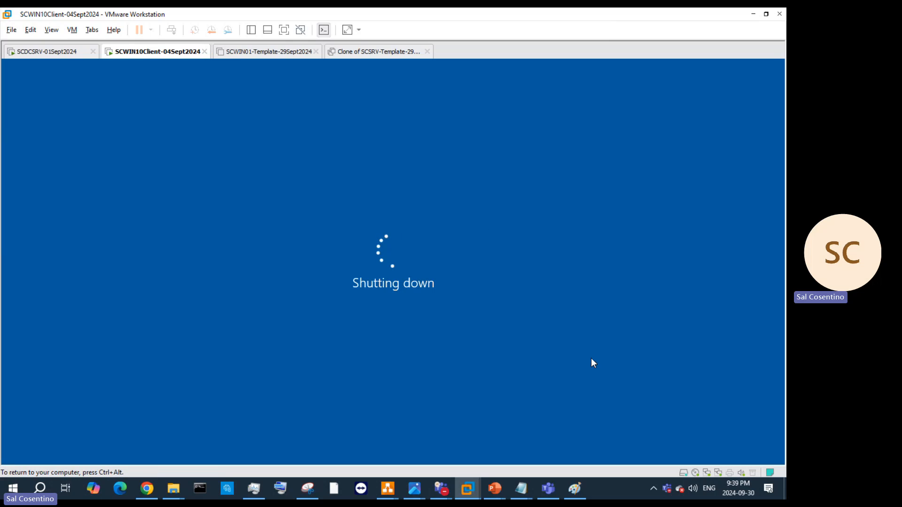
{"action": "key", "text": "ctrl+alt"}
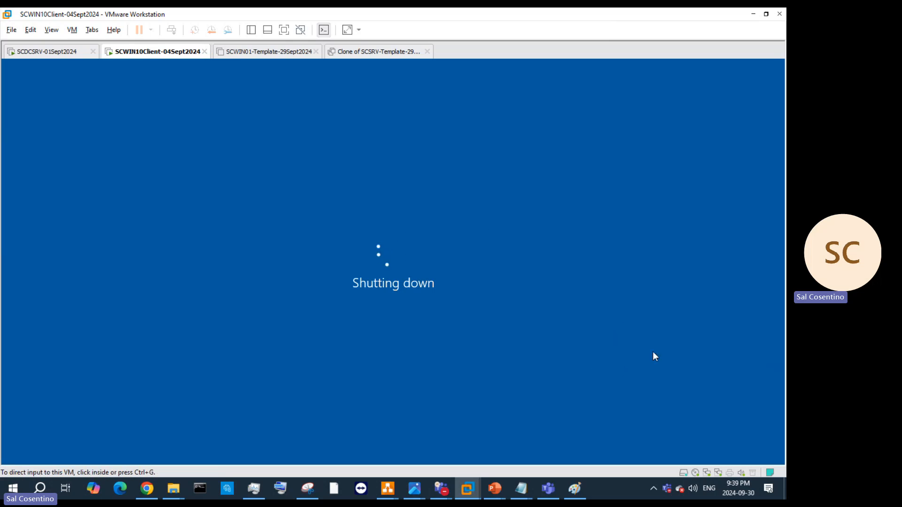
{"action": "left_click", "coordinate": [658, 333]}
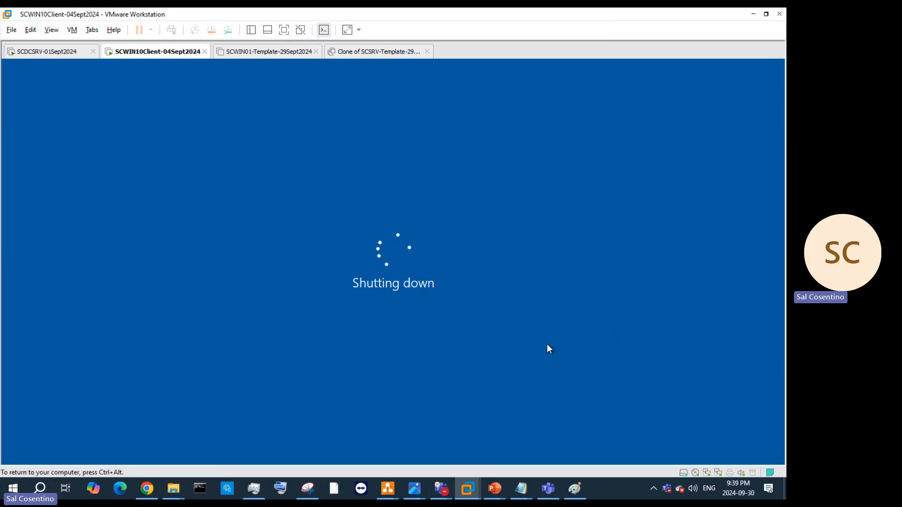
{"action": "key", "text": "ctrl+alt"}
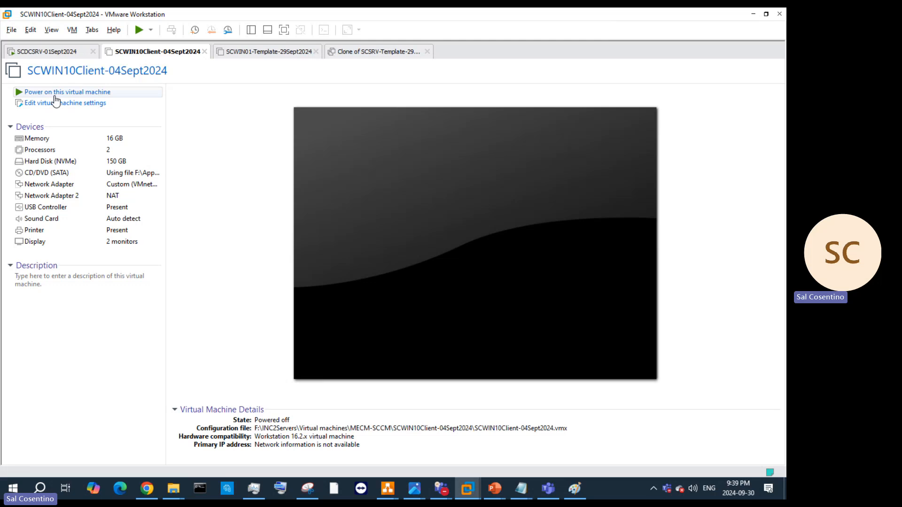
{"action": "left_click", "coordinate": [100, 93]}
Step: Open the client VM's Memory settings and drag the slider to about 24836 MB
{"action": "double_click", "coordinate": [126, 143]}
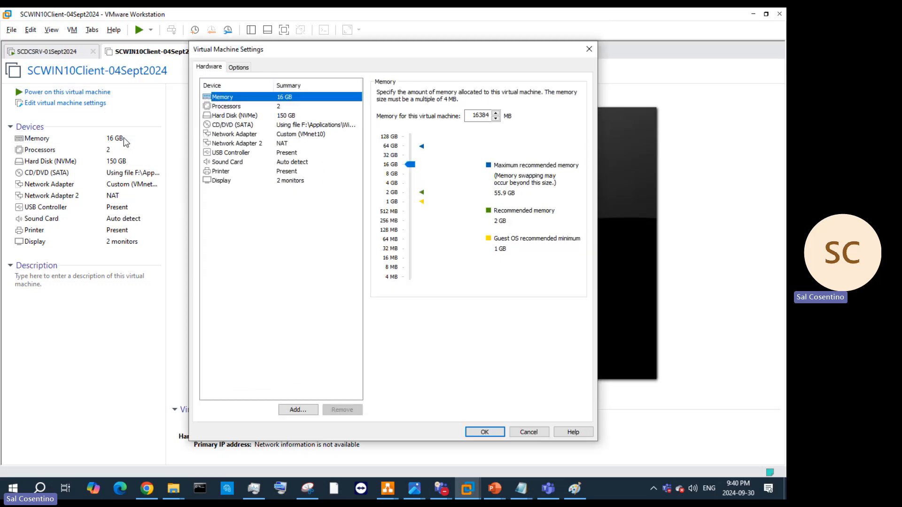
{"action": "left_click", "coordinate": [410, 160]}
{"action": "left_click", "coordinate": [408, 165]}
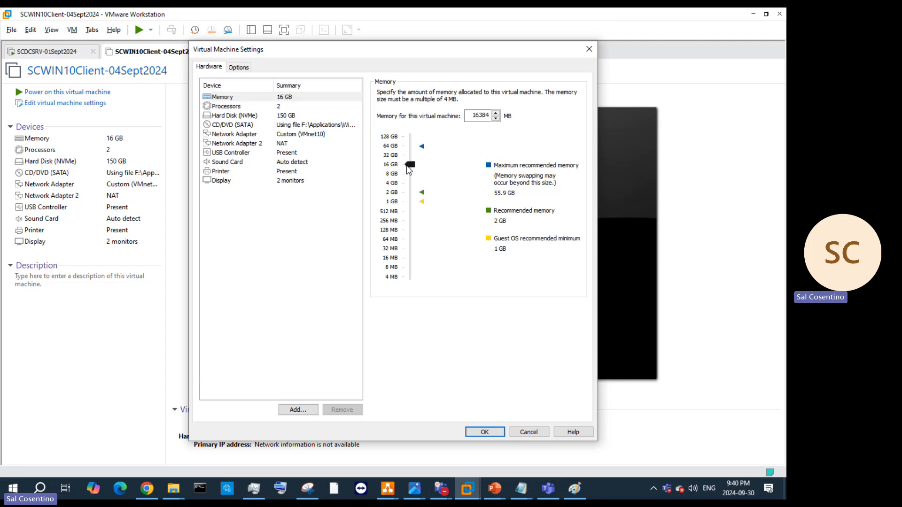
{"action": "left_click_drag", "start_coordinate": [410, 168], "coordinate": [431, 159]}
Step: Launch Calculator and compute 1024 × 20 = 20480
{"action": "left_click", "coordinate": [41, 489]}
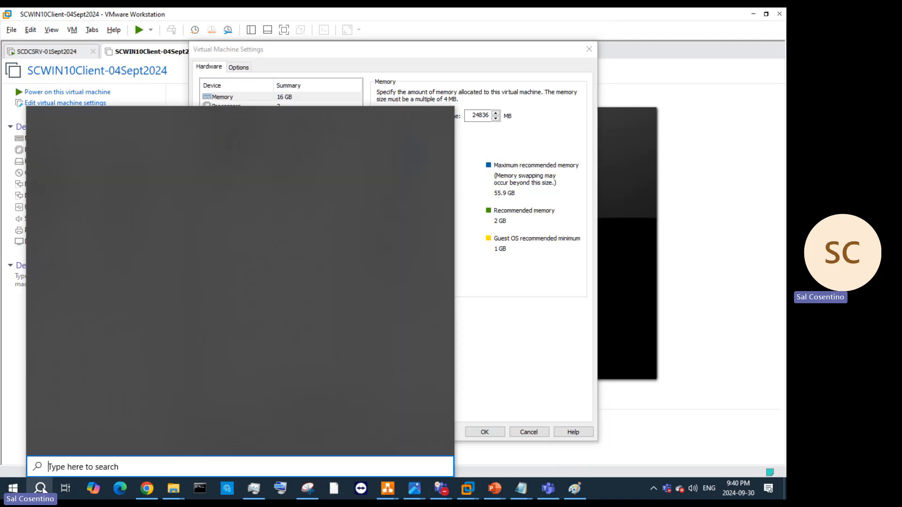
{"action": "type", "text": "calxc"}
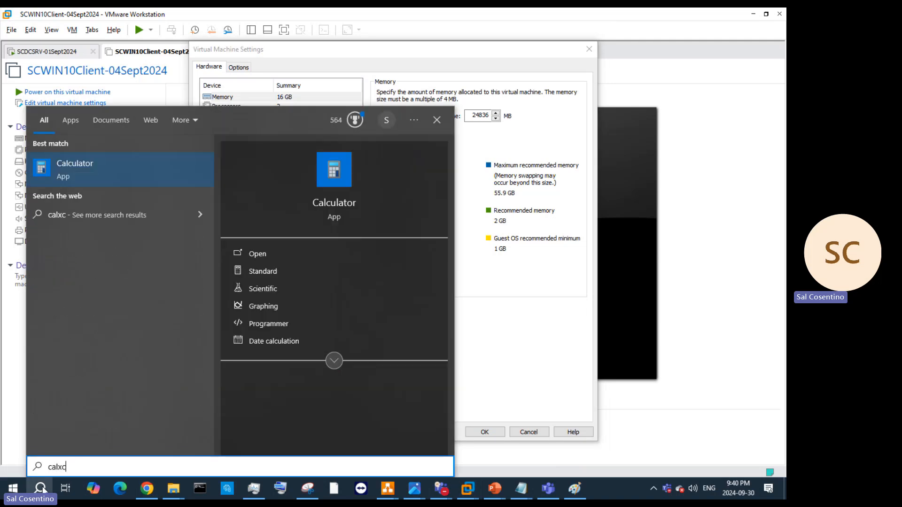
{"action": "left_click", "coordinate": [267, 252]}
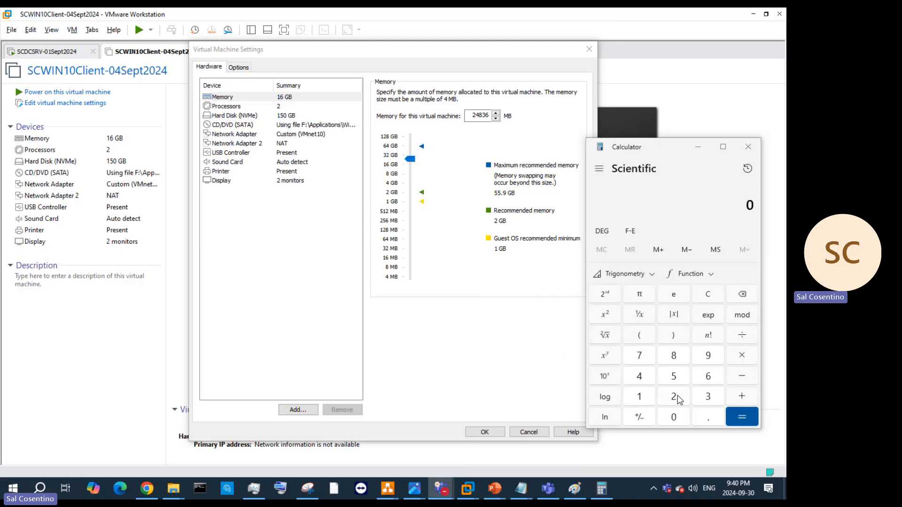
{"action": "left_click", "coordinate": [647, 399]}
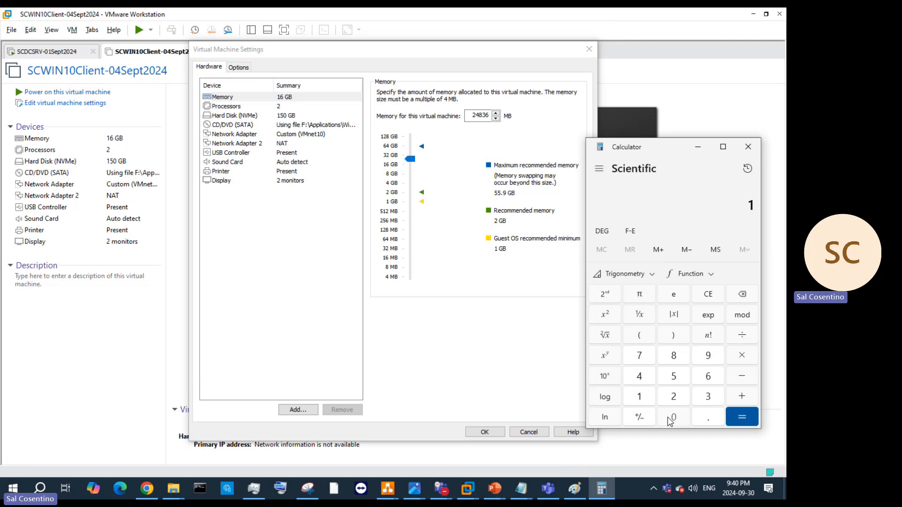
{"action": "left_click", "coordinate": [674, 419]}
{"action": "left_click", "coordinate": [676, 400]}
{"action": "left_click", "coordinate": [652, 383]}
{"action": "left_click", "coordinate": [742, 356]}
{"action": "left_click", "coordinate": [674, 397]}
{"action": "left_click", "coordinate": [673, 417]}
{"action": "left_click", "coordinate": [741, 416]}
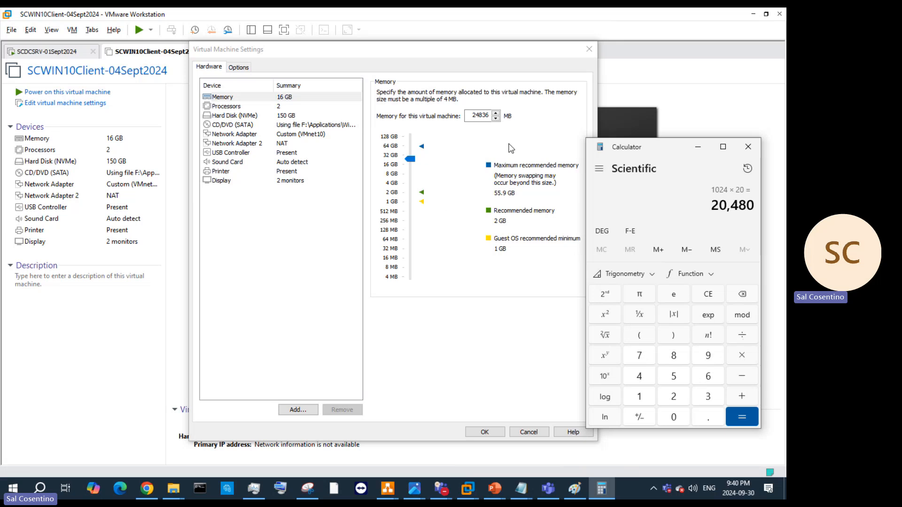
Step: Copy 20480 from Calculator and paste it over 24836 in the memory field, correcting it to 20480 MB
{"action": "left_click_drag", "start_coordinate": [482, 116], "coordinate": [487, 116]}
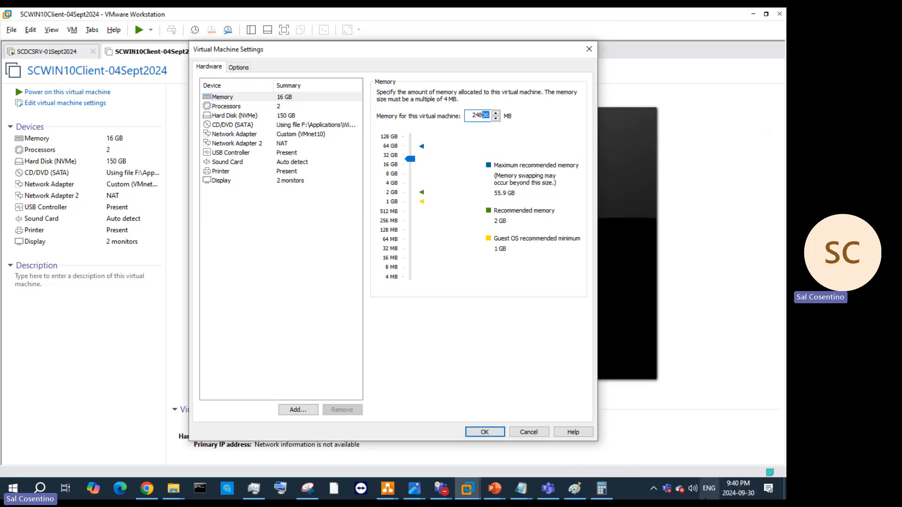
{"action": "left_click", "coordinate": [601, 489]}
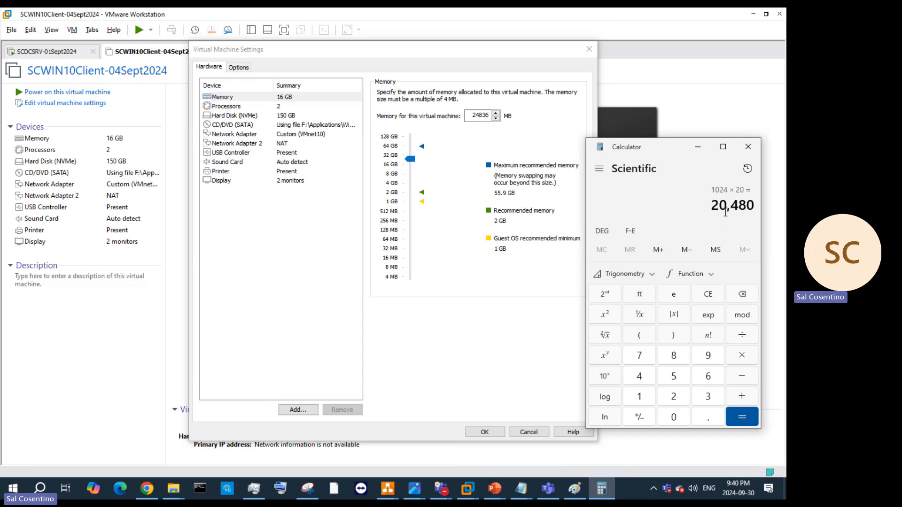
{"action": "left_click_drag", "start_coordinate": [755, 207], "coordinate": [718, 207]}
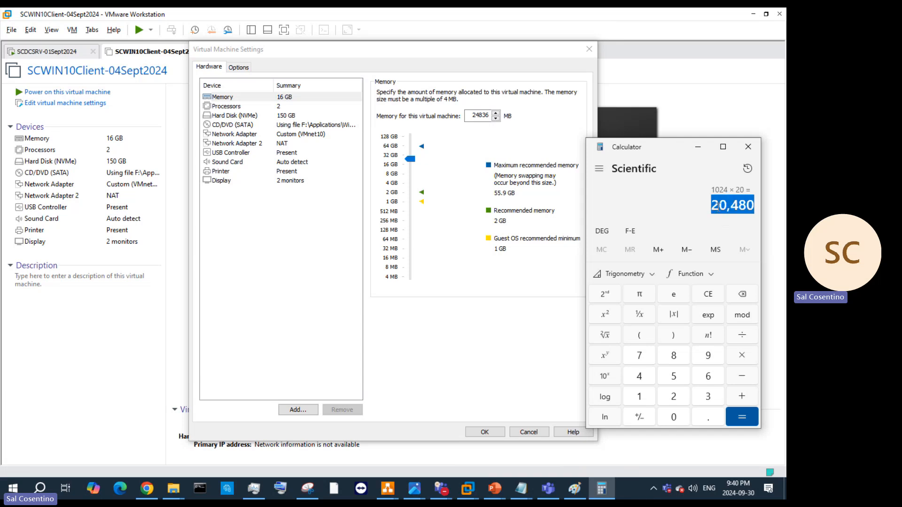
{"action": "right_click", "coordinate": [707, 227]}
{"action": "left_click", "coordinate": [687, 218]}
{"action": "left_click_drag", "start_coordinate": [489, 115], "coordinate": [429, 117]}
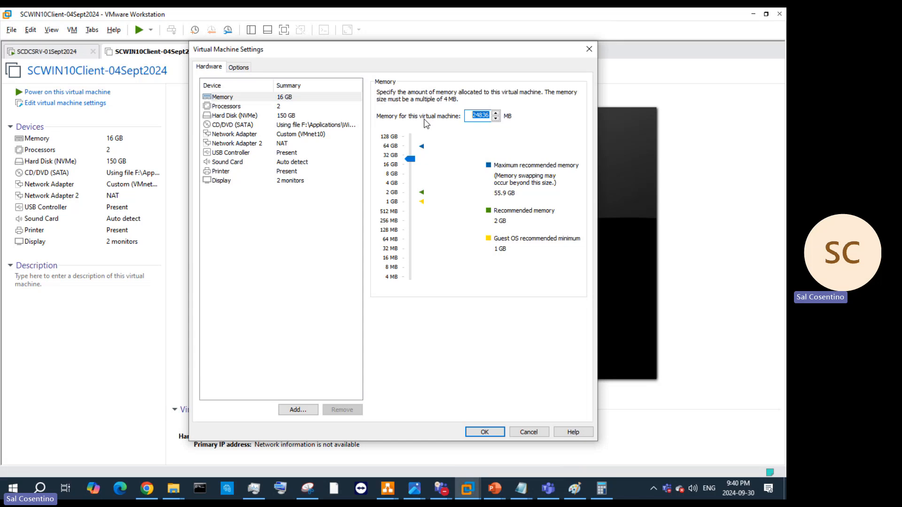
{"action": "key", "text": "ctrl+v"}
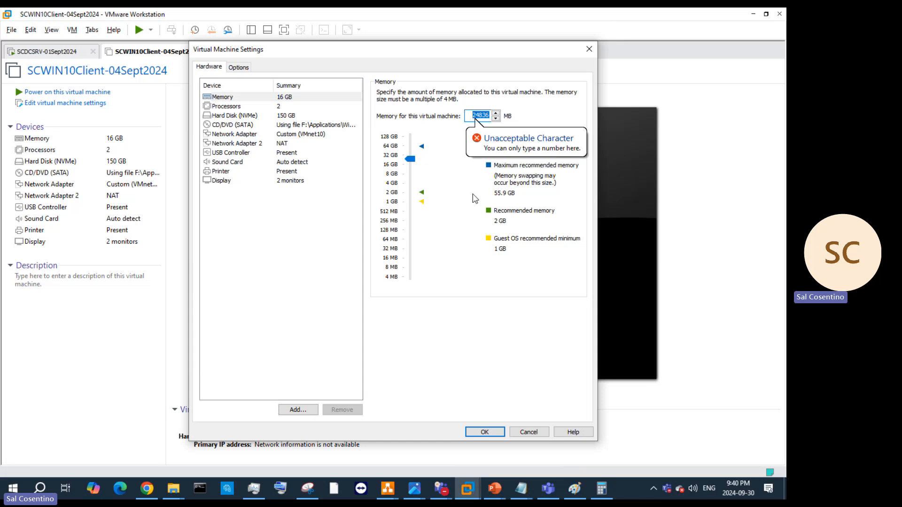
{"action": "right_click", "coordinate": [468, 115]}
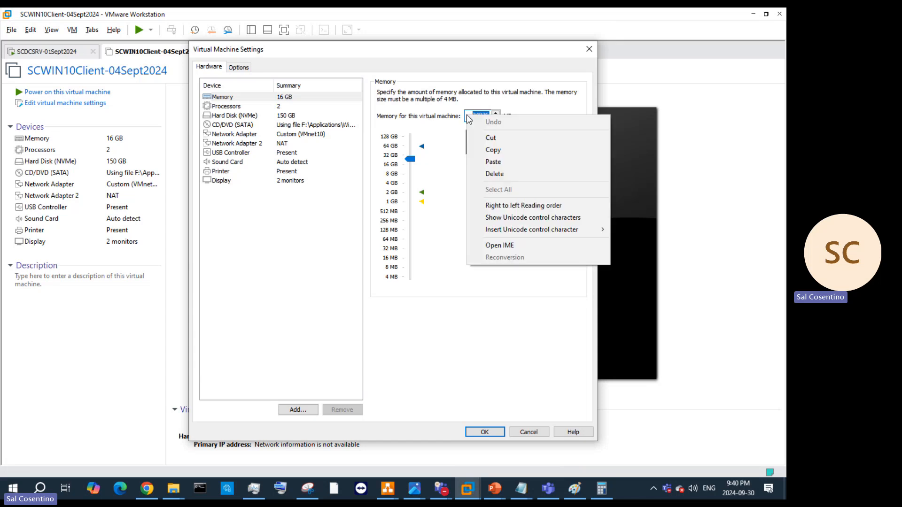
{"action": "left_click", "coordinate": [505, 162]}
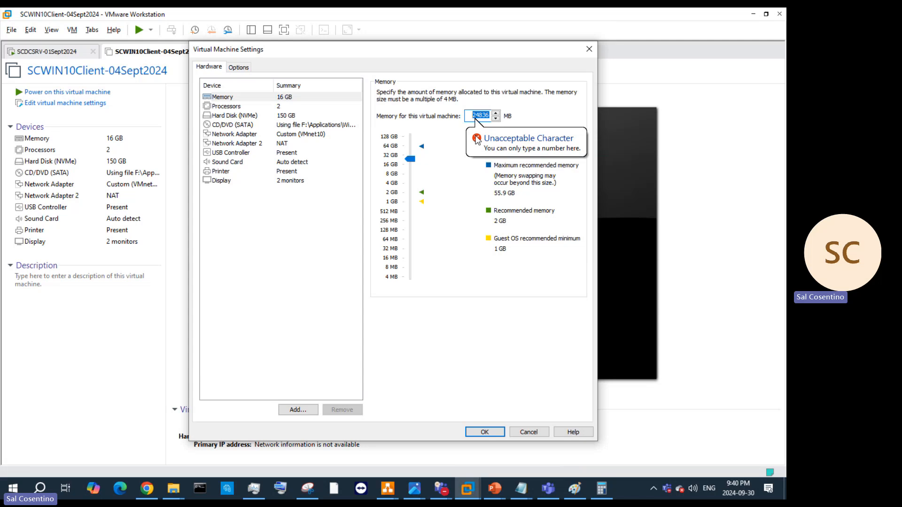
{"action": "type", "text": "2"}
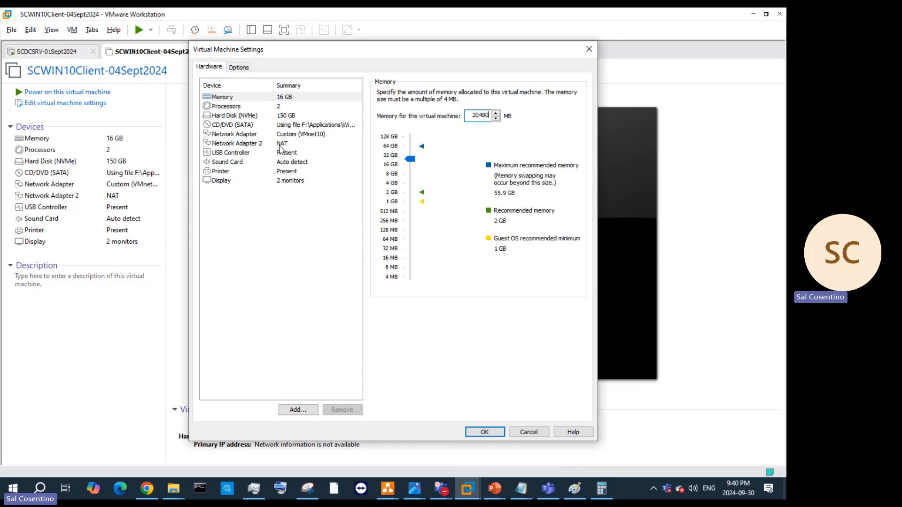
Step: Set Display's number of monitors to 1 and apply the settings with OK
{"action": "left_click", "coordinate": [292, 183]}
{"action": "left_click", "coordinate": [461, 156]}
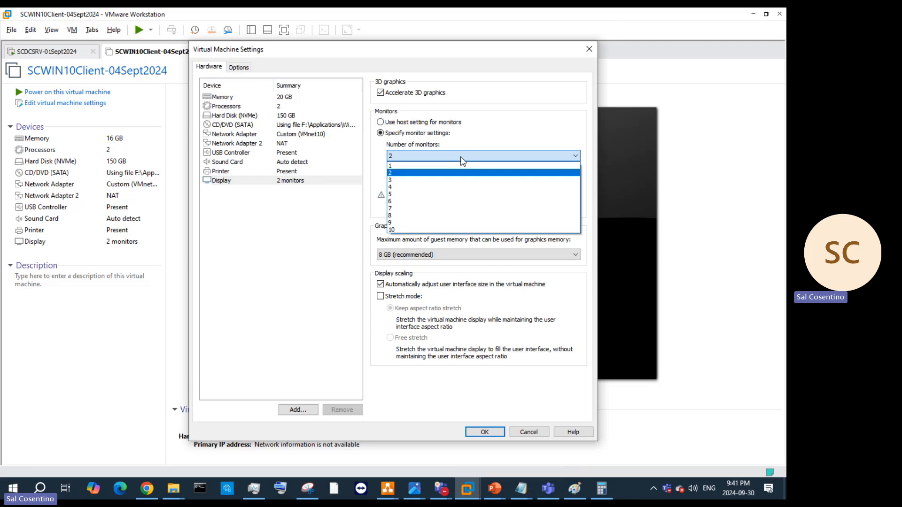
{"action": "left_click", "coordinate": [445, 165]}
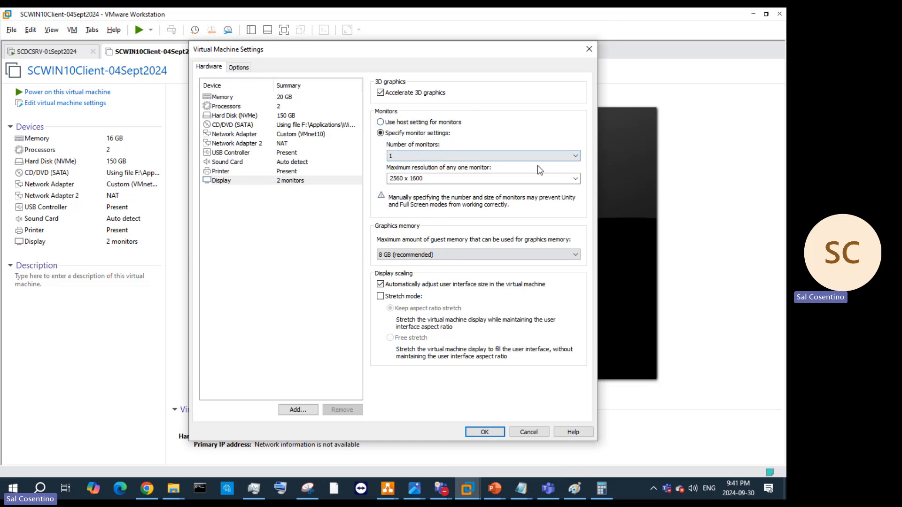
{"action": "left_click", "coordinate": [538, 181]}
{"action": "left_click", "coordinate": [488, 431]}
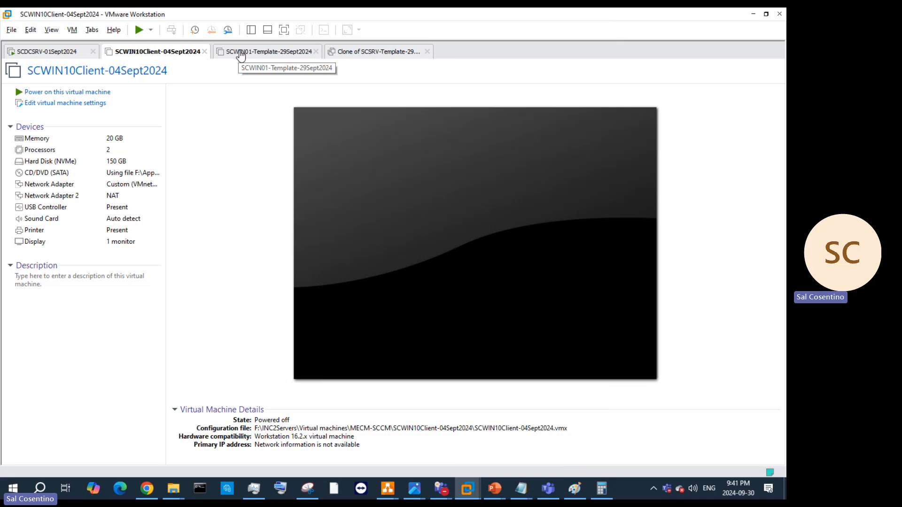
Step: Power on SCWIN10Client-04Sept2024, briefly check the Teams chat, then minimize it
{"action": "left_click", "coordinate": [108, 92]}
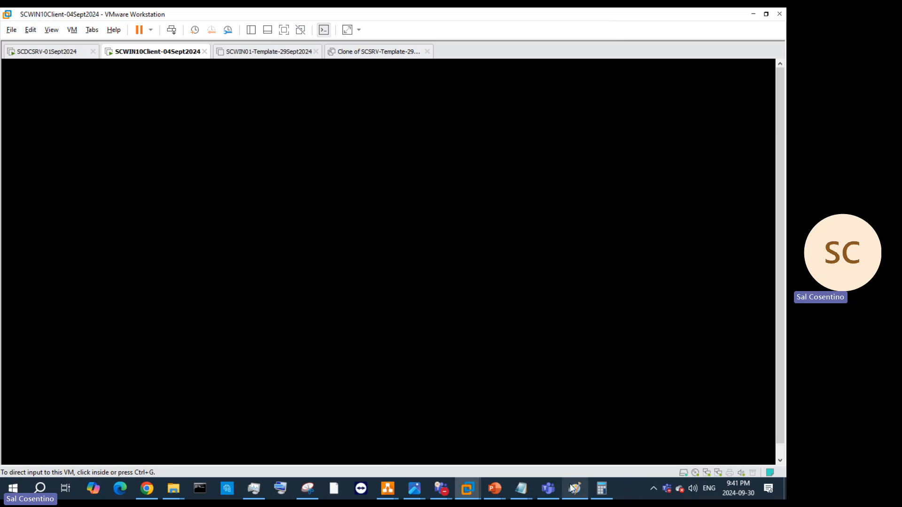
{"action": "mouse_move", "coordinate": [550, 488]}
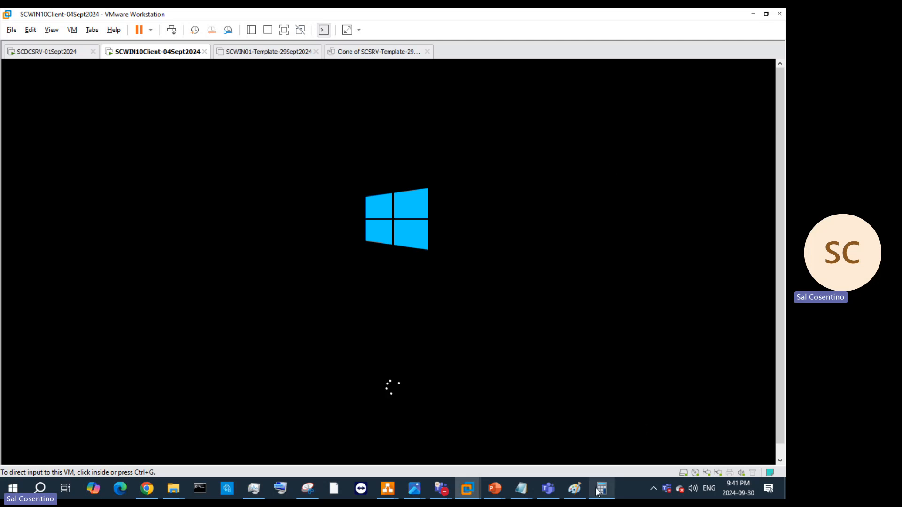
{"action": "left_click", "coordinate": [548, 491]}
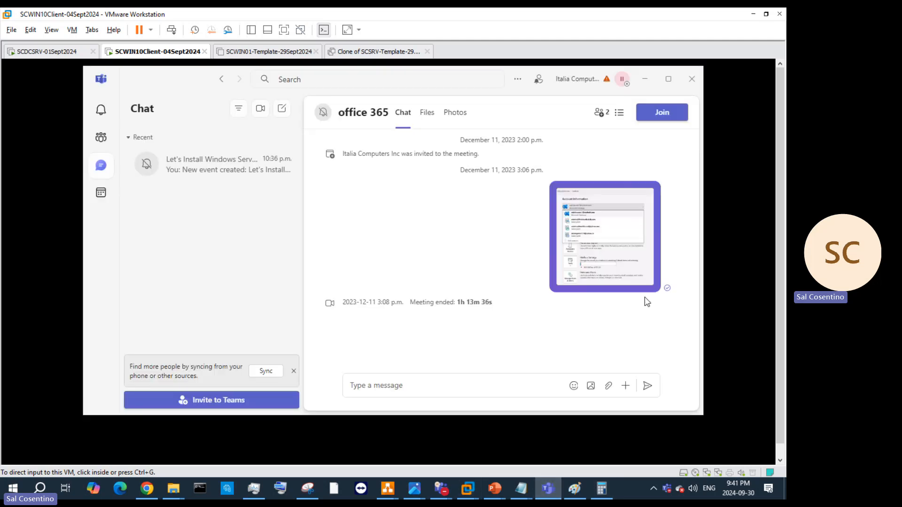
{"action": "left_click", "coordinate": [647, 80]}
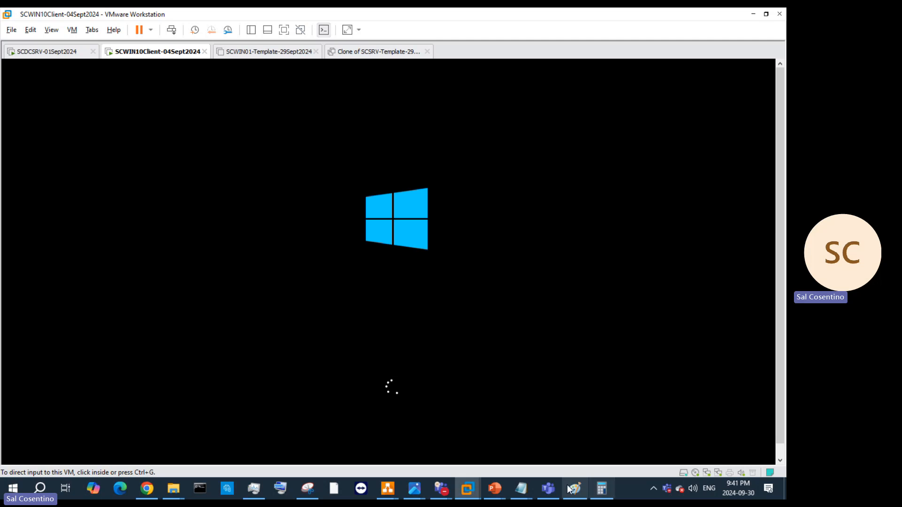
Step: Bring up the Teams meeting window, mute the mic, and minimize the meeting
{"action": "mouse_move", "coordinate": [441, 489]}
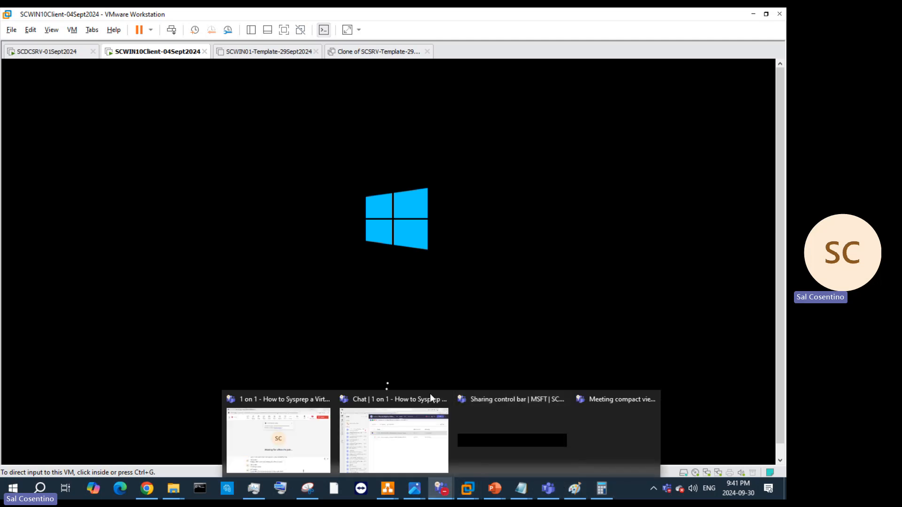
{"action": "left_click", "coordinate": [264, 439]}
{"action": "left_click", "coordinate": [576, 113]}
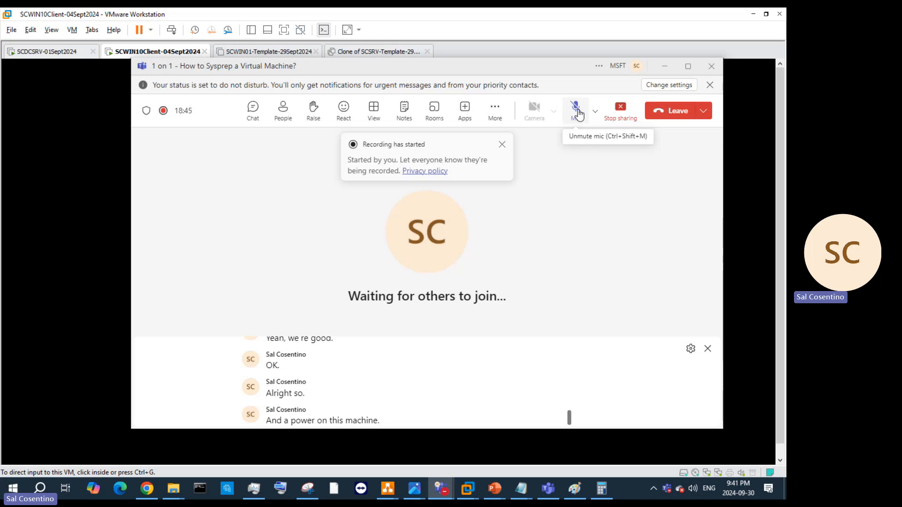
{"action": "left_click", "coordinate": [664, 66]}
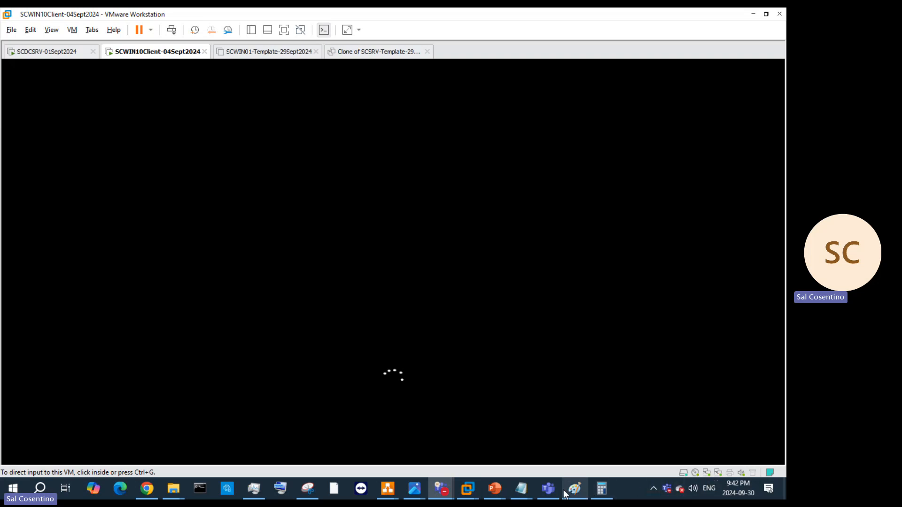
Step: Open Task Manager, expand the VMware Workstation and Windows Explorer groups, then return to the VM window
{"action": "right_click", "coordinate": [624, 490]}
{"action": "left_click", "coordinate": [665, 442]}
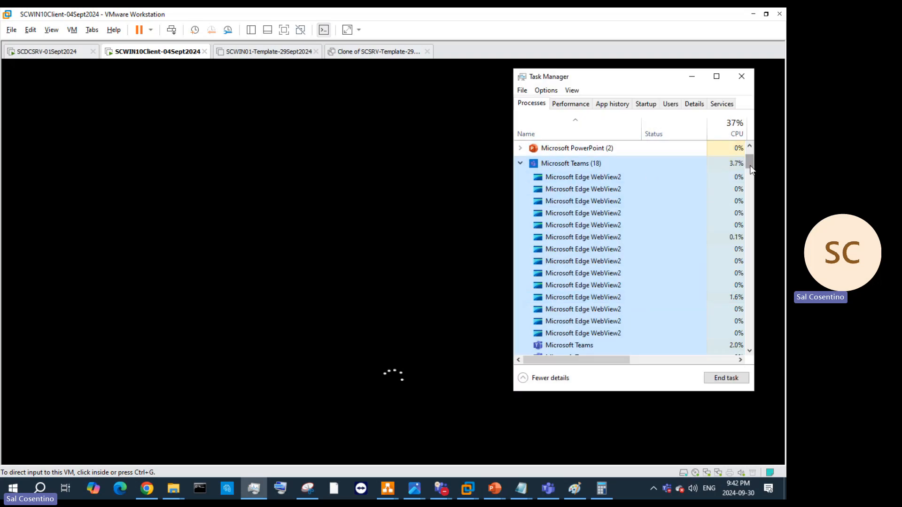
{"action": "mouse_move", "coordinate": [749, 162]}
{"action": "left_mouse_down"}
{"action": "mouse_move", "coordinate": [751, 249]}
{"action": "mouse_move", "coordinate": [746, 174]}
{"action": "mouse_move", "coordinate": [747, 187]}
{"action": "left_mouse_up"}
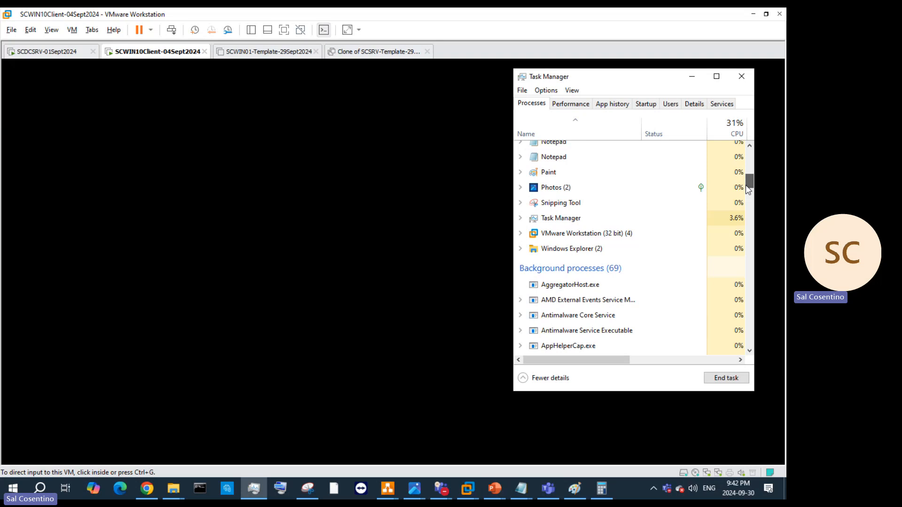
{"action": "left_click", "coordinate": [521, 234]}
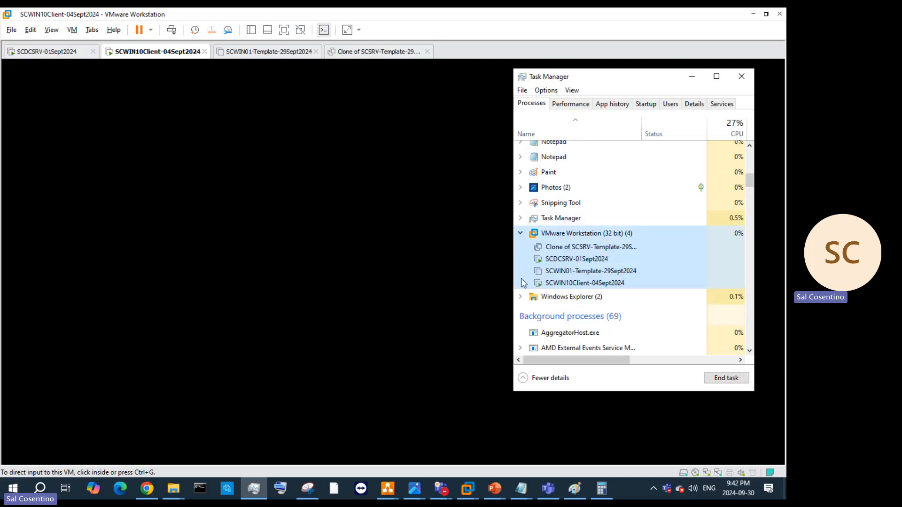
{"action": "left_click", "coordinate": [520, 298]}
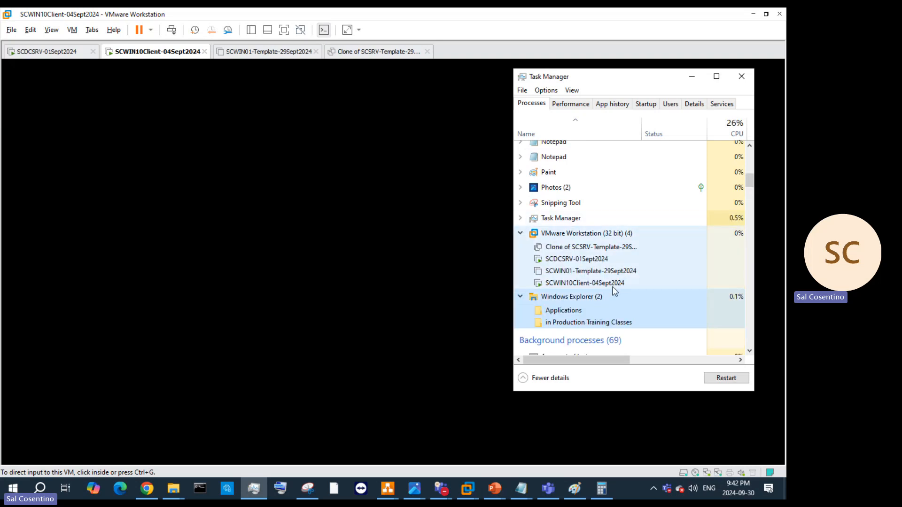
{"action": "scroll", "coordinate": [564, 303], "scroll_direction": "up", "scroll_amount": 5}
{"action": "scroll", "coordinate": [564, 303], "scroll_direction": "up", "scroll_amount": 5}
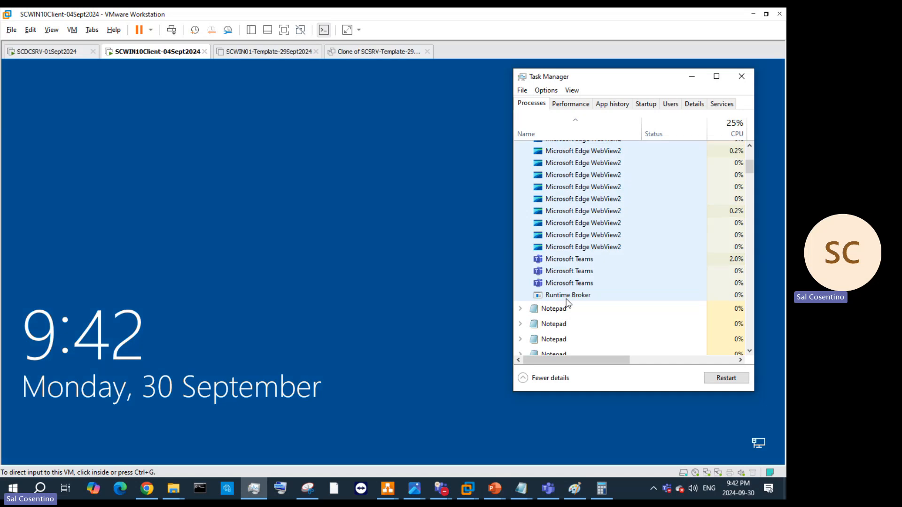
{"action": "left_click", "coordinate": [505, 154]}
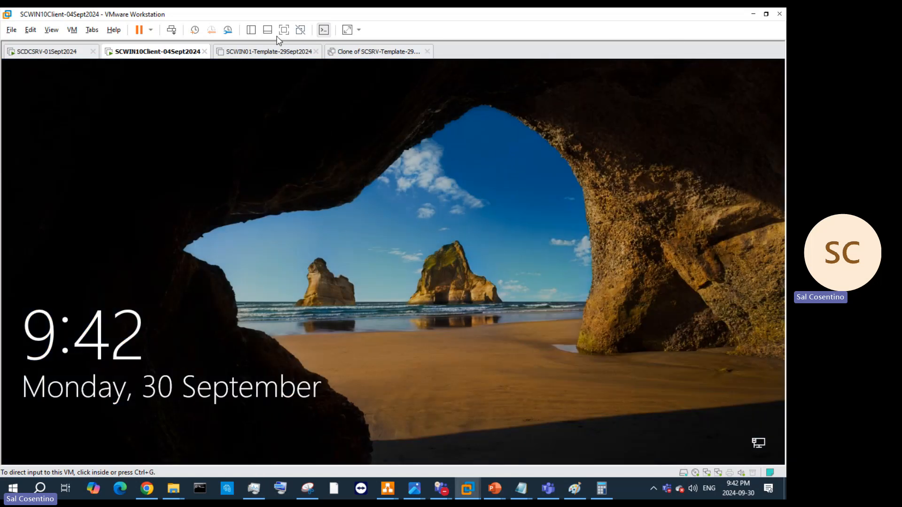
Step: Send Ctrl+Alt+Del to the guest and sign in with the administrator account's password
{"action": "left_click", "coordinate": [173, 31]}
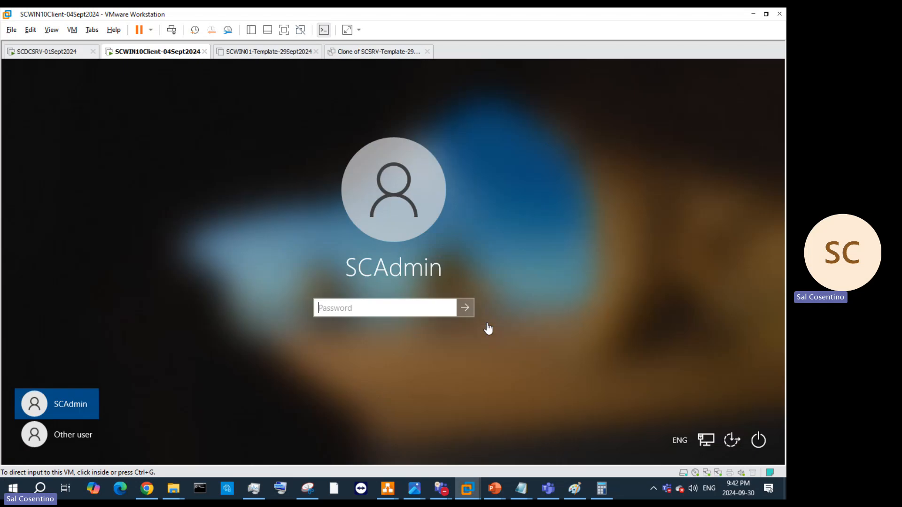
{"action": "left_click", "coordinate": [353, 310]}
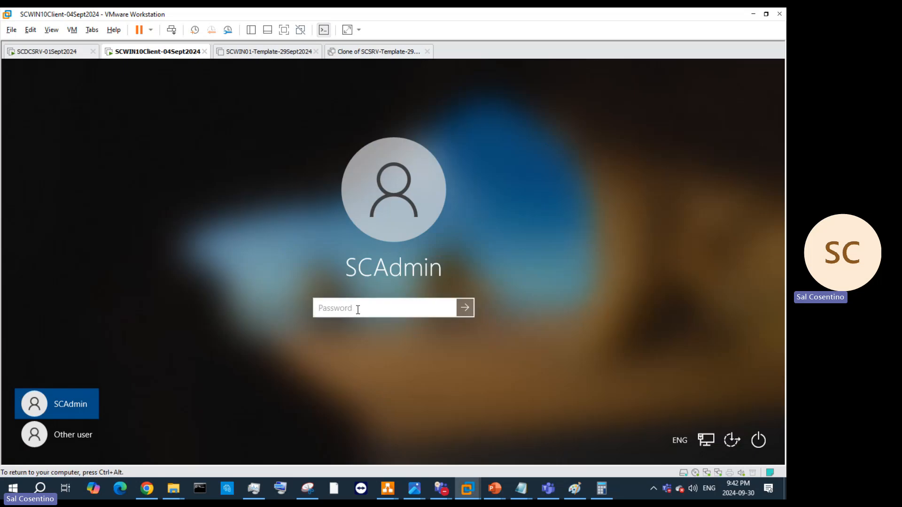
{"action": "type", "text": "•••••••"}
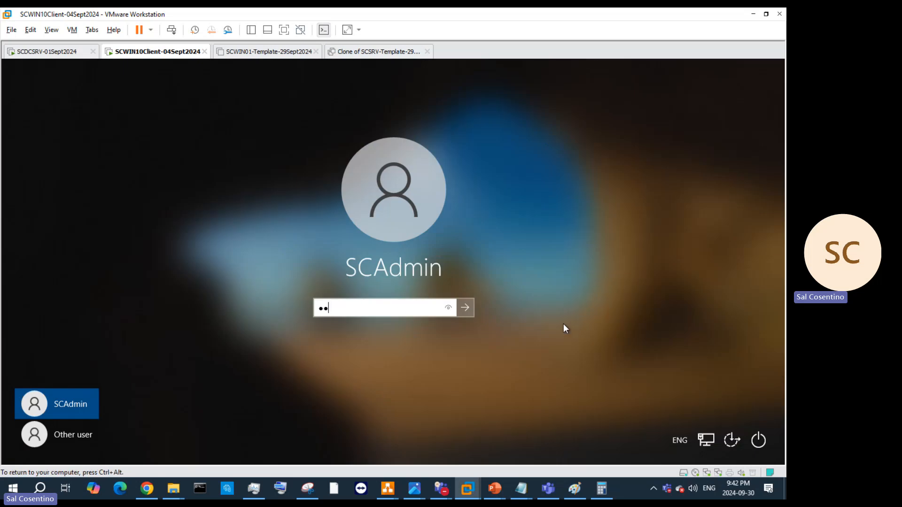
{"action": "type", "text": "••••••••"}
{"action": "key", "text": "Return"}
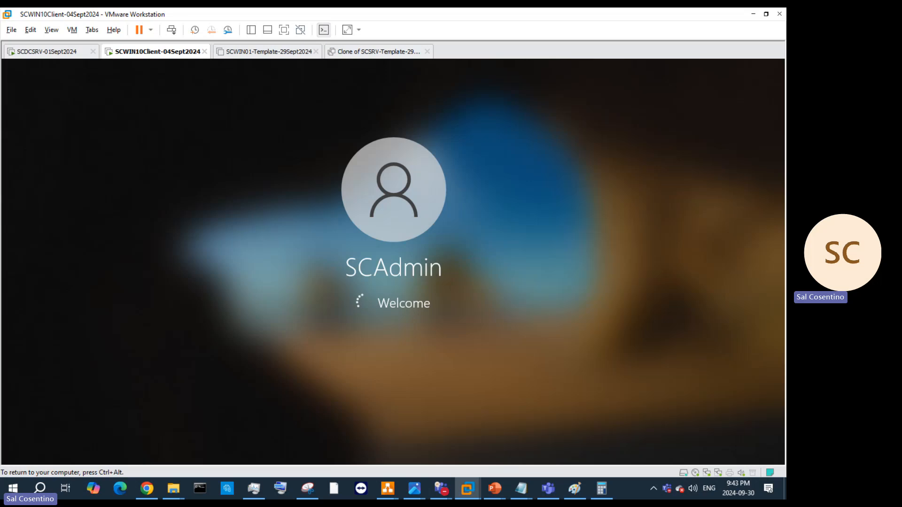
{"action": "key", "text": "ctrl+alt"}
{"action": "left_click", "coordinate": [656, 326]}
{"action": "key", "text": "ctrl+alt"}
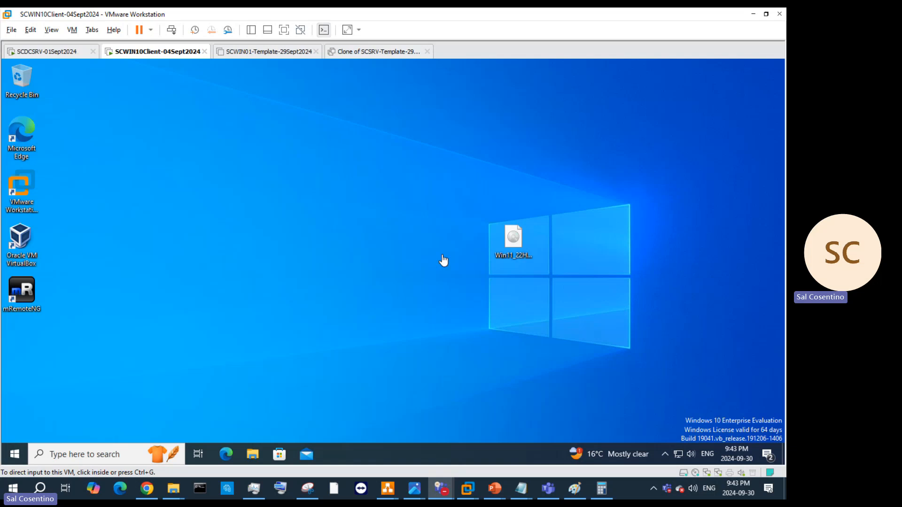
Step: Cut the Win11_22H2_English_x64v1 disc image from the guest desktop
{"action": "left_click", "coordinate": [508, 247]}
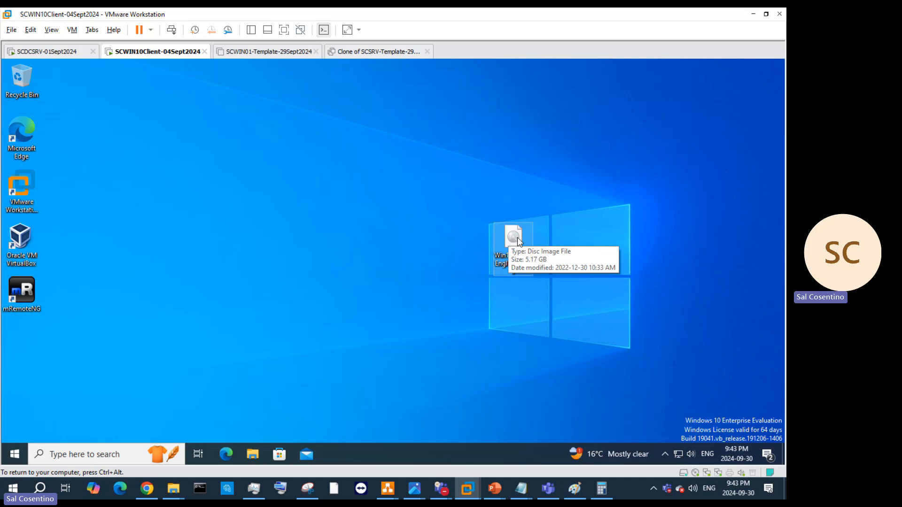
{"action": "double_click", "coordinate": [517, 239]}
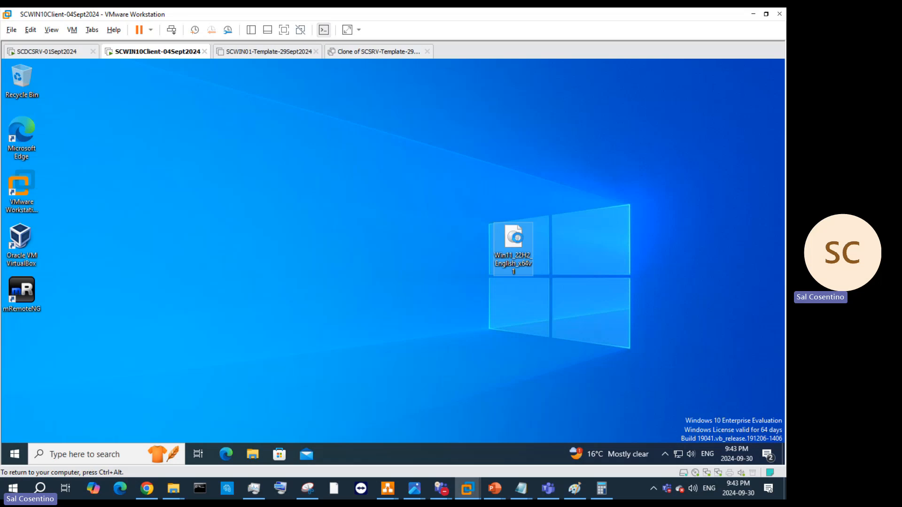
{"action": "right_click", "coordinate": [517, 238]}
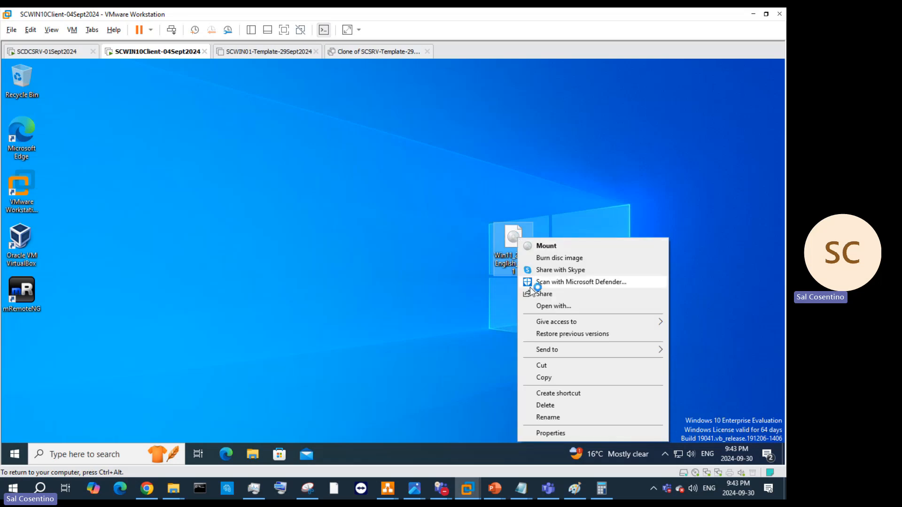
{"action": "left_click", "coordinate": [541, 366]}
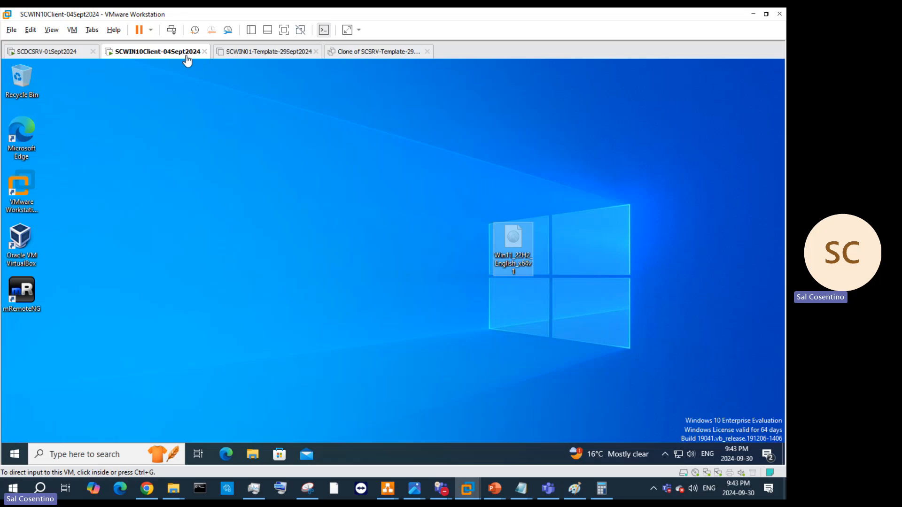
Step: Browse Shared Folders (Z:) in File Explorer, peek into Applications; creating a new folder there is denied
{"action": "left_click", "coordinate": [249, 456]}
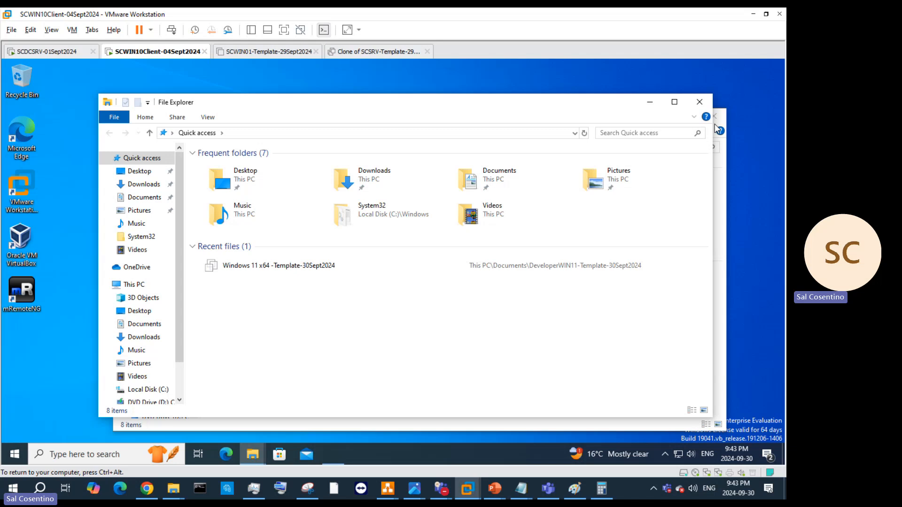
{"action": "left_click", "coordinate": [716, 119]}
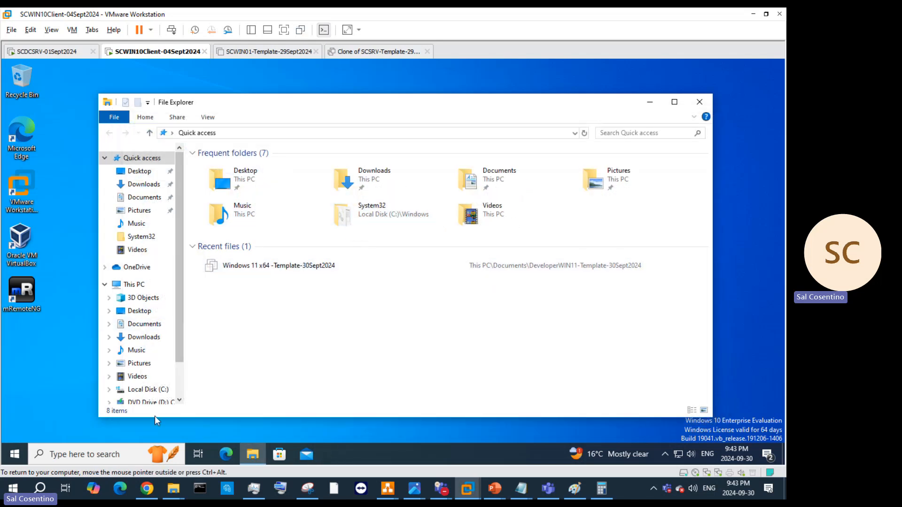
{"action": "scroll", "coordinate": [155, 395], "scroll_direction": "down", "scroll_amount": 2}
{"action": "left_click", "coordinate": [149, 368]}
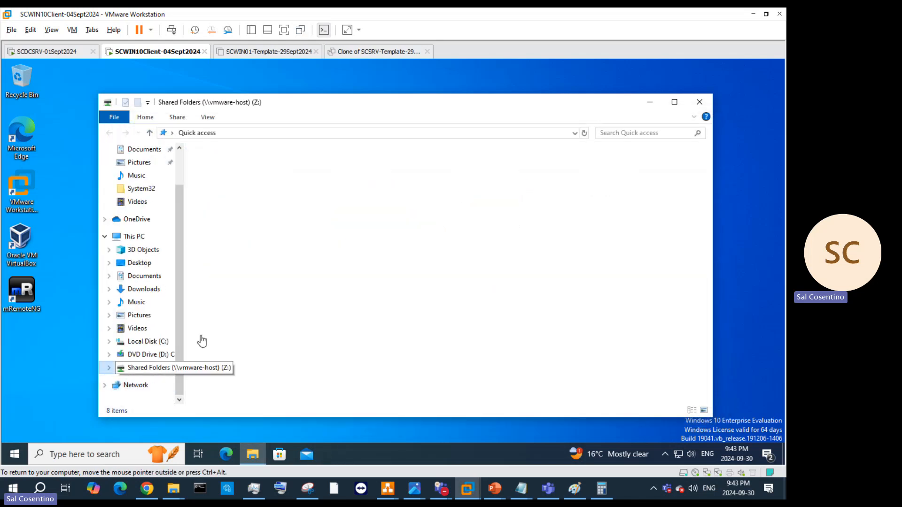
{"action": "double_click", "coordinate": [225, 166]}
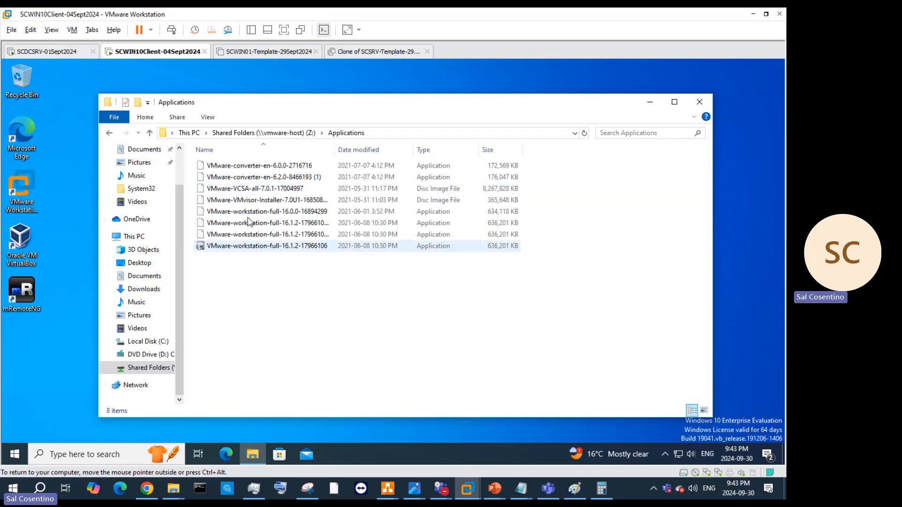
{"action": "left_click", "coordinate": [295, 133]}
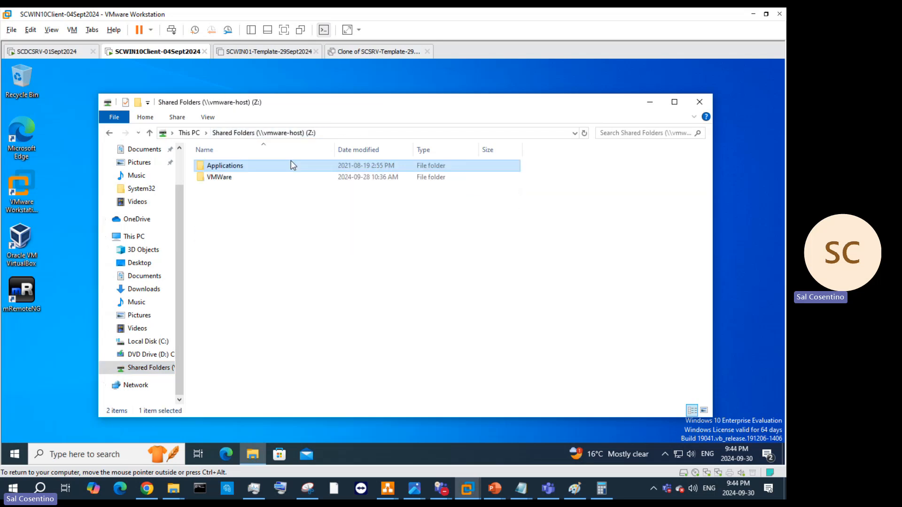
{"action": "right_click", "coordinate": [236, 205]}
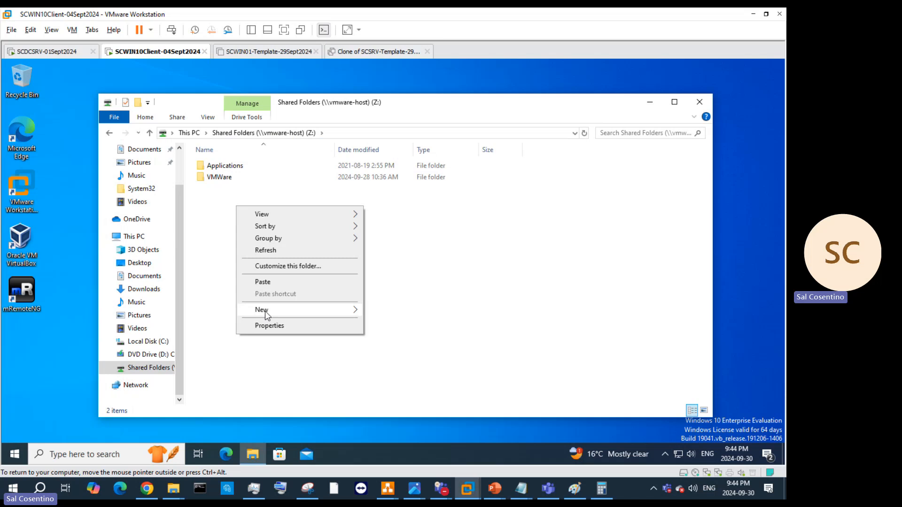
{"action": "mouse_move", "coordinate": [264, 310]}
{"action": "left_click", "coordinate": [378, 310]}
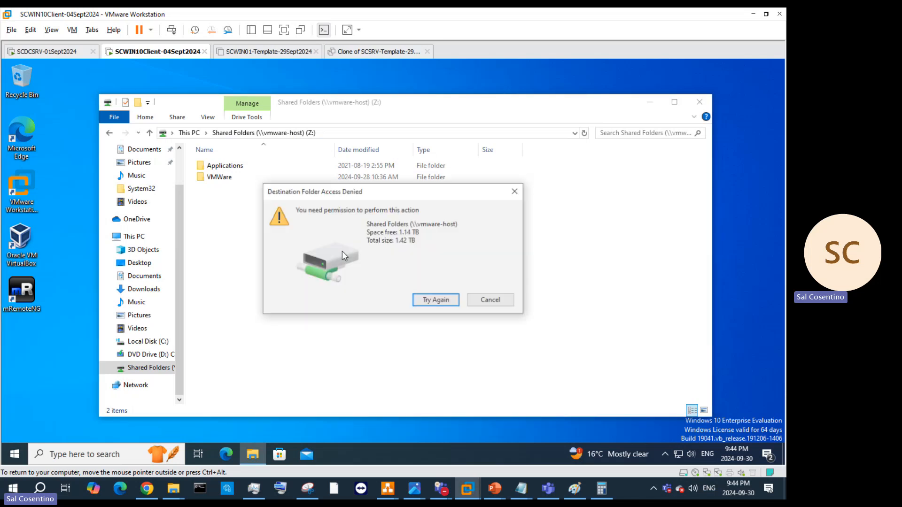
{"action": "left_click", "coordinate": [491, 301]}
Step: Paste the disc image into the VMWare shared folder, follow the move's progress, then close Explorer
{"action": "double_click", "coordinate": [219, 177]}
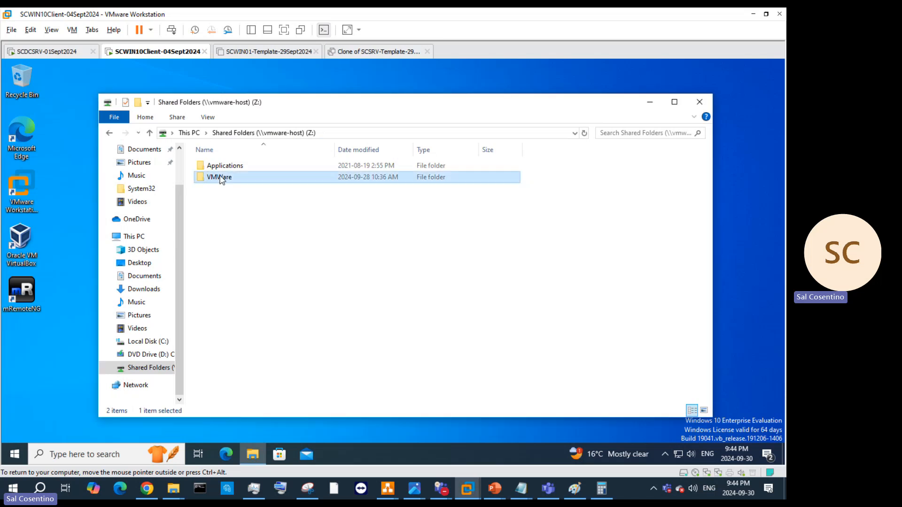
{"action": "right_click", "coordinate": [269, 256]}
{"action": "left_click", "coordinate": [306, 334]}
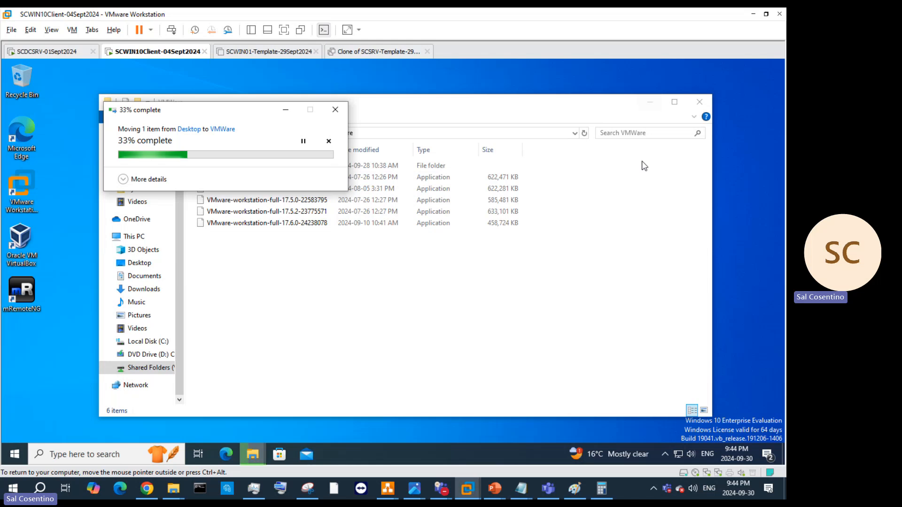
{"action": "key", "text": "ctrl+alt"}
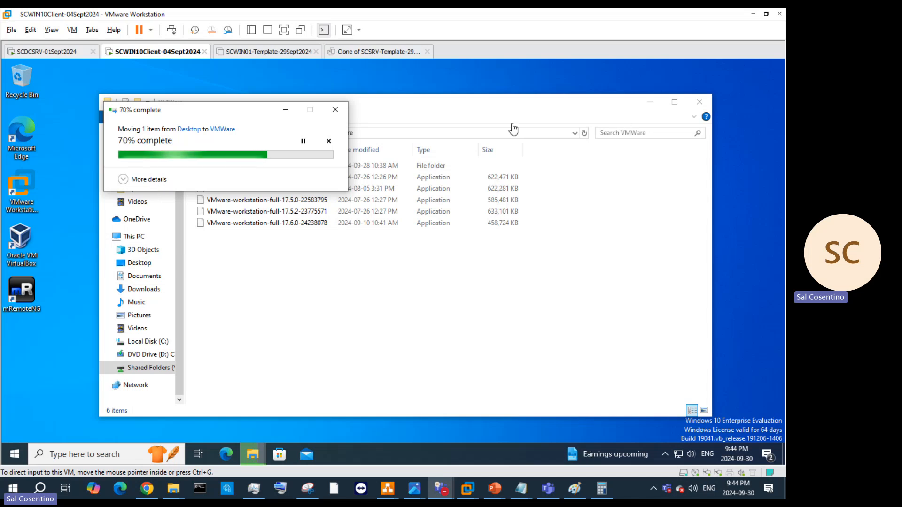
{"action": "left_click", "coordinate": [140, 264]}
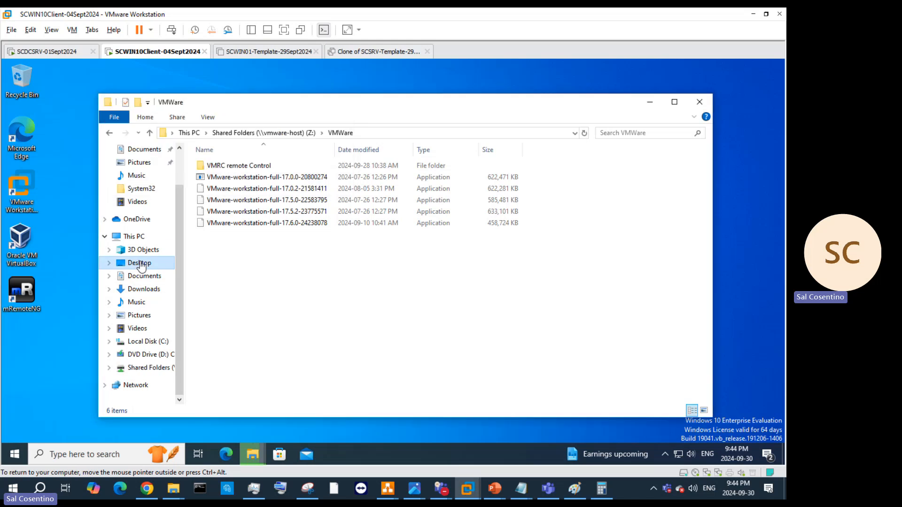
{"action": "left_click", "coordinate": [140, 264]}
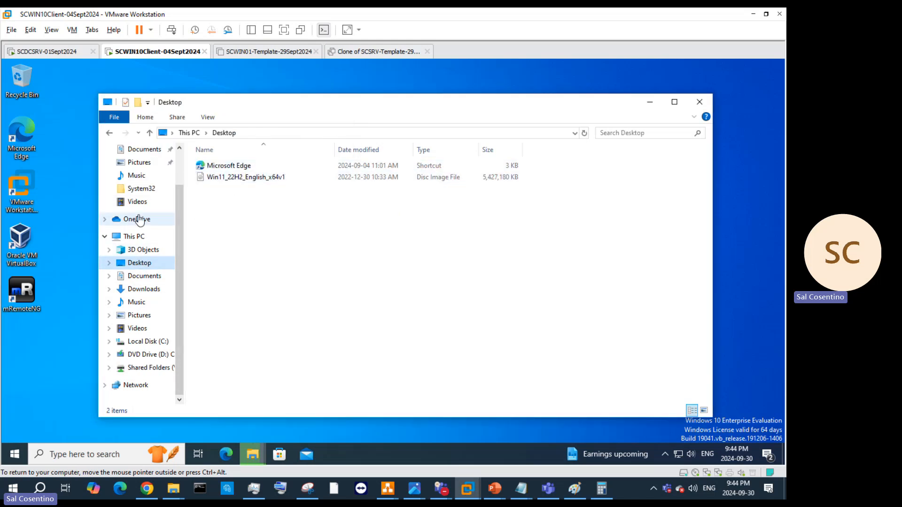
{"action": "mouse_move", "coordinate": [264, 450]}
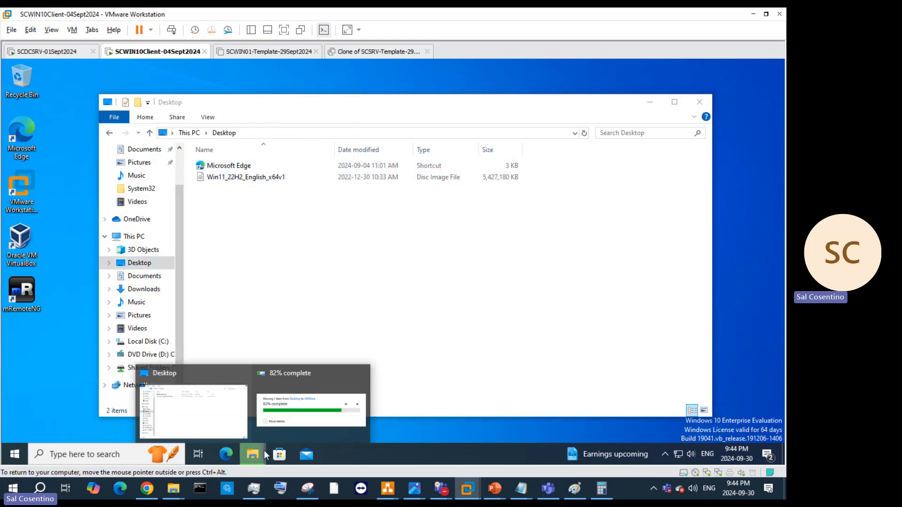
{"action": "left_click", "coordinate": [282, 412]}
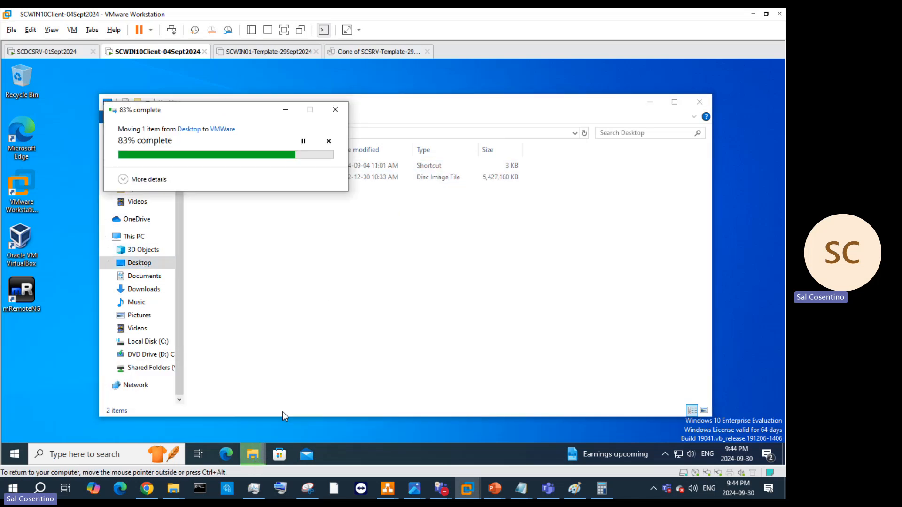
{"action": "left_click", "coordinate": [122, 179]}
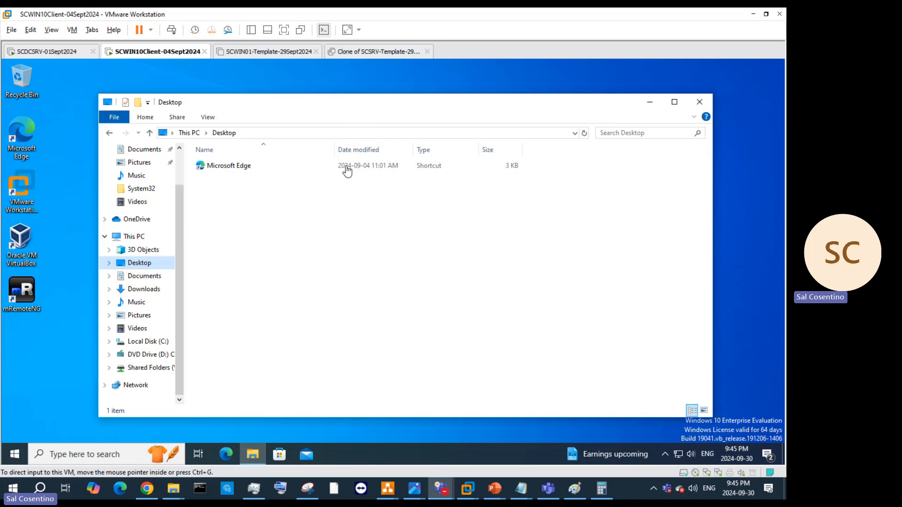
{"action": "left_click", "coordinate": [700, 103]}
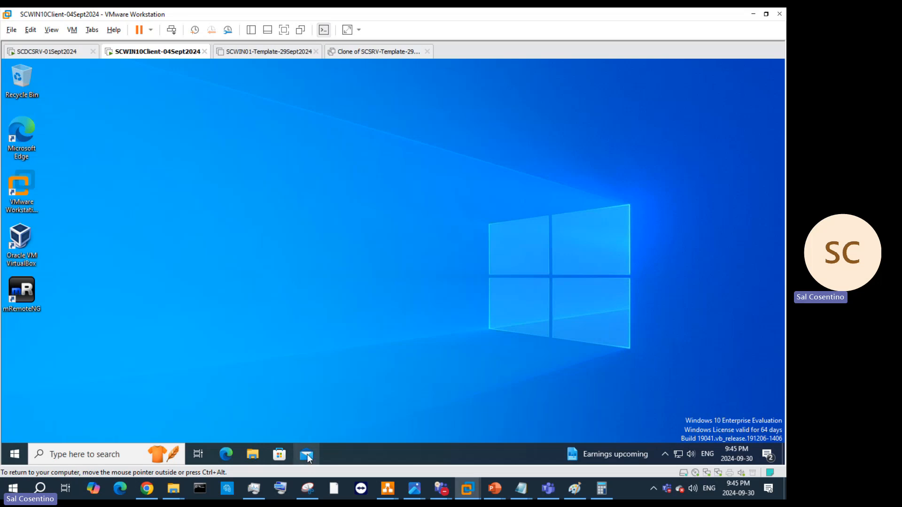
Step: Launch the guest's VMware Workstation Pro and open the Developers Windows 11 x64 -Template-30Sept2024 summary
{"action": "left_click", "coordinate": [21, 196]}
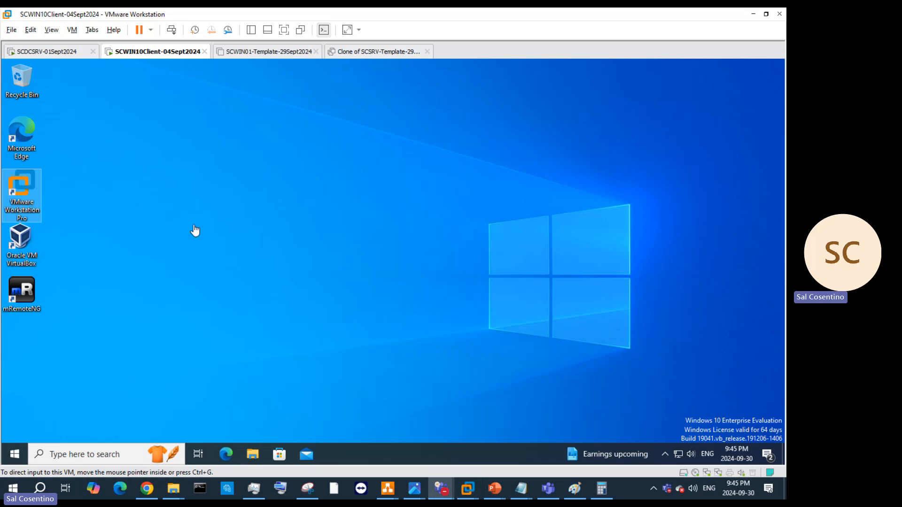
{"action": "left_click", "coordinate": [35, 188]}
{"action": "double_click", "coordinate": [33, 187]}
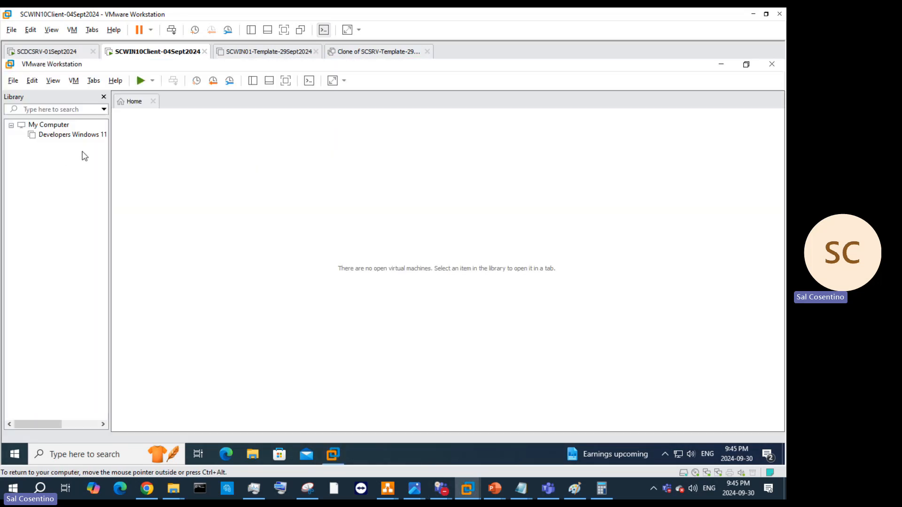
{"action": "left_click", "coordinate": [75, 138]}
{"action": "left_click", "coordinate": [75, 140]}
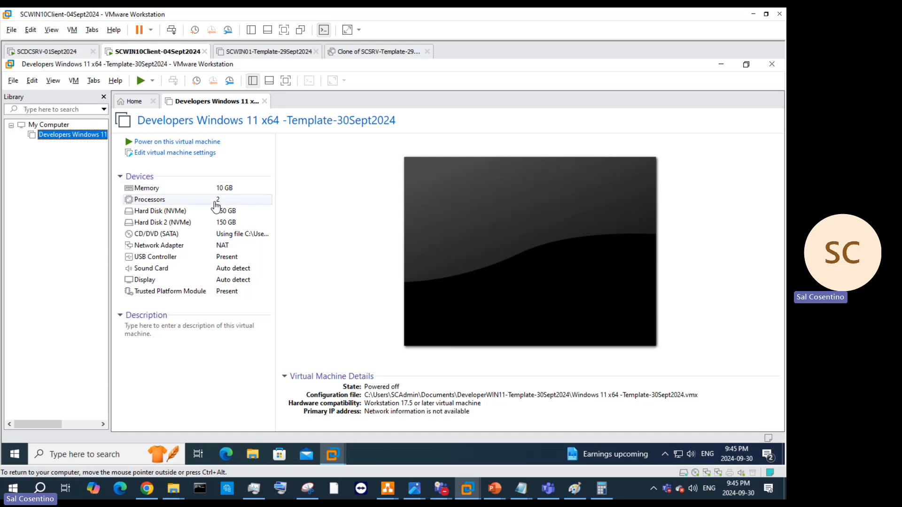
{"action": "right_click", "coordinate": [162, 52]}
{"action": "left_click", "coordinate": [308, 247]}
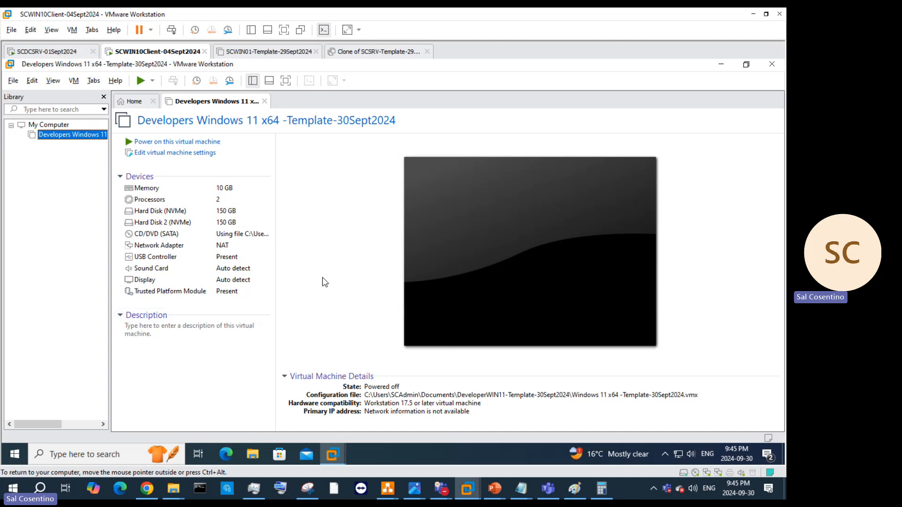
Step: Power on the Developers Windows 11 template, leave the recovery screen, and boot via Windows Boot Manager
{"action": "left_click", "coordinate": [178, 147]}
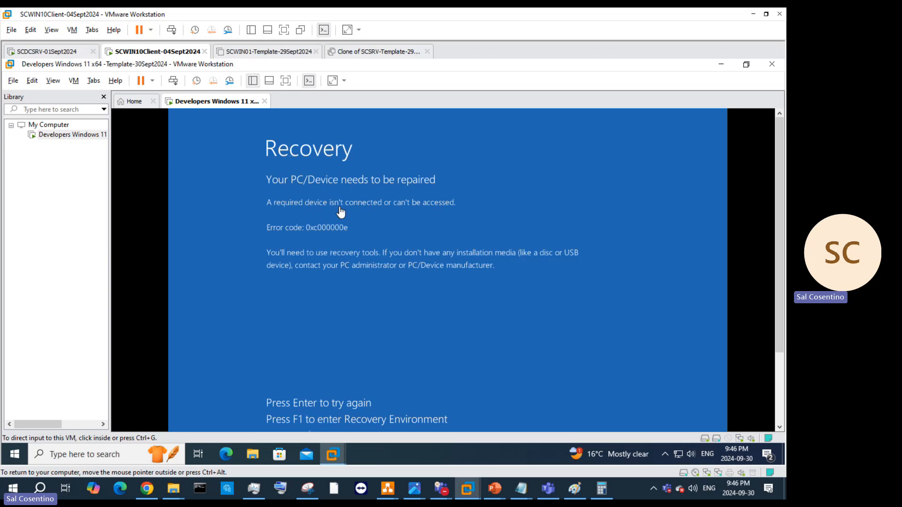
{"action": "left_click", "coordinate": [451, 284]}
{"action": "key", "text": "Return"}
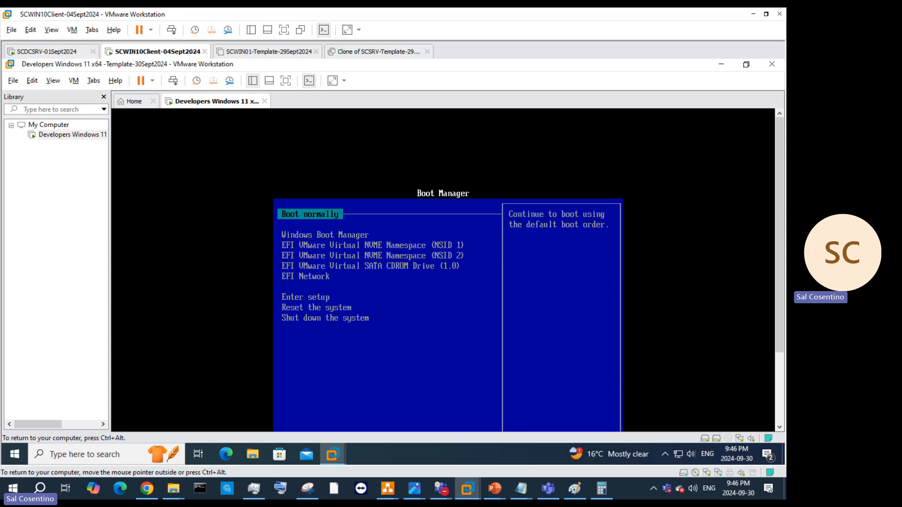
{"action": "key", "text": "Down"}
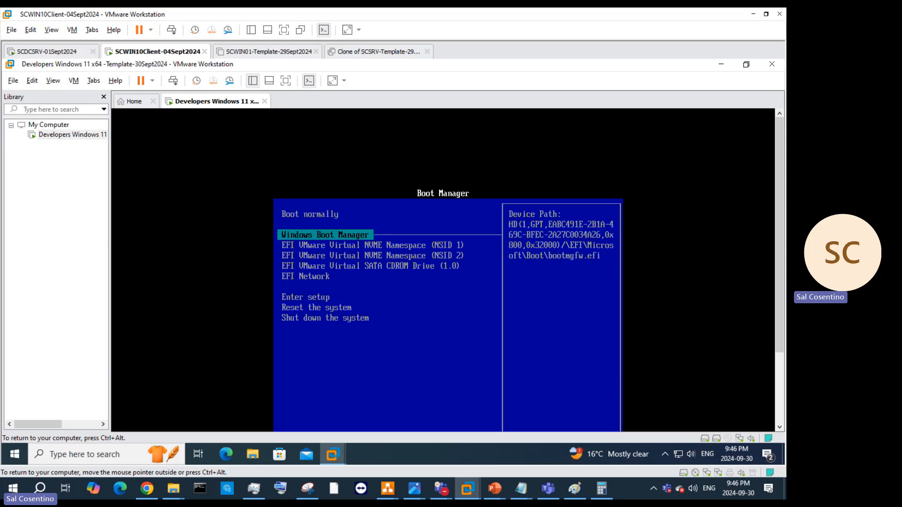
{"action": "key", "text": "Return"}
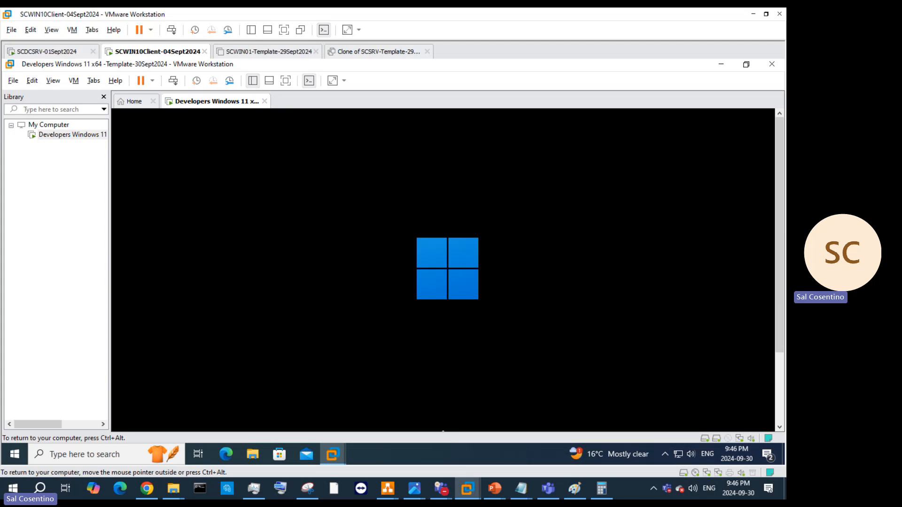
{"action": "key", "text": "ctrl+alt"}
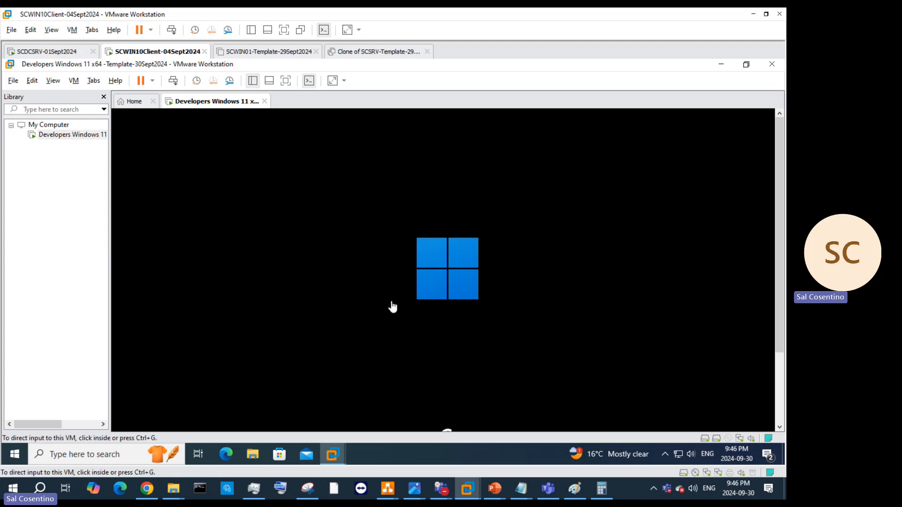
{"action": "left_click", "coordinate": [218, 111]}
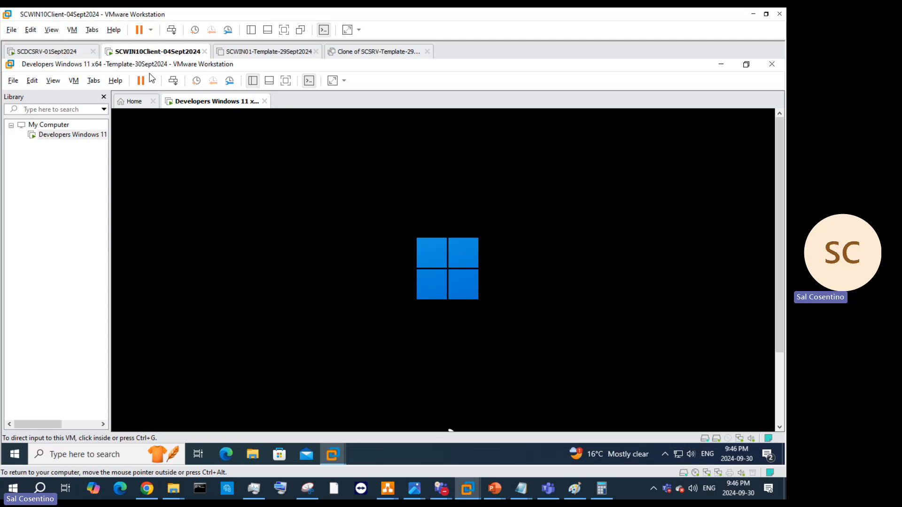
Step: Check the nested VMware Workstation 17 Pro version details, then close them
{"action": "left_click", "coordinate": [117, 81]}
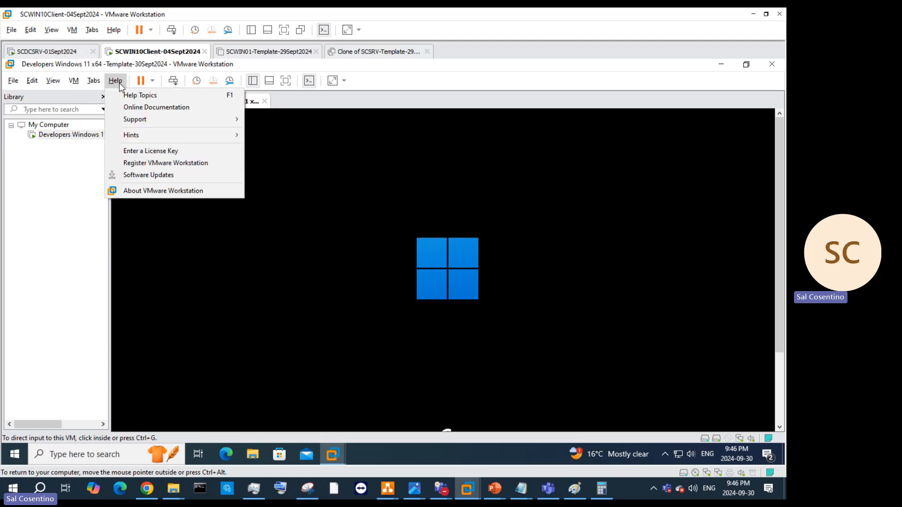
{"action": "left_click", "coordinate": [156, 191]}
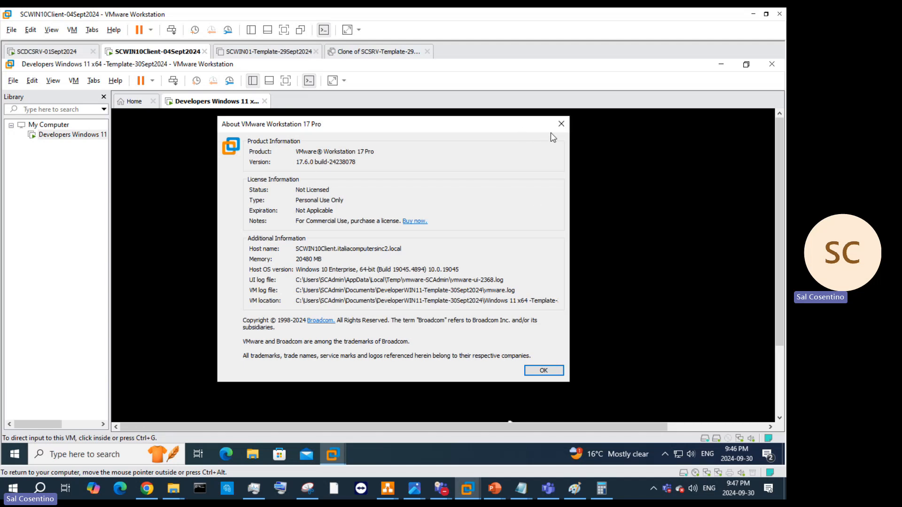
{"action": "left_click", "coordinate": [560, 125]}
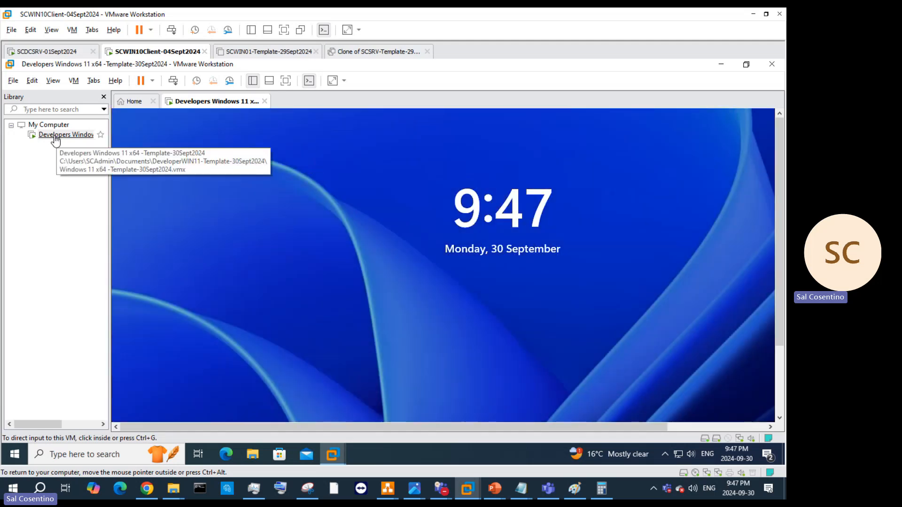
Step: Wake the Windows 11 VM from its lock screen to the sign-in screen
{"action": "left_click", "coordinate": [491, 403]}
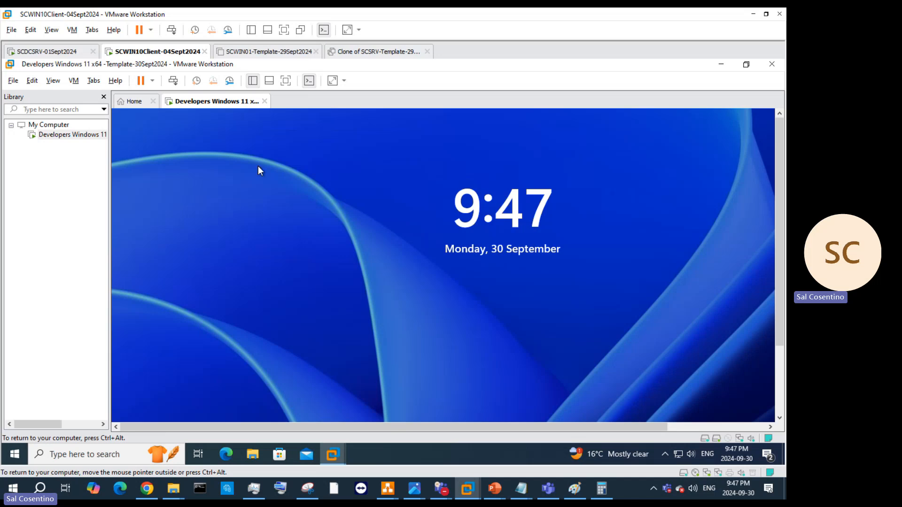
{"action": "key", "text": "ctrl+alt"}
{"action": "left_click", "coordinate": [177, 84]}
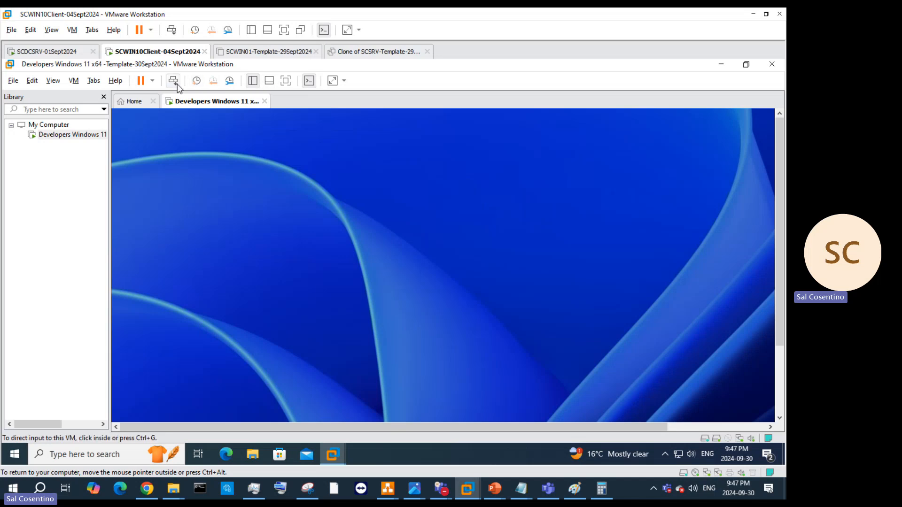
{"action": "left_click", "coordinate": [547, 317]}
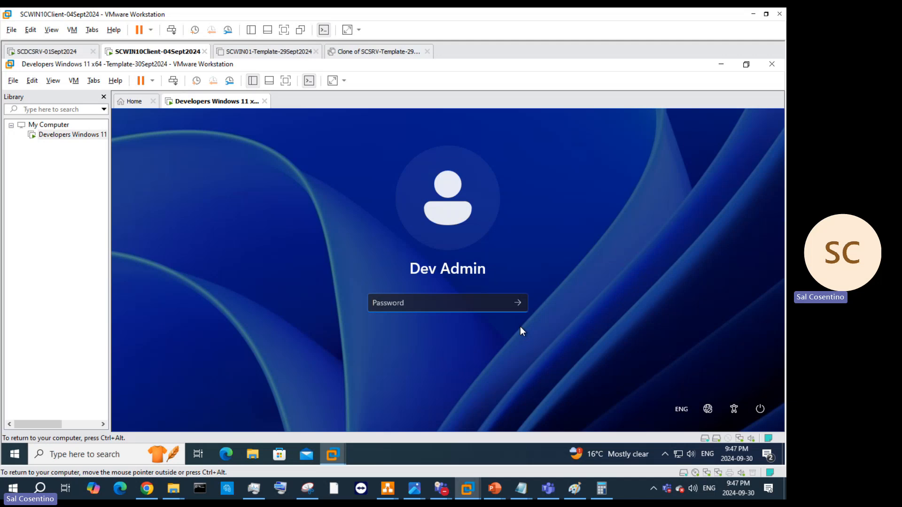
{"action": "key", "text": "ctrl+alt"}
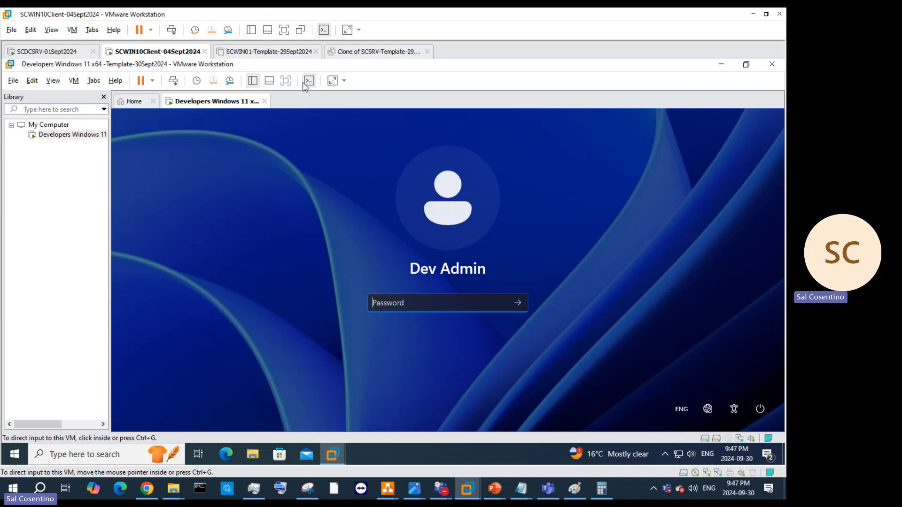
Step: Open the context menu for the Windows 11 VM's tab
{"action": "right_click", "coordinate": [242, 103]}
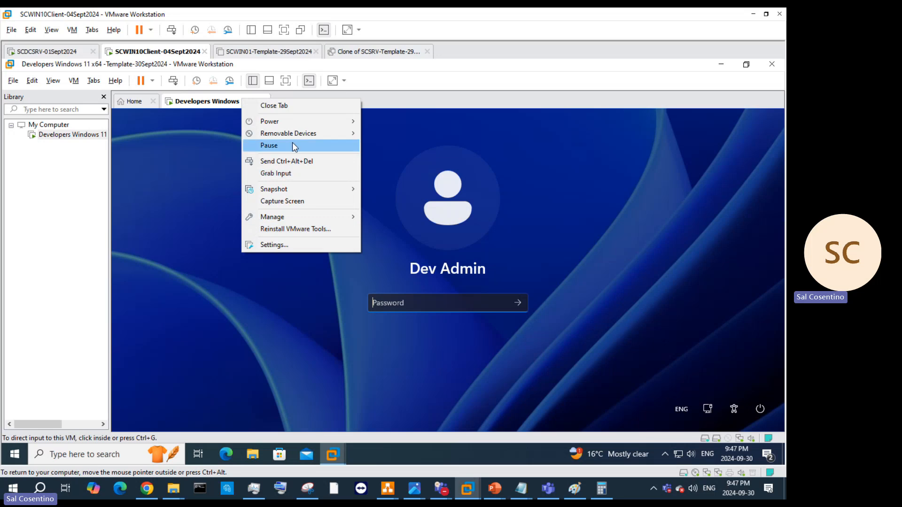
{"action": "mouse_move", "coordinate": [294, 135]}
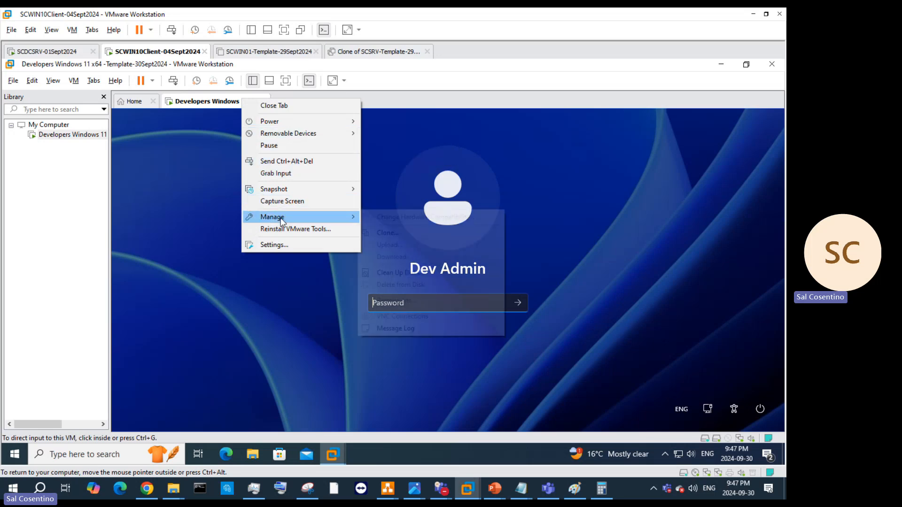
{"action": "mouse_move", "coordinate": [281, 220]}
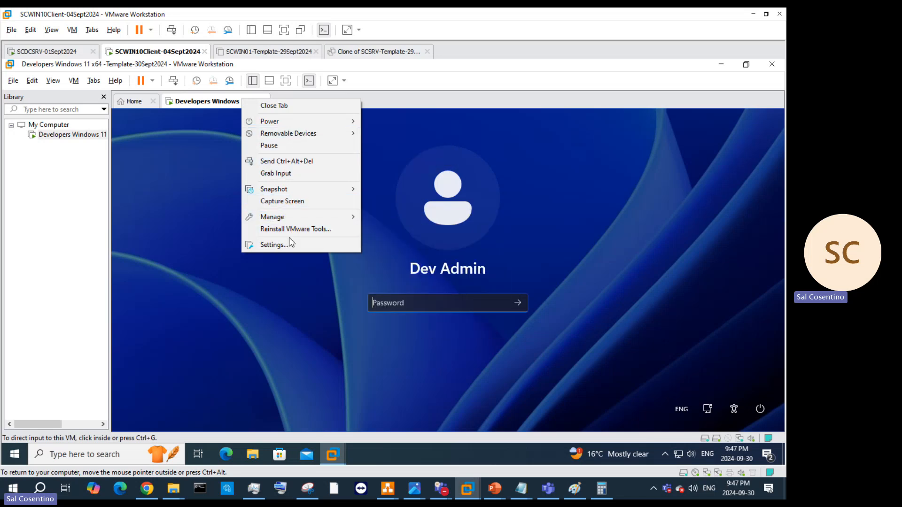
Step: Activate Autologin as Dev Admin in the VM's Options settings, entering the account password
{"action": "left_click", "coordinate": [289, 242]}
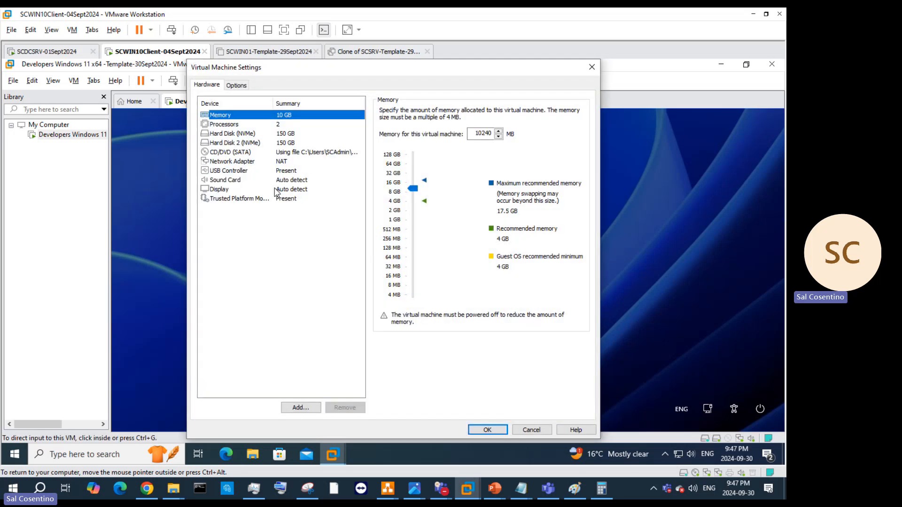
{"action": "left_click", "coordinate": [246, 88]}
{"action": "left_click", "coordinate": [245, 207]}
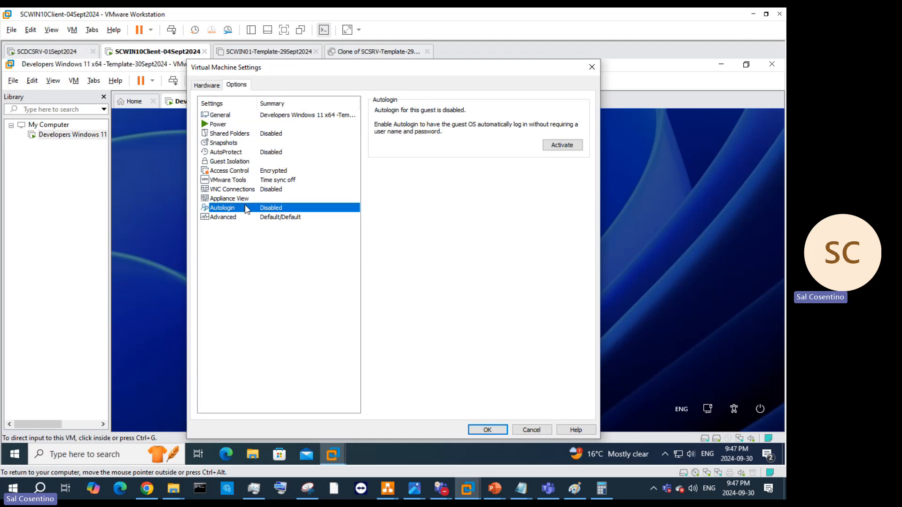
{"action": "left_click", "coordinate": [562, 145]}
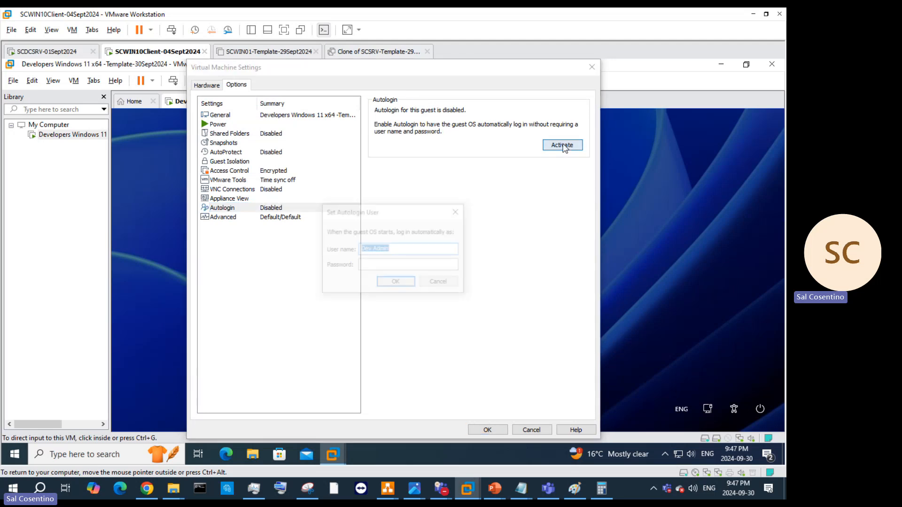
{"action": "left_click", "coordinate": [407, 263]}
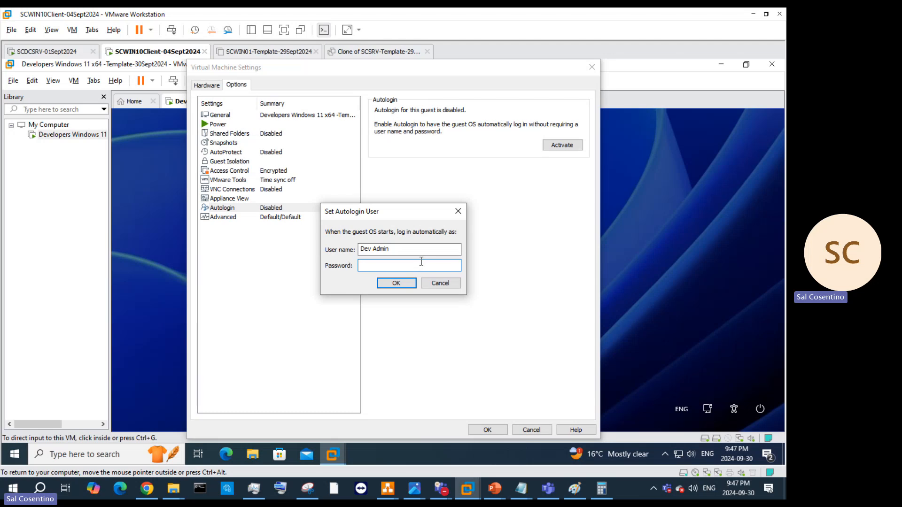
{"action": "type", "text": "P"}
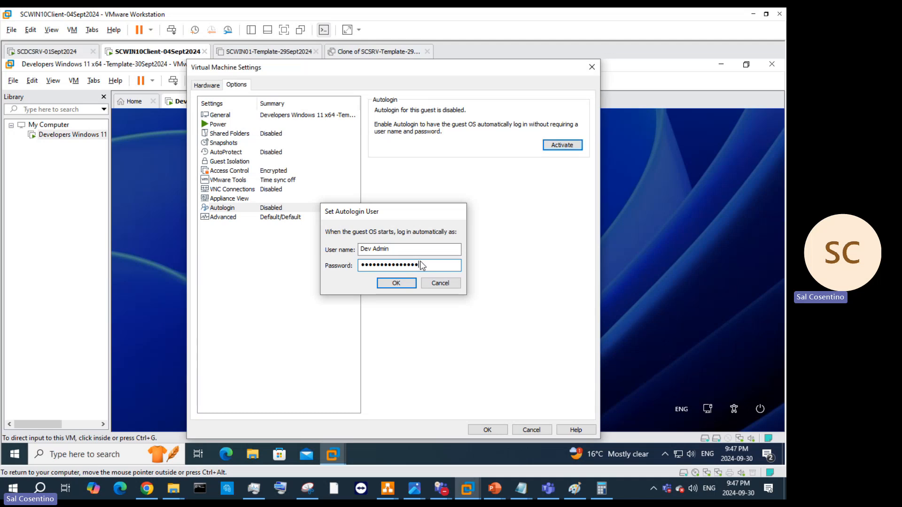
{"action": "key", "text": "Return"}
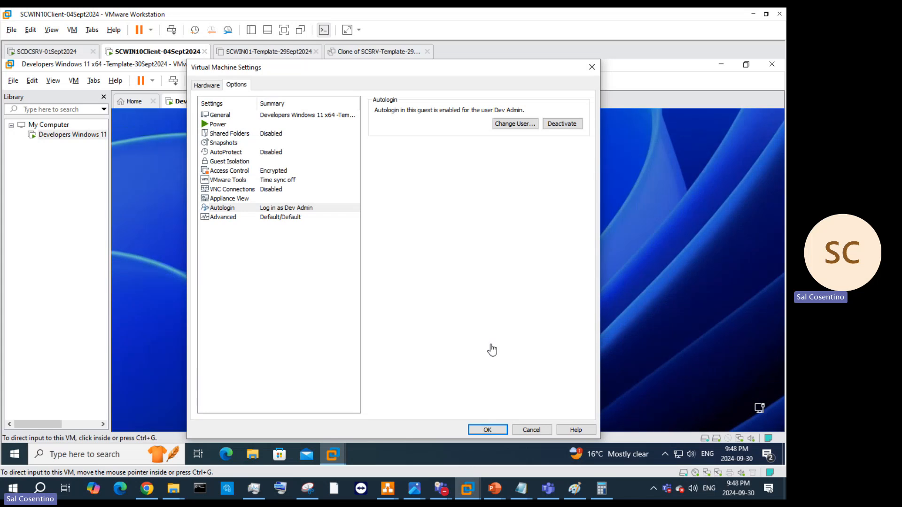
{"action": "left_click", "coordinate": [485, 430]}
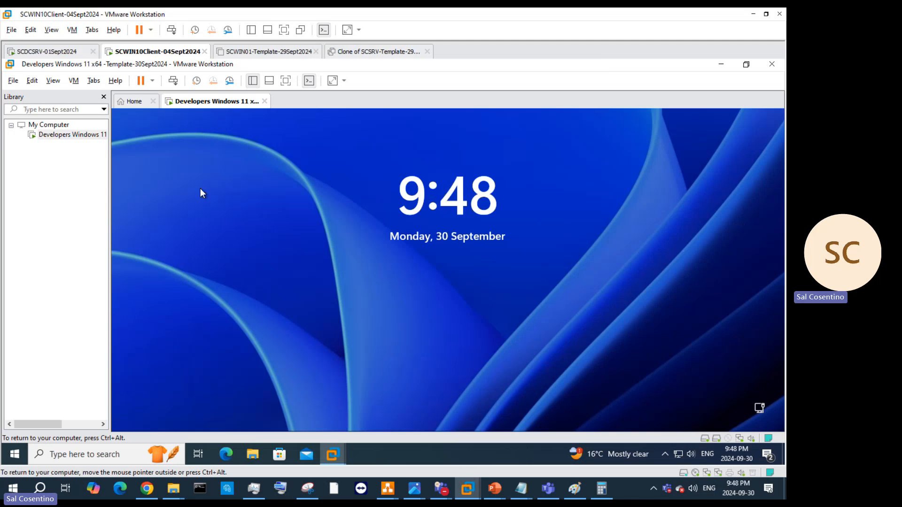
Step: Bring the VM back to the Dev Admin password prompt
{"action": "right_click", "coordinate": [208, 103]}
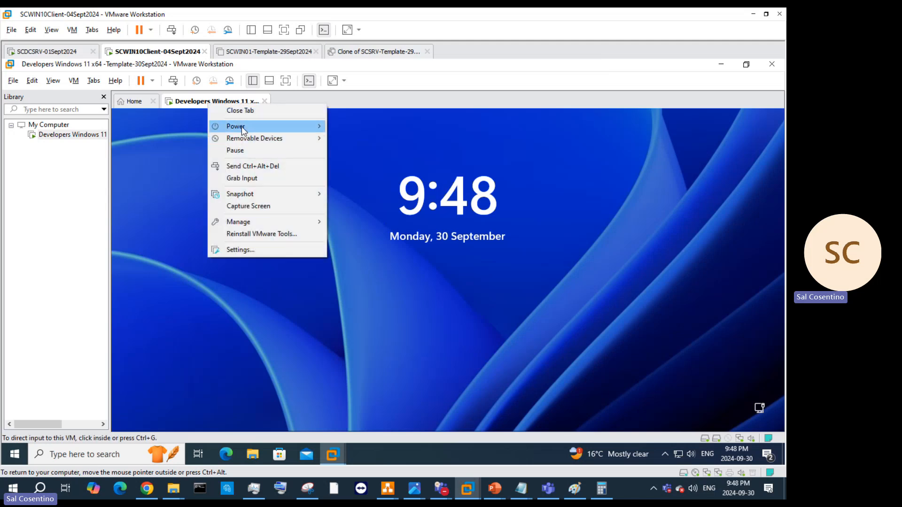
{"action": "left_click", "coordinate": [728, 301]}
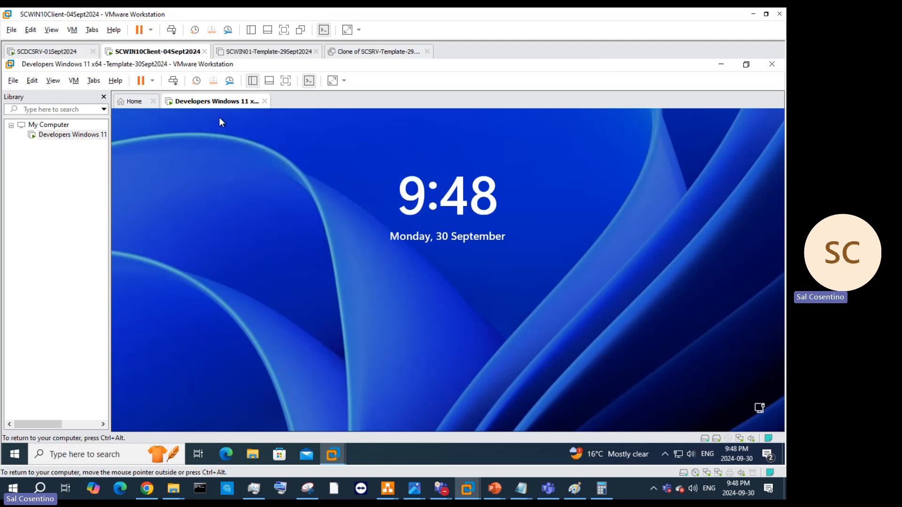
{"action": "left_click", "coordinate": [173, 81]}
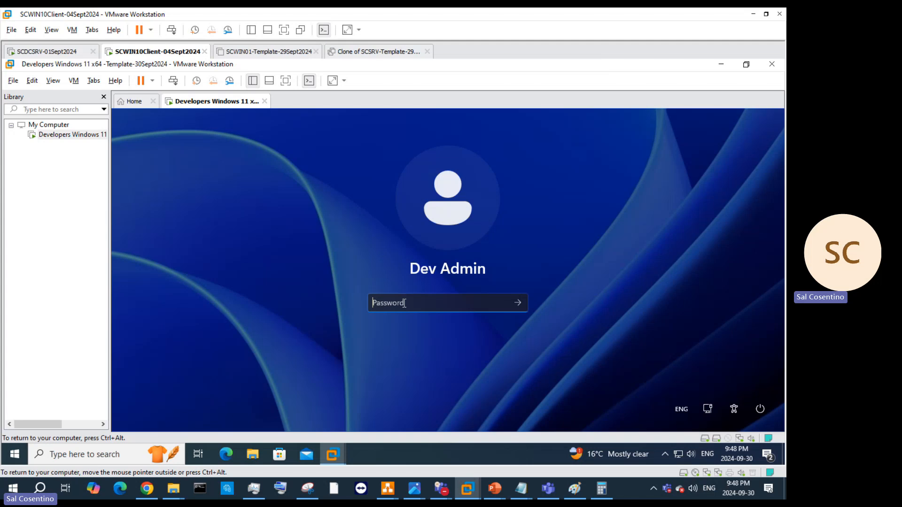
Step: Sign in with the Dev Admin password, then switch to the Sysprep PowerPoint deck
{"action": "type", "text": "••••••••••••••"}
{"action": "key", "text": "Return"}
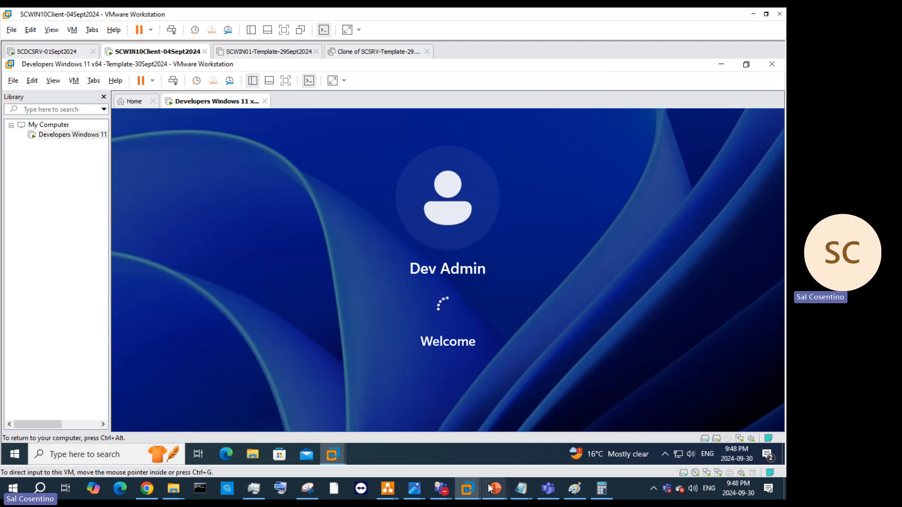
{"action": "mouse_move", "coordinate": [495, 488]}
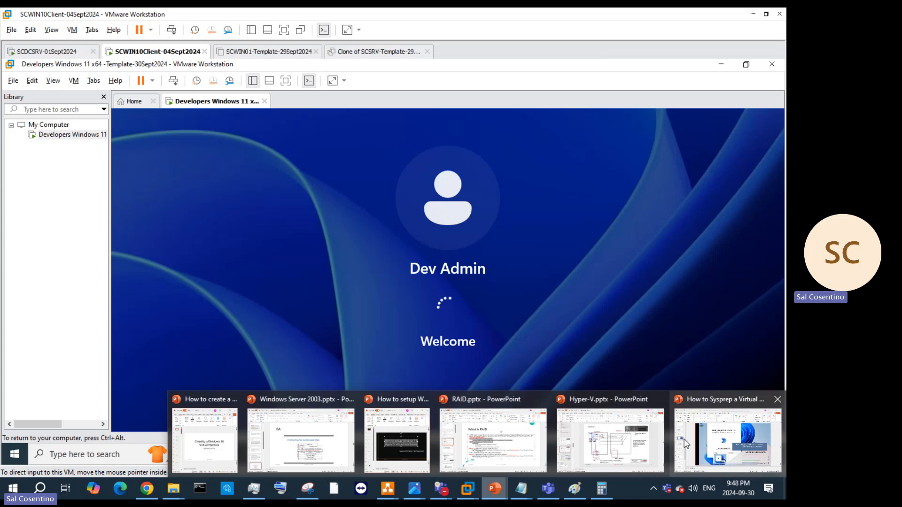
{"action": "left_click", "coordinate": [657, 446]}
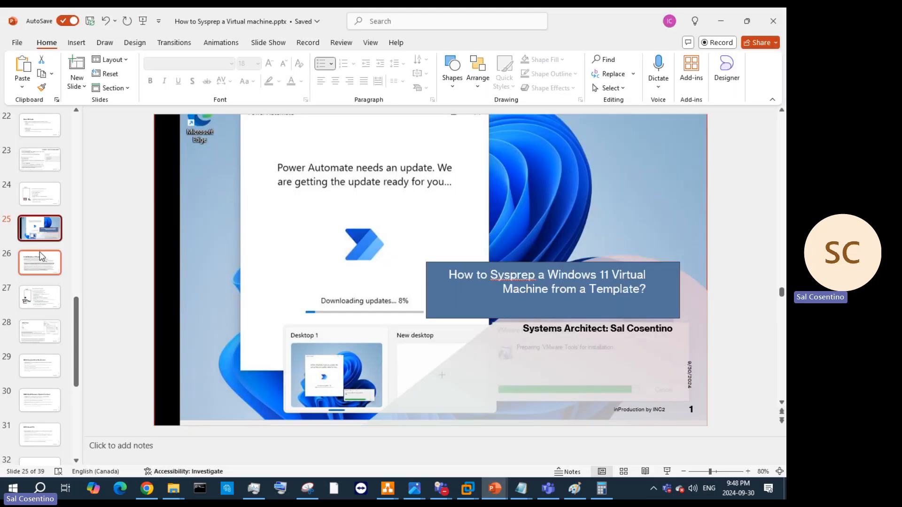
Step: Copy the visualstudio.microsoft.com link from slide 27 and minimise PowerPoint
{"action": "left_click", "coordinate": [60, 258]}
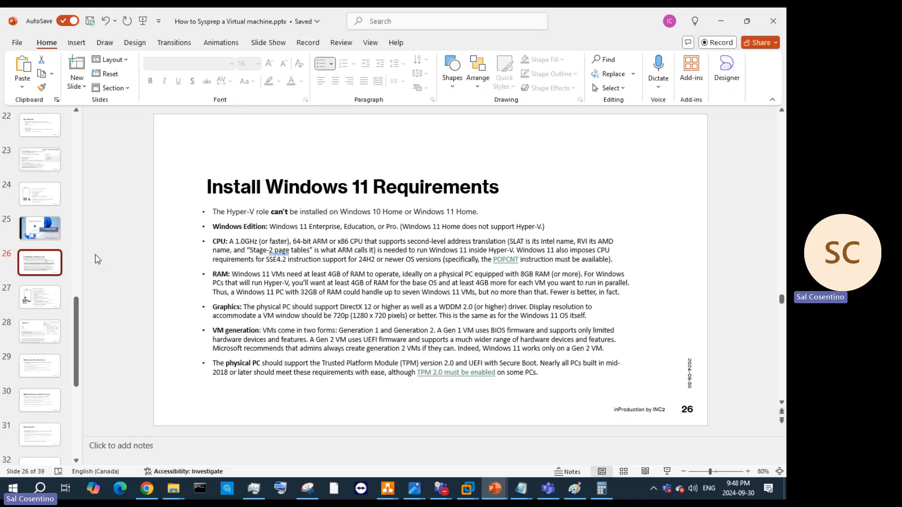
{"action": "left_click", "coordinate": [33, 303]}
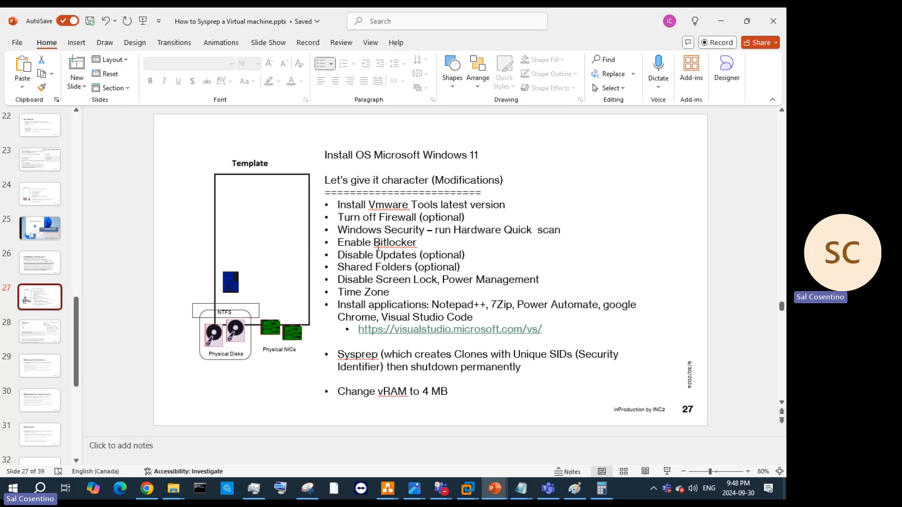
{"action": "left_click_drag", "start_coordinate": [340, 204], "coordinate": [359, 330]}
{"action": "left_click", "coordinate": [570, 338]}
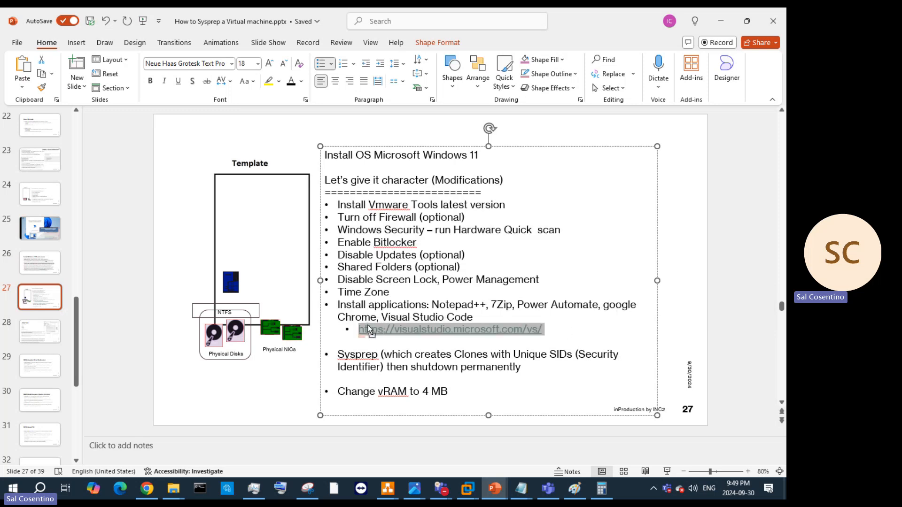
{"action": "right_click", "coordinate": [369, 329]}
{"action": "left_click", "coordinate": [397, 159]}
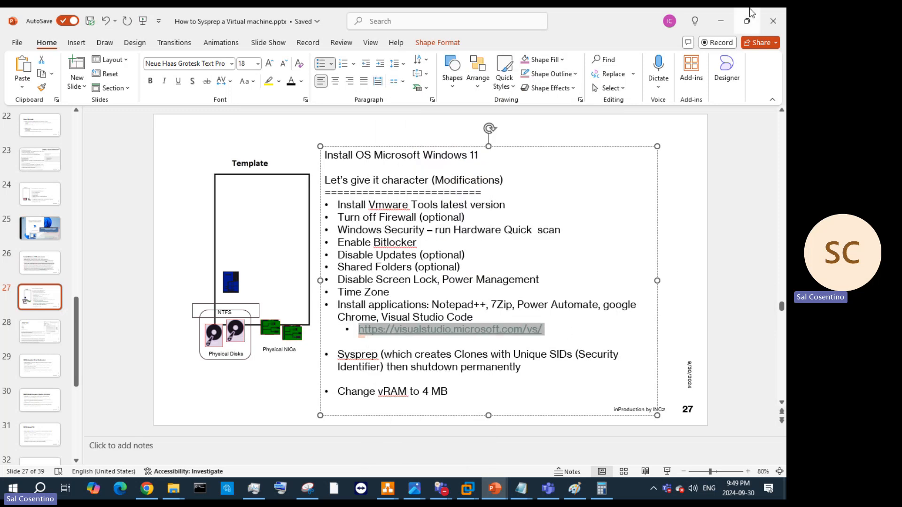
{"action": "left_click", "coordinate": [724, 22]}
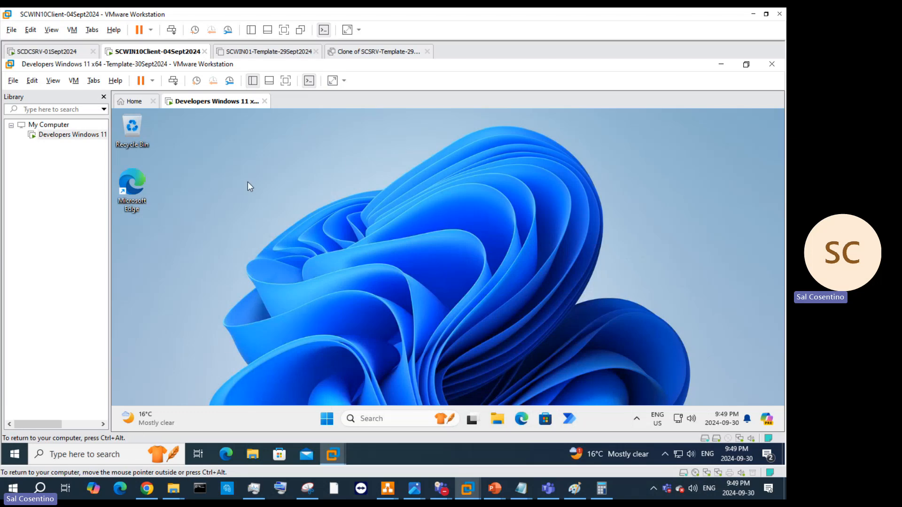
Step: Browse the VM's Shared Folders drive into the Applications folder, then close File Explorer
{"action": "left_click", "coordinate": [252, 454]}
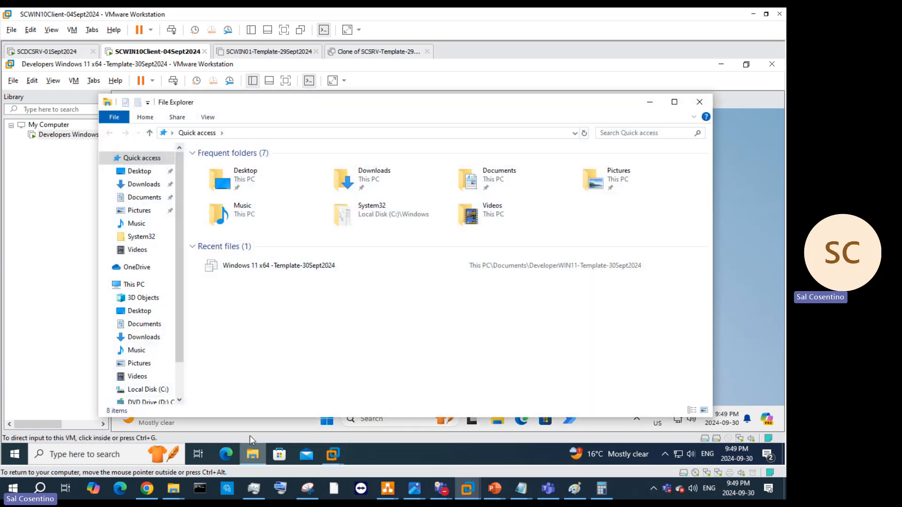
{"action": "scroll", "coordinate": [160, 392], "scroll_direction": "down", "scroll_amount": 1}
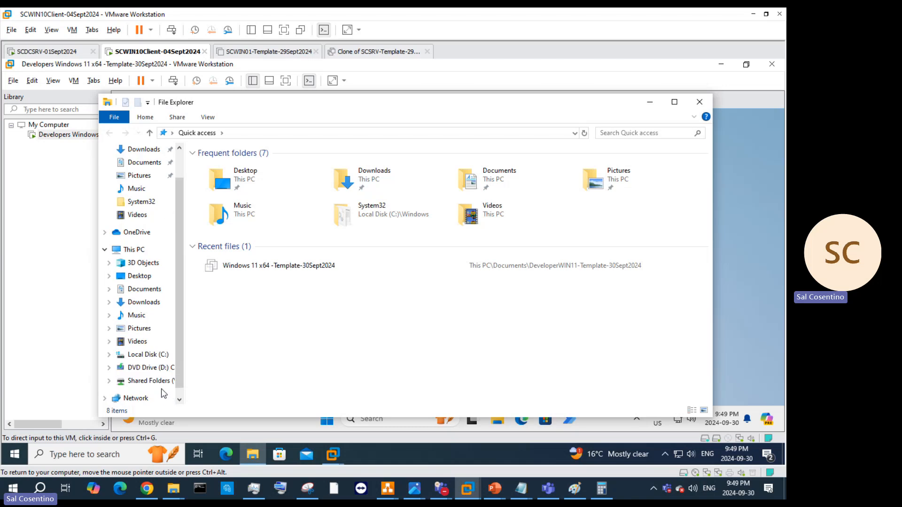
{"action": "left_click", "coordinate": [155, 387]}
{"action": "double_click", "coordinate": [228, 165]}
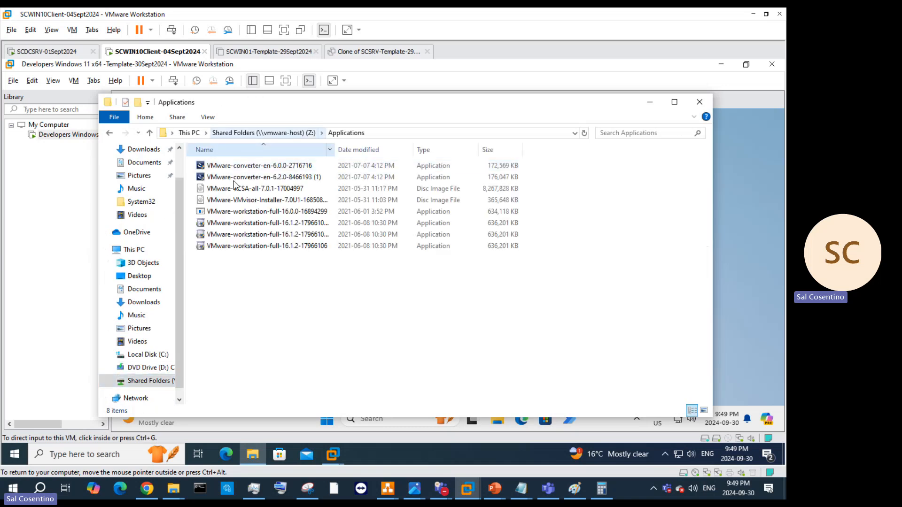
{"action": "left_click", "coordinate": [700, 103]}
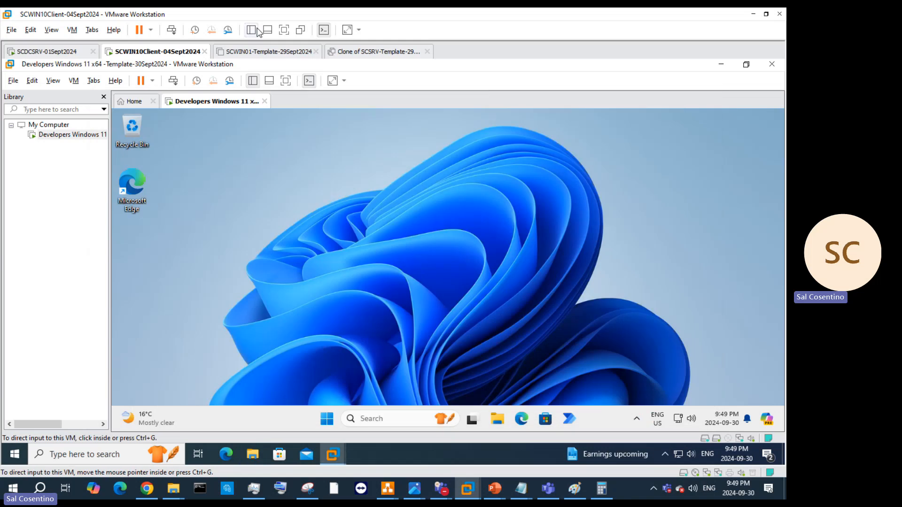
Step: Restore the nested Developers Windows 11 VMware window to normal size
{"action": "right_click", "coordinate": [157, 56]}
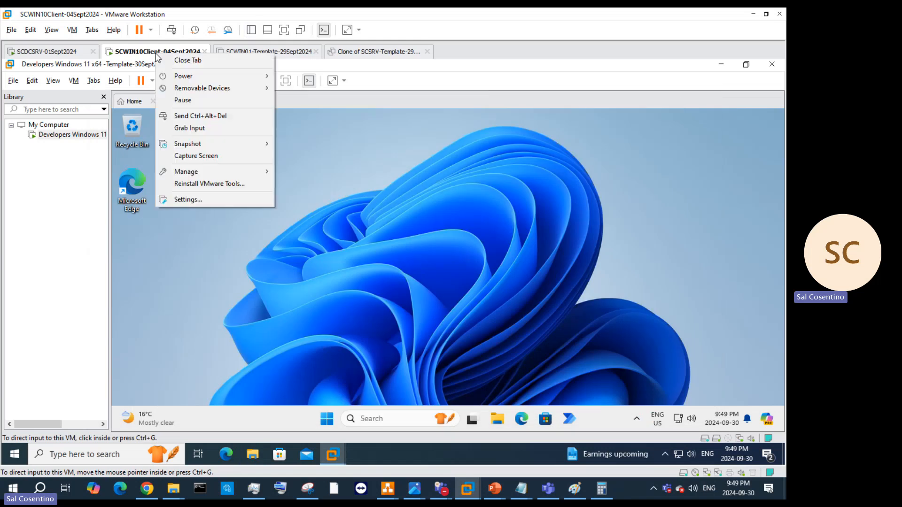
{"action": "left_click", "coordinate": [745, 66]}
{"action": "left_click", "coordinate": [746, 64]}
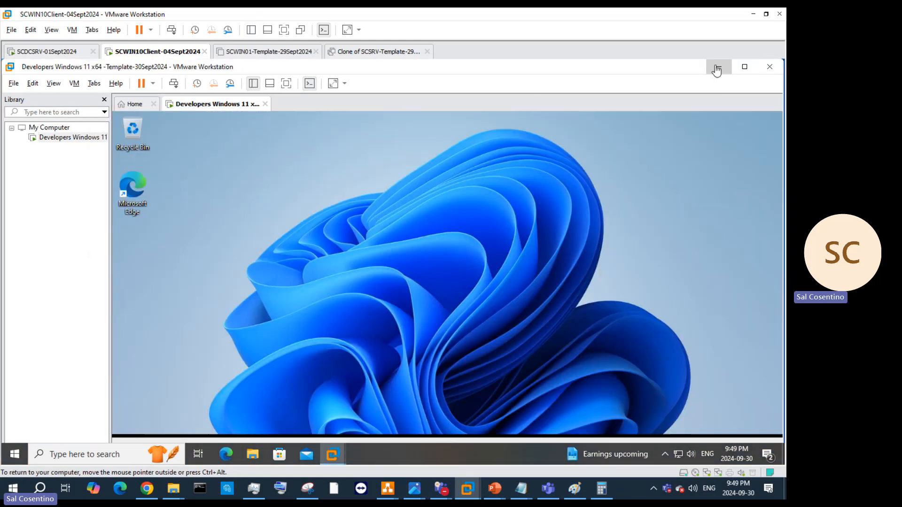
Step: Minimize the nested window and open and refresh Shared Folders (Z:) in the client's File Explorer
{"action": "left_click", "coordinate": [718, 66]}
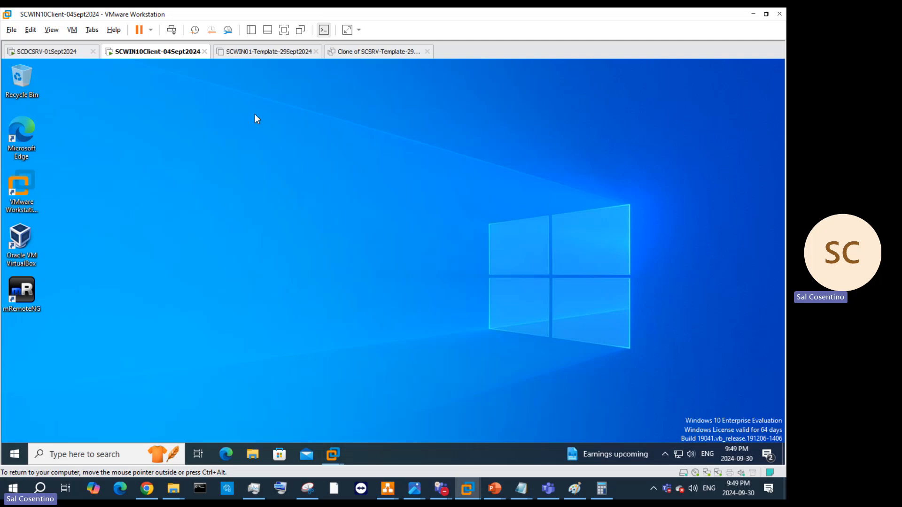
{"action": "left_click", "coordinate": [261, 460]}
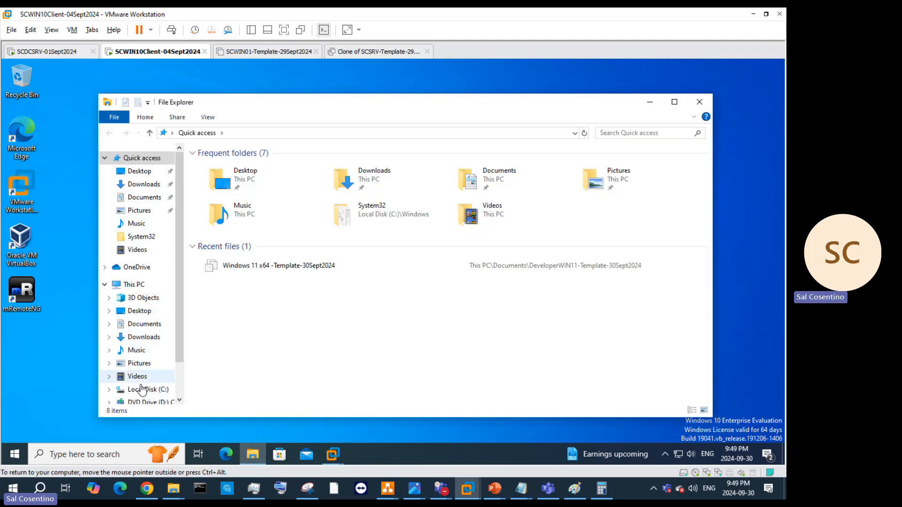
{"action": "left_click", "coordinate": [149, 403]}
{"action": "scroll", "coordinate": [153, 382], "scroll_direction": "down", "scroll_amount": 2}
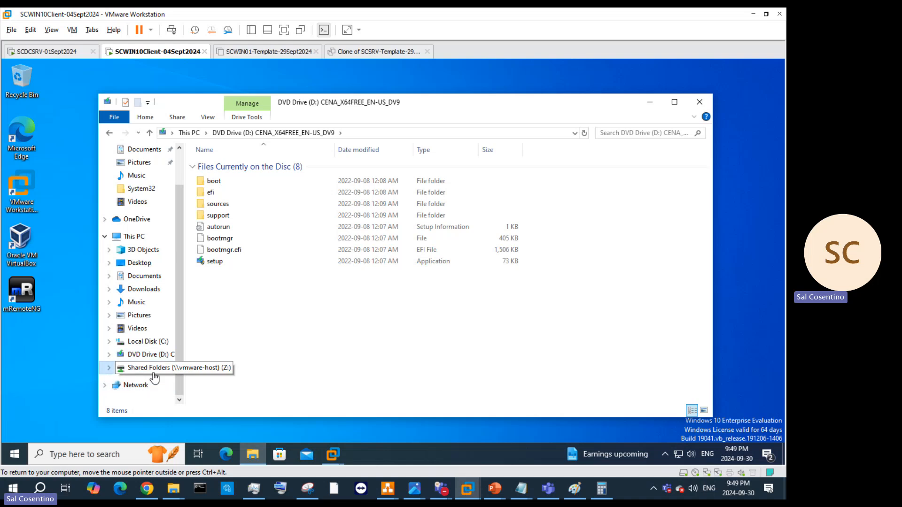
{"action": "left_click", "coordinate": [148, 368]}
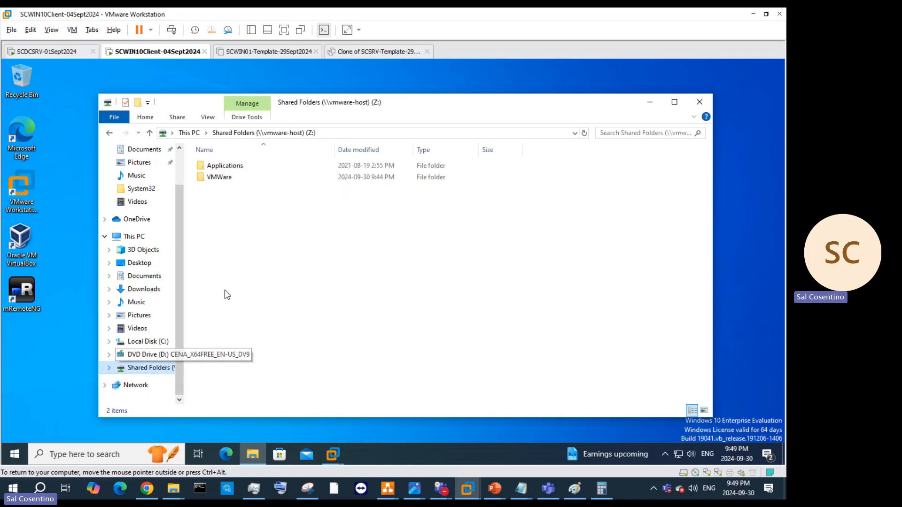
{"action": "right_click", "coordinate": [262, 251]}
{"action": "left_click", "coordinate": [263, 294]}
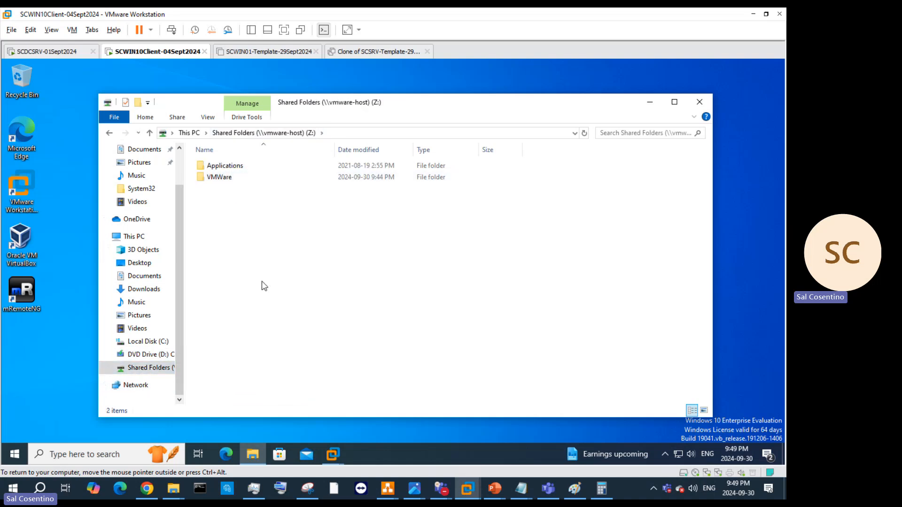
{"action": "right_click", "coordinate": [168, 51]}
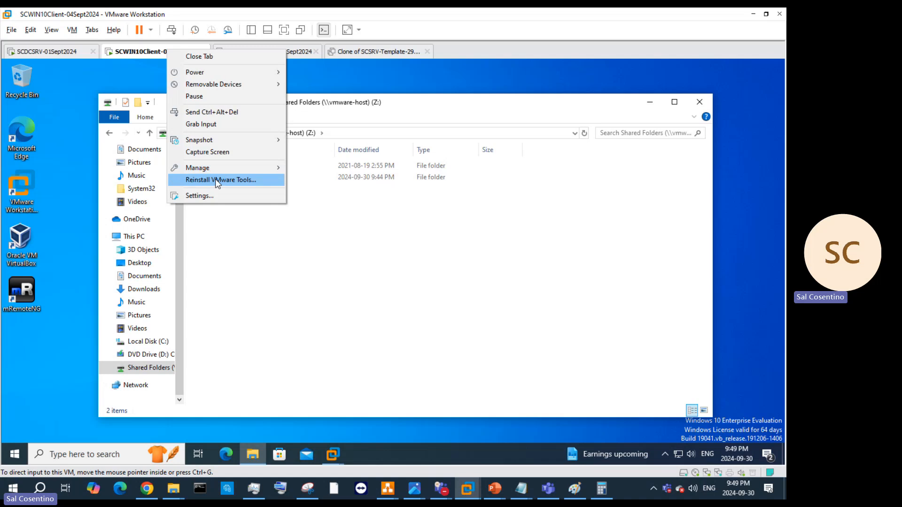
Step: Open the client VM's Shared Folders settings and start the Add Shared Folder wizard
{"action": "left_click", "coordinate": [205, 214]}
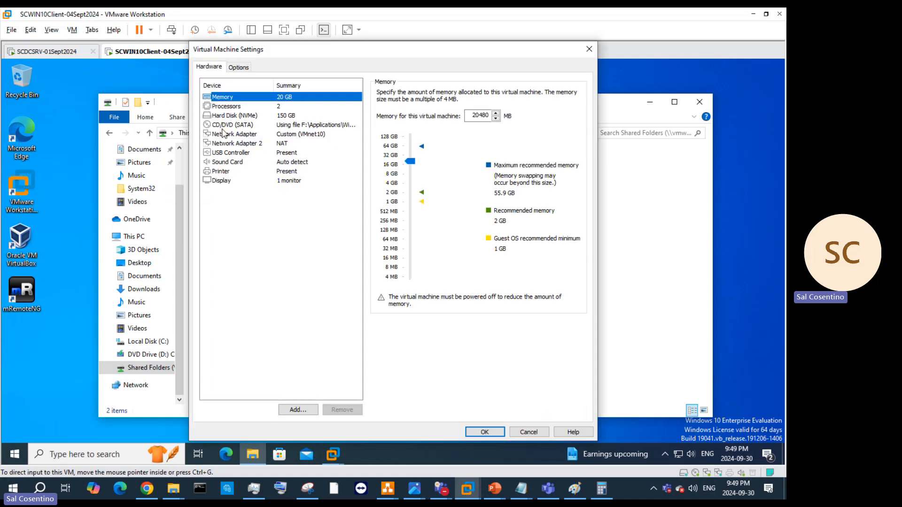
{"action": "left_click", "coordinate": [249, 69]}
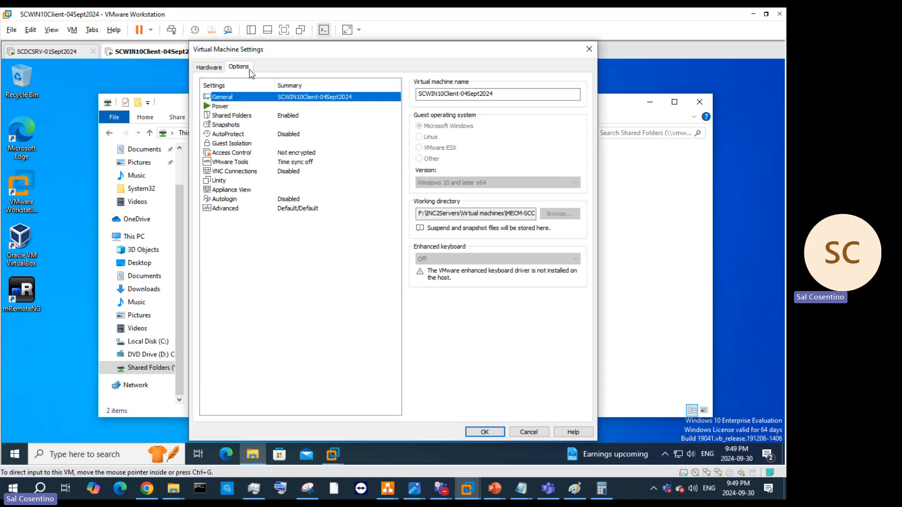
{"action": "left_click", "coordinate": [261, 117]}
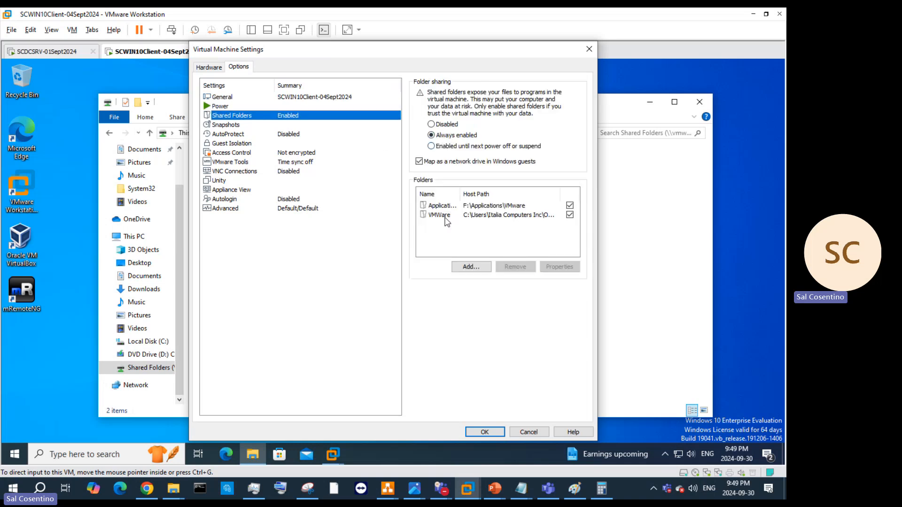
{"action": "left_click", "coordinate": [464, 266]}
{"action": "left_click", "coordinate": [441, 334]}
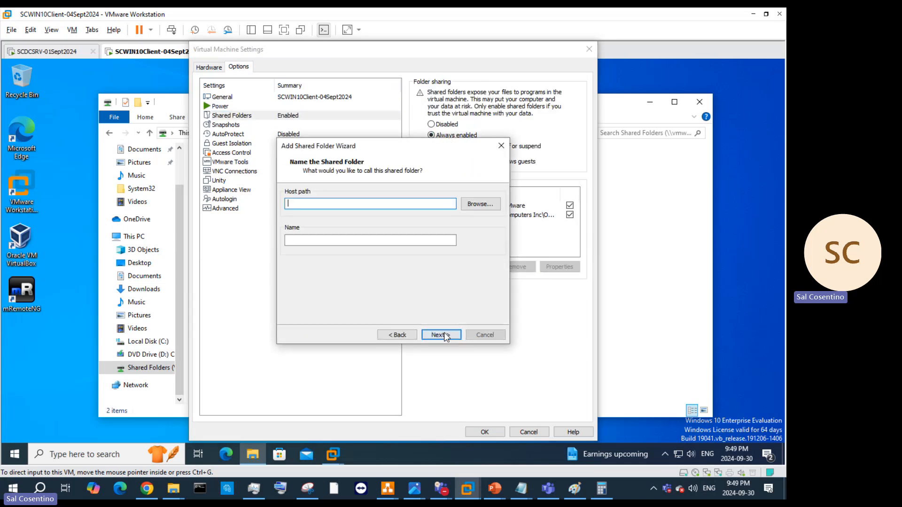
Step: Share the host's F:\Applications folder as the enabled Applications-2 share
{"action": "left_click", "coordinate": [480, 204]}
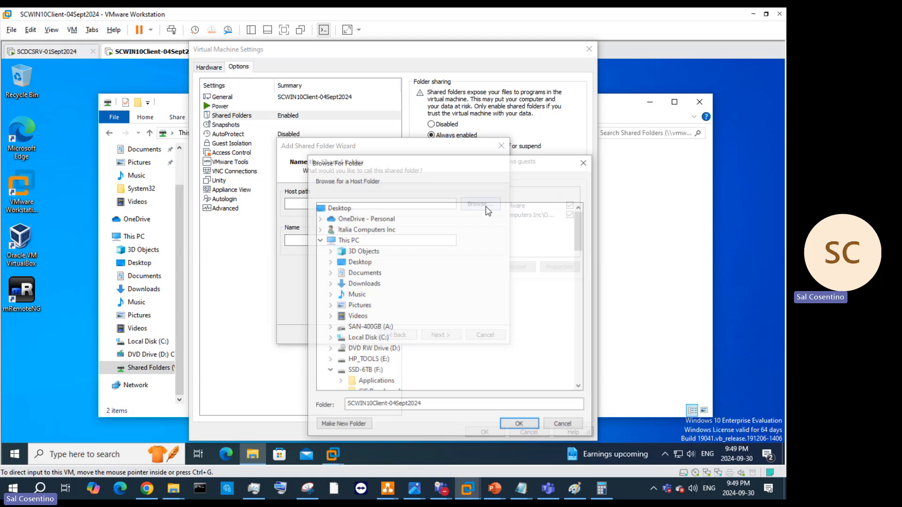
{"action": "scroll", "coordinate": [390, 305], "scroll_direction": "down", "scroll_amount": 2}
{"action": "left_click", "coordinate": [386, 320]}
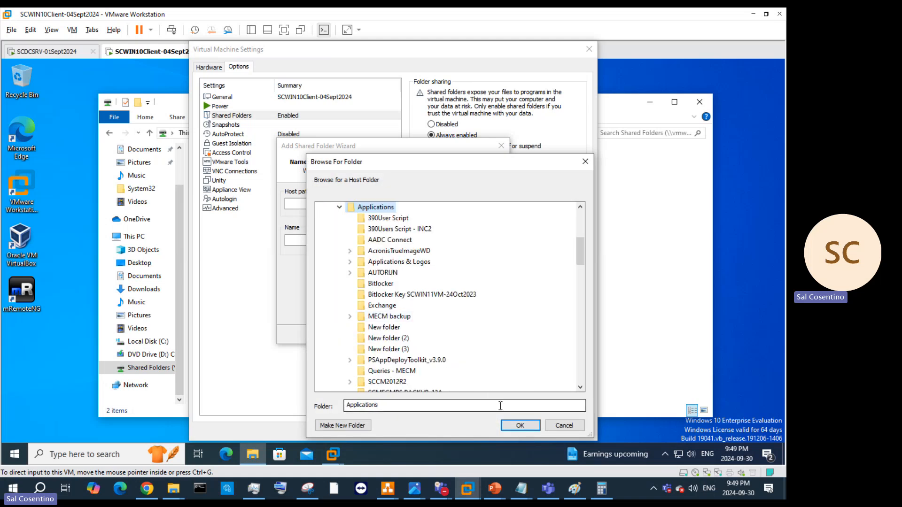
{"action": "double_click", "coordinate": [399, 262]}
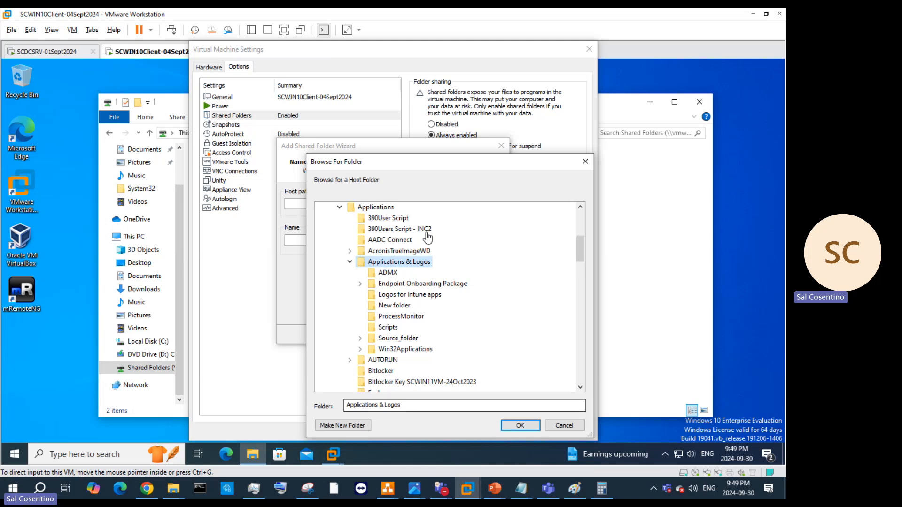
{"action": "left_click", "coordinate": [376, 207]}
{"action": "left_click", "coordinate": [520, 425]}
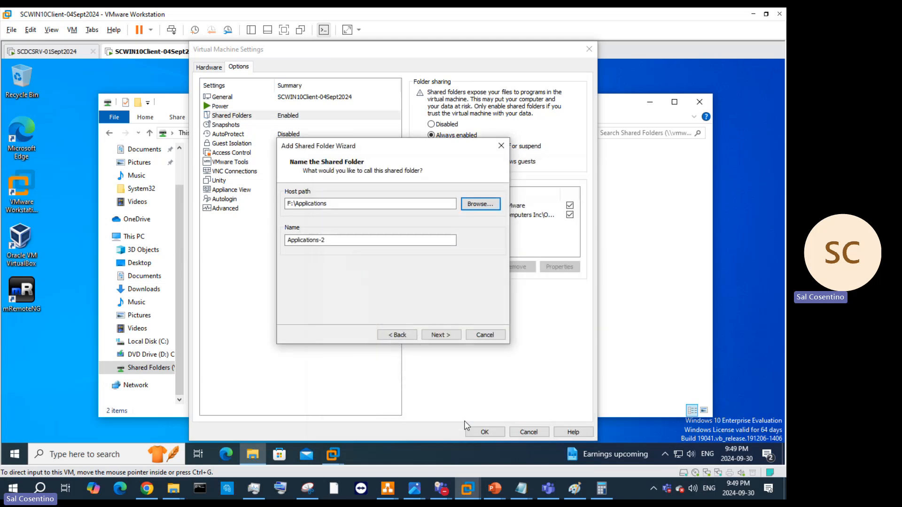
{"action": "left_click", "coordinate": [446, 334]}
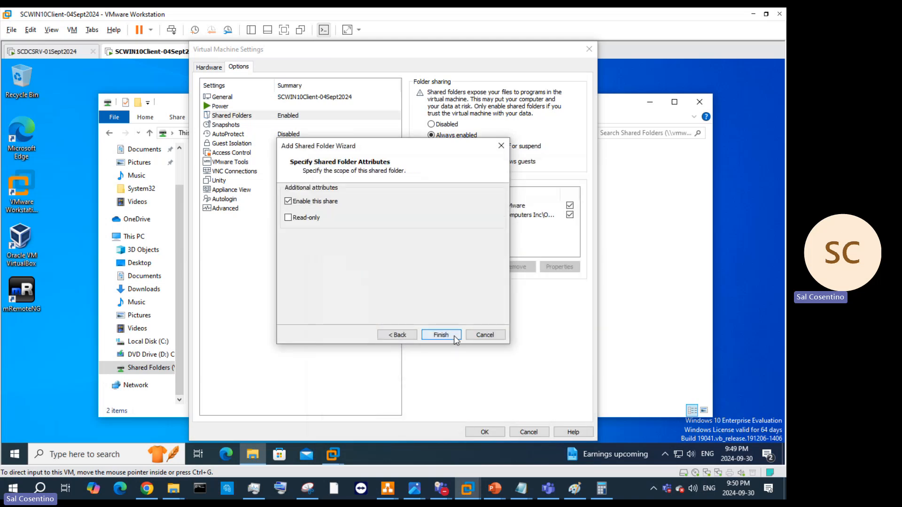
{"action": "left_click", "coordinate": [449, 336]}
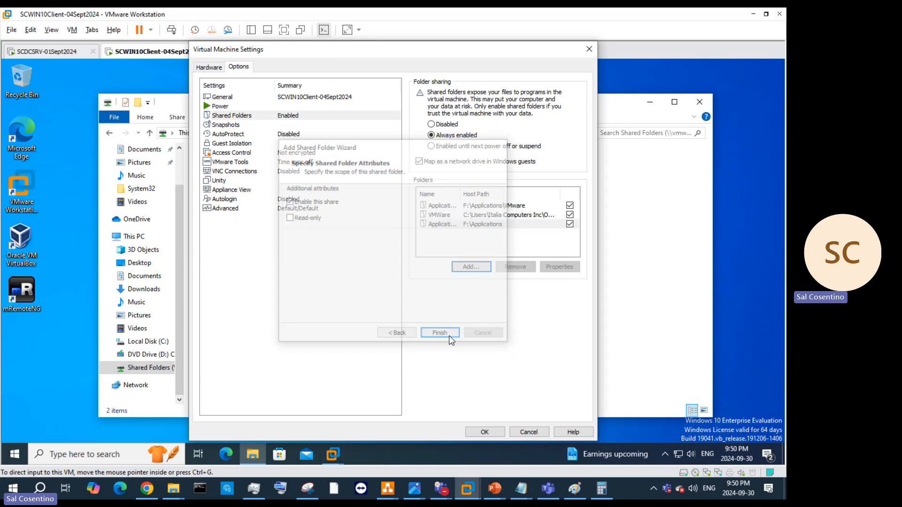
Step: Save the VM settings, refresh drive Z:, and browse the 60 items in Applications-2
{"action": "left_click", "coordinate": [485, 432]}
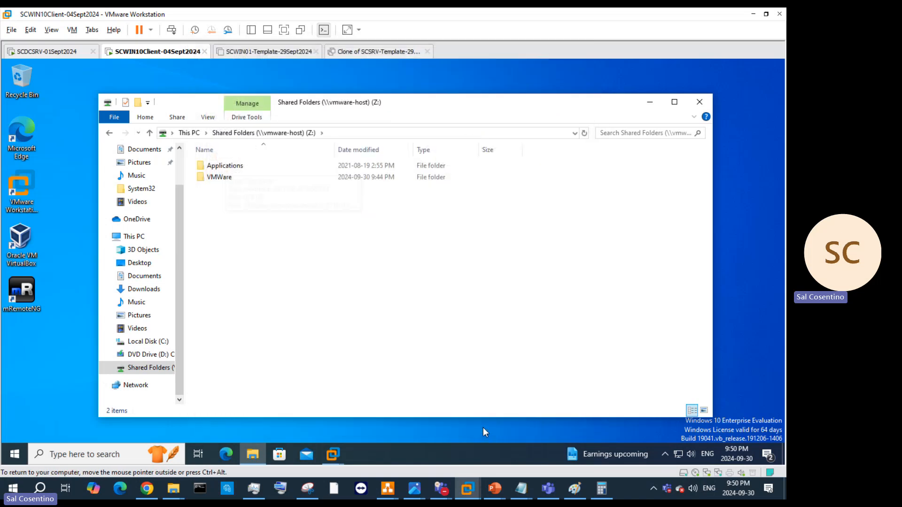
{"action": "right_click", "coordinate": [249, 217]}
{"action": "left_click", "coordinate": [273, 253]}
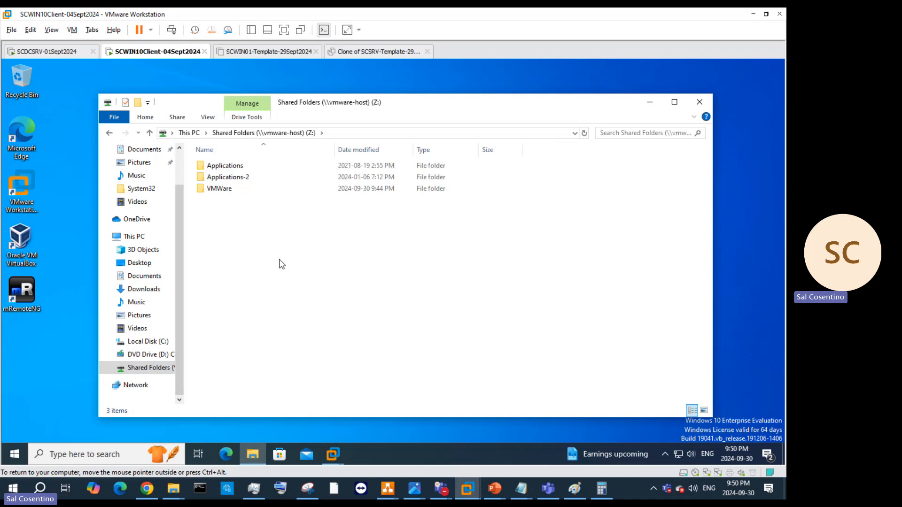
{"action": "double_click", "coordinate": [256, 177]}
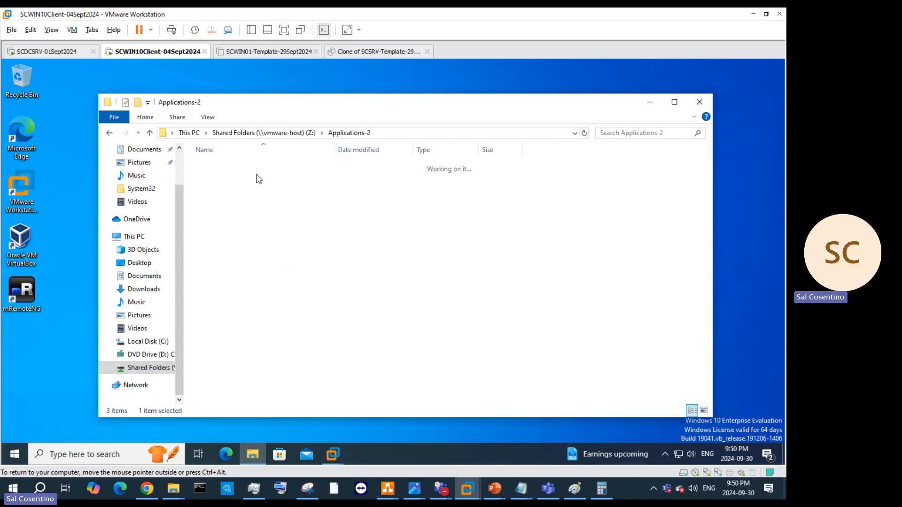
{"action": "scroll", "coordinate": [282, 214], "scroll_direction": "down", "scroll_amount": 3}
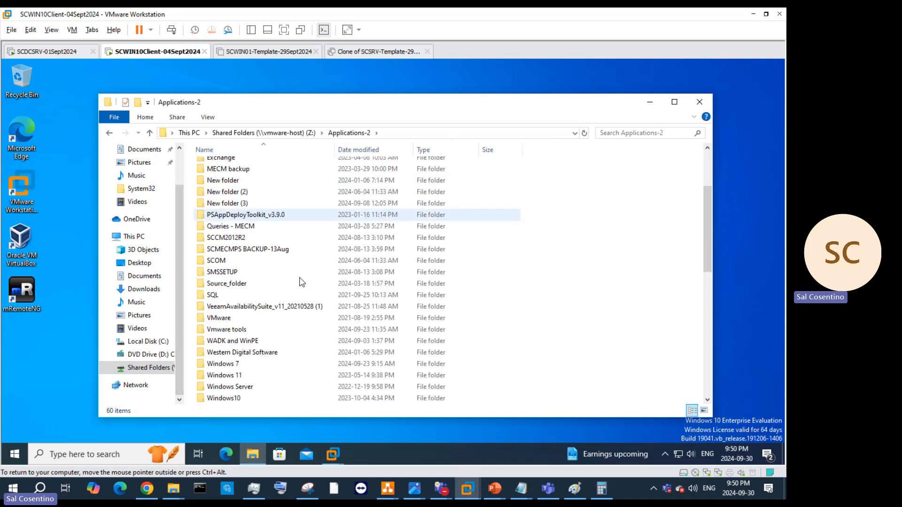
{"action": "scroll", "coordinate": [302, 282], "scroll_direction": "down", "scroll_amount": 3}
{"action": "scroll", "coordinate": [302, 281], "scroll_direction": "down", "scroll_amount": 7}
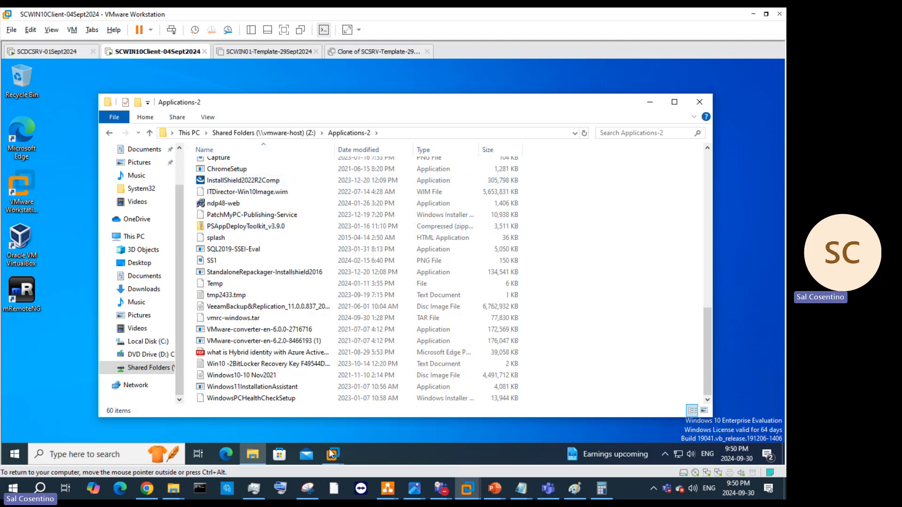
{"action": "left_click", "coordinate": [387, 411]}
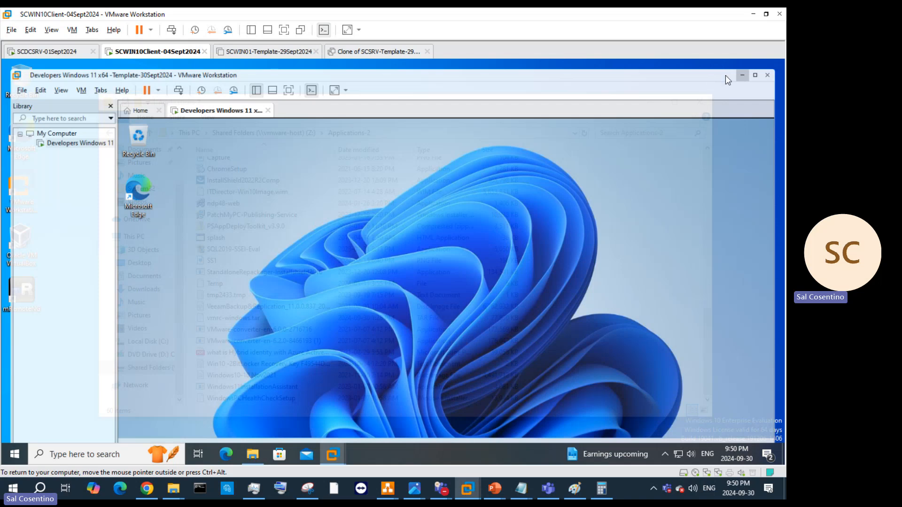
Step: Snap the nested Windows 11 VM window left beside Applications-2 and hide its Library panel
{"action": "double_click", "coordinate": [725, 75]}
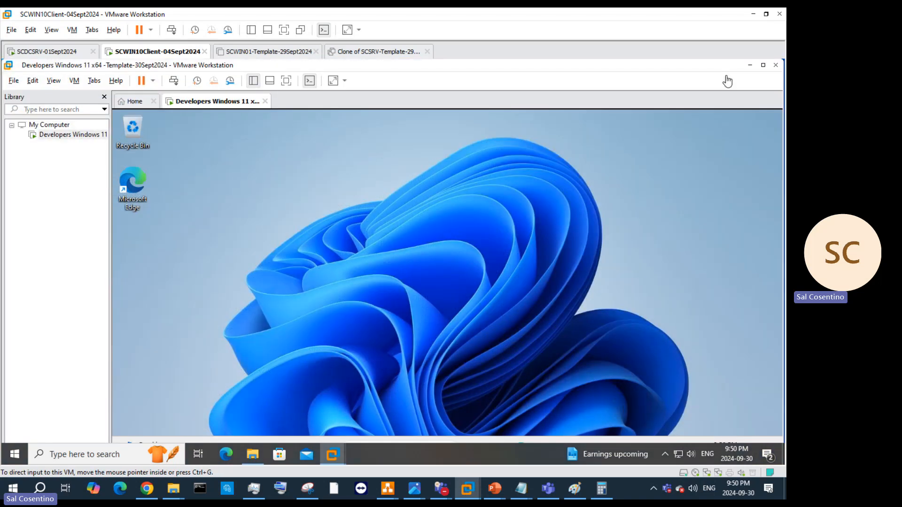
{"action": "left_click", "coordinate": [762, 68]}
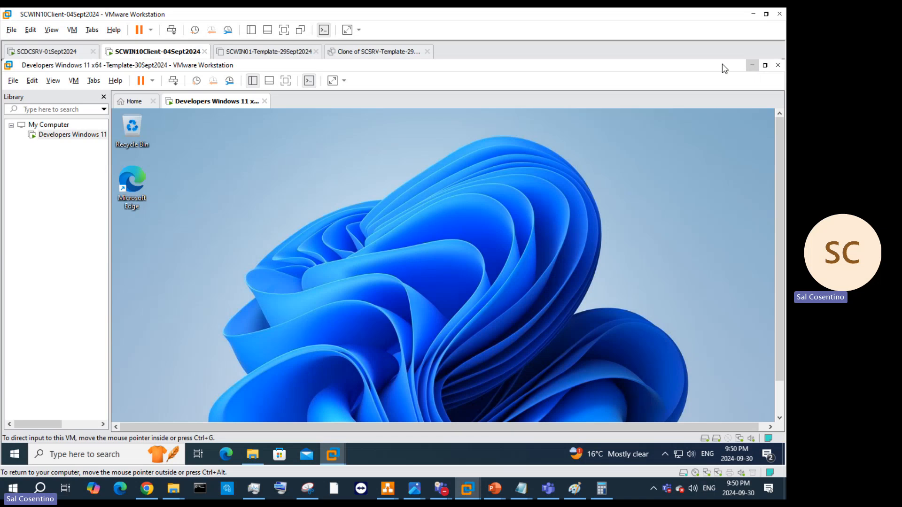
{"action": "key", "text": "super+Left"}
{"action": "left_click", "coordinate": [593, 218]}
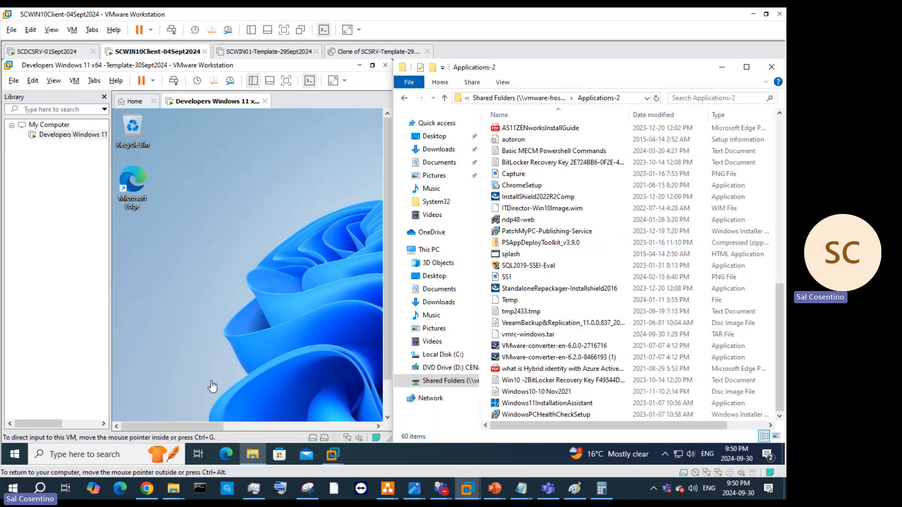
{"action": "left_click_drag", "start_coordinate": [388, 214], "coordinate": [385, 303]}
{"action": "left_click_drag", "start_coordinate": [212, 427], "coordinate": [335, 427]}
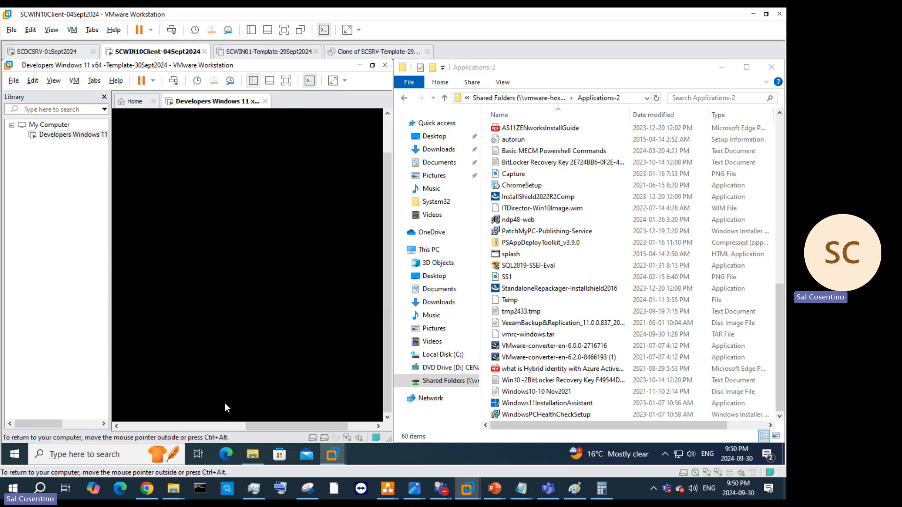
{"action": "left_click", "coordinate": [104, 98]}
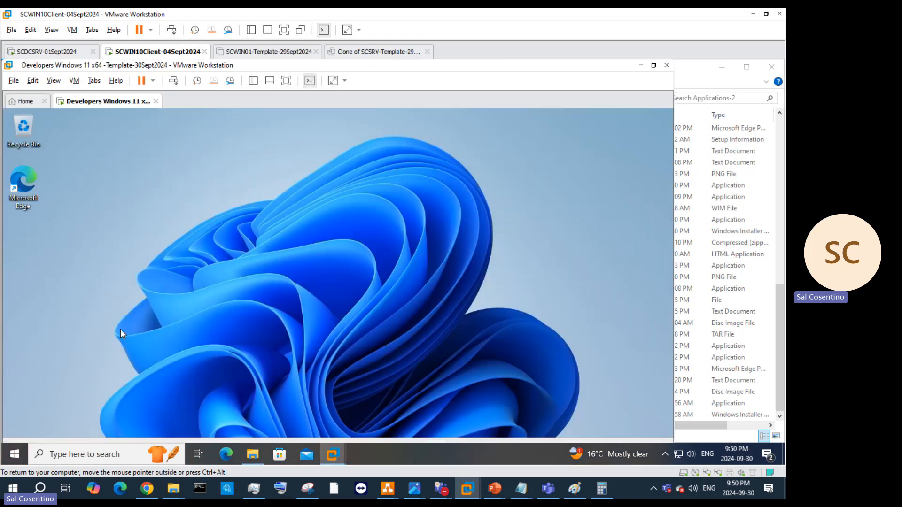
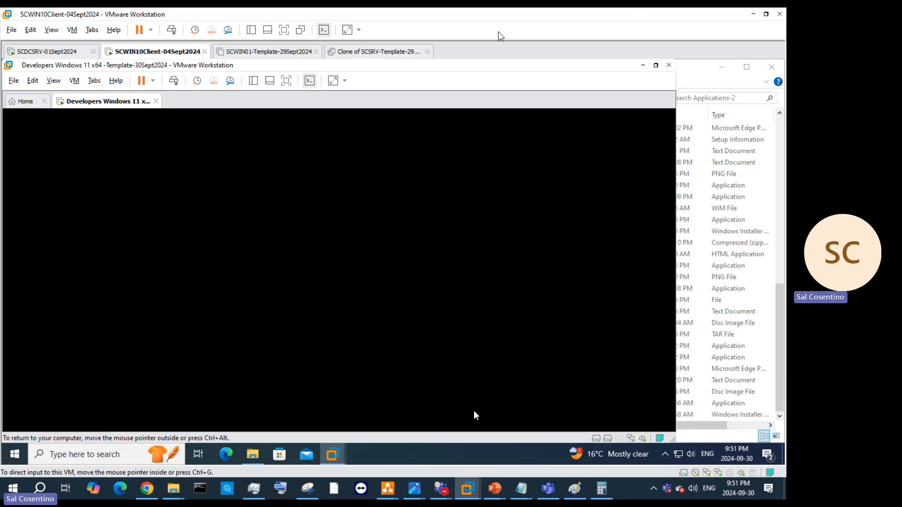
Step: Restore down the nested Windows 11 VM window so the Applications-2 Explorer window shows beside it
{"action": "left_click", "coordinate": [656, 65]}
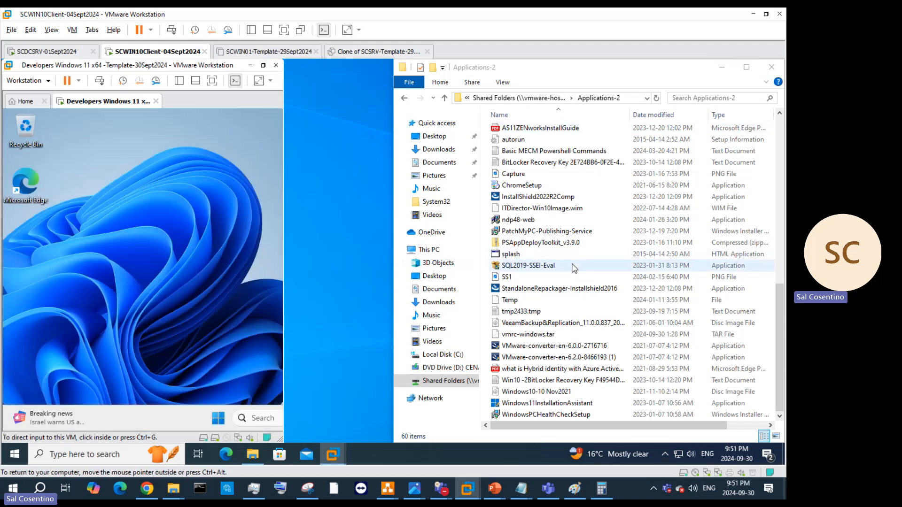
Step: Copy the visualstudio.microsoft.com/vs/ link from slide 27 of How to Sysprep, then minimize PowerPoint
{"action": "mouse_move", "coordinate": [497, 484]}
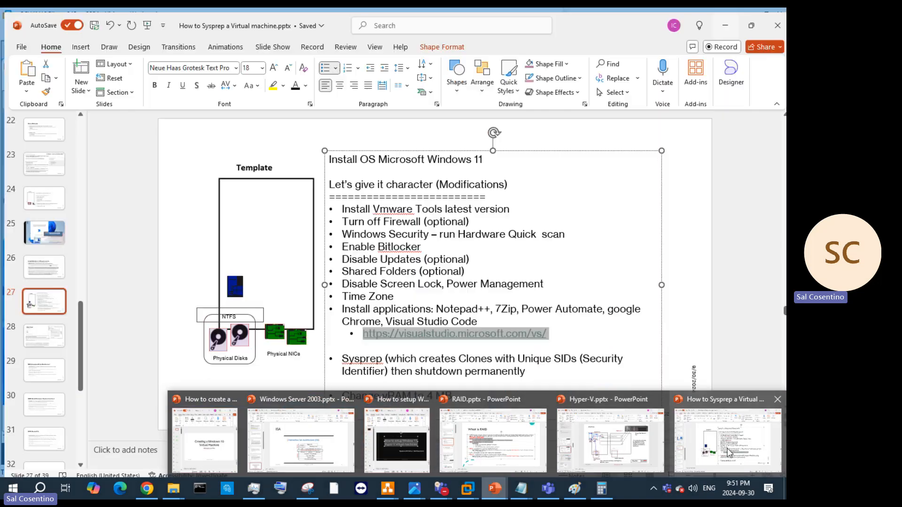
{"action": "left_click", "coordinate": [727, 451]}
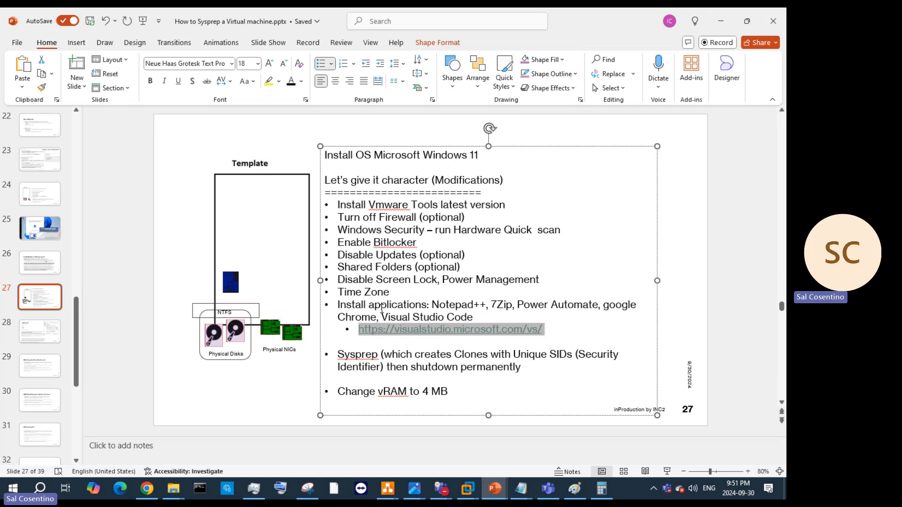
{"action": "right_click", "coordinate": [506, 332]}
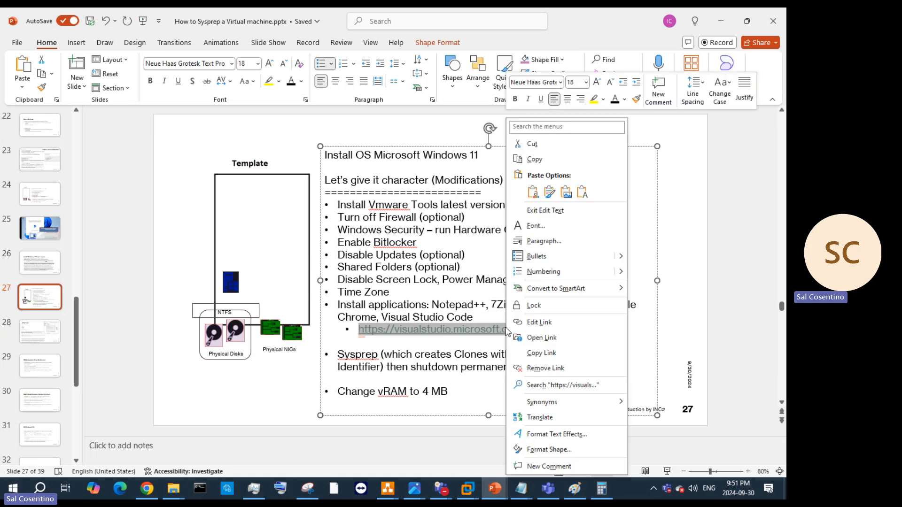
{"action": "left_click", "coordinate": [536, 158]}
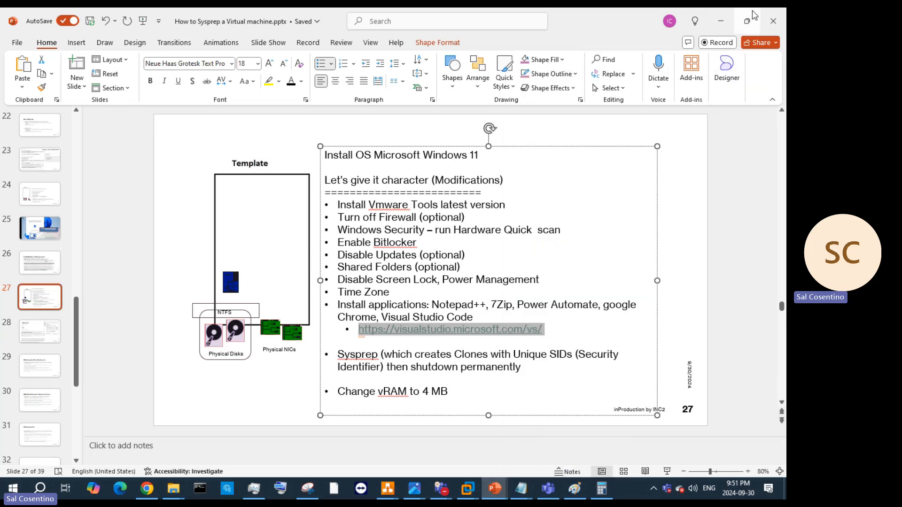
{"action": "left_click", "coordinate": [721, 26]}
Step: Open Applications & Logos at the top of Applications-2 and select the 7z2301-x64 installer
{"action": "scroll", "coordinate": [564, 265], "scroll_direction": "up", "scroll_amount": 4}
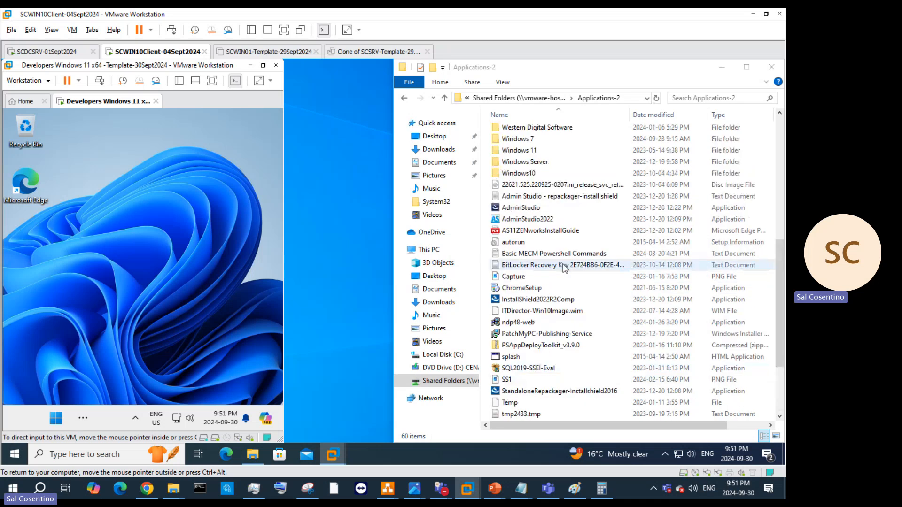
{"action": "scroll", "coordinate": [541, 262], "scroll_direction": "down", "scroll_amount": 1}
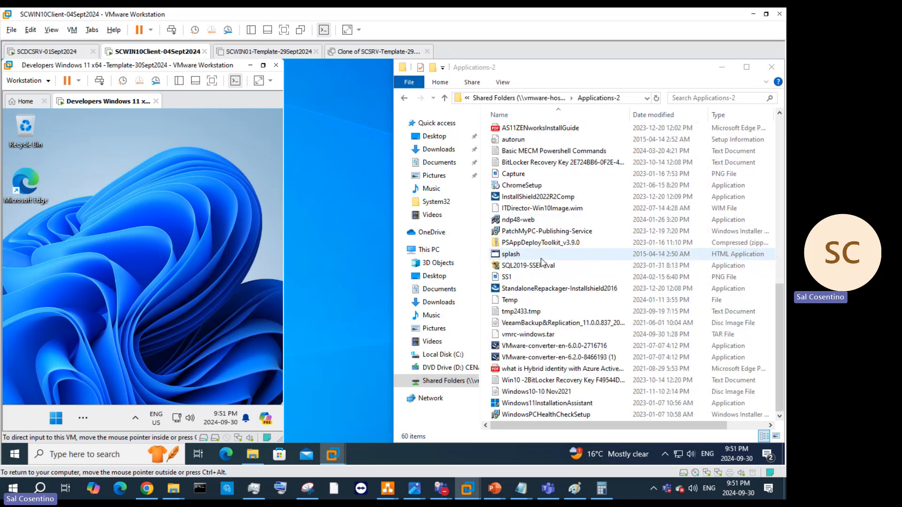
{"action": "scroll", "coordinate": [557, 334], "scroll_direction": "up", "scroll_amount": 4}
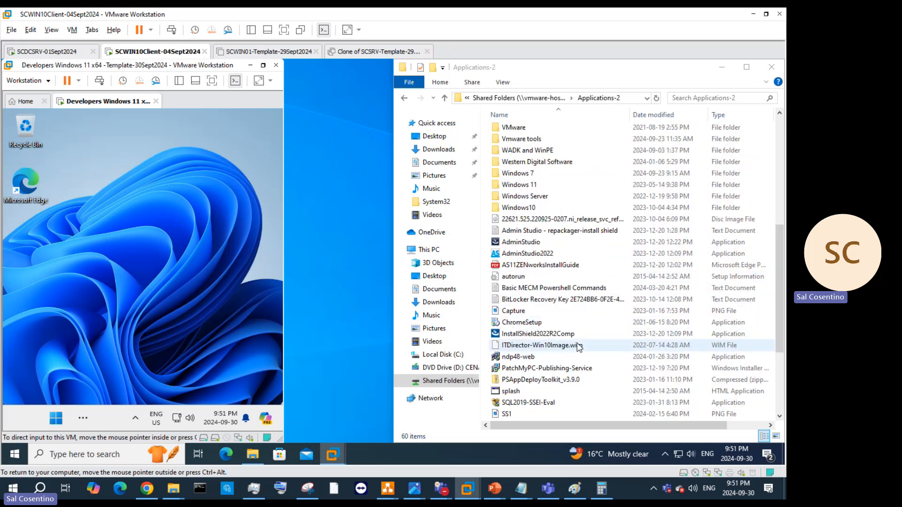
{"action": "scroll", "coordinate": [543, 212], "scroll_direction": "up", "scroll_amount": 6}
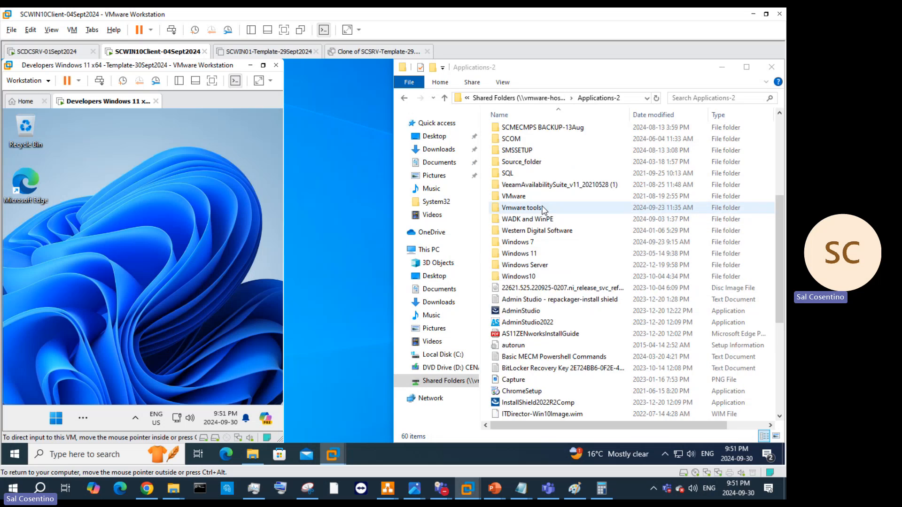
{"action": "scroll", "coordinate": [540, 155], "scroll_direction": "up", "scroll_amount": 2}
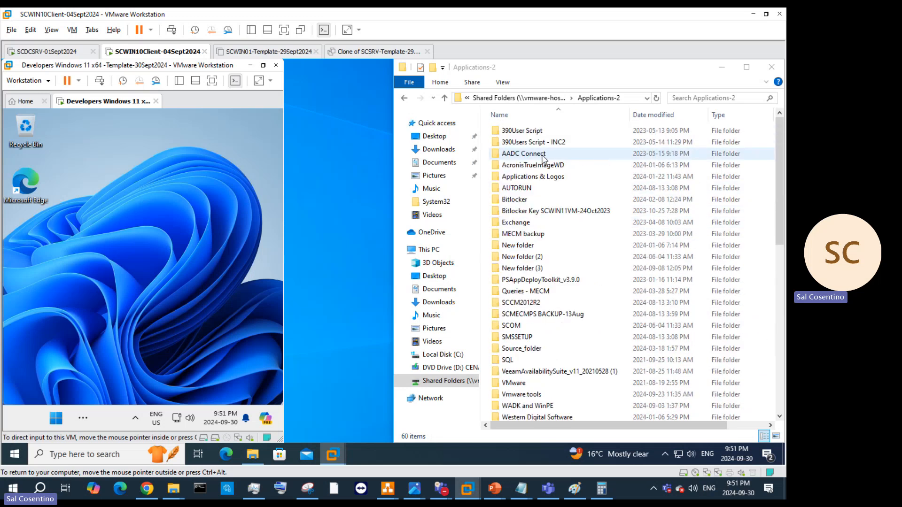
{"action": "double_click", "coordinate": [534, 177]}
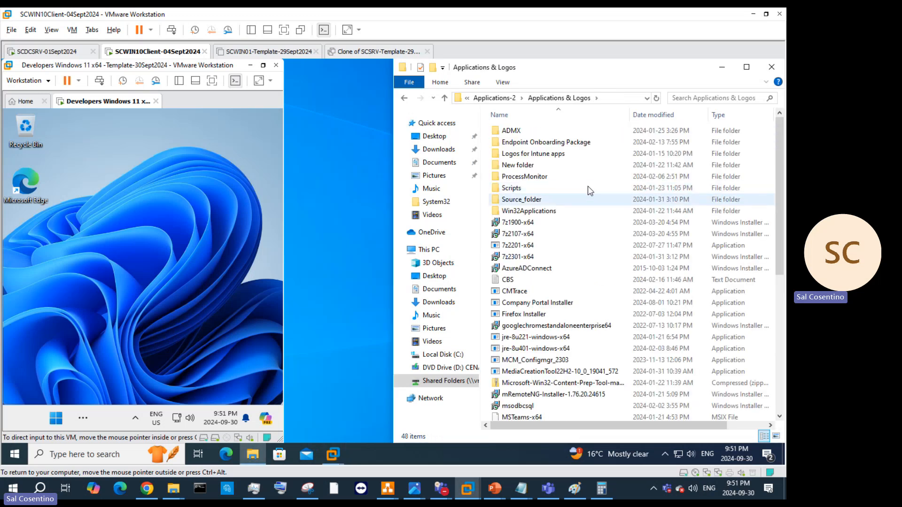
{"action": "left_click", "coordinate": [533, 258]}
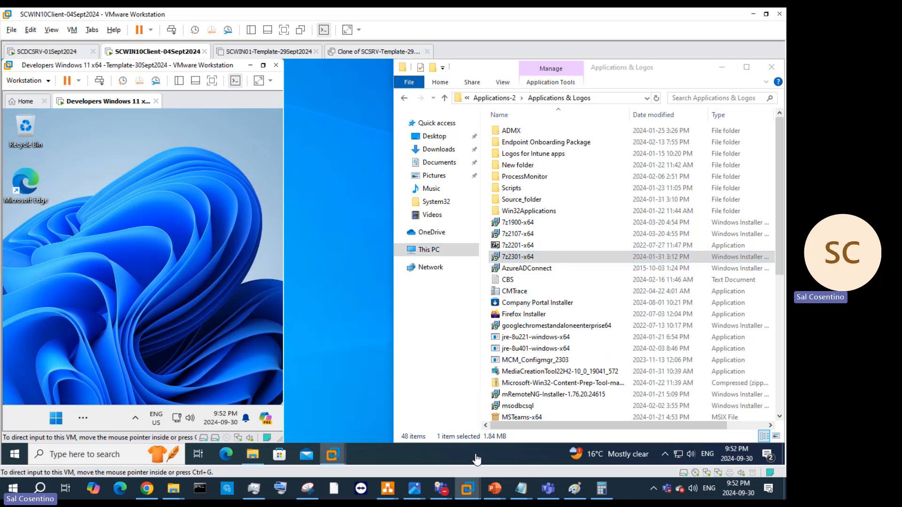
{"action": "right_click", "coordinate": [153, 54]}
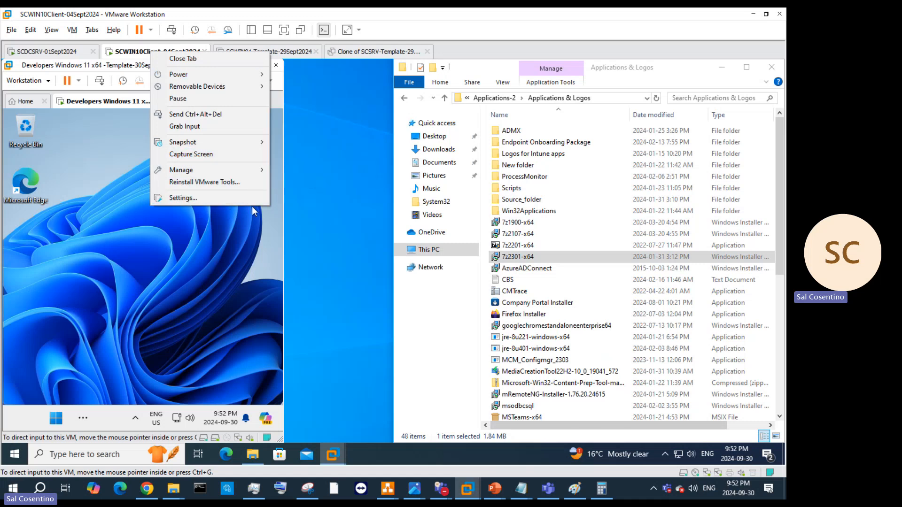
{"action": "left_click", "coordinate": [204, 196]}
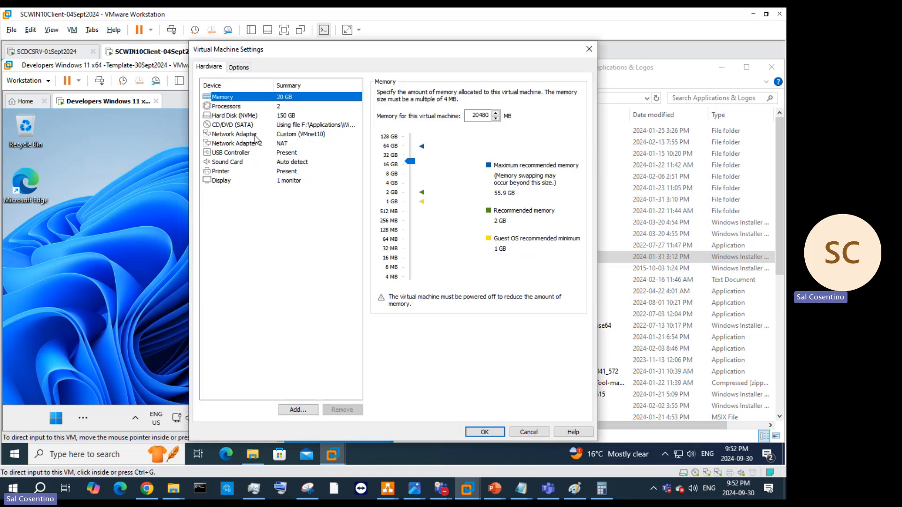
{"action": "left_click", "coordinate": [271, 107]}
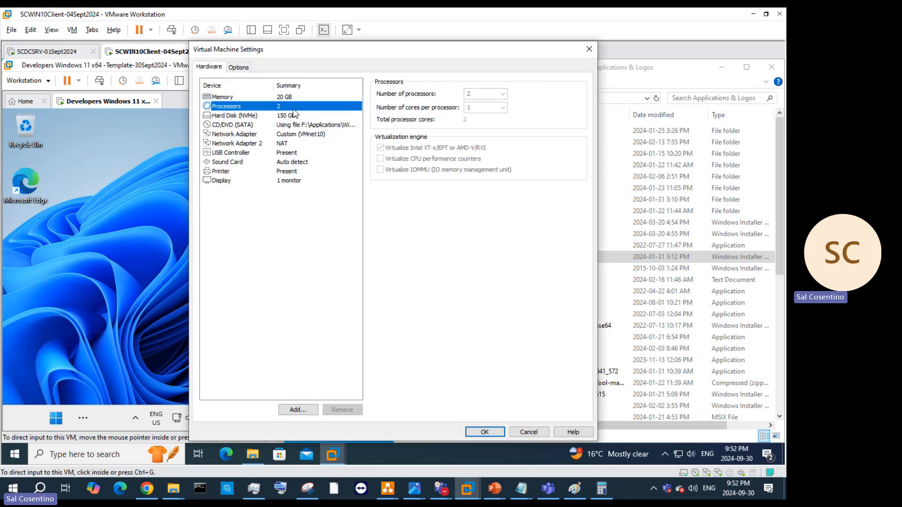
{"action": "left_click", "coordinate": [535, 433]}
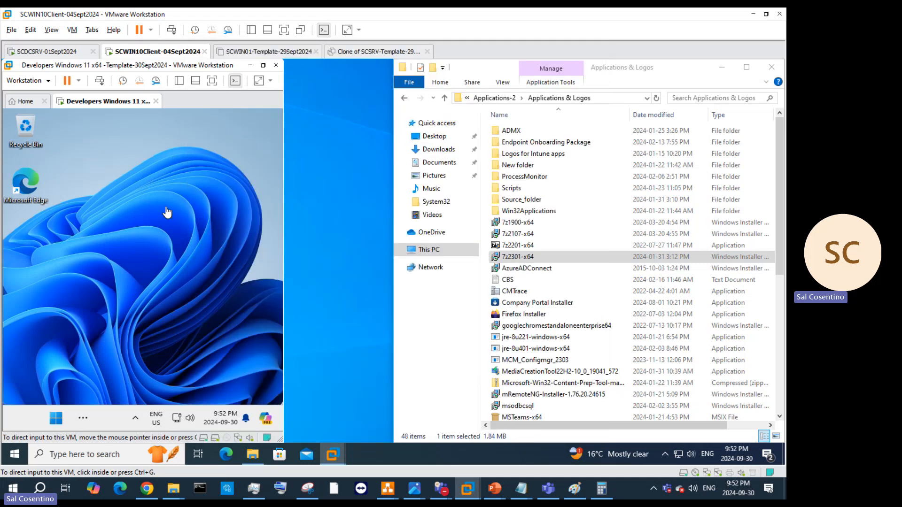
{"action": "right_click", "coordinate": [117, 101]}
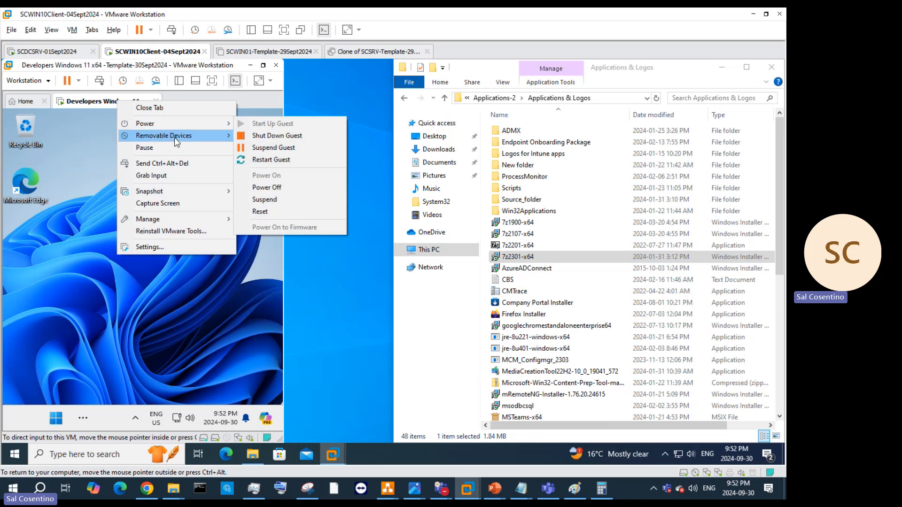
{"action": "mouse_move", "coordinate": [175, 188]}
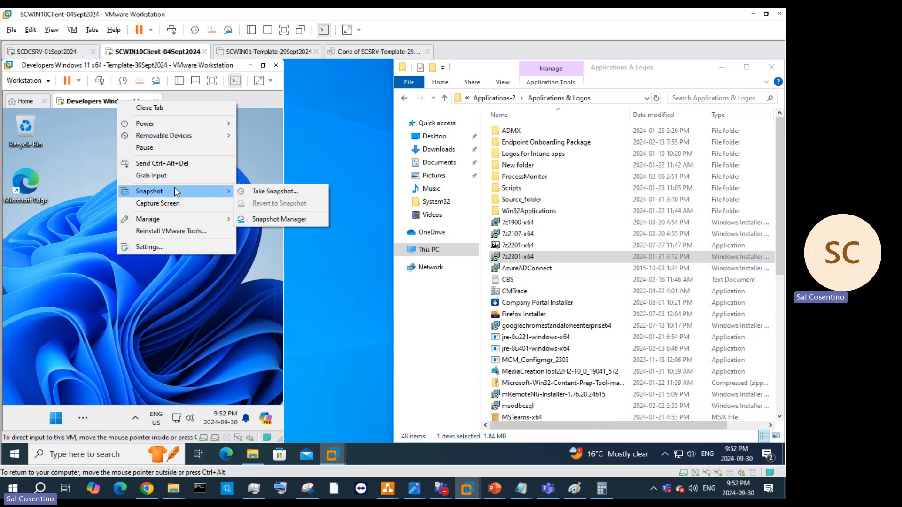
{"action": "left_click", "coordinate": [356, 325]}
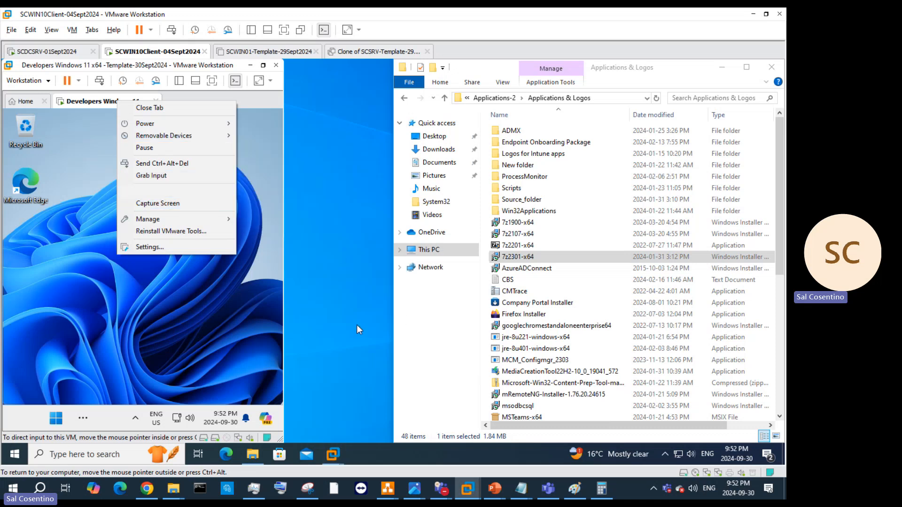
{"action": "left_click_drag", "start_coordinate": [517, 257], "coordinate": [155, 204]}
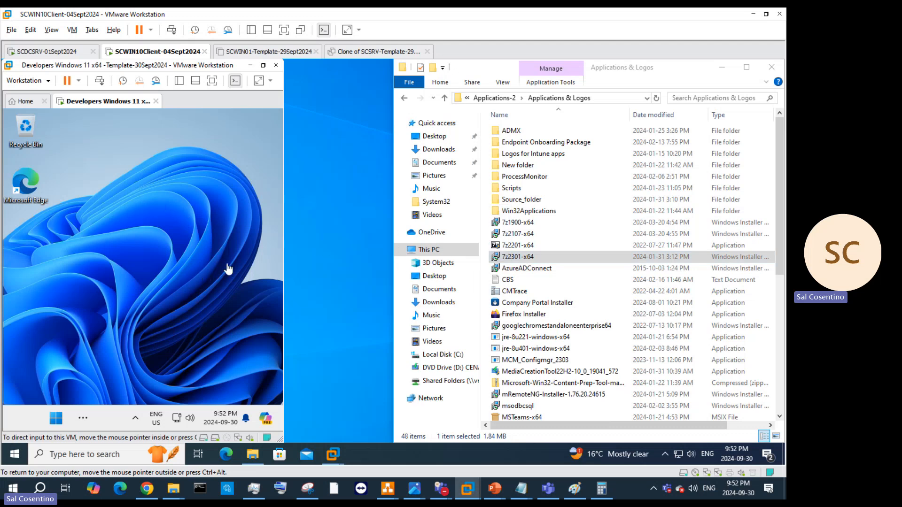
Step: Launch the 7z2301-x64 installer, then copy the file from Applications & Logos
{"action": "left_click", "coordinate": [559, 260]}
{"action": "double_click", "coordinate": [559, 258]}
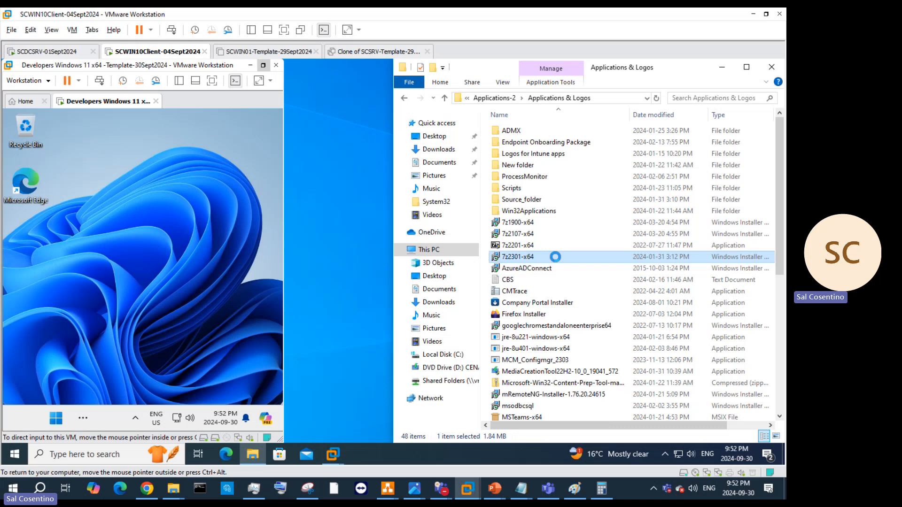
{"action": "right_click", "coordinate": [556, 257]}
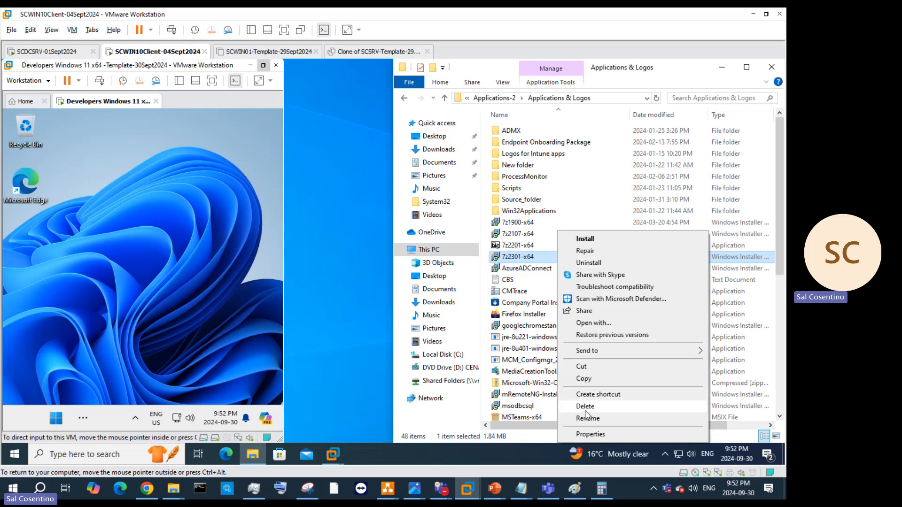
{"action": "left_click", "coordinate": [585, 379]}
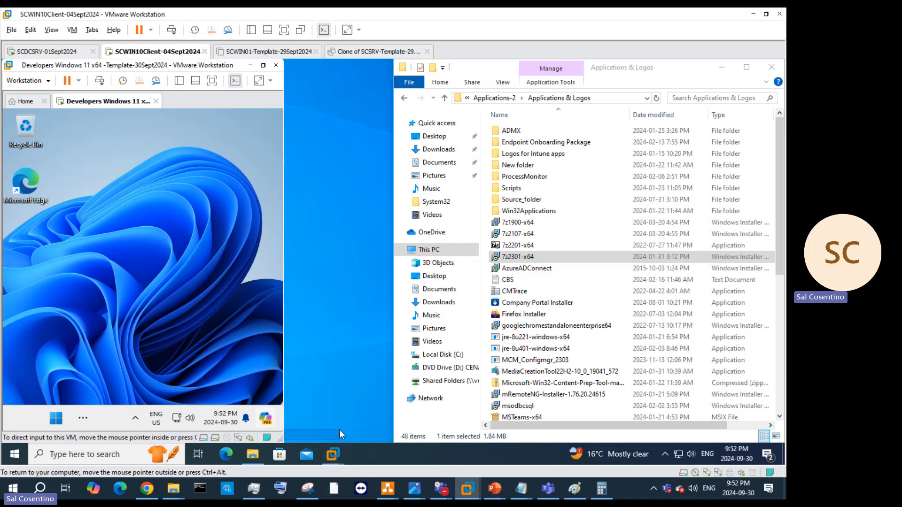
Step: Maximize the nested VM window and shut down its Windows 11 guest
{"action": "left_click_drag", "start_coordinate": [282, 440], "coordinate": [402, 440]}
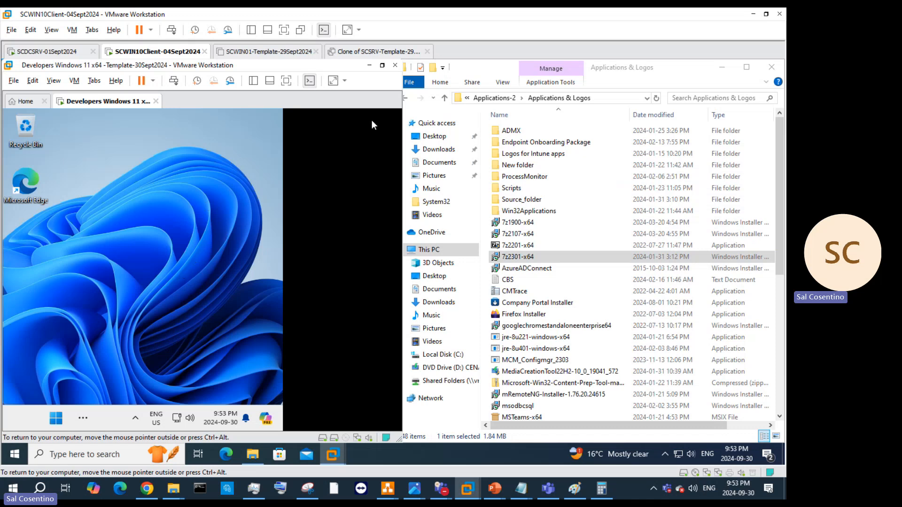
{"action": "left_click", "coordinate": [382, 65]}
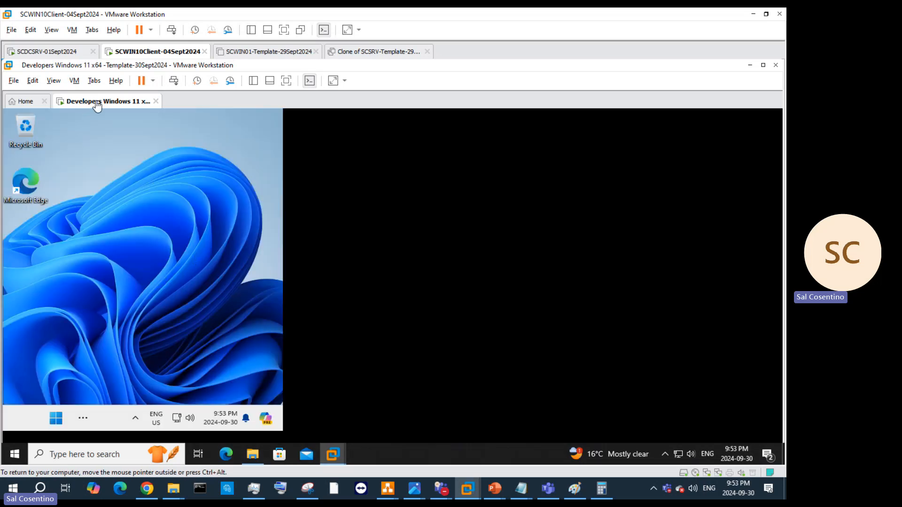
{"action": "right_click", "coordinate": [130, 103]}
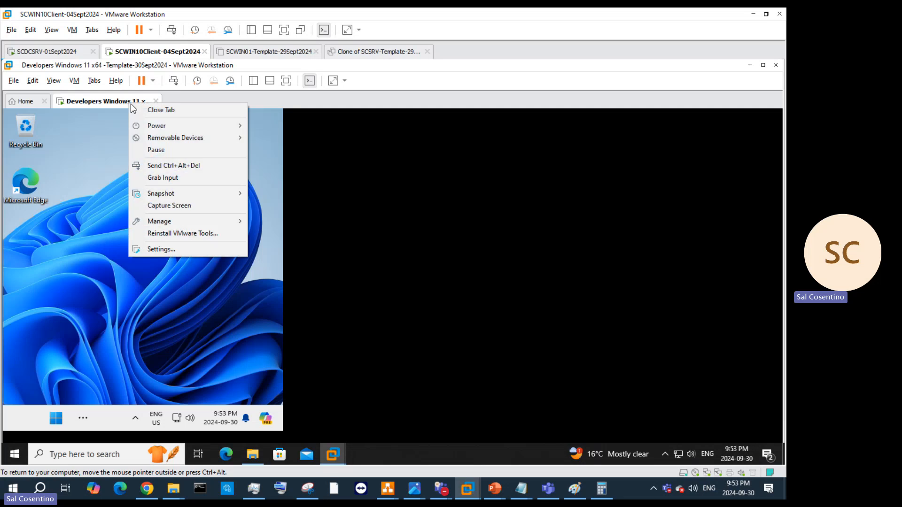
{"action": "mouse_move", "coordinate": [188, 125]}
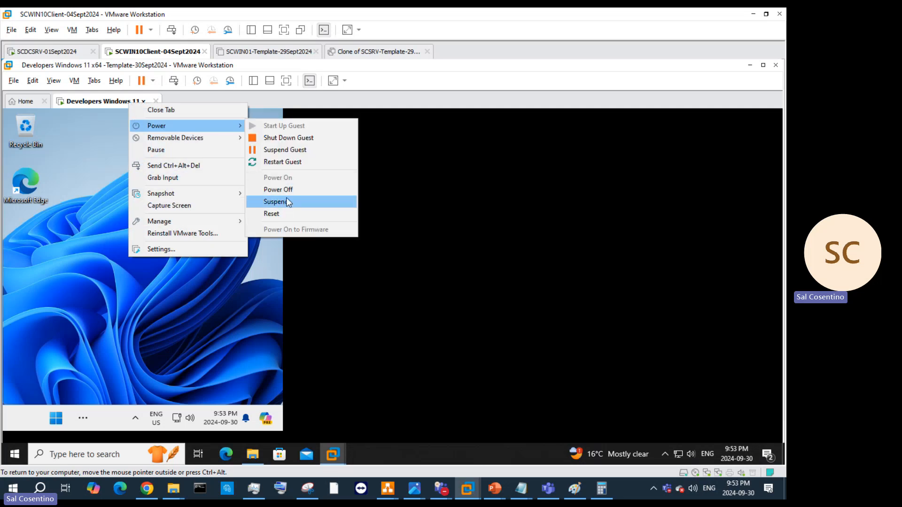
{"action": "left_click", "coordinate": [289, 137]}
{"action": "left_click", "coordinate": [407, 294]}
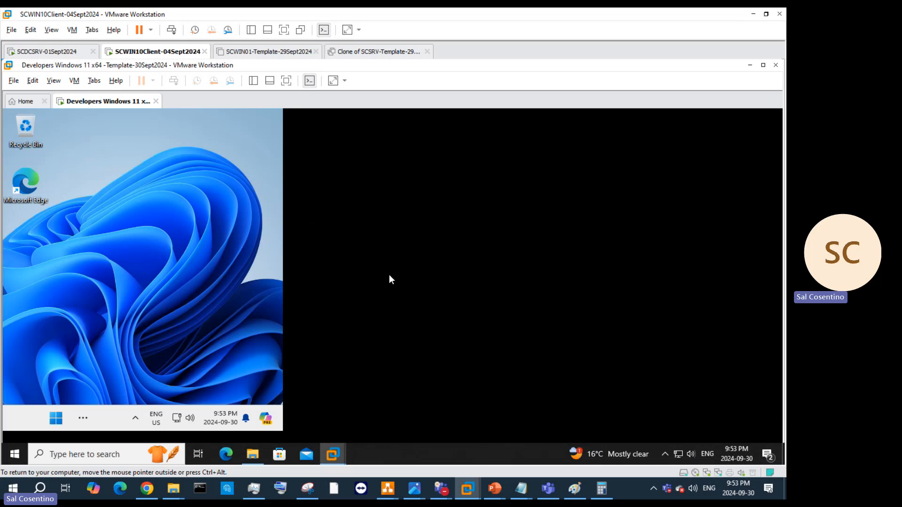
Step: Check the running SCWIN10Client VM's Processors settings and close without changes
{"action": "right_click", "coordinate": [156, 55]}
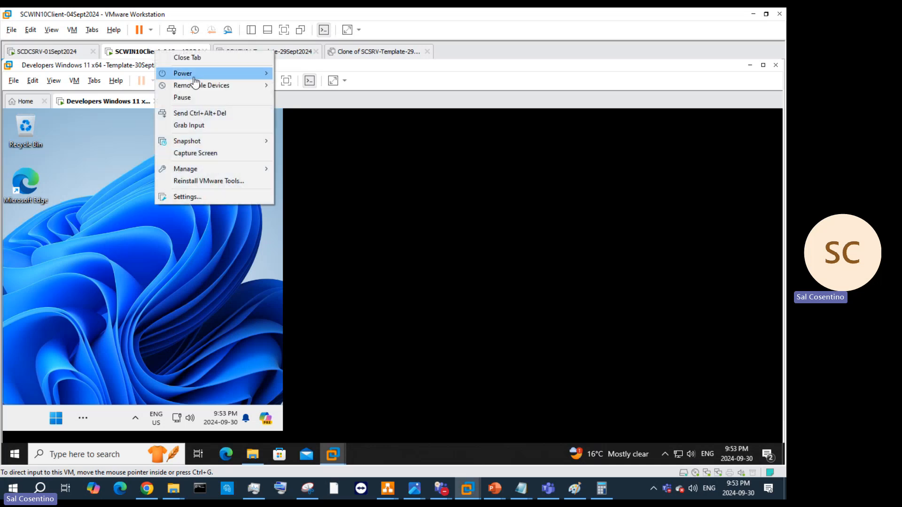
{"action": "mouse_move", "coordinate": [188, 73]}
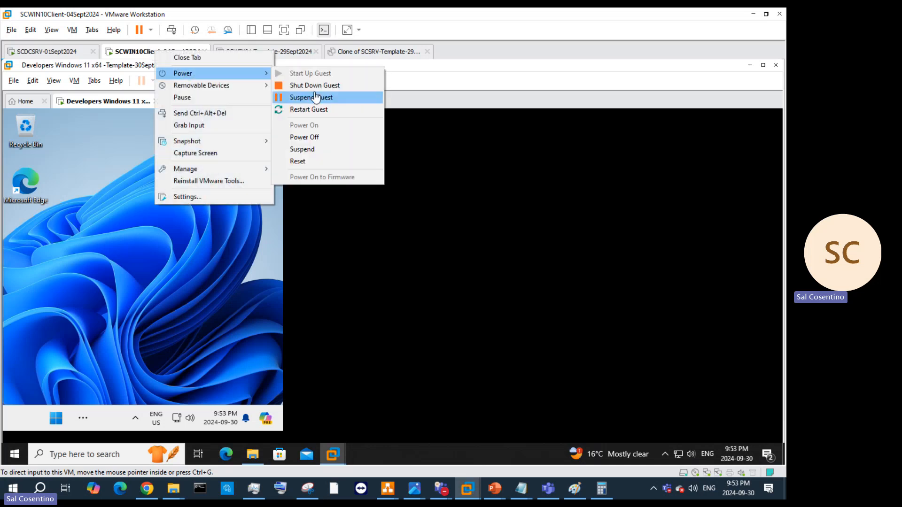
{"action": "left_click", "coordinate": [230, 197]}
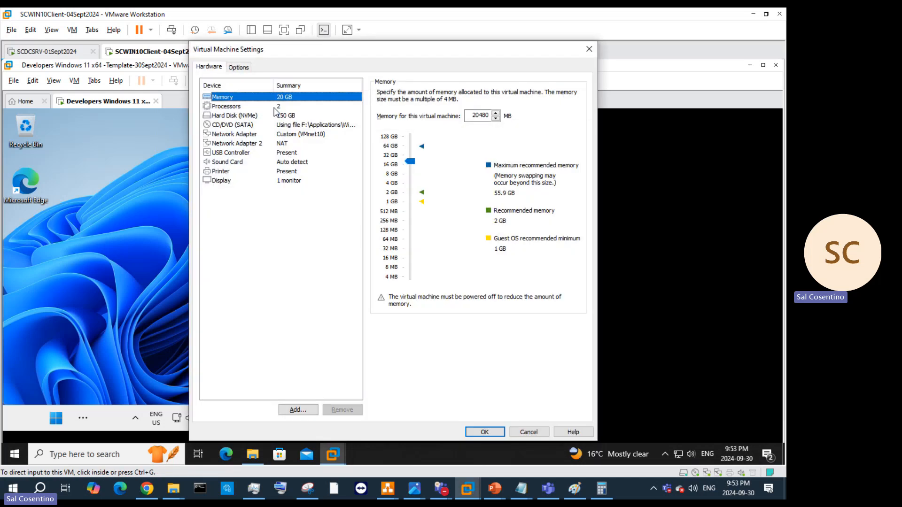
{"action": "left_click", "coordinate": [275, 108]}
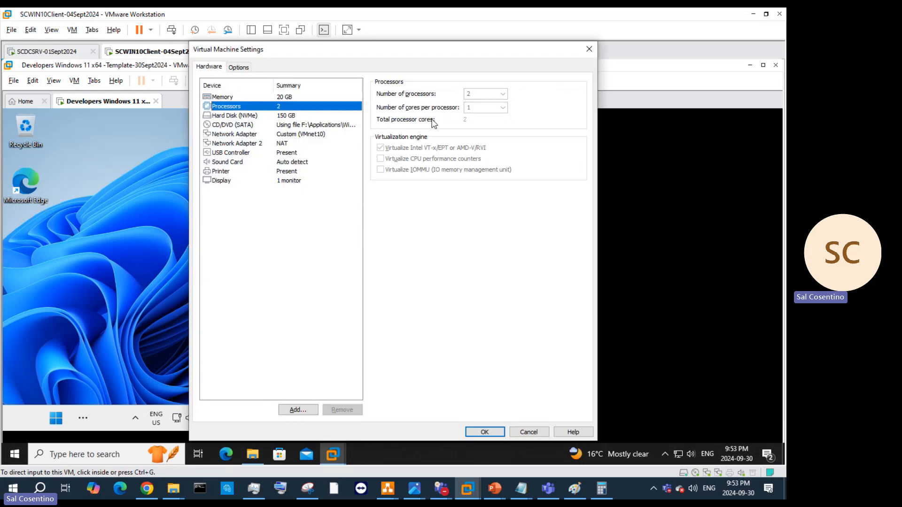
{"action": "left_click", "coordinate": [587, 53]}
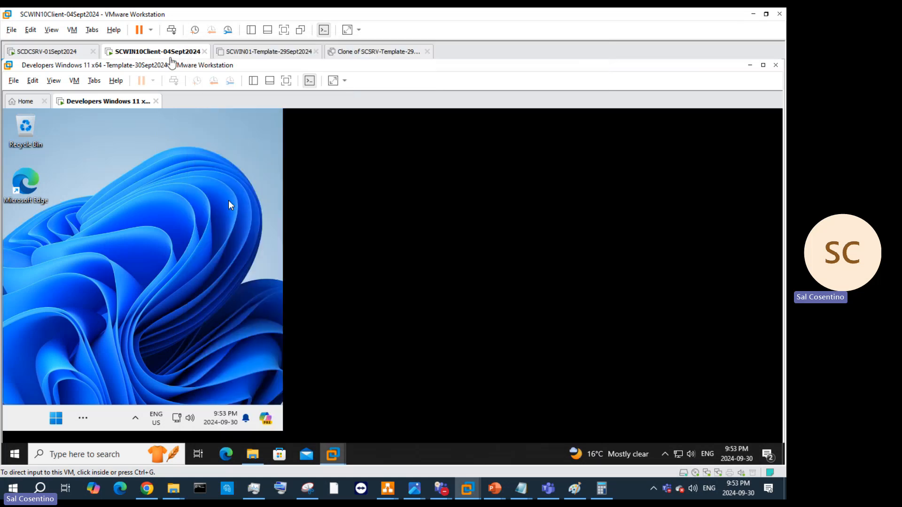
Step: Request Power > Shut Down Guest for the SCWIN10Client VM
{"action": "right_click", "coordinate": [170, 57]}
{"action": "mouse_move", "coordinate": [202, 77]}
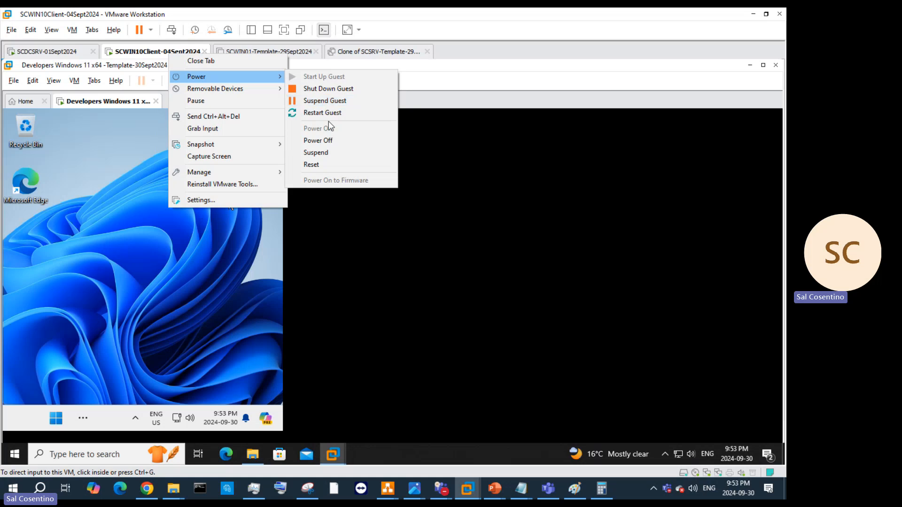
{"action": "left_click", "coordinate": [340, 91]}
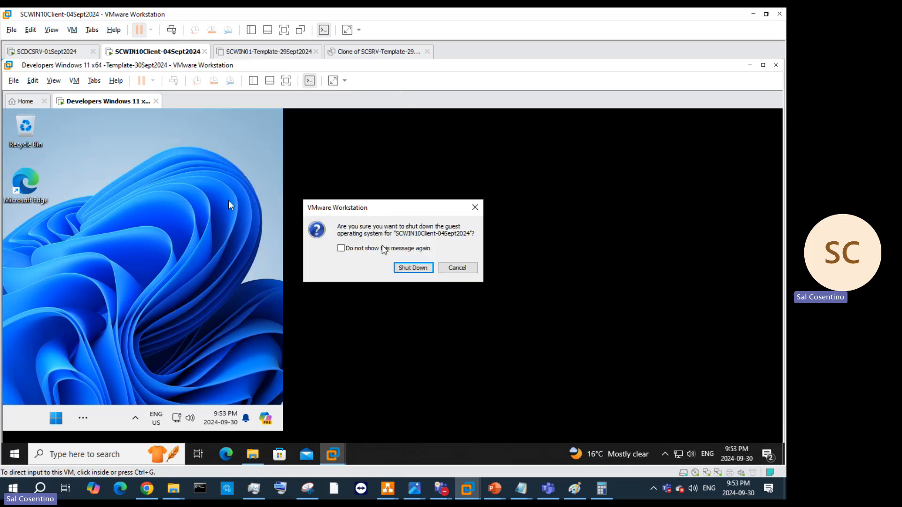
Step: Confirm the SCWIN10Client guest shutdown and wait until the VM shows Powered off
{"action": "left_click", "coordinate": [413, 267]}
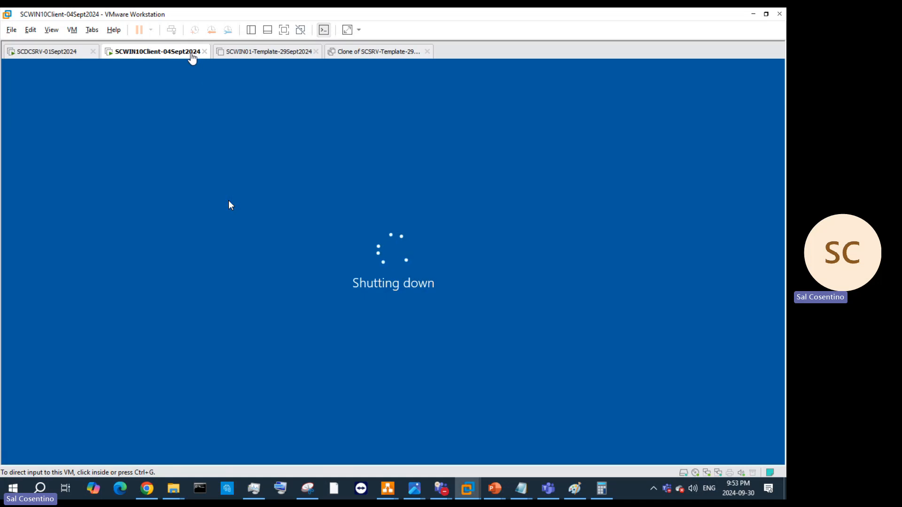
{"action": "right_click", "coordinate": [192, 53]}
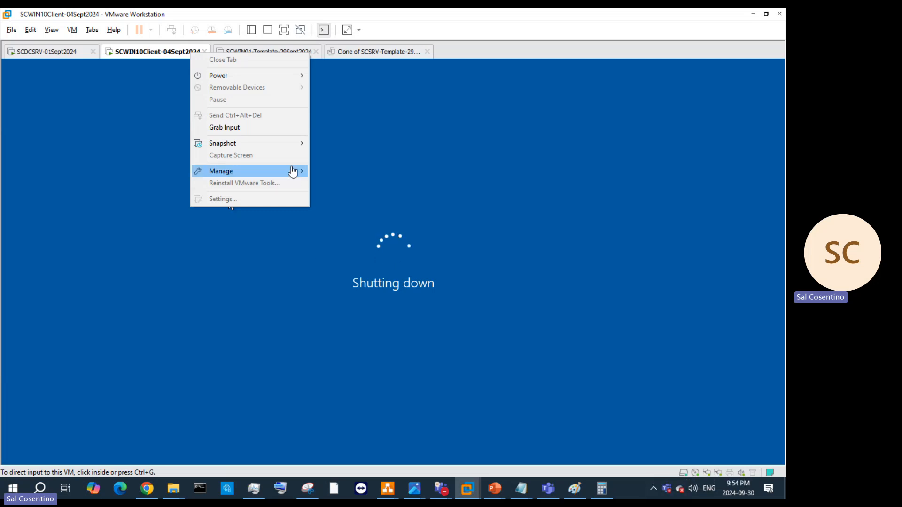
{"action": "left_click", "coordinate": [655, 489]}
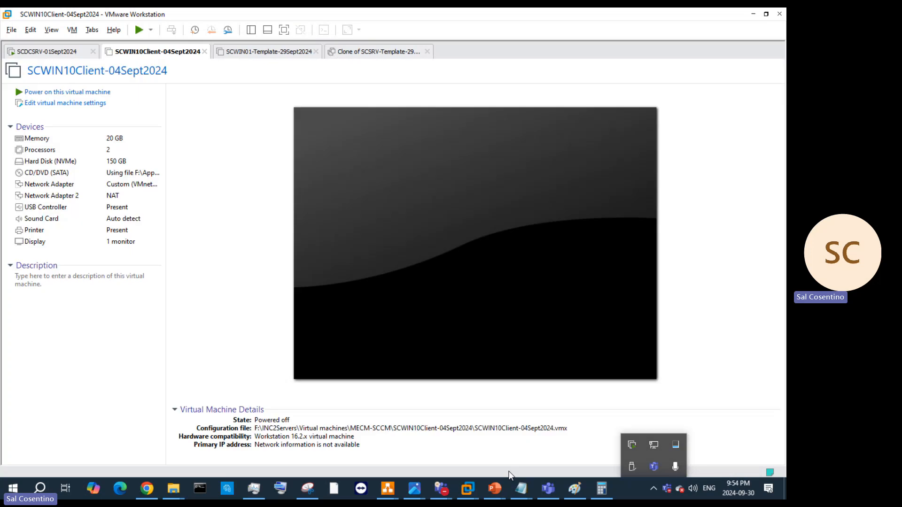
Step: Change the SCWIN10Client VM's Number of processors from 2 to 4 and save
{"action": "left_click", "coordinate": [88, 105]}
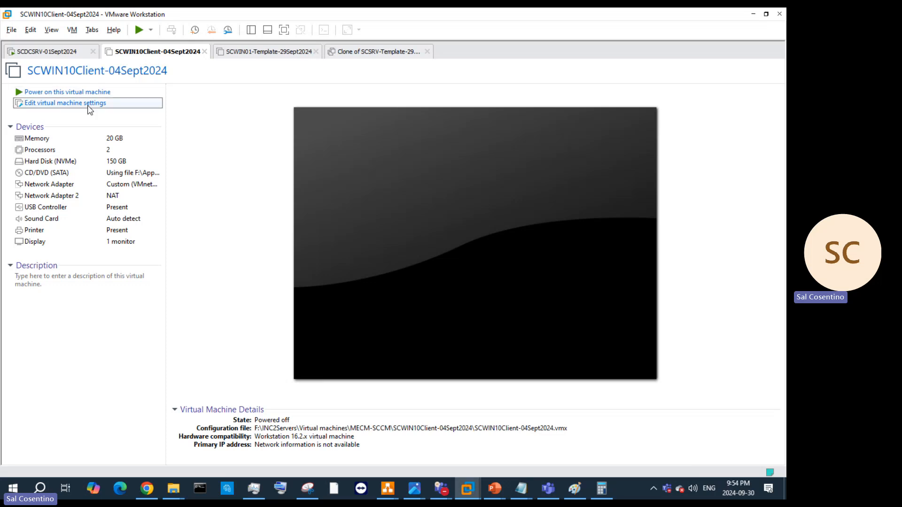
{"action": "left_click", "coordinate": [279, 107]}
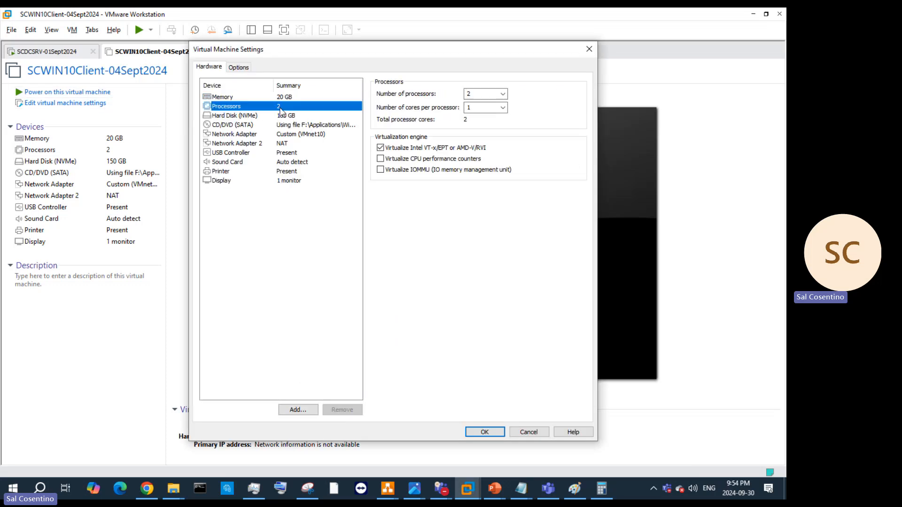
{"action": "left_click", "coordinate": [503, 95]}
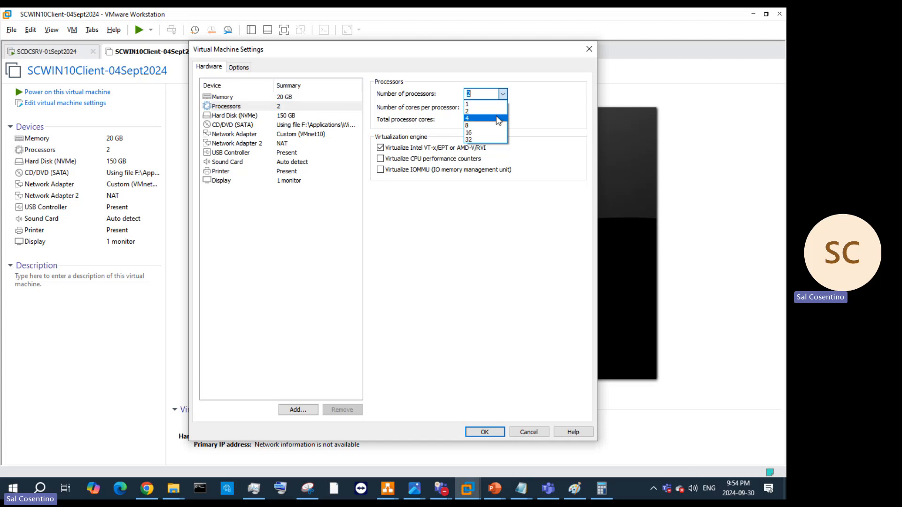
{"action": "left_click", "coordinate": [498, 118]}
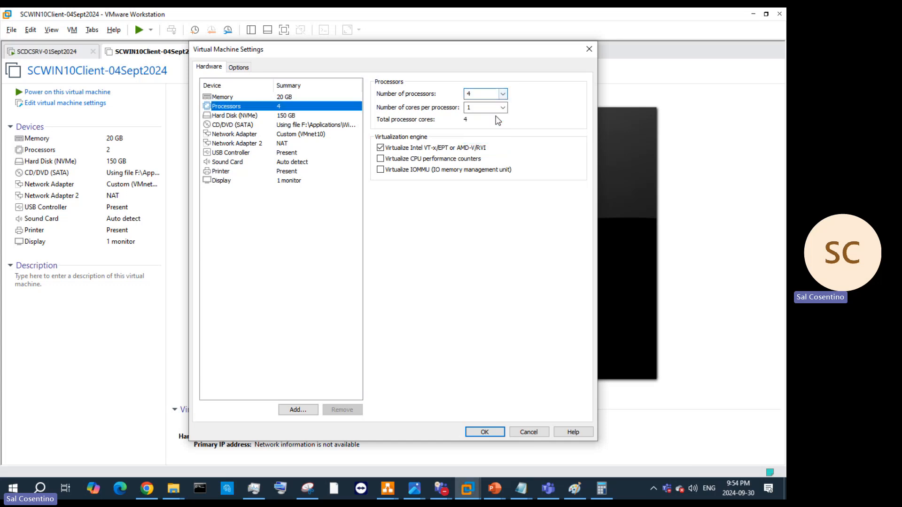
{"action": "left_click", "coordinate": [484, 431]}
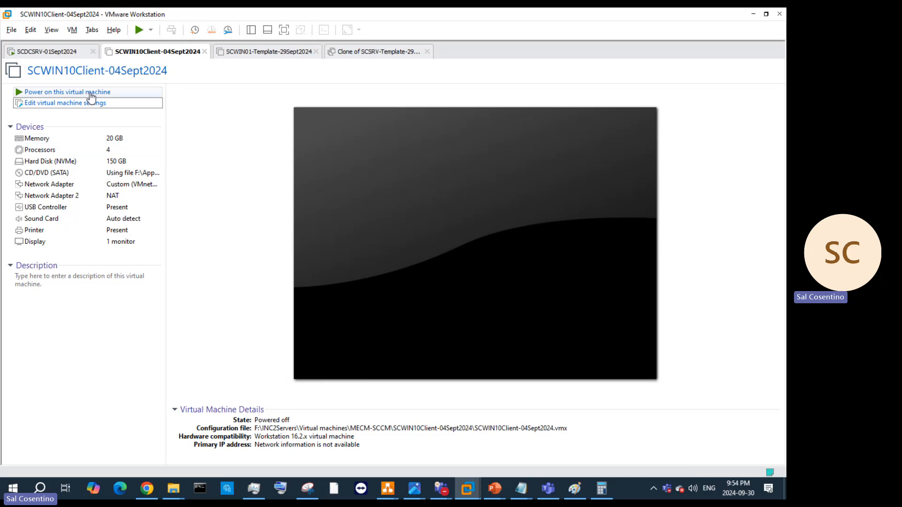
Step: Power on SCWIN10Client-04Sept2024 so it starts booting to the Windows logo
{"action": "left_click", "coordinate": [91, 94]}
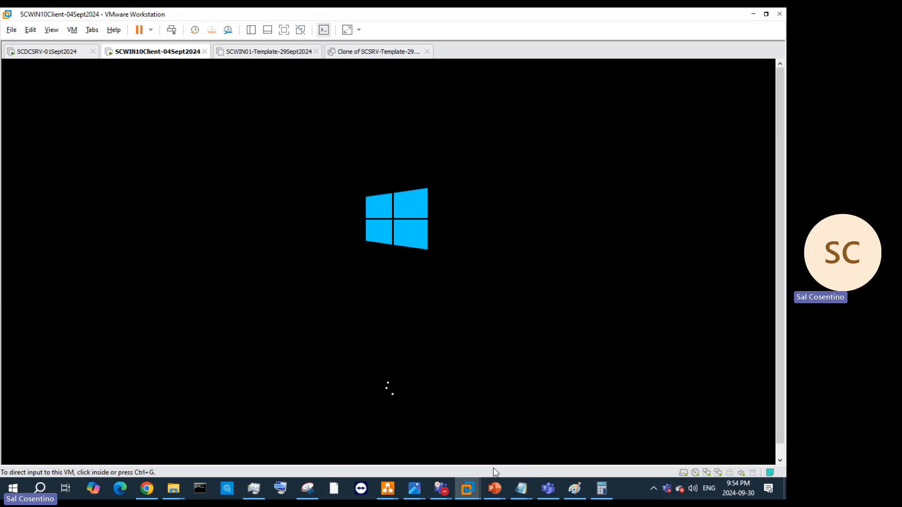
Step: Highlight the CPU requirement on Sysprep slide 26, browse slides 29–30, then minimise PowerPoint
{"action": "mouse_move", "coordinate": [491, 484]}
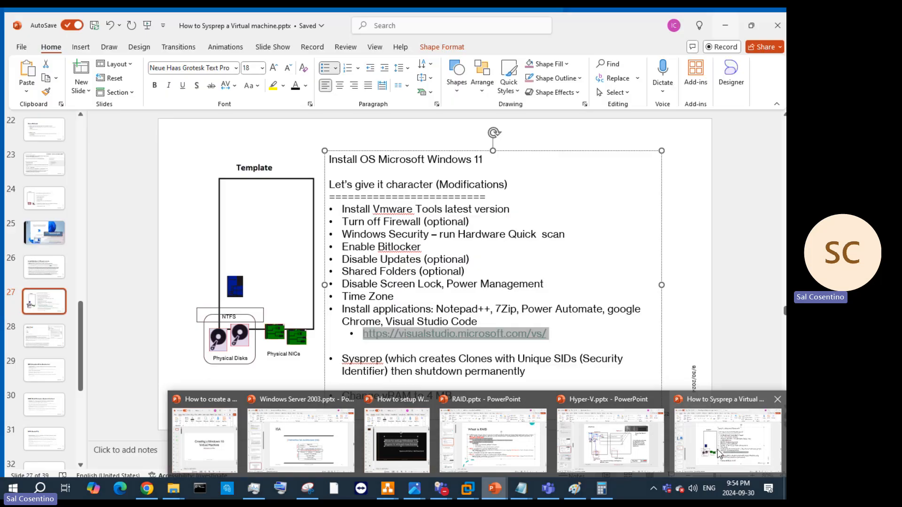
{"action": "left_click", "coordinate": [719, 453]}
{"action": "key", "text": "Page_Up"}
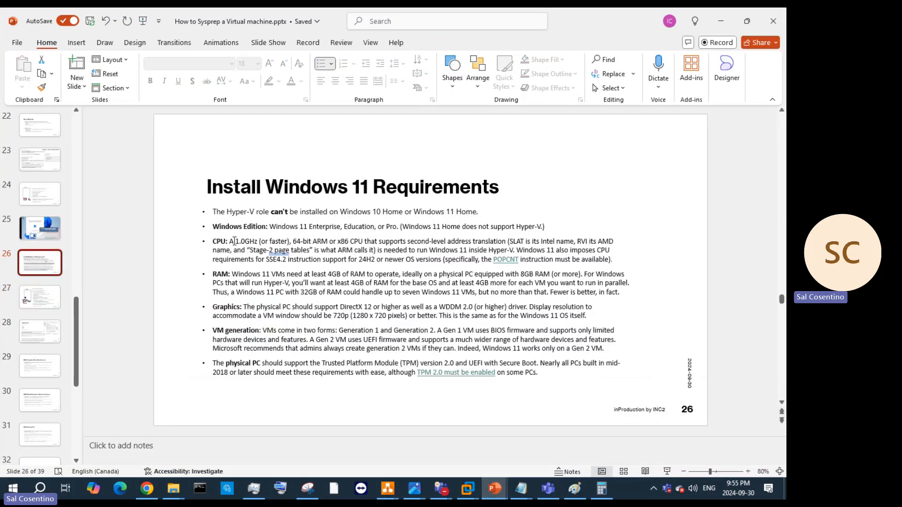
{"action": "left_click_drag", "start_coordinate": [229, 241], "coordinate": [307, 240]}
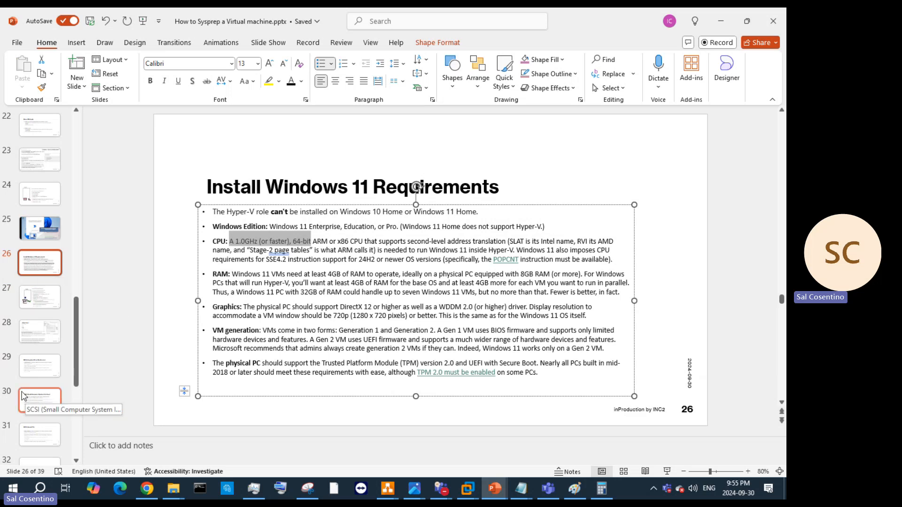
{"action": "left_click", "coordinate": [28, 375]}
{"action": "left_click", "coordinate": [36, 399]}
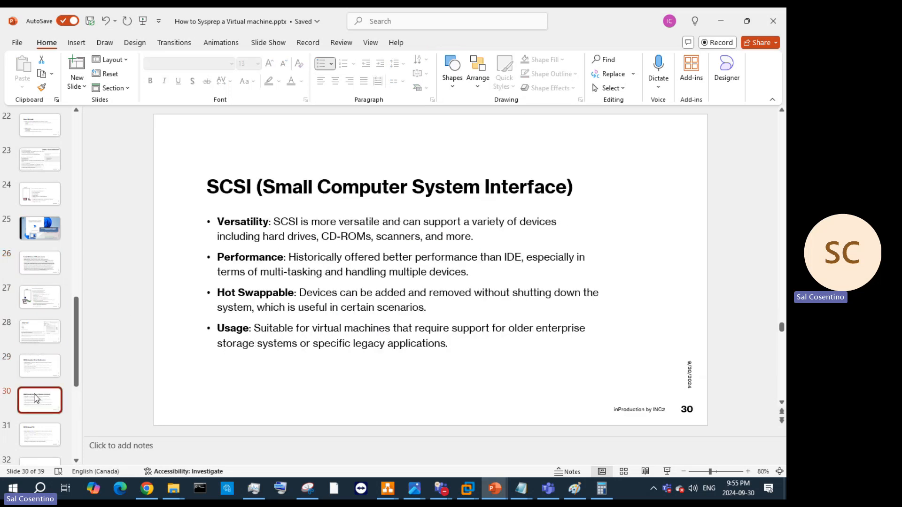
{"action": "left_click", "coordinate": [38, 270]}
{"action": "scroll", "coordinate": [47, 249], "scroll_direction": "up", "scroll_amount": 2}
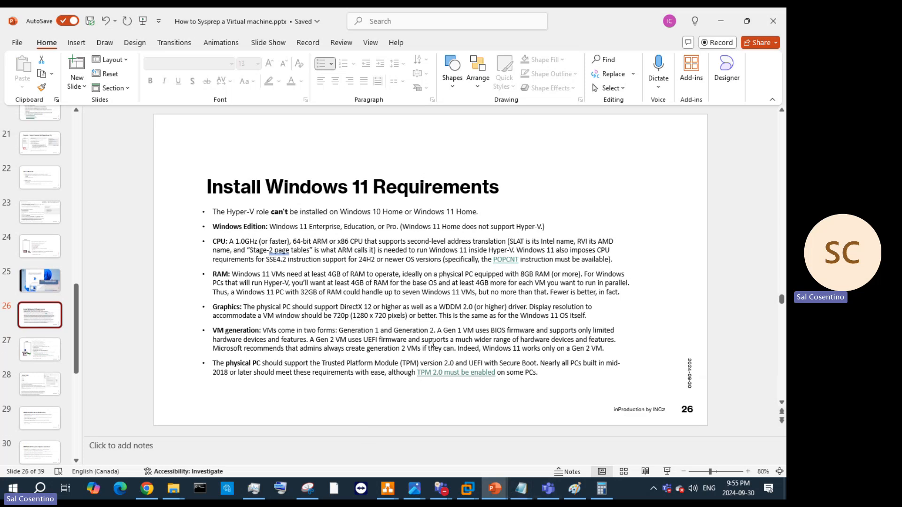
{"action": "left_click", "coordinate": [721, 21]}
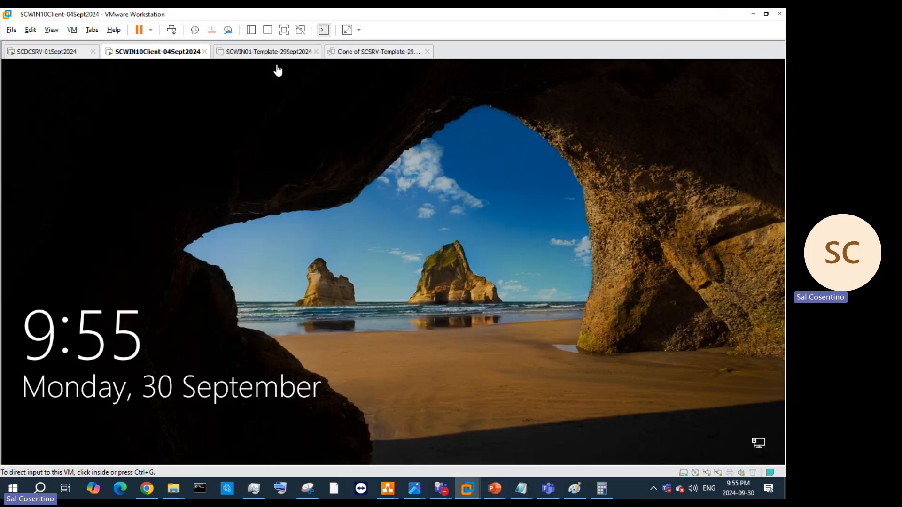
Step: Send Ctrl+Alt+Del and sign in to SCWIN10Client as SCAdmin with the account password
{"action": "left_click", "coordinate": [172, 31]}
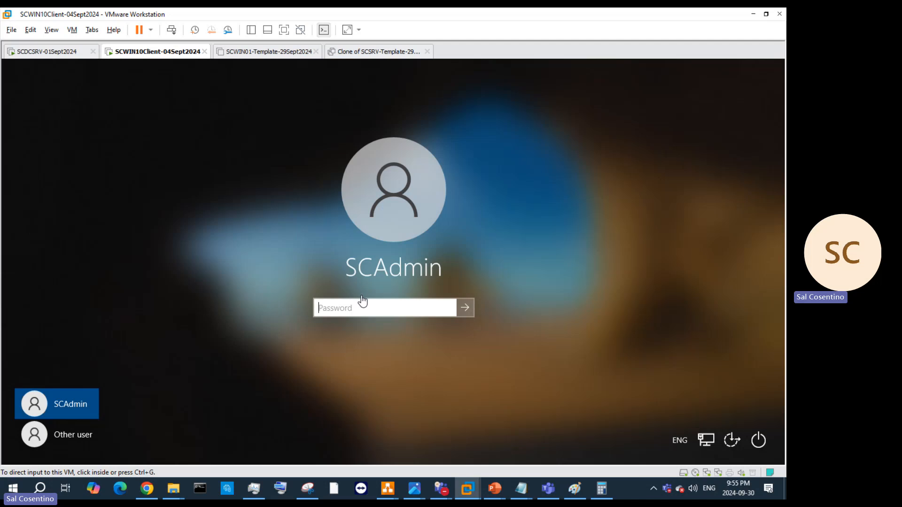
{"action": "left_click", "coordinate": [362, 297]}
{"action": "type", "text": "••"}
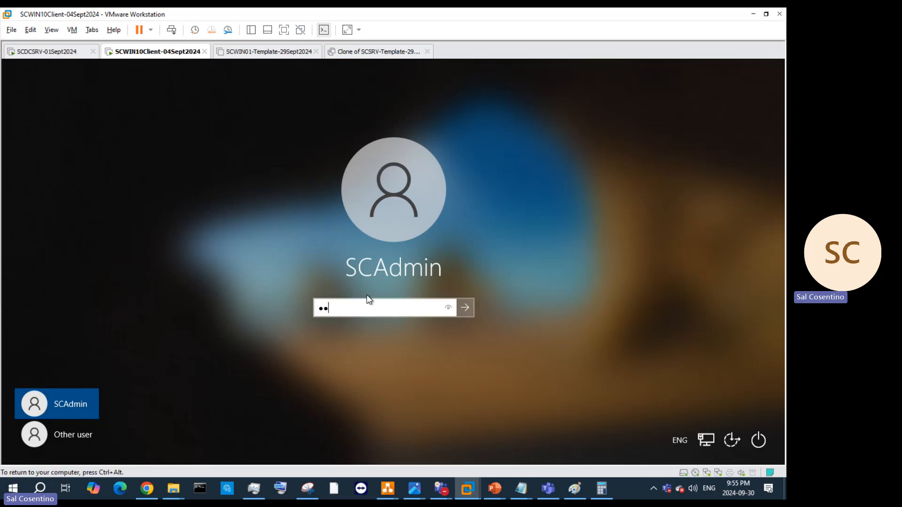
{"action": "type", "text": "••"}
{"action": "key", "text": "Return"}
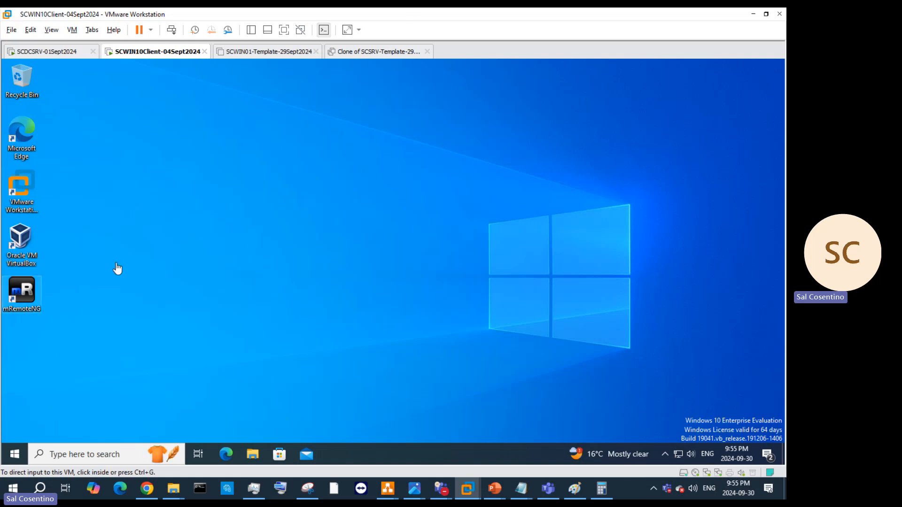
Step: Launch VMware Workstation Pro in the guest and power on the Developers Windows 11 x64 template VM
{"action": "left_click", "coordinate": [15, 199]}
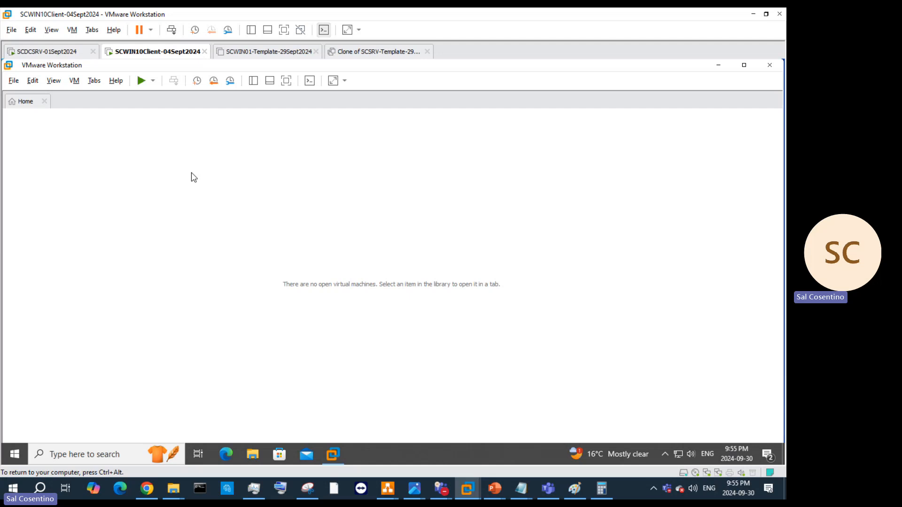
{"action": "left_click", "coordinate": [141, 80]}
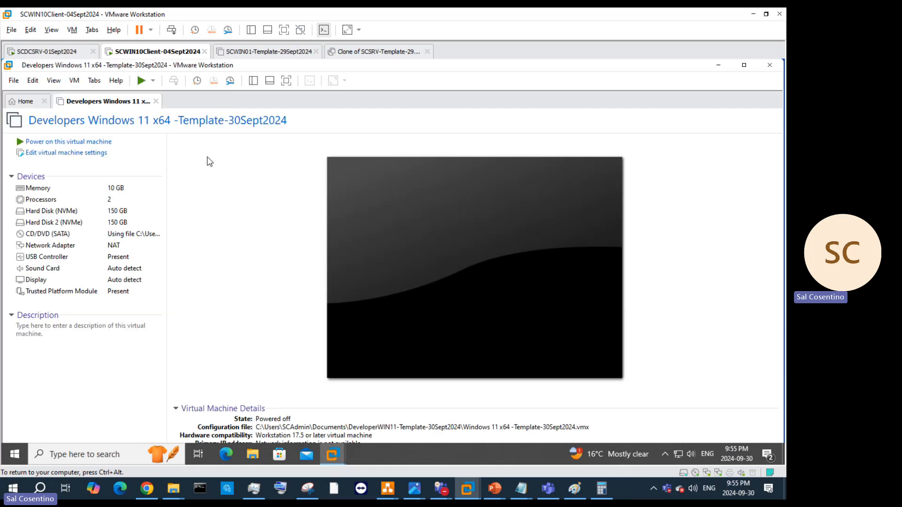
{"action": "left_click", "coordinate": [54, 143]}
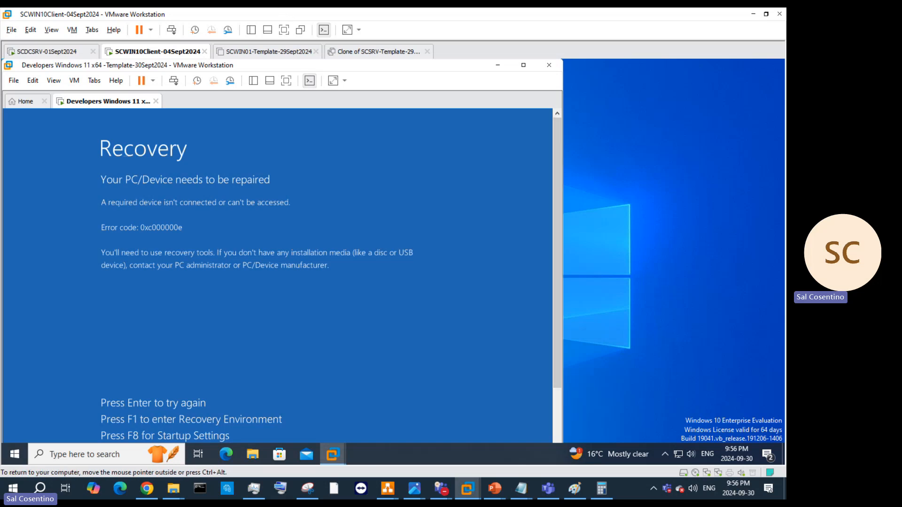
Step: Dismiss the 0xc000000e Recovery screen and boot the nested VM from the Windows Boot Manager entry
{"action": "key", "text": "Return"}
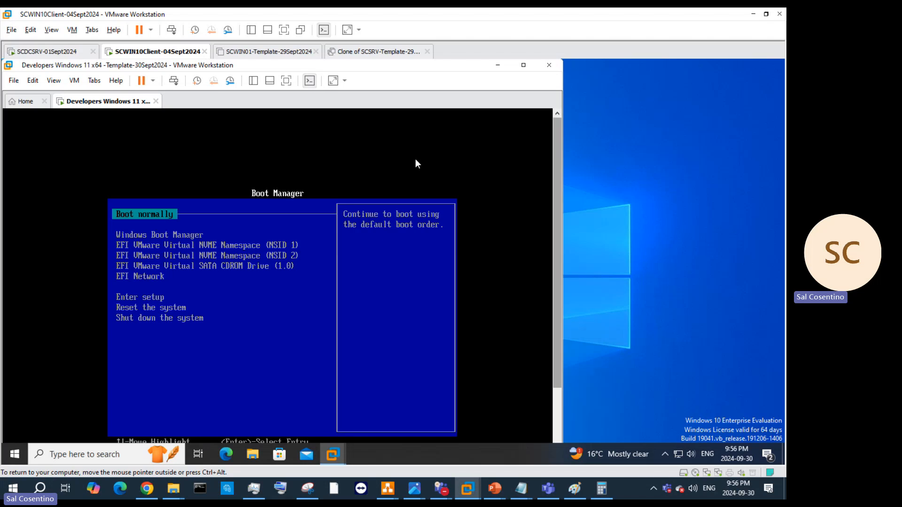
{"action": "key", "text": "Down"}
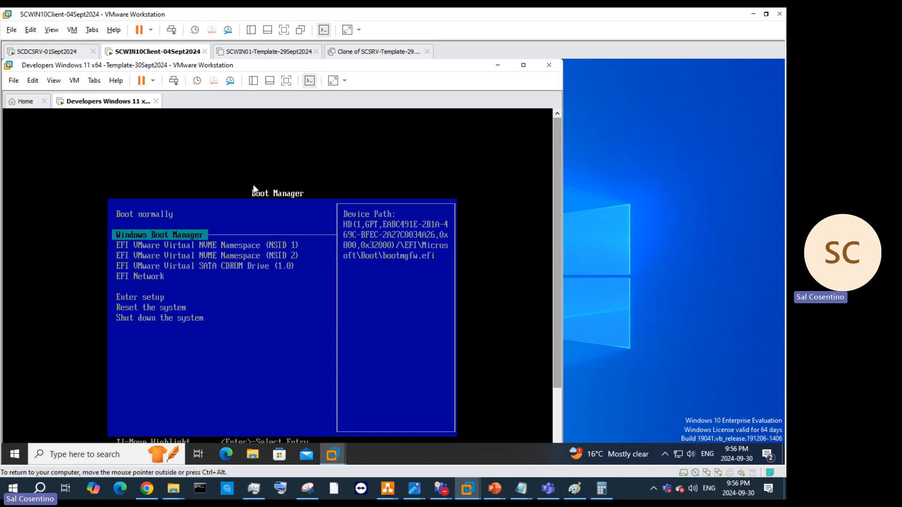
{"action": "key", "text": "Return"}
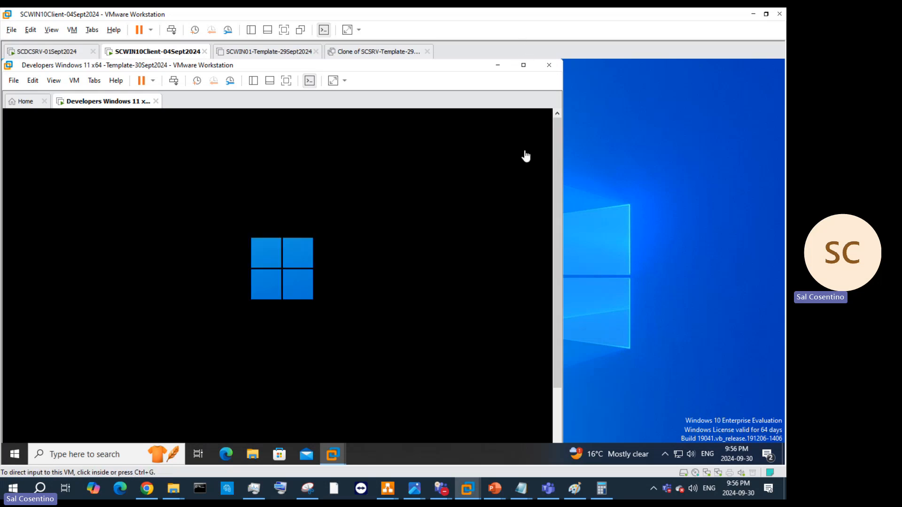
Step: Open File Explorer in the Windows 10 guest and browse to Shared Folders (Z:) > Applications-2
{"action": "left_click", "coordinate": [523, 65]}
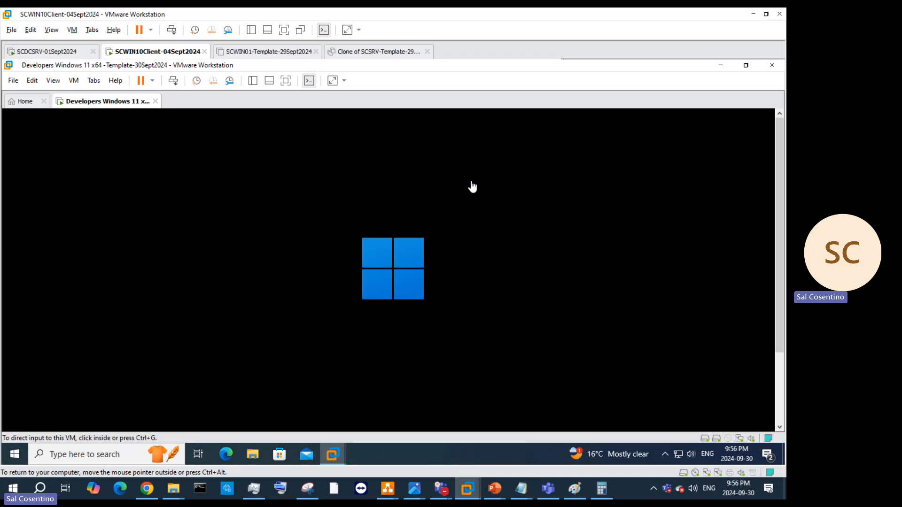
{"action": "left_click", "coordinate": [745, 66]}
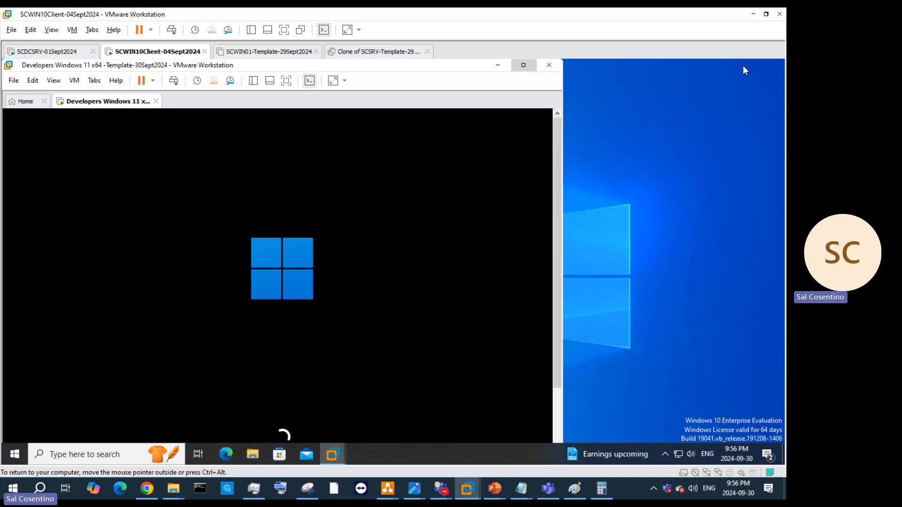
{"action": "left_click", "coordinate": [253, 461]}
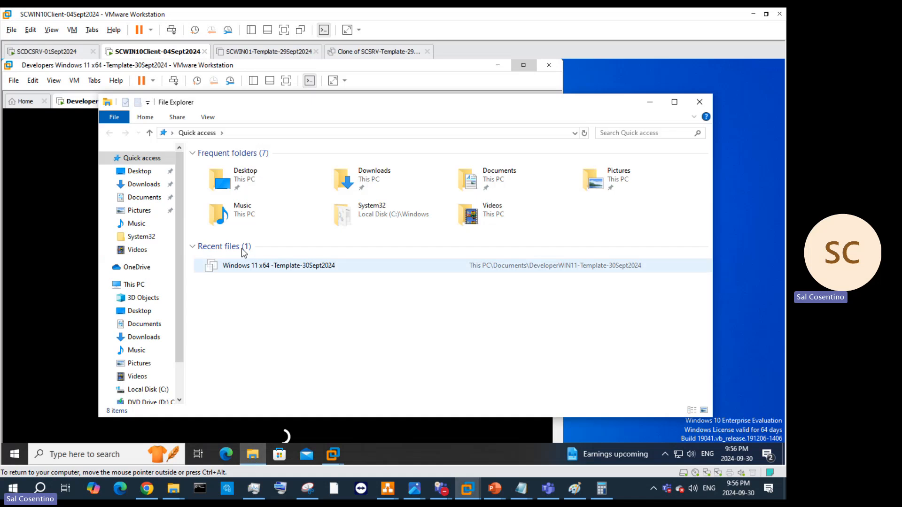
{"action": "scroll", "coordinate": [155, 328], "scroll_direction": "down", "scroll_amount": 2}
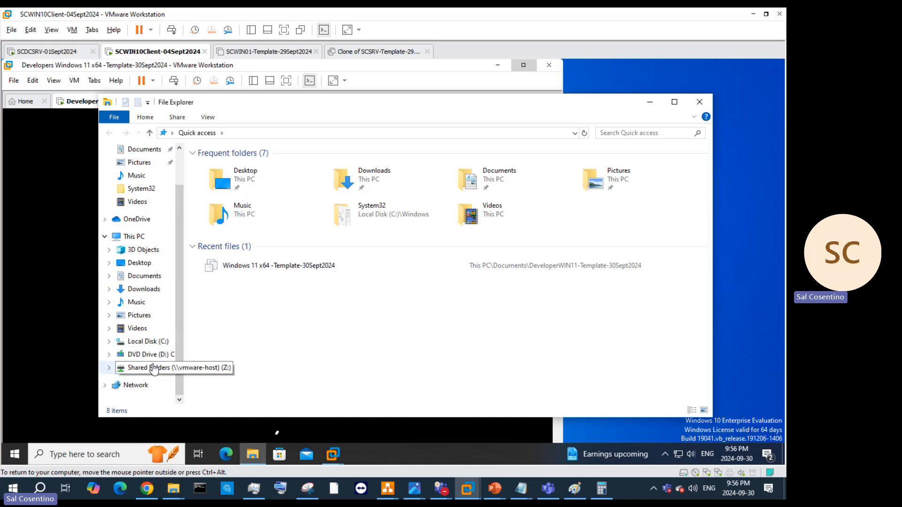
{"action": "left_click", "coordinate": [148, 368]}
{"action": "double_click", "coordinate": [223, 176]}
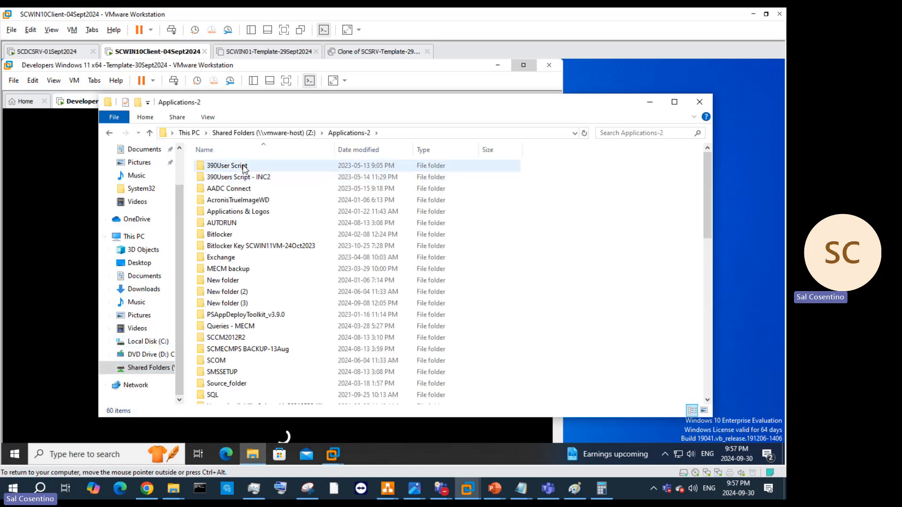
Step: Open the Applications & Logos folder and snap the VMware window to the right half
{"action": "left_click_drag", "start_coordinate": [385, 116], "coordinate": [482, 134]}
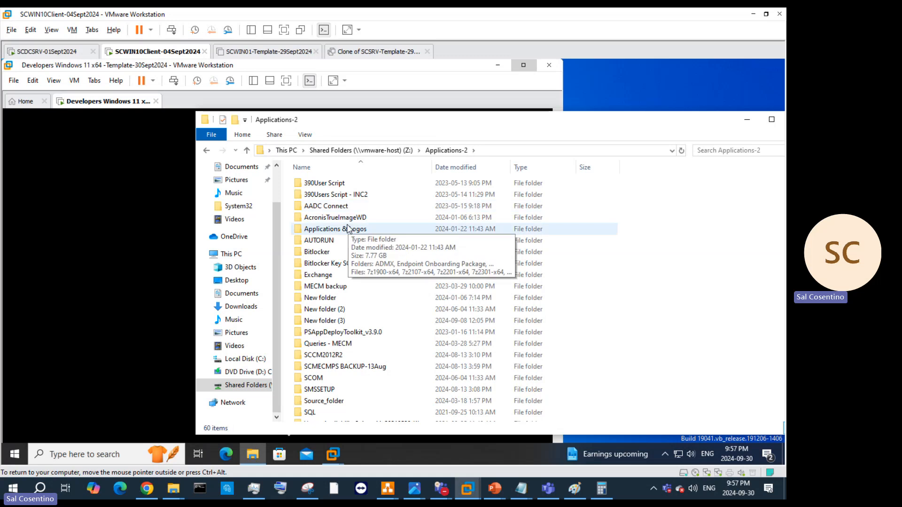
{"action": "scroll", "coordinate": [370, 264], "scroll_direction": "down", "scroll_amount": 2}
{"action": "scroll", "coordinate": [358, 221], "scroll_direction": "up", "scroll_amount": 2}
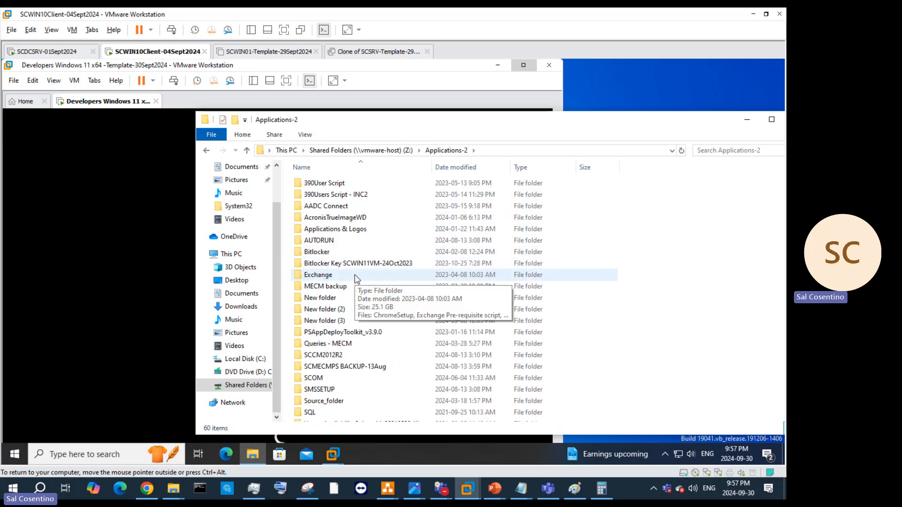
{"action": "double_click", "coordinate": [349, 230]}
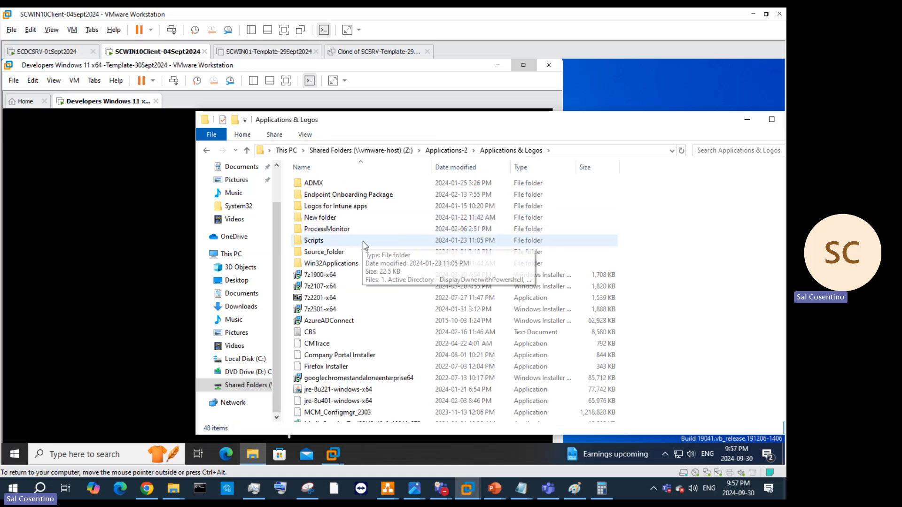
{"action": "scroll", "coordinate": [366, 221], "scroll_direction": "down", "scroll_amount": 3}
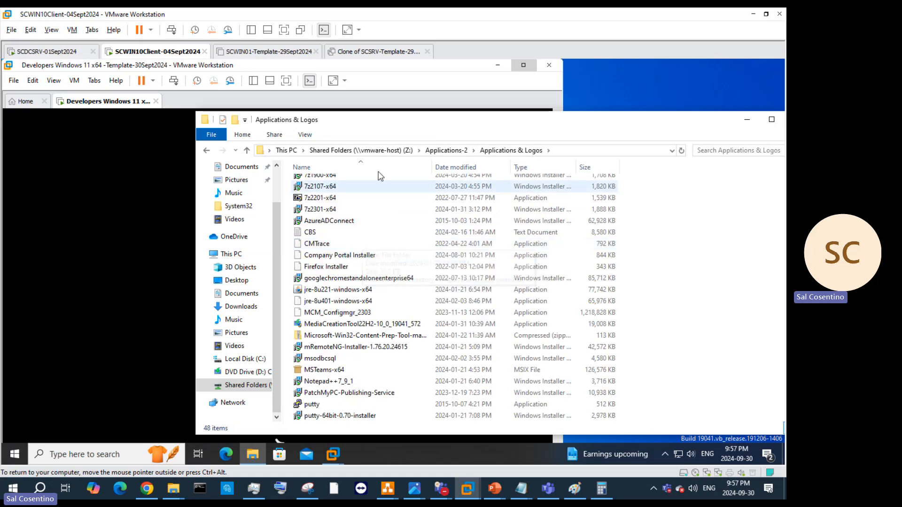
{"action": "left_click", "coordinate": [772, 119]}
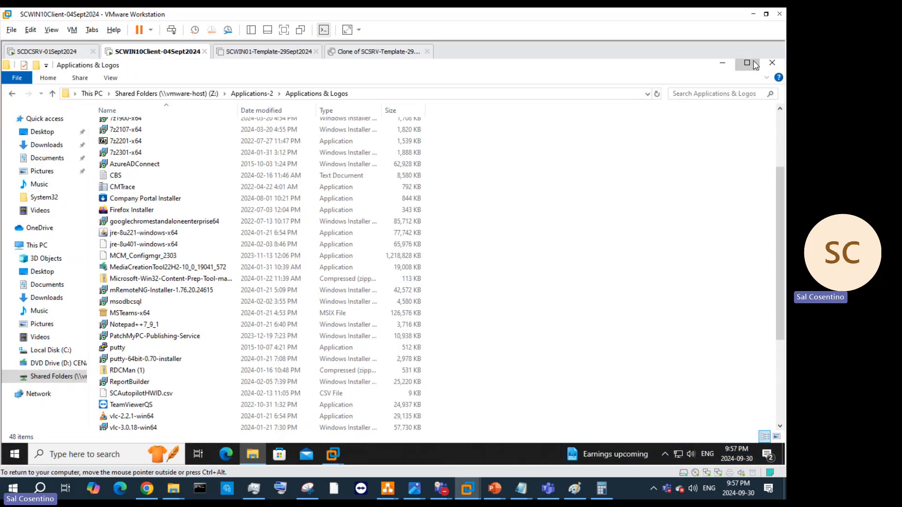
{"action": "left_click", "coordinate": [753, 62]}
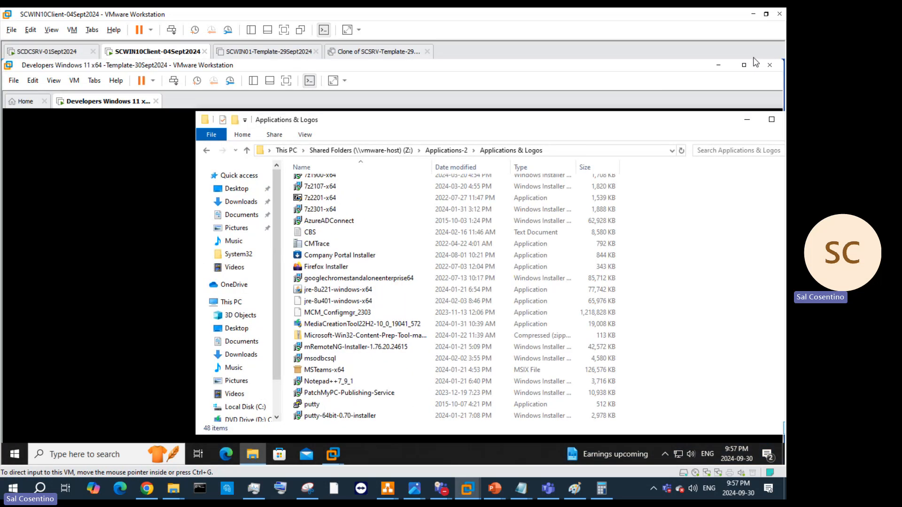
{"action": "key", "text": "super+Right"}
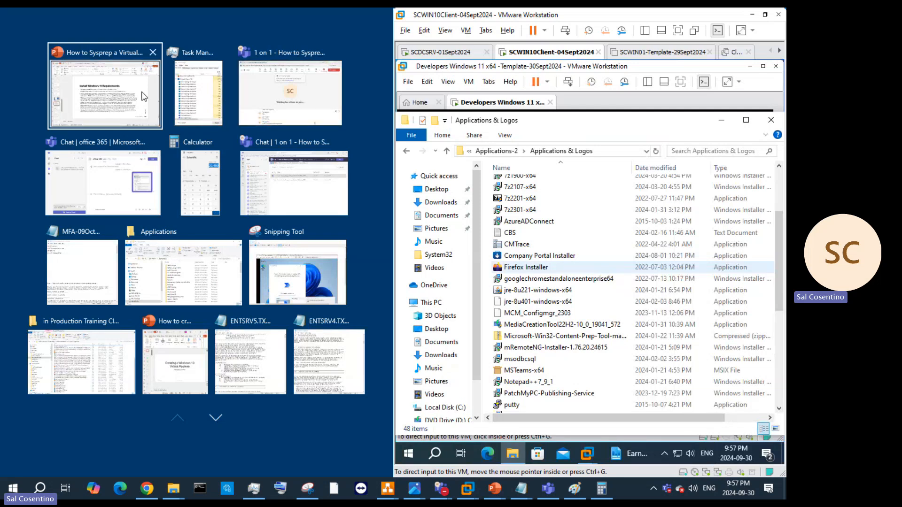
Step: Dismiss Snap Assist, minimize the host Applications window, and maximize VMware Workstation with the guest Explorer restored
{"action": "left_click", "coordinate": [231, 442]}
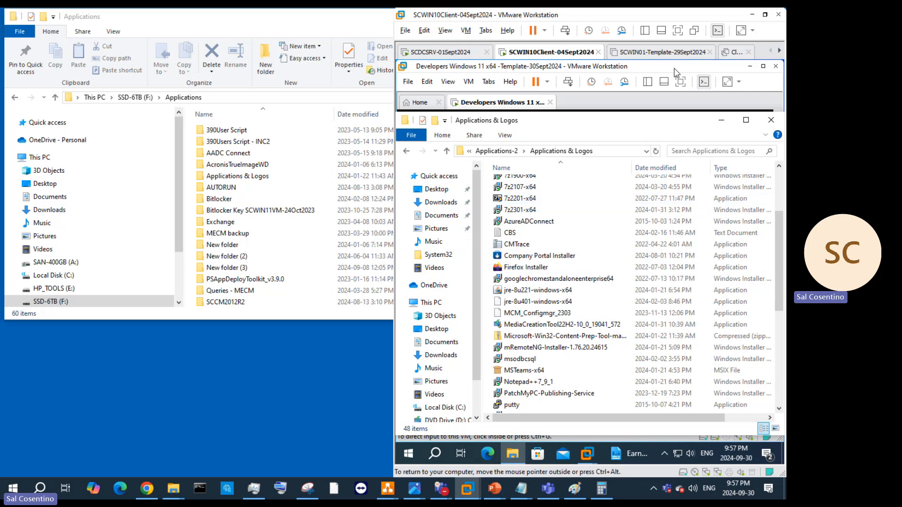
{"action": "left_click", "coordinate": [763, 15]}
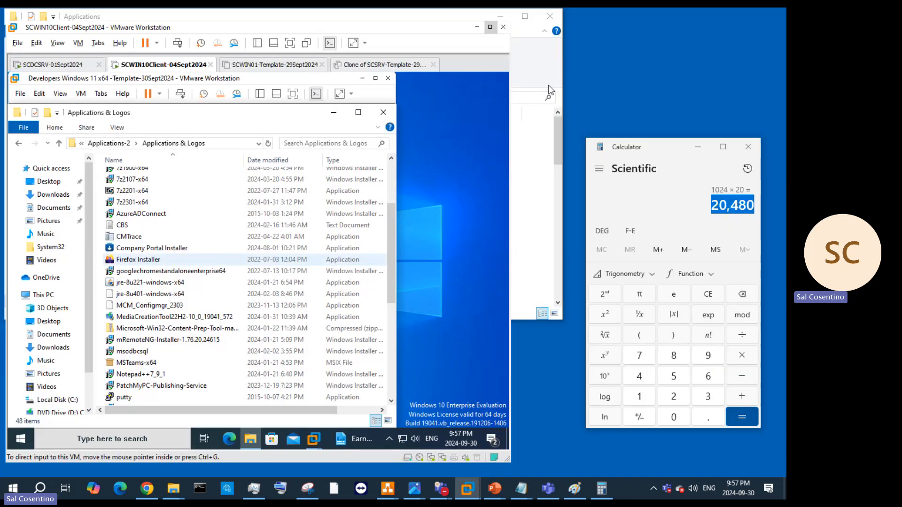
{"action": "left_click", "coordinate": [524, 17]}
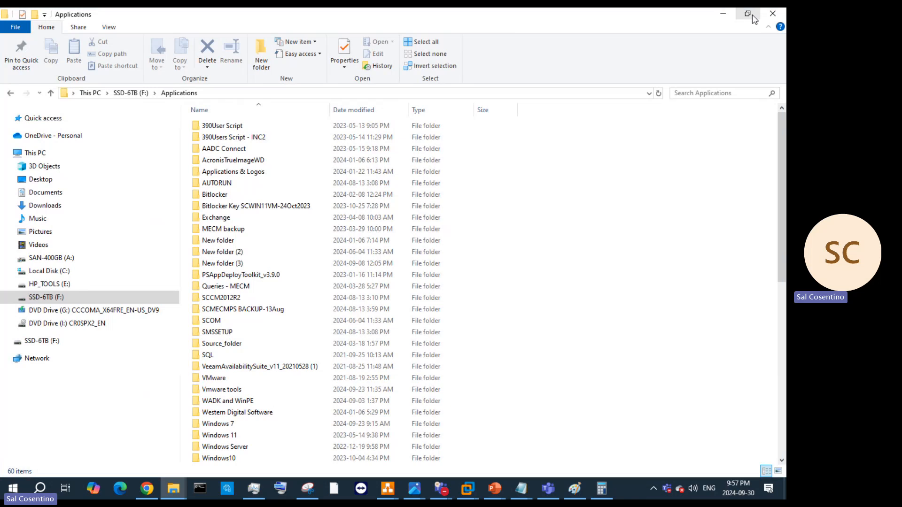
{"action": "left_click", "coordinate": [722, 14]}
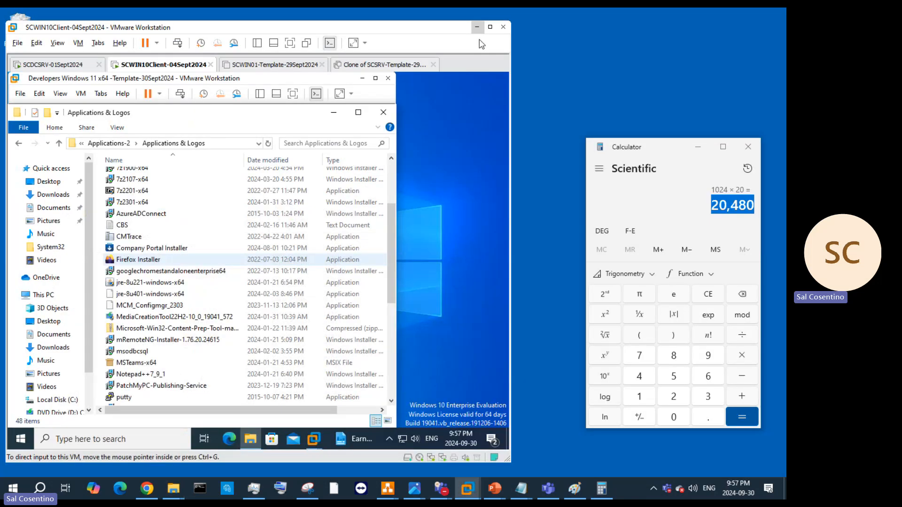
{"action": "left_click", "coordinate": [490, 26]}
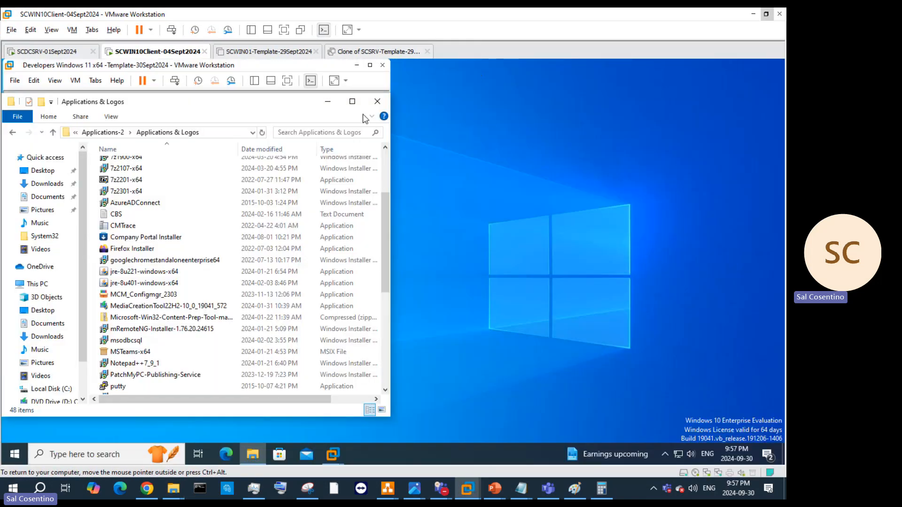
{"action": "left_click", "coordinate": [258, 449]}
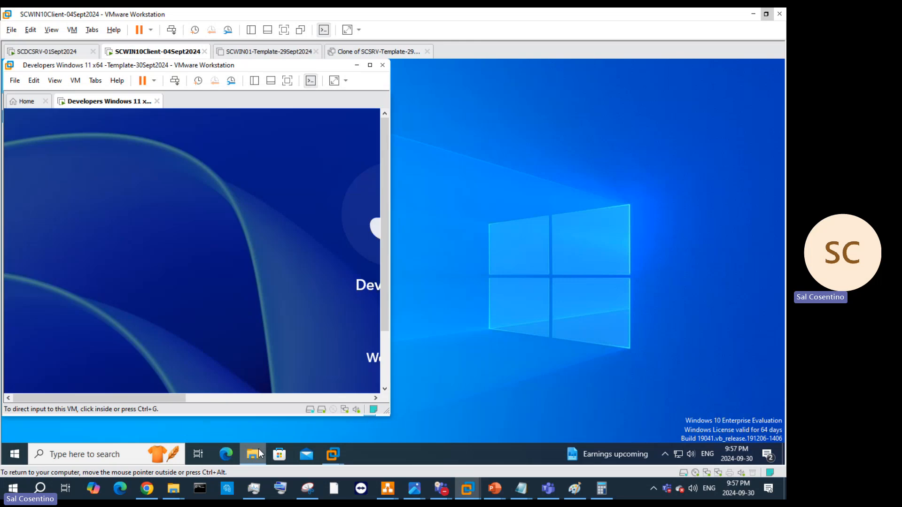
{"action": "left_click", "coordinate": [260, 458]}
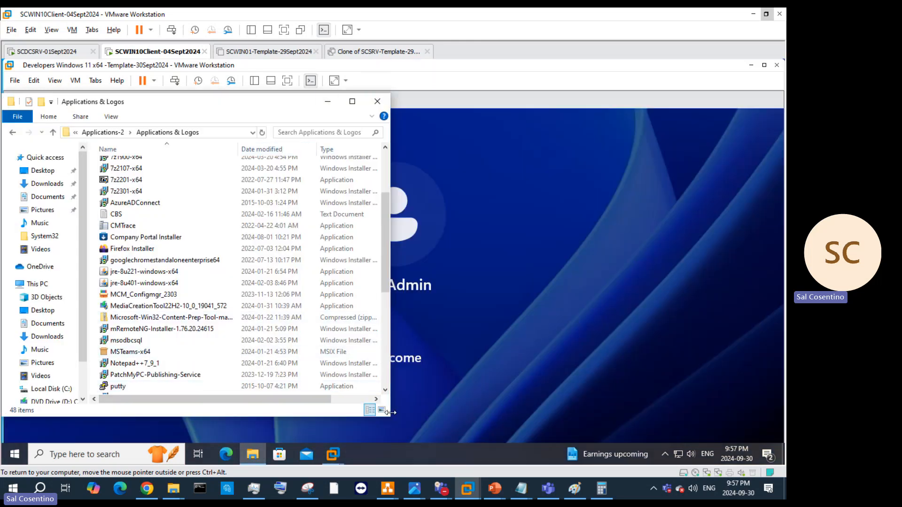
Step: Resize the guest's Applications & Logos window to show the Size column and move it right
{"action": "left_click_drag", "start_coordinate": [390, 409], "coordinate": [702, 414]}
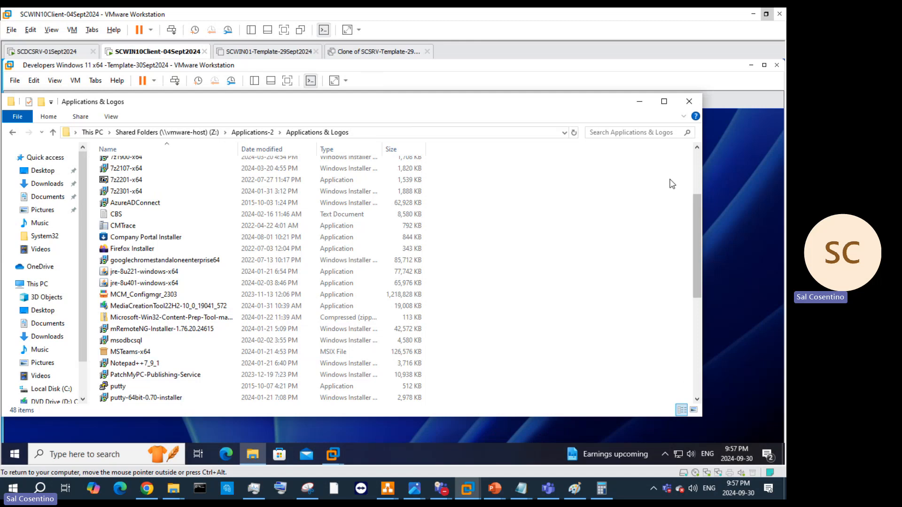
{"action": "left_click_drag", "start_coordinate": [588, 100], "coordinate": [632, 121]}
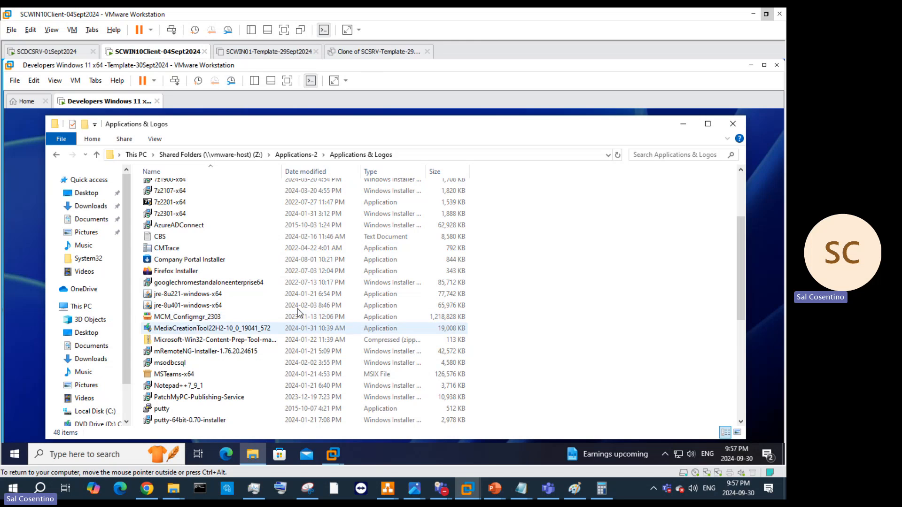
{"action": "left_click", "coordinate": [708, 126]}
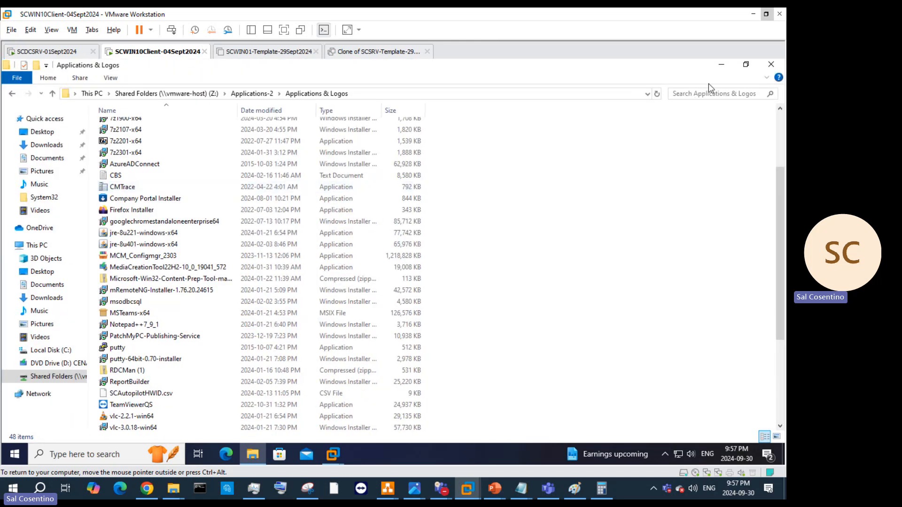
{"action": "left_click", "coordinate": [746, 65]}
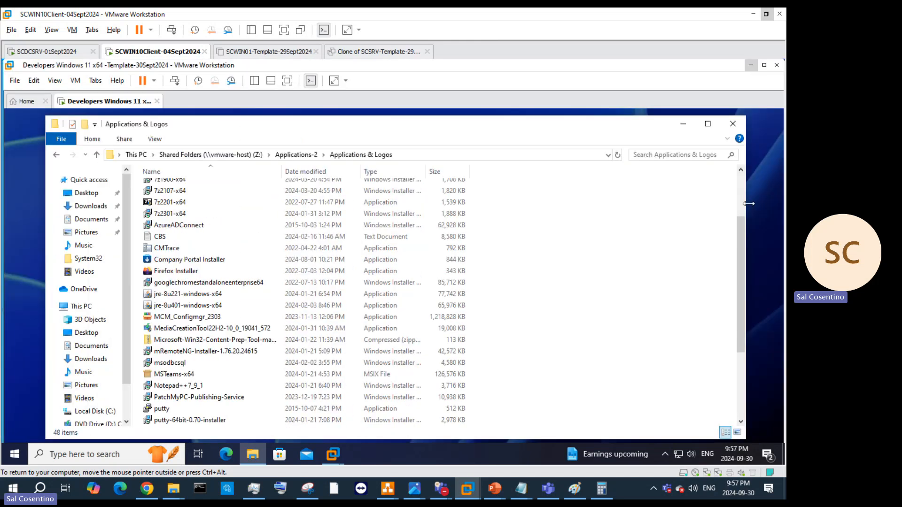
{"action": "left_click_drag", "start_coordinate": [474, 203], "coordinate": [344, 221]}
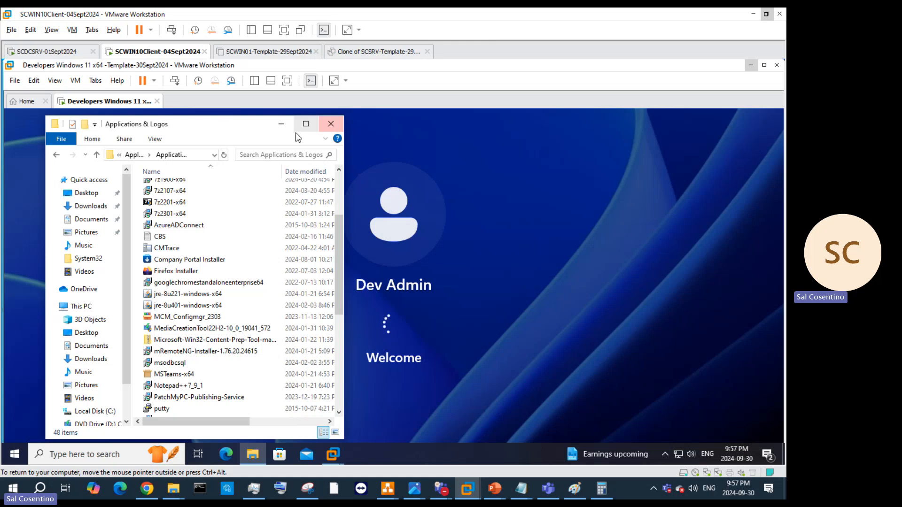
{"action": "left_click_drag", "start_coordinate": [184, 125], "coordinate": [614, 127]}
Step: Toggle the nested Windows 11 VM window's size, minimize it, and reopen it from the taskbar
{"action": "left_click", "coordinate": [764, 66]}
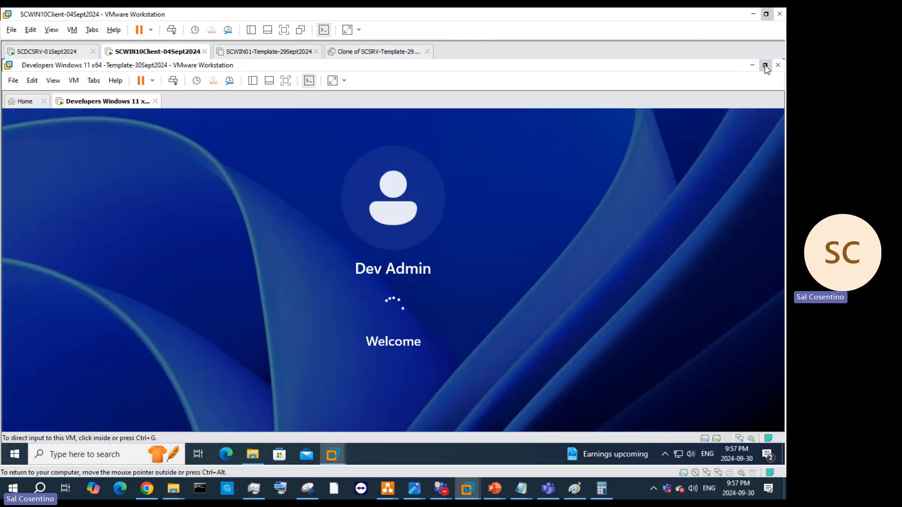
{"action": "left_click", "coordinate": [764, 66]}
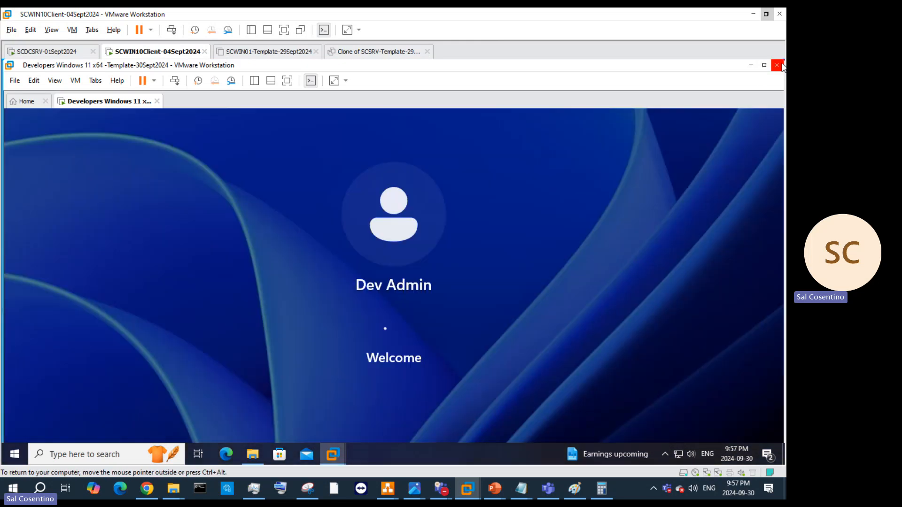
{"action": "left_click", "coordinate": [766, 66]}
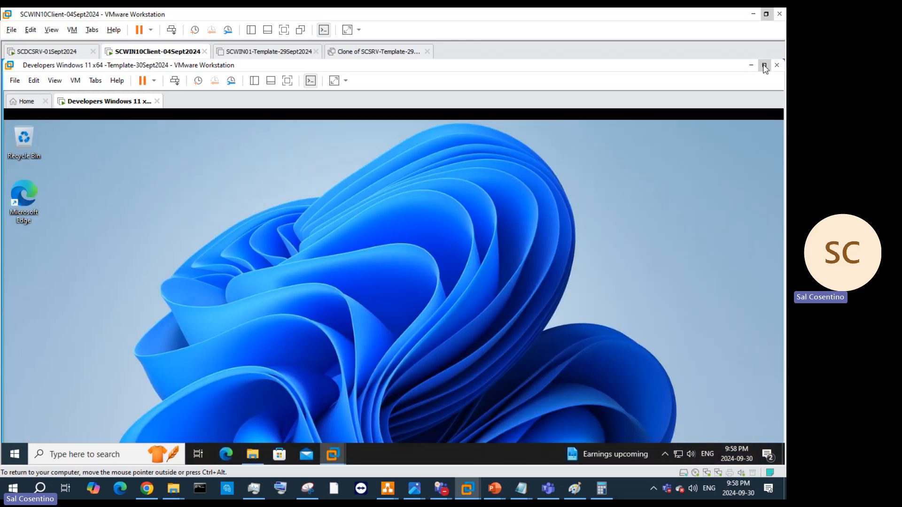
{"action": "left_click", "coordinate": [764, 66]}
{"action": "left_click", "coordinate": [752, 65]}
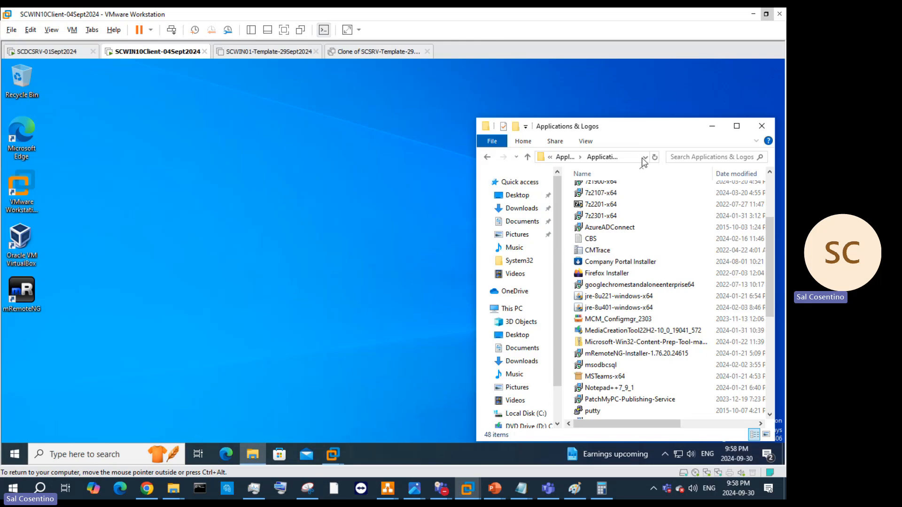
{"action": "mouse_move", "coordinate": [341, 452]}
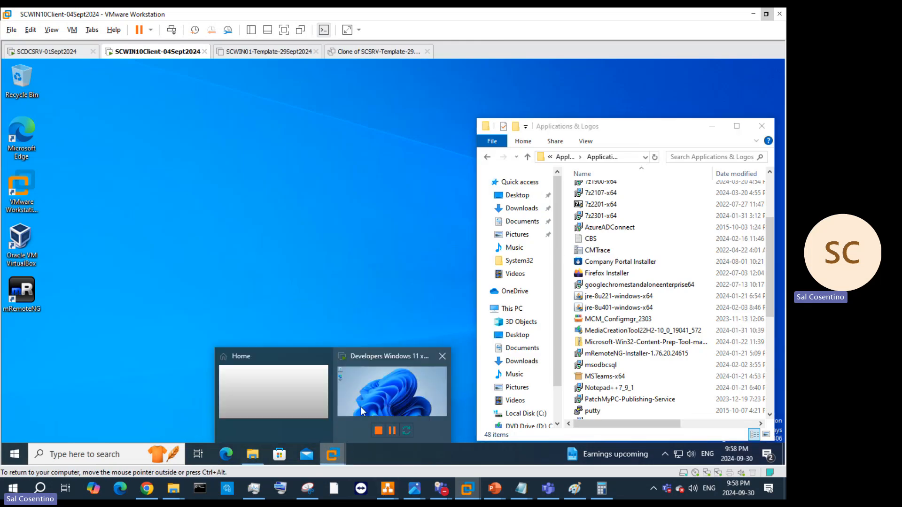
{"action": "left_click", "coordinate": [360, 407]}
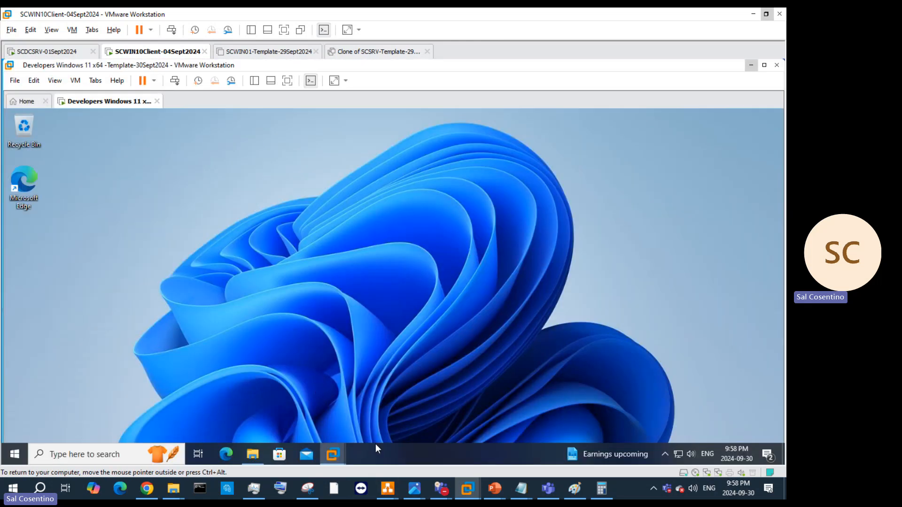
Step: Copy the 7z2301-x64 installer from the Applications & Logos folder
{"action": "left_click", "coordinate": [253, 453]}
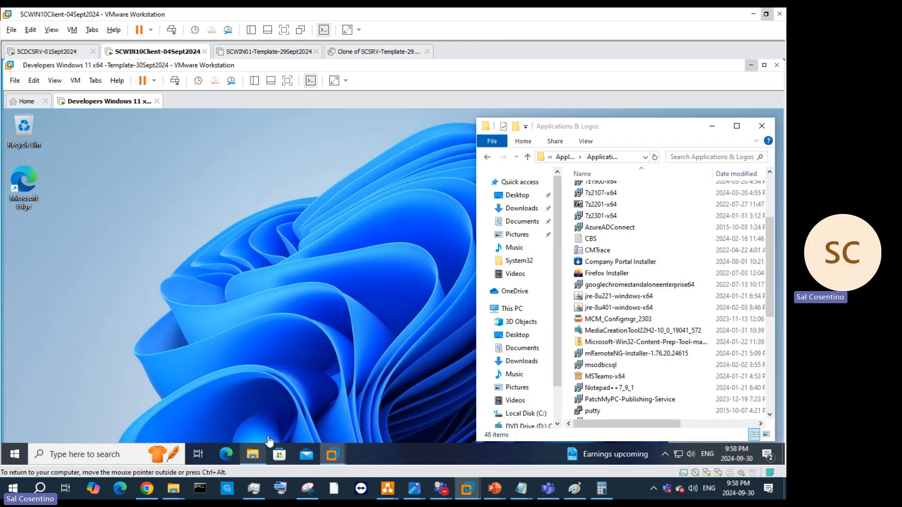
{"action": "left_click_drag", "start_coordinate": [564, 210], "coordinate": [616, 216]}
{"action": "left_click", "coordinate": [617, 217]}
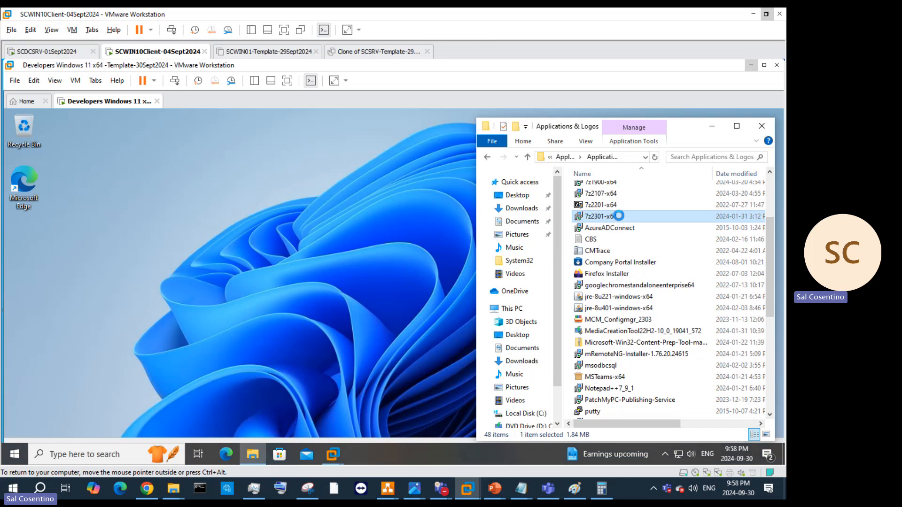
{"action": "right_click", "coordinate": [620, 216]}
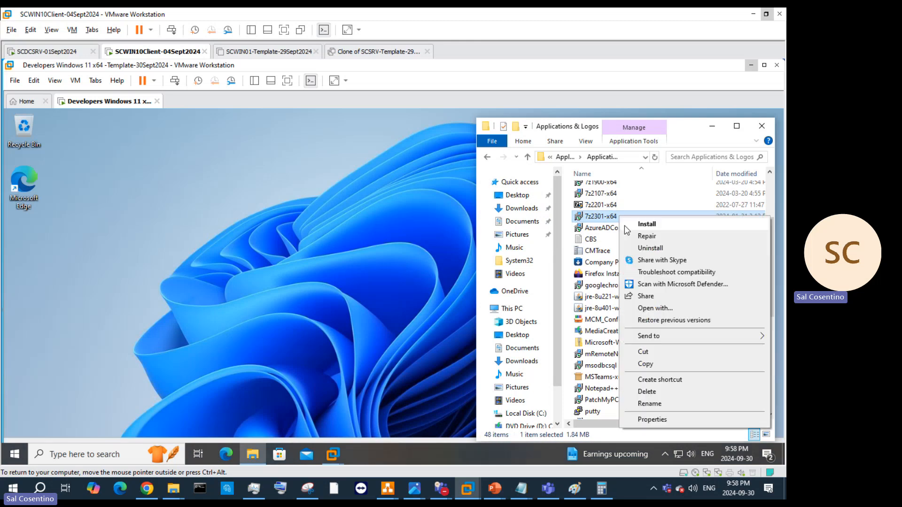
{"action": "left_click", "coordinate": [666, 362]}
Step: Create a New Bitmap image file on the guest desktop with its default name
{"action": "key", "text": "super+d"}
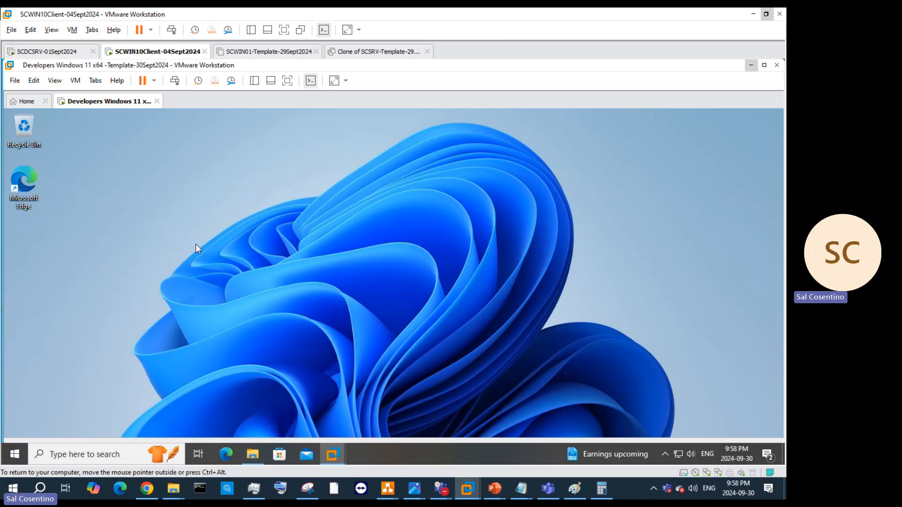
{"action": "mouse_move", "coordinate": [262, 456]}
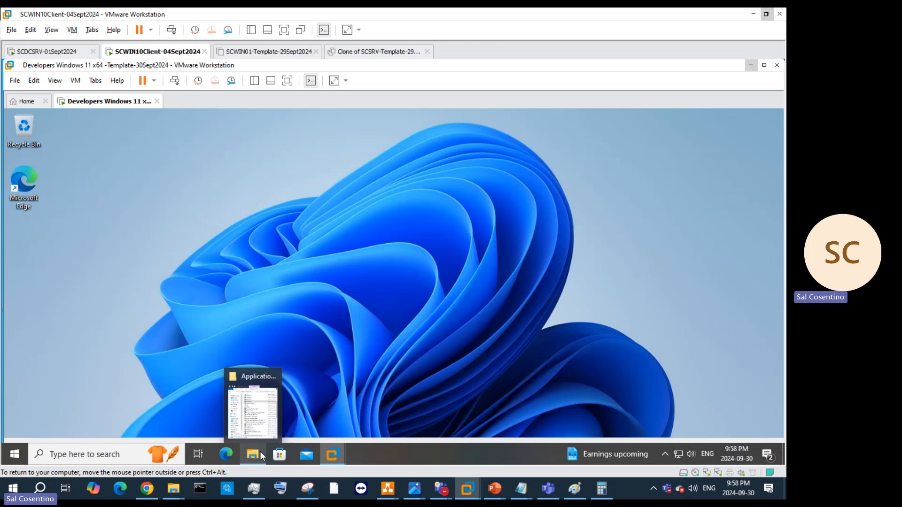
{"action": "right_click", "coordinate": [105, 178]}
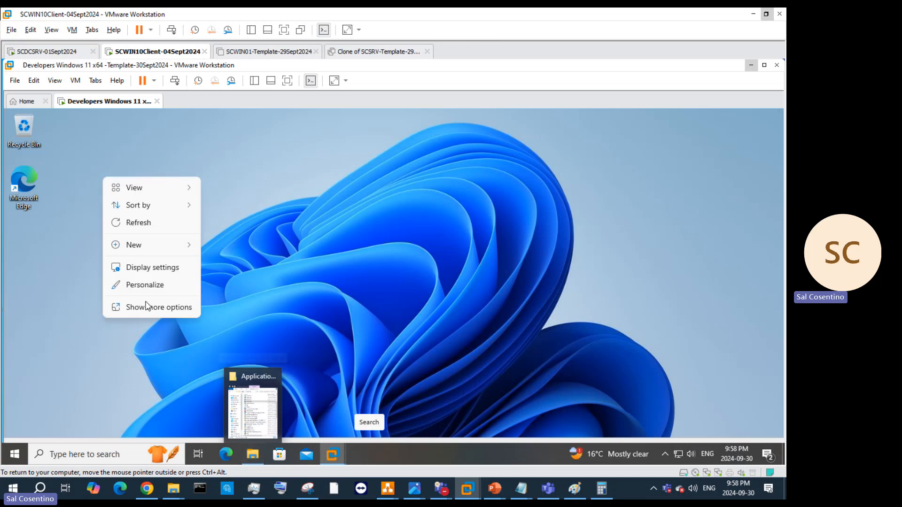
{"action": "mouse_move", "coordinate": [150, 247]}
{"action": "left_click", "coordinate": [255, 278]}
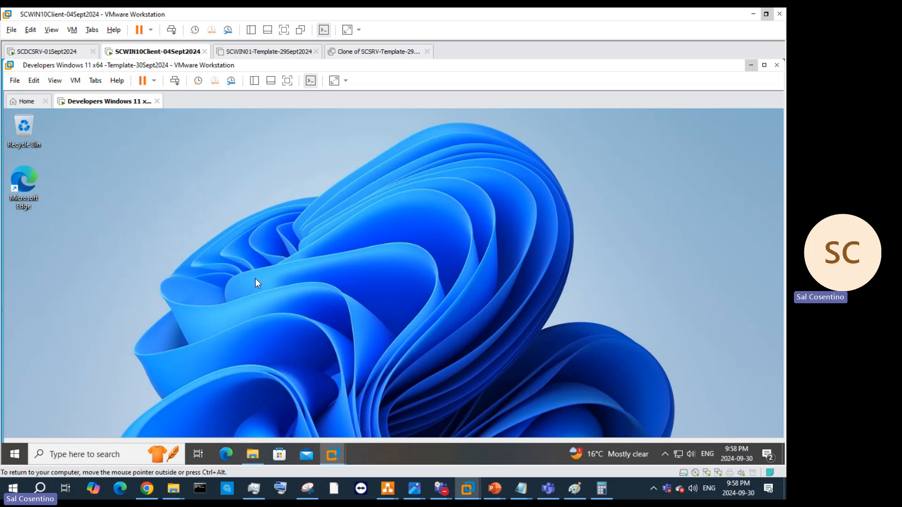
{"action": "left_click", "coordinate": [302, 196]}
{"action": "right_click", "coordinate": [302, 198]}
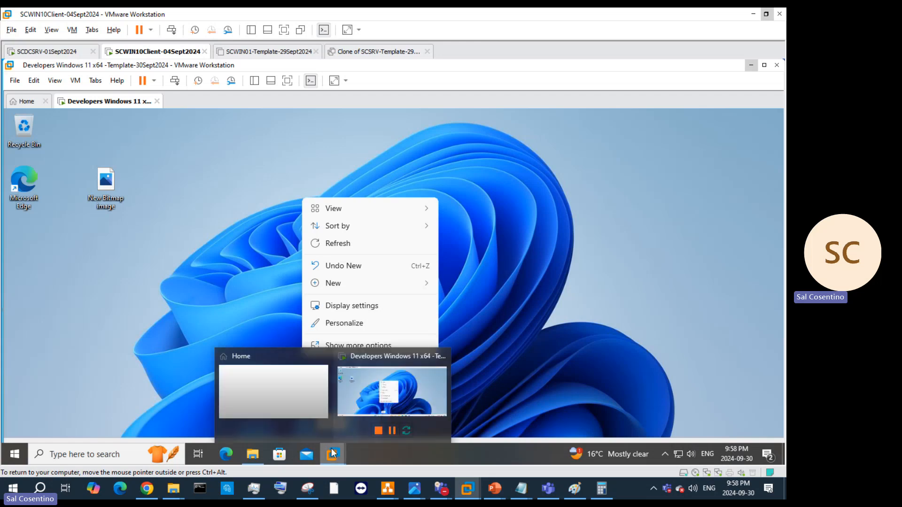
Step: Copy the 7z2301-x64 installer again from the Applications & Logos folder
{"action": "left_click", "coordinate": [253, 454]}
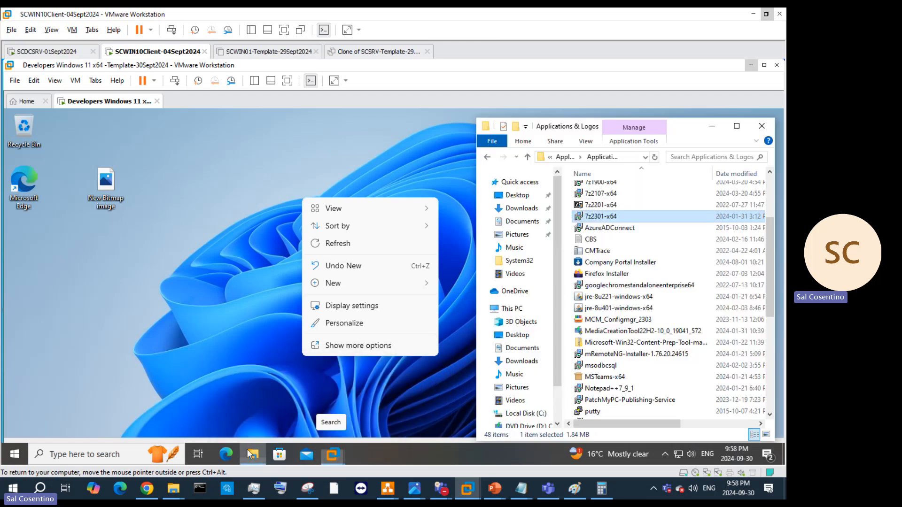
{"action": "right_click", "coordinate": [615, 217]}
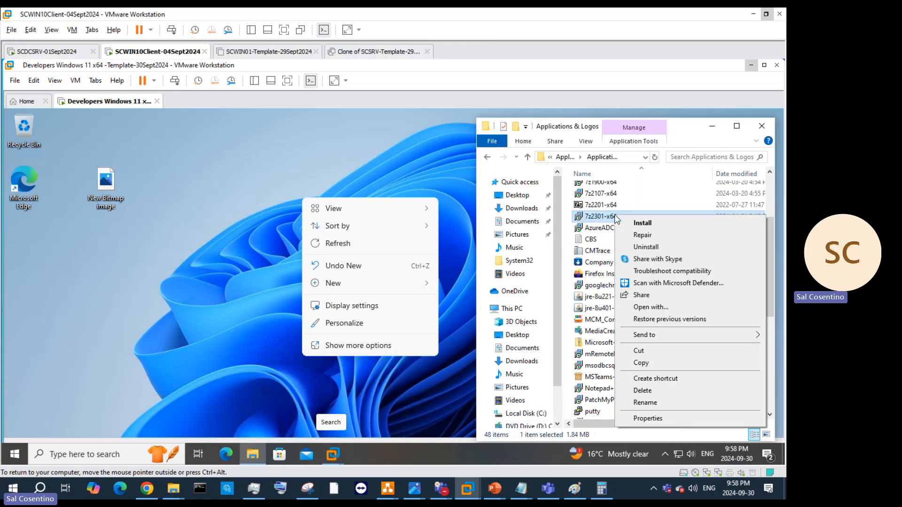
{"action": "left_click", "coordinate": [650, 366]}
{"action": "left_click", "coordinate": [231, 231]}
Step: Open the guest desktop's context menu and expand it with Show more options
{"action": "left_click", "coordinate": [215, 217]}
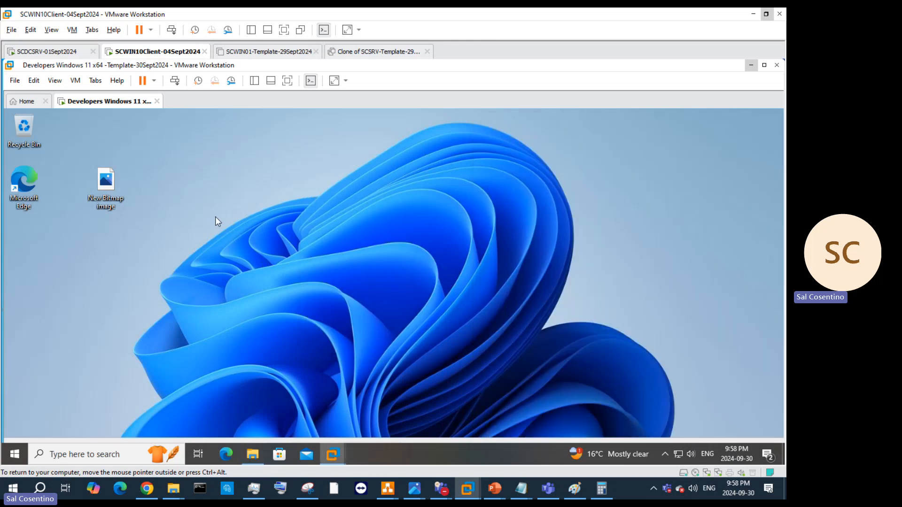
{"action": "right_click", "coordinate": [215, 217]}
{"action": "right_click", "coordinate": [190, 182]}
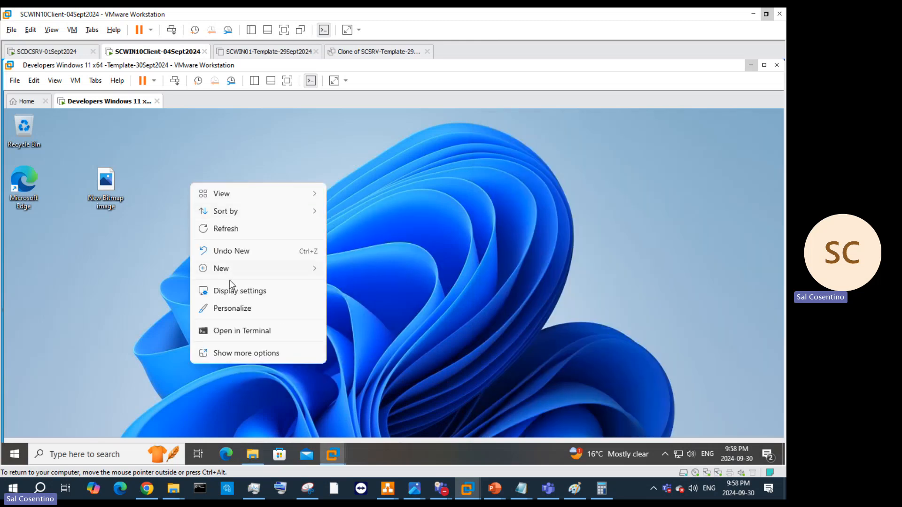
{"action": "left_click", "coordinate": [244, 359]}
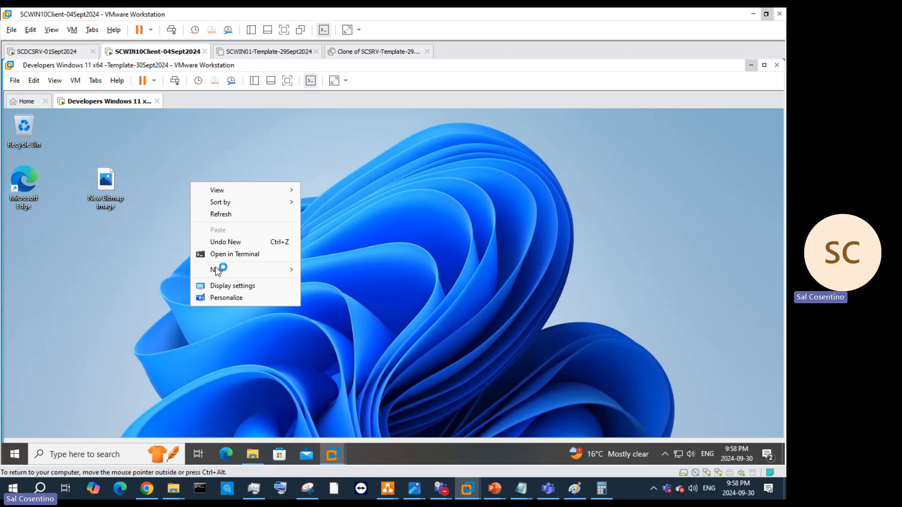
{"action": "left_click", "coordinate": [355, 234]}
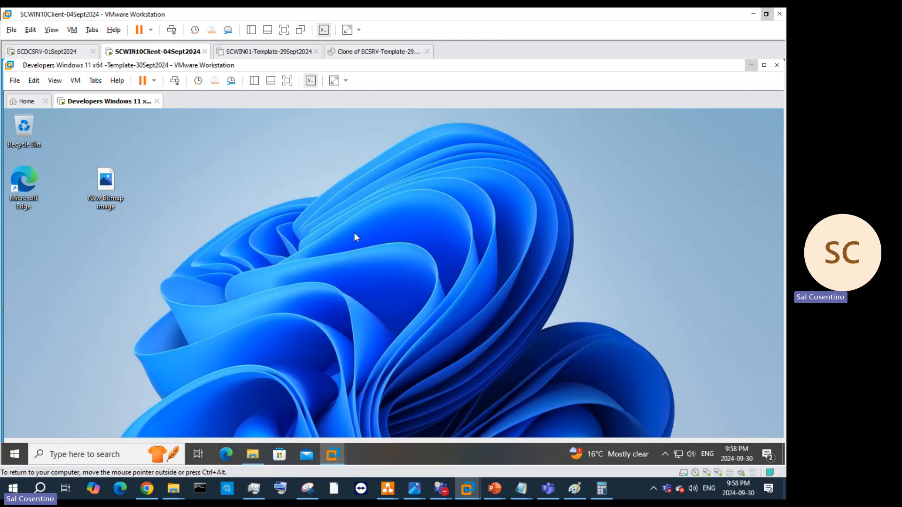
{"action": "right_click", "coordinate": [354, 209]}
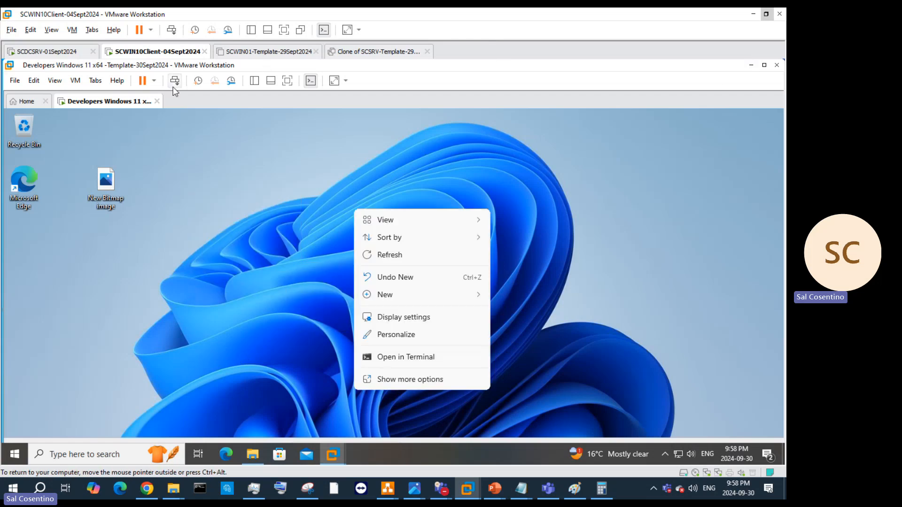
Step: Check the VM tab's power options and tray icons, then restore the Applications & Logos window
{"action": "right_click", "coordinate": [148, 100]}
{"action": "mouse_move", "coordinate": [160, 124]}
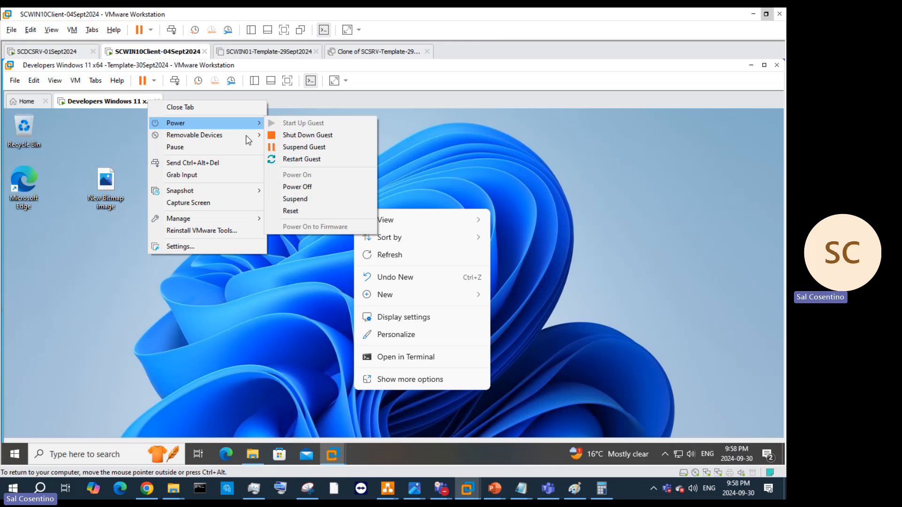
{"action": "left_click", "coordinate": [666, 454]}
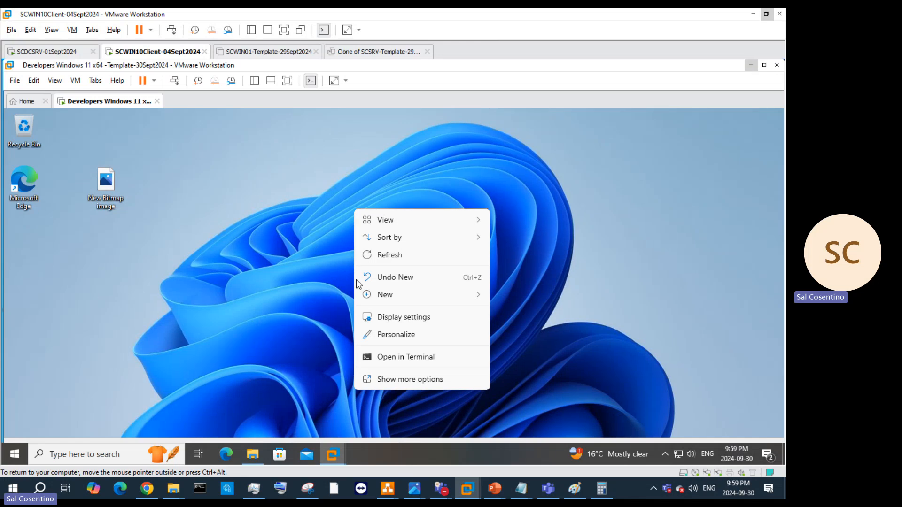
{"action": "left_click", "coordinate": [246, 455]}
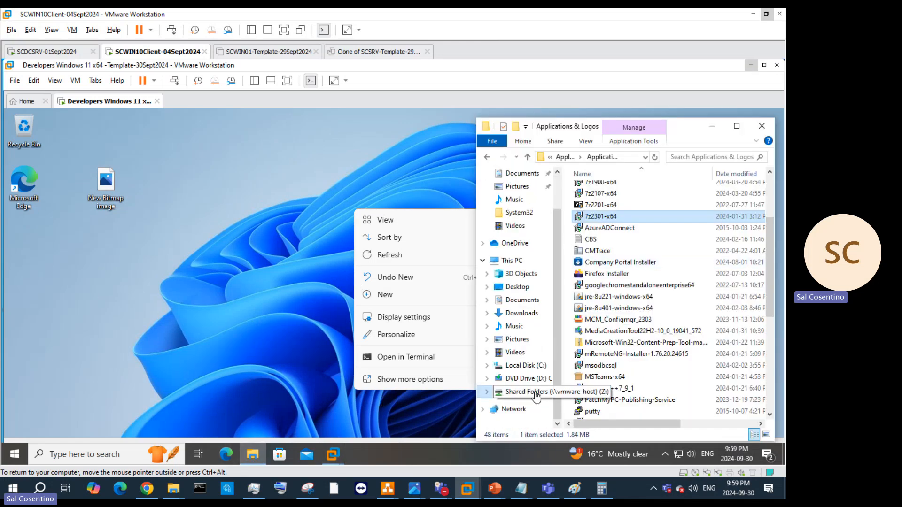
Step: Browse to Shared Folders (Z:) and open the Applications-2 folder
{"action": "left_click", "coordinate": [537, 392]}
{"action": "double_click", "coordinate": [617, 202]}
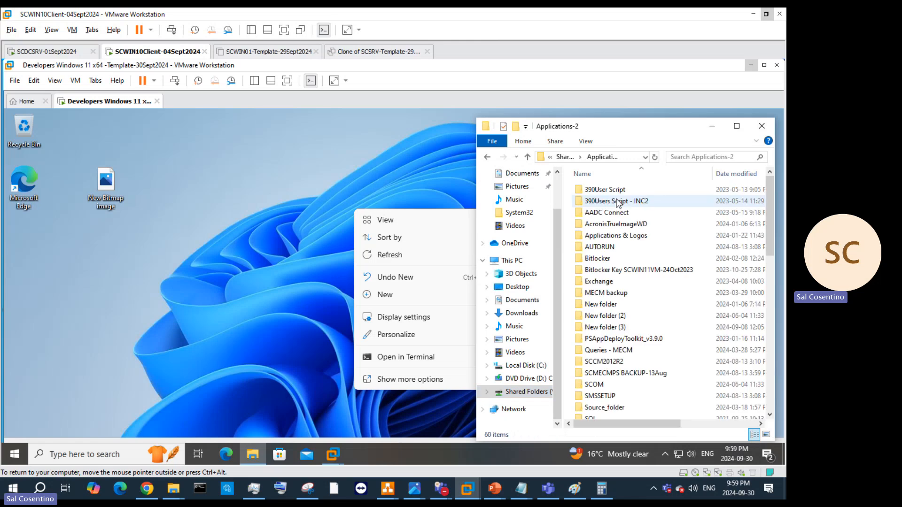
{"action": "scroll", "coordinate": [628, 282], "scroll_direction": "down", "scroll_amount": 5}
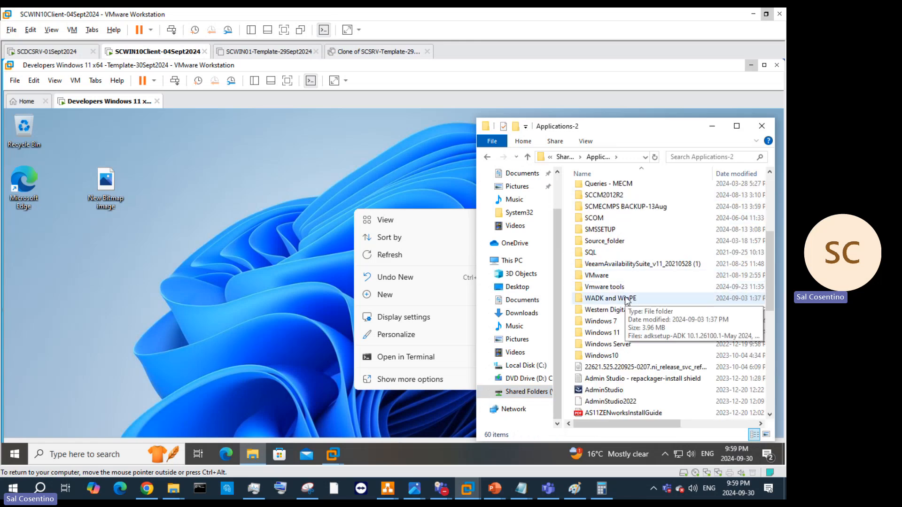
{"action": "scroll", "coordinate": [625, 298], "scroll_direction": "down", "scroll_amount": 7}
{"action": "scroll", "coordinate": [512, 250], "scroll_direction": "up", "scroll_amount": 2}
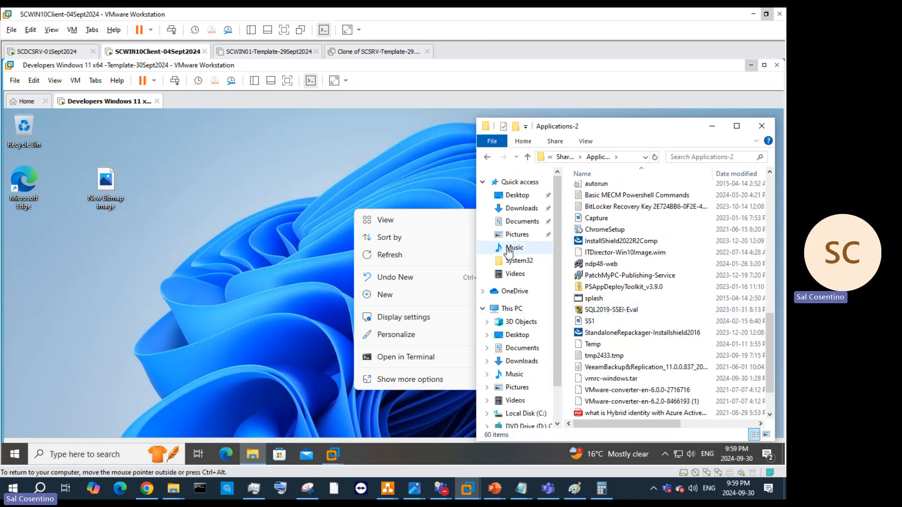
{"action": "scroll", "coordinate": [511, 251], "scroll_direction": "down", "scroll_amount": 2}
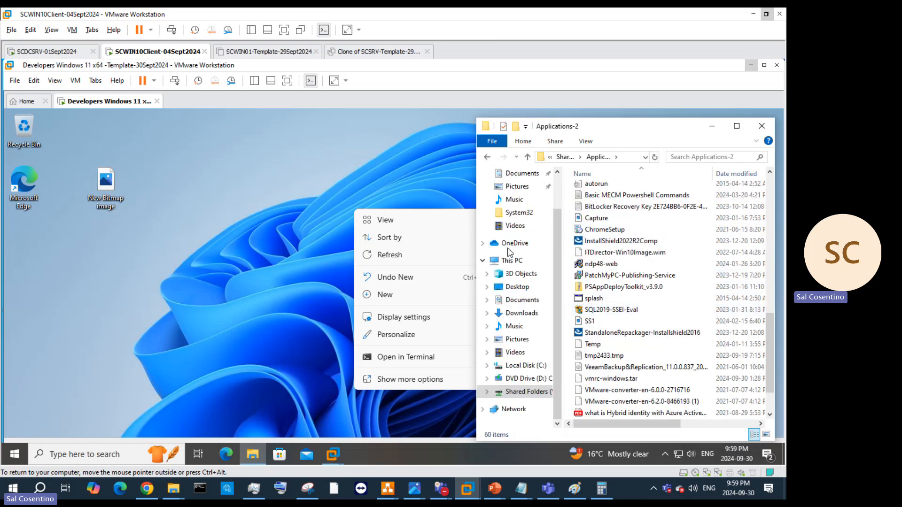
{"action": "scroll", "coordinate": [648, 282], "scroll_direction": "down", "scroll_amount": 1}
Step: Create a folder named Temp at the root of Local Disk (C:), then return to Shared Folders
{"action": "left_click", "coordinate": [526, 365]}
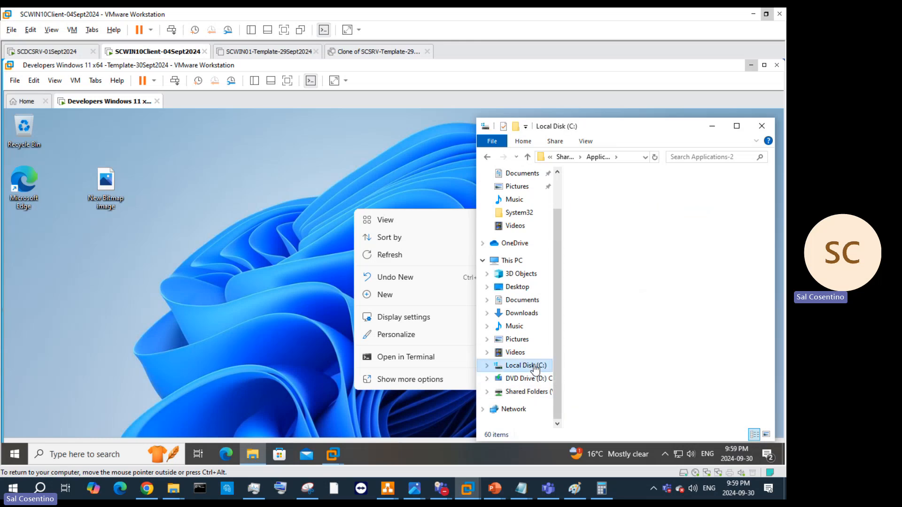
{"action": "right_click", "coordinate": [606, 283]}
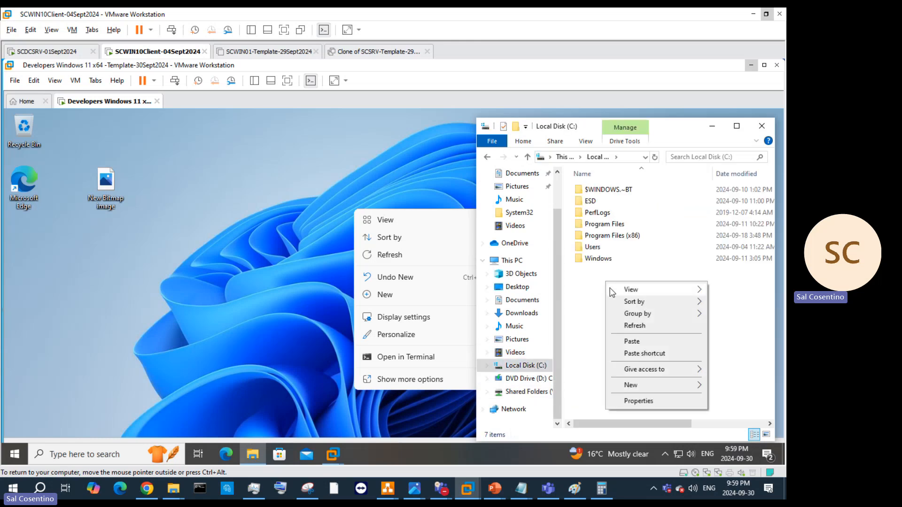
{"action": "mouse_move", "coordinate": [611, 289]}
{"action": "double_click", "coordinate": [593, 250]}
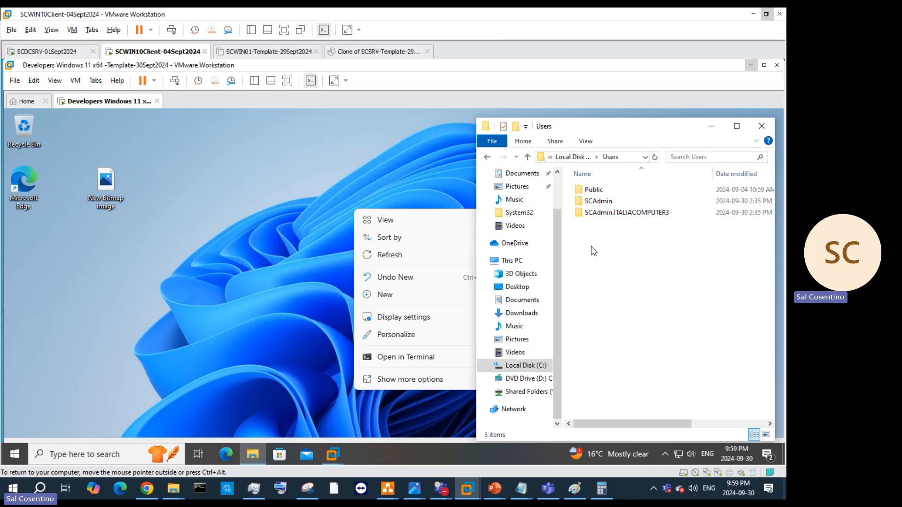
{"action": "left_click", "coordinate": [574, 157]}
{"action": "right_click", "coordinate": [605, 277]}
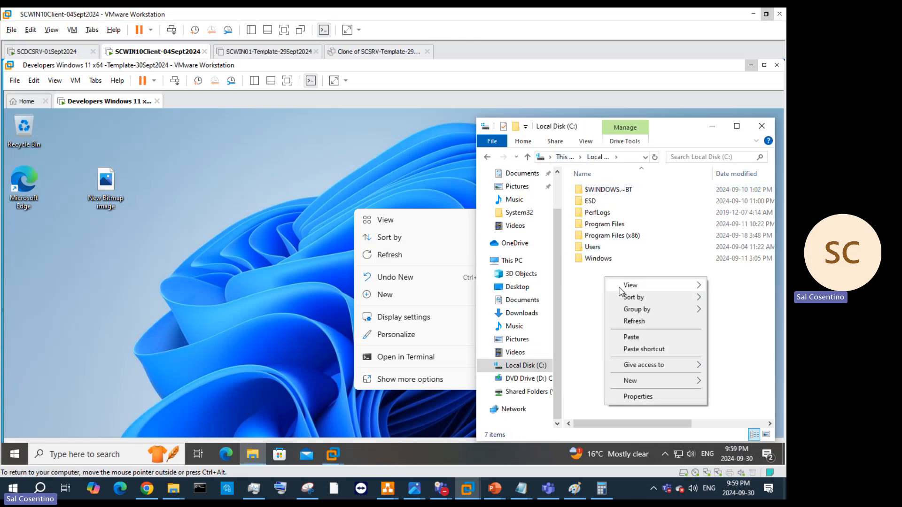
{"action": "mouse_move", "coordinate": [676, 381]}
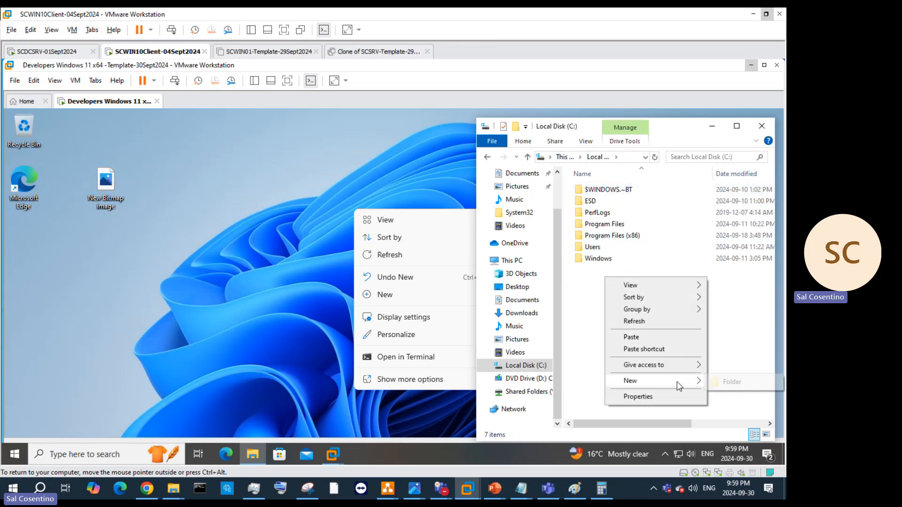
{"action": "left_click", "coordinate": [731, 383]}
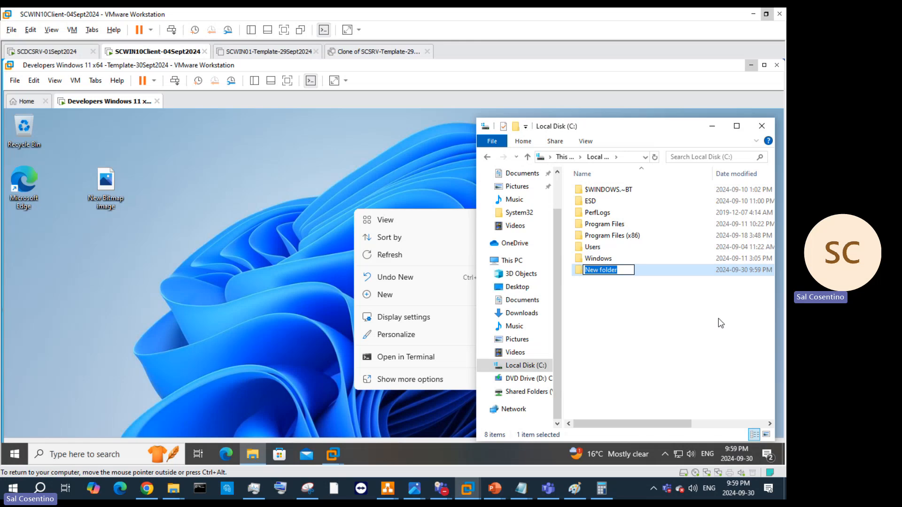
{"action": "type", "text": "Te"}
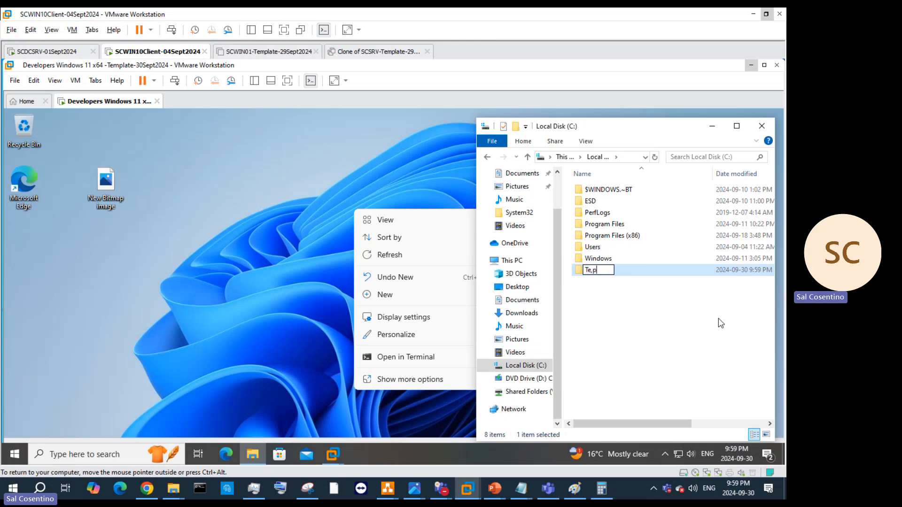
{"action": "type", "text": "mp"}
{"action": "key", "text": "Return"}
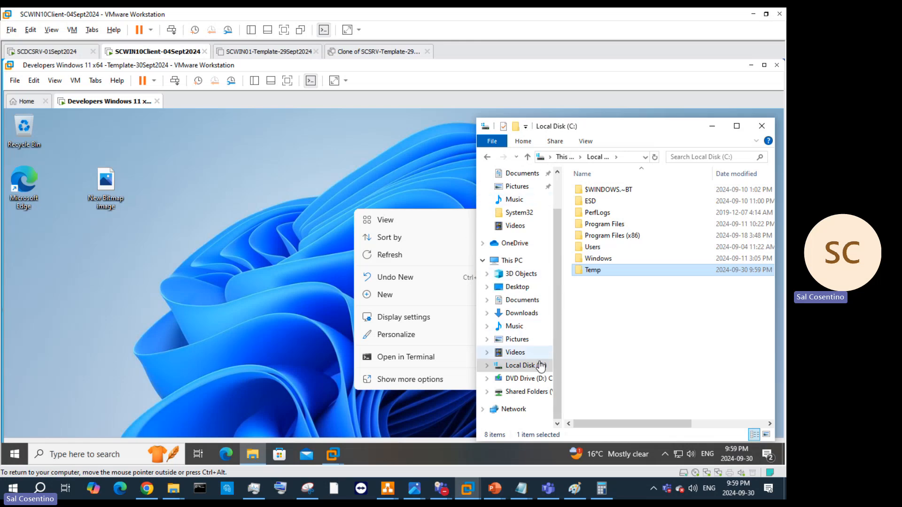
{"action": "left_click", "coordinate": [516, 392]}
Step: Bring the How to Sysprep deck forward, go to slide 27, and select the Visual Studio link line
{"action": "mouse_move", "coordinate": [494, 489]}
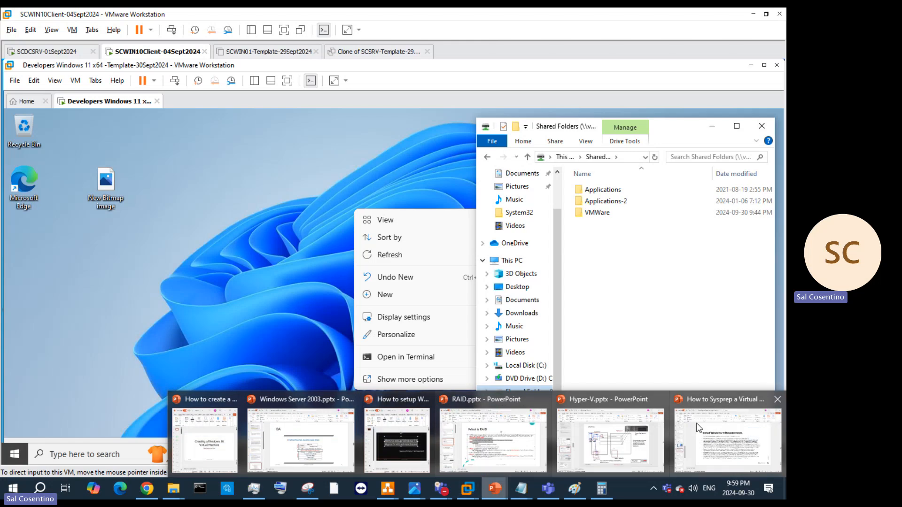
{"action": "left_click", "coordinate": [698, 428]}
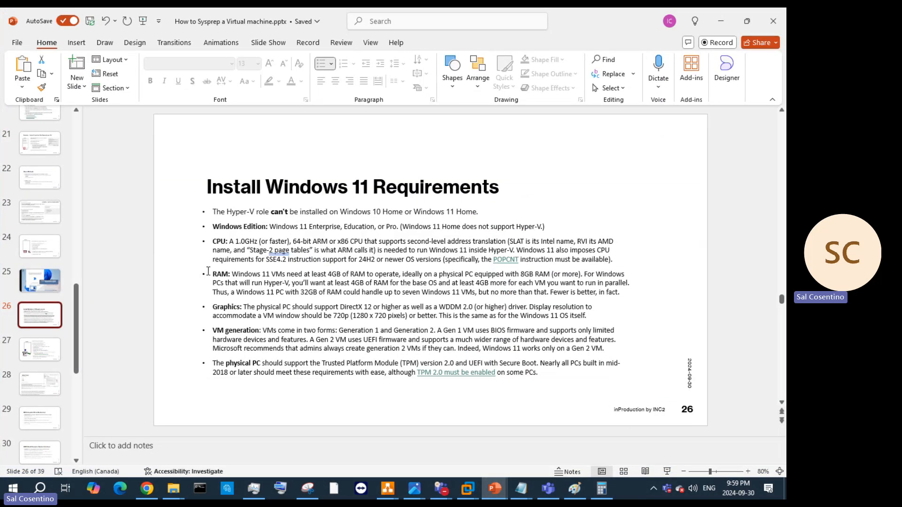
{"action": "left_click", "coordinate": [54, 346]}
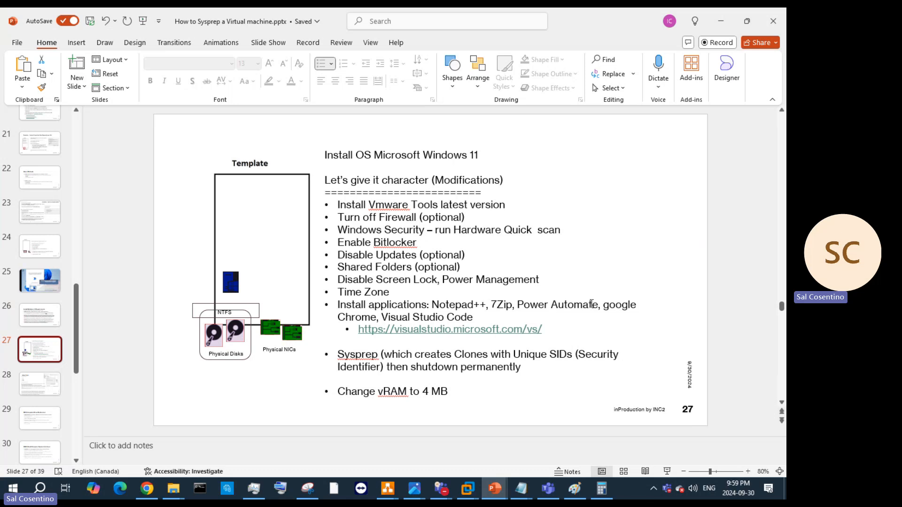
{"action": "left_click_drag", "start_coordinate": [561, 332], "coordinate": [343, 331]}
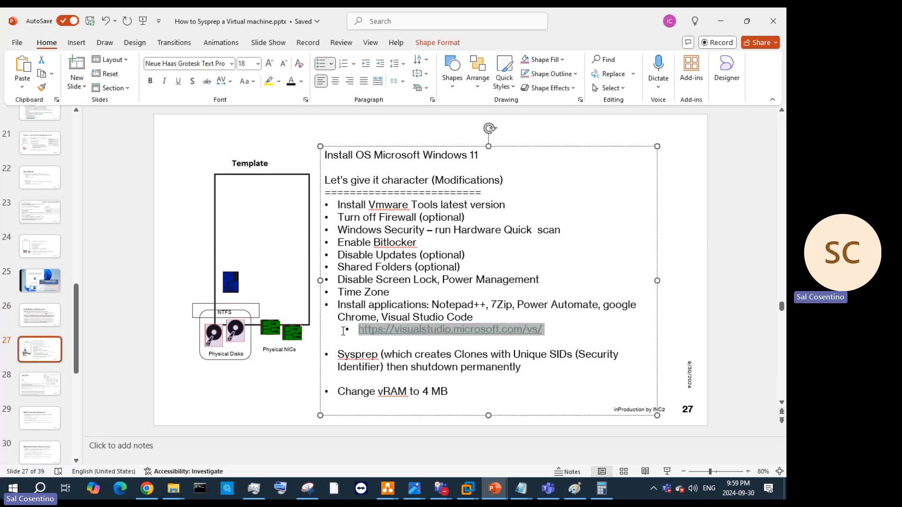
Step: Minimize PowerPoint and open Applications-2 > Applications & Logos in the VM's Explorer
{"action": "left_click", "coordinate": [722, 22]}
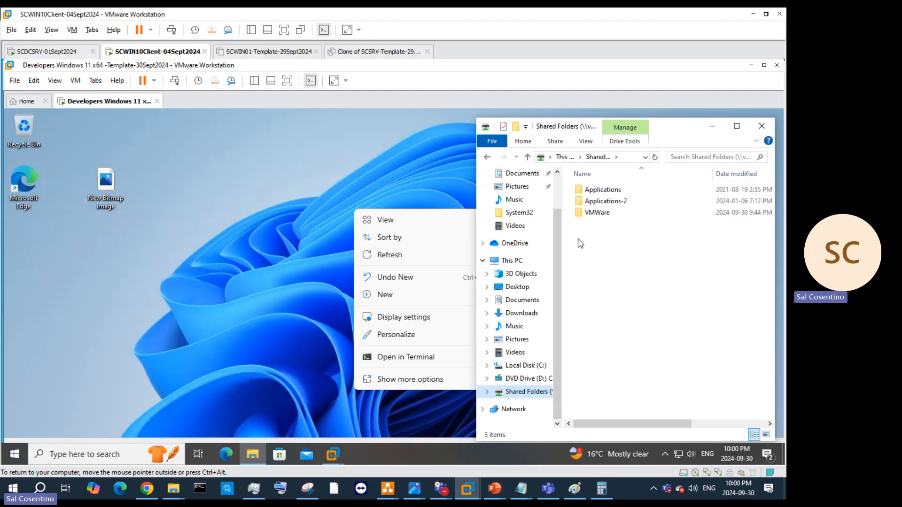
{"action": "double_click", "coordinate": [602, 201]}
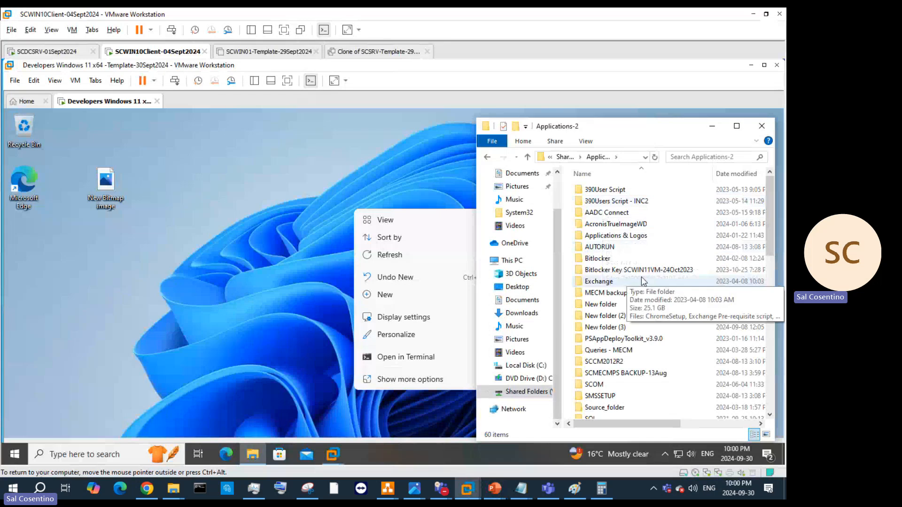
{"action": "scroll", "coordinate": [642, 277], "scroll_direction": "down", "scroll_amount": 6}
{"action": "scroll", "coordinate": [620, 235], "scroll_direction": "up", "scroll_amount": 5}
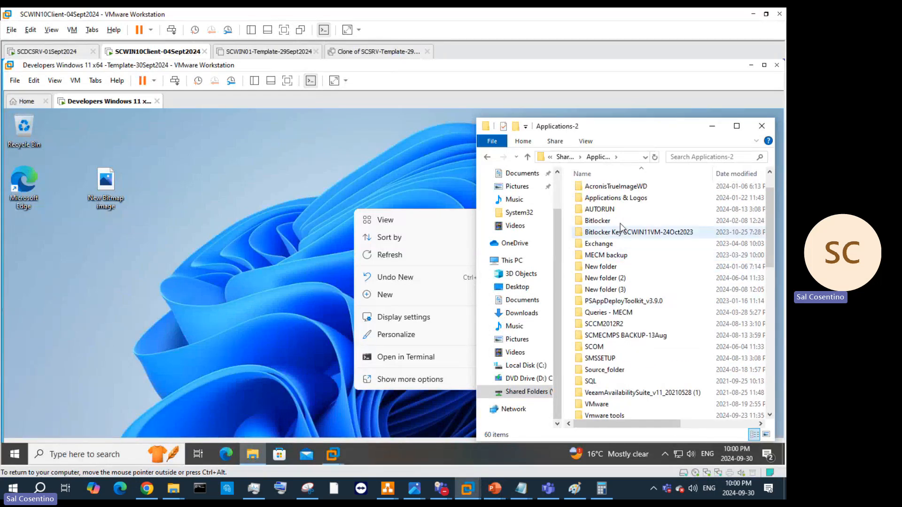
{"action": "scroll", "coordinate": [620, 227], "scroll_direction": "up", "scroll_amount": 1}
{"action": "double_click", "coordinate": [619, 236]}
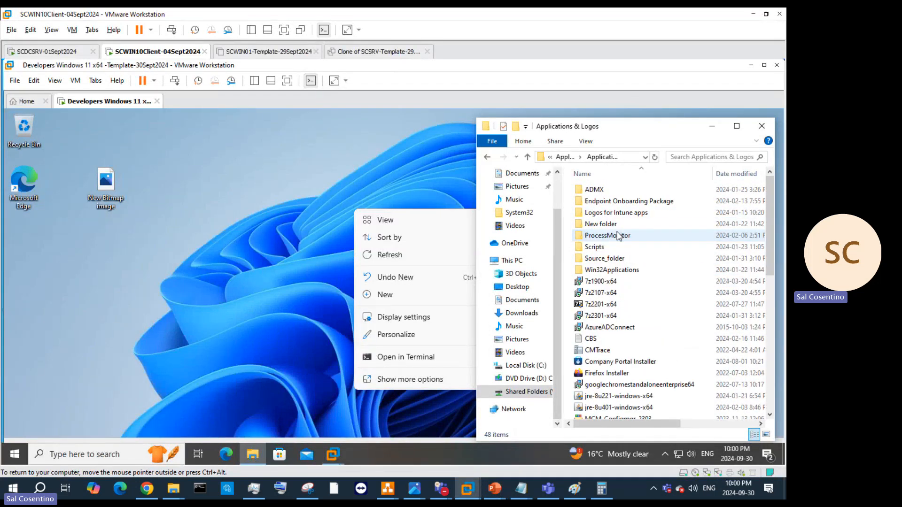
{"action": "scroll", "coordinate": [653, 254], "scroll_direction": "down", "scroll_amount": 2}
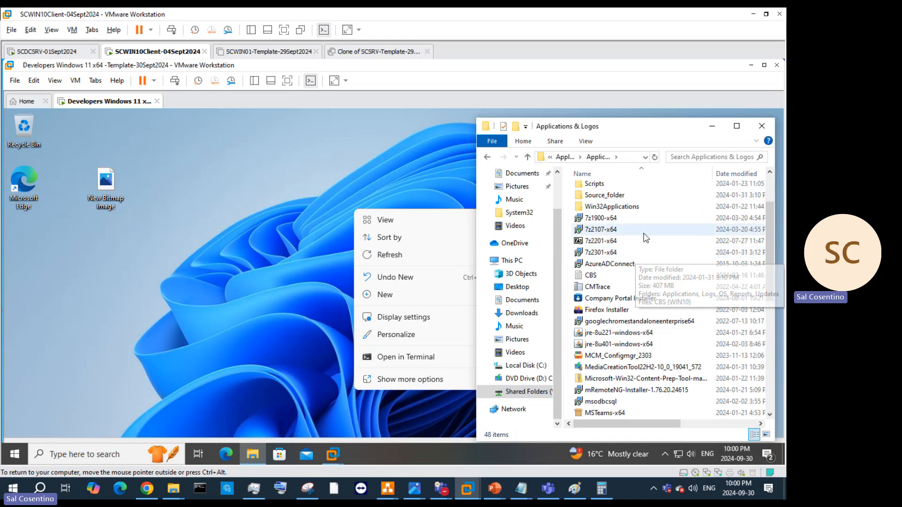
Step: Select and copy the putty-64bit-0.70, Chrome enterprise and 7z2301-x64 installers
{"action": "left_click", "coordinate": [631, 257]}
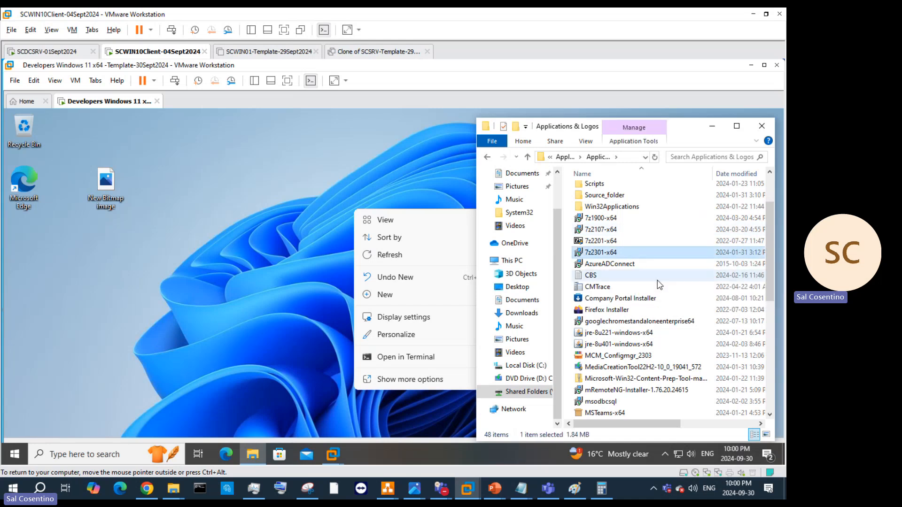
{"action": "left_click", "coordinate": [648, 321], "text": "ctrl"}
{"action": "scroll", "coordinate": [689, 297], "scroll_direction": "down", "scroll_amount": 4}
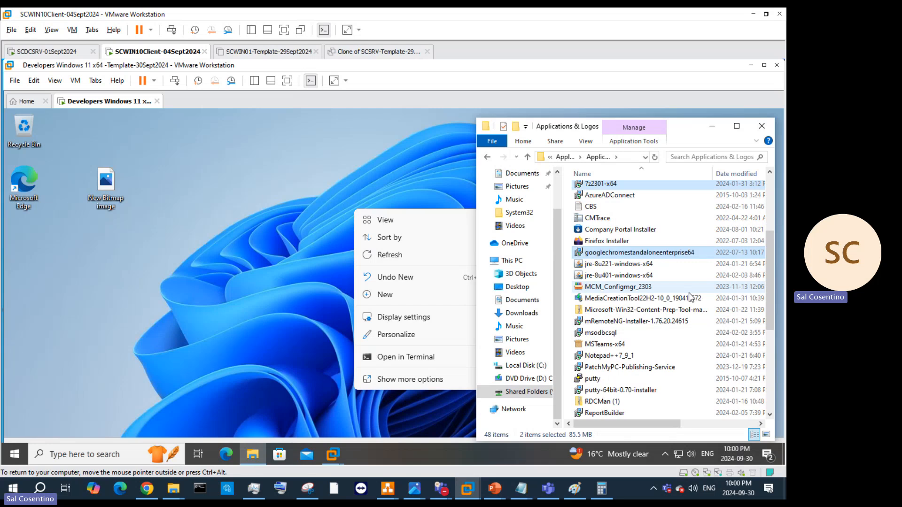
{"action": "scroll", "coordinate": [608, 343], "scroll_direction": "down", "scroll_amount": 2}
{"action": "left_click", "coordinate": [606, 310], "text": "ctrl"}
{"action": "left_click", "coordinate": [606, 298], "text": "ctrl"}
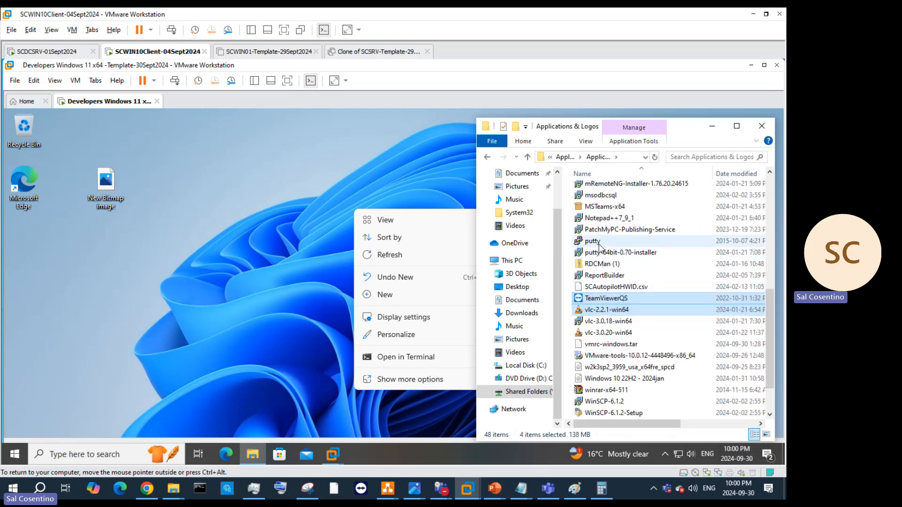
{"action": "left_click", "coordinate": [610, 253]}
{"action": "scroll", "coordinate": [673, 244], "scroll_direction": "up", "scroll_amount": 2}
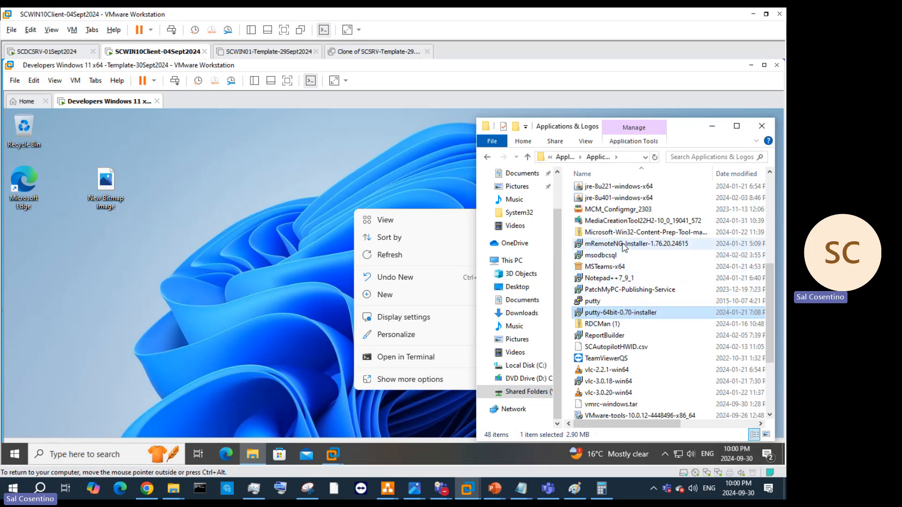
{"action": "scroll", "coordinate": [632, 248], "scroll_direction": "up", "scroll_amount": 2}
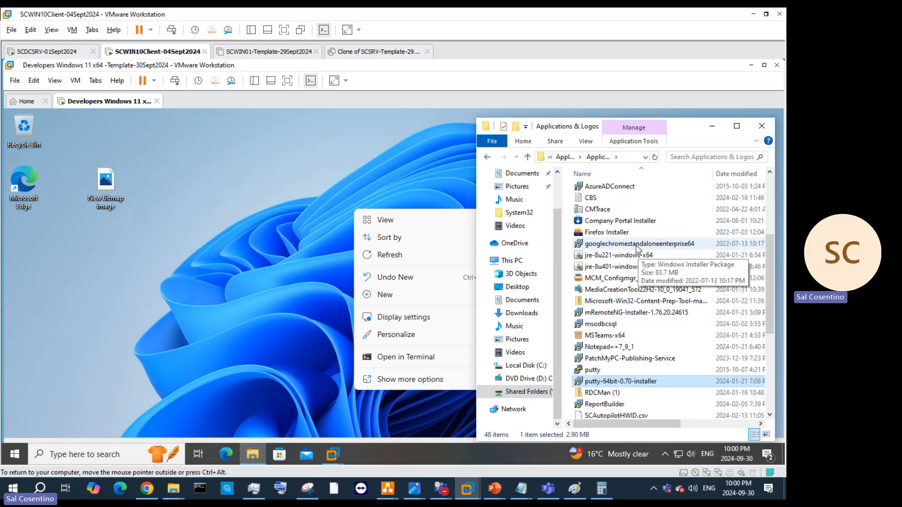
{"action": "left_click", "coordinate": [637, 244], "text": "ctrl"}
{"action": "scroll", "coordinate": [644, 221], "scroll_direction": "up", "scroll_amount": 3}
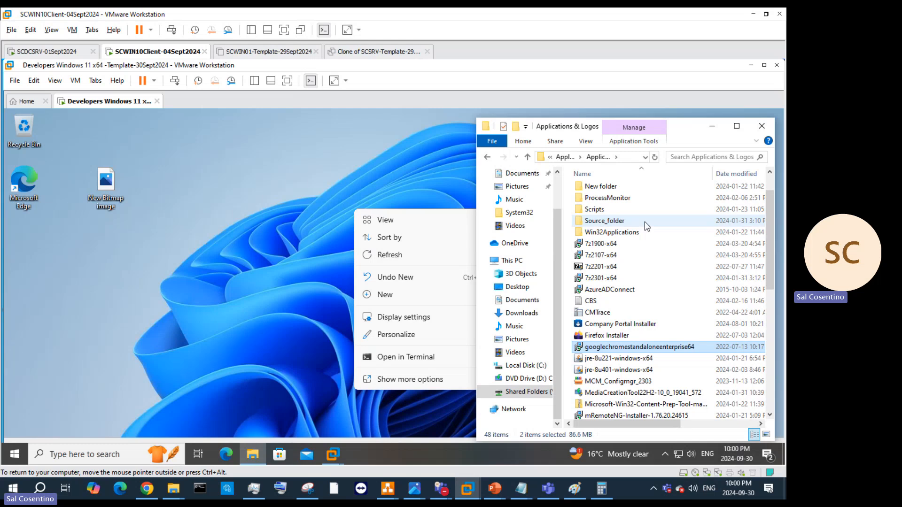
{"action": "left_click", "coordinate": [609, 279], "text": "ctrl"}
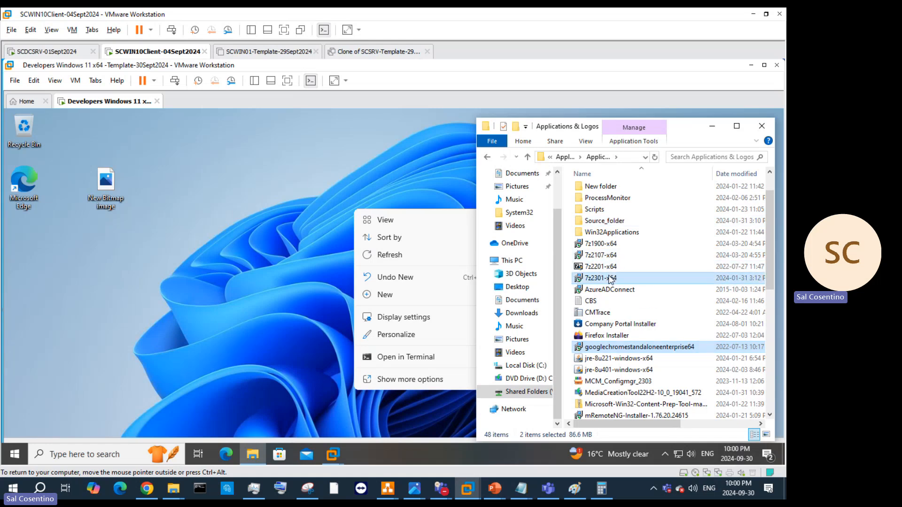
{"action": "right_click", "coordinate": [610, 279]}
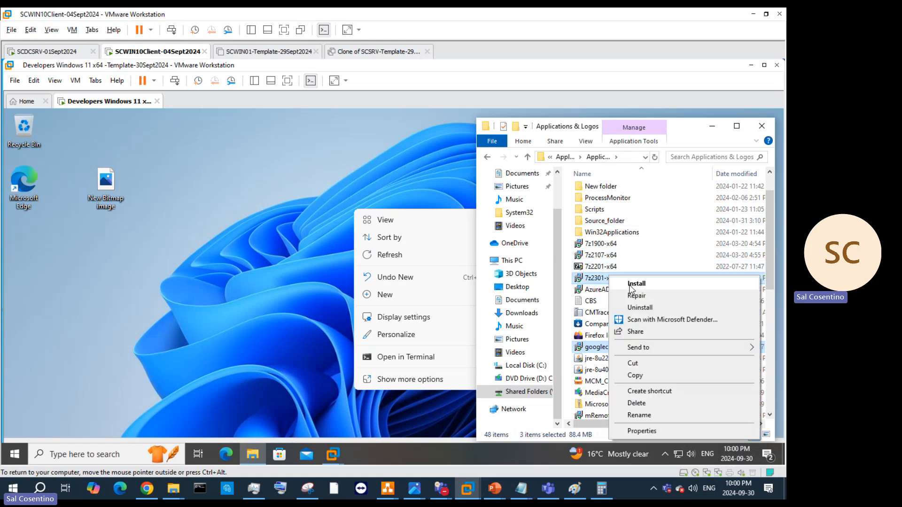
{"action": "left_click", "coordinate": [642, 376]}
Step: Paste the three installers into C:\Temp
{"action": "left_click", "coordinate": [524, 366]}
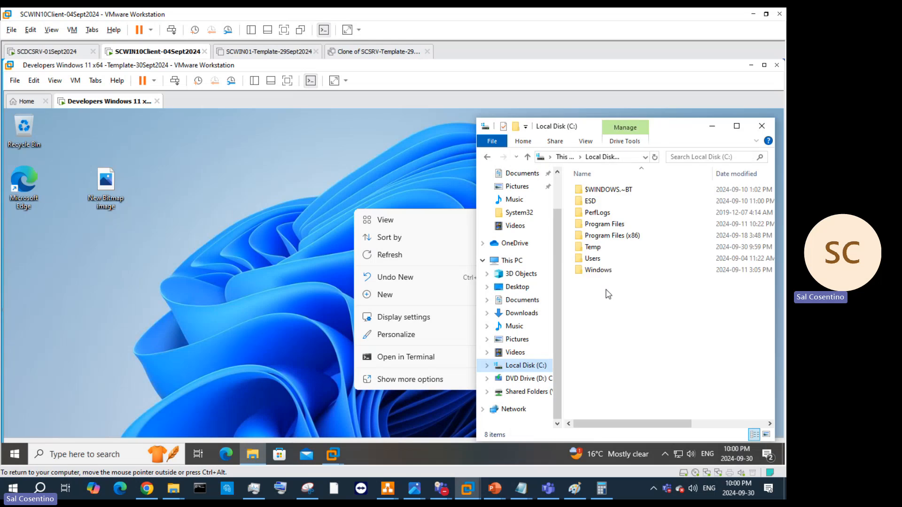
{"action": "double_click", "coordinate": [593, 247]}
{"action": "right_click", "coordinate": [593, 241]}
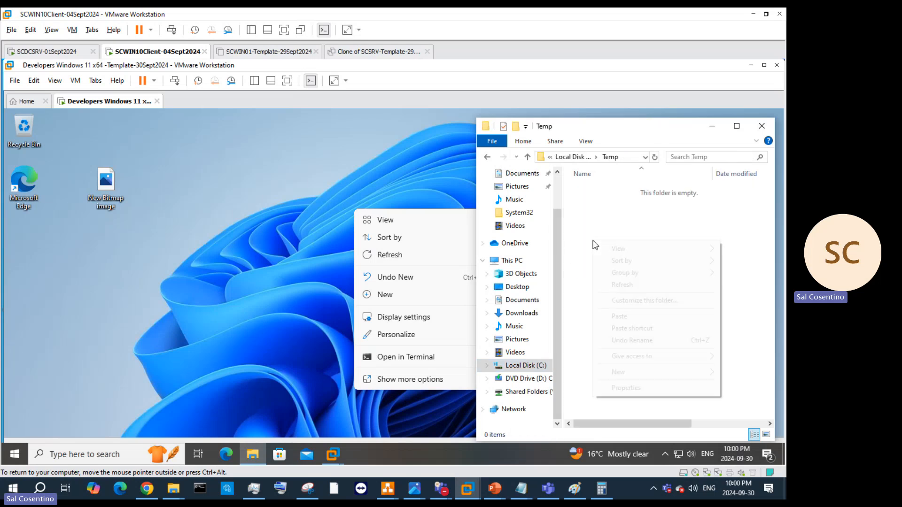
{"action": "left_click", "coordinate": [629, 318]}
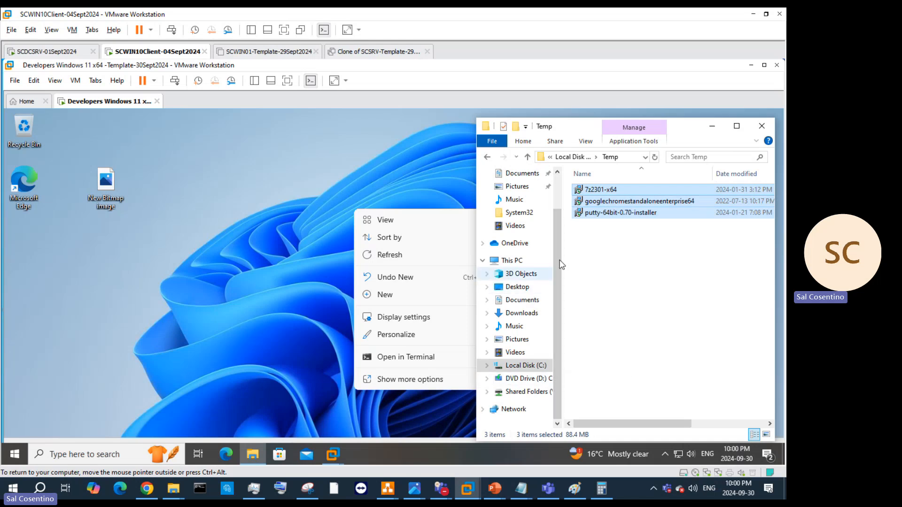
Step: Run the 7z2301-x64 installer through its wizard with default components and start installing 7-Zip
{"action": "left_click", "coordinate": [605, 191]}
{"action": "double_click", "coordinate": [607, 190]}
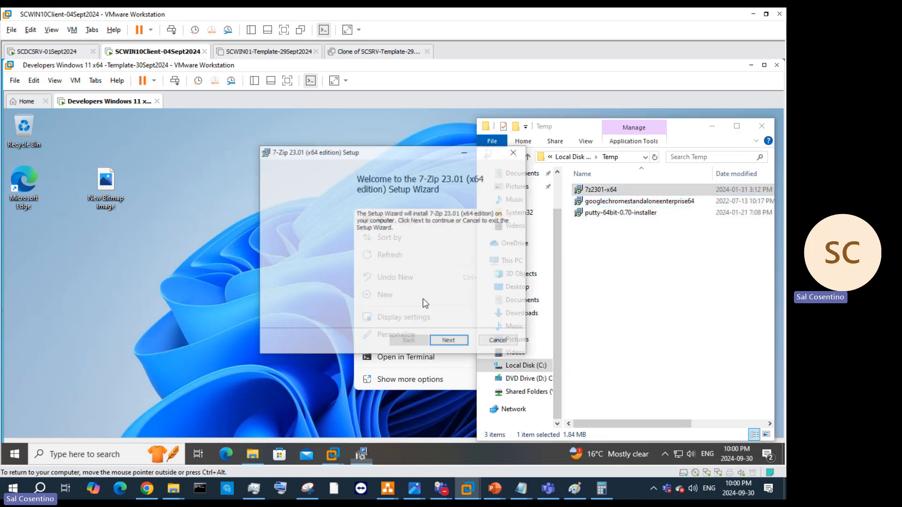
{"action": "left_click", "coordinate": [450, 342]}
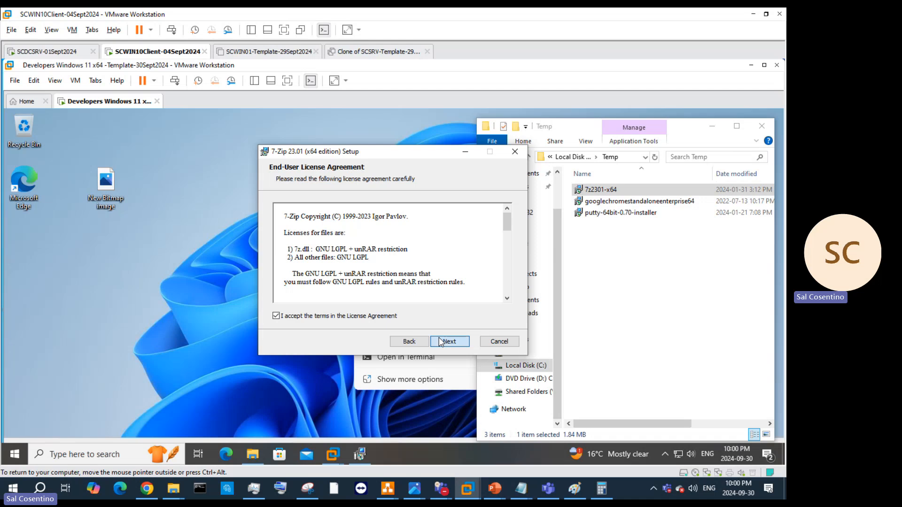
{"action": "left_click", "coordinate": [450, 342]}
{"action": "left_click", "coordinate": [449, 341]}
{"action": "left_click", "coordinate": [441, 341]}
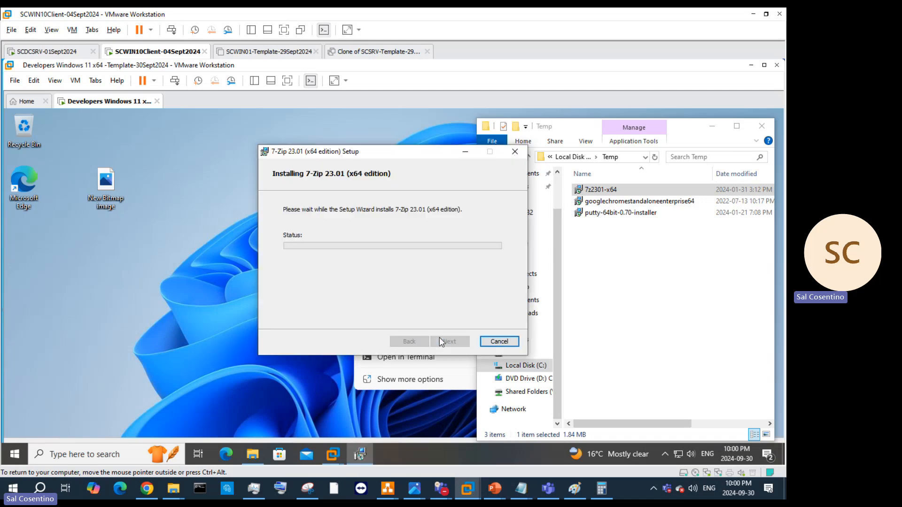
Step: Launch the Chrome enterprise MSI, approve both UAC prompts with a retry, and finish 7-Zip setup
{"action": "left_click", "coordinate": [614, 203]}
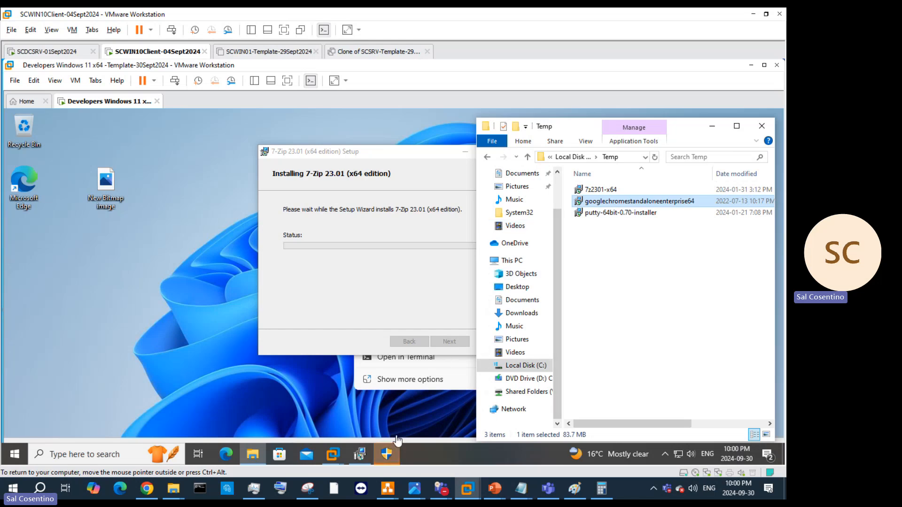
{"action": "left_click", "coordinate": [394, 455]}
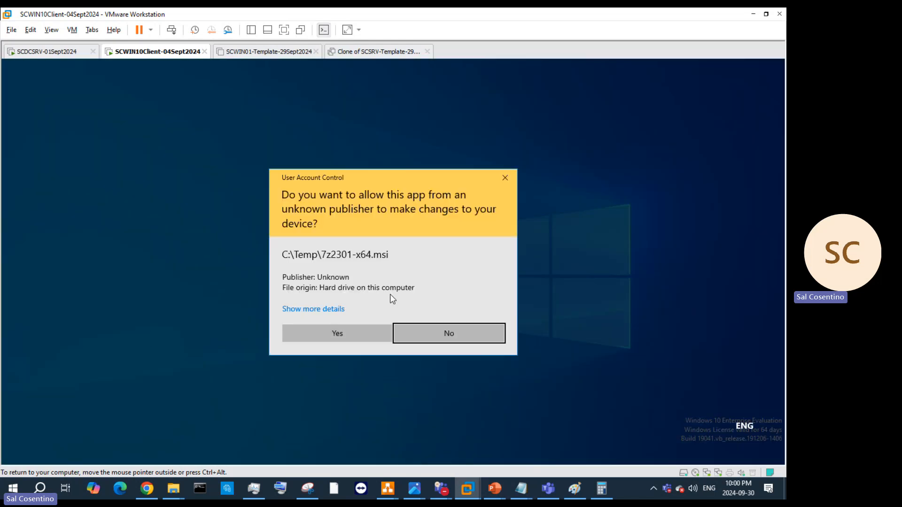
{"action": "left_click", "coordinate": [349, 335]}
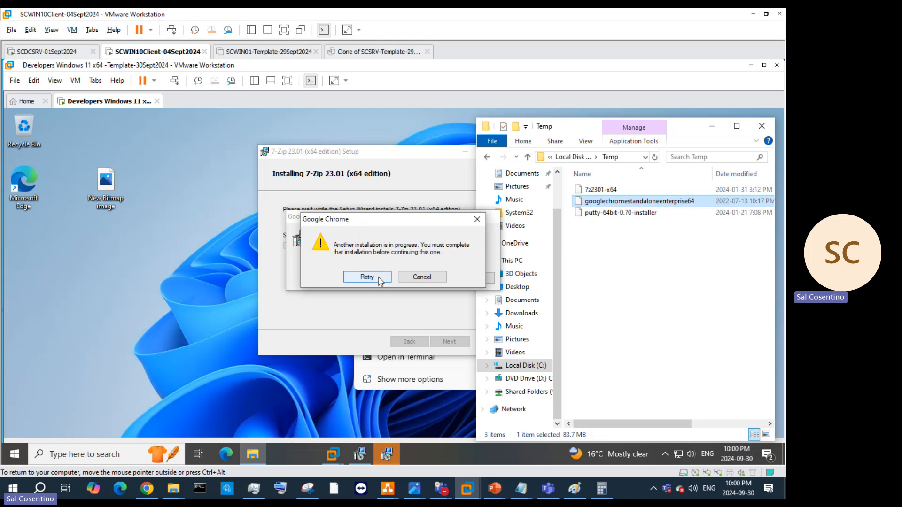
{"action": "left_click", "coordinate": [389, 278]}
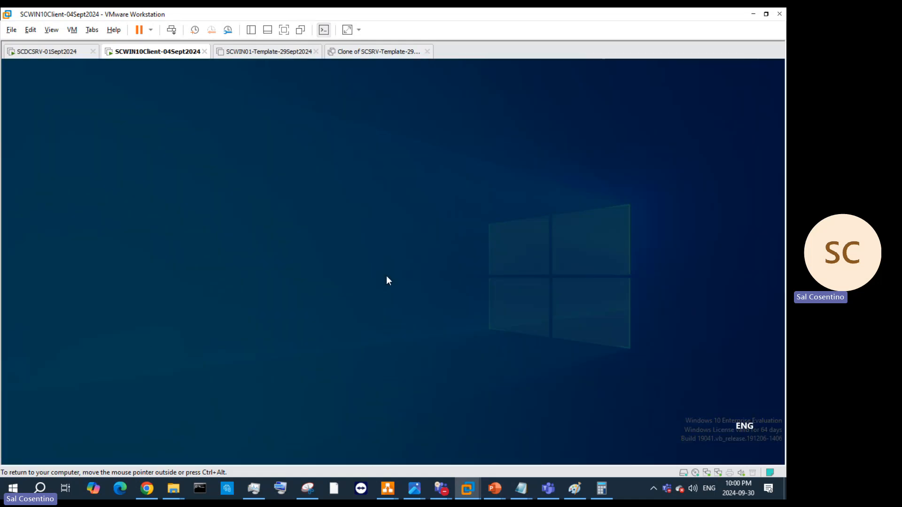
{"action": "left_click", "coordinate": [374, 338]}
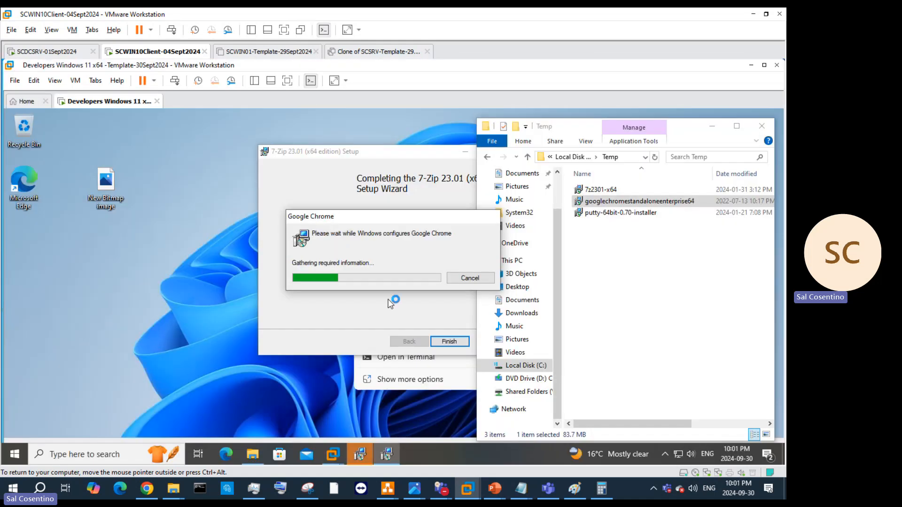
{"action": "left_click", "coordinate": [444, 340]}
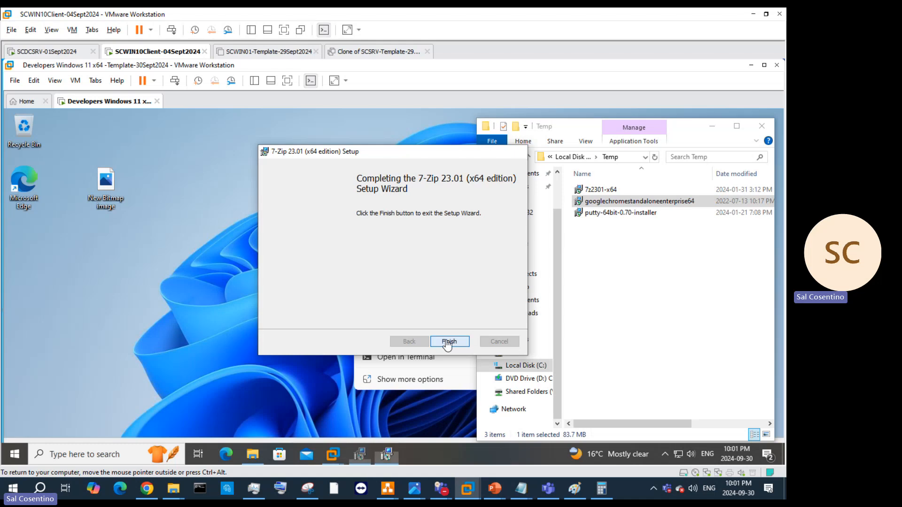
{"action": "double_click", "coordinate": [640, 214]}
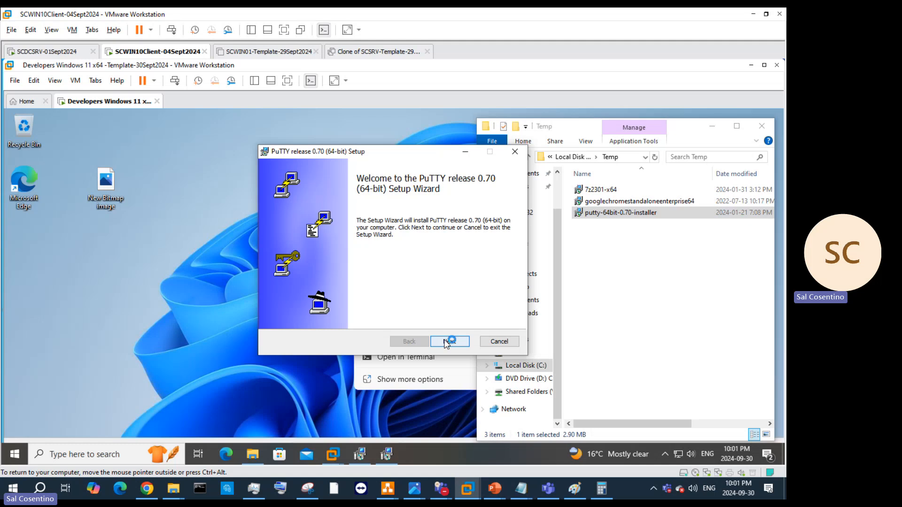
Step: Advance the PuTTY 0.70 wizard to Install, then cancel it when another installation blocks it
{"action": "left_click", "coordinate": [448, 341]}
{"action": "left_click", "coordinate": [452, 342]}
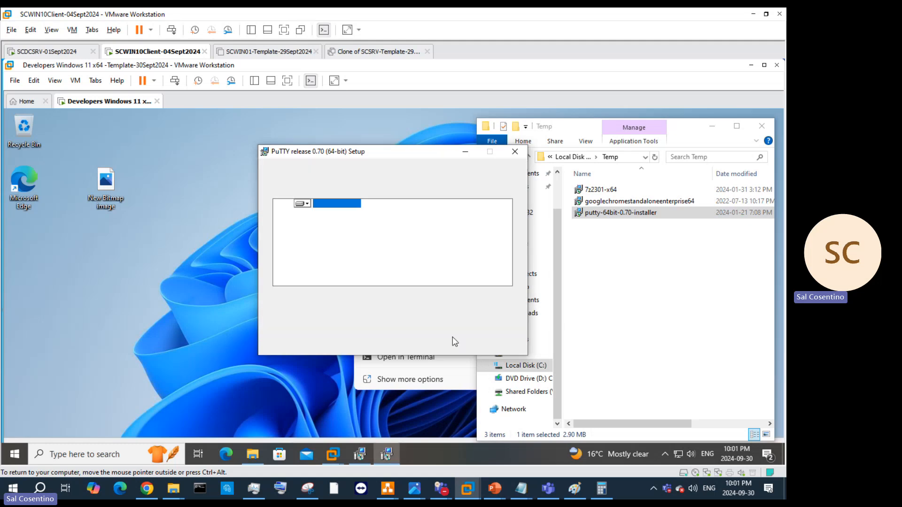
{"action": "left_click", "coordinate": [452, 341]}
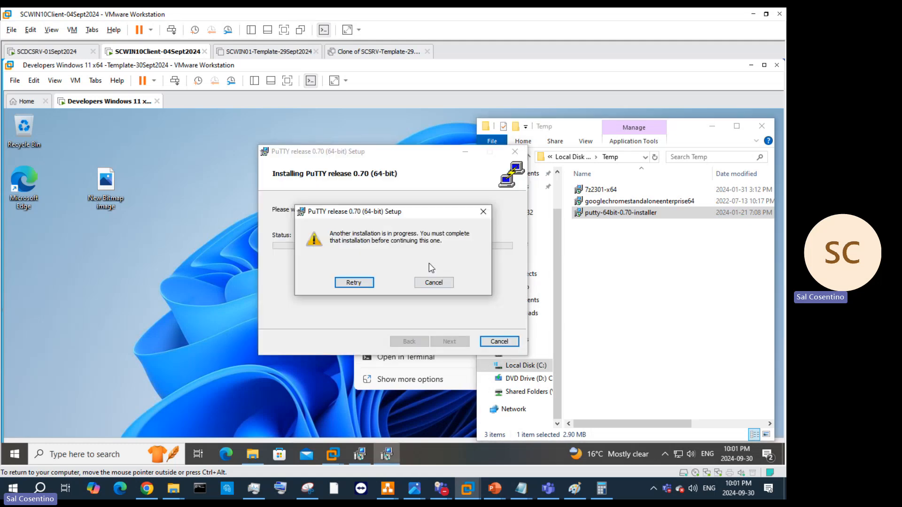
{"action": "left_click", "coordinate": [362, 284]}
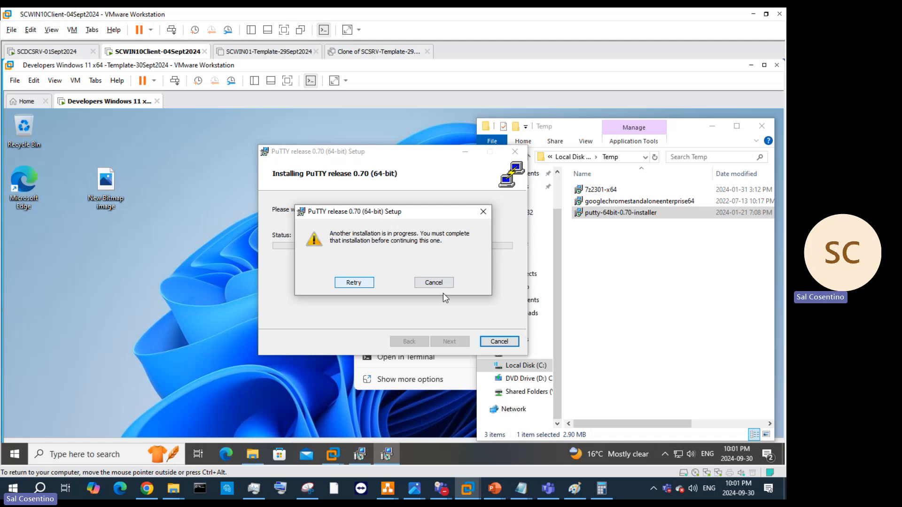
{"action": "left_click", "coordinate": [435, 283]}
{"action": "left_click", "coordinate": [433, 284]}
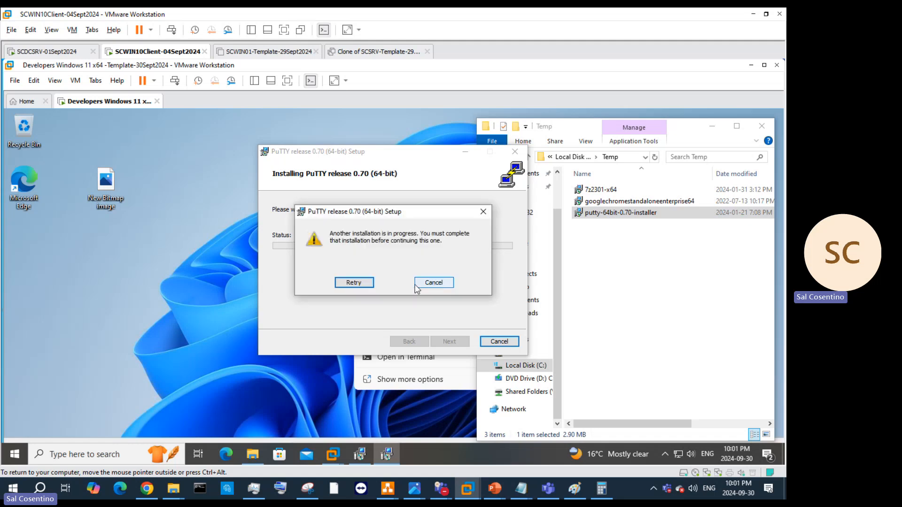
{"action": "left_click", "coordinate": [442, 284]}
{"action": "left_click", "coordinate": [369, 286]}
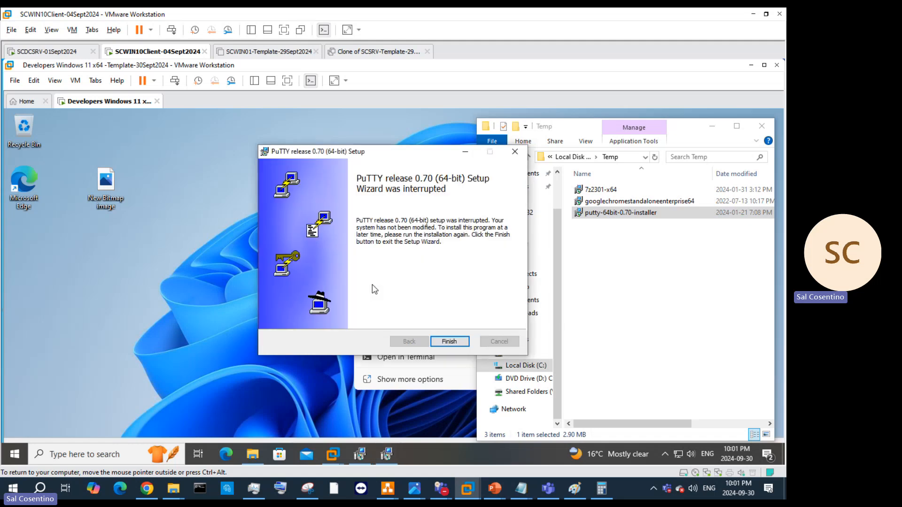
Step: Close the interrupted PuTTY wizard and bring back the Chrome configuration progress window
{"action": "left_click", "coordinate": [449, 343]}
{"action": "left_click", "coordinate": [449, 344]}
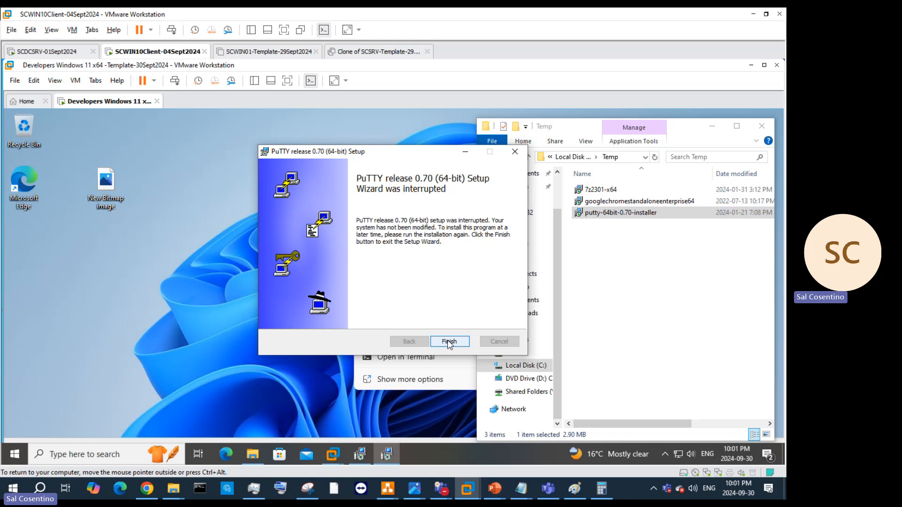
{"action": "left_click", "coordinate": [449, 342]}
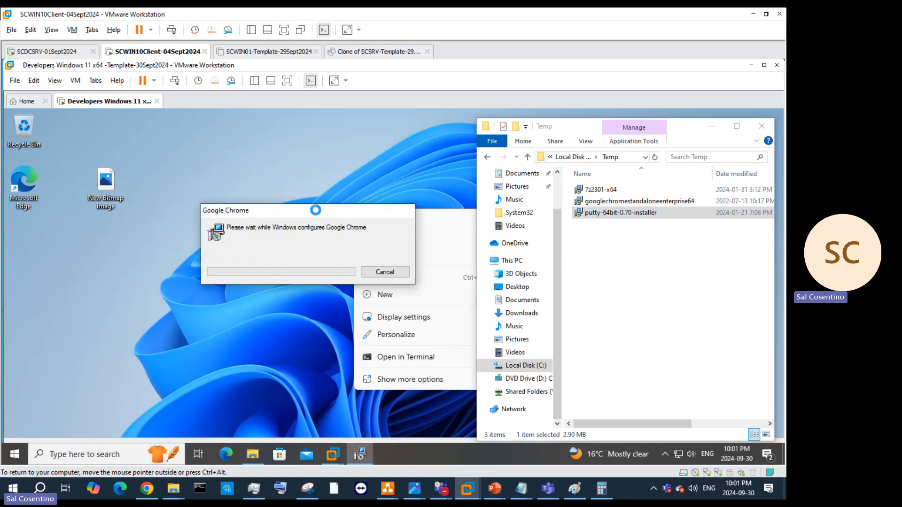
{"action": "left_click", "coordinate": [460, 168]}
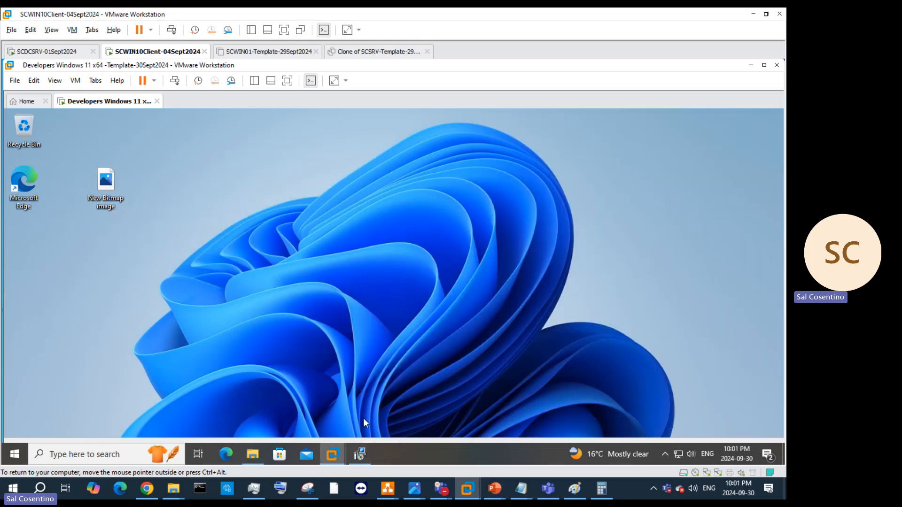
{"action": "left_click", "coordinate": [367, 452]}
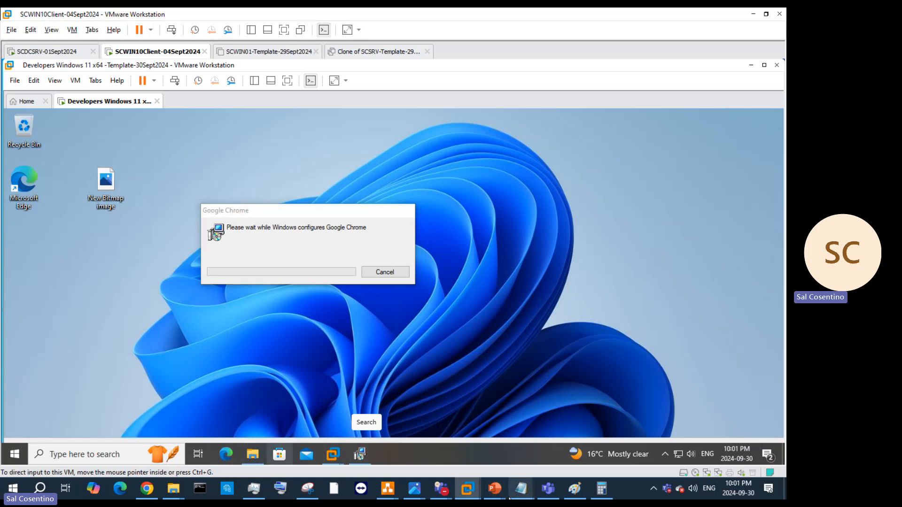
Step: Switch to the 'How to Sysprep a Virtual machine' deck and copy slide 27's visualstudio.microsoft.com link
{"action": "mouse_move", "coordinate": [494, 489]}
{"action": "mouse_move", "coordinate": [627, 452]}
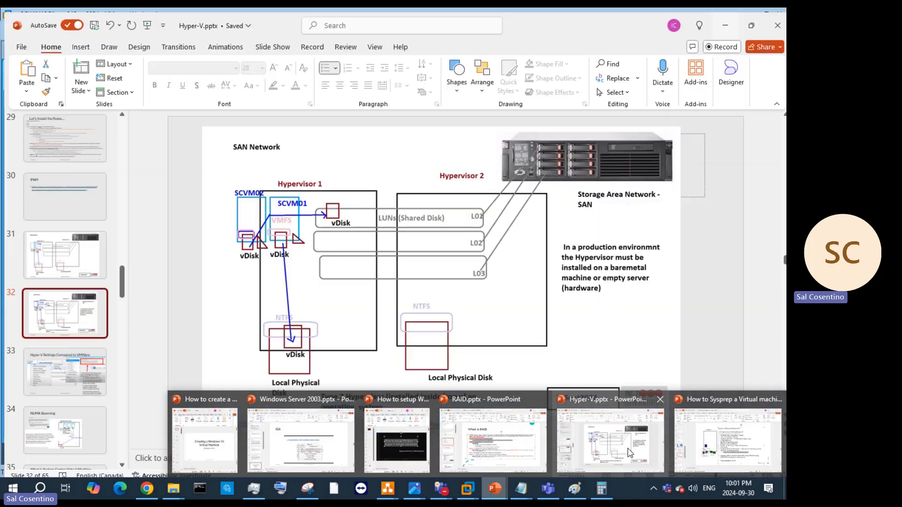
{"action": "left_click", "coordinate": [727, 439]}
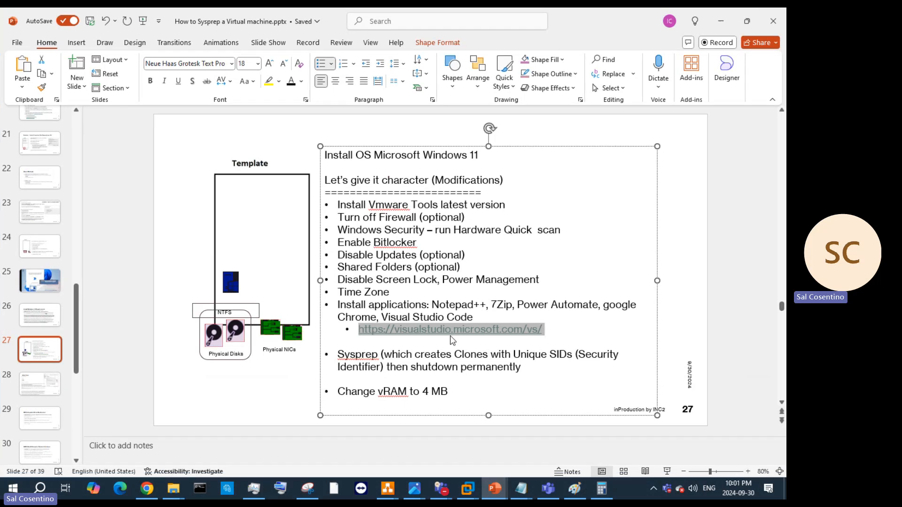
{"action": "right_click", "coordinate": [474, 328]}
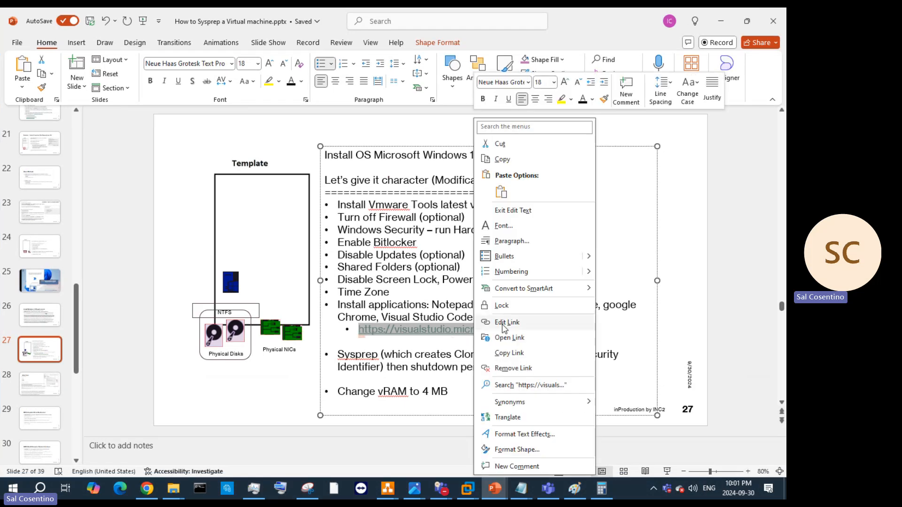
{"action": "left_click", "coordinate": [535, 162]}
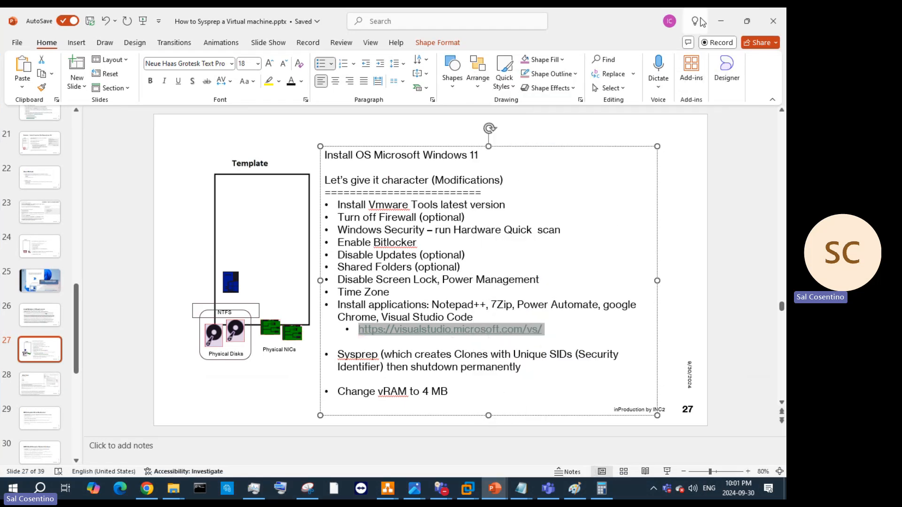
Step: Open the copied Visual Studio link in the VM's Edge and download Visual Studio Enterprise 2022
{"action": "left_click", "coordinate": [720, 20]}
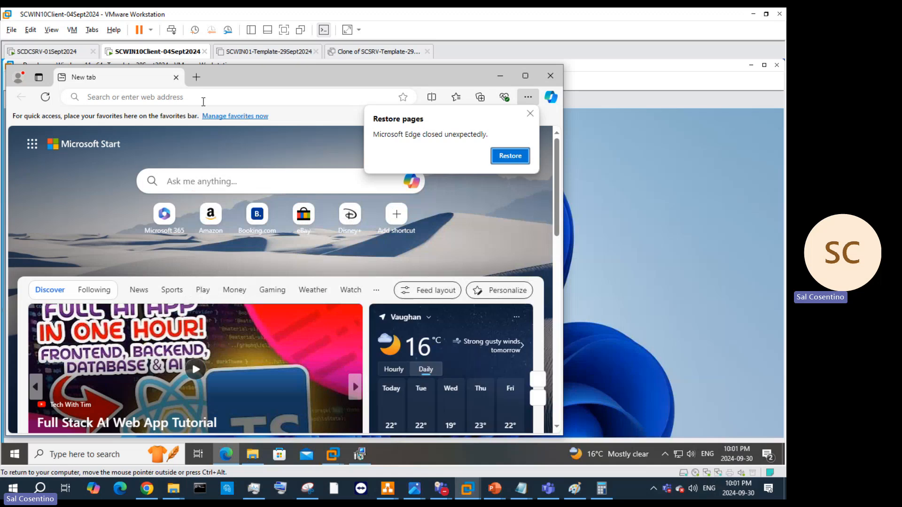
{"action": "left_click", "coordinate": [203, 100]}
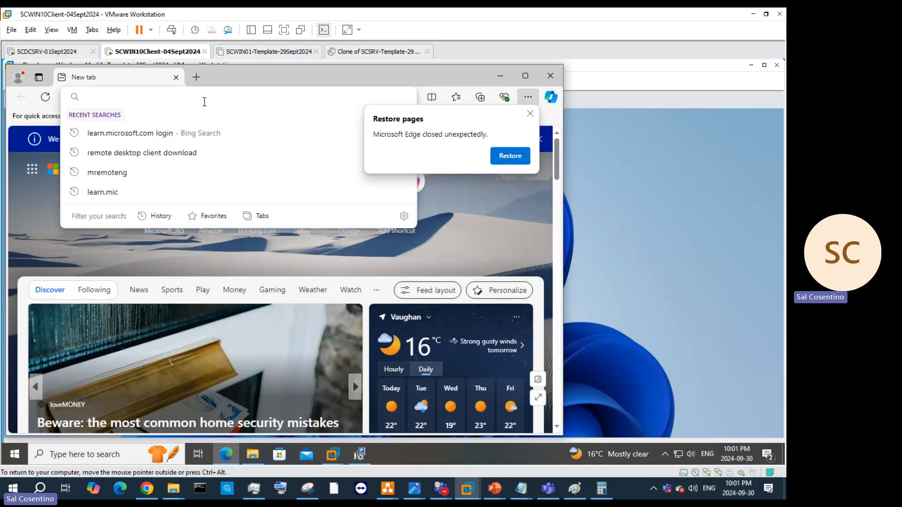
{"action": "key", "text": "ctrl+v"}
{"action": "key", "text": "Return"}
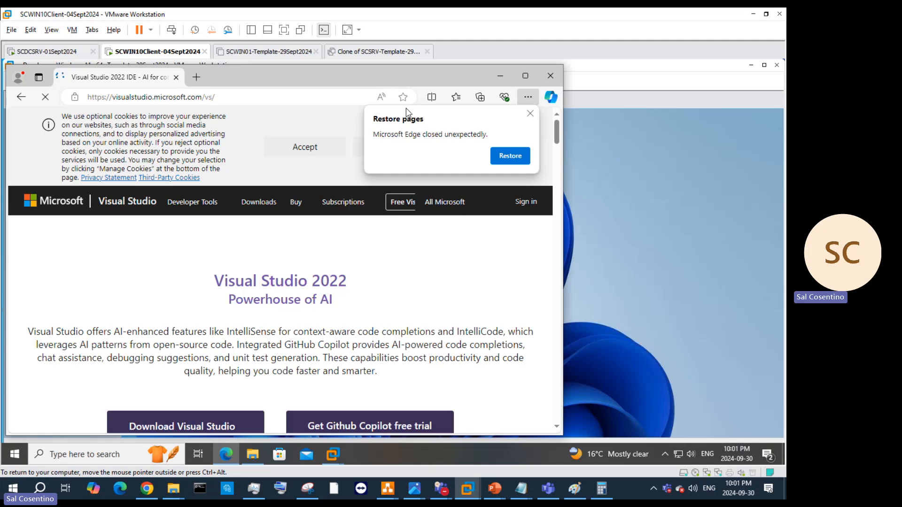
{"action": "scroll", "coordinate": [362, 279], "scroll_direction": "down", "scroll_amount": 3}
{"action": "left_click", "coordinate": [210, 252]}
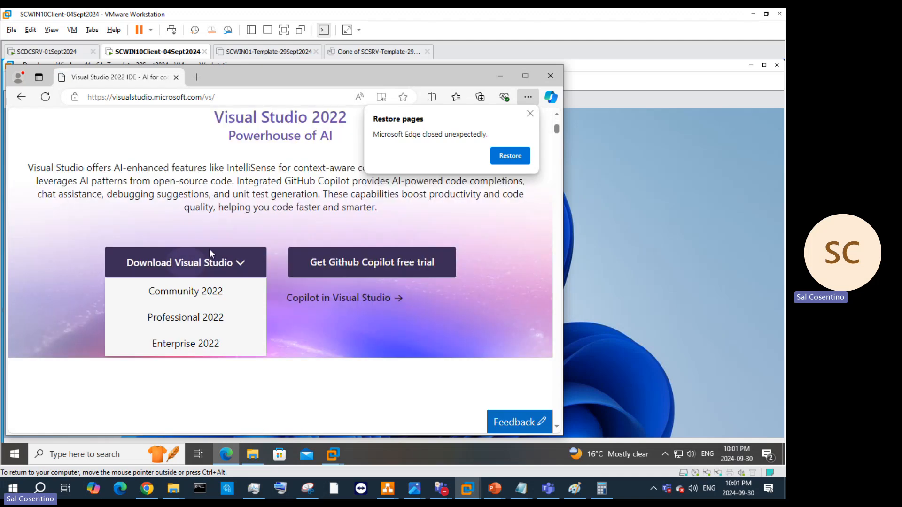
{"action": "left_click", "coordinate": [229, 339]}
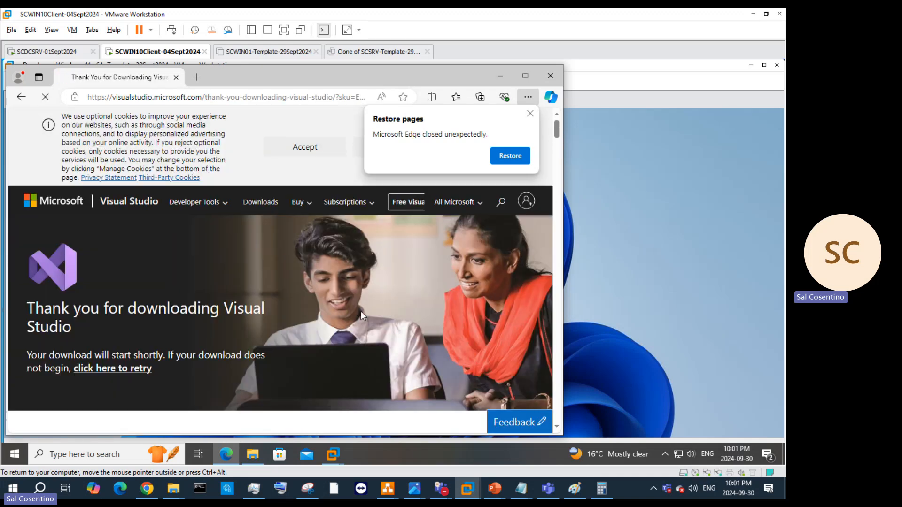
Step: Show the downloaded VisualStudioSetup.exe in its Downloads folder from Edge's downloads list
{"action": "scroll", "coordinate": [360, 311], "scroll_direction": "down", "scroll_amount": 5}
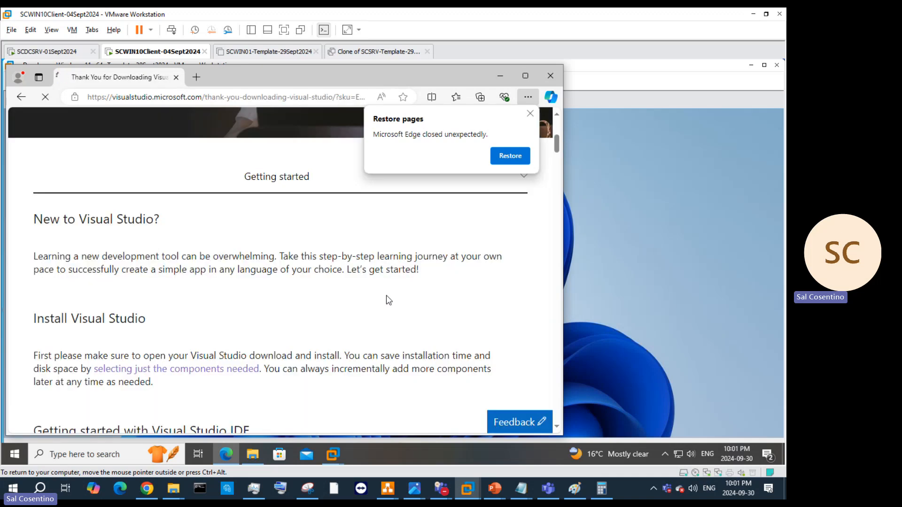
{"action": "left_click", "coordinate": [530, 114]}
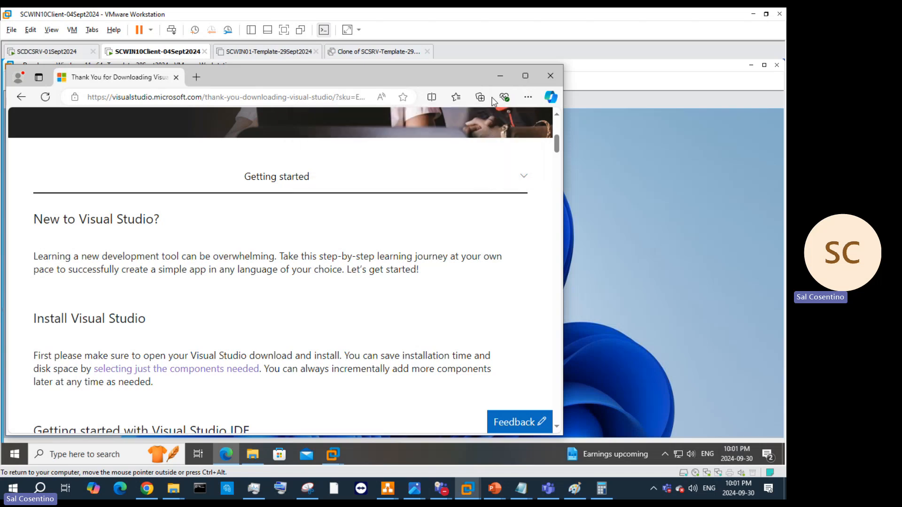
{"action": "left_click", "coordinate": [528, 97]}
{"action": "left_click", "coordinate": [445, 244]}
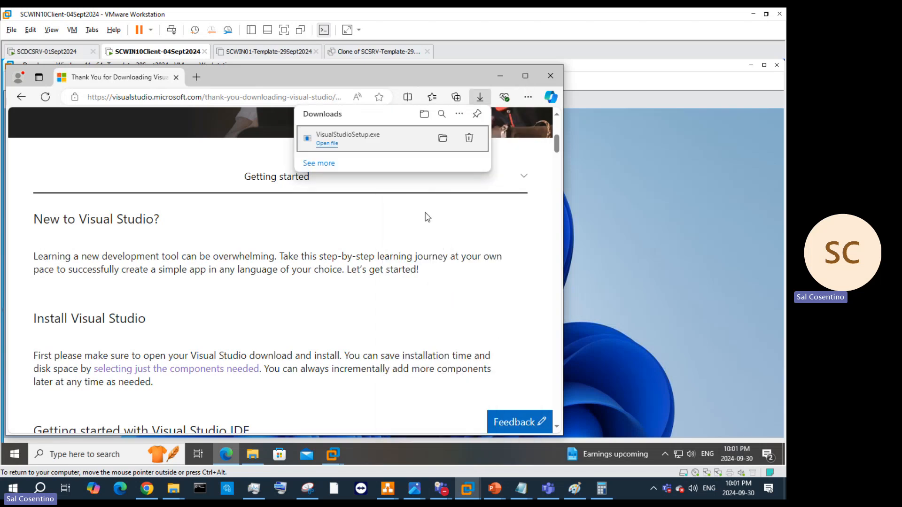
{"action": "left_click", "coordinate": [442, 138]}
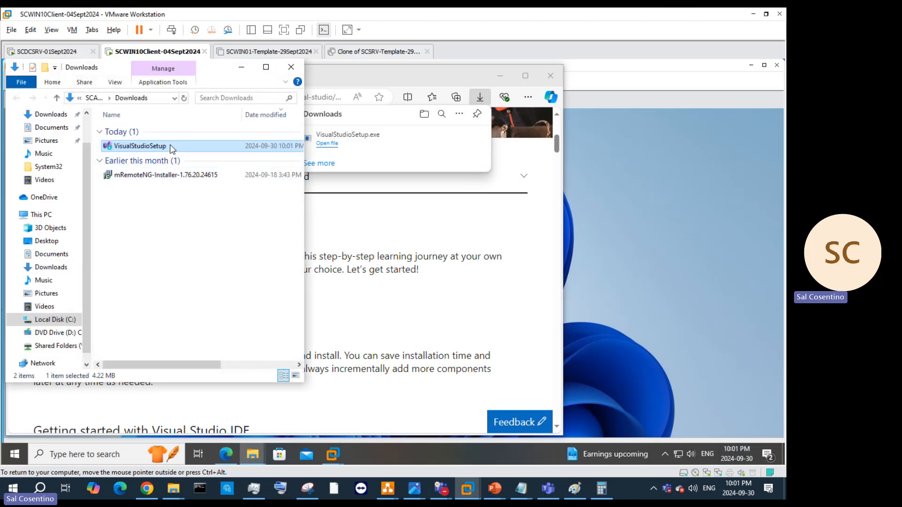
Step: Cut VisualStudioSetup from Downloads and paste it into C:\Temp
{"action": "right_click", "coordinate": [170, 144]}
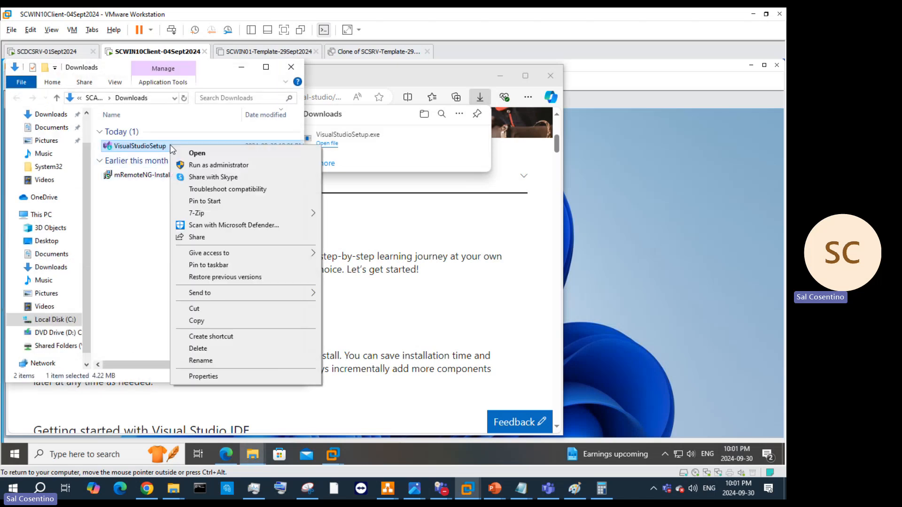
{"action": "left_click", "coordinate": [207, 310]}
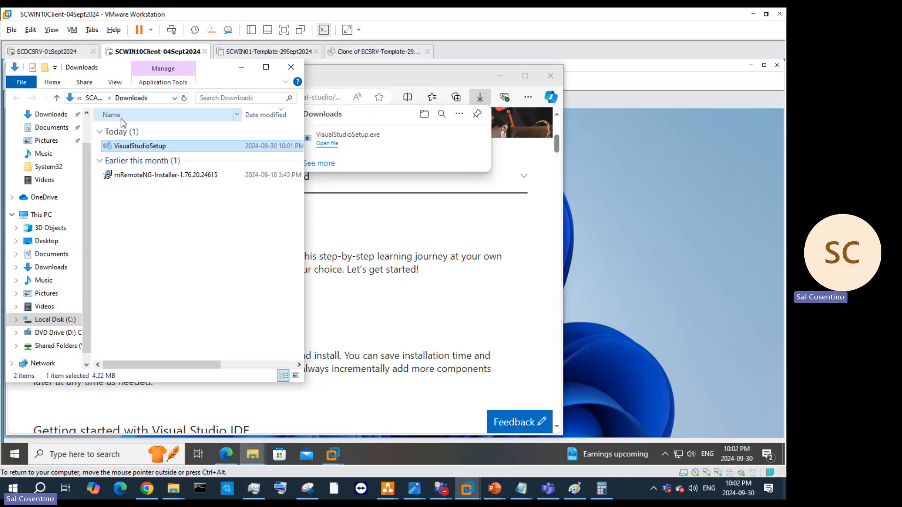
{"action": "left_click", "coordinate": [66, 319]}
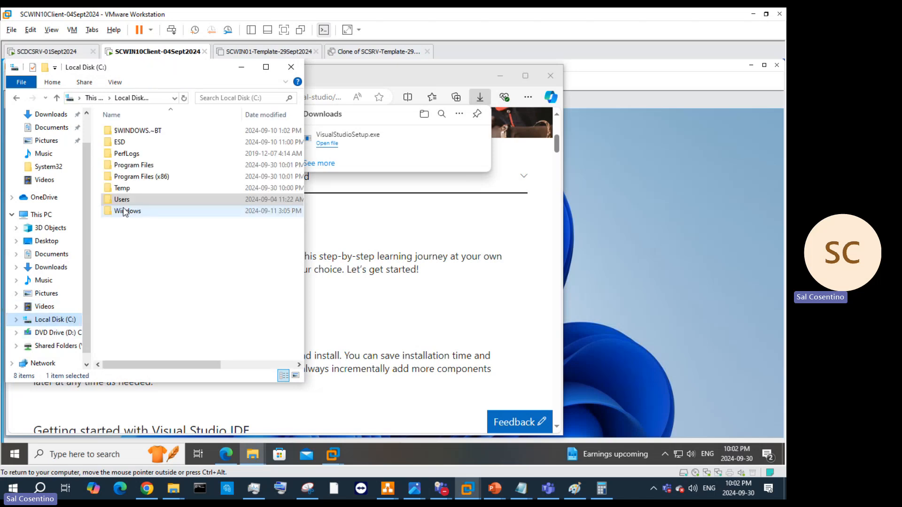
{"action": "left_click", "coordinate": [125, 200]}
{"action": "double_click", "coordinate": [122, 188]}
{"action": "right_click", "coordinate": [145, 201]}
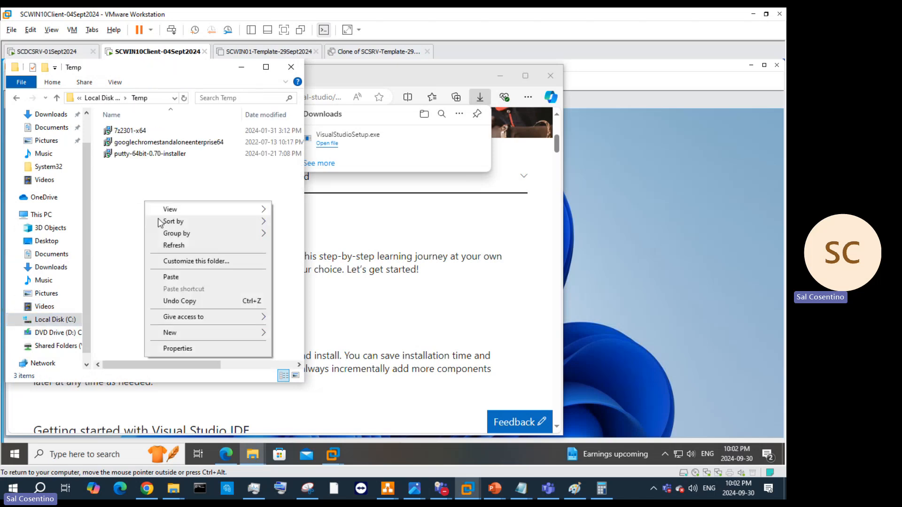
{"action": "left_click", "coordinate": [171, 277]}
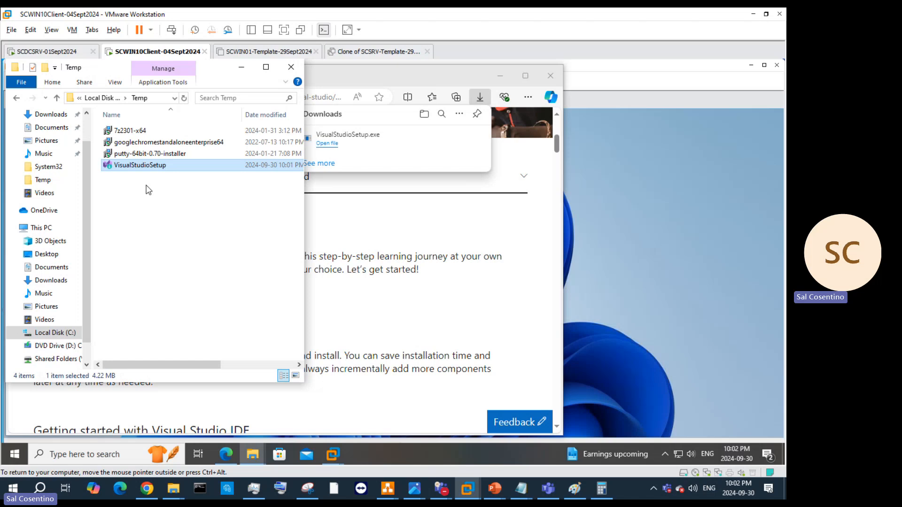
Step: Back in Edge, replace the address bar text and begin typing the 'Power' search
{"action": "left_click", "coordinate": [455, 239]}
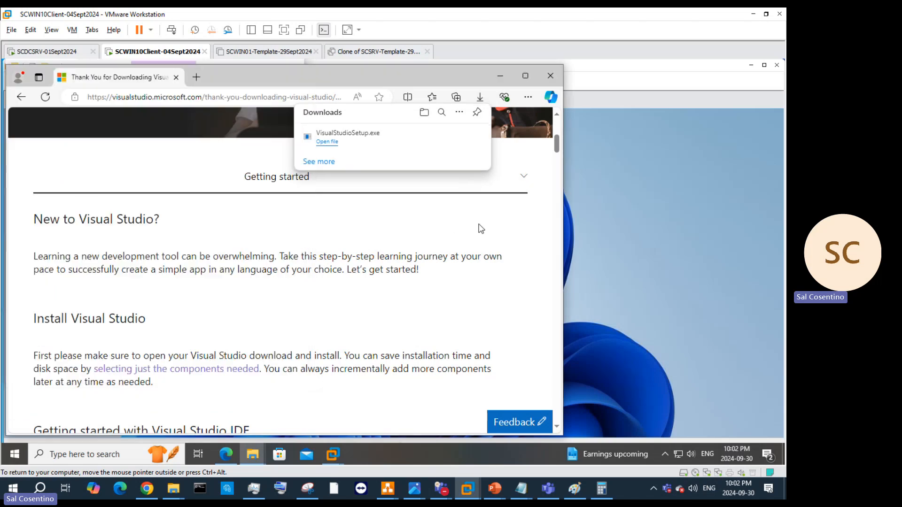
{"action": "left_click", "coordinate": [188, 96]}
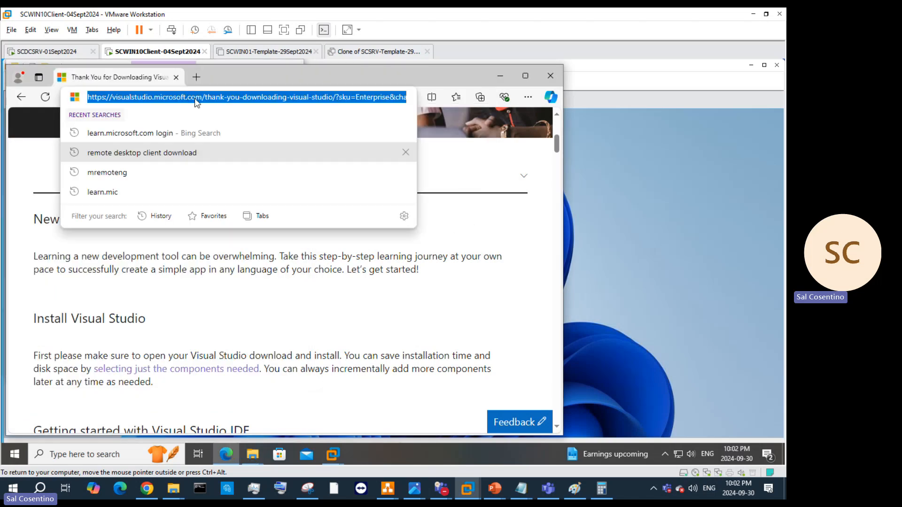
{"action": "type", "text": "Poe"}
{"action": "key", "text": "BackSpace"}
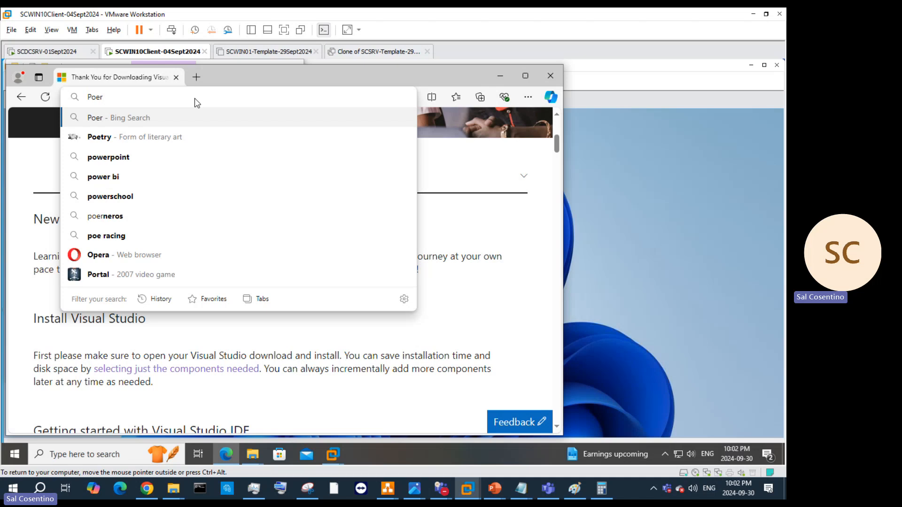
{"action": "type", "text": "e"}
{"action": "key", "text": "BackSpace"}
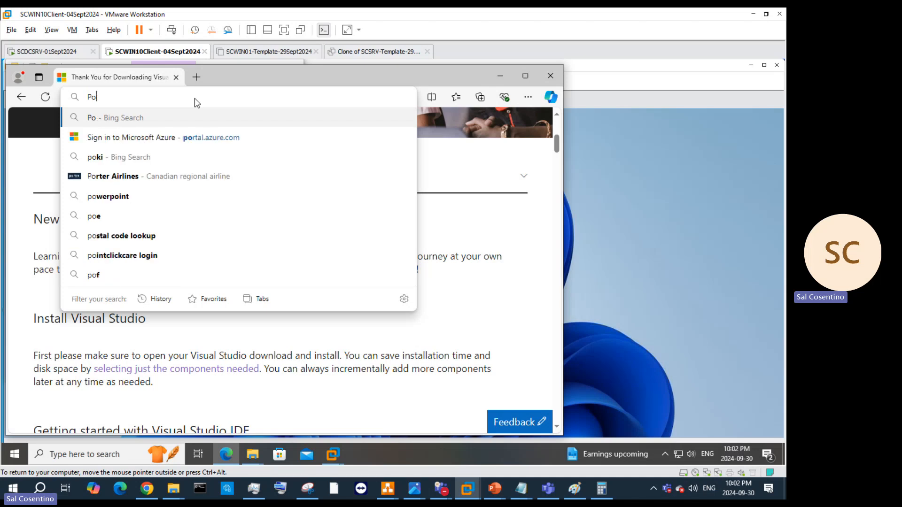
Step: Search Bing for 'Power Autom download' and open Microsoft Learn's Install Power Automate result
{"action": "type", "text": "wer Autom"}
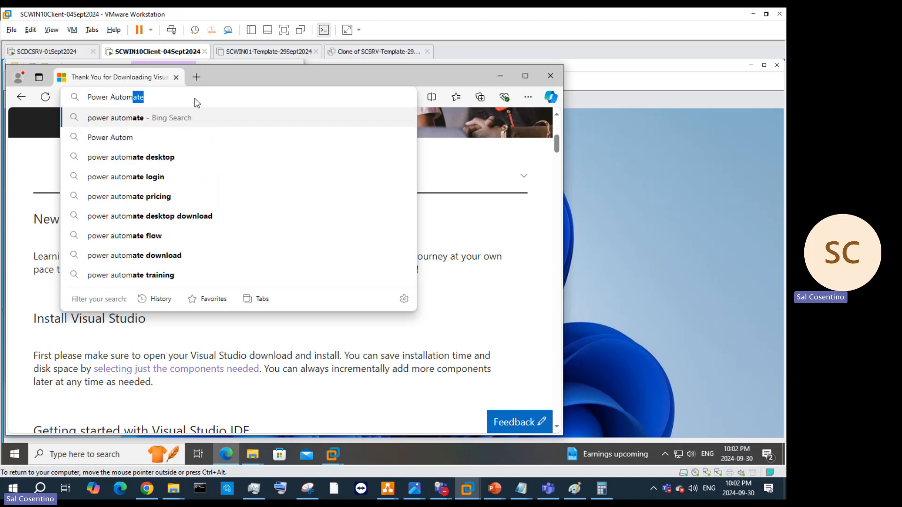
{"action": "type", "text": " downloa"}
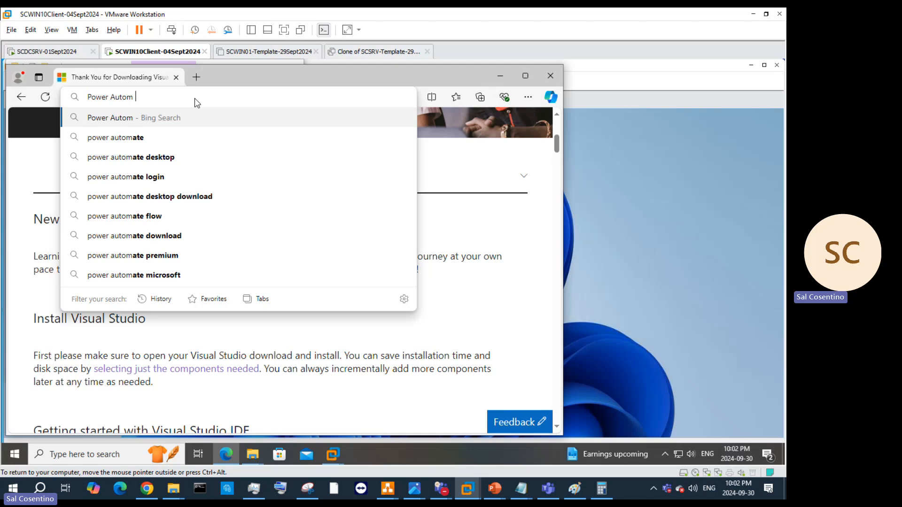
{"action": "type", "text": "d"}
{"action": "key", "text": "Return"}
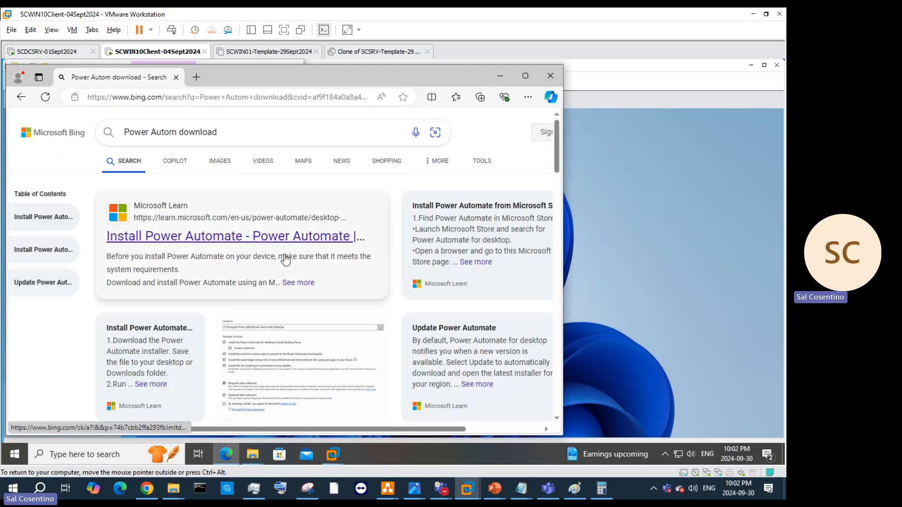
{"action": "scroll", "coordinate": [263, 266], "scroll_direction": "down", "scroll_amount": 5}
{"action": "scroll", "coordinate": [223, 241], "scroll_direction": "down", "scroll_amount": 2}
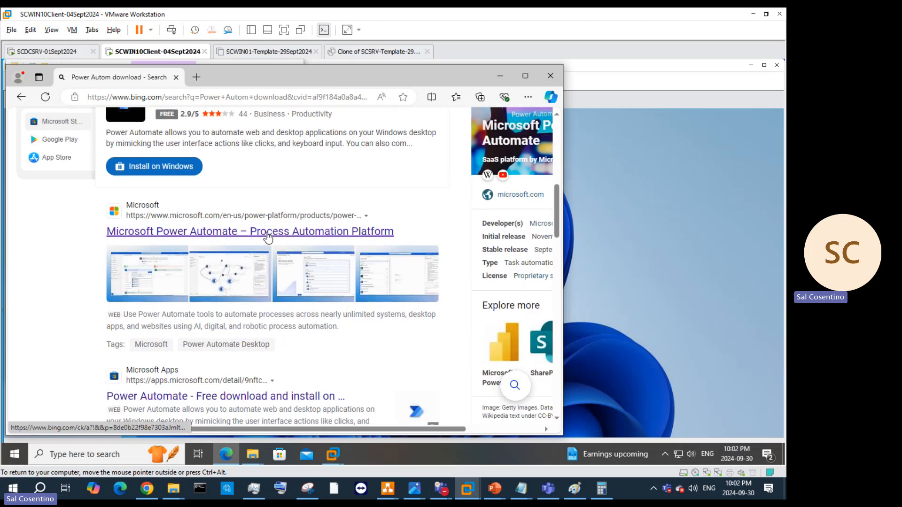
{"action": "scroll", "coordinate": [235, 226], "scroll_direction": "down", "scroll_amount": 5}
{"action": "scroll", "coordinate": [233, 315], "scroll_direction": "down", "scroll_amount": 3}
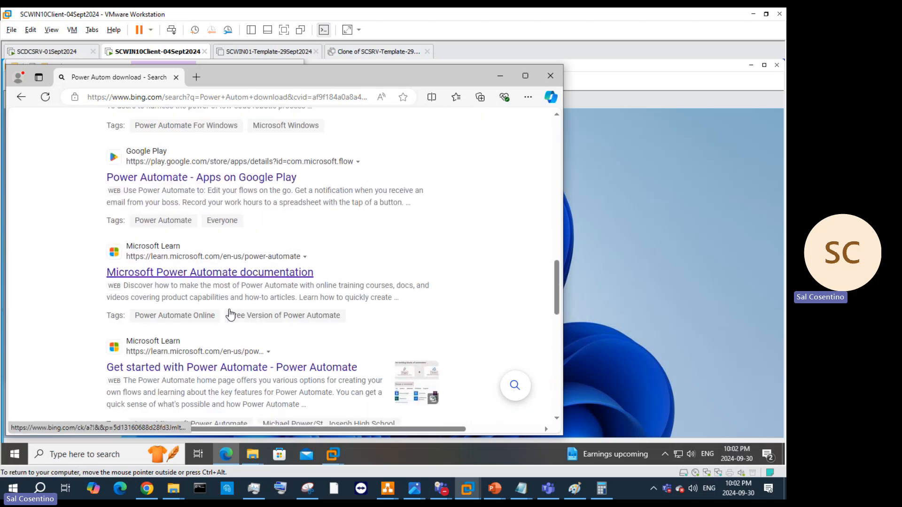
{"action": "scroll", "coordinate": [222, 278], "scroll_direction": "up", "scroll_amount": 10}
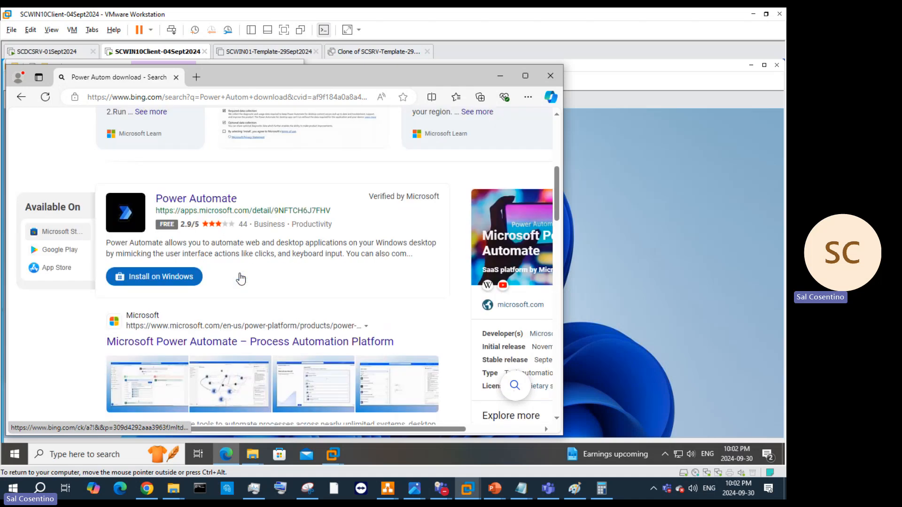
{"action": "left_click", "coordinate": [256, 132]}
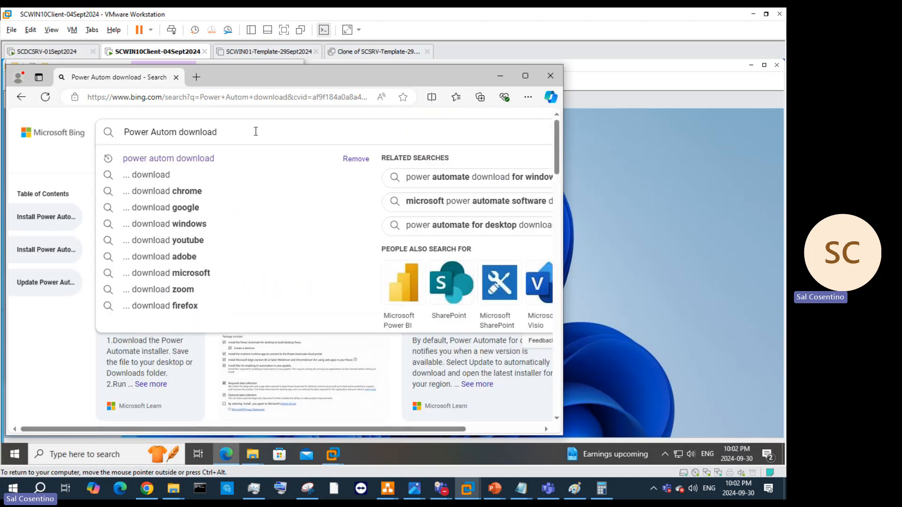
{"action": "key", "text": "Return"}
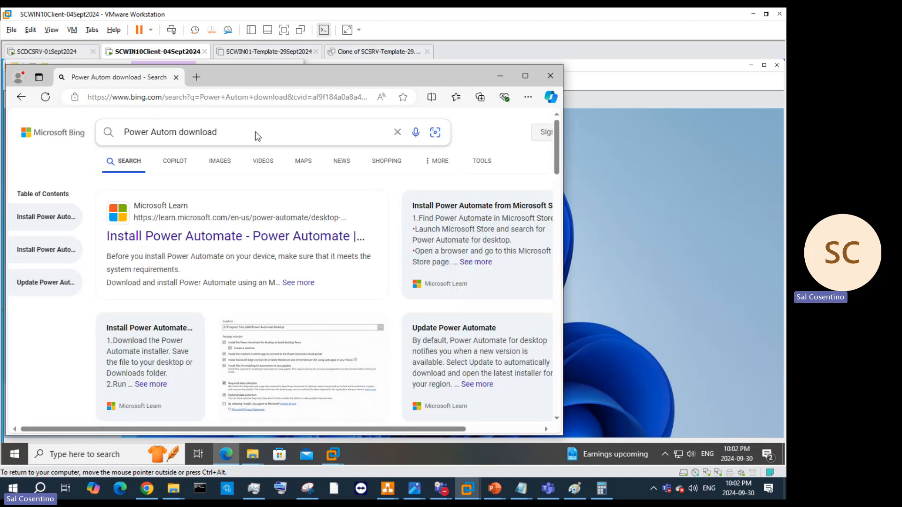
{"action": "left_click", "coordinate": [211, 248]}
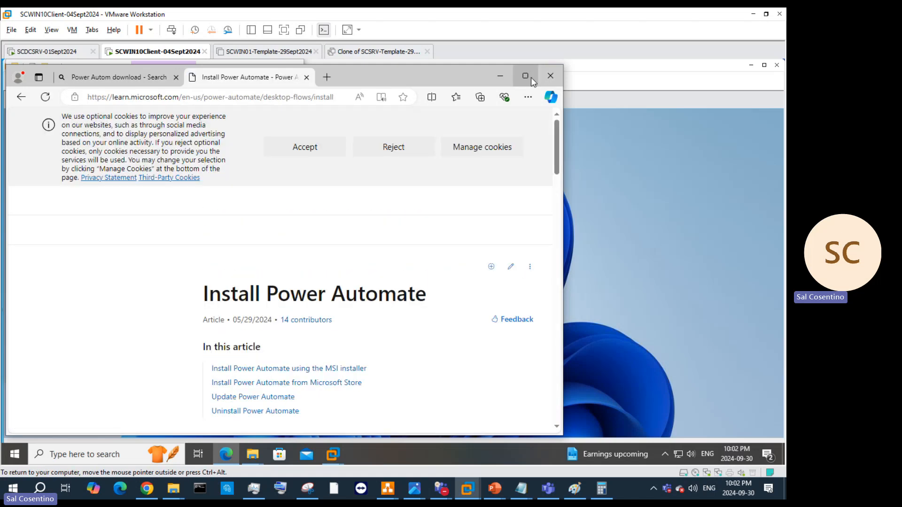
Step: Maximize Edge and start downloading the Power Automate MSI installer
{"action": "left_click", "coordinate": [525, 76]}
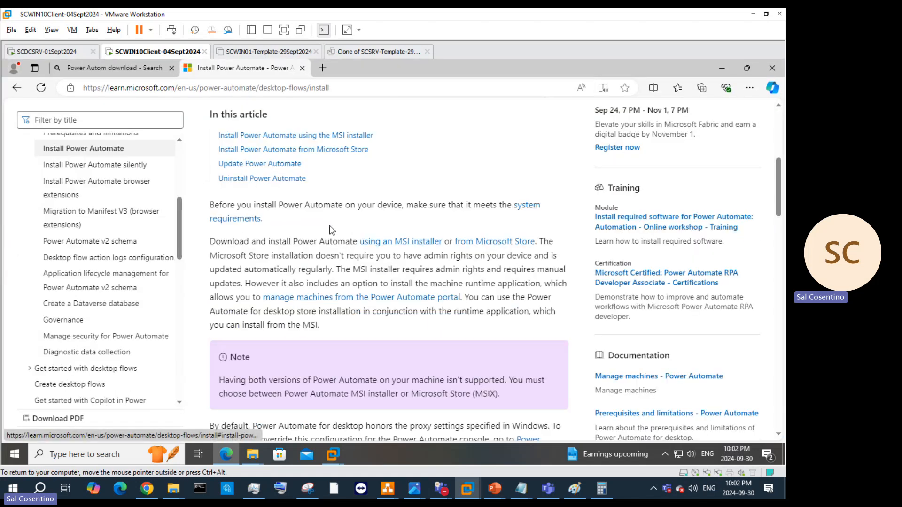
{"action": "left_click", "coordinate": [419, 242]}
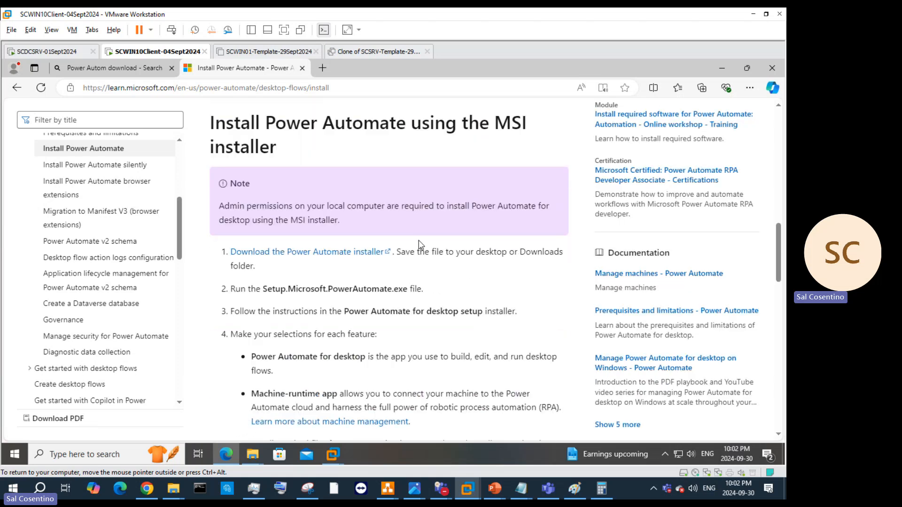
{"action": "left_click", "coordinate": [348, 256]}
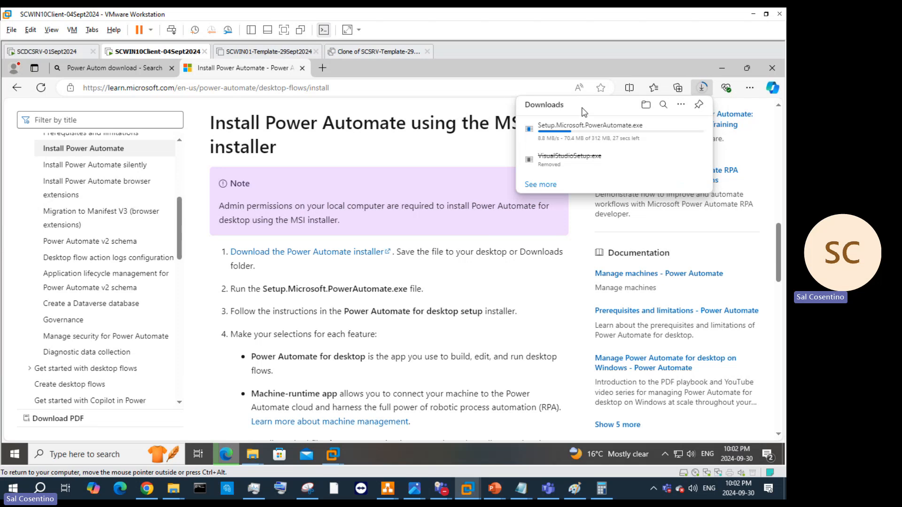
Step: Copy the Install Power Automate page's web address from the address bar
{"action": "scroll", "coordinate": [452, 343], "scroll_direction": "down", "scroll_amount": 5}
{"action": "scroll", "coordinate": [463, 344], "scroll_direction": "up", "scroll_amount": 5}
{"action": "left_click", "coordinate": [292, 88]}
{"action": "right_click", "coordinate": [292, 90]}
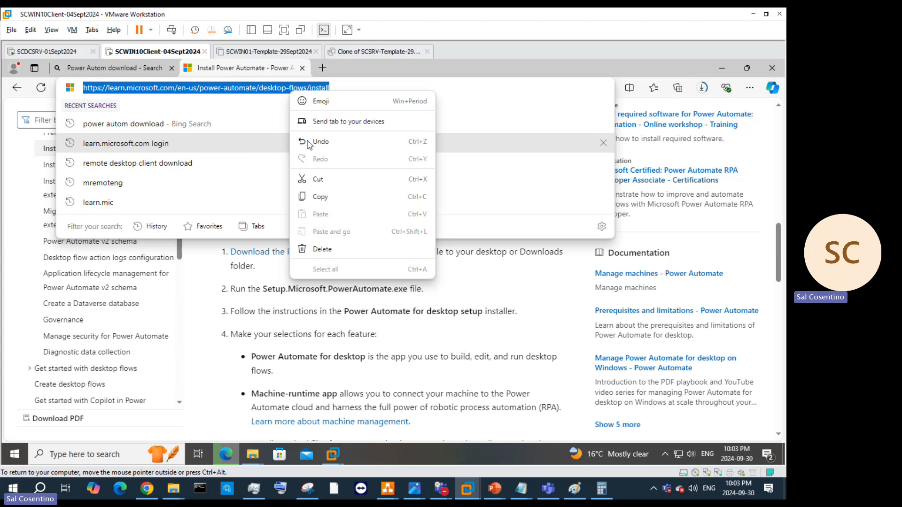
{"action": "left_click", "coordinate": [321, 196]}
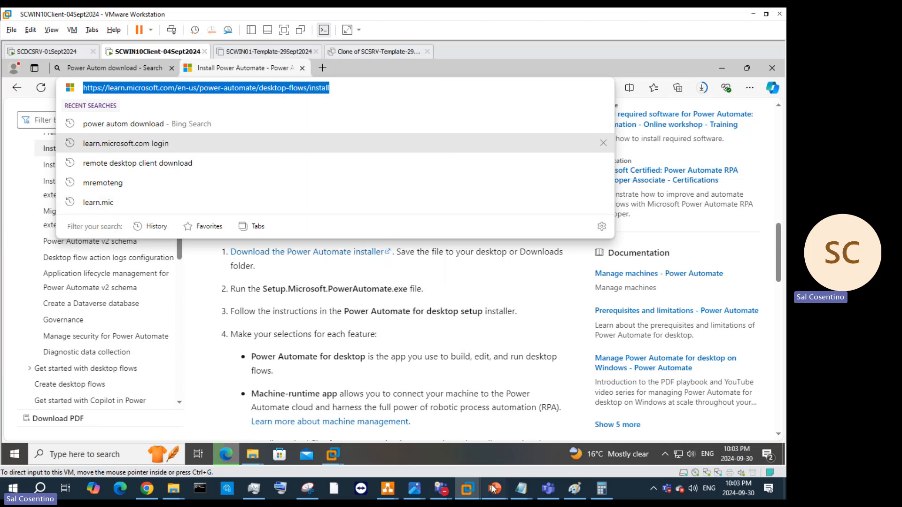
{"action": "mouse_move", "coordinate": [493, 487]}
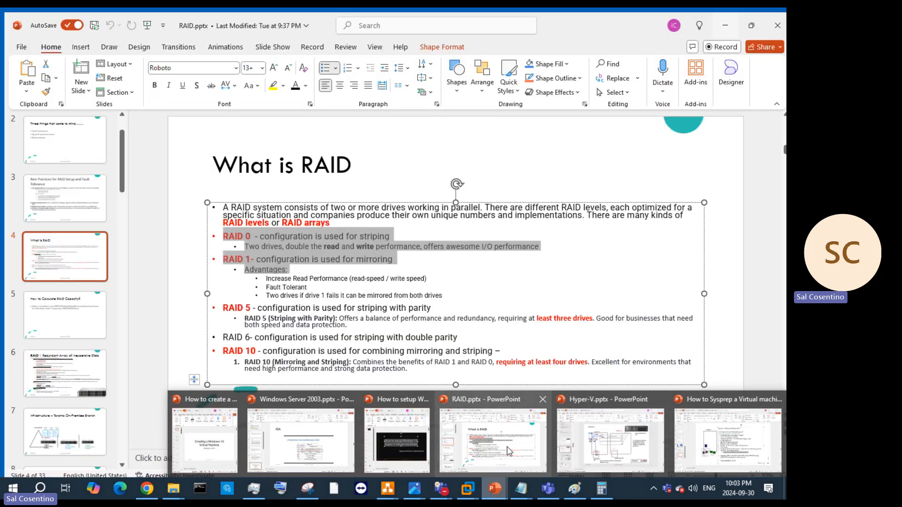
Step: On slide 27, add the Power Automate install URL plus '/' as a sub-bullet below the Visual Studio link
{"action": "mouse_move", "coordinate": [577, 446]}
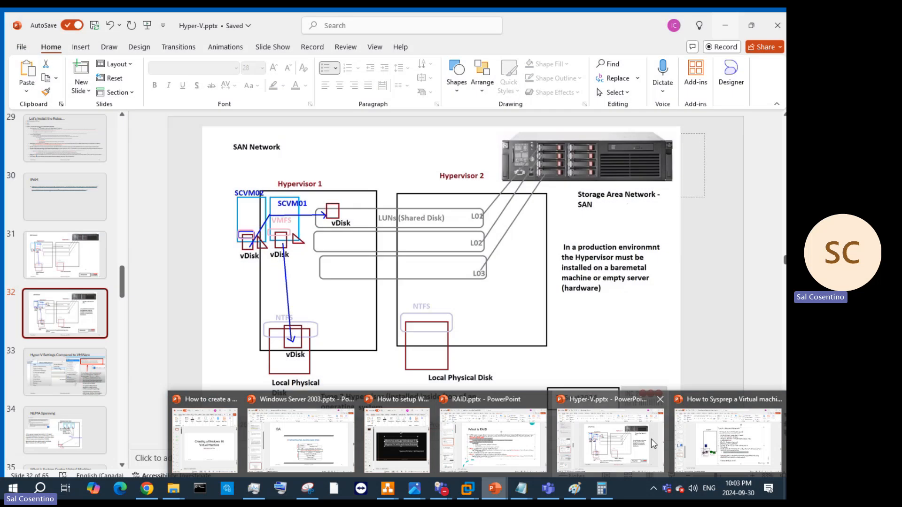
{"action": "left_click", "coordinate": [710, 439]}
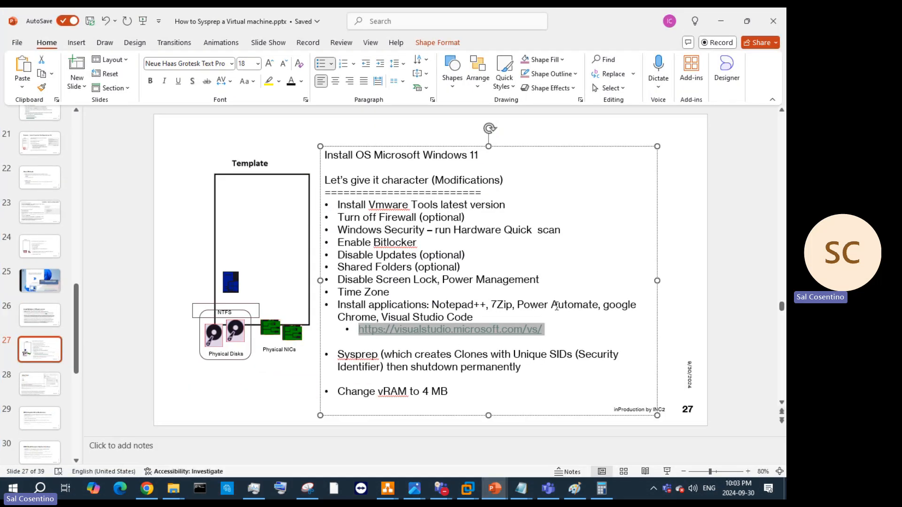
{"action": "left_click", "coordinate": [551, 331]}
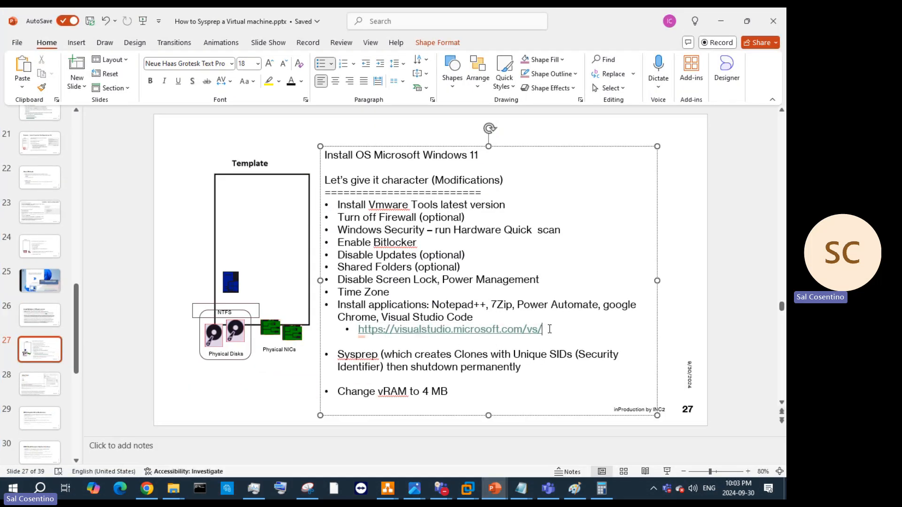
{"action": "key", "text": "Return"}
{"action": "key", "text": "ctrl+v"}
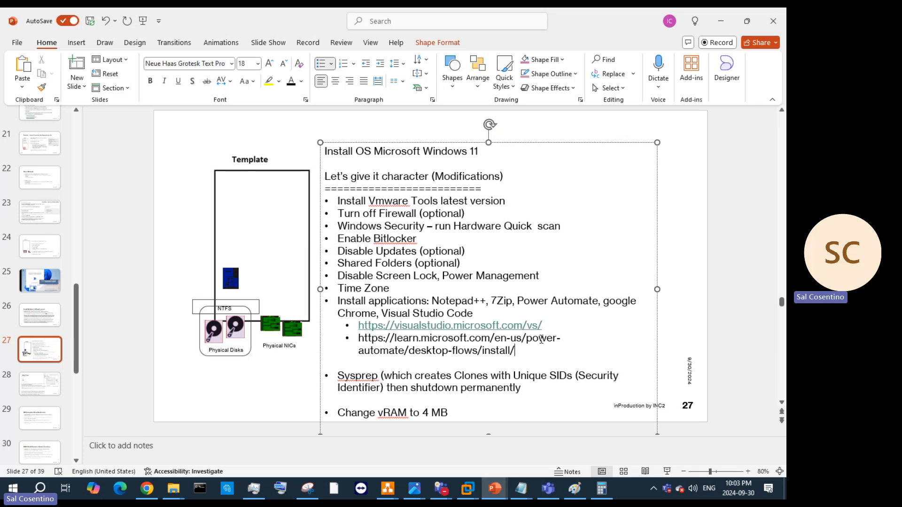
{"action": "type", "text": "/"}
{"action": "key", "text": "Return"}
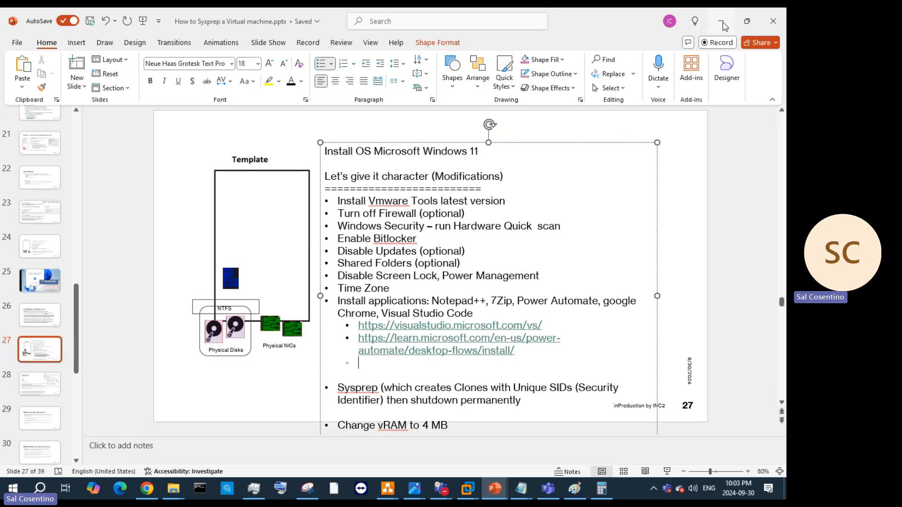
{"action": "key", "text": "alt+Tab"}
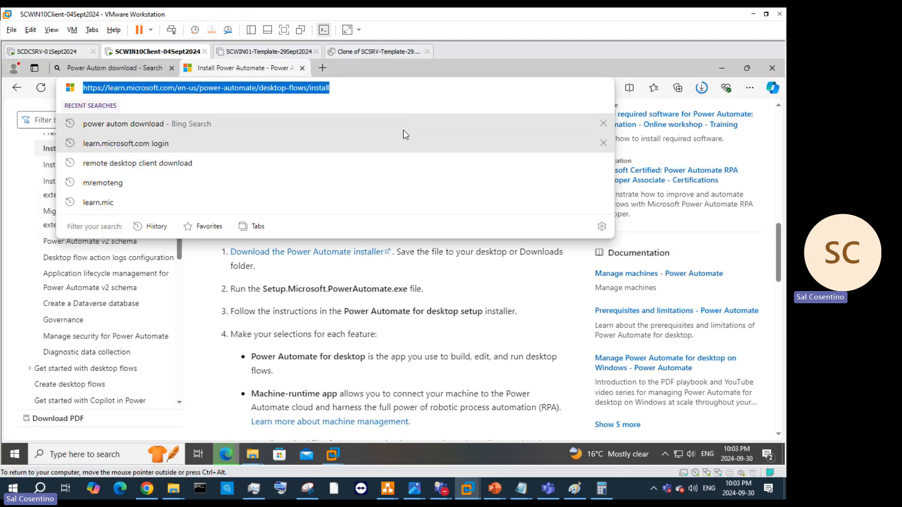
Step: Watch Setup.Microsoft.PowerAutomate.exe finish downloading, then jump to the Install from Microsoft Store section
{"action": "left_click", "coordinate": [701, 88]}
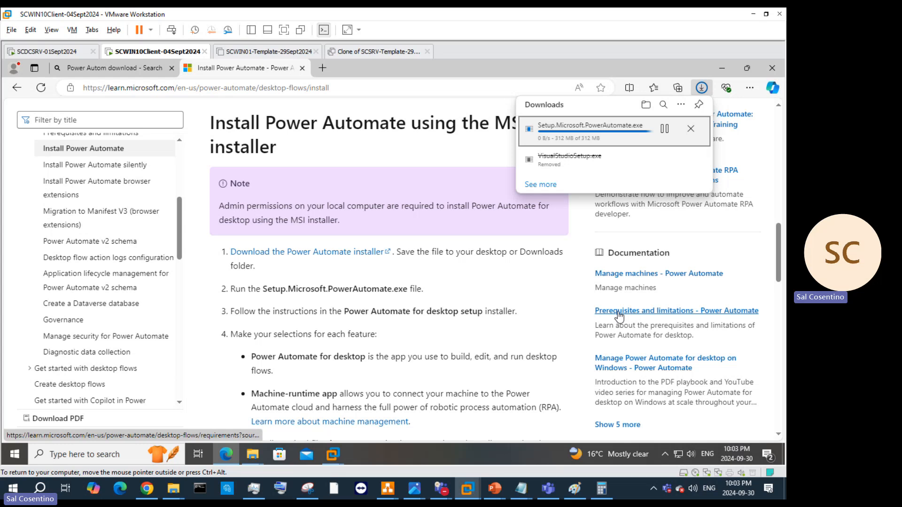
{"action": "scroll", "coordinate": [376, 240], "scroll_direction": "up", "scroll_amount": 8}
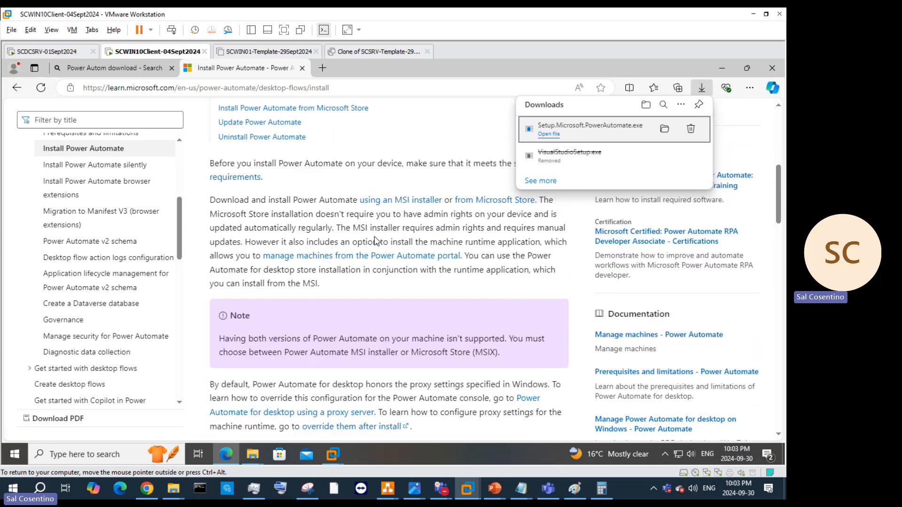
{"action": "scroll", "coordinate": [376, 241], "scroll_direction": "up", "scroll_amount": 4}
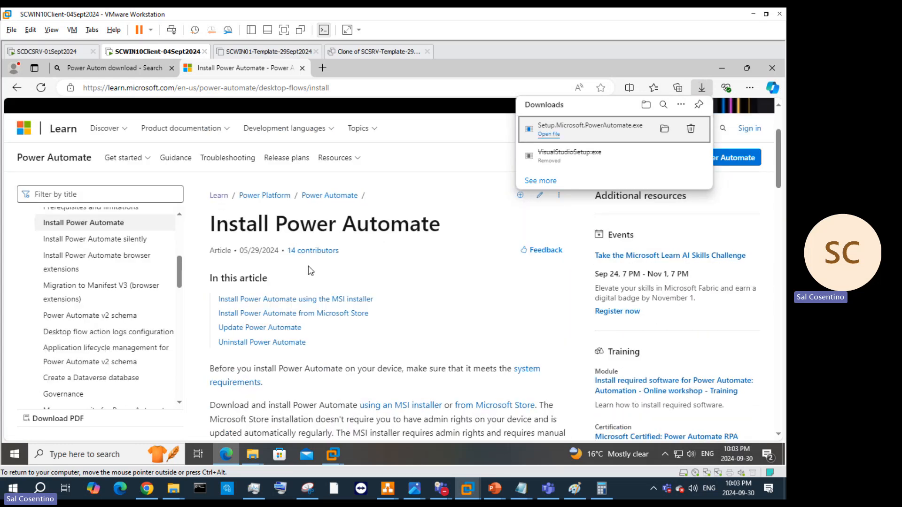
{"action": "left_click", "coordinate": [291, 314]}
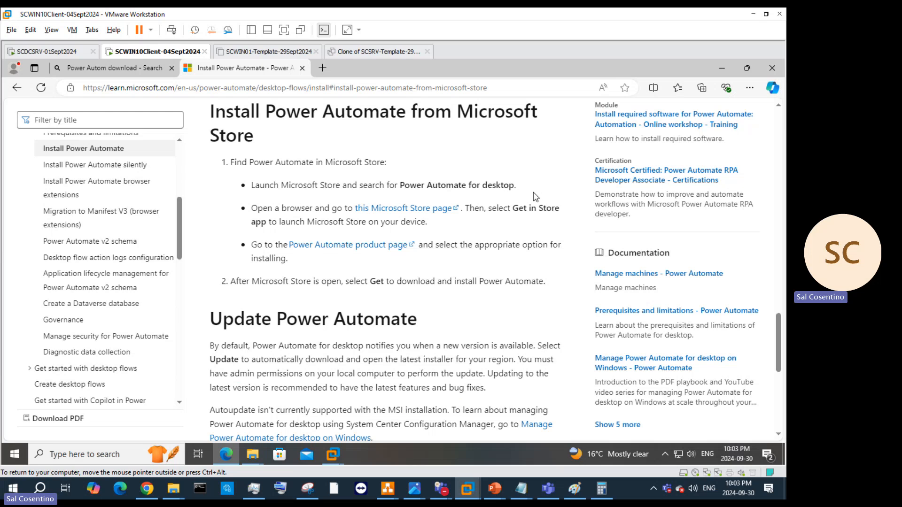
{"action": "scroll", "coordinate": [655, 244], "scroll_direction": "down", "scroll_amount": 3}
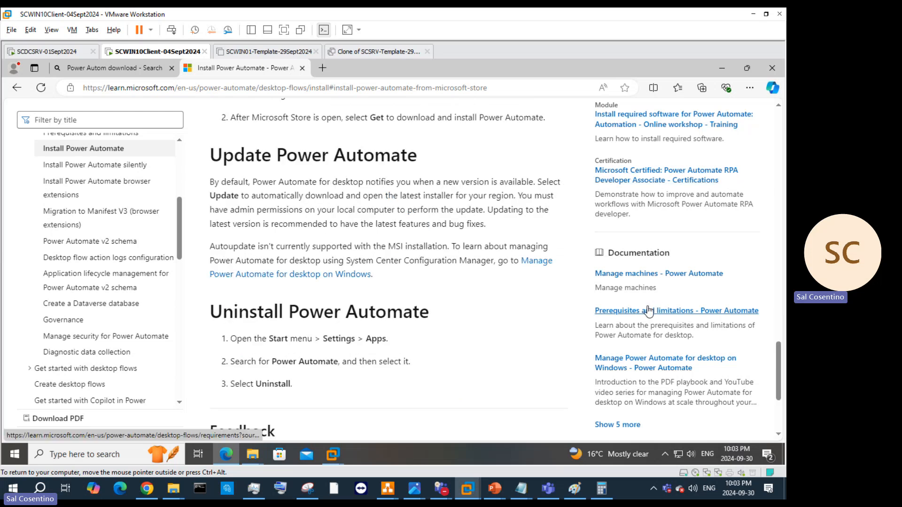
Step: Open the Manage machines article and select its 'Register a new machine' heading
{"action": "left_click", "coordinate": [641, 277]}
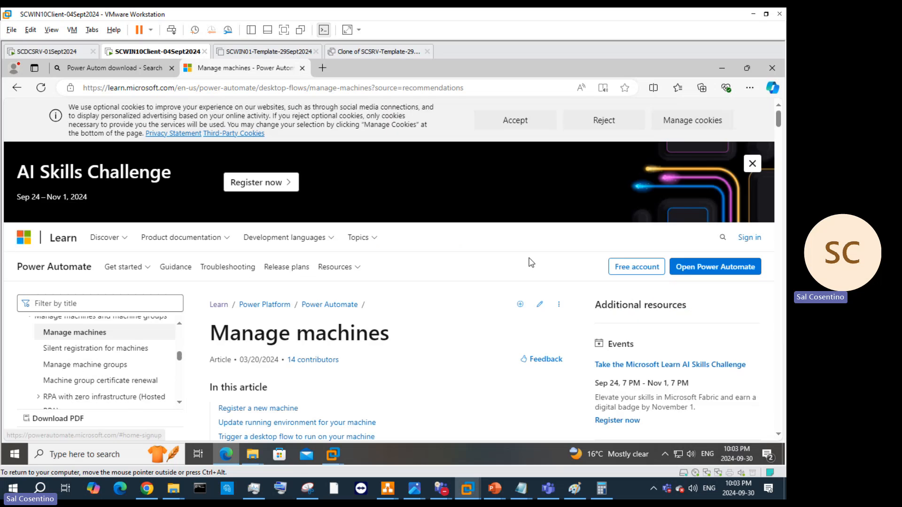
{"action": "scroll", "coordinate": [502, 284], "scroll_direction": "down", "scroll_amount": 1}
{"action": "scroll", "coordinate": [502, 284], "scroll_direction": "down", "scroll_amount": 3}
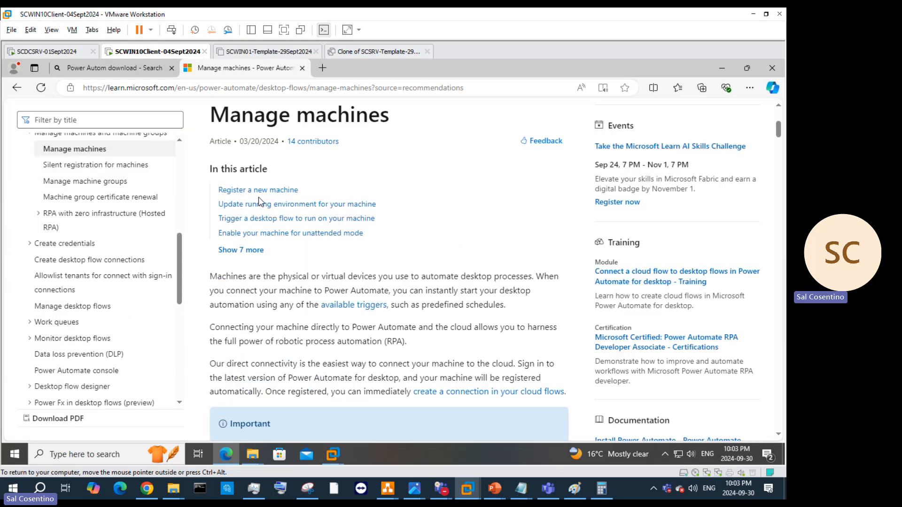
{"action": "scroll", "coordinate": [261, 202], "scroll_direction": "down", "scroll_amount": 3}
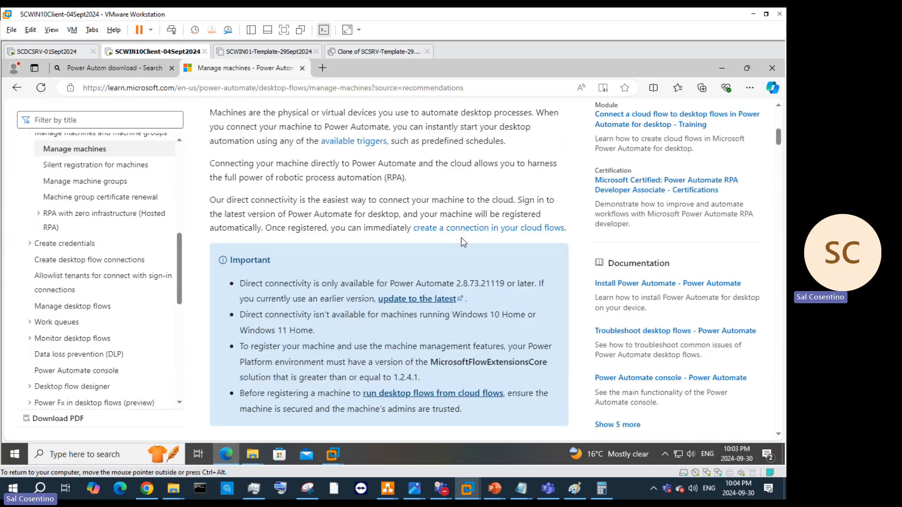
{"action": "scroll", "coordinate": [461, 231], "scroll_direction": "down", "scroll_amount": 6}
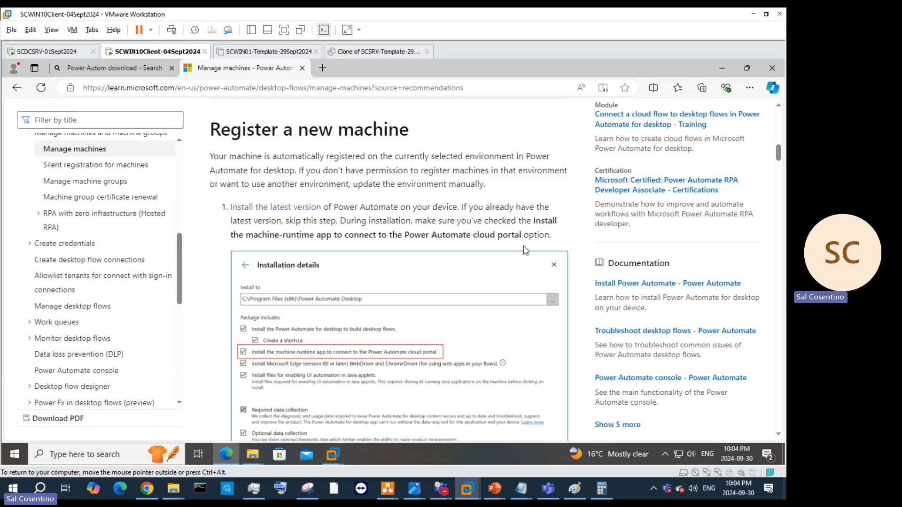
{"action": "scroll", "coordinate": [460, 255], "scroll_direction": "down", "scroll_amount": 2}
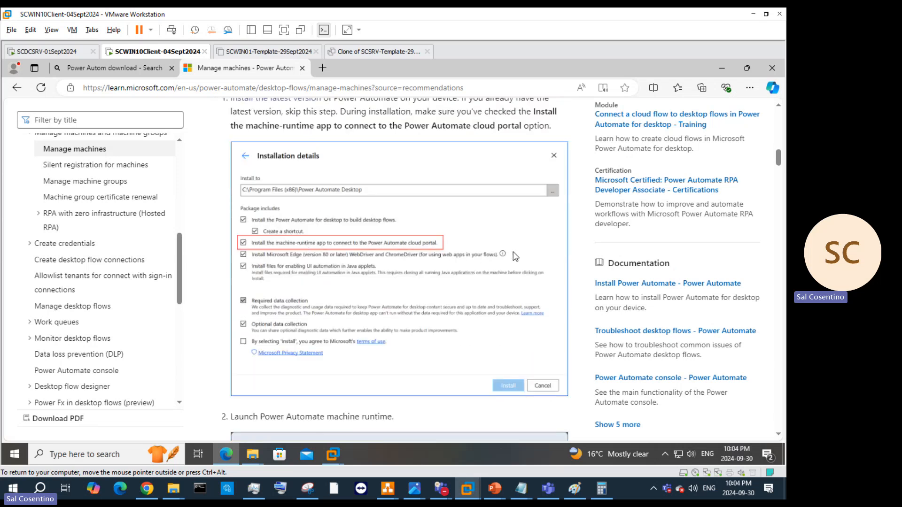
{"action": "scroll", "coordinate": [520, 251], "scroll_direction": "down", "scroll_amount": 4}
{"action": "scroll", "coordinate": [465, 237], "scroll_direction": "up", "scroll_amount": 6}
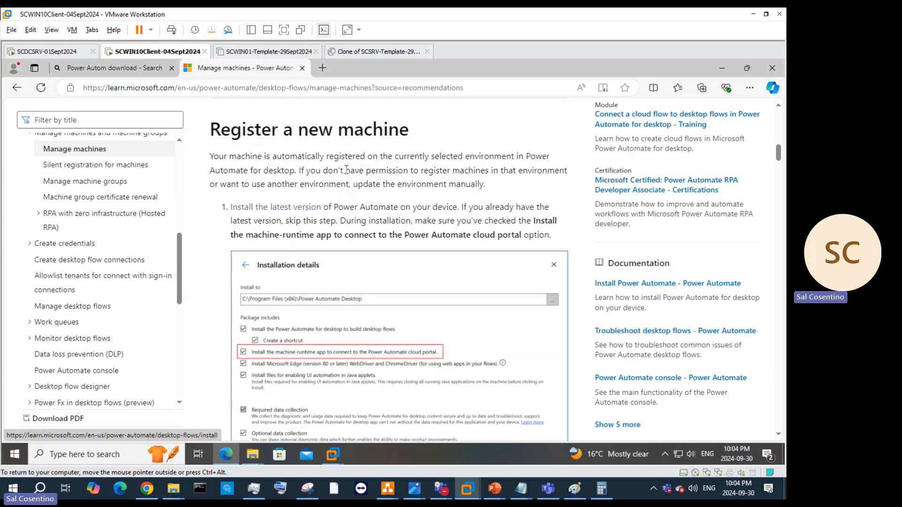
{"action": "left_click_drag", "start_coordinate": [413, 133], "coordinate": [204, 127]}
{"action": "key", "text": "ctrl+c"}
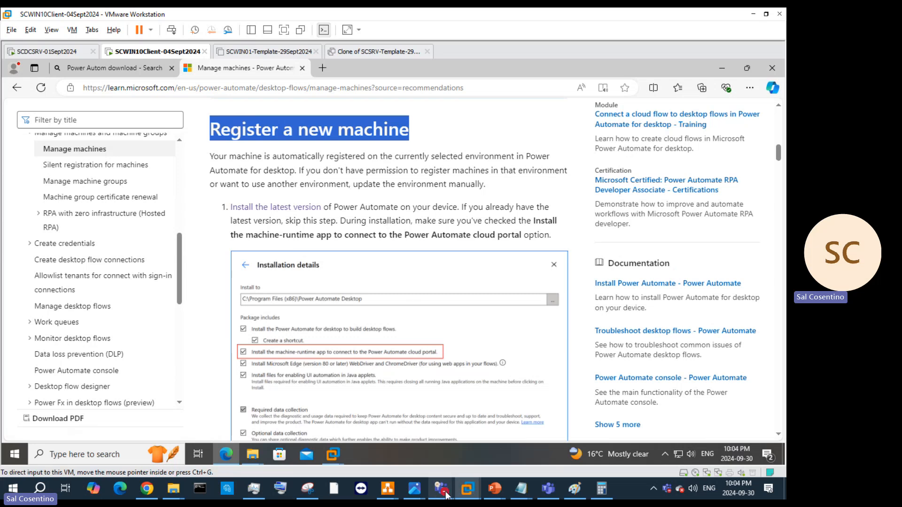
Step: Check and minimize the Teams meeting, return to the SCWIN10Client VM, and minimize its Edge
{"action": "mouse_move", "coordinate": [450, 493]}
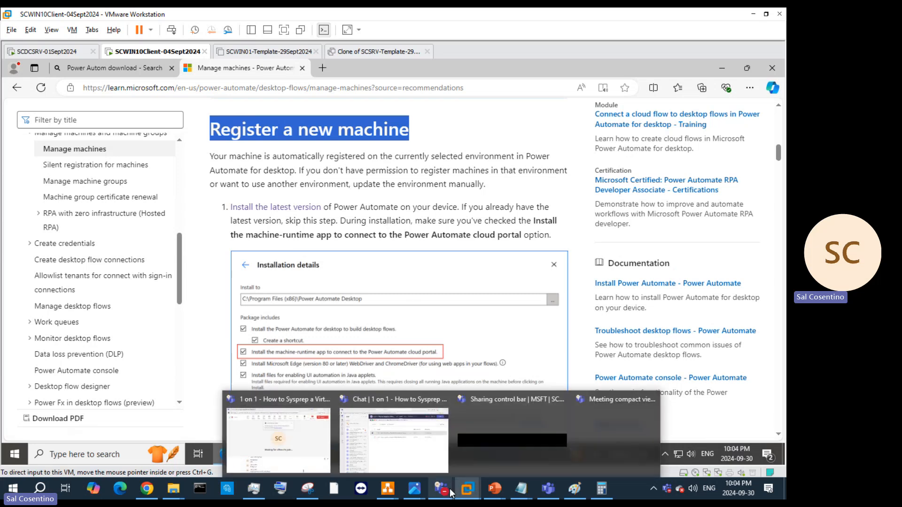
{"action": "left_click", "coordinate": [413, 444]}
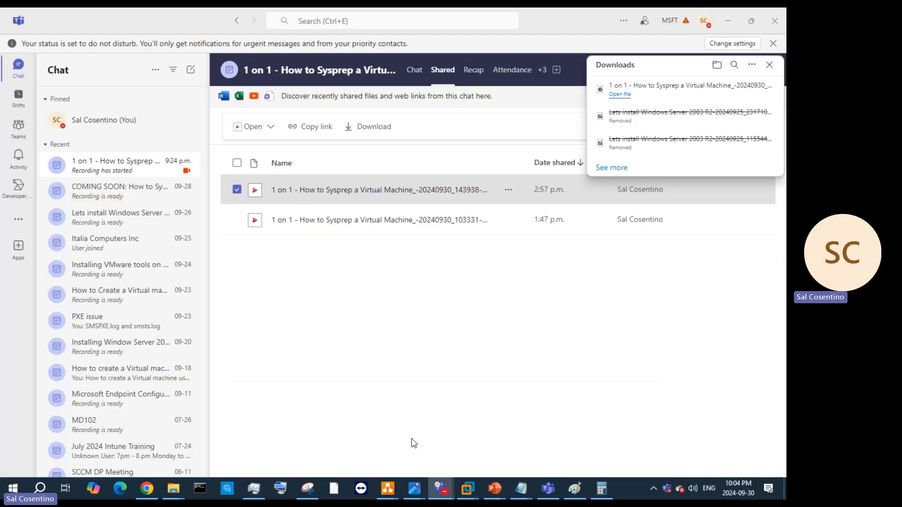
{"action": "left_click", "coordinate": [727, 21]}
{"action": "scroll", "coordinate": [550, 289], "scroll_direction": "down", "scroll_amount": 2}
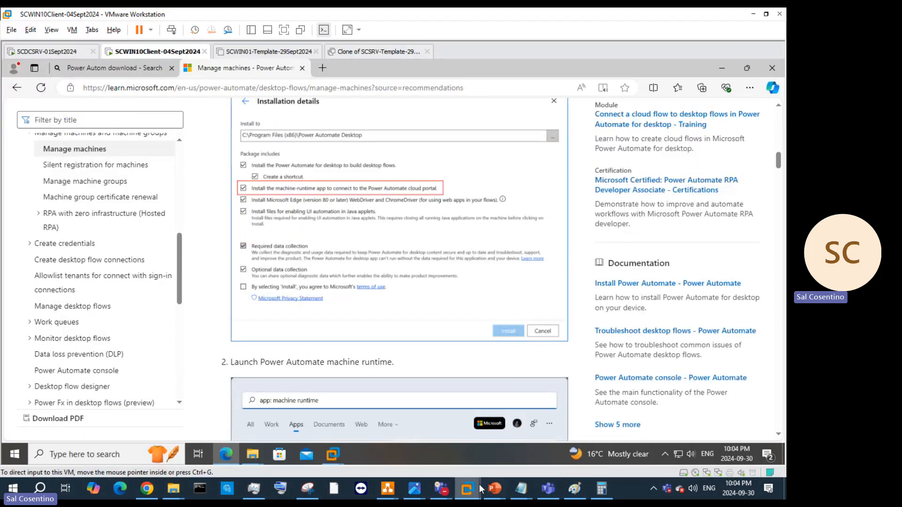
{"action": "mouse_move", "coordinate": [464, 489]}
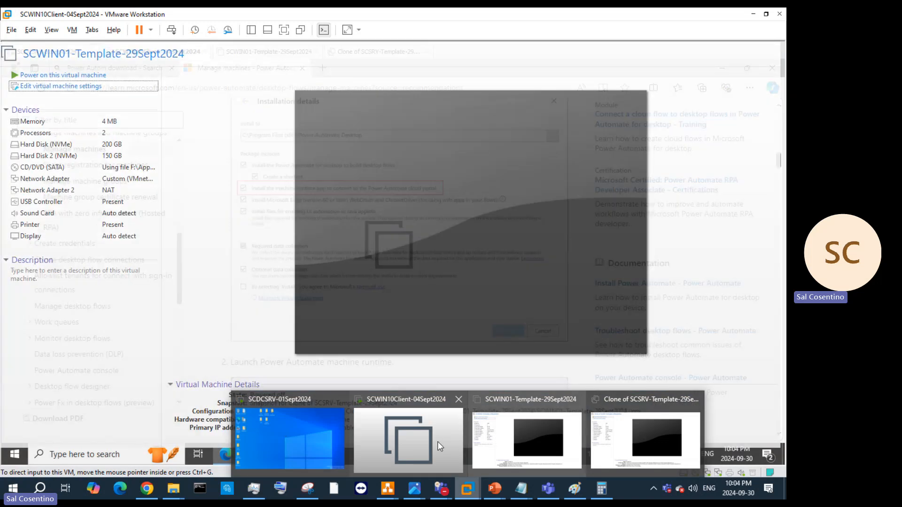
{"action": "left_click", "coordinate": [437, 445]}
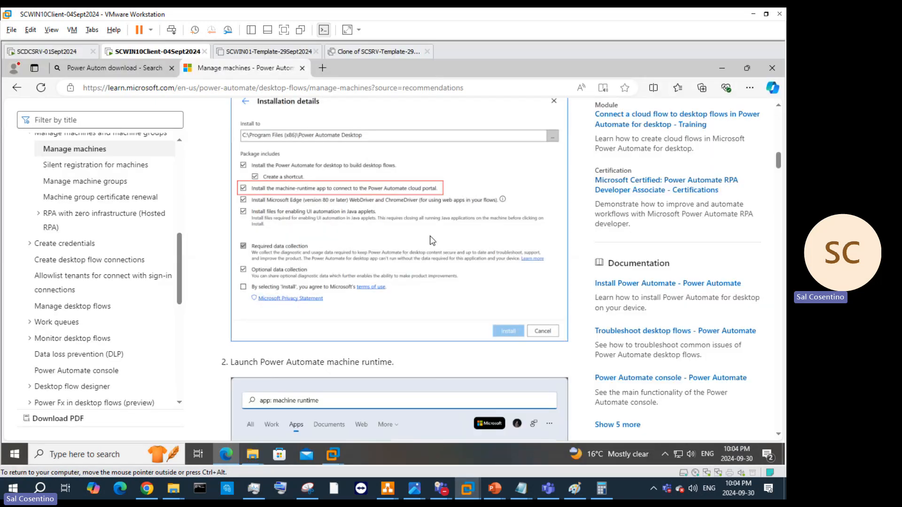
{"action": "left_click", "coordinate": [721, 71]}
Step: Paste 'Register a new machine' as a sub-bullet on slide 27 and delete the leftover empty bullet
{"action": "mouse_move", "coordinate": [496, 486]}
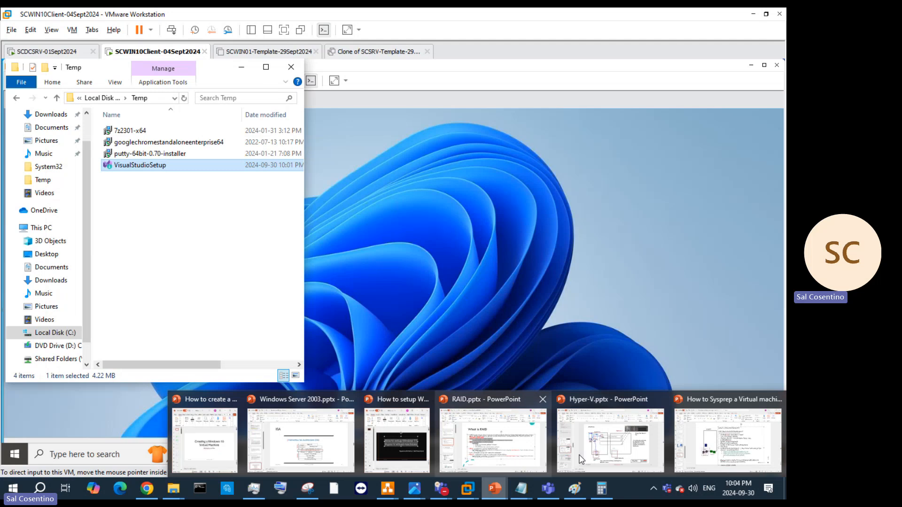
{"action": "left_click", "coordinate": [727, 442]}
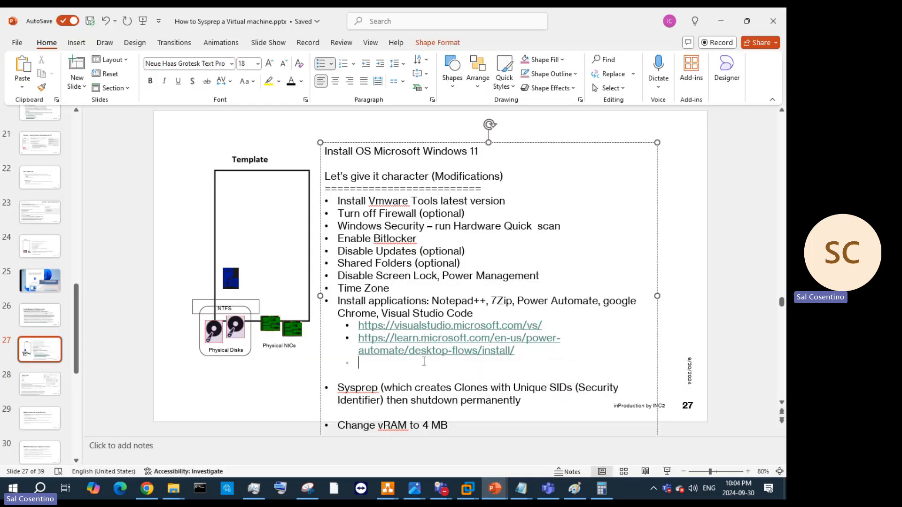
{"action": "key", "text": "ctrl+v"}
{"action": "left_click", "coordinate": [373, 362]}
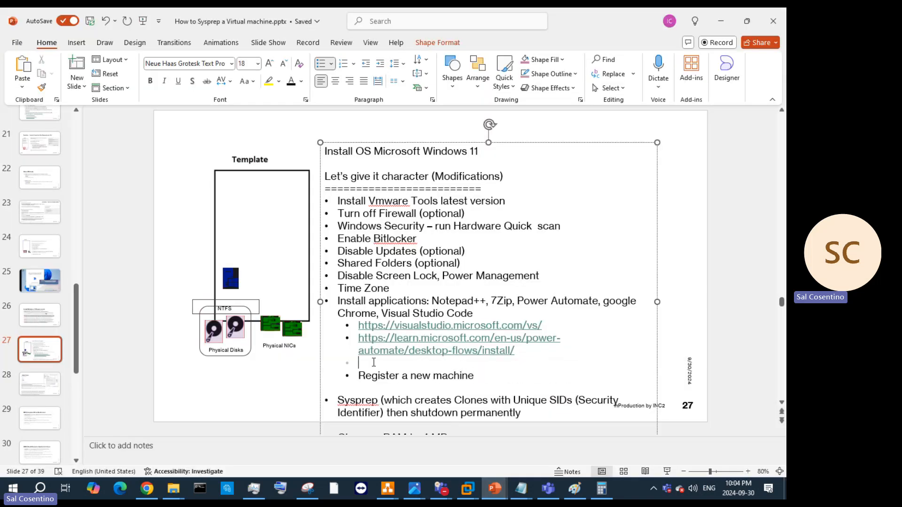
{"action": "key", "text": "Delete"}
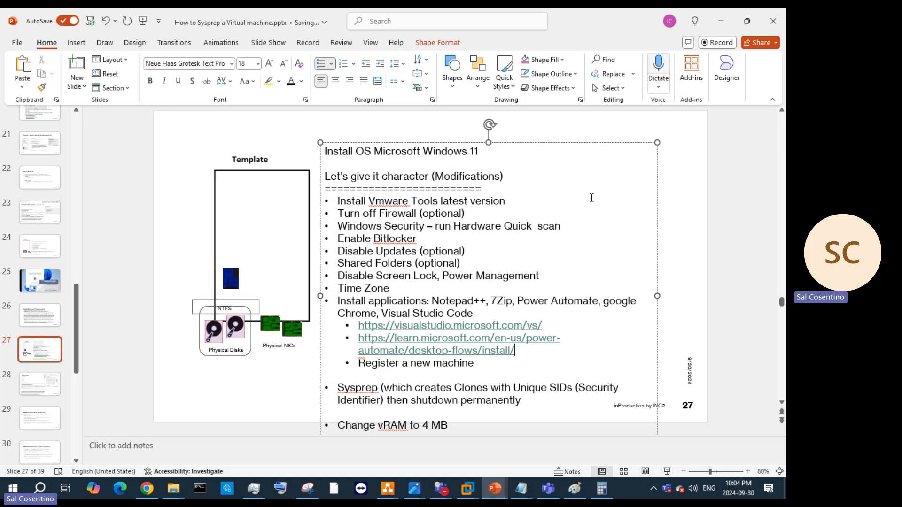
Step: Bring the VM's Manage machines docs page back to the front
{"action": "left_click", "coordinate": [467, 488]}
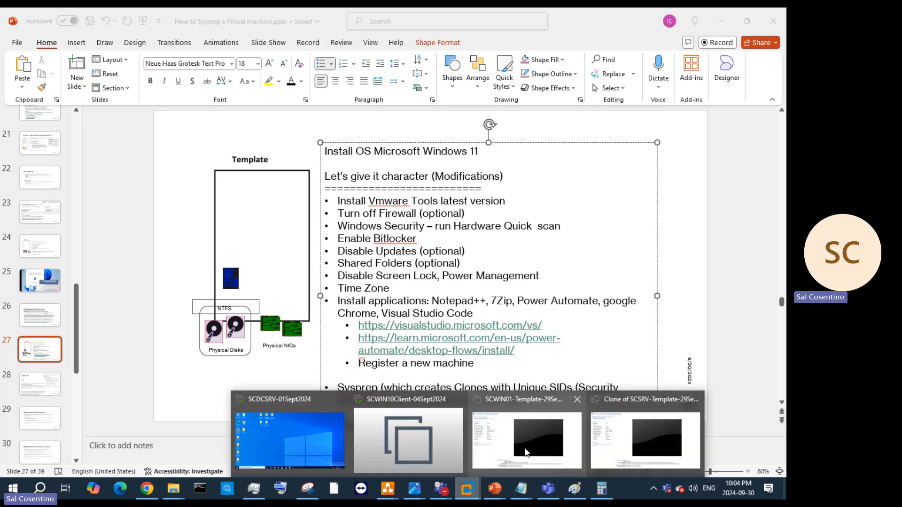
{"action": "mouse_move", "coordinate": [442, 447]}
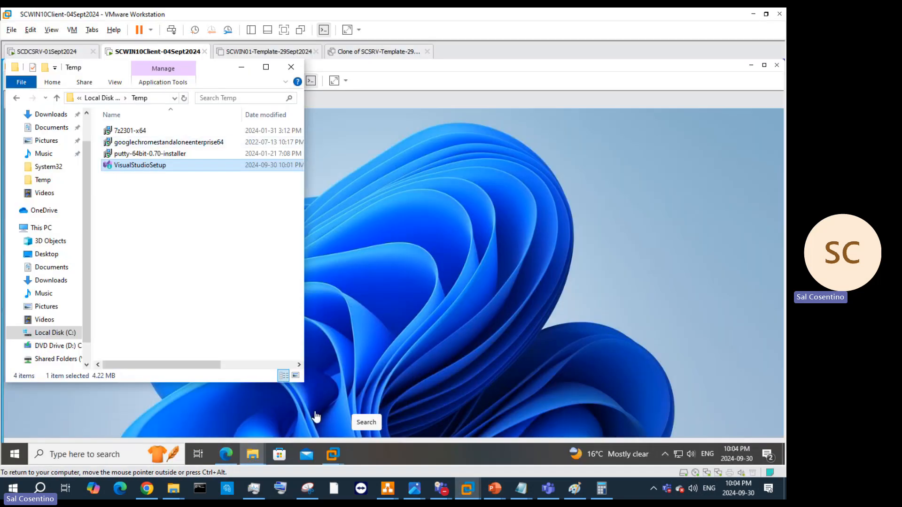
{"action": "left_click", "coordinate": [226, 454]}
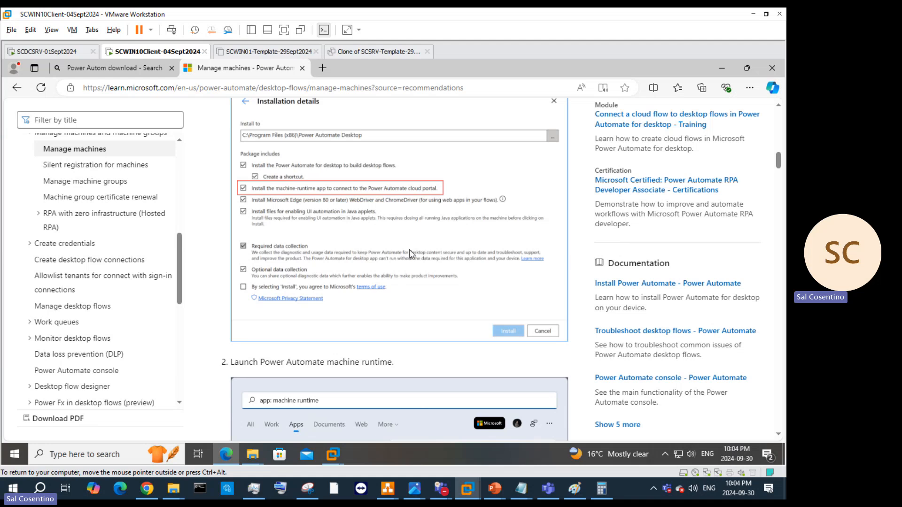
Step: Link to the Register a new machine section, visit the Install Power Automate page, then go back
{"action": "scroll", "coordinate": [411, 254], "scroll_direction": "up", "scroll_amount": 4}
{"action": "left_click", "coordinate": [200, 184]}
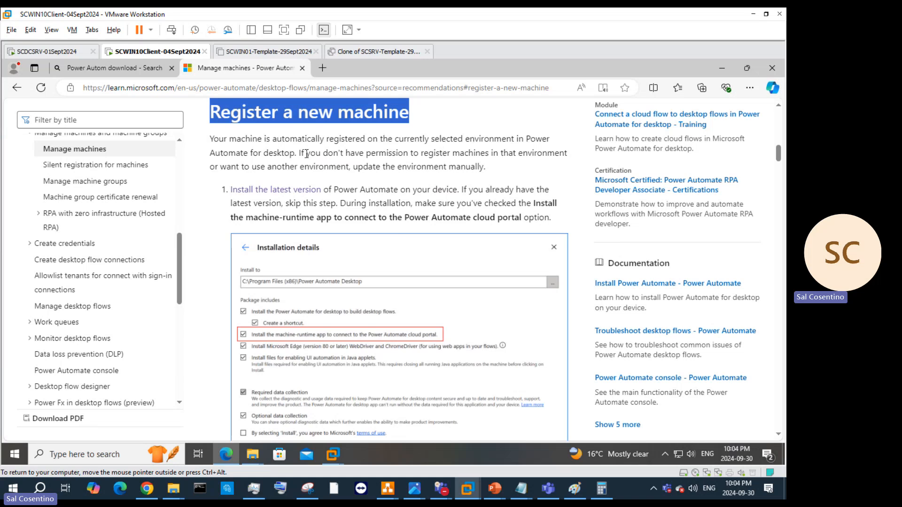
{"action": "left_click_drag", "start_coordinate": [306, 153], "coordinate": [539, 165]}
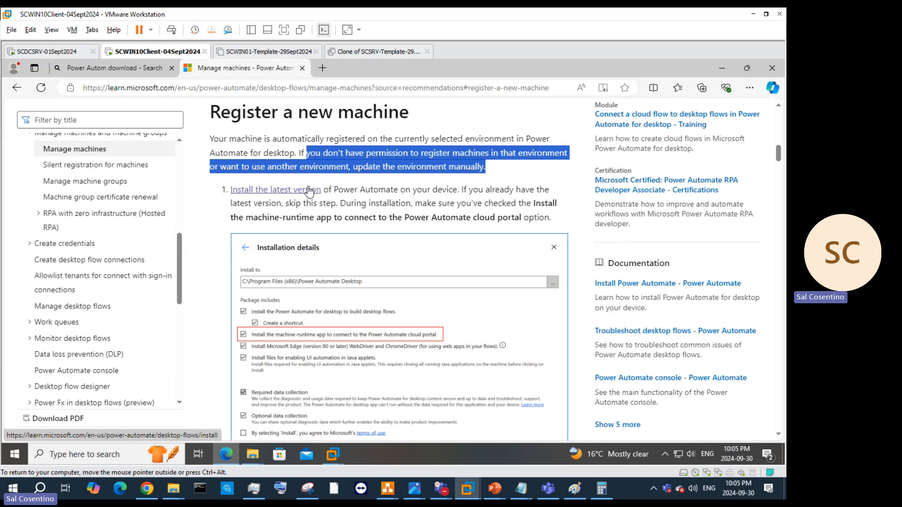
{"action": "left_click", "coordinate": [308, 190]}
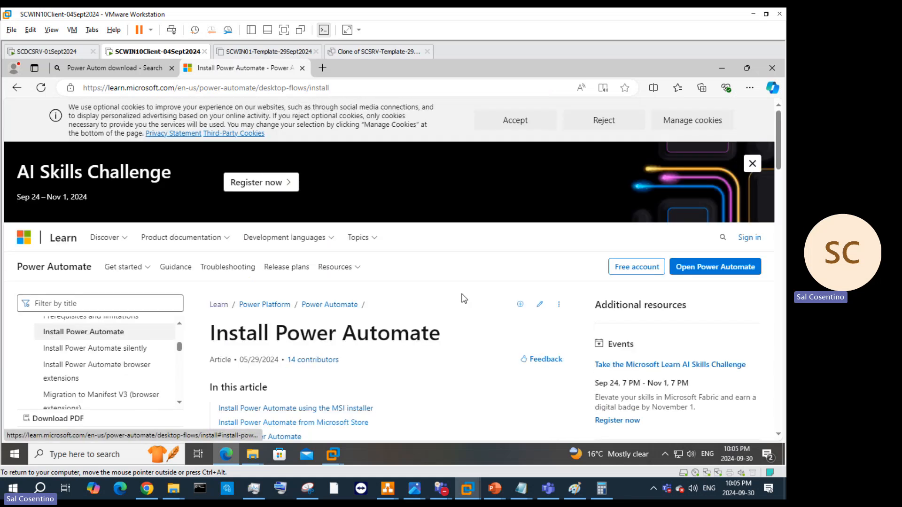
{"action": "left_click", "coordinate": [17, 88]}
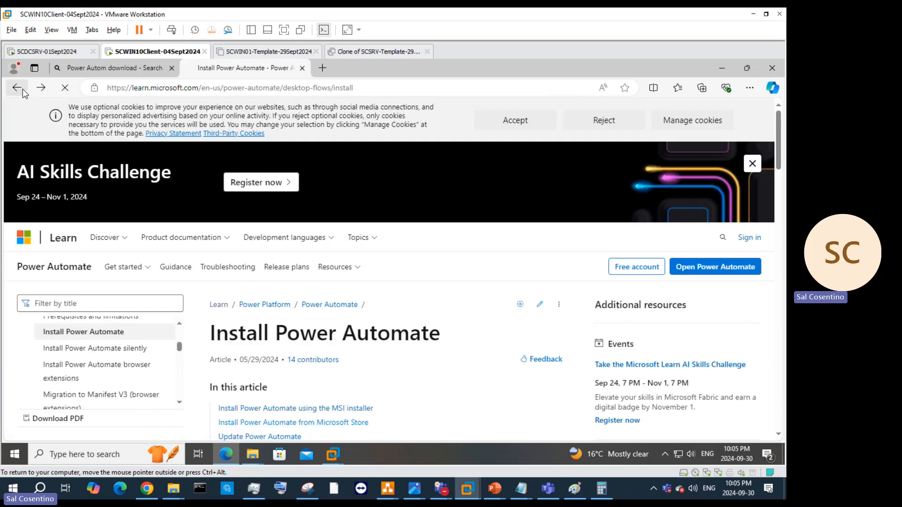
Step: Copy the Register a new machine section's page address from Edge's address bar
{"action": "left_click", "coordinate": [270, 88]}
{"action": "right_click", "coordinate": [271, 88]}
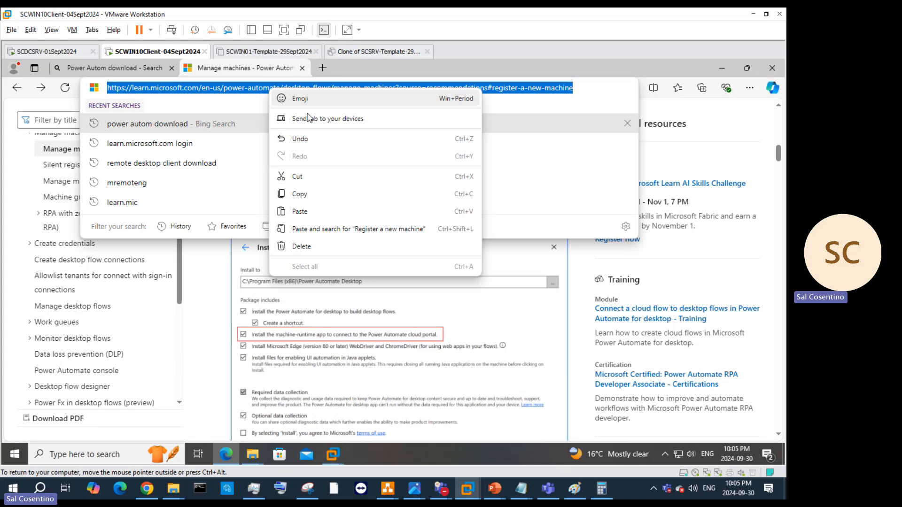
{"action": "left_click", "coordinate": [318, 193]}
{"action": "left_click", "coordinate": [445, 267]}
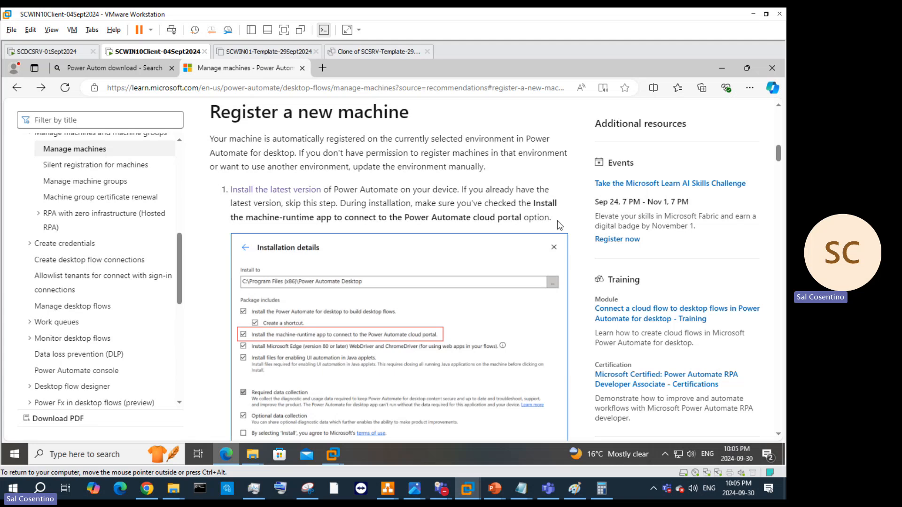
Step: Scroll through the Manage machines article to review the registration instructions
{"action": "scroll", "coordinate": [527, 224], "scroll_direction": "down", "scroll_amount": 5}
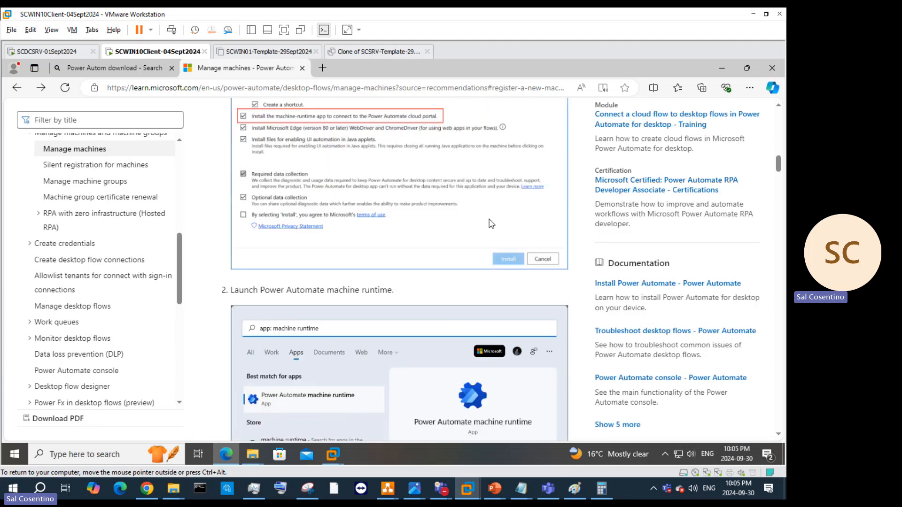
{"action": "scroll", "coordinate": [359, 258], "scroll_direction": "down", "scroll_amount": 4}
{"action": "scroll", "coordinate": [407, 199], "scroll_direction": "down", "scroll_amount": 6}
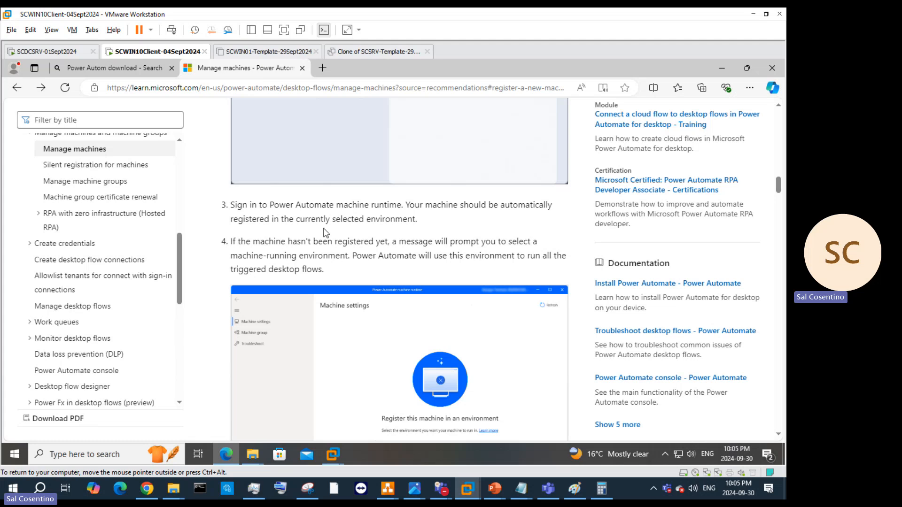
{"action": "scroll", "coordinate": [393, 230], "scroll_direction": "down", "scroll_amount": 5}
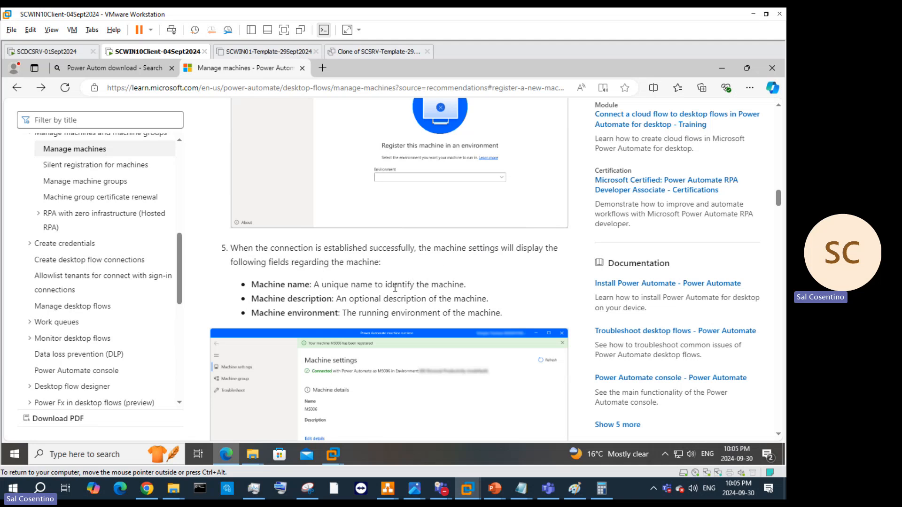
{"action": "scroll", "coordinate": [357, 271], "scroll_direction": "down", "scroll_amount": 8}
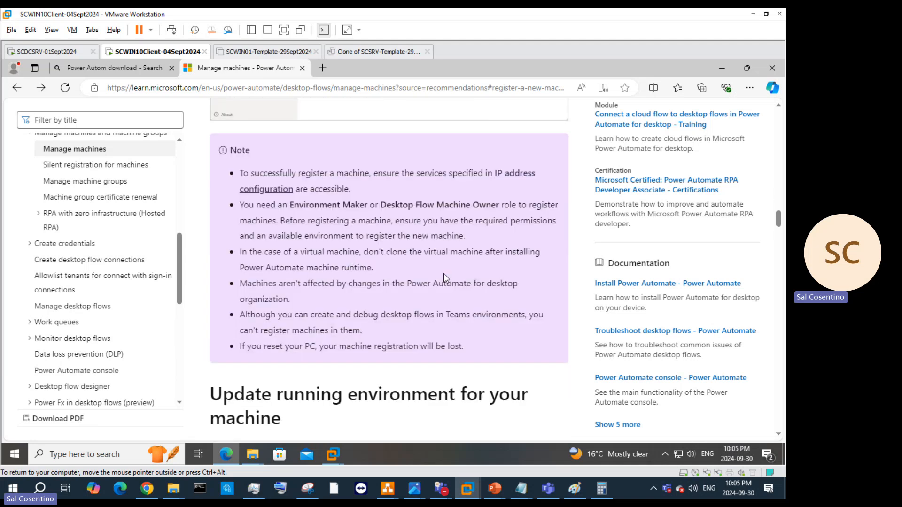
{"action": "scroll", "coordinate": [445, 278], "scroll_direction": "down", "scroll_amount": 4}
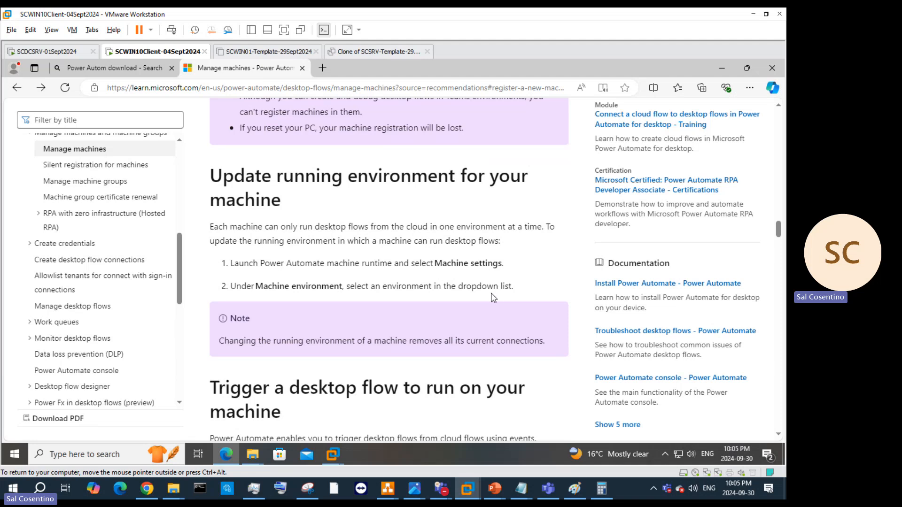
{"action": "scroll", "coordinate": [493, 297], "scroll_direction": "up", "scroll_amount": 10}
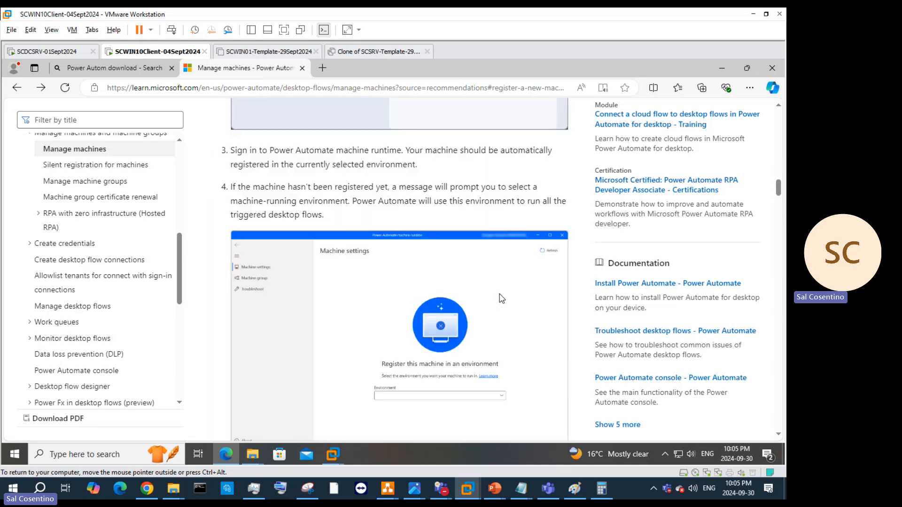
{"action": "scroll", "coordinate": [502, 299], "scroll_direction": "up", "scroll_amount": 8}
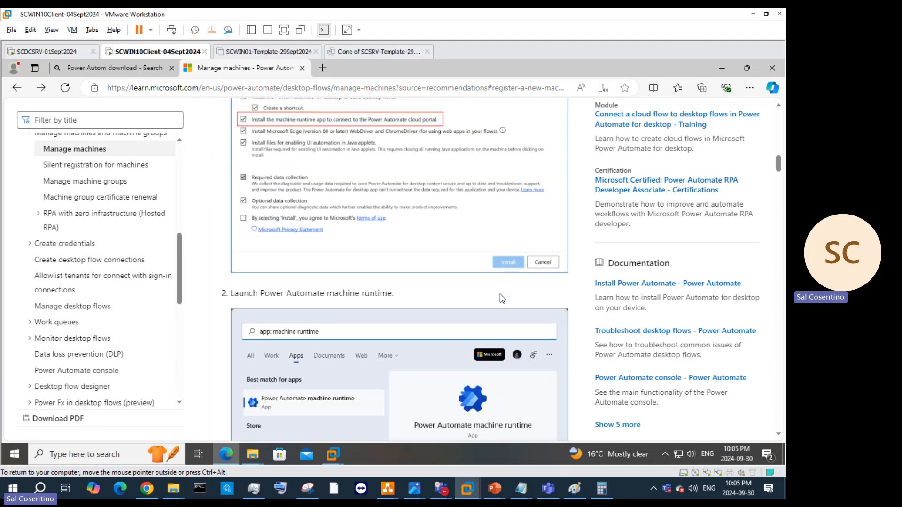
{"action": "scroll", "coordinate": [502, 298], "scroll_direction": "up", "scroll_amount": 4}
{"action": "scroll", "coordinate": [462, 289], "scroll_direction": "down", "scroll_amount": 2}
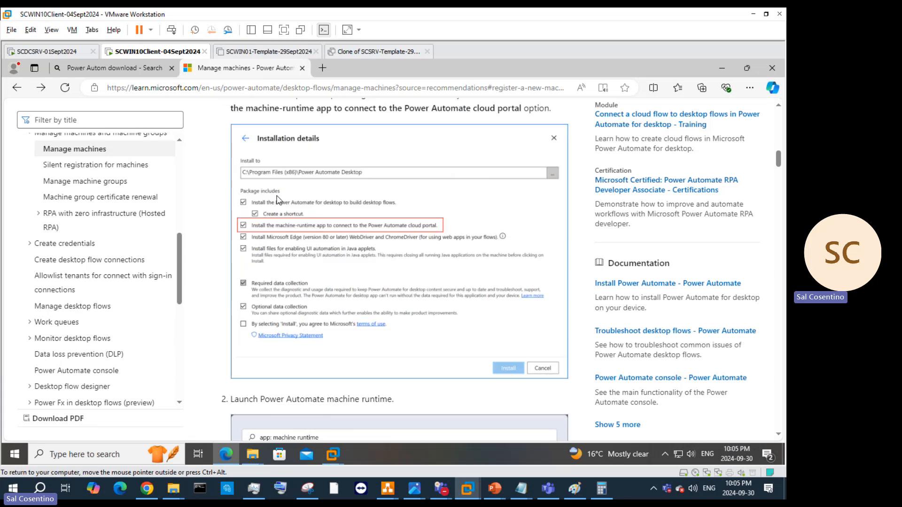
{"action": "scroll", "coordinate": [320, 211], "scroll_direction": "up", "scroll_amount": 3}
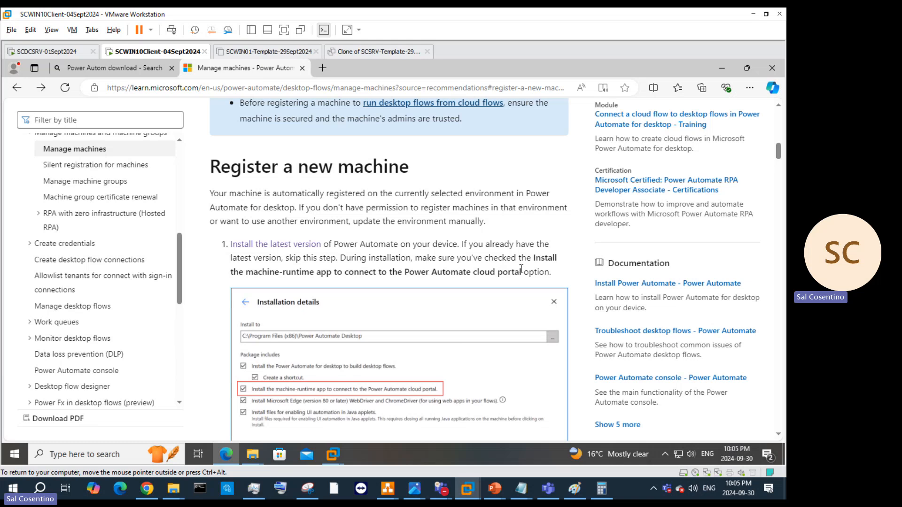
{"action": "scroll", "coordinate": [404, 400], "scroll_direction": "down", "scroll_amount": 1}
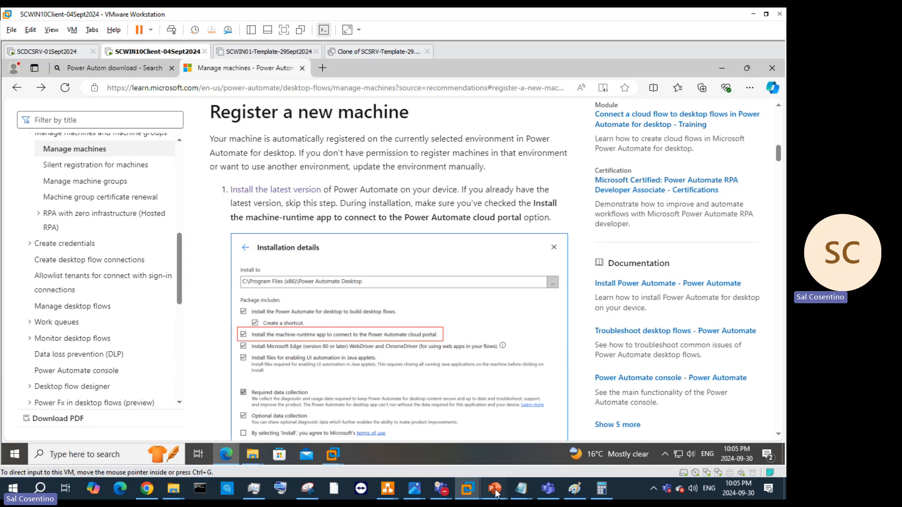
Step: Paste the registration page link after the 'Register a new machine' bullet on slide 27
{"action": "mouse_move", "coordinate": [494, 488]}
{"action": "left_click", "coordinate": [749, 454]}
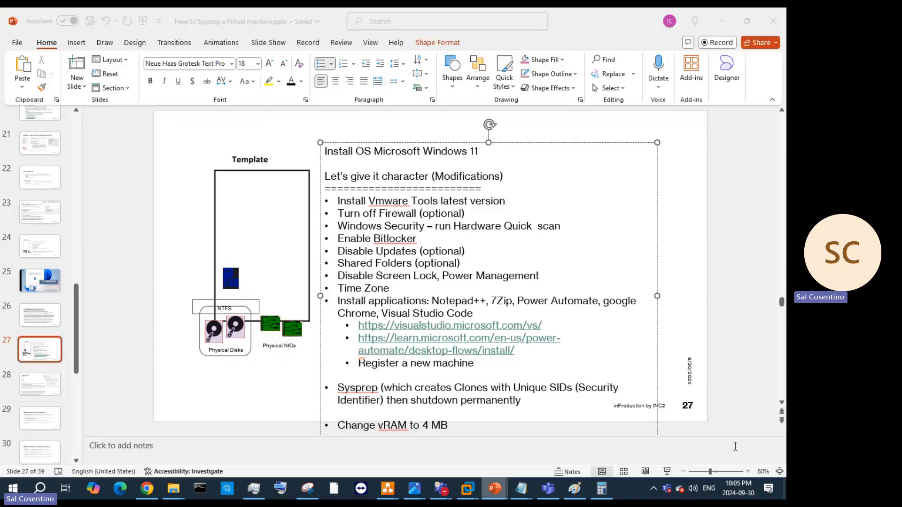
{"action": "left_click", "coordinate": [493, 368]}
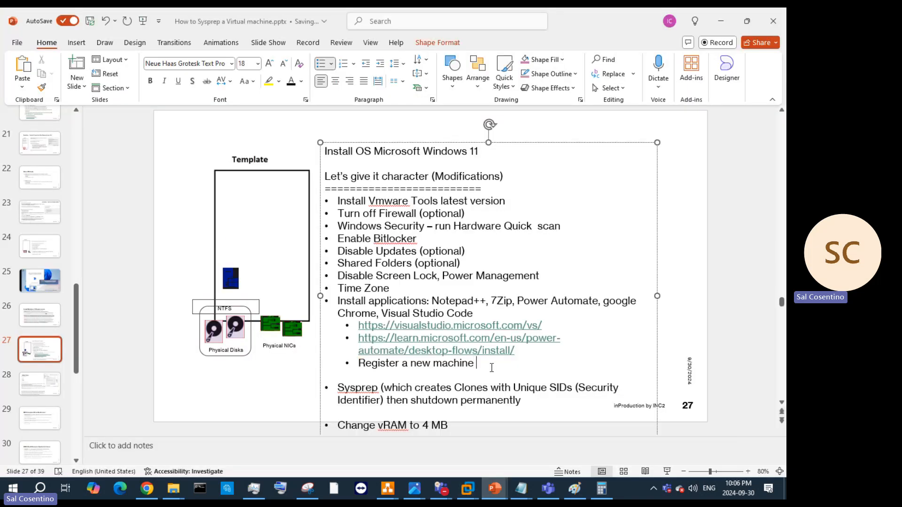
{"action": "key", "text": "ctrl+v"}
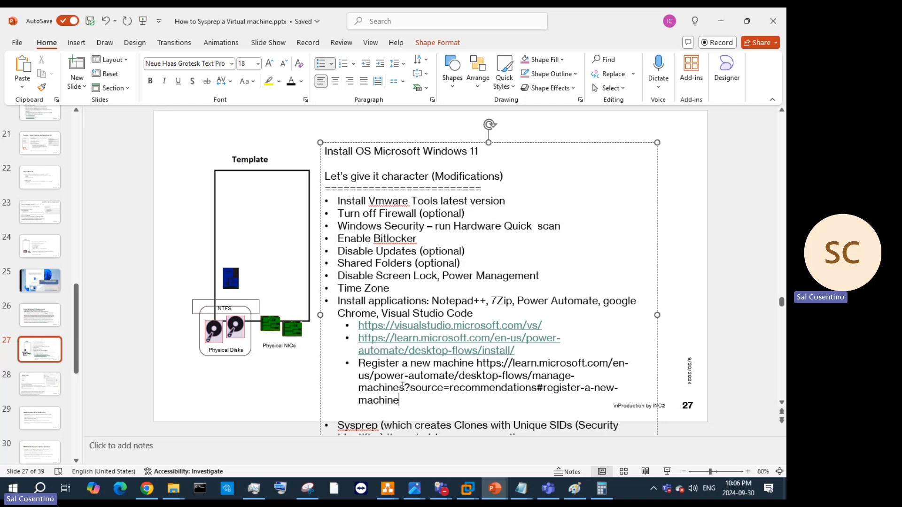
{"action": "key", "text": "Return"}
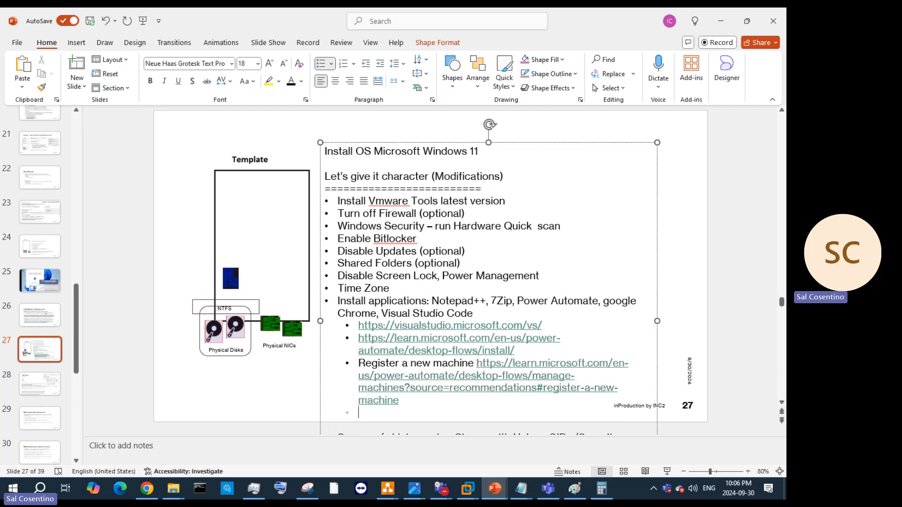
Step: Shrink the three link lines to 14 pt and remove the empty bullet below them
{"action": "left_click_drag", "start_coordinate": [429, 411], "coordinate": [358, 325]}
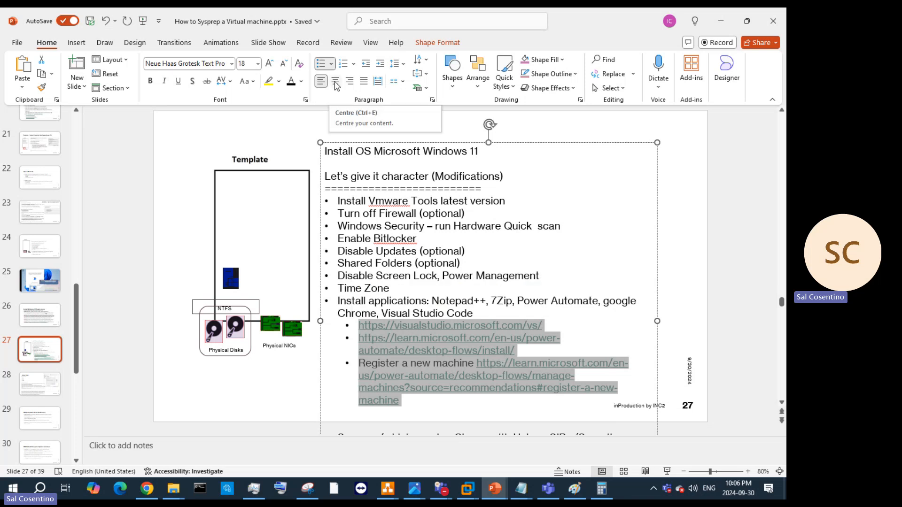
{"action": "left_click", "coordinate": [284, 63]}
{"action": "left_click", "coordinate": [284, 64]}
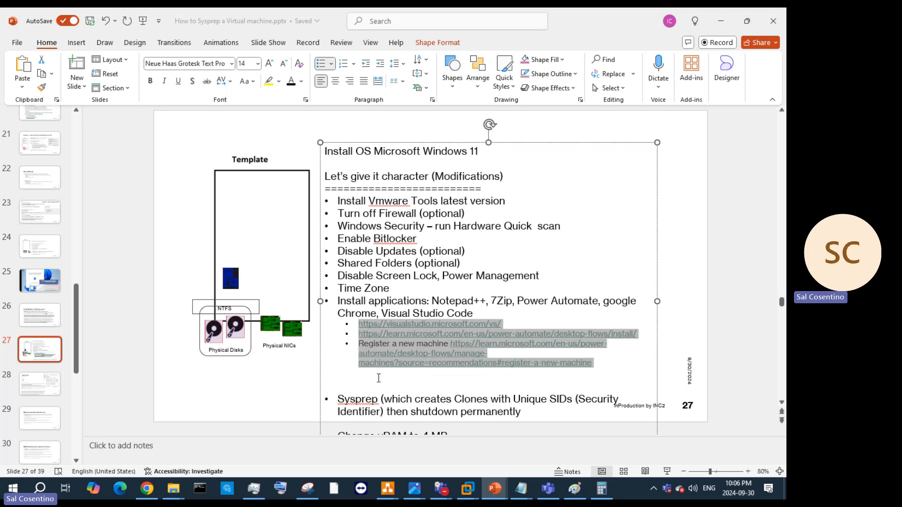
{"action": "left_click", "coordinate": [359, 382]}
{"action": "key", "text": "BackSpace"}
{"action": "key", "text": "BackSpace"}
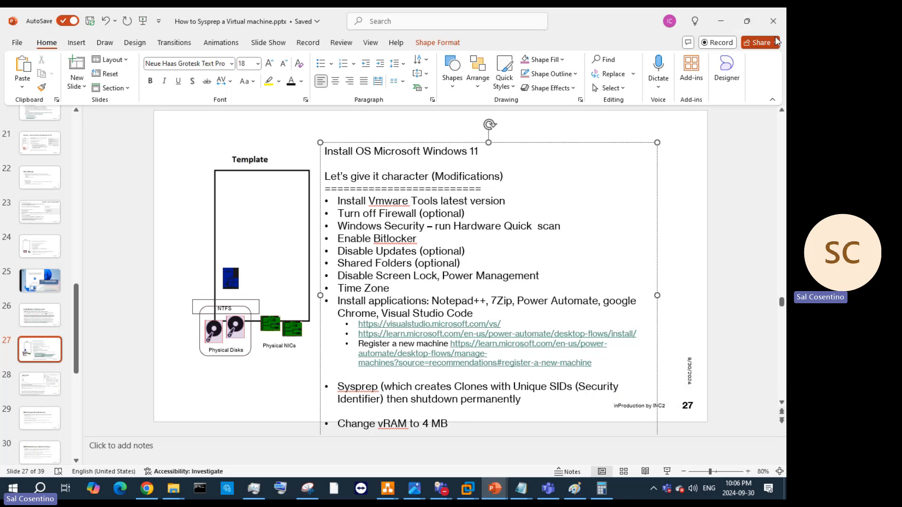
{"action": "key", "text": "super+Right"}
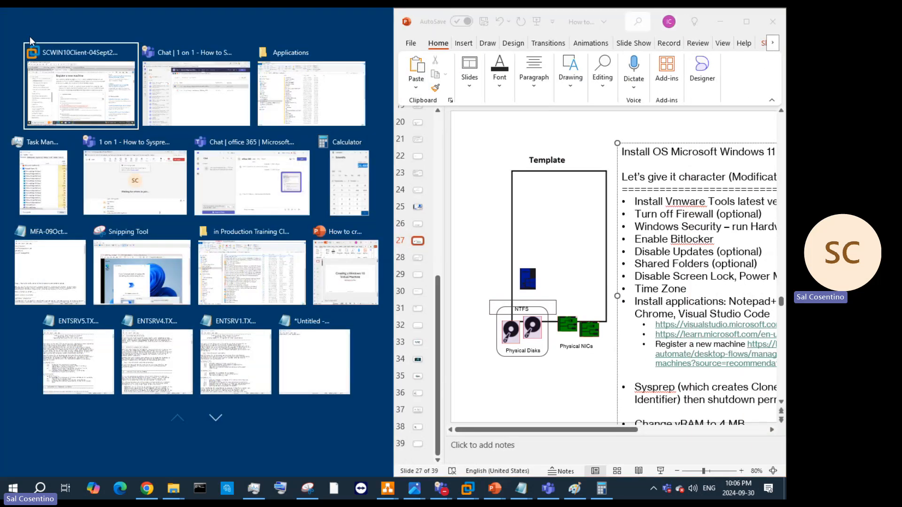
Step: Place the VM beside PowerPoint and copy the sentence about installing the machine-runtime app
{"action": "key", "text": "Return"}
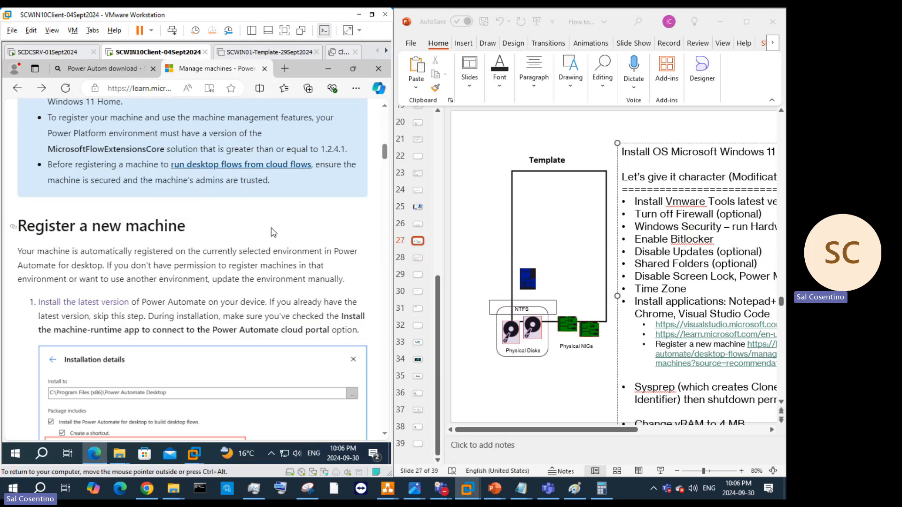
{"action": "scroll", "coordinate": [274, 232], "scroll_direction": "down", "scroll_amount": 3}
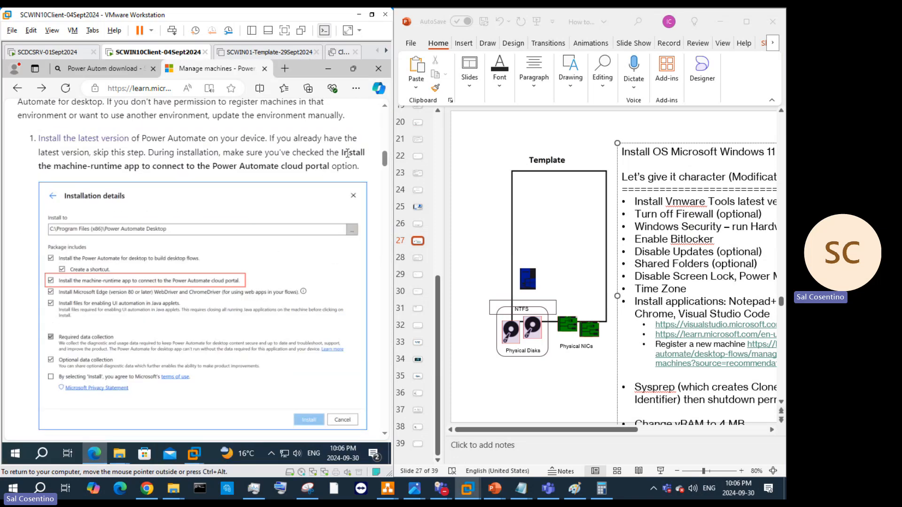
{"action": "left_click_drag", "start_coordinate": [342, 155], "coordinate": [358, 168]}
{"action": "right_click", "coordinate": [358, 169]}
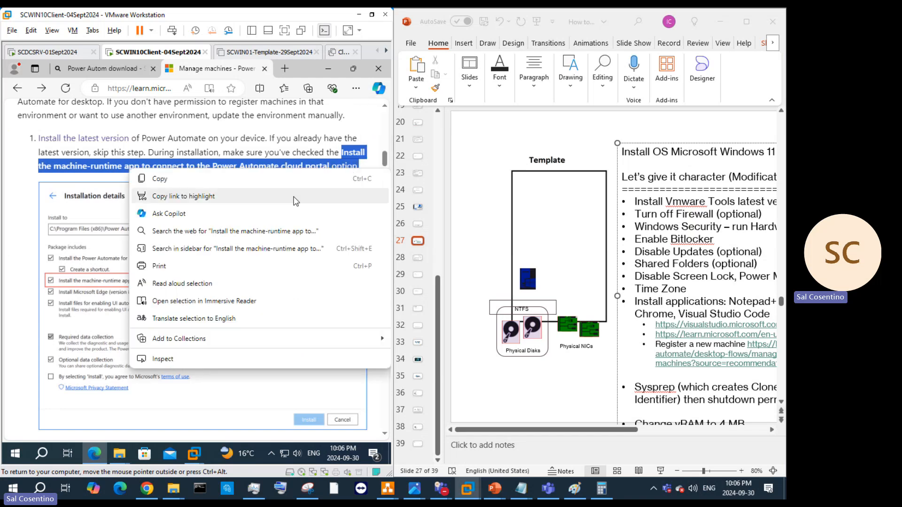
{"action": "left_click", "coordinate": [254, 179]}
Step: Paste the machine-runtime sentence as a new sub-bullet after the registration link and delete the duplicate
{"action": "left_click", "coordinate": [657, 369]}
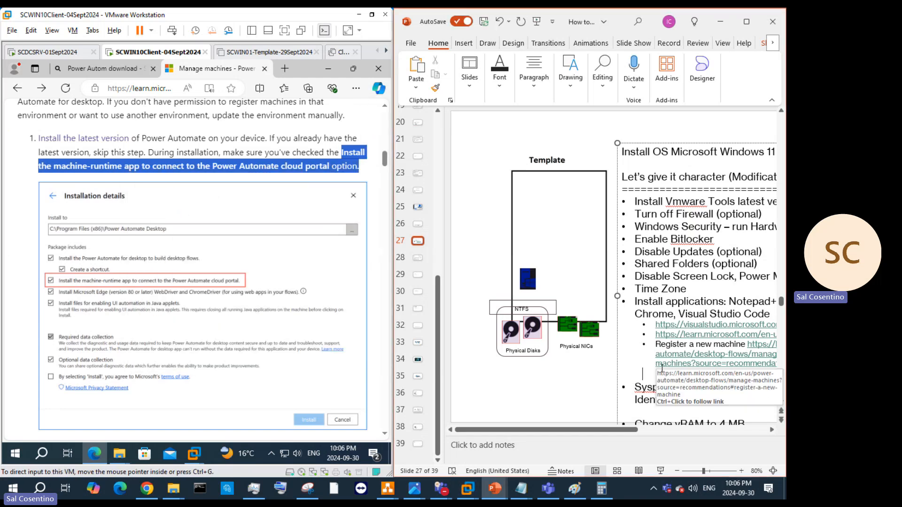
{"action": "type", "text": "Install the machine-runtime app to connect to the Power Automate cloud portal option."}
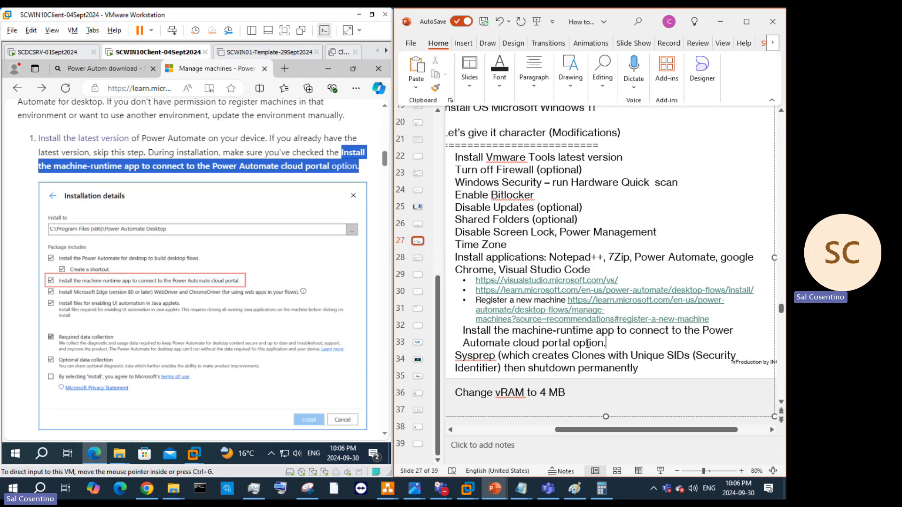
{"action": "left_click", "coordinate": [461, 324]}
{"action": "left_click", "coordinate": [722, 320]}
{"action": "key", "text": "Return"}
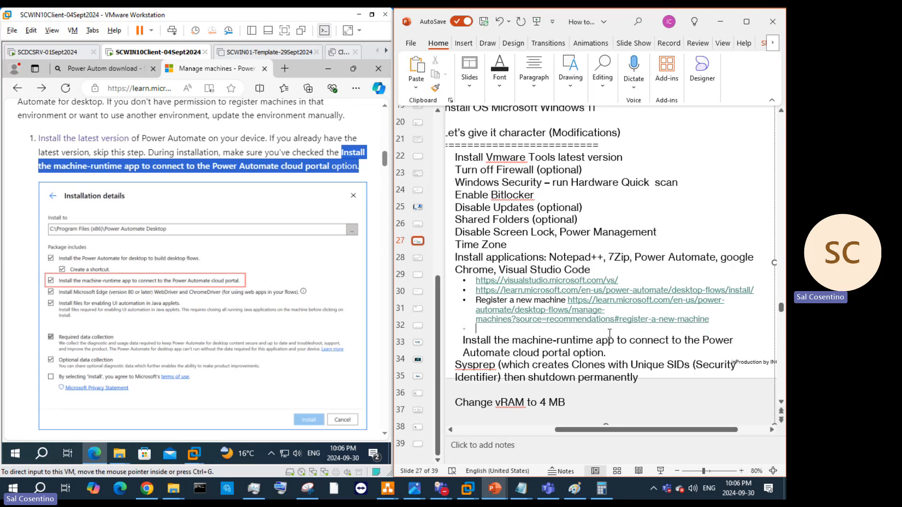
{"action": "type", "text": "Install the machine-runtime app to connect to the Power Automate cloud portal option."}
{"action": "left_click_drag", "start_coordinate": [607, 363], "coordinate": [485, 356]}
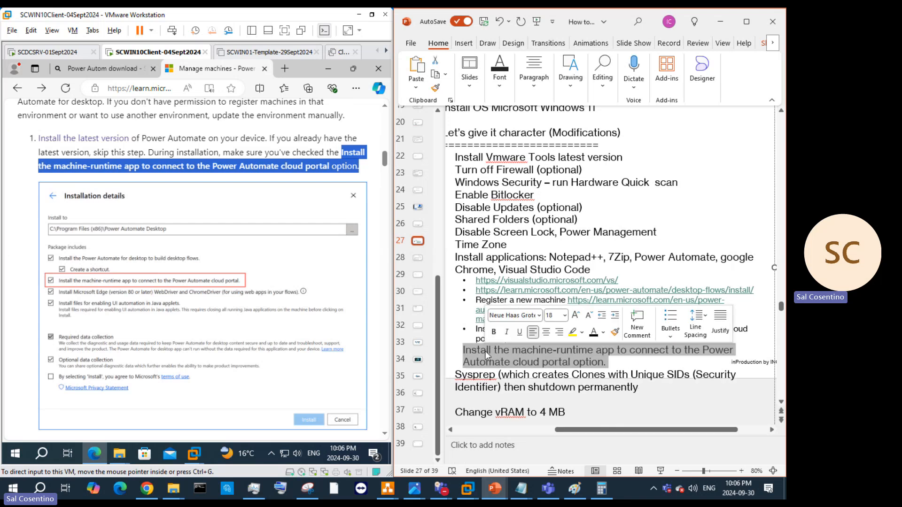
{"action": "key", "text": "Delete"}
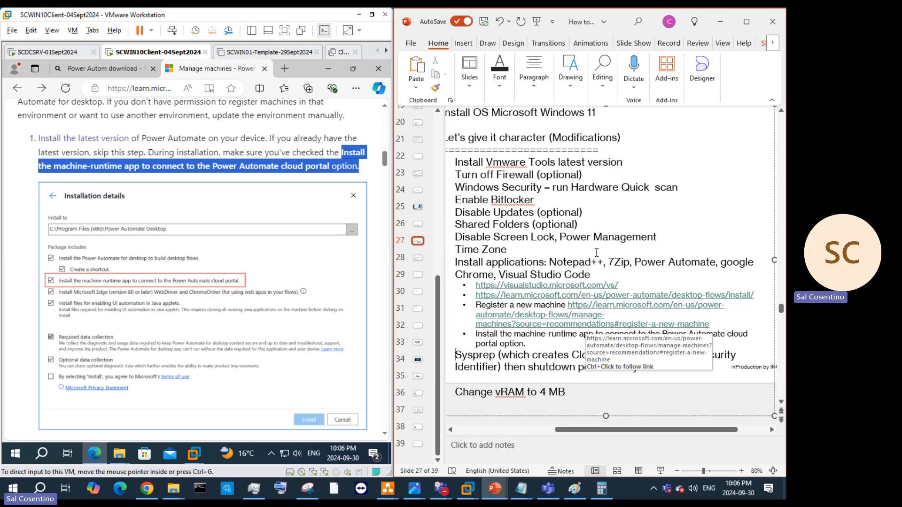
{"action": "scroll", "coordinate": [596, 253], "scroll_direction": "up", "scroll_amount": 3}
Step: Zoom the slide out to 50% and look through slides 25, 26, 31, 24 and 23
{"action": "left_click", "coordinate": [677, 471]}
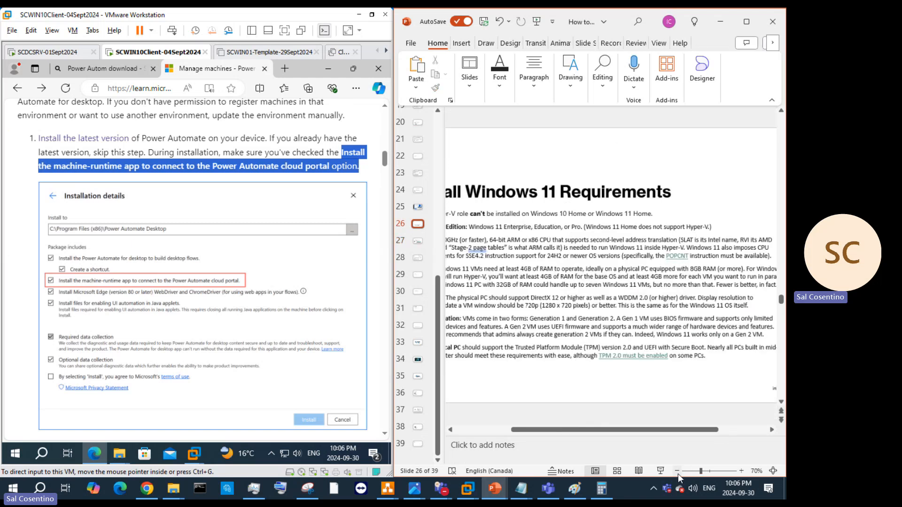
{"action": "left_click", "coordinate": [677, 472]}
{"action": "left_click", "coordinate": [677, 471]}
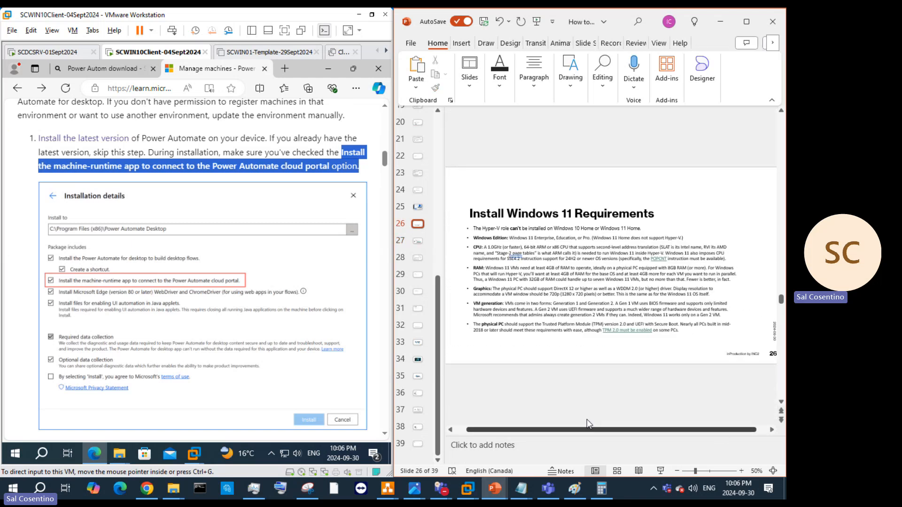
{"action": "left_click", "coordinate": [418, 208]}
{"action": "left_click", "coordinate": [418, 235]}
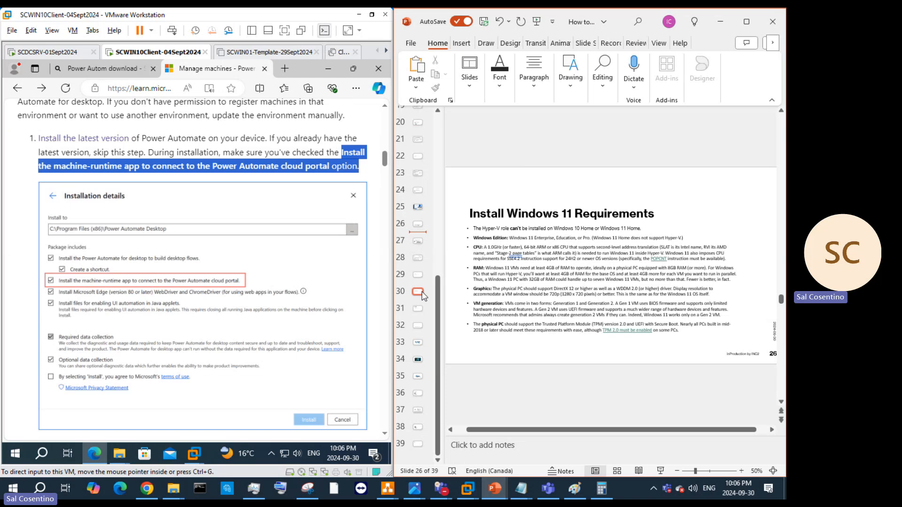
{"action": "left_click", "coordinate": [418, 308]}
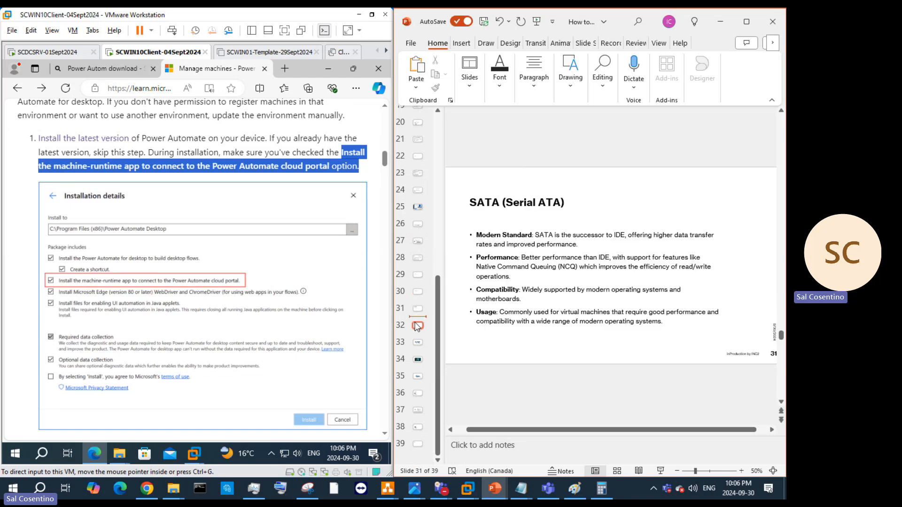
{"action": "left_click", "coordinate": [417, 189]}
{"action": "left_click", "coordinate": [417, 172]}
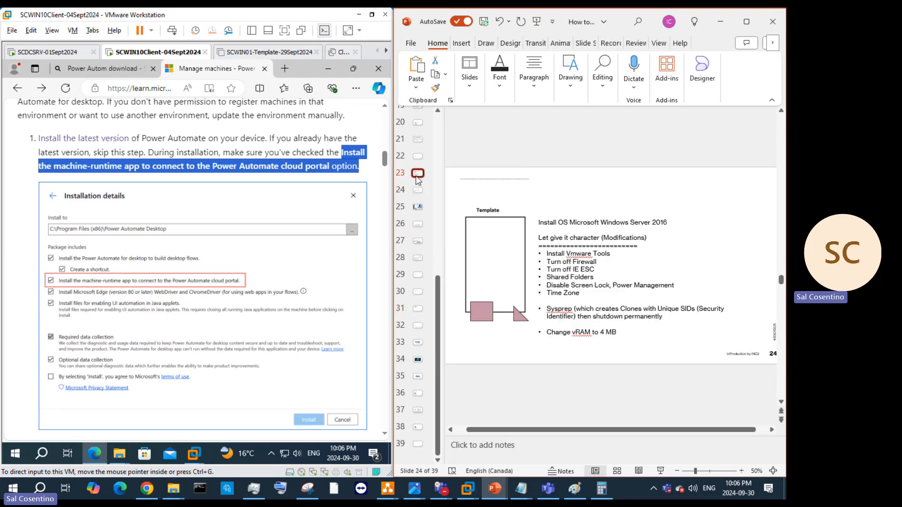
Step: Return to slide 27 and activate its Windows 11 install checklist text box
{"action": "left_click", "coordinate": [422, 244]}
{"action": "left_click", "coordinate": [416, 230]}
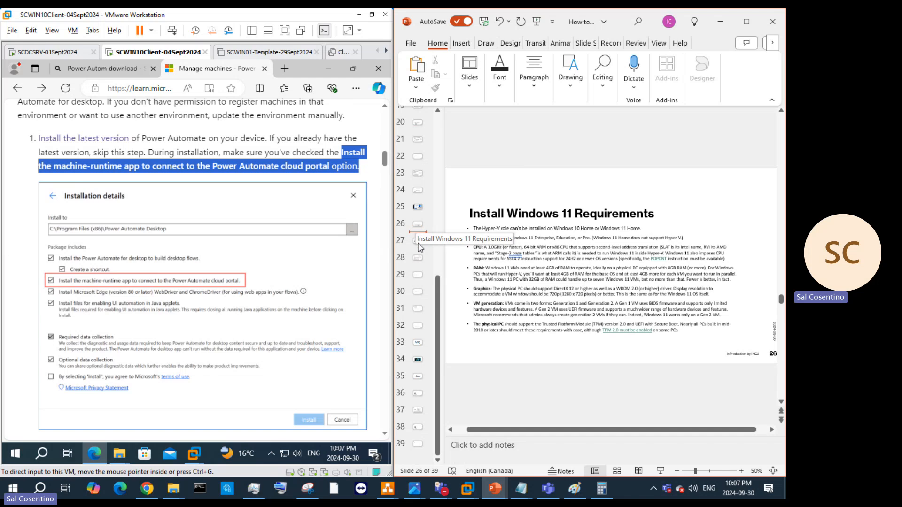
{"action": "left_click", "coordinate": [419, 243]}
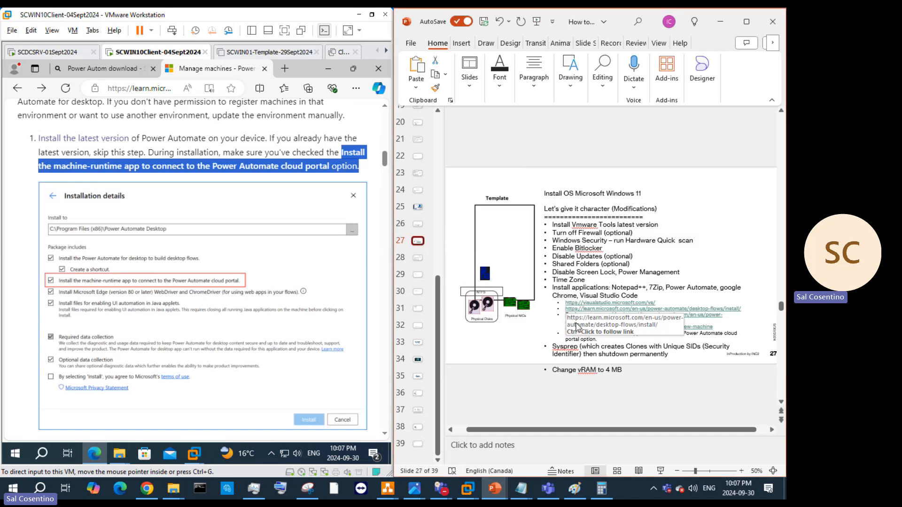
{"action": "left_click", "coordinate": [617, 359]}
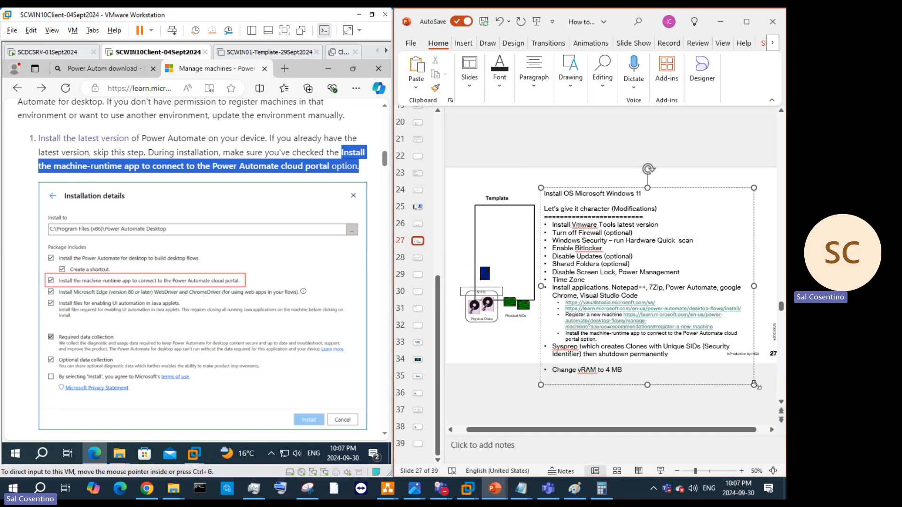
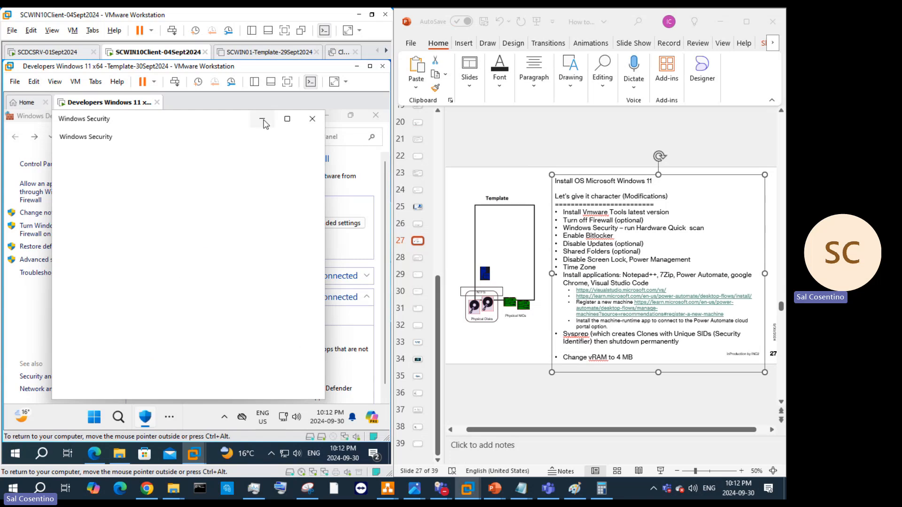
Step: Minimize Windows Security, close the Windows Defender Firewall window, and put the slide cursor after Time Zone
{"action": "scroll", "coordinate": [202, 325], "scroll_direction": "down", "scroll_amount": 3}
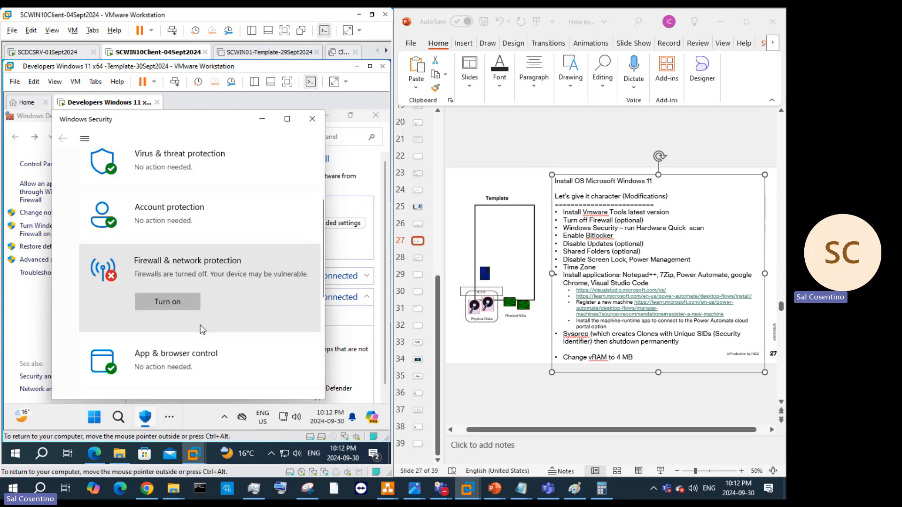
{"action": "left_click", "coordinate": [262, 118]}
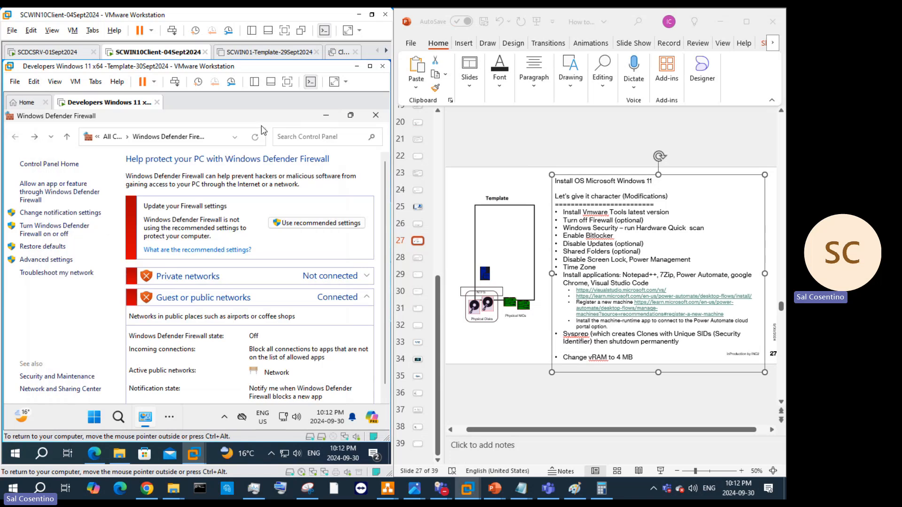
{"action": "left_click", "coordinate": [371, 117]}
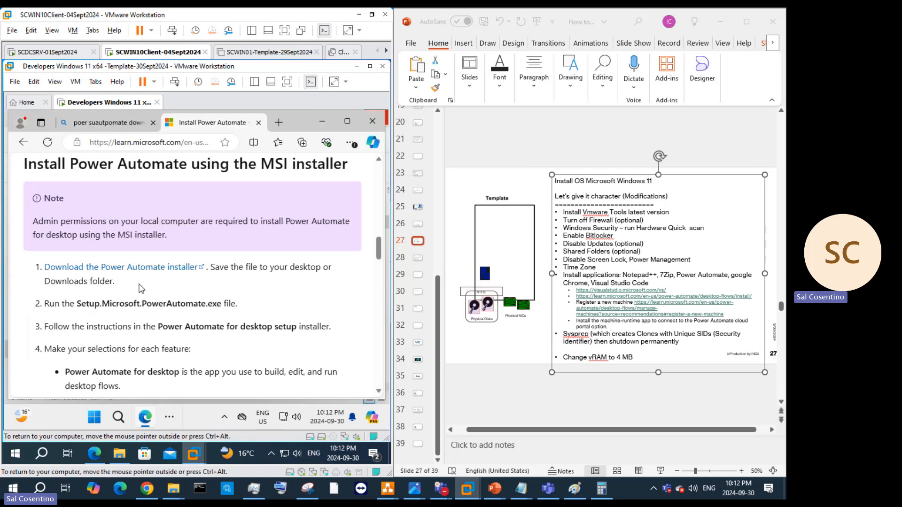
{"action": "left_click", "coordinate": [672, 218]}
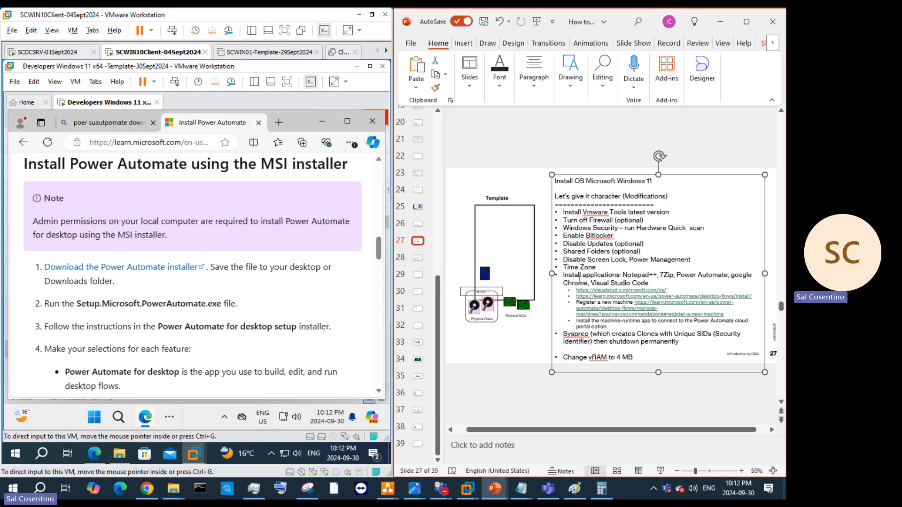
{"action": "left_click", "coordinate": [603, 268]}
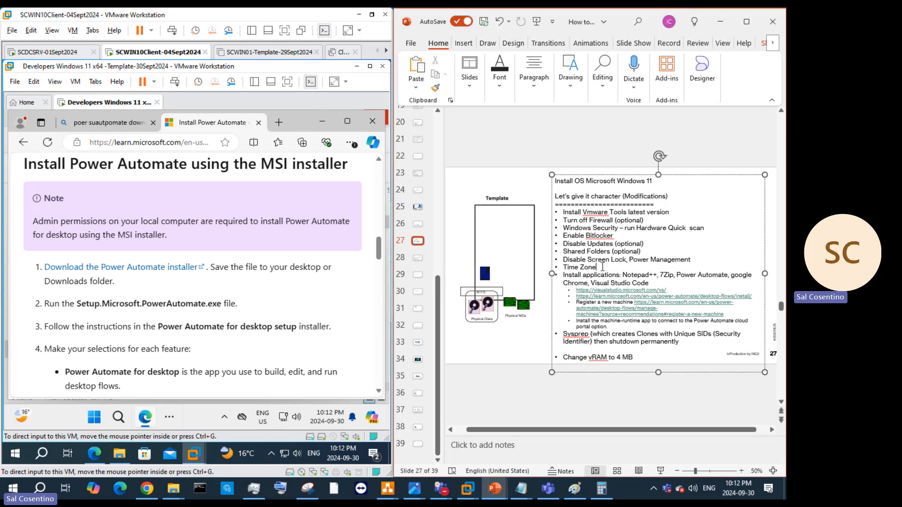
Step: Add the bullet 'Create a Temp folder for application downloads' after Time Zone, fixing its misspellings
{"action": "key", "text": "Return"}
{"action": "type", "text": "zcreta"}
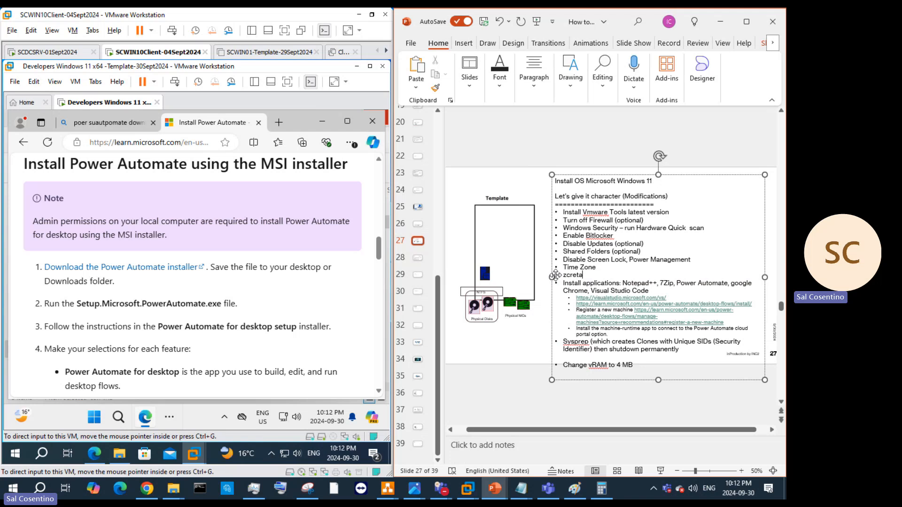
{"action": "type", "text": " a Temp folder for applicatipon d"}
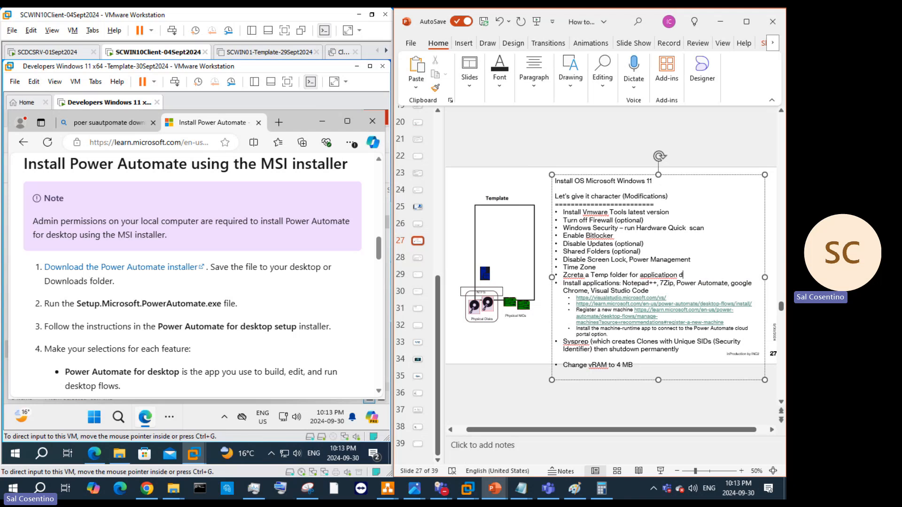
{"action": "type", "text": "ownloads"}
{"action": "right_click", "coordinate": [667, 276]}
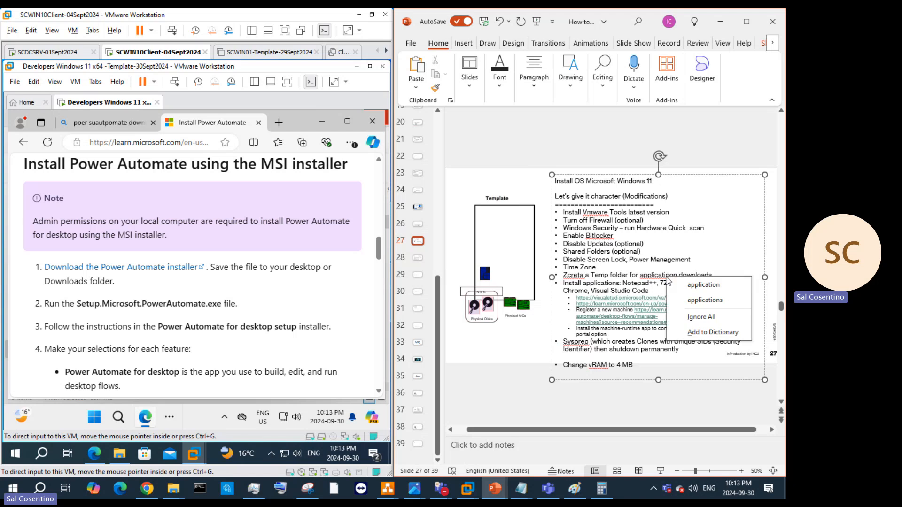
{"action": "left_click", "coordinate": [679, 286]}
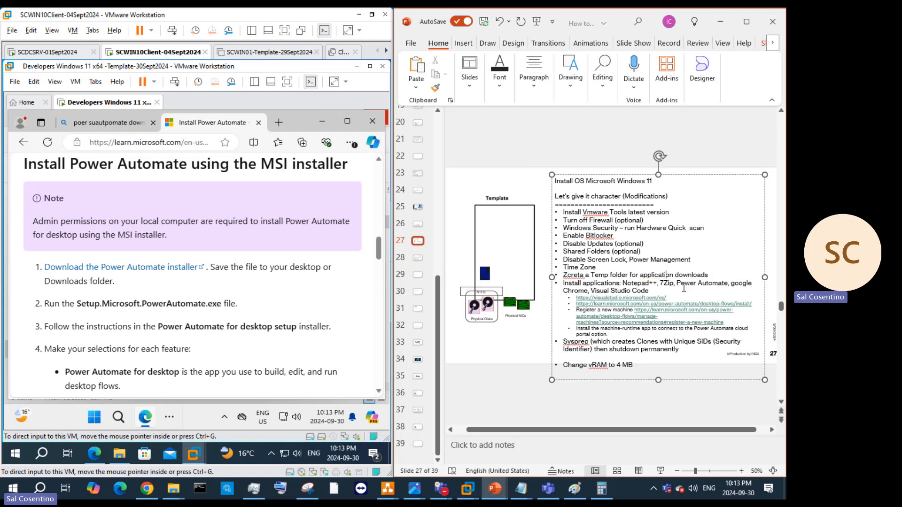
{"action": "right_click", "coordinate": [576, 276]}
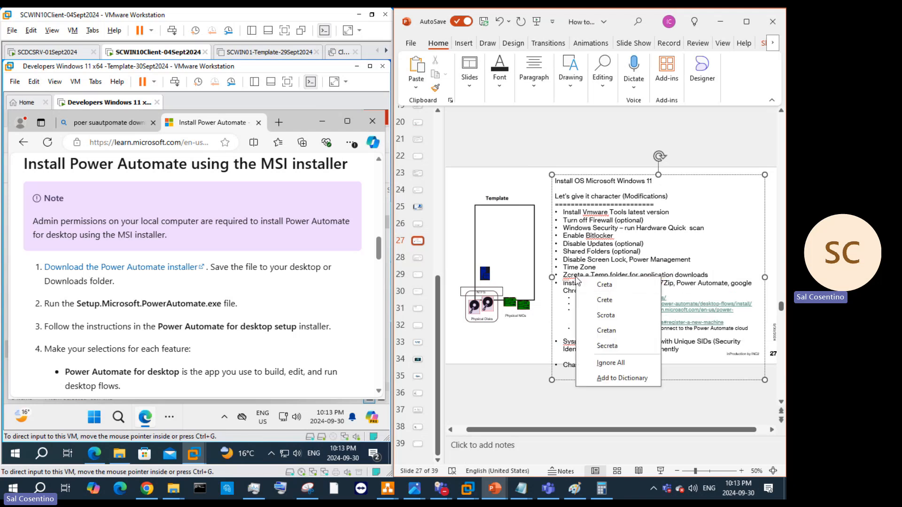
{"action": "left_click", "coordinate": [604, 285]}
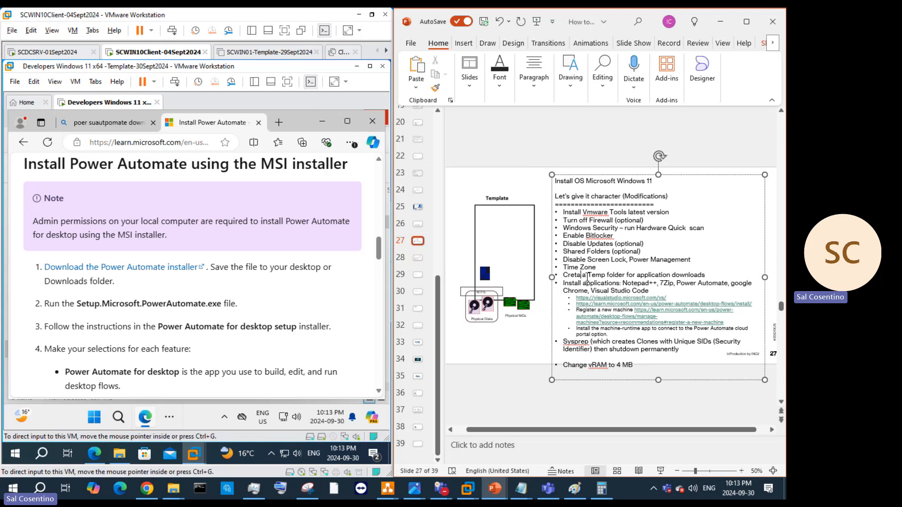
{"action": "key", "text": "BackSpace"}
{"action": "key", "text": "BackSpace"}
{"action": "type", "text": "ate"}
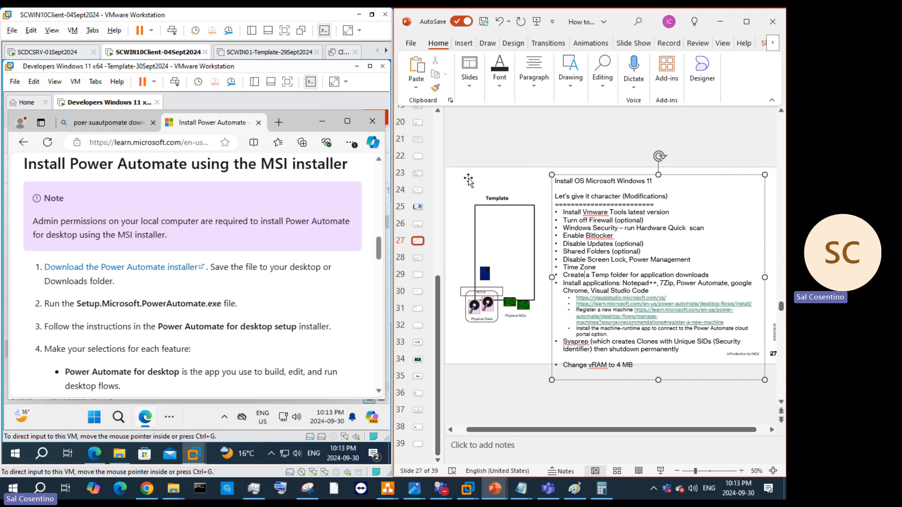
{"action": "left_click", "coordinate": [92, 423]}
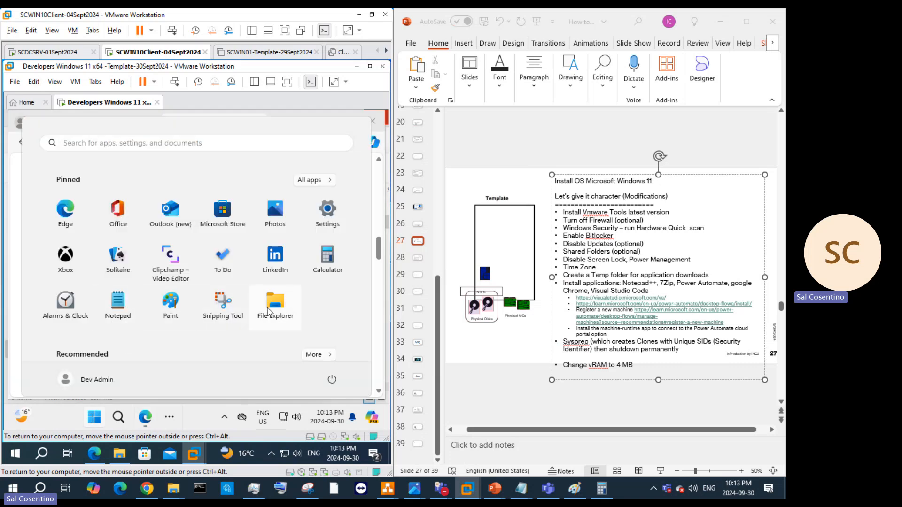
Step: From File Explorer's This PC, turn on BitLocker for Local Disk (C:)
{"action": "left_click", "coordinate": [253, 293]}
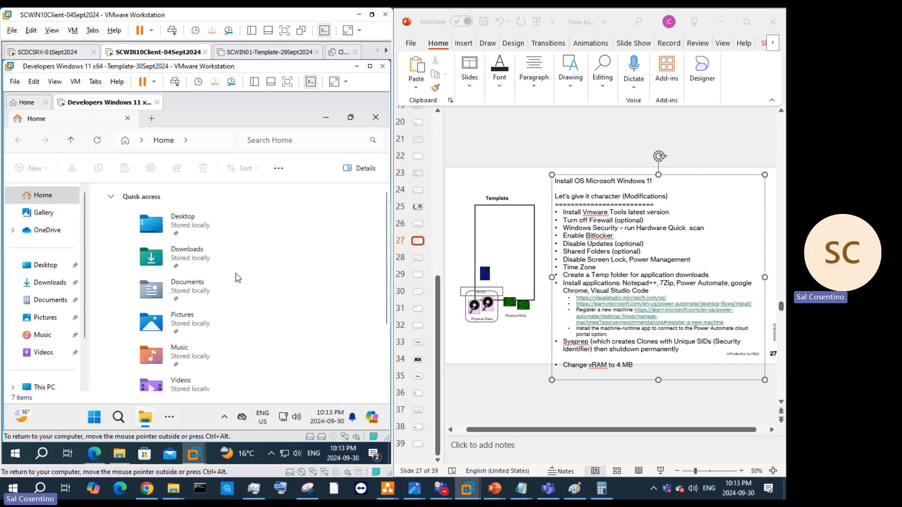
{"action": "left_click", "coordinate": [39, 385]}
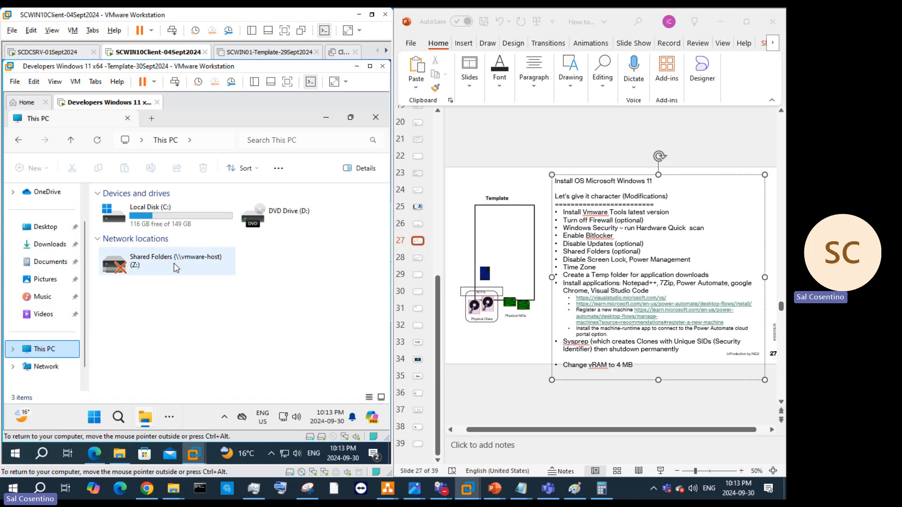
{"action": "right_click", "coordinate": [191, 221]}
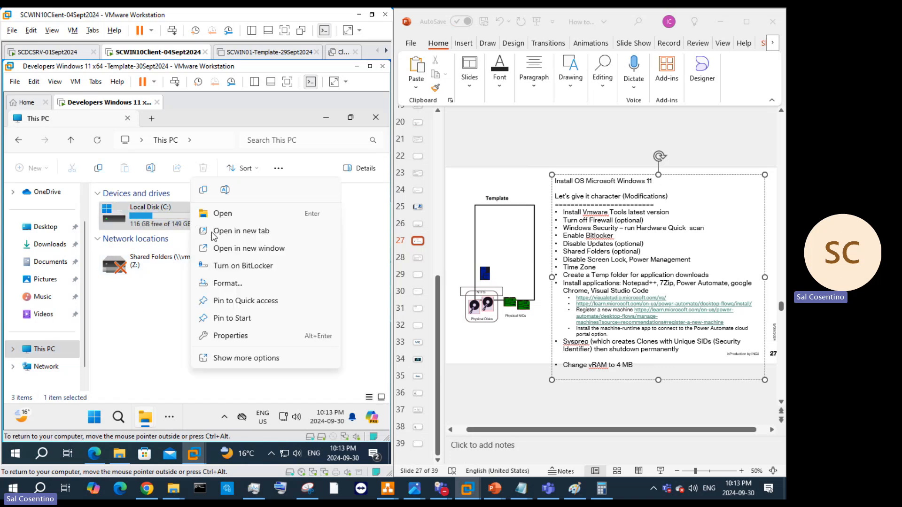
{"action": "left_click", "coordinate": [244, 266]}
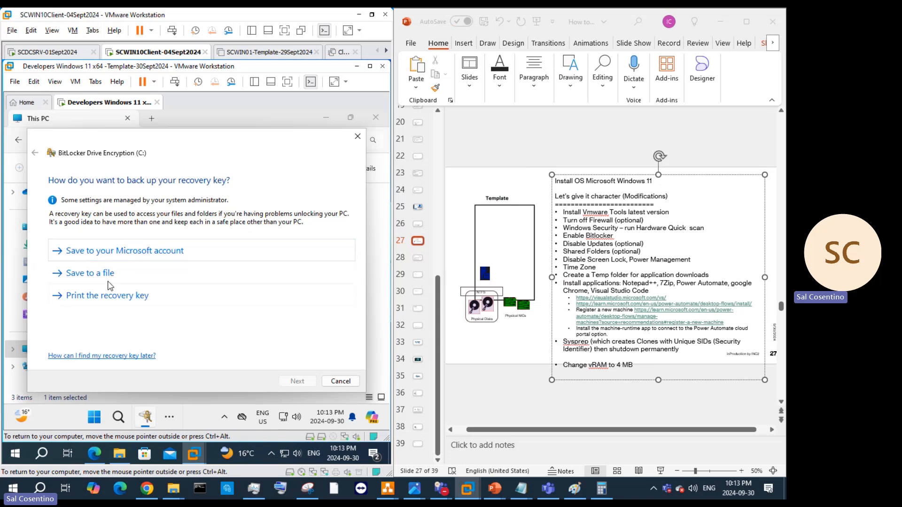
Step: Choose to save the recovery key to a file and browse Network and This PC as locations
{"action": "left_click", "coordinate": [111, 279]}
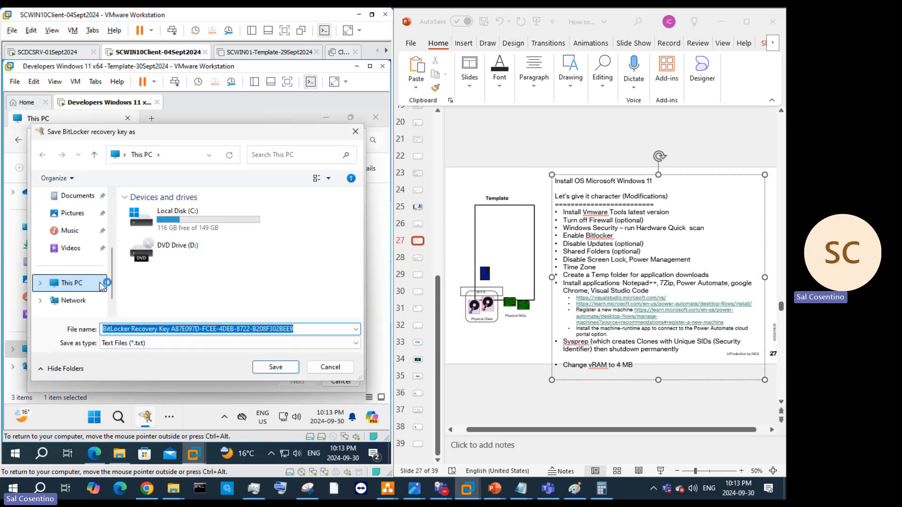
{"action": "left_click", "coordinate": [82, 301]}
{"action": "left_click", "coordinate": [92, 287]}
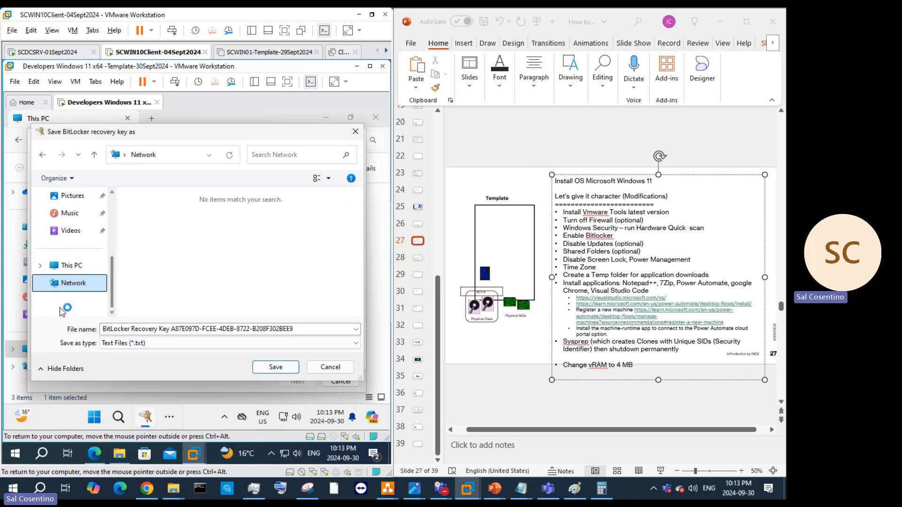
{"action": "left_click", "coordinate": [87, 267]}
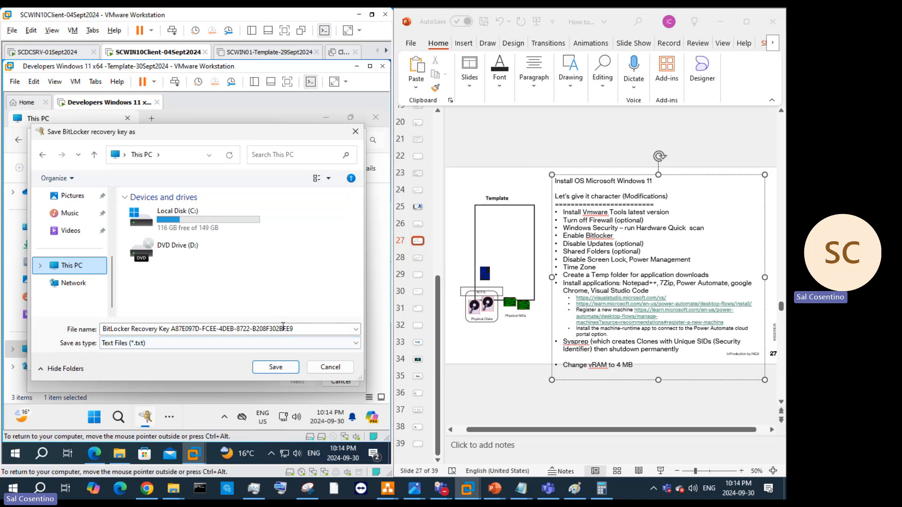
{"action": "left_click", "coordinate": [223, 328]}
{"action": "key", "text": "ctrl+c"}
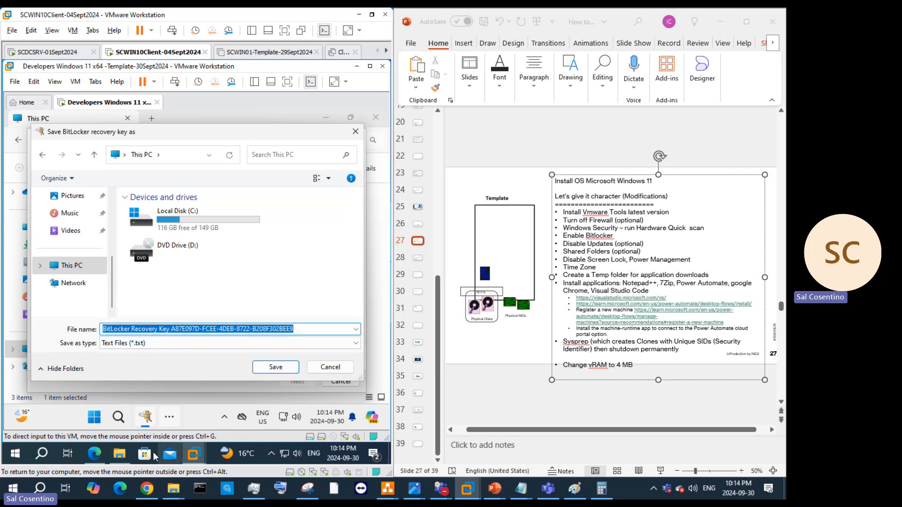
Step: Check the shared Applications-2\Bitlocker folder in Explorer, then cut the suggested key file name
{"action": "left_click", "coordinate": [116, 457]}
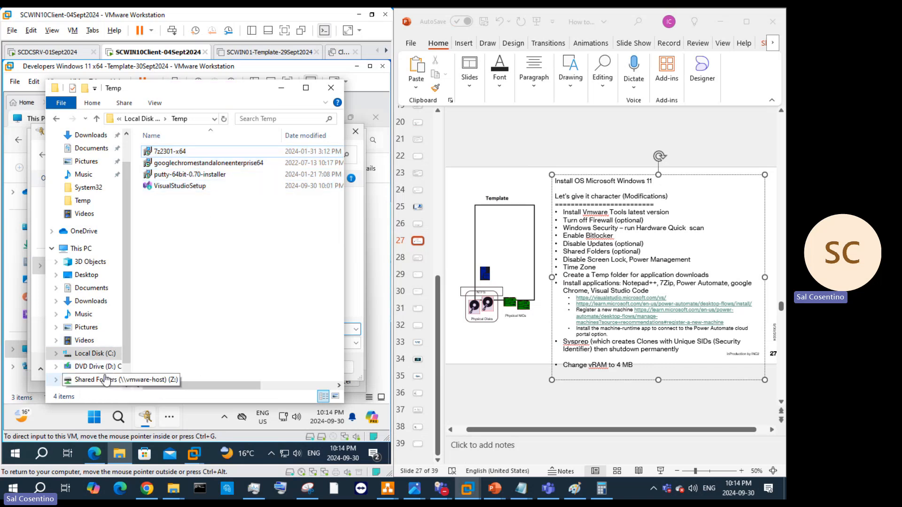
{"action": "left_click", "coordinate": [90, 379]}
{"action": "double_click", "coordinate": [193, 163]}
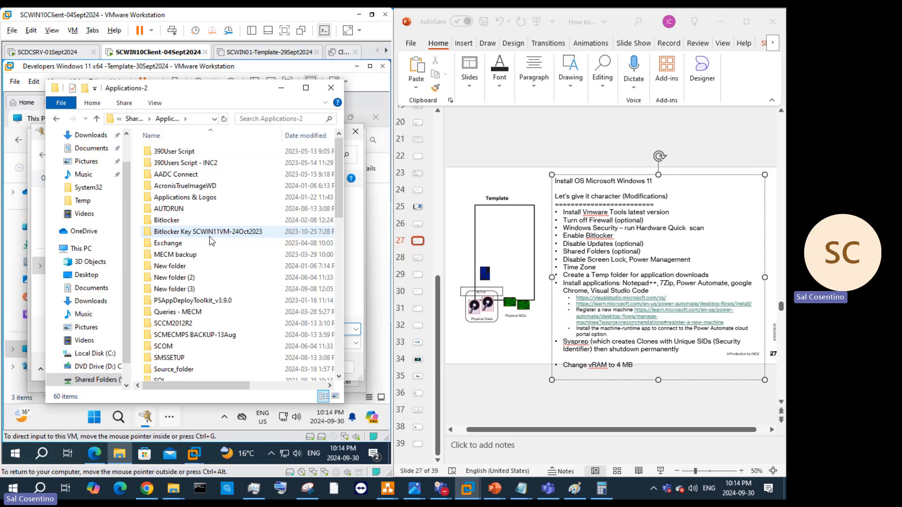
{"action": "double_click", "coordinate": [189, 220]}
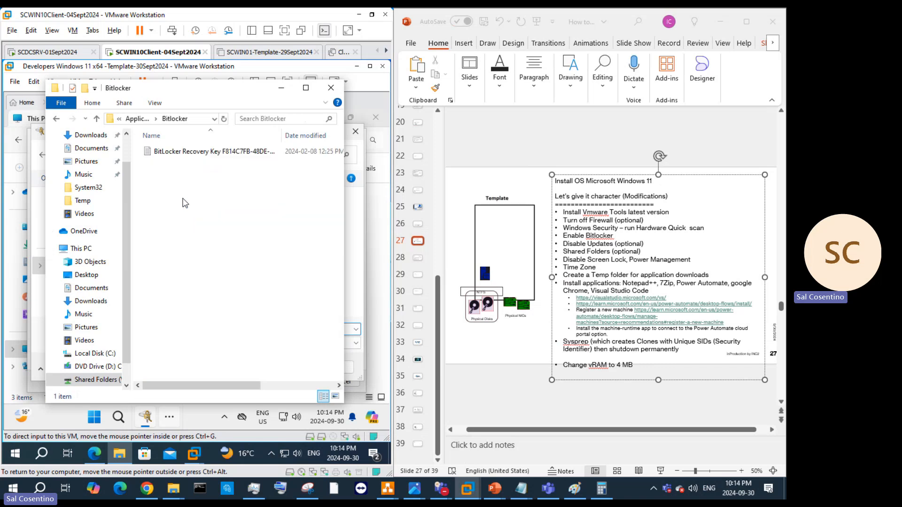
{"action": "right_click", "coordinate": [184, 203]}
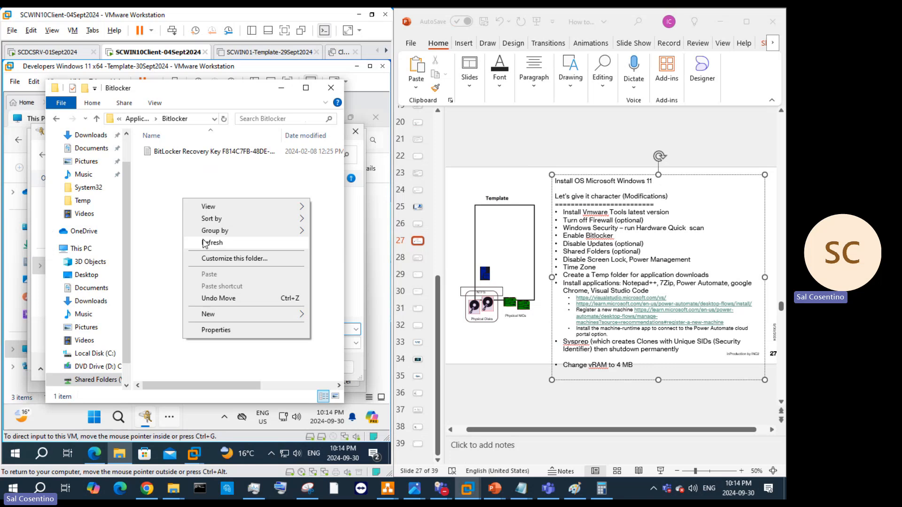
{"action": "left_click", "coordinate": [167, 201]}
{"action": "left_click", "coordinate": [331, 87]}
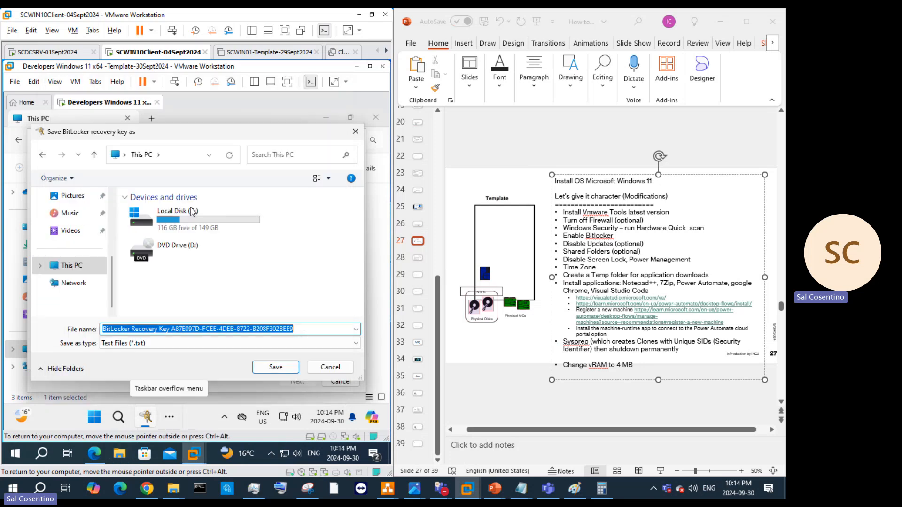
{"action": "right_click", "coordinate": [194, 331]}
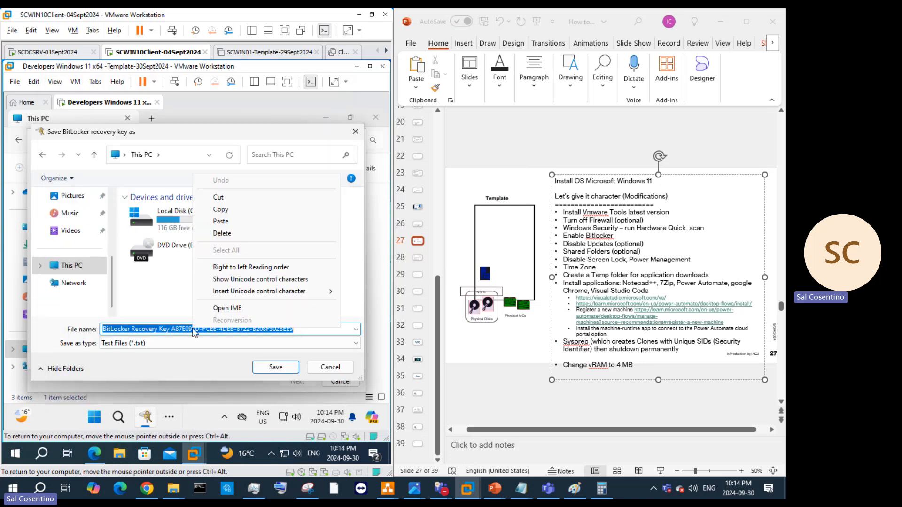
{"action": "left_click", "coordinate": [251, 197]}
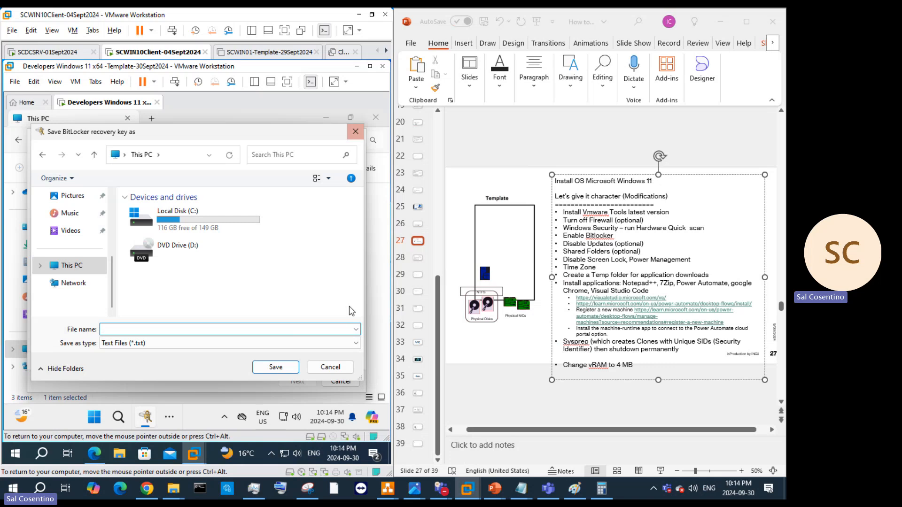
Step: Paste the recovery key file name on a new line under the slide title
{"action": "left_click", "coordinate": [514, 317]}
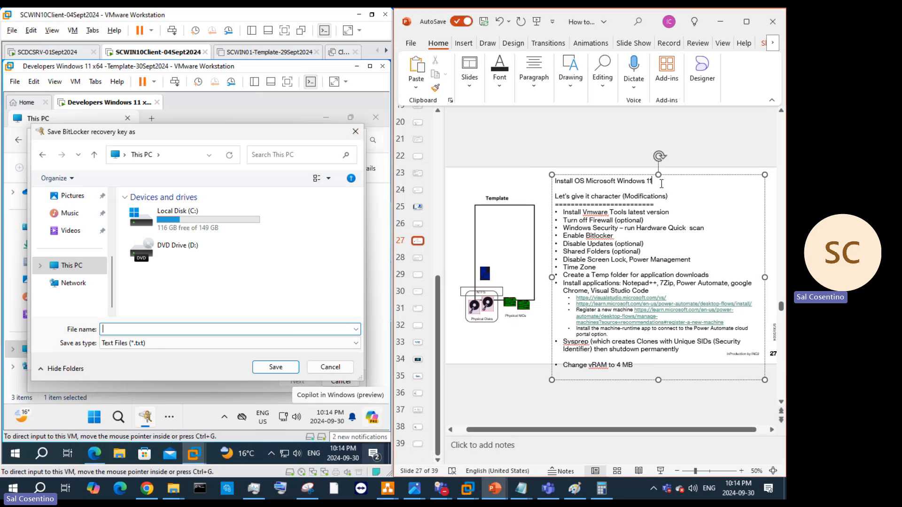
{"action": "key", "text": "Return"}
{"action": "key", "text": "ctrl+v"}
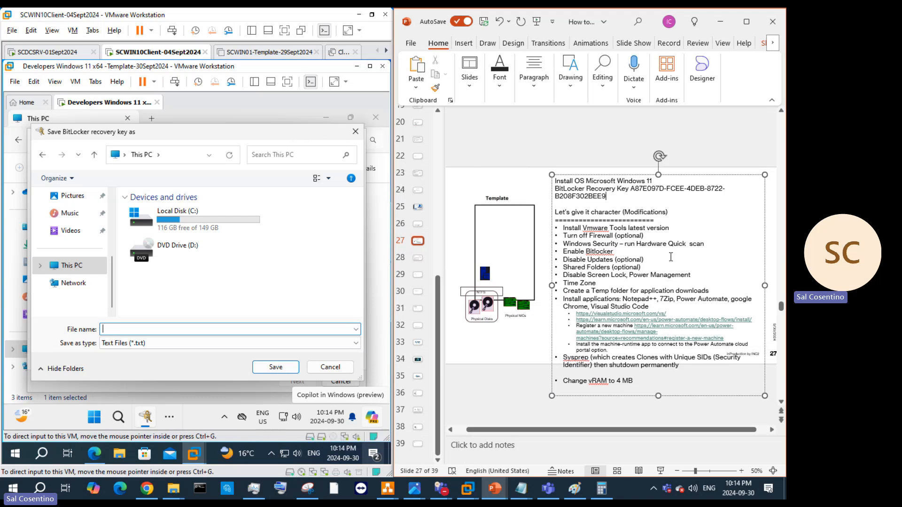
Step: Append '(optional)' to Enable Bitlocker, then browse Local Disk (C:) in the save dialog
{"action": "left_click", "coordinate": [627, 250]}
{"action": "type", "text": "(optional)"}
{"action": "left_click", "coordinate": [322, 371]}
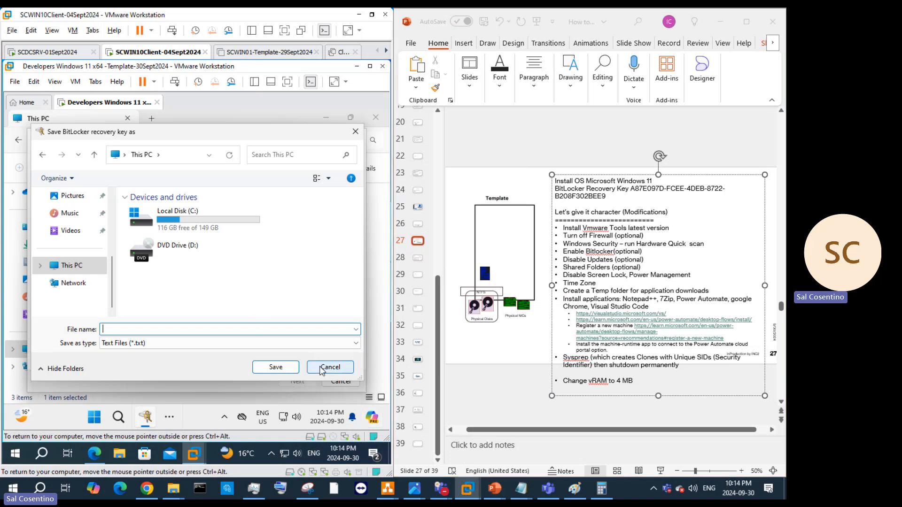
{"action": "double_click", "coordinate": [205, 232]}
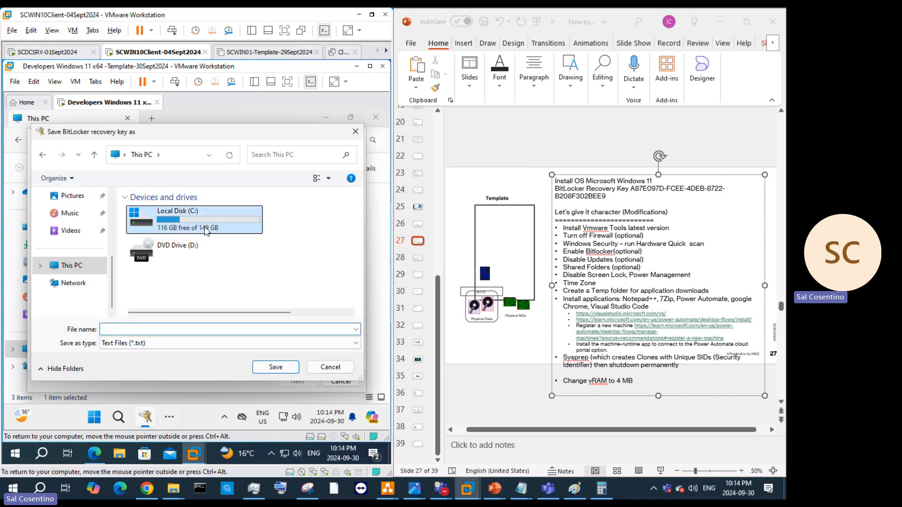
Step: Cancel saving the key to C:, reopen Save to a file, and browse Network locations
{"action": "left_click", "coordinate": [330, 367]}
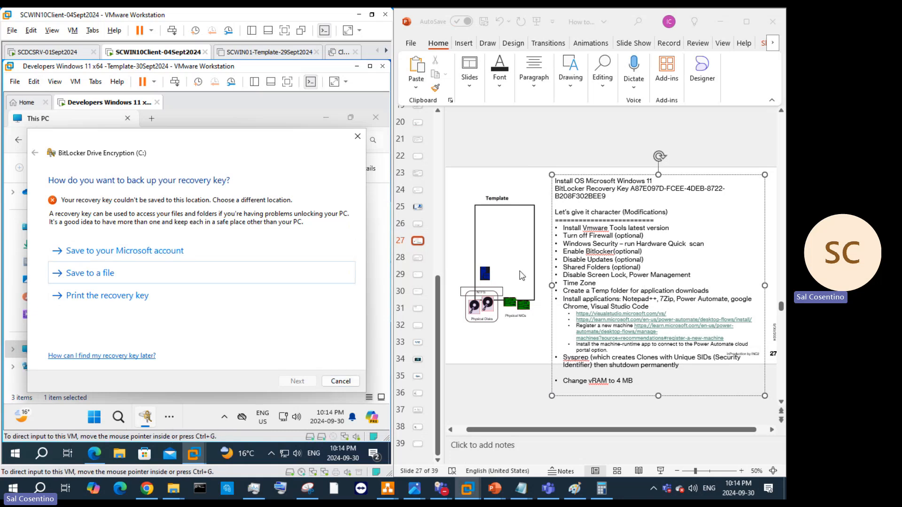
{"action": "left_click", "coordinate": [90, 277]}
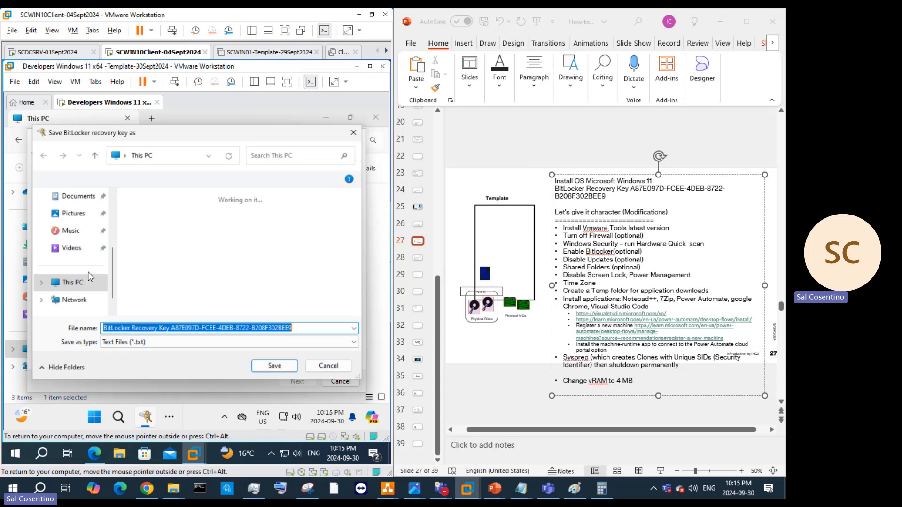
{"action": "scroll", "coordinate": [87, 310], "scroll_direction": "down", "scroll_amount": 1}
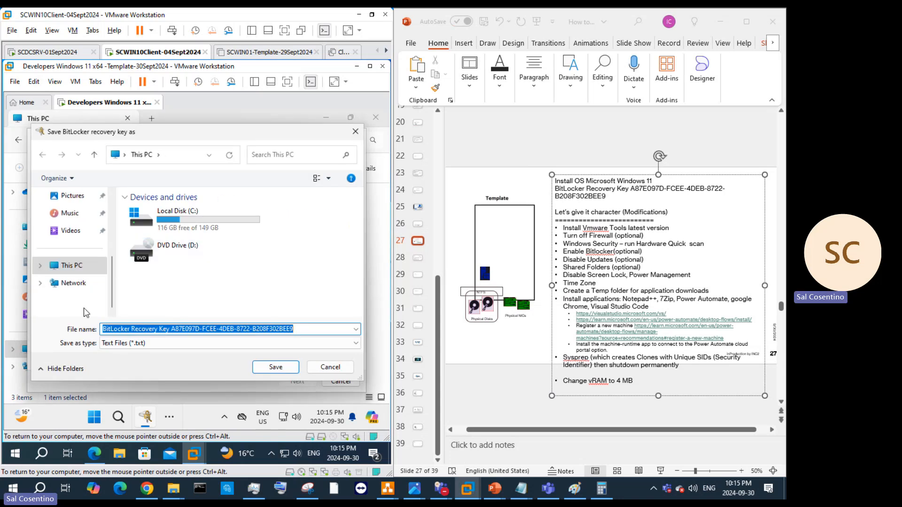
{"action": "left_click", "coordinate": [72, 283]}
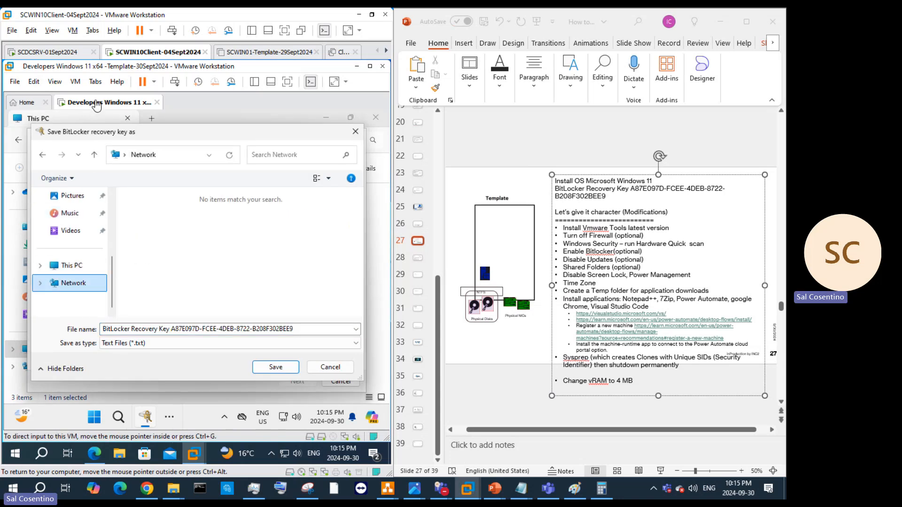
{"action": "right_click", "coordinate": [96, 106]}
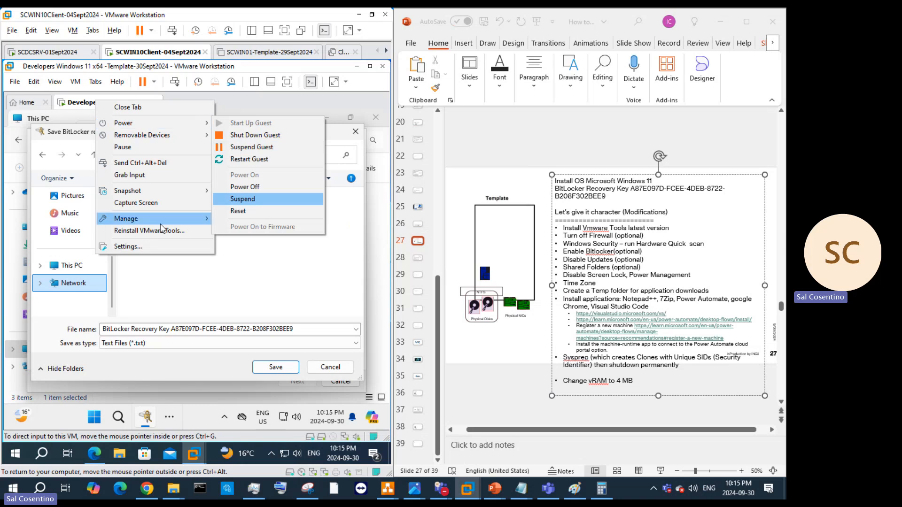
{"action": "left_click", "coordinate": [147, 246]}
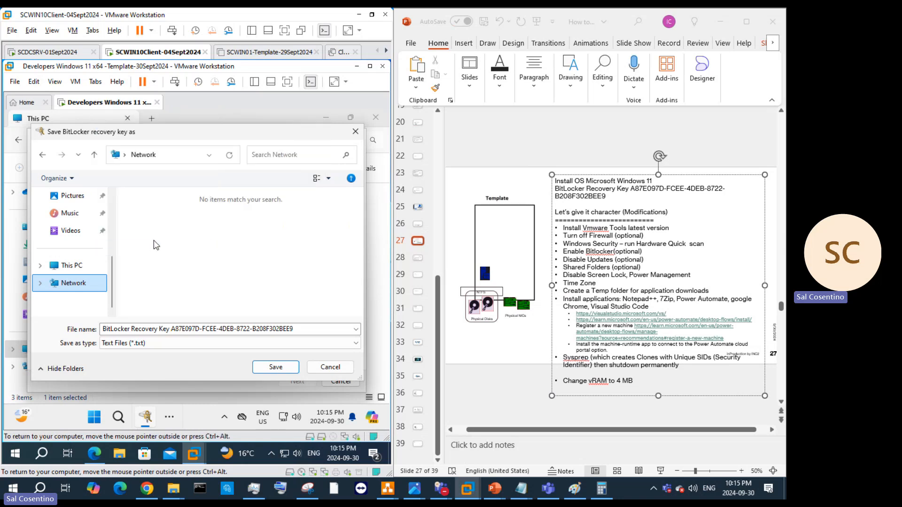
Step: Set the VM's shared folders to Always enabled in VM Settings and apply with OK
{"action": "left_click", "coordinate": [55, 85]}
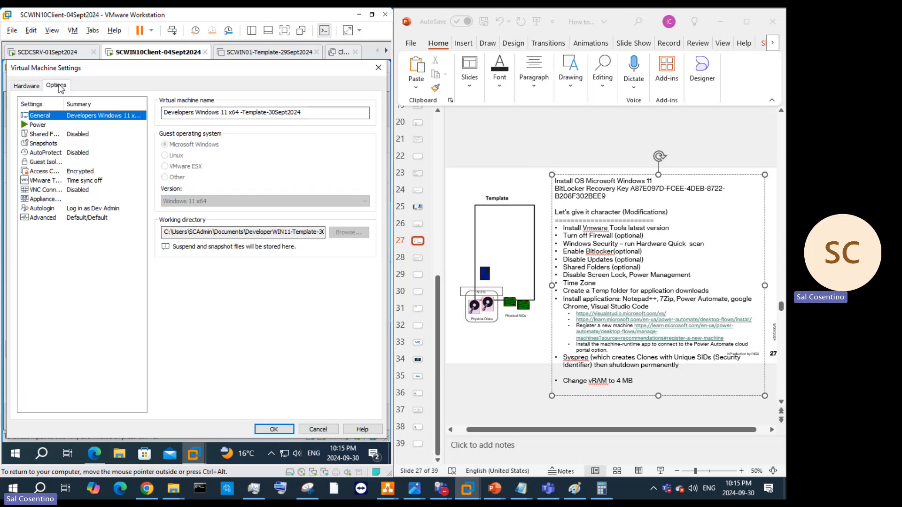
{"action": "left_click", "coordinate": [89, 136]}
{"action": "left_click", "coordinate": [197, 148]}
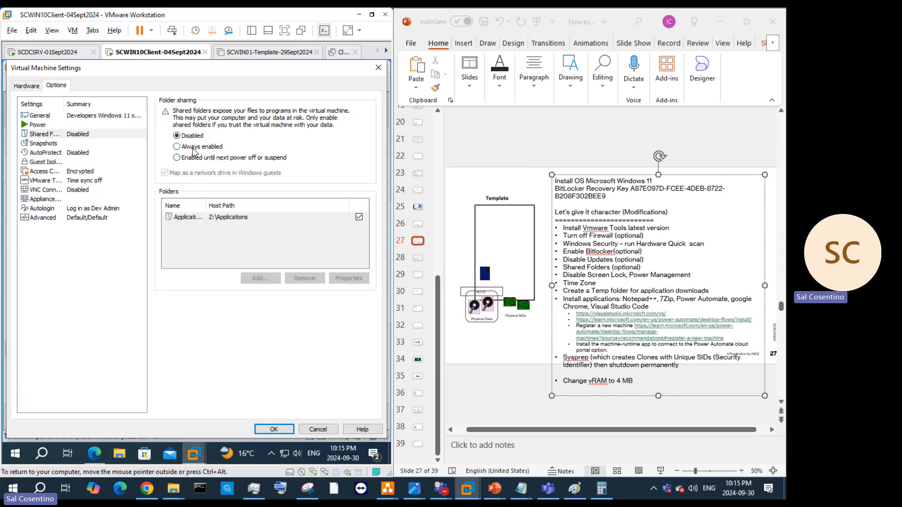
{"action": "left_click", "coordinate": [260, 279]}
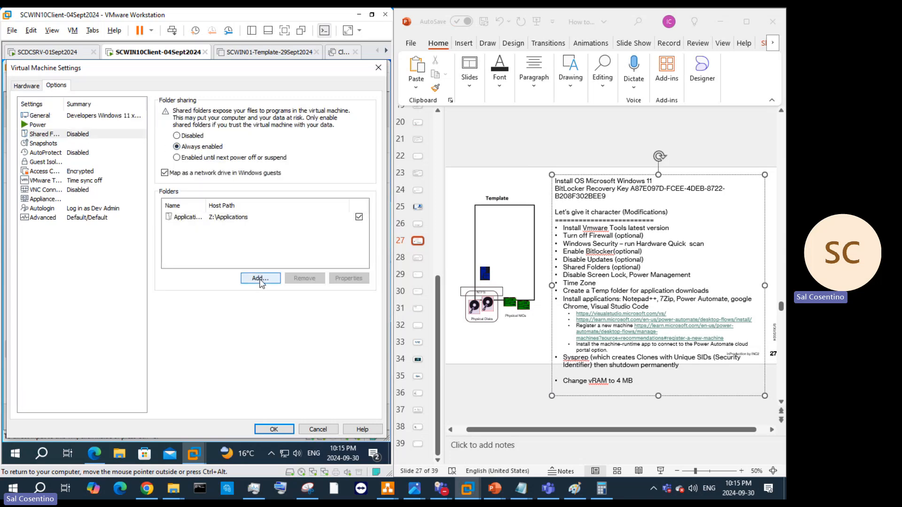
{"action": "left_click", "coordinate": [244, 344]}
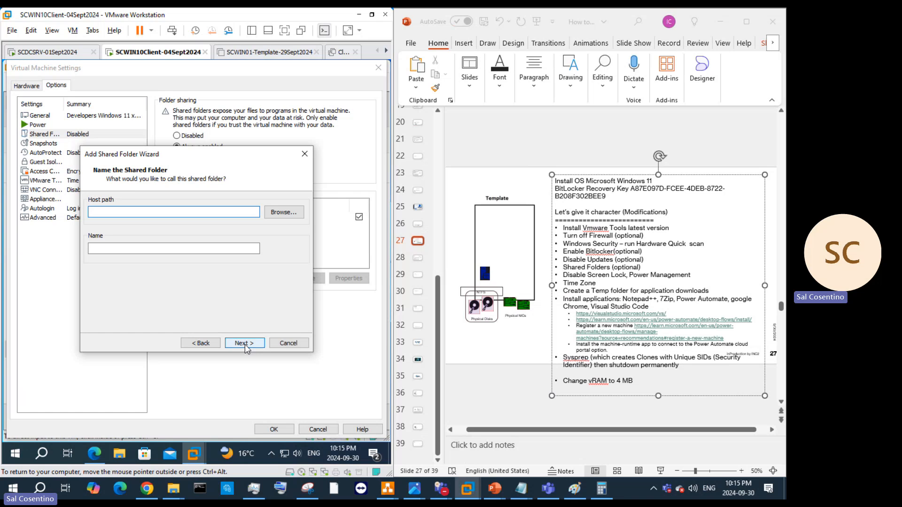
{"action": "left_click", "coordinate": [278, 214]}
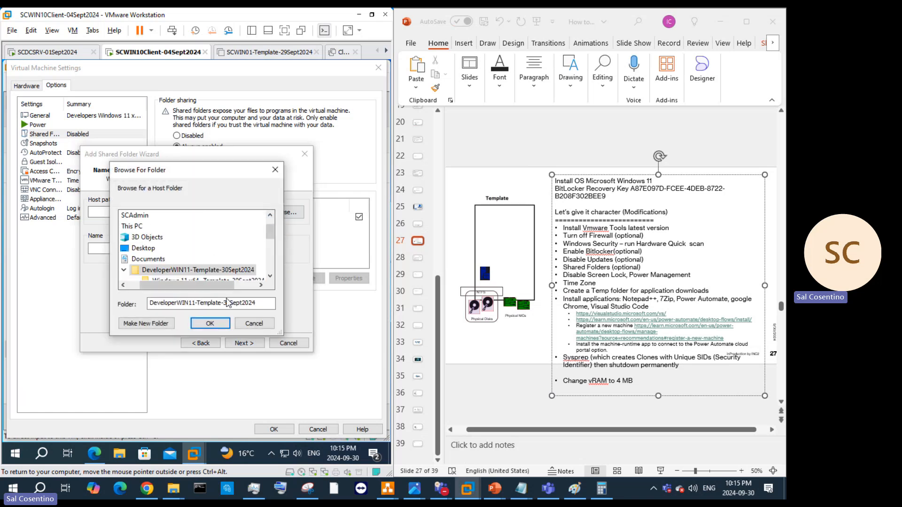
{"action": "left_click", "coordinate": [256, 323]}
{"action": "left_click", "coordinate": [288, 343]}
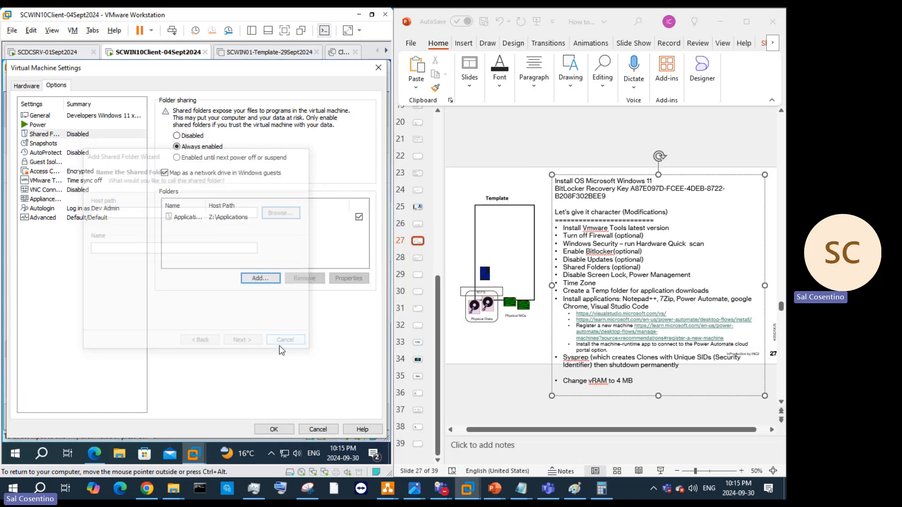
{"action": "left_click", "coordinate": [283, 431]}
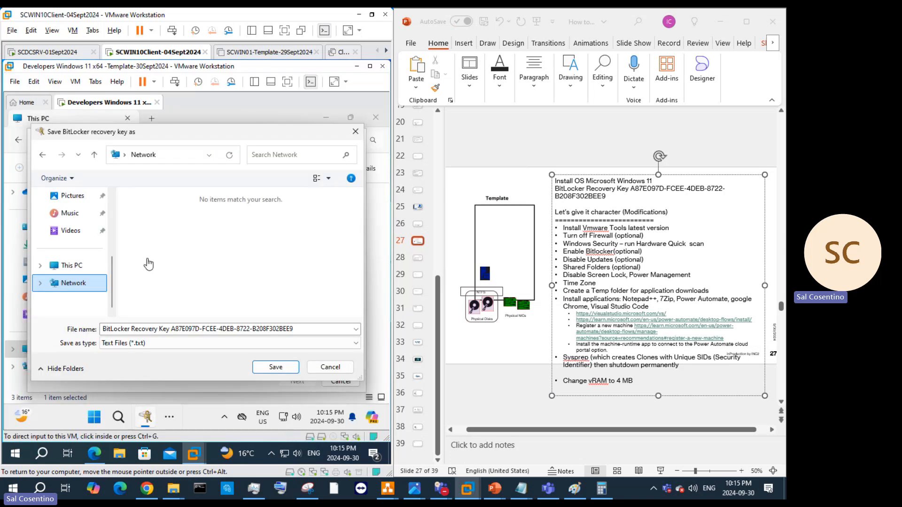
Step: Select This PC in the save dialog and refresh the location list
{"action": "left_click", "coordinate": [70, 266]}
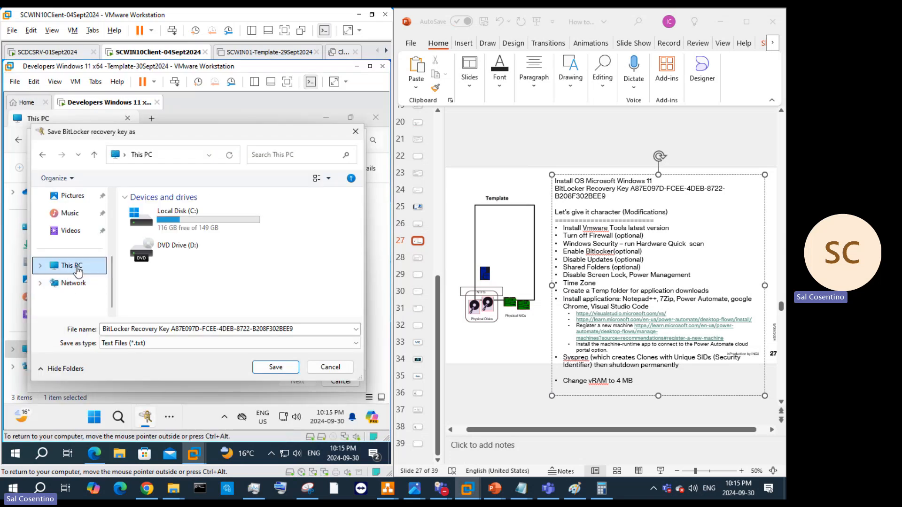
{"action": "right_click", "coordinate": [273, 281]}
{"action": "left_click", "coordinate": [300, 320]}
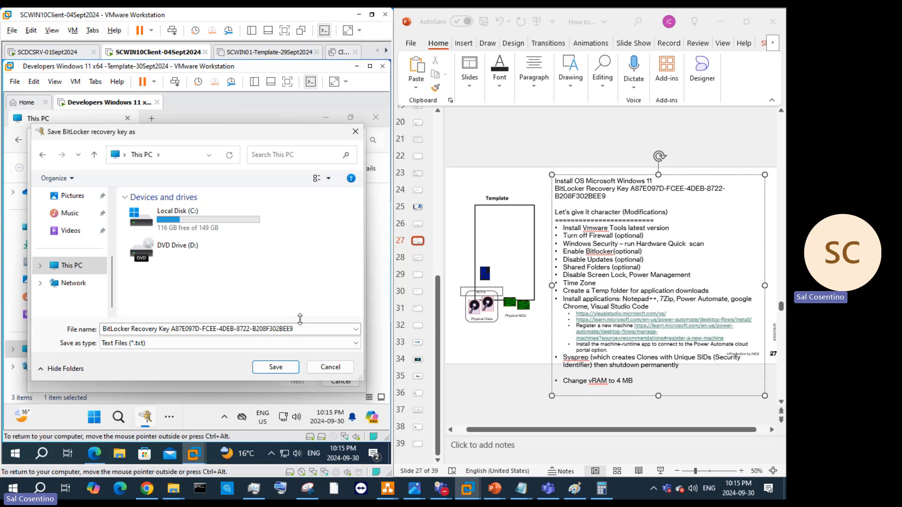
{"action": "right_click", "coordinate": [303, 293]}
Step: Refresh the Network listing in the save dialog and open vmware-host
{"action": "left_click", "coordinate": [291, 224]}
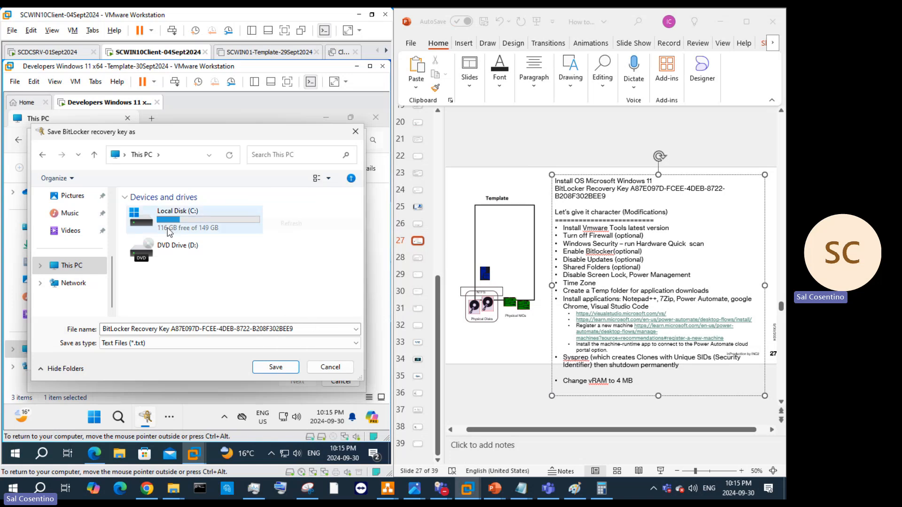
{"action": "left_click", "coordinate": [74, 283]}
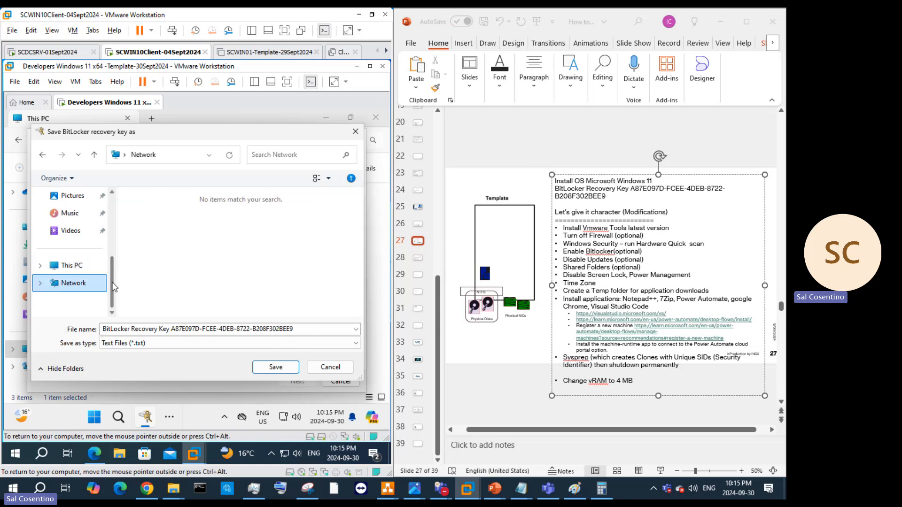
{"action": "right_click", "coordinate": [194, 258]}
{"action": "left_click", "coordinate": [244, 298]}
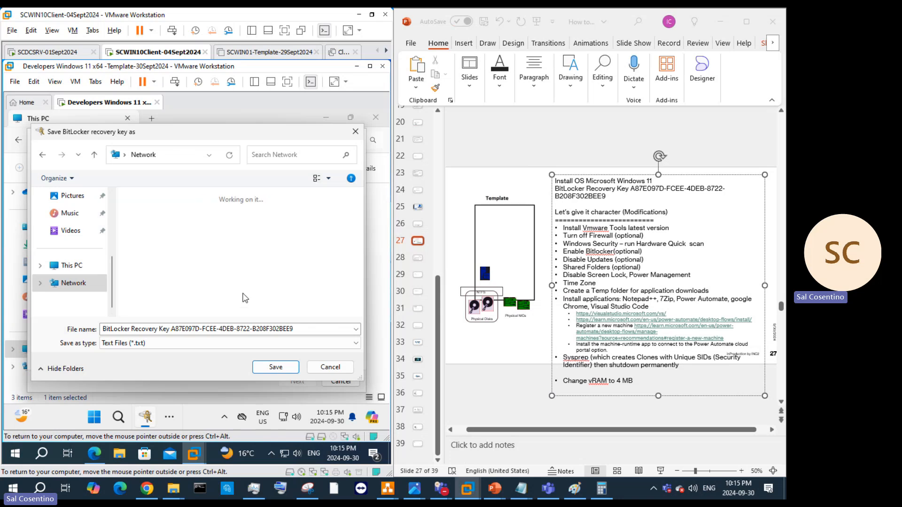
{"action": "right_click", "coordinate": [245, 286]}
{"action": "double_click", "coordinate": [159, 210]}
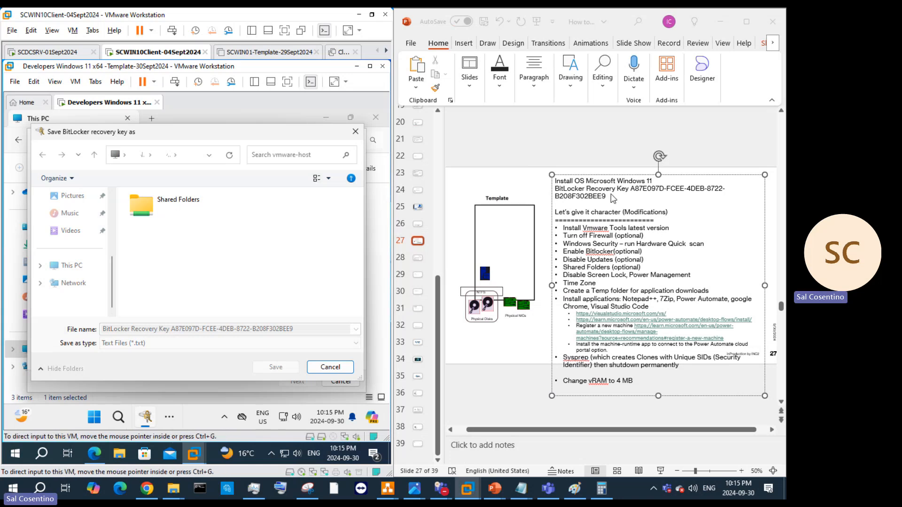
Step: Delete the recovery key text from the slide checklist
{"action": "left_click", "coordinate": [606, 199]}
{"action": "left_click_drag", "start_coordinate": [618, 196], "coordinate": [561, 192]}
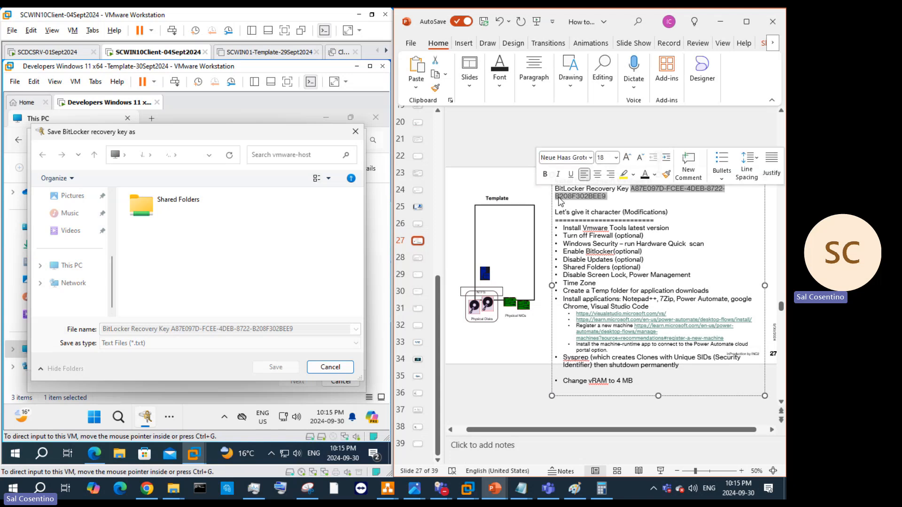
{"action": "key", "text": "Delete"}
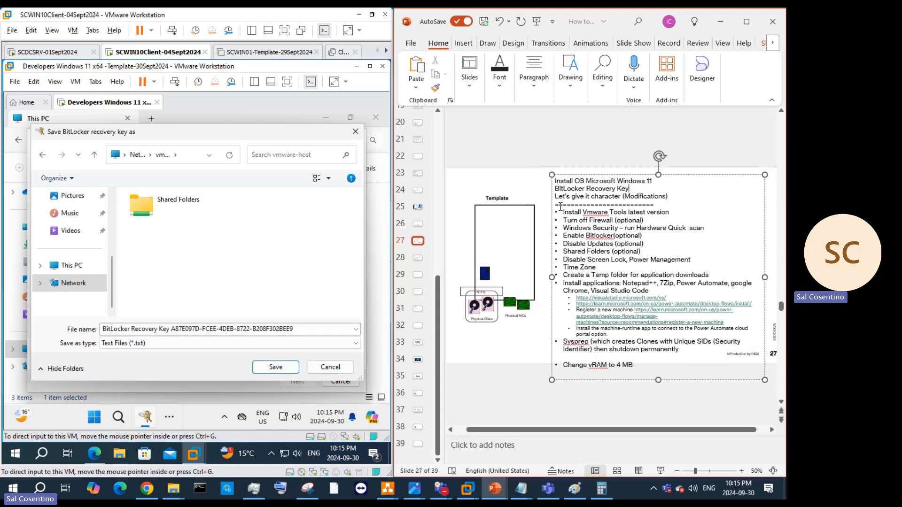
{"action": "left_click_drag", "start_coordinate": [632, 187], "coordinate": [553, 189]}
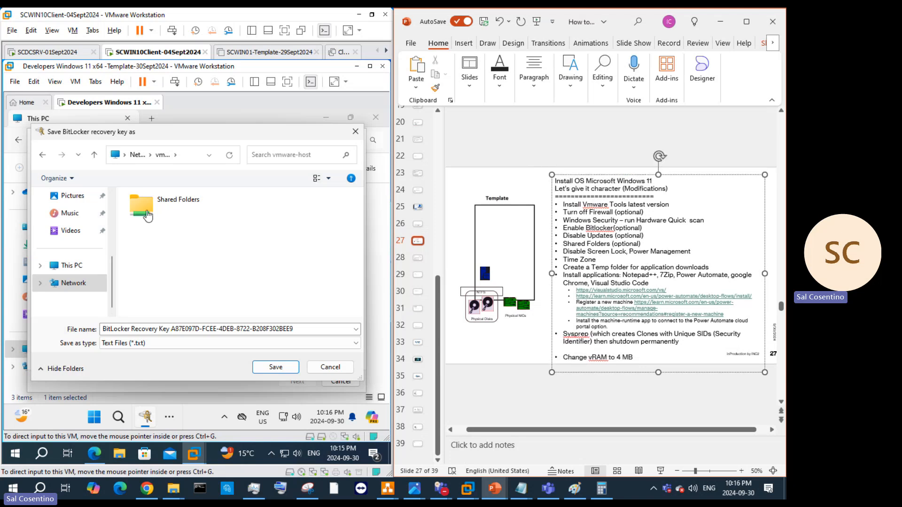
Step: Save the recovery key into Shared Folders > Applicationshare and continue the BitLocker wizard
{"action": "left_click", "coordinate": [160, 200]}
{"action": "double_click", "coordinate": [160, 199]}
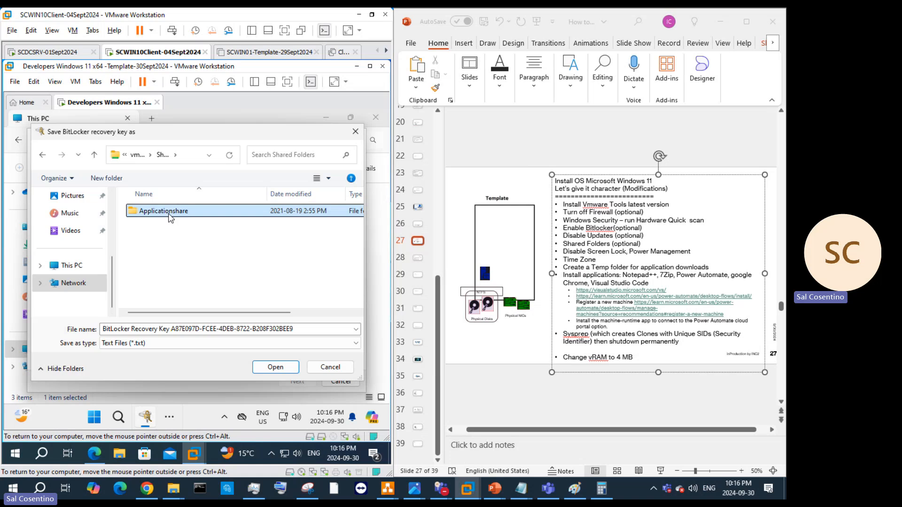
{"action": "double_click", "coordinate": [170, 212]}
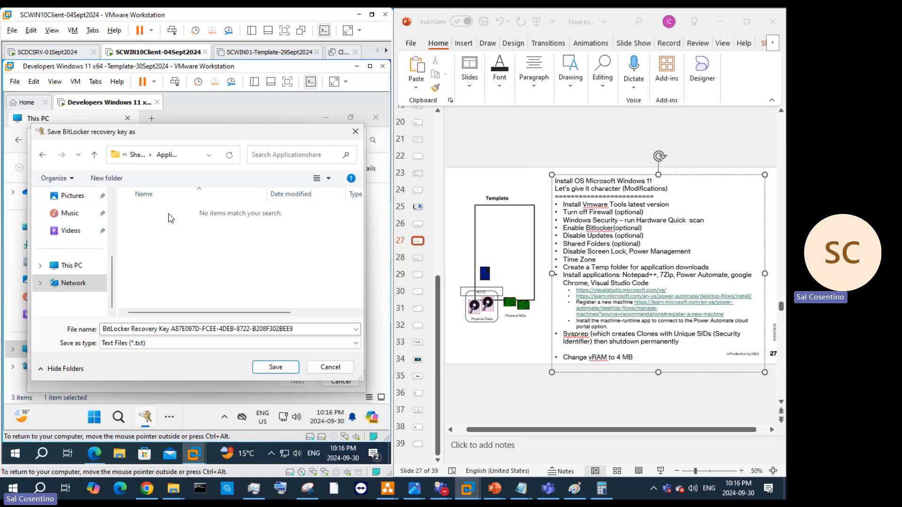
{"action": "left_click", "coordinate": [277, 367]}
{"action": "left_click", "coordinate": [306, 383]}
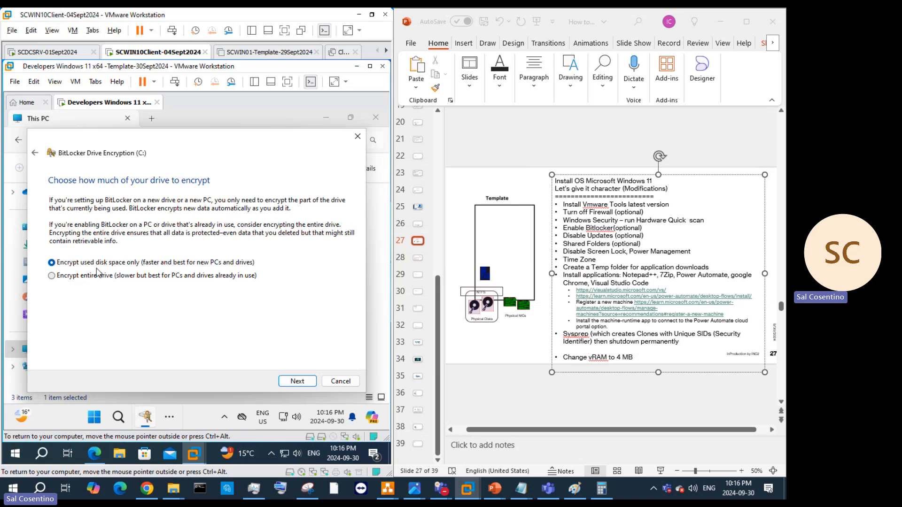
Step: Encrypt used space only with the new encryption mode, start encrypting C:, and view progress
{"action": "left_click", "coordinate": [298, 381]}
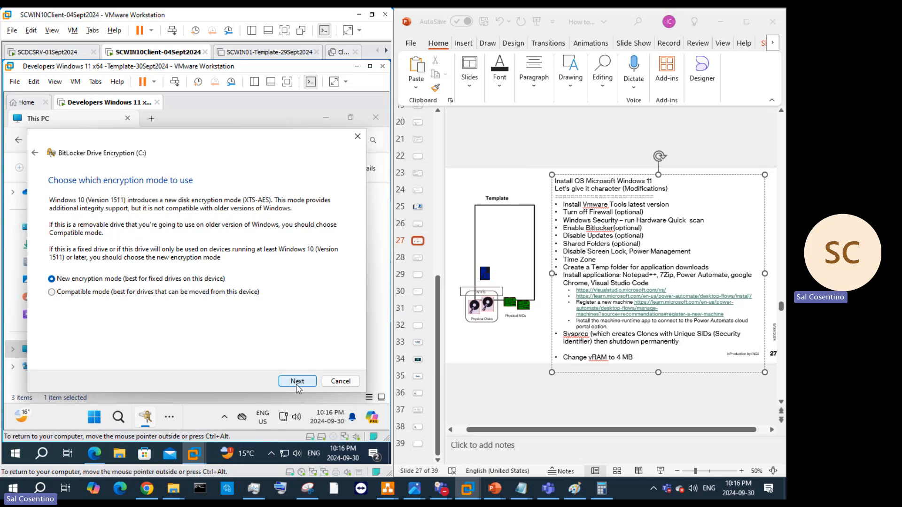
{"action": "left_click", "coordinate": [298, 381]}
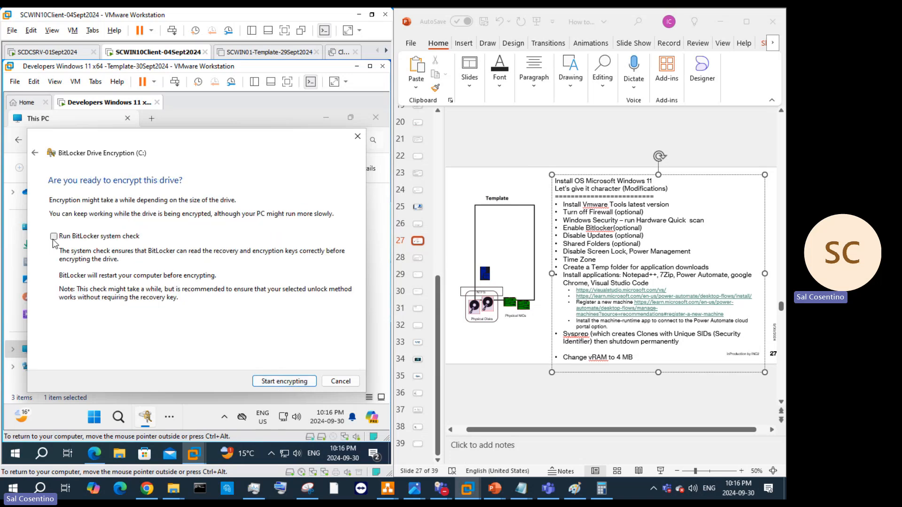
{"action": "left_click", "coordinate": [288, 380]}
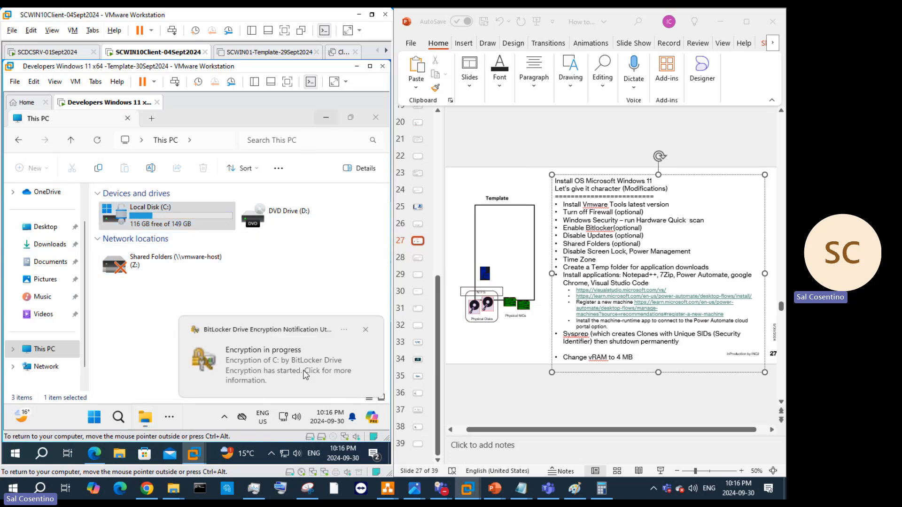
{"action": "left_click", "coordinate": [304, 374]}
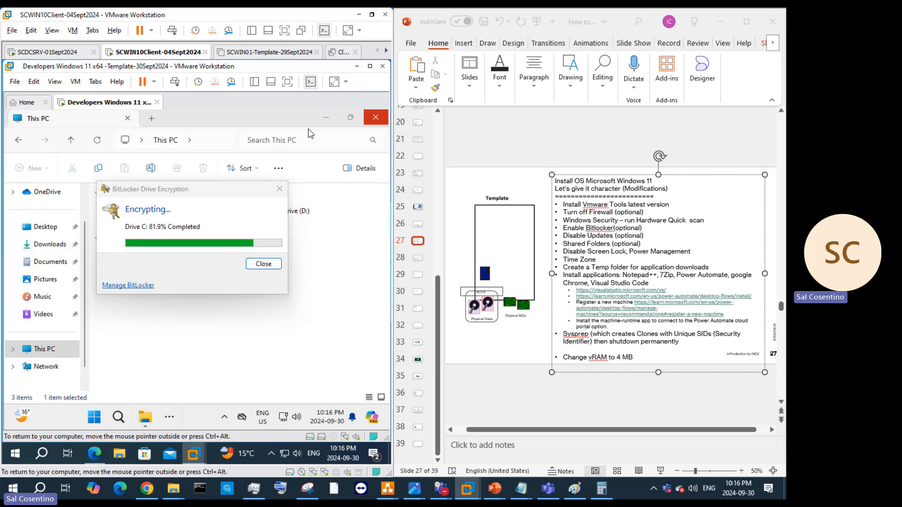
{"action": "left_click", "coordinate": [626, 232]}
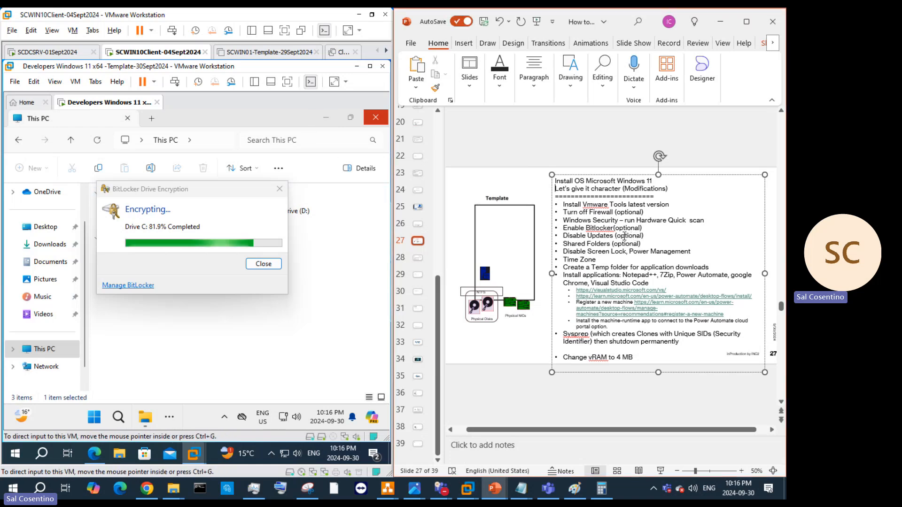
Step: Append 'to show you how to enable only' to the Bitlocker bullet and replace 'optional' with 'not needed'
{"action": "double_click", "coordinate": [641, 229]}
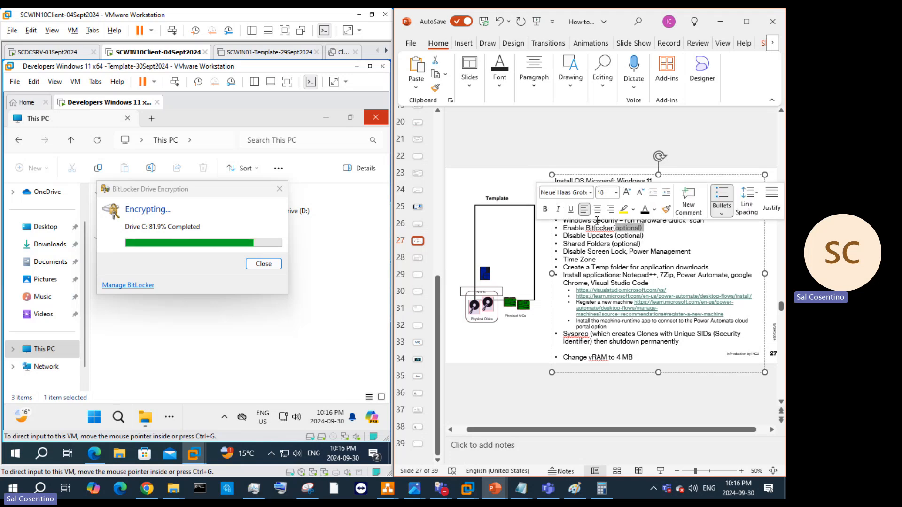
{"action": "left_click_drag", "start_coordinate": [201, 190], "coordinate": [275, 248]}
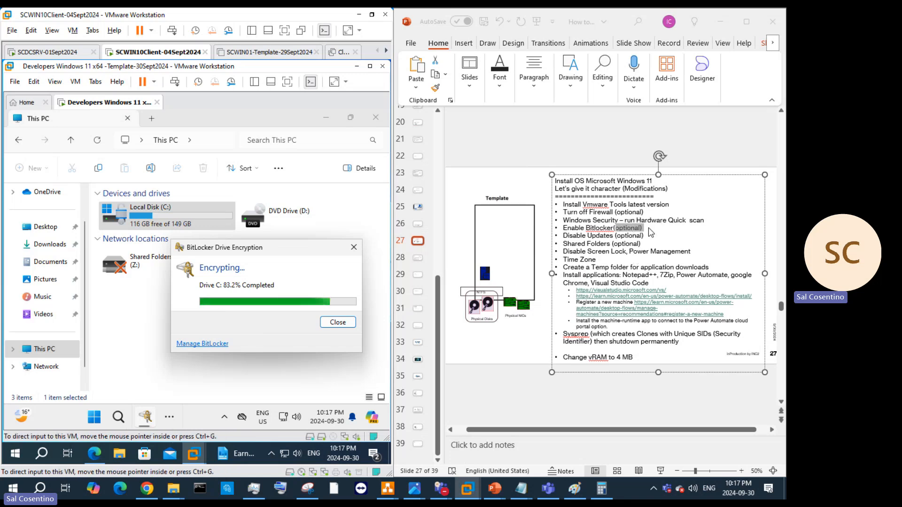
{"action": "left_click", "coordinate": [651, 225]}
{"action": "left_click", "coordinate": [651, 226]}
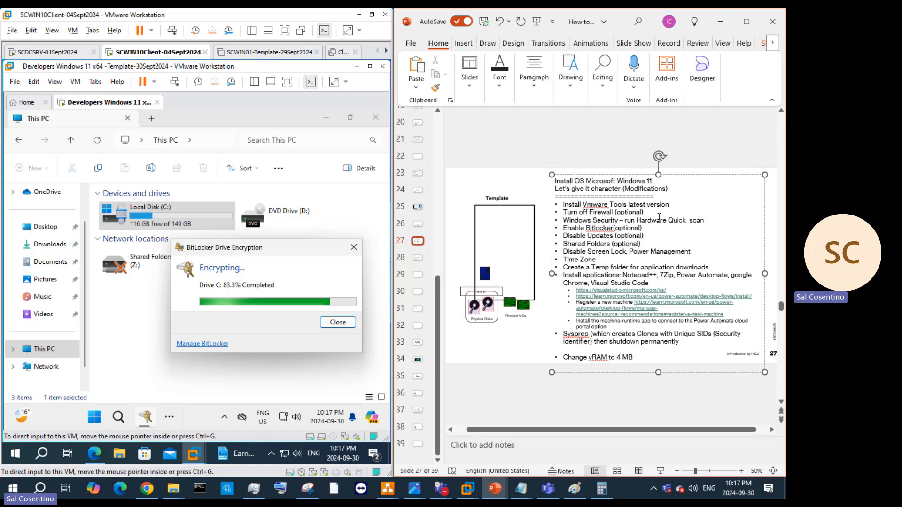
{"action": "type", "text": "to "}
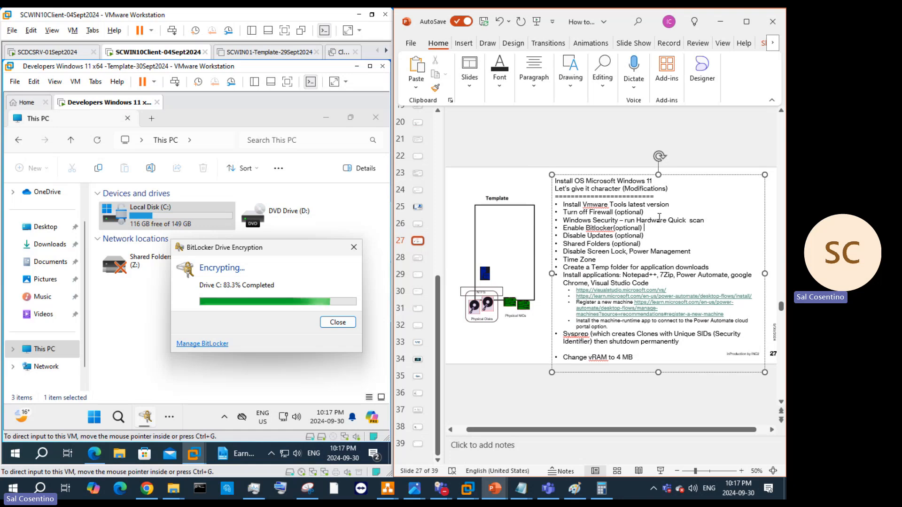
{"action": "type", "text": "show you how to"}
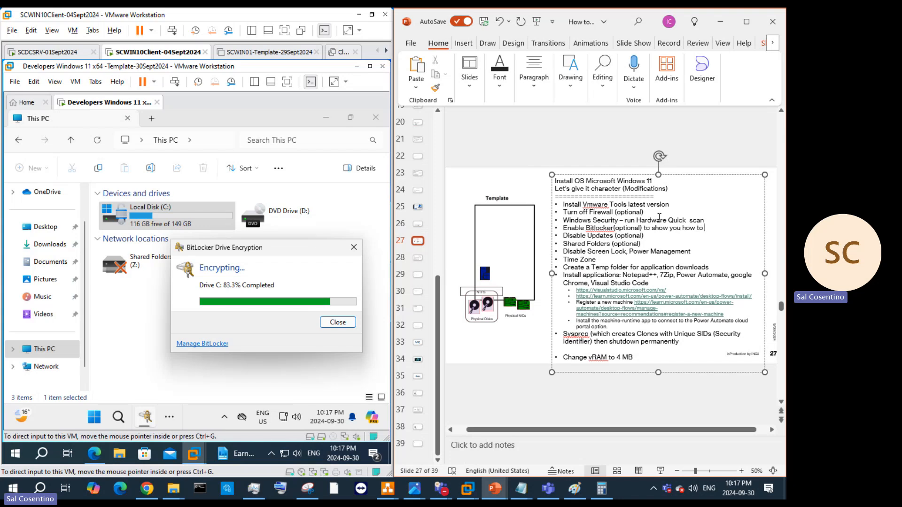
{"action": "type", "text": " enabvle only"}
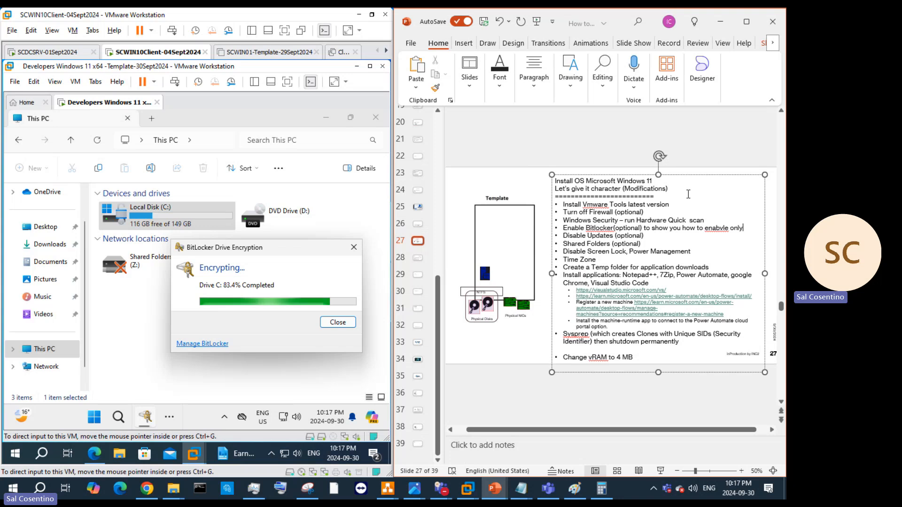
{"action": "left_click", "coordinate": [721, 229]}
{"action": "key", "text": "BackSpace"}
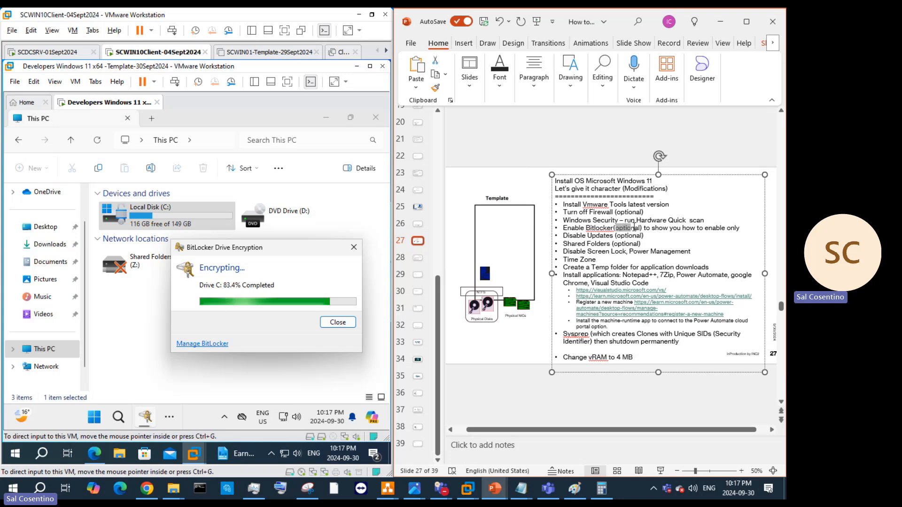
{"action": "double_click", "coordinate": [634, 228]}
{"action": "type", "text": "not needed"}
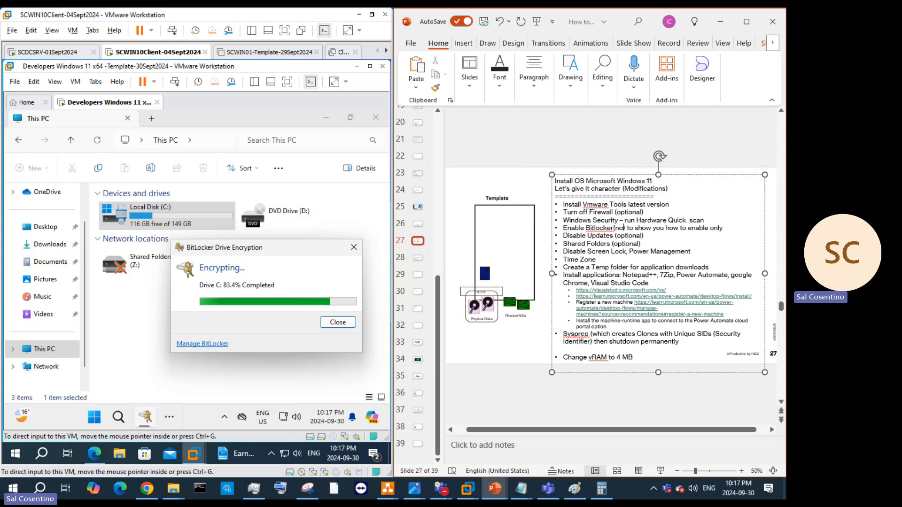
{"action": "type", "text": "d"}
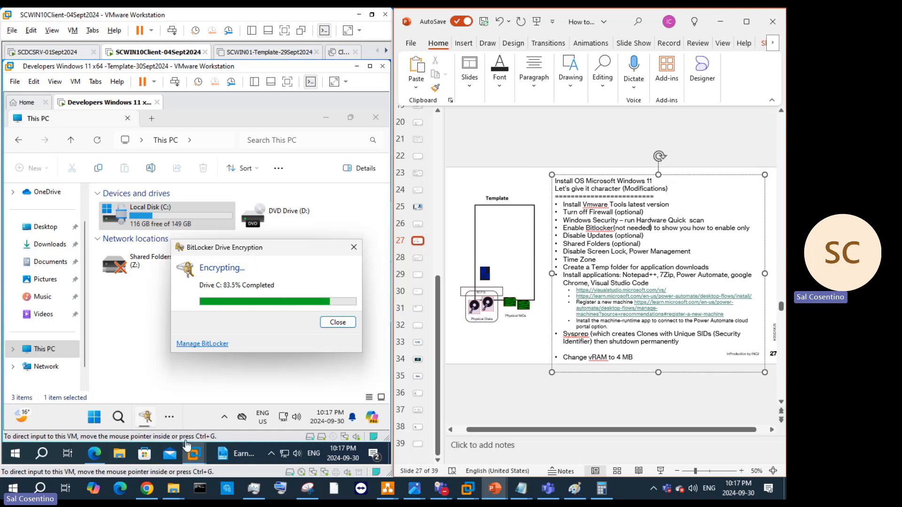
Step: In a new tab of the guest's Edge, search for 'manage bde command prompt to show you'
{"action": "left_click", "coordinate": [94, 453]}
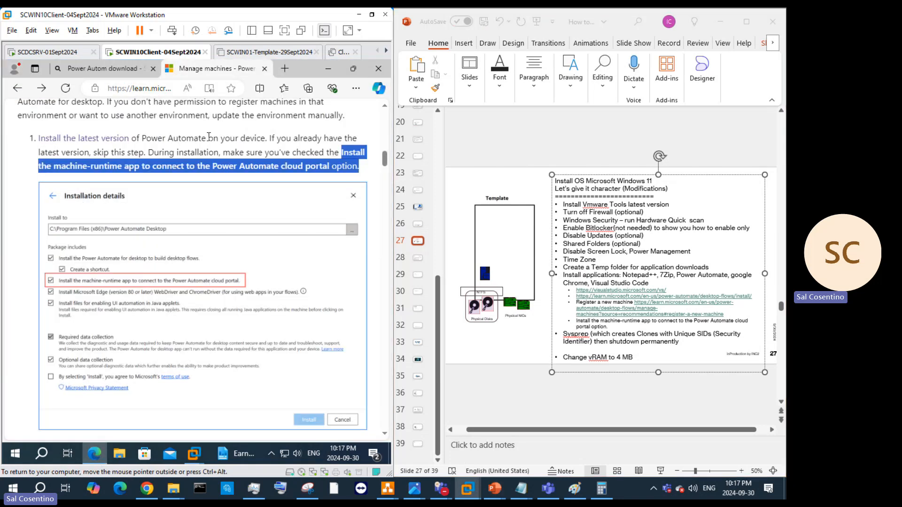
{"action": "left_click", "coordinate": [285, 70]}
{"action": "left_click", "coordinate": [185, 88]}
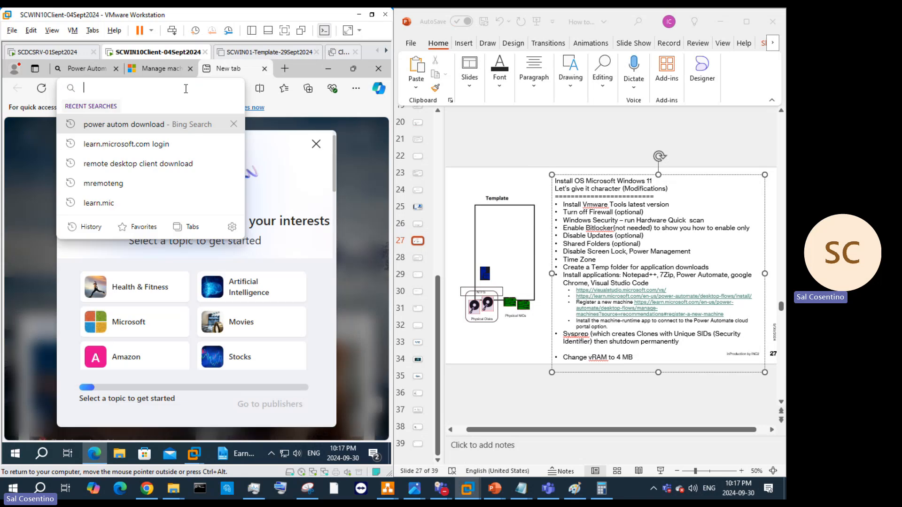
{"action": "type", "text": "m"}
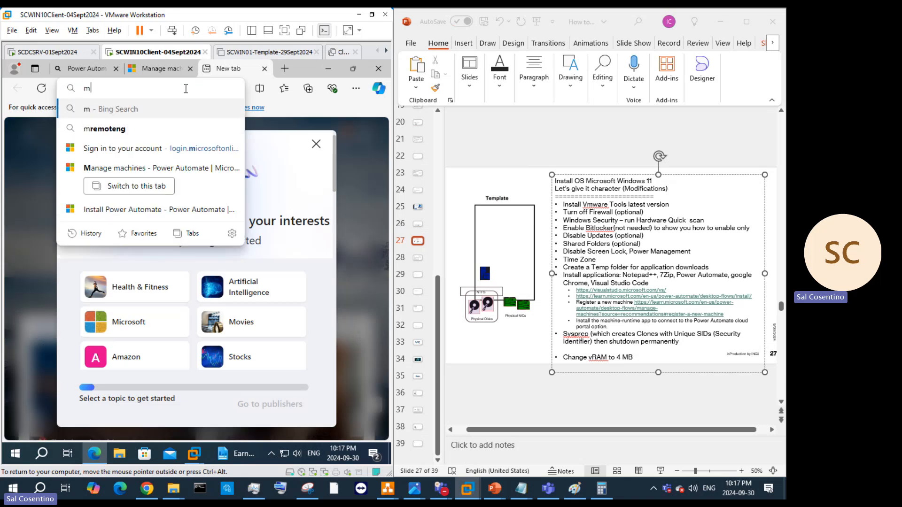
{"action": "type", "text": "anage bde comma"}
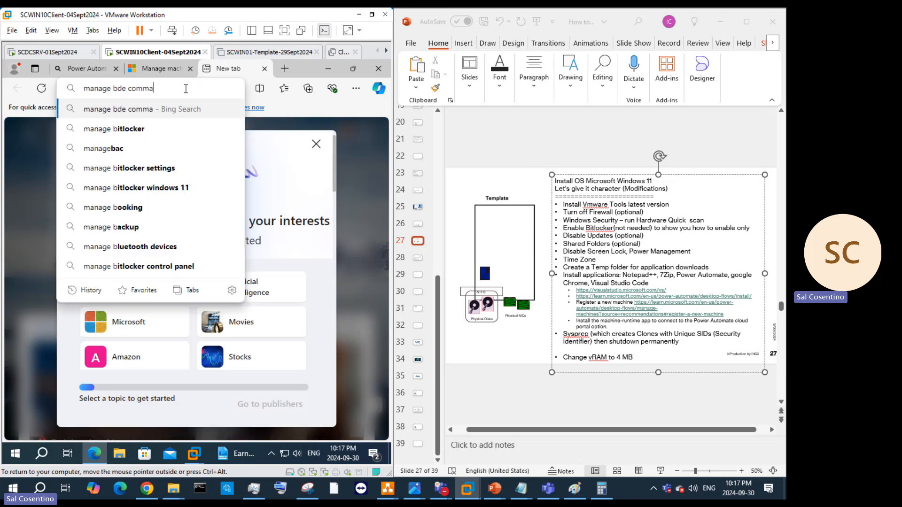
{"action": "type", "text": "nd prompt to "}
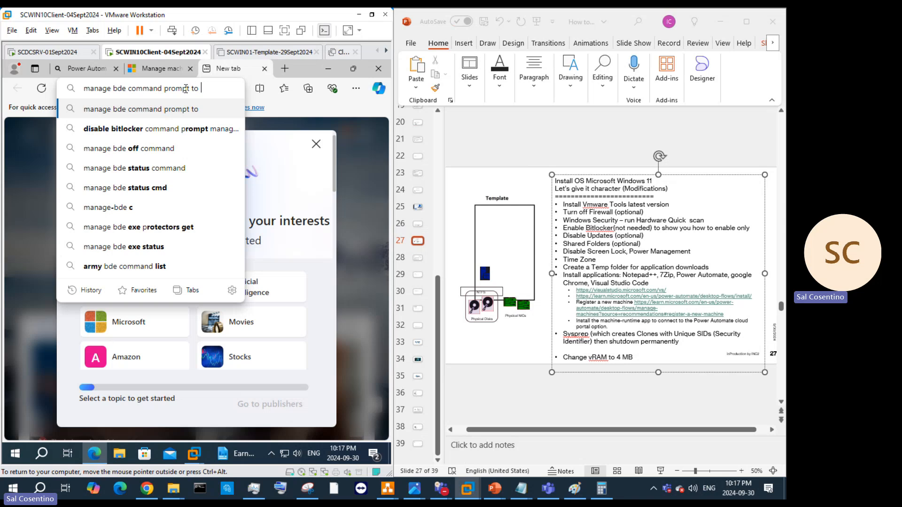
{"action": "type", "text": "show you"}
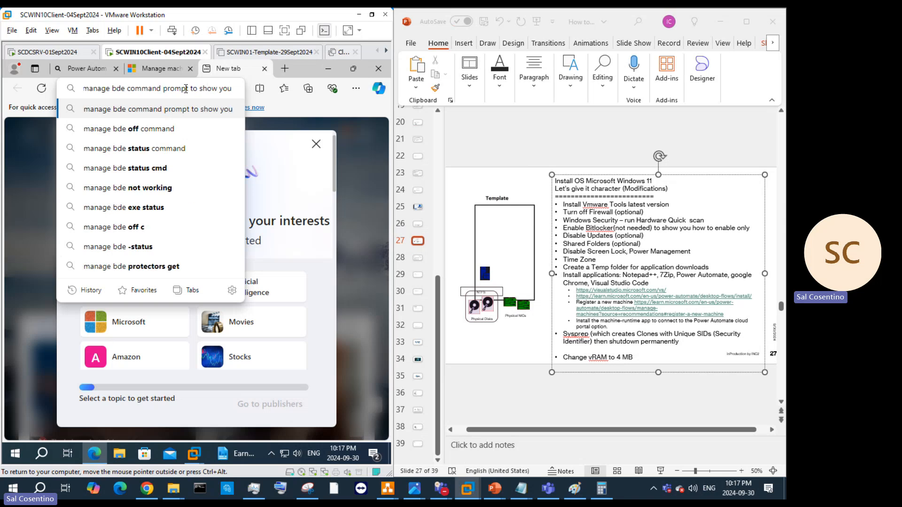
{"action": "left_click", "coordinate": [150, 141]}
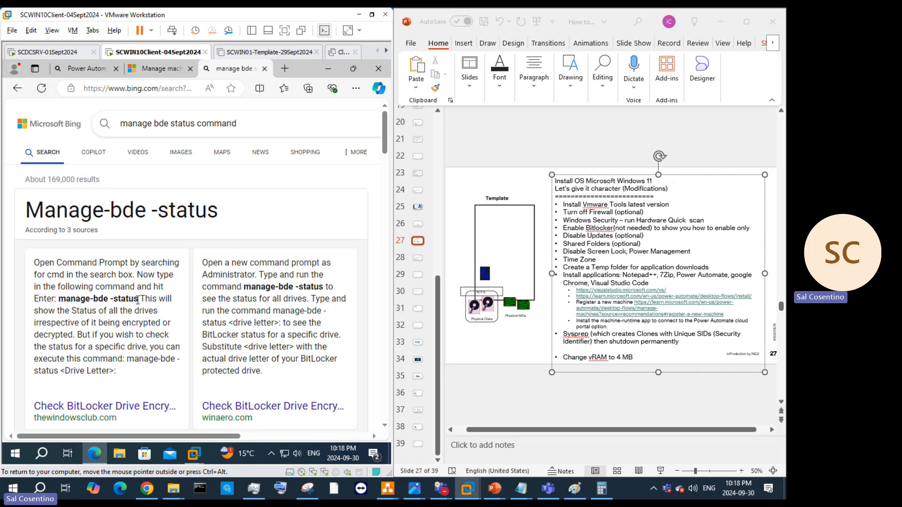
Step: Copy the 'manage-bde -status' command from the results and minimize the browser
{"action": "left_click_drag", "start_coordinate": [139, 298], "coordinate": [69, 297]}
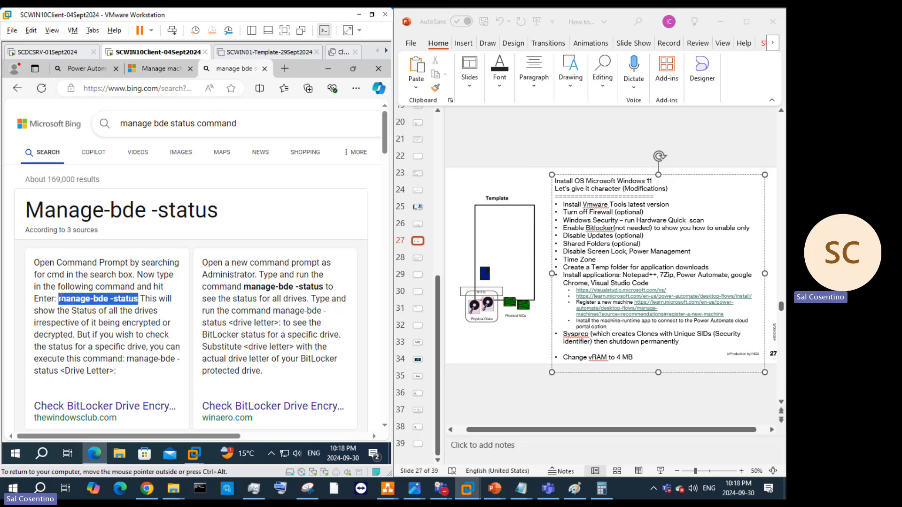
{"action": "right_click", "coordinate": [60, 298]}
{"action": "left_click", "coordinate": [141, 108]}
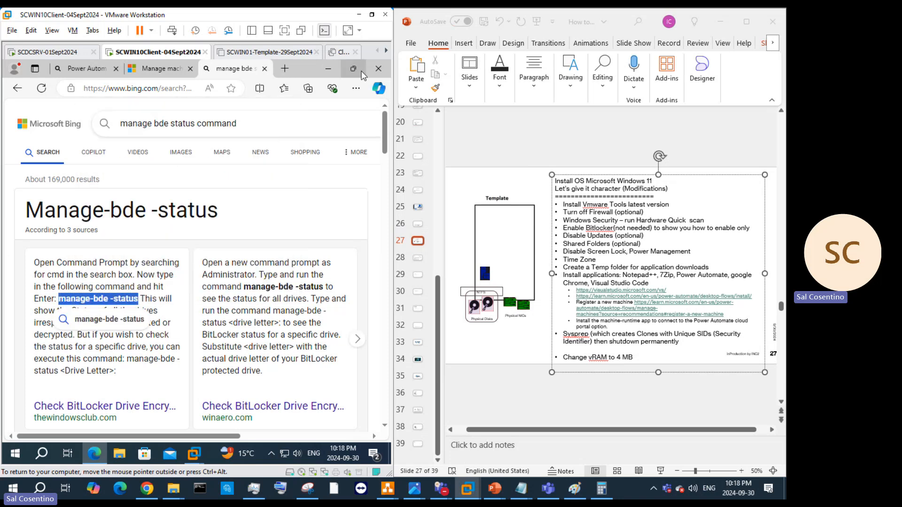
{"action": "left_click", "coordinate": [378, 69]}
{"action": "left_click", "coordinate": [752, 228]}
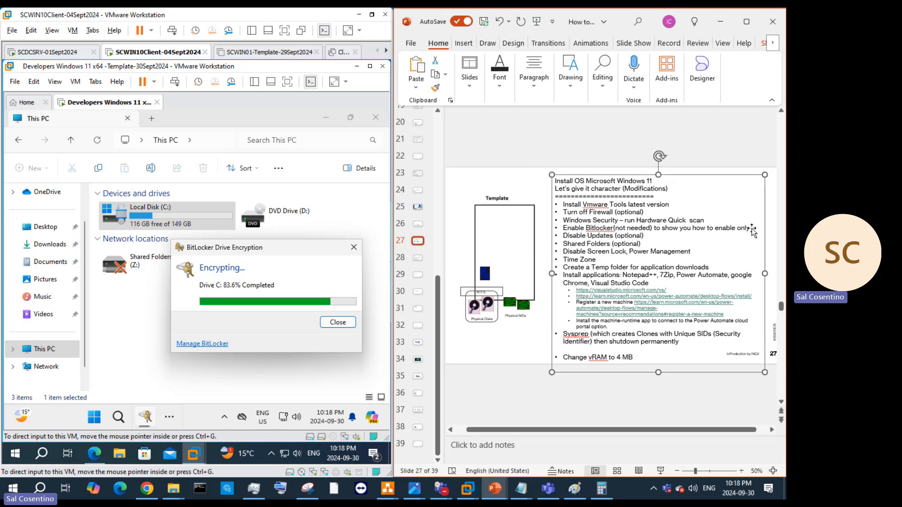
Step: Paste 'manage-bde -status' on a new line under the Bitlocker item on slide 27
{"action": "key", "text": "Return"}
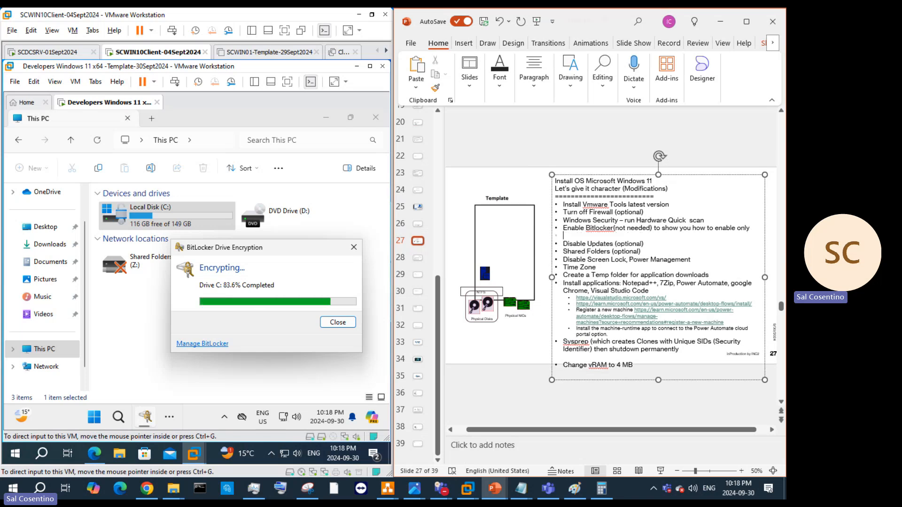
{"action": "type", "text": "manage-bde -status"}
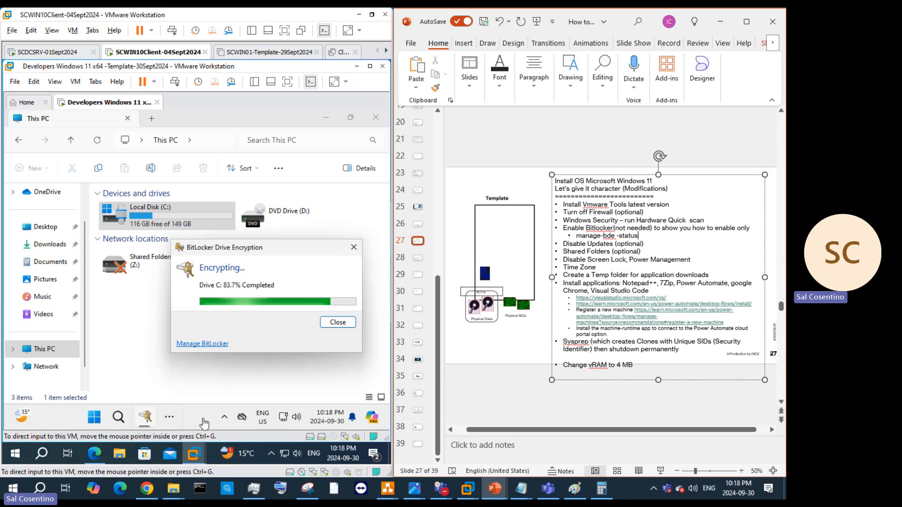
{"action": "left_click", "coordinate": [66, 358]}
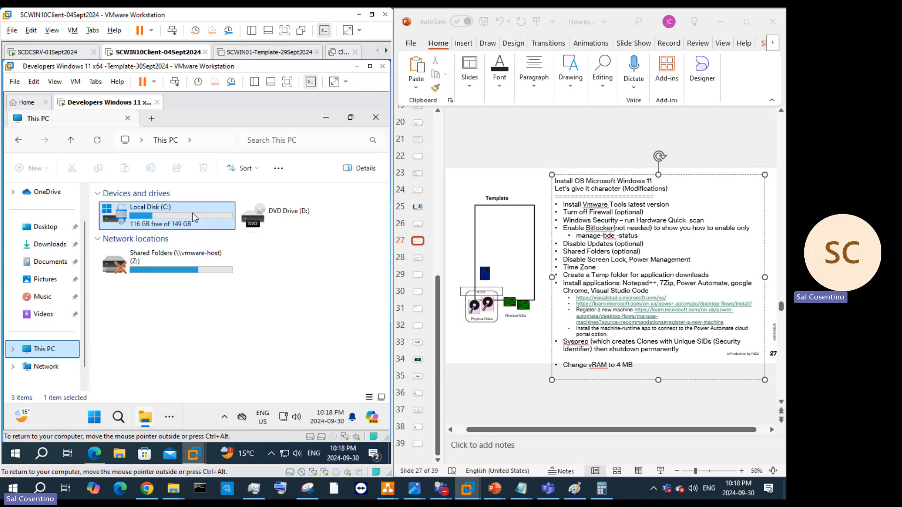
Step: Run the Notepad++ installer from the guest's C:\Temp and dismiss its error 25590
{"action": "double_click", "coordinate": [141, 214]}
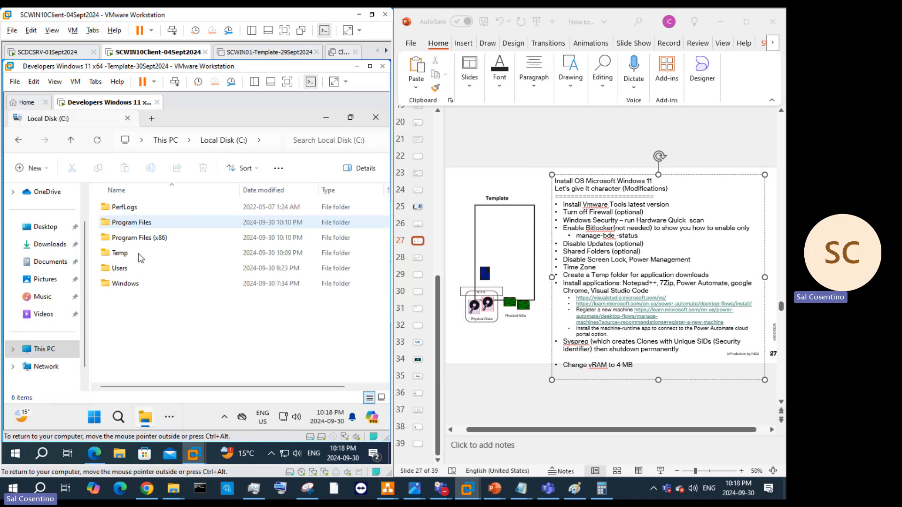
{"action": "double_click", "coordinate": [141, 255]}
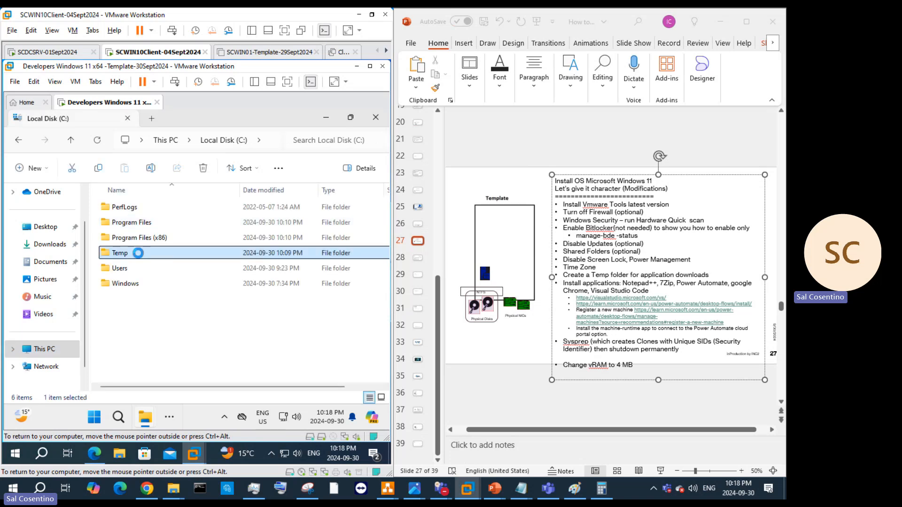
{"action": "left_click", "coordinate": [167, 417]}
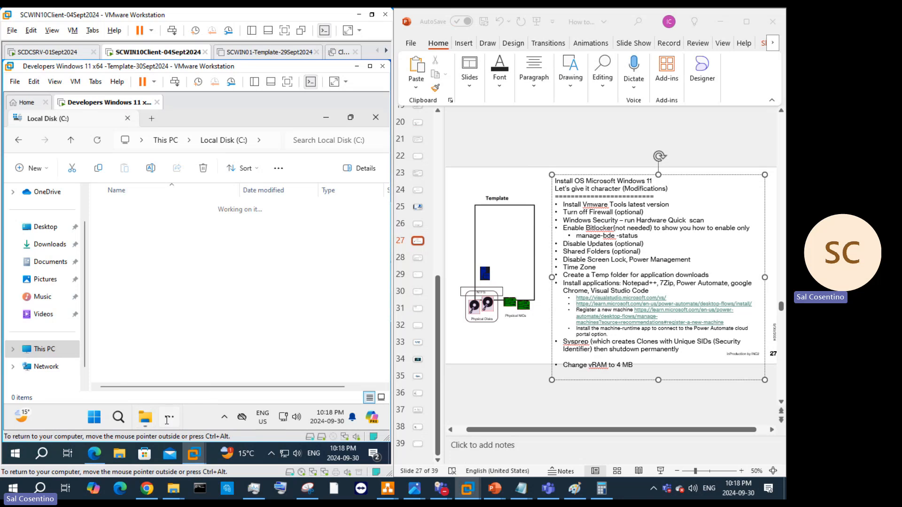
{"action": "mouse_move", "coordinate": [224, 385]}
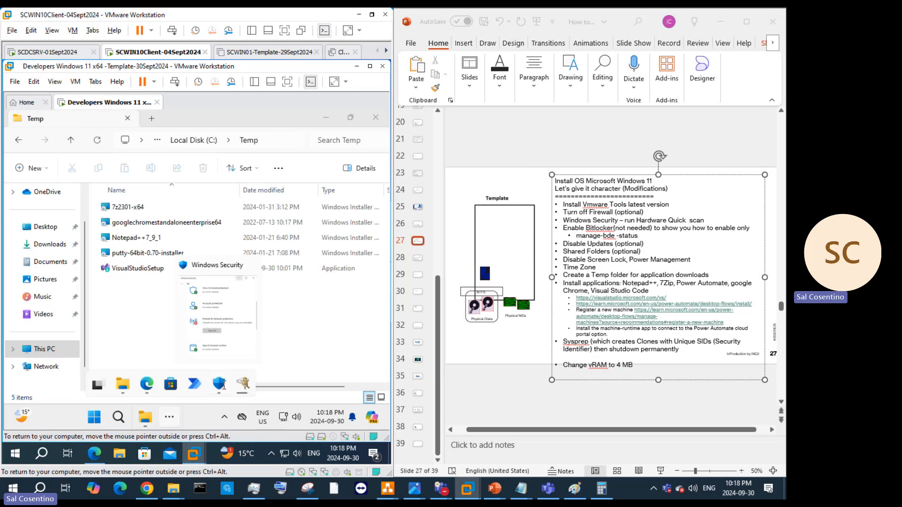
{"action": "double_click", "coordinate": [136, 238]}
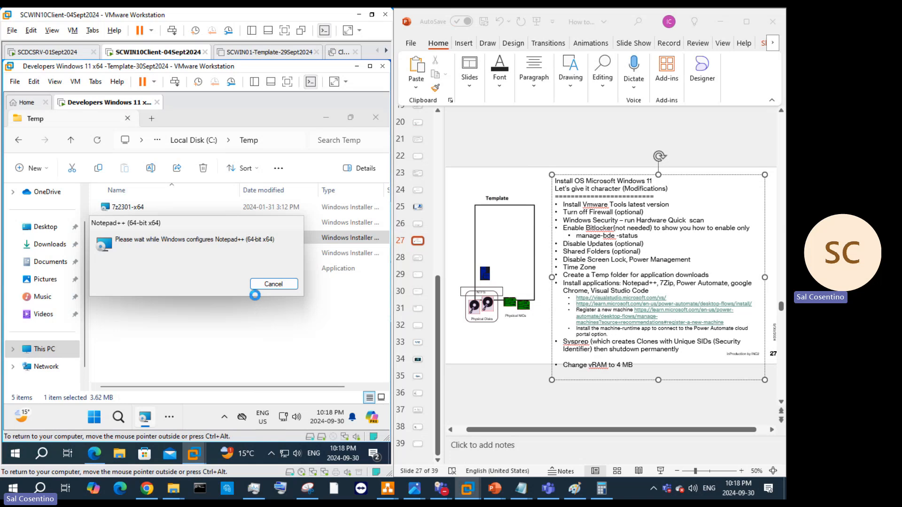
{"action": "left_click", "coordinate": [151, 362]}
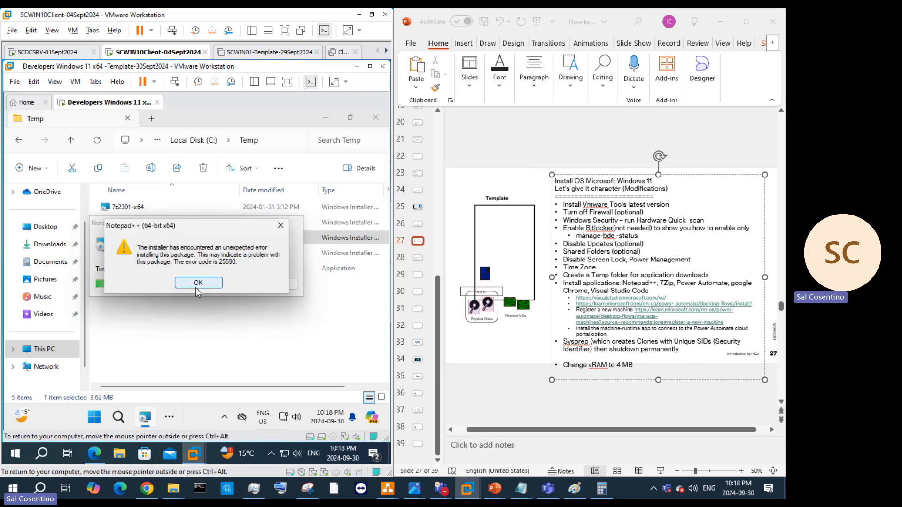
{"action": "left_click", "coordinate": [196, 287]}
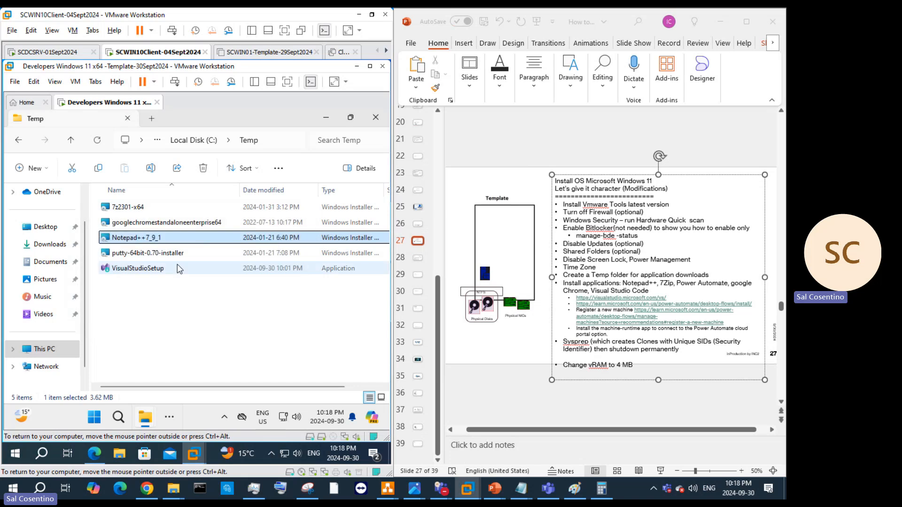
Step: Install PuTTY 0.70 in the guest using the default folder
{"action": "left_click", "coordinate": [172, 258]}
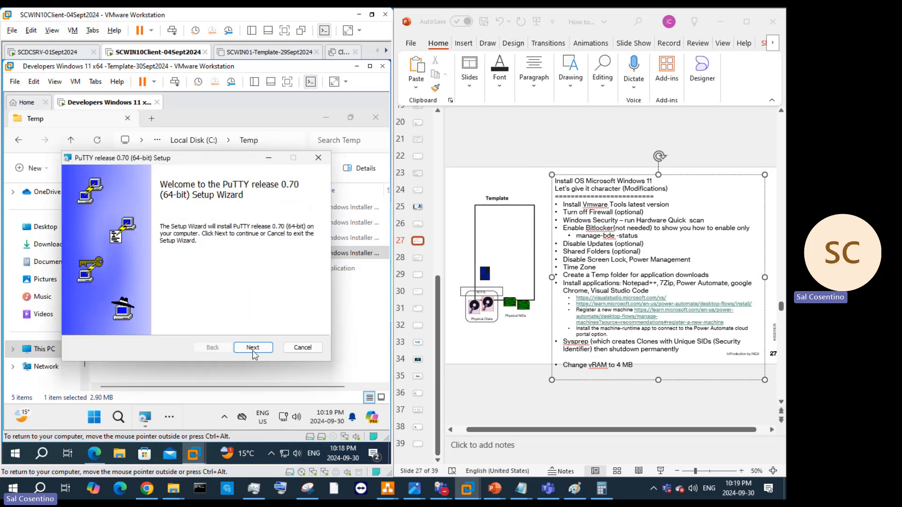
{"action": "left_click", "coordinate": [253, 351]}
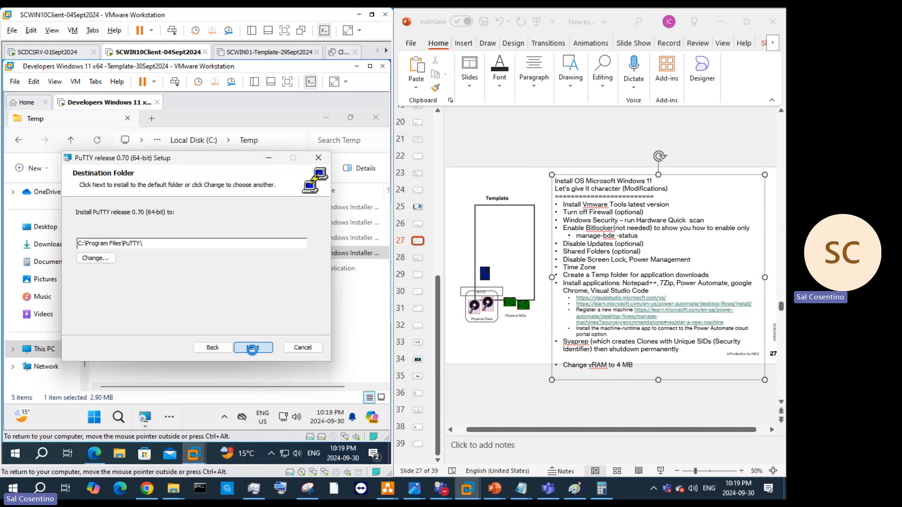
{"action": "left_click", "coordinate": [253, 349]}
{"action": "left_click", "coordinate": [253, 350]}
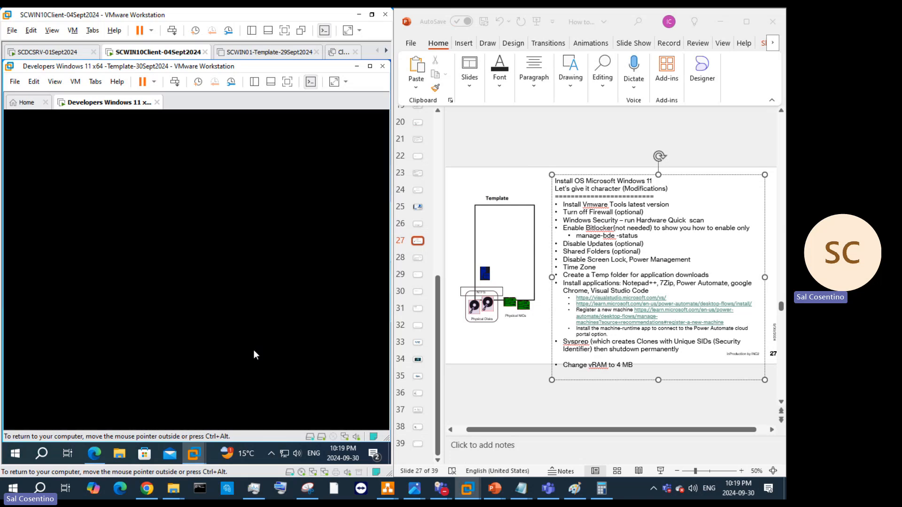
{"action": "left_click", "coordinate": [180, 357]}
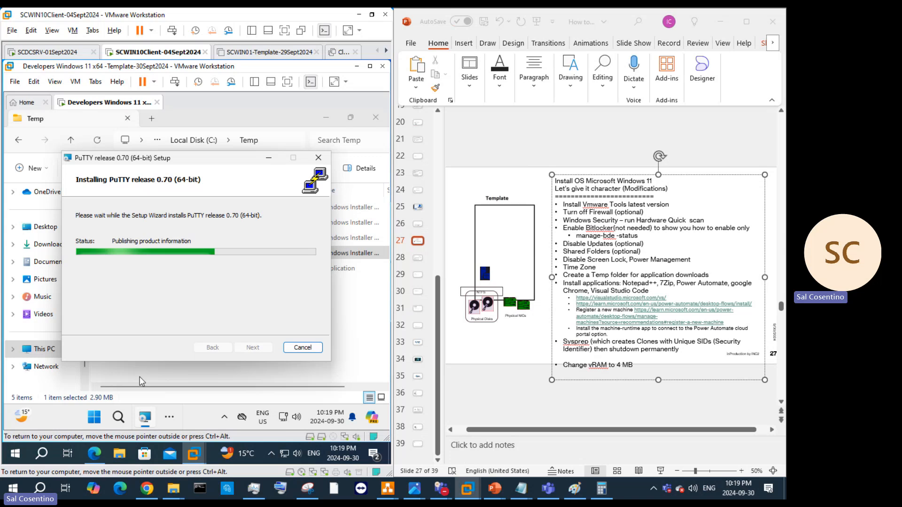
Step: Return to the Power Automate MSI install page in Edge and open a new tab
{"action": "left_click", "coordinate": [164, 417]}
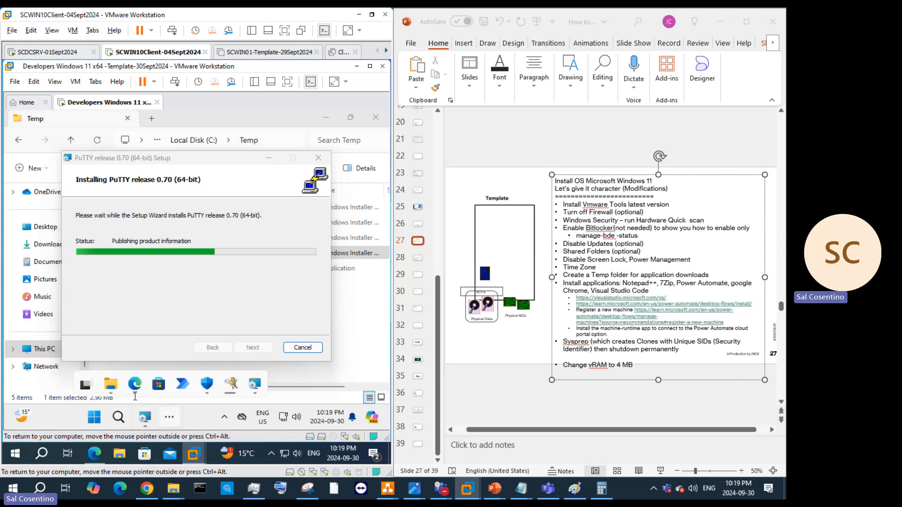
{"action": "left_click", "coordinate": [146, 383]}
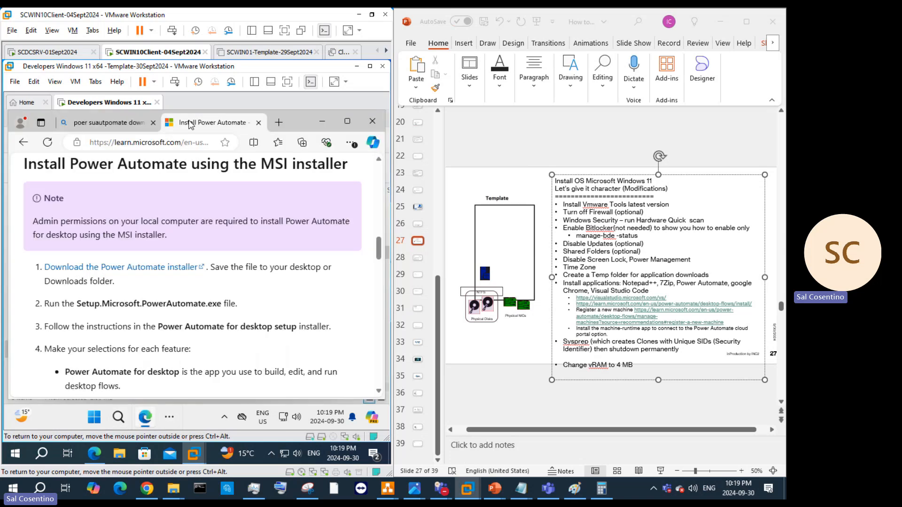
{"action": "left_click", "coordinate": [277, 123]}
Step: Search 'notepad download', get the 64-bit Notepad++ 8.2.1 installer, and show it in Downloads
{"action": "left_click", "coordinate": [205, 140]}
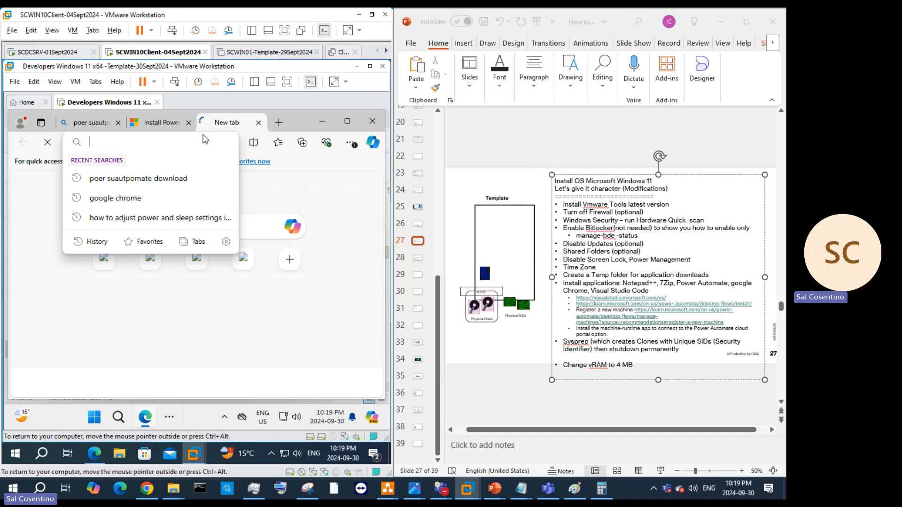
{"action": "type", "text": "notepad"}
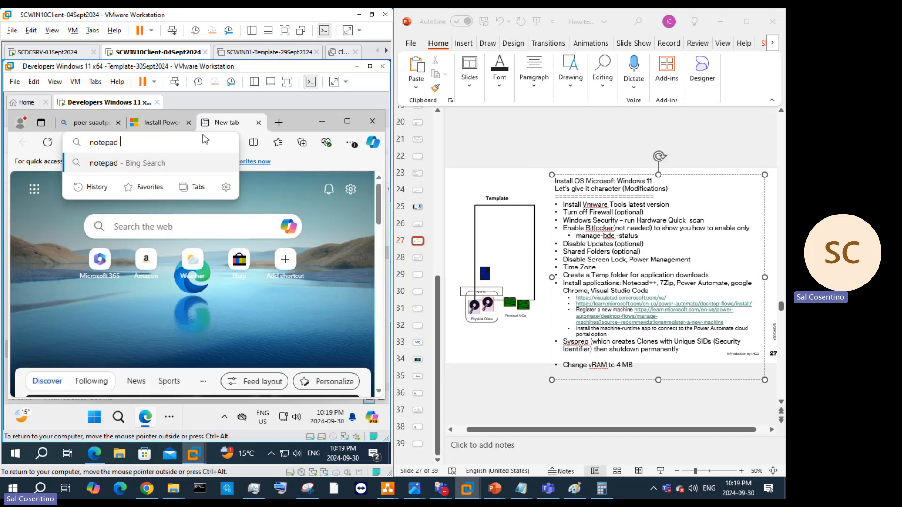
{"action": "type", "text": "download"}
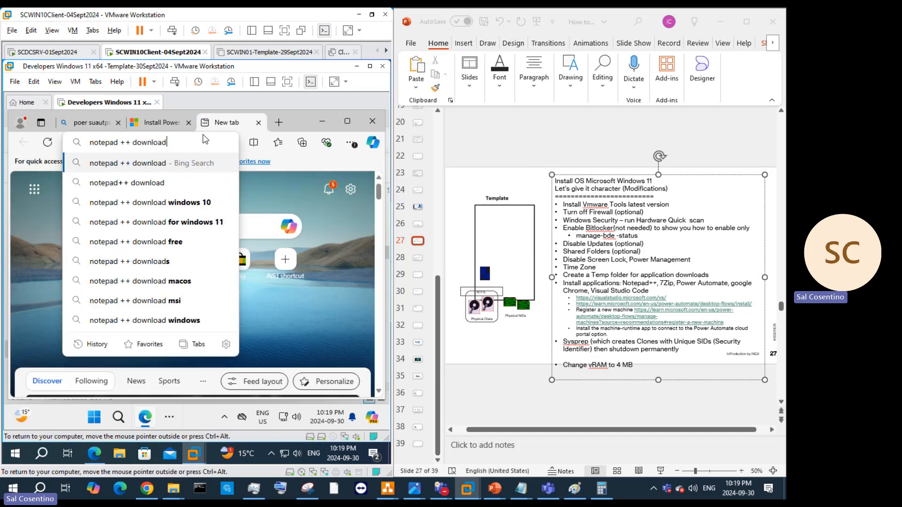
{"action": "key", "text": "Return"}
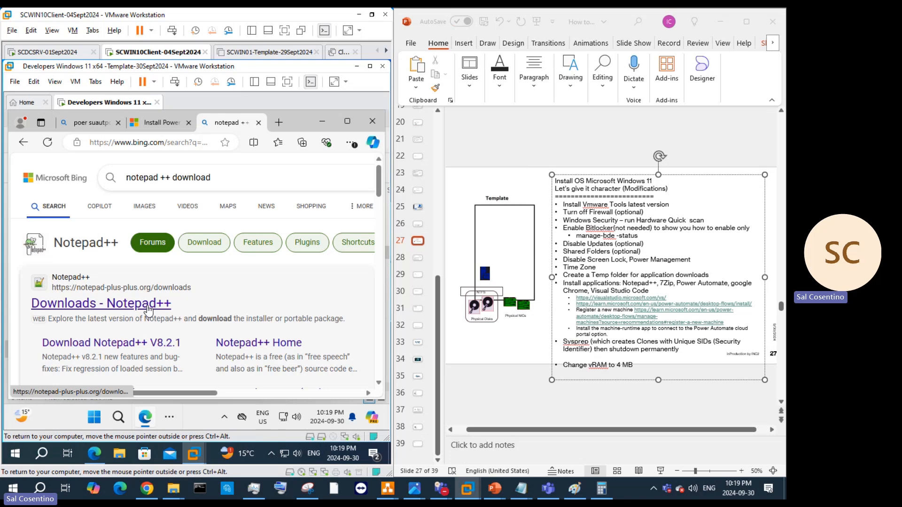
{"action": "left_click", "coordinate": [137, 343]}
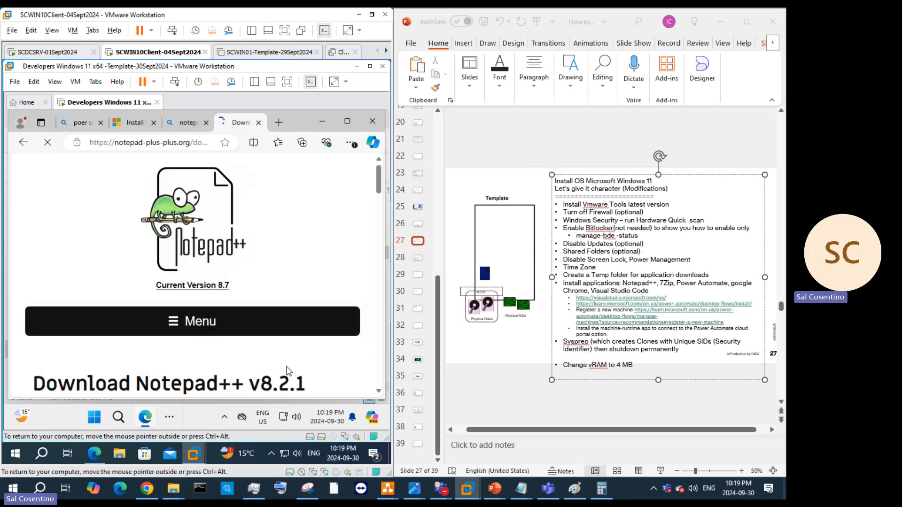
{"action": "scroll", "coordinate": [270, 292], "scroll_direction": "down", "scroll_amount": 5}
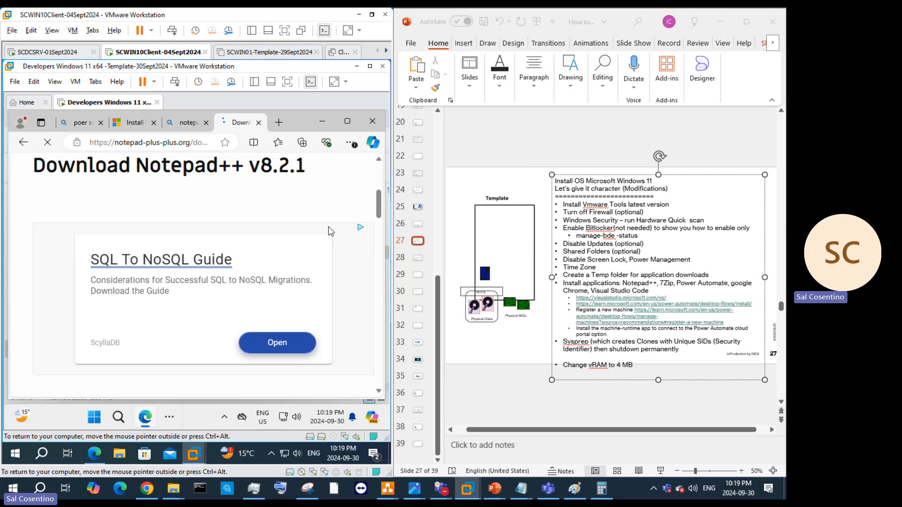
{"action": "scroll", "coordinate": [346, 255], "scroll_direction": "down", "scroll_amount": 5}
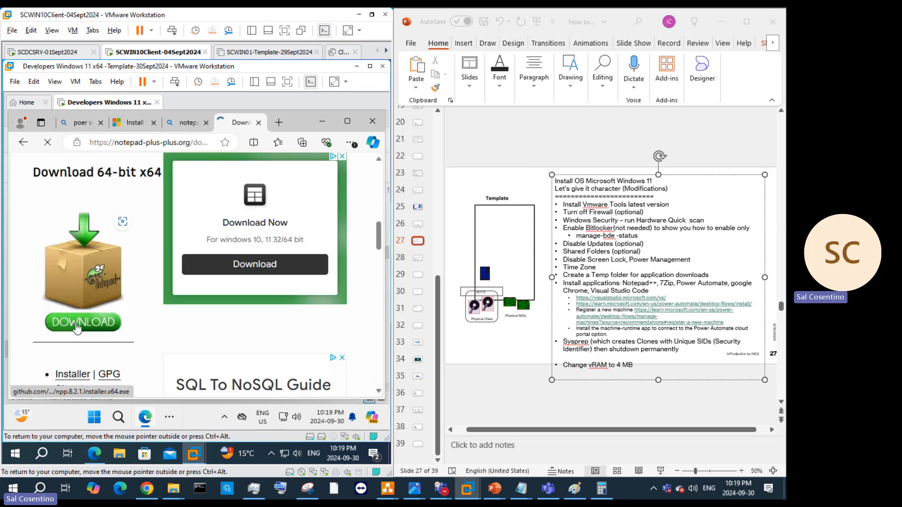
{"action": "scroll", "coordinate": [127, 335], "scroll_direction": "down", "scroll_amount": 4}
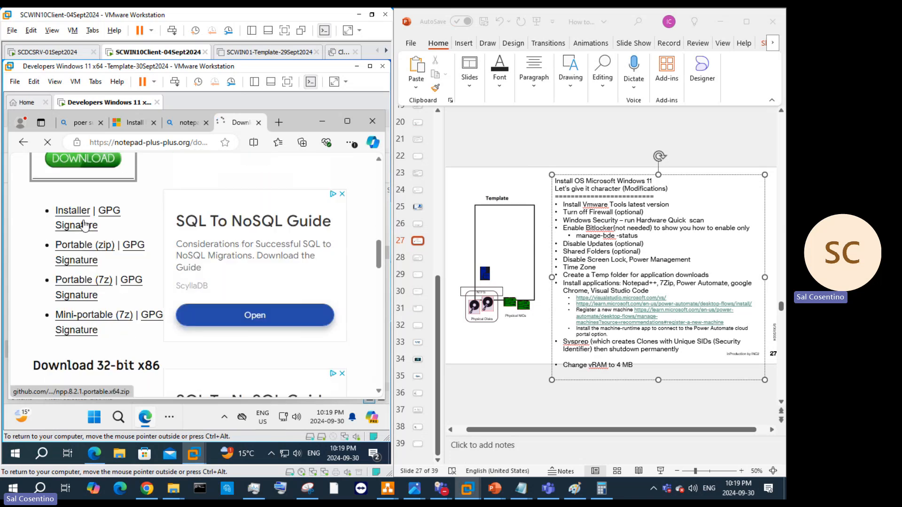
{"action": "left_click", "coordinate": [141, 318]}
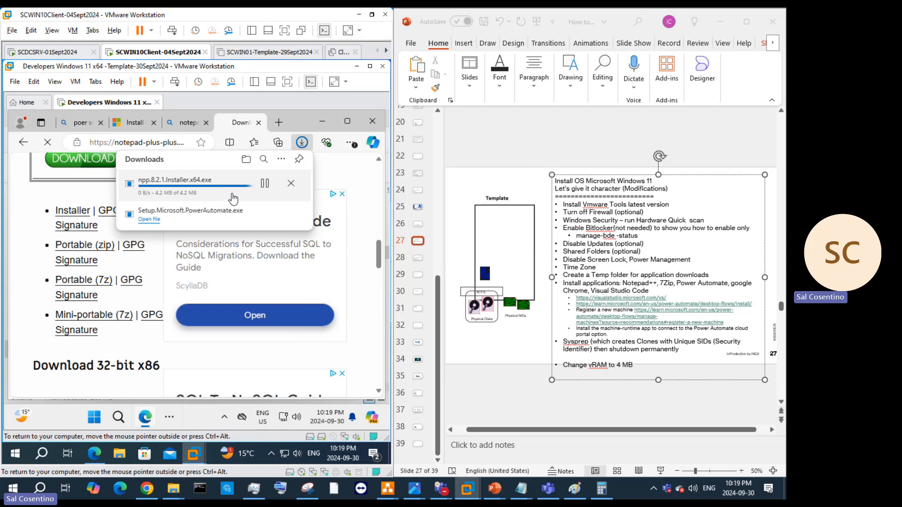
{"action": "left_click", "coordinate": [264, 214]}
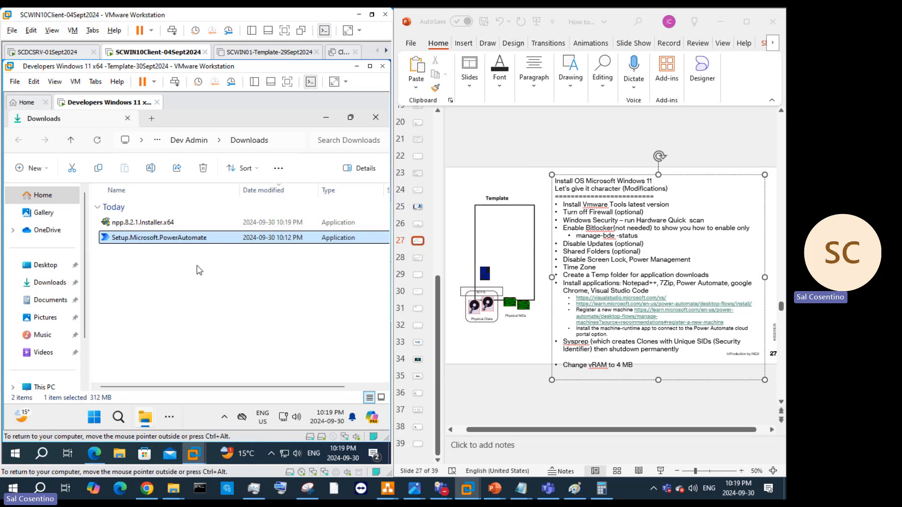
Step: Cut the Notepad++ and Power Automate installers from the guest's Downloads folder
{"action": "left_click", "coordinate": [141, 222], "text": "ctrl"}
{"action": "right_click", "coordinate": [153, 237]}
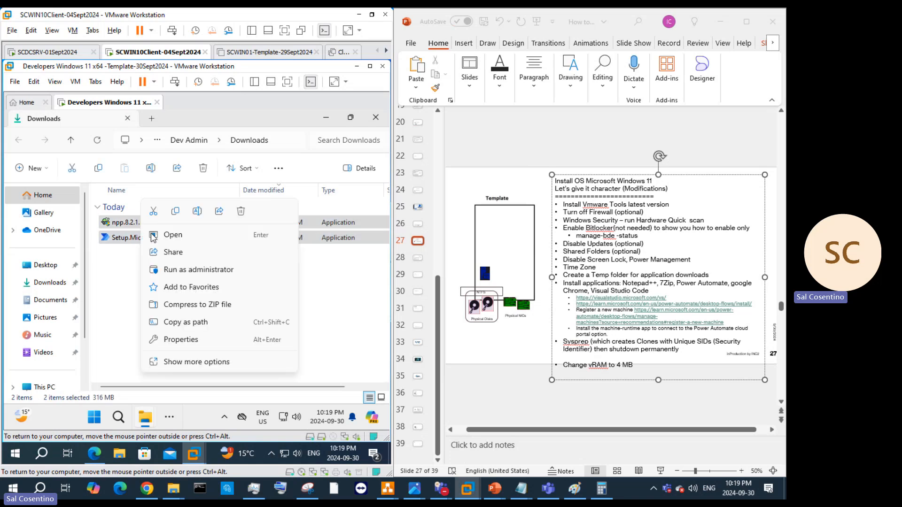
{"action": "right_click", "coordinate": [115, 248]}
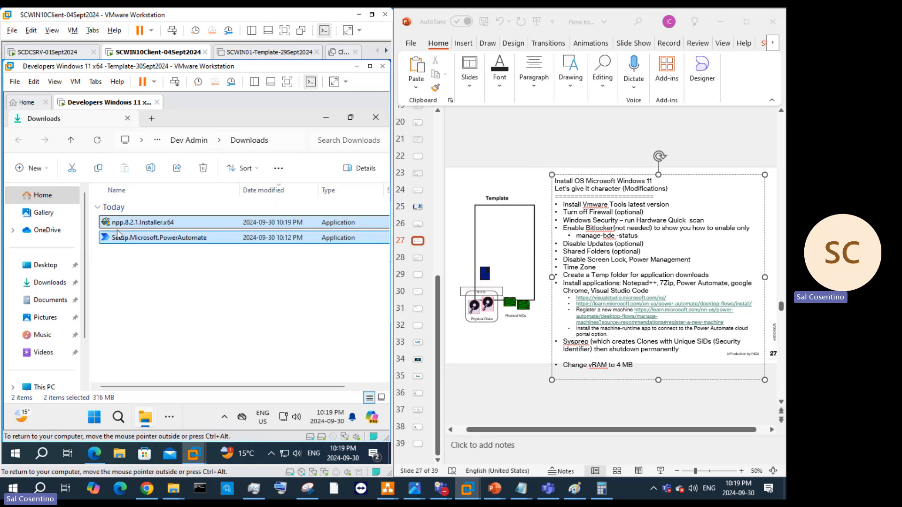
{"action": "left_click", "coordinate": [296, 308]}
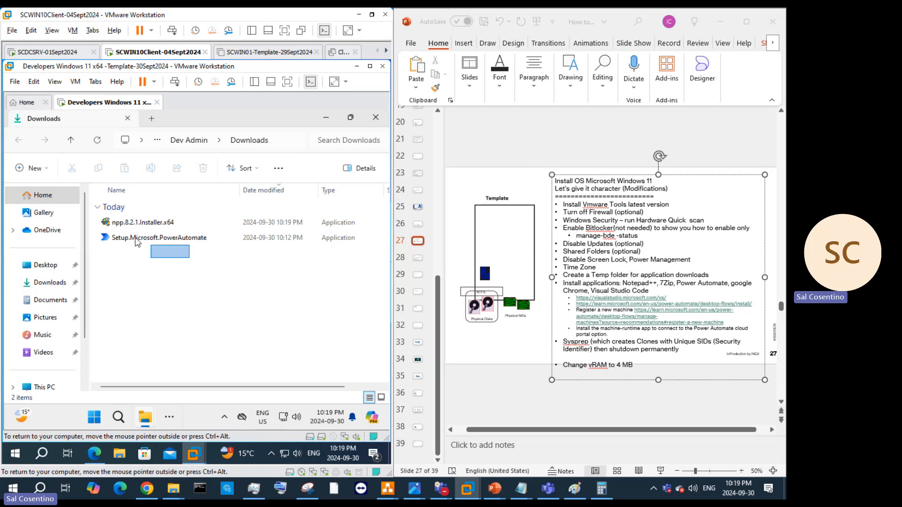
{"action": "left_click_drag", "start_coordinate": [190, 260], "coordinate": [118, 210]}
{"action": "right_click", "coordinate": [125, 223]}
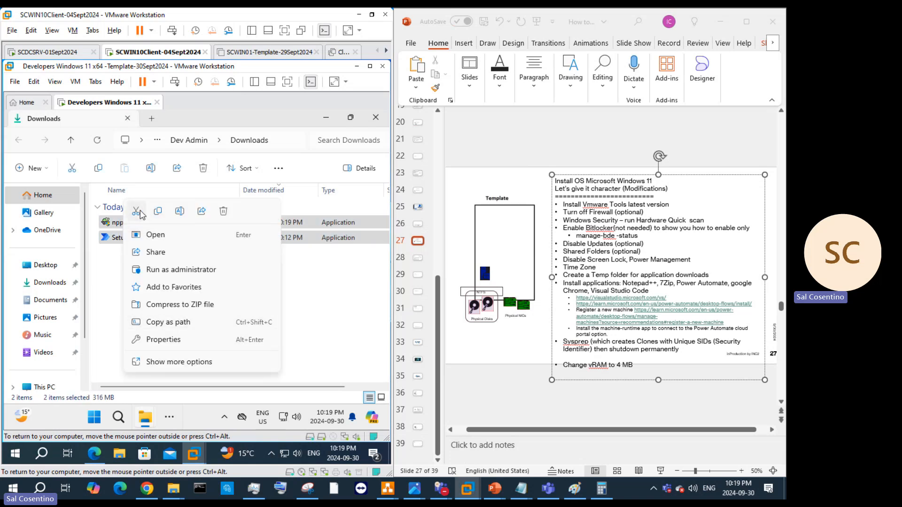
{"action": "left_click", "coordinate": [137, 212]}
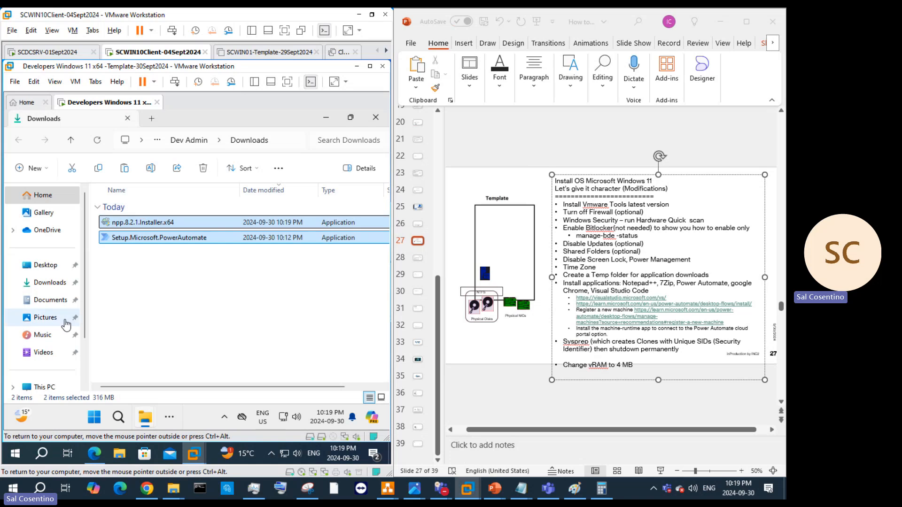
Step: Paste both installers into C:\Temp and launch npp.8.2.1.Installer.x64
{"action": "scroll", "coordinate": [60, 389], "scroll_direction": "down", "scroll_amount": 1}
{"action": "left_click", "coordinate": [44, 349]}
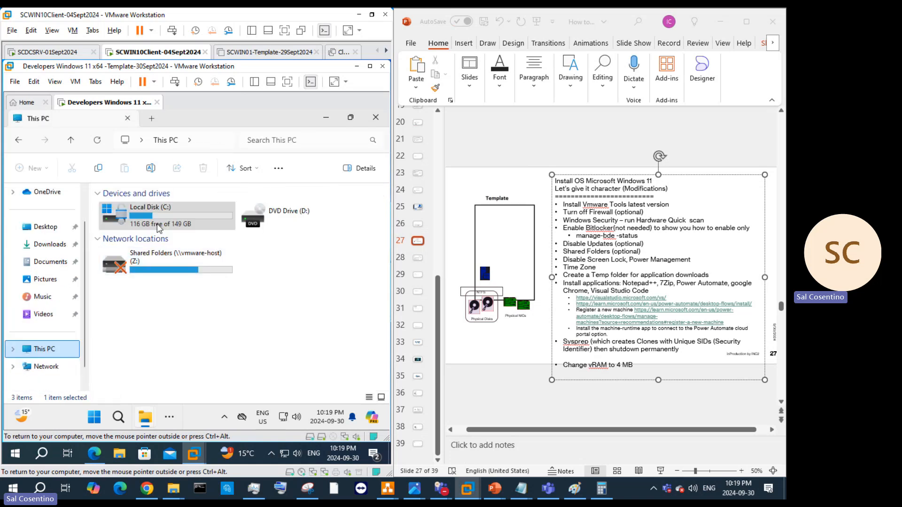
{"action": "double_click", "coordinate": [136, 212]}
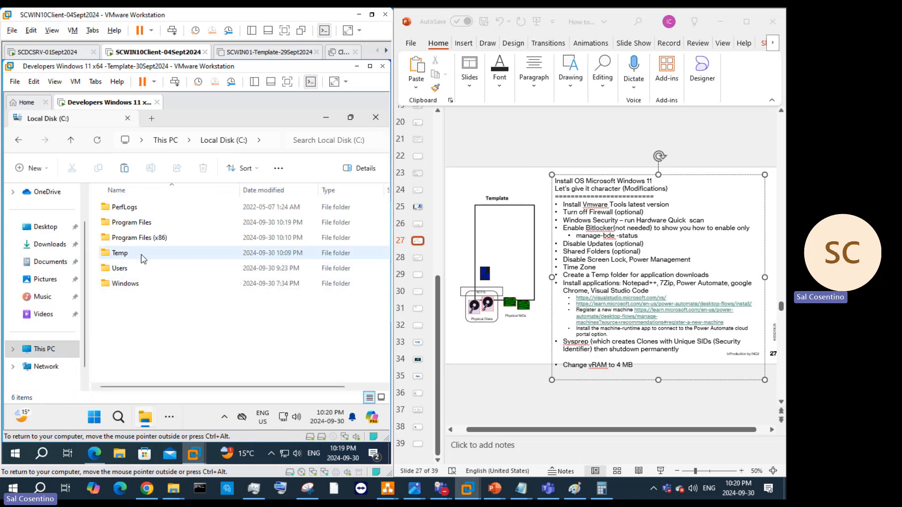
{"action": "double_click", "coordinate": [143, 254]}
{"action": "right_click", "coordinate": [154, 288]}
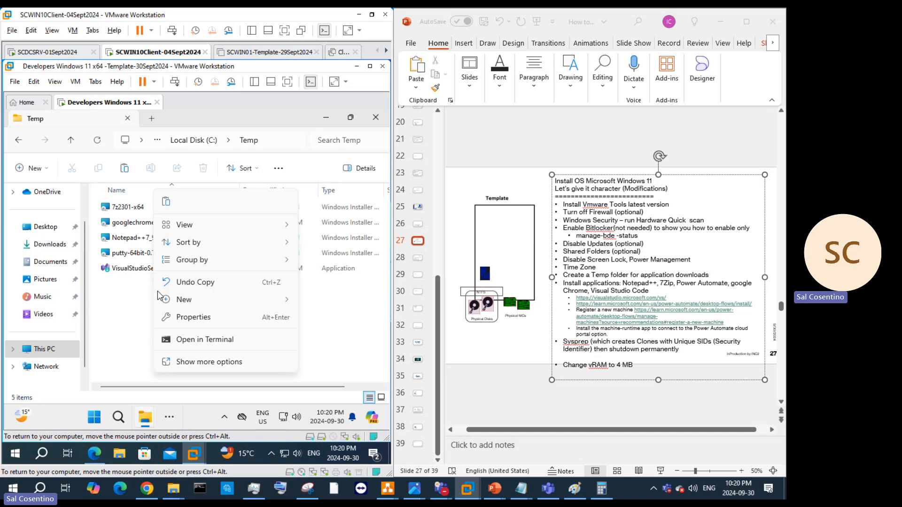
{"action": "left_click", "coordinate": [168, 202]}
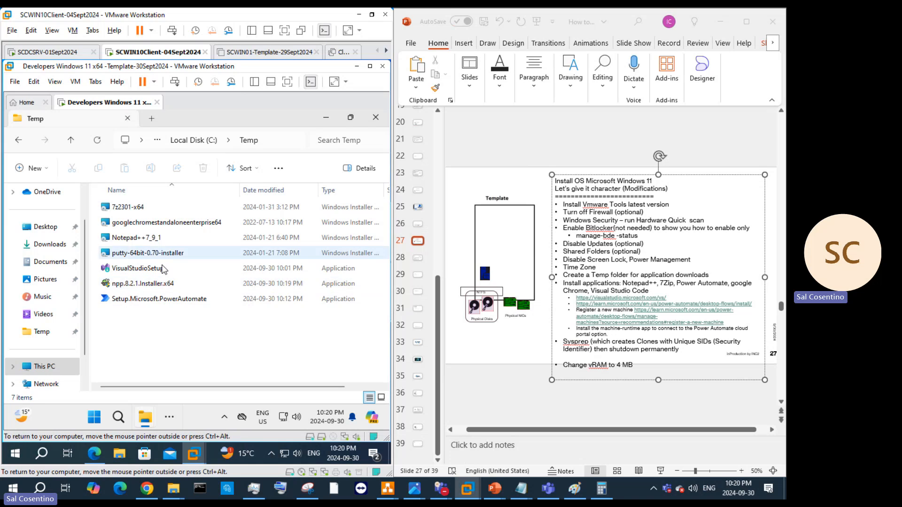
{"action": "left_click", "coordinate": [163, 284]}
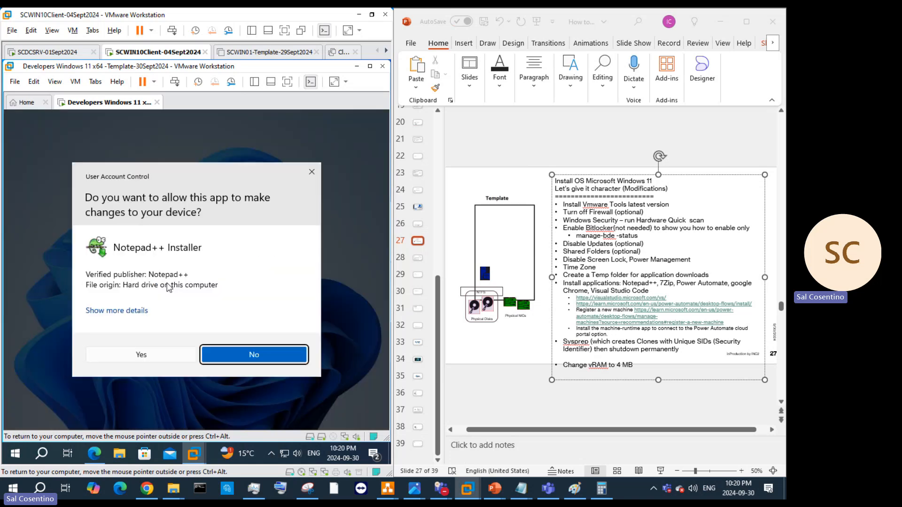
Step: Install Notepad++ v8.2.1 with default location and components, then launch VisualStudioSetup
{"action": "left_click", "coordinate": [149, 359]}
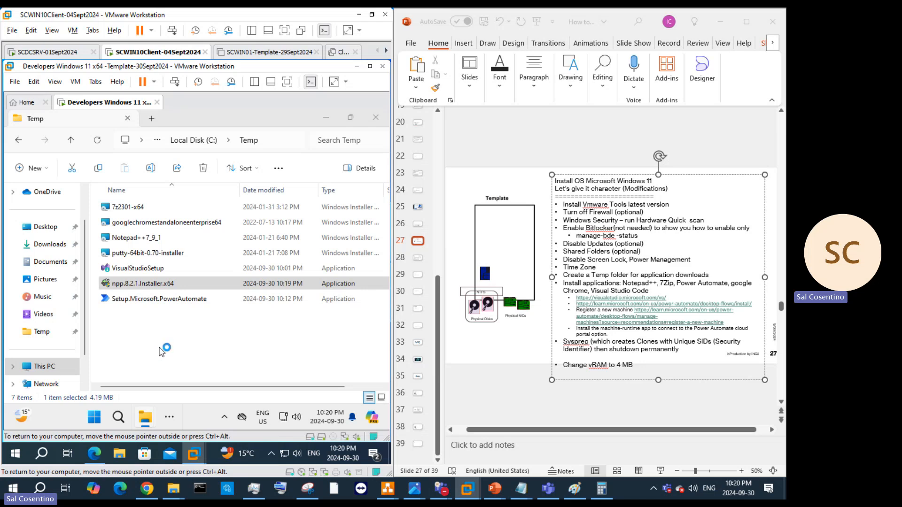
{"action": "left_click", "coordinate": [196, 286]}
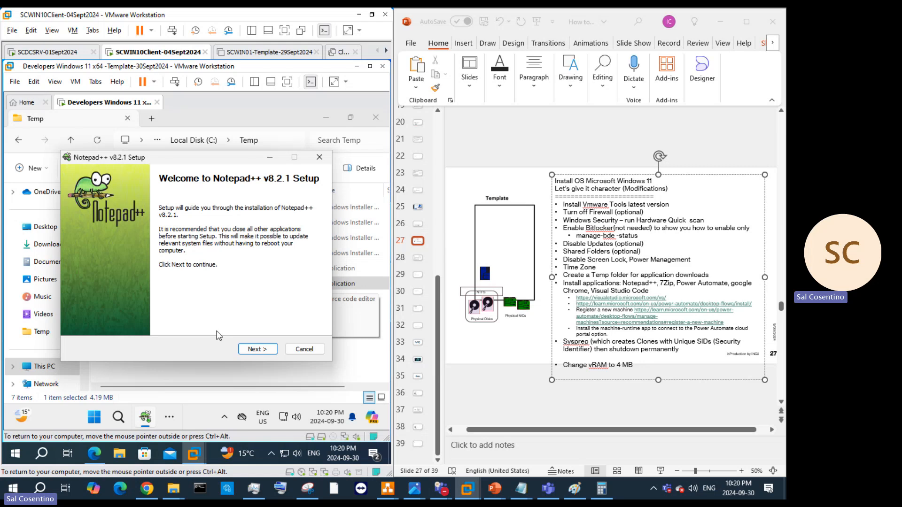
{"action": "left_click", "coordinate": [256, 349]}
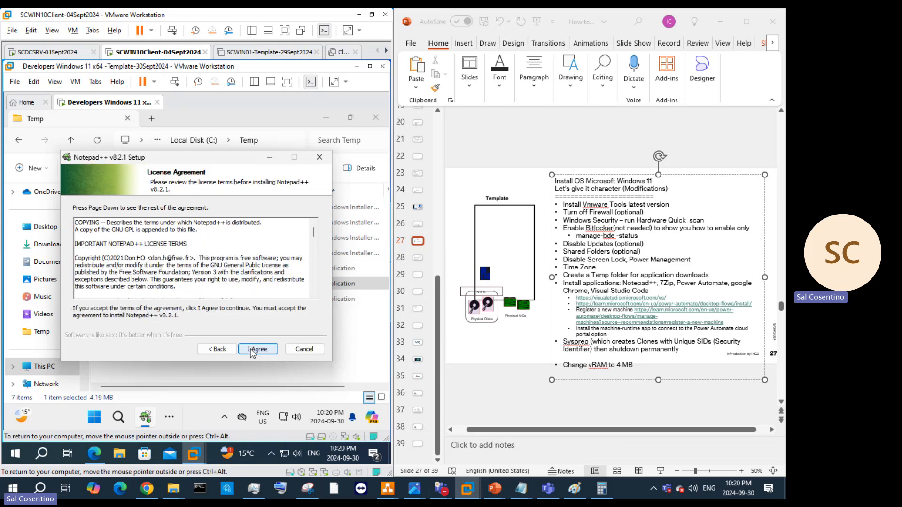
{"action": "left_click", "coordinate": [258, 350]}
{"action": "left_click", "coordinate": [253, 352]}
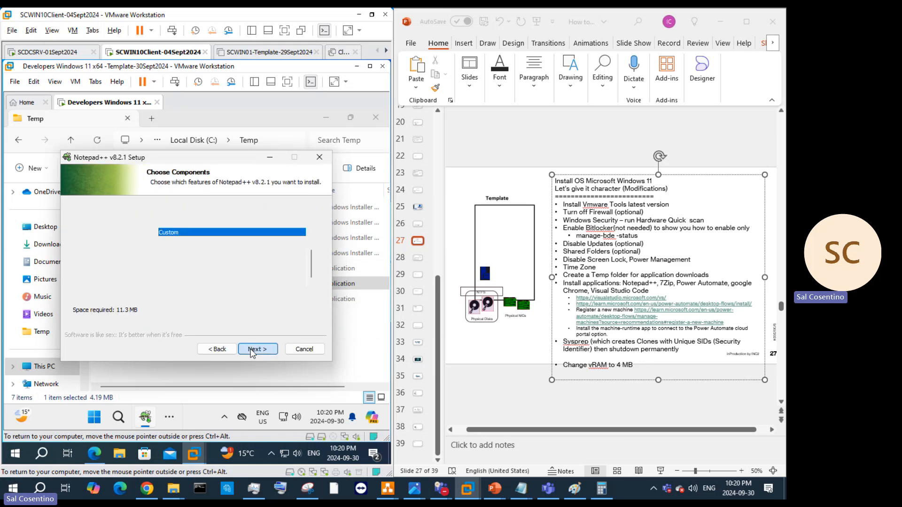
{"action": "left_click", "coordinate": [252, 353]}
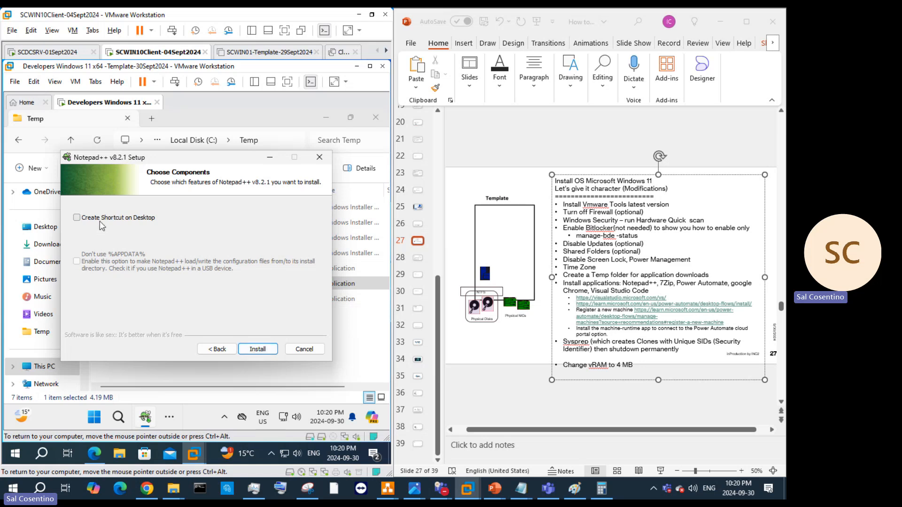
{"action": "left_click", "coordinate": [249, 353]}
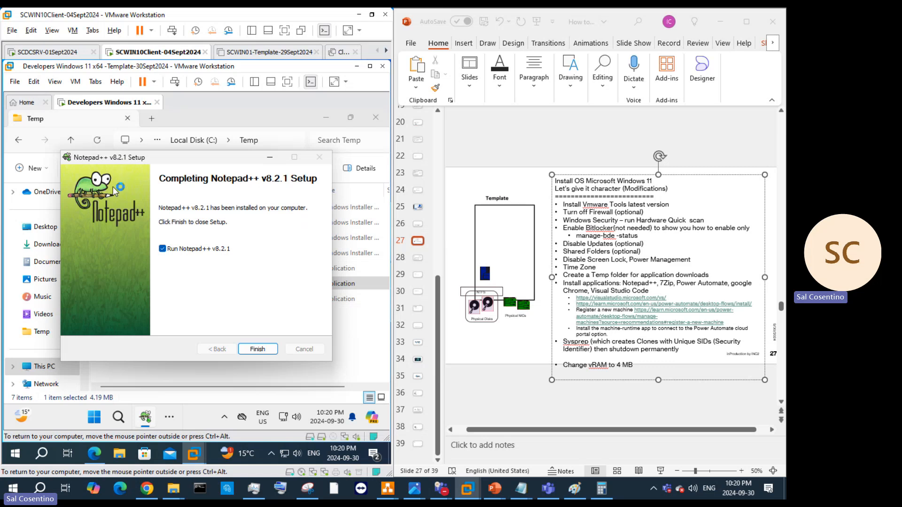
{"action": "left_click", "coordinate": [258, 350]}
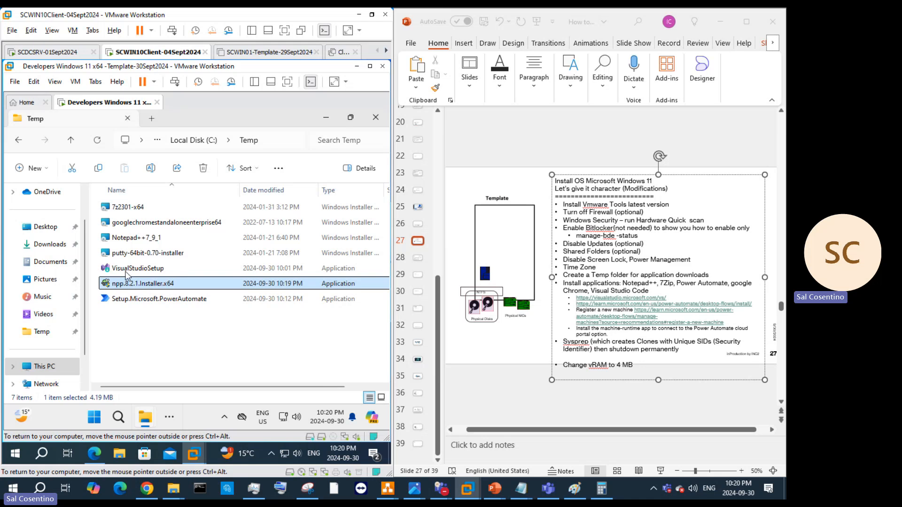
{"action": "left_click", "coordinate": [131, 272]}
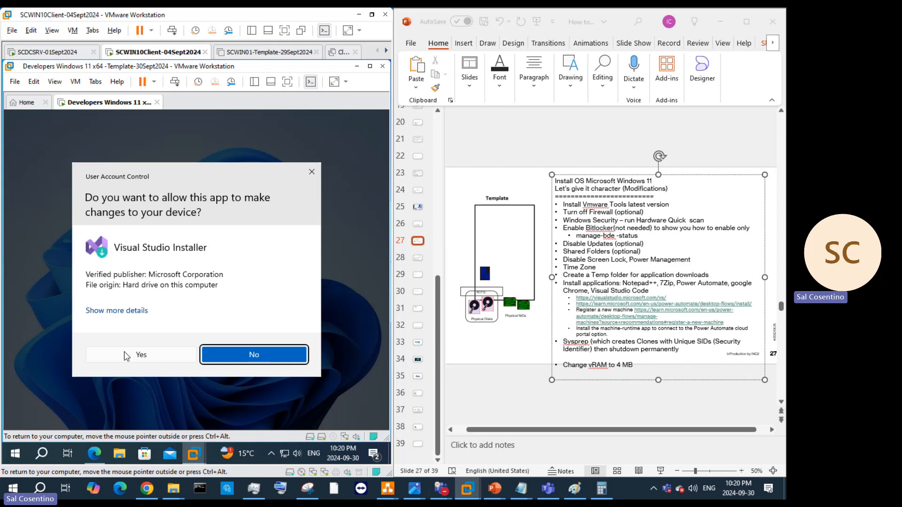
Step: Approve the Visual Studio Installer, check BitLocker progress, and close the finished PuTTY README
{"action": "left_click", "coordinate": [146, 360]}
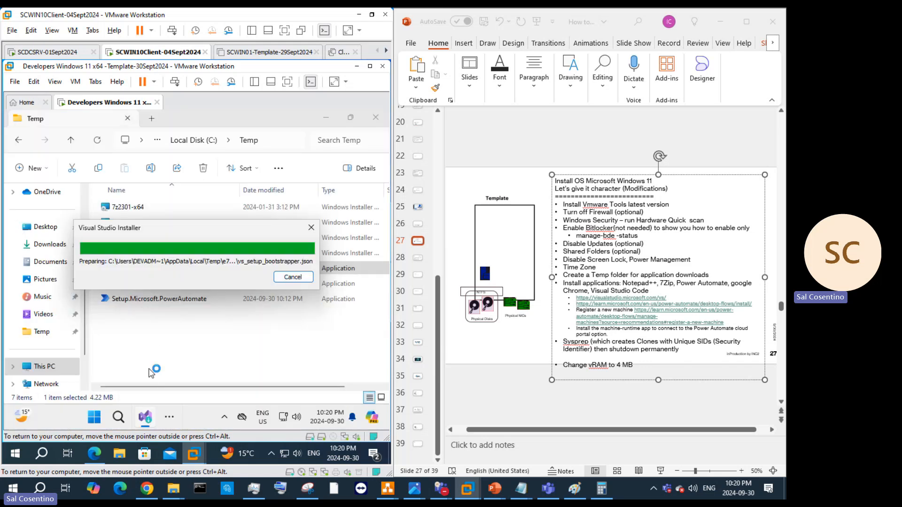
{"action": "left_click", "coordinate": [169, 420]}
{"action": "left_click", "coordinate": [207, 384]}
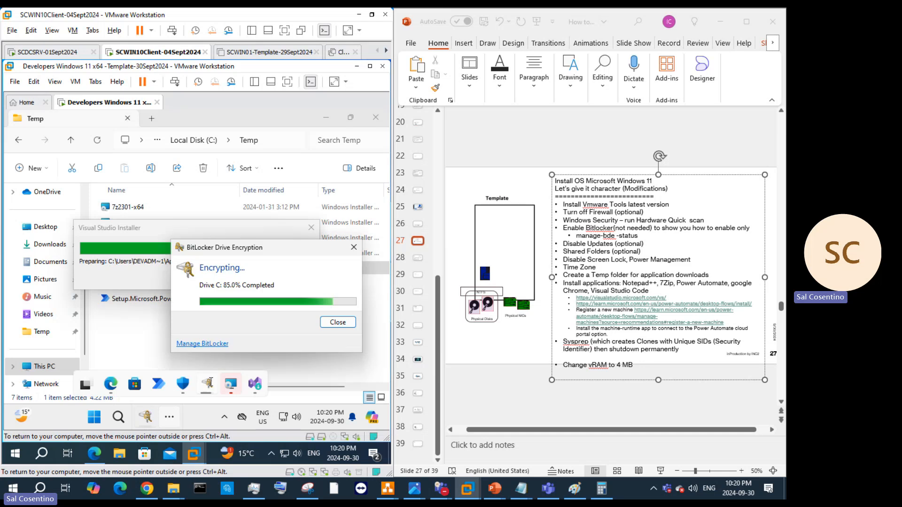
{"action": "left_click", "coordinate": [131, 342]}
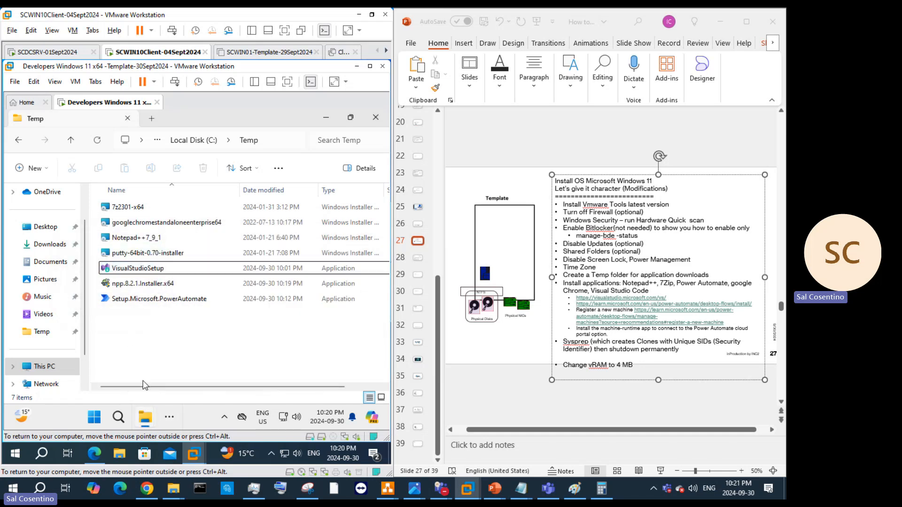
{"action": "left_click", "coordinate": [168, 418]}
{"action": "left_click", "coordinate": [256, 384]}
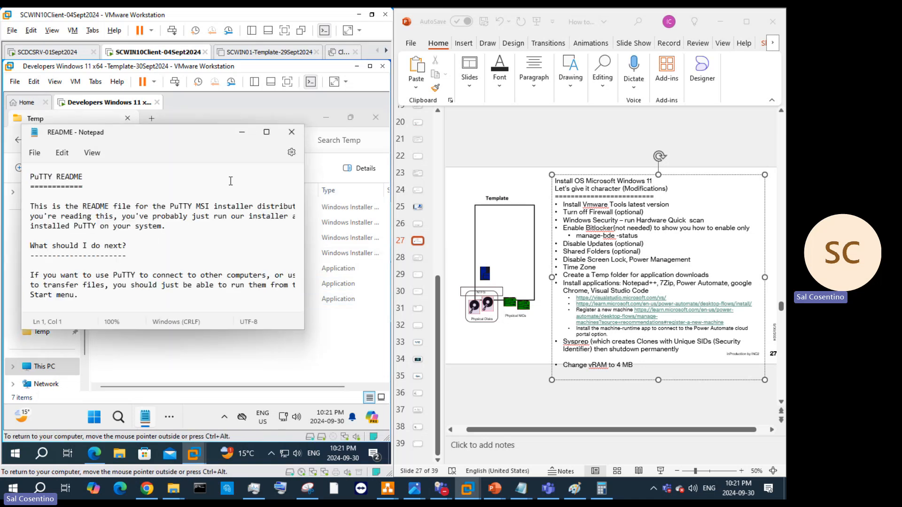
{"action": "left_click", "coordinate": [292, 132]}
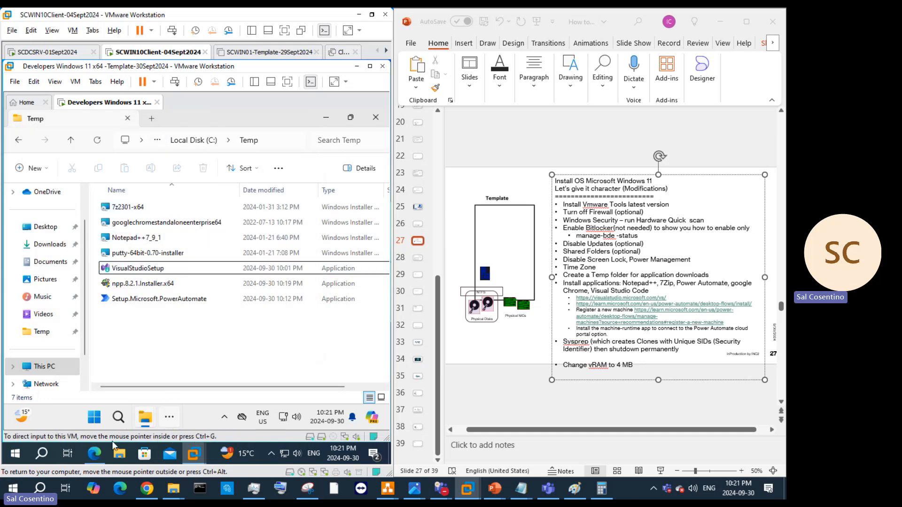
Step: Minimize the BitLocker search browser and restore the Notepad++ download window
{"action": "left_click", "coordinate": [94, 453]}
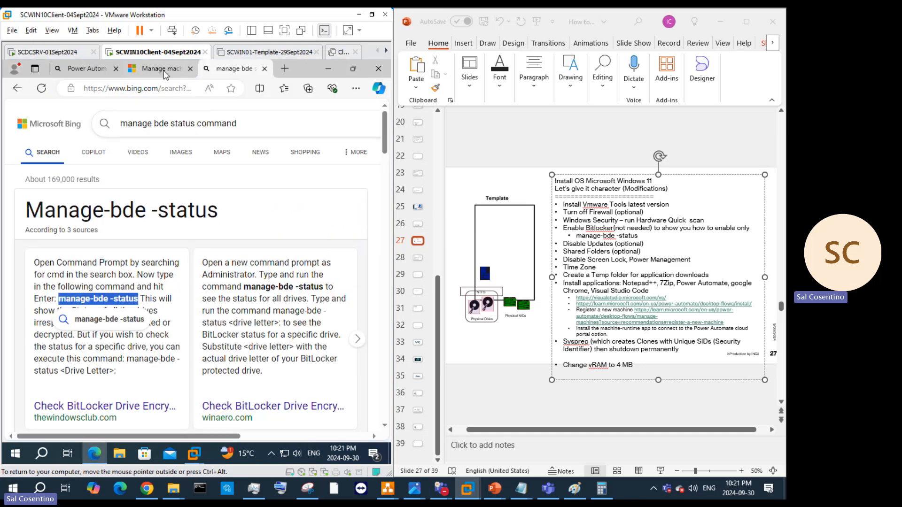
{"action": "left_click", "coordinate": [329, 72]}
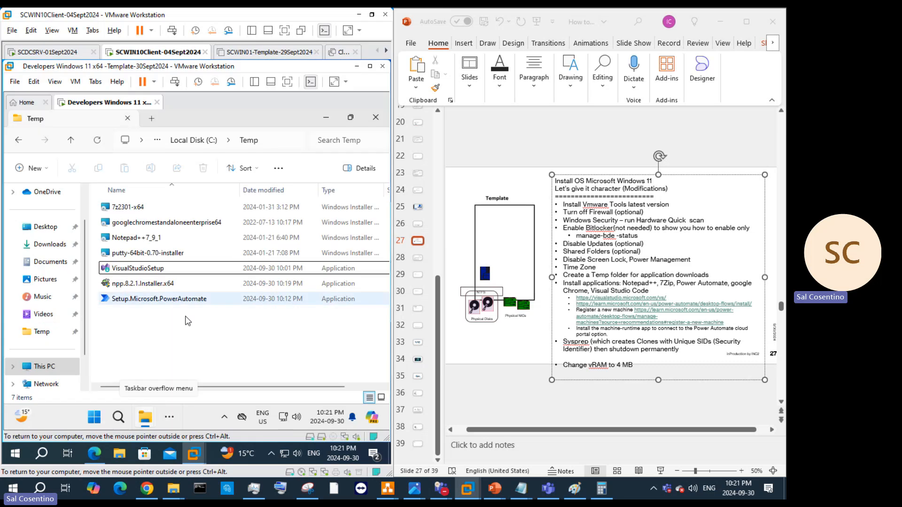
{"action": "left_click", "coordinate": [93, 417]}
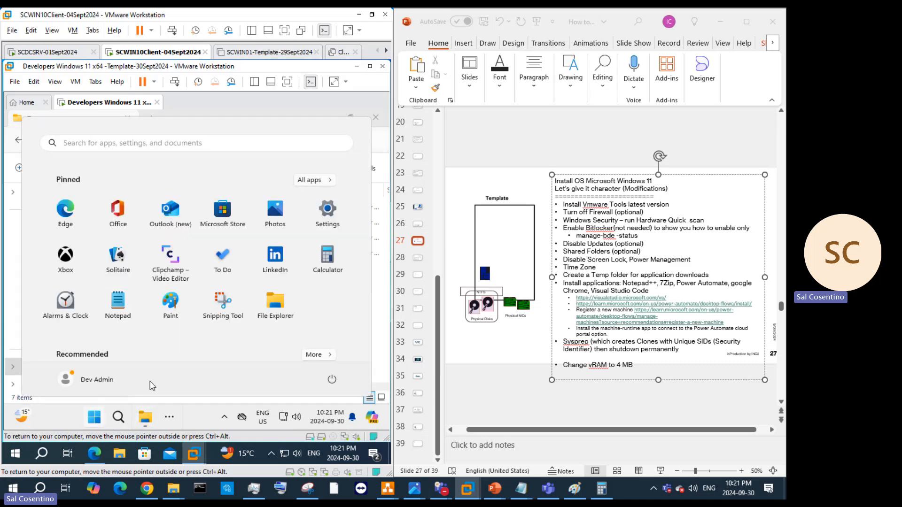
{"action": "left_click", "coordinate": [174, 416]}
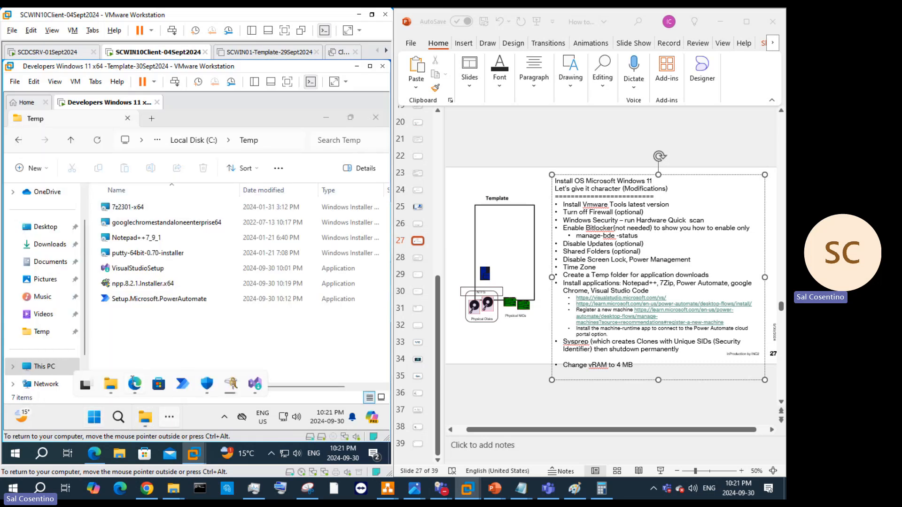
{"action": "left_click", "coordinate": [135, 384]}
Step: Cut the Notepad++ download address and start a new sub-bullet below 'portal option' on slide 27
{"action": "left_click", "coordinate": [151, 143]}
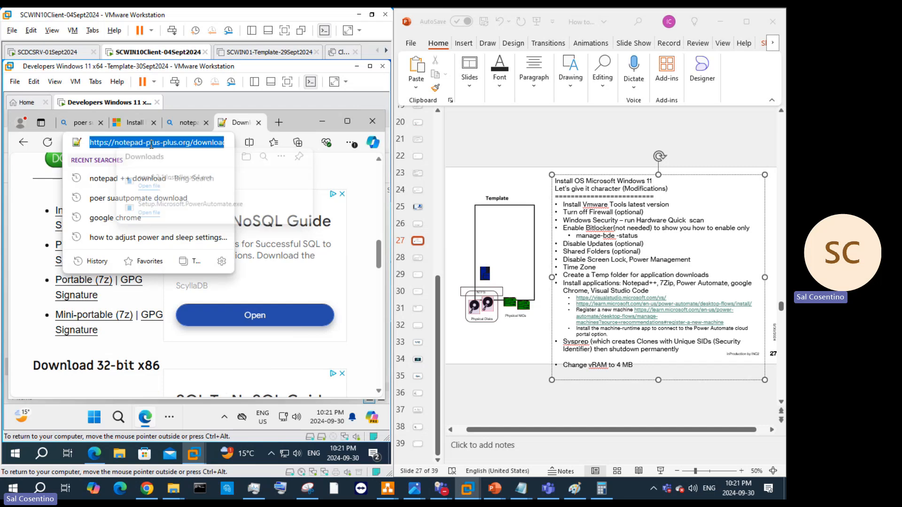
{"action": "right_click", "coordinate": [151, 143]}
{"action": "left_click", "coordinate": [184, 248]}
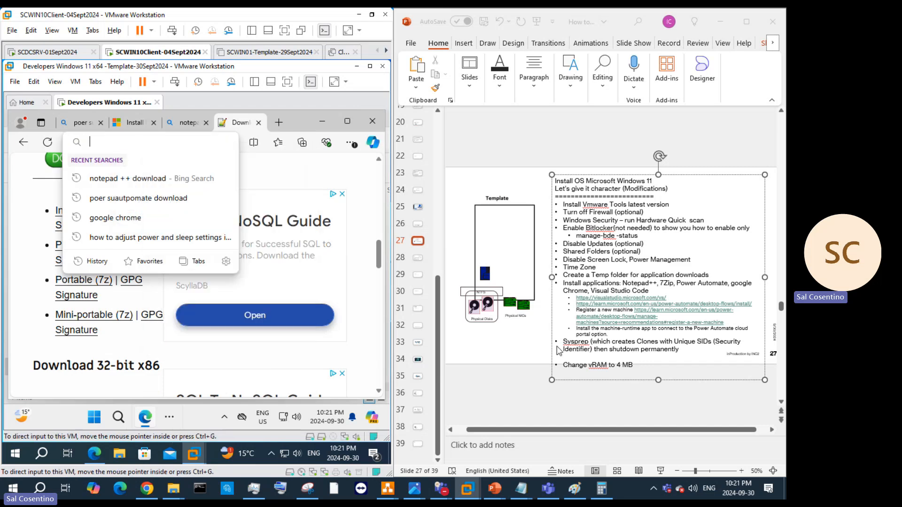
{"action": "left_click", "coordinate": [675, 295]}
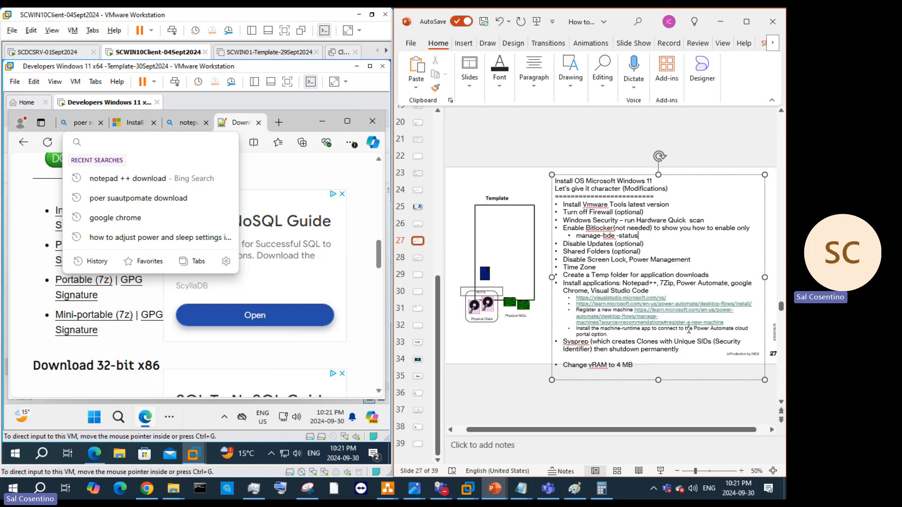
{"action": "left_click", "coordinate": [630, 335]}
{"action": "key", "text": "Return"}
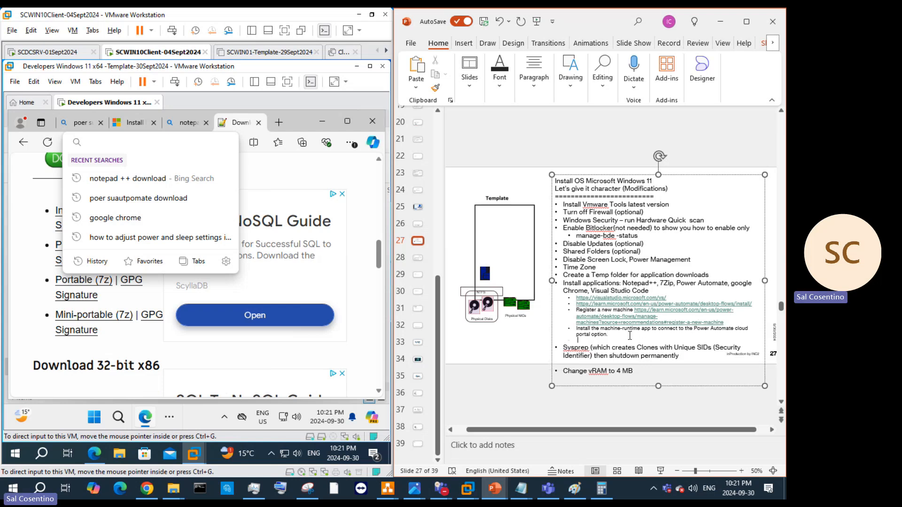
{"action": "key", "text": "ctrl+v"}
Step: Write 'Download notepad ++' in the sub-bullet and delete the stray '8.2.1manage-bde -status' text
{"action": "left_click_drag", "start_coordinate": [575, 339], "coordinate": [640, 344]}
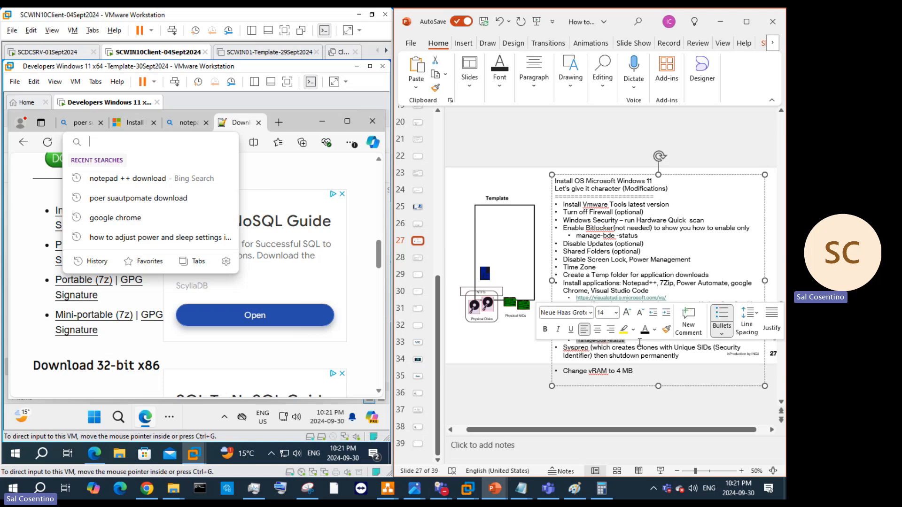
{"action": "type", "text": "Download notepad ++ 8.2"}
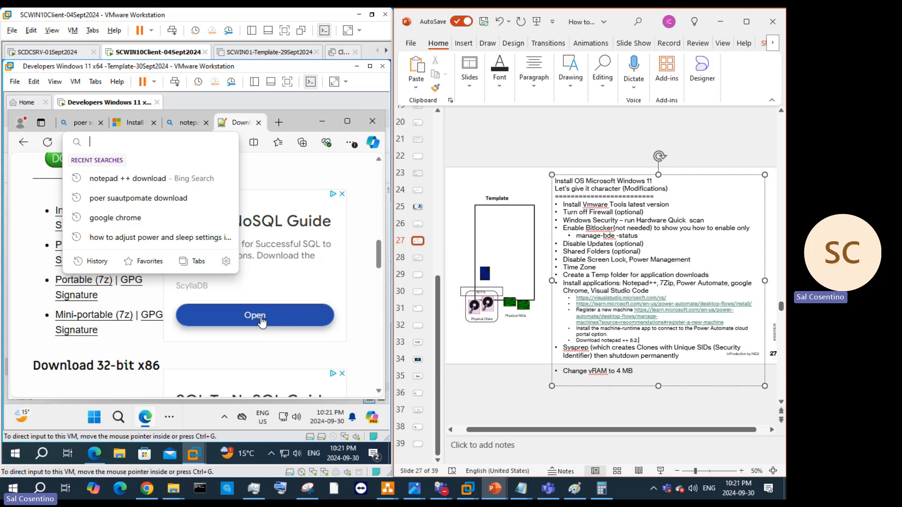
{"action": "type", "text": "1"}
{"action": "left_click", "coordinate": [660, 362]}
{"action": "right_click", "coordinate": [662, 340]}
{"action": "left_click", "coordinate": [682, 105]}
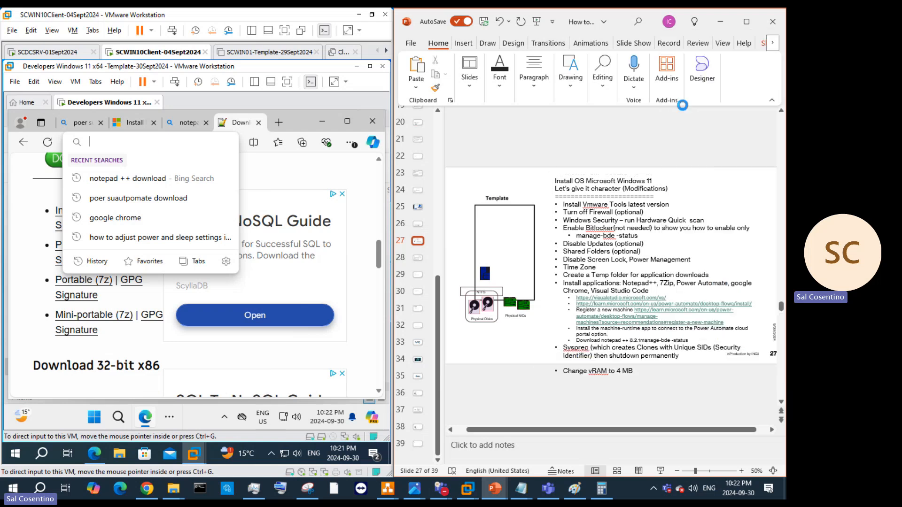
{"action": "left_click_drag", "start_coordinate": [704, 340], "coordinate": [649, 341]}
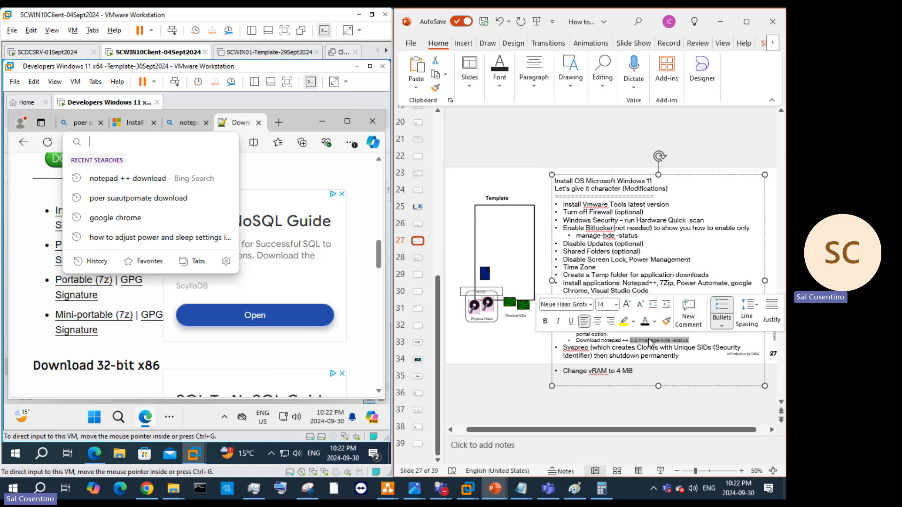
{"action": "key", "text": "Delete"}
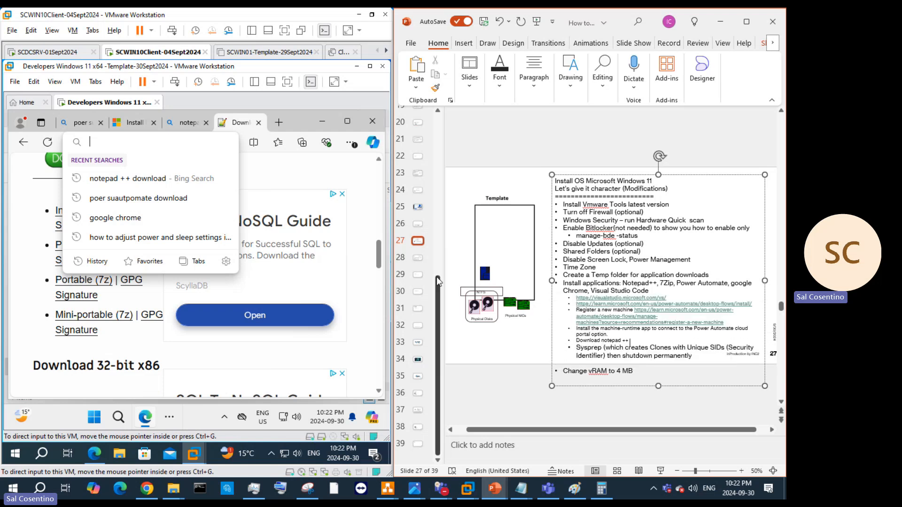
Step: Reduce the font size of the whole checklist and zoom in on the slide
{"action": "left_click_drag", "start_coordinate": [660, 374], "coordinate": [576, 348]}
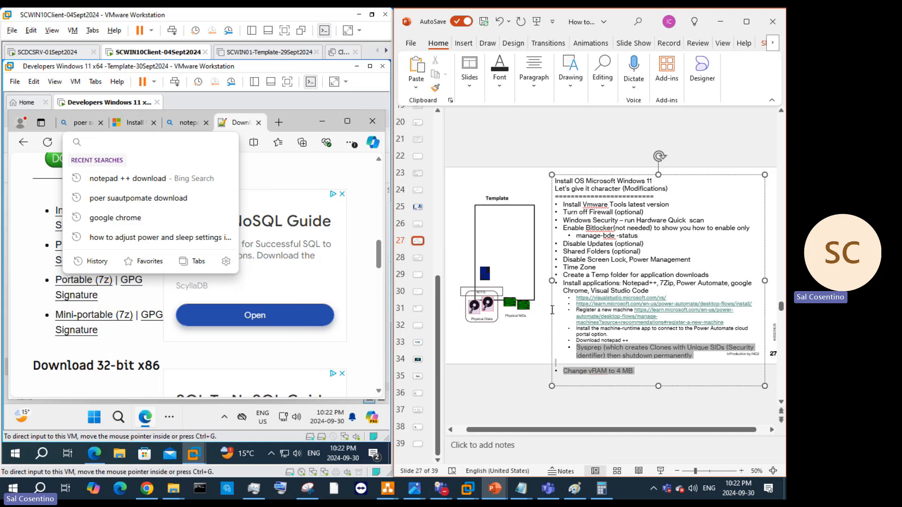
{"action": "left_click_drag", "start_coordinate": [553, 310], "coordinate": [542, 177]}
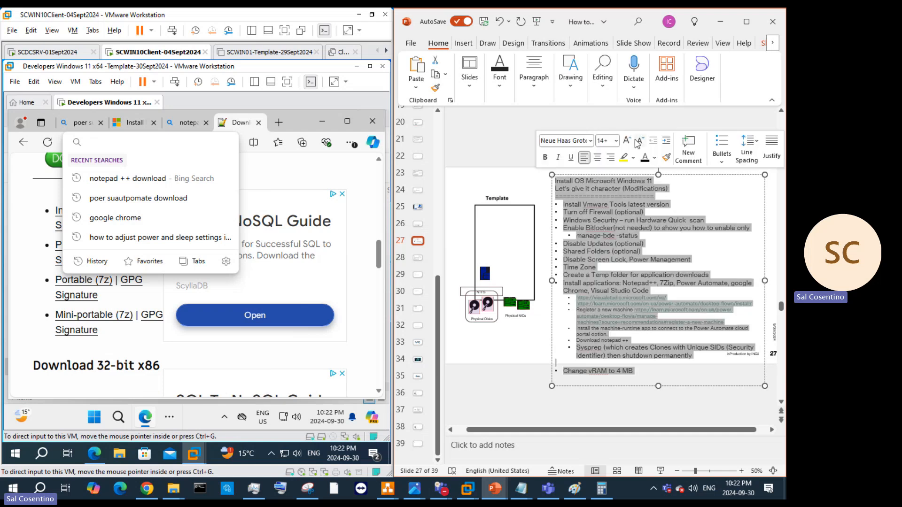
{"action": "left_click", "coordinate": [640, 141]}
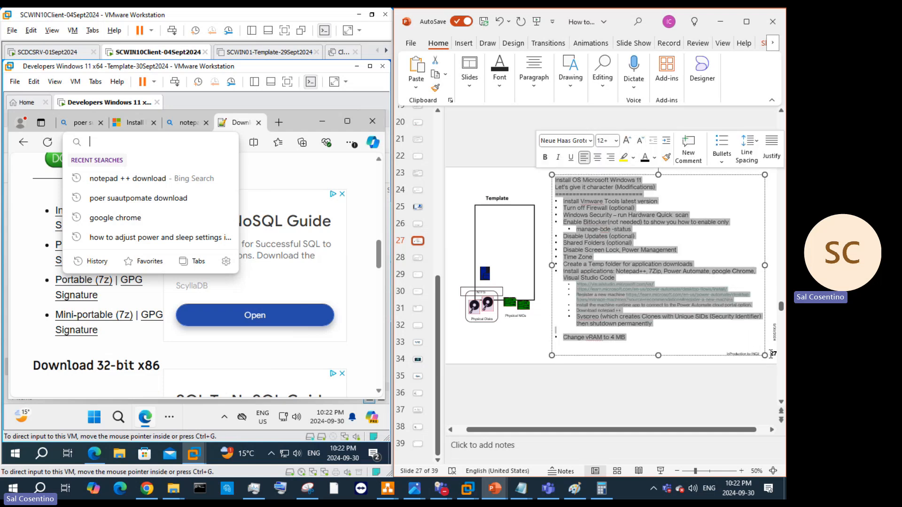
{"action": "left_click", "coordinate": [741, 471]}
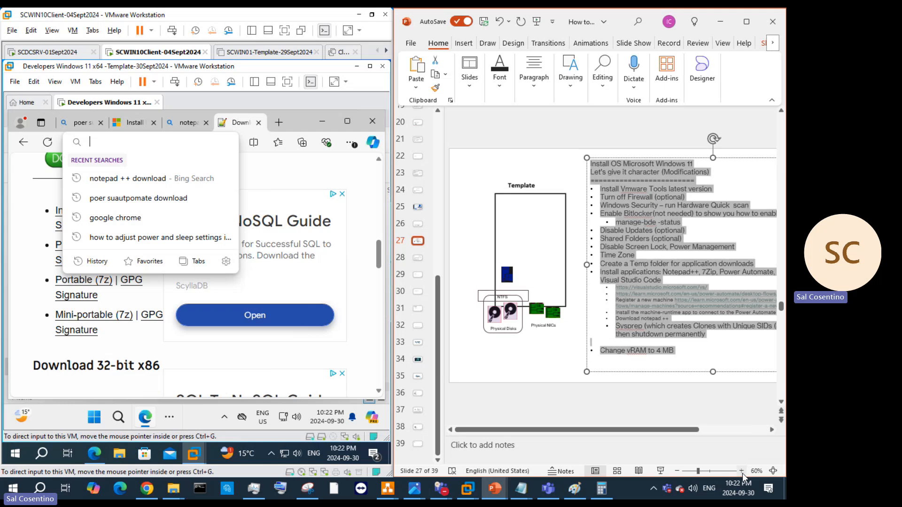
{"action": "left_click", "coordinate": [741, 471]}
{"action": "left_click_drag", "start_coordinate": [638, 430], "coordinate": [692, 436]}
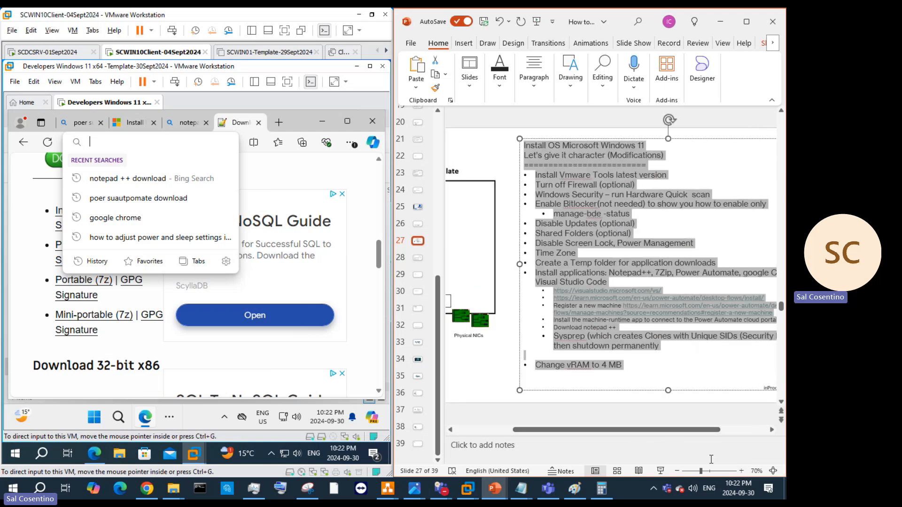
{"action": "left_click", "coordinate": [741, 471]}
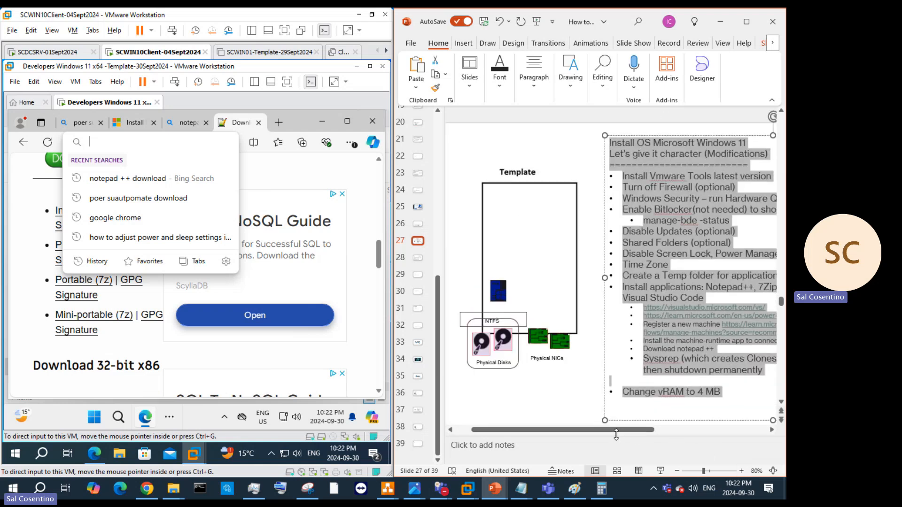
{"action": "left_click_drag", "start_coordinate": [619, 431], "coordinate": [693, 431]}
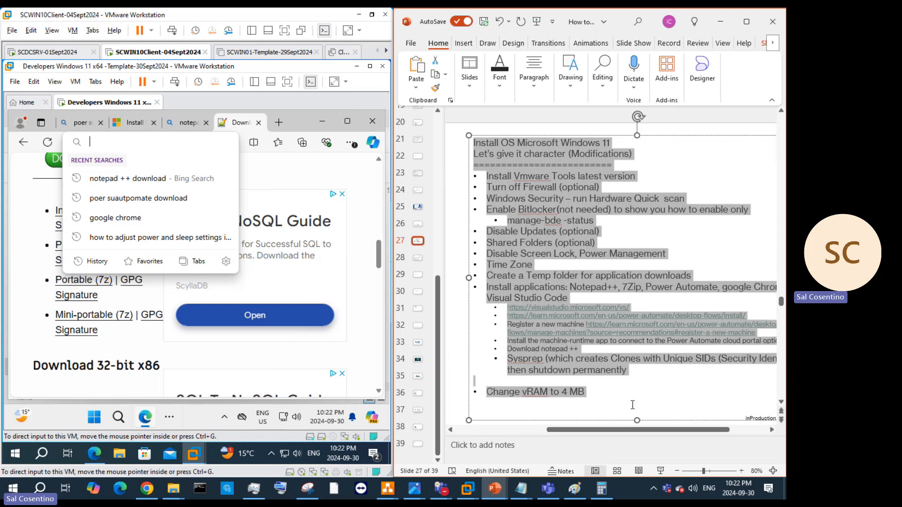
Step: Open the Notepad++ v8.2.1 download page in the guest browser and cut its address
{"action": "right_click", "coordinate": [159, 148]}
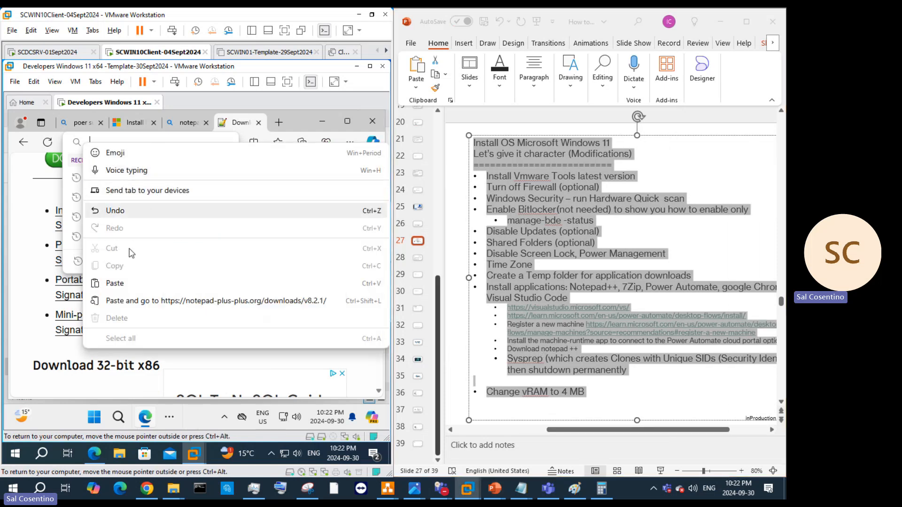
{"action": "left_click", "coordinate": [115, 283]}
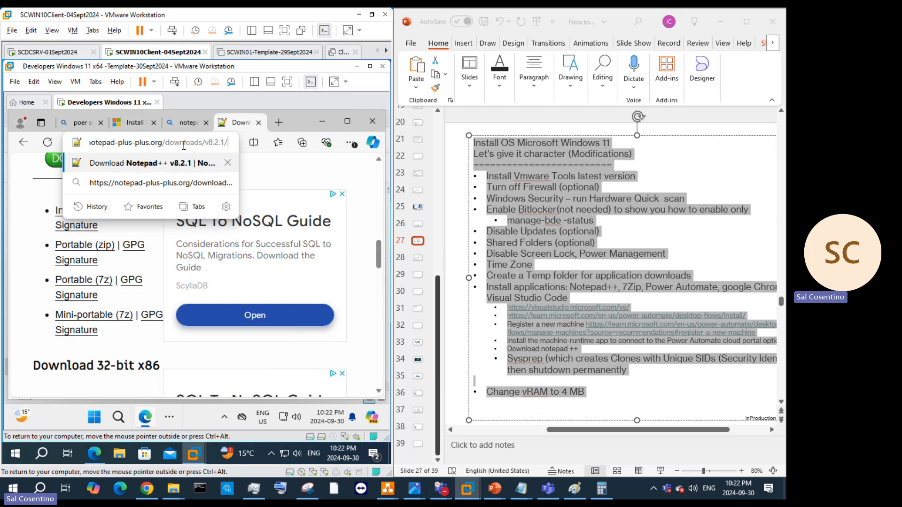
{"action": "left_click_drag", "start_coordinate": [225, 148], "coordinate": [3, 145]}
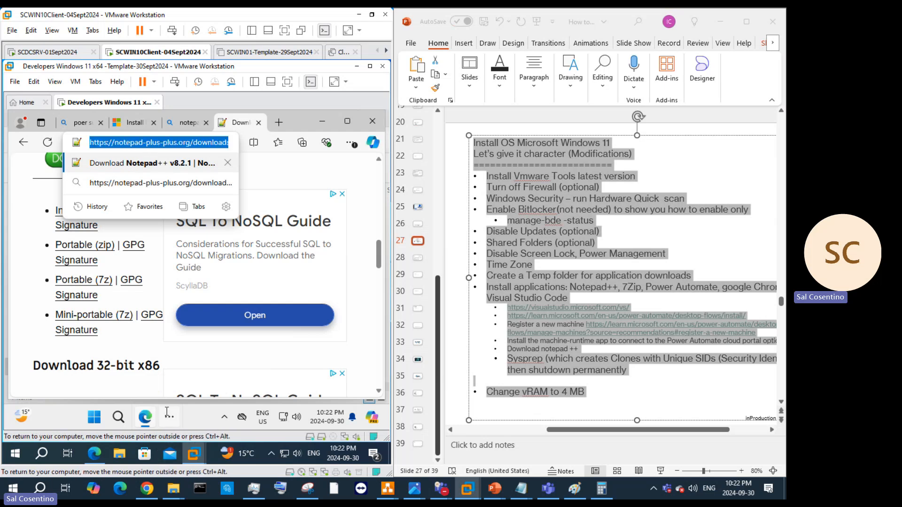
{"action": "key", "text": "ctrl+x"}
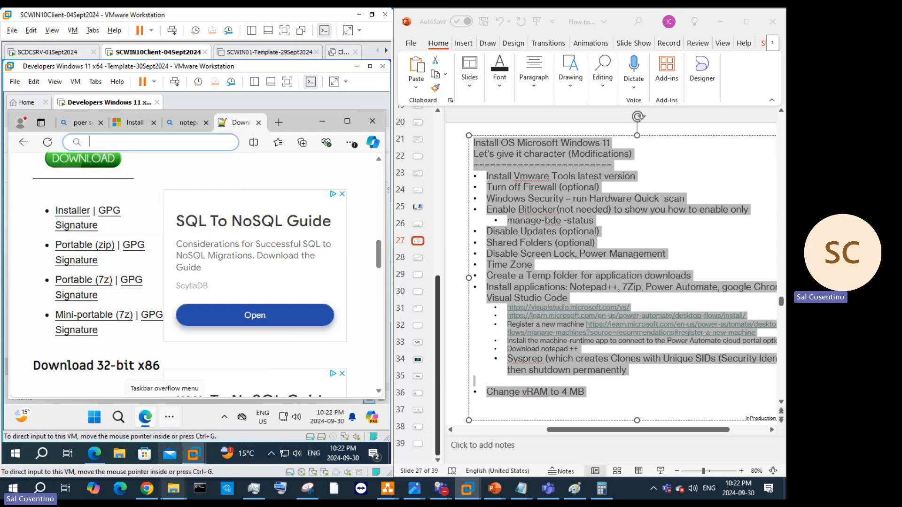
{"action": "left_click", "coordinate": [89, 462]}
{"action": "left_click", "coordinate": [182, 89]}
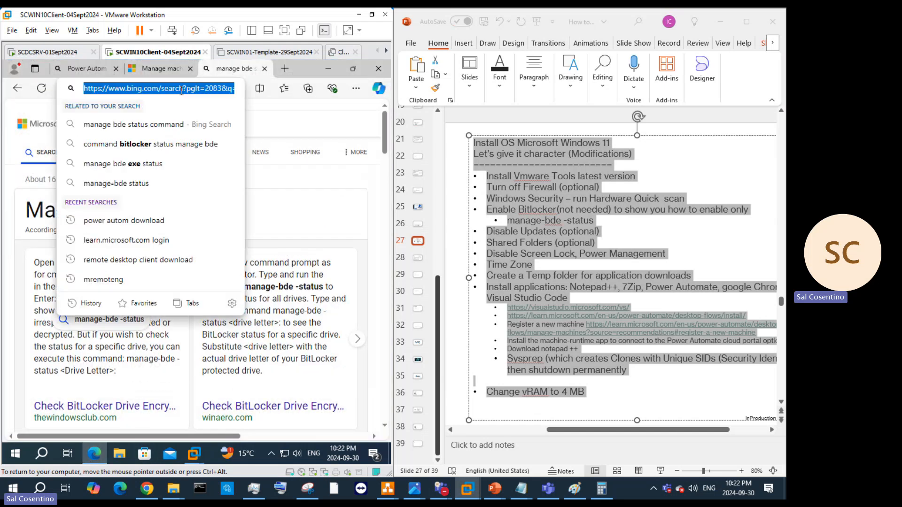
{"action": "key", "text": "ctrl+v"}
{"action": "key", "text": "Return"}
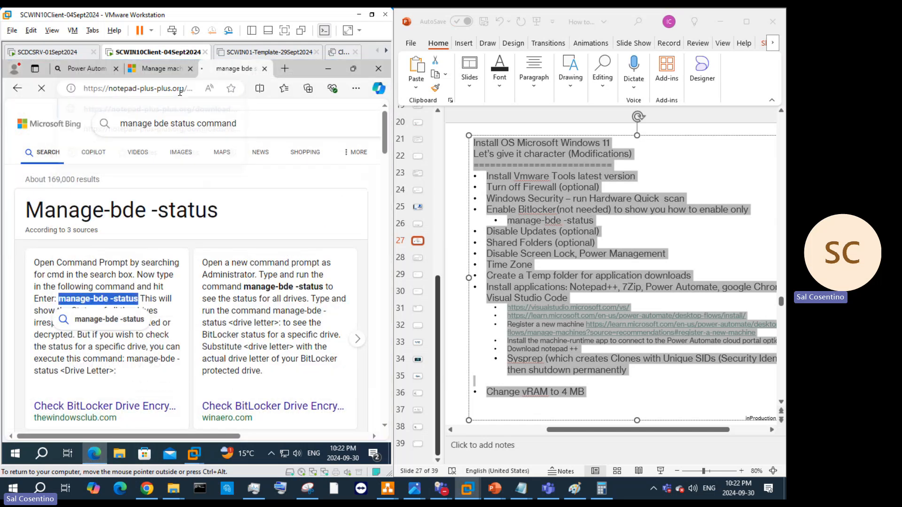
{"action": "left_click", "coordinate": [182, 94]}
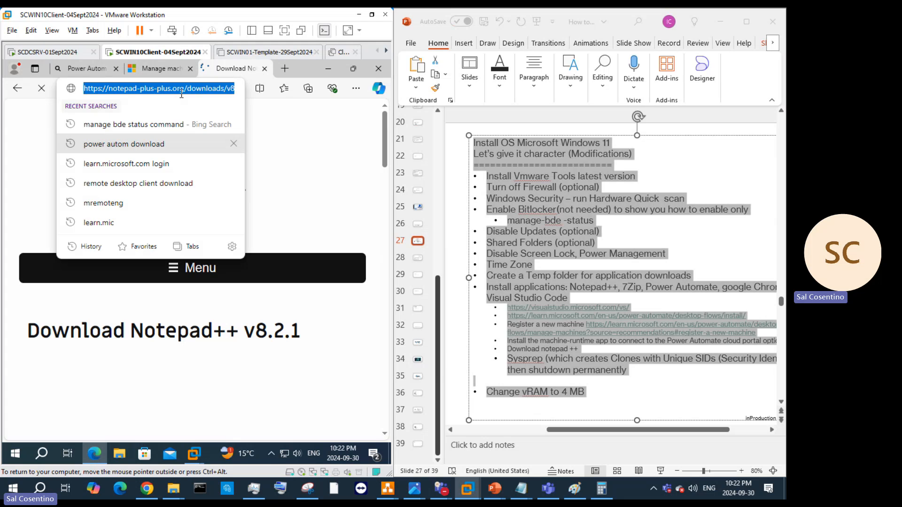
{"action": "key", "text": "ctrl+x"}
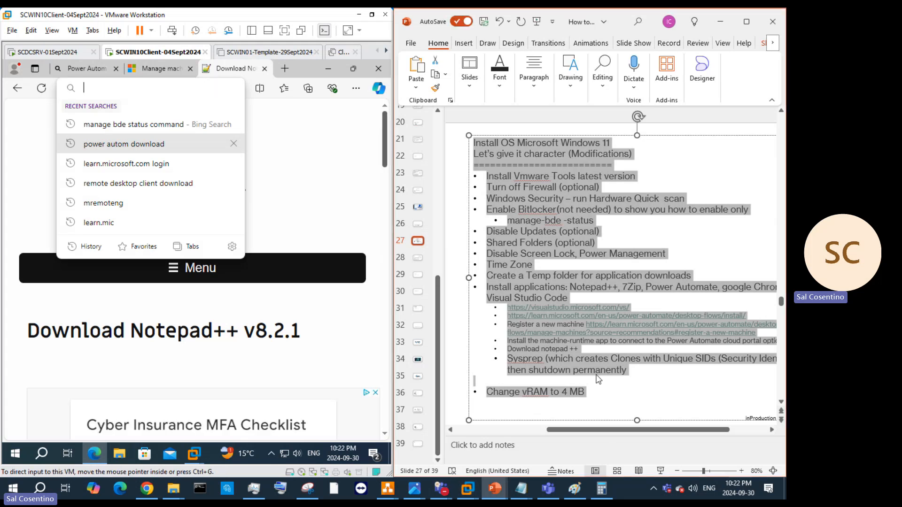
Step: Paste the address after 'Download notepad ++' on slide 27 so it becomes a link
{"action": "left_click", "coordinate": [587, 347]}
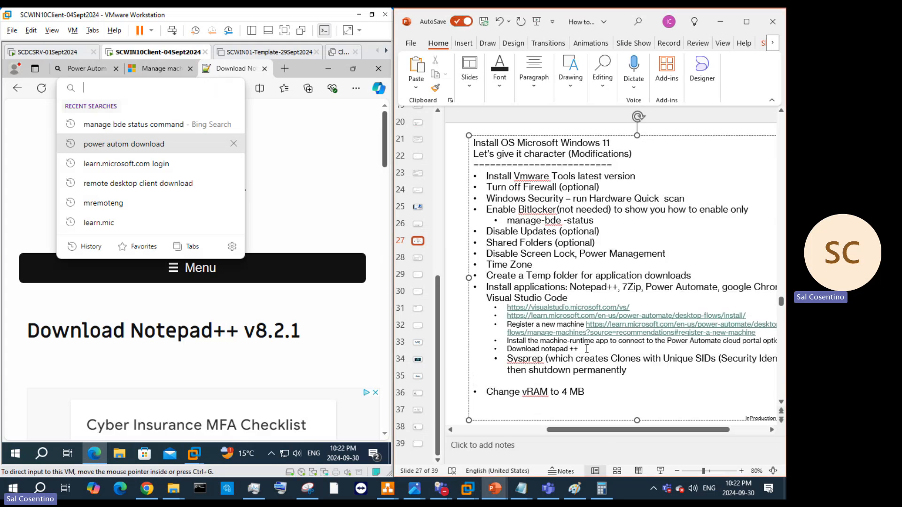
{"action": "key", "text": "ctrl+v"}
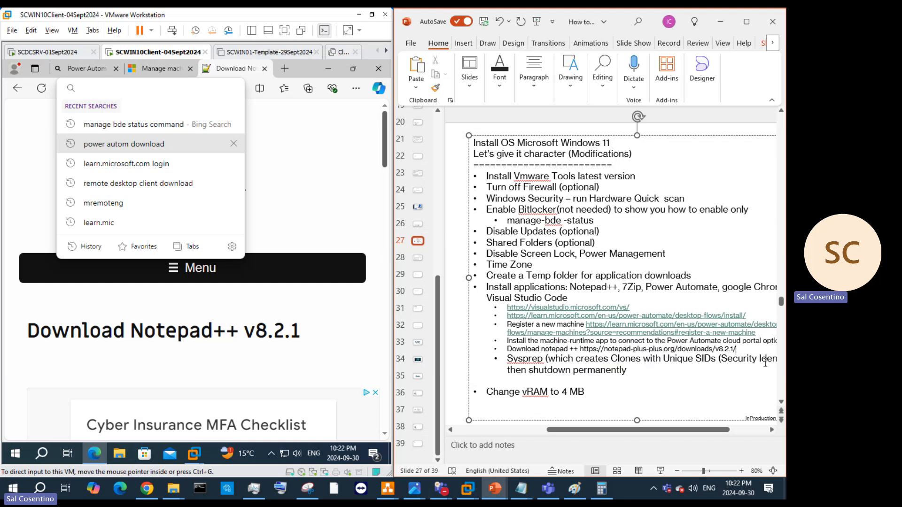
{"action": "key", "text": "Return"}
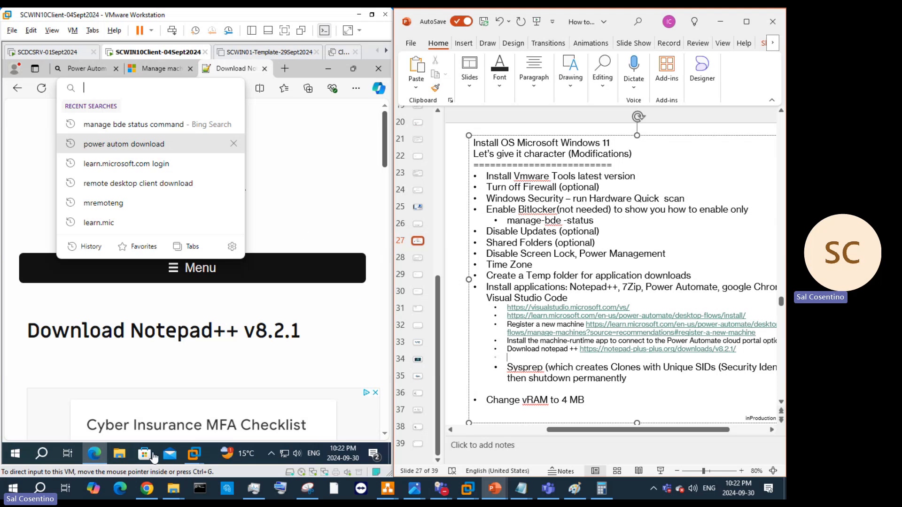
{"action": "left_click", "coordinate": [328, 70]}
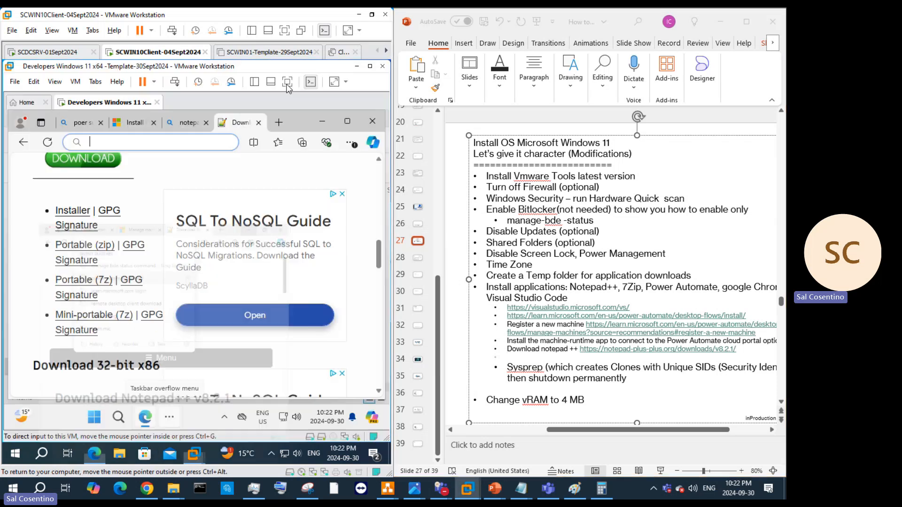
Step: Launch Windows Security from the guest's All apps list to check the firewall status
{"action": "left_click", "coordinate": [322, 121]}
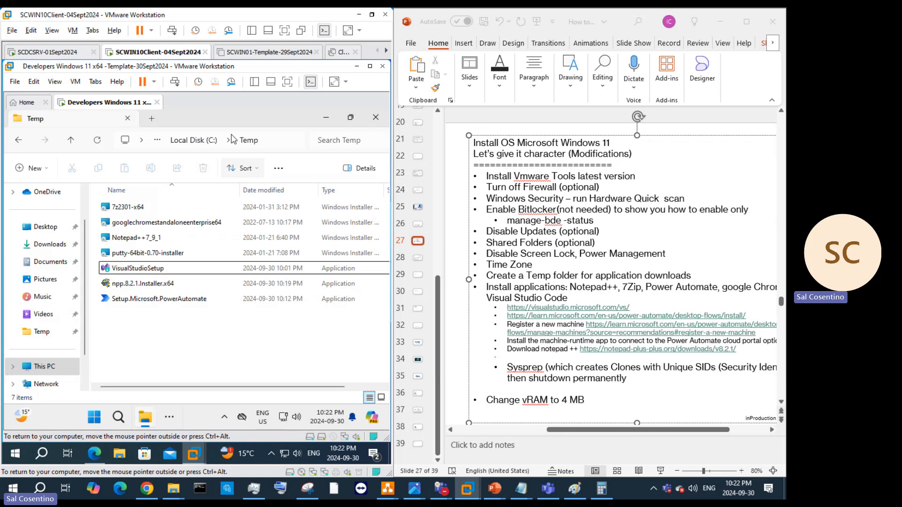
{"action": "left_click", "coordinate": [162, 269]}
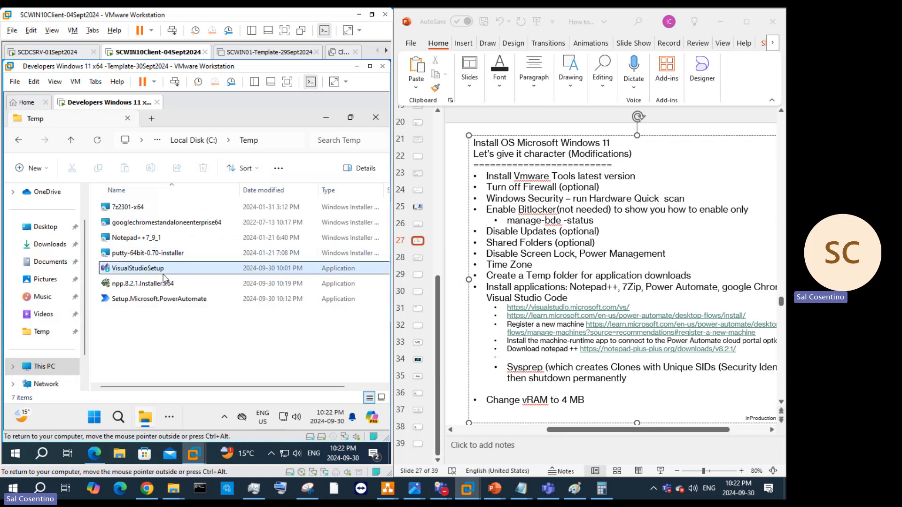
{"action": "right_click", "coordinate": [94, 417]}
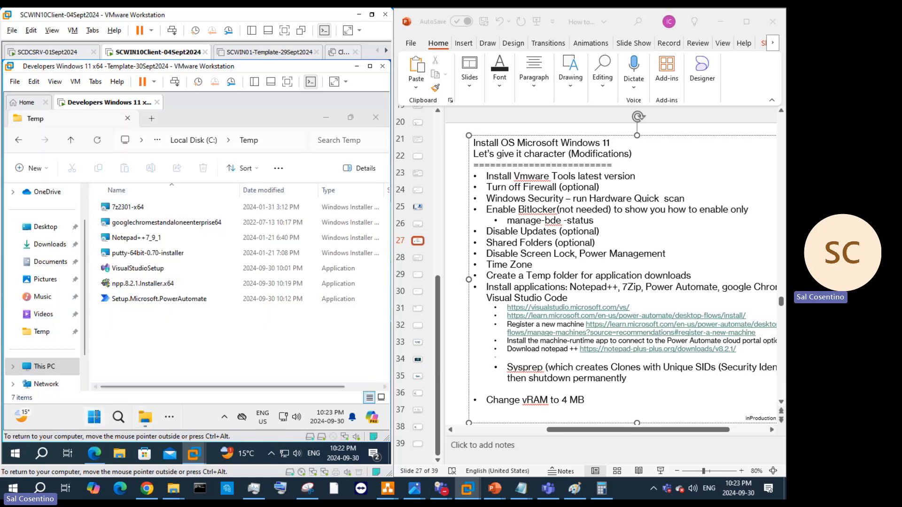
{"action": "left_click", "coordinate": [311, 180]}
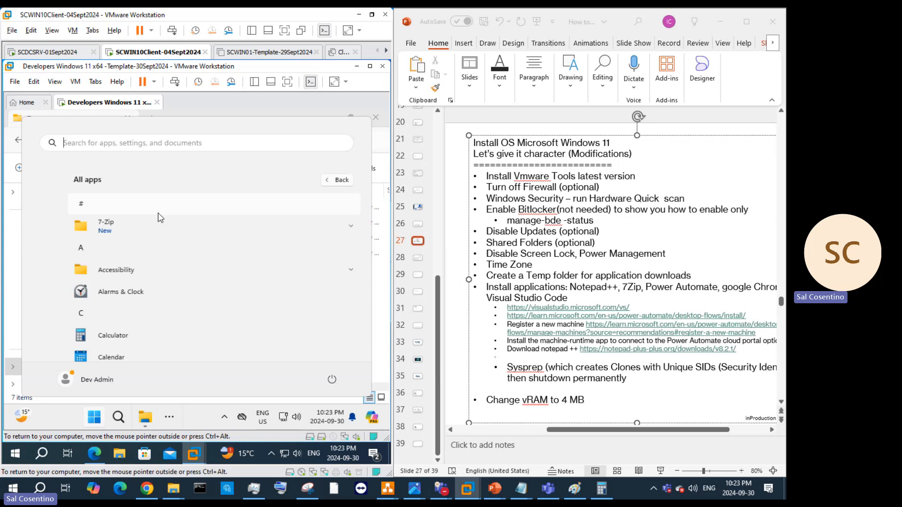
{"action": "scroll", "coordinate": [162, 231], "scroll_direction": "down", "scroll_amount": 5}
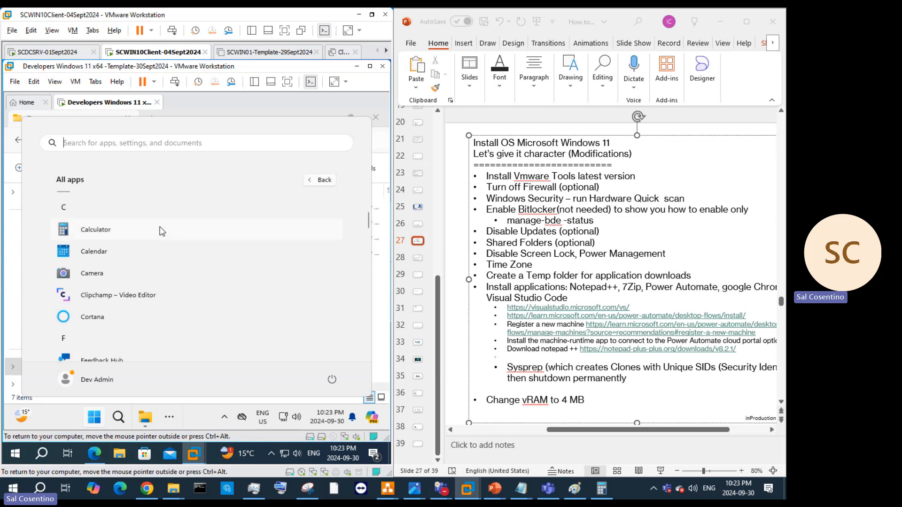
{"action": "scroll", "coordinate": [117, 320], "scroll_direction": "down", "scroll_amount": 5}
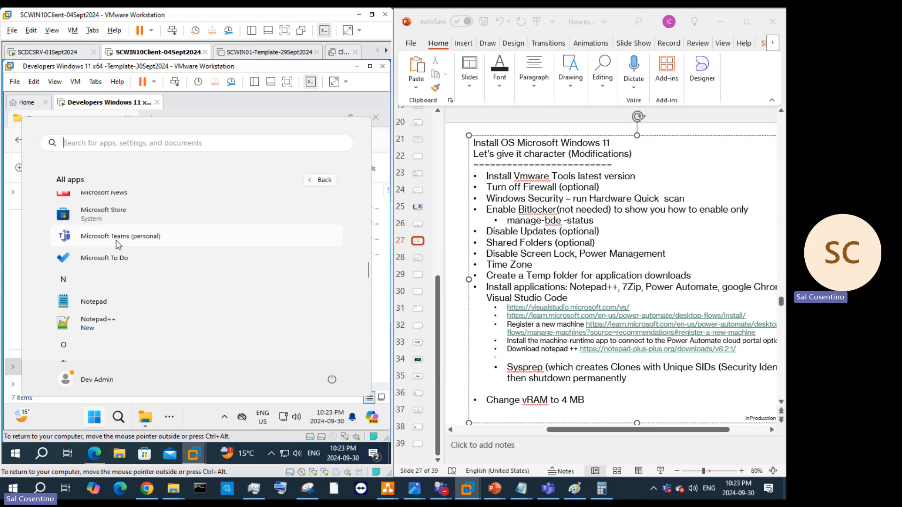
{"action": "scroll", "coordinate": [117, 244], "scroll_direction": "down", "scroll_amount": 3}
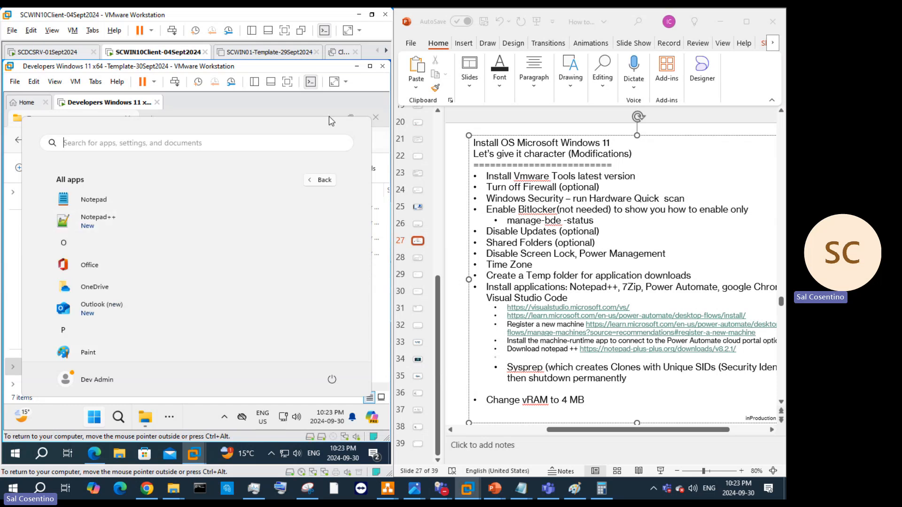
{"action": "scroll", "coordinate": [188, 303], "scroll_direction": "down", "scroll_amount": 5}
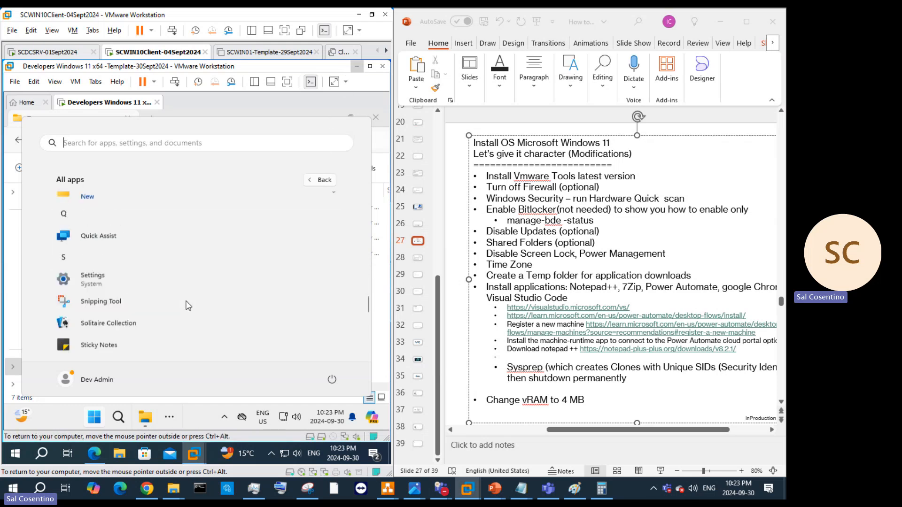
{"action": "scroll", "coordinate": [188, 305], "scroll_direction": "down", "scroll_amount": 5}
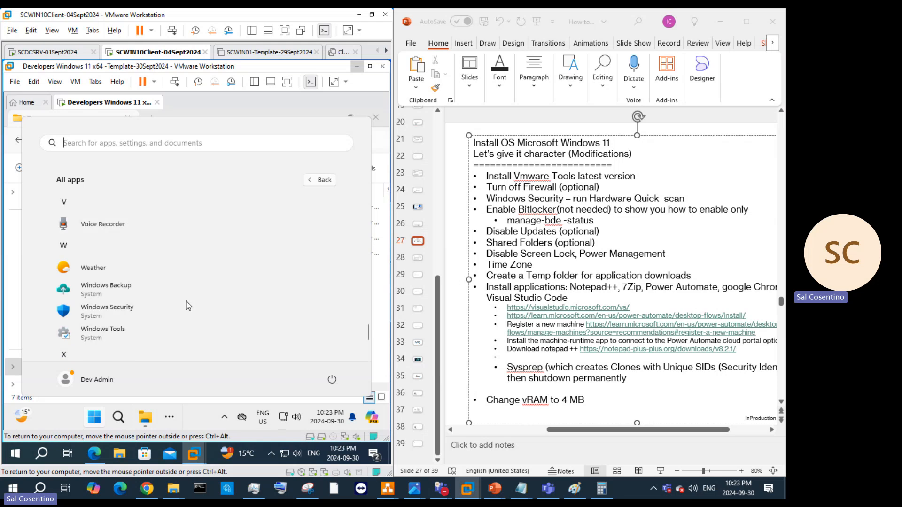
{"action": "scroll", "coordinate": [188, 305], "scroll_direction": "down", "scroll_amount": 3}
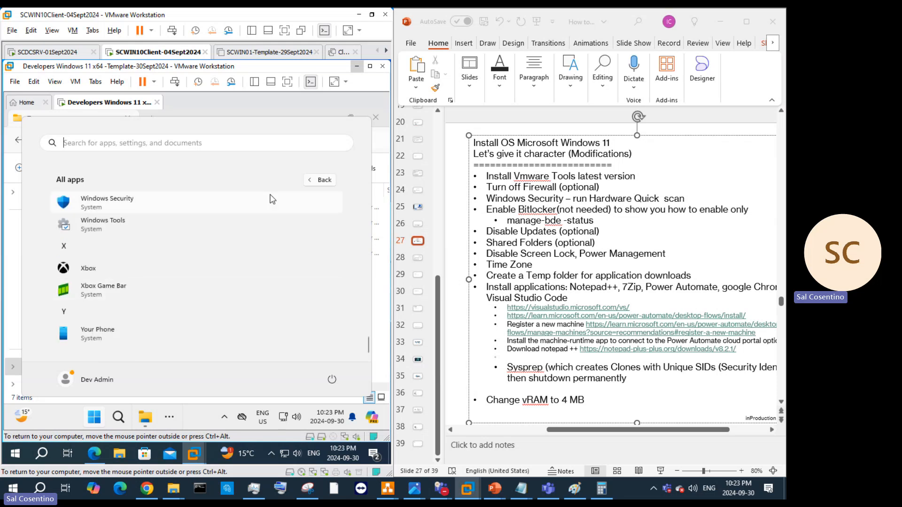
{"action": "left_click", "coordinate": [301, 203]}
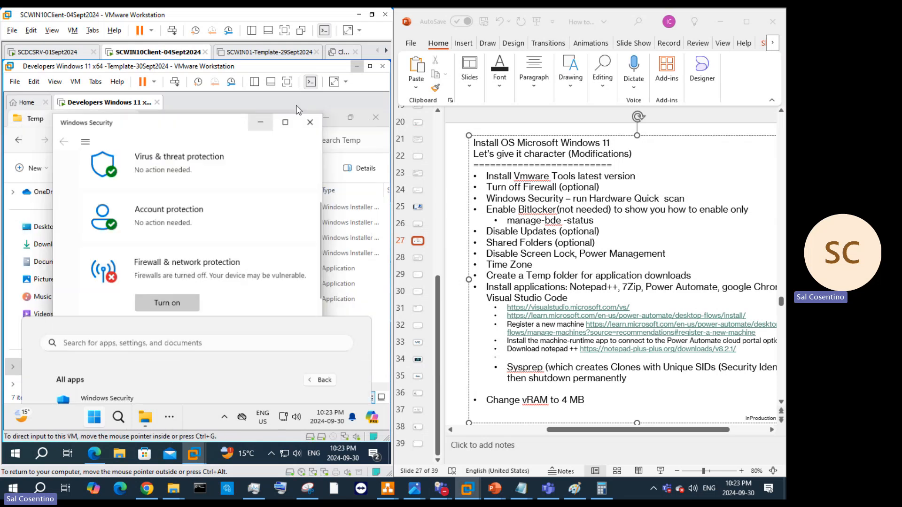
{"action": "left_click", "coordinate": [262, 120]}
Step: Launch VisualStudioSetup from C:\Temp, approve the UAC prompt and continue the setup
{"action": "double_click", "coordinate": [131, 272]}
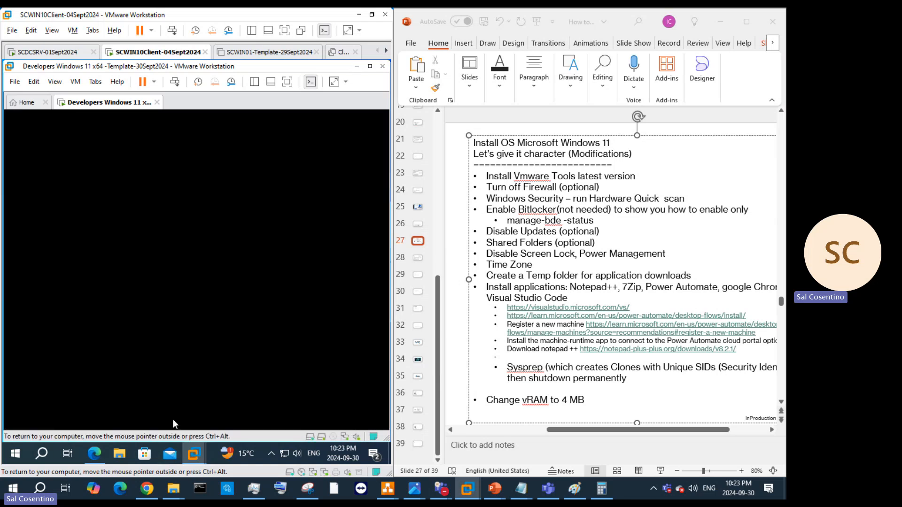
{"action": "left_click", "coordinate": [143, 354]}
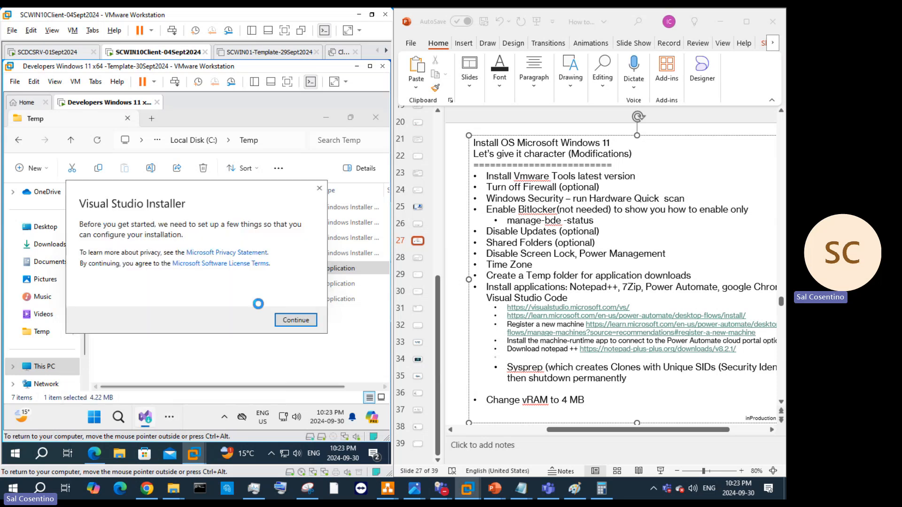
{"action": "left_click", "coordinate": [308, 323]}
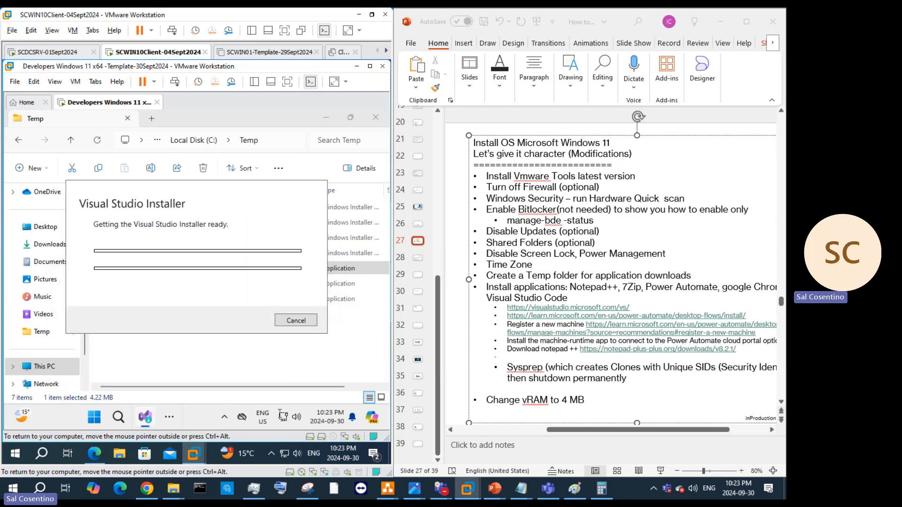
Step: Confirm the Visual Studio Installer continuation, then launch Setup.Microsoft.PowerAutomate from C:\Temp
{"action": "left_click", "coordinate": [169, 416]}
{"action": "mouse_move", "coordinate": [254, 387]}
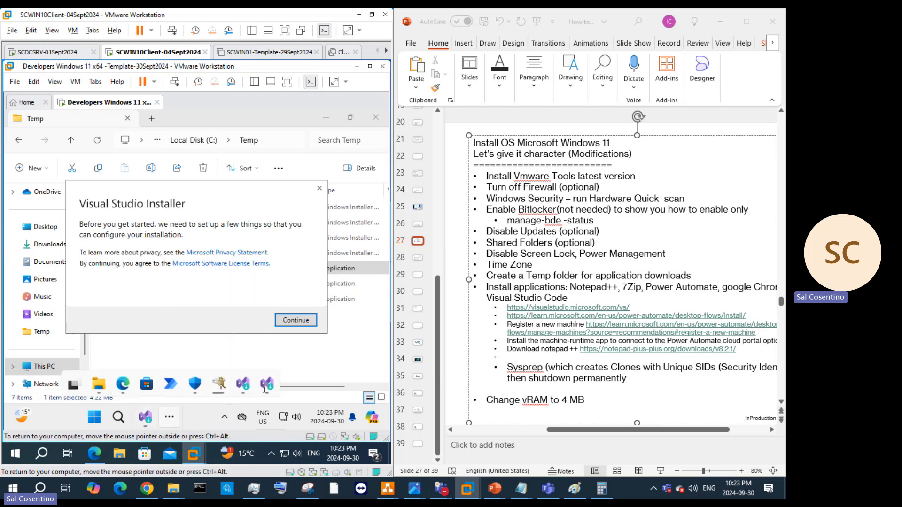
{"action": "left_click", "coordinate": [266, 388]}
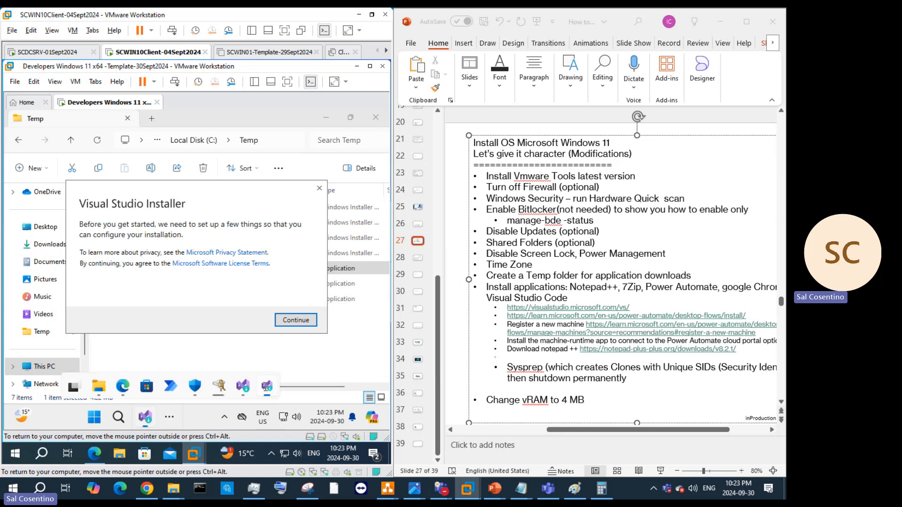
{"action": "left_click", "coordinate": [319, 189]}
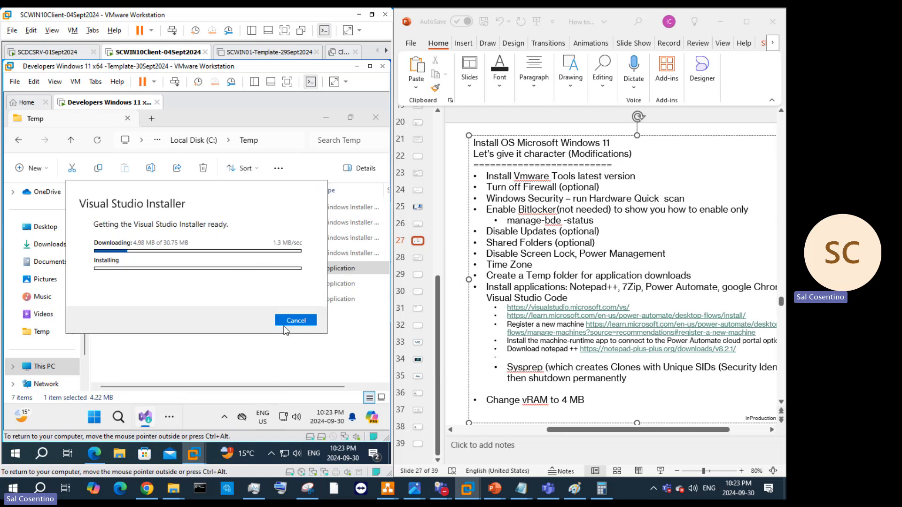
{"action": "left_click", "coordinate": [191, 374]}
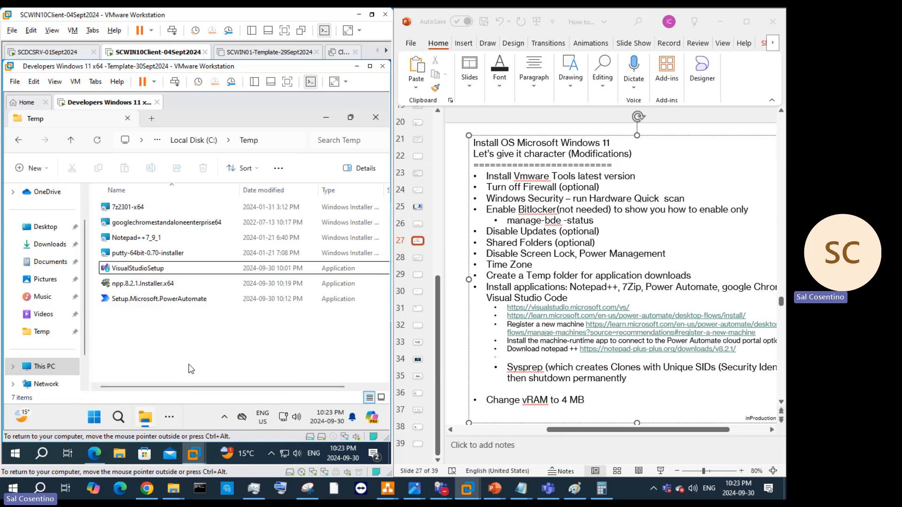
{"action": "double_click", "coordinate": [154, 300]}
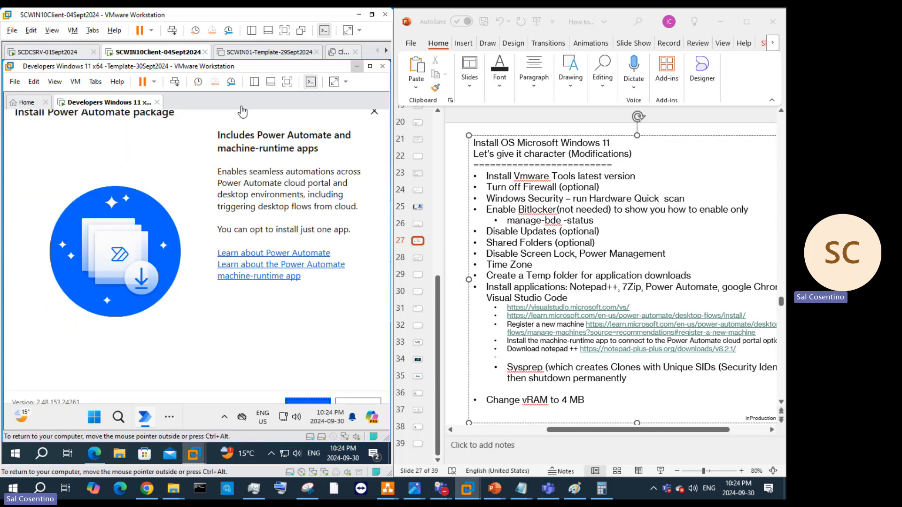
Step: Maximize the VM window, advance the Power Automate installer, and review the machine registration instructions page
{"action": "left_click", "coordinate": [370, 66]}
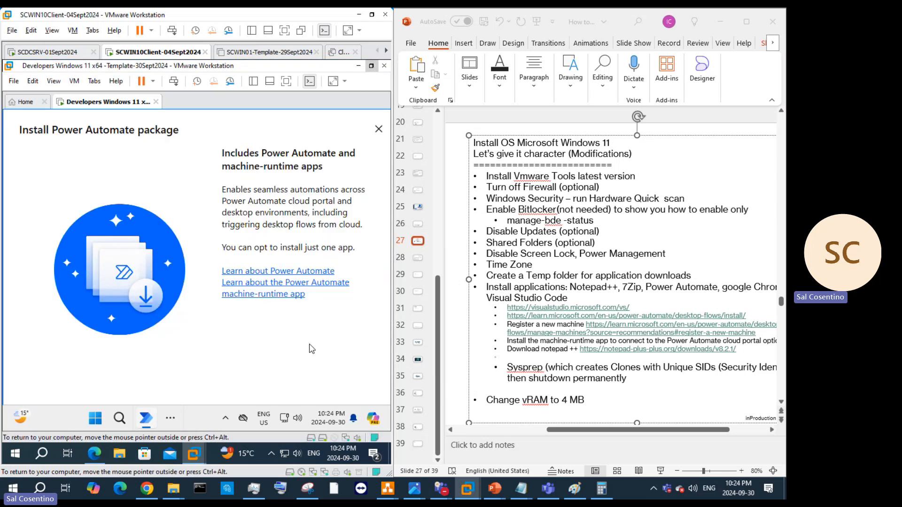
{"action": "left_click", "coordinate": [305, 425]}
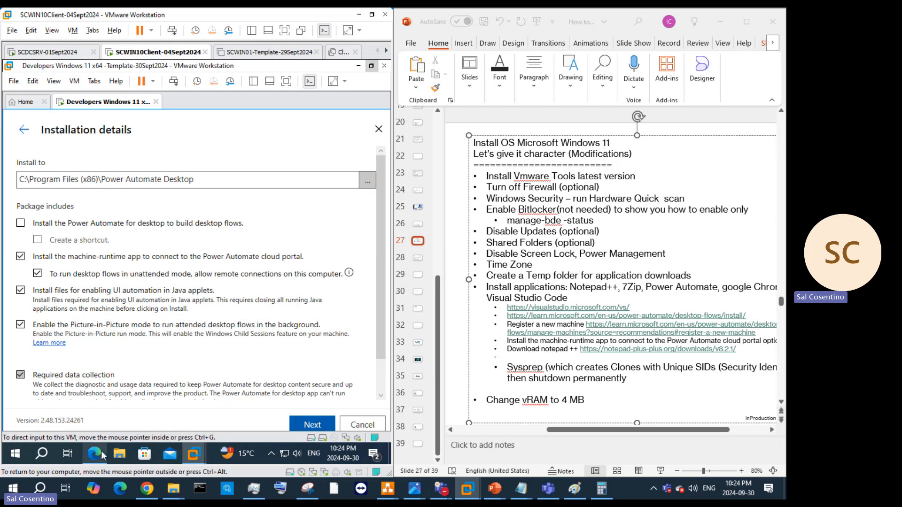
{"action": "mouse_move", "coordinate": [102, 455]}
{"action": "left_click", "coordinate": [105, 415]}
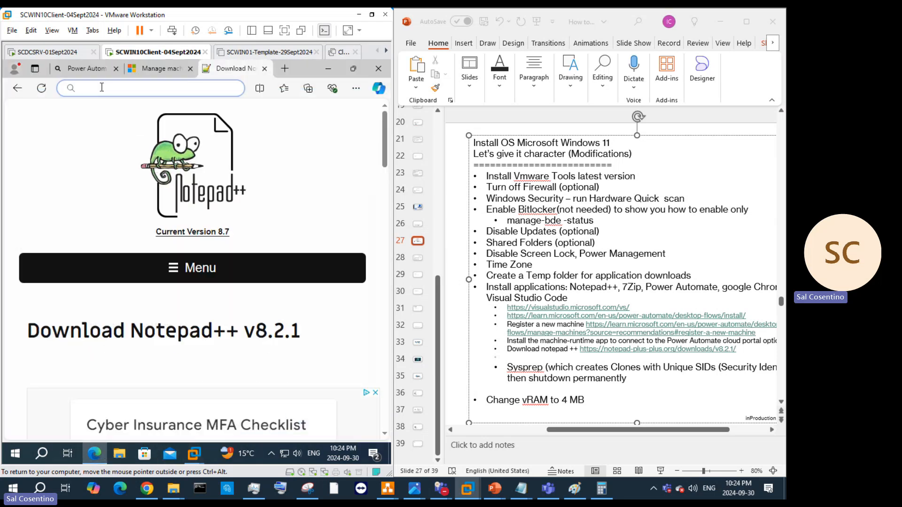
{"action": "left_click", "coordinate": [96, 70]}
{"action": "left_click", "coordinate": [147, 69]}
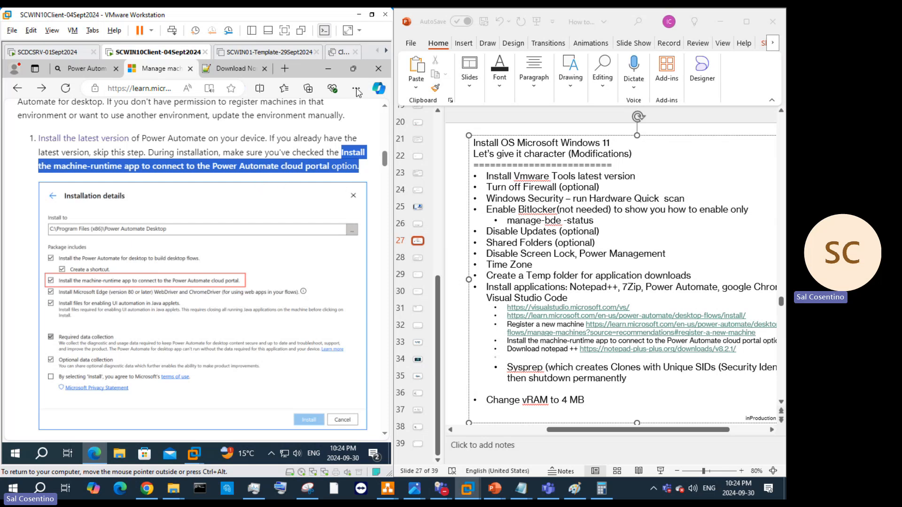
{"action": "left_click", "coordinate": [331, 71]}
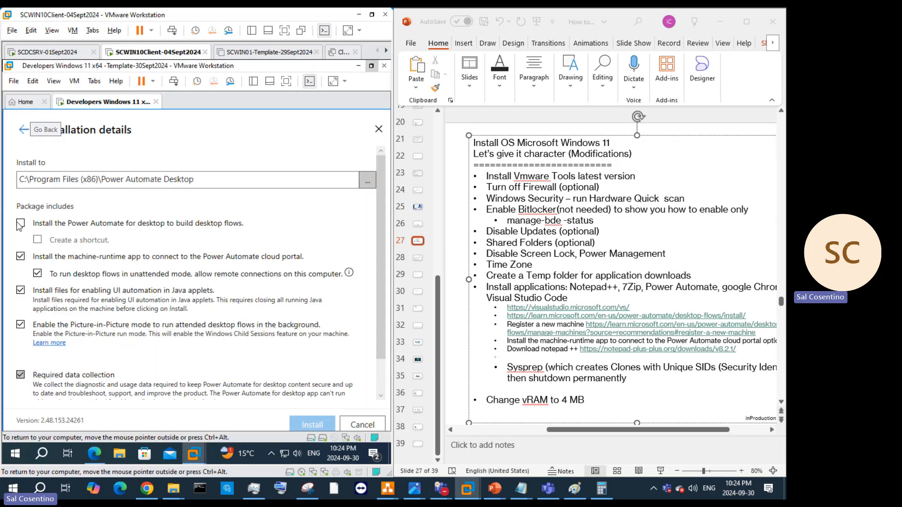
Step: Include the desktop app and machine-runtime options, accept the terms of use, and start installing
{"action": "left_click", "coordinate": [21, 257]}
{"action": "left_click", "coordinate": [21, 224]}
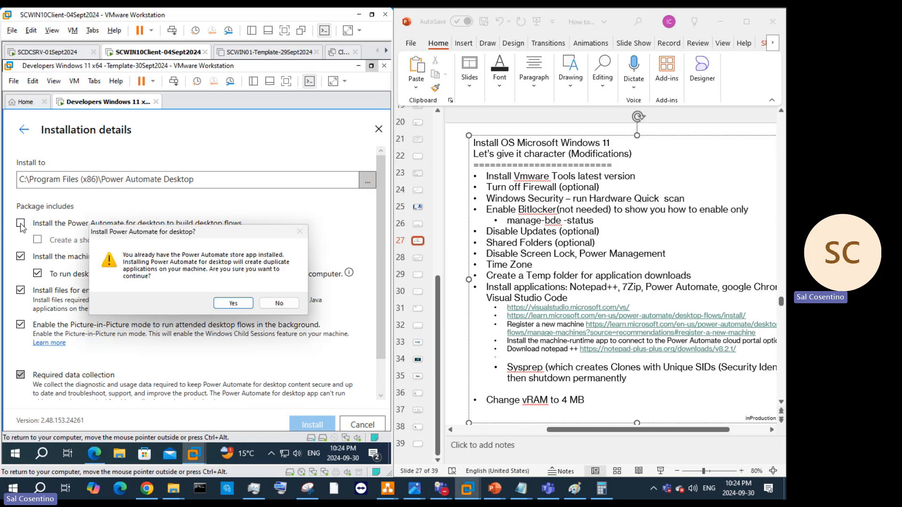
{"action": "left_click", "coordinate": [233, 304]}
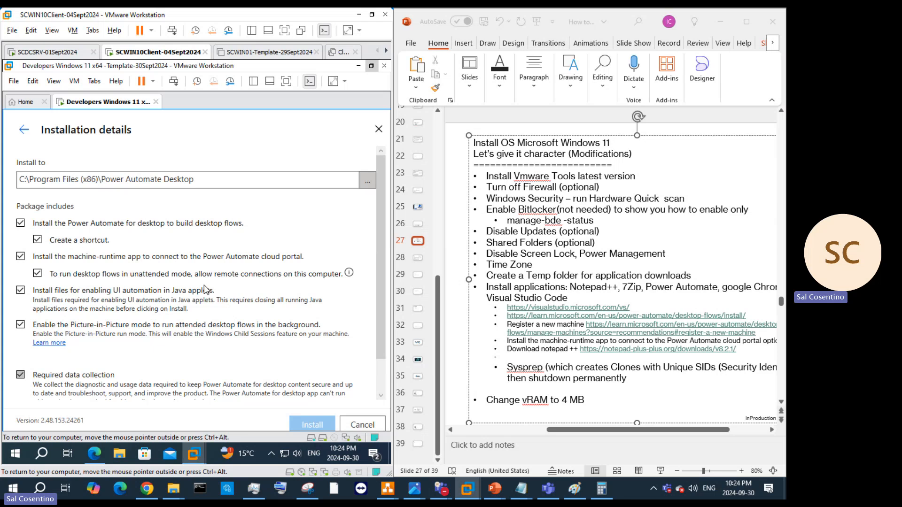
{"action": "scroll", "coordinate": [307, 301], "scroll_direction": "down", "scroll_amount": 1}
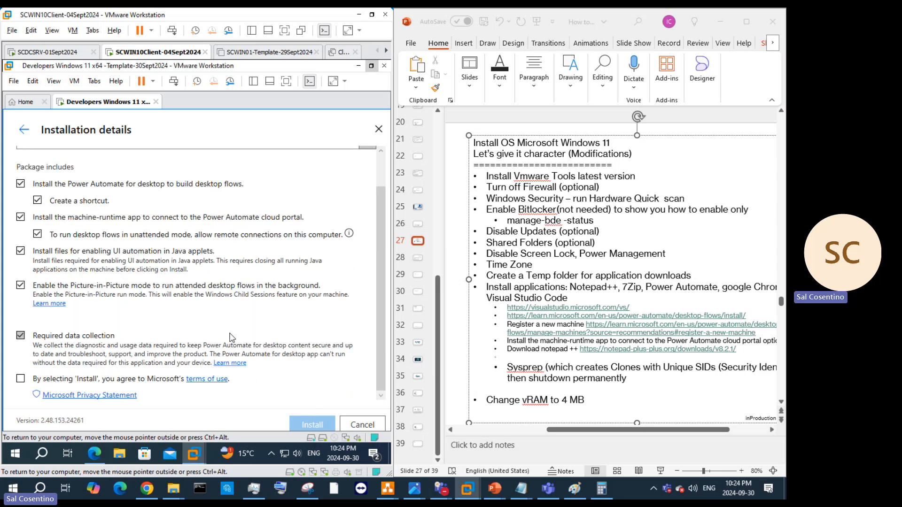
{"action": "left_click", "coordinate": [20, 380]}
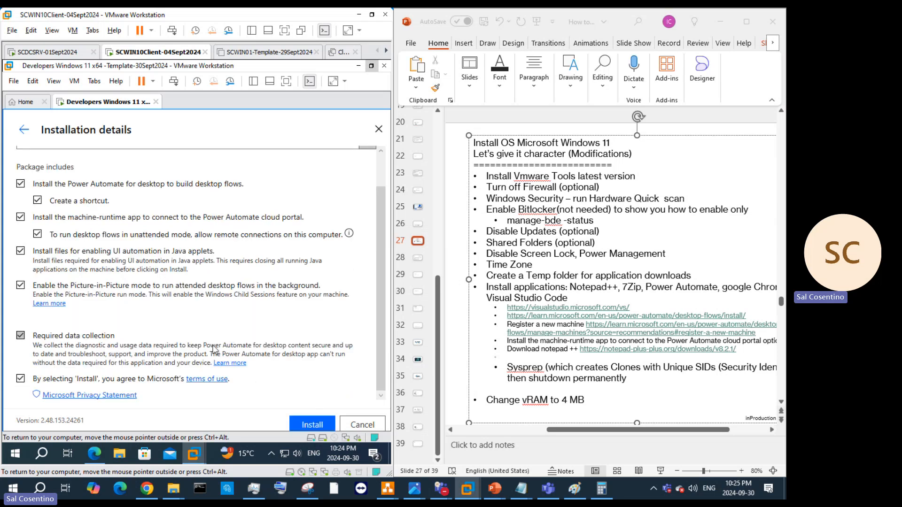
{"action": "left_click", "coordinate": [311, 424]}
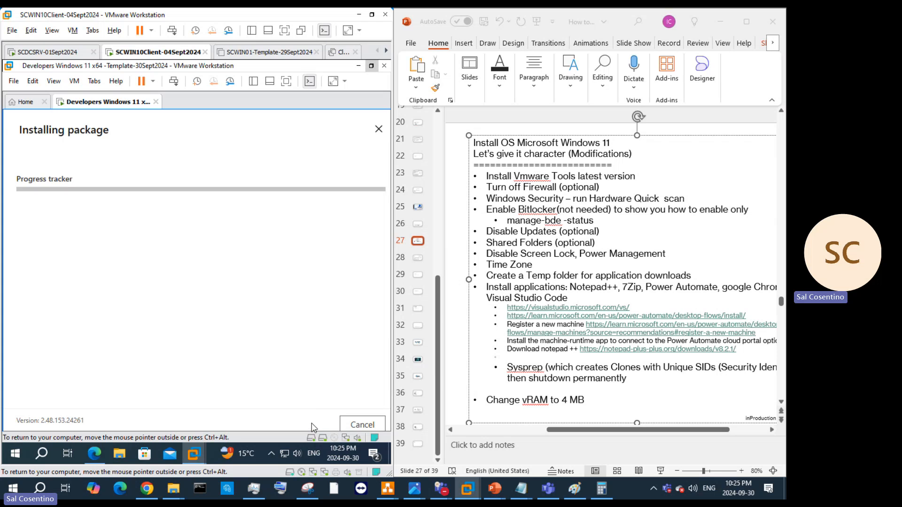
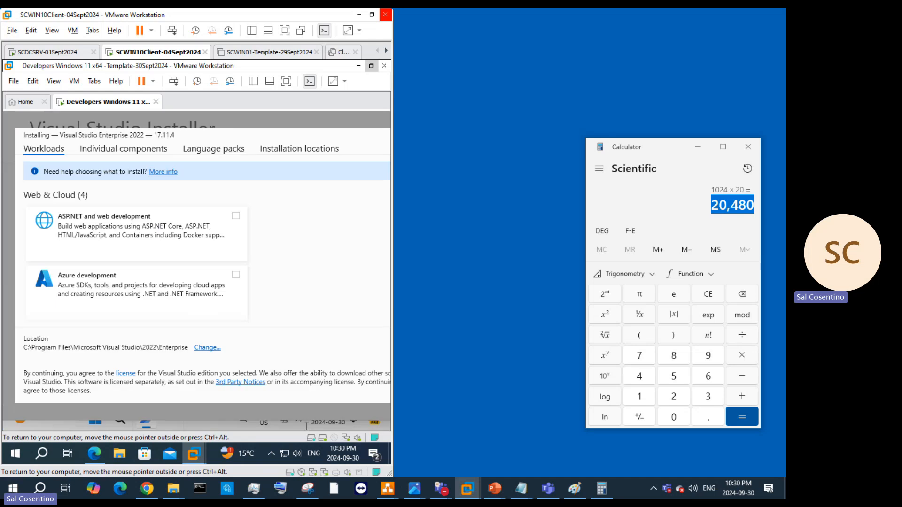
Step: Close Calculator with Alt+F4 and restore the SCWIN10Client VMware window to floating size
{"action": "left_click", "coordinate": [695, 202]}
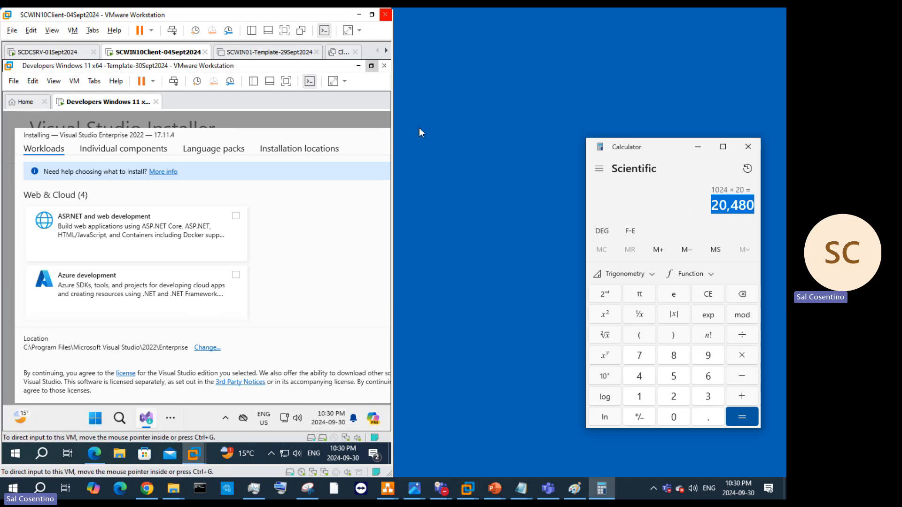
{"action": "key", "text": "alt+F4"}
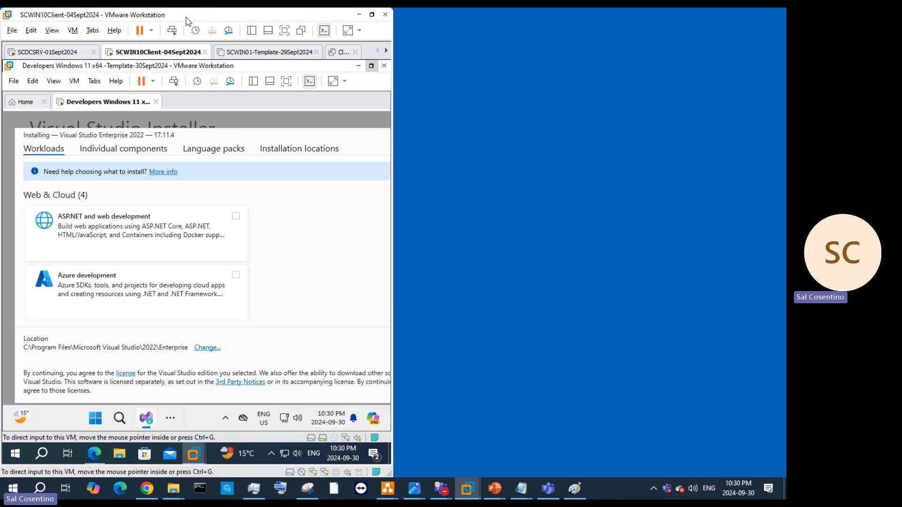
{"action": "left_click", "coordinate": [372, 15]}
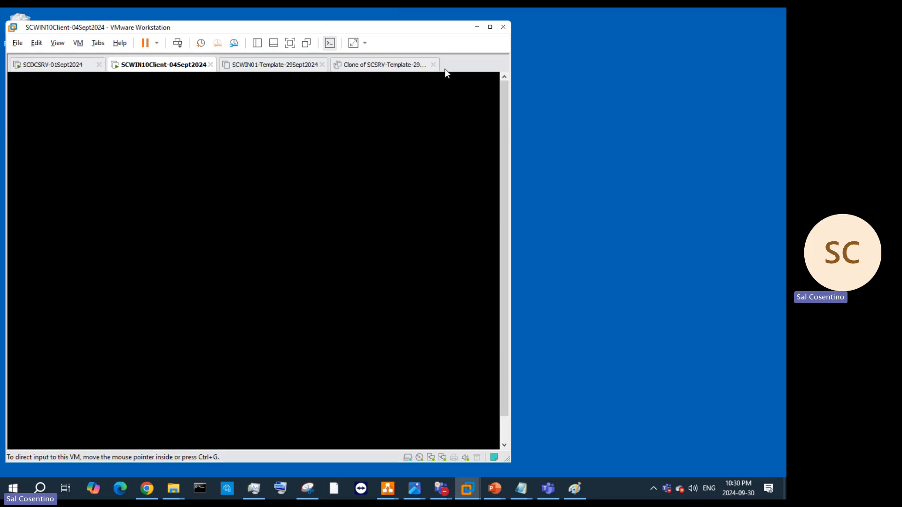
Step: Maximize VMware and tick the .NET 6.0 Runtime component in the Visual Studio installer
{"action": "left_click", "coordinate": [489, 28]}
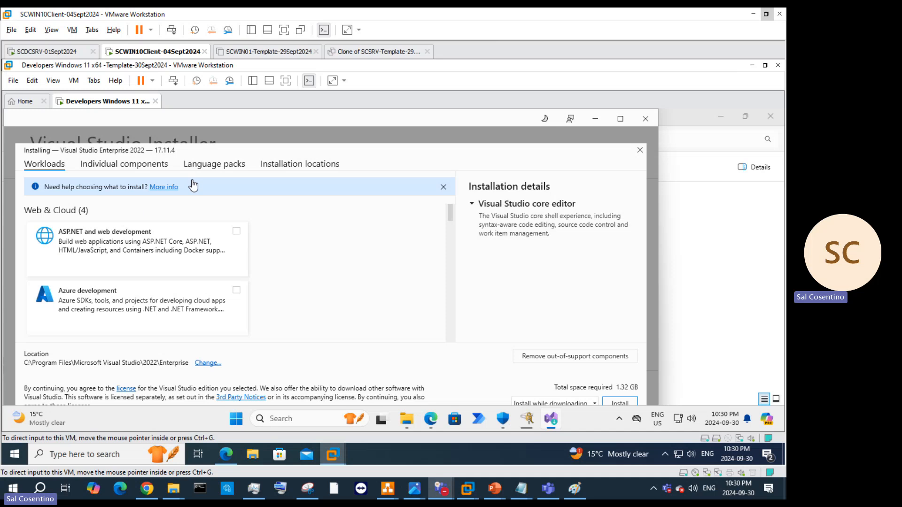
{"action": "left_click", "coordinate": [166, 153]}
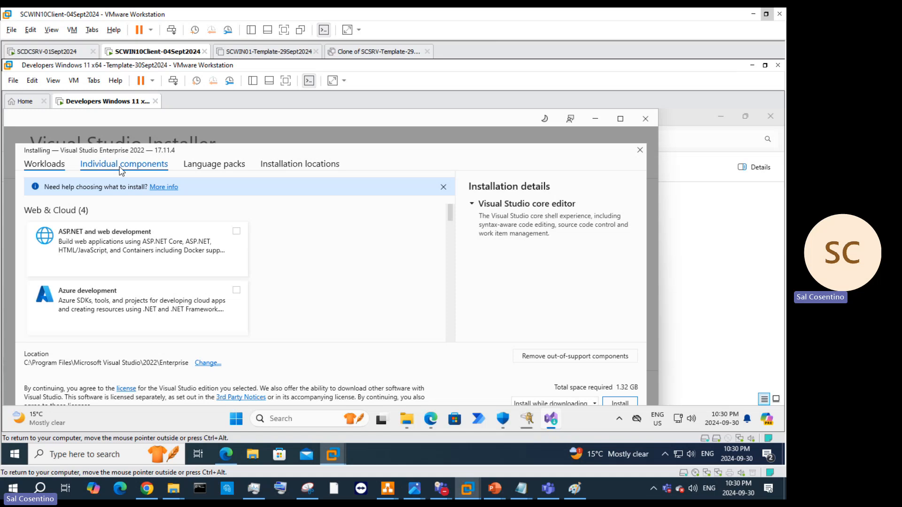
{"action": "left_click", "coordinate": [241, 233]}
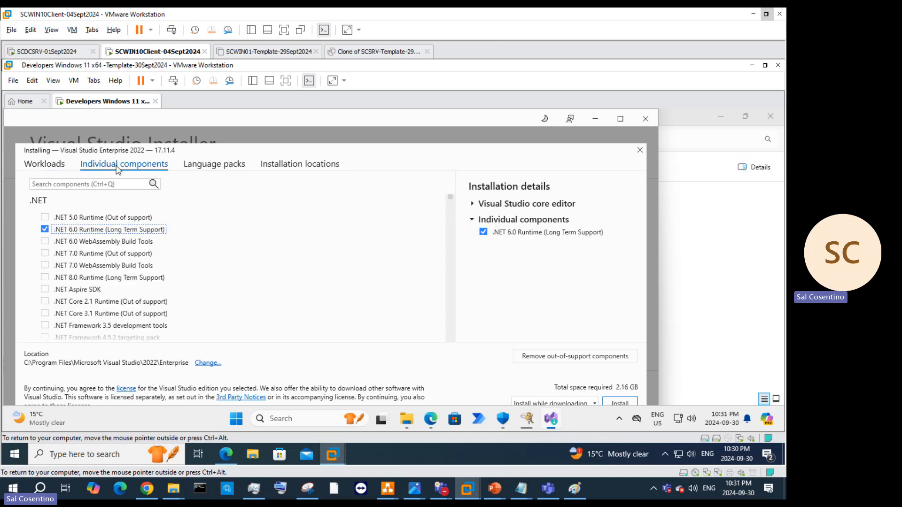
Step: Return to the workloads list and expand the Visual Studio core editor details
{"action": "left_click", "coordinate": [44, 164]}
{"action": "scroll", "coordinate": [187, 263], "scroll_direction": "down", "scroll_amount": 5}
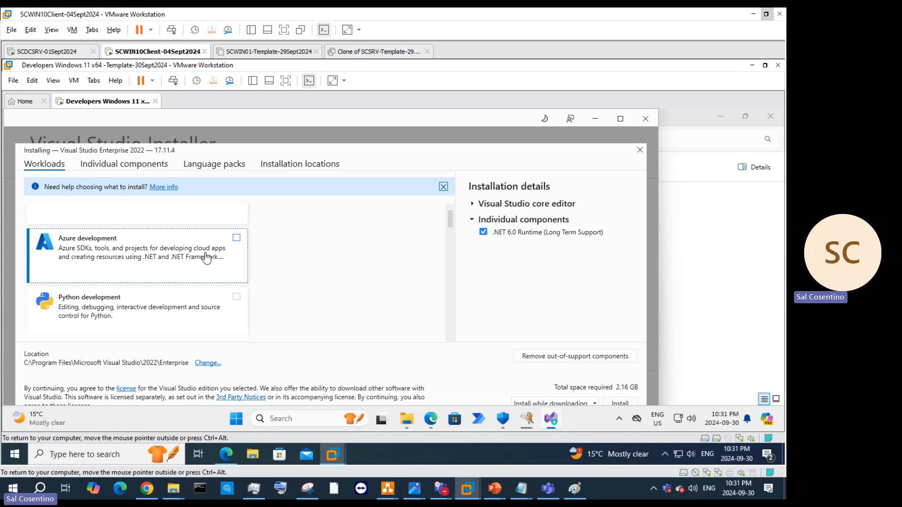
{"action": "scroll", "coordinate": [207, 304], "scroll_direction": "up", "scroll_amount": 5}
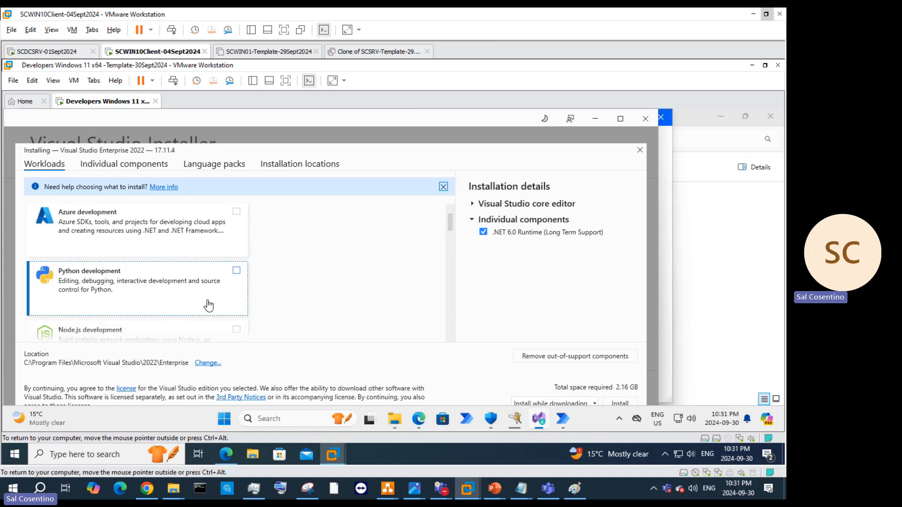
{"action": "left_click", "coordinate": [481, 207]}
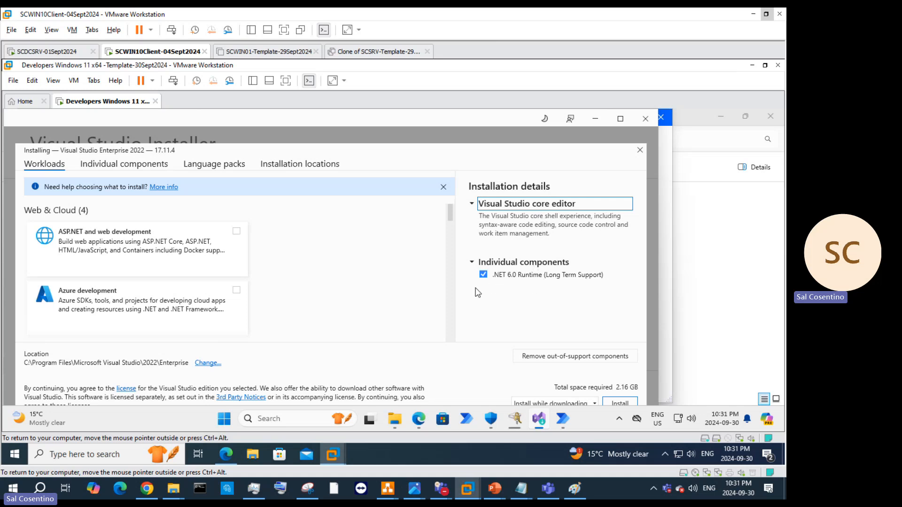
{"action": "scroll", "coordinate": [121, 268], "scroll_direction": "down", "scroll_amount": 1}
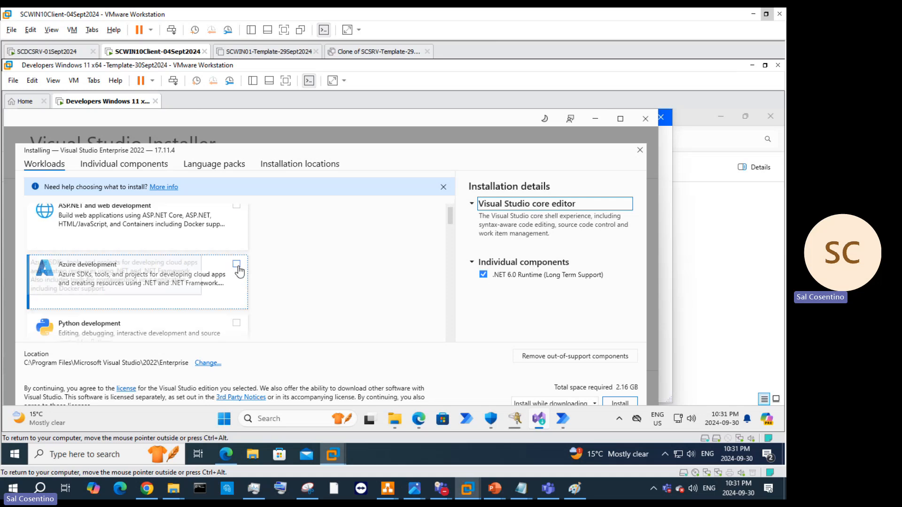
{"action": "scroll", "coordinate": [249, 311], "scroll_direction": "down", "scroll_amount": 5}
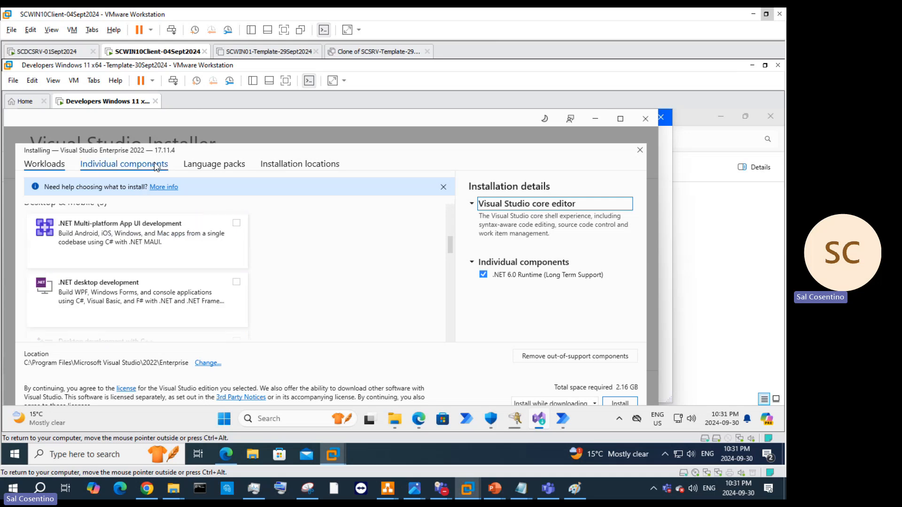
Step: Review language packs and installation locations, selecting the IDE path's drive letter, then switch to File Explorer
{"action": "left_click", "coordinate": [214, 164]}
{"action": "left_click", "coordinate": [321, 165]}
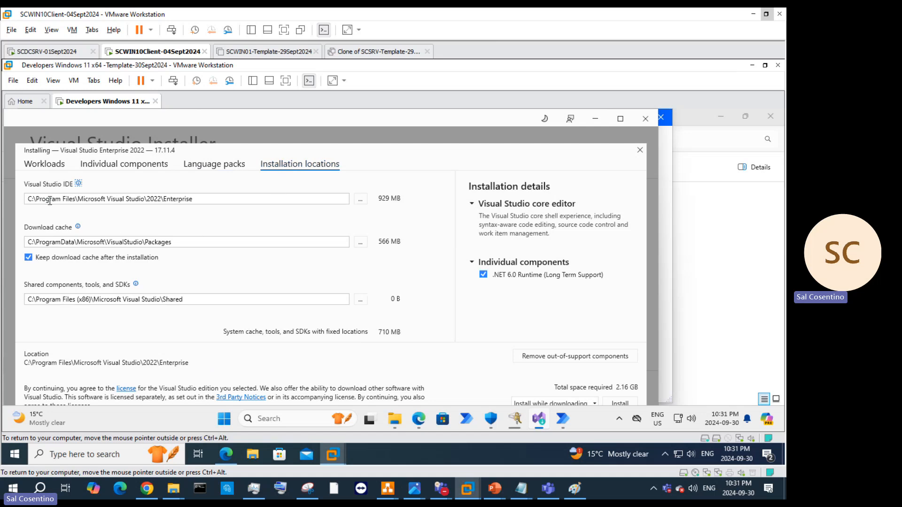
{"action": "left_click", "coordinate": [33, 198]}
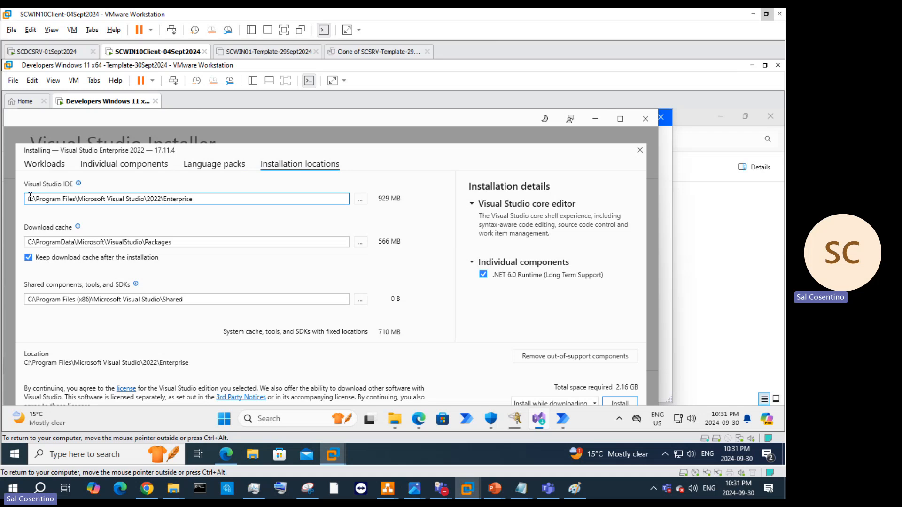
{"action": "left_click_drag", "start_coordinate": [30, 196], "coordinate": [41, 197]}
{"action": "left_click", "coordinate": [394, 418]}
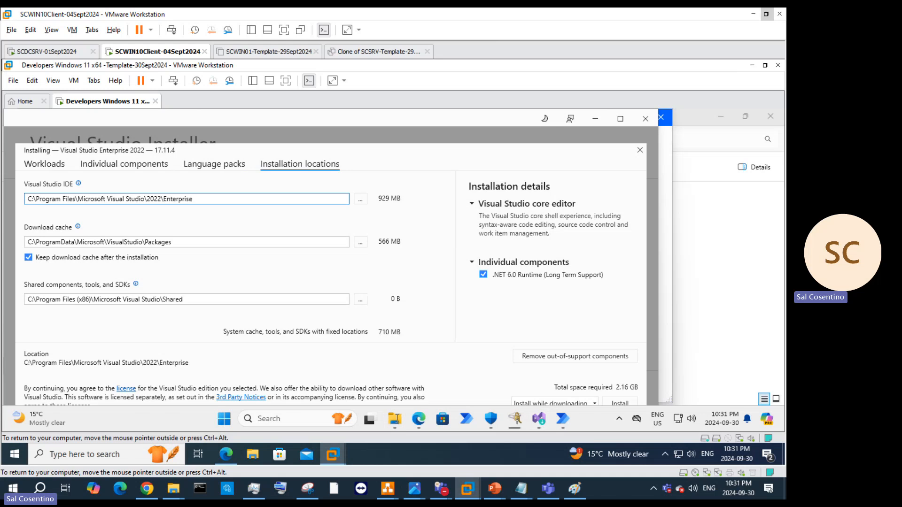
Step: Bring the Temp folder forward and view the guest's drives under This PC, selecting Local Disk (C:)
{"action": "left_click", "coordinate": [234, 378]}
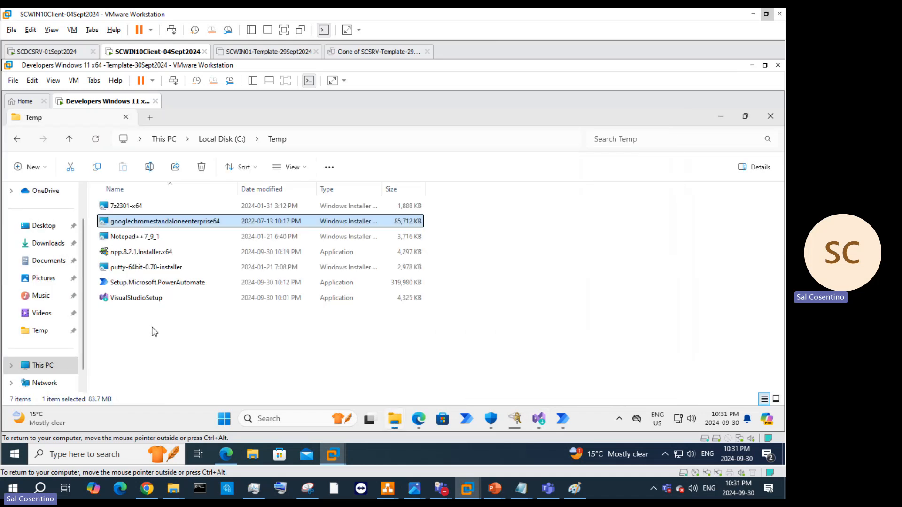
{"action": "left_click", "coordinate": [49, 369]}
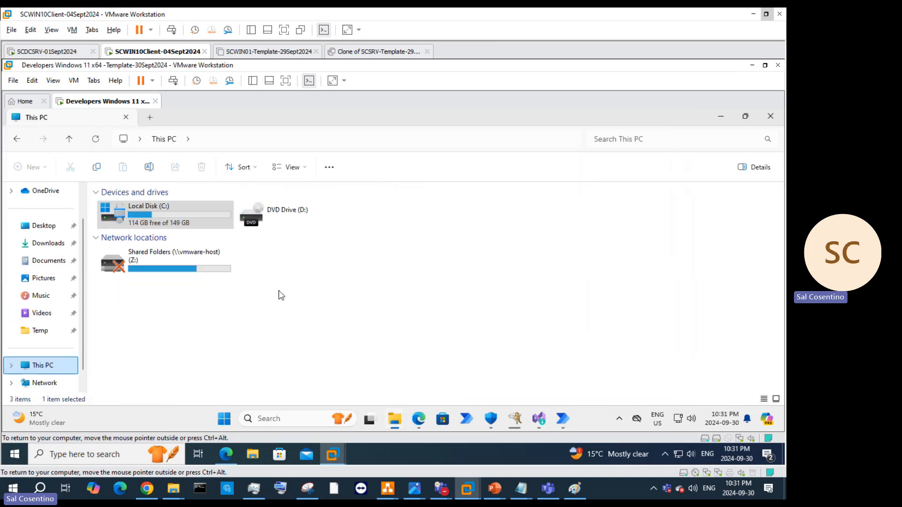
{"action": "left_click", "coordinate": [166, 226]}
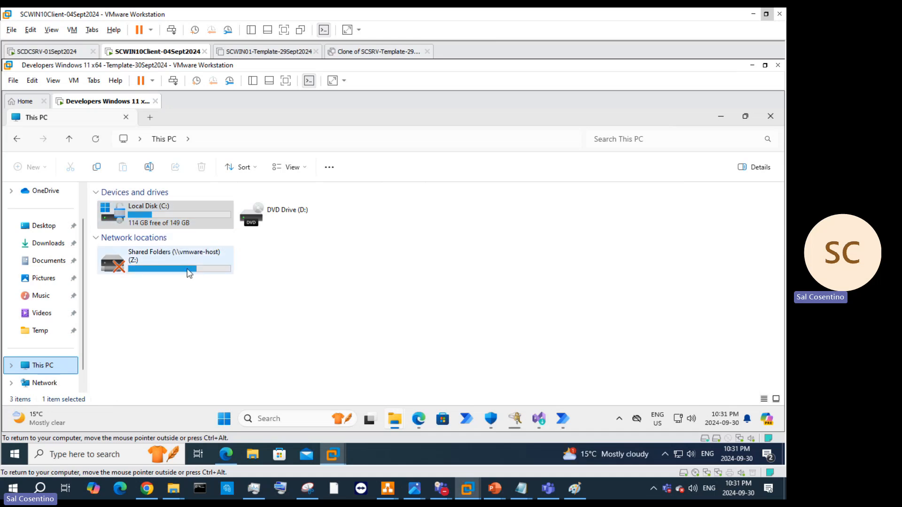
Step: Launch Disk Management from the guest Start button's right-click menu
{"action": "right_click", "coordinate": [143, 101]}
{"action": "mouse_move", "coordinate": [169, 122]}
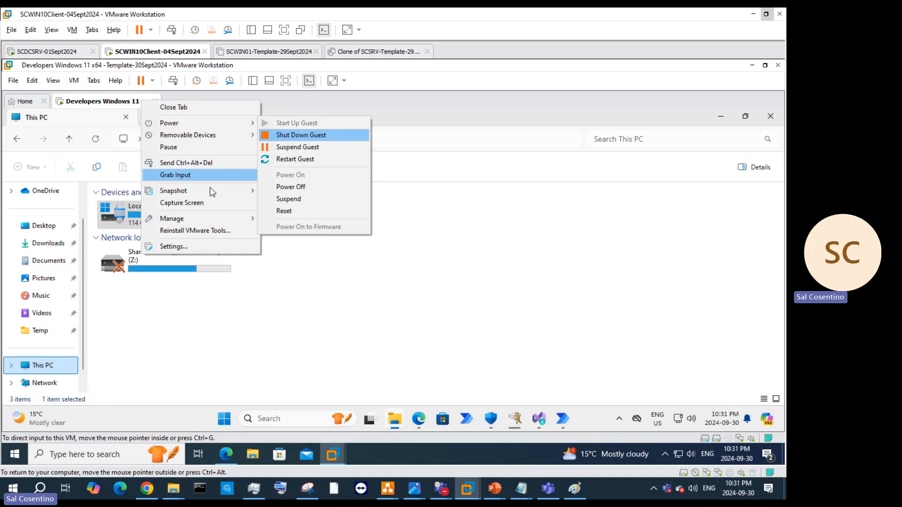
{"action": "left_click", "coordinate": [72, 453]}
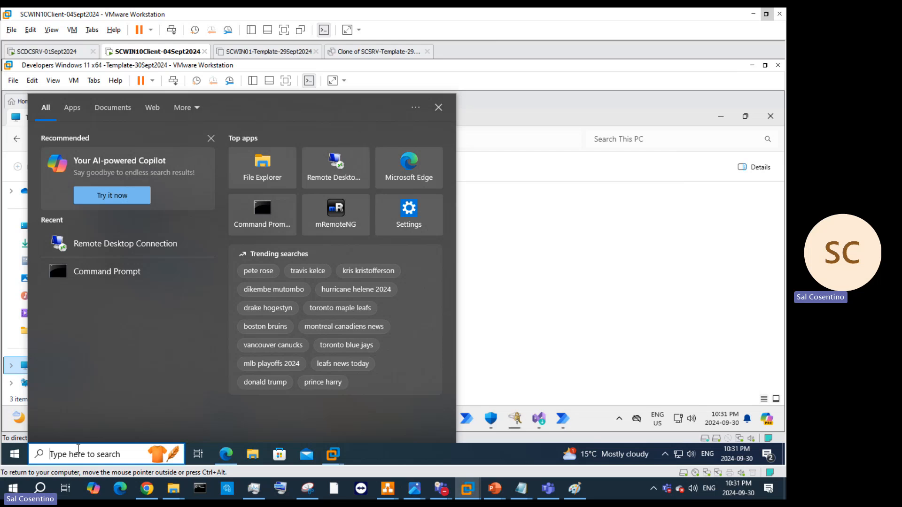
{"action": "type", "text": "disk mana"}
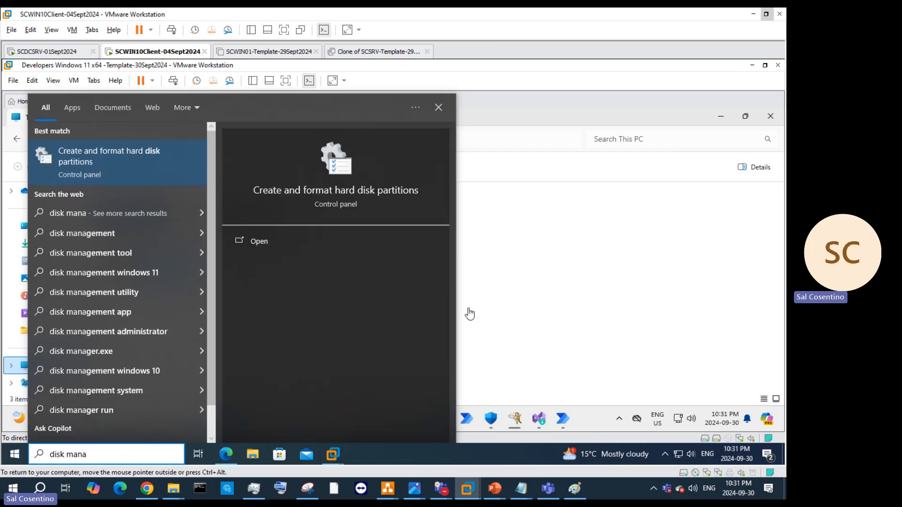
{"action": "left_click", "coordinate": [488, 301]}
{"action": "right_click", "coordinate": [224, 419]}
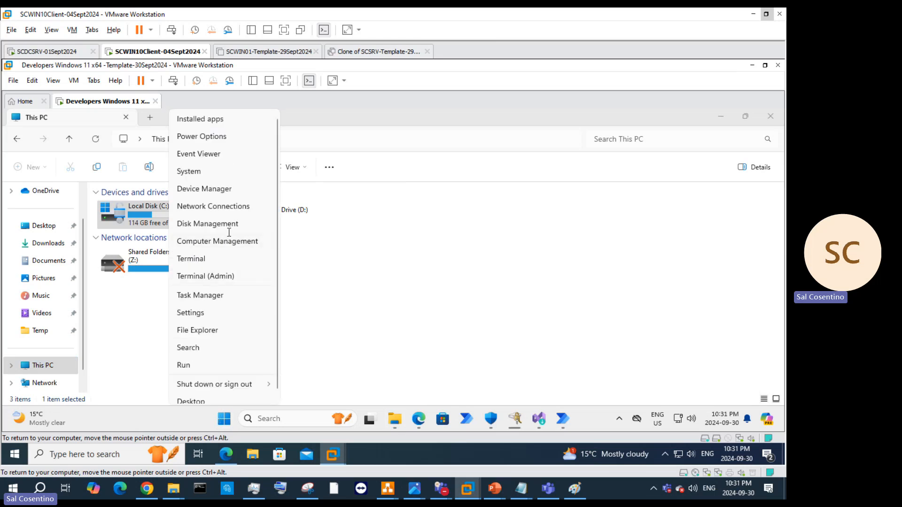
{"action": "left_click", "coordinate": [229, 225]}
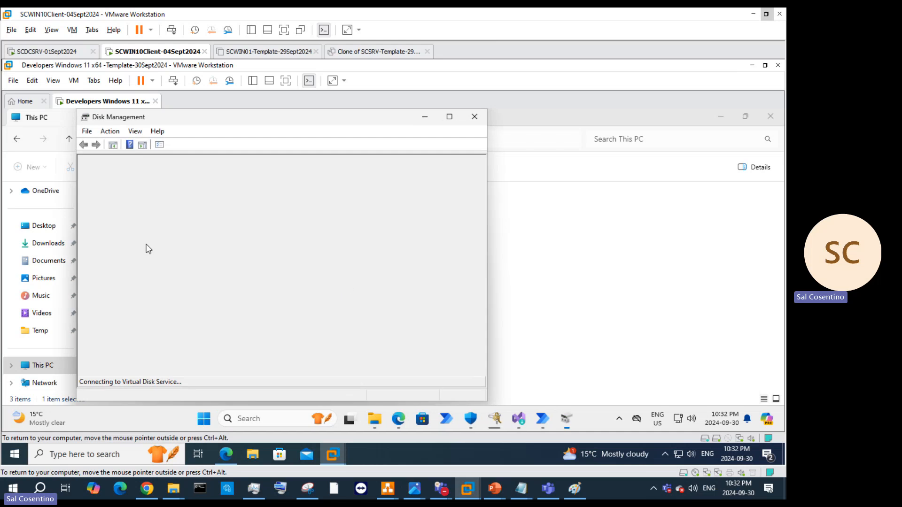
Step: Move Disk Management beside This PC and inspect the Disk 0 and Disk 1 action menus
{"action": "left_click_drag", "start_coordinate": [220, 121], "coordinate": [474, 123]}
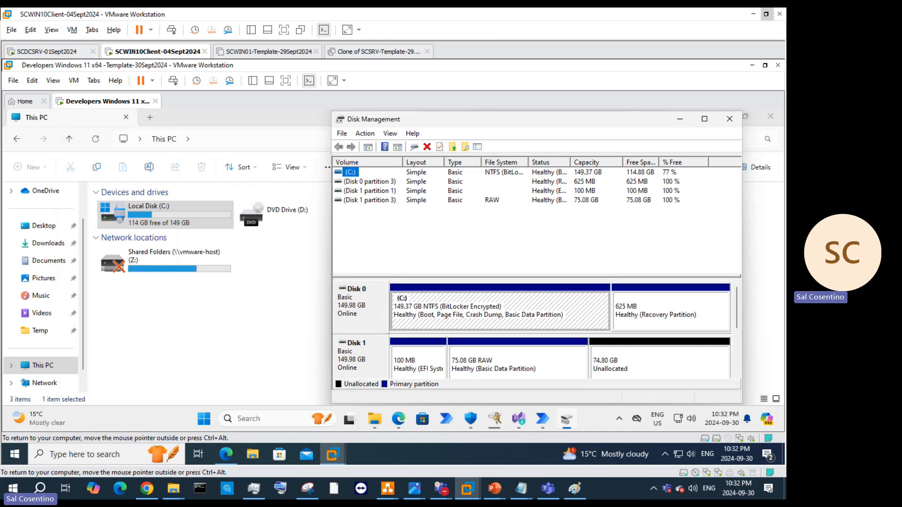
{"action": "left_click", "coordinate": [365, 350]}
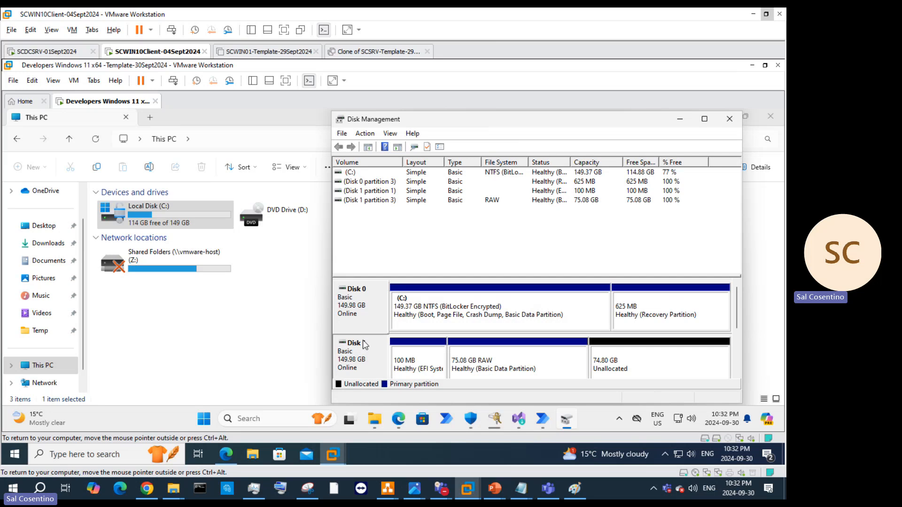
{"action": "left_click", "coordinate": [362, 327]}
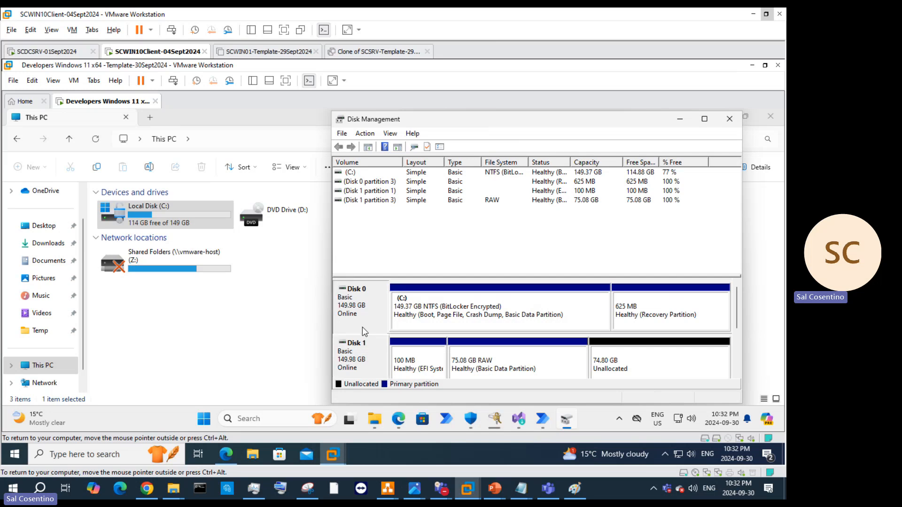
{"action": "right_click", "coordinate": [362, 328]}
{"action": "right_click", "coordinate": [362, 365]}
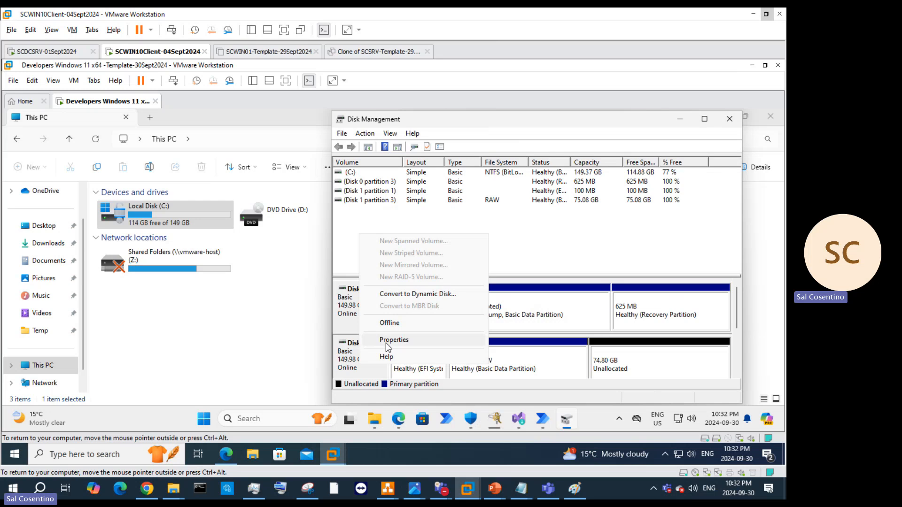
{"action": "left_click", "coordinate": [541, 237]}
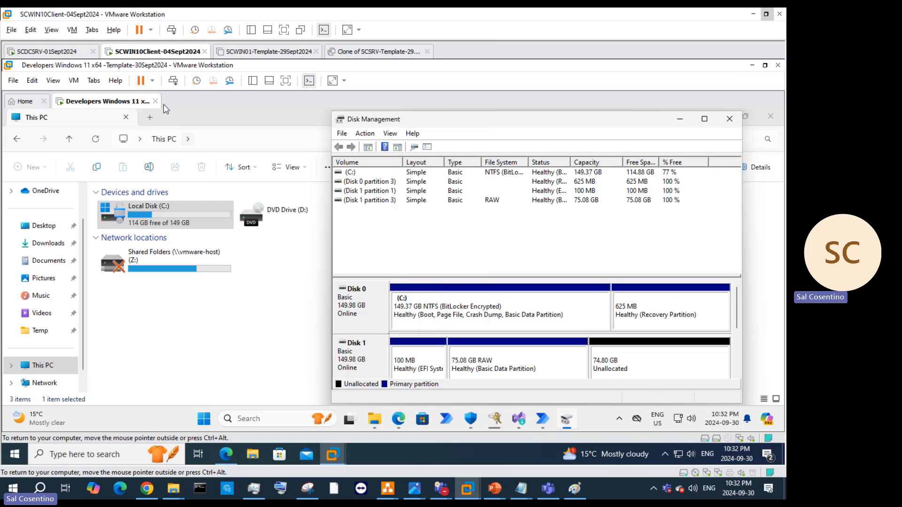
{"action": "right_click", "coordinate": [114, 99]}
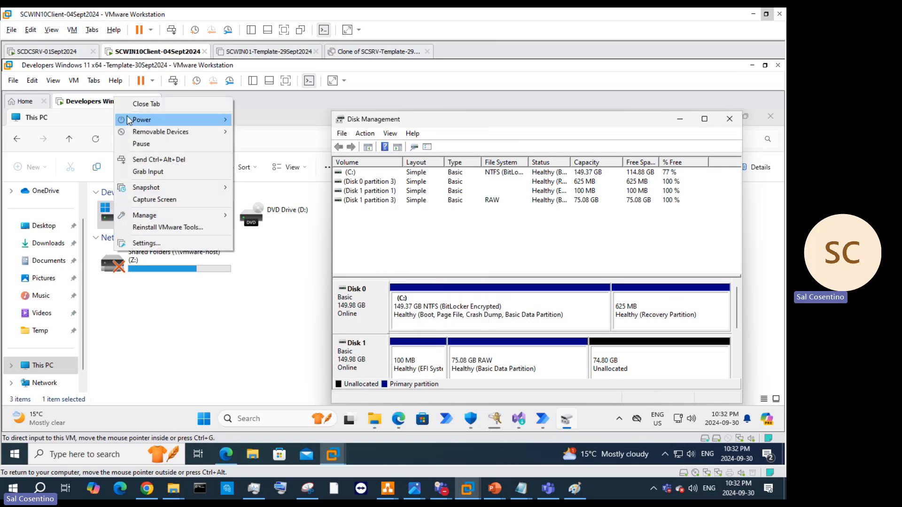
{"action": "mouse_move", "coordinate": [129, 121]}
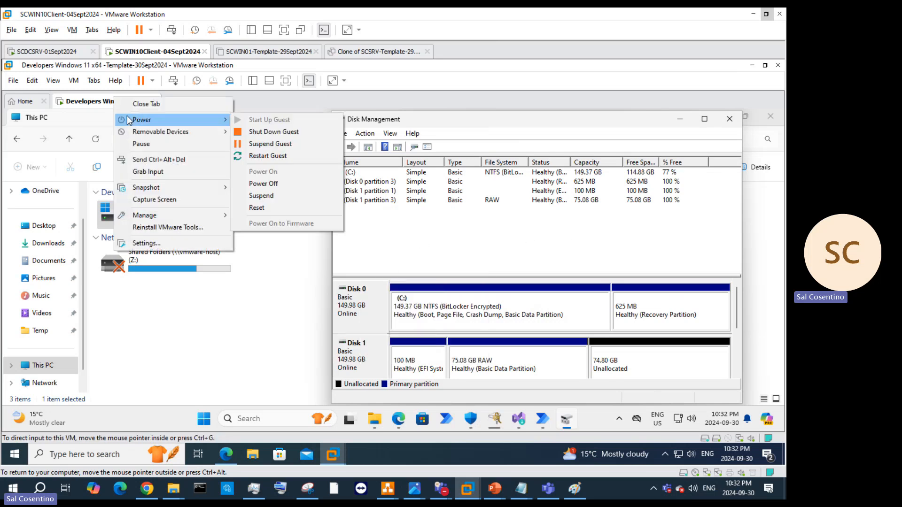
{"action": "left_click", "coordinate": [531, 361]}
Step: Review the 75.08 GB RAW partition's Tools, Hardware and Customize properties, then close them
{"action": "right_click", "coordinate": [530, 365]}
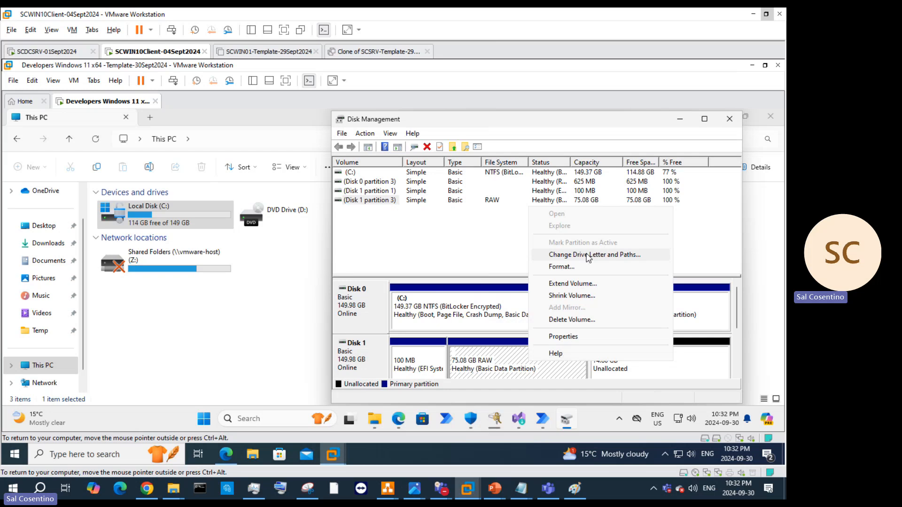
{"action": "left_click", "coordinate": [573, 339]}
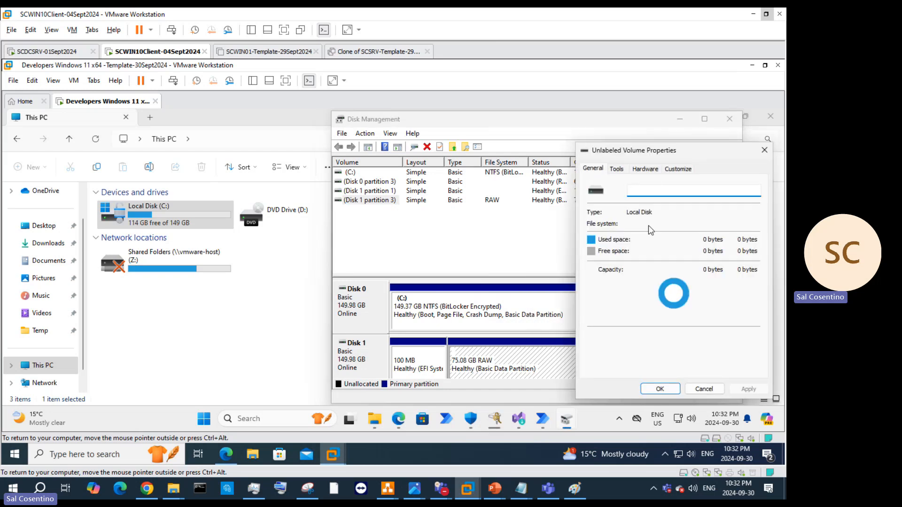
{"action": "left_click", "coordinate": [629, 171]}
{"action": "left_click", "coordinate": [645, 170]}
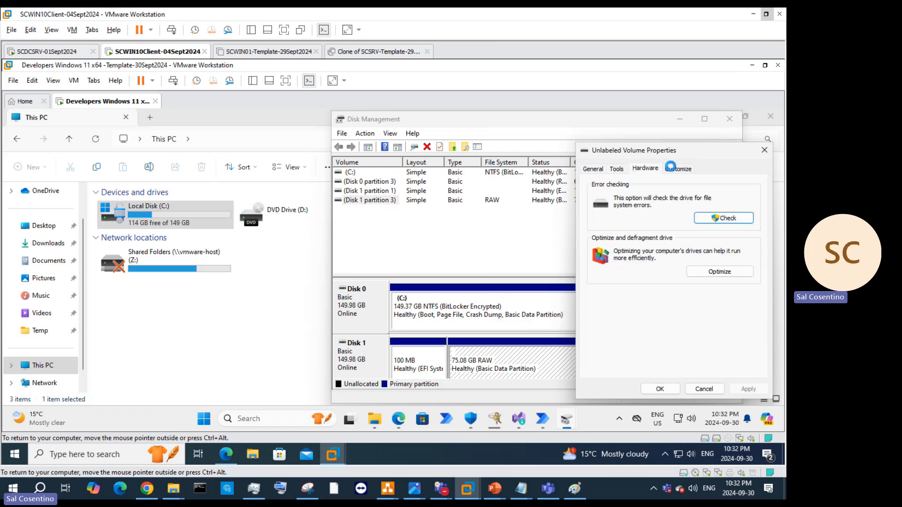
{"action": "left_click", "coordinate": [677, 168]}
{"action": "left_click", "coordinate": [765, 150]}
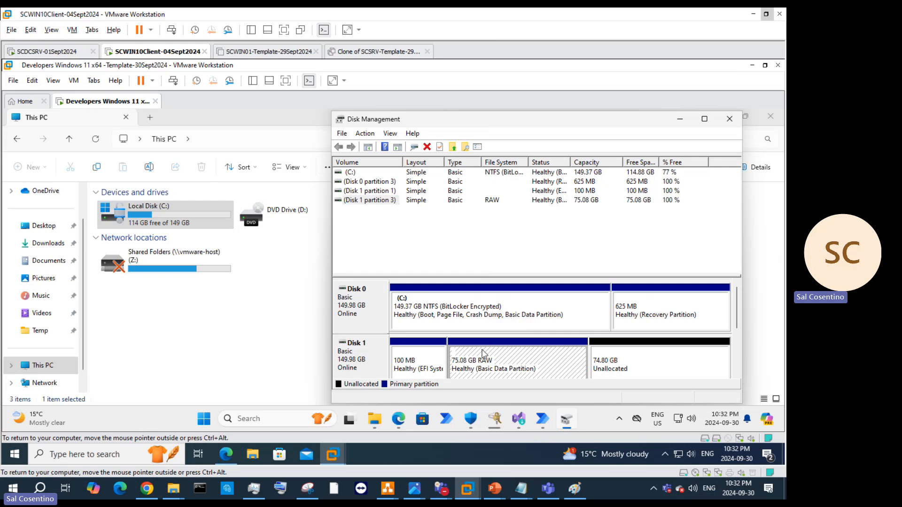
Step: Run New Simple Volume on Disk 1 with full 76597 MB, letter E, NTFS, label 'Apps'
{"action": "right_click", "coordinate": [611, 366]}
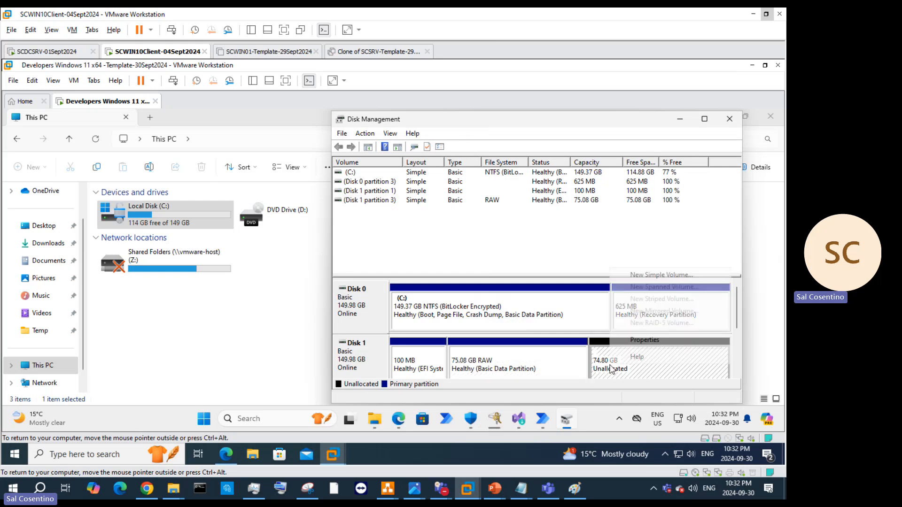
{"action": "left_click", "coordinate": [690, 279]}
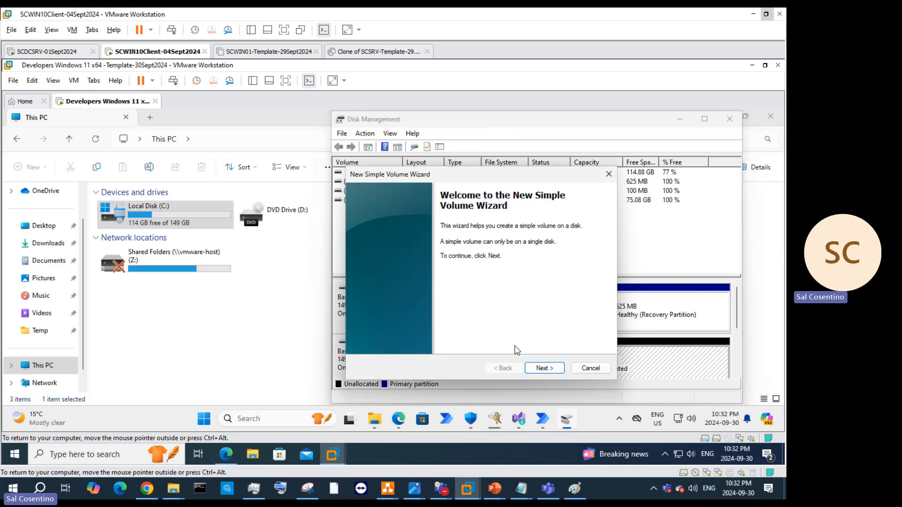
{"action": "left_click", "coordinate": [542, 369]}
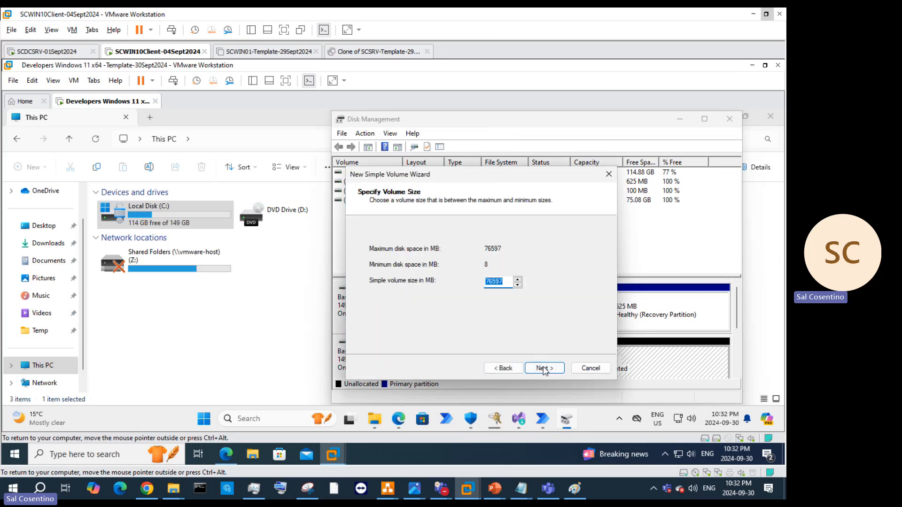
{"action": "left_click", "coordinate": [543, 370]}
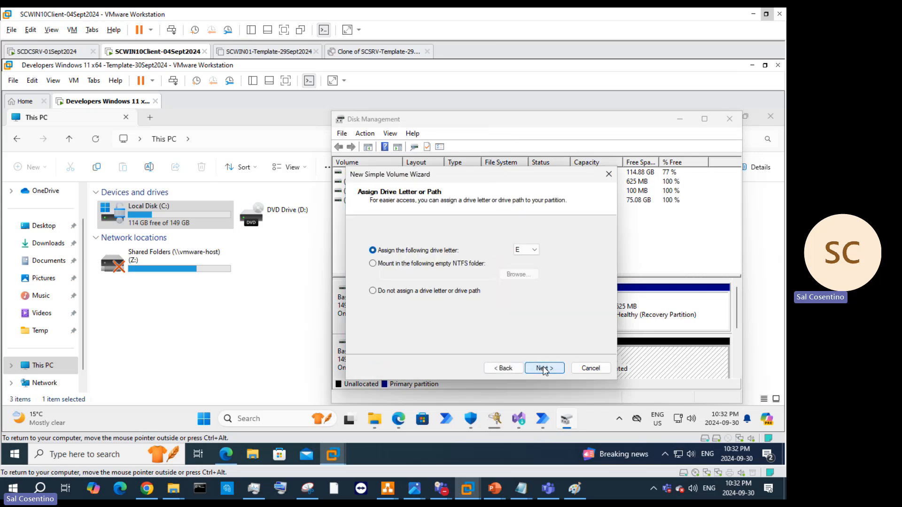
{"action": "left_click", "coordinate": [543, 369]}
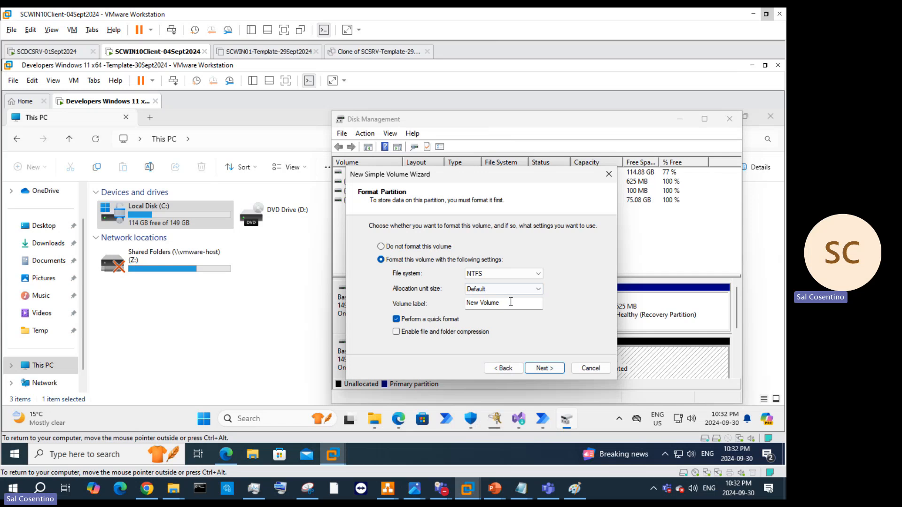
{"action": "left_click", "coordinate": [520, 277]}
{"action": "left_click", "coordinate": [522, 277]}
{"action": "left_click_drag", "start_coordinate": [514, 305], "coordinate": [441, 292]}
{"action": "type", "text": "Apps"}
{"action": "key", "text": "Return"}
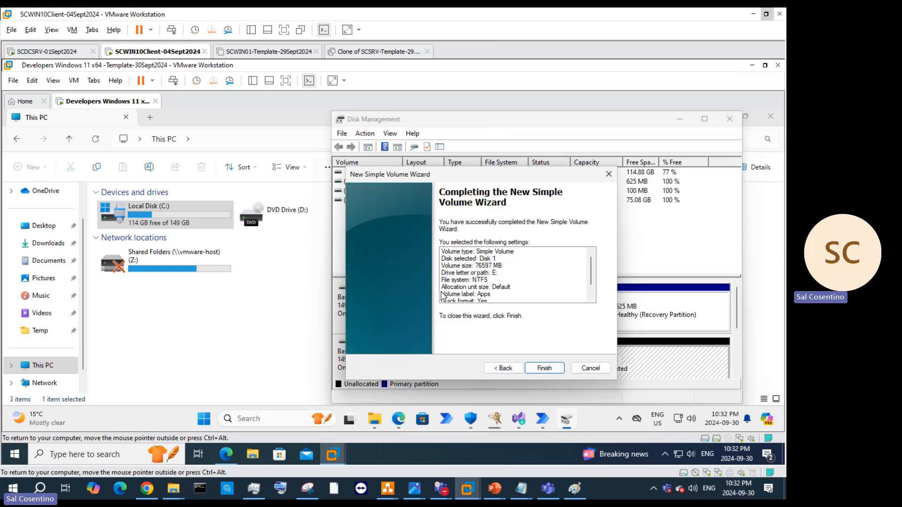
{"action": "left_click", "coordinate": [544, 369]}
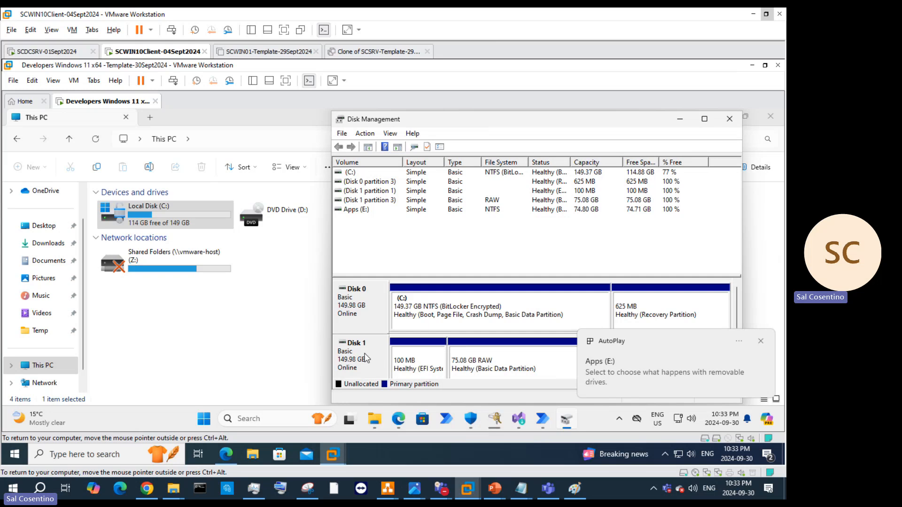
Step: Open Apps (E:) from AutoPlay, then via This PC, showing the empty 74.8 GB drive
{"action": "left_click", "coordinate": [697, 375]}
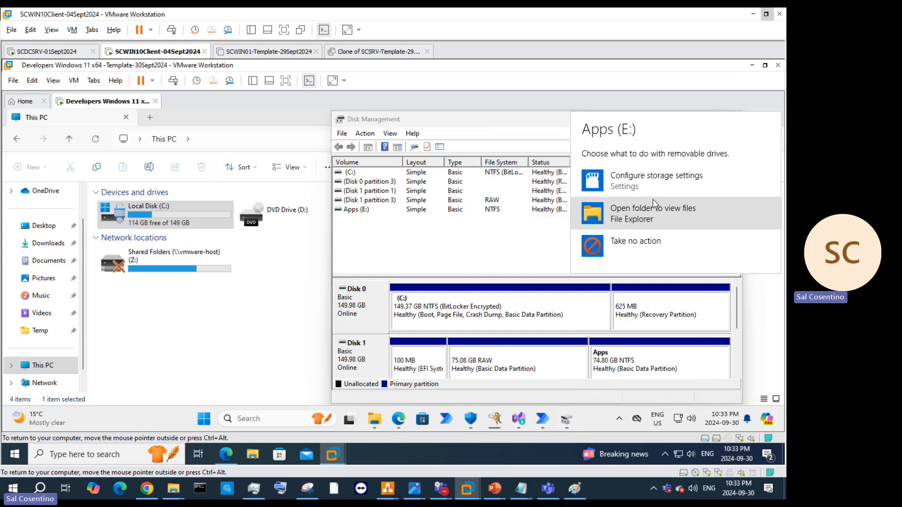
{"action": "left_click", "coordinate": [602, 245]}
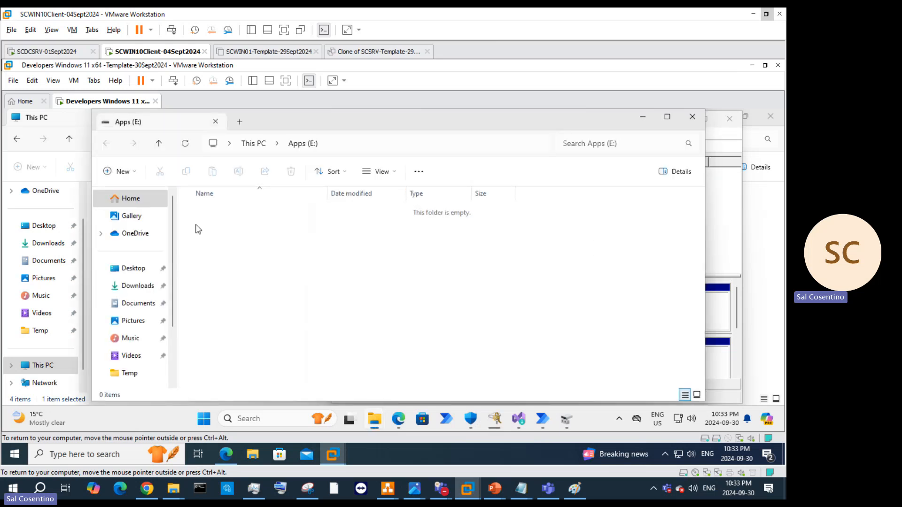
{"action": "scroll", "coordinate": [145, 261], "scroll_direction": "down", "scroll_amount": 2}
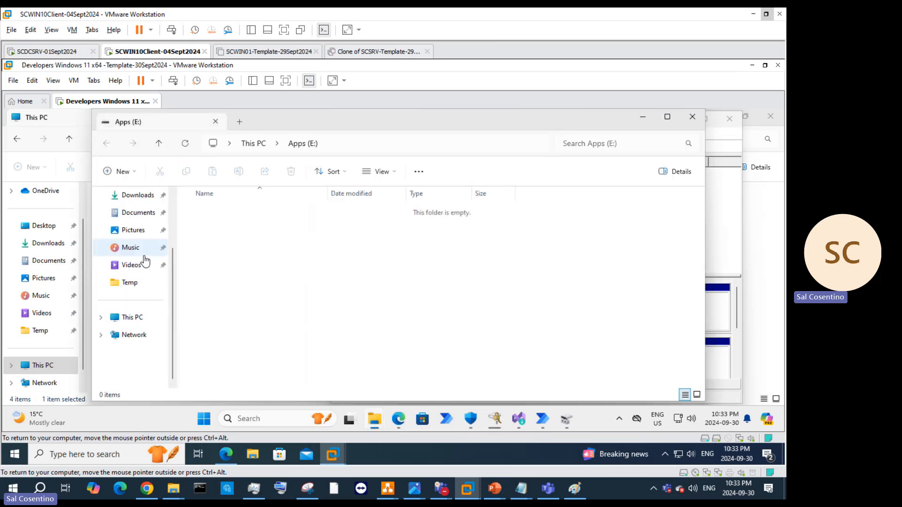
{"action": "left_click", "coordinate": [137, 317]}
{"action": "left_click", "coordinate": [528, 229]}
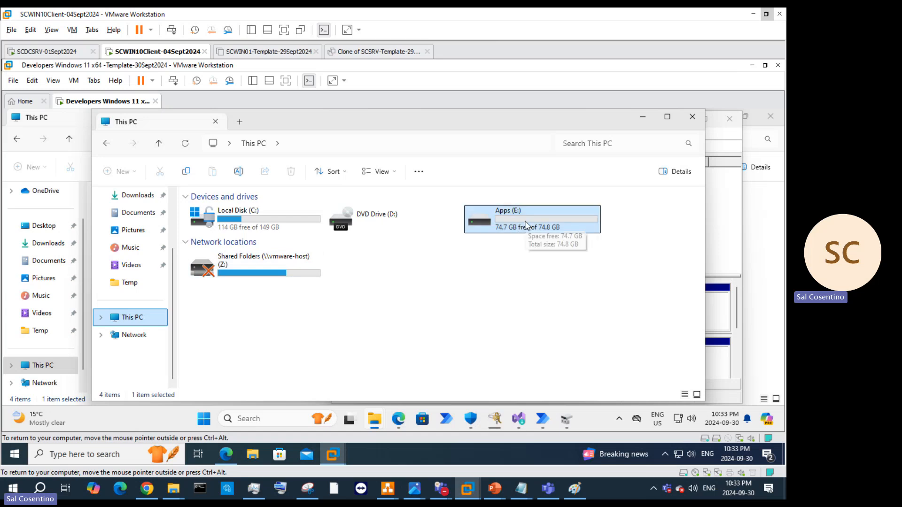
{"action": "double_click", "coordinate": [526, 222]}
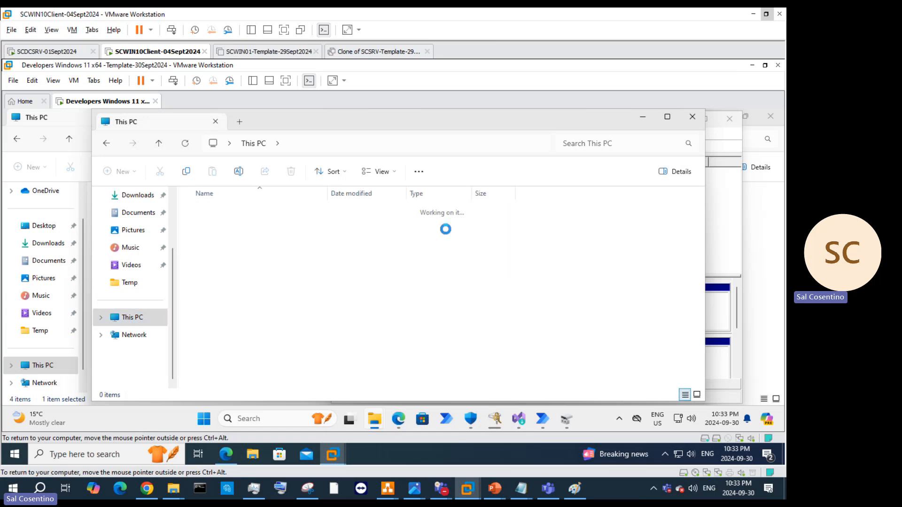
Step: Create a new folder on Apps (E:), close Explorer, and return to the Visual Studio Installer
{"action": "right_click", "coordinate": [293, 245]}
{"action": "mouse_move", "coordinate": [335, 285]}
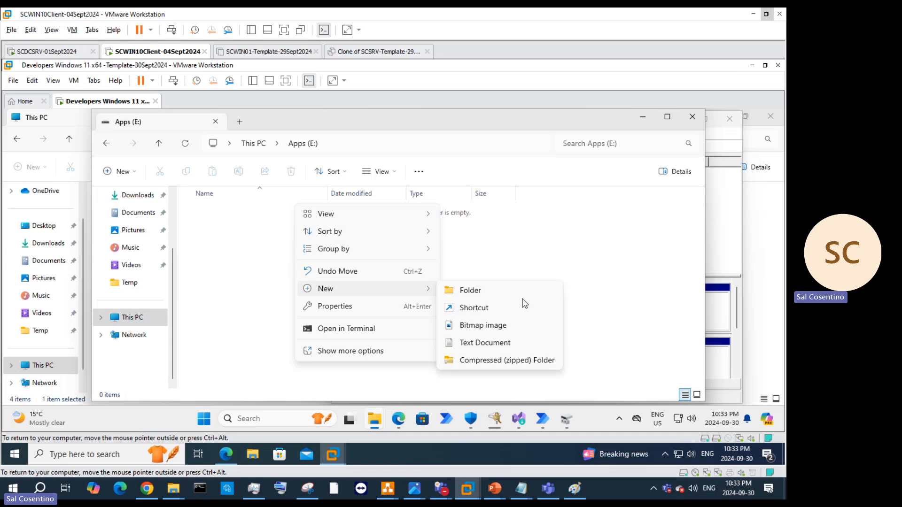
{"action": "left_click", "coordinate": [522, 289]}
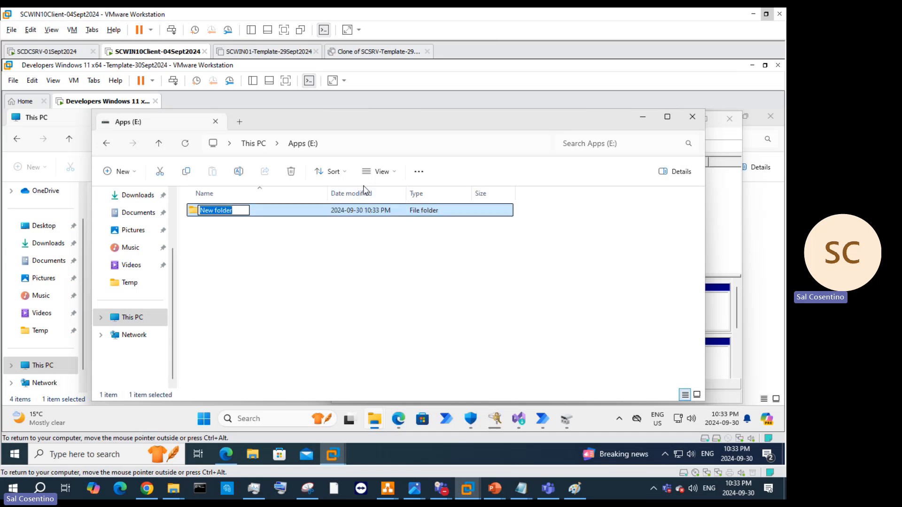
{"action": "left_click", "coordinate": [699, 118]}
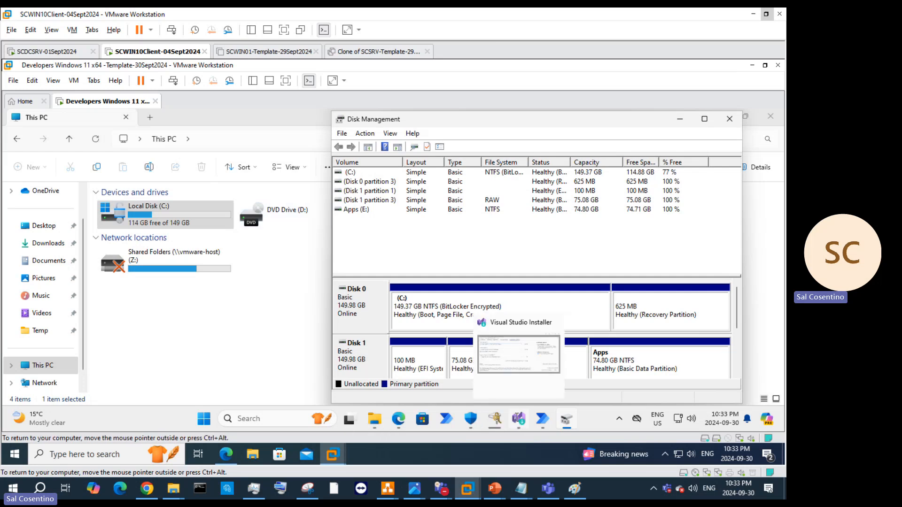
{"action": "left_click", "coordinate": [518, 421]}
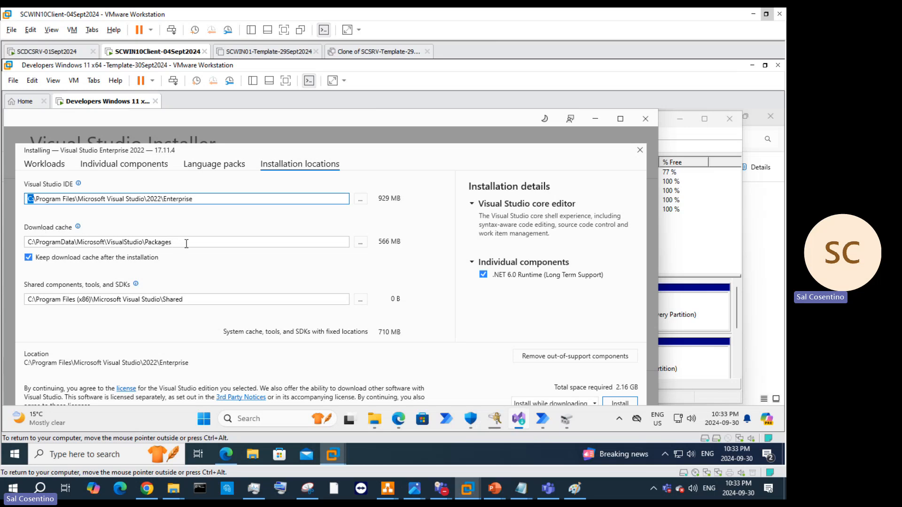
Step: Change the download cache path to E:\ProgramData\Microsoft\VisualStudio\Packages and maximize the installer
{"action": "left_click", "coordinate": [32, 242]}
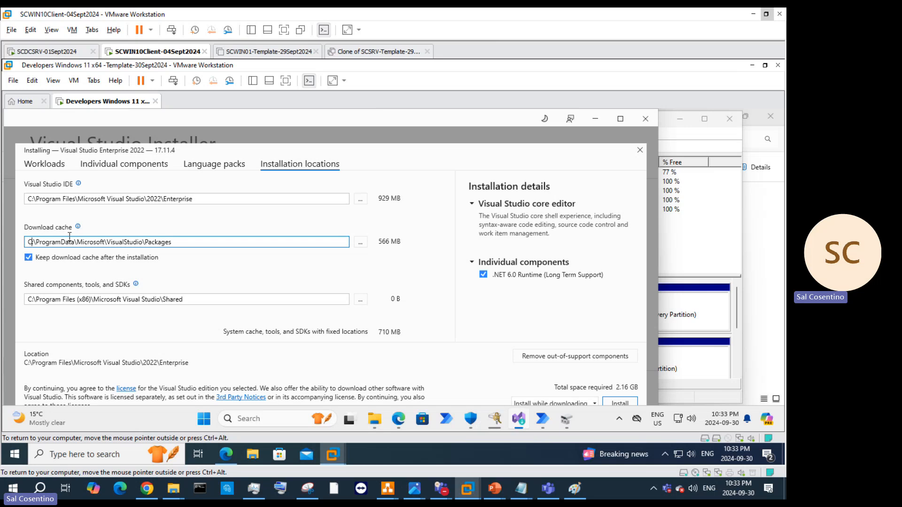
{"action": "key", "text": "BackSpace"}
{"action": "type", "text": "E"}
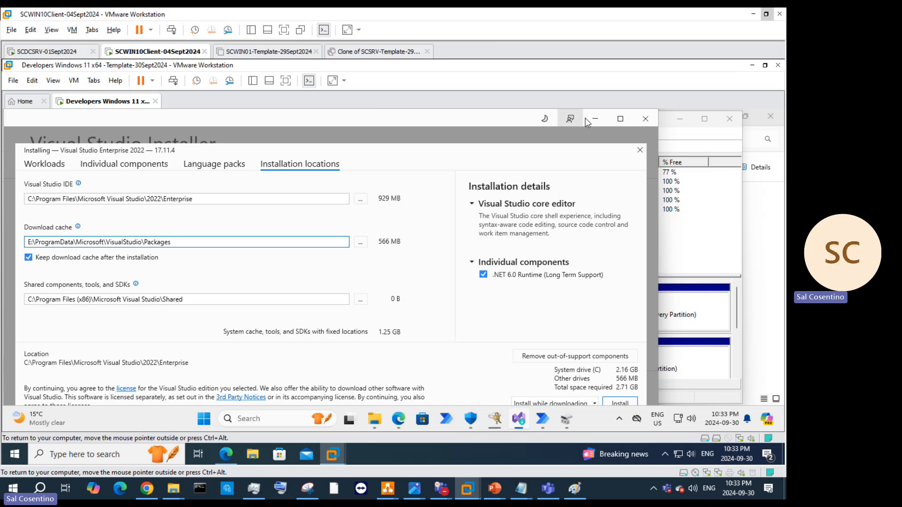
{"action": "left_click", "coordinate": [619, 119]}
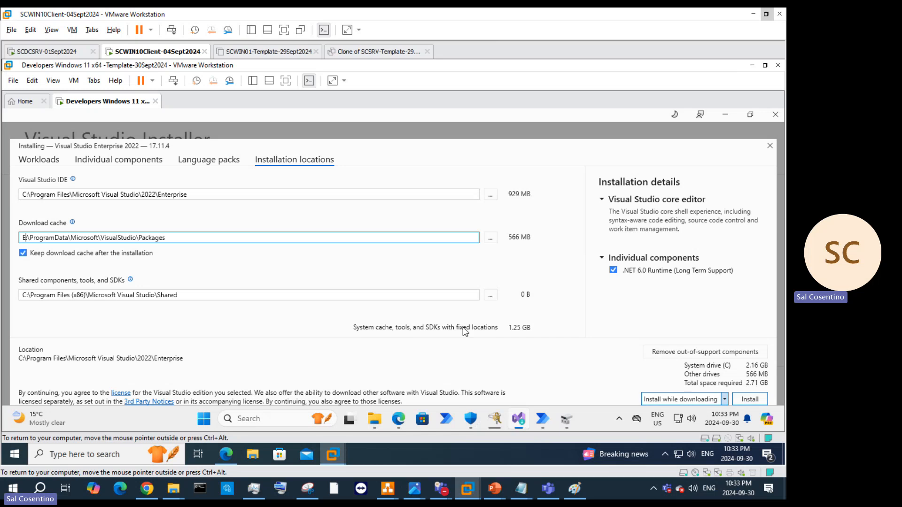
Step: Tick Azure Powershell and Azure Resource Manager core tools under Individual components
{"action": "left_click", "coordinate": [214, 165]}
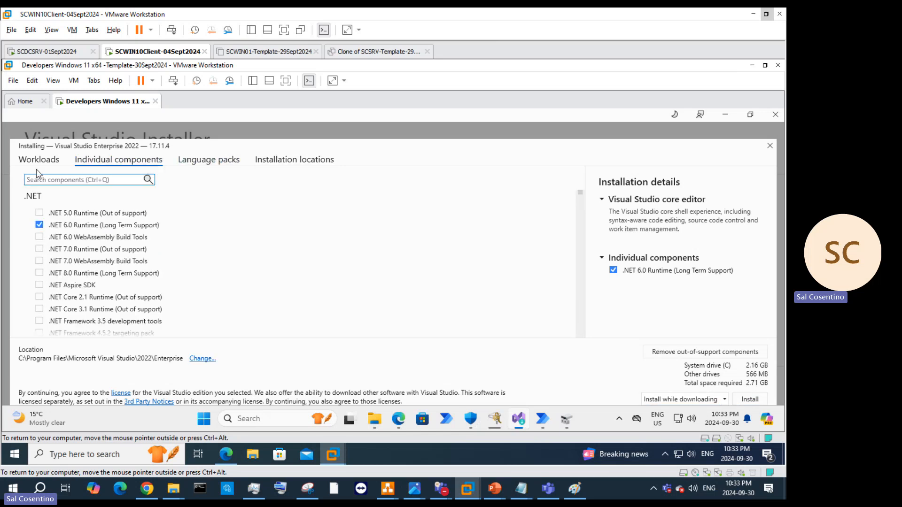
{"action": "scroll", "coordinate": [145, 252], "scroll_direction": "down", "scroll_amount": 3}
{"action": "scroll", "coordinate": [164, 262], "scroll_direction": "down", "scroll_amount": 10}
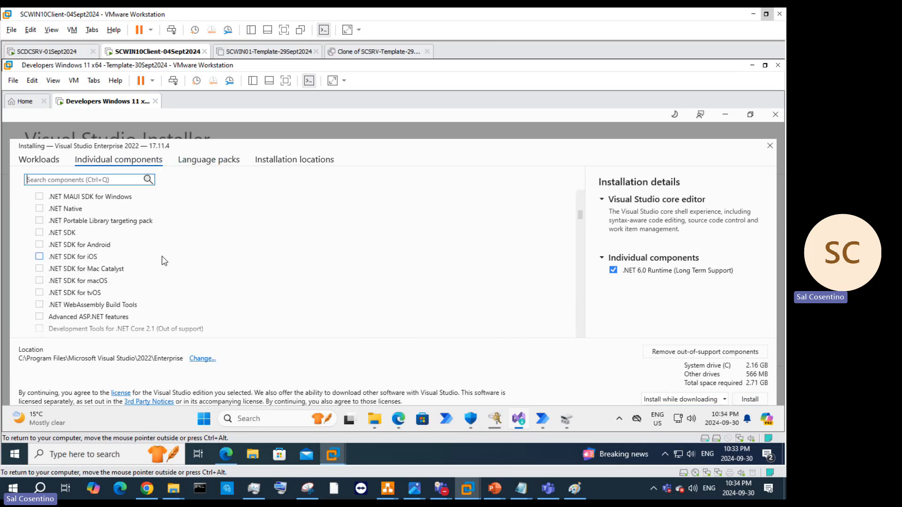
{"action": "scroll", "coordinate": [163, 262], "scroll_direction": "down", "scroll_amount": 2}
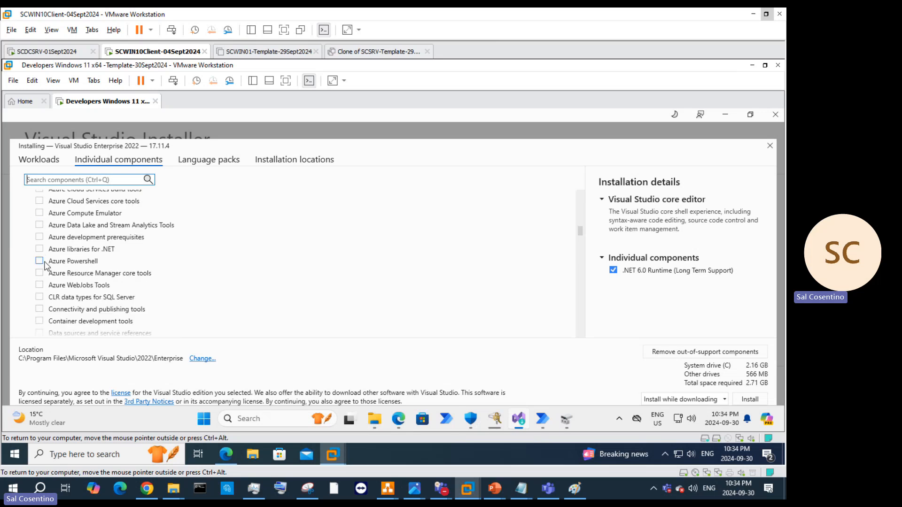
{"action": "left_click", "coordinate": [40, 261]}
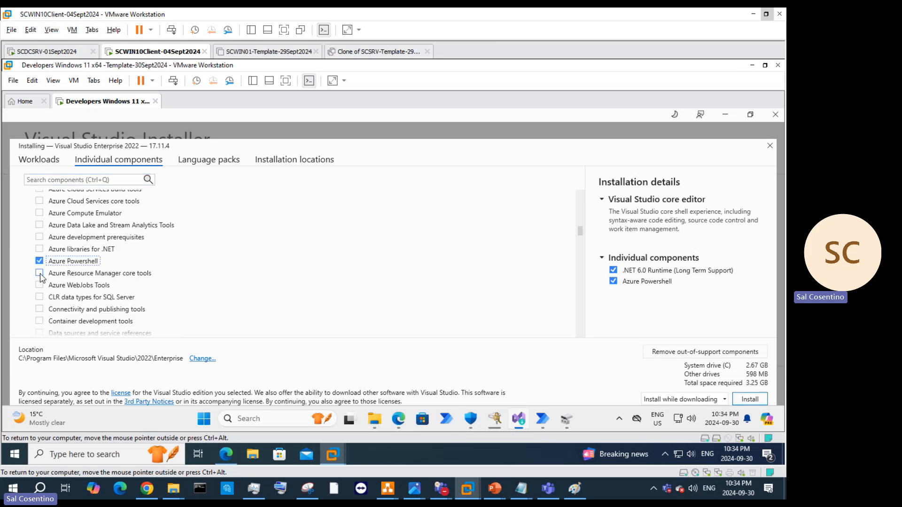
{"action": "left_click", "coordinate": [39, 273]}
Step: Also tick GitHub Copilot and Git for Windows, bringing the total to 11.46 GB
{"action": "scroll", "coordinate": [159, 271], "scroll_direction": "up", "scroll_amount": 4}
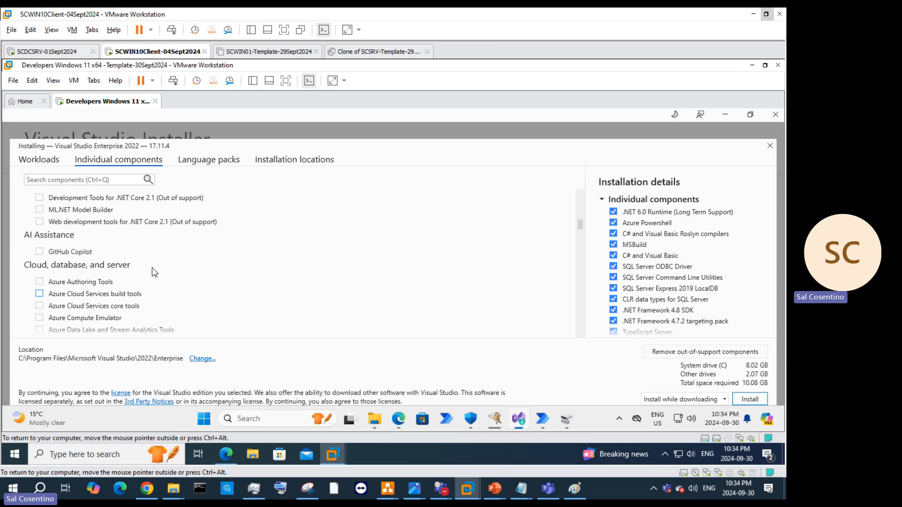
{"action": "scroll", "coordinate": [155, 273], "scroll_direction": "up", "scroll_amount": 1}
{"action": "left_click", "coordinate": [39, 277]}
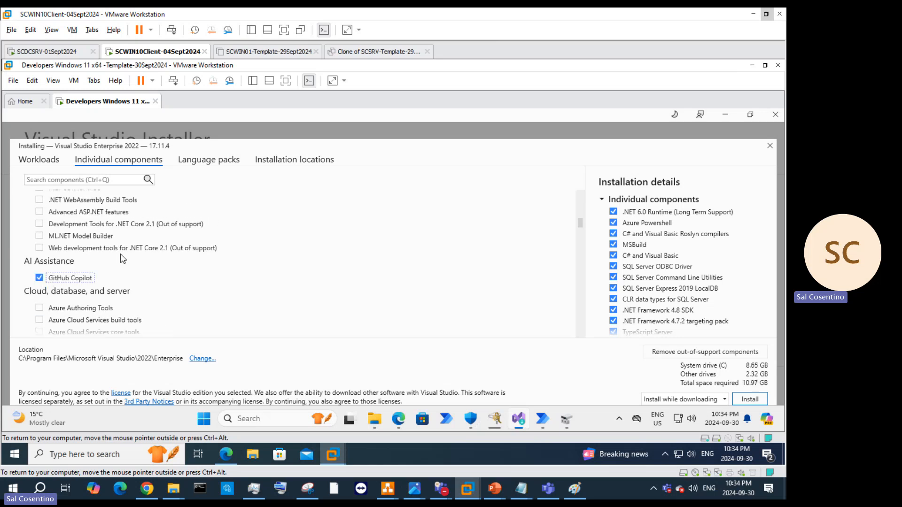
{"action": "scroll", "coordinate": [122, 259], "scroll_direction": "up", "scroll_amount": 3}
{"action": "scroll", "coordinate": [122, 259], "scroll_direction": "down", "scroll_amount": 10}
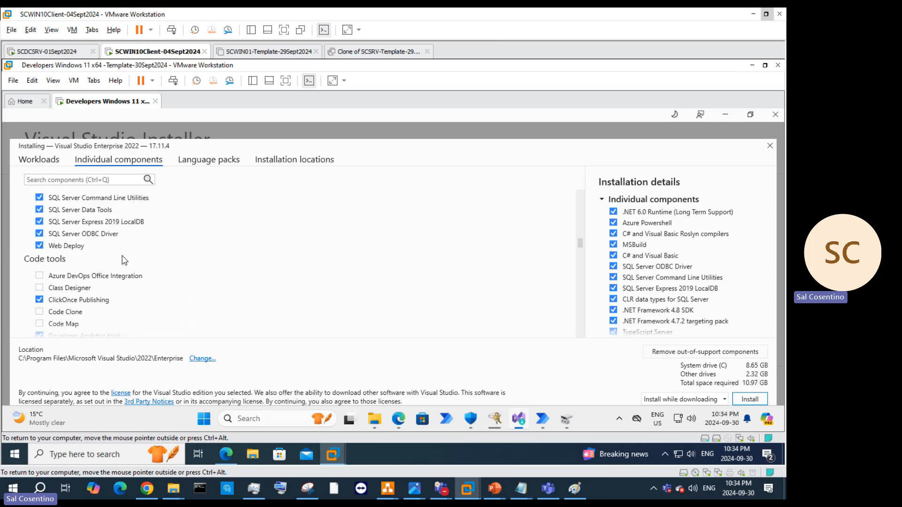
{"action": "scroll", "coordinate": [125, 260], "scroll_direction": "down", "scroll_amount": 2}
{"action": "scroll", "coordinate": [47, 263], "scroll_direction": "down", "scroll_amount": 3}
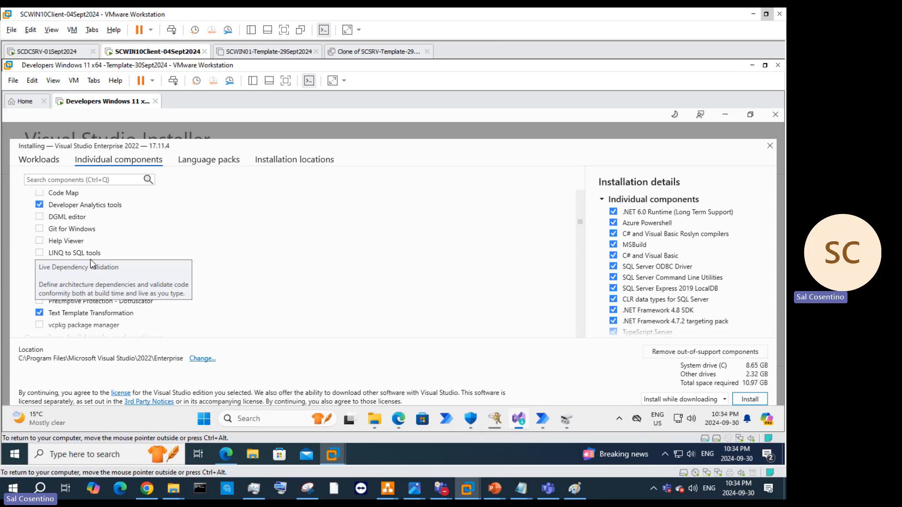
{"action": "left_click", "coordinate": [40, 229]}
{"action": "scroll", "coordinate": [157, 258], "scroll_direction": "down", "scroll_amount": 4}
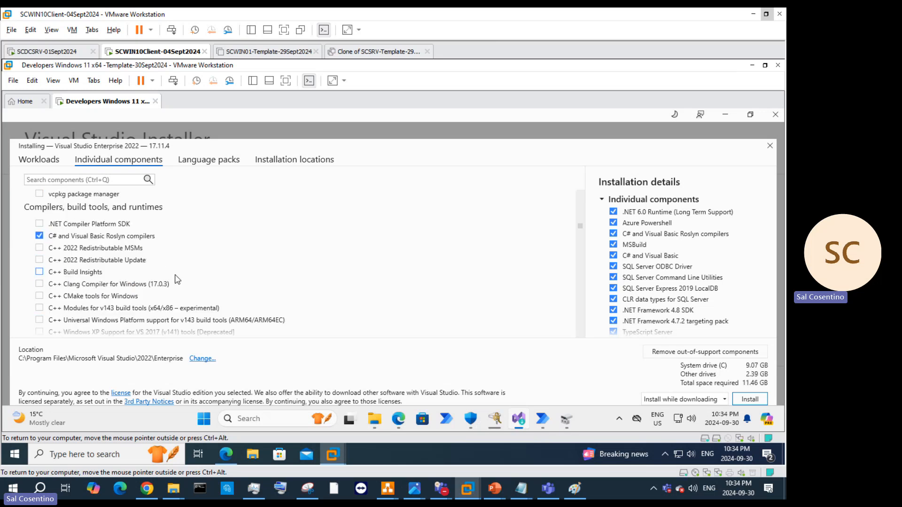
{"action": "scroll", "coordinate": [175, 278], "scroll_direction": "down", "scroll_amount": 3}
{"action": "scroll", "coordinate": [182, 275], "scroll_direction": "down", "scroll_amount": 6}
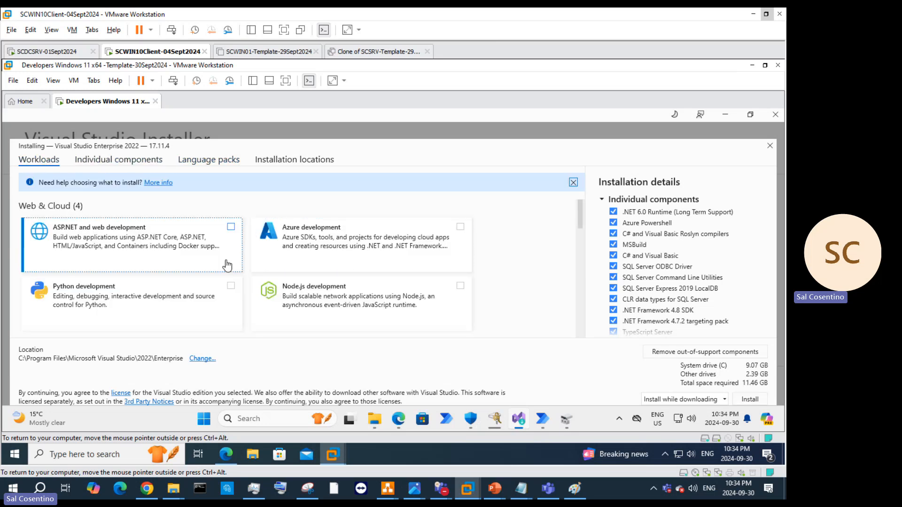
Step: Add Python, Node.js, Data storage and processing, and Office/SharePoint workloads, then start installing
{"action": "left_click", "coordinate": [231, 286]}
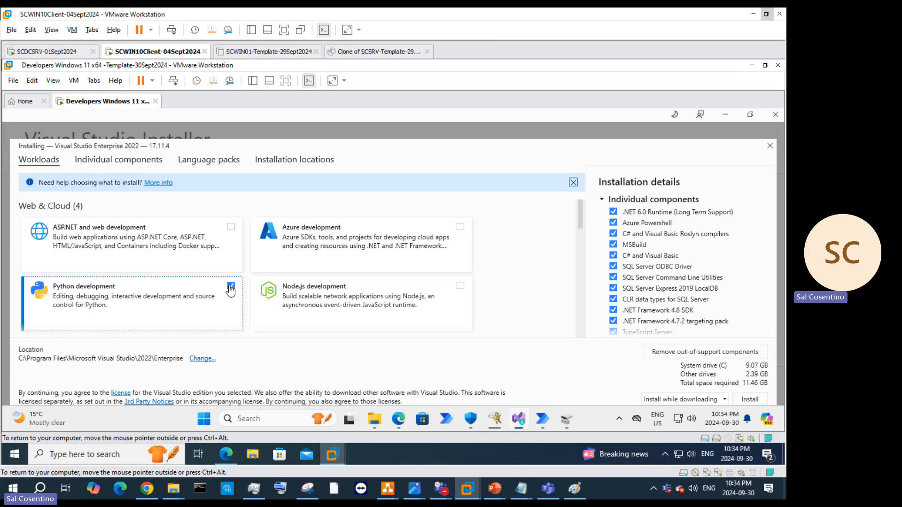
{"action": "left_click", "coordinate": [459, 288]}
{"action": "scroll", "coordinate": [522, 284], "scroll_direction": "down", "scroll_amount": 2}
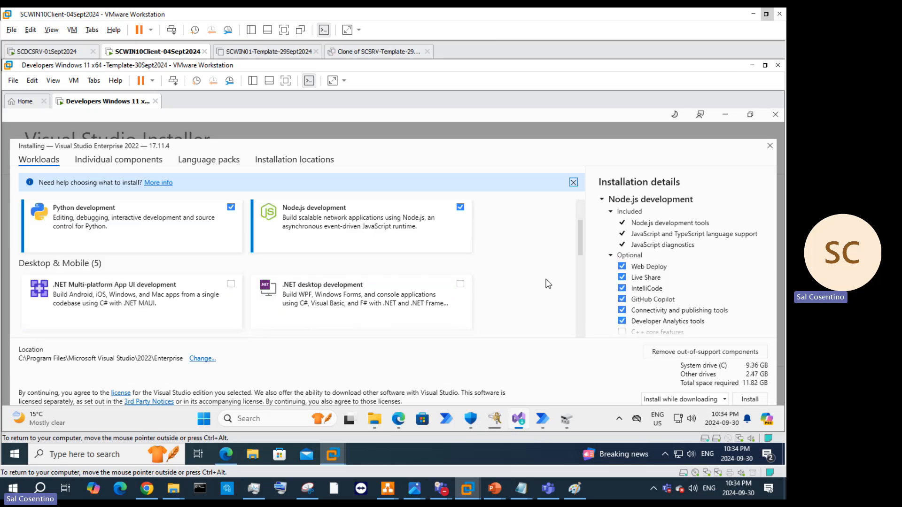
{"action": "scroll", "coordinate": [515, 282], "scroll_direction": "down", "scroll_amount": 3}
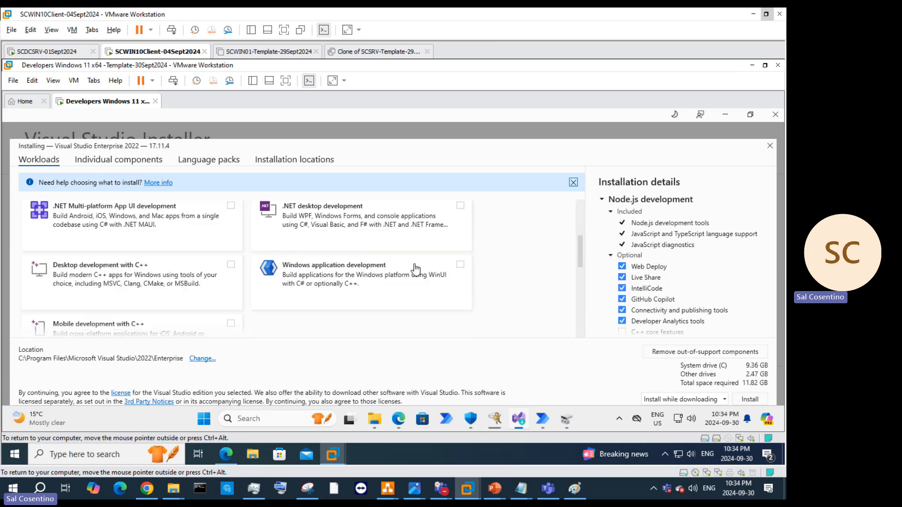
{"action": "scroll", "coordinate": [414, 265], "scroll_direction": "down", "scroll_amount": 3}
{"action": "scroll", "coordinate": [480, 305], "scroll_direction": "down", "scroll_amount": 3}
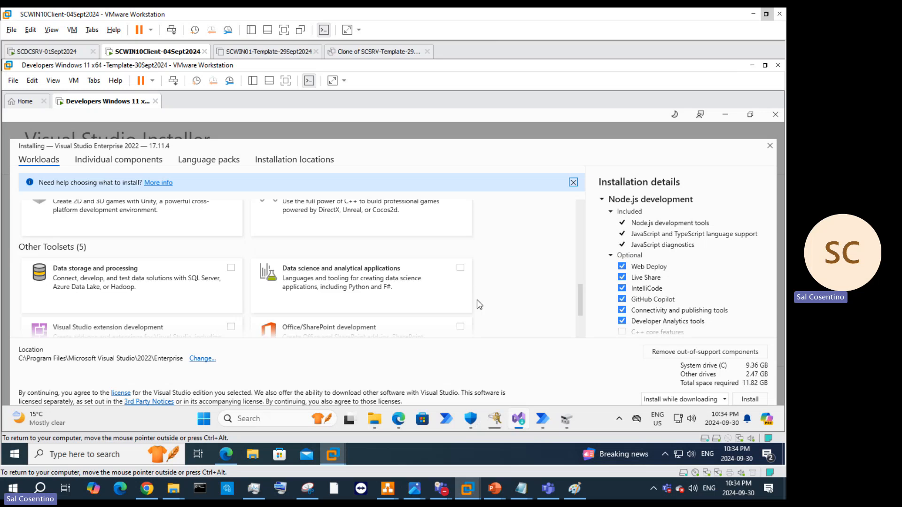
{"action": "left_click", "coordinate": [231, 267]}
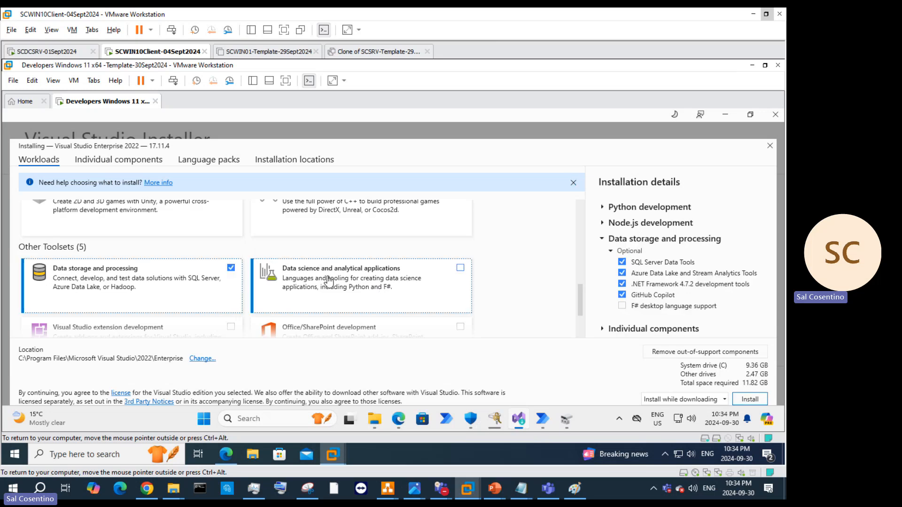
{"action": "scroll", "coordinate": [422, 305], "scroll_direction": "down", "scroll_amount": 2}
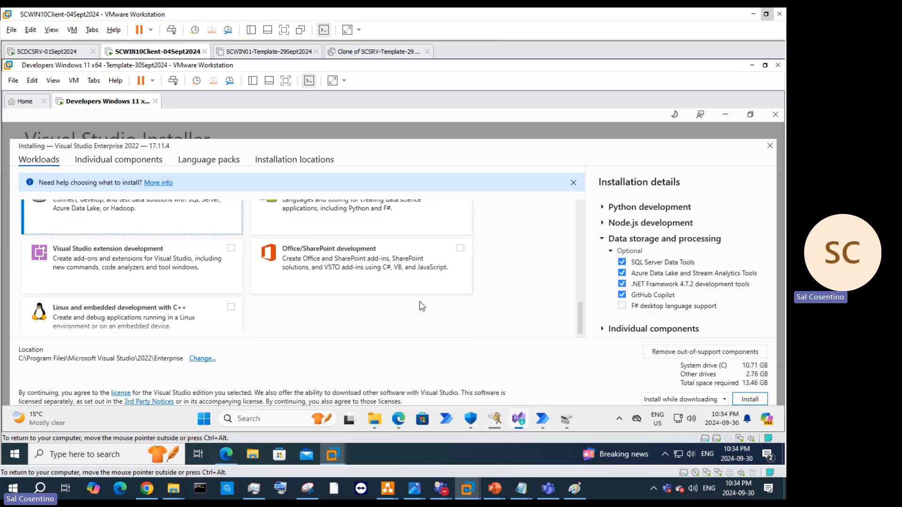
{"action": "left_click", "coordinate": [460, 248]}
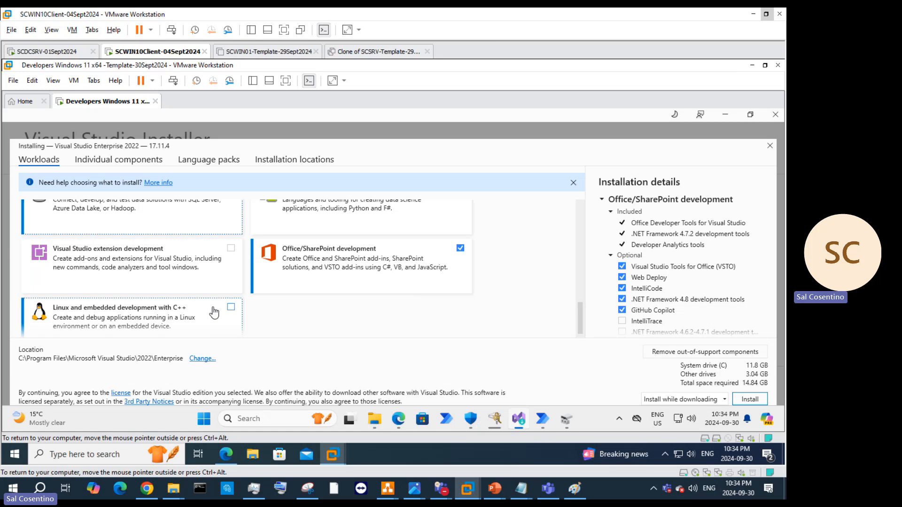
{"action": "scroll", "coordinate": [236, 318], "scroll_direction": "down", "scroll_amount": 1}
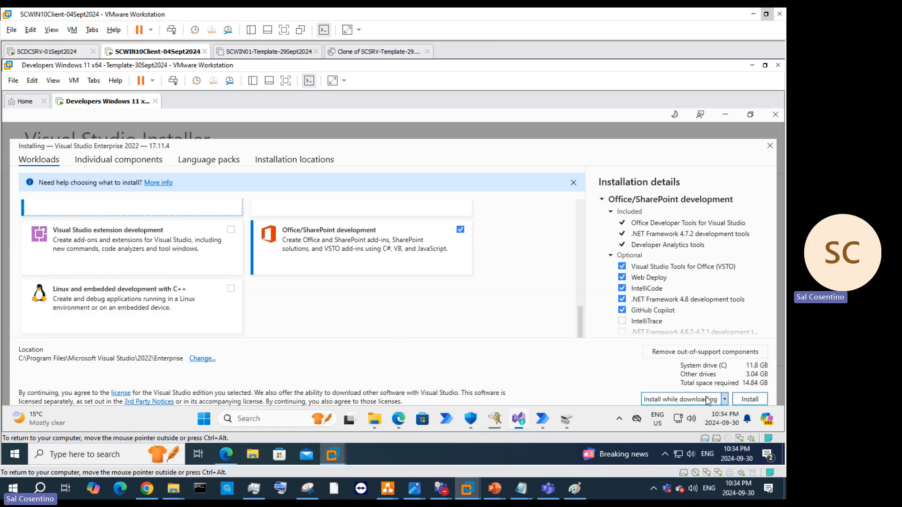
{"action": "left_click", "coordinate": [748, 401]}
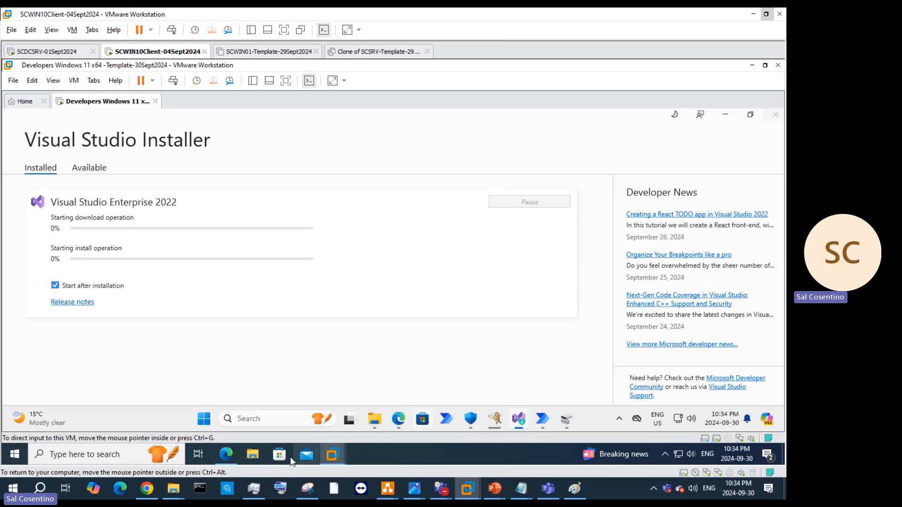
Step: Open File Explorer in the VM, go to the Apps (E:) drive and look inside New folder
{"action": "left_click", "coordinate": [258, 455]}
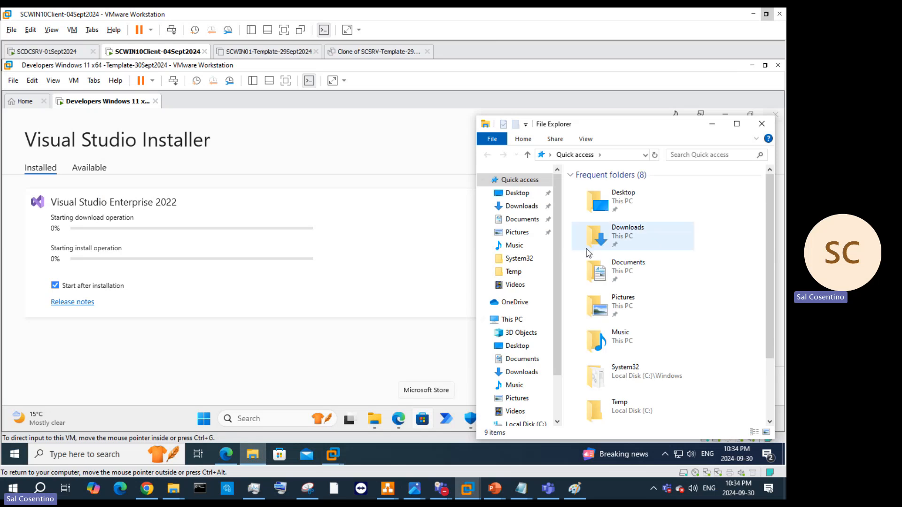
{"action": "left_click", "coordinate": [712, 125]}
{"action": "mouse_move", "coordinate": [380, 420]}
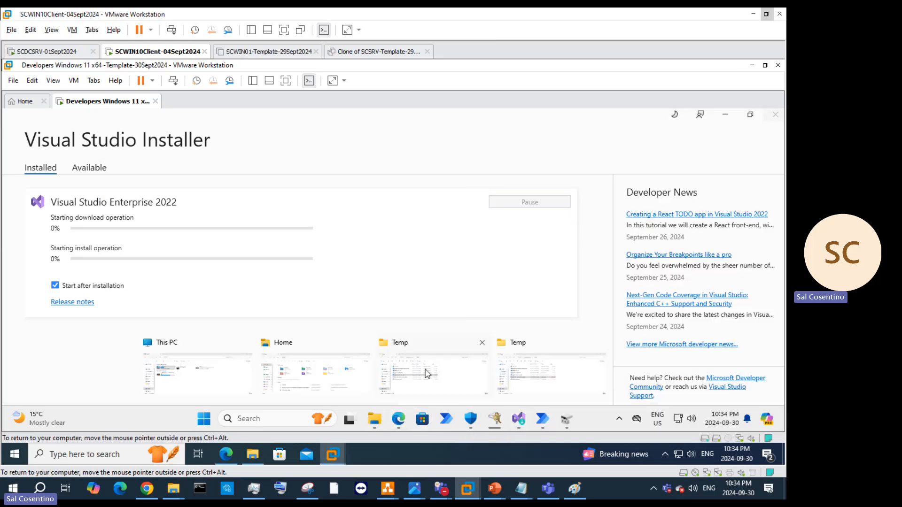
{"action": "left_click", "coordinate": [209, 377]}
{"action": "double_click", "coordinate": [461, 221]}
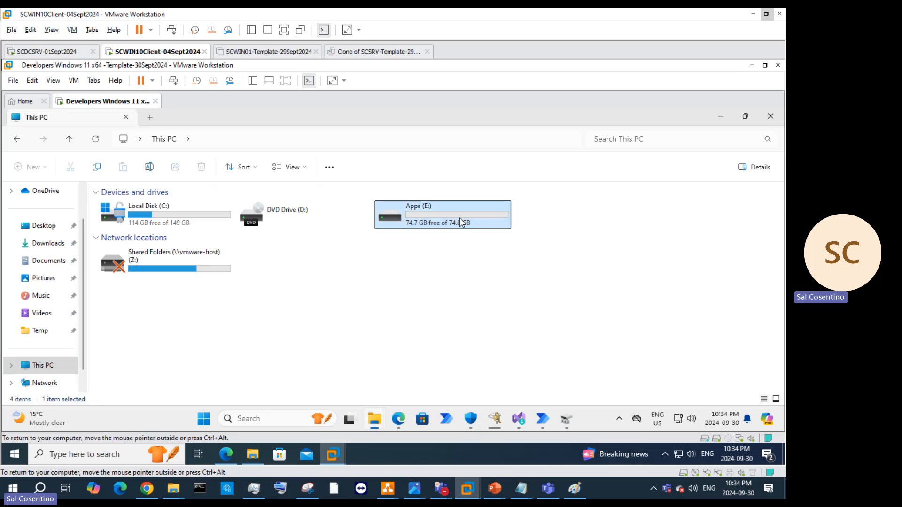
{"action": "double_click", "coordinate": [132, 208]}
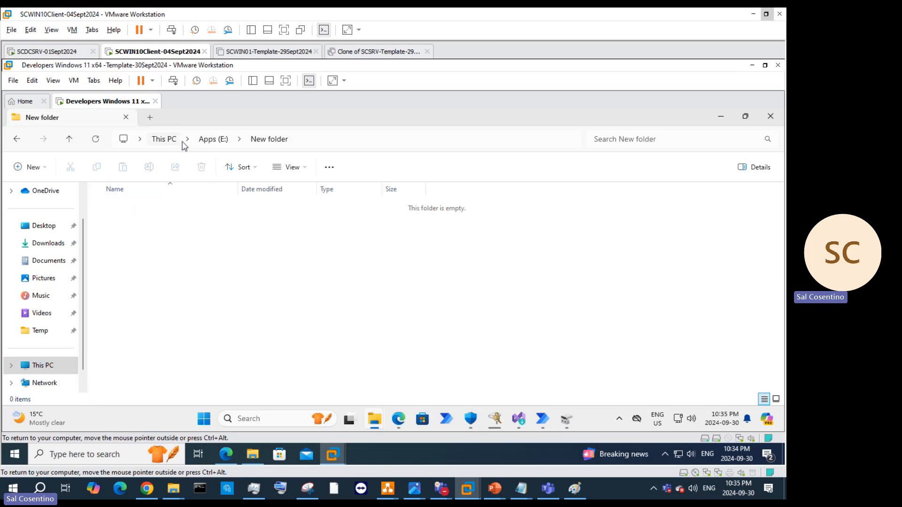
Step: Back on Apps (E:), open New folder's full action list, then view BitLocker progress at 95.2%
{"action": "left_click", "coordinate": [206, 140]}
{"action": "left_click", "coordinate": [163, 140]}
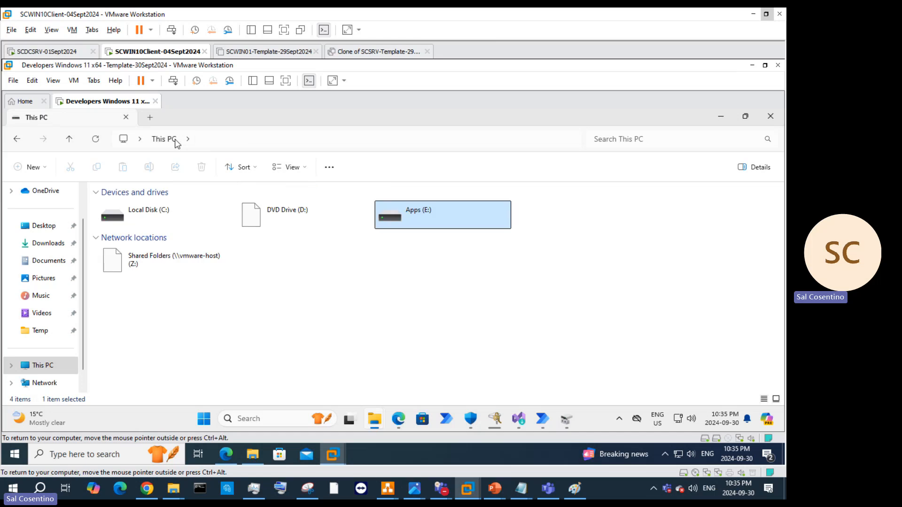
{"action": "double_click", "coordinate": [413, 219]}
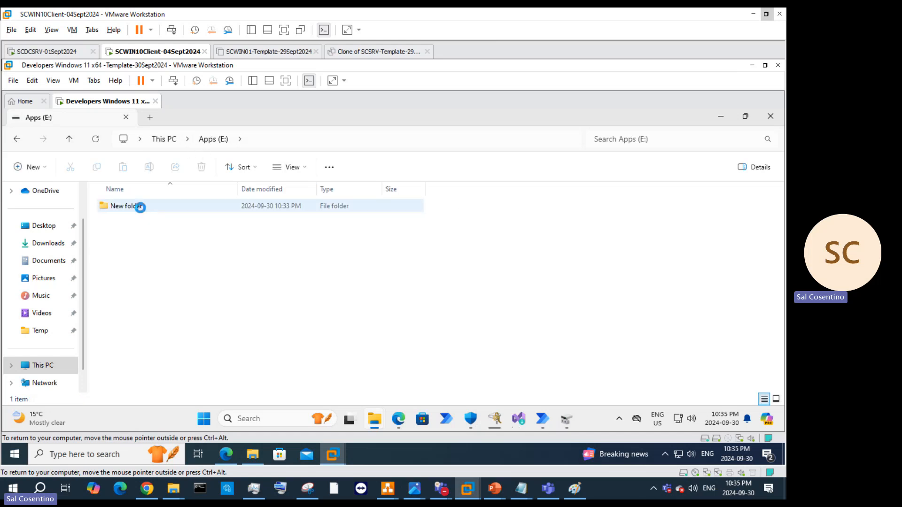
{"action": "left_click", "coordinate": [141, 206]}
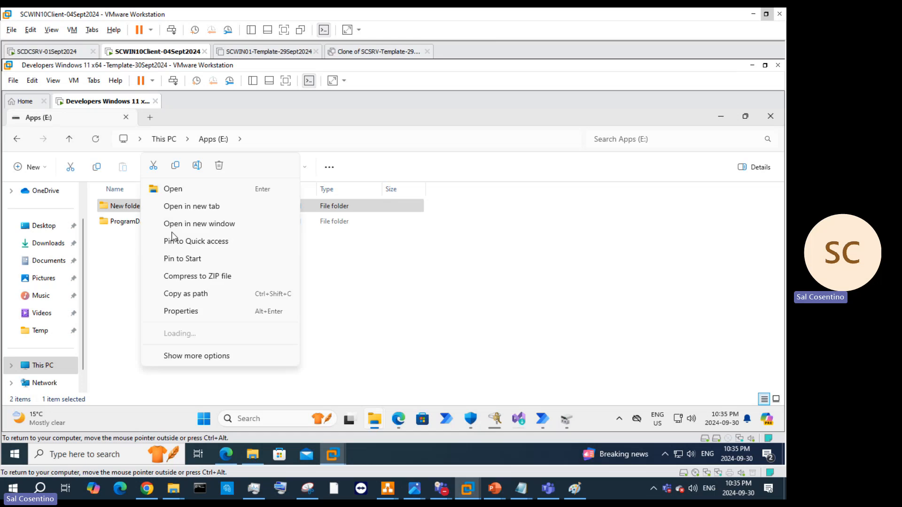
{"action": "right_click", "coordinate": [165, 209]}
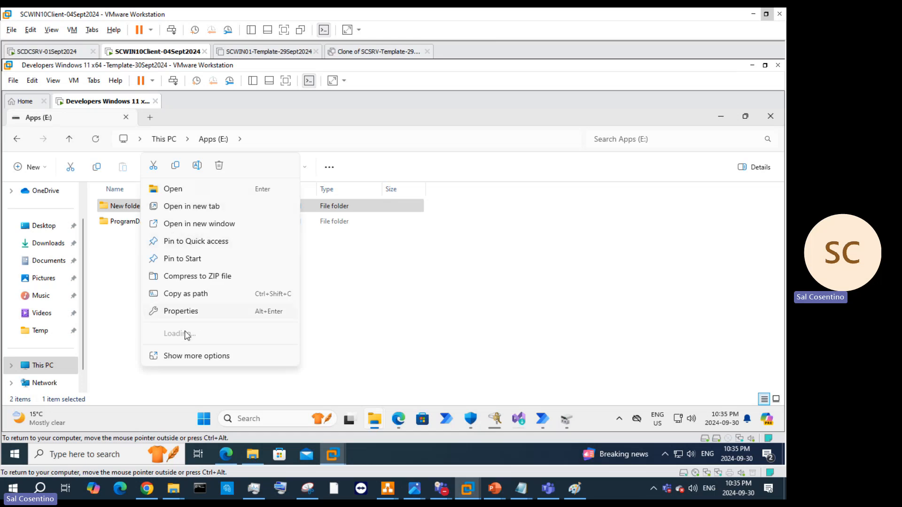
{"action": "left_click", "coordinate": [194, 357]}
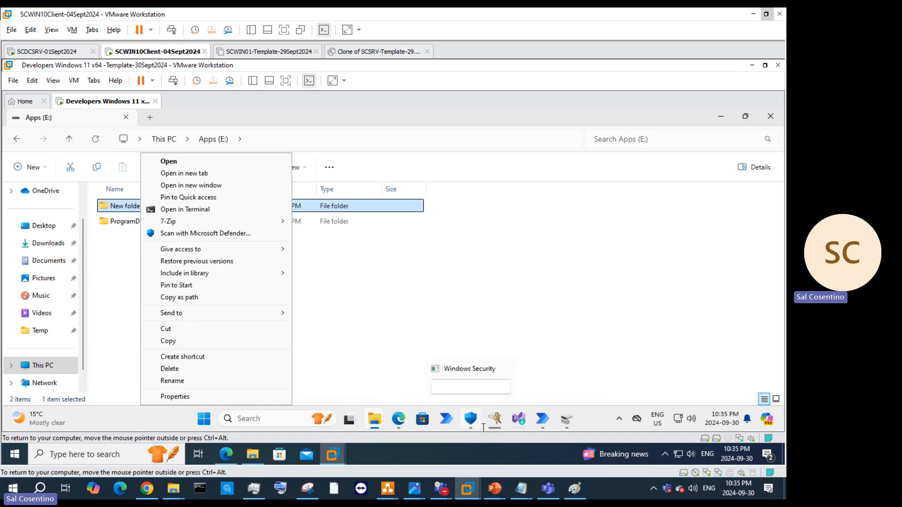
{"action": "left_click", "coordinate": [472, 374]}
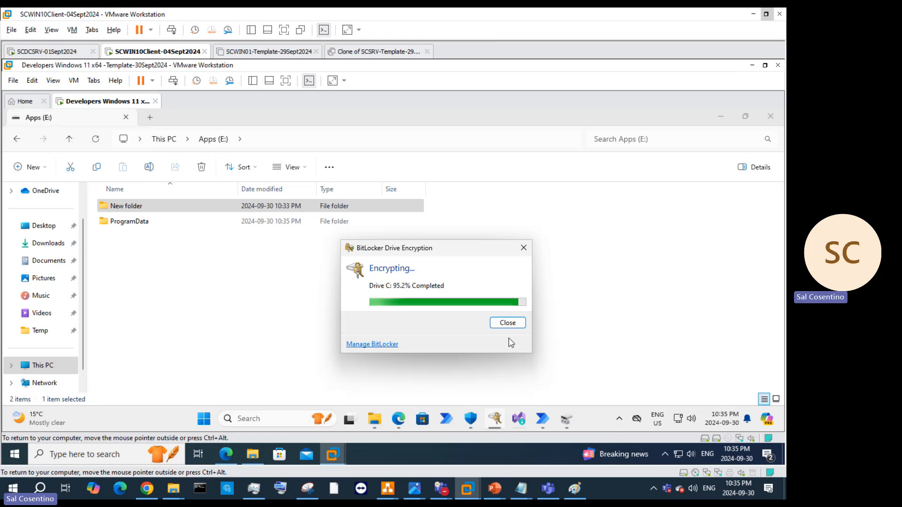
Step: Check the 75.08 GB RAW and Apps (E:) partitions in Disk Management
{"action": "left_click", "coordinate": [566, 418]}
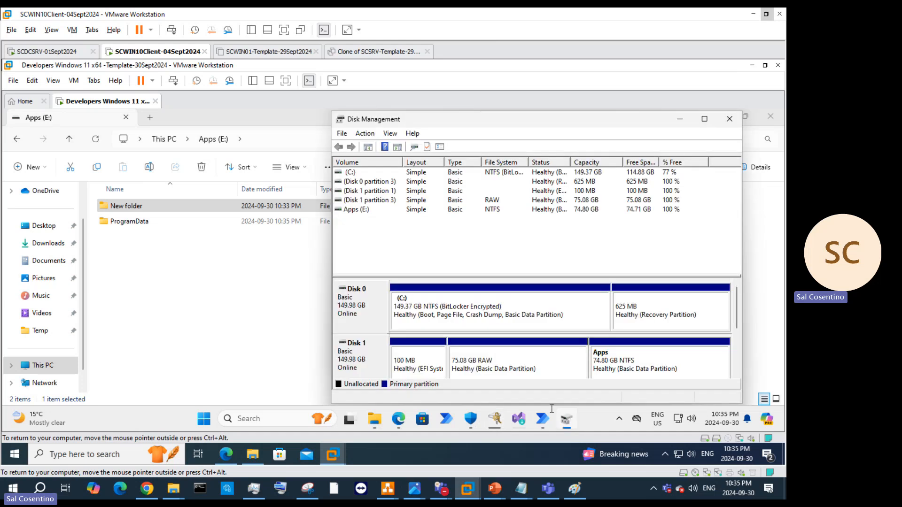
{"action": "right_click", "coordinate": [494, 365]}
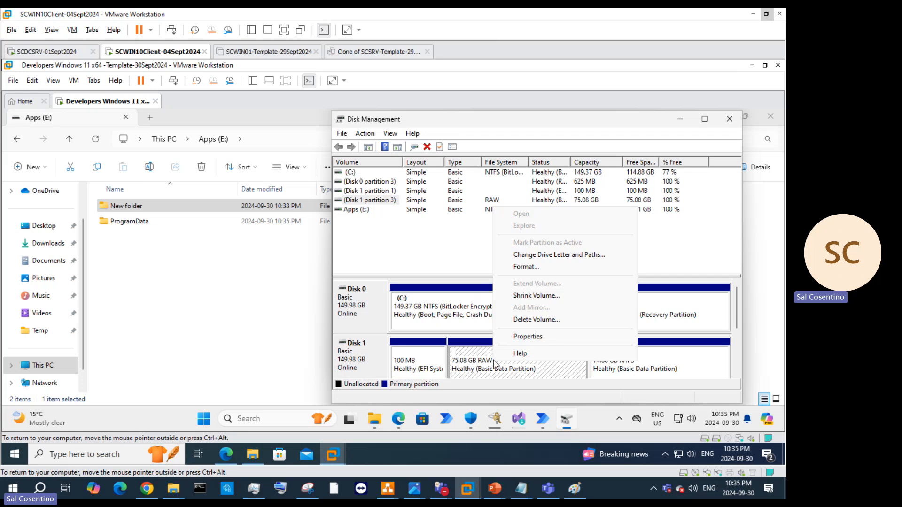
{"action": "left_click", "coordinate": [659, 376]}
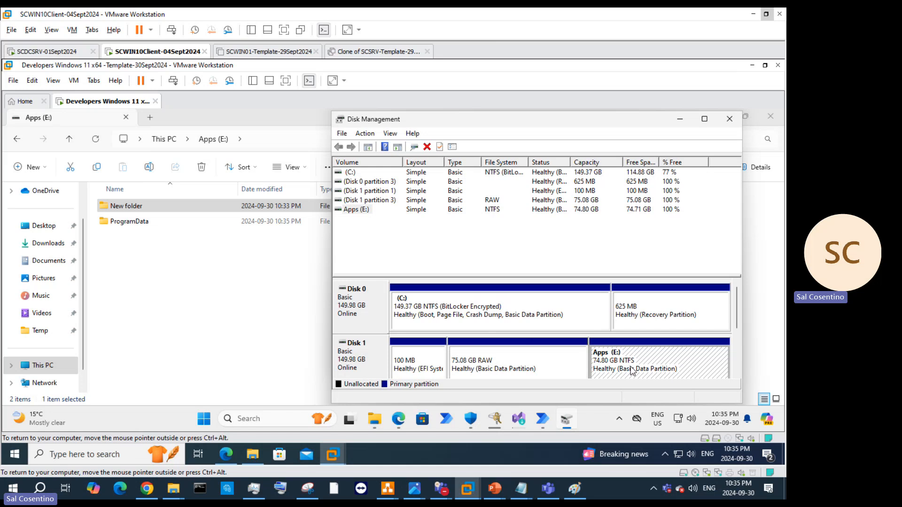
Step: Rename New folder on the Apps (E:) drive to 'repository'
{"action": "left_click", "coordinate": [166, 207]}
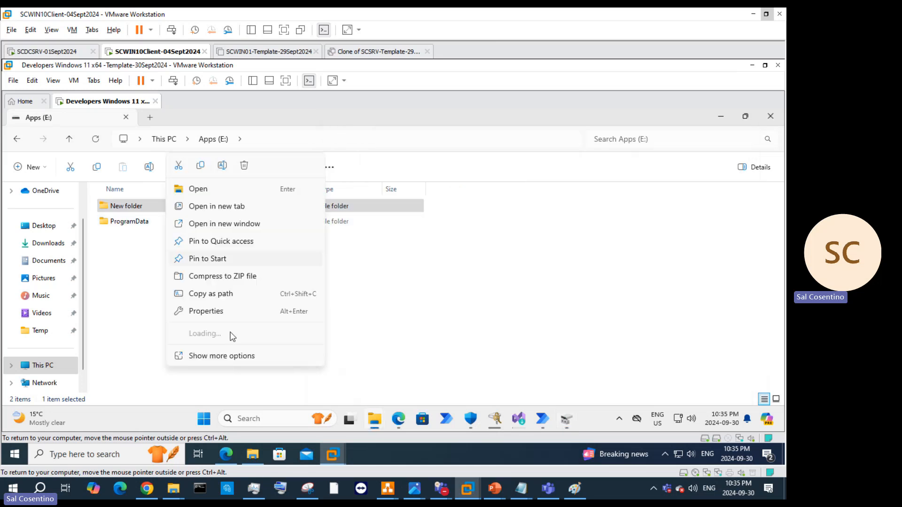
{"action": "left_click", "coordinate": [231, 357]}
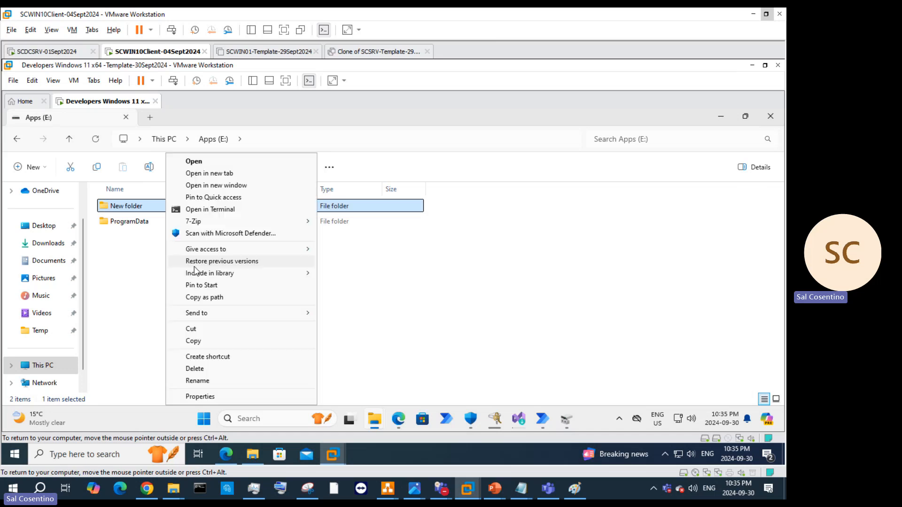
{"action": "left_click", "coordinate": [231, 379]}
{"action": "type", "text": "r"}
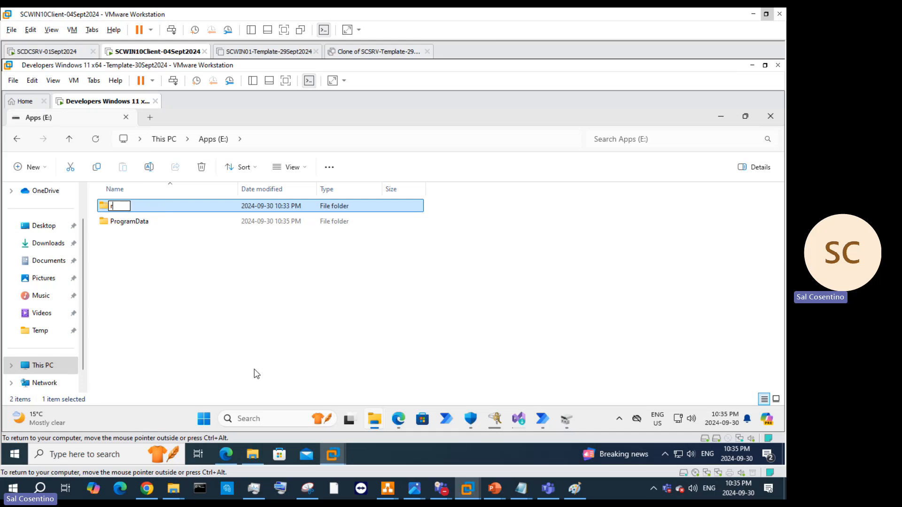
{"action": "type", "text": "epository"}
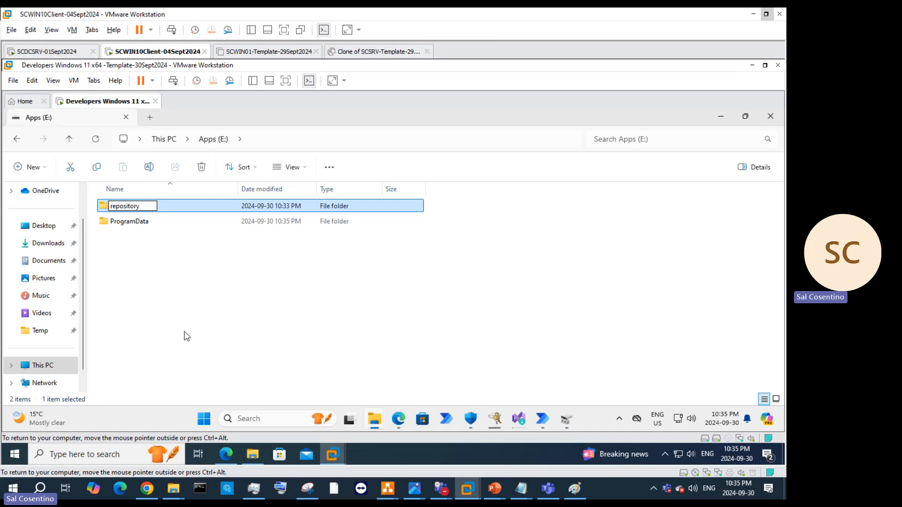
{"action": "key", "text": "Return"}
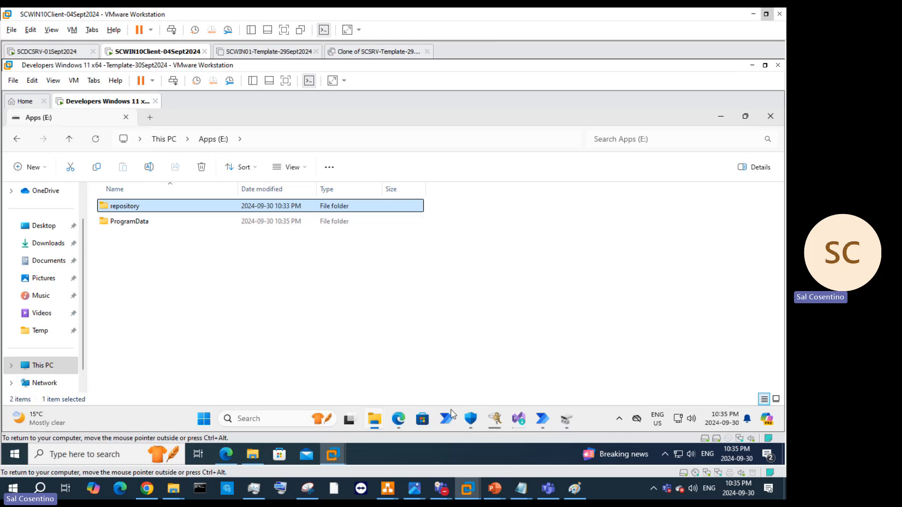
Step: Bring the Visual Studio Installer forward and start signing in to Power Automate
{"action": "left_click", "coordinate": [519, 419]}
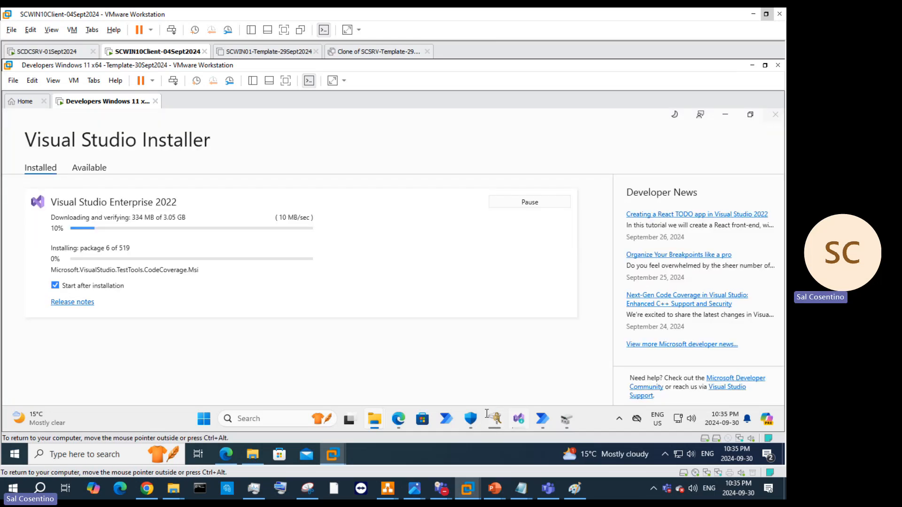
{"action": "left_click", "coordinate": [541, 420]}
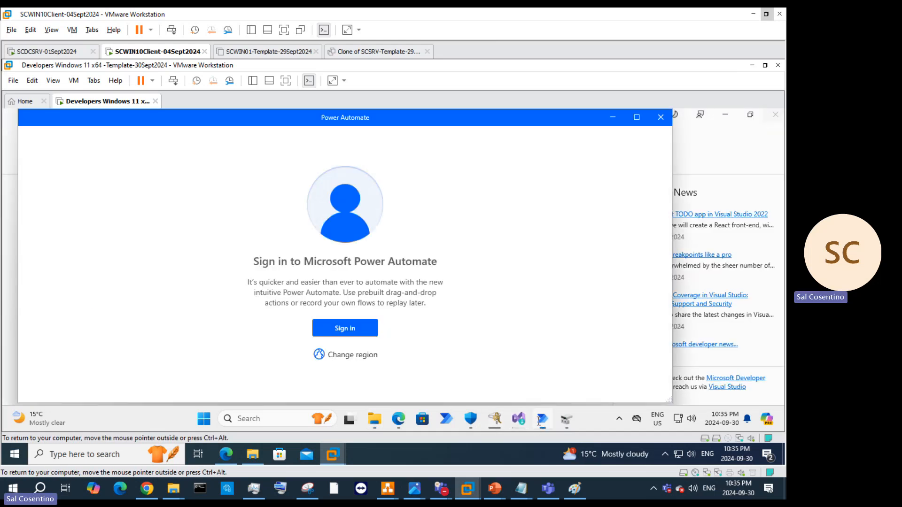
{"action": "left_click", "coordinate": [660, 118]}
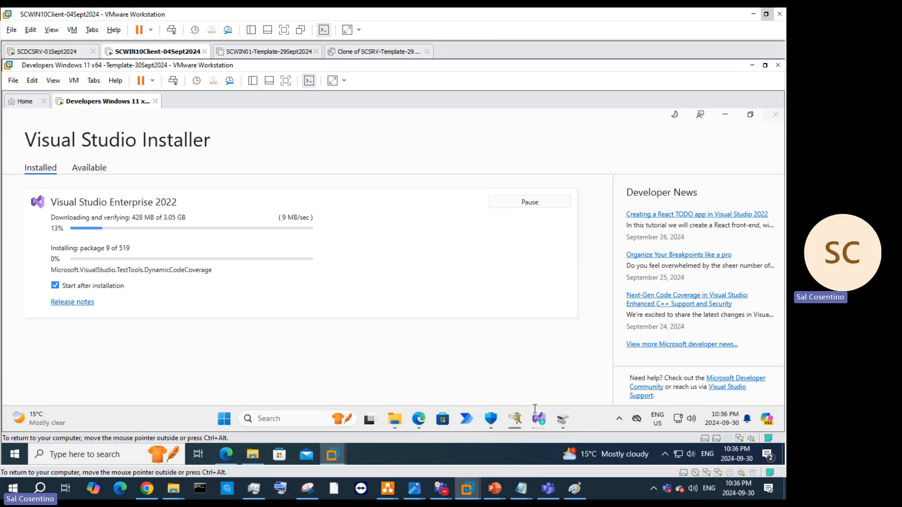
{"action": "mouse_move", "coordinate": [539, 417]}
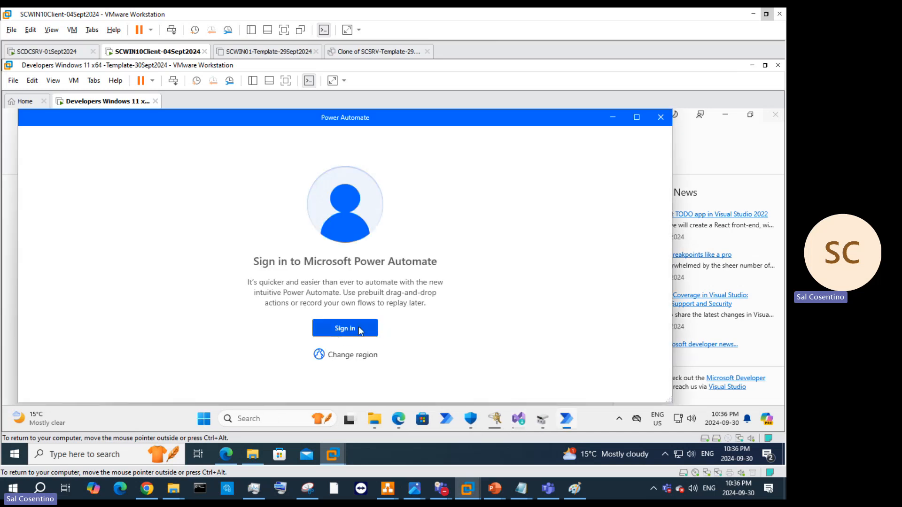
{"action": "left_click", "coordinate": [359, 328]}
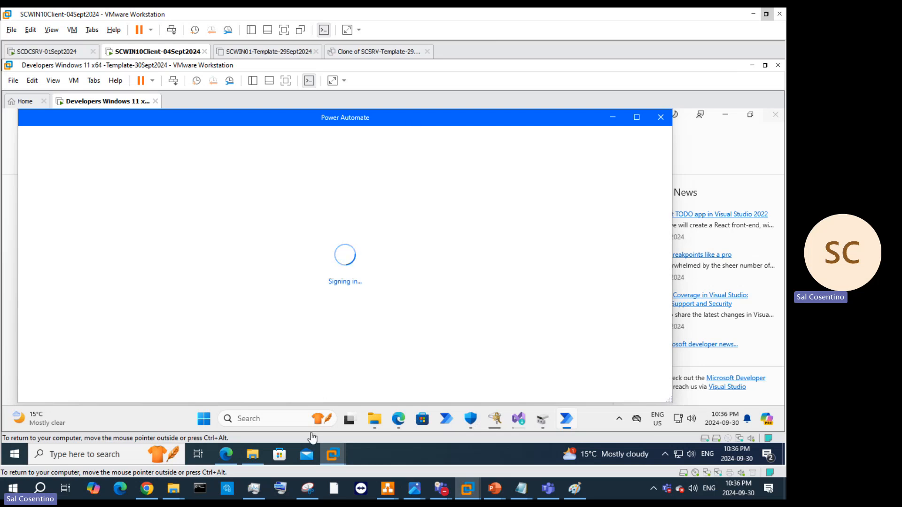
Step: In a new Edge tab, search 'admin.microsoft.com admin' and open the admin sign-in result
{"action": "left_click", "coordinate": [226, 454]}
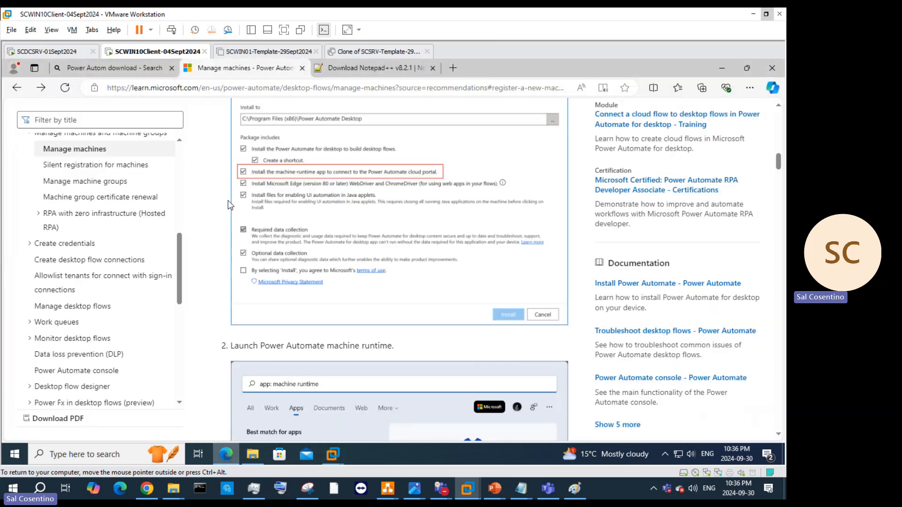
{"action": "left_click", "coordinate": [454, 67]}
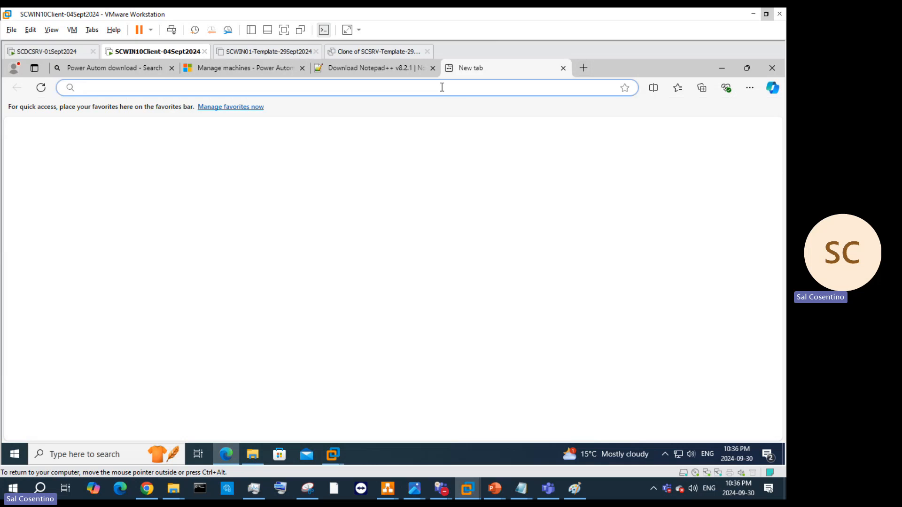
{"action": "left_click", "coordinate": [442, 88]}
{"action": "type", "text": "adm"}
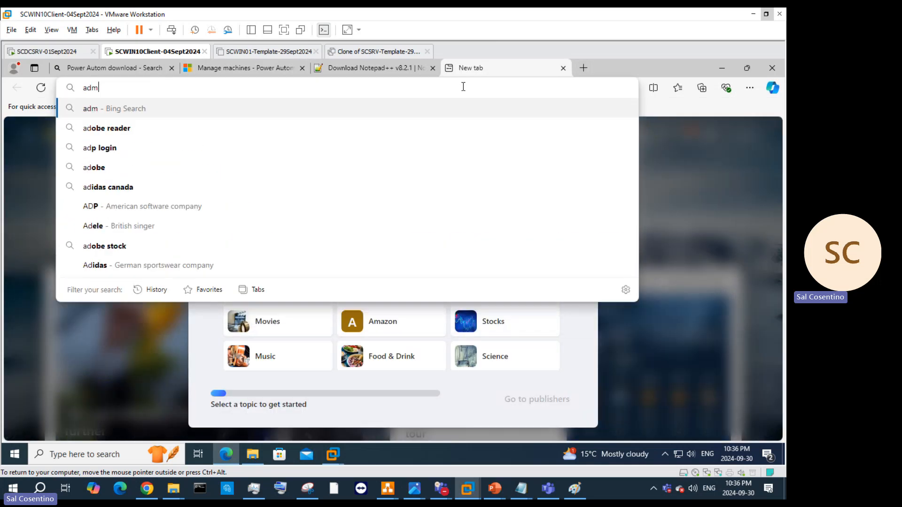
{"action": "type", "text": "in."}
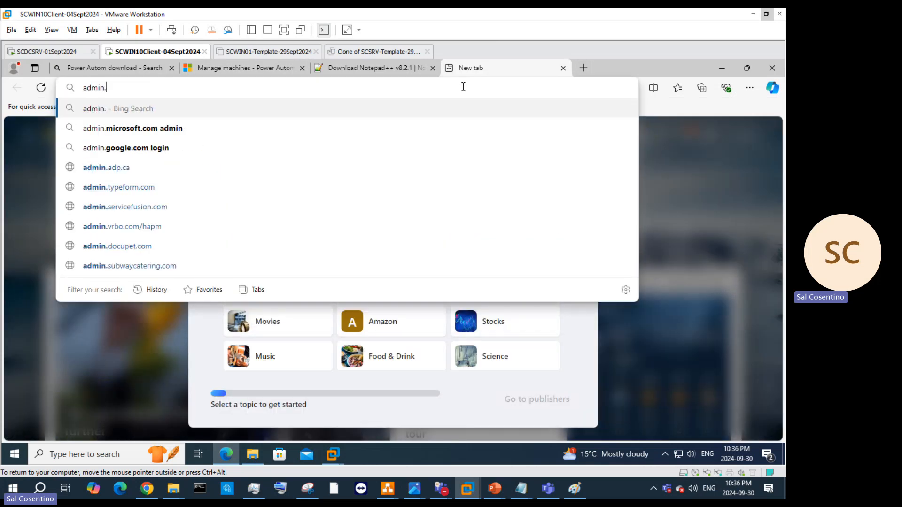
{"action": "key", "text": "Down"}
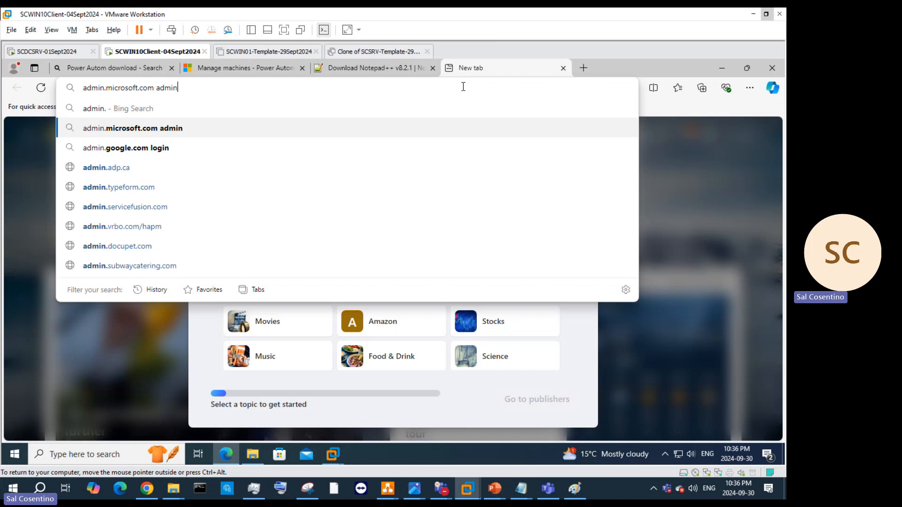
{"action": "key", "text": "Return"}
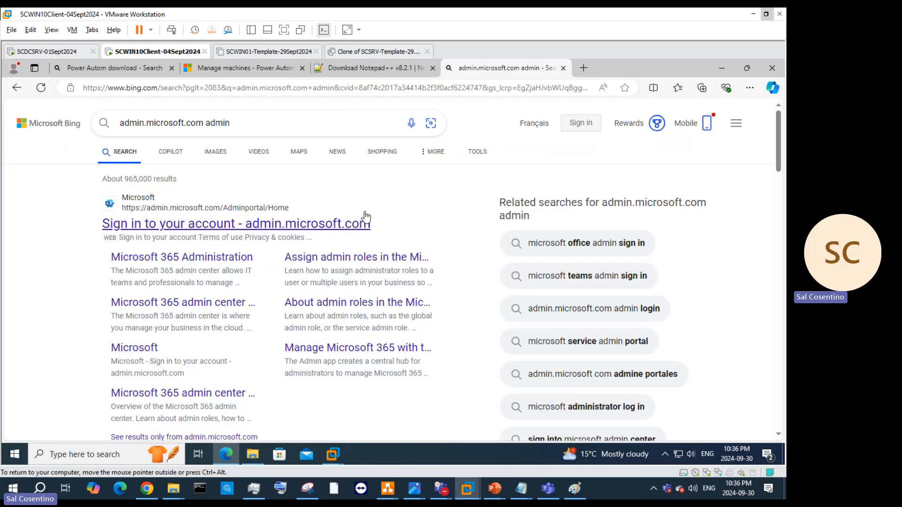
{"action": "left_click", "coordinate": [288, 222]}
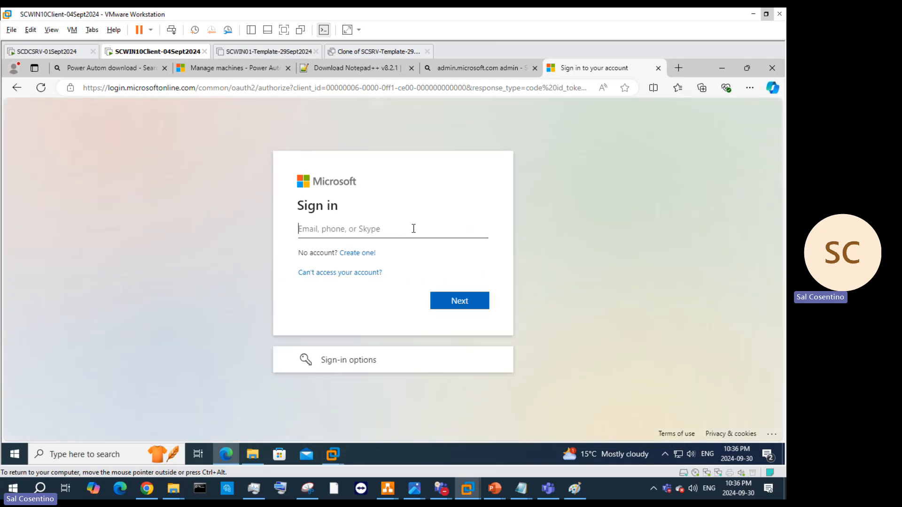
Step: Enter the tenant admin username, fixing the domain and company-name typos until it's accepted
{"action": "type", "text": "s"}
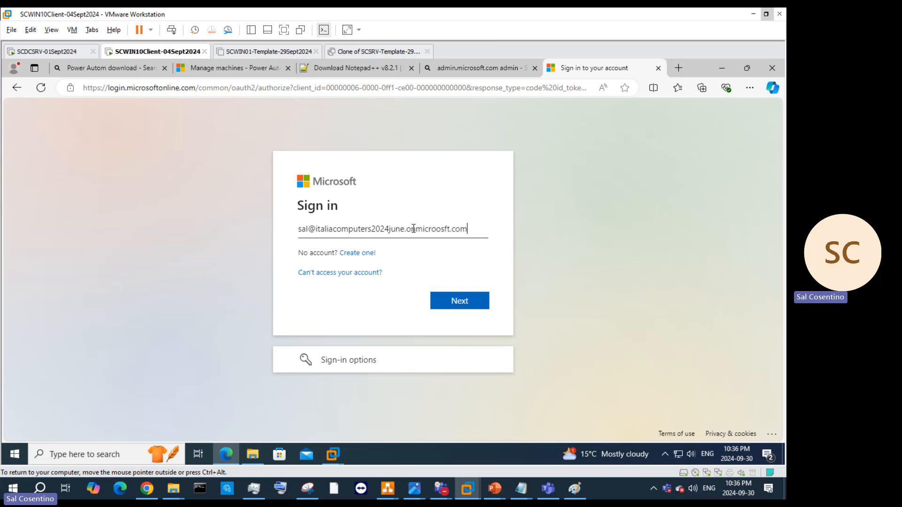
{"action": "key", "text": "Return"}
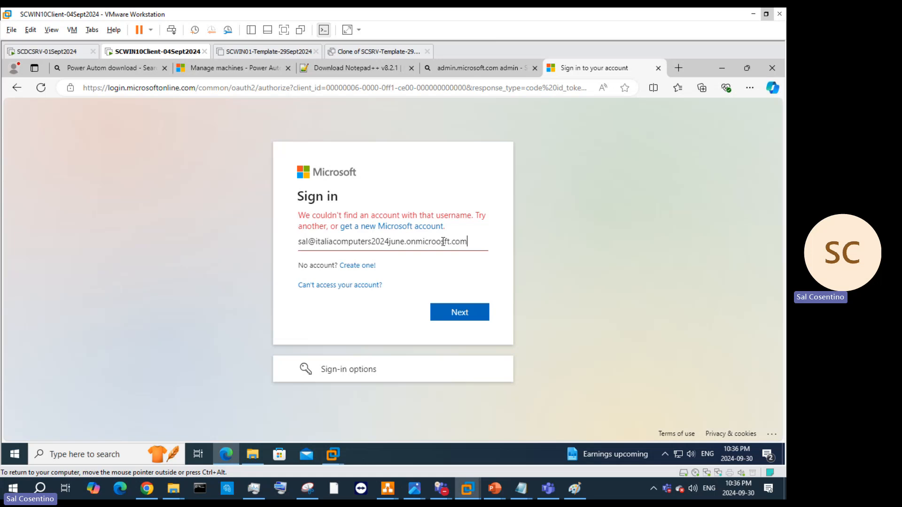
{"action": "key", "text": "BackSpace"}
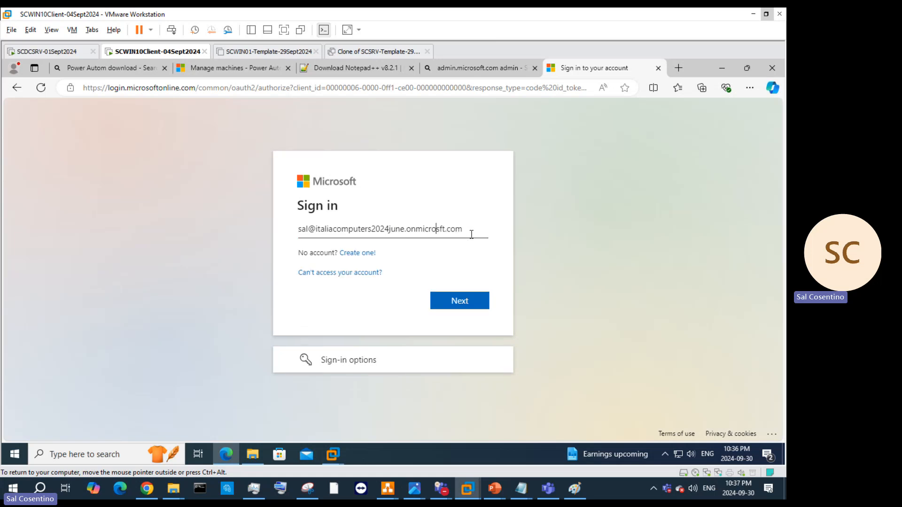
{"action": "type", "text": "o"}
{"action": "key", "text": "Return"}
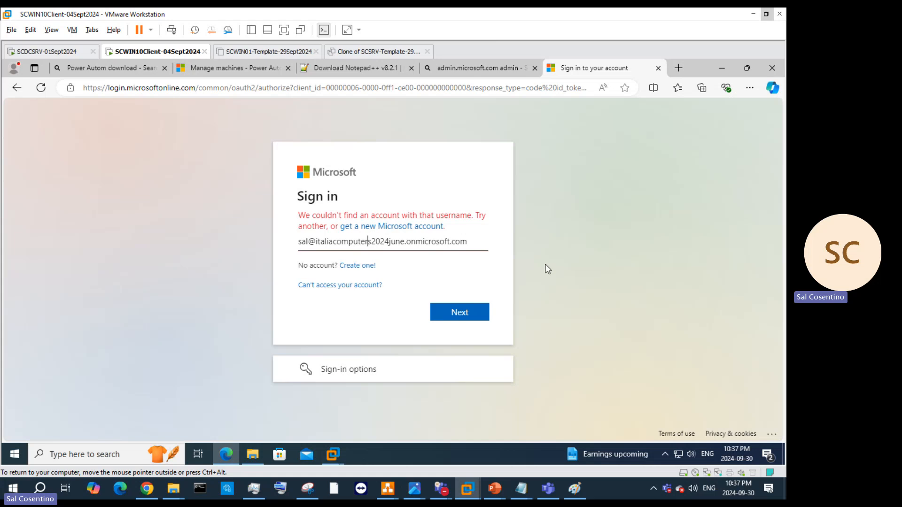
{"action": "type", "text": "inc"}
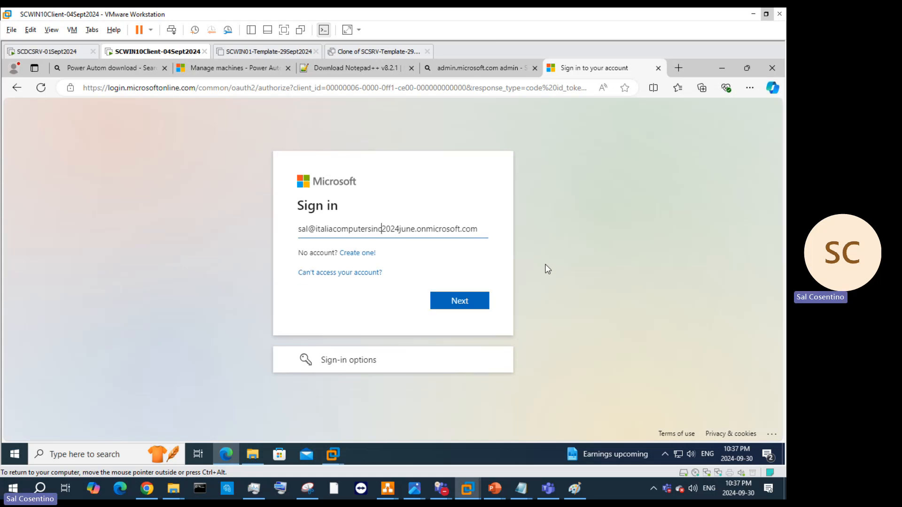
{"action": "key", "text": "Return"}
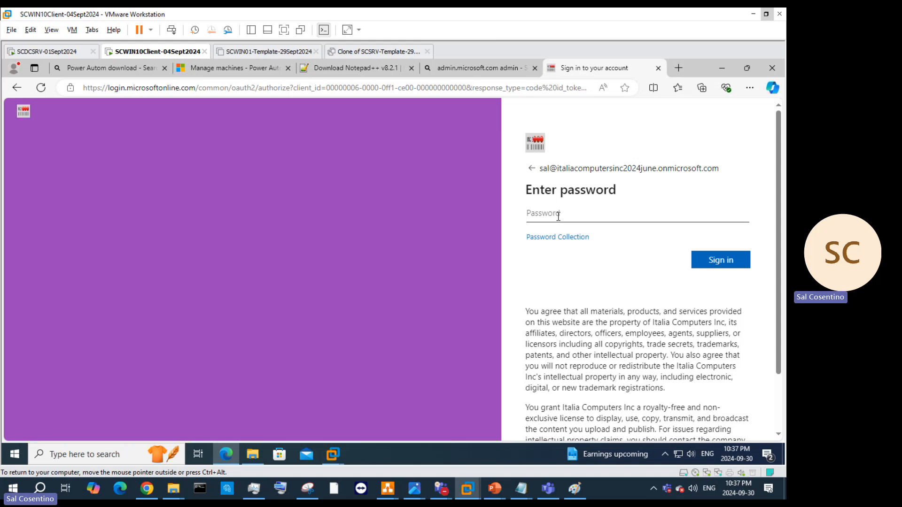
Step: Enter the account password and decline saving it in the browser
{"action": "type", "text": "•"}
{"action": "type", "text": "•"}
{"action": "key", "text": "Return"}
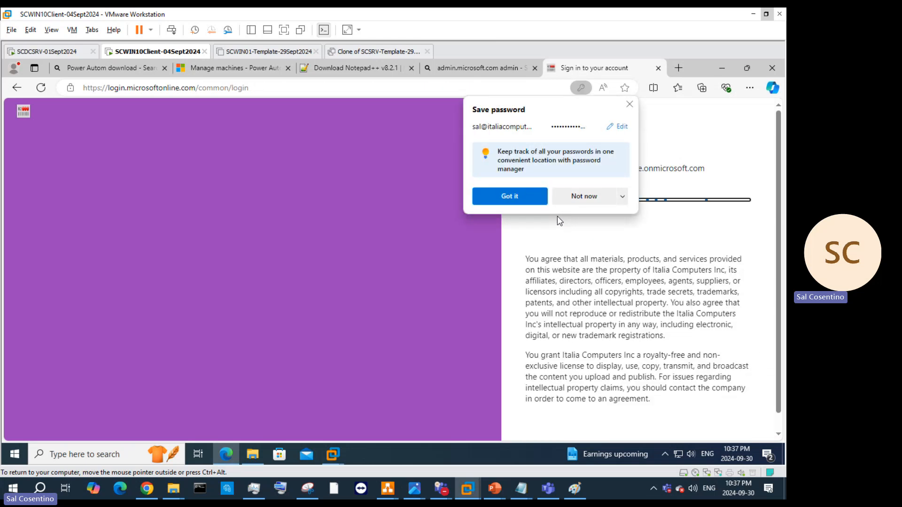
{"action": "left_click", "coordinate": [606, 203]}
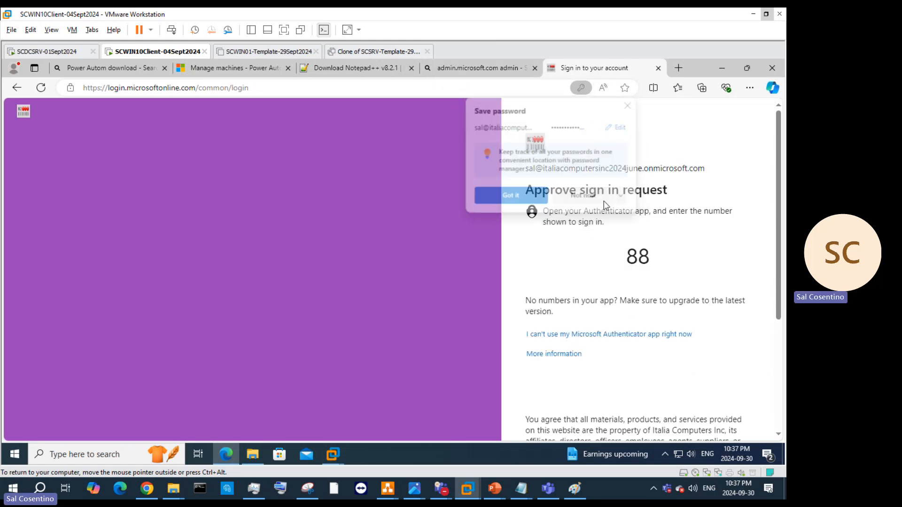
Step: Verify with a texted code instead of Authenticator, then decline browser sign-in and staying signed in
{"action": "left_click", "coordinate": [602, 335]}
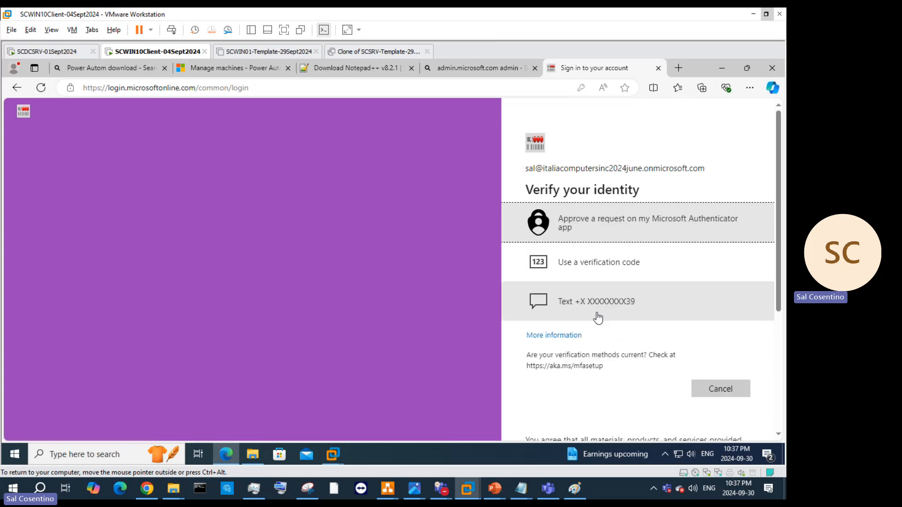
{"action": "left_click", "coordinate": [596, 314]}
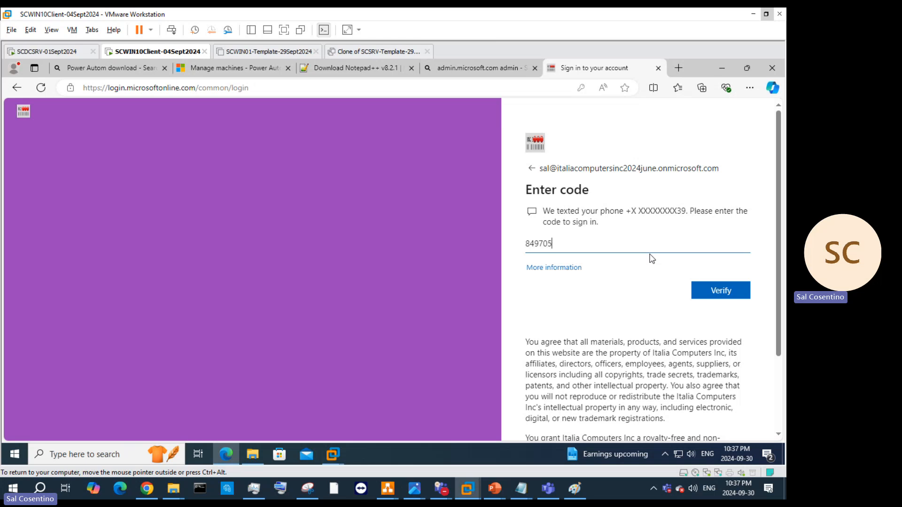
{"action": "key", "text": "Return"}
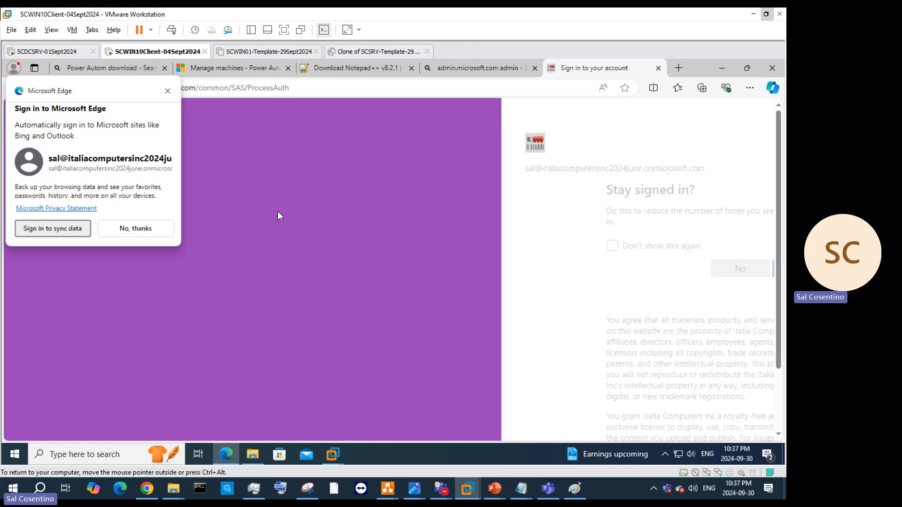
{"action": "left_click", "coordinate": [146, 229]}
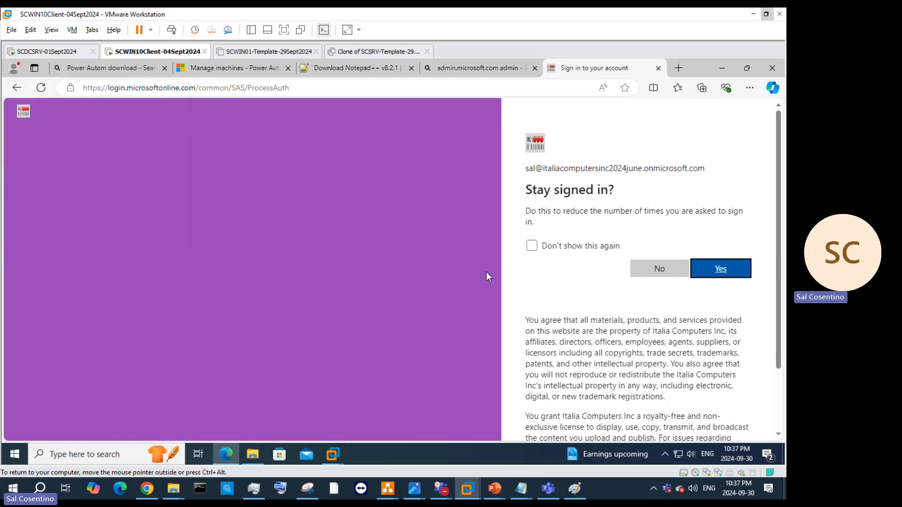
{"action": "left_click", "coordinate": [645, 267]}
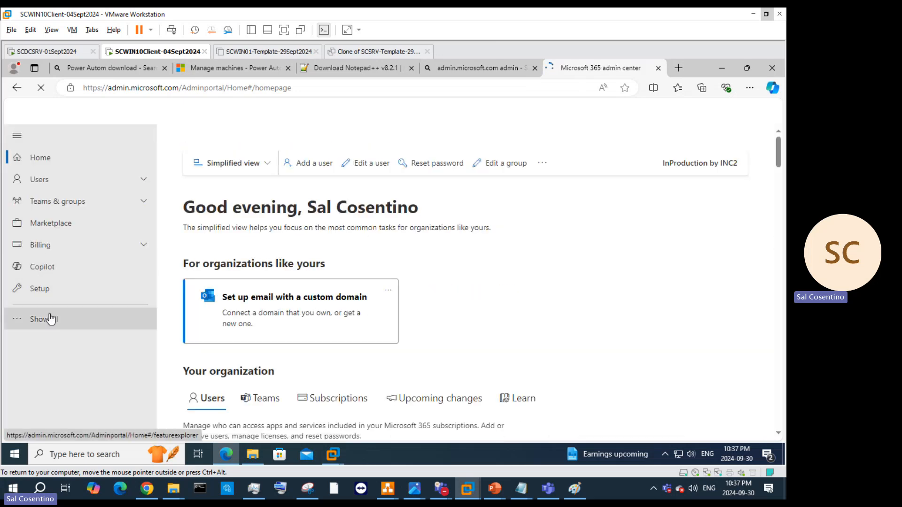
Step: Launch Power Automate from the app launcher's More apps list in the admin center
{"action": "left_click", "coordinate": [50, 319]}
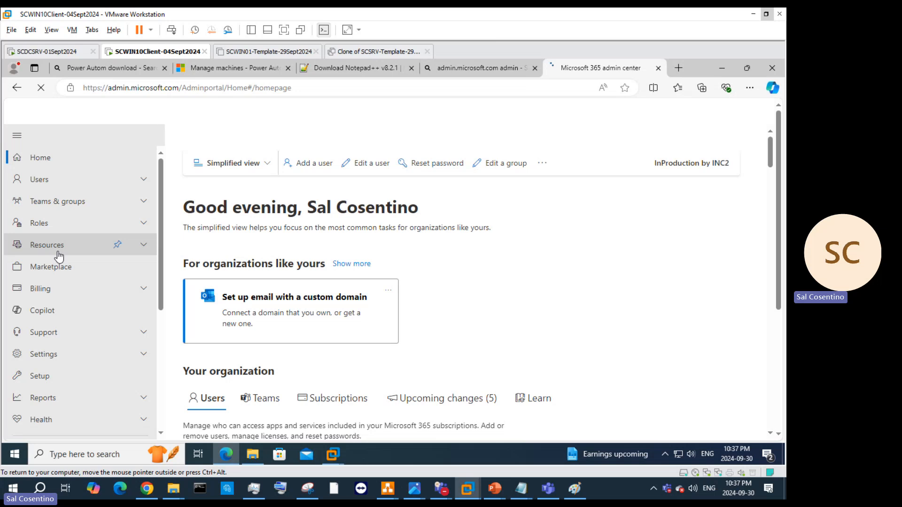
{"action": "scroll", "coordinate": [218, 267], "scroll_direction": "down", "scroll_amount": 1}
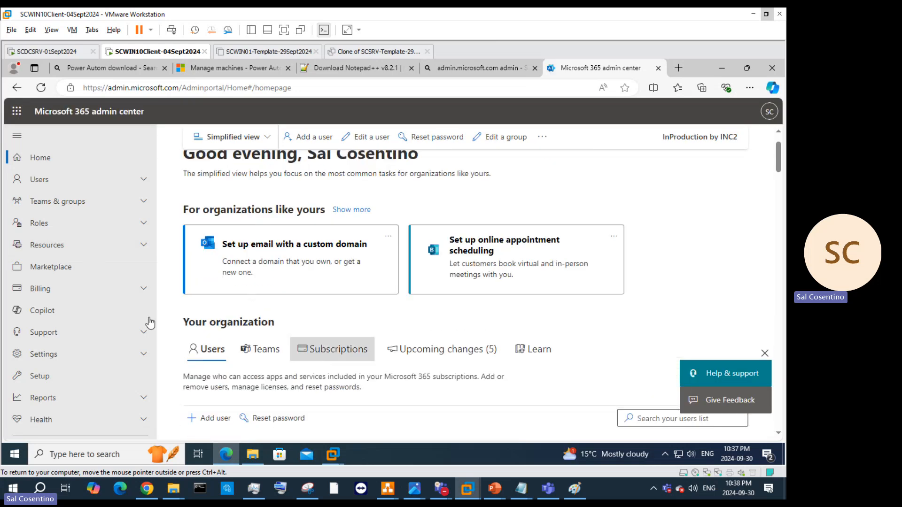
{"action": "left_click", "coordinate": [17, 112]}
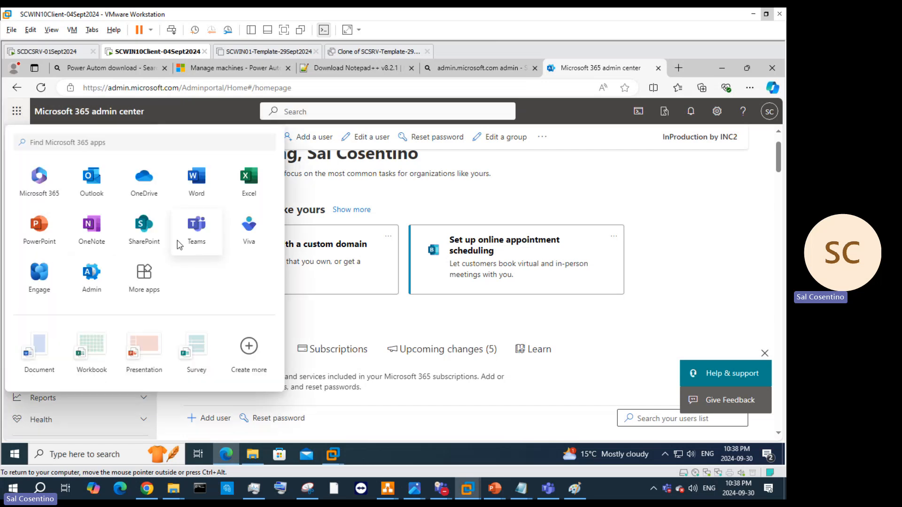
{"action": "left_click", "coordinate": [150, 288]}
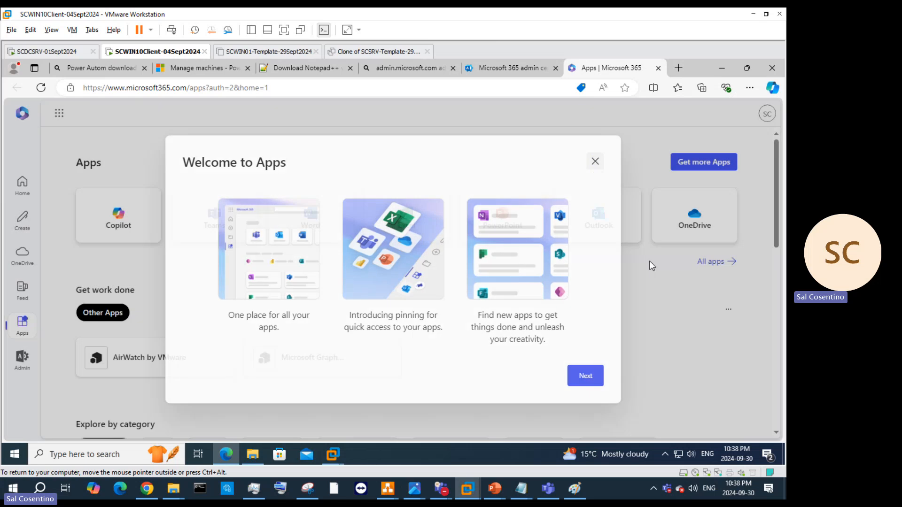
{"action": "left_click", "coordinate": [649, 261]}
{"action": "scroll", "coordinate": [695, 244], "scroll_direction": "down", "scroll_amount": 5}
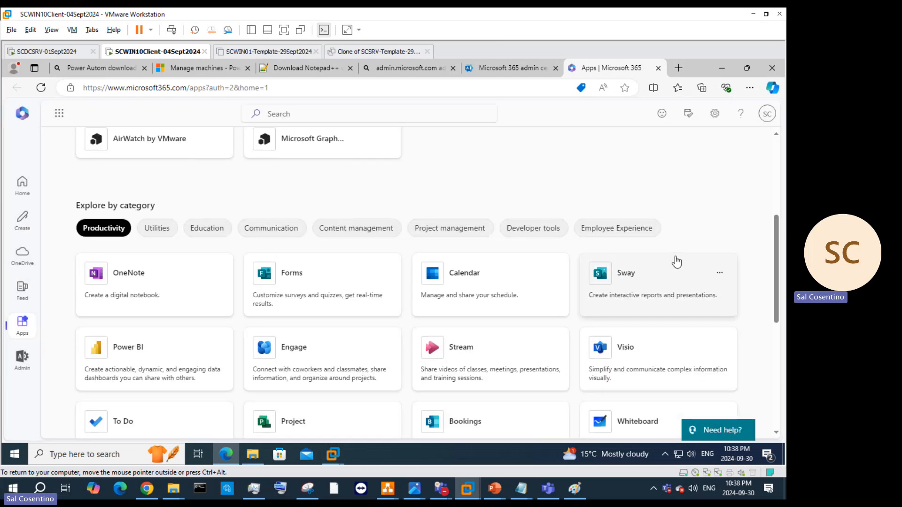
{"action": "scroll", "coordinate": [611, 282], "scroll_direction": "down", "scroll_amount": 3}
{"action": "left_click", "coordinate": [621, 331]}
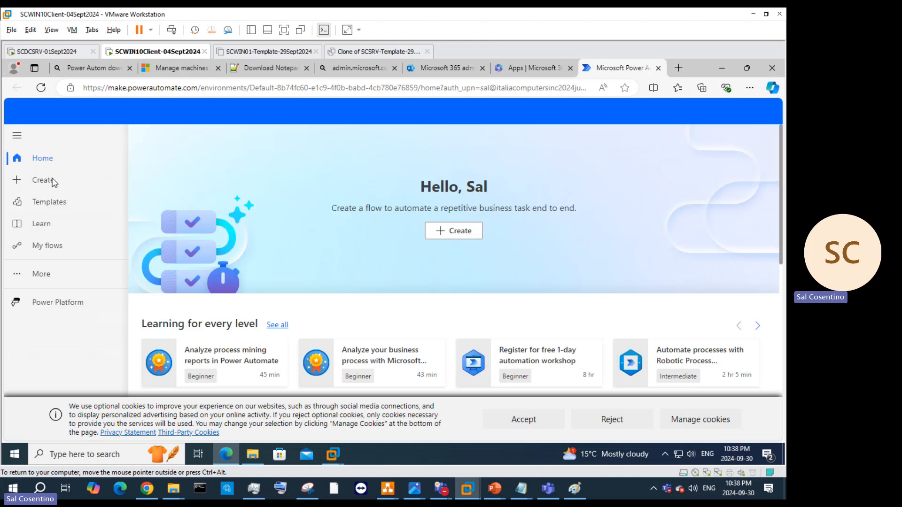
Step: Go to Create, start a Power Automate for desktop download, then cancel the duplicate download
{"action": "left_click", "coordinate": [50, 185]}
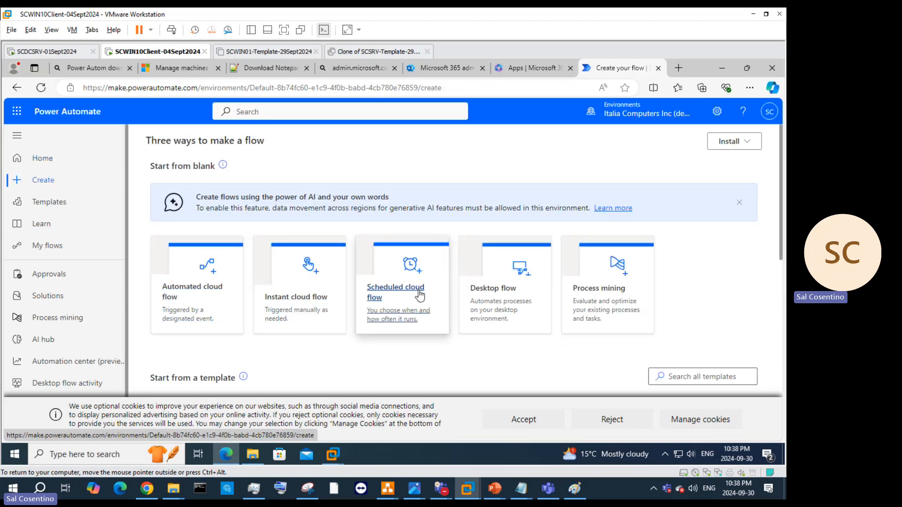
{"action": "scroll", "coordinate": [595, 290], "scroll_direction": "down", "scroll_amount": 5}
{"action": "scroll", "coordinate": [595, 290], "scroll_direction": "up", "scroll_amount": 5}
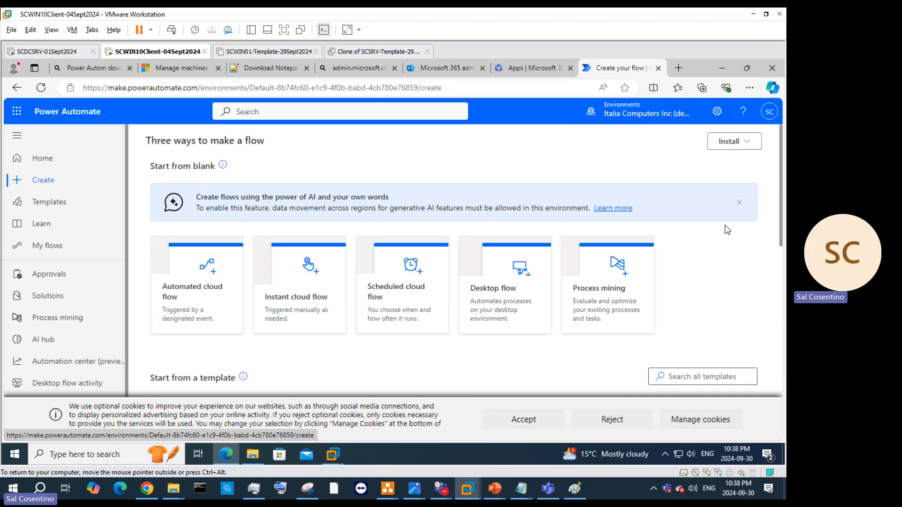
{"action": "left_click", "coordinate": [747, 142]}
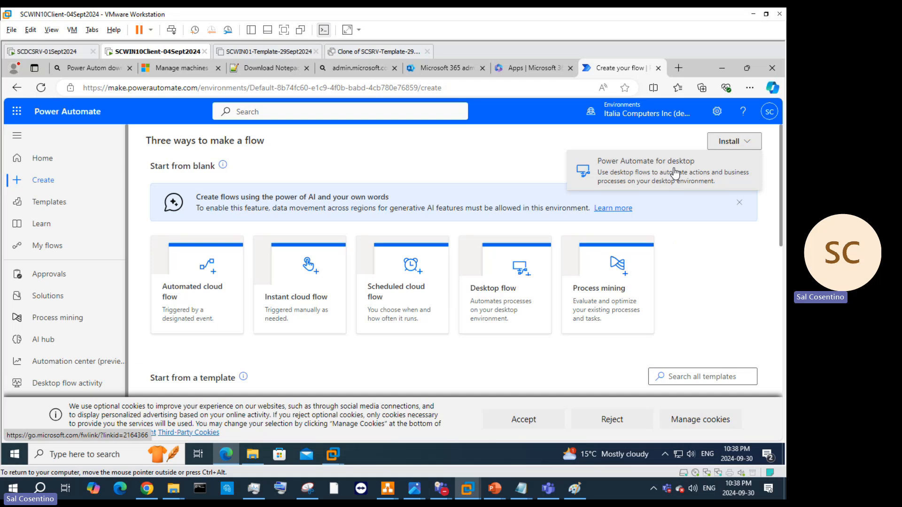
{"action": "left_click", "coordinate": [635, 169]}
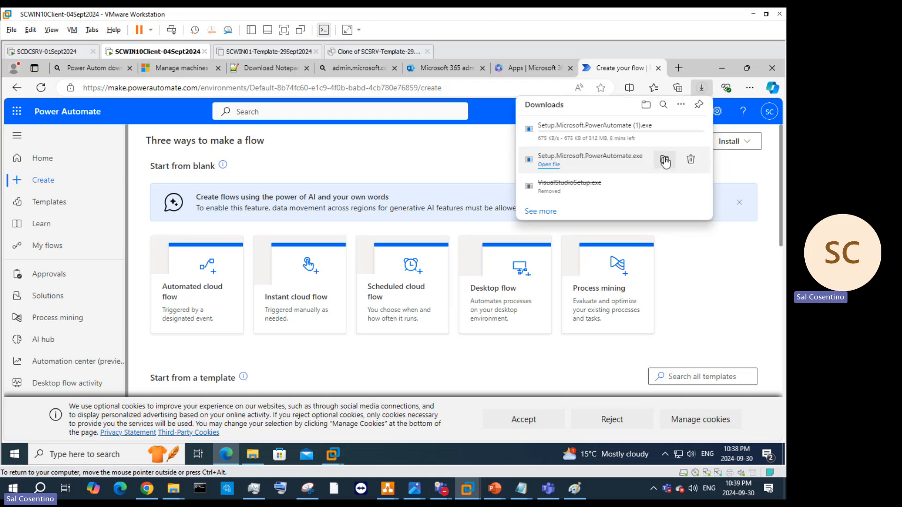
{"action": "left_click", "coordinate": [691, 129]}
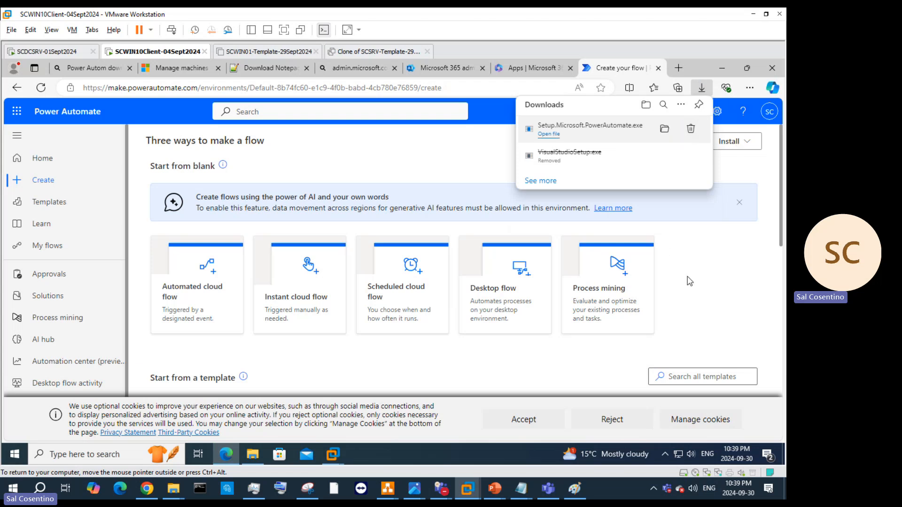
Step: Browse the Remote work, Email, Notifications and Save to cloud template tabs, ending on Approval
{"action": "scroll", "coordinate": [423, 296], "scroll_direction": "down", "scroll_amount": 5}
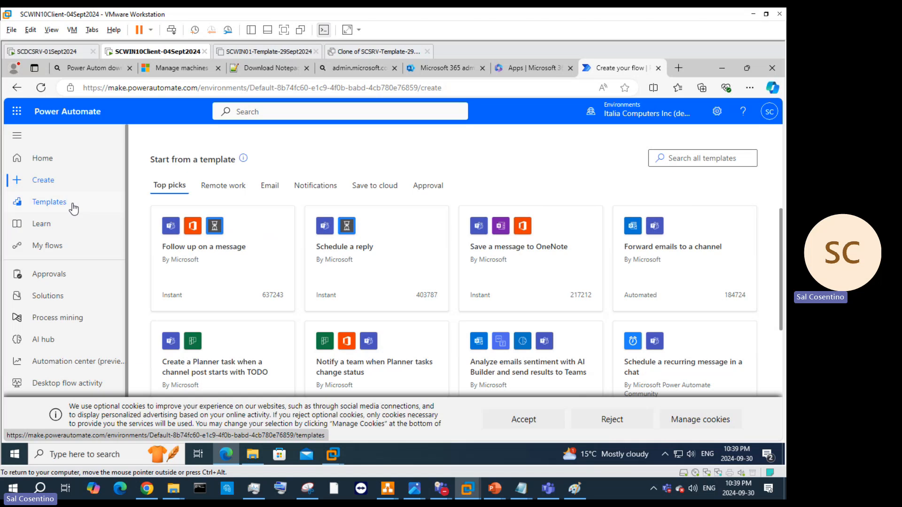
{"action": "left_click", "coordinate": [221, 193]}
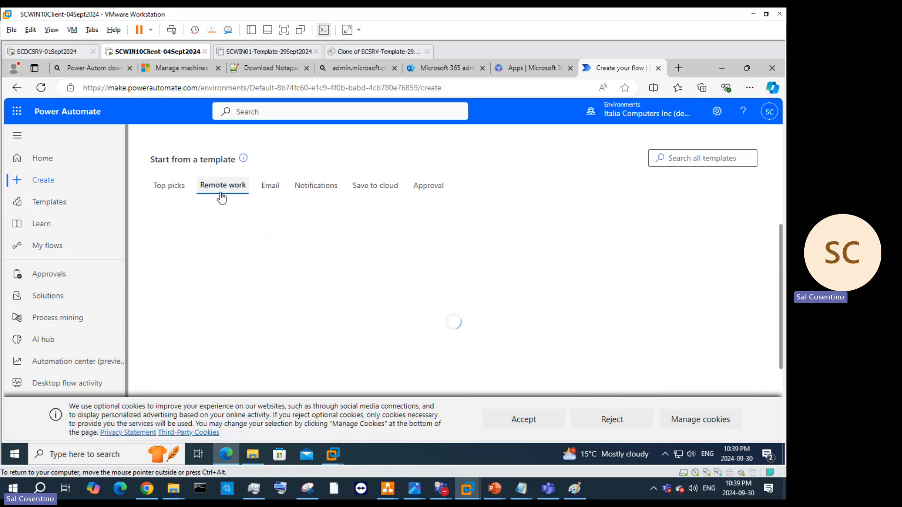
{"action": "left_click", "coordinate": [270, 192]}
{"action": "left_click", "coordinate": [316, 195]}
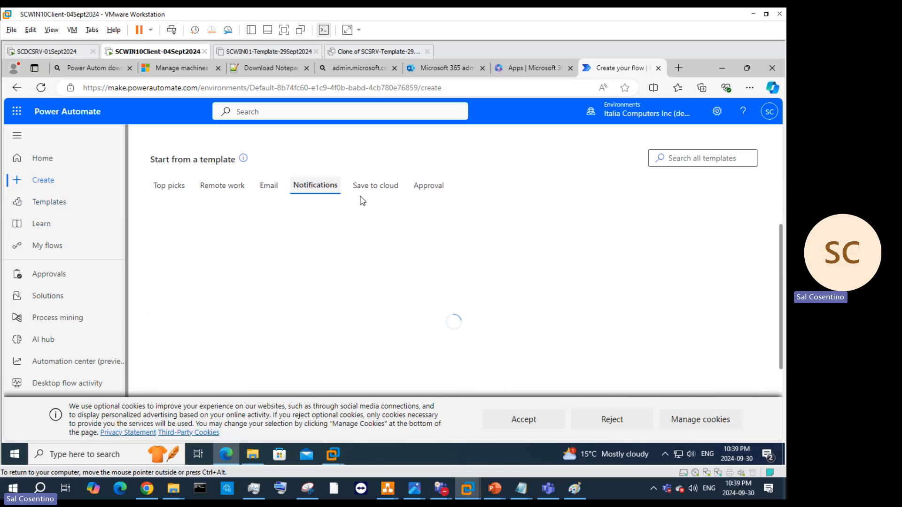
{"action": "left_click", "coordinate": [378, 191]}
{"action": "left_click", "coordinate": [439, 186]}
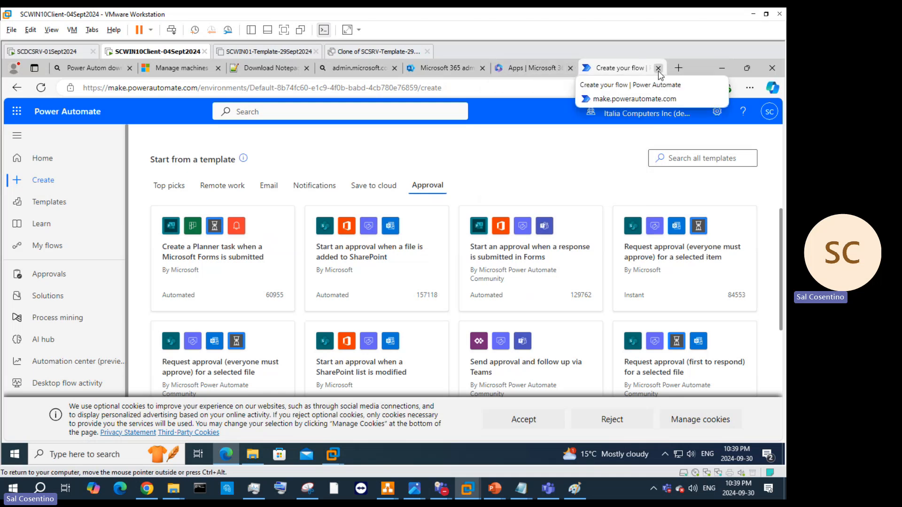
Step: Close the flow tab, minimize Edge, and continue the VM's Power Automate sign-in with a work or school account
{"action": "left_click", "coordinate": [658, 68]}
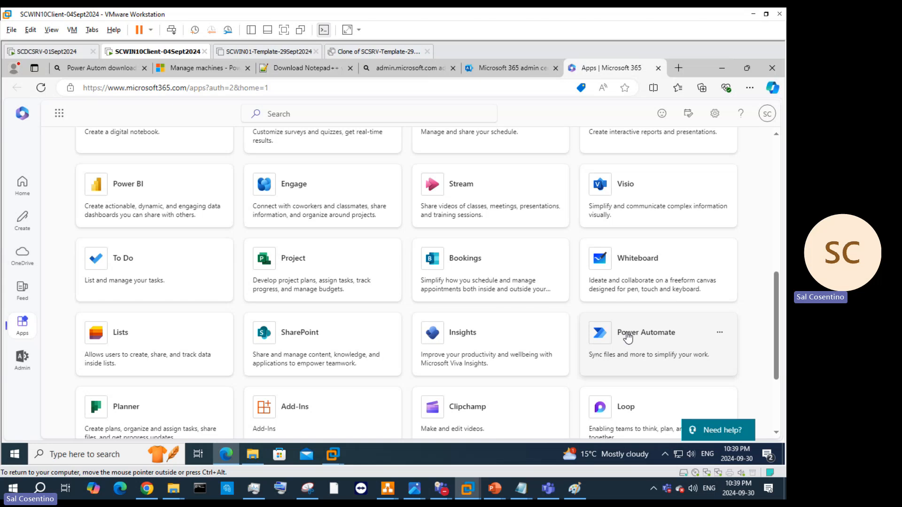
{"action": "left_click", "coordinate": [713, 66]}
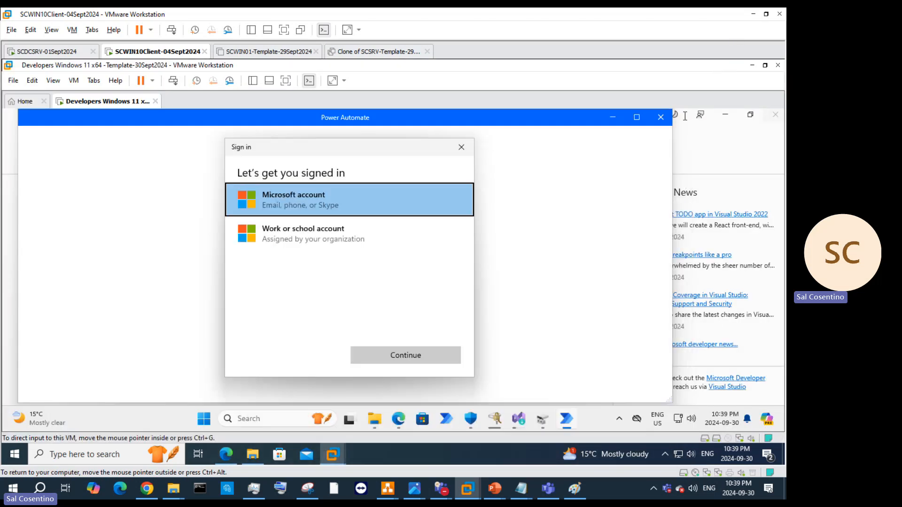
{"action": "left_click", "coordinate": [311, 231]}
{"action": "left_click", "coordinate": [393, 355]}
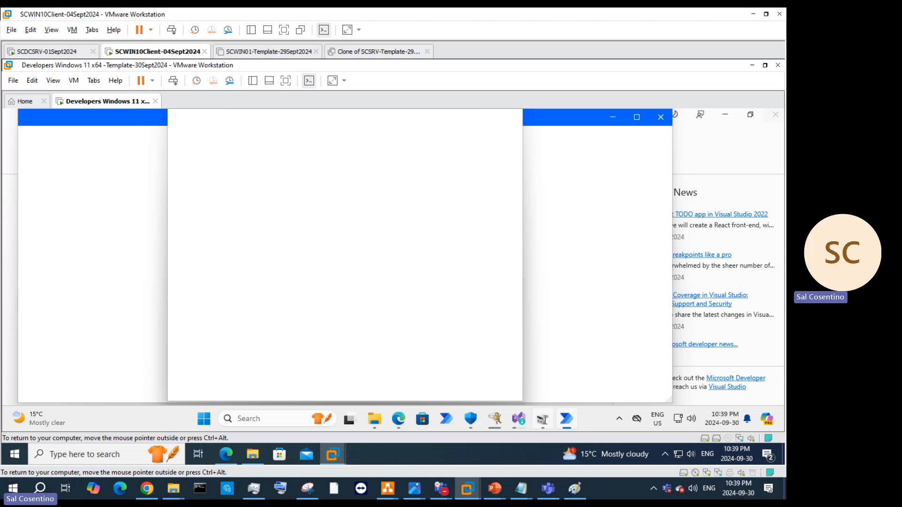
Step: Close Disk Management and bring the Visual Studio Installer forward
{"action": "left_click", "coordinate": [543, 418]}
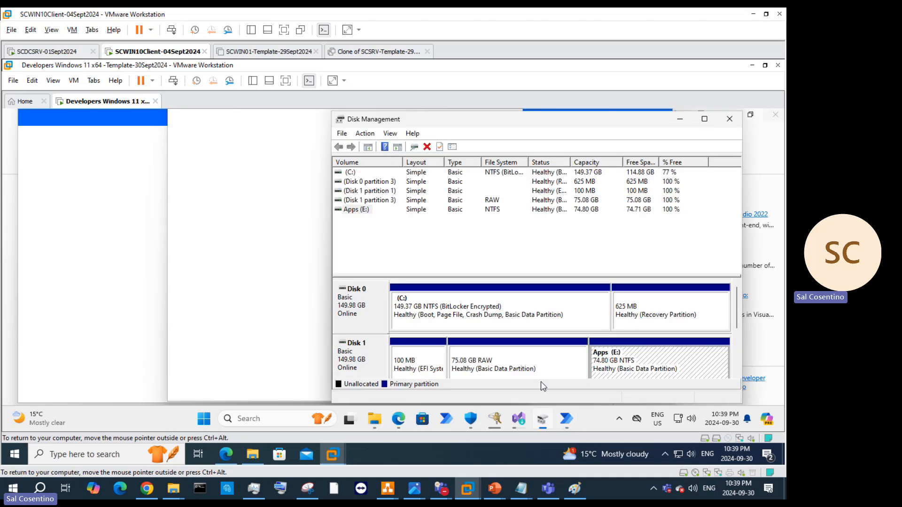
{"action": "left_click", "coordinate": [727, 122]}
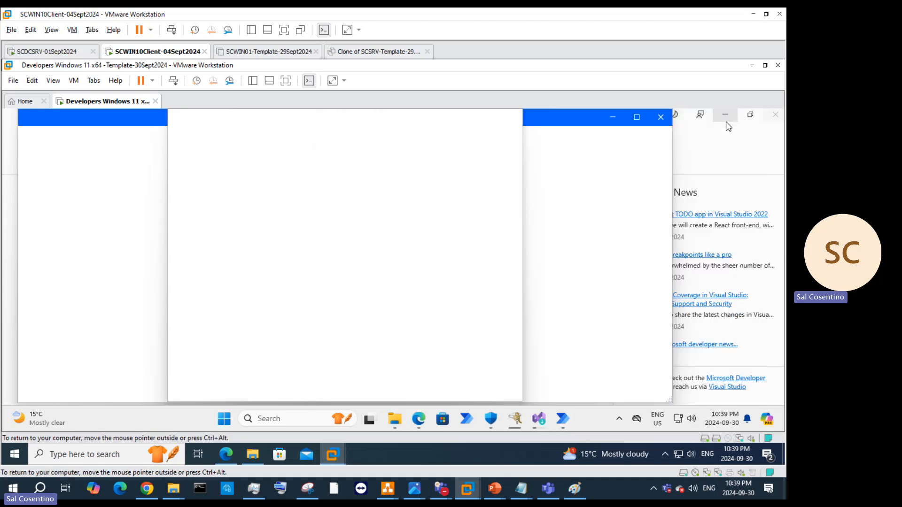
{"action": "left_click", "coordinate": [539, 418]}
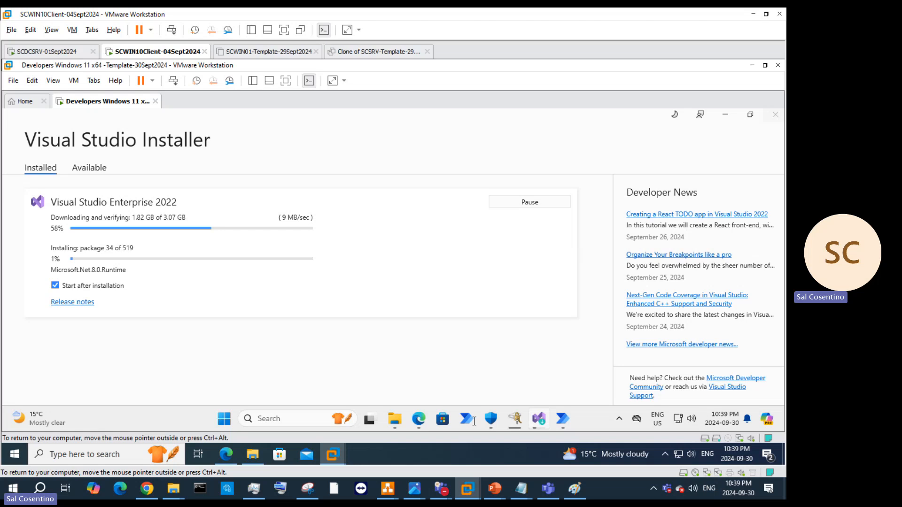
Step: Launch Computer Management from the Start right-click menu and check BitLocker on C: at 95.3%
{"action": "right_click", "coordinate": [224, 419]}
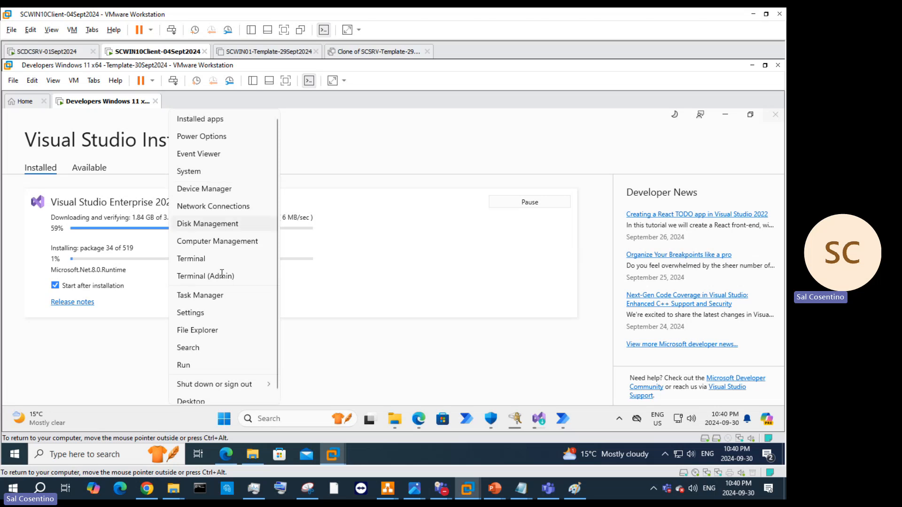
{"action": "left_click", "coordinate": [241, 242]}
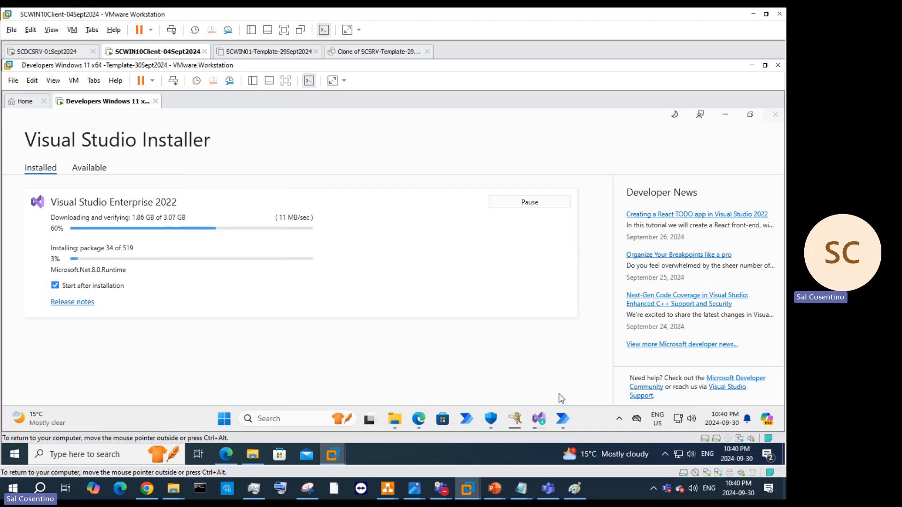
{"action": "left_click", "coordinate": [515, 418]}
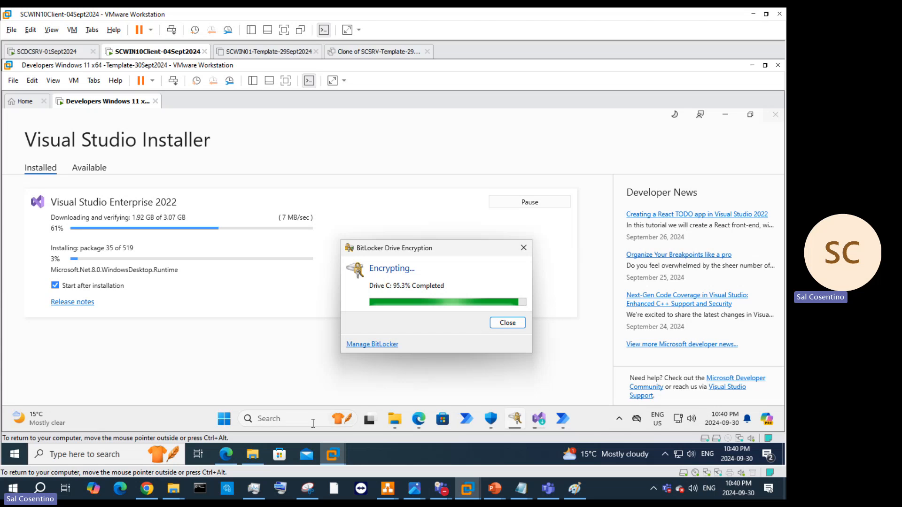
{"action": "left_click_drag", "start_coordinate": [408, 249], "coordinate": [403, 285]}
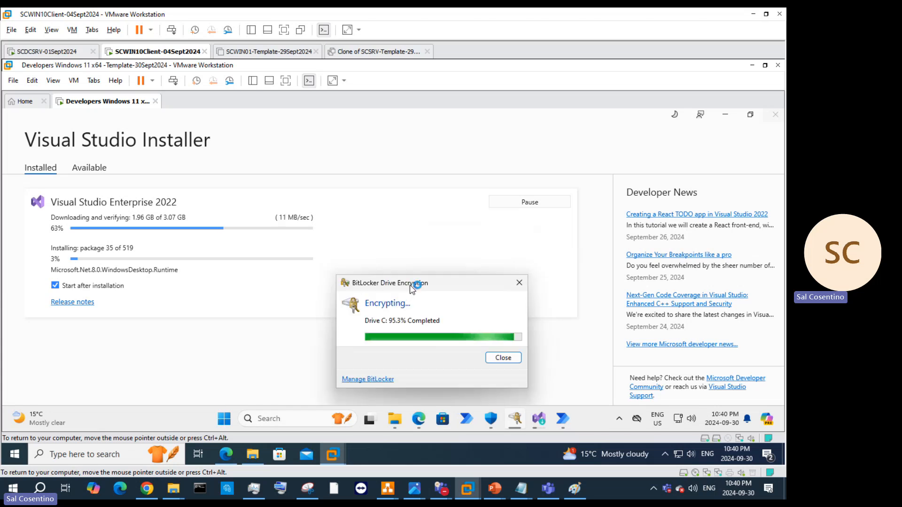
{"action": "left_click_drag", "start_coordinate": [416, 284], "coordinate": [440, 284]}
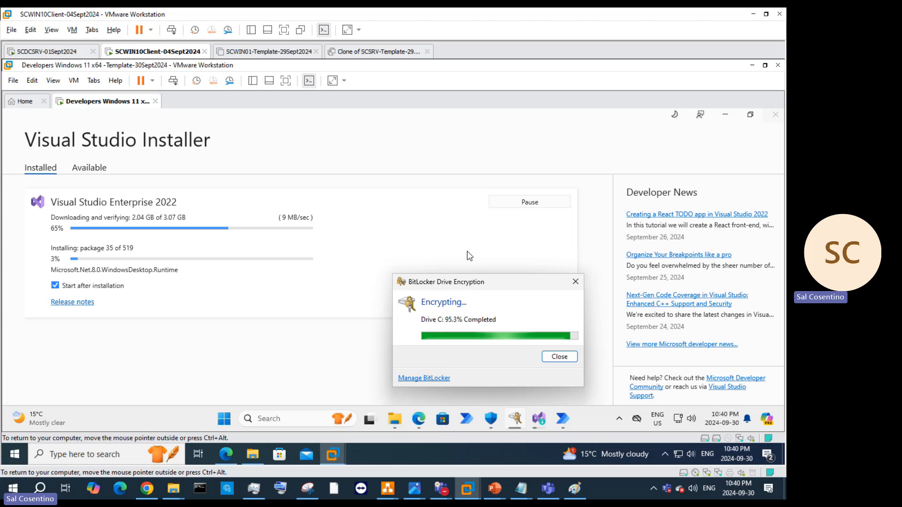
{"action": "left_click", "coordinate": [567, 419]}
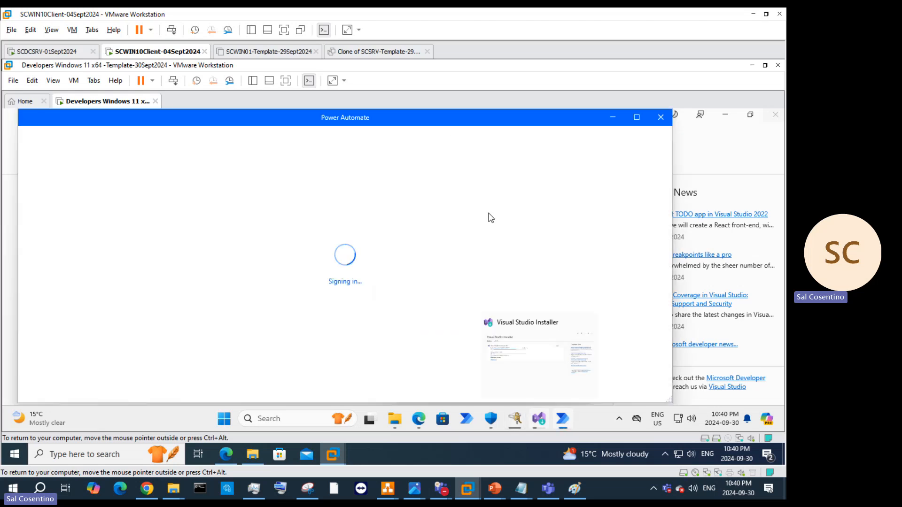
{"action": "left_click", "coordinate": [538, 420]}
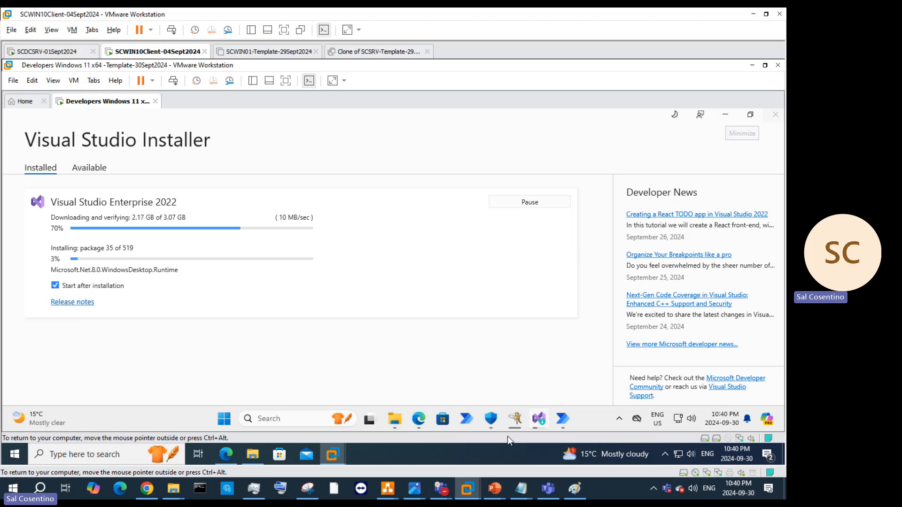
Step: Scroll through Windows Security's protection tiles, minimize it, and bring Computer Management's loading progress forward
{"action": "left_click", "coordinate": [495, 425]}
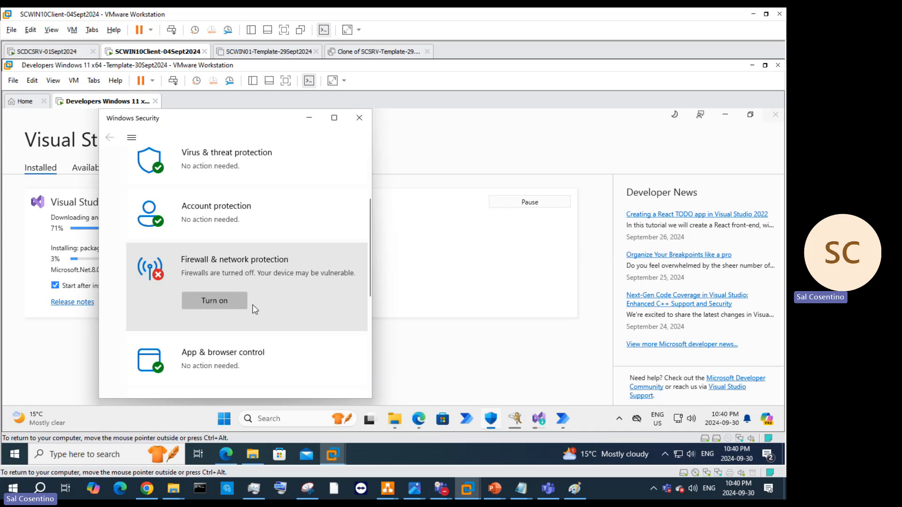
{"action": "scroll", "coordinate": [289, 207], "scroll_direction": "up", "scroll_amount": 2}
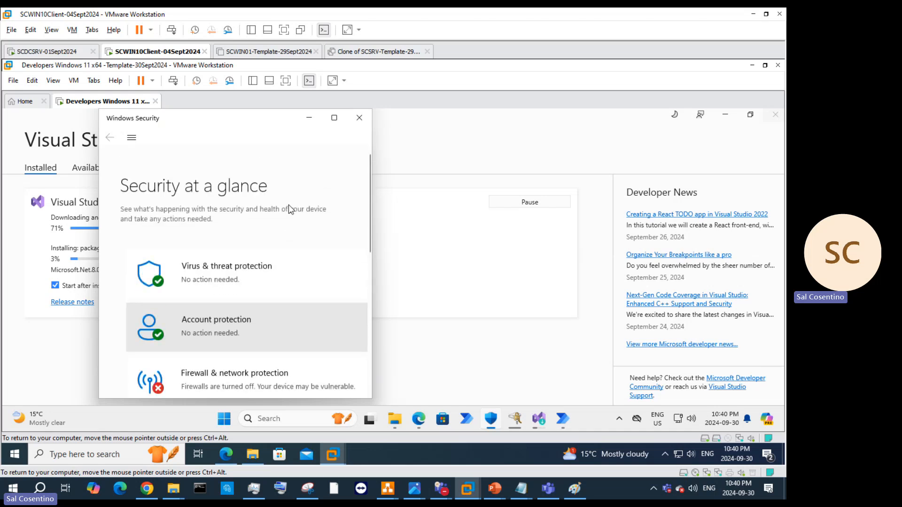
{"action": "scroll", "coordinate": [282, 225], "scroll_direction": "down", "scroll_amount": 1}
{"action": "scroll", "coordinate": [276, 240], "scroll_direction": "down", "scroll_amount": 5}
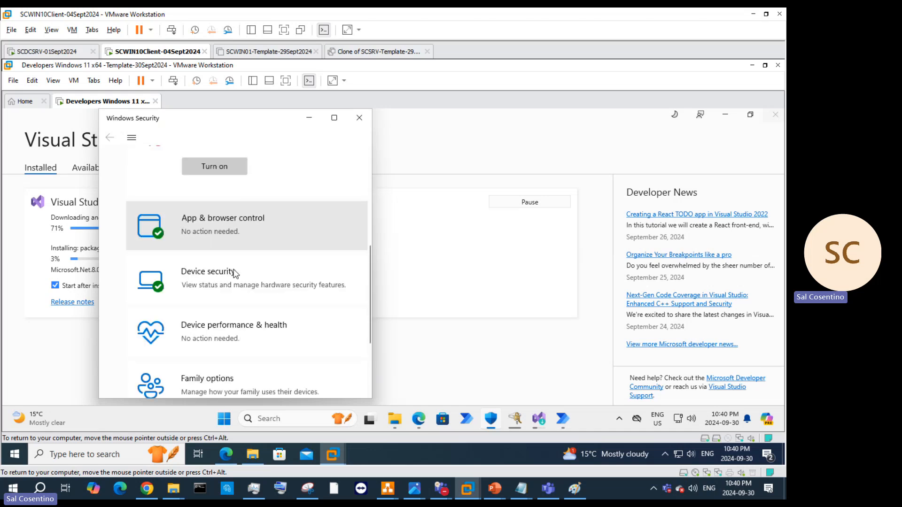
{"action": "scroll", "coordinate": [233, 271], "scroll_direction": "down", "scroll_amount": 1}
{"action": "scroll", "coordinate": [235, 273], "scroll_direction": "up", "scroll_amount": 3}
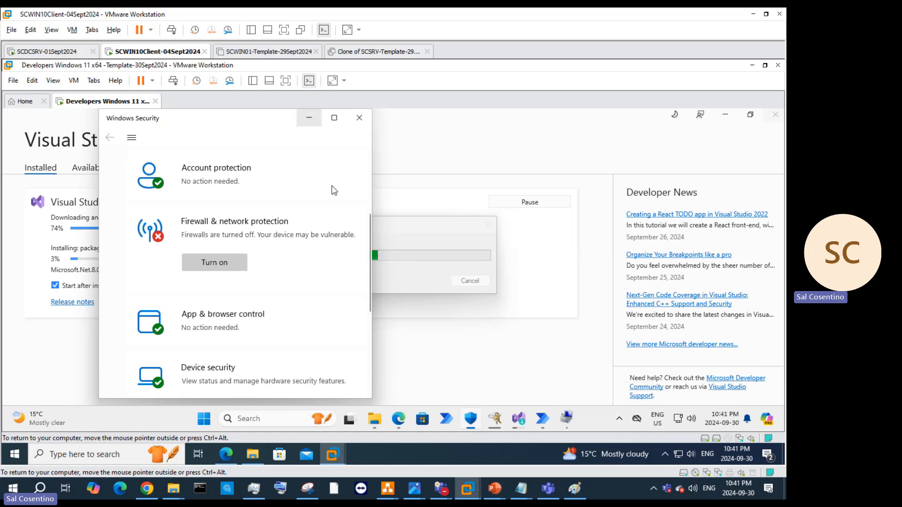
{"action": "left_click", "coordinate": [310, 118]}
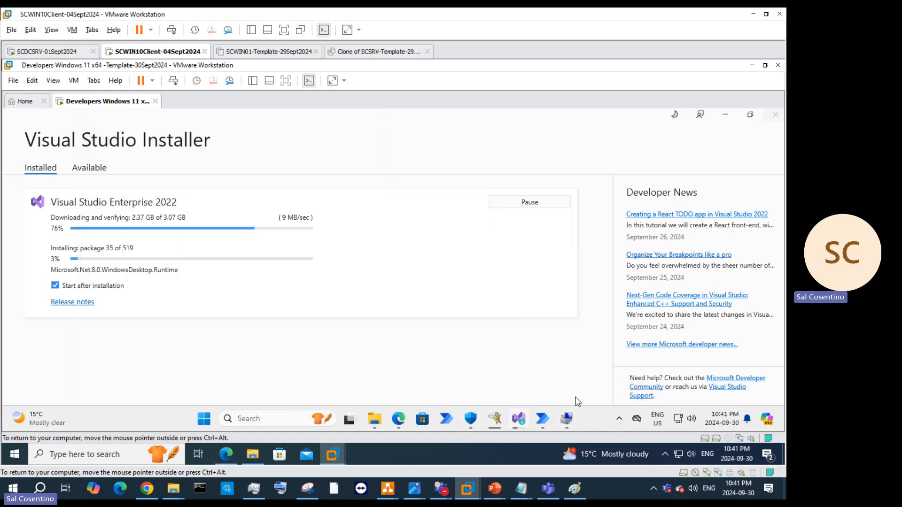
{"action": "left_click", "coordinate": [567, 419]}
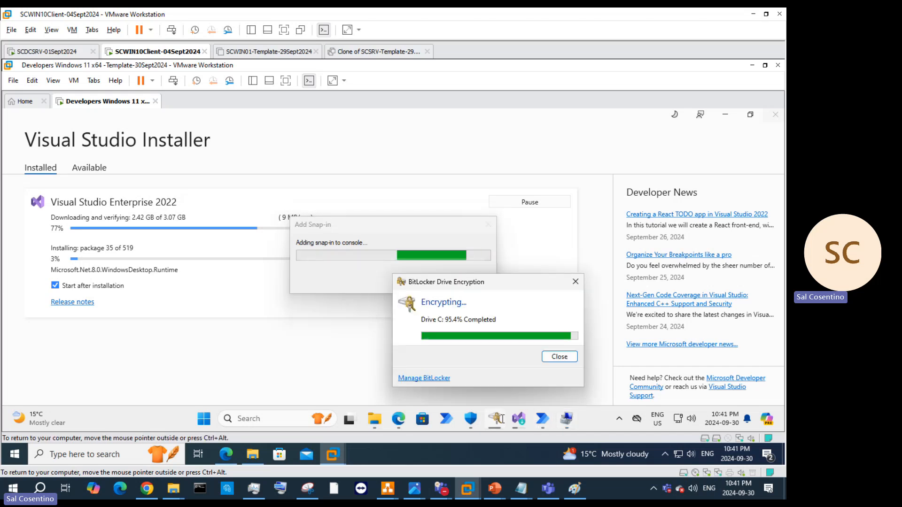
Step: Abandon the Power Automate sign-in by clearing the typed address and closing the dialog and error
{"action": "left_click", "coordinate": [519, 419]}
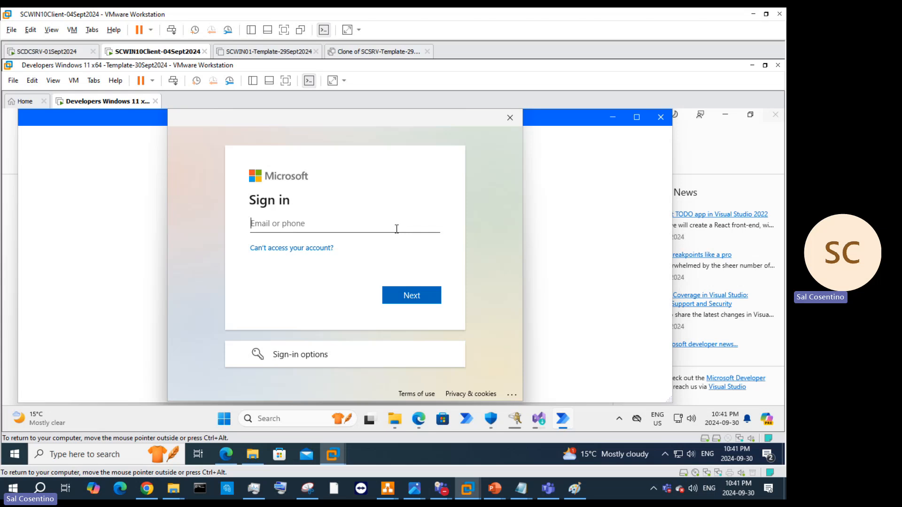
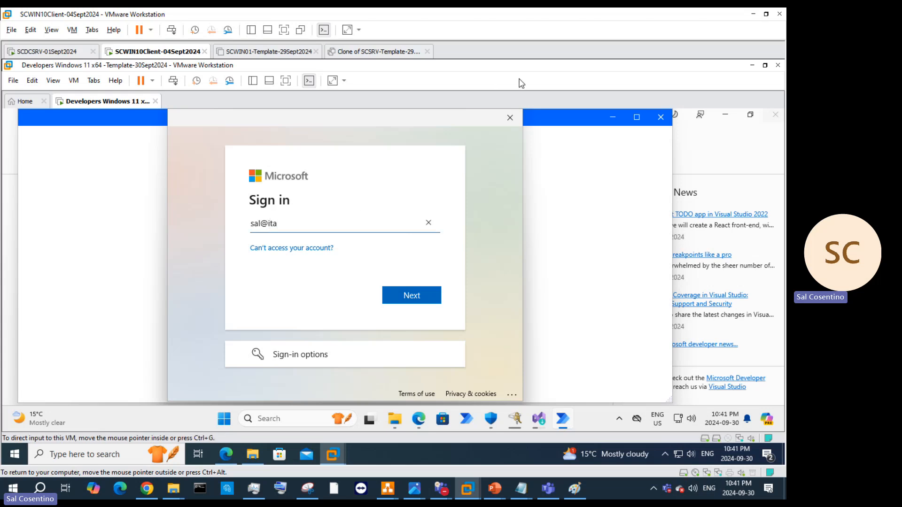
{"action": "left_click", "coordinate": [429, 223]}
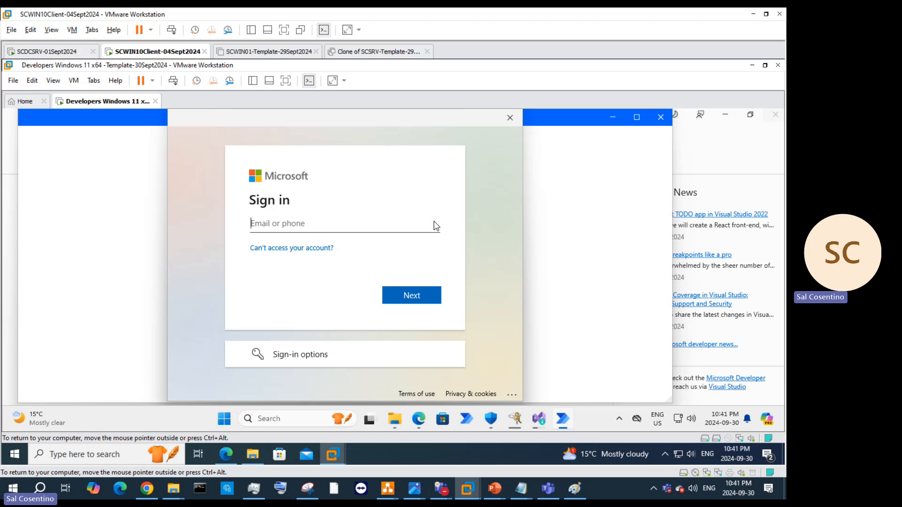
{"action": "left_click", "coordinate": [509, 117]}
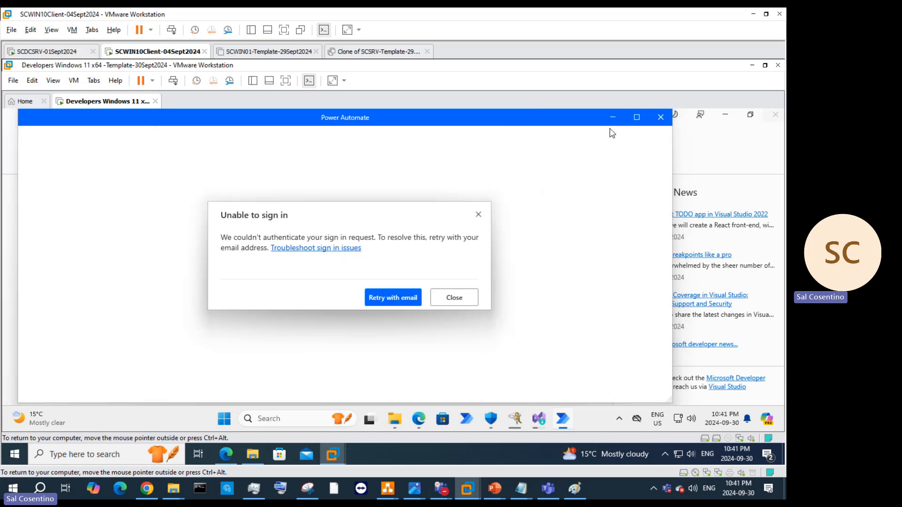
{"action": "left_click", "coordinate": [463, 298]}
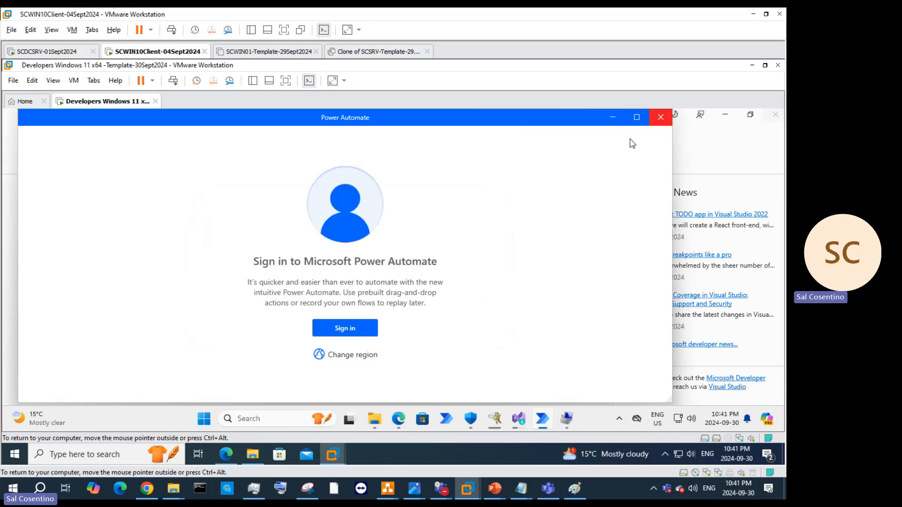
Step: Check the sign-in region, keep Global and cancel, then close Power Automate
{"action": "left_click", "coordinate": [360, 365]}
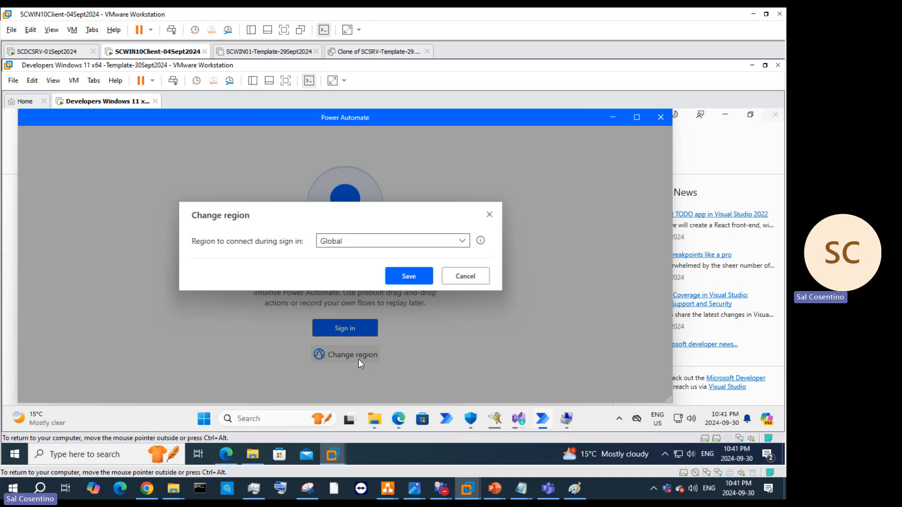
{"action": "left_click", "coordinate": [469, 242]}
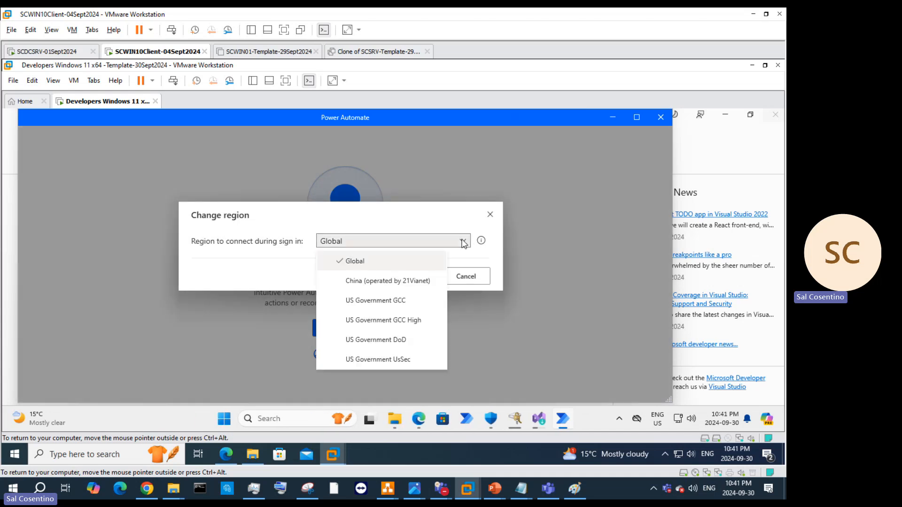
{"action": "left_click", "coordinate": [371, 261]}
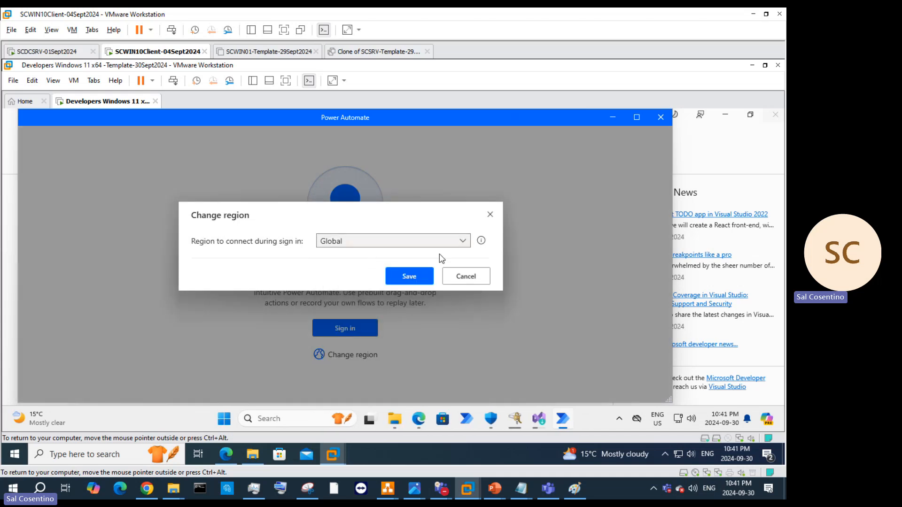
{"action": "left_click", "coordinate": [461, 278]}
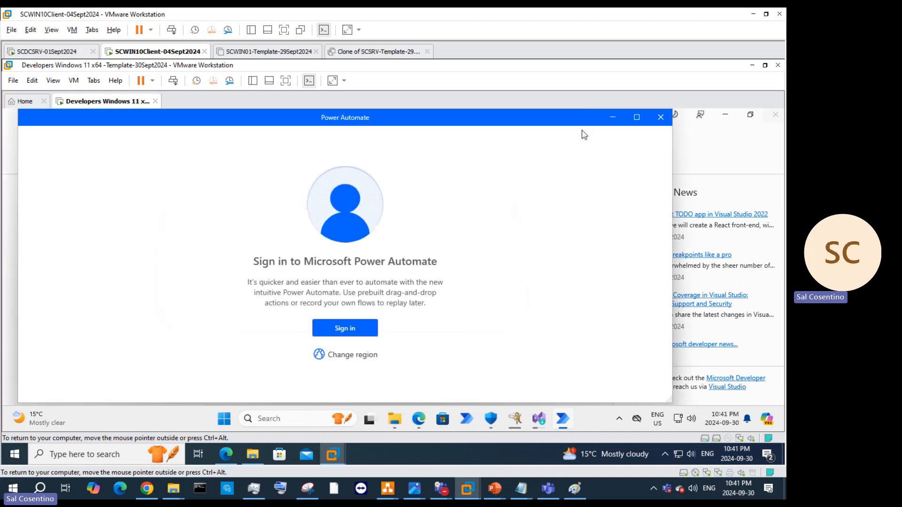
{"action": "left_click", "coordinate": [661, 117]}
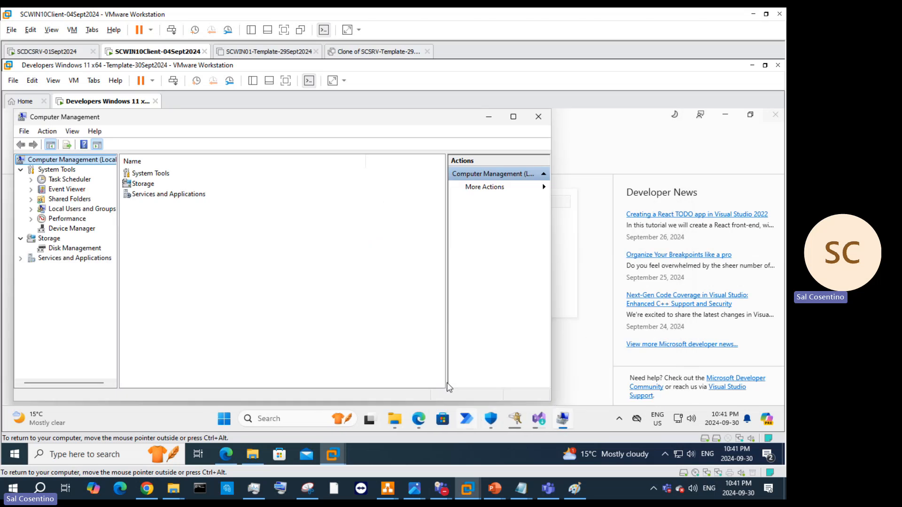
Step: Open the Dev Admin account's Properties from Local Users and Groups in Computer Management
{"action": "left_click", "coordinate": [89, 212]}
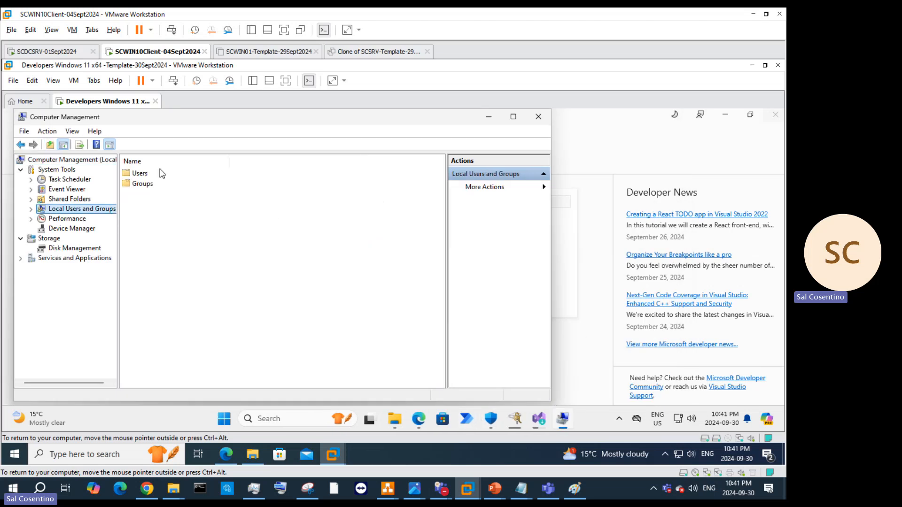
{"action": "double_click", "coordinate": [147, 174]}
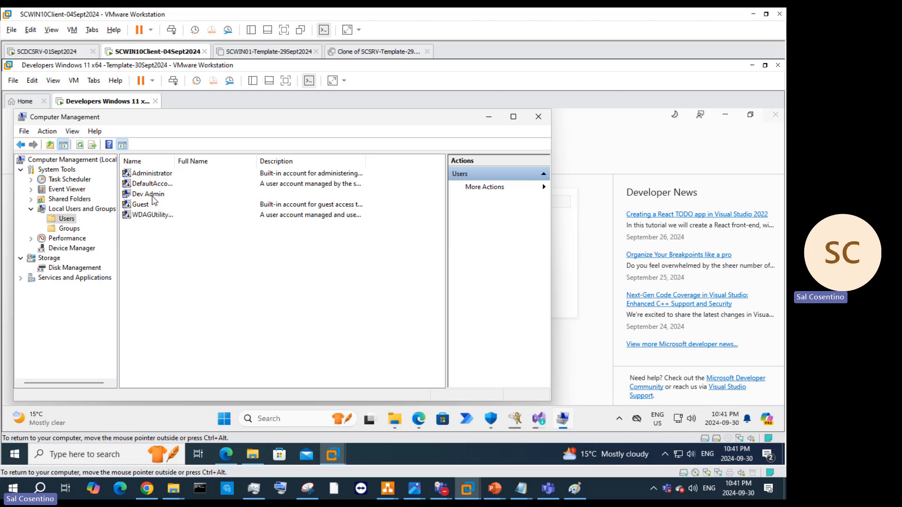
{"action": "left_click", "coordinate": [153, 196]}
{"action": "right_click", "coordinate": [154, 196]}
{"action": "left_click", "coordinate": [193, 266]}
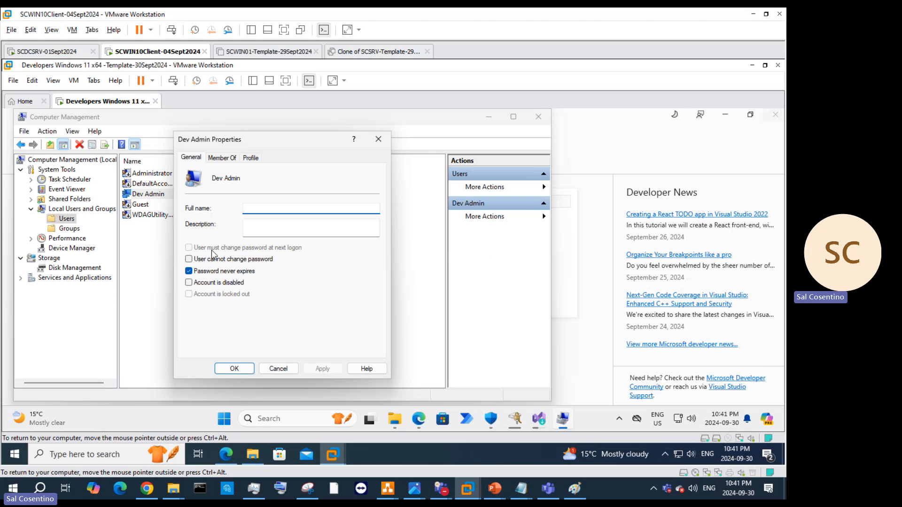
Step: Review Dev Admin's Member Of and Profile tabs, then close the Properties dialog
{"action": "left_click", "coordinate": [221, 160]}
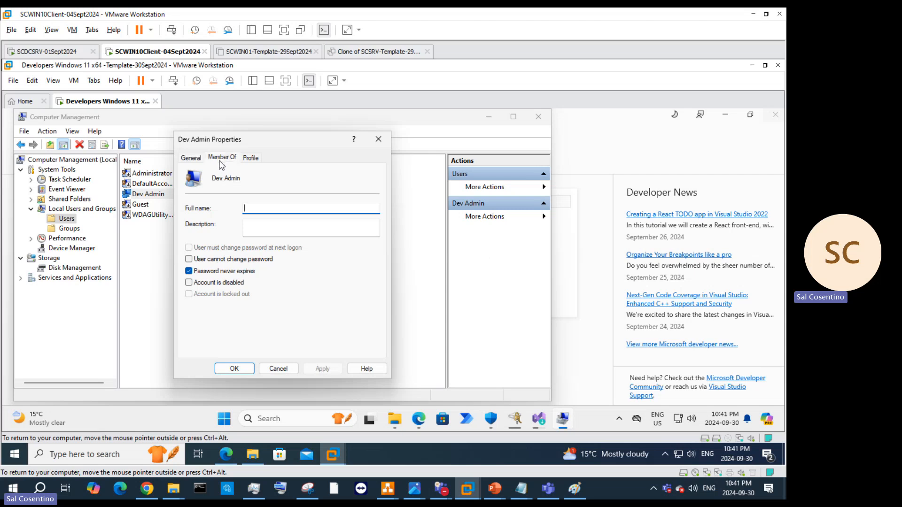
{"action": "left_click", "coordinate": [251, 158]}
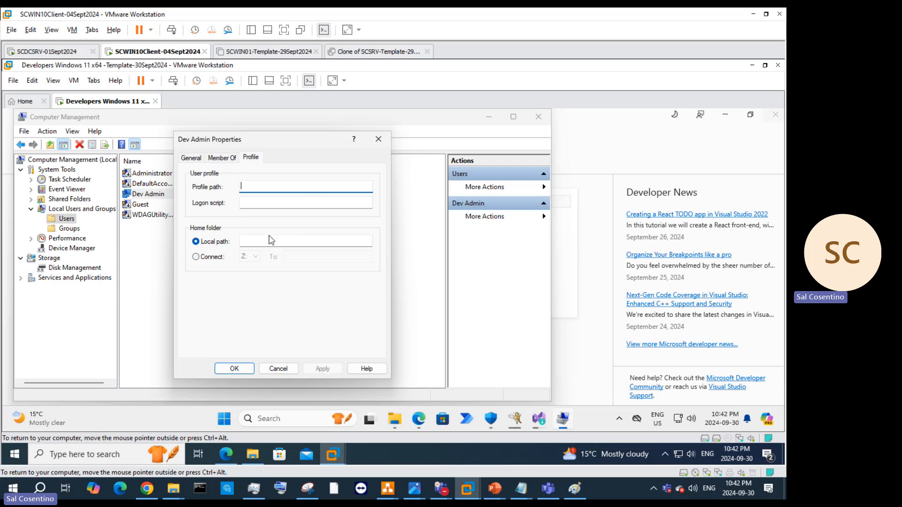
{"action": "left_click", "coordinate": [379, 140]}
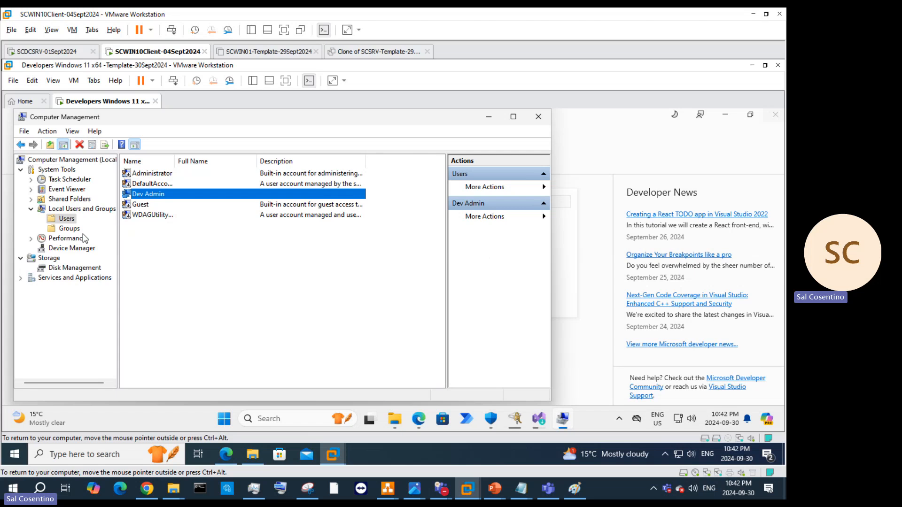
{"action": "left_click", "coordinate": [256, 421]}
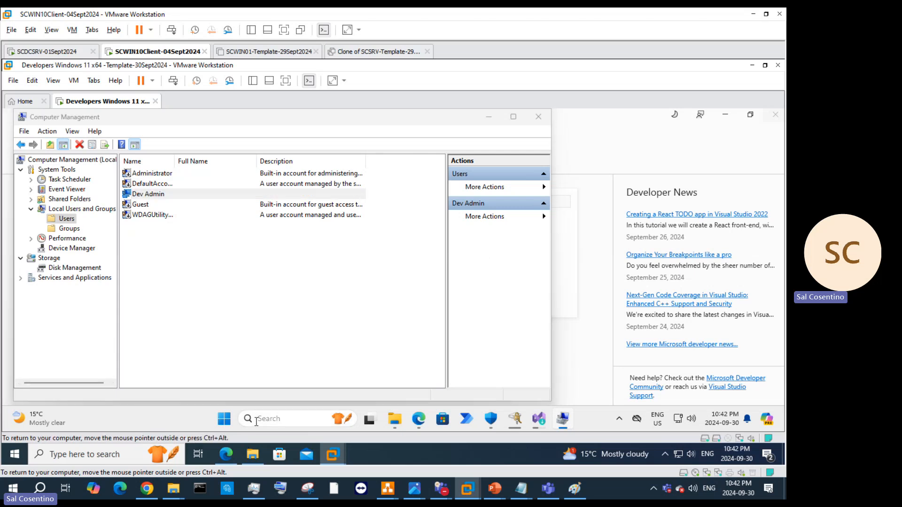
Step: Launch control userpasswords2 from the Run prompt
{"action": "right_click", "coordinate": [225, 418]}
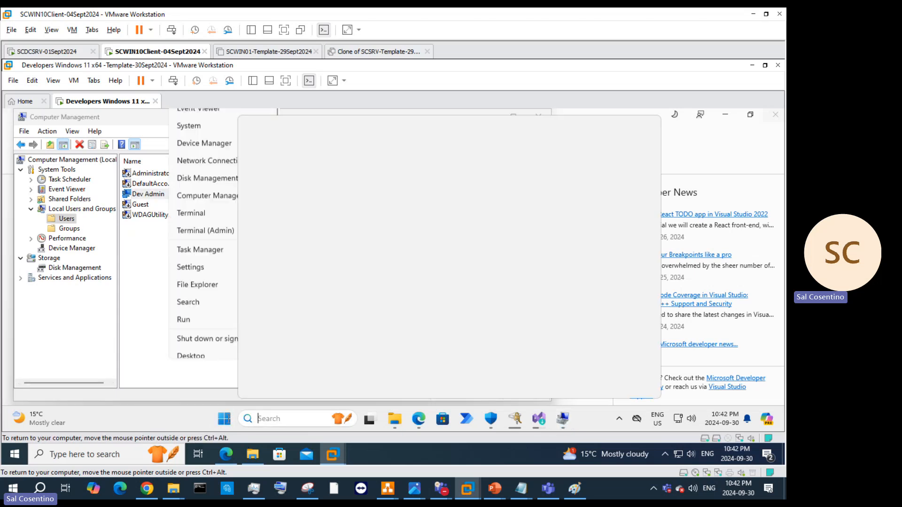
{"action": "left_click", "coordinate": [224, 366]}
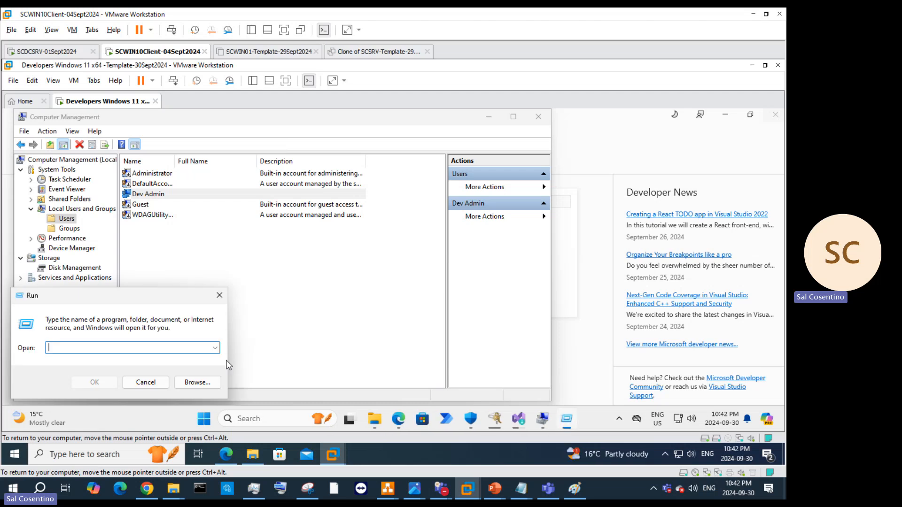
{"action": "type", "text": "control userpasswords2"}
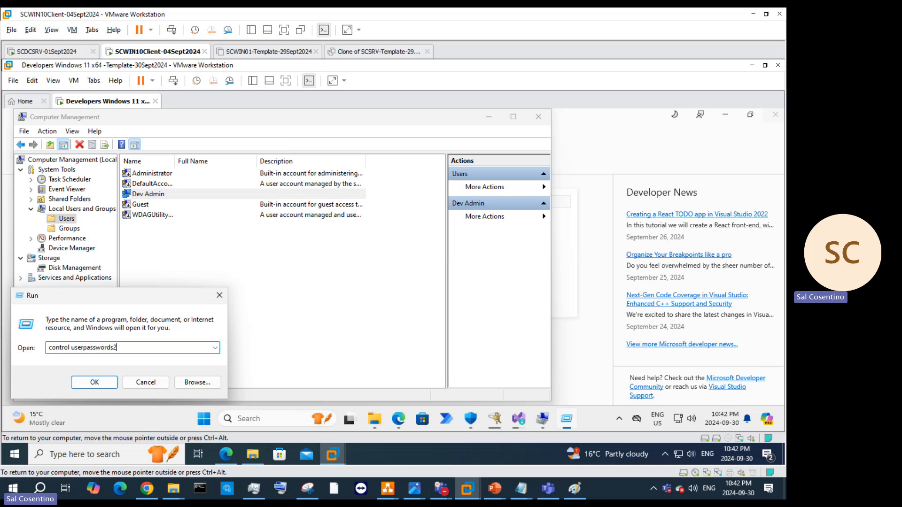
{"action": "key", "text": "Return"}
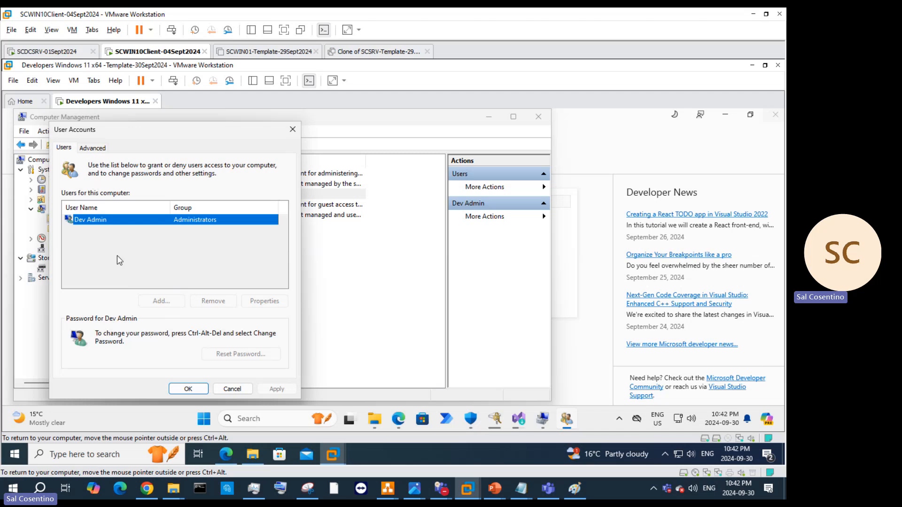
Step: Require users to press Ctrl+Alt+Delete, and open Local Users and Groups from Advanced
{"action": "left_click", "coordinate": [105, 151]}
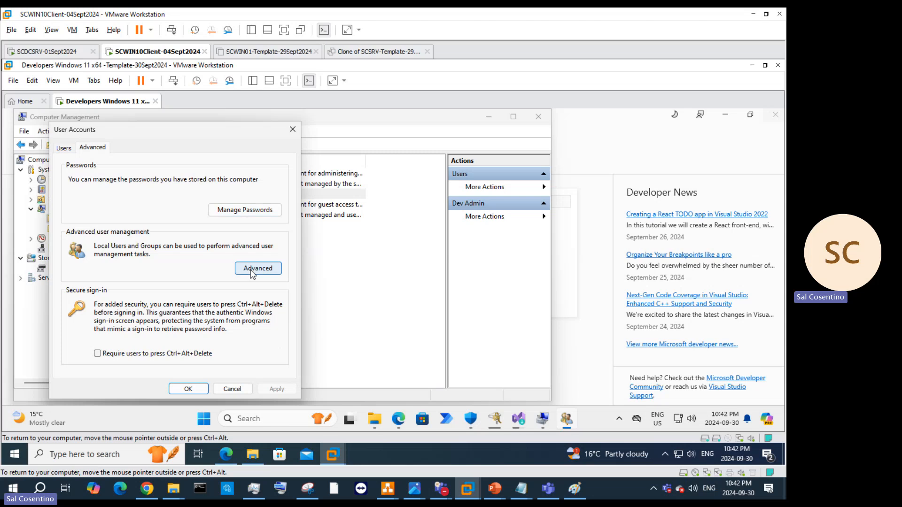
{"action": "left_click", "coordinate": [98, 353]}
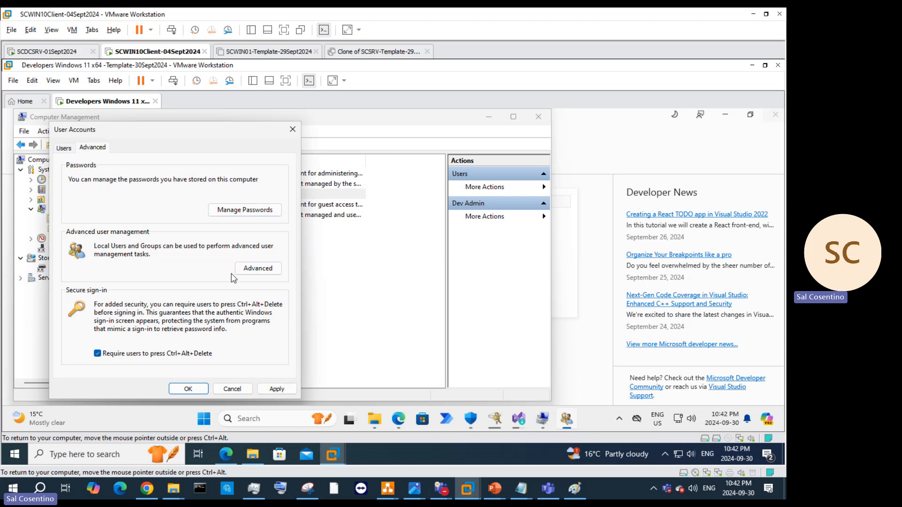
{"action": "left_click", "coordinate": [258, 268]}
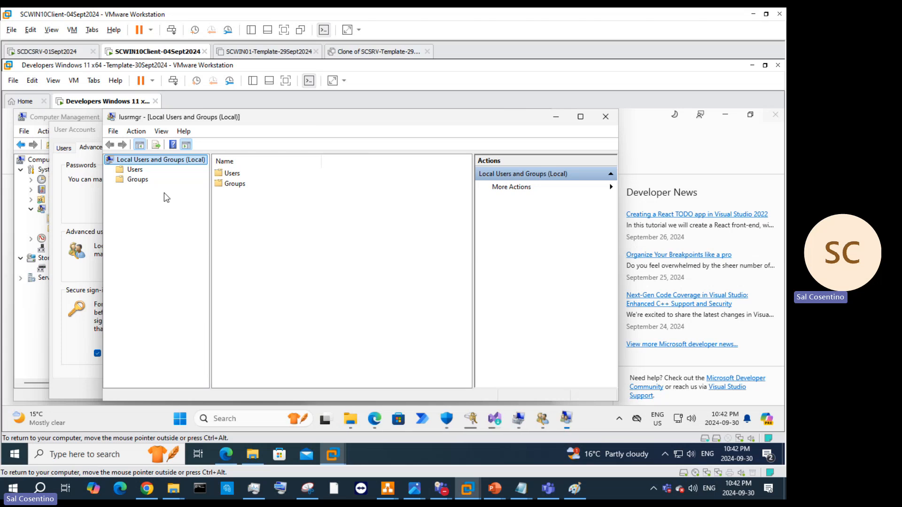
Step: Rename the Dev Admin account to DeveloperAdmin, retrying after a name-conflict error
{"action": "left_click", "coordinate": [141, 171]}
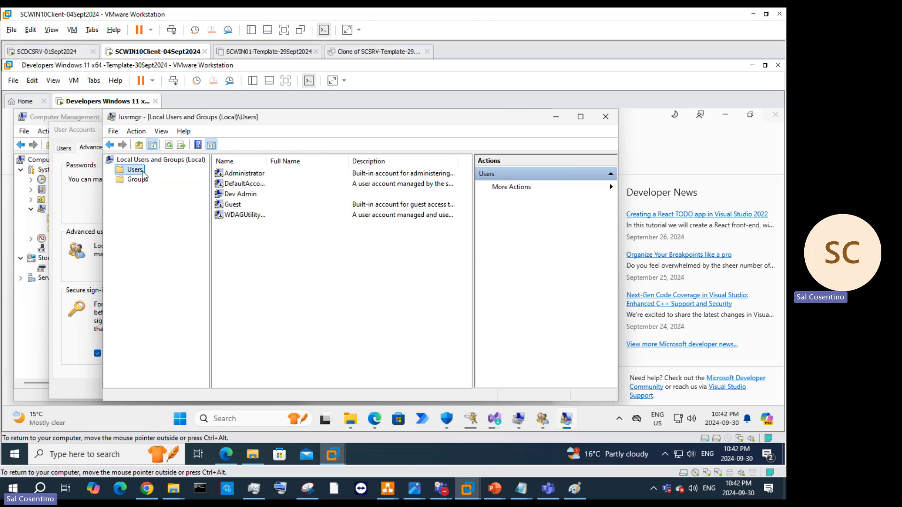
{"action": "right_click", "coordinate": [247, 194]}
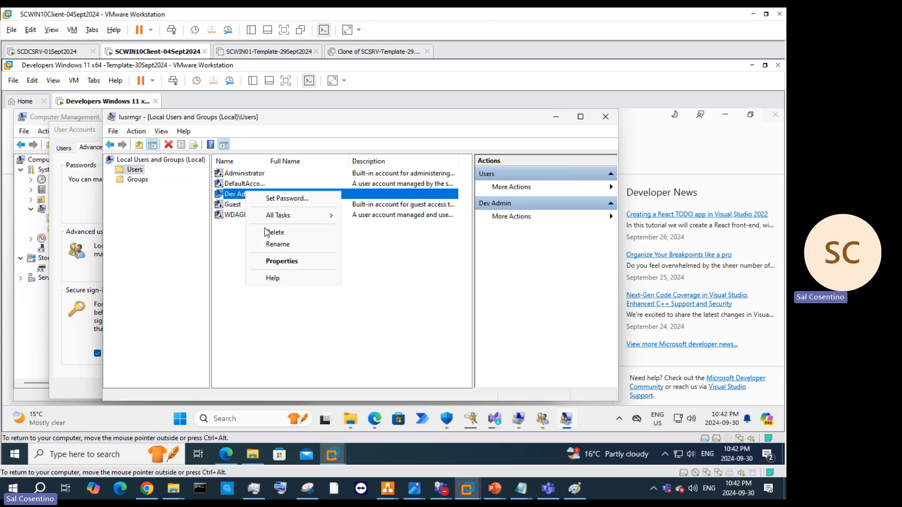
{"action": "left_click", "coordinate": [274, 246]}
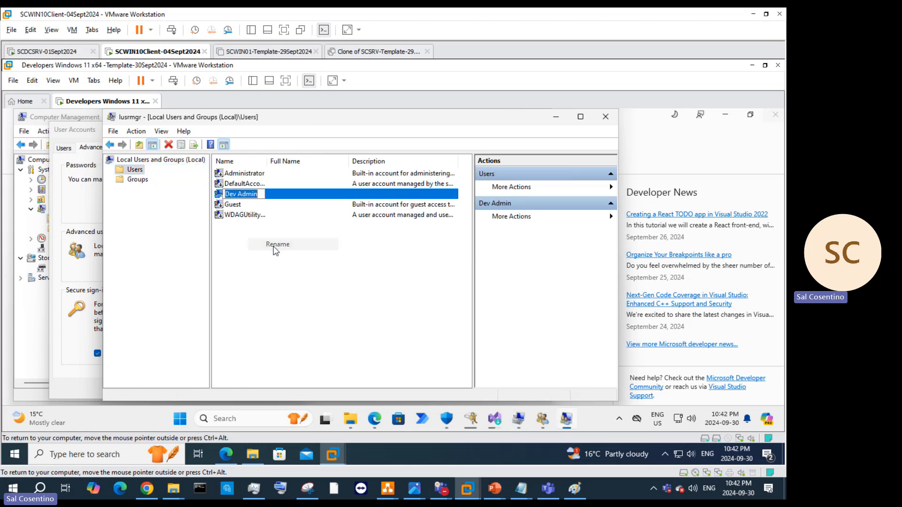
{"action": "left_click", "coordinate": [239, 195]}
{"action": "key", "text": "BackSpace"}
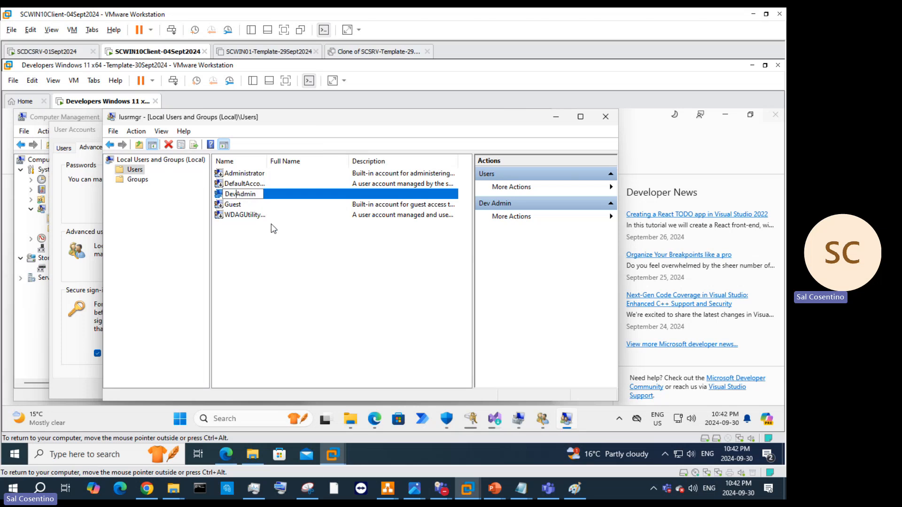
{"action": "key", "text": "Return"}
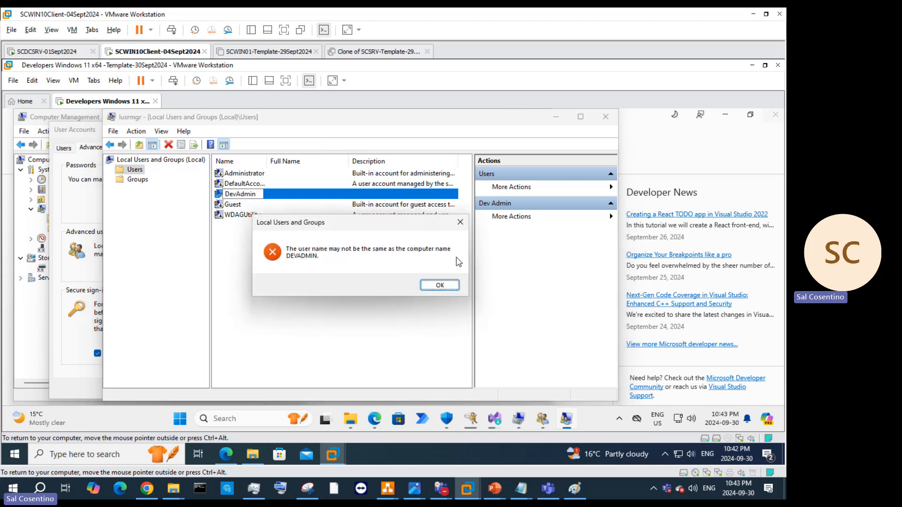
{"action": "left_click", "coordinate": [440, 286]}
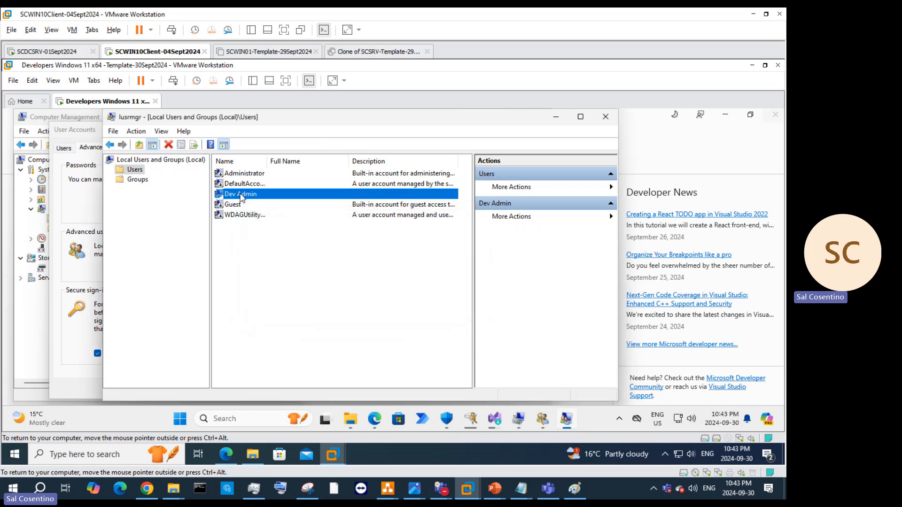
{"action": "left_click", "coordinate": [240, 195]}
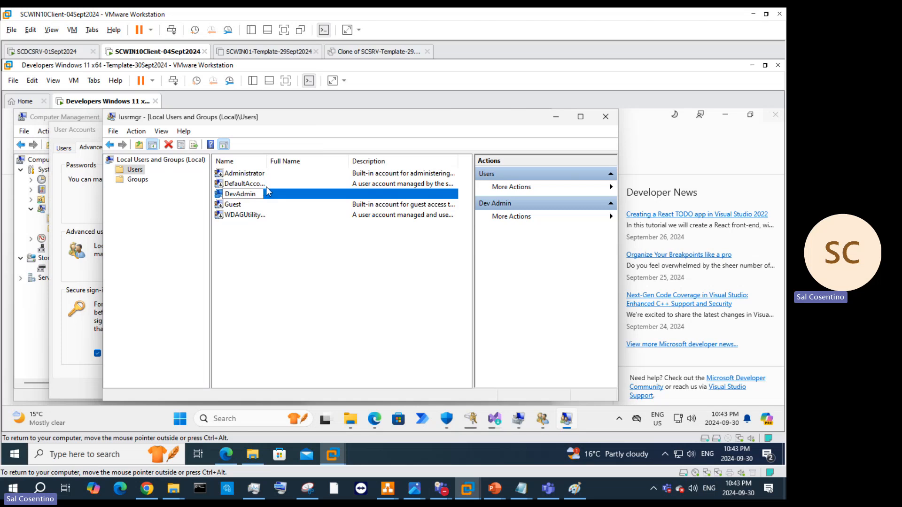
{"action": "type", "text": "eloper"}
{"action": "key", "text": "Return"}
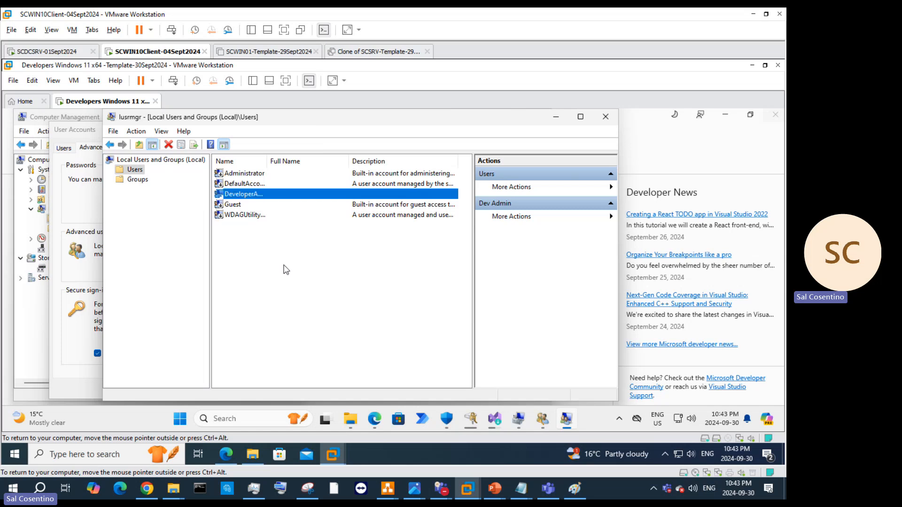
Step: Close lusrmgr and User Accounts, then refresh Computer Management's user list
{"action": "right_click", "coordinate": [272, 197]}
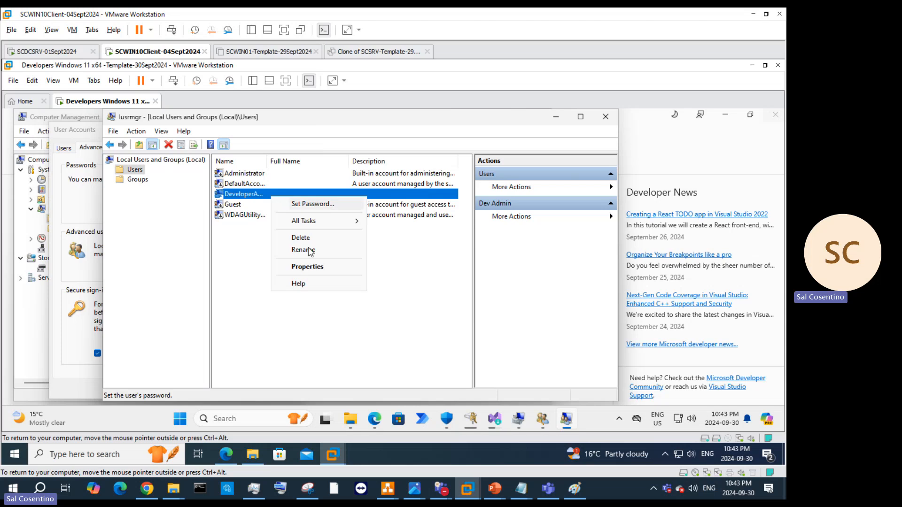
{"action": "left_click", "coordinate": [518, 272]}
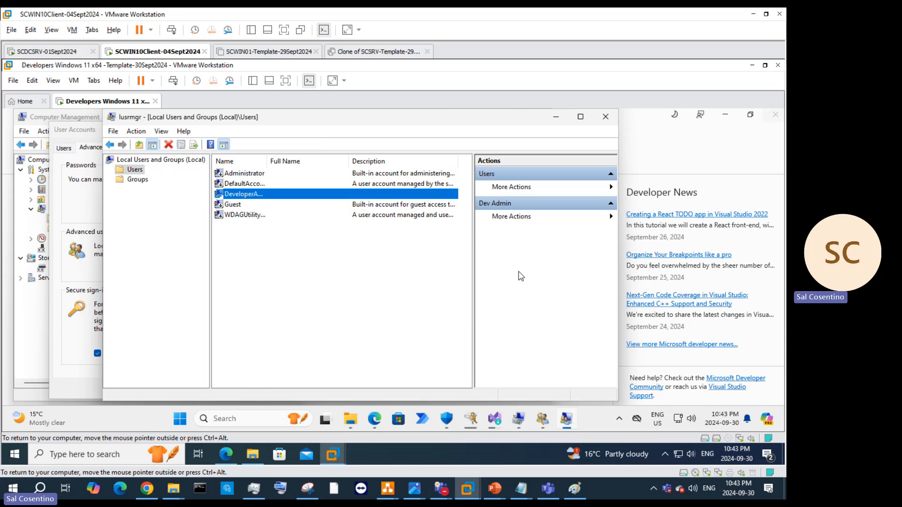
{"action": "left_click", "coordinate": [601, 115]}
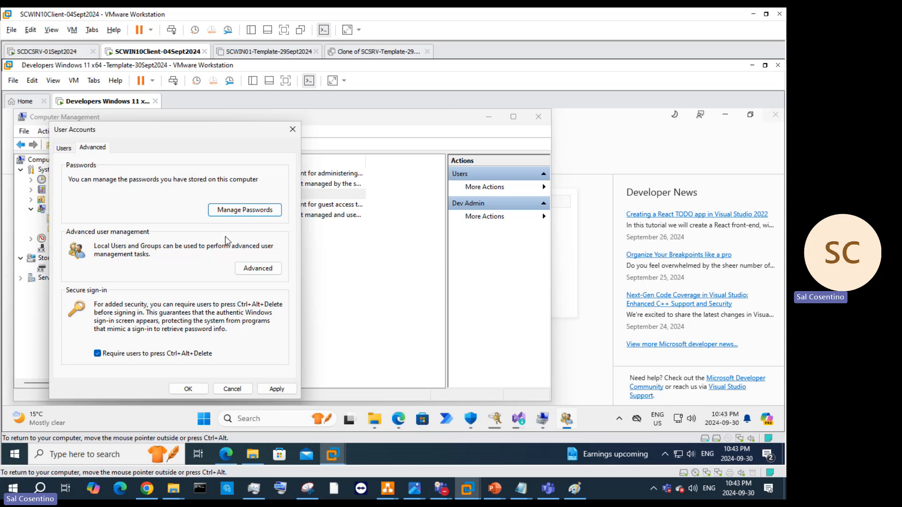
{"action": "left_click", "coordinate": [257, 216]}
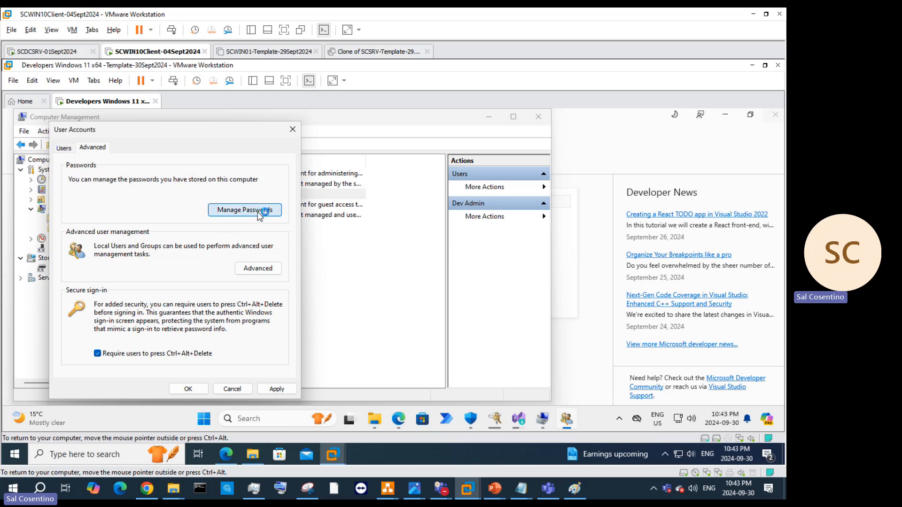
{"action": "left_click", "coordinate": [291, 131]}
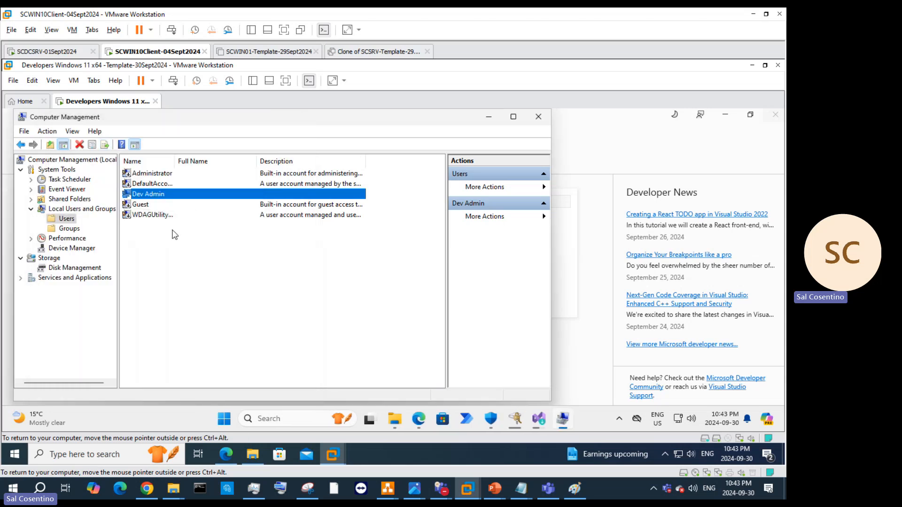
{"action": "right_click", "coordinate": [174, 261]}
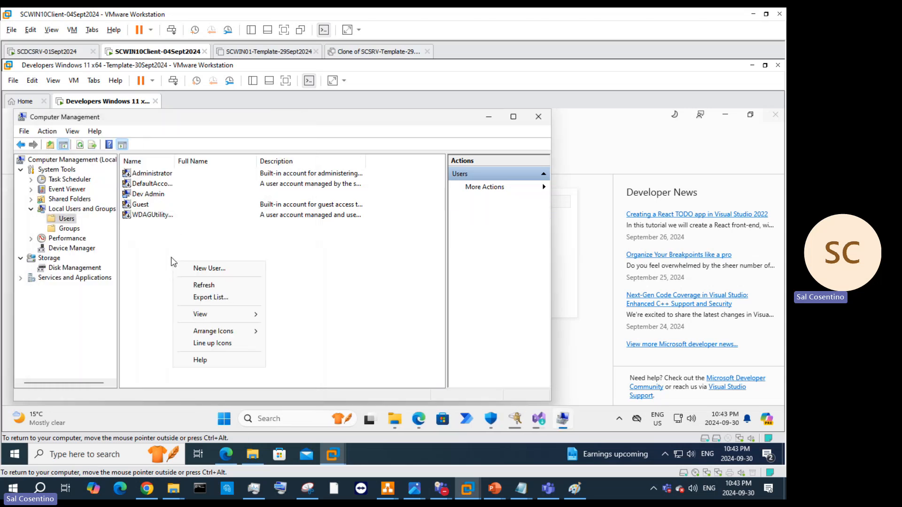
{"action": "left_click", "coordinate": [84, 146]}
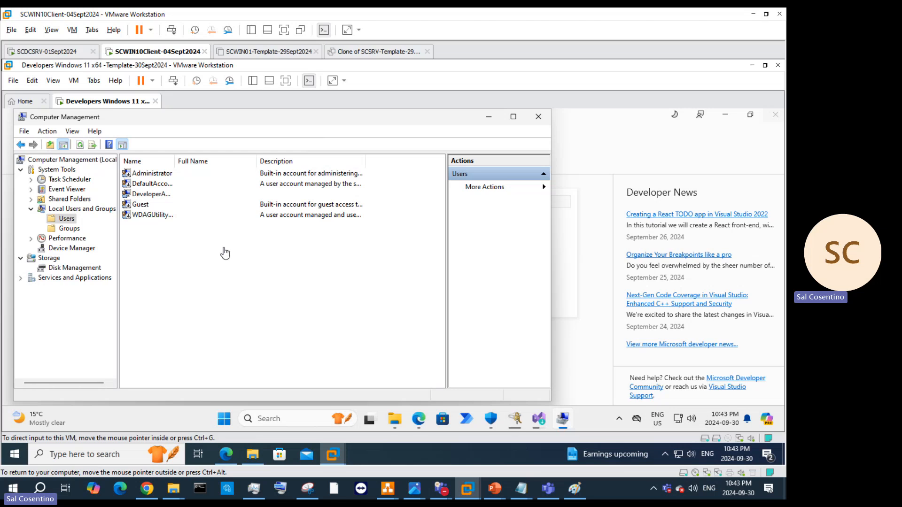
Step: Close Computer Management and scroll Start's All apps list to reach Notepad++
{"action": "left_click", "coordinate": [538, 117]}
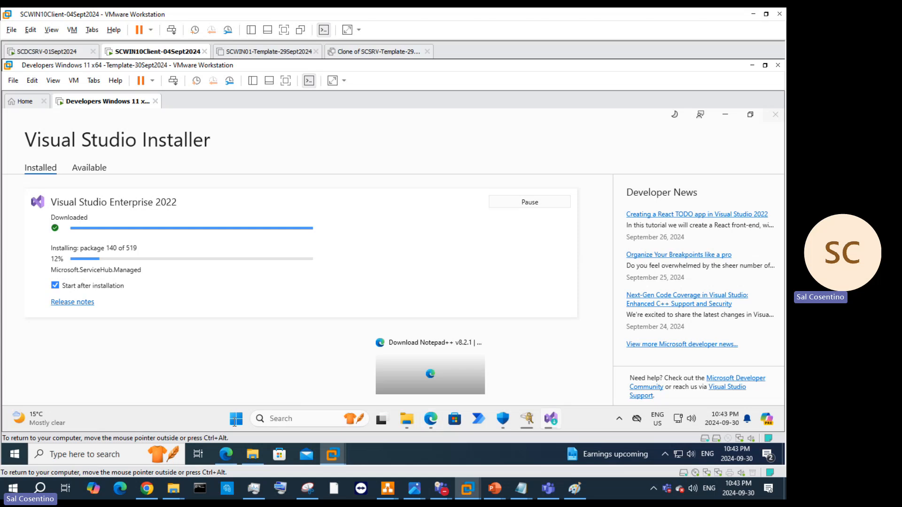
{"action": "left_click", "coordinate": [236, 419]}
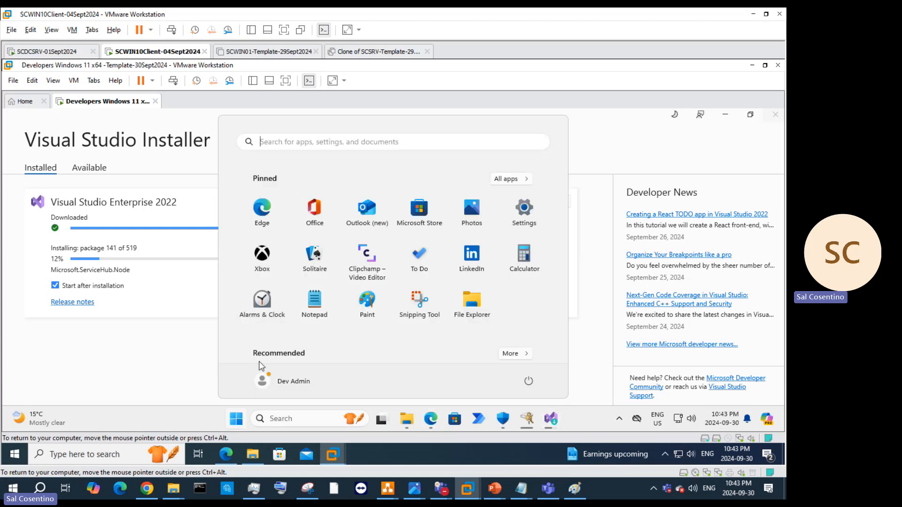
{"action": "left_click", "coordinate": [512, 179]}
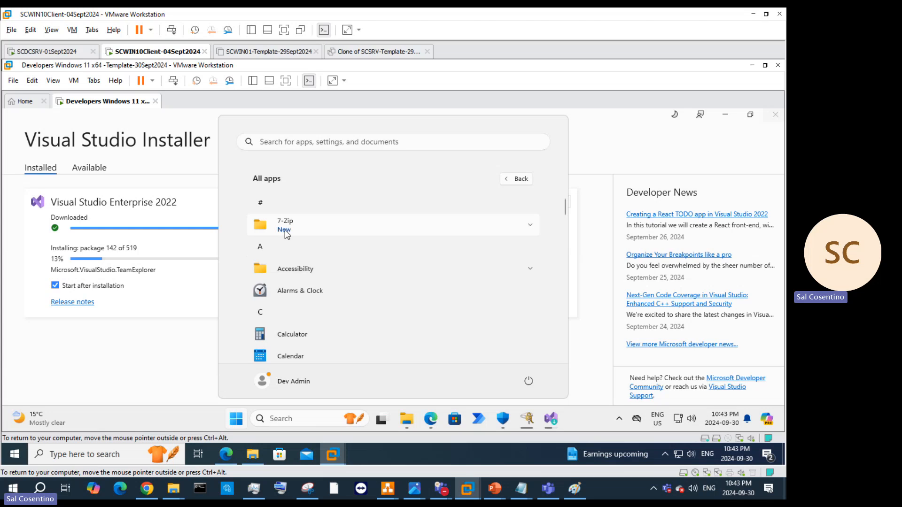
{"action": "scroll", "coordinate": [286, 234], "scroll_direction": "down", "scroll_amount": 5}
{"action": "scroll", "coordinate": [285, 230], "scroll_direction": "down", "scroll_amount": 6}
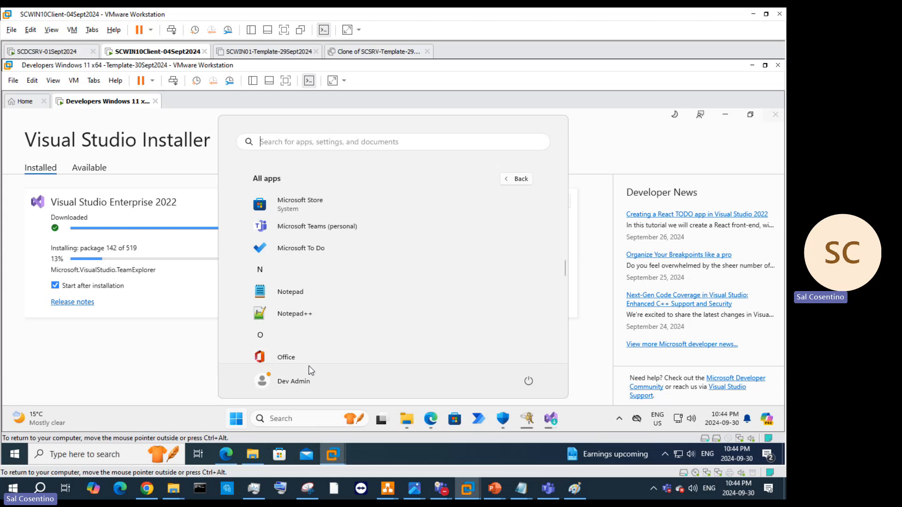
{"action": "scroll", "coordinate": [415, 337], "scroll_direction": "down", "scroll_amount": 1}
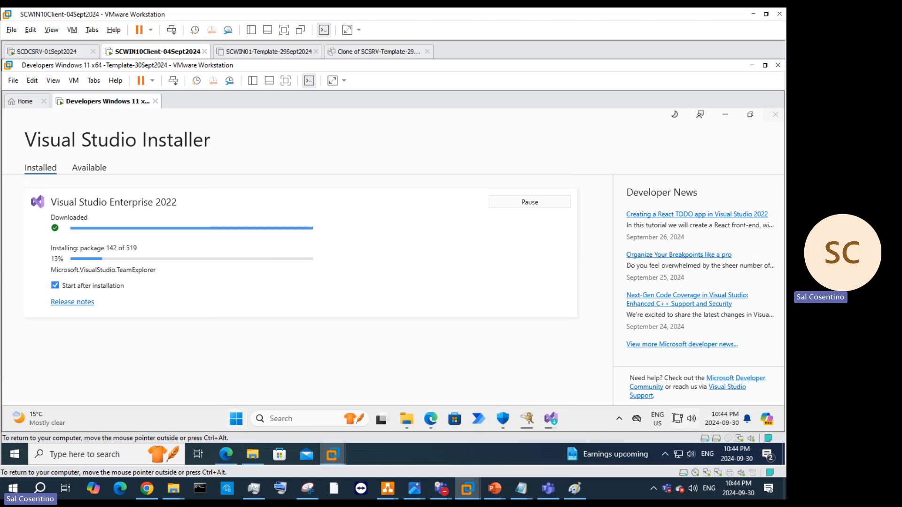
{"action": "left_click", "coordinate": [619, 418]}
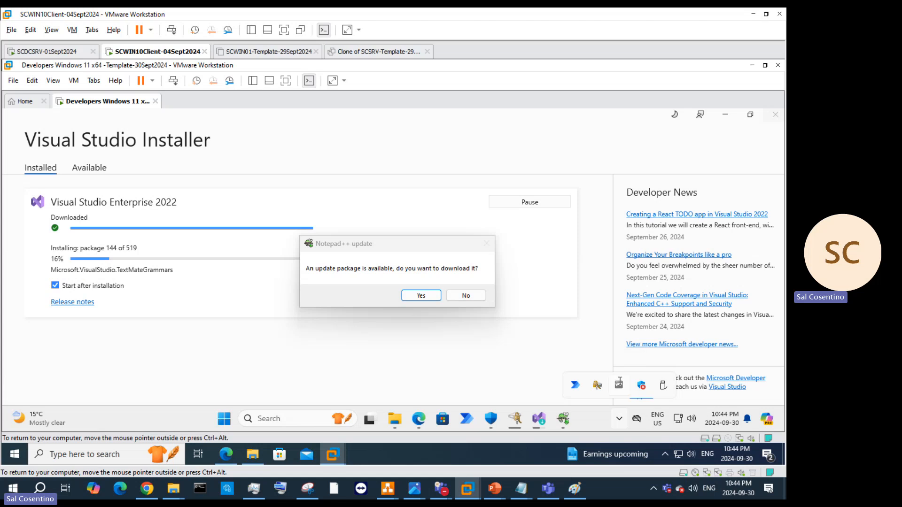
Step: Accept the Notepad++ update, let it close the editor, and approve the installer's UAC prompt
{"action": "left_click", "coordinate": [465, 296]}
{"action": "left_click", "coordinate": [535, 116]}
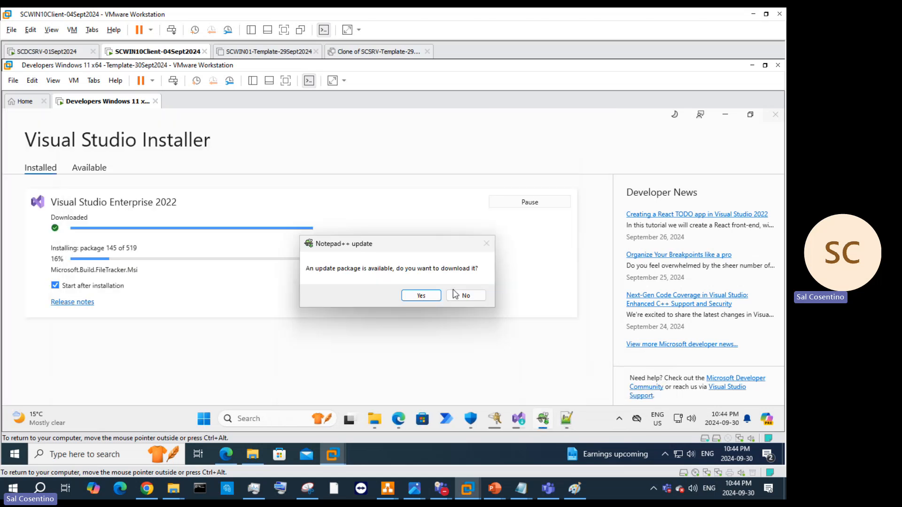
{"action": "left_click", "coordinate": [420, 296]}
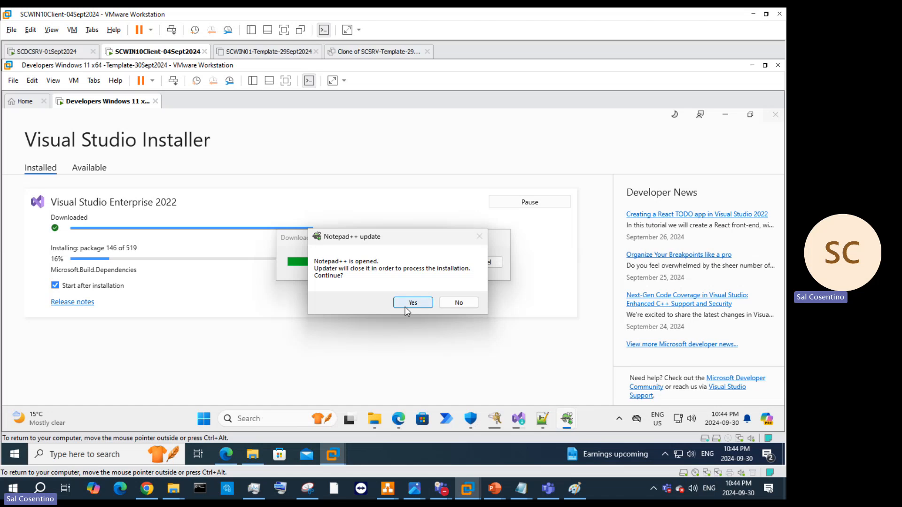
{"action": "left_click", "coordinate": [408, 303]}
{"action": "left_click", "coordinate": [619, 419]}
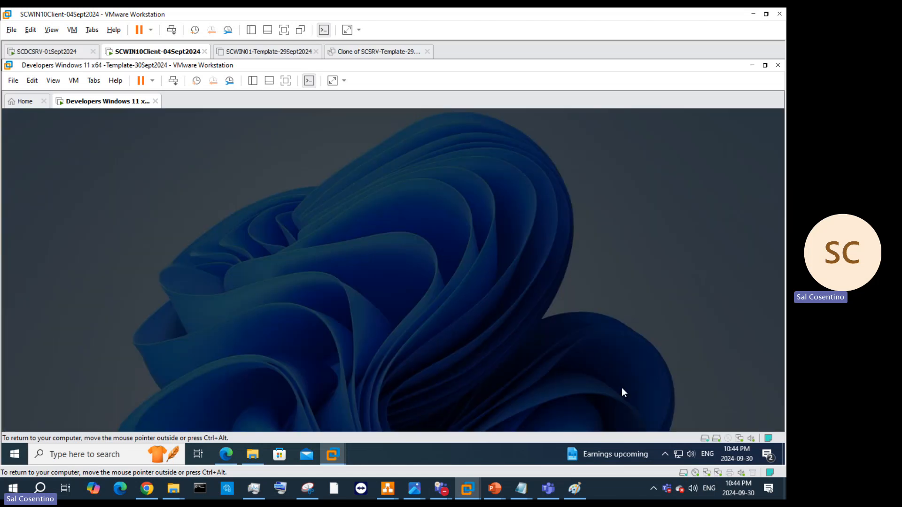
{"action": "left_click", "coordinate": [338, 355]}
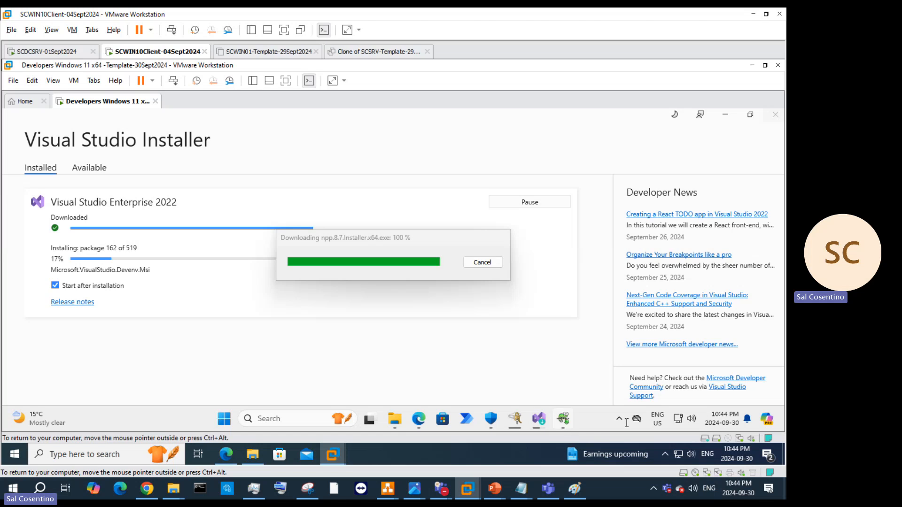
Step: Check the VMware Tools version details, then accept English as the installer language
{"action": "right_click", "coordinate": [620, 383]}
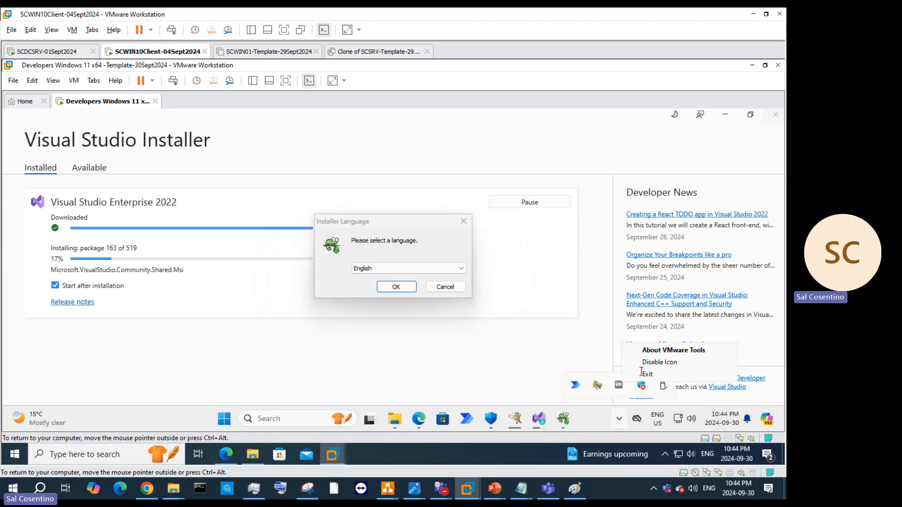
{"action": "left_click", "coordinate": [656, 351]}
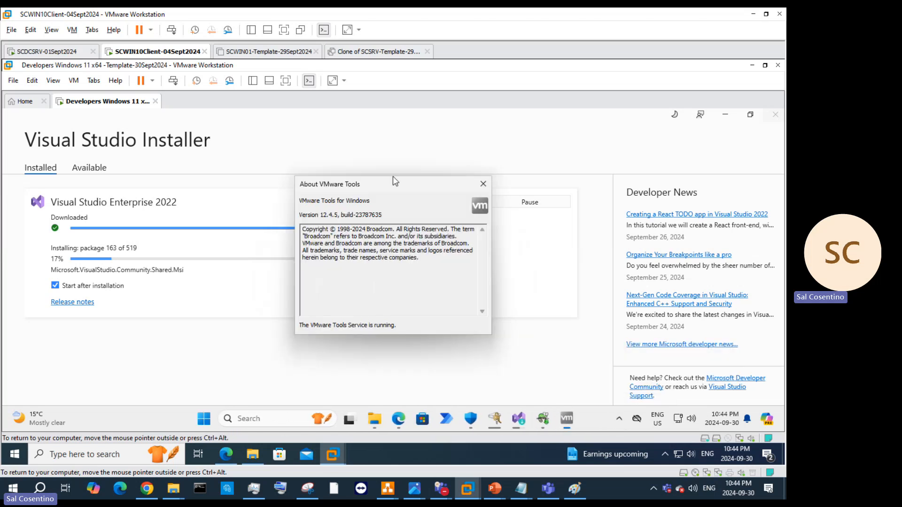
{"action": "left_click", "coordinate": [482, 184]}
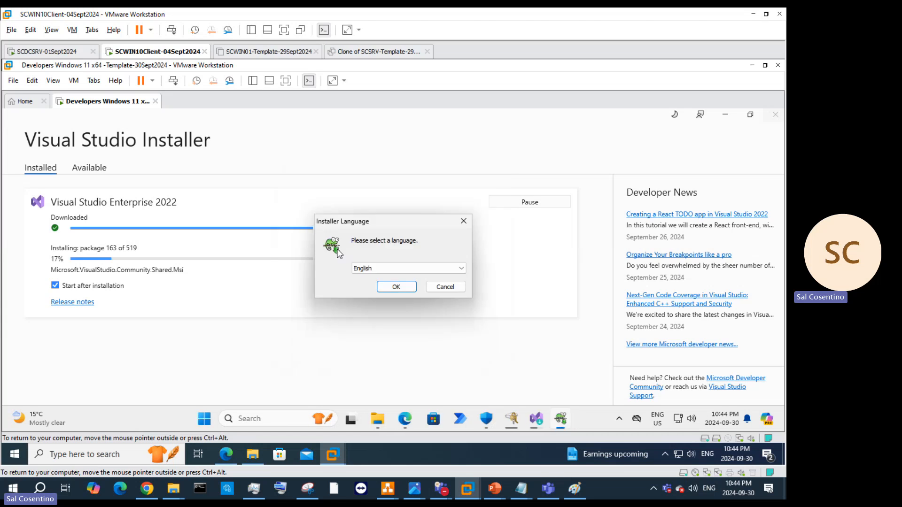
{"action": "left_click", "coordinate": [394, 287]}
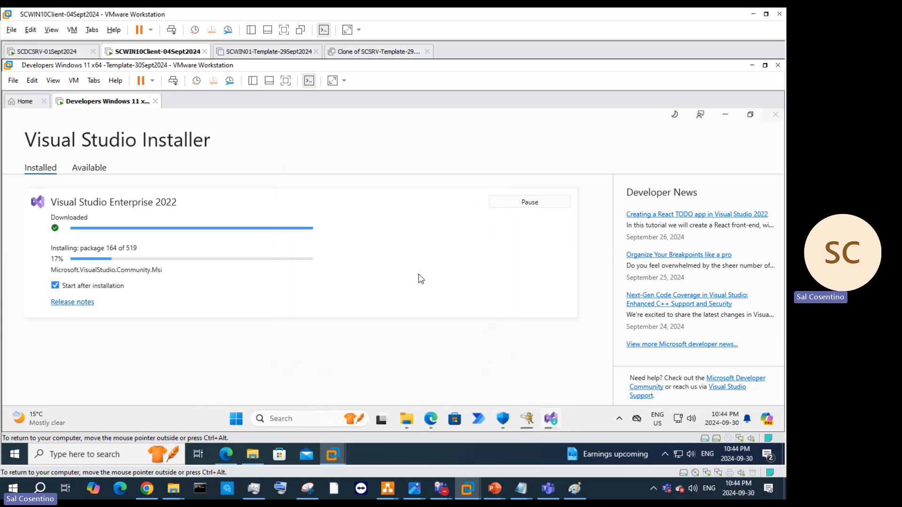
Step: Install Notepad++ v8.7 with the default license, location and components, showing the file details
{"action": "left_click", "coordinate": [463, 354]}
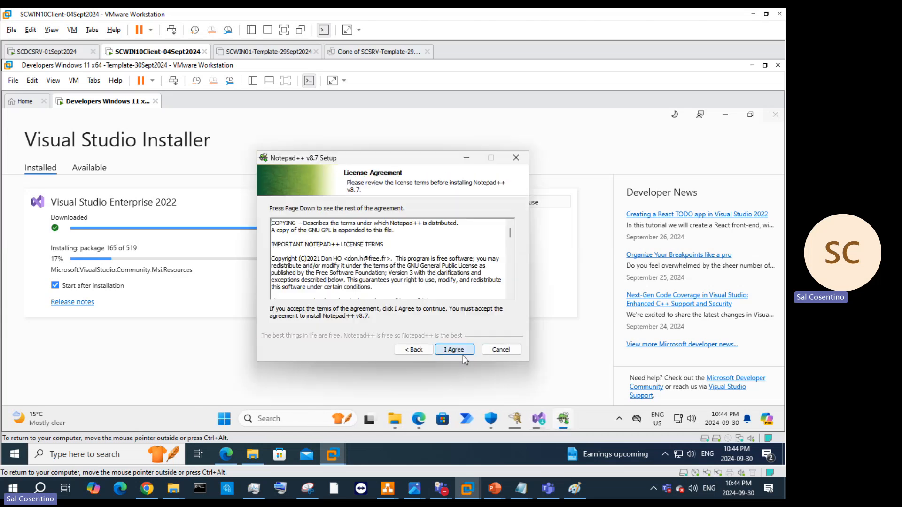
{"action": "left_click", "coordinate": [463, 354]}
{"action": "left_click", "coordinate": [463, 354]}
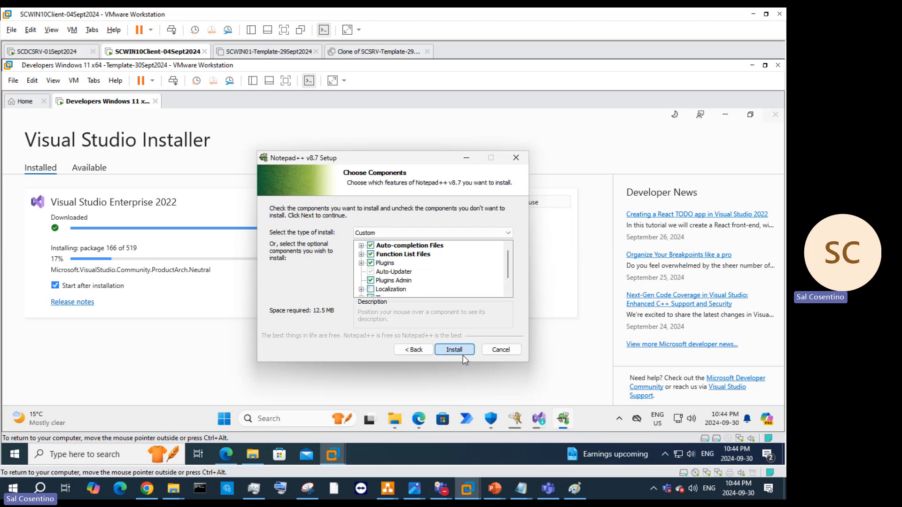
{"action": "left_click", "coordinate": [463, 355]}
{"action": "left_click", "coordinate": [463, 355]}
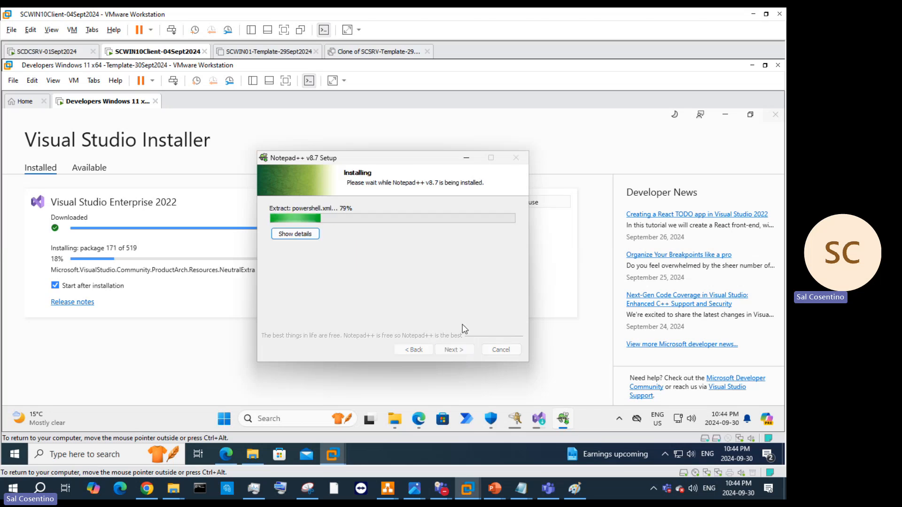
{"action": "left_click", "coordinate": [278, 237]}
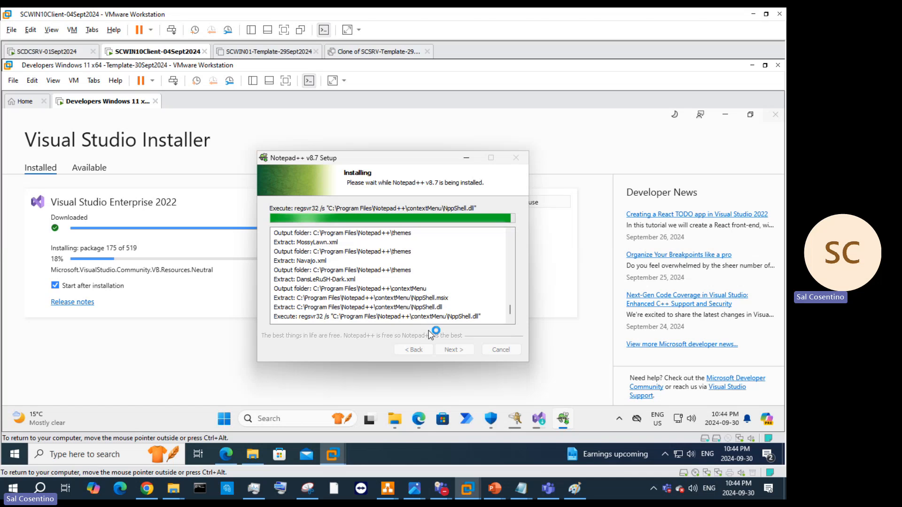
Step: Finish the Notepad++ setup with Run Notepad++ v8.7 unchecked
{"action": "right_click", "coordinate": [97, 100]}
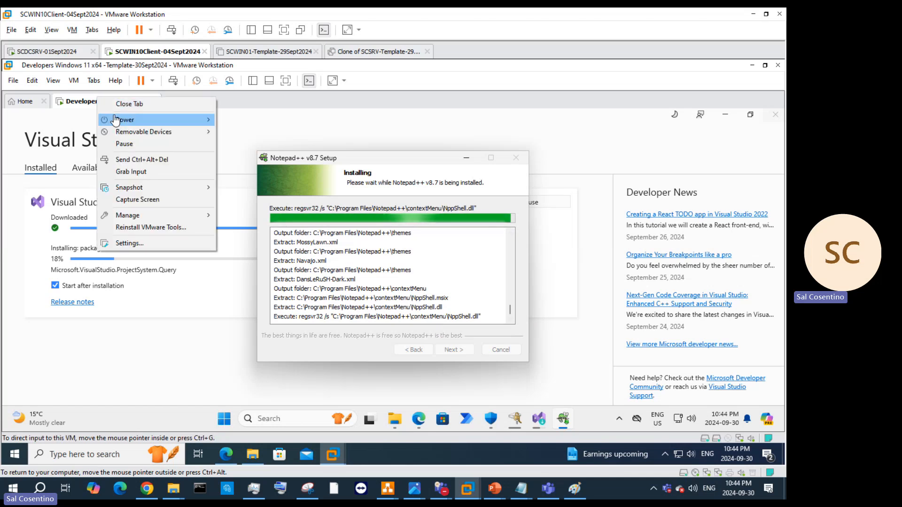
{"action": "mouse_move", "coordinate": [115, 121]}
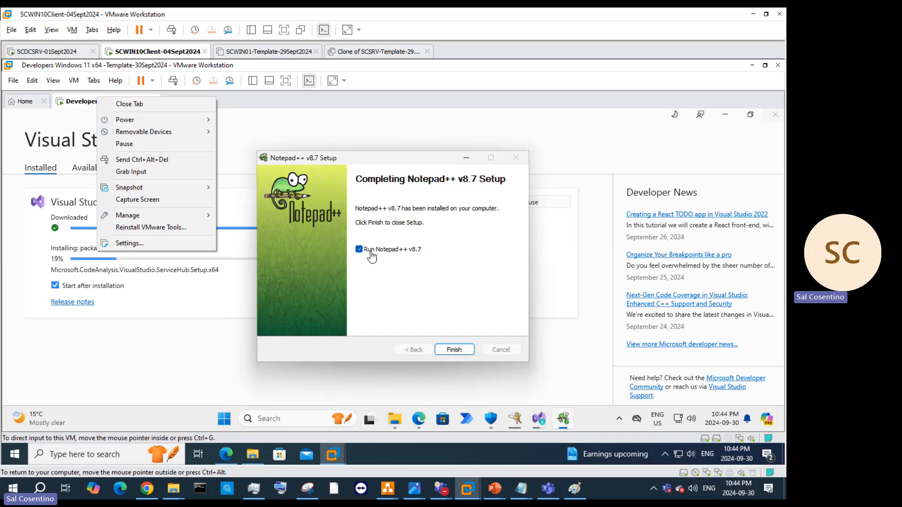
{"action": "left_click", "coordinate": [380, 254]}
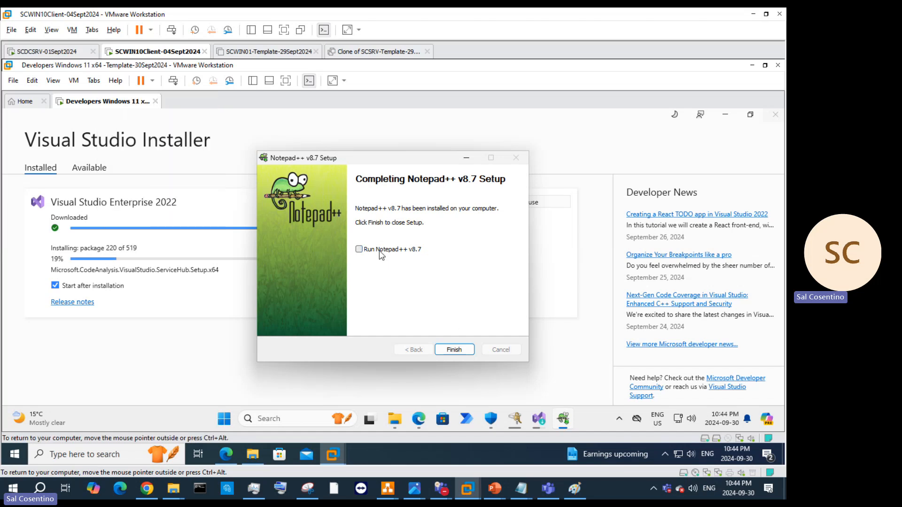
{"action": "left_click", "coordinate": [454, 349]}
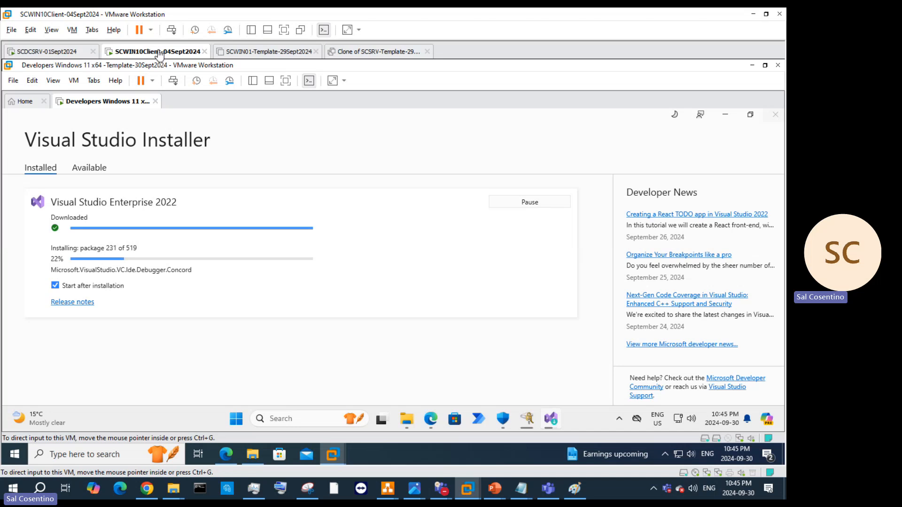
{"action": "right_click", "coordinate": [140, 100]}
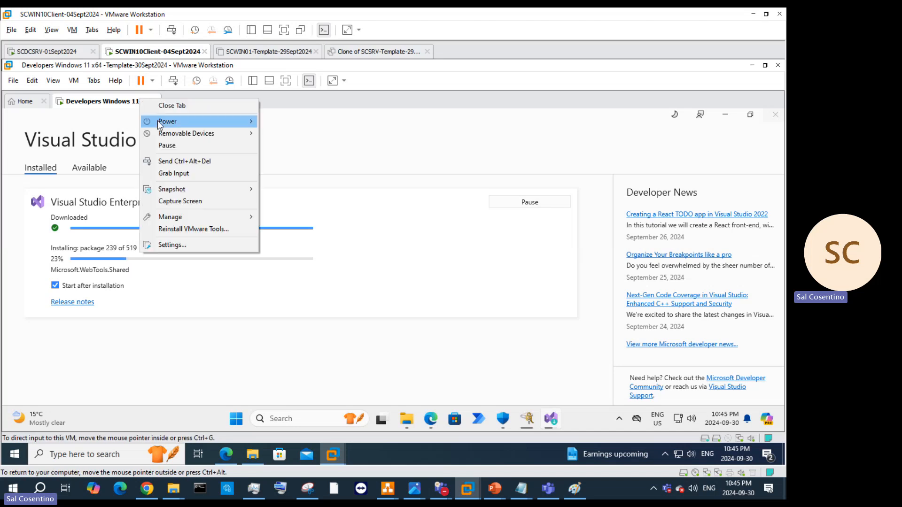
{"action": "left_click", "coordinate": [210, 245]}
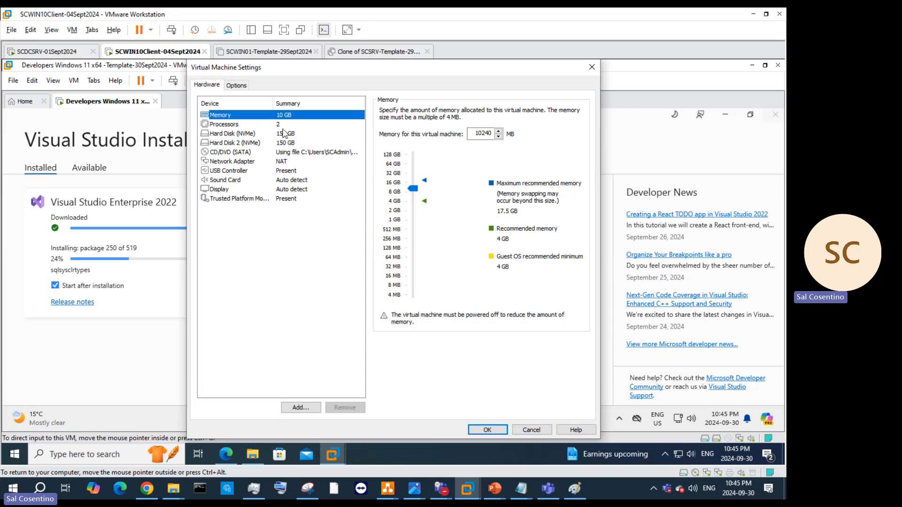
{"action": "left_click", "coordinate": [536, 431]}
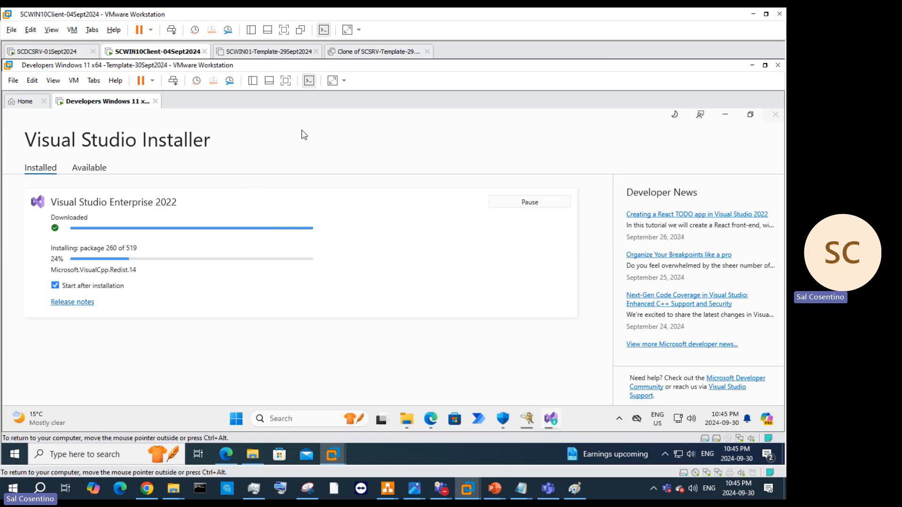
{"action": "left_click", "coordinate": [554, 425]}
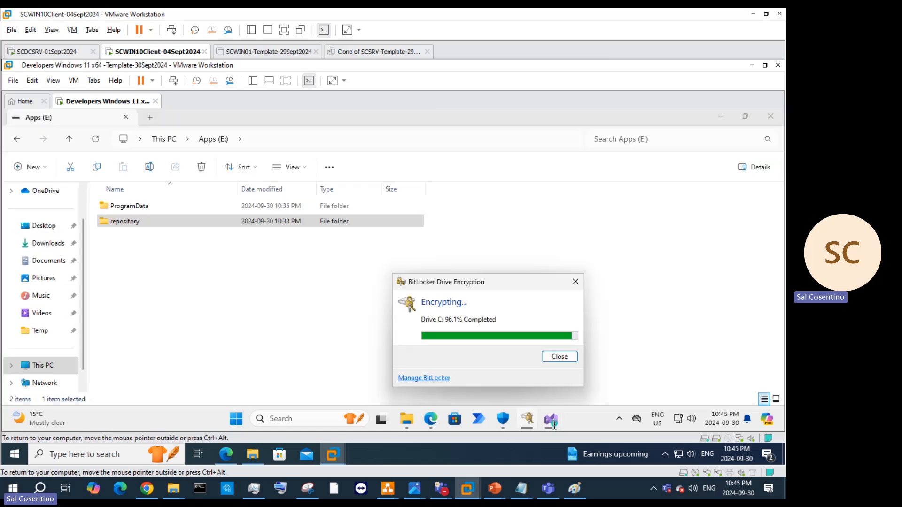
Step: Inspect E:\ProgramData\Microsoft\VisualStudio\Packages, then open the E:\repository folder
{"action": "double_click", "coordinate": [123, 205]}
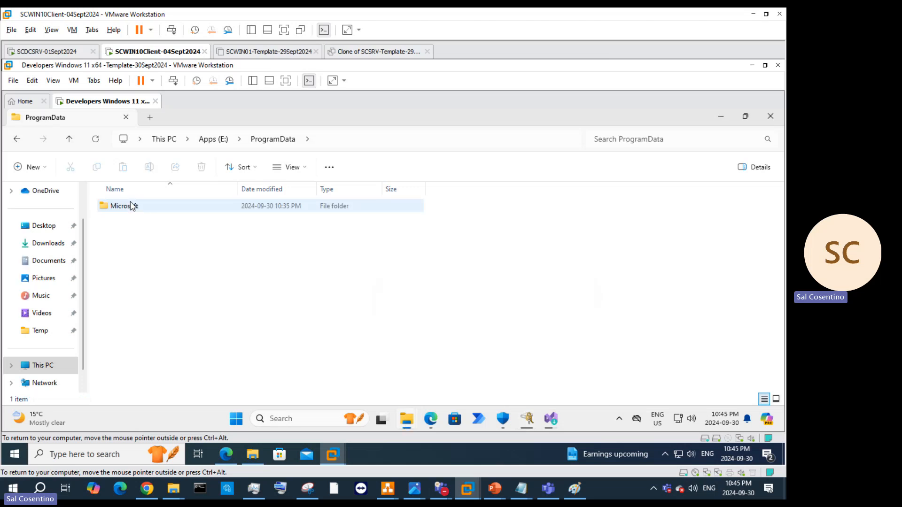
{"action": "double_click", "coordinate": [131, 206]}
{"action": "double_click", "coordinate": [132, 206]}
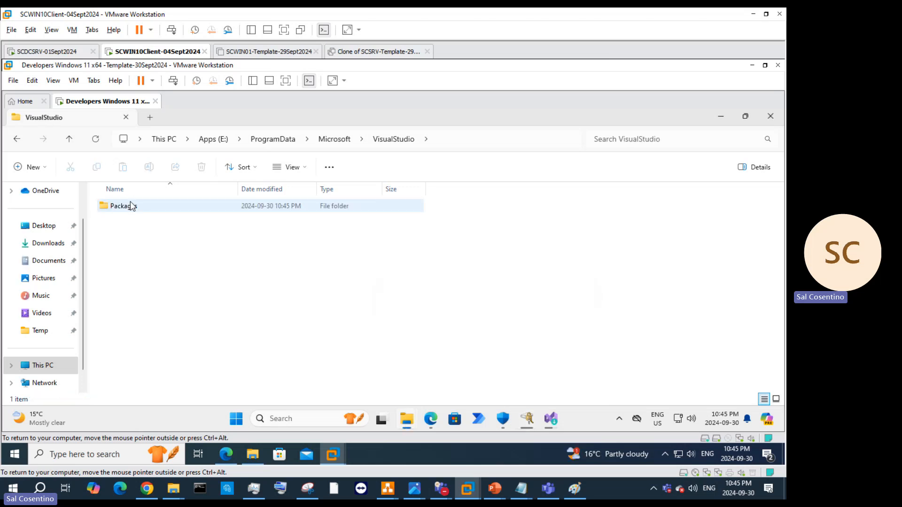
{"action": "double_click", "coordinate": [132, 206]}
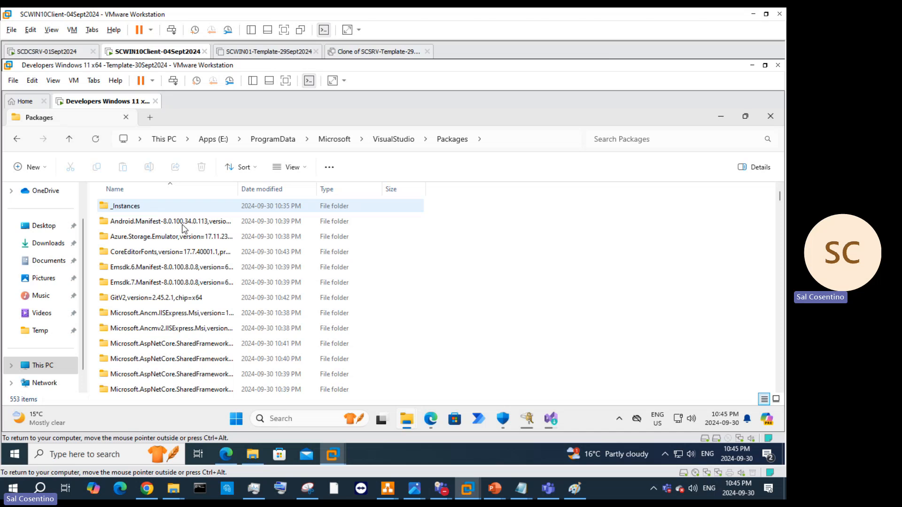
{"action": "scroll", "coordinate": [233, 262], "scroll_direction": "down", "scroll_amount": 3}
{"action": "scroll", "coordinate": [230, 258], "scroll_direction": "up", "scroll_amount": 3}
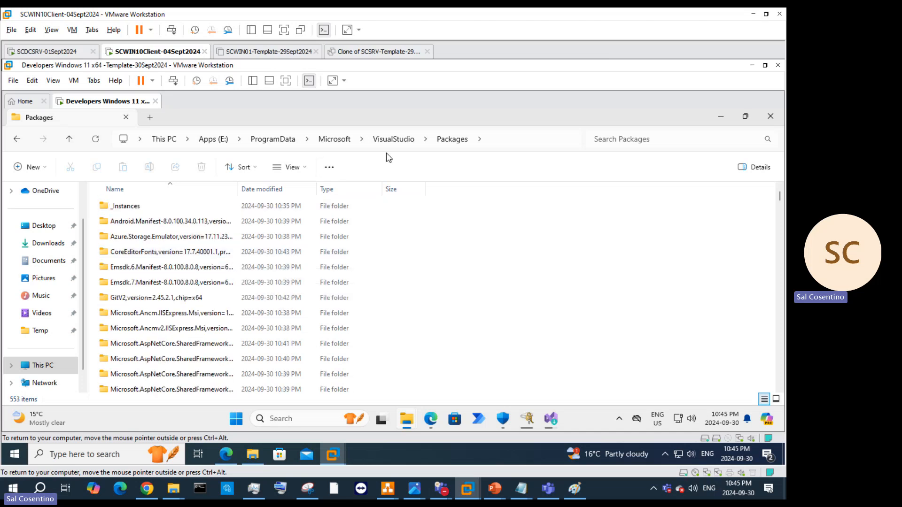
{"action": "left_click", "coordinate": [392, 141]}
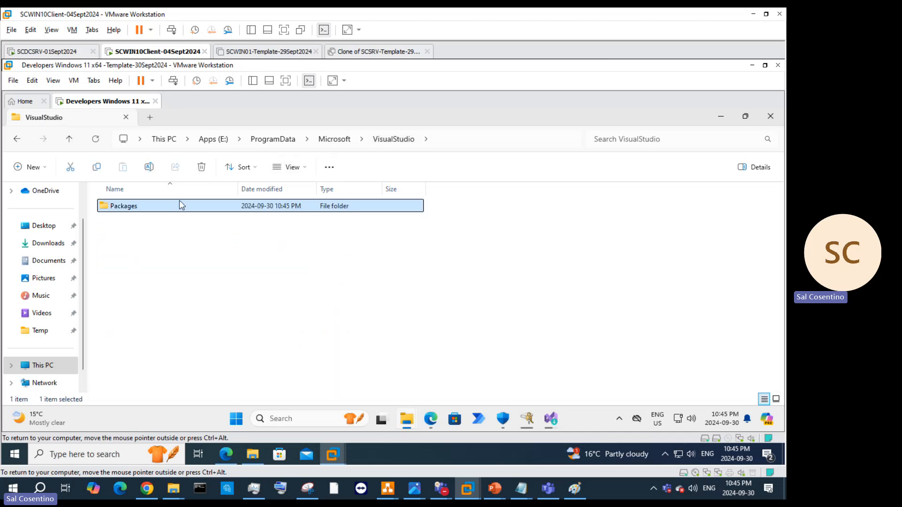
{"action": "left_click", "coordinate": [213, 140]}
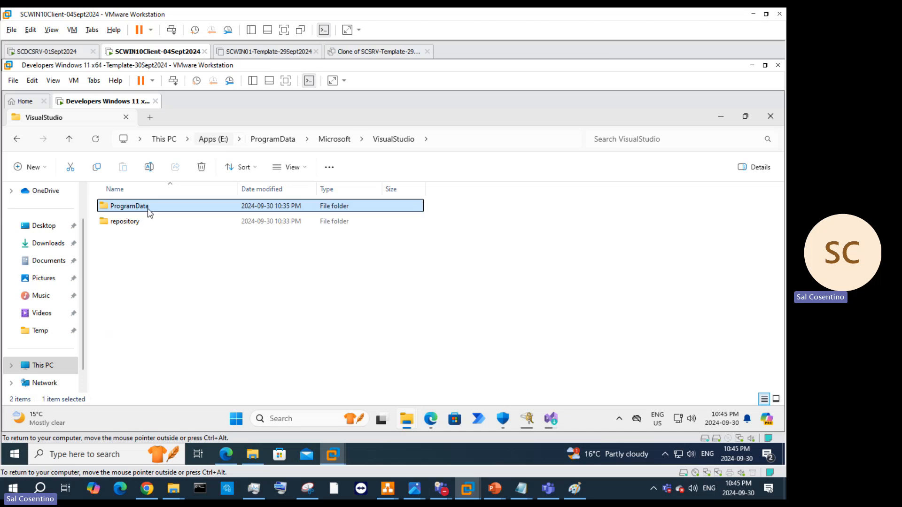
{"action": "double_click", "coordinate": [135, 221]}
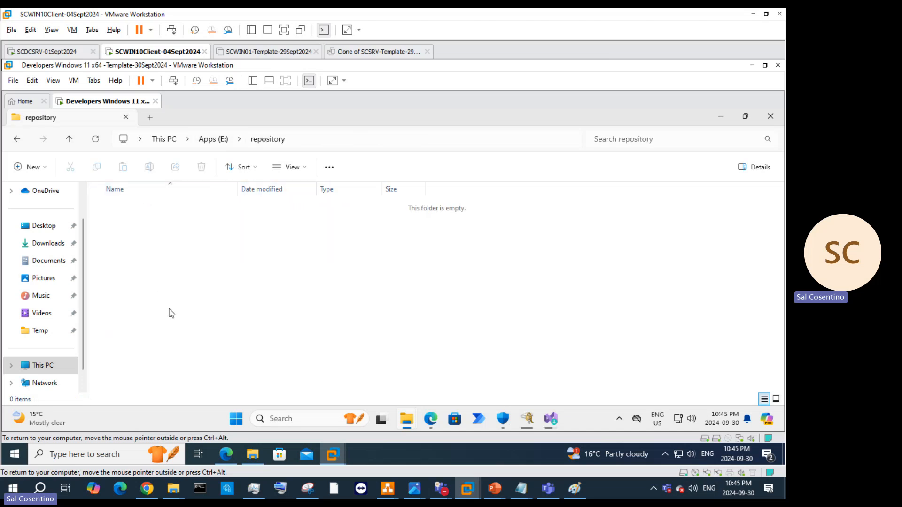
Step: Show drive C's BitLocker encryption progress over the Visual Studio Installer
{"action": "left_click", "coordinate": [533, 419]}
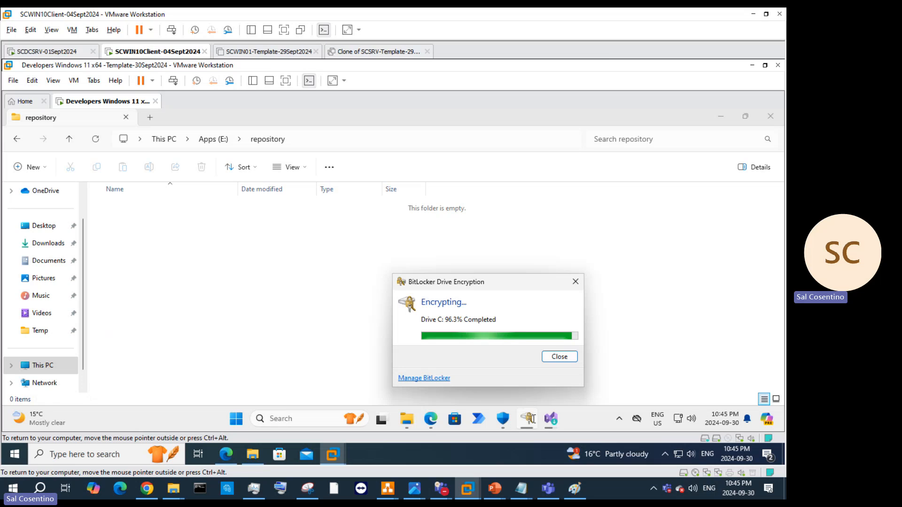
{"action": "mouse_move", "coordinate": [551, 419]}
{"action": "left_click", "coordinate": [587, 372]}
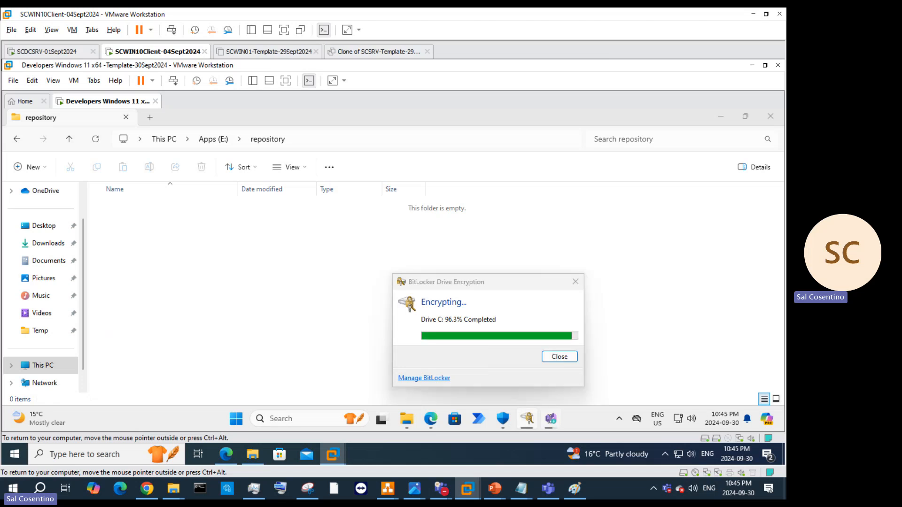
{"action": "left_click", "coordinate": [536, 424]}
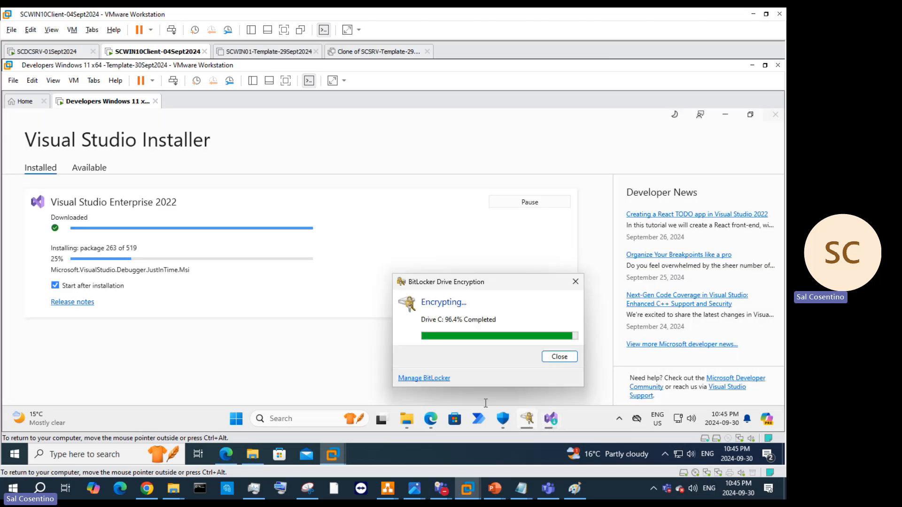
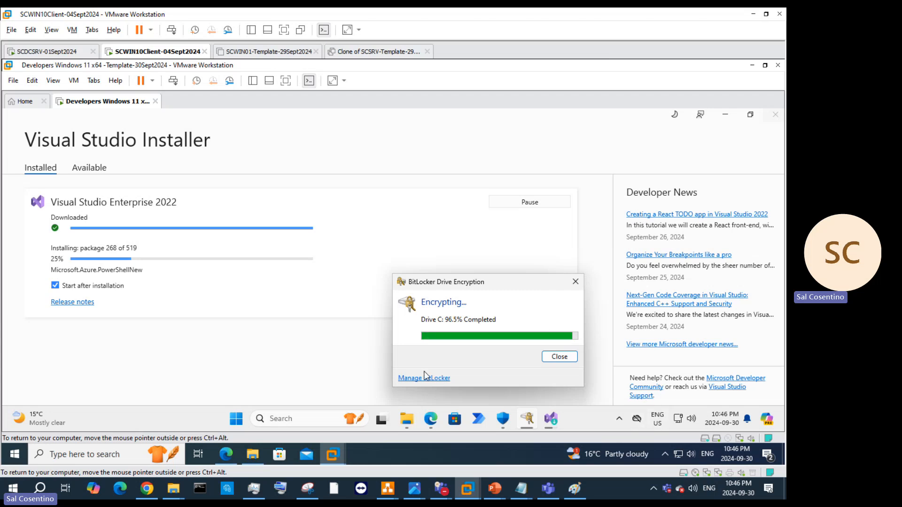
Step: Close the encryption progress dialog and open Manage BitLocker for Local Disk (C:) from This PC
{"action": "left_click", "coordinate": [554, 359]}
{"action": "mouse_move", "coordinate": [418, 419]}
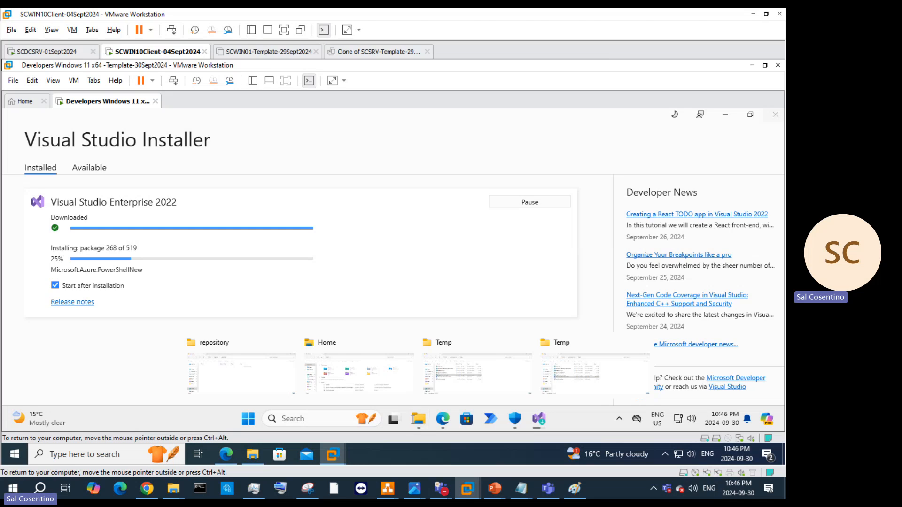
{"action": "left_click", "coordinate": [251, 374]}
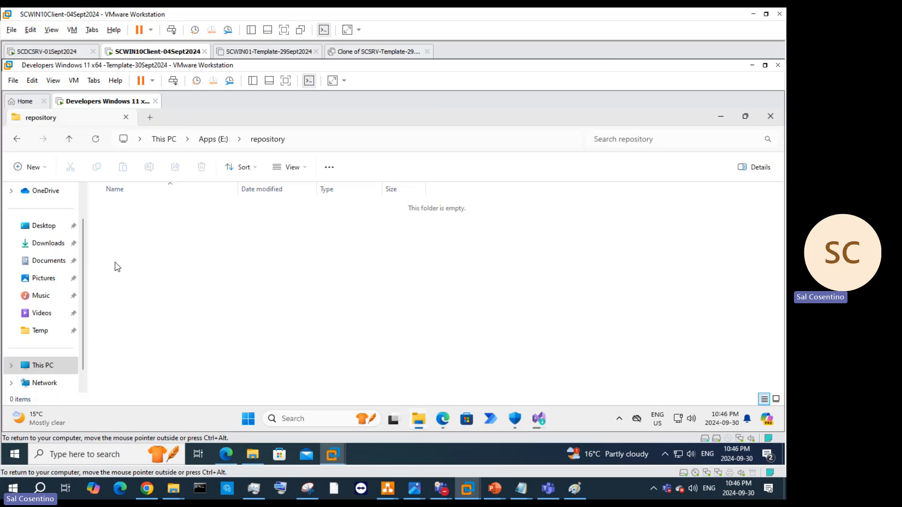
{"action": "left_click", "coordinate": [51, 365]}
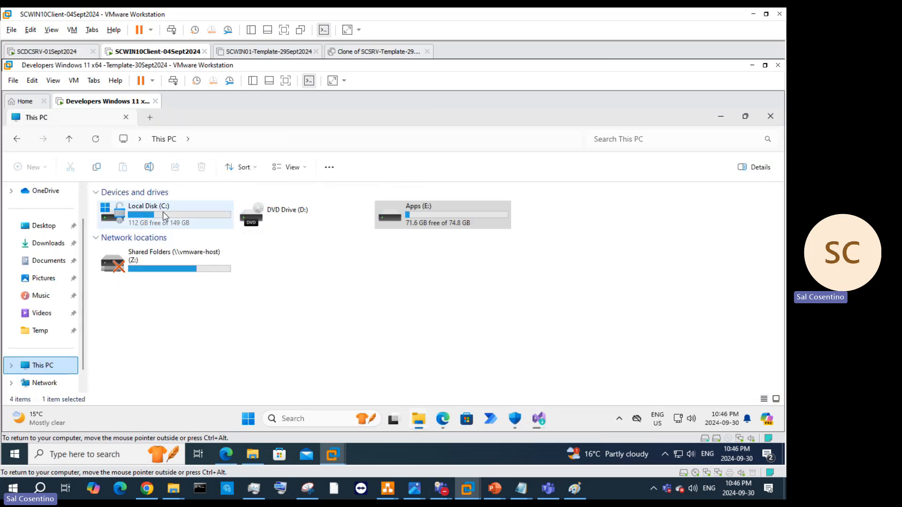
{"action": "right_click", "coordinate": [164, 217]}
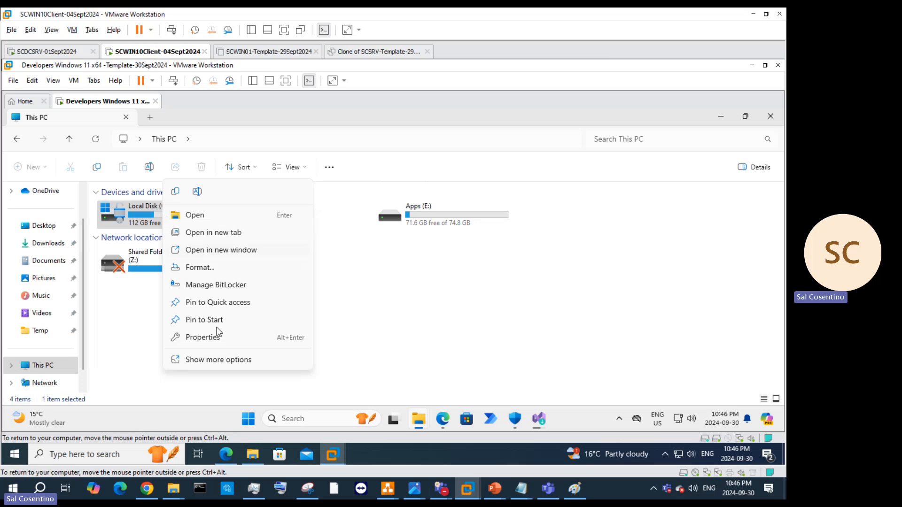
{"action": "left_click", "coordinate": [218, 284]}
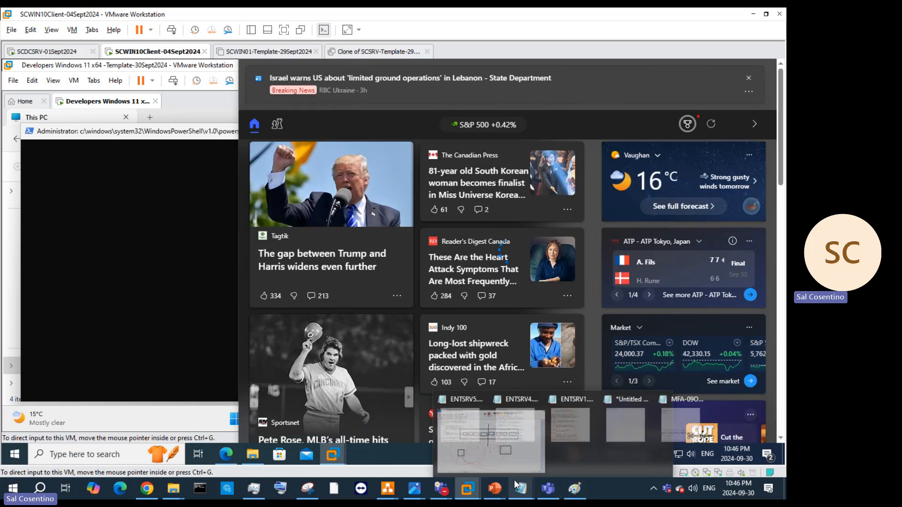
Step: Copy the 'manage-bde -status' command from the BitLocker bullet on PowerPoint slide 27
{"action": "mouse_move", "coordinate": [498, 486]}
{"action": "left_click", "coordinate": [677, 437]}
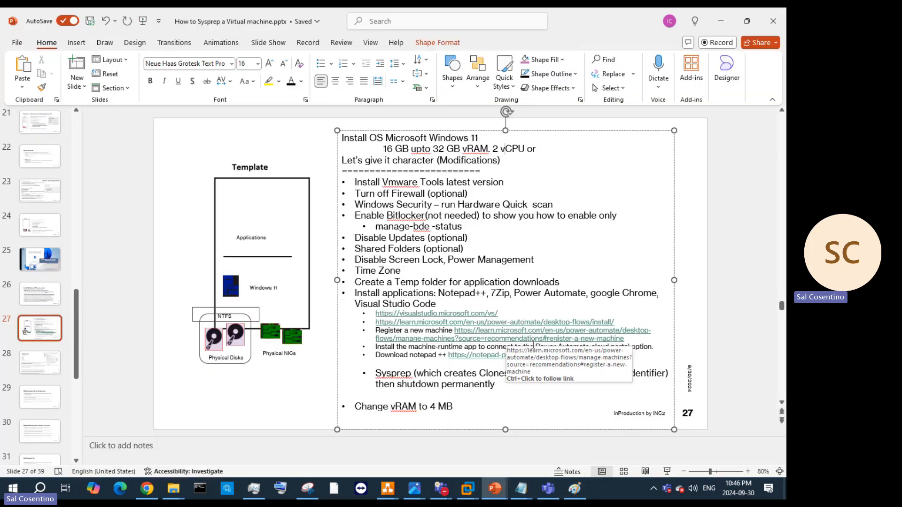
{"action": "left_click_drag", "start_coordinate": [464, 226], "coordinate": [402, 228]}
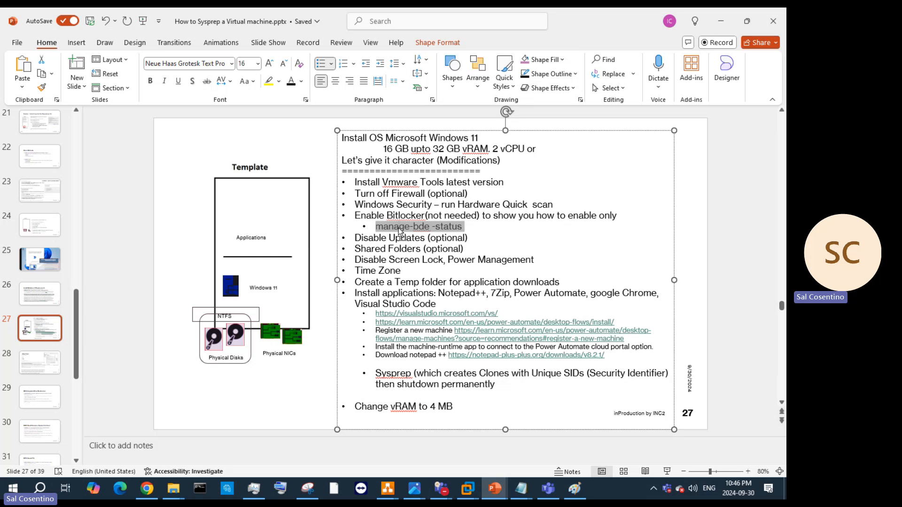
{"action": "right_click", "coordinate": [398, 230]}
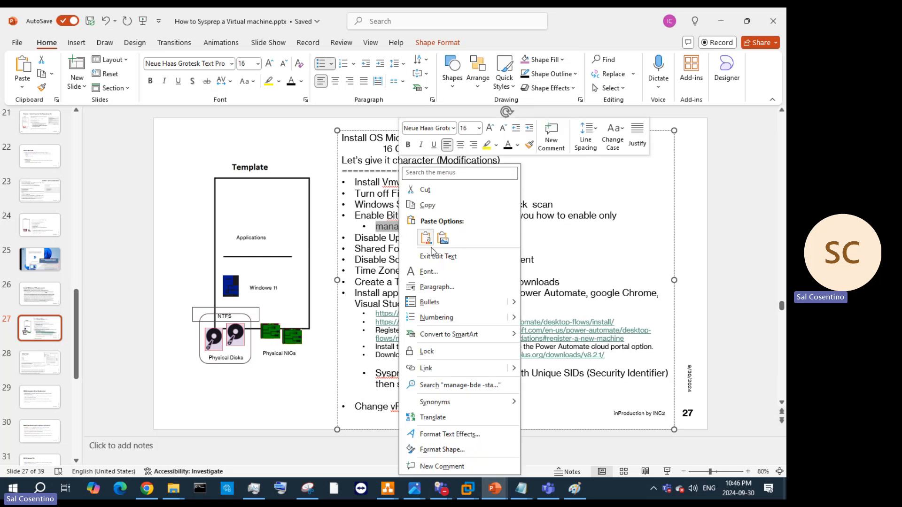
{"action": "left_click", "coordinate": [426, 209]}
Step: Minimize PowerPoint and move the PowerShell console aside to reveal This PC's drives in the VM
{"action": "left_click", "coordinate": [724, 22]}
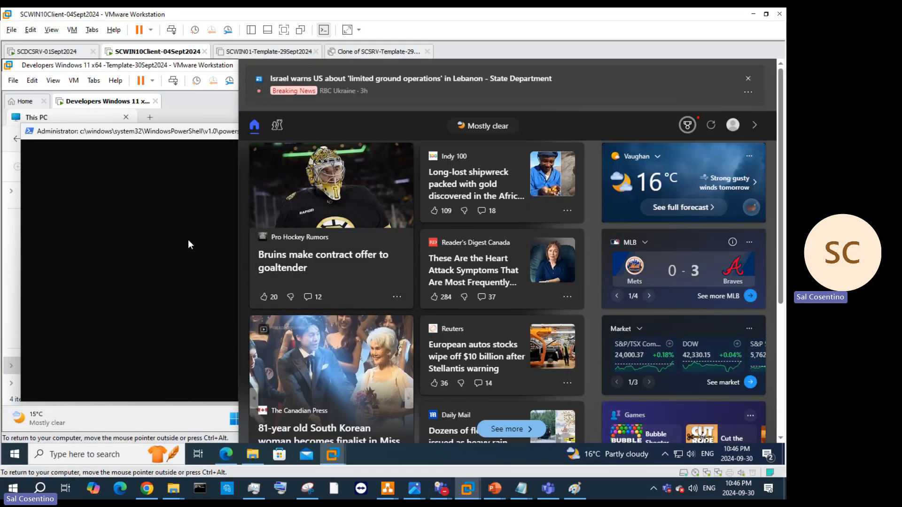
{"action": "left_click", "coordinate": [188, 240]}
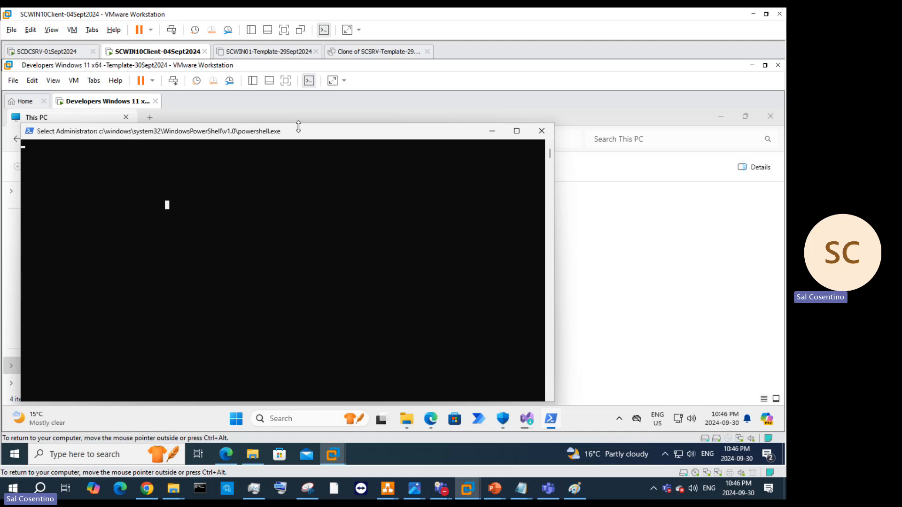
{"action": "left_click_drag", "start_coordinate": [300, 128], "coordinate": [397, 131]}
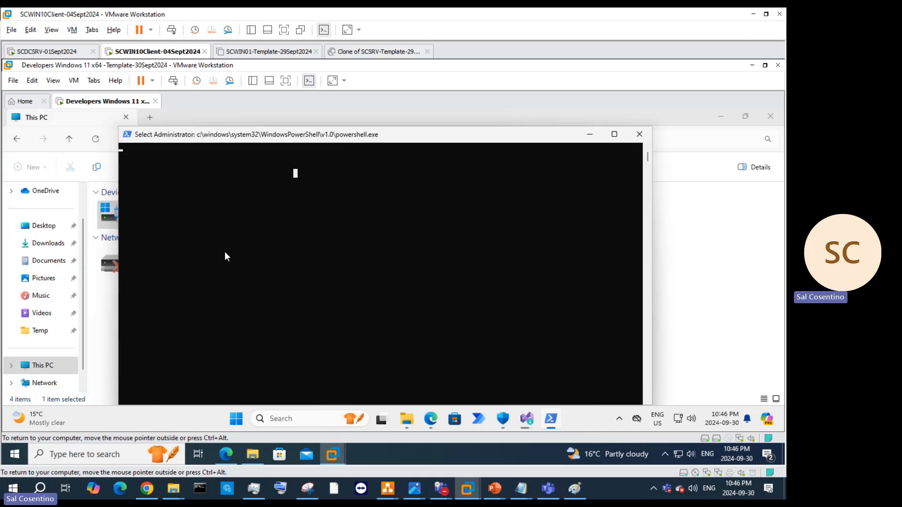
{"action": "mouse_move", "coordinate": [527, 426]}
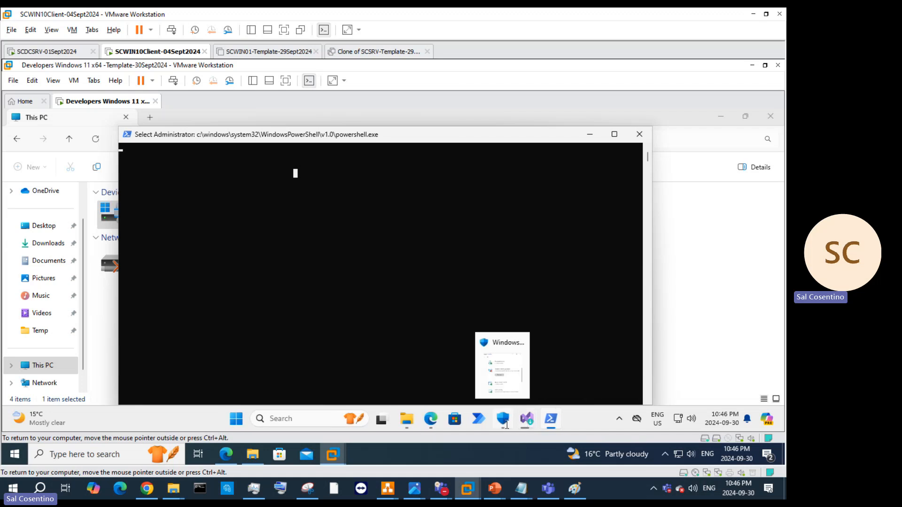
{"action": "left_click", "coordinate": [477, 419]}
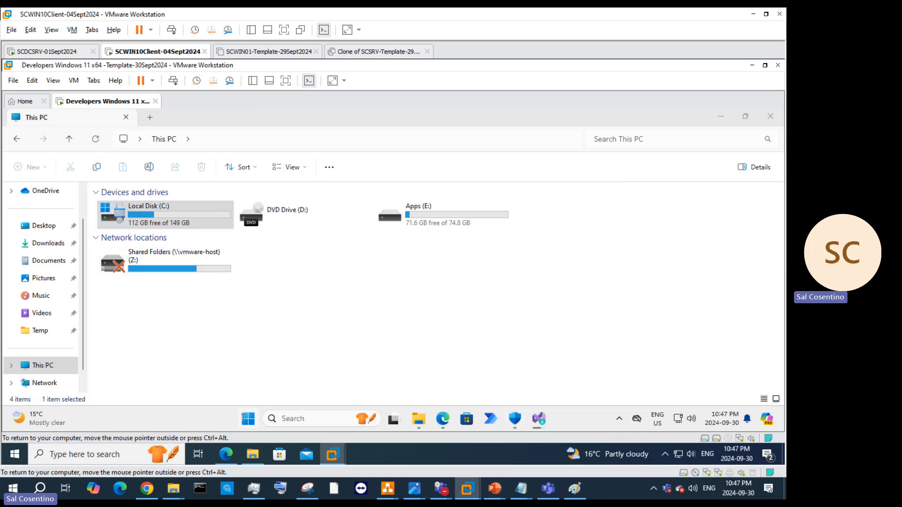
Step: Search for cmd in the VM and open a regular Command Prompt
{"action": "left_click", "coordinate": [302, 417]}
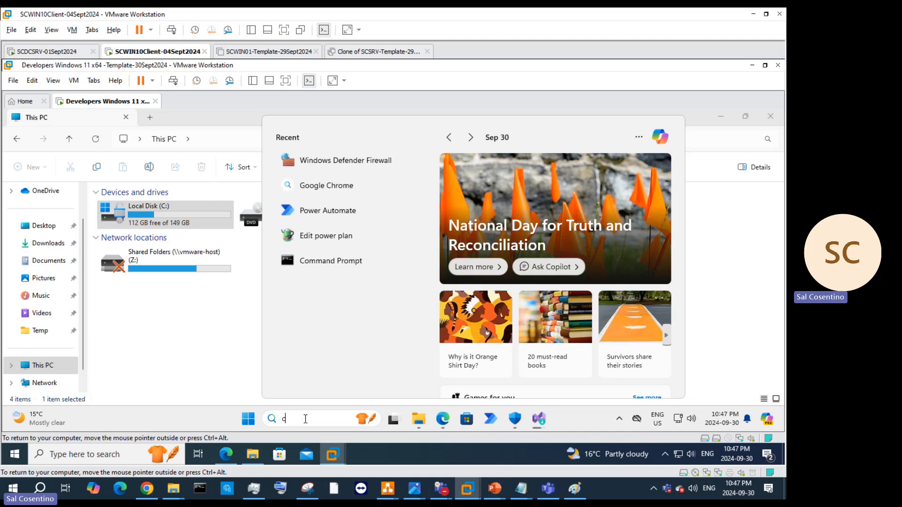
{"action": "type", "text": "cmd"}
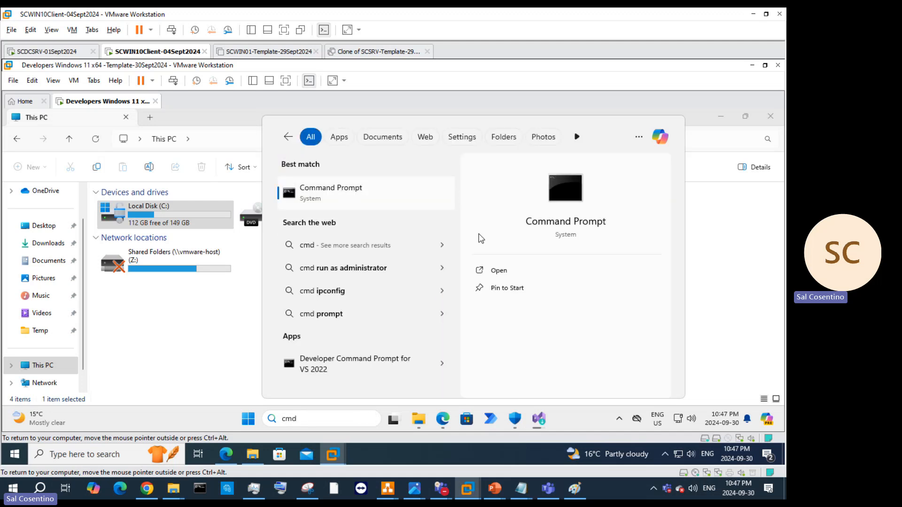
{"action": "right_click", "coordinate": [369, 193]}
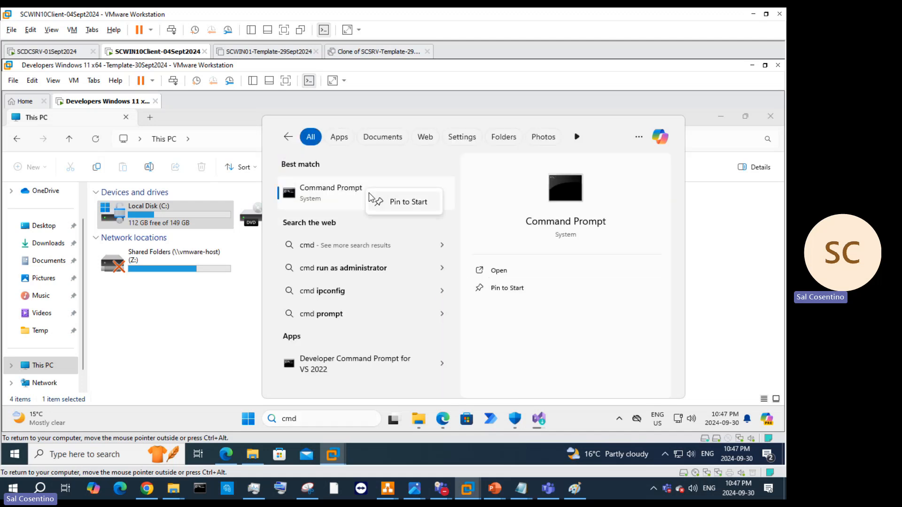
{"action": "right_click", "coordinate": [347, 192]}
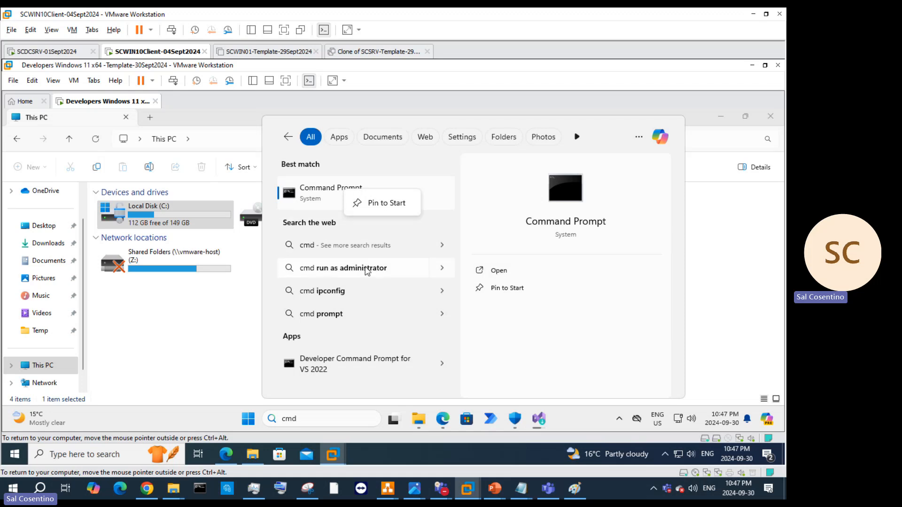
{"action": "right_click", "coordinate": [296, 194]}
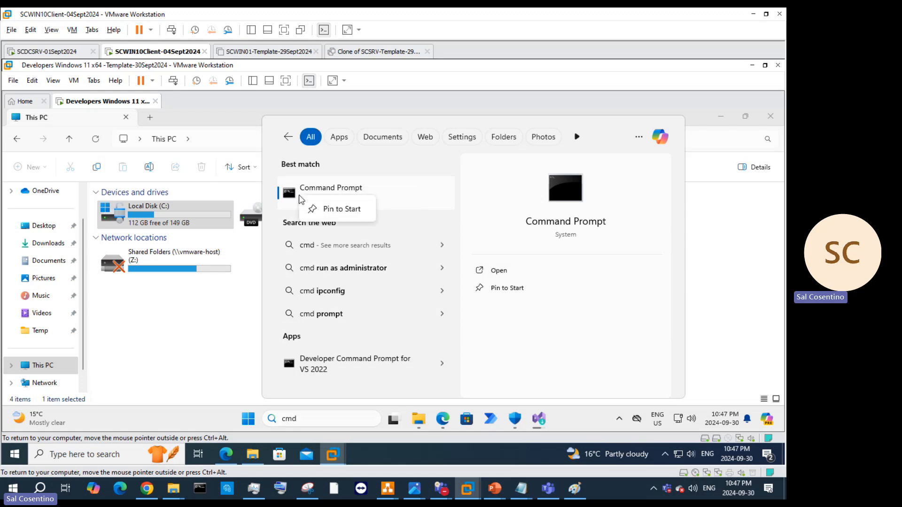
{"action": "left_click", "coordinate": [294, 194]}
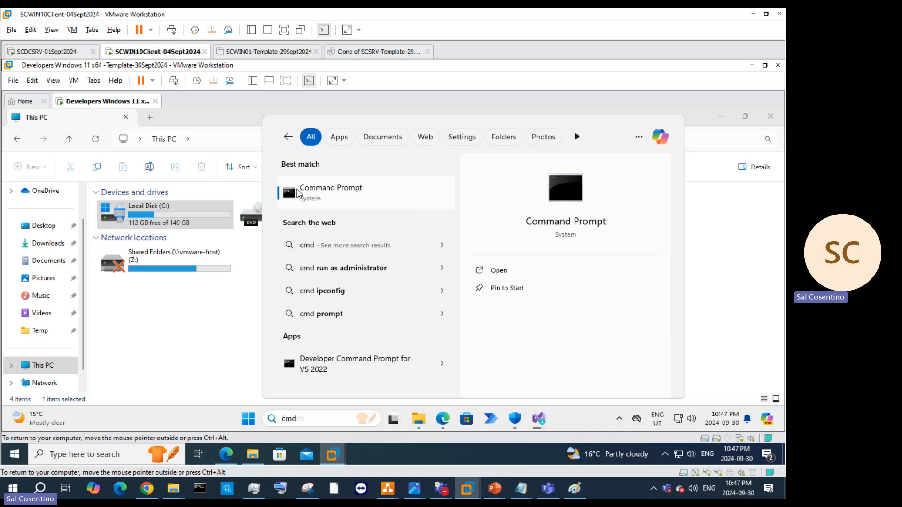
{"action": "left_click", "coordinate": [297, 192]}
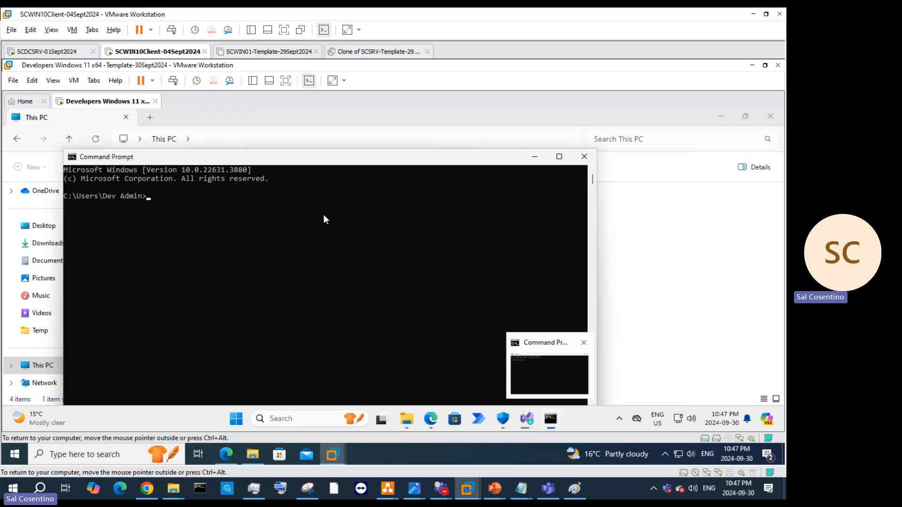
Step: Run the pasted manage-bde -status, which is denied without admin rights, then close the window
{"action": "left_click", "coordinate": [550, 420]}
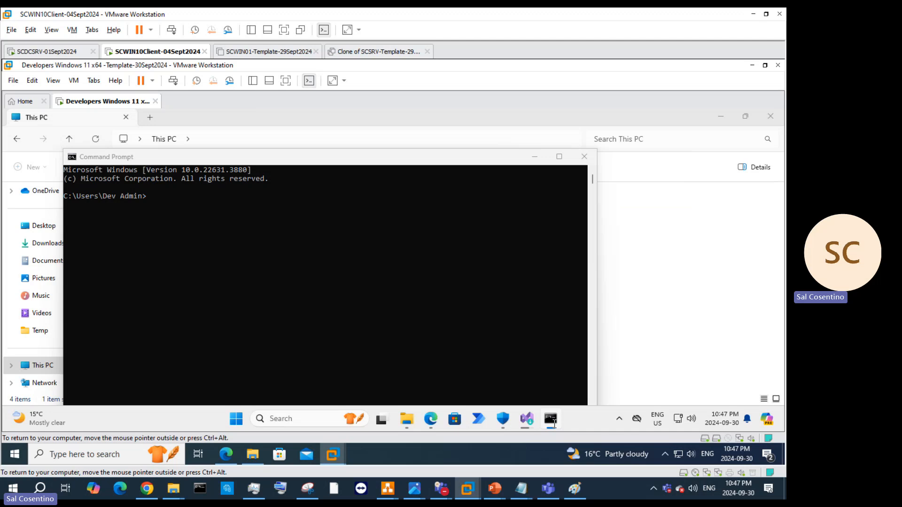
{"action": "left_click", "coordinate": [249, 220]}
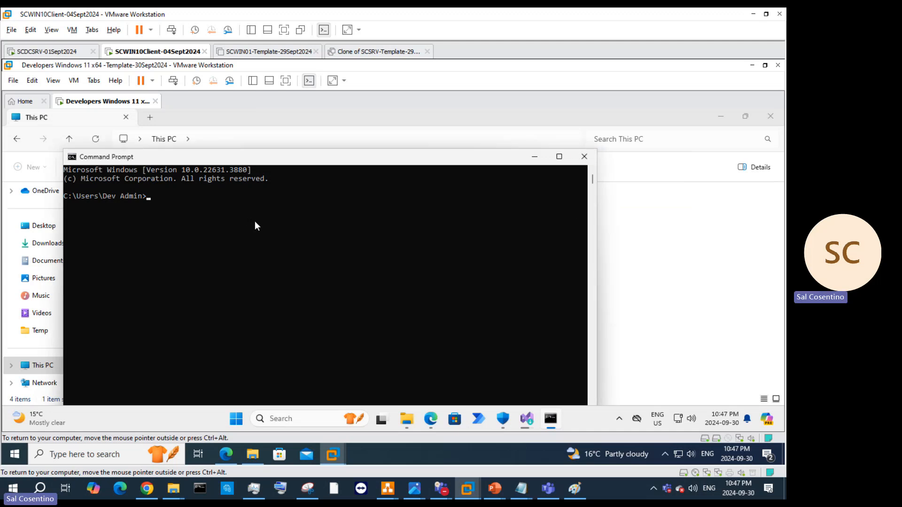
{"action": "key", "text": "ctrl+v"}
{"action": "key", "text": "Return"}
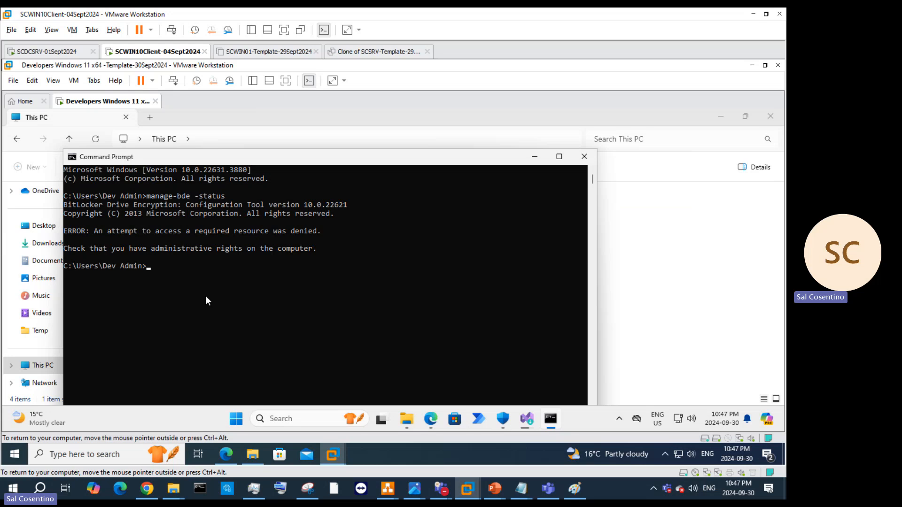
{"action": "left_click", "coordinate": [582, 158]}
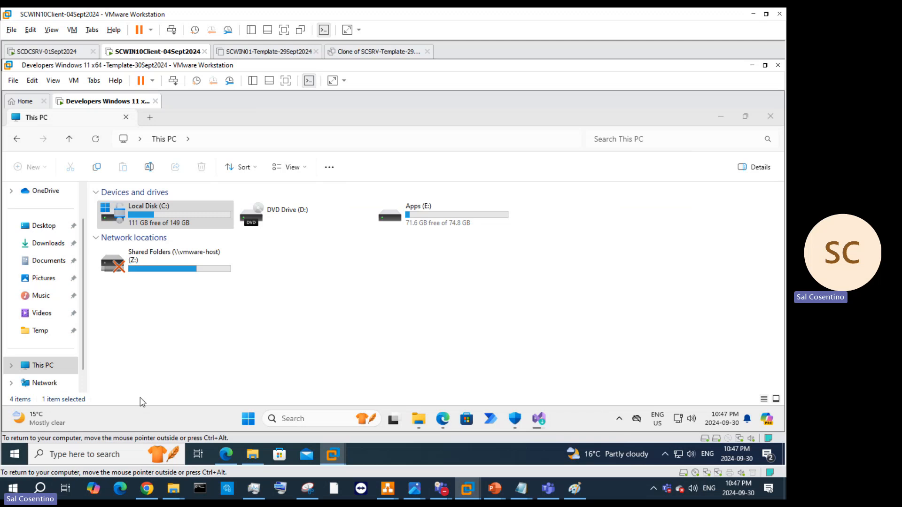
Step: Search cmd and check the Command Prompt context menus for a run-as-administrator option
{"action": "left_click", "coordinate": [298, 422]}
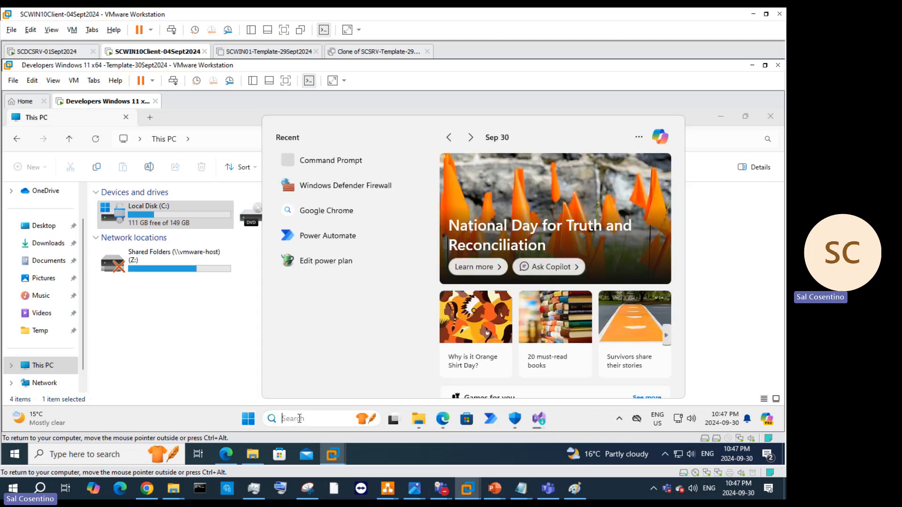
{"action": "type", "text": "cmd"}
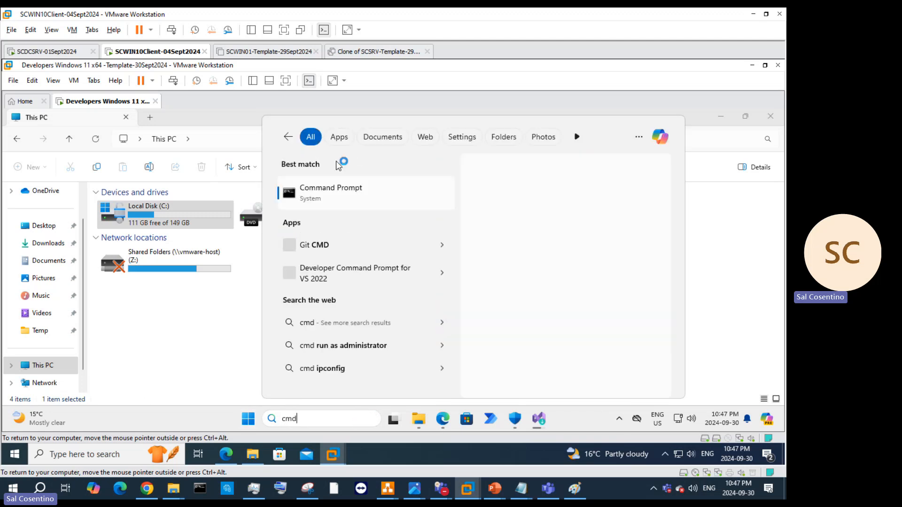
{"action": "right_click", "coordinate": [342, 193]}
{"action": "right_click", "coordinate": [305, 195]}
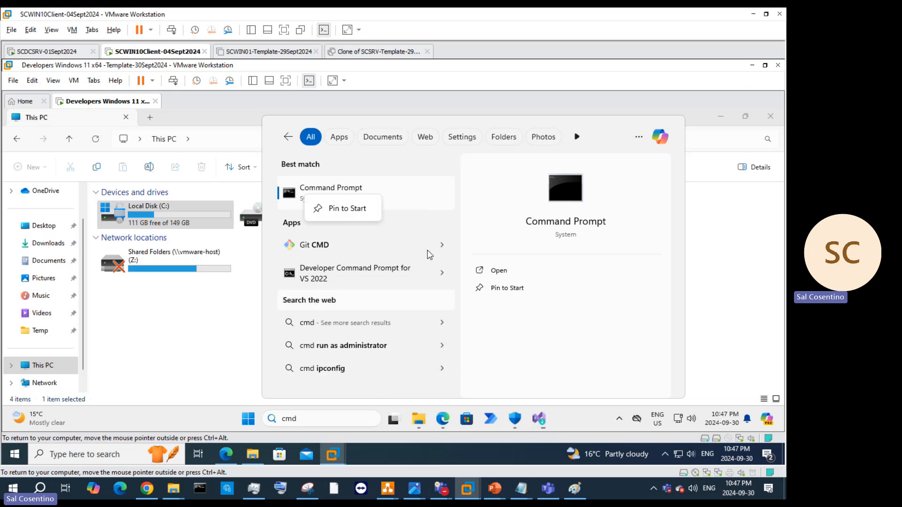
{"action": "left_click", "coordinate": [288, 137]}
{"action": "left_click", "coordinate": [288, 137]}
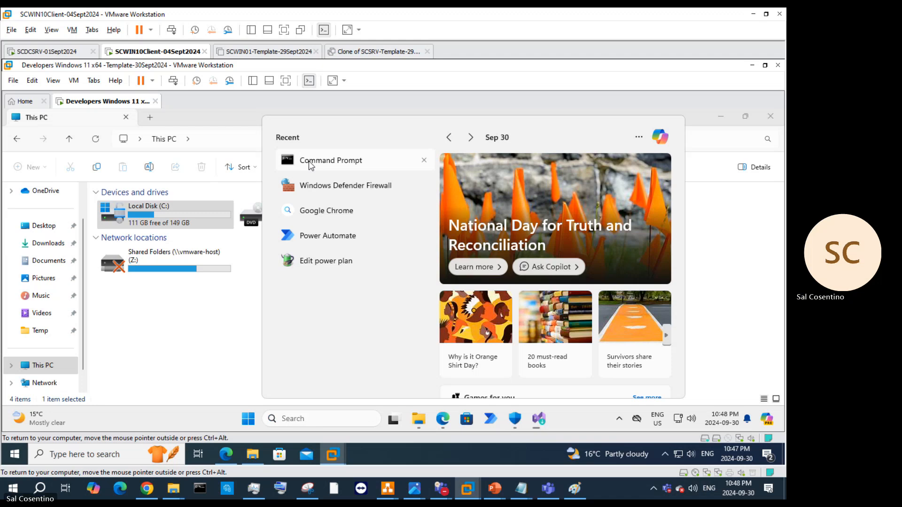
{"action": "right_click", "coordinate": [310, 162]}
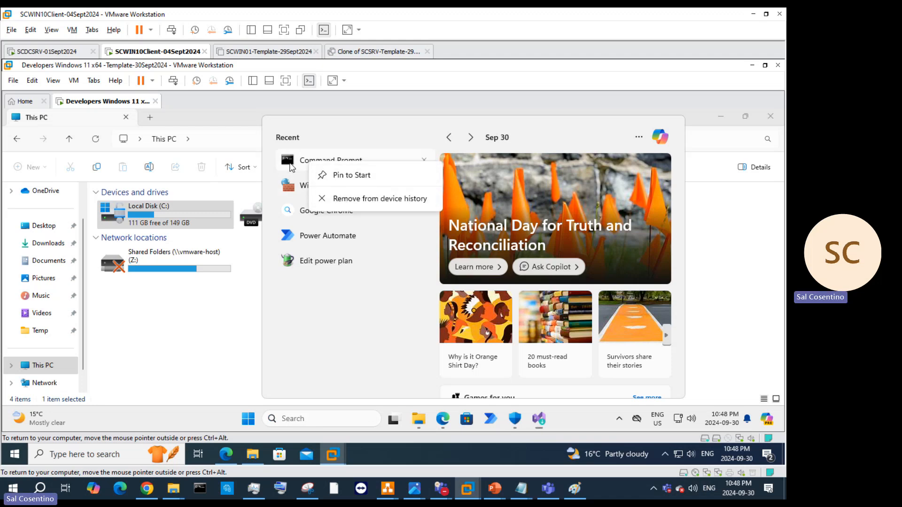
{"action": "right_click", "coordinate": [290, 165]}
{"action": "left_click", "coordinate": [279, 161]}
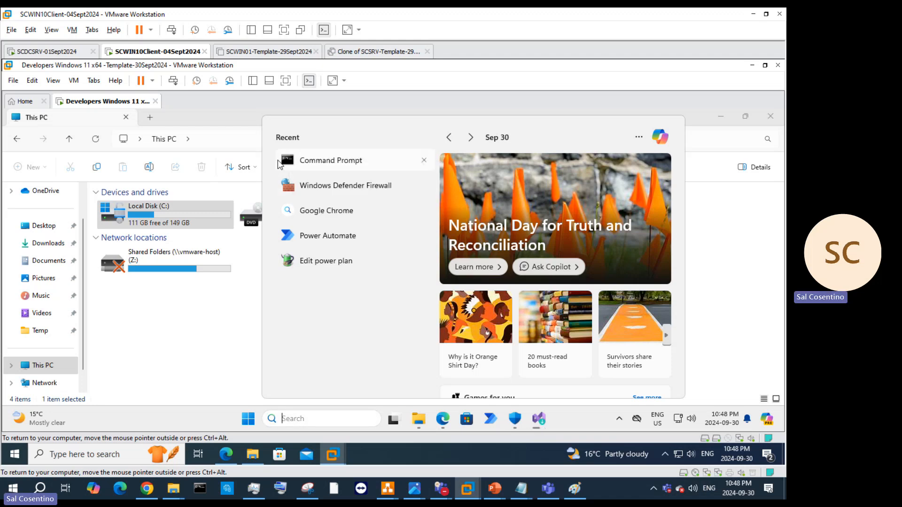
{"action": "right_click", "coordinate": [279, 164]}
Step: Launch Terminal (Admin) from the Start button's right-click menu
{"action": "left_click", "coordinate": [302, 417]}
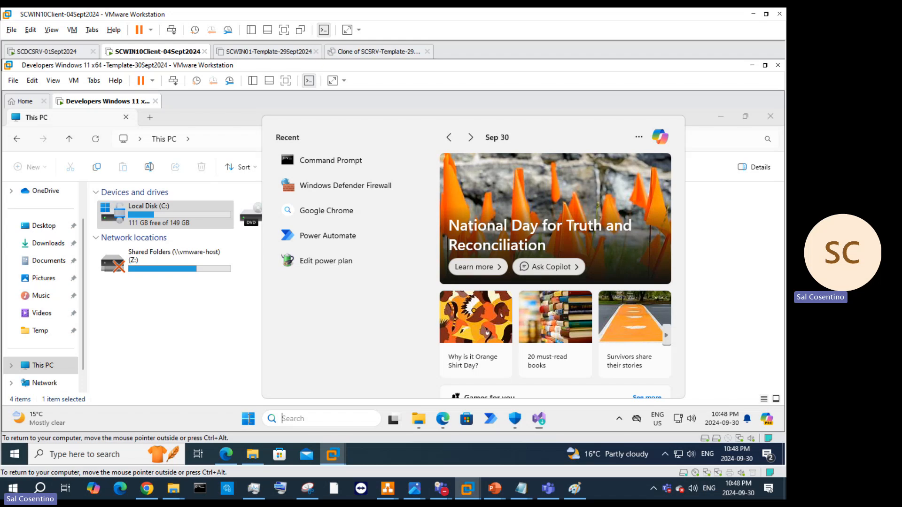
{"action": "left_click", "coordinate": [251, 419]}
{"action": "right_click", "coordinate": [252, 419]}
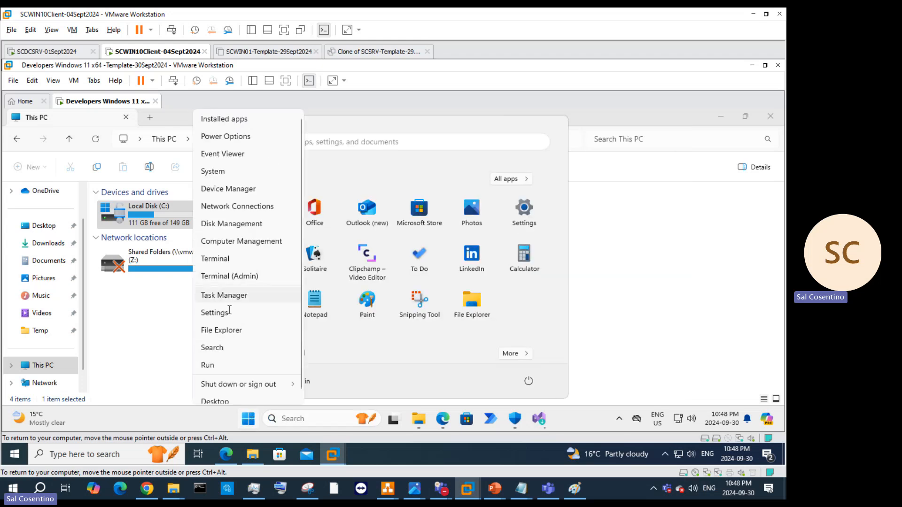
{"action": "scroll", "coordinate": [234, 273], "scroll_direction": "down", "scroll_amount": 1}
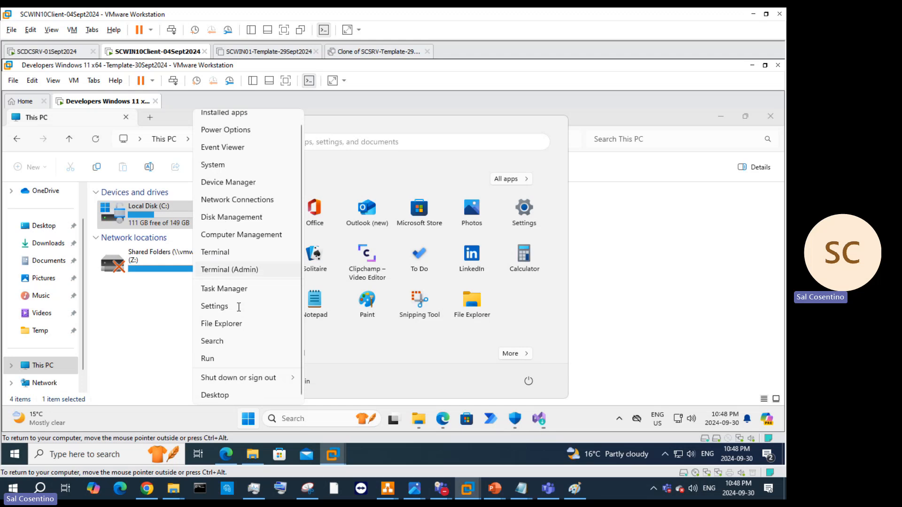
{"action": "left_click", "coordinate": [234, 269]}
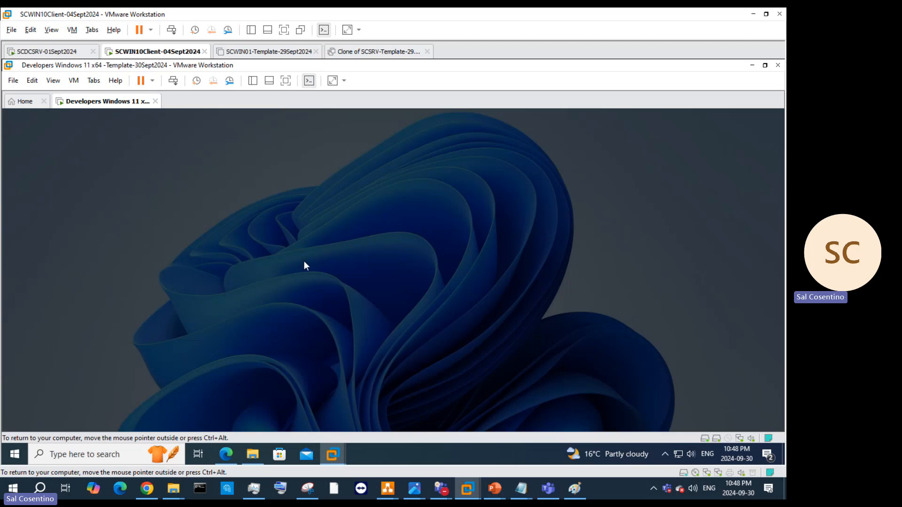
Step: Approve the UAC prompt and run the pasted manage-bde -status in the elevated terminal
{"action": "left_click", "coordinate": [337, 360]}
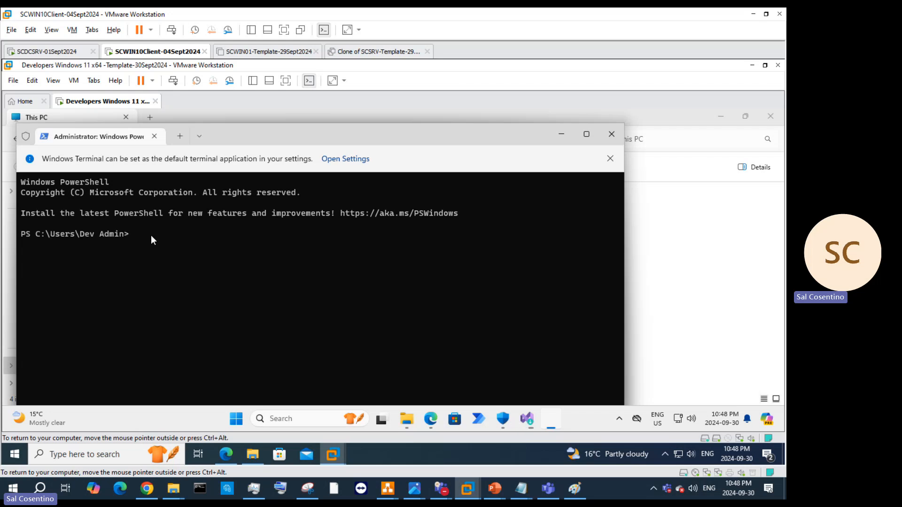
{"action": "key", "text": "ctrl+v"}
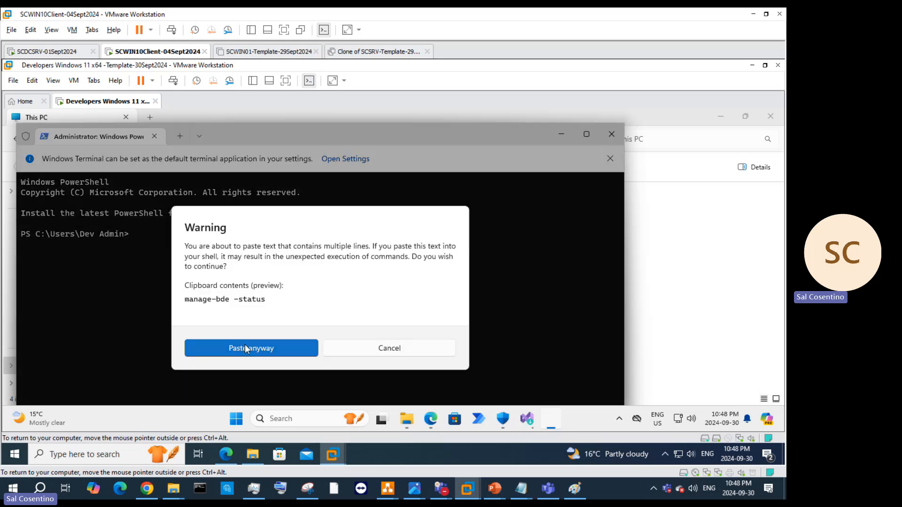
{"action": "left_click", "coordinate": [245, 345]}
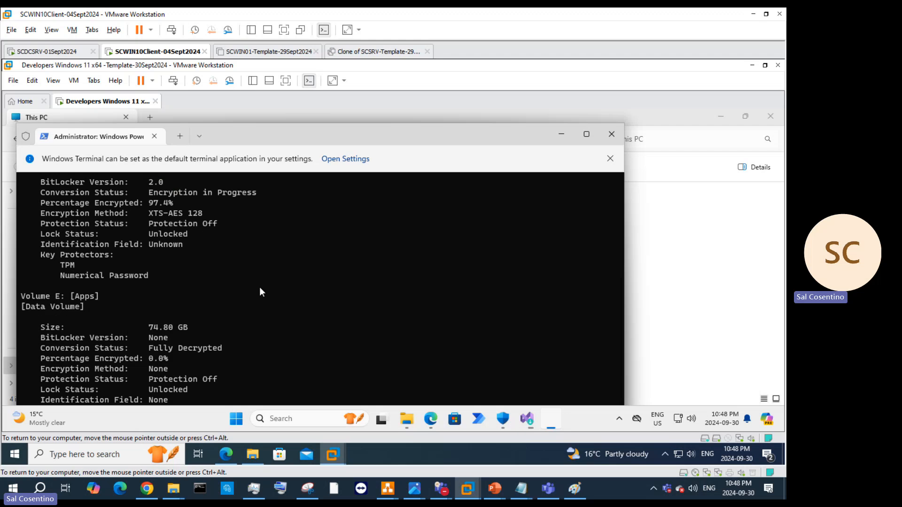
Step: Review the output showing C: 97.4% encrypted and E: fully decrypted, then close the terminal
{"action": "scroll", "coordinate": [268, 304], "scroll_direction": "up", "scroll_amount": 4}
{"action": "scroll", "coordinate": [270, 306], "scroll_direction": "up", "scroll_amount": 1}
{"action": "scroll", "coordinate": [209, 333], "scroll_direction": "down", "scroll_amount": 3}
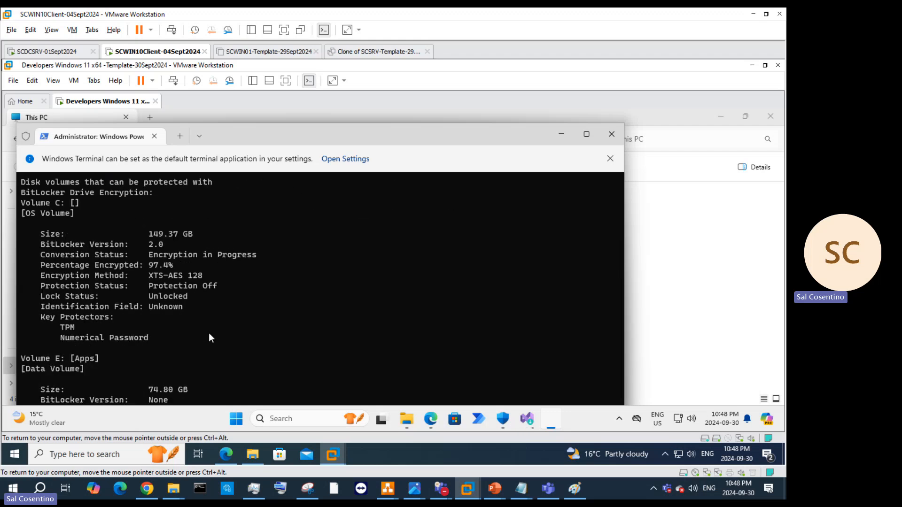
{"action": "scroll", "coordinate": [134, 319], "scroll_direction": "down", "scroll_amount": 2}
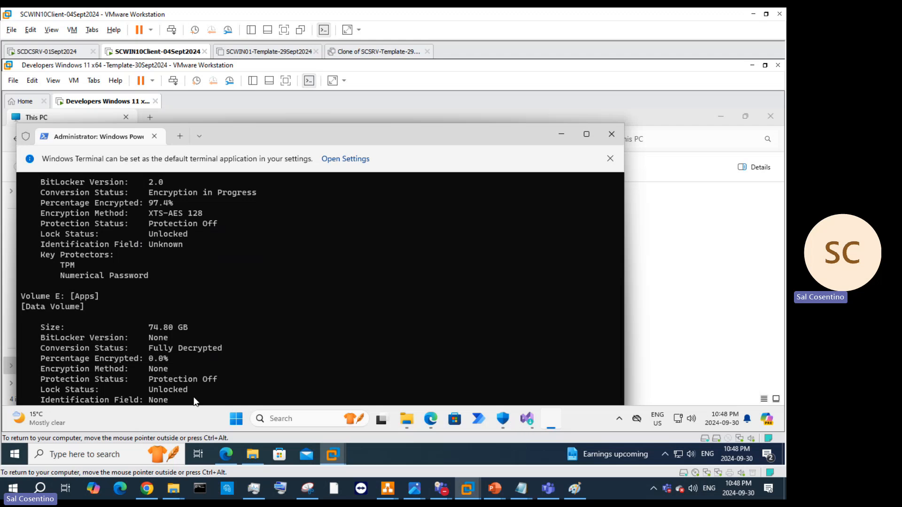
{"action": "scroll", "coordinate": [213, 368], "scroll_direction": "up", "scroll_amount": 5}
{"action": "scroll", "coordinate": [218, 359], "scroll_direction": "down", "scroll_amount": 3}
{"action": "scroll", "coordinate": [213, 340], "scroll_direction": "up", "scroll_amount": 1}
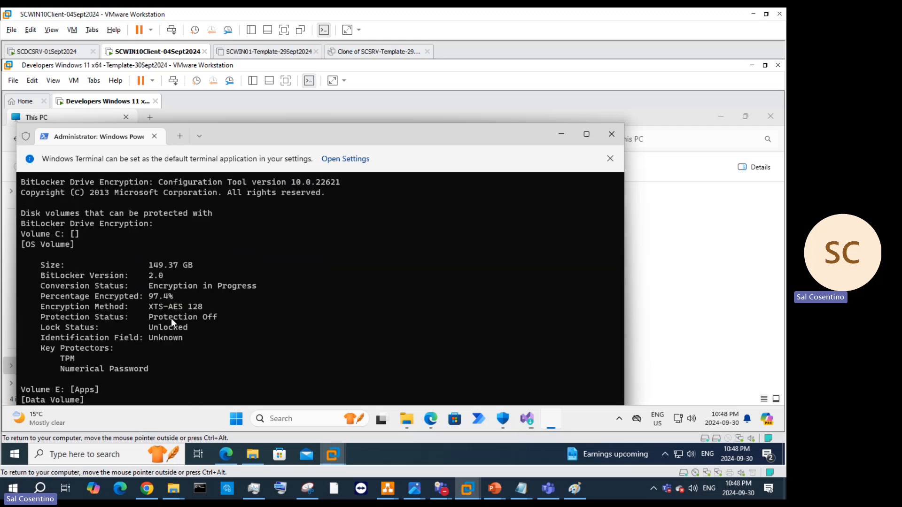
{"action": "scroll", "coordinate": [141, 321], "scroll_direction": "up", "scroll_amount": 2}
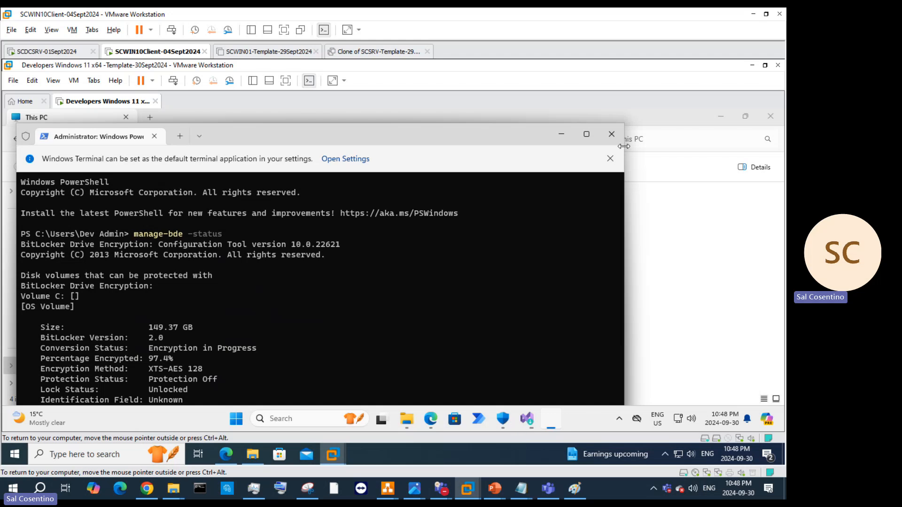
{"action": "scroll", "coordinate": [282, 304], "scroll_direction": "down", "scroll_amount": 3}
{"action": "scroll", "coordinate": [298, 312], "scroll_direction": "up", "scroll_amount": 1}
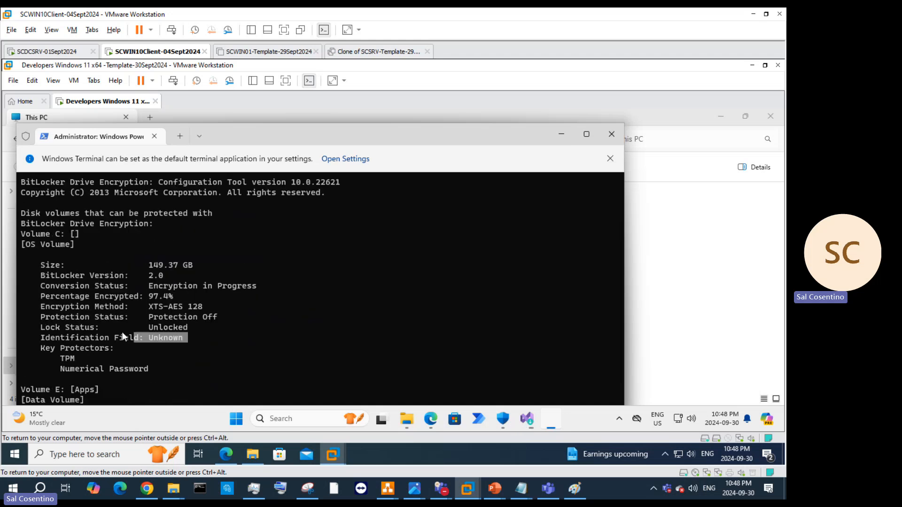
{"action": "left_click_drag", "start_coordinate": [122, 332], "coordinate": [52, 269]}
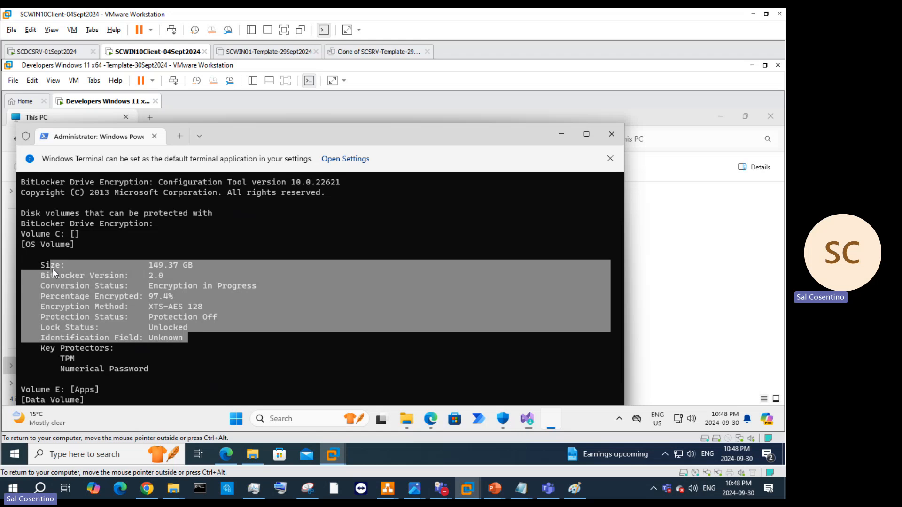
{"action": "scroll", "coordinate": [128, 324], "scroll_direction": "down", "scroll_amount": 3}
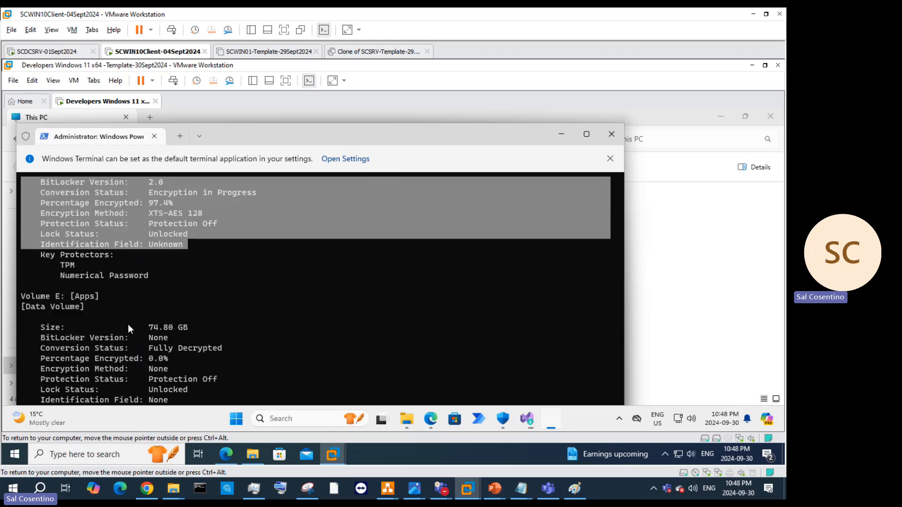
{"action": "left_click", "coordinate": [609, 158]}
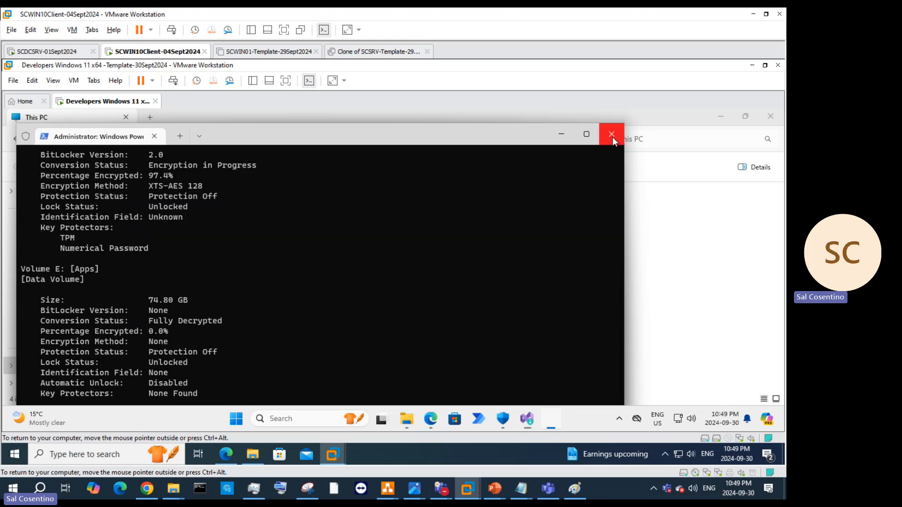
{"action": "left_click", "coordinate": [612, 135]}
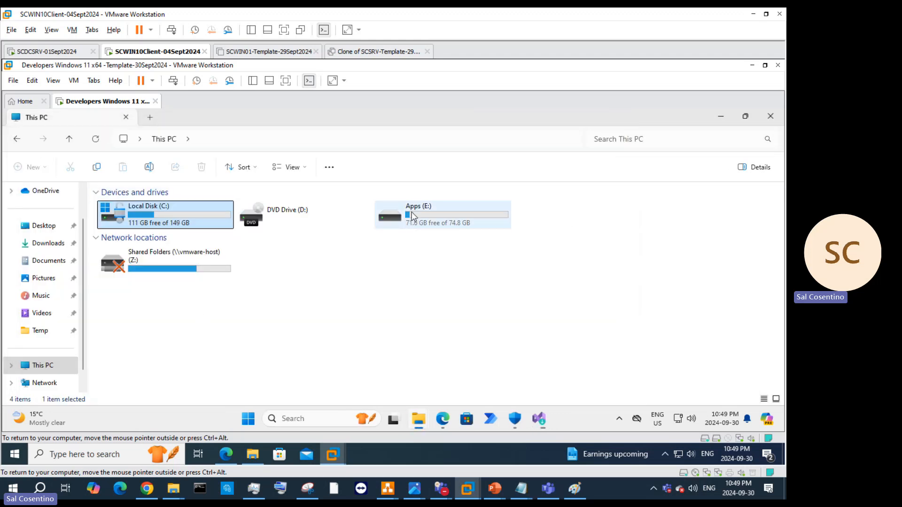
Step: Open the ProgramData folder on the Apps (E:) drive
{"action": "right_click", "coordinate": [205, 215]}
{"action": "right_click", "coordinate": [440, 214]}
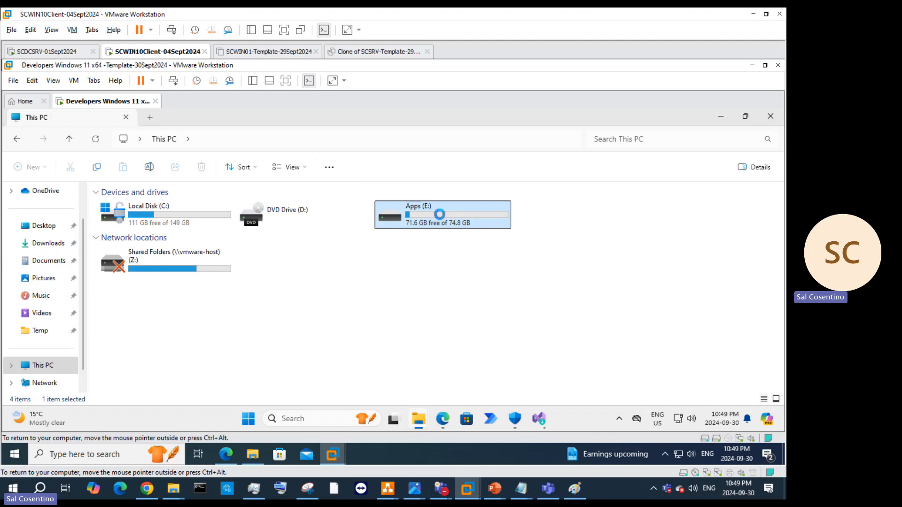
{"action": "double_click", "coordinate": [384, 218]}
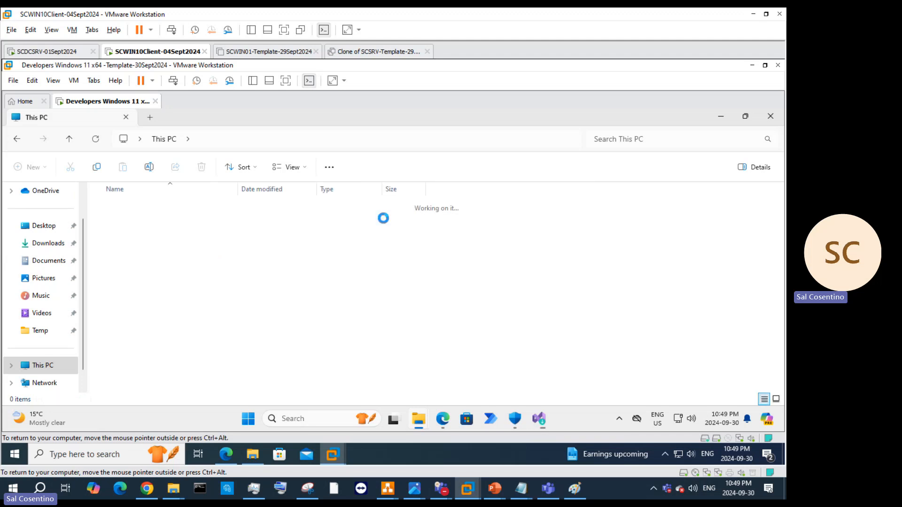
{"action": "left_click", "coordinate": [124, 207]}
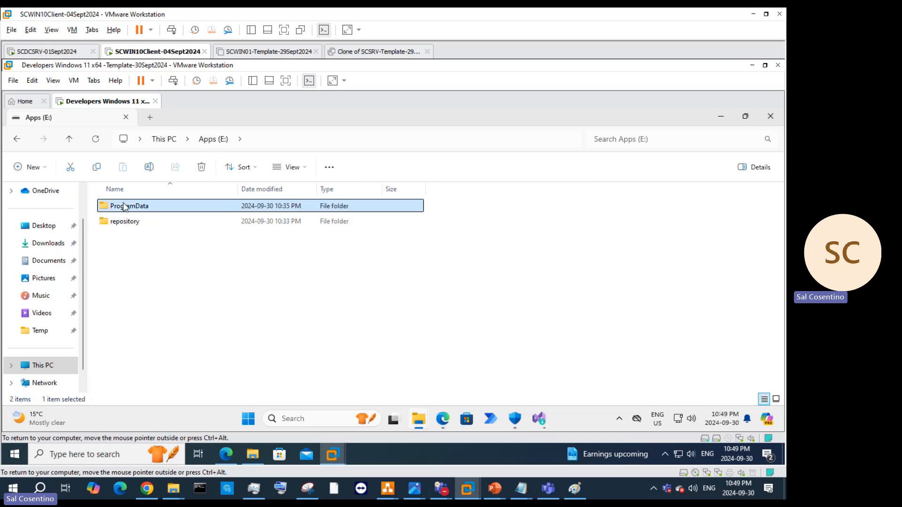
{"action": "double_click", "coordinate": [124, 207]}
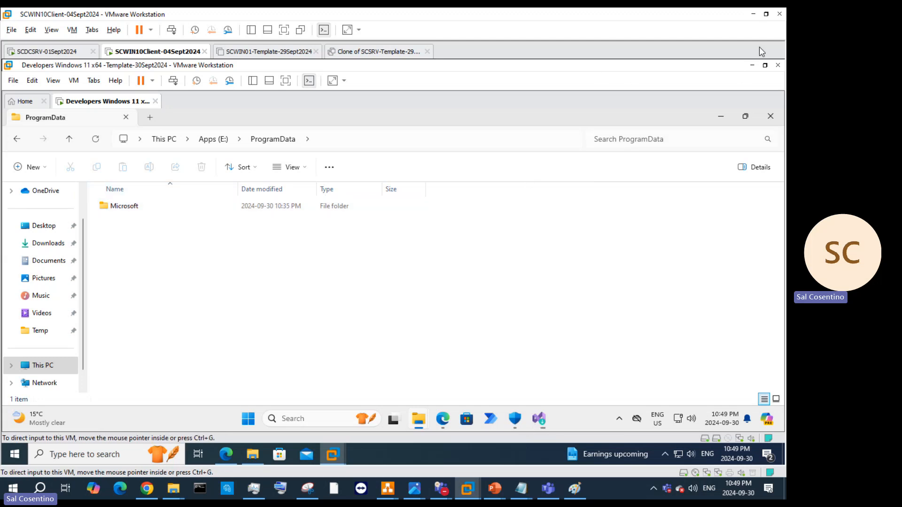
Step: Minimize and restore the VM window, then bring the Visual Studio Installer forward
{"action": "left_click", "coordinate": [751, 65]}
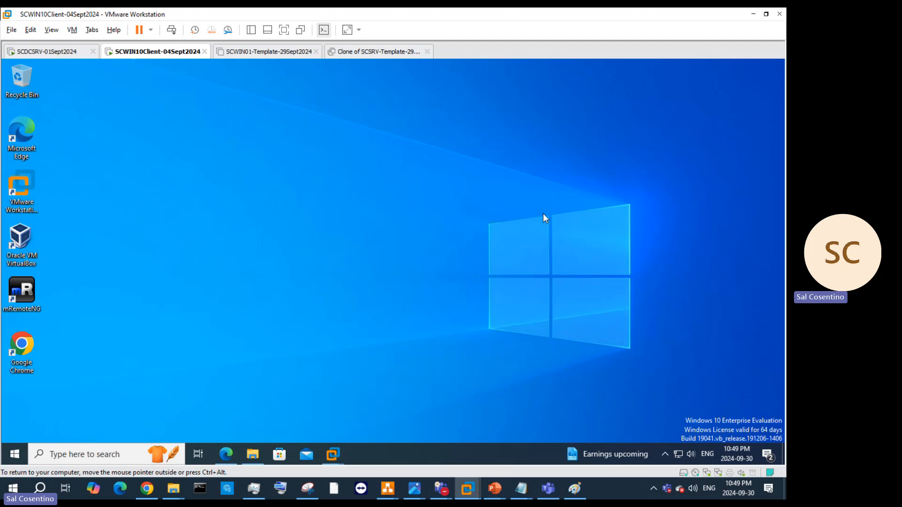
{"action": "mouse_move", "coordinate": [335, 446]}
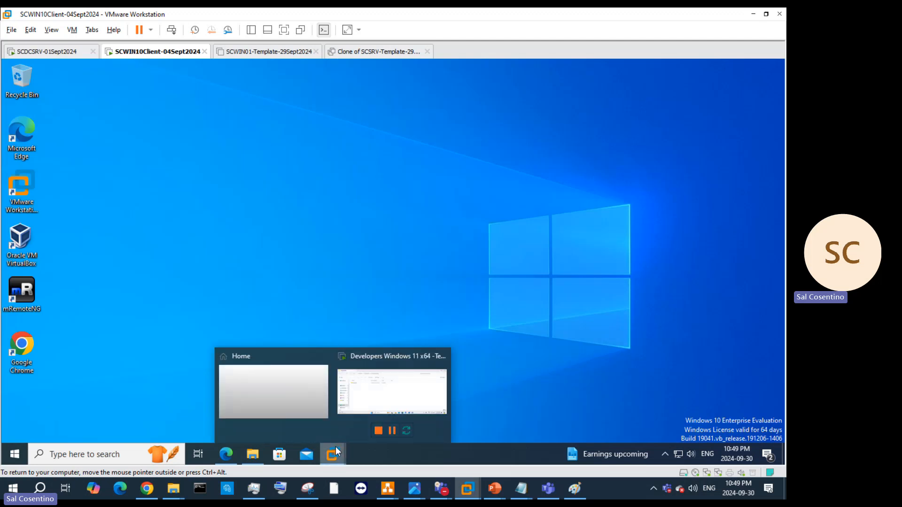
{"action": "left_click", "coordinate": [405, 404]}
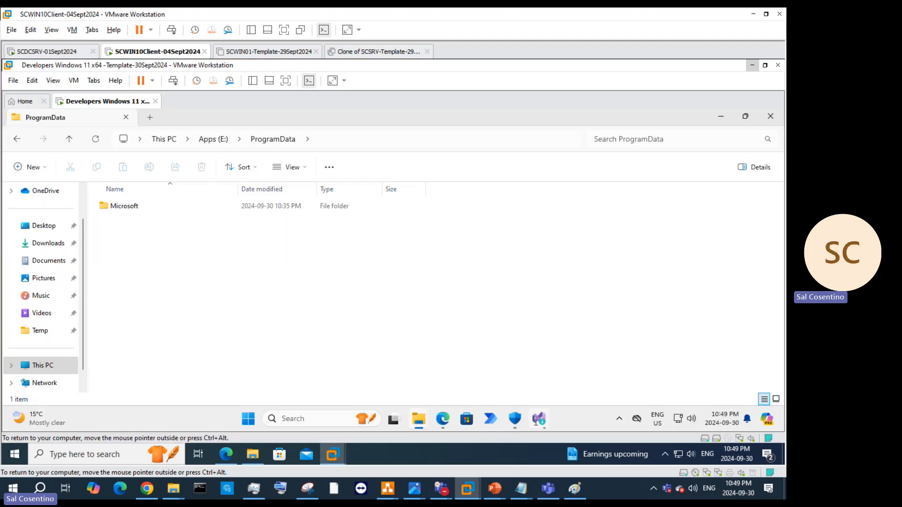
{"action": "left_click", "coordinate": [528, 417]}
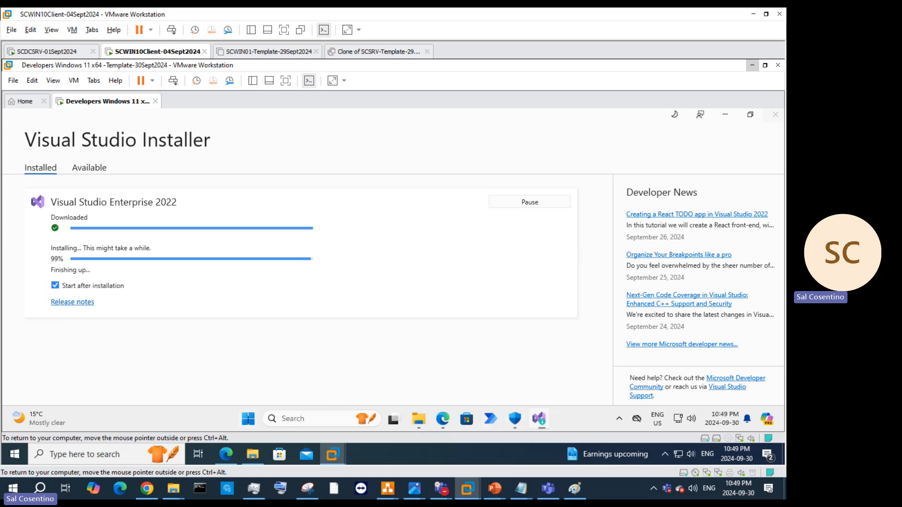
Step: Launch Power Automate from All apps, close its sign-in window, then minimize the Windows 11 VM
{"action": "left_click", "coordinate": [248, 419]}
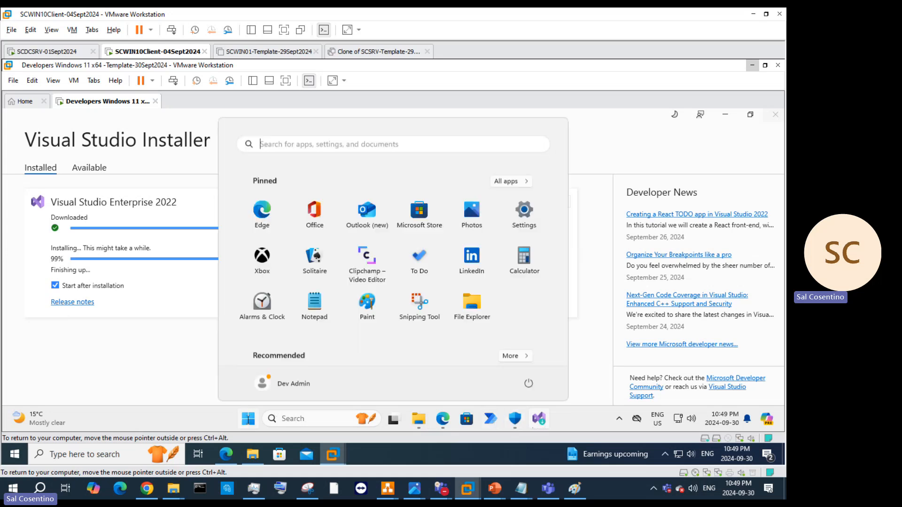
{"action": "left_click", "coordinate": [509, 179]}
{"action": "scroll", "coordinate": [348, 311], "scroll_direction": "down", "scroll_amount": 15}
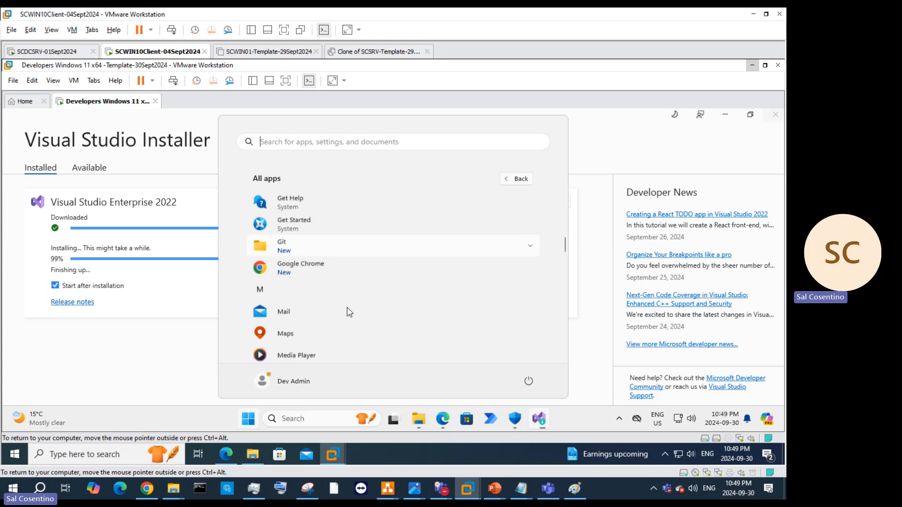
{"action": "scroll", "coordinate": [348, 311], "scroll_direction": "down", "scroll_amount": 5}
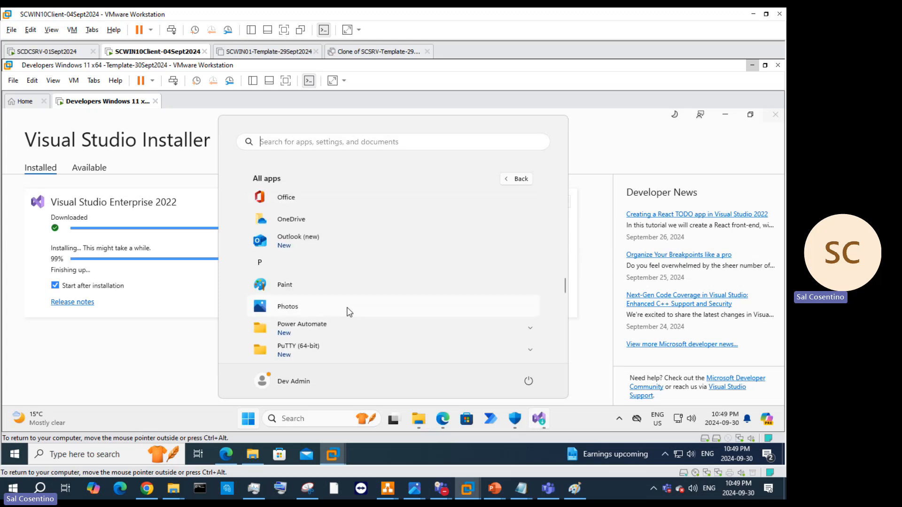
{"action": "left_click", "coordinate": [309, 199]}
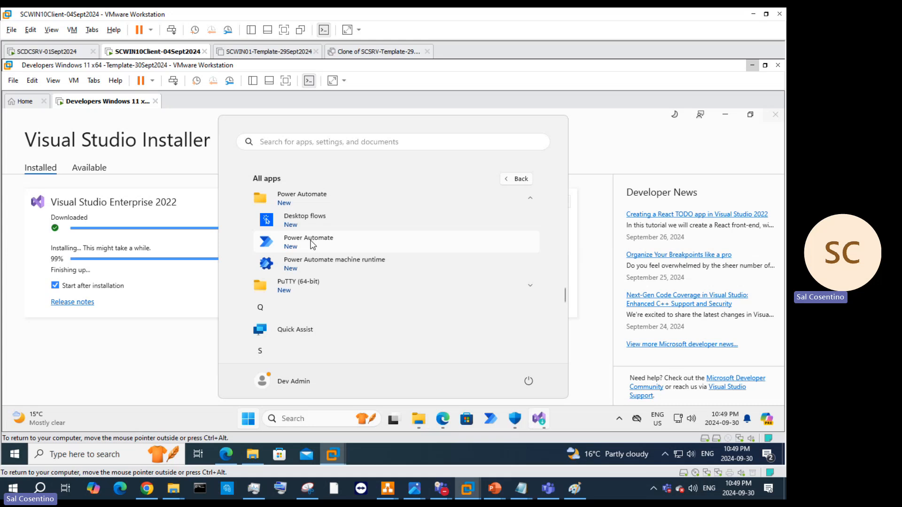
{"action": "left_click", "coordinate": [311, 242]}
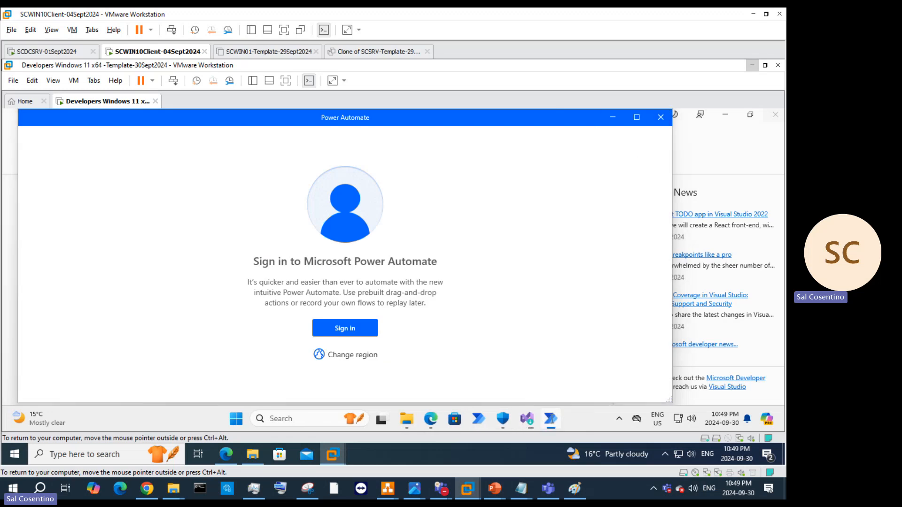
{"action": "left_click", "coordinate": [660, 117]}
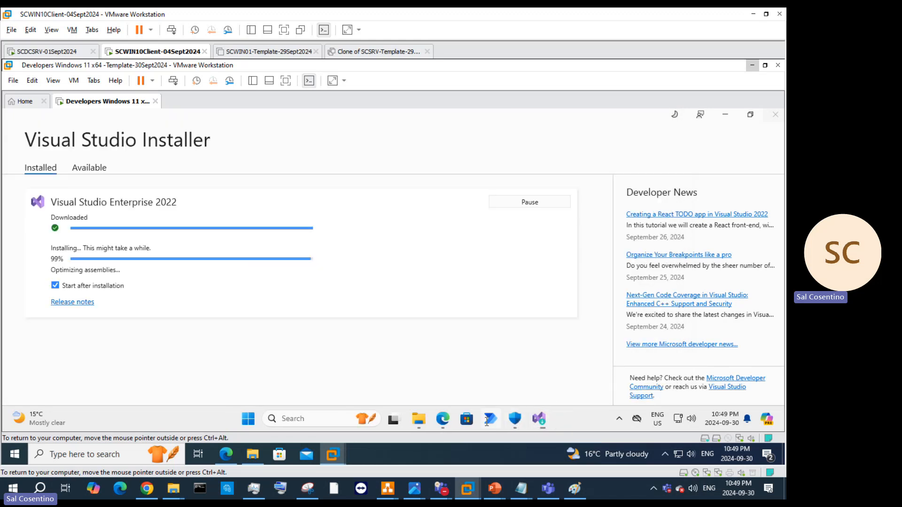
{"action": "left_click", "coordinate": [752, 65]}
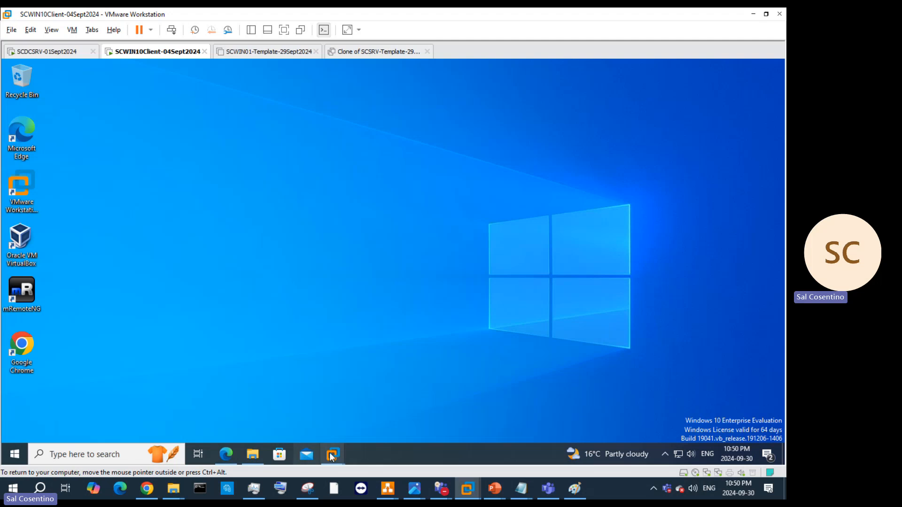
Step: Restore the Windows 11 VM, minimize Visual Studio Installer, and close the ProgramData, Temp and Home windows
{"action": "mouse_move", "coordinate": [333, 454]}
{"action": "left_click", "coordinate": [383, 416]}
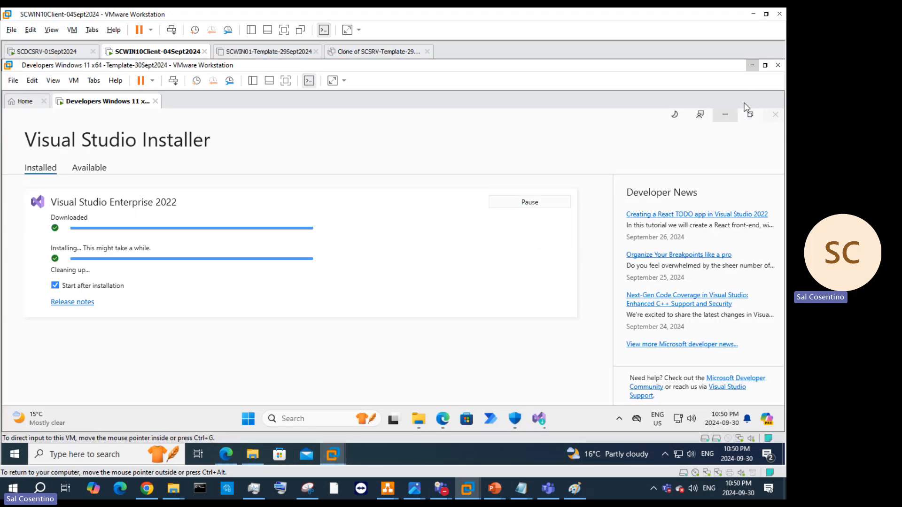
{"action": "left_click", "coordinate": [725, 115]}
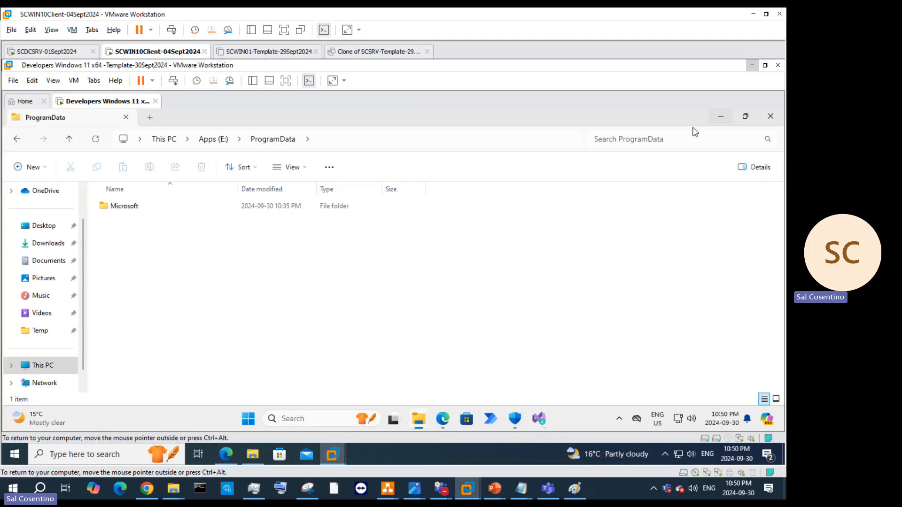
{"action": "left_click", "coordinate": [769, 116]}
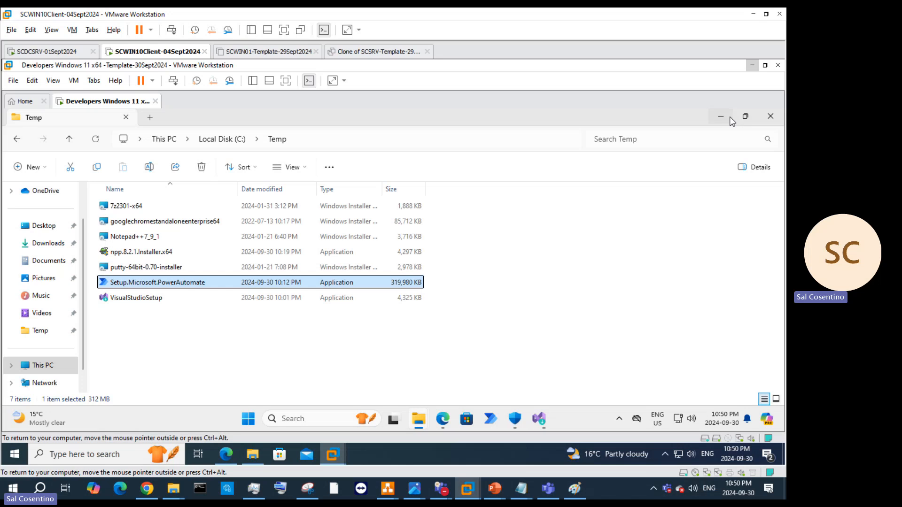
{"action": "key", "text": "Up"}
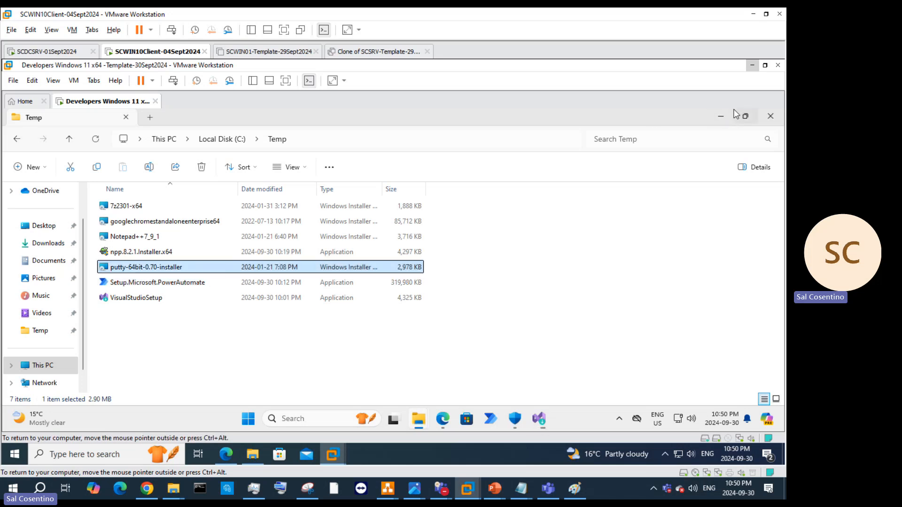
{"action": "left_click", "coordinate": [770, 116]}
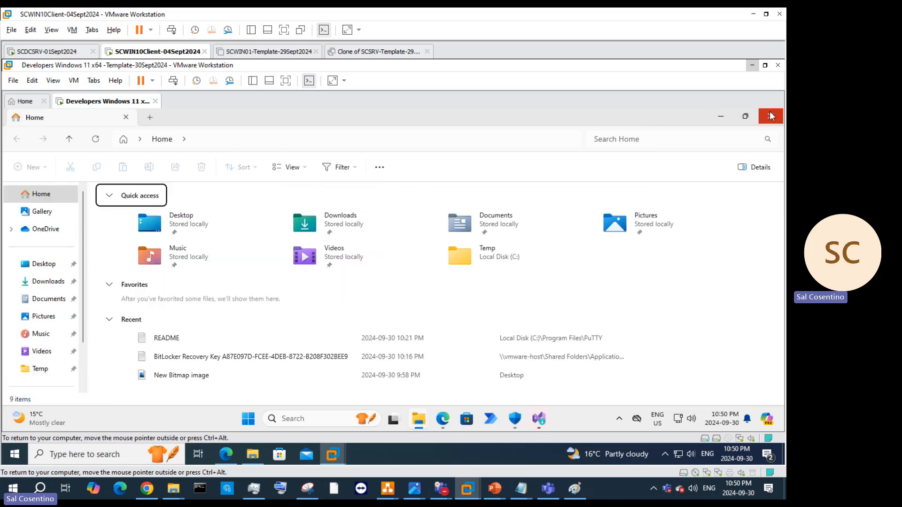
{"action": "left_click", "coordinate": [771, 116]}
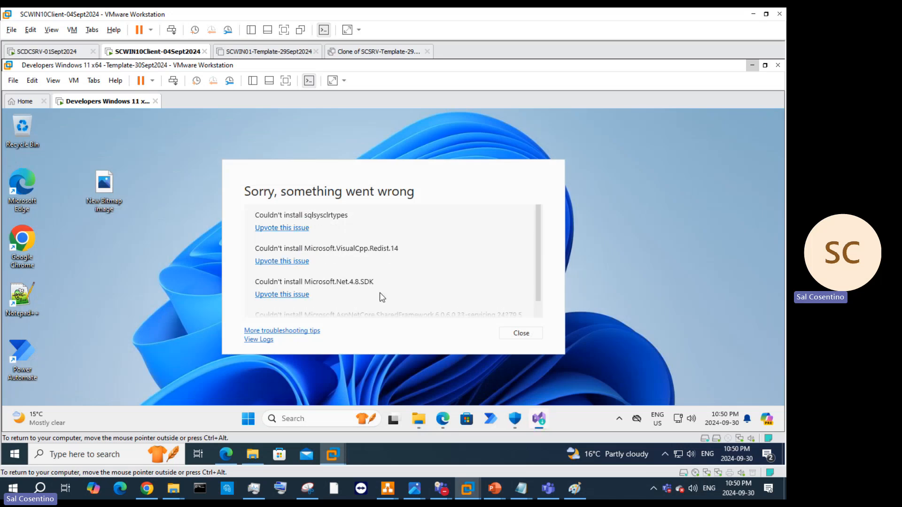
Step: Scroll through the failed-installs error list and close the report
{"action": "scroll", "coordinate": [507, 264], "scroll_direction": "down", "scroll_amount": 1}
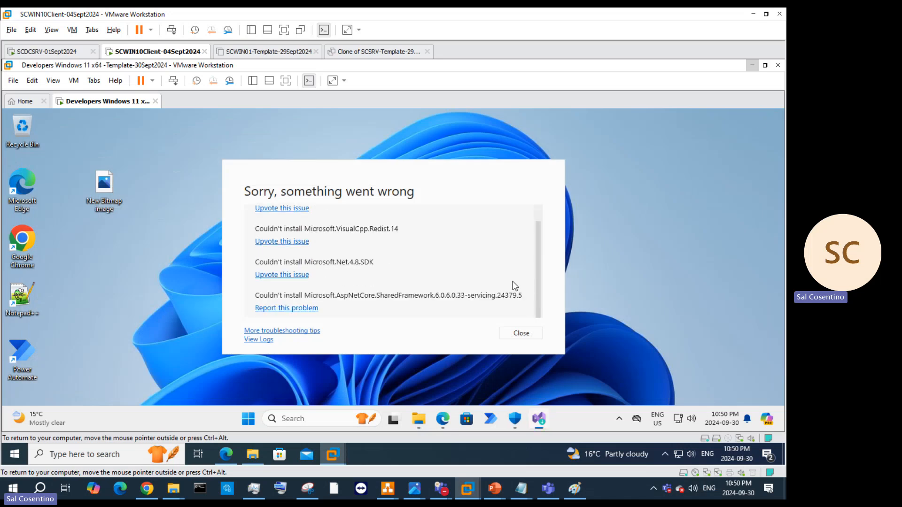
{"action": "scroll", "coordinate": [513, 287], "scroll_direction": "up", "scroll_amount": 1}
{"action": "scroll", "coordinate": [512, 287], "scroll_direction": "down", "scroll_amount": 1}
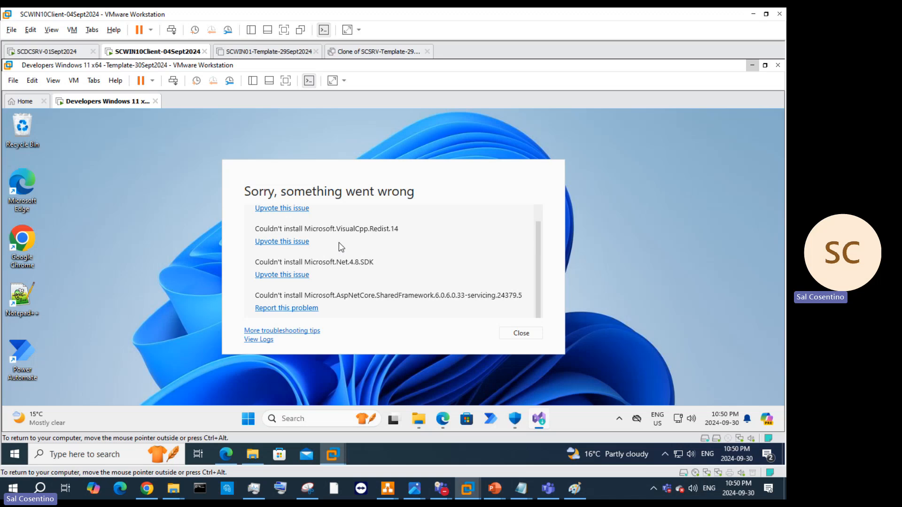
{"action": "left_click", "coordinate": [522, 333]}
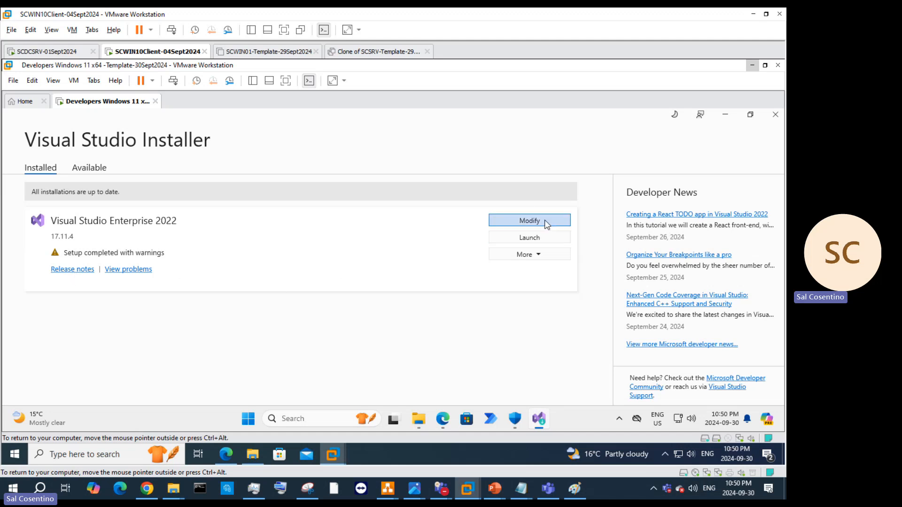
Step: Try launching Visual Studio Enterprise 2022, checking the Available and Installed edition lists
{"action": "left_click", "coordinate": [546, 240]}
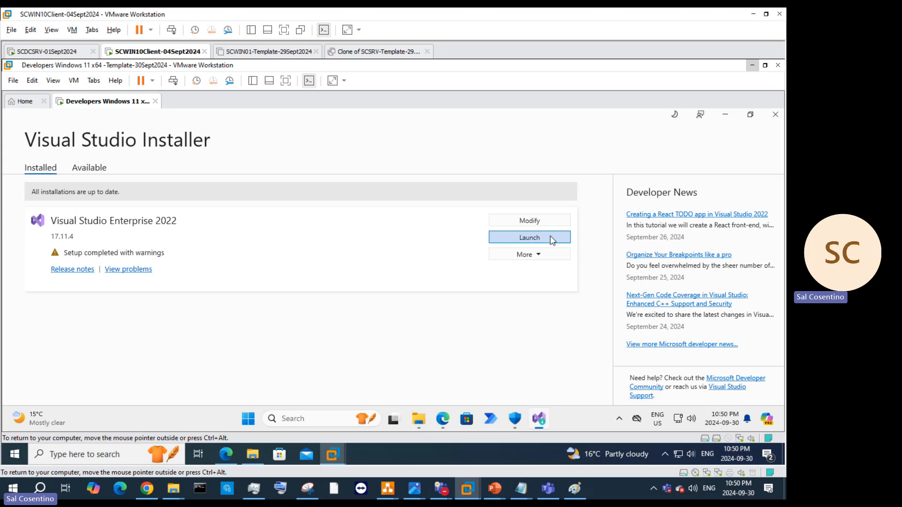
{"action": "left_click", "coordinate": [551, 237]}
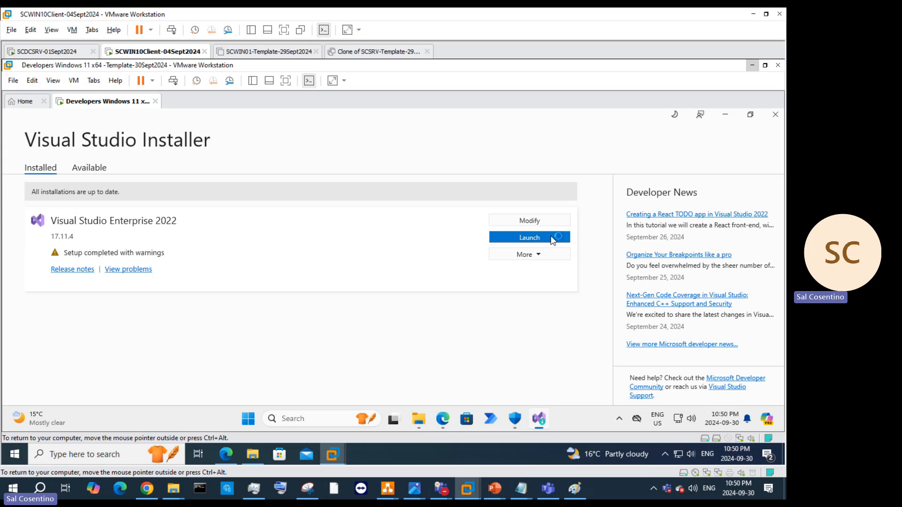
{"action": "left_click", "coordinate": [88, 169]}
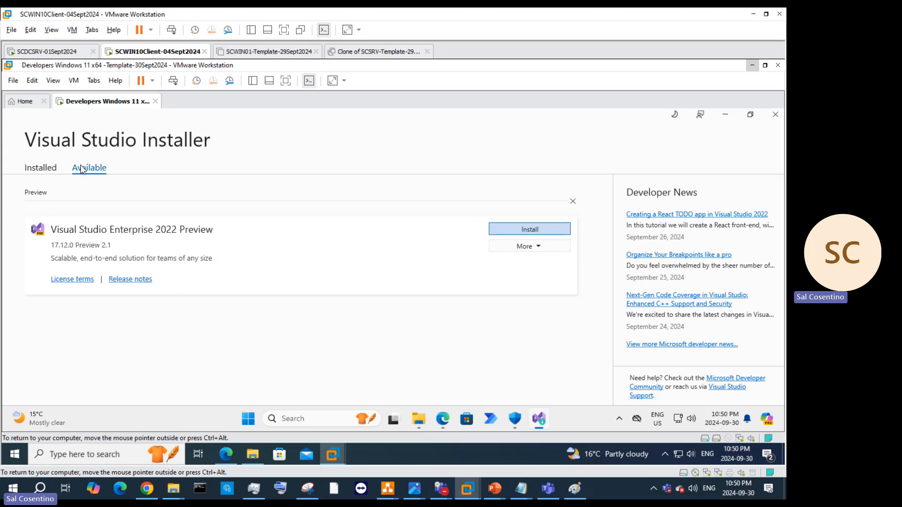
{"action": "left_click", "coordinate": [54, 170]}
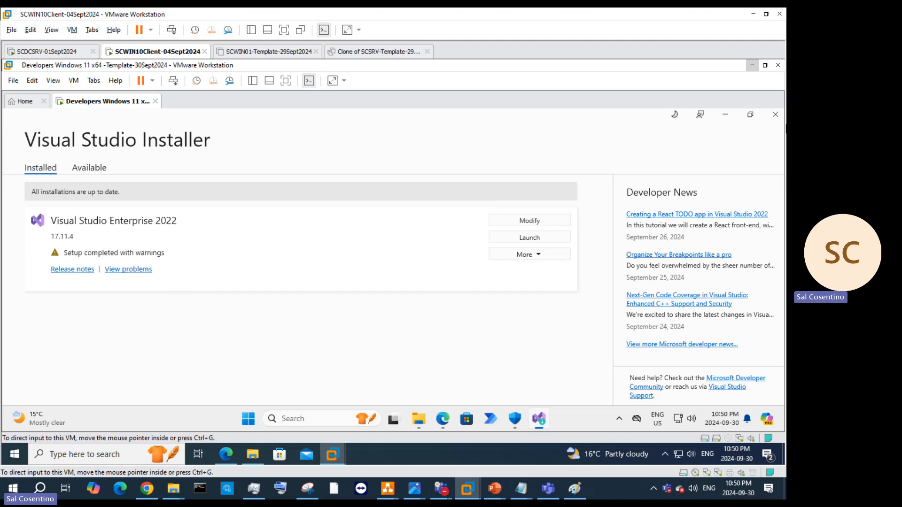
{"action": "left_click", "coordinate": [534, 241]}
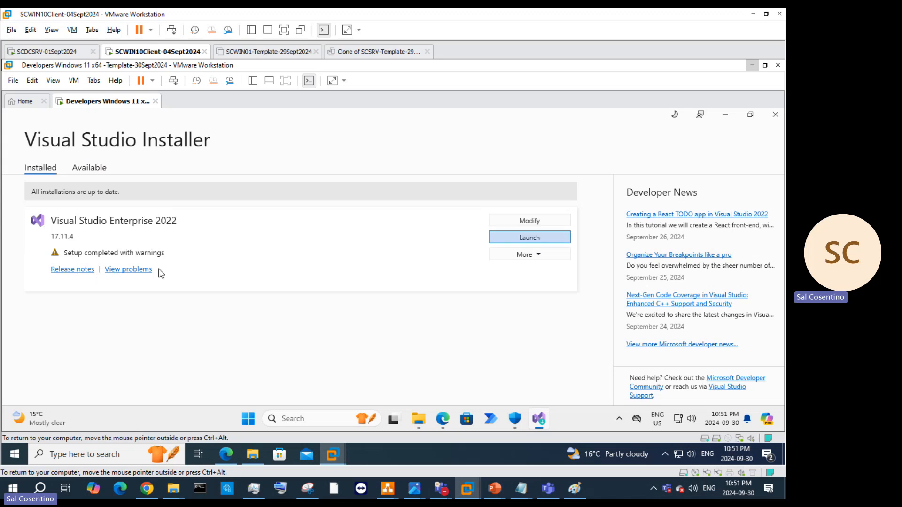
Step: Review the setup problems, start and cancel Modify, then close the Visual Studio Installer
{"action": "left_click", "coordinate": [141, 269]}
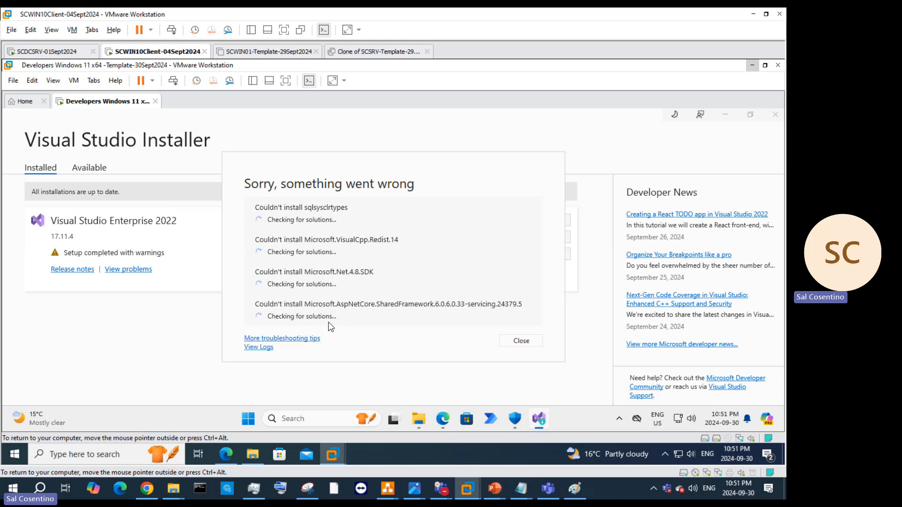
{"action": "left_click", "coordinate": [523, 344]}
{"action": "left_click", "coordinate": [545, 258]}
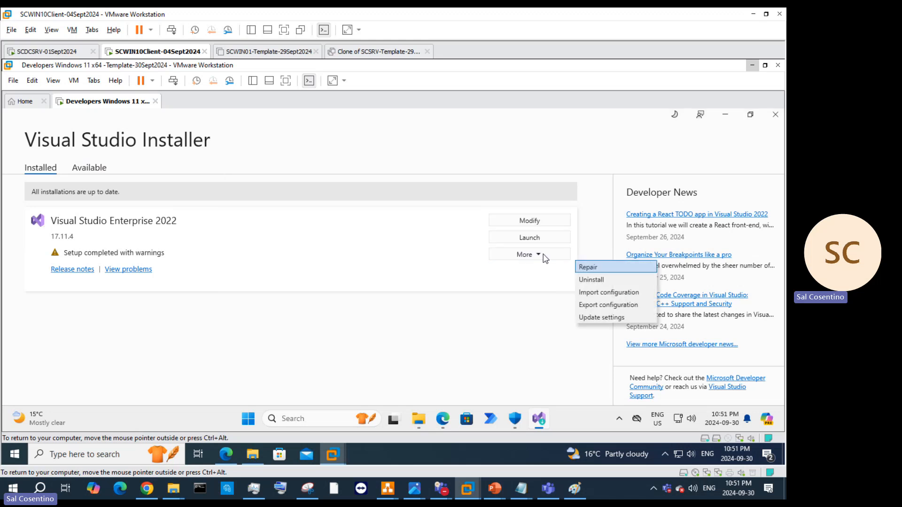
{"action": "left_click", "coordinate": [520, 220]}
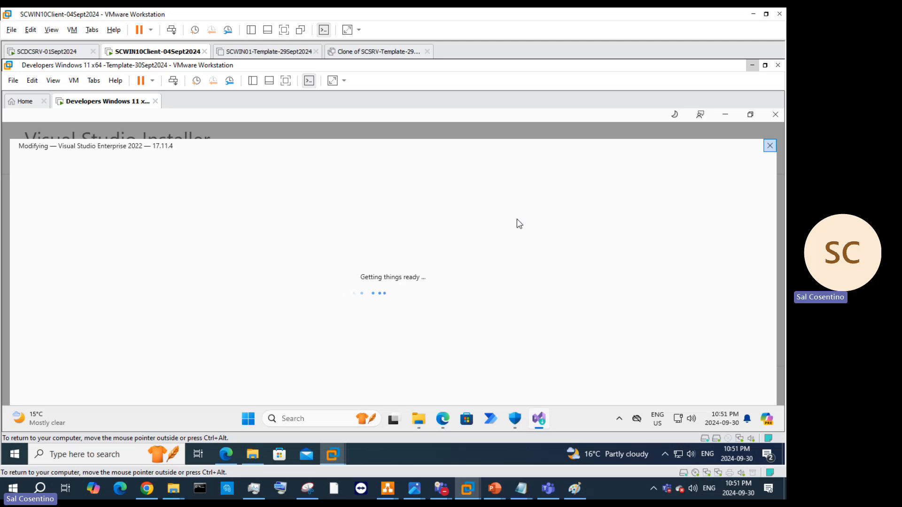
{"action": "left_click", "coordinate": [771, 146]}
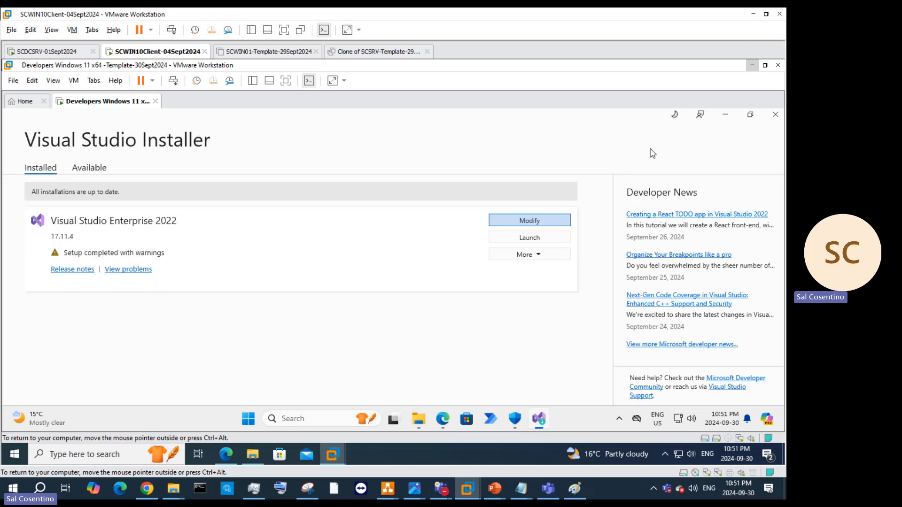
{"action": "left_click", "coordinate": [536, 238]}
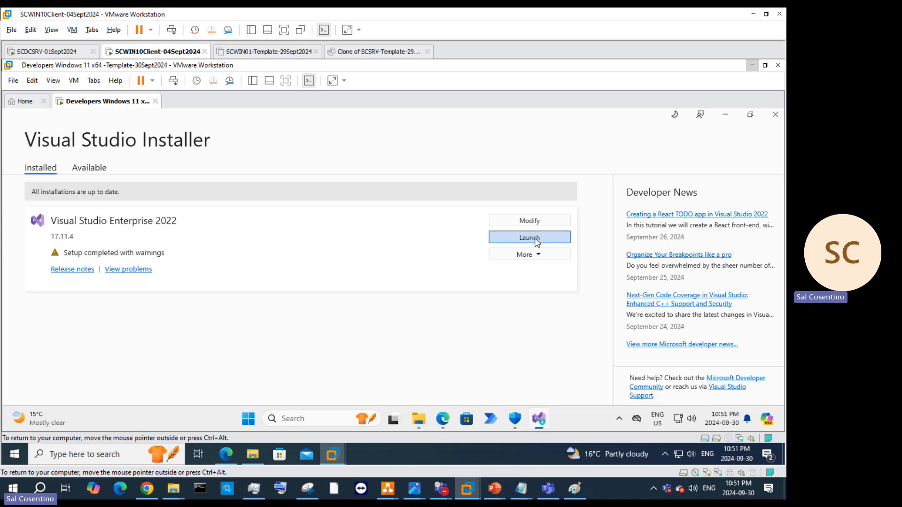
{"action": "left_click", "coordinate": [776, 114]}
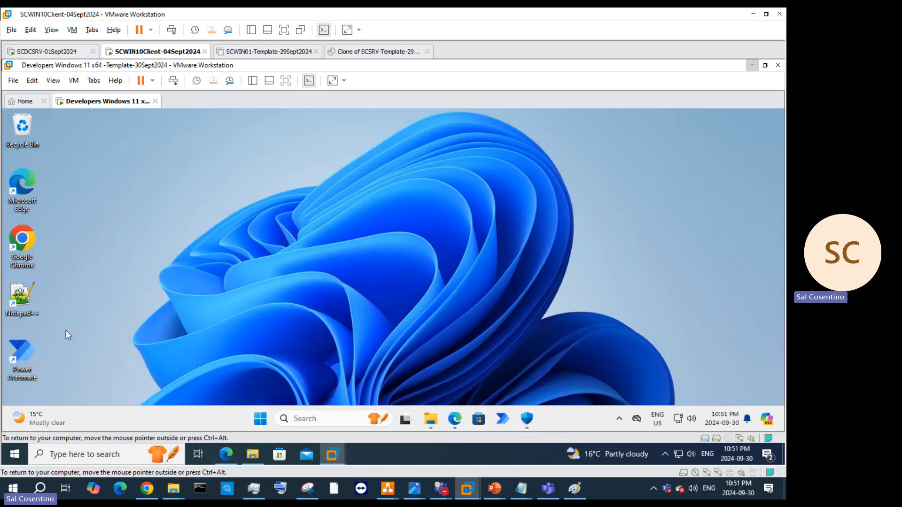
Step: Restart the Windows 11 developer VM from the Start button's power menu
{"action": "right_click", "coordinate": [260, 418]}
{"action": "mouse_move", "coordinate": [262, 385]}
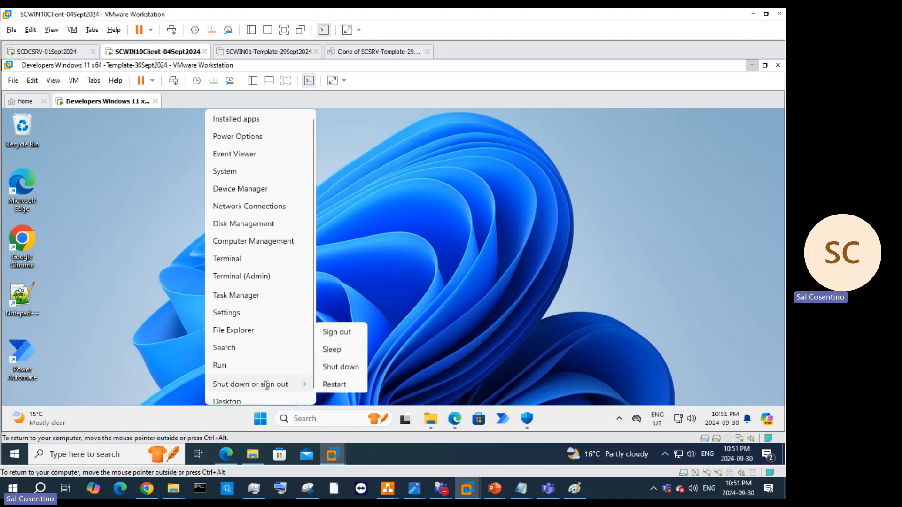
{"action": "left_click", "coordinate": [339, 383]}
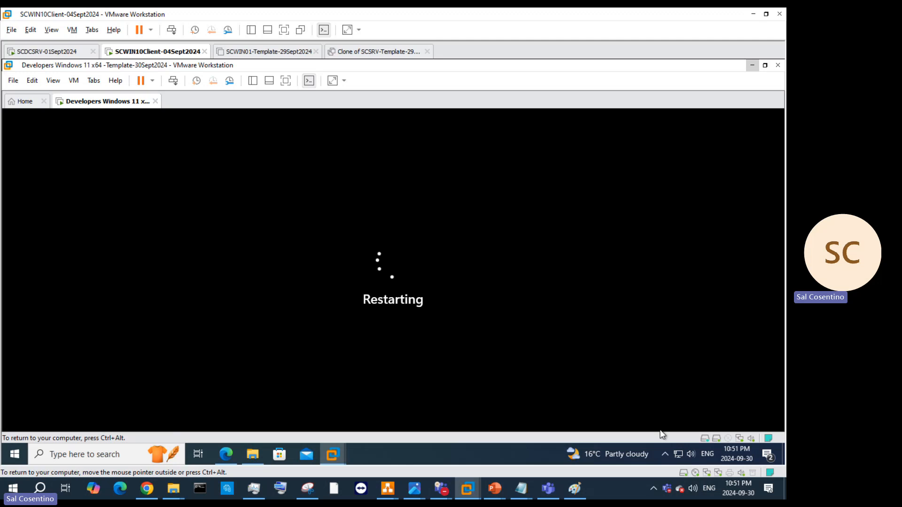
Step: Dismiss the news and weather panel and release input from the VM to the host
{"action": "left_click", "coordinate": [627, 455]}
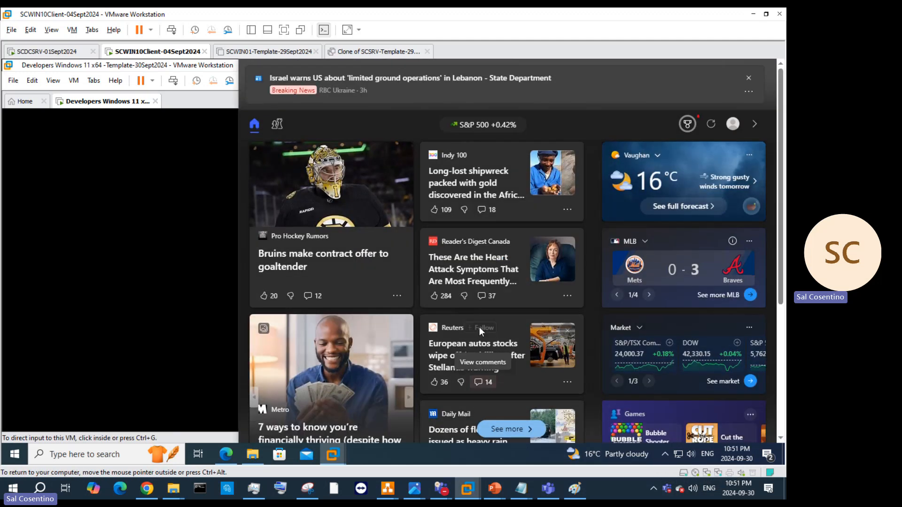
{"action": "left_click", "coordinate": [167, 173]}
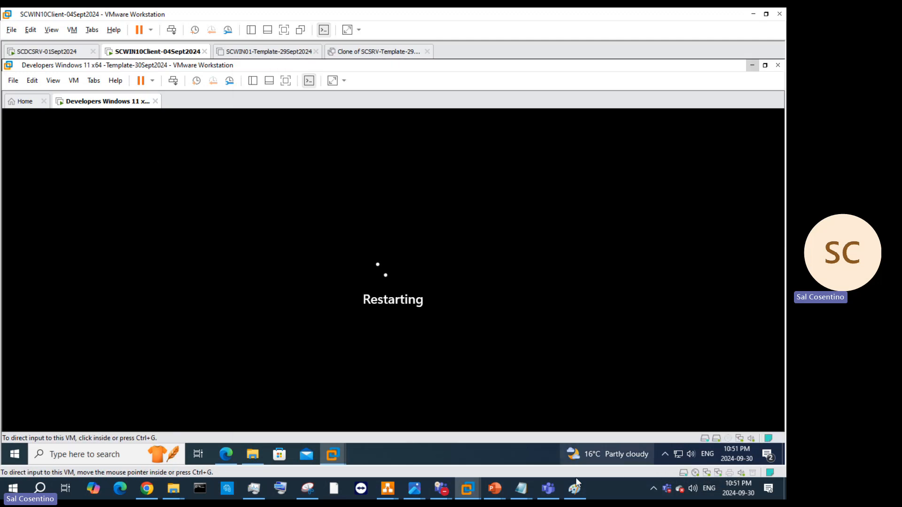
{"action": "left_click", "coordinate": [31, 241]}
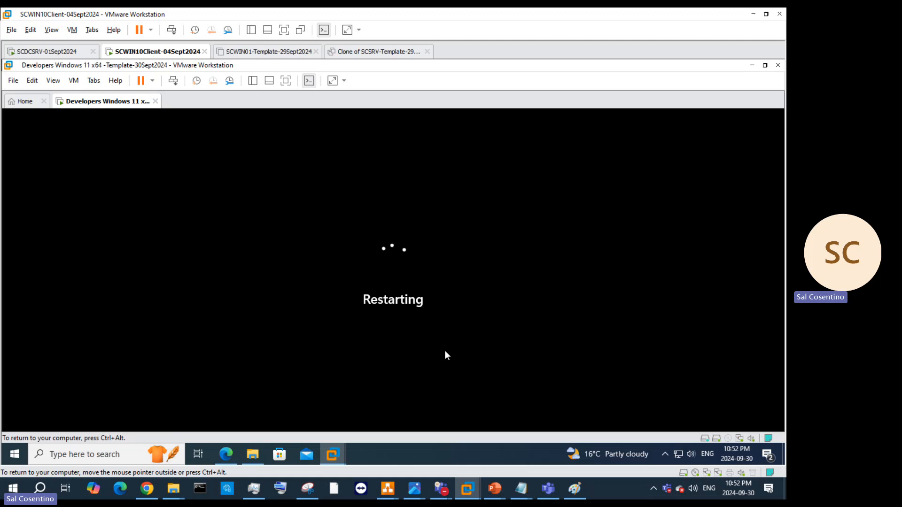
{"action": "key", "text": "ctrl+alt"}
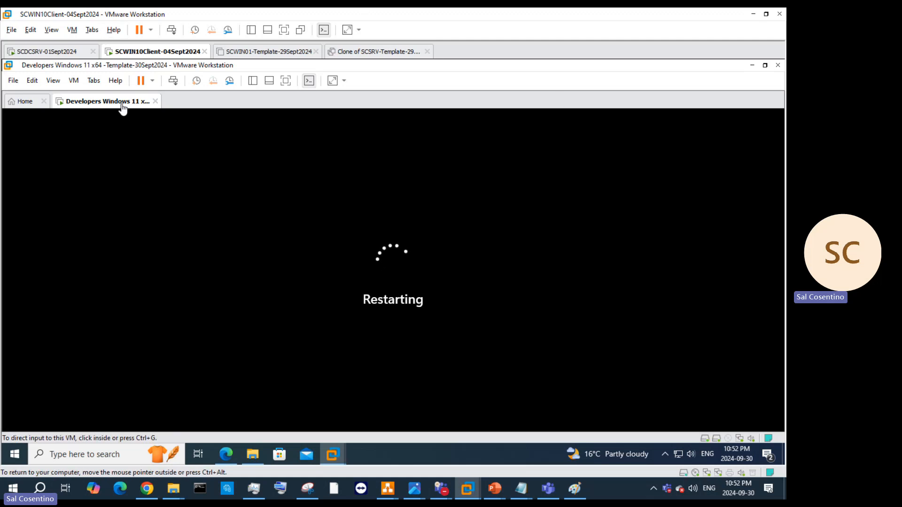
{"action": "left_click", "coordinate": [600, 169]}
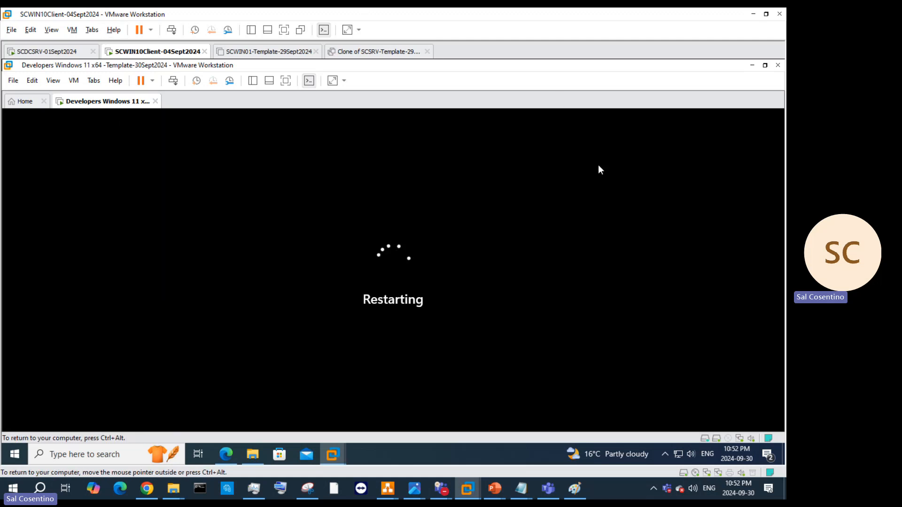
{"action": "key", "text": "ctrl+alt"}
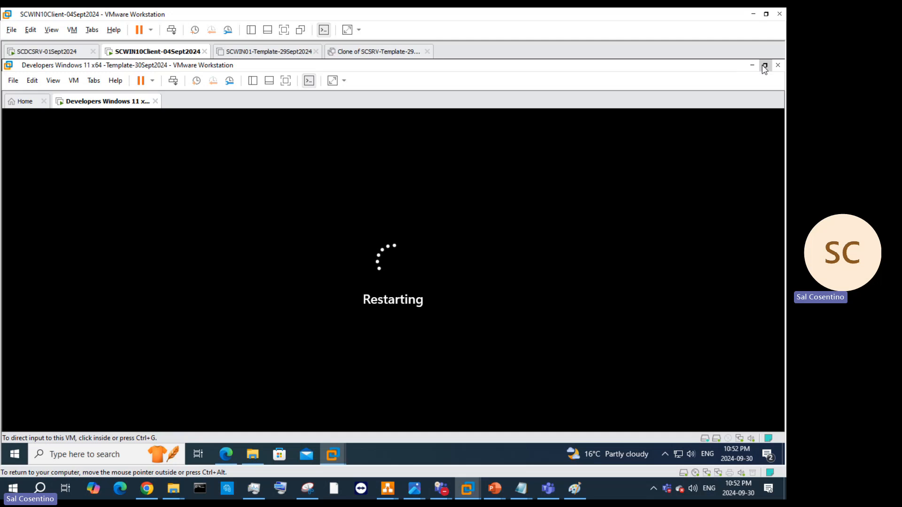
Step: Close the Workstation Home tab from the taskbar preview, keeping the restarting Windows 11 VM open
{"action": "left_click", "coordinate": [22, 104]}
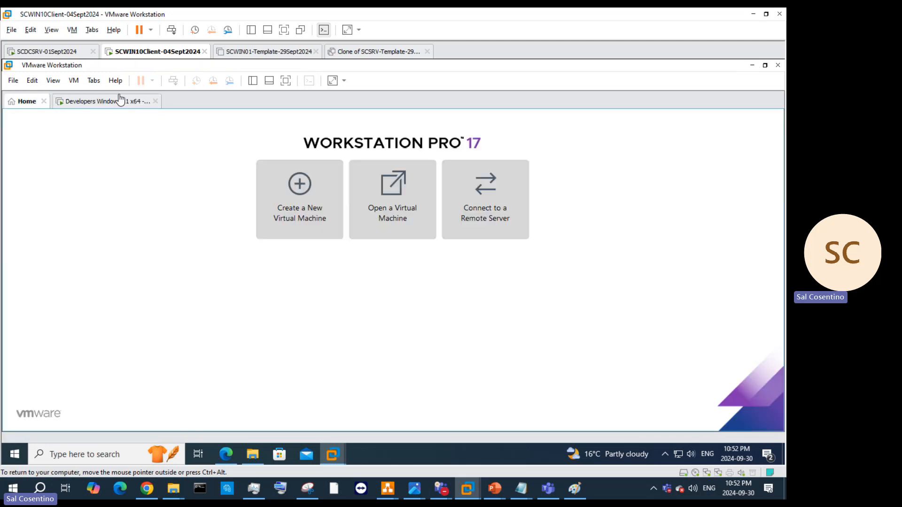
{"action": "left_click", "coordinate": [89, 104]}
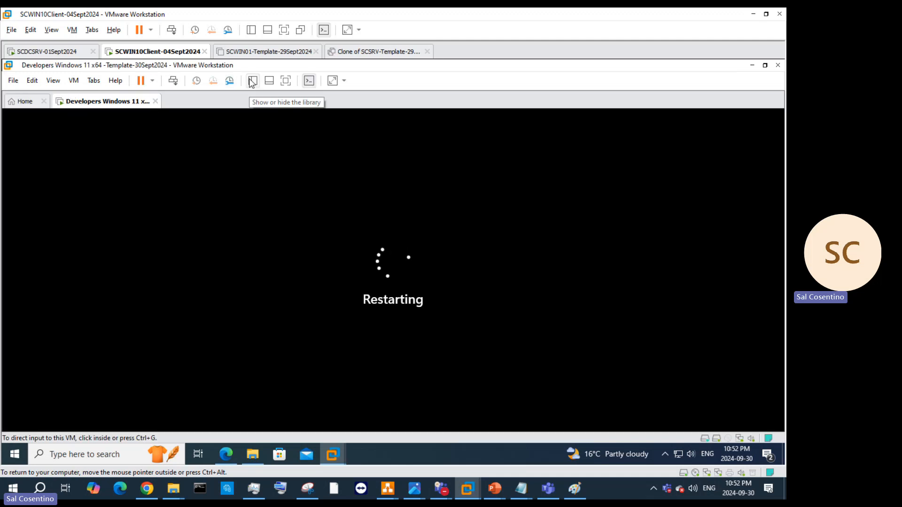
{"action": "left_click", "coordinate": [504, 217]}
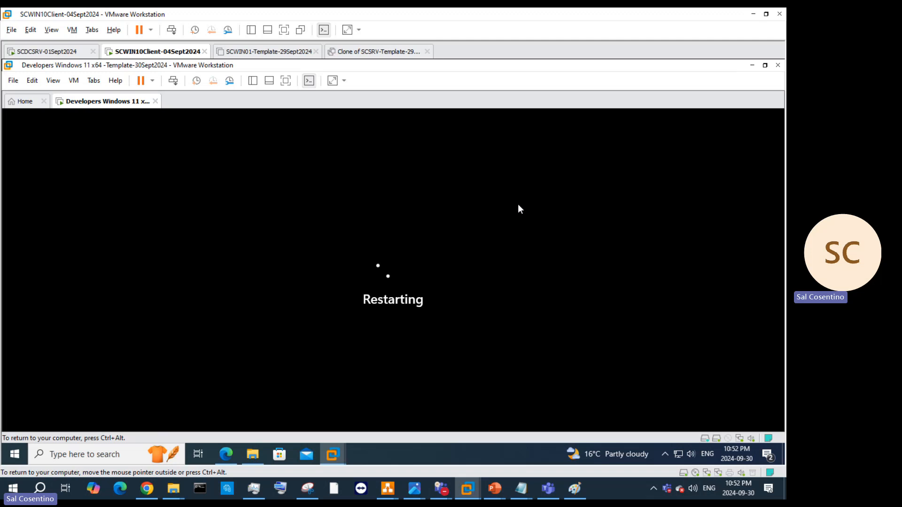
{"action": "key", "text": "ctrl+alt"}
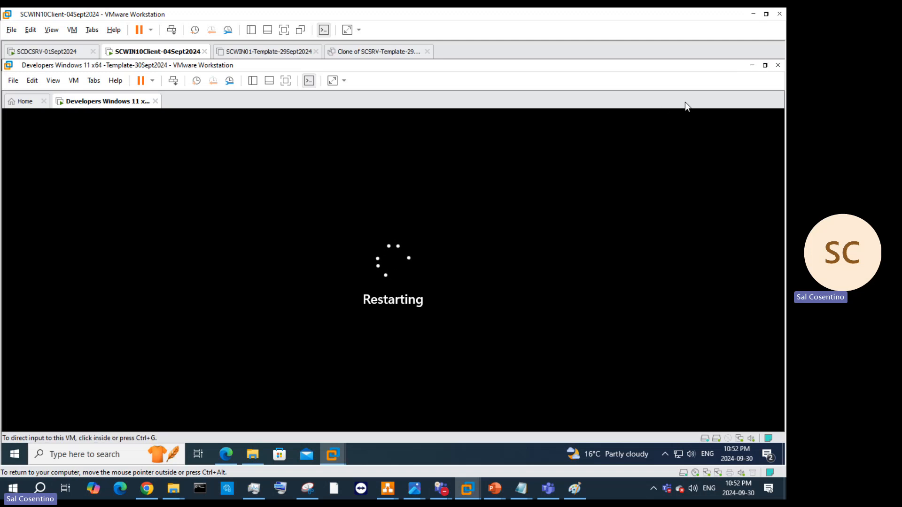
{"action": "mouse_move", "coordinate": [335, 452]}
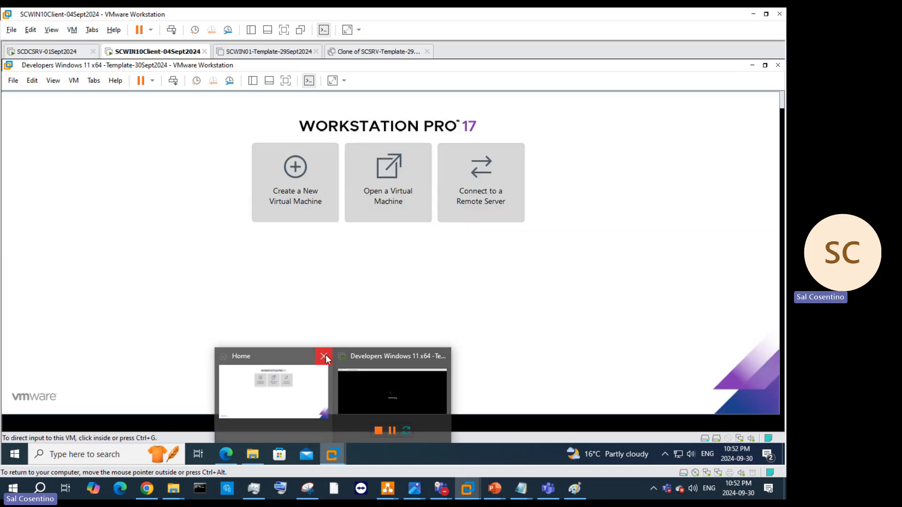
{"action": "left_click", "coordinate": [324, 355]}
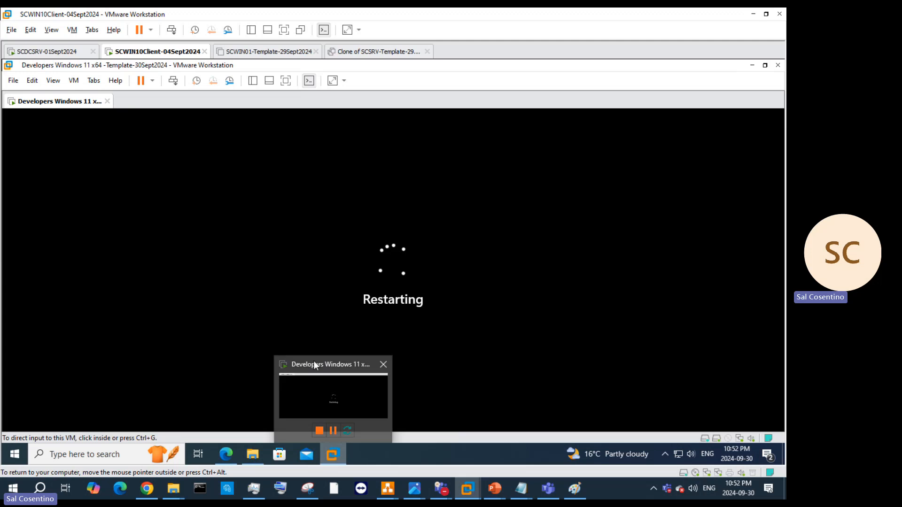
Step: Retry starting Windows from the Recovery error screen so the firmware Boot Manager appears
{"action": "left_click", "coordinate": [320, 272]}
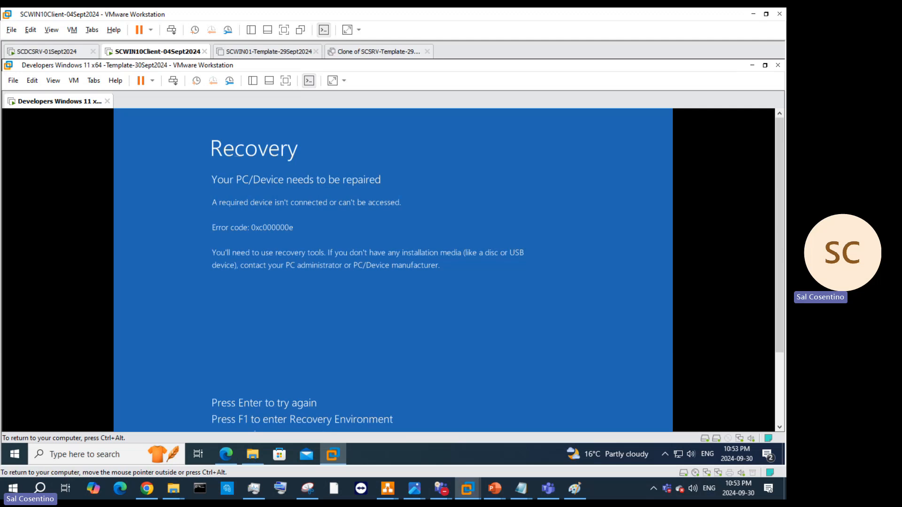
{"action": "key", "text": "Return"}
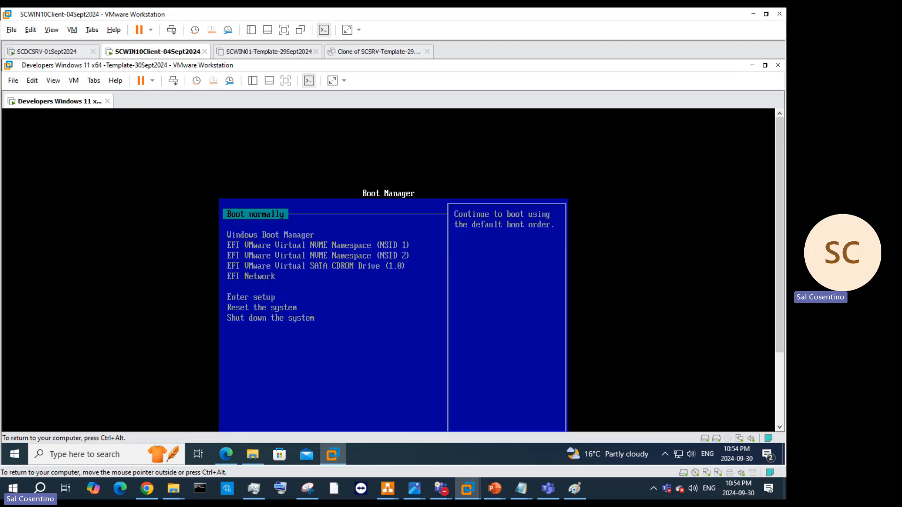
Step: Boot the Windows Boot Manager entry to the lock screen, then release input to the host
{"action": "key", "text": "Down"}
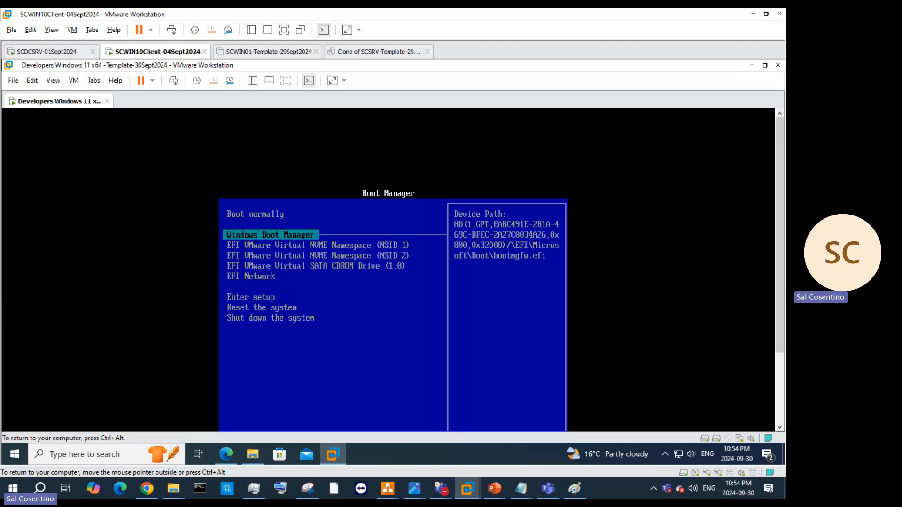
{"action": "key", "text": "Return"}
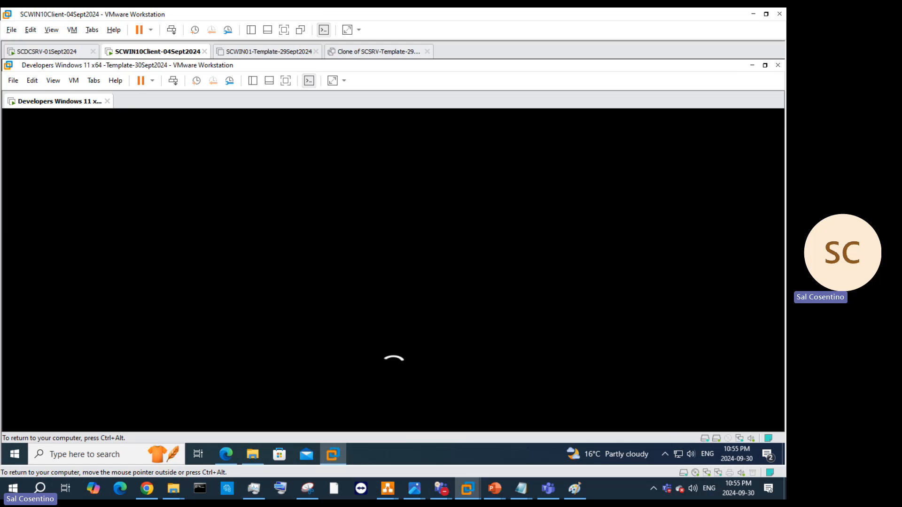
{"action": "key", "text": "ctrl+alt"}
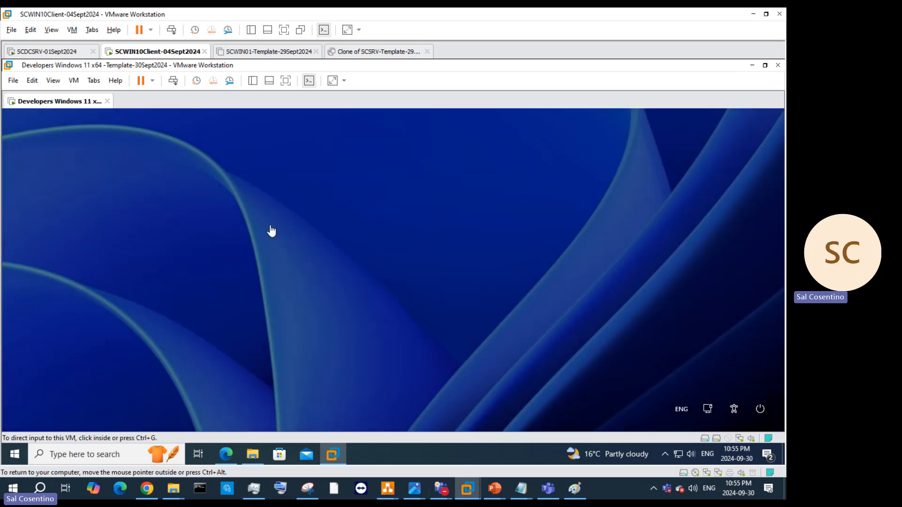
Step: Wake the VM's lock screen and dismiss the incorrect password message
{"action": "left_click", "coordinate": [253, 238]}
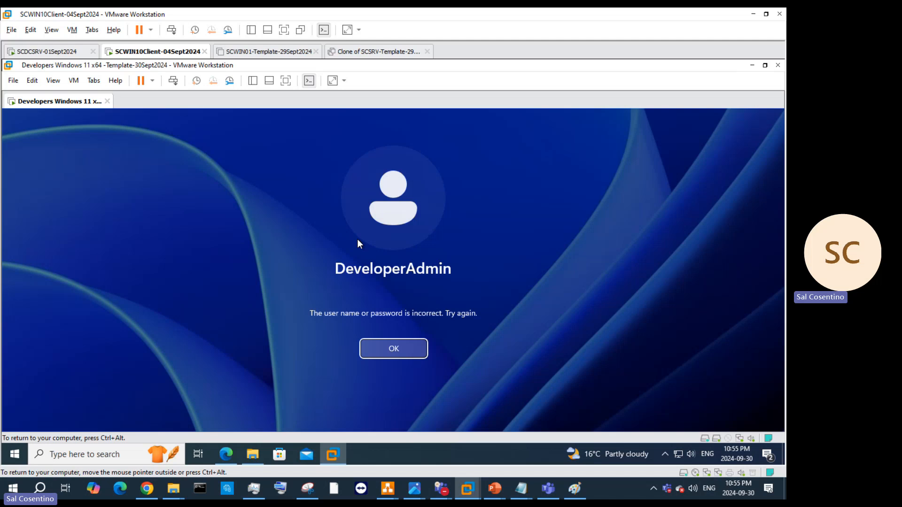
{"action": "left_click", "coordinate": [385, 349]}
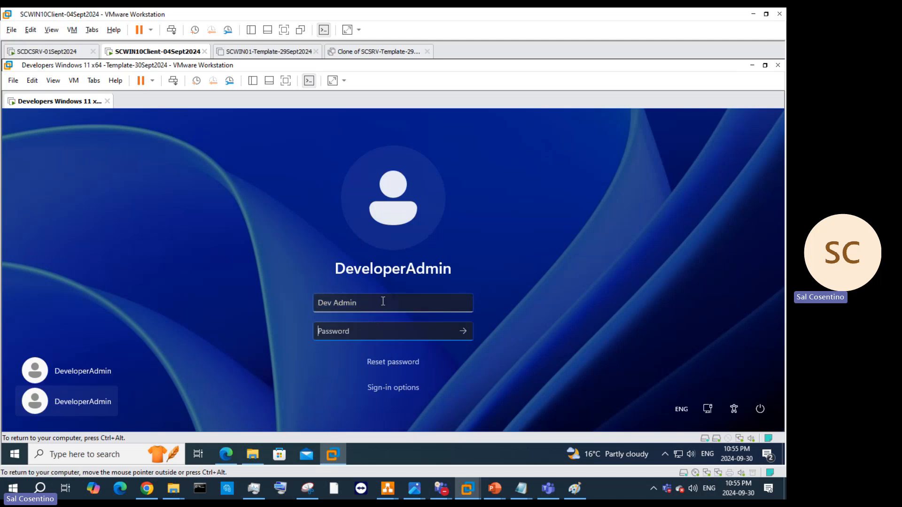
{"action": "left_click", "coordinate": [334, 304]}
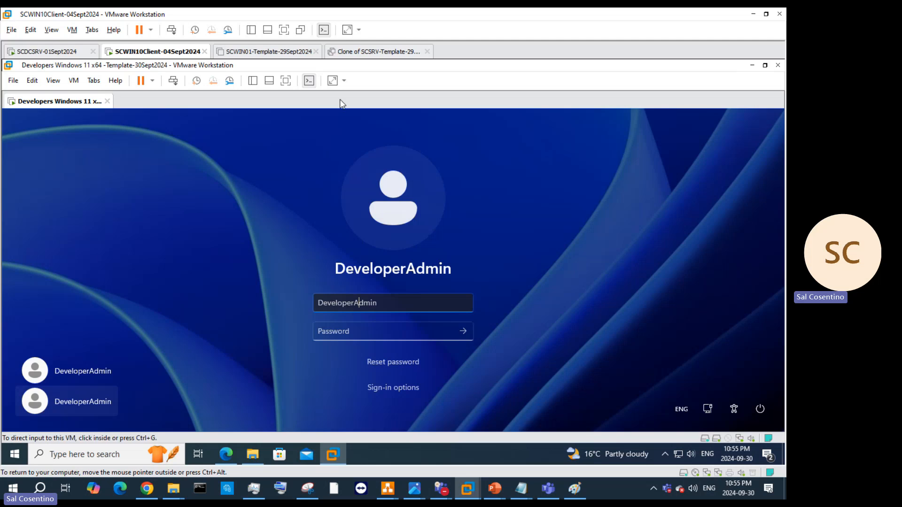
Step: Deactivate Autologin in the Windows 11 VM's Options settings and save
{"action": "right_click", "coordinate": [183, 52]}
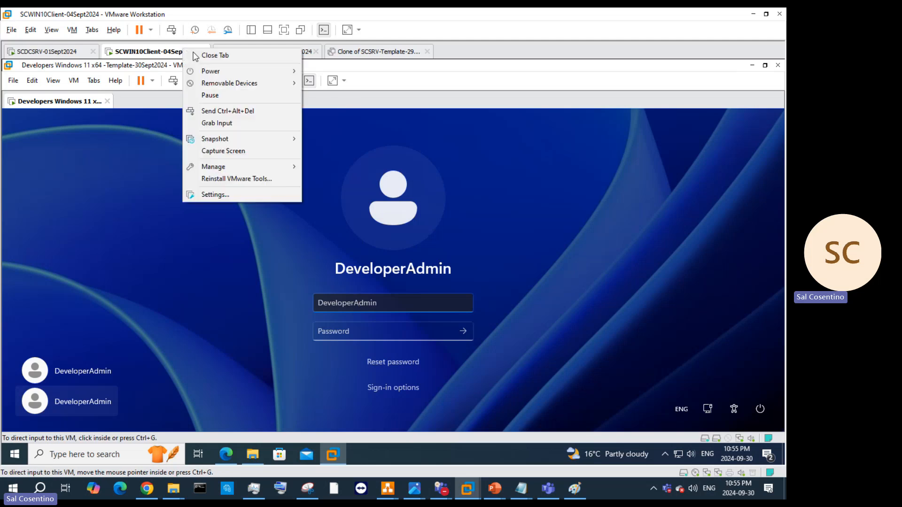
{"action": "left_click", "coordinate": [373, 162]}
{"action": "right_click", "coordinate": [55, 103]}
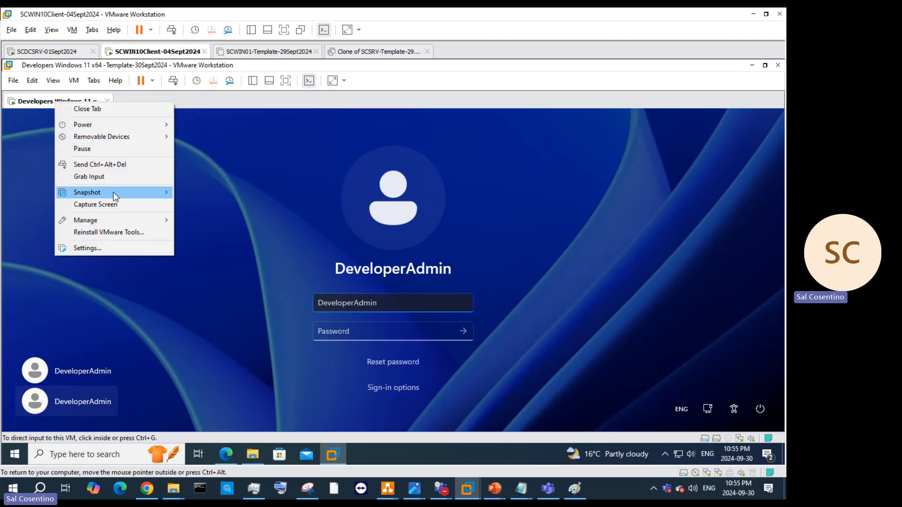
{"action": "left_click", "coordinate": [114, 245]}
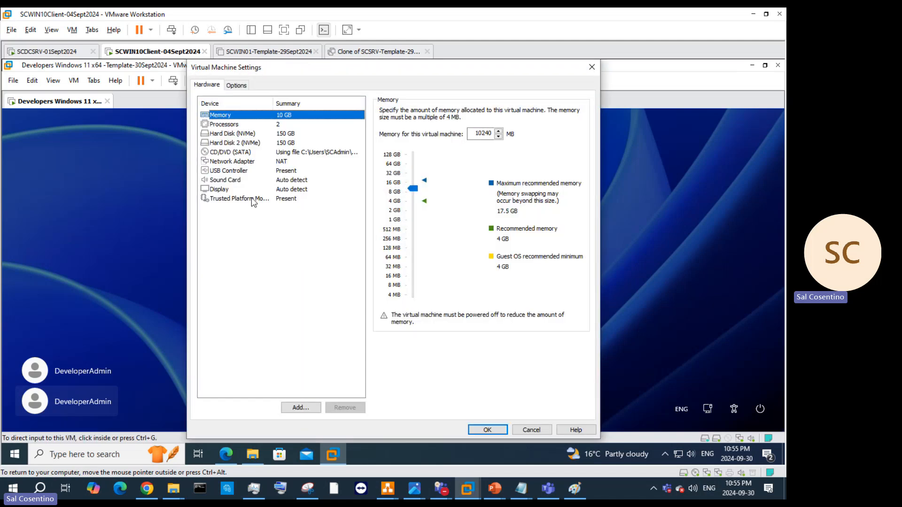
{"action": "left_click", "coordinate": [241, 87]}
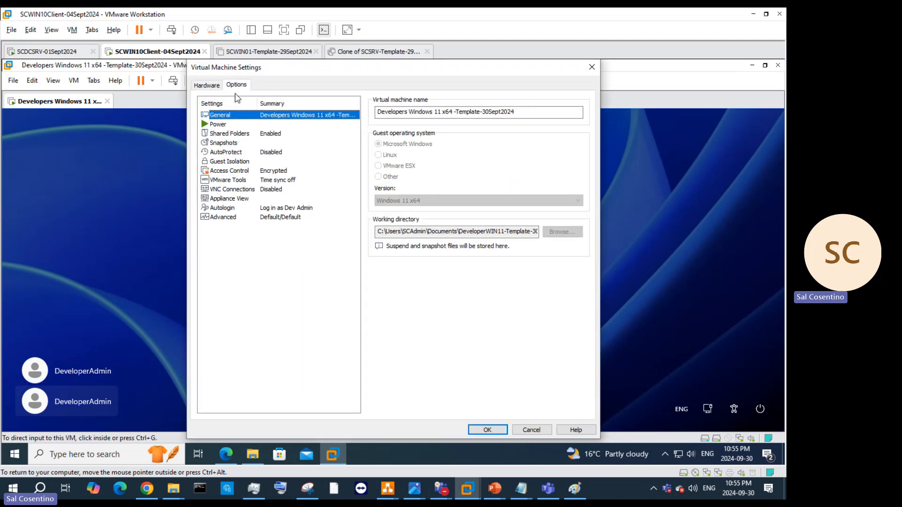
{"action": "left_click", "coordinate": [250, 209]}
{"action": "left_click", "coordinate": [556, 125]}
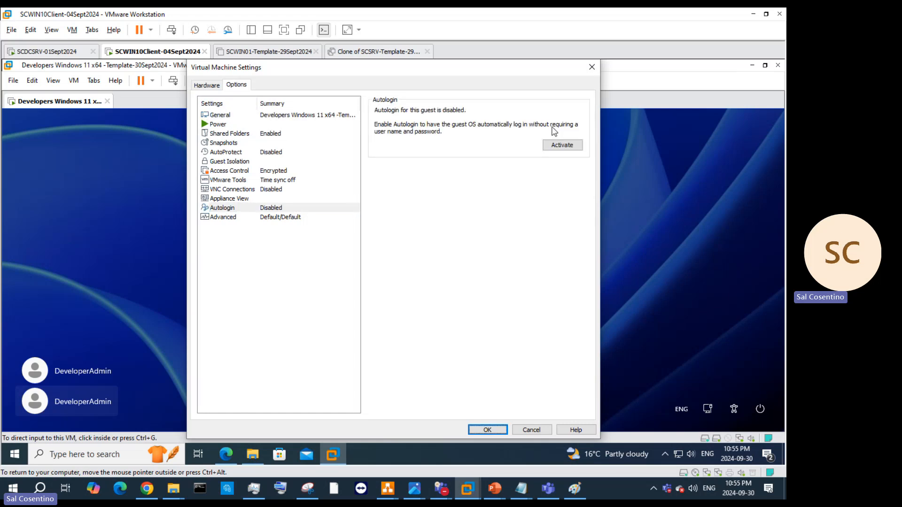
{"action": "left_click", "coordinate": [487, 430]}
Step: Sign in to the first admin account with its password
{"action": "left_click", "coordinate": [370, 335]}
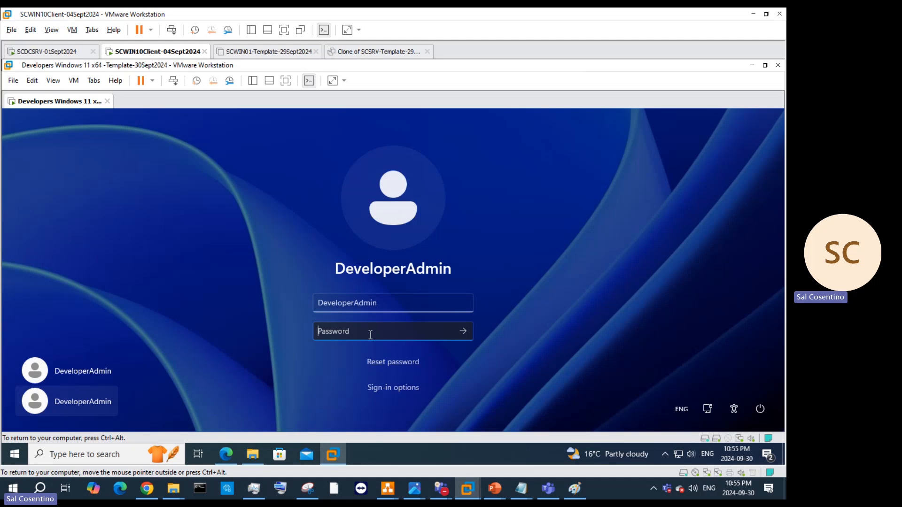
{"action": "left_click", "coordinate": [71, 382]}
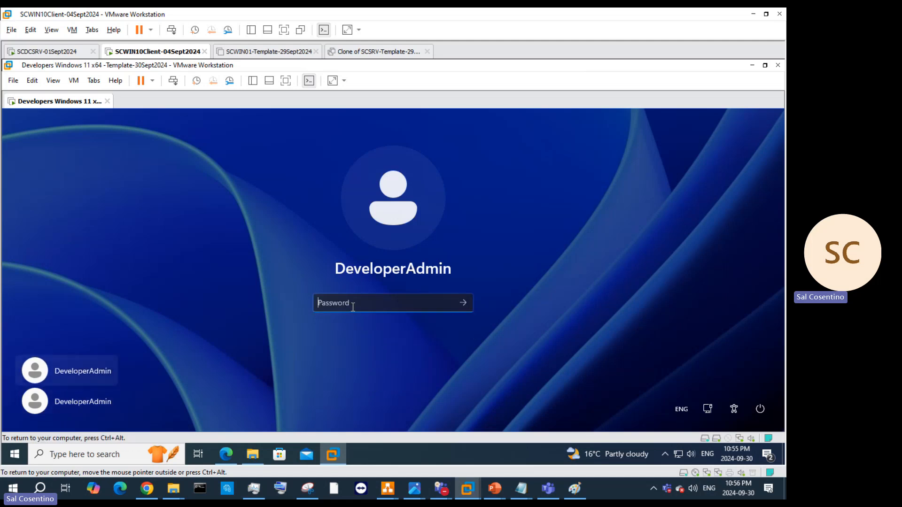
{"action": "type", "text": "••••••••••••••"}
{"action": "key", "text": "Return"}
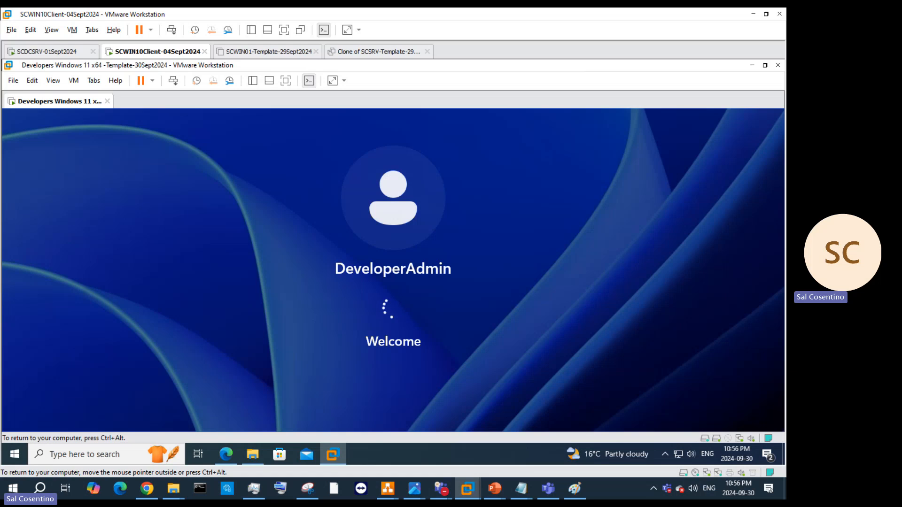
Step: Review the Disk Type slide 28 in the How to Sysprep presentation, then return to SCWIN10Client
{"action": "mouse_move", "coordinate": [494, 488]}
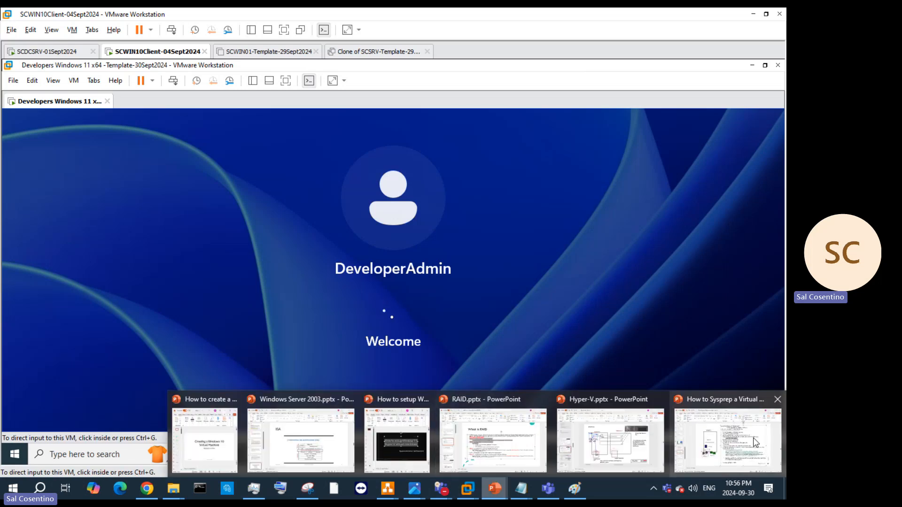
{"action": "left_click", "coordinate": [726, 436]}
{"action": "left_click", "coordinate": [59, 362]}
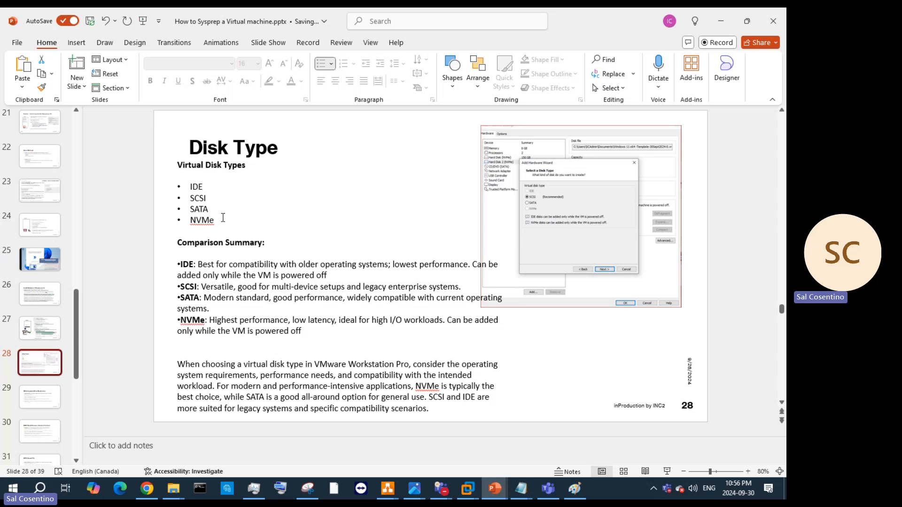
{"action": "mouse_move", "coordinate": [469, 493]}
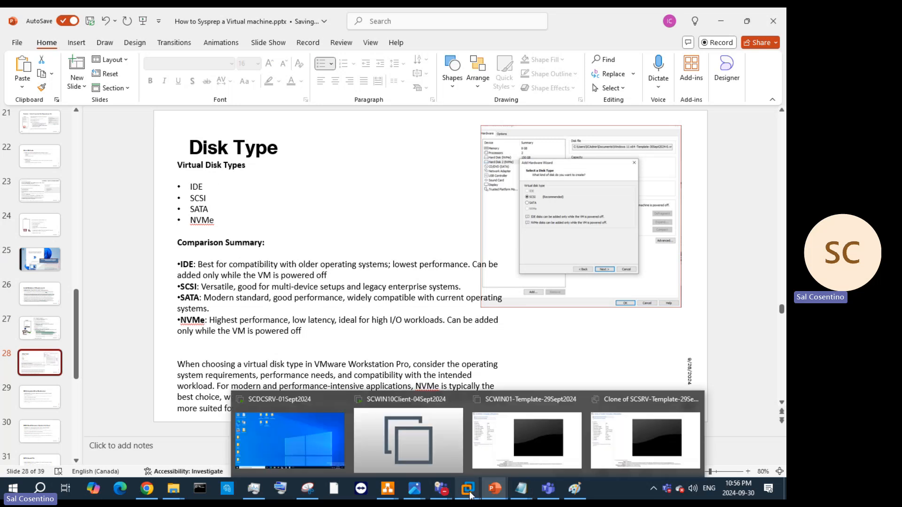
{"action": "left_click", "coordinate": [441, 442]}
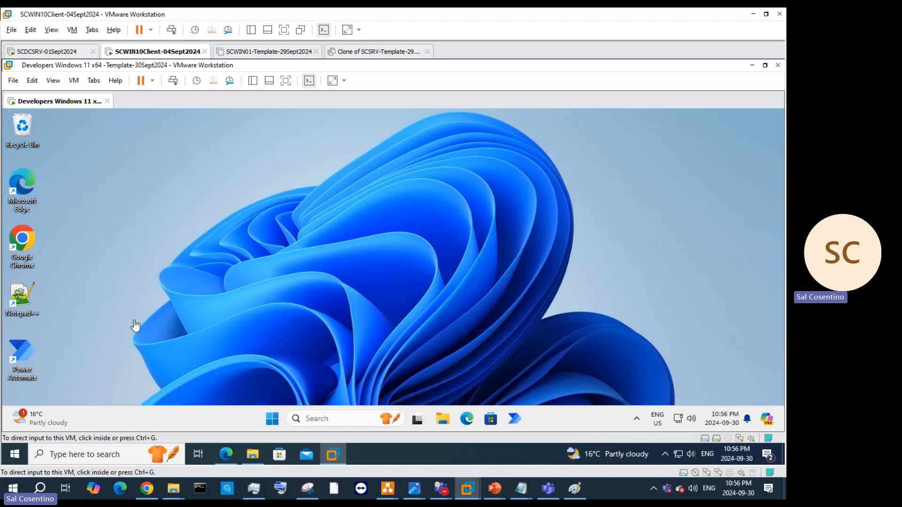
Step: Open the guest's Start menu and show the All apps list
{"action": "left_click", "coordinate": [278, 420]}
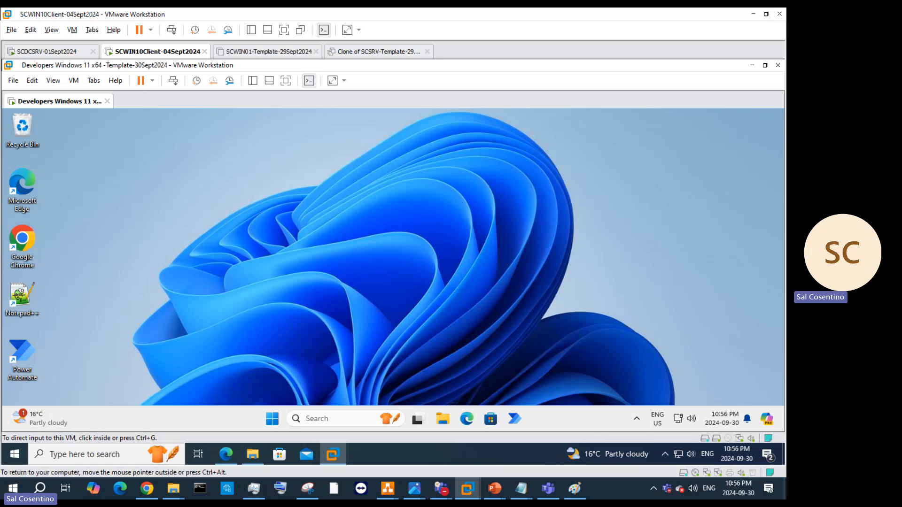
{"action": "left_click", "coordinate": [278, 420]}
{"action": "left_click", "coordinate": [278, 419]}
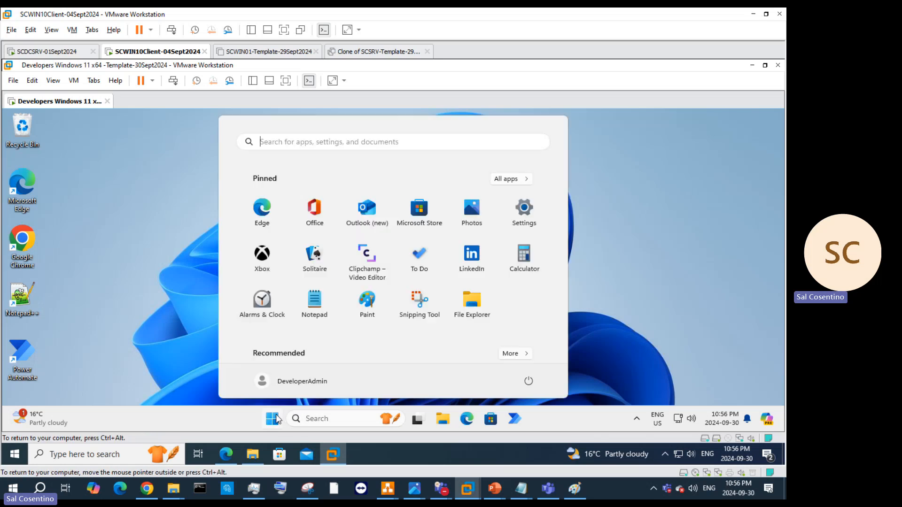
{"action": "left_click", "coordinate": [510, 179]}
Step: Scroll to Visual Studio 2022 and launch it, then open the network tray icon's menu
{"action": "scroll", "coordinate": [432, 249], "scroll_direction": "down", "scroll_amount": 5}
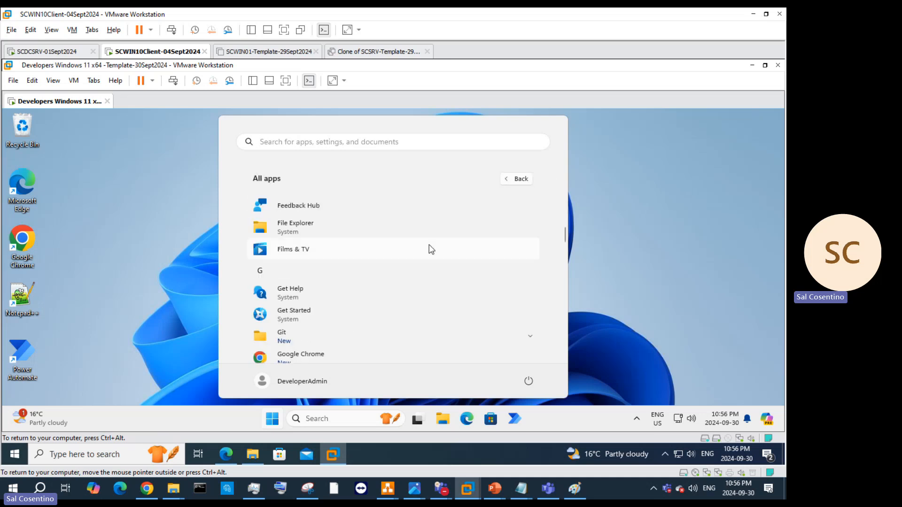
{"action": "scroll", "coordinate": [431, 249], "scroll_direction": "down", "scroll_amount": 3}
{"action": "scroll", "coordinate": [432, 250], "scroll_direction": "down", "scroll_amount": 3}
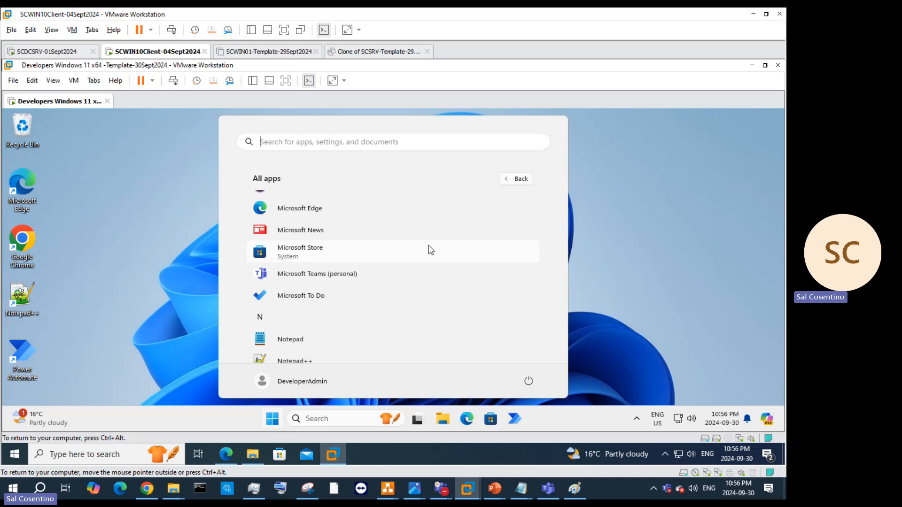
{"action": "scroll", "coordinate": [431, 249], "scroll_direction": "down", "scroll_amount": 3}
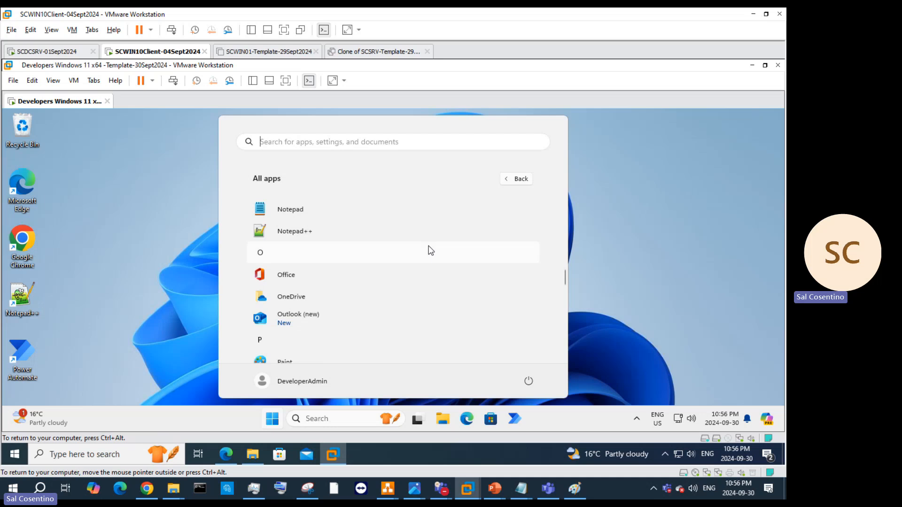
{"action": "scroll", "coordinate": [432, 249], "scroll_direction": "down", "scroll_amount": 2}
{"action": "scroll", "coordinate": [431, 250], "scroll_direction": "down", "scroll_amount": 3}
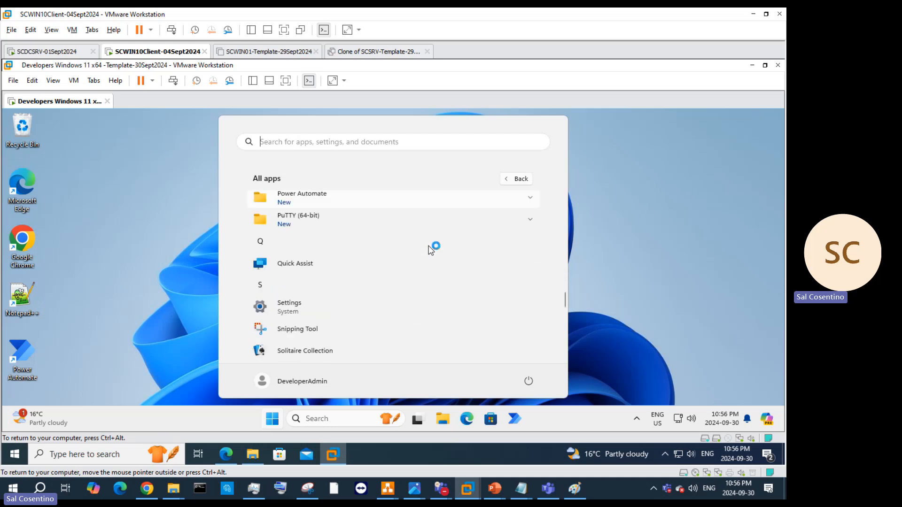
{"action": "scroll", "coordinate": [428, 249], "scroll_direction": "down", "scroll_amount": 5}
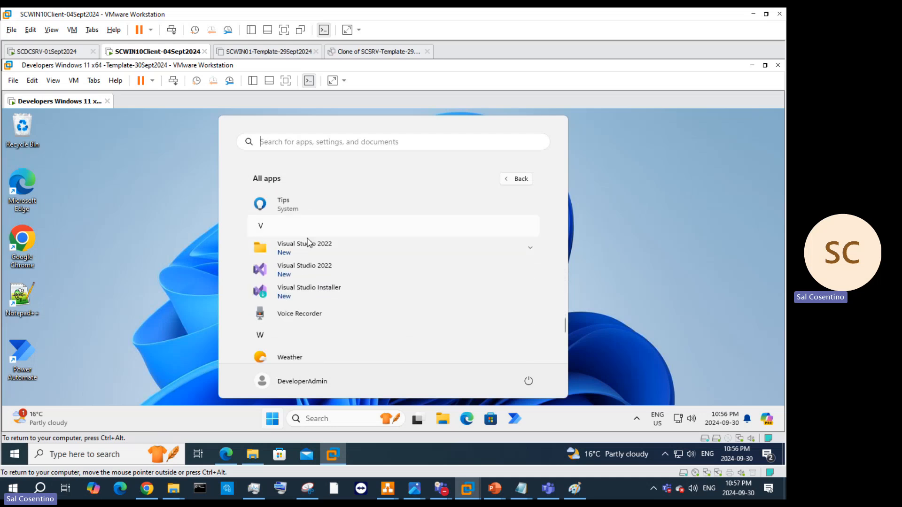
{"action": "left_click", "coordinate": [306, 270]}
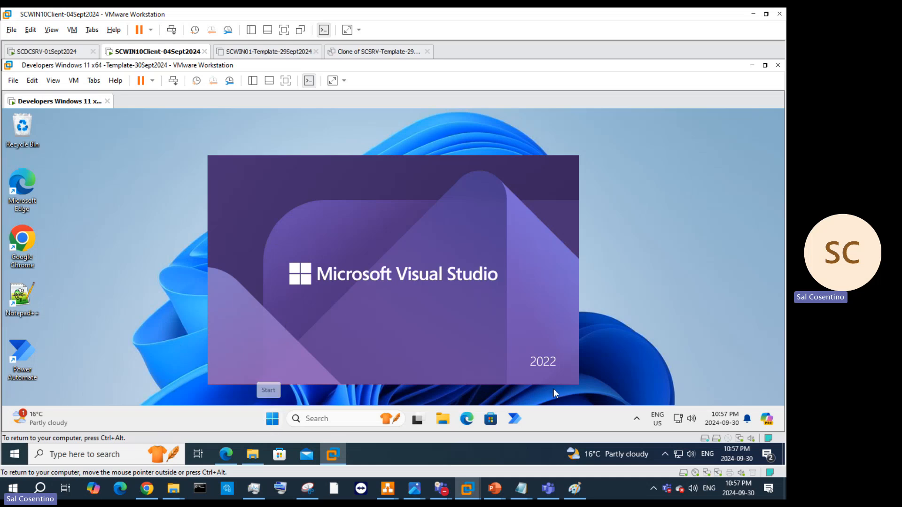
{"action": "right_click", "coordinate": [678, 419]}
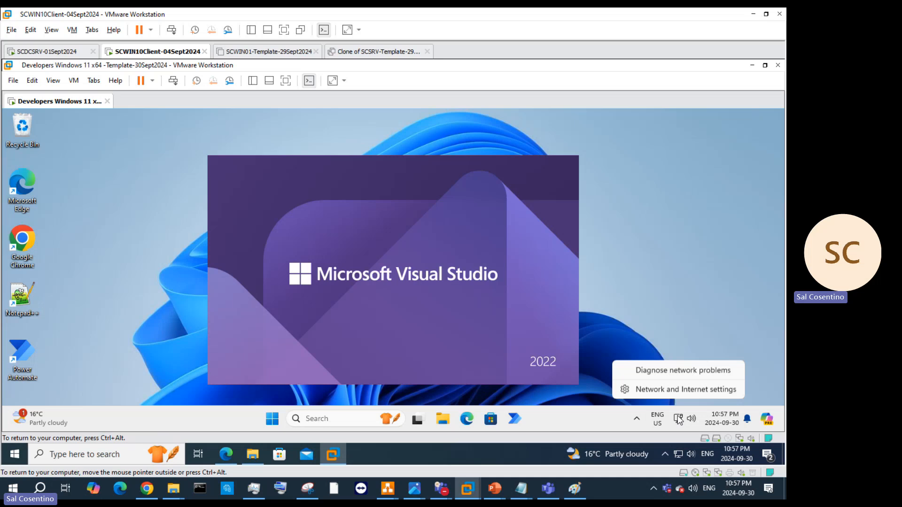
Step: Open the guest's Network & internet settings, scroll through them, and minimize the window
{"action": "left_click", "coordinate": [683, 390]}
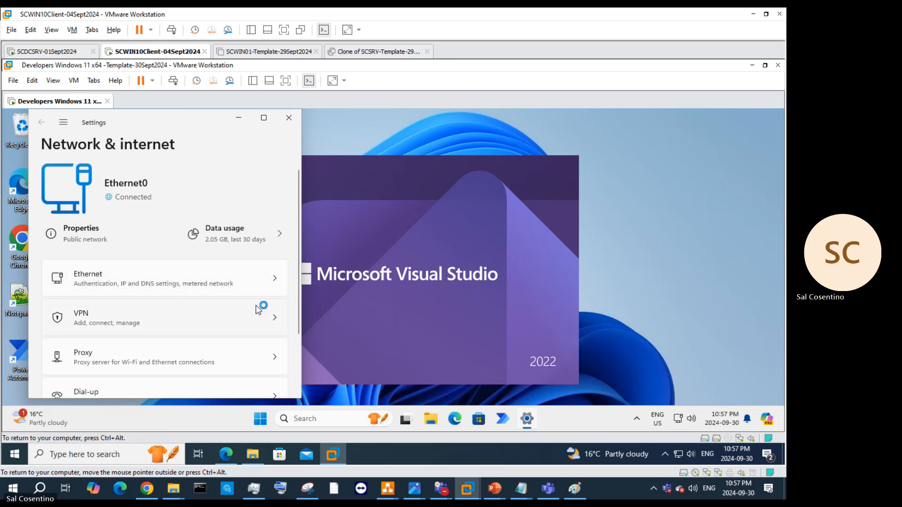
{"action": "scroll", "coordinate": [260, 308], "scroll_direction": "down", "scroll_amount": 2}
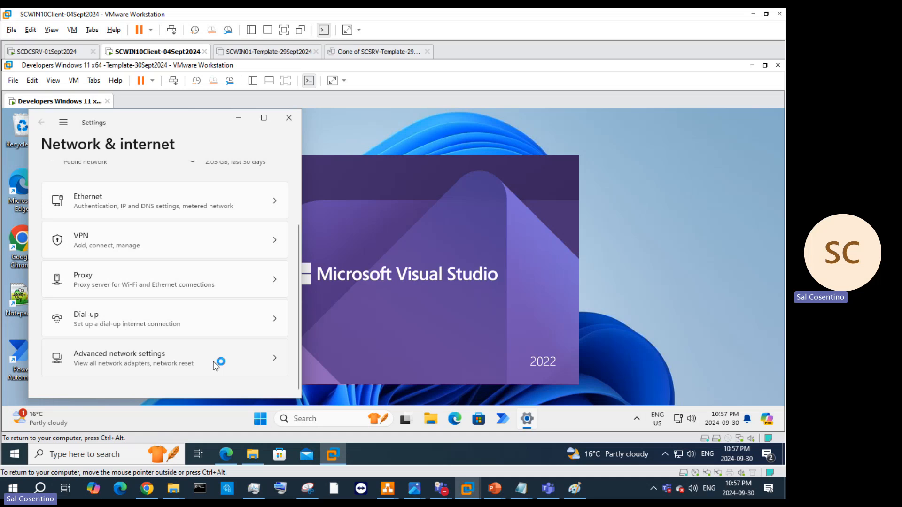
{"action": "left_click", "coordinate": [238, 120]}
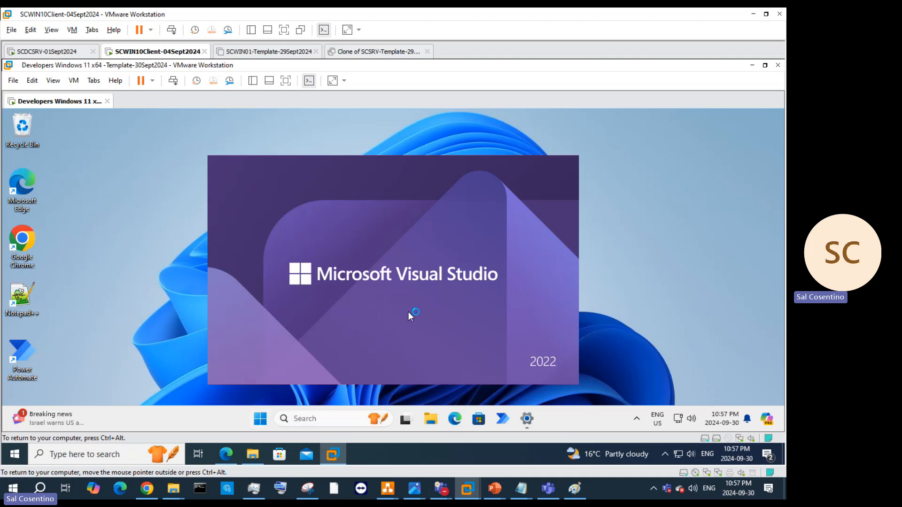
Step: Open the sysprep folder in the guest by entering 'sys' in the Run box
{"action": "right_click", "coordinate": [260, 424]}
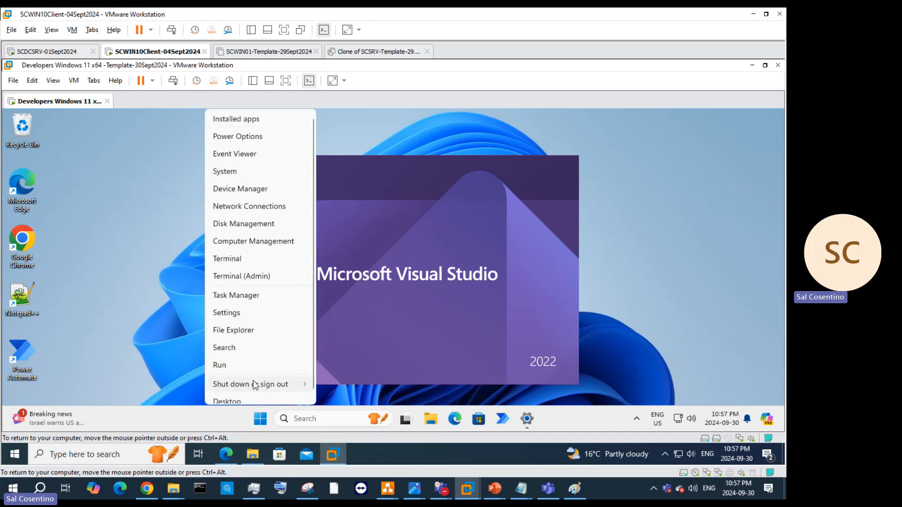
{"action": "mouse_move", "coordinate": [244, 378]}
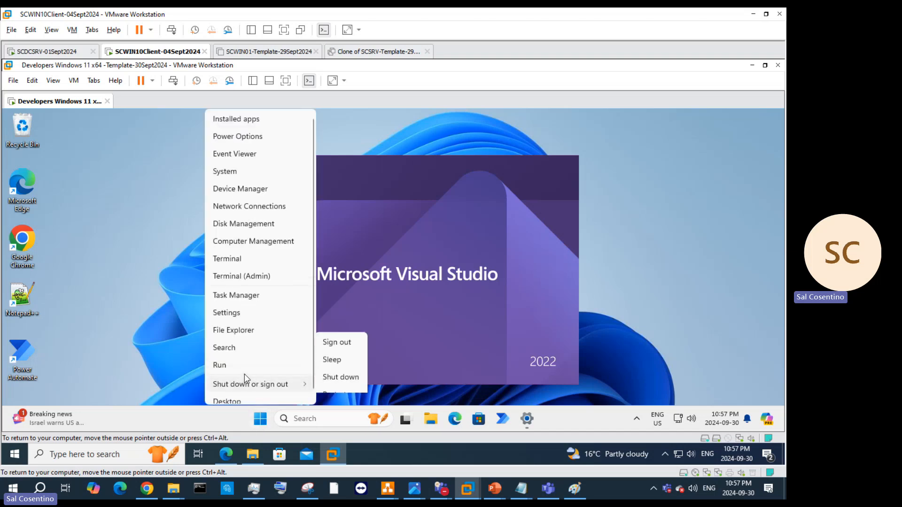
{"action": "left_click", "coordinate": [306, 418]}
{"action": "right_click", "coordinate": [254, 425]}
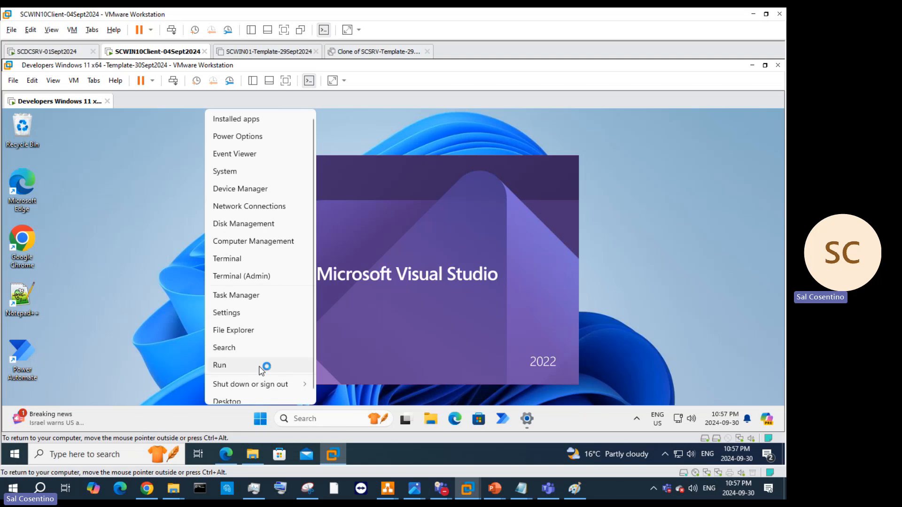
{"action": "left_click", "coordinate": [260, 366]}
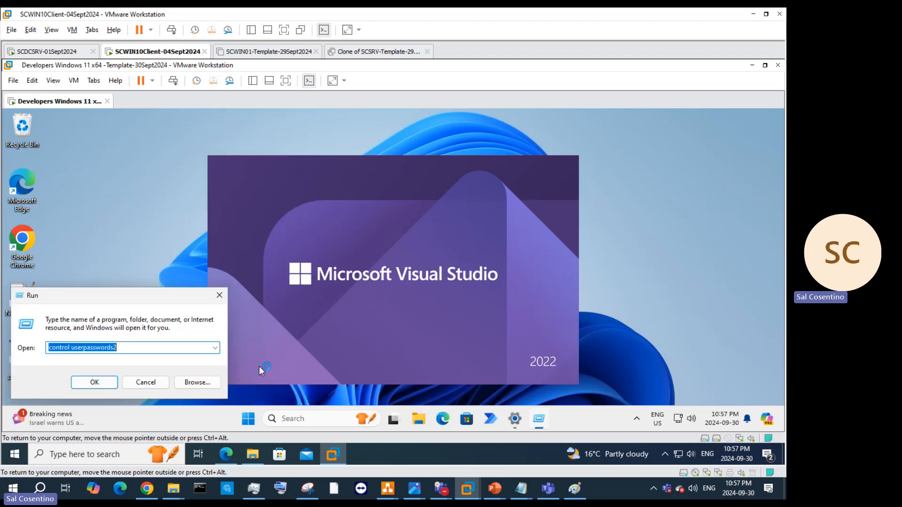
{"action": "type", "text": "sysprep"}
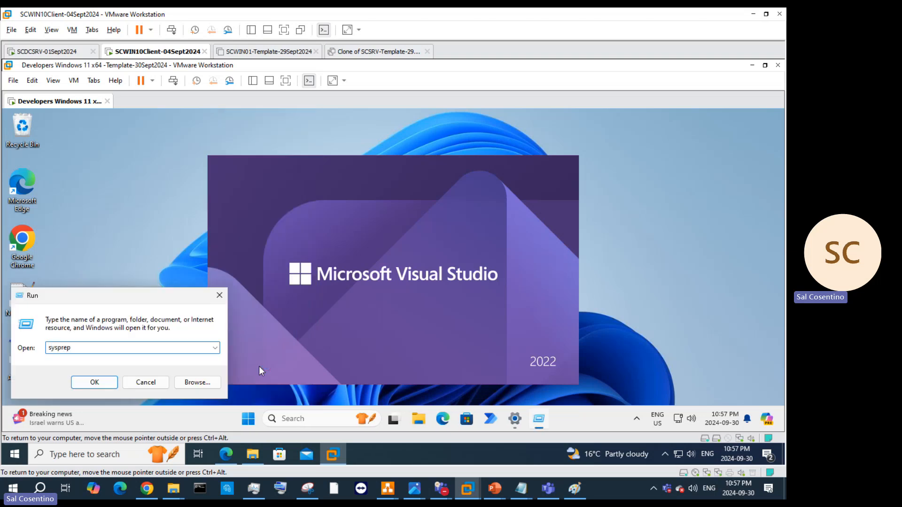
{"action": "key", "text": "Return"}
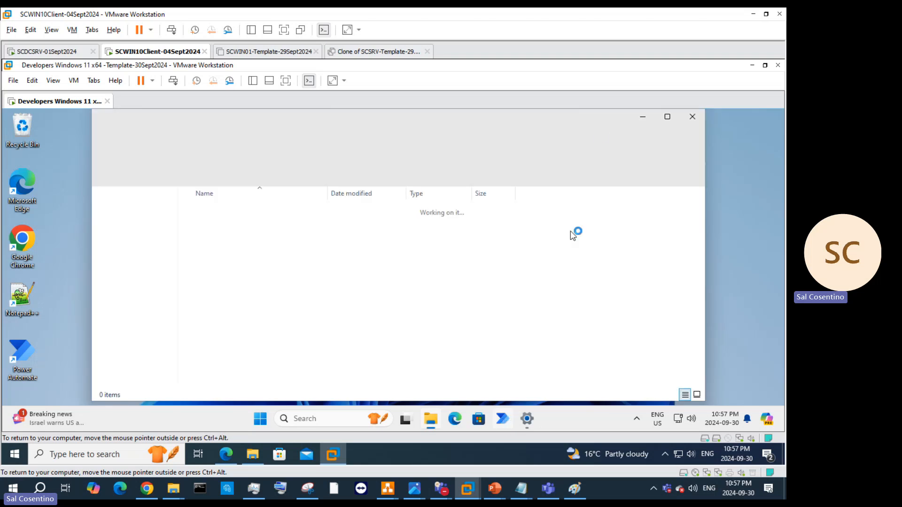
Step: Minimize the Sysprep folder, pin Visual Studio to the taskbar, start its sign-in, then switch to host Edge
{"action": "left_click", "coordinate": [641, 119]}
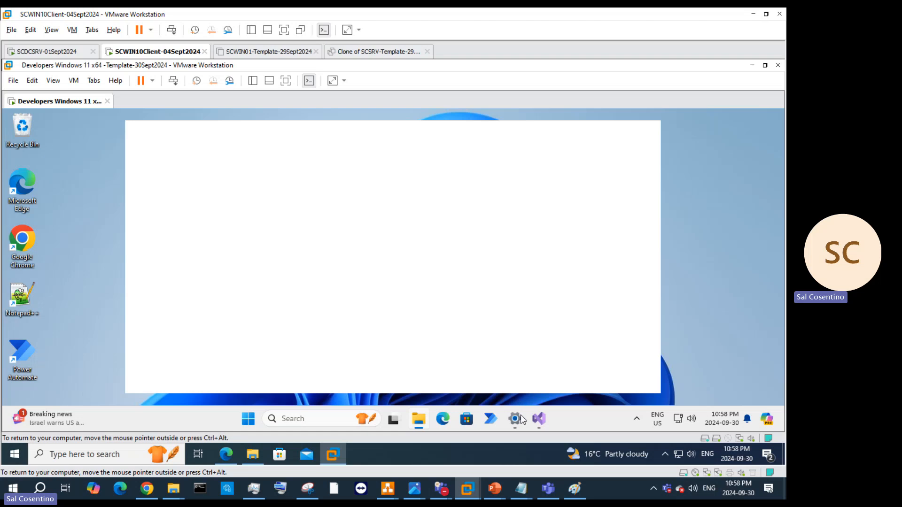
{"action": "mouse_move", "coordinate": [541, 424]}
{"action": "right_click", "coordinate": [540, 420]}
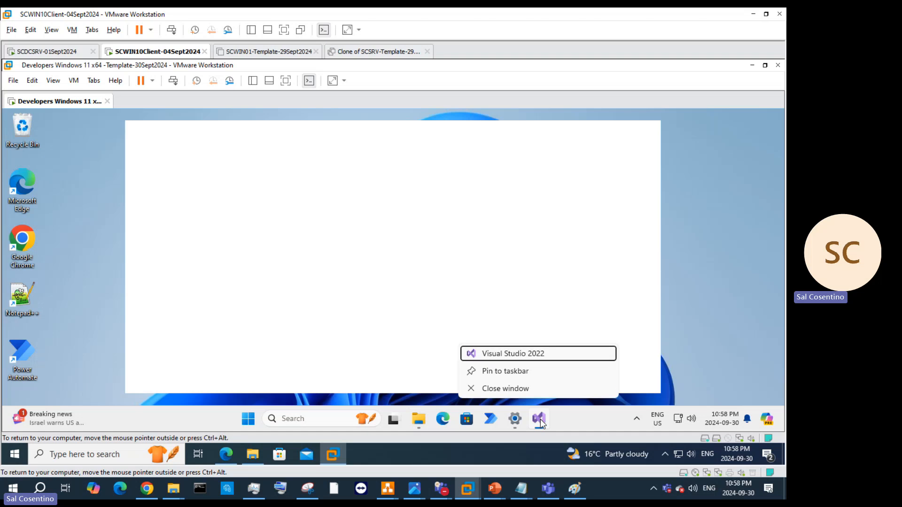
{"action": "left_click", "coordinate": [502, 373]}
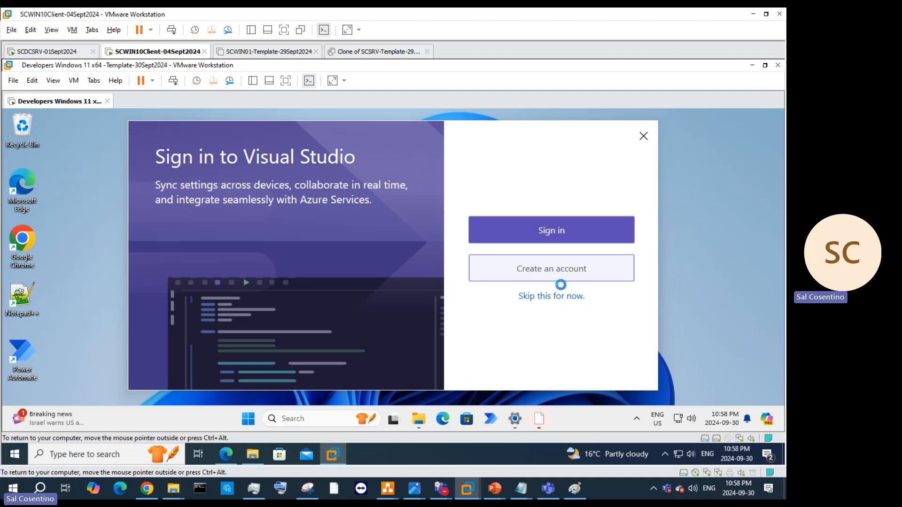
{"action": "left_click", "coordinate": [566, 228]}
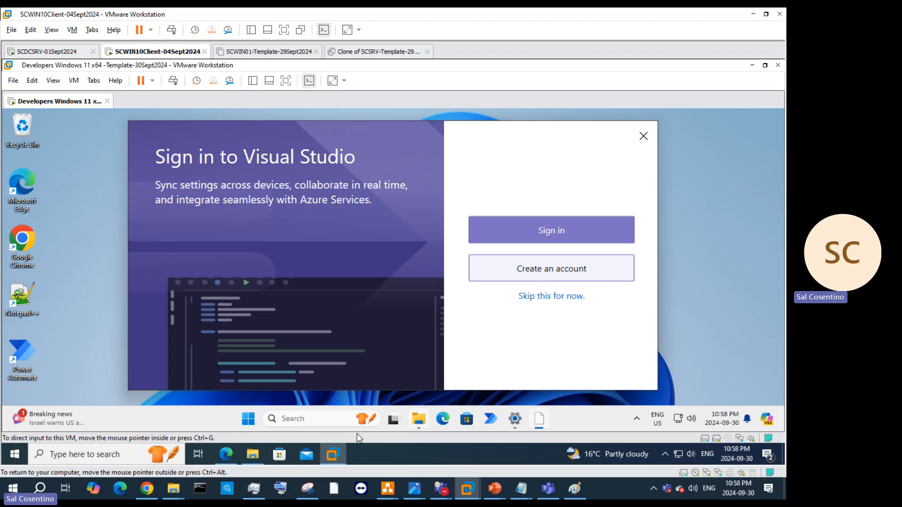
{"action": "left_click", "coordinate": [228, 454]}
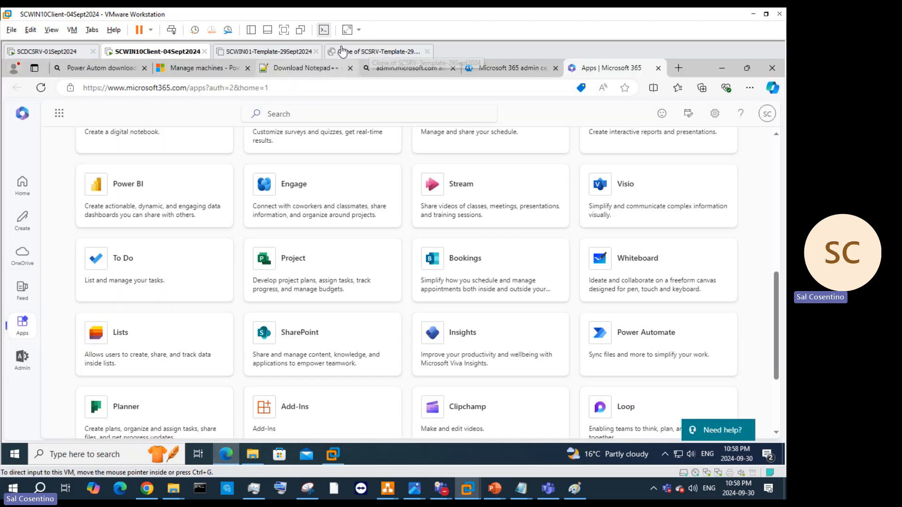
Step: From the Microsoft 365 admin center, open the Identity center's All users list
{"action": "left_click", "coordinate": [521, 72]}
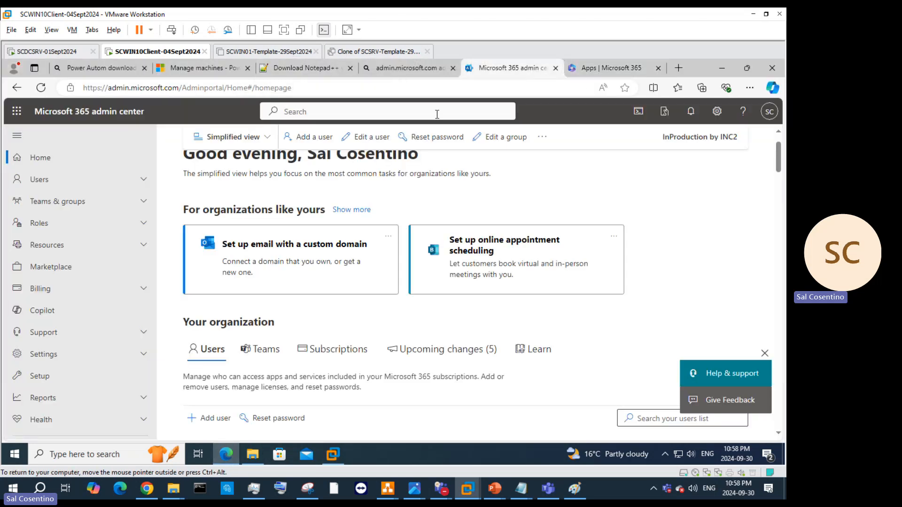
{"action": "scroll", "coordinate": [82, 309], "scroll_direction": "down", "scroll_amount": 2}
{"action": "scroll", "coordinate": [83, 309], "scroll_direction": "down", "scroll_amount": 3}
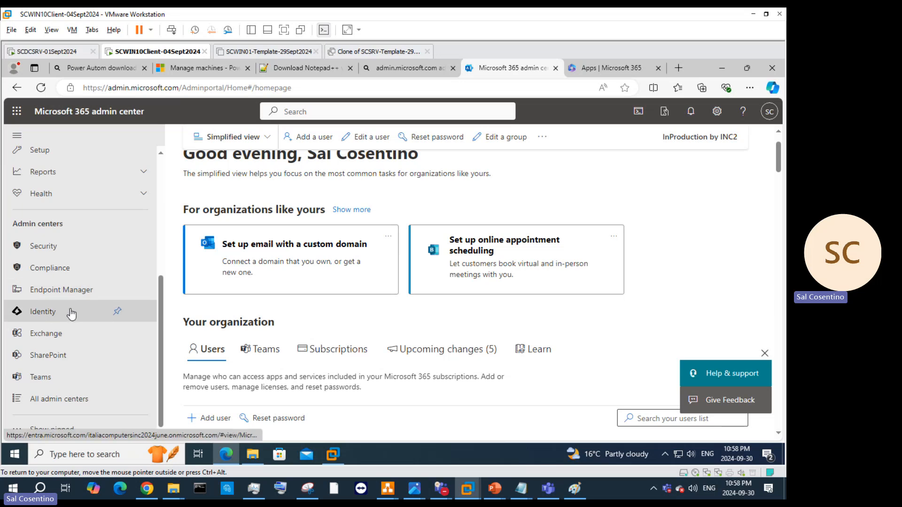
{"action": "left_click", "coordinate": [68, 315]}
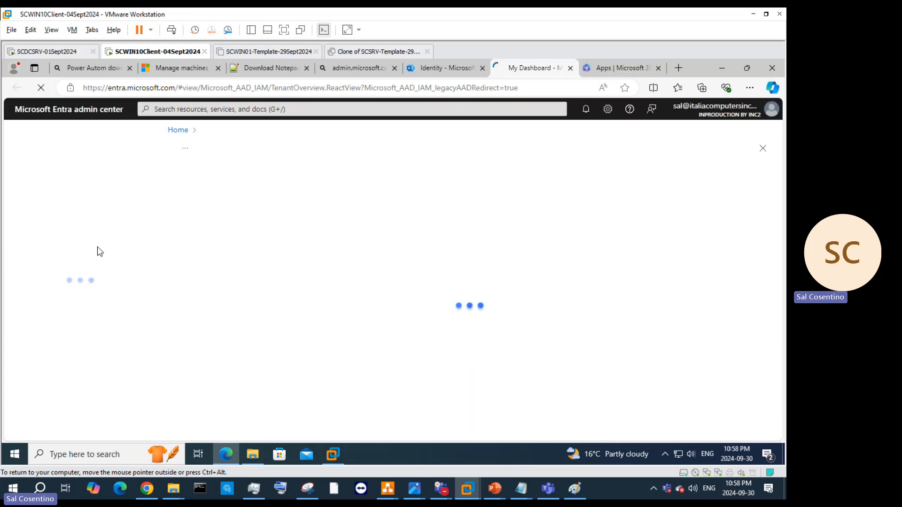
{"action": "left_click", "coordinate": [64, 294]}
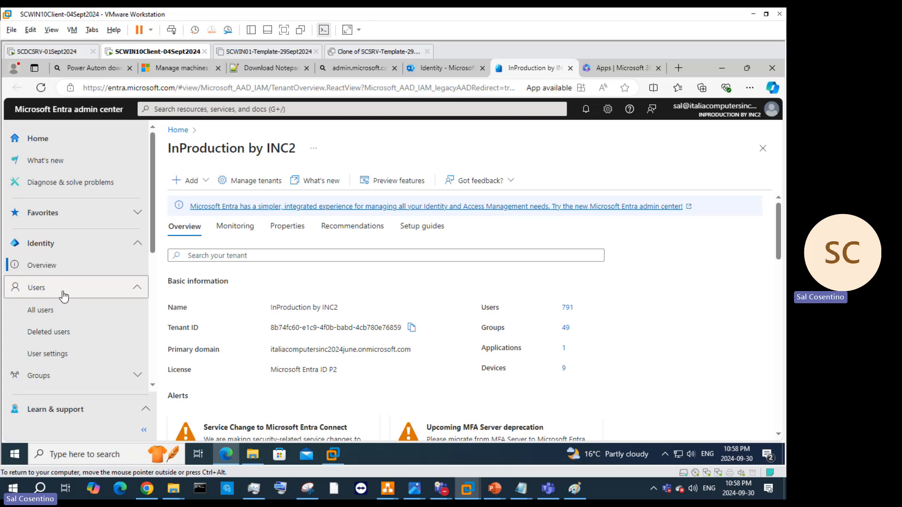
{"action": "left_click", "coordinate": [79, 314]}
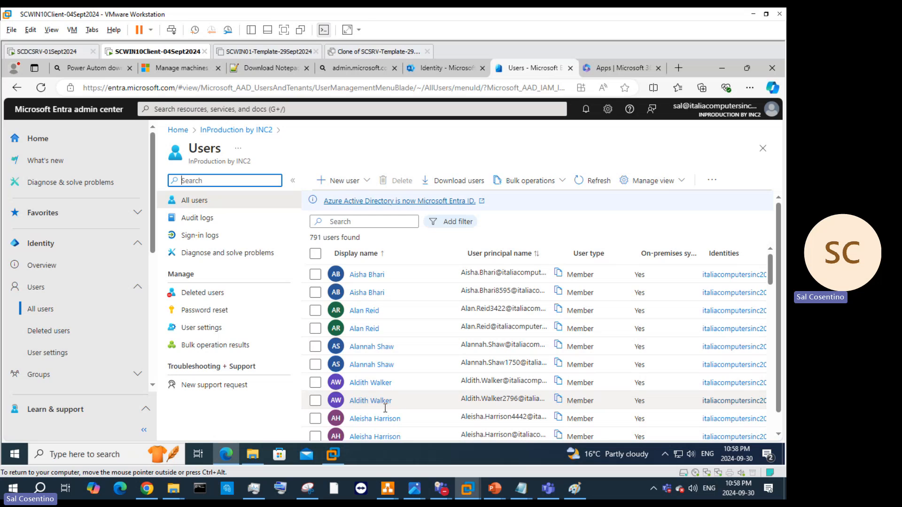
Step: Select a user, check Bulk operations, and close the Download users pane without downloading
{"action": "left_click", "coordinate": [556, 316]}
{"action": "scroll", "coordinate": [558, 316], "scroll_direction": "right", "scroll_amount": 4}
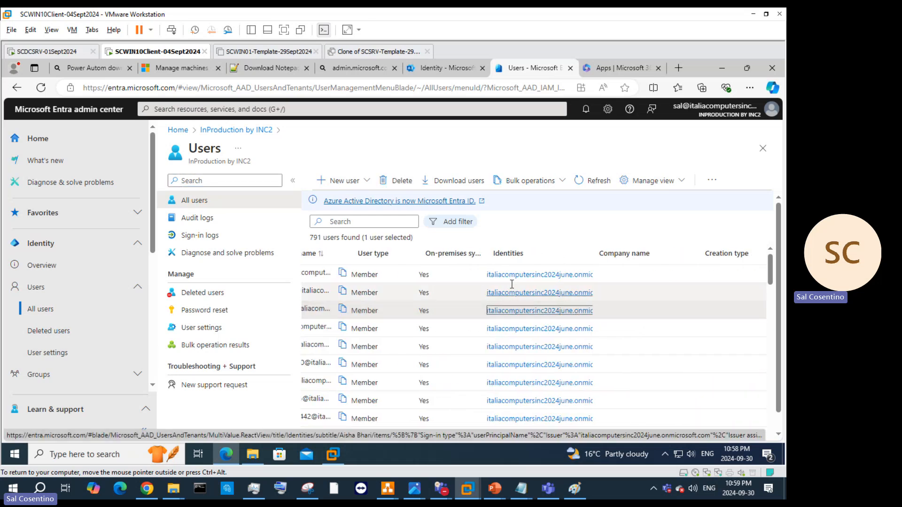
{"action": "scroll", "coordinate": [453, 283], "scroll_direction": "left", "scroll_amount": 4}
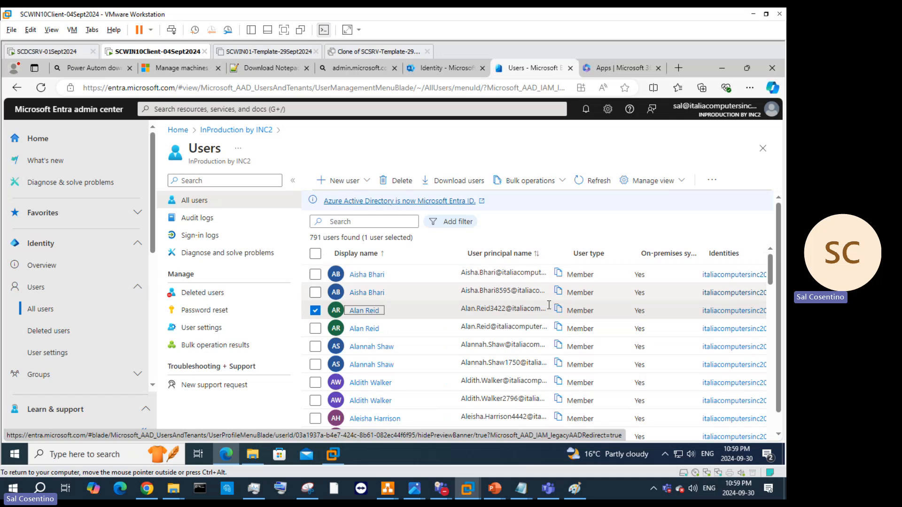
{"action": "scroll", "coordinate": [660, 291], "scroll_direction": "down", "scroll_amount": 15}
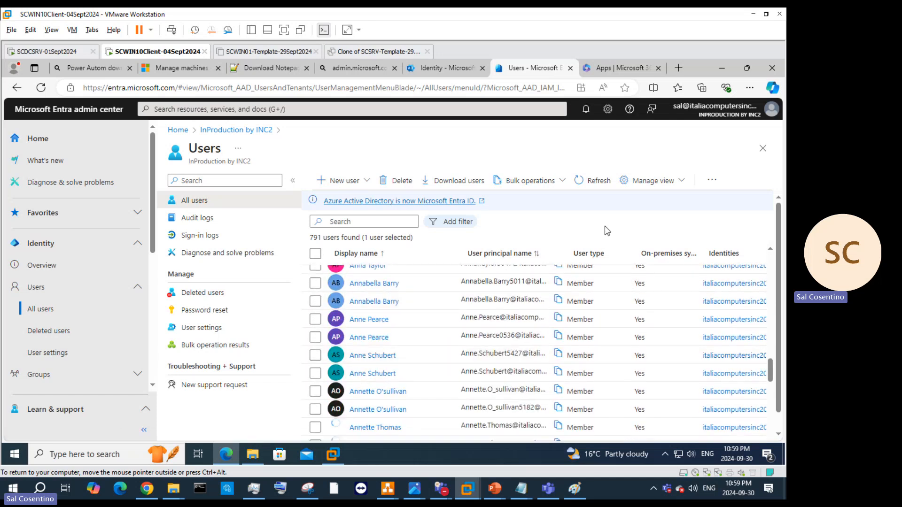
{"action": "left_click", "coordinate": [492, 185]}
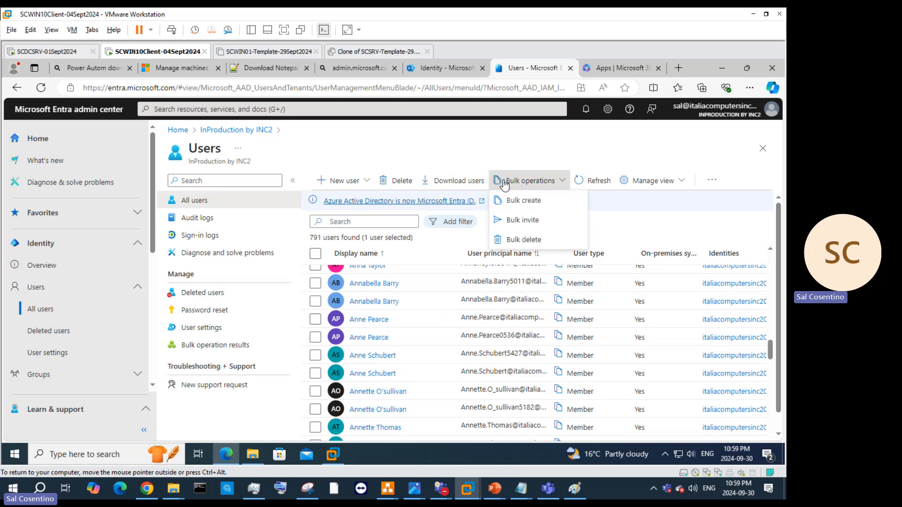
{"action": "left_click", "coordinate": [444, 181]}
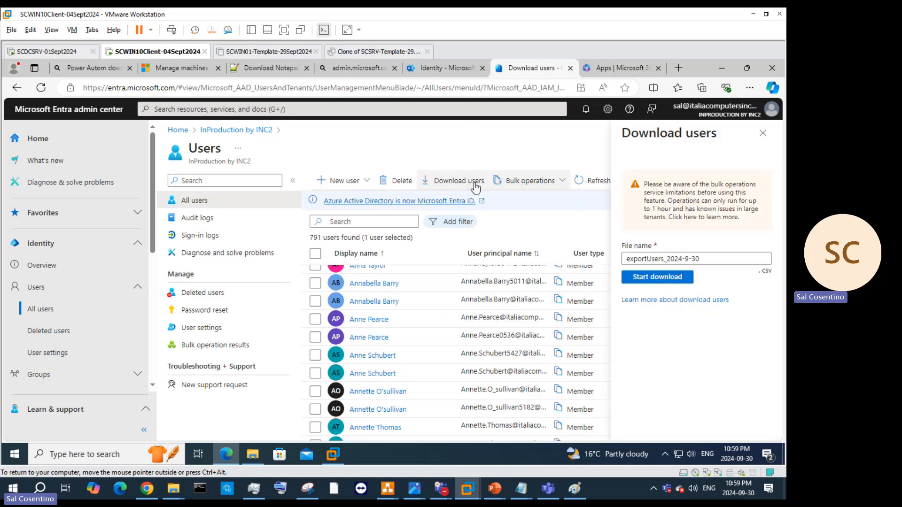
{"action": "left_click", "coordinate": [763, 133]}
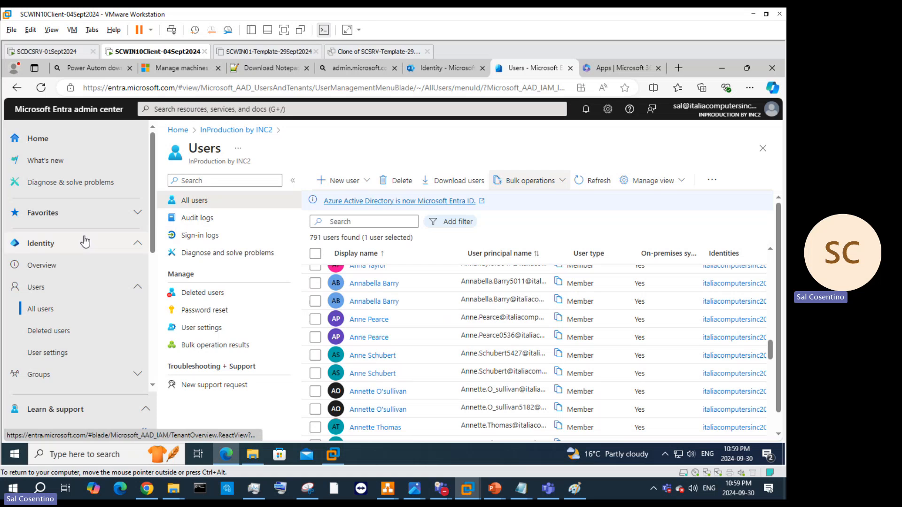
Step: Widen the User principal name column in the 791-user list
{"action": "scroll", "coordinate": [74, 334], "scroll_direction": "down", "scroll_amount": 5}
{"action": "scroll", "coordinate": [75, 335], "scroll_direction": "up", "scroll_amount": 5}
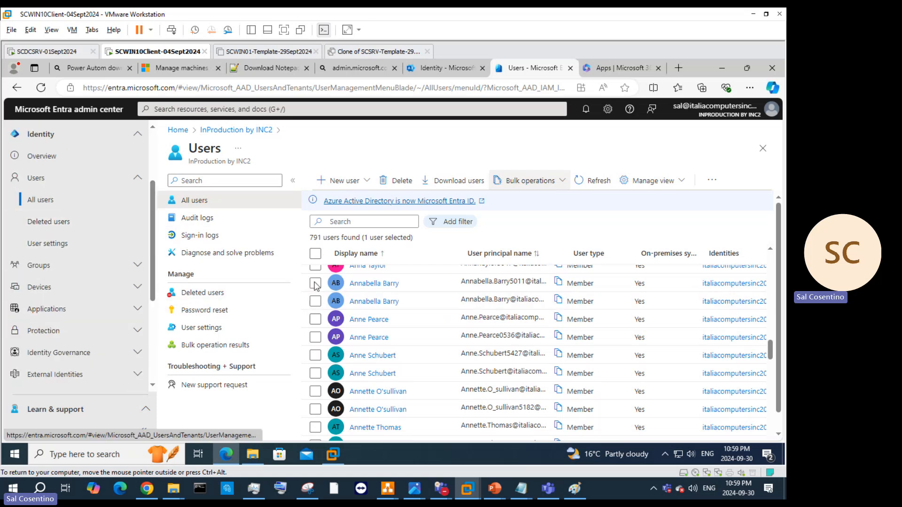
{"action": "scroll", "coordinate": [417, 303], "scroll_direction": "up", "scroll_amount": 3}
{"action": "scroll", "coordinate": [417, 304], "scroll_direction": "up", "scroll_amount": 3}
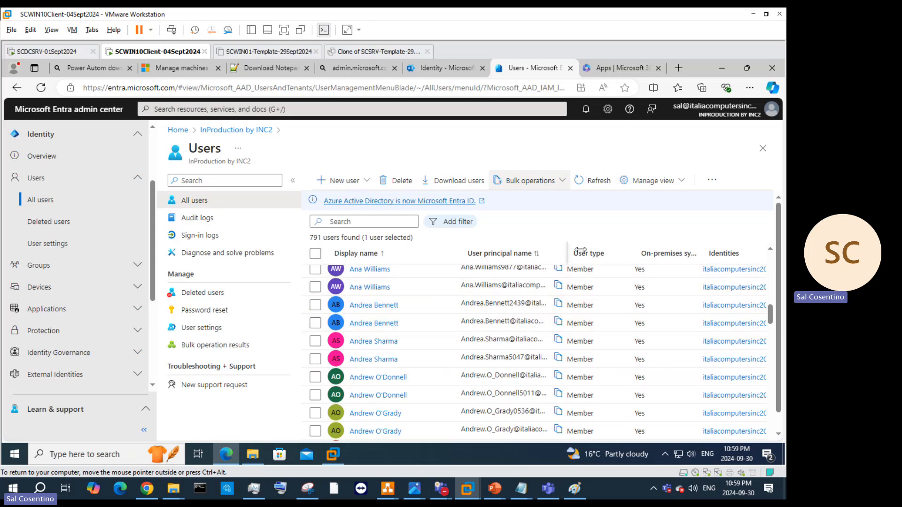
{"action": "left_click_drag", "start_coordinate": [581, 249], "coordinate": [657, 250]}
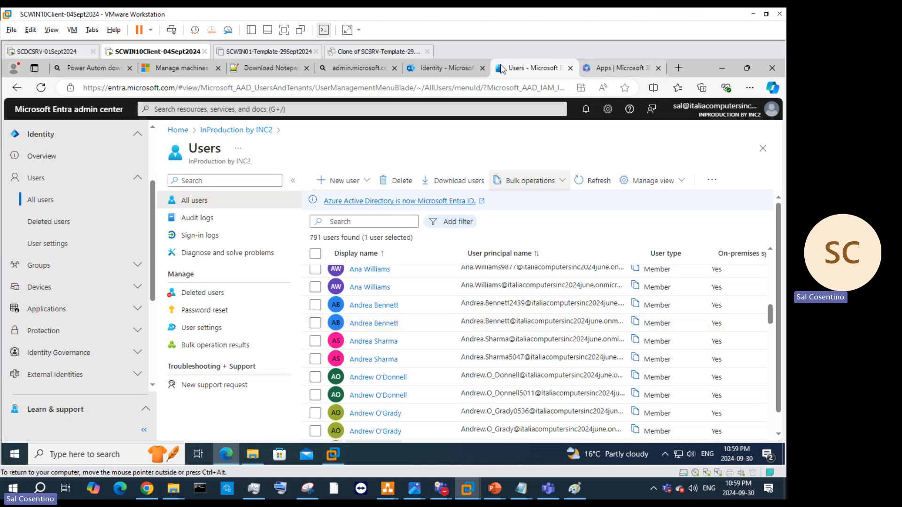
Step: Minimize Edge, dismiss the Visual Studio sign-in, exit Visual Studio, and restore Settings
{"action": "left_click", "coordinate": [722, 68]}
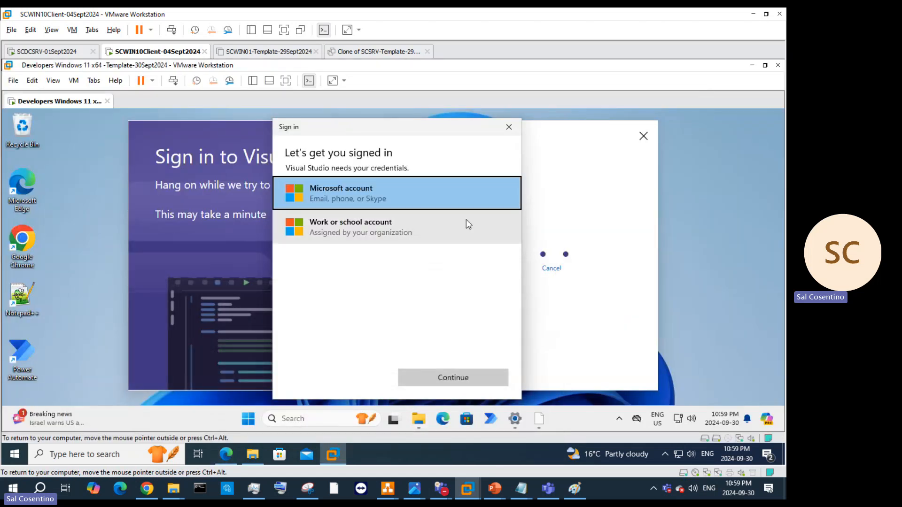
{"action": "left_click", "coordinate": [509, 128]}
{"action": "left_click", "coordinate": [644, 135]}
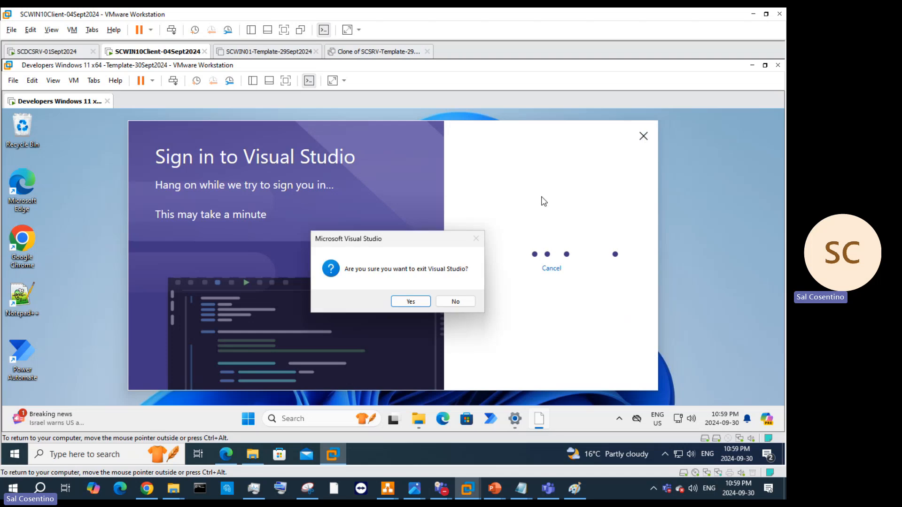
{"action": "left_click", "coordinate": [410, 301]}
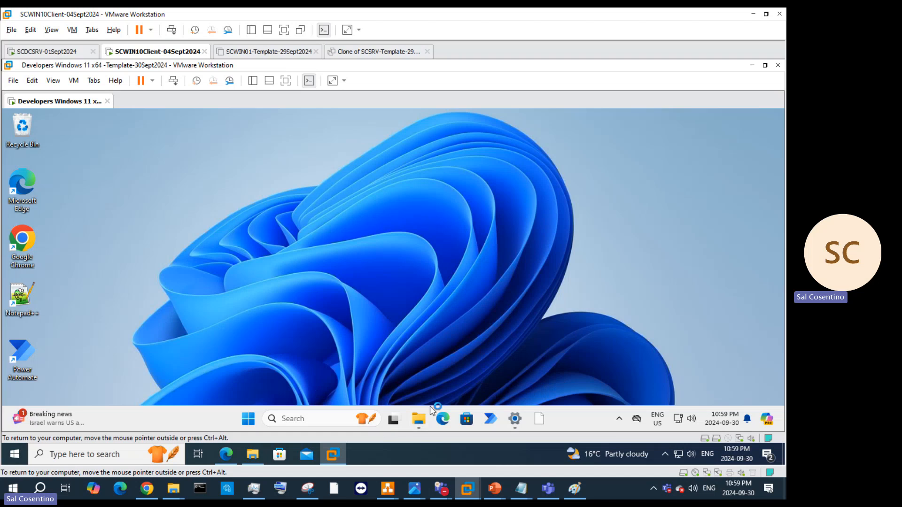
{"action": "left_click", "coordinate": [517, 422]}
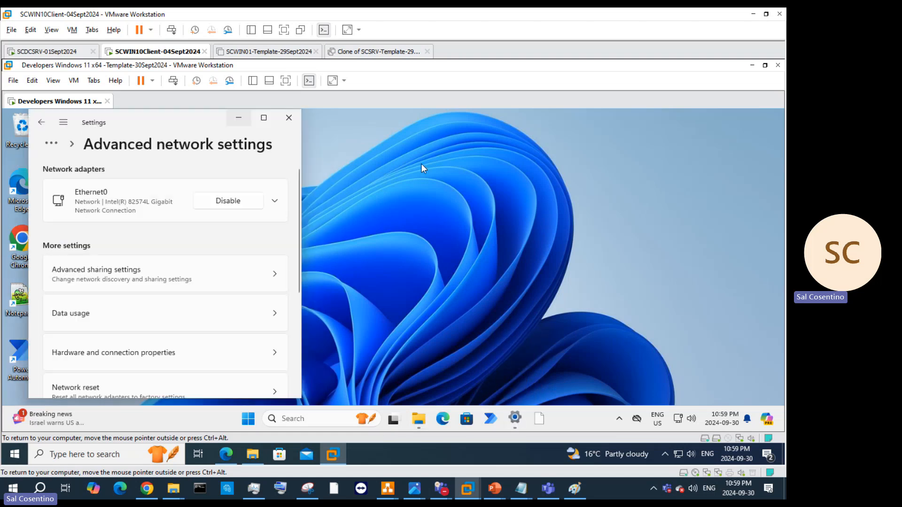
Step: Expand Ethernet0, then close Power Automate, the firewall toast and Advanced network settings
{"action": "left_click", "coordinate": [154, 207]}
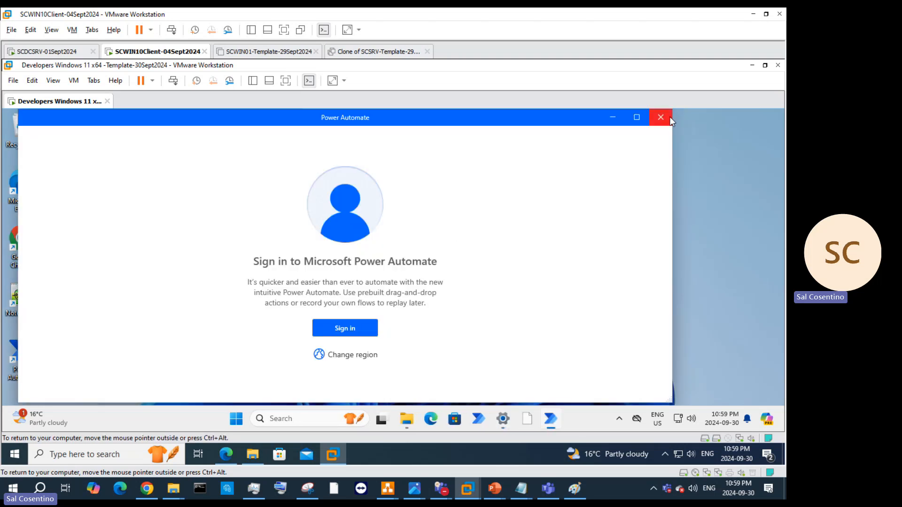
{"action": "left_click", "coordinate": [612, 117]}
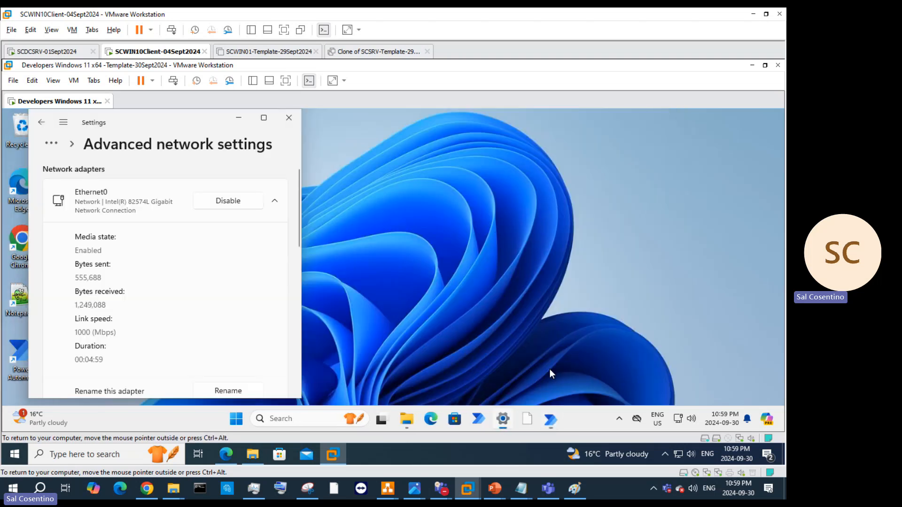
{"action": "right_click", "coordinate": [551, 419]}
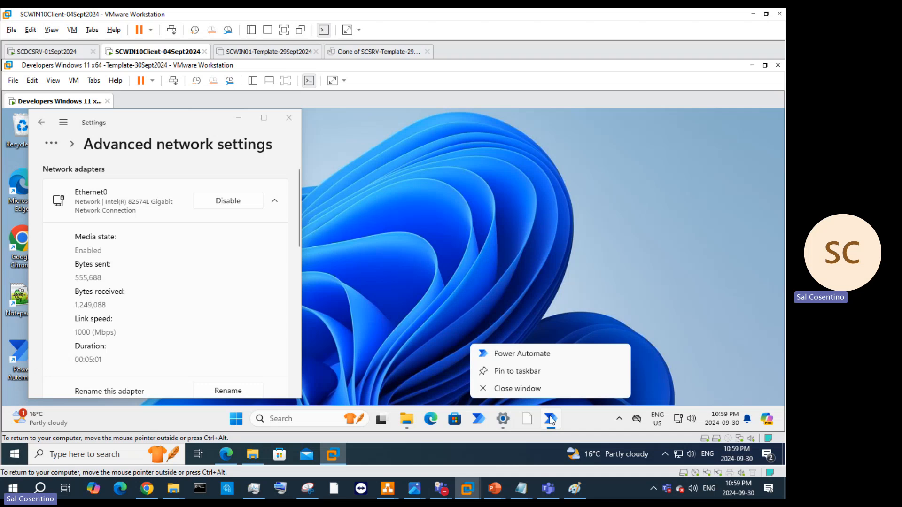
{"action": "left_click", "coordinate": [534, 389]}
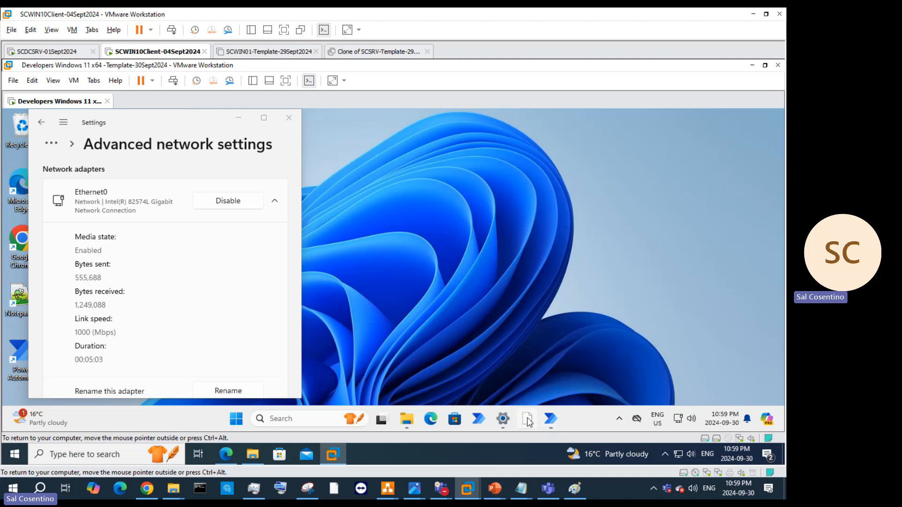
{"action": "right_click", "coordinate": [528, 420]}
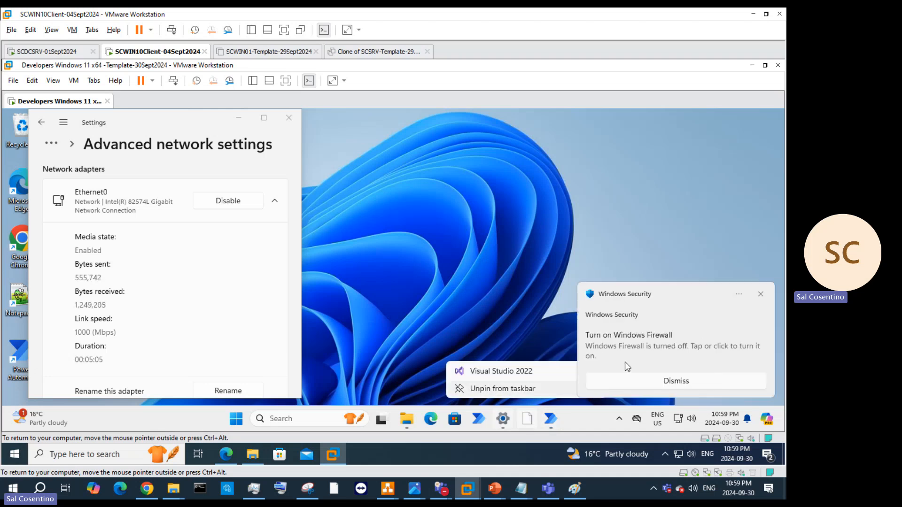
{"action": "left_click", "coordinate": [761, 295]}
{"action": "left_click", "coordinate": [289, 118]}
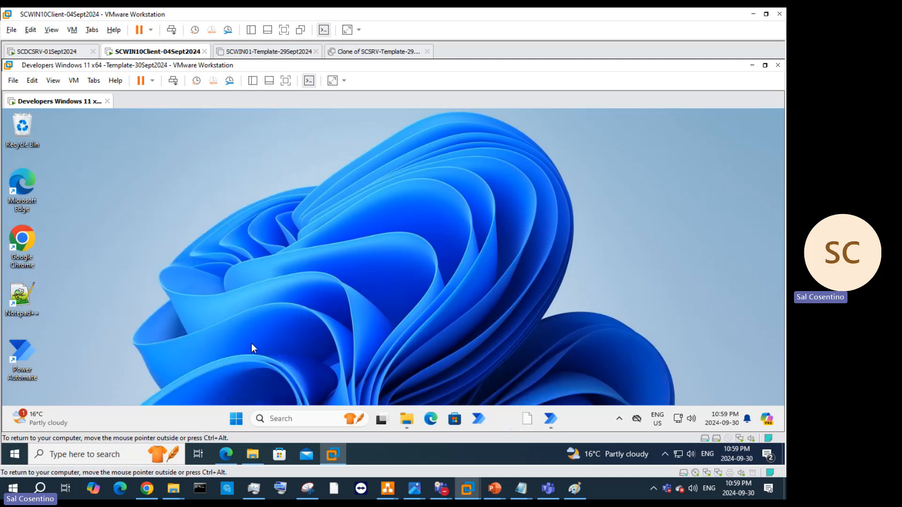
Step: Run 'sysprep' from the Run box to open C:\Windows\System32\Sysprep
{"action": "left_click", "coordinate": [314, 424]}
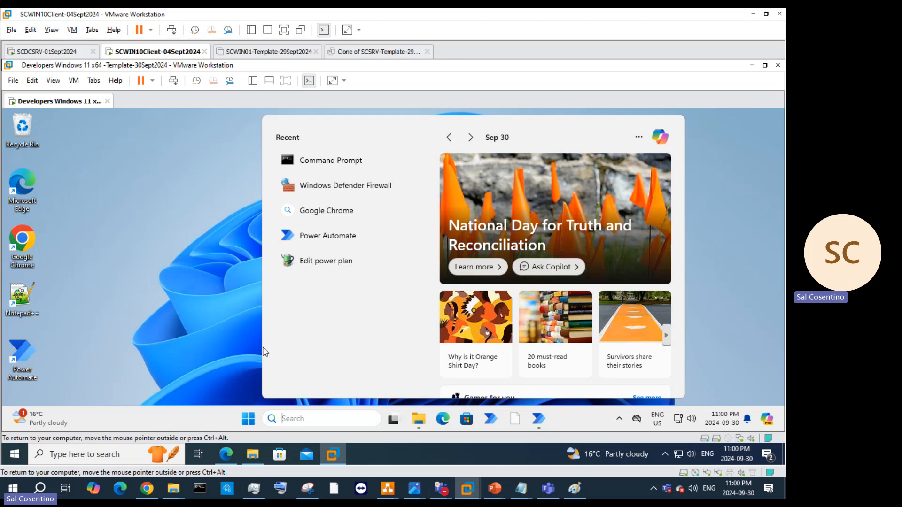
{"action": "right_click", "coordinate": [244, 421]}
{"action": "left_click", "coordinate": [251, 368]}
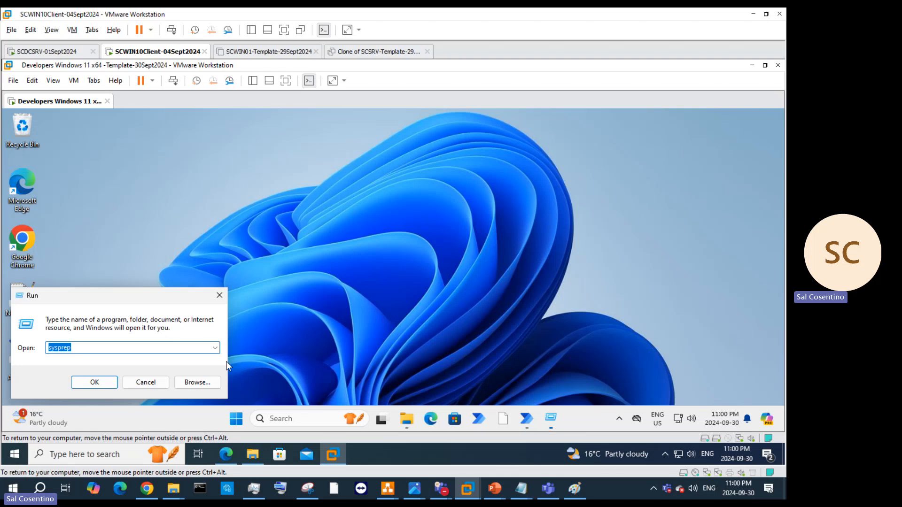
{"action": "left_click", "coordinate": [92, 381]}
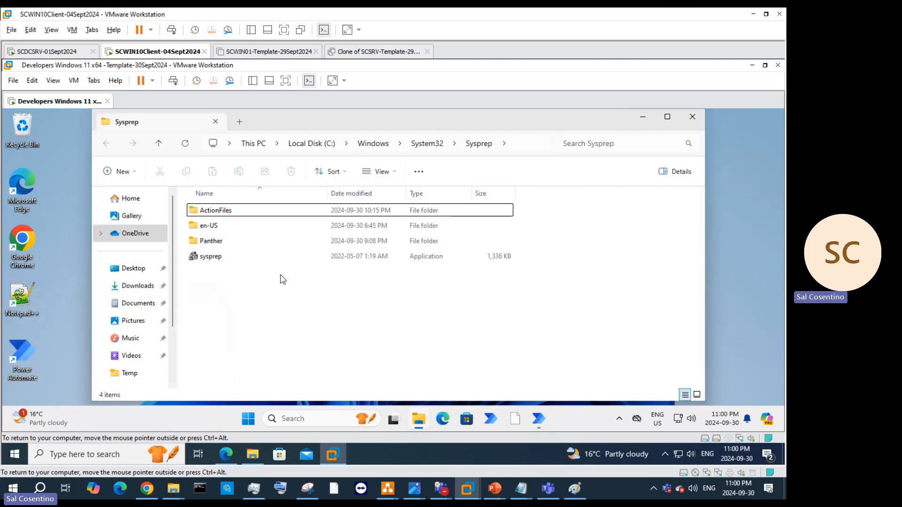
Step: Run sysprep.exe with OOBE, Generalize and Shutdown, then dismiss the validation error
{"action": "double_click", "coordinate": [235, 257]}
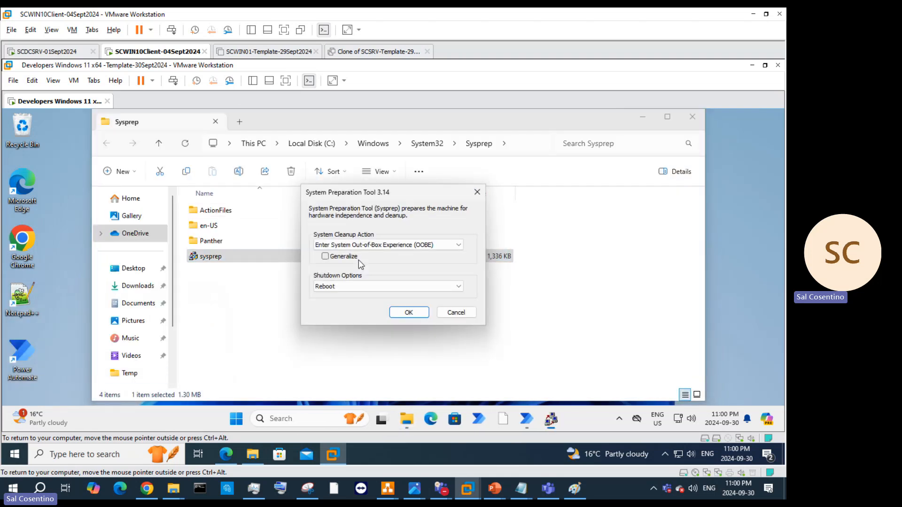
{"action": "left_click", "coordinate": [326, 257]}
{"action": "left_click", "coordinate": [338, 288]}
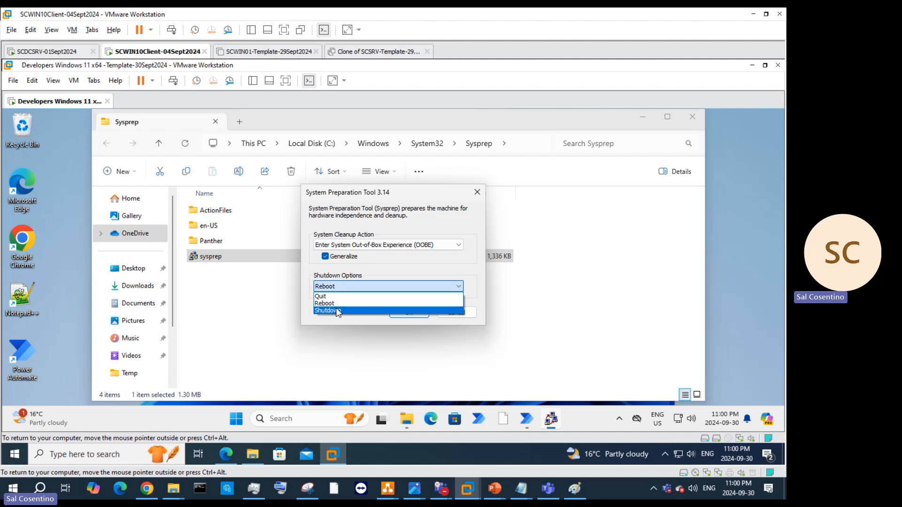
{"action": "left_click", "coordinate": [337, 311]}
{"action": "left_click", "coordinate": [422, 249]}
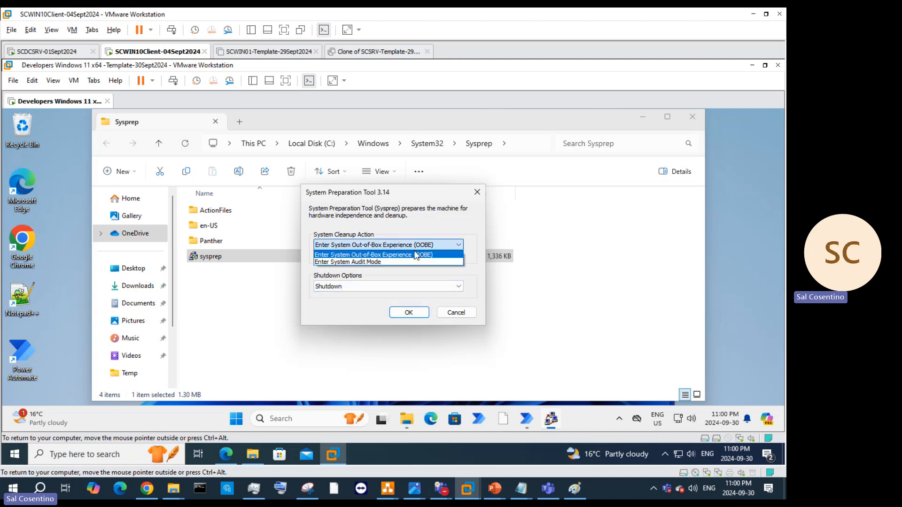
{"action": "left_click", "coordinate": [416, 255]}
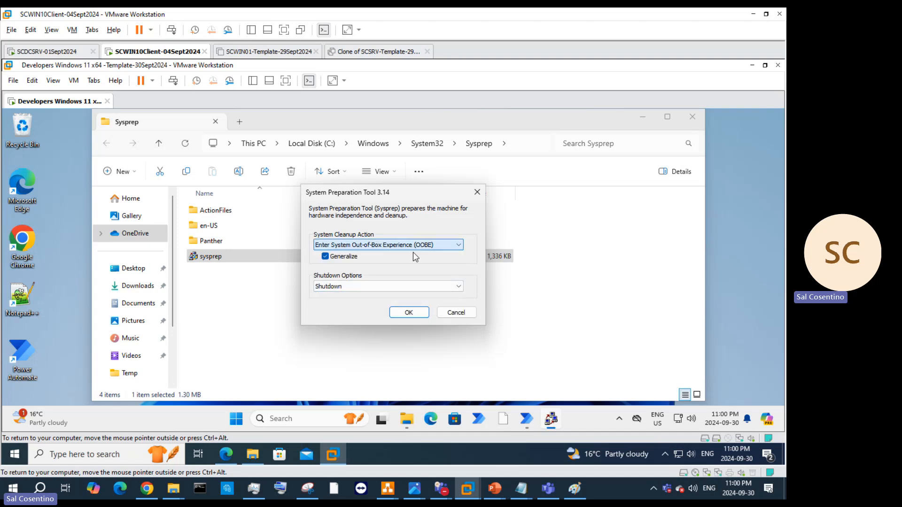
{"action": "left_click", "coordinate": [409, 312]}
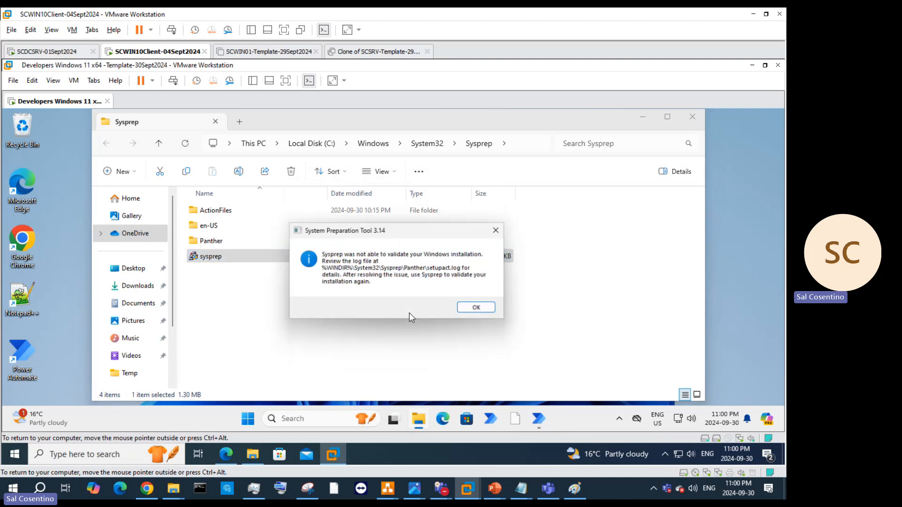
{"action": "left_click", "coordinate": [481, 311]}
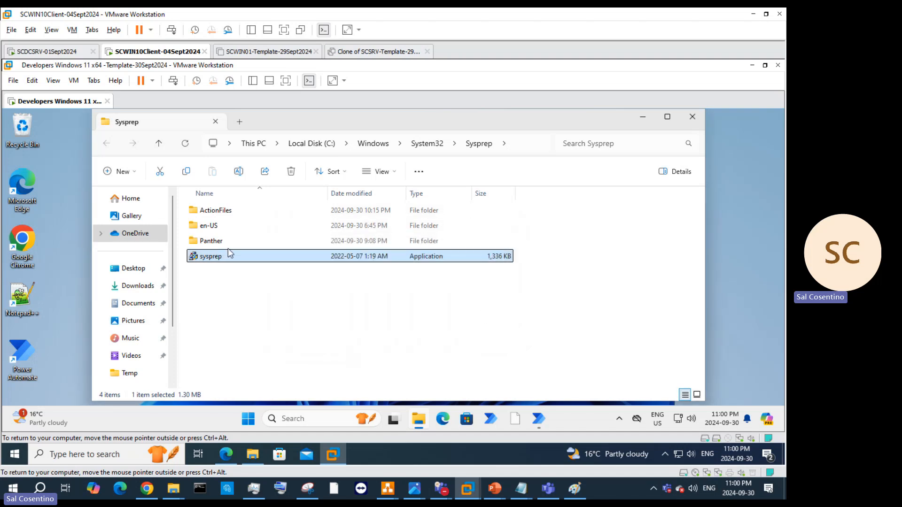
Step: Launch sysprep.exe as administrator
{"action": "right_click", "coordinate": [233, 260]}
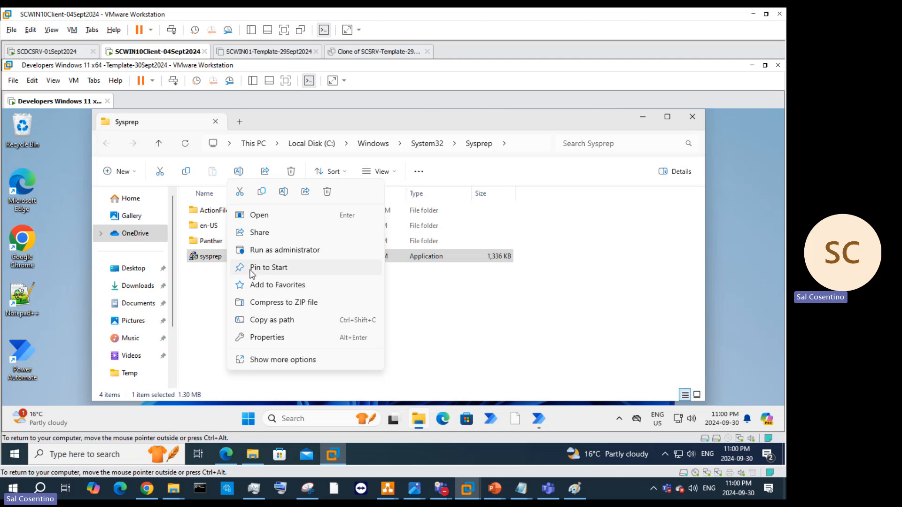
{"action": "left_click", "coordinate": [207, 261]}
{"action": "right_click", "coordinate": [203, 261]}
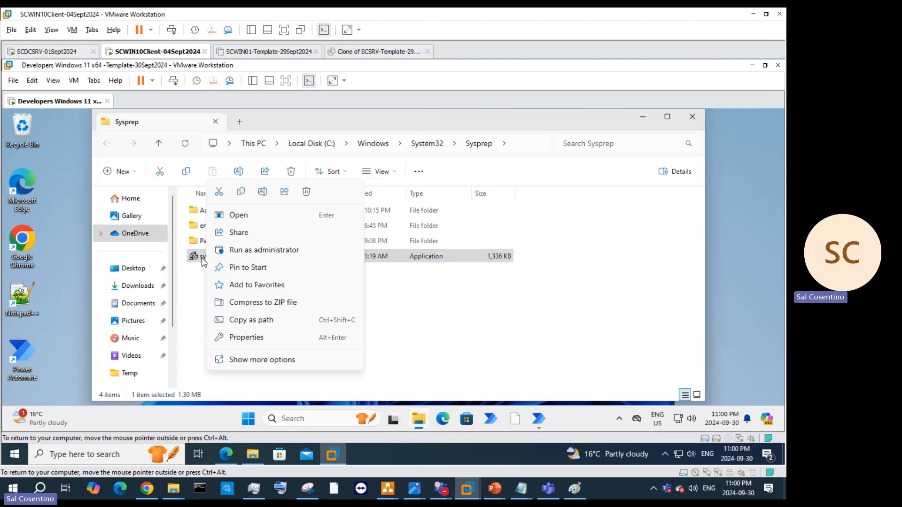
{"action": "left_click", "coordinate": [240, 250]}
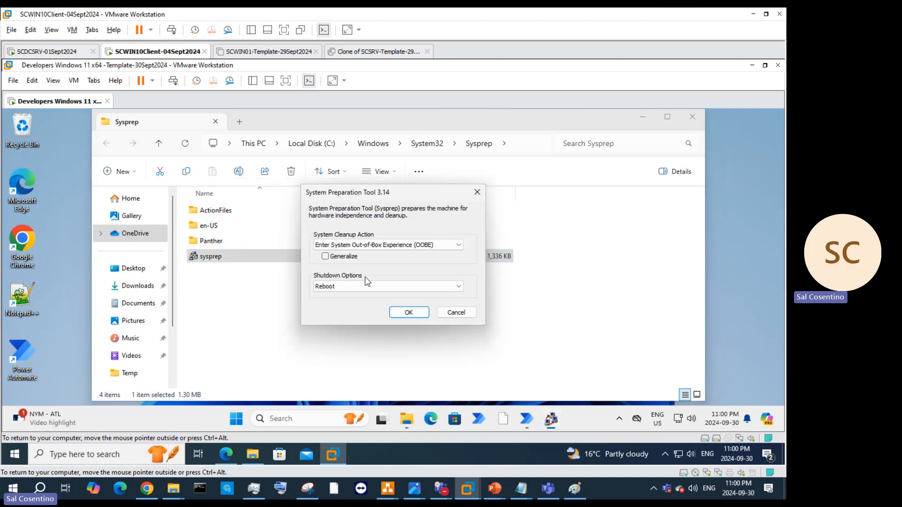
Step: Run Sysprep with Audit Mode, Generalize and Shutdown, and close the resulting validation error
{"action": "left_click", "coordinate": [325, 256]}
{"action": "left_click", "coordinate": [423, 245]}
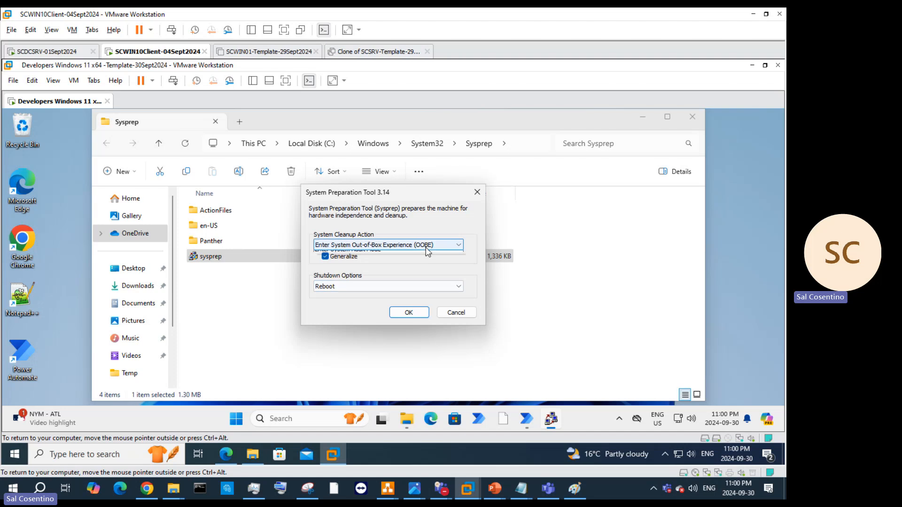
{"action": "left_click", "coordinate": [422, 258]}
{"action": "left_click", "coordinate": [405, 287]}
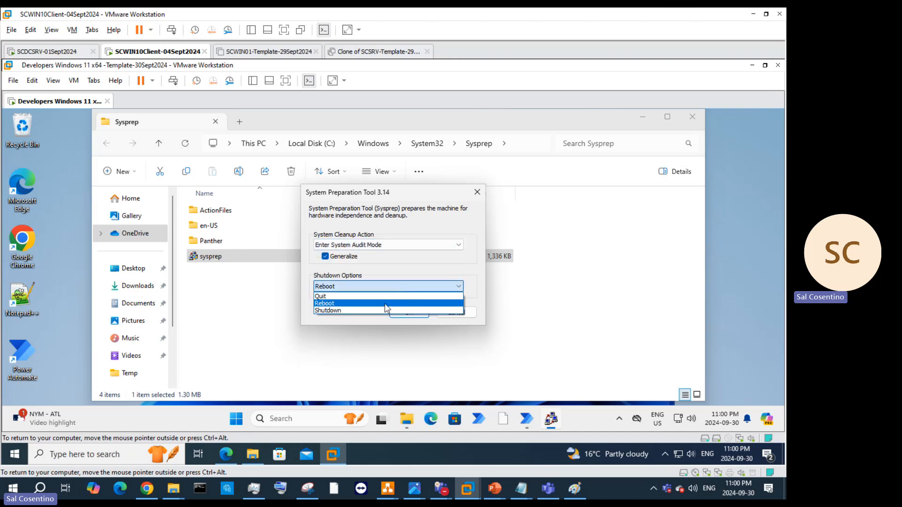
{"action": "left_click", "coordinate": [385, 311]}
{"action": "left_click", "coordinate": [405, 313]}
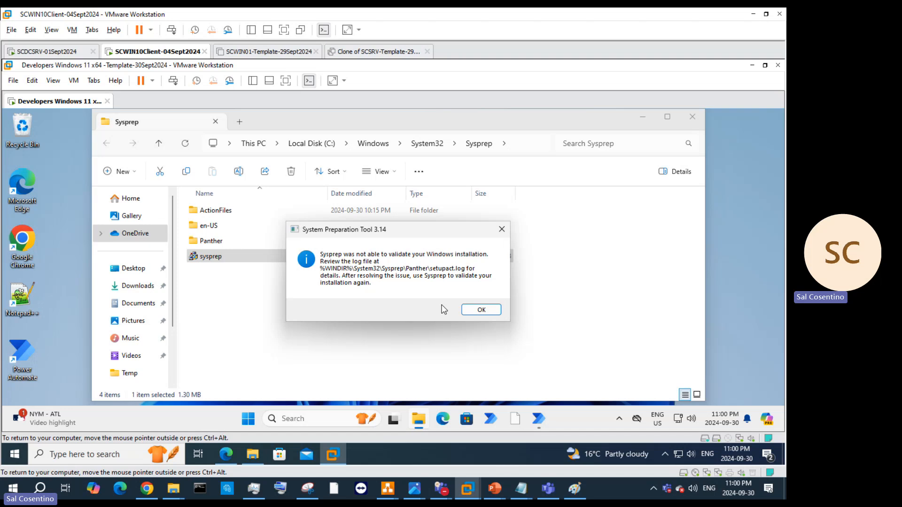
{"action": "left_click", "coordinate": [502, 229]}
{"action": "left_click", "coordinate": [539, 418]}
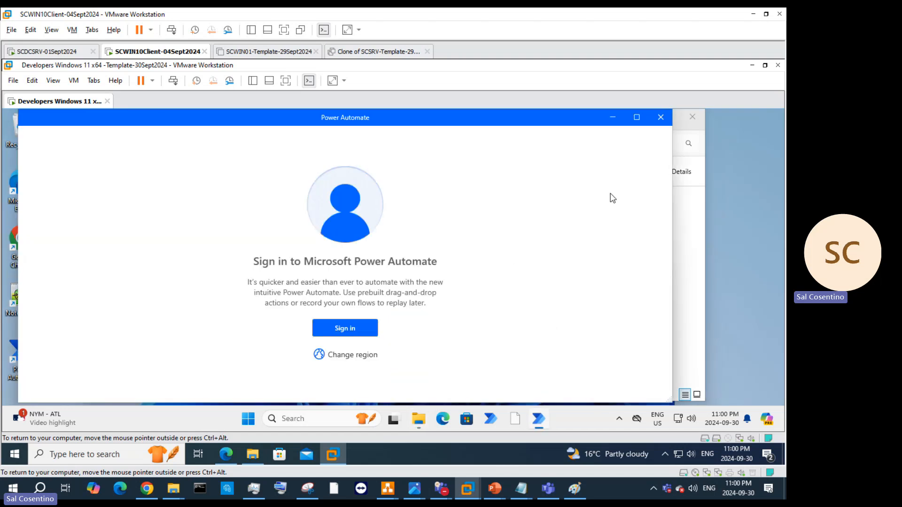
Step: Close the Power Automate sign-in window and the Sysprep folder window
{"action": "left_click", "coordinate": [657, 122]}
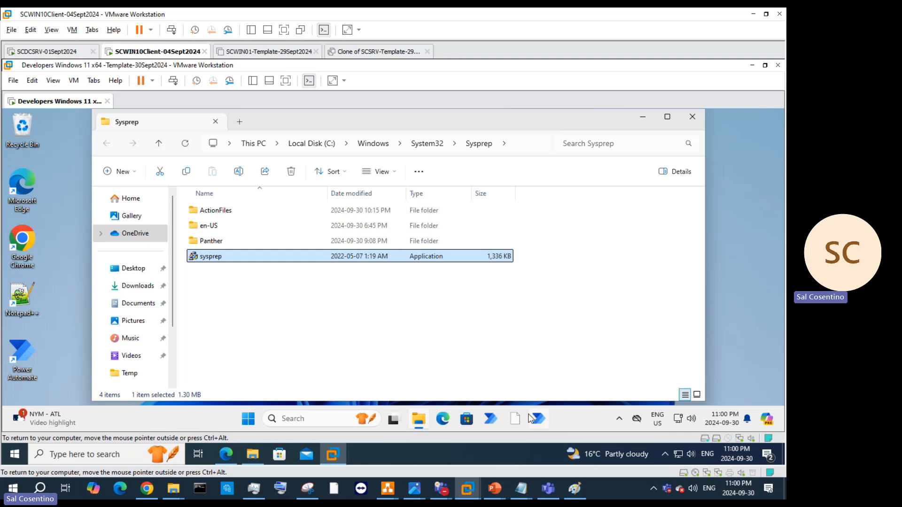
{"action": "right_click", "coordinate": [423, 421]}
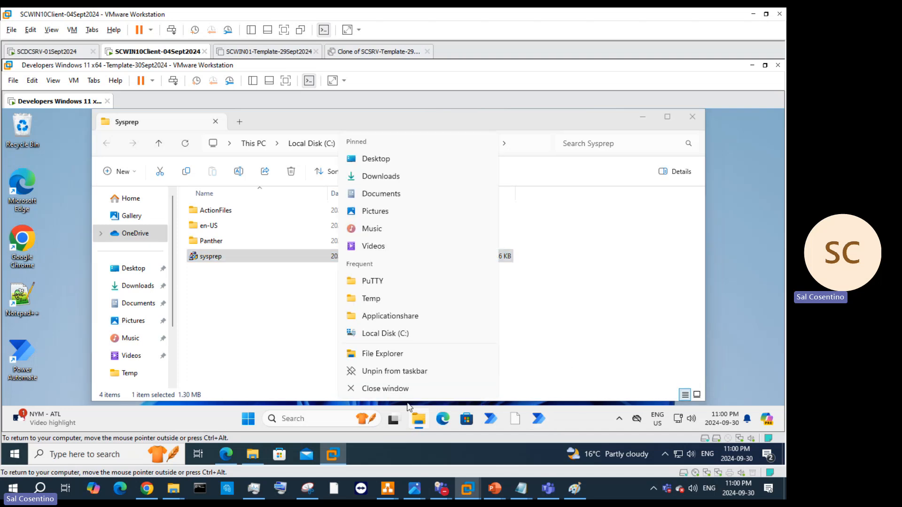
{"action": "left_click", "coordinate": [382, 392]}
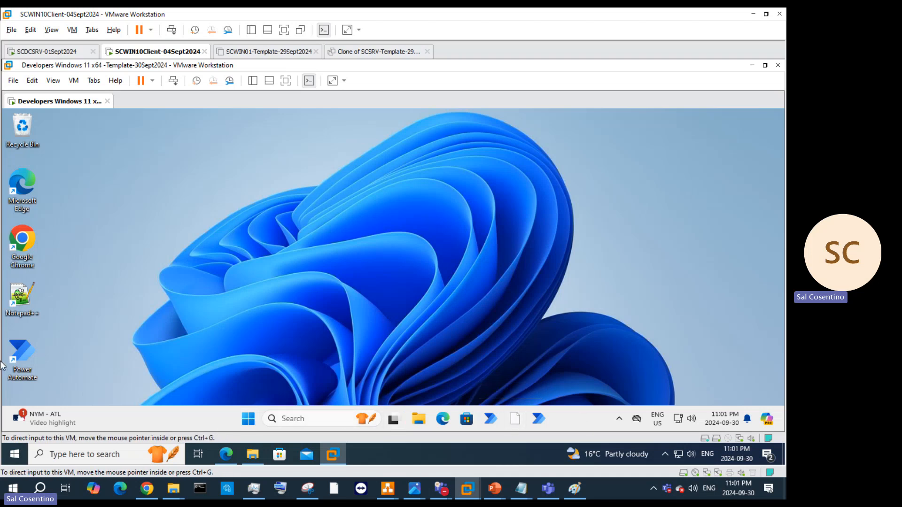
Step: Close the Widgets board and bring up Windows search
{"action": "left_click", "coordinate": [248, 419]}
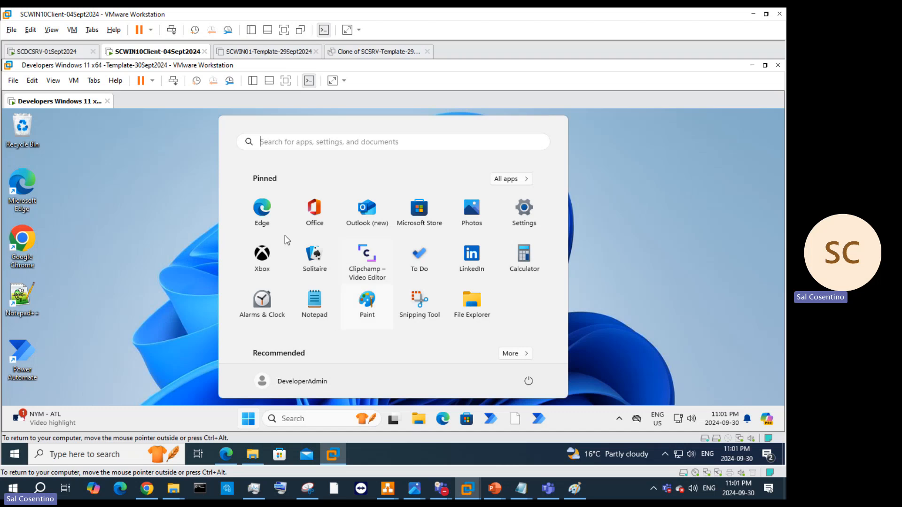
{"action": "mouse_move", "coordinate": [7, 407]}
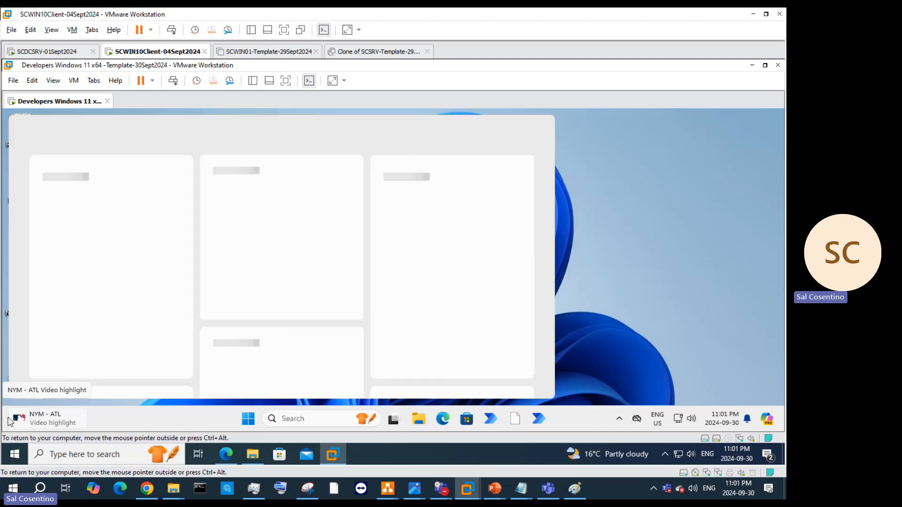
{"action": "left_click", "coordinate": [686, 263]}
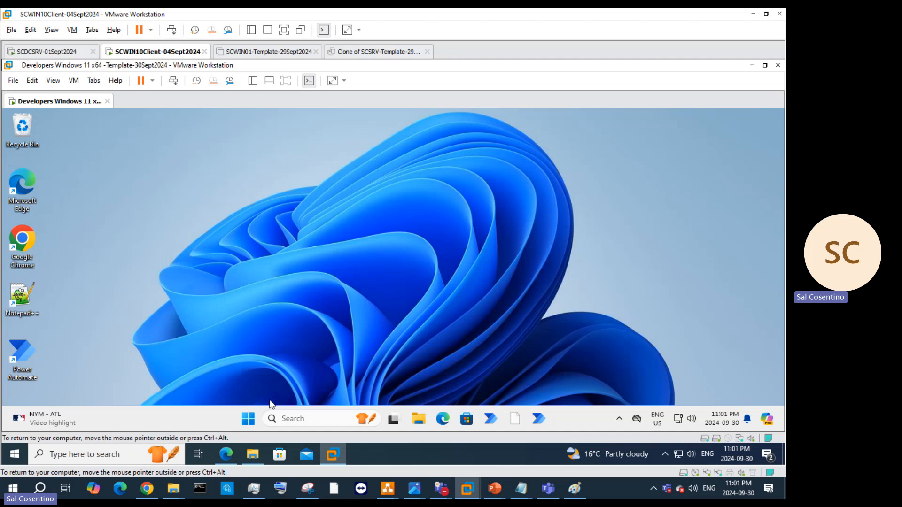
{"action": "left_click", "coordinate": [248, 419]}
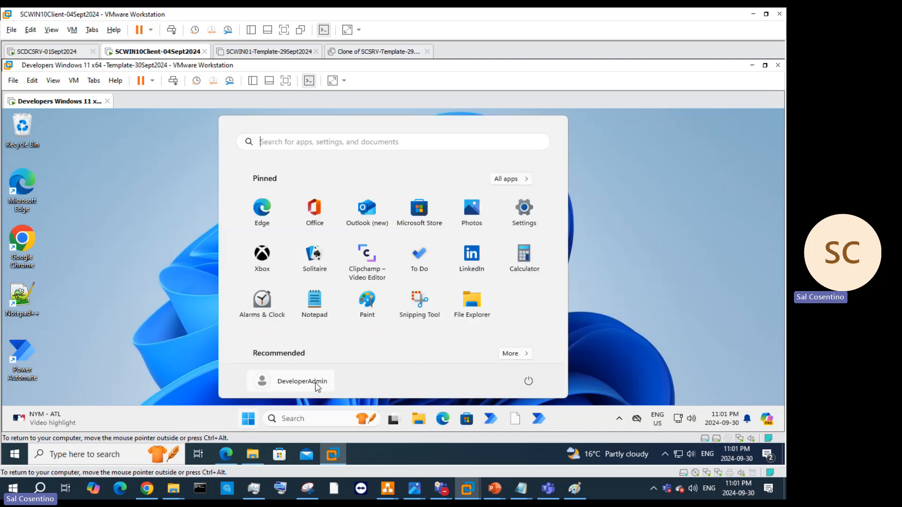
{"action": "left_click", "coordinate": [302, 419]}
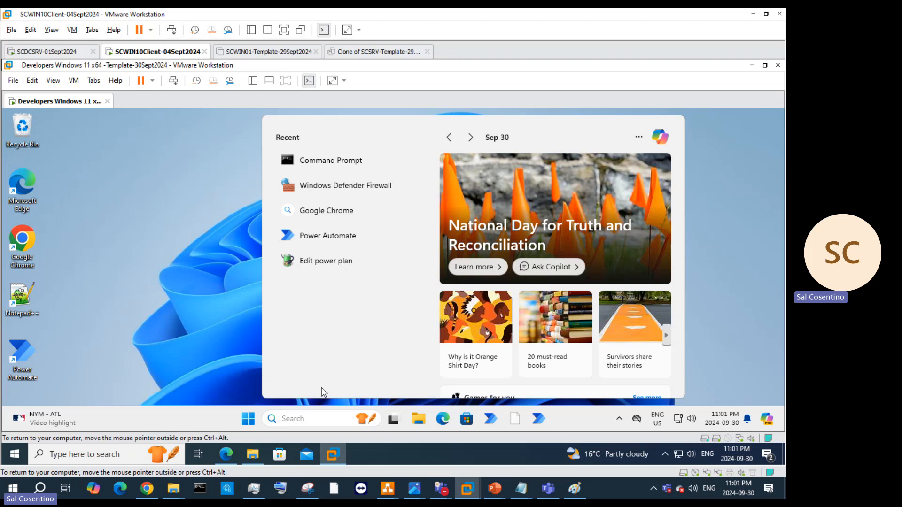
Step: Search the web for 'sysprep' and open the maximized Microsoft Learn Sysprep (Generalize) article
{"action": "type", "text": "sysp"}
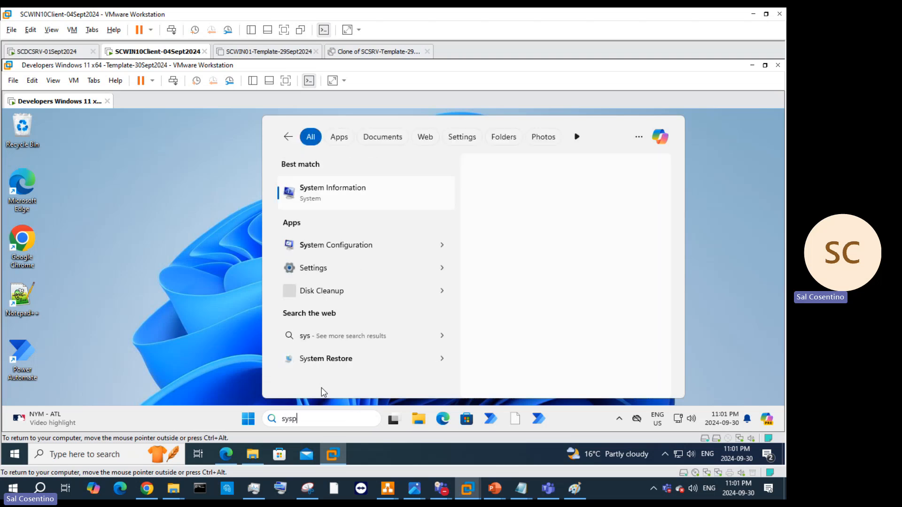
{"action": "type", "text": "rep windows 10"}
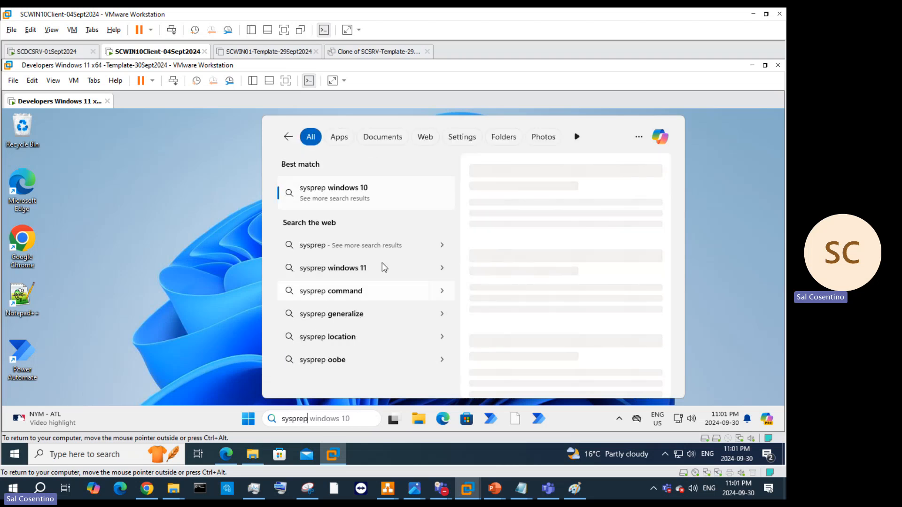
{"action": "left_click", "coordinate": [352, 269]}
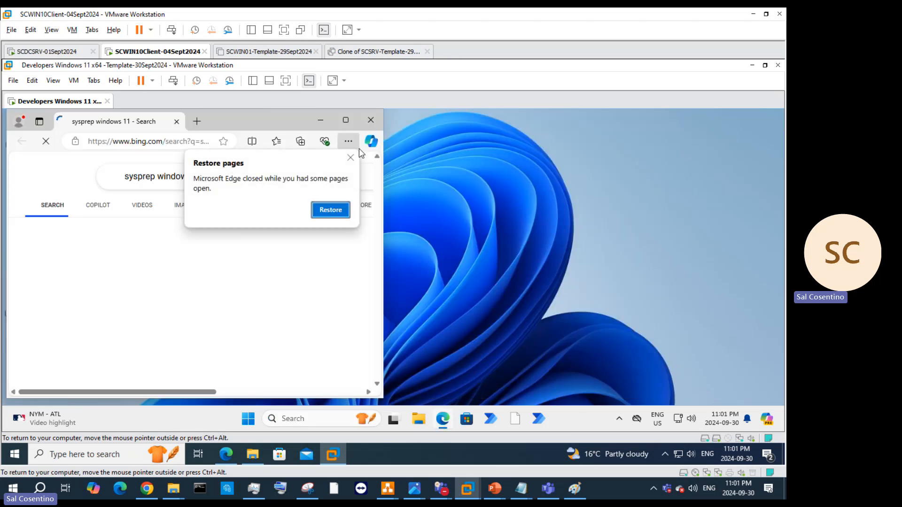
{"action": "scroll", "coordinate": [268, 268], "scroll_direction": "down", "scroll_amount": 5}
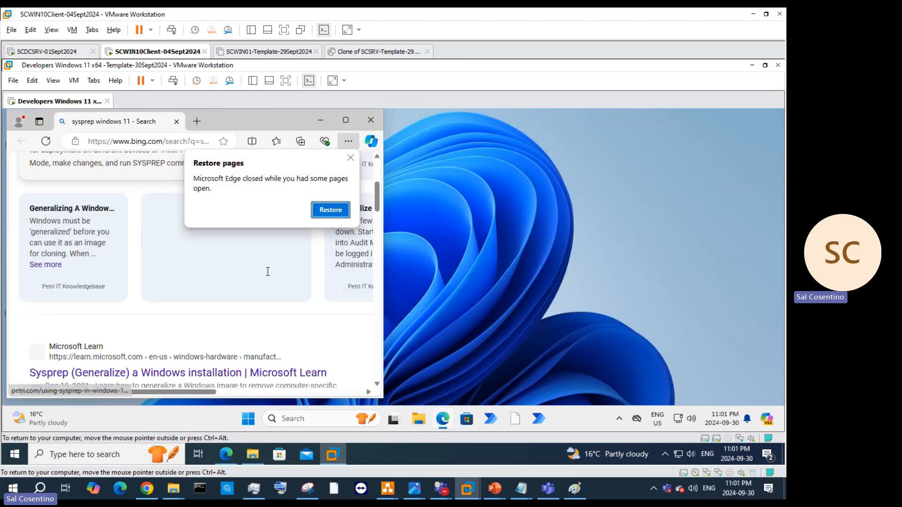
{"action": "scroll", "coordinate": [249, 280], "scroll_direction": "up", "scroll_amount": 3}
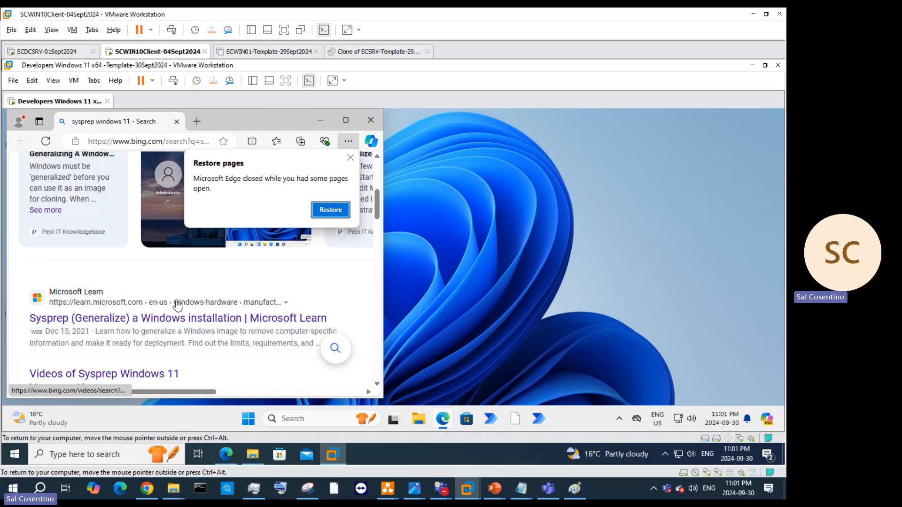
{"action": "left_click", "coordinate": [173, 318]}
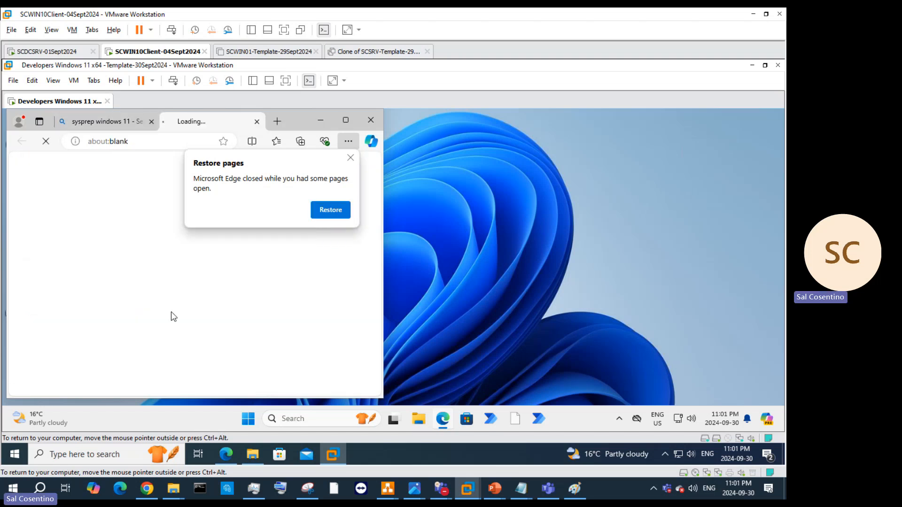
{"action": "left_click", "coordinate": [345, 121]}
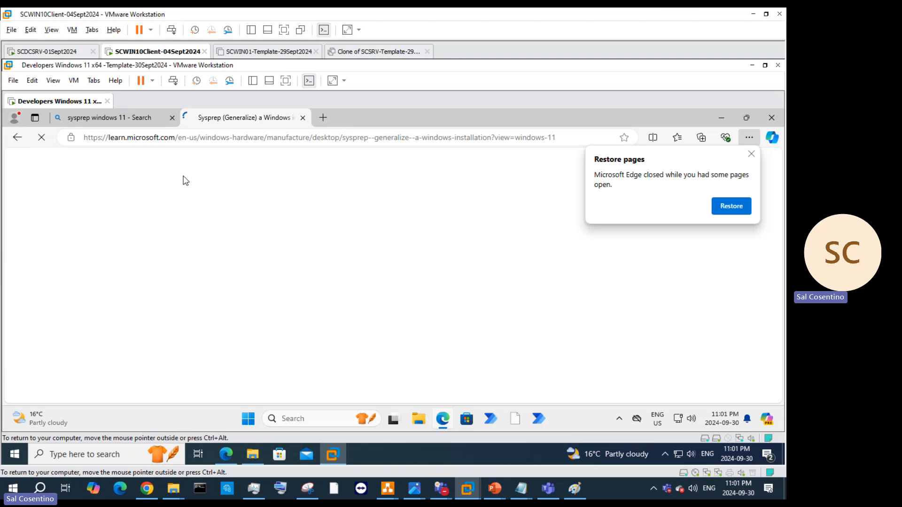
Step: Scroll the article down to the Run Sysprep section and its sysprep.exe path
{"action": "scroll", "coordinate": [455, 277], "scroll_direction": "down", "scroll_amount": 6}
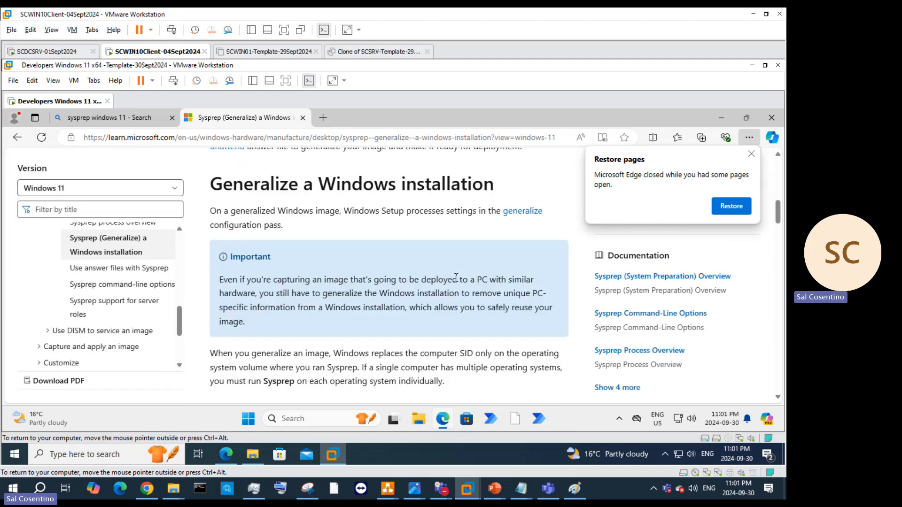
{"action": "scroll", "coordinate": [456, 277], "scroll_direction": "down", "scroll_amount": 5}
{"action": "scroll", "coordinate": [446, 279], "scroll_direction": "up", "scroll_amount": 2}
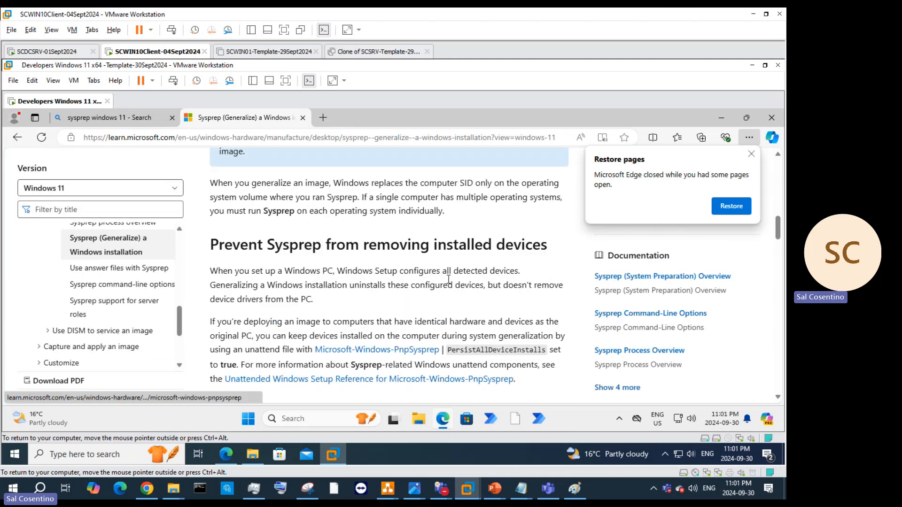
{"action": "scroll", "coordinate": [440, 281], "scroll_direction": "down", "scroll_amount": 5}
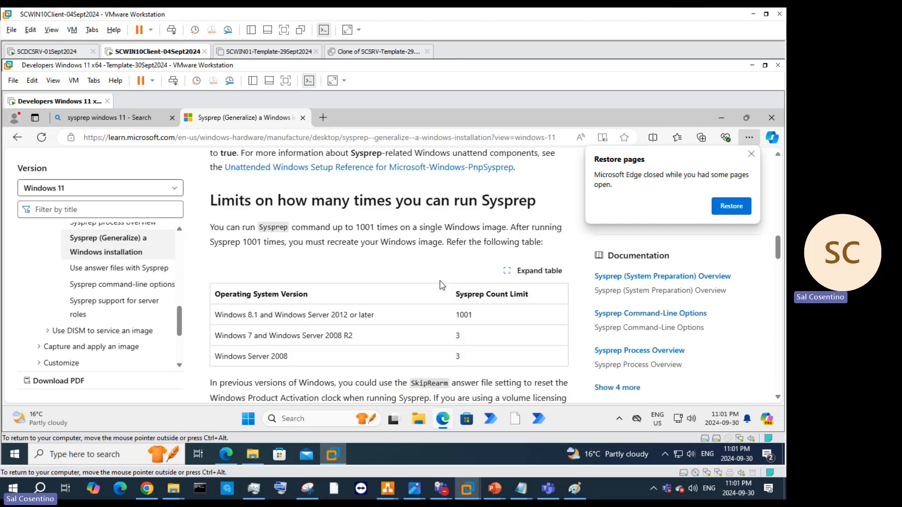
{"action": "scroll", "coordinate": [442, 285], "scroll_direction": "down", "scroll_amount": 5}
{"action": "scroll", "coordinate": [441, 284], "scroll_direction": "up", "scroll_amount": 2}
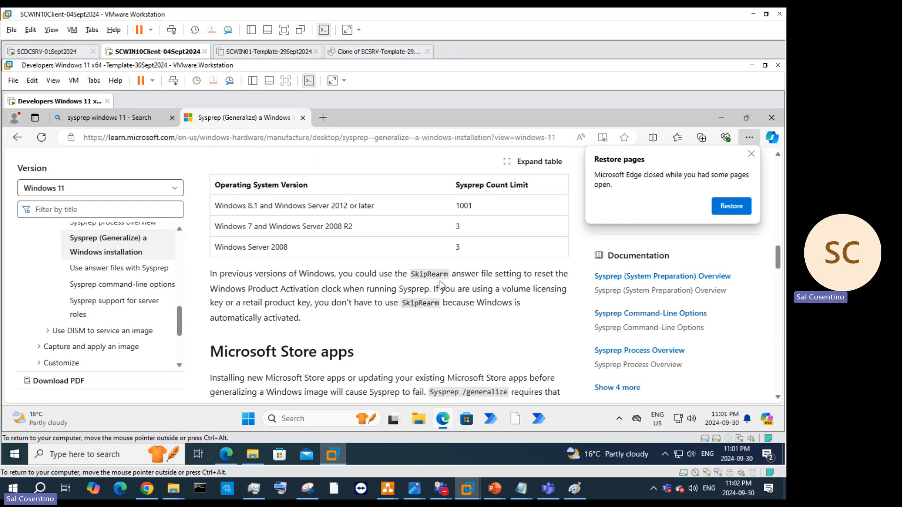
{"action": "scroll", "coordinate": [441, 282], "scroll_direction": "down", "scroll_amount": 9}
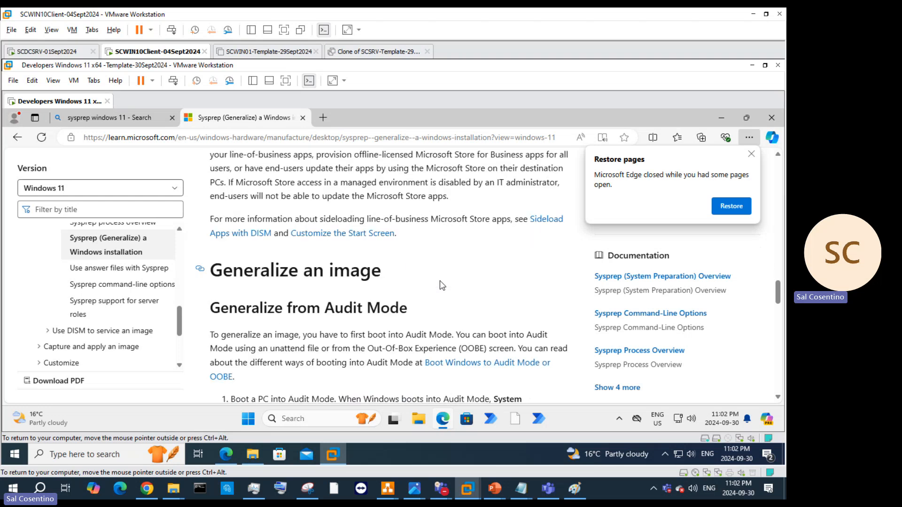
{"action": "scroll", "coordinate": [441, 284], "scroll_direction": "down", "scroll_amount": 4}
{"action": "scroll", "coordinate": [441, 282], "scroll_direction": "up", "scroll_amount": 3}
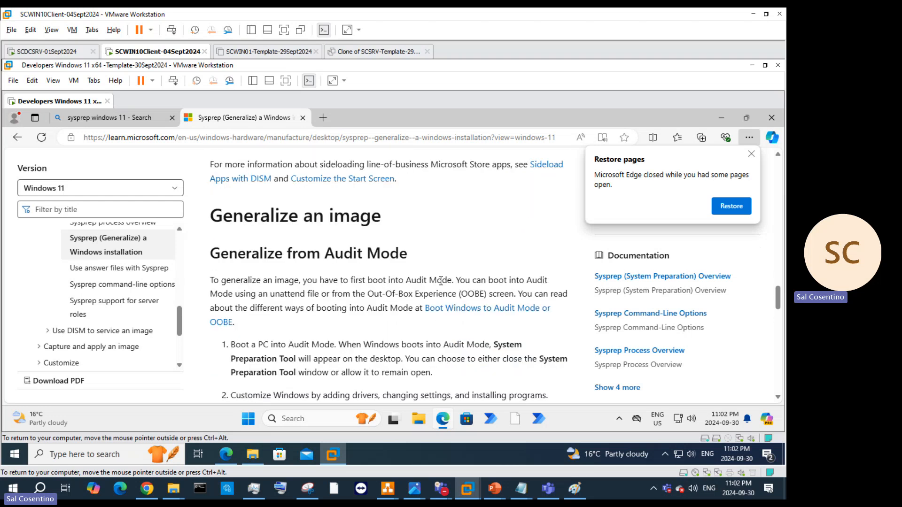
{"action": "scroll", "coordinate": [439, 282], "scroll_direction": "down", "scroll_amount": 3}
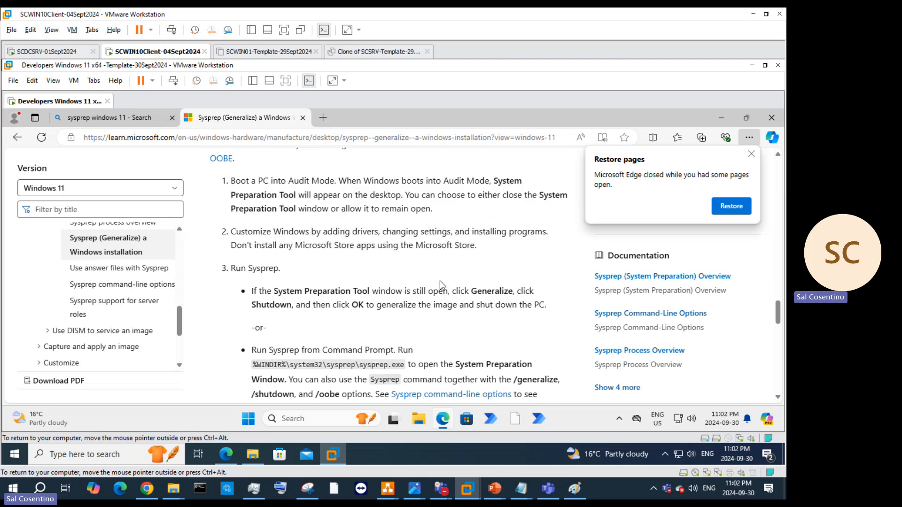
{"action": "scroll", "coordinate": [440, 282], "scroll_direction": "down", "scroll_amount": 1}
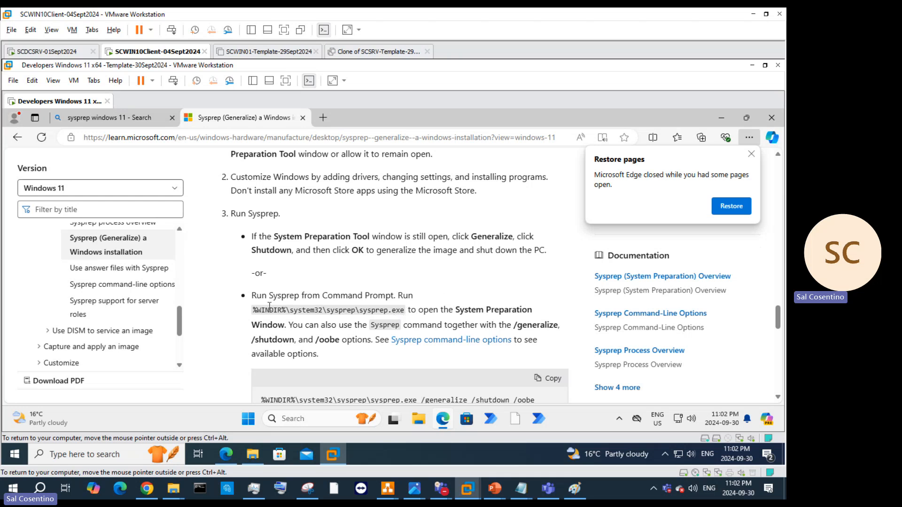
{"action": "left_click_drag", "start_coordinate": [256, 308], "coordinate": [405, 312]}
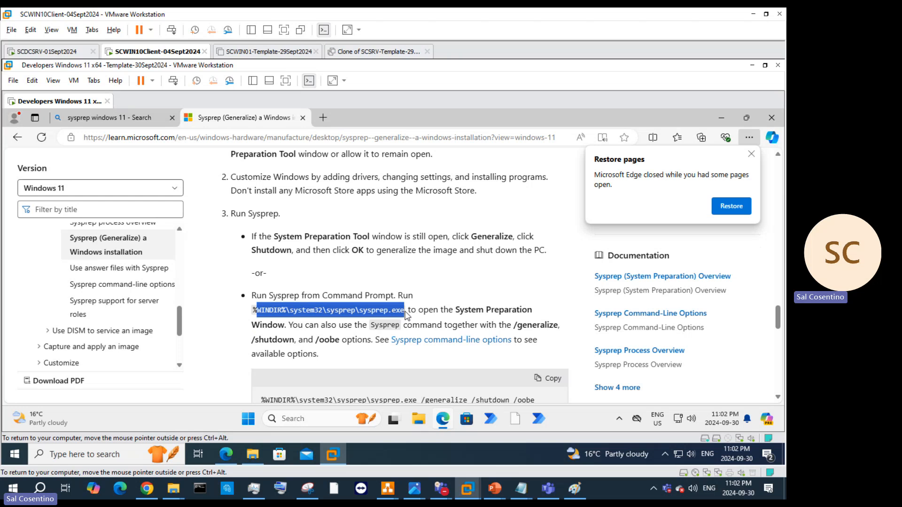
{"action": "scroll", "coordinate": [489, 293], "scroll_direction": "down", "scroll_amount": 2}
{"action": "left_click", "coordinate": [488, 294]}
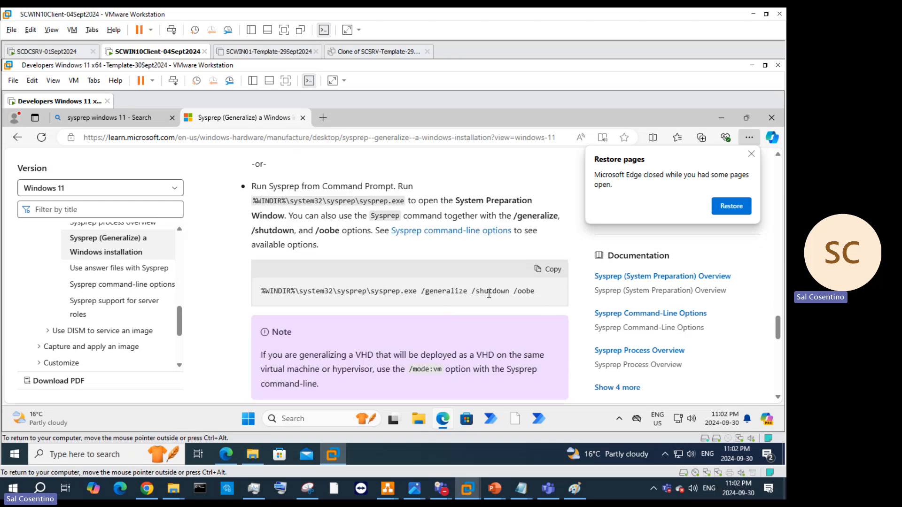
Step: Copy the sysprep.exe /generalize /shutdown /oobe command and search Windows for 'cmd'
{"action": "left_click_drag", "start_coordinate": [535, 291], "coordinate": [263, 292]}
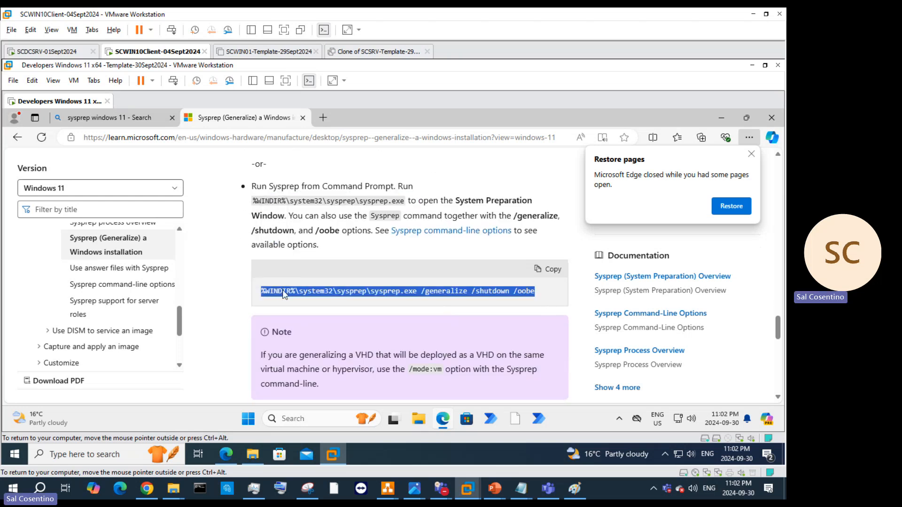
{"action": "right_click", "coordinate": [283, 294]}
{"action": "left_click", "coordinate": [339, 223]}
{"action": "left_click", "coordinate": [291, 419]}
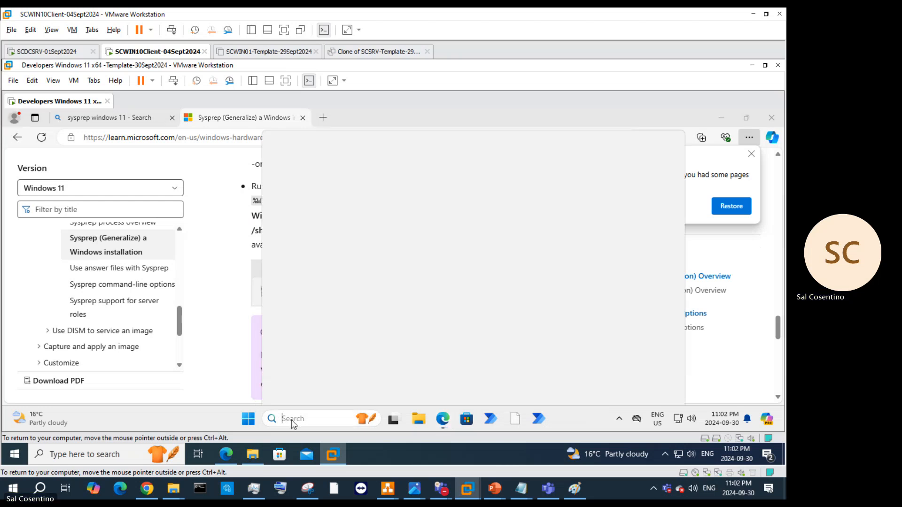
{"action": "type", "text": "cmd"}
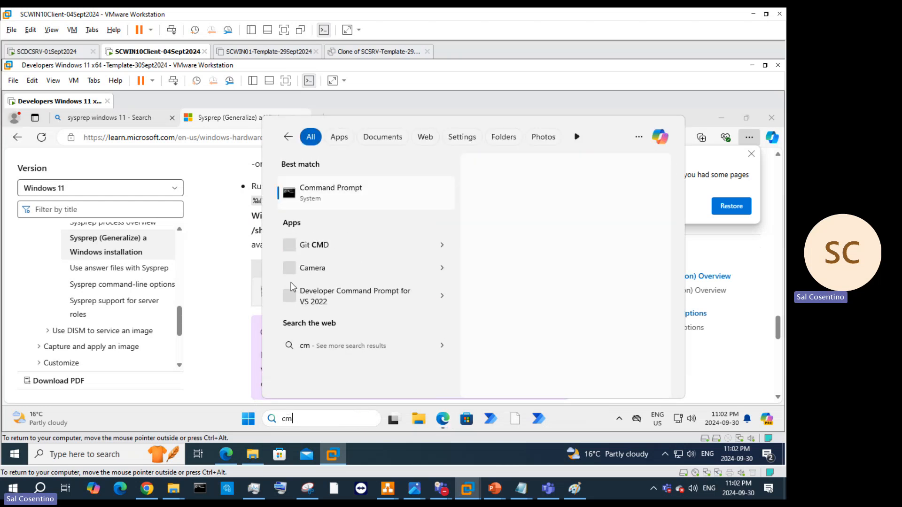
Step: Run the pasted sysprep /generalize /shutdown /oobe command in an elevated Command Prompt, dismiss its error
{"action": "right_click", "coordinate": [316, 189]}
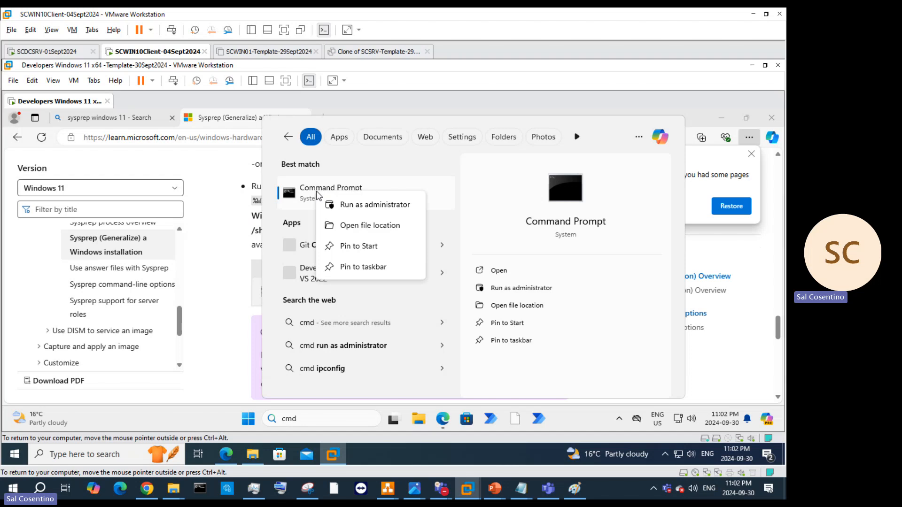
{"action": "left_click", "coordinate": [341, 206]}
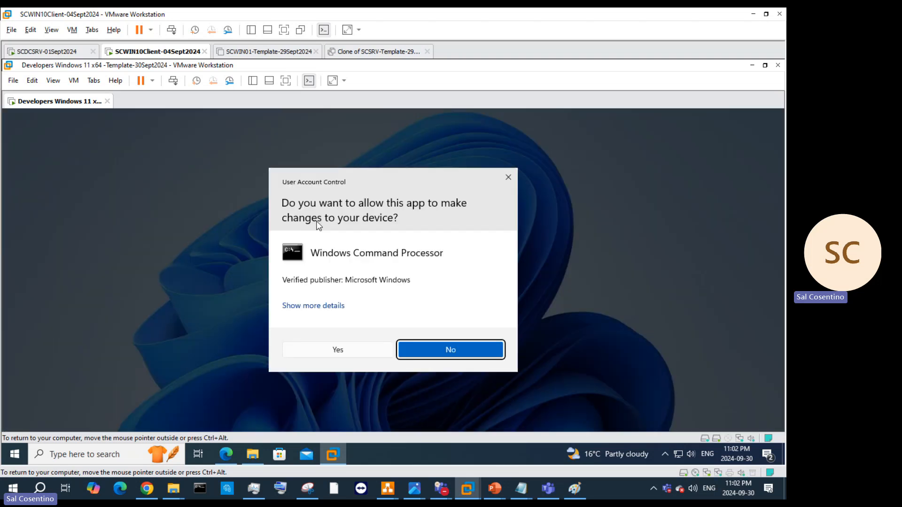
{"action": "left_click", "coordinate": [356, 355]}
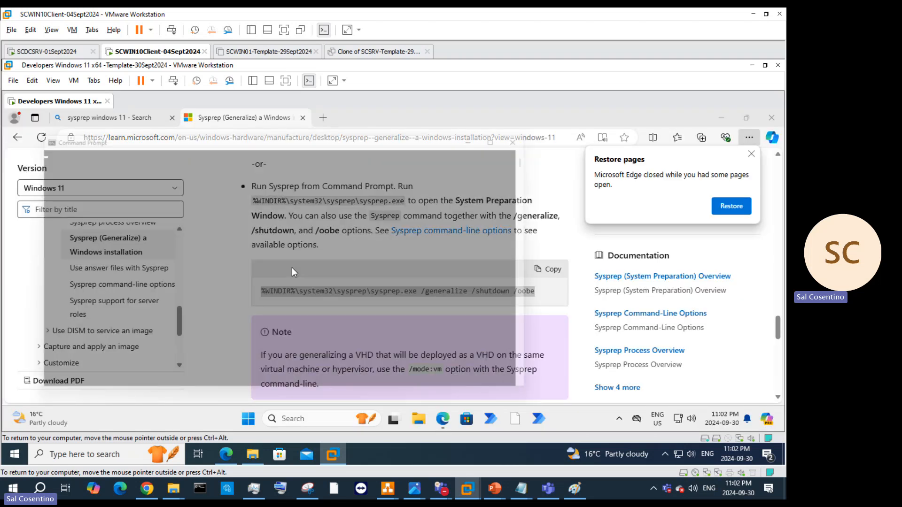
{"action": "right_click", "coordinate": [177, 193]}
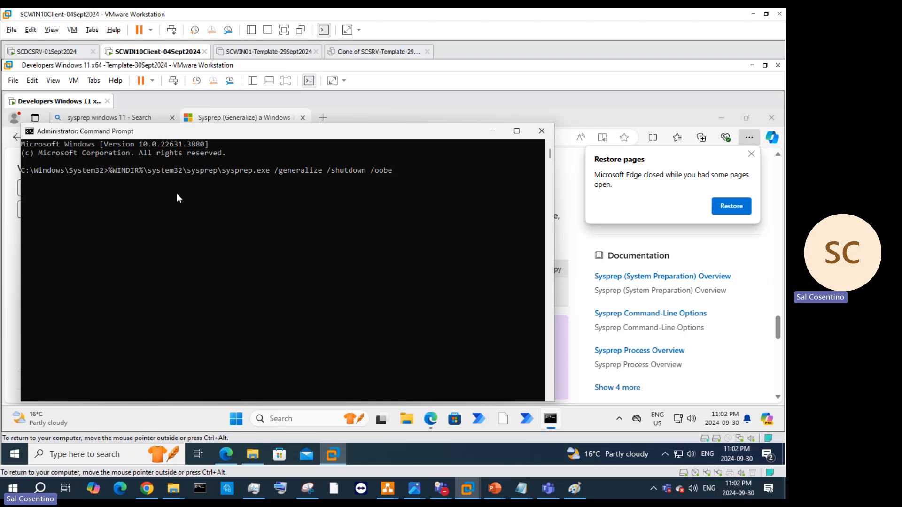
{"action": "key", "text": "Return"}
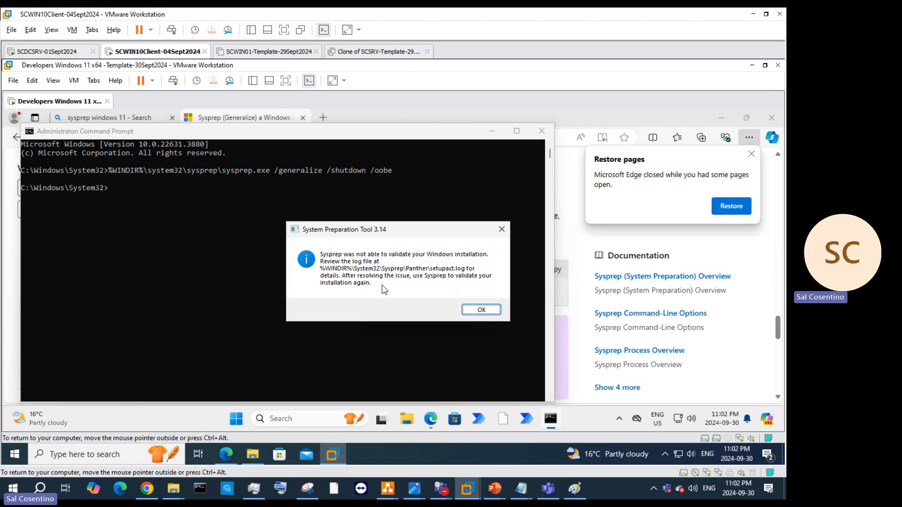
{"action": "left_click", "coordinate": [501, 229]}
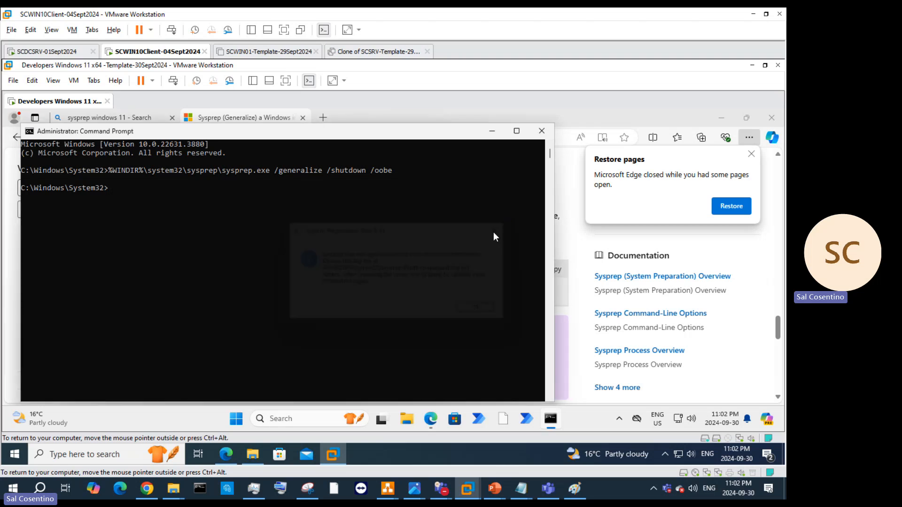
{"action": "left_click", "coordinate": [552, 130]}
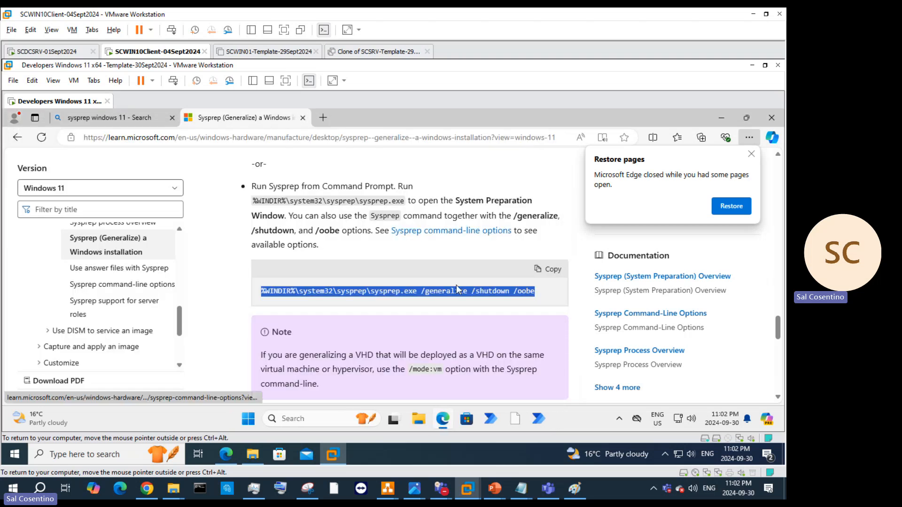
Step: Highlight the /mode:vm option in the Sysprep article's note and read further down
{"action": "scroll", "coordinate": [472, 331], "scroll_direction": "down", "scroll_amount": 3}
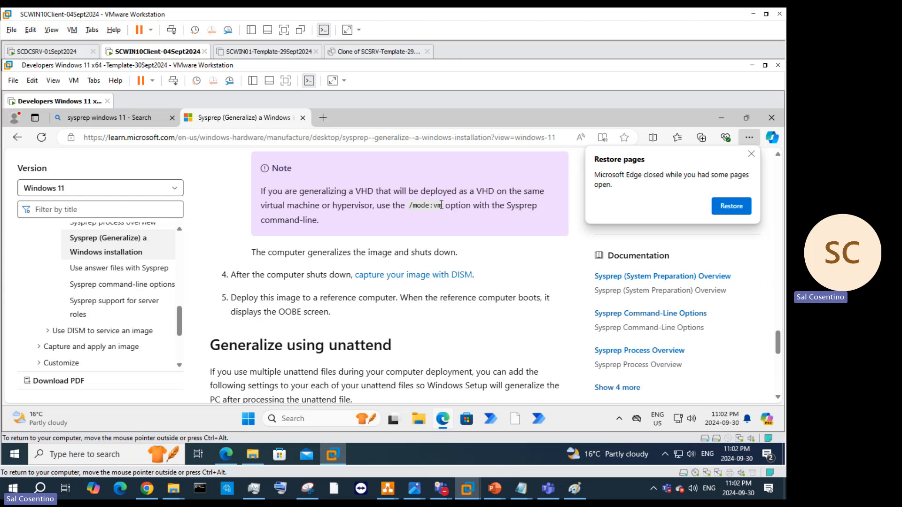
{"action": "left_click_drag", "start_coordinate": [441, 204], "coordinate": [405, 205]}
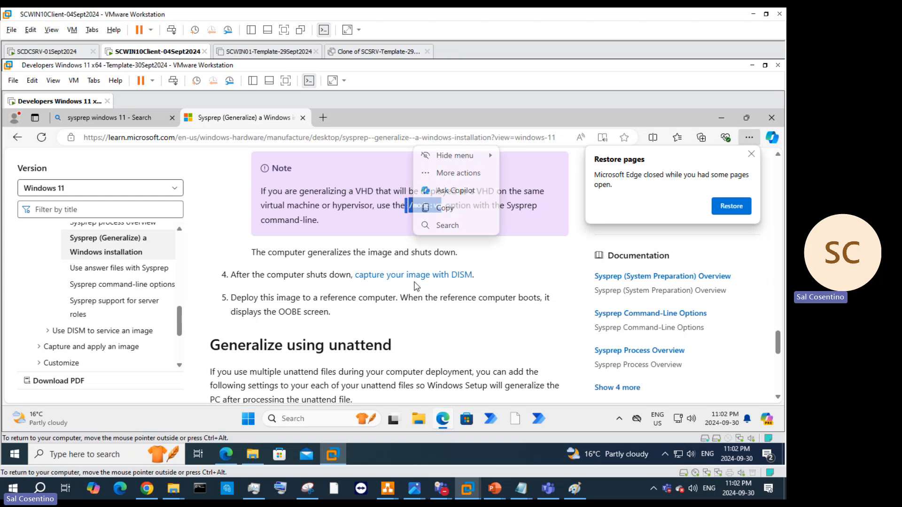
{"action": "scroll", "coordinate": [415, 283], "scroll_direction": "down", "scroll_amount": 1}
{"action": "scroll", "coordinate": [415, 284], "scroll_direction": "down", "scroll_amount": 3}
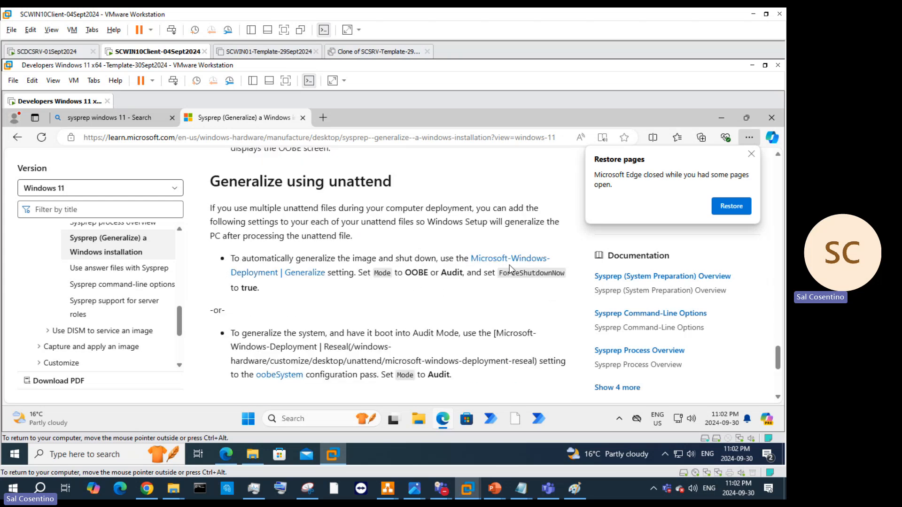
{"action": "scroll", "coordinate": [511, 278], "scroll_direction": "down", "scroll_amount": 2}
Step: Scroll back up to the article's Microsoft Store apps section on Sysprep failures
{"action": "scroll", "coordinate": [512, 289], "scroll_direction": "up", "scroll_amount": 3}
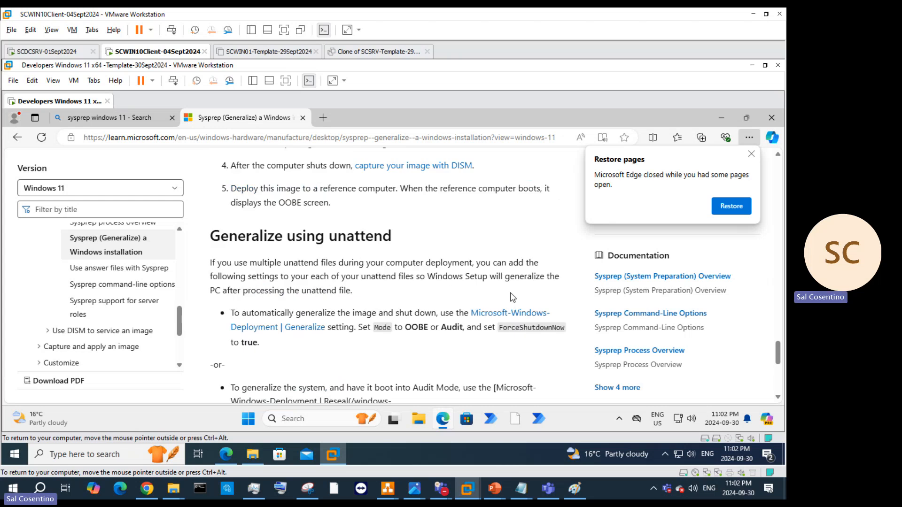
{"action": "scroll", "coordinate": [469, 282], "scroll_direction": "up", "scroll_amount": 5}
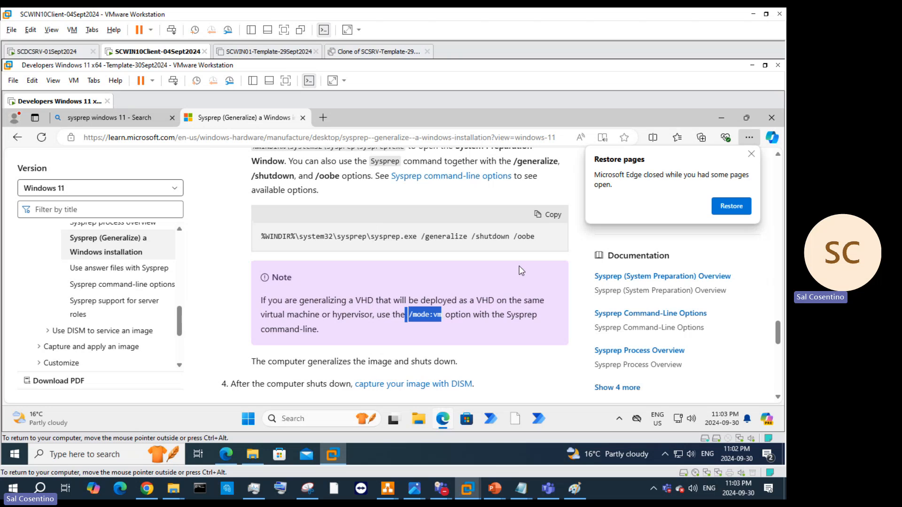
{"action": "scroll", "coordinate": [425, 296], "scroll_direction": "up", "scroll_amount": 2}
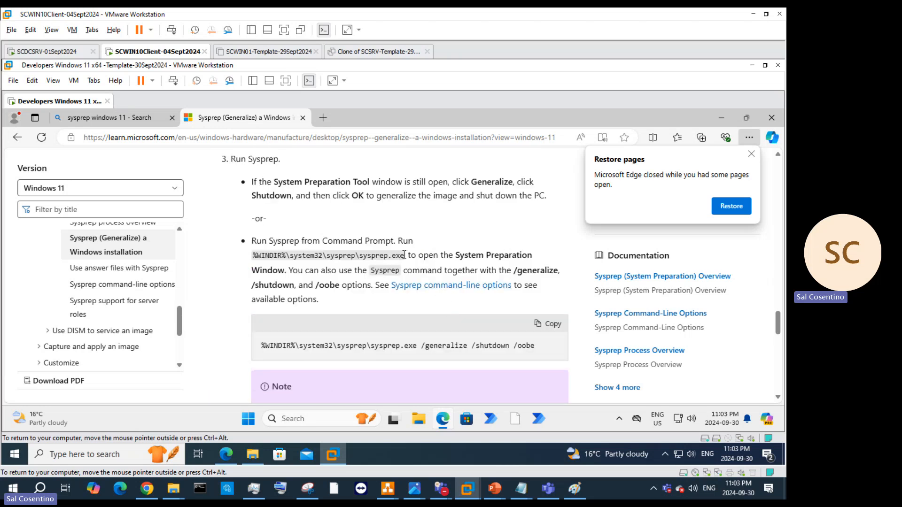
{"action": "scroll", "coordinate": [487, 239], "scroll_direction": "up", "scroll_amount": 2}
{"action": "scroll", "coordinate": [451, 277], "scroll_direction": "up", "scroll_amount": 3}
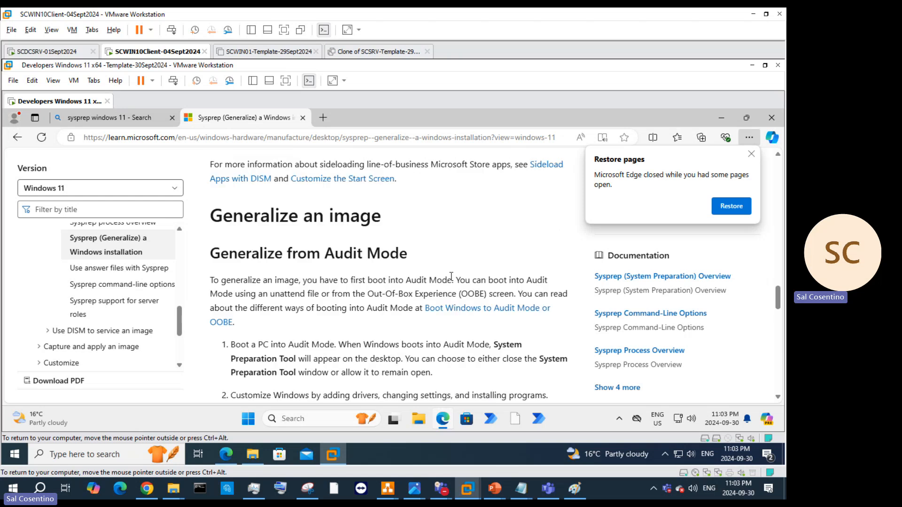
{"action": "scroll", "coordinate": [517, 313], "scroll_direction": "up", "scroll_amount": 1}
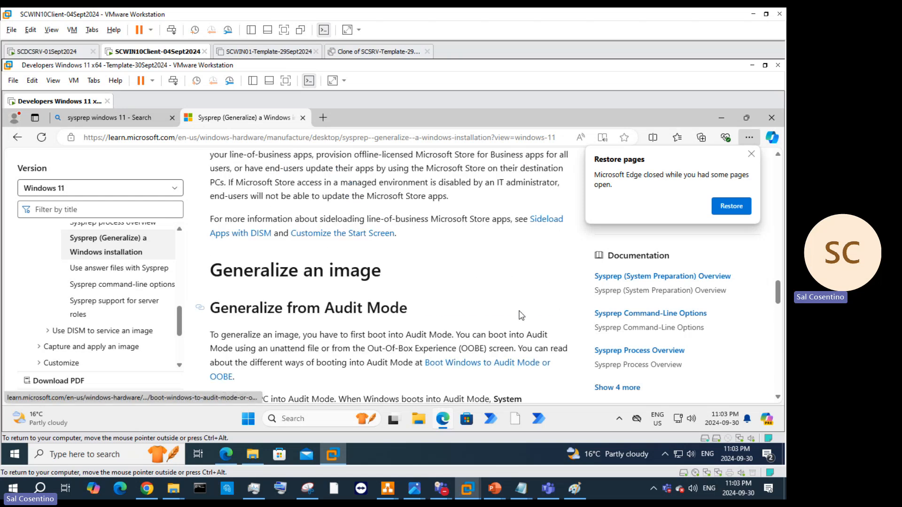
{"action": "scroll", "coordinate": [497, 324], "scroll_direction": "up", "scroll_amount": 3}
{"action": "scroll", "coordinate": [497, 325], "scroll_direction": "up", "scroll_amount": 4}
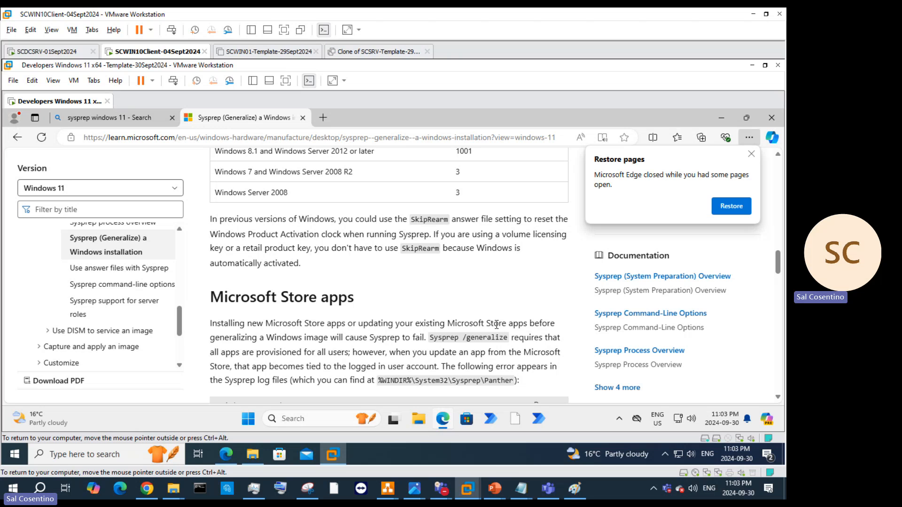
{"action": "scroll", "coordinate": [495, 324], "scroll_direction": "down", "scroll_amount": 3}
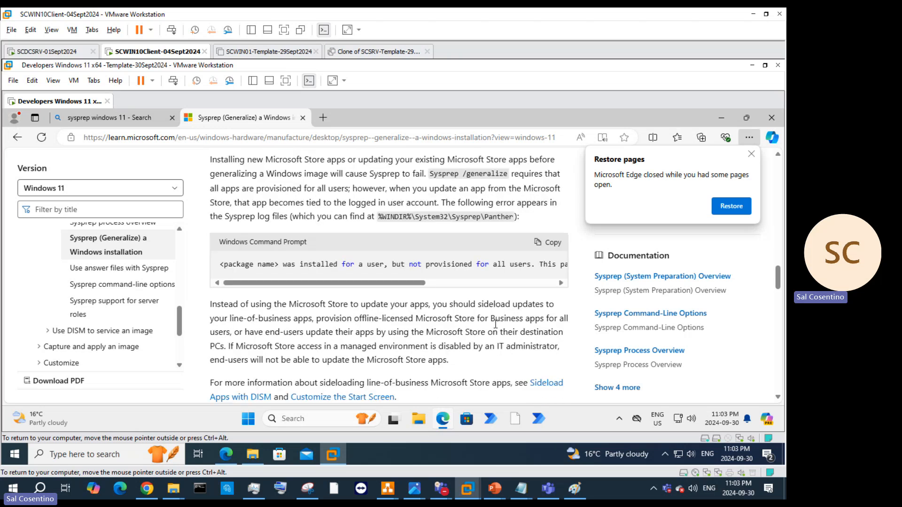
{"action": "scroll", "coordinate": [495, 324], "scroll_direction": "up", "scroll_amount": 3}
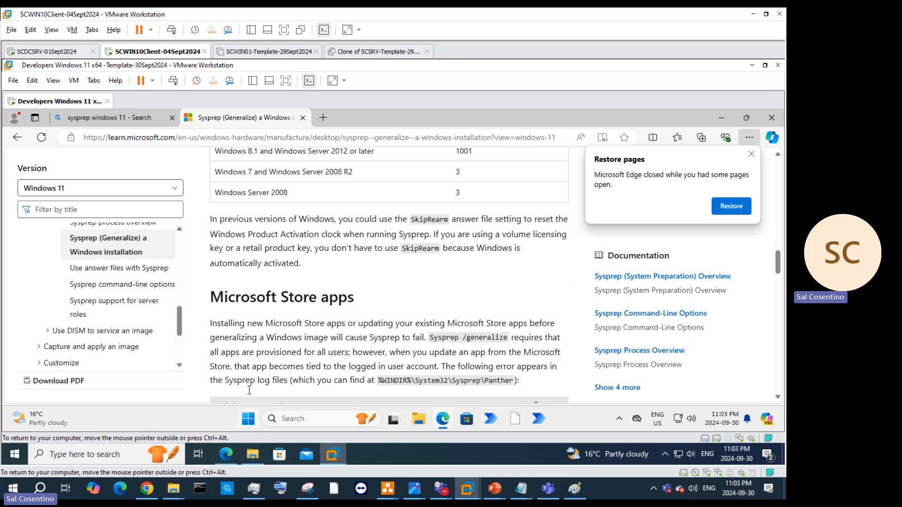
Step: Close Edge and unpin Visual Studio 2022 and both Power Automate shortcuts from the taskbar
{"action": "left_click", "coordinate": [302, 118]}
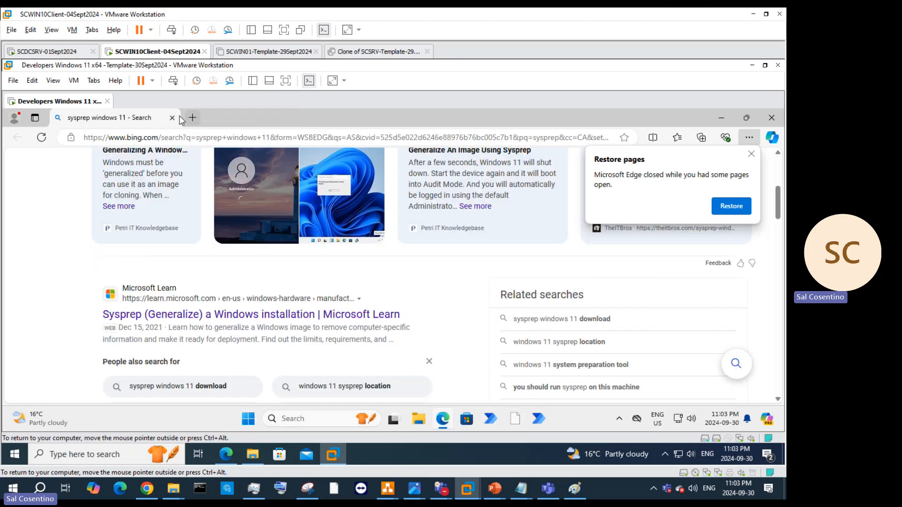
{"action": "left_click", "coordinate": [172, 118]}
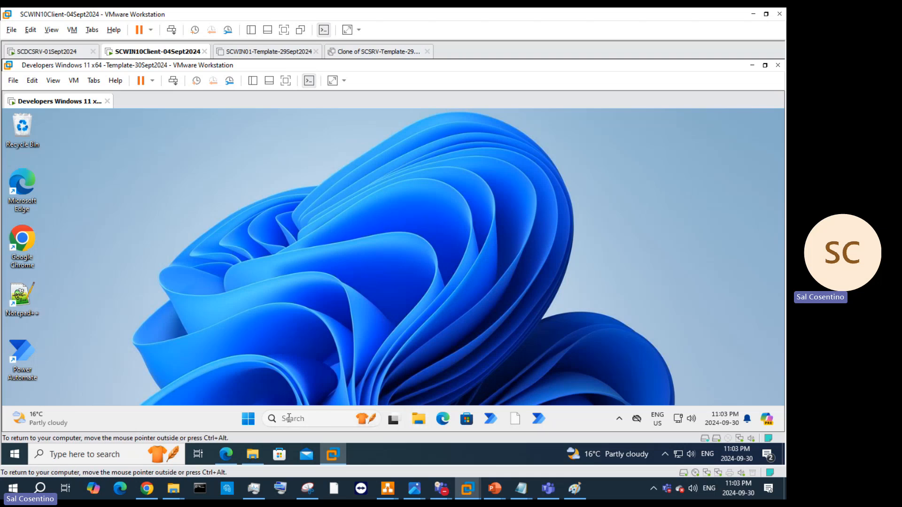
{"action": "right_click", "coordinate": [515, 419]}
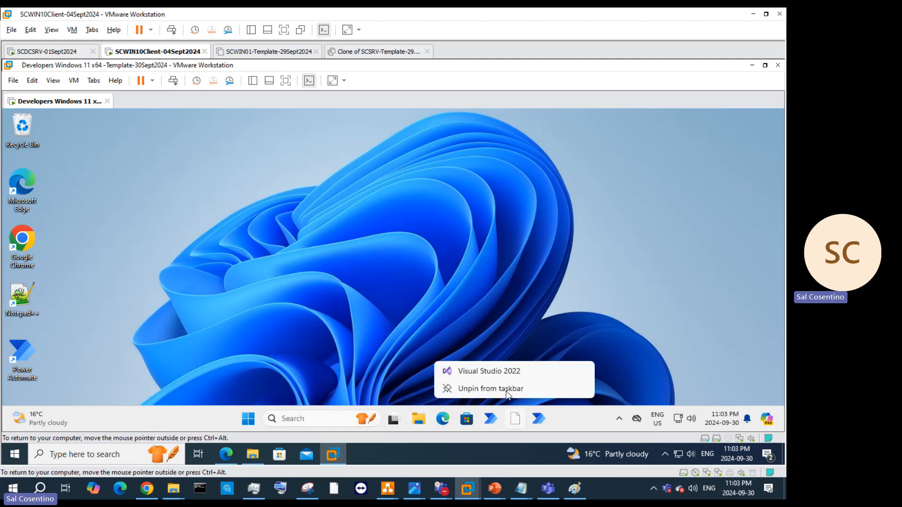
{"action": "left_click", "coordinate": [506, 390]}
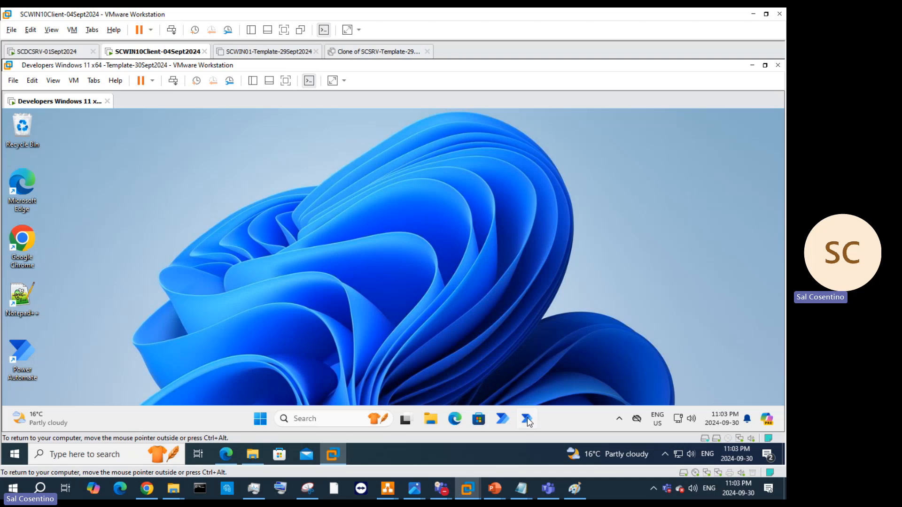
{"action": "right_click", "coordinate": [527, 418]}
{"action": "left_click", "coordinate": [527, 389]}
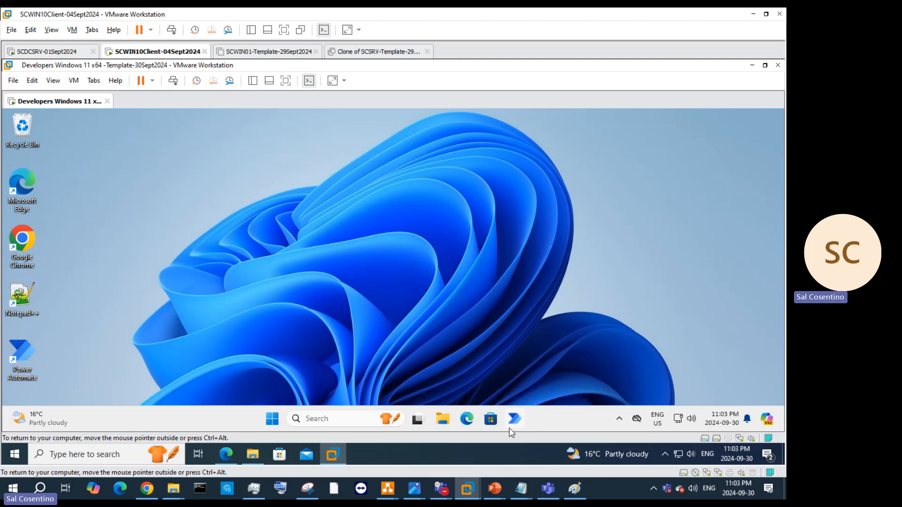
{"action": "right_click", "coordinate": [516, 419]}
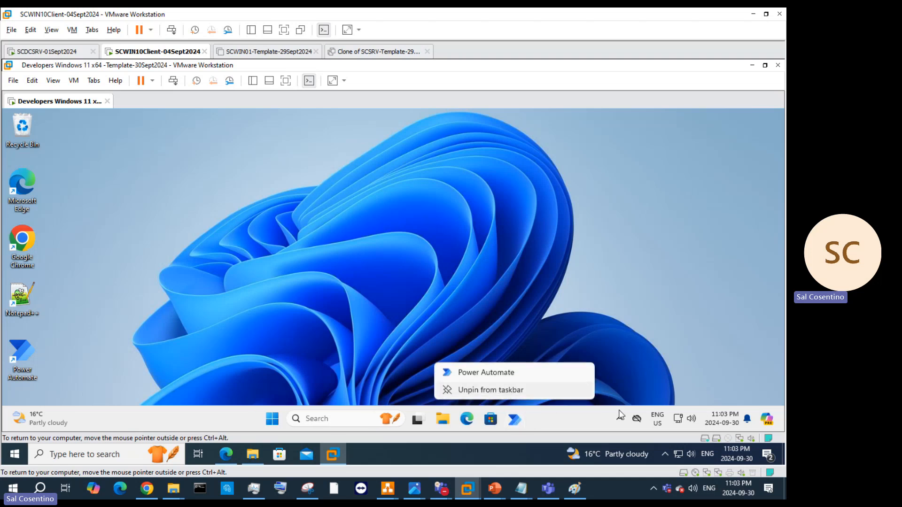
{"action": "left_click", "coordinate": [511, 393]}
Step: Check quick settings and the Start menu's full recommended list, leaving Start open
{"action": "left_click", "coordinate": [688, 421]}
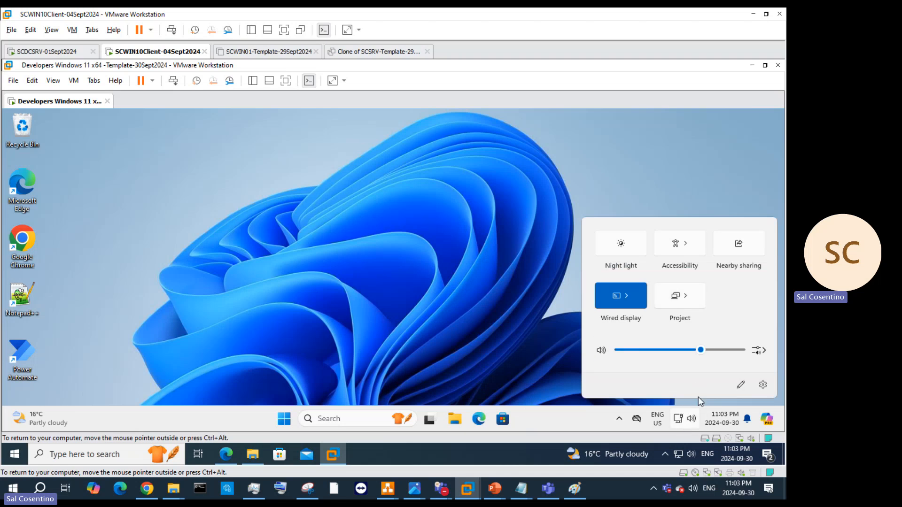
{"action": "left_click", "coordinate": [284, 418]}
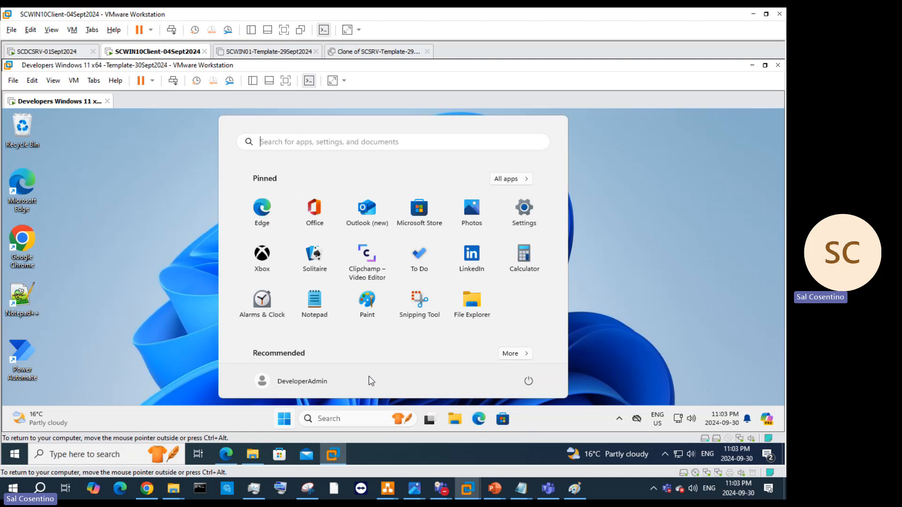
{"action": "left_click", "coordinate": [511, 355]}
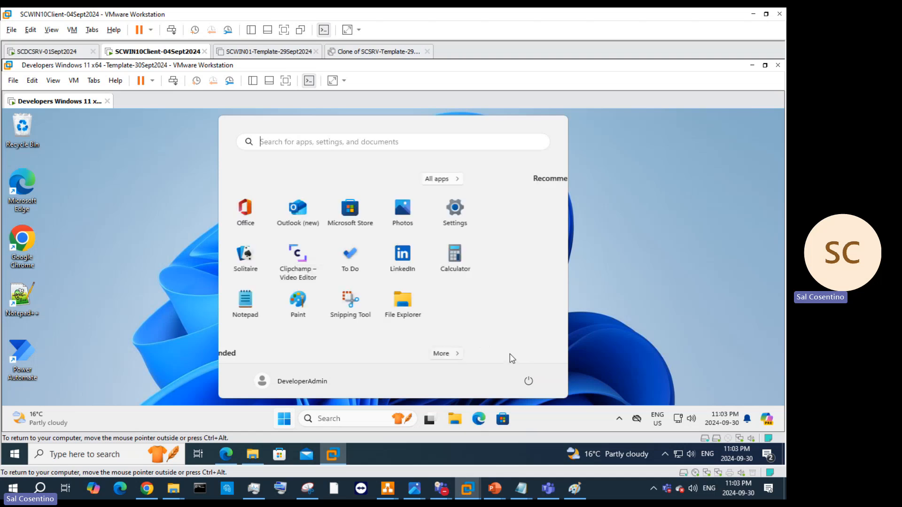
{"action": "left_click", "coordinate": [674, 306]}
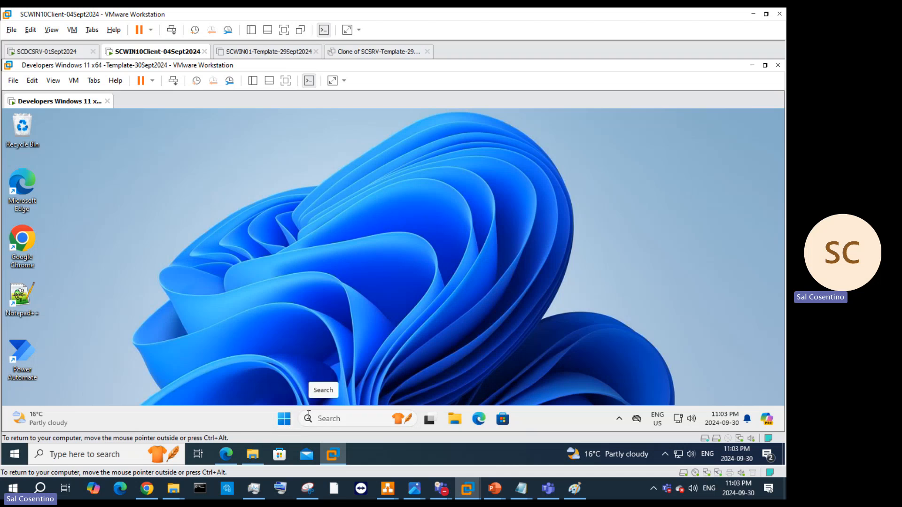
{"action": "left_click", "coordinate": [284, 419]}
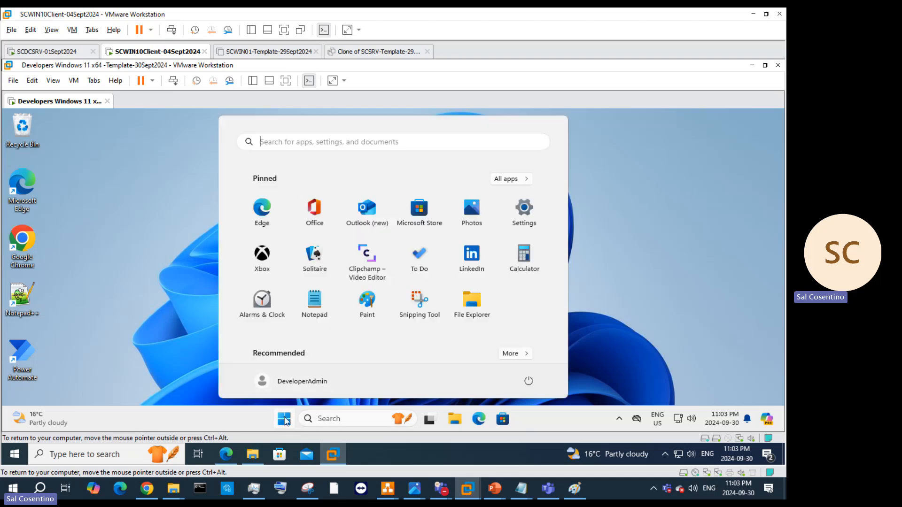
Step: Open the C:\Windows\System32\Sysprep folder with 'sysprep' in the Run dialog
{"action": "right_click", "coordinate": [284, 419]}
{"action": "left_click", "coordinate": [278, 361]}
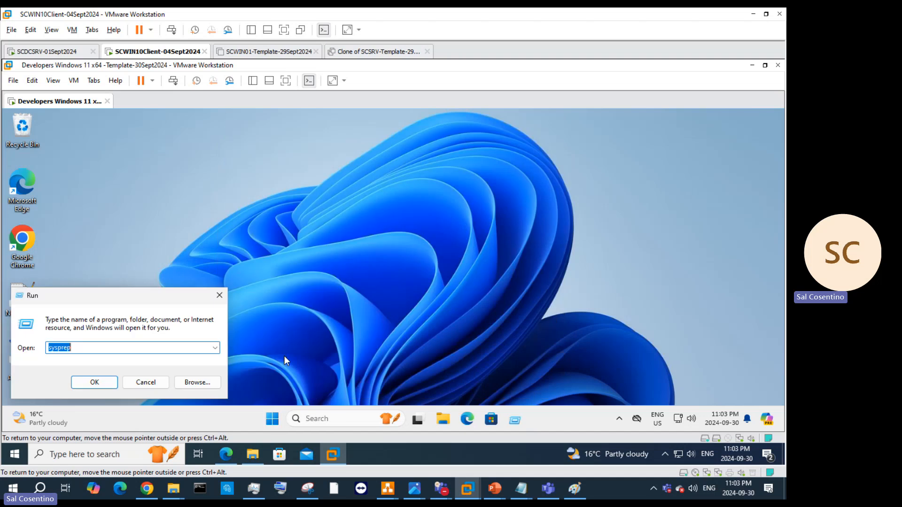
{"action": "key", "text": "Return"}
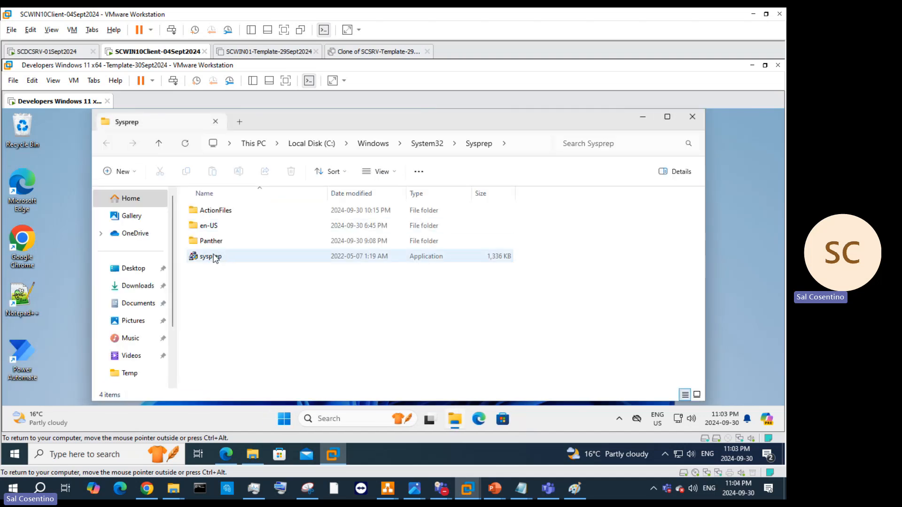
Step: Look through the Panther log folder, return to Sysprep, and bring up sysprep.exe's context menu
{"action": "right_click", "coordinate": [217, 257]}
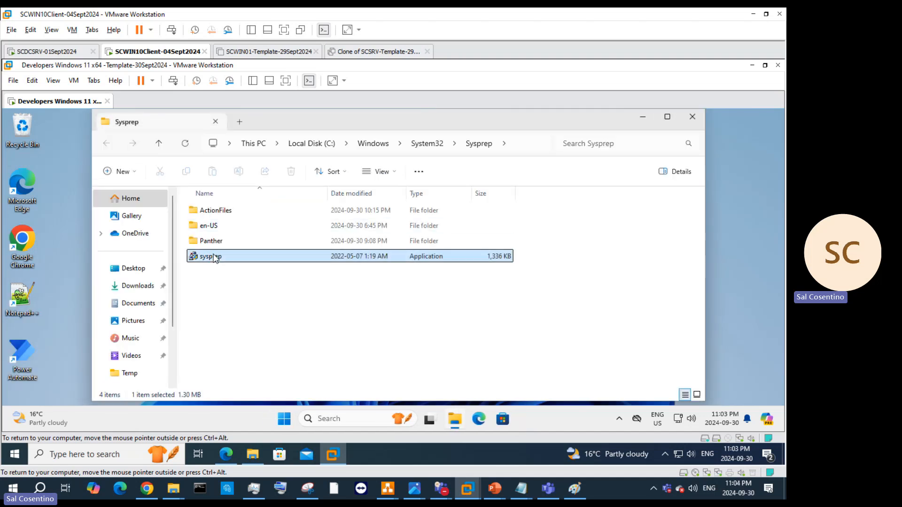
{"action": "double_click", "coordinate": [206, 241]}
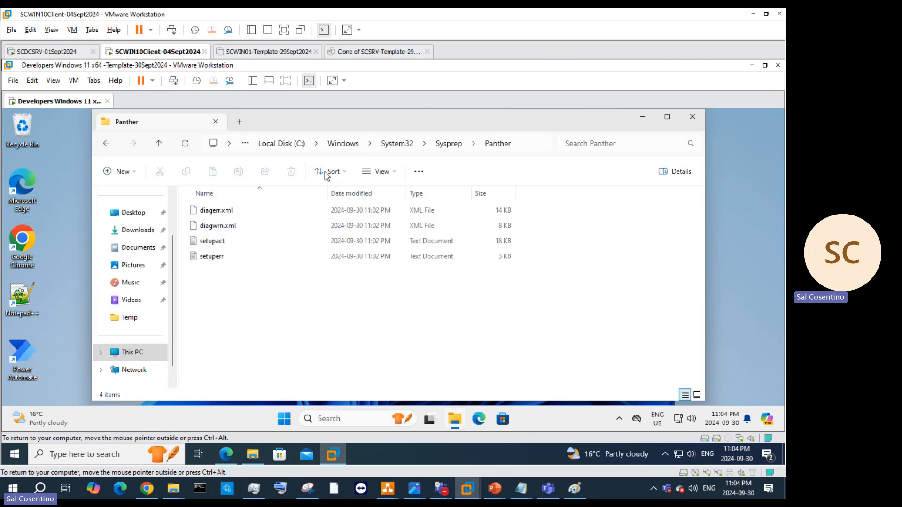
{"action": "left_click", "coordinate": [449, 143]}
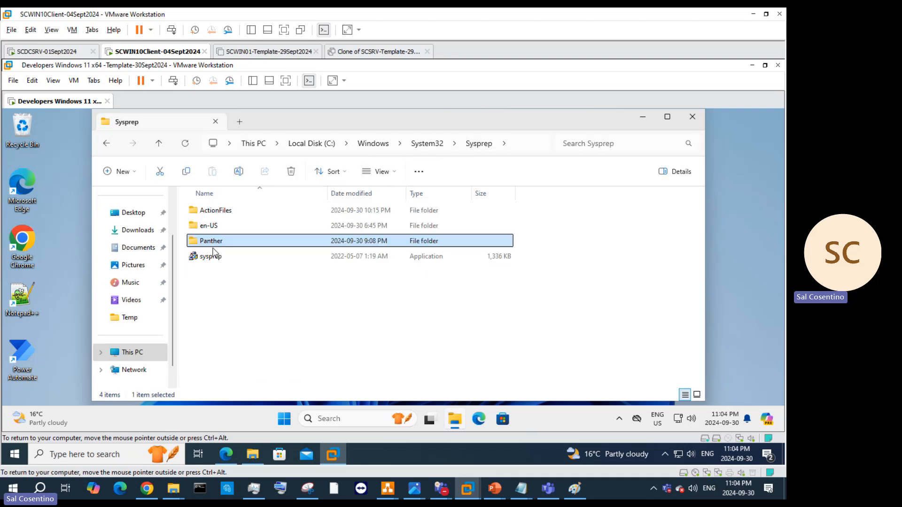
{"action": "left_click", "coordinate": [214, 257]}
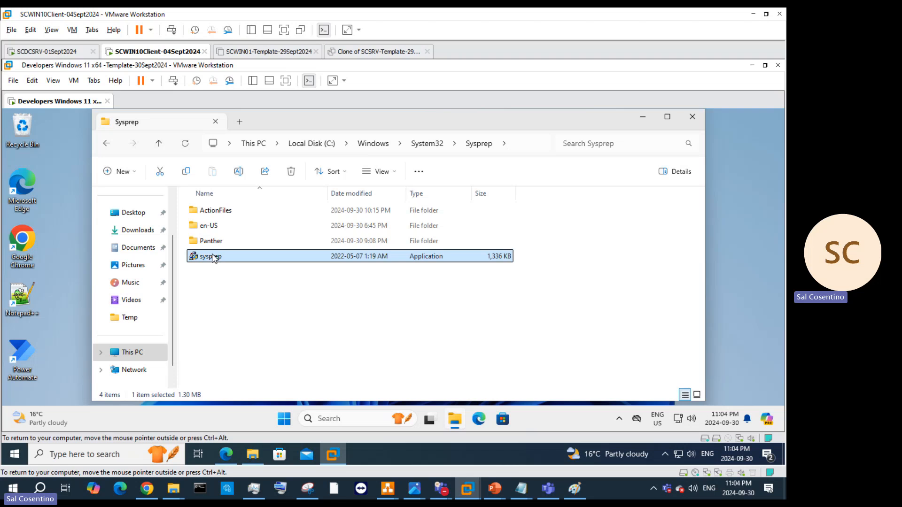
{"action": "right_click", "coordinate": [213, 257]}
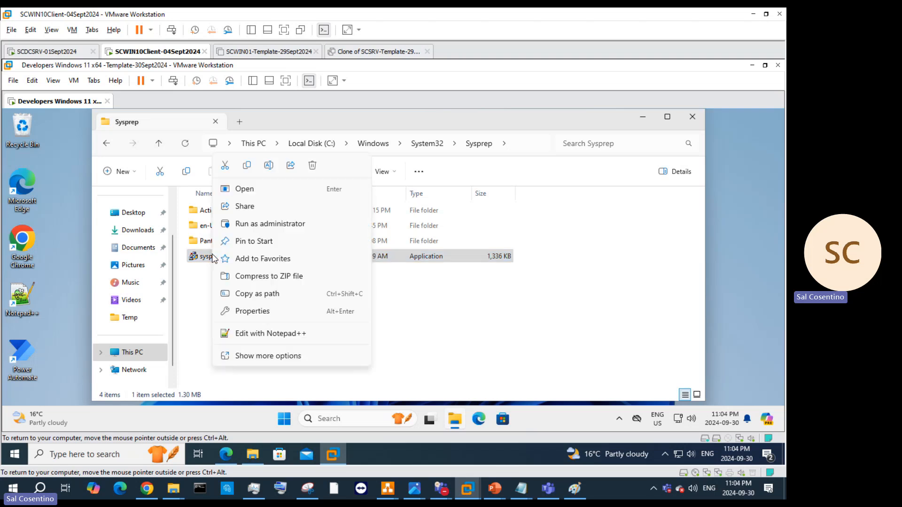
Step: Run sysprep.exe as administrator with OOBE, Generalize ticked and Shutdown as the shutdown option
{"action": "left_click", "coordinate": [252, 224]}
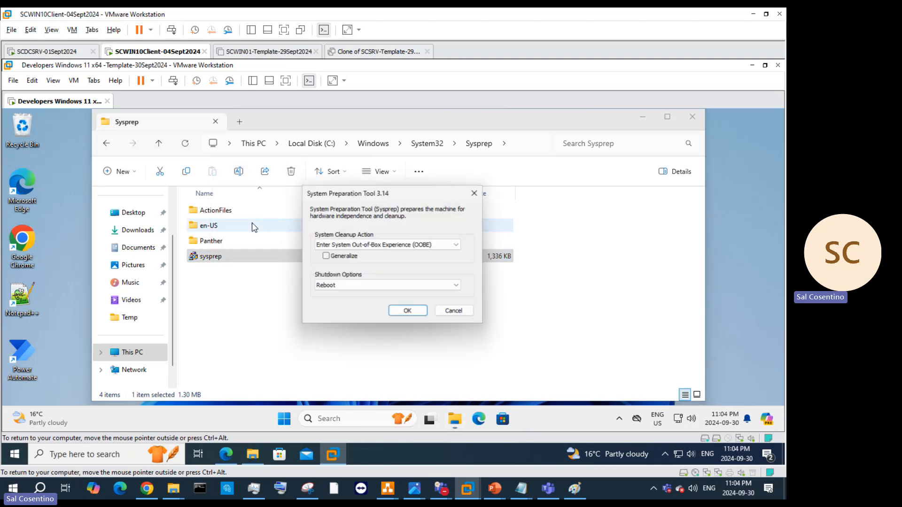
{"action": "left_click", "coordinate": [326, 257]}
{"action": "left_click", "coordinate": [376, 287]}
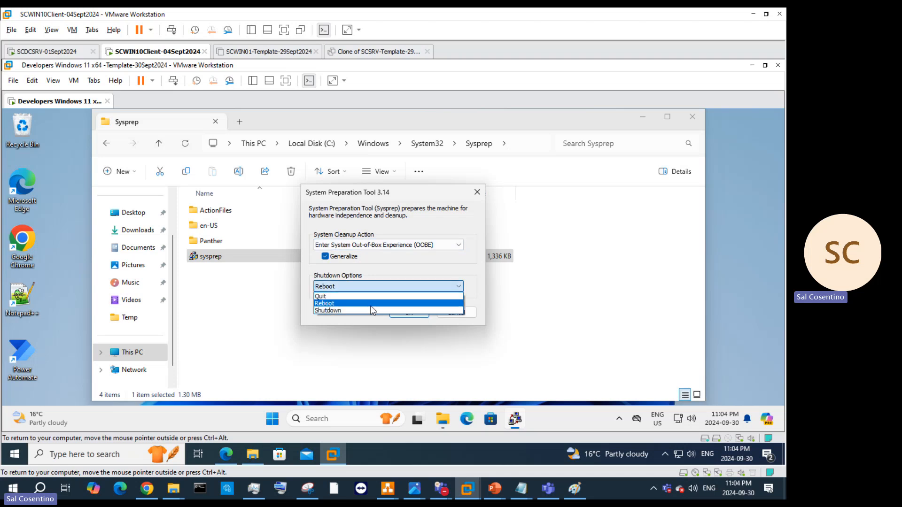
{"action": "left_click", "coordinate": [370, 310]}
{"action": "left_click", "coordinate": [409, 313]}
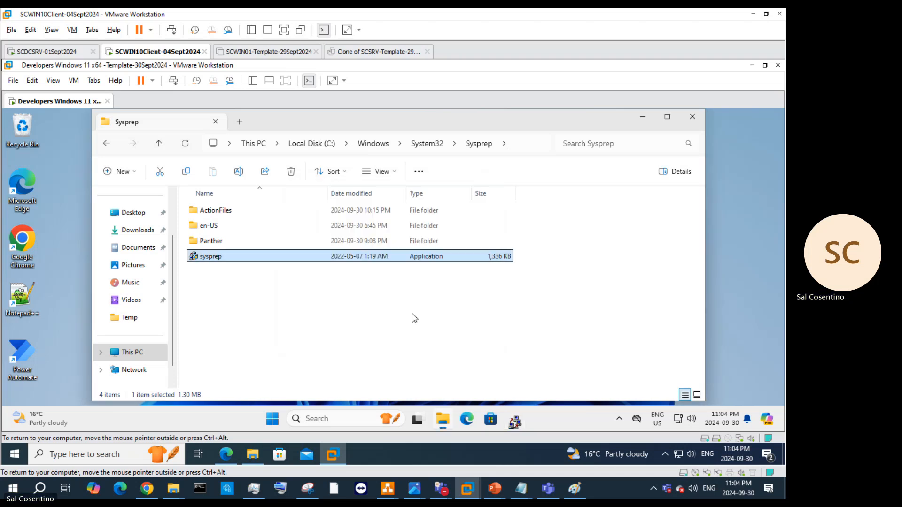
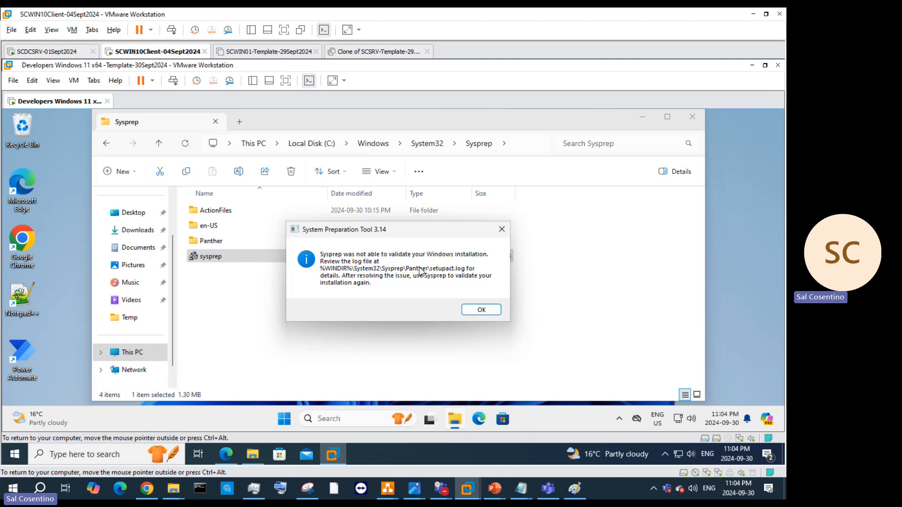
Step: Dismiss the Sysprep validation error and try opening setupact.log in the Panther folder, which is denied
{"action": "left_click", "coordinate": [500, 311]}
{"action": "double_click", "coordinate": [221, 242]}
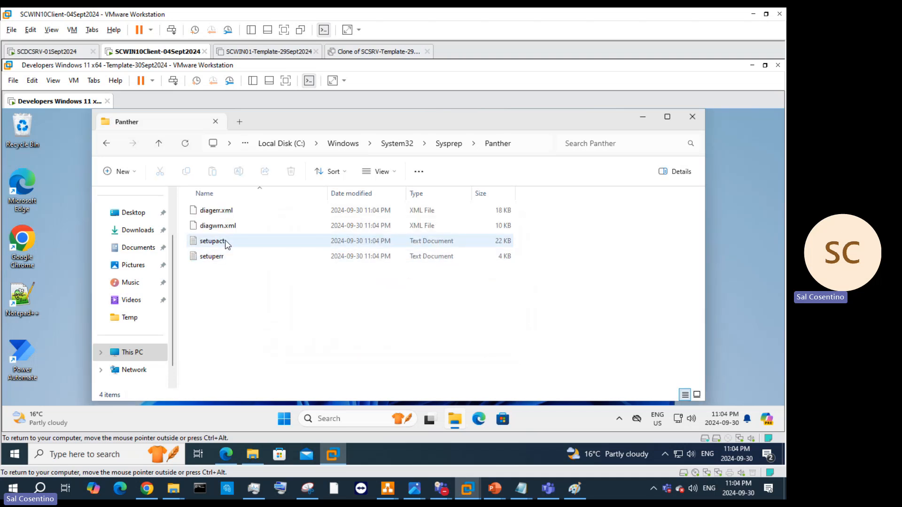
{"action": "double_click", "coordinate": [227, 243]}
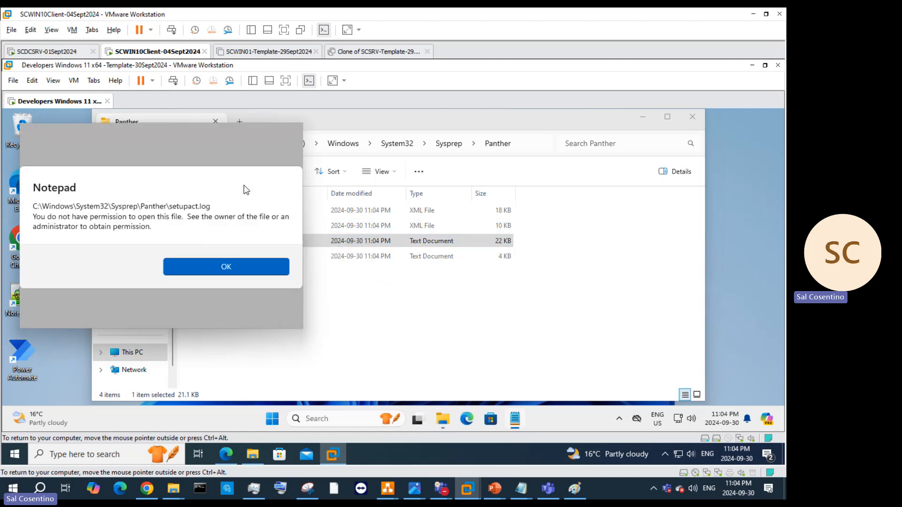
{"action": "left_click", "coordinate": [251, 259]}
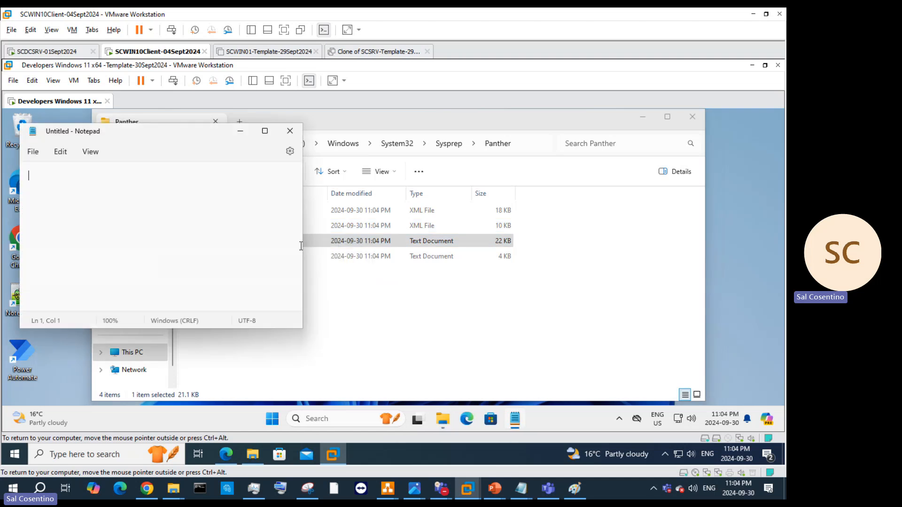
{"action": "left_click", "coordinate": [287, 128]}
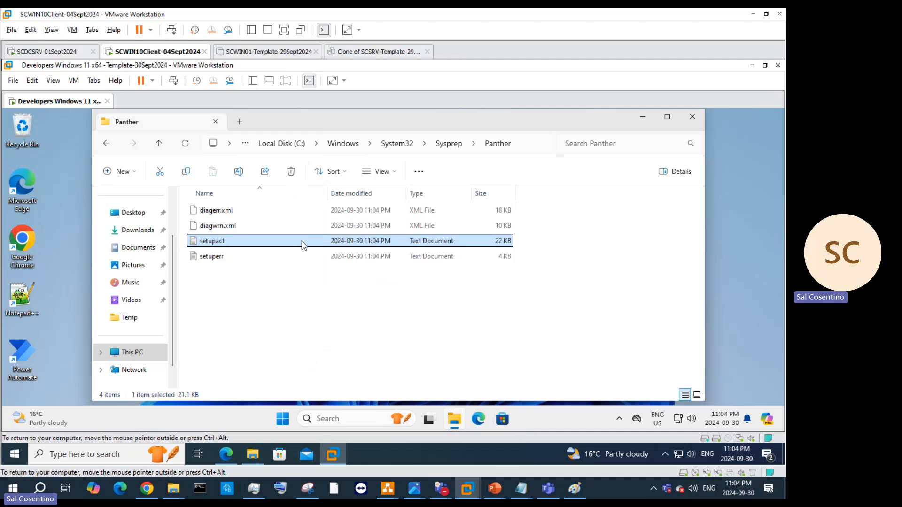
Step: Retry opening setupact.log with Notepad, dismiss the permission error, and close Notepad and the Panther folder
{"action": "right_click", "coordinate": [301, 247]}
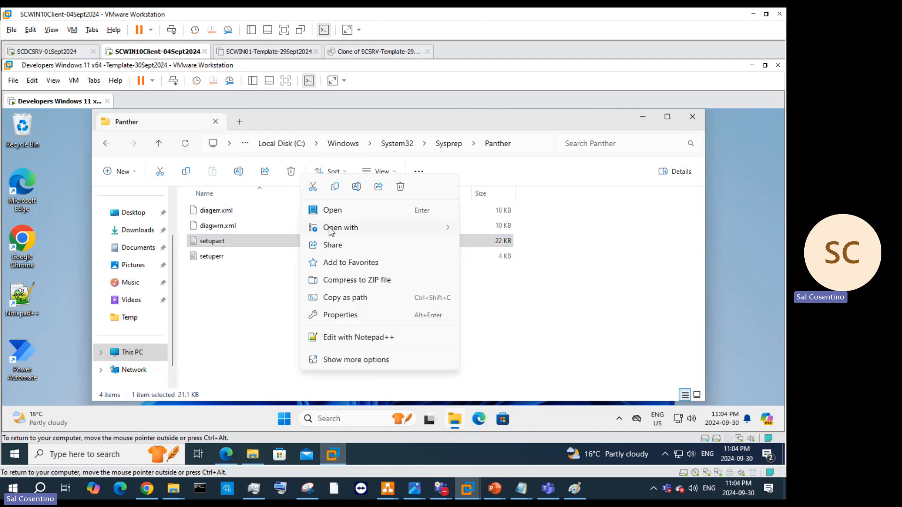
{"action": "mouse_move", "coordinate": [332, 228]}
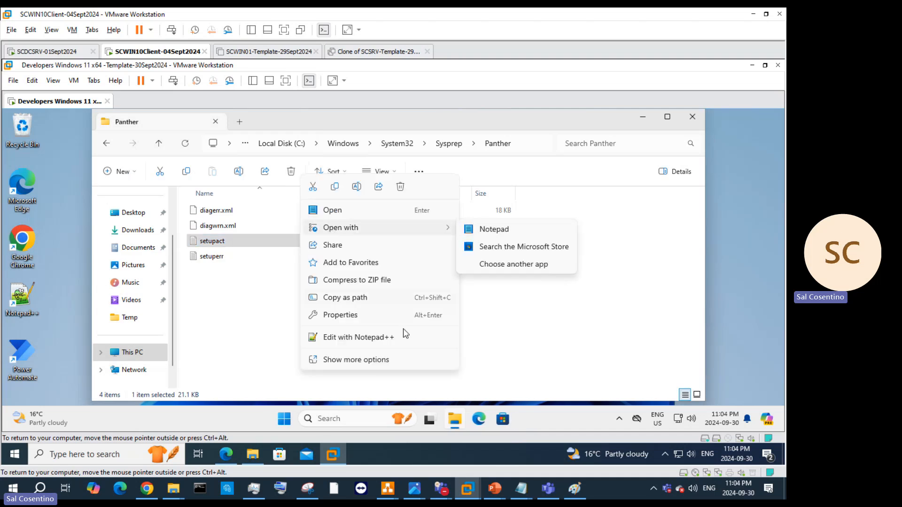
{"action": "left_click", "coordinate": [364, 360]}
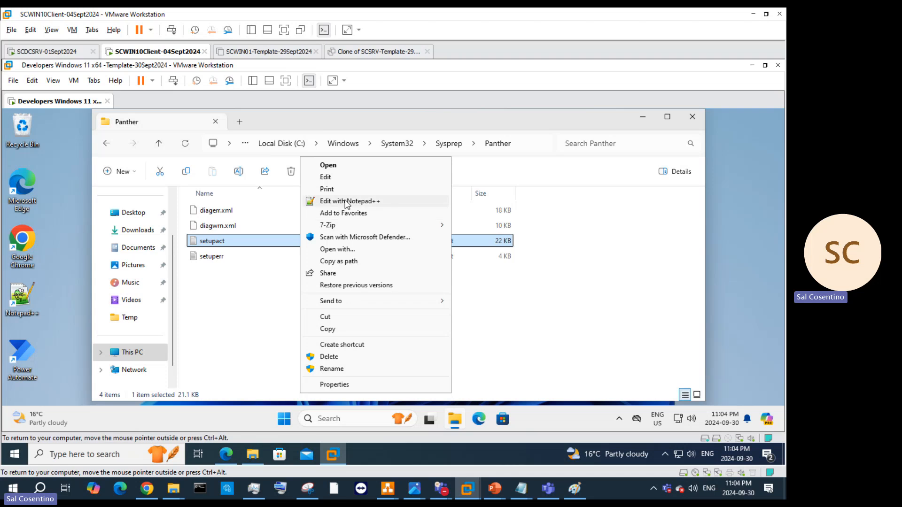
{"action": "left_click", "coordinate": [210, 245]}
{"action": "right_click", "coordinate": [210, 245]}
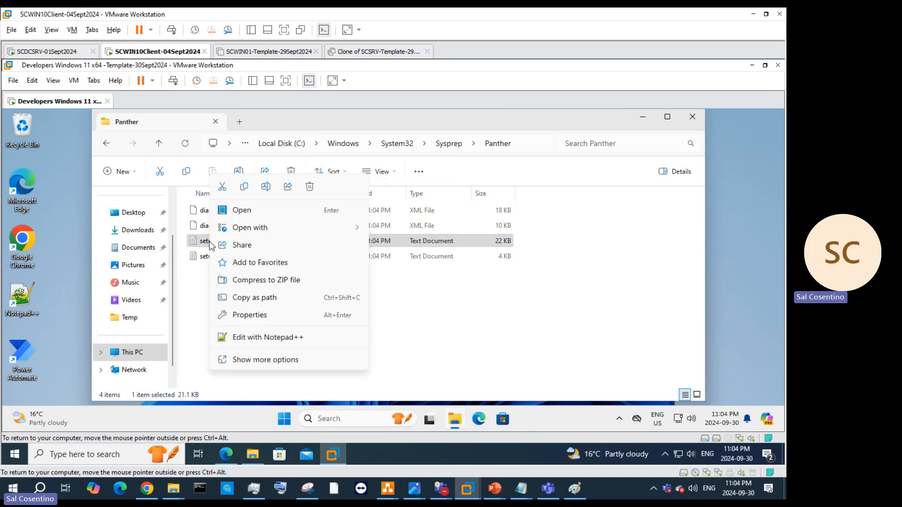
{"action": "mouse_move", "coordinate": [254, 229]}
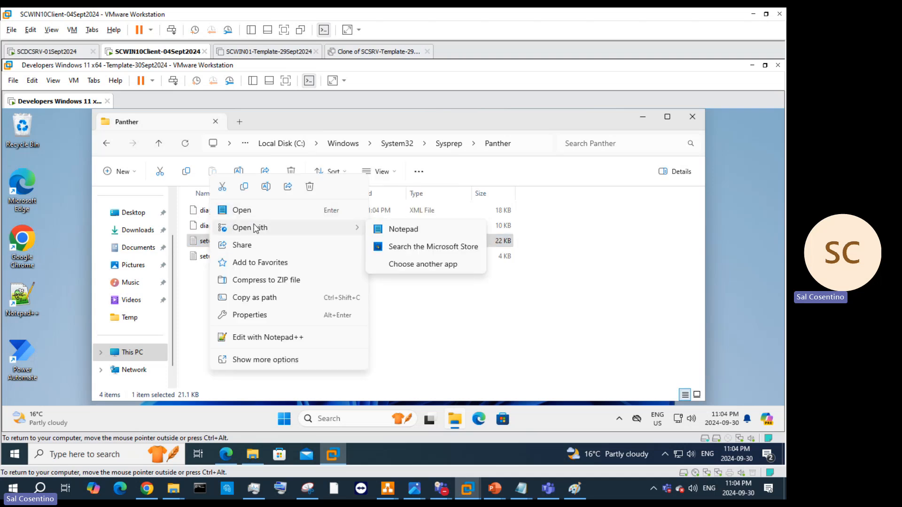
{"action": "left_click", "coordinate": [395, 229]}
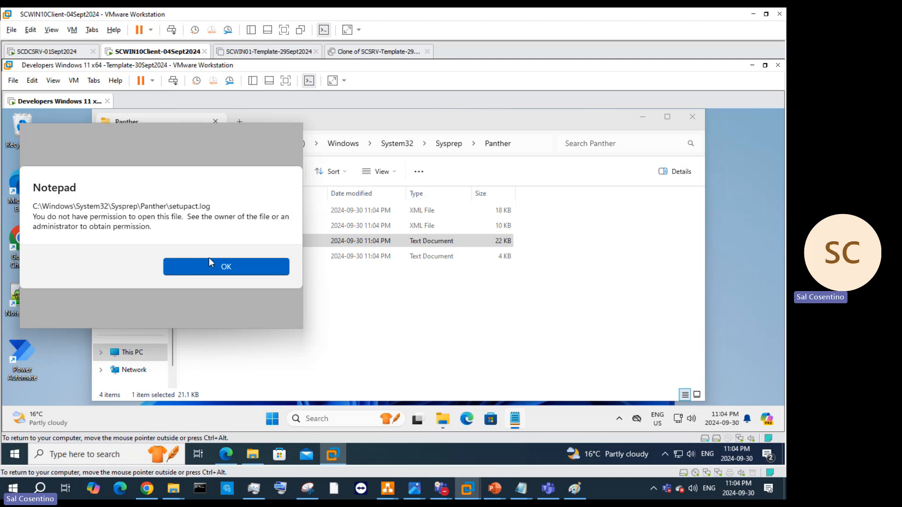
{"action": "left_click", "coordinate": [210, 266]}
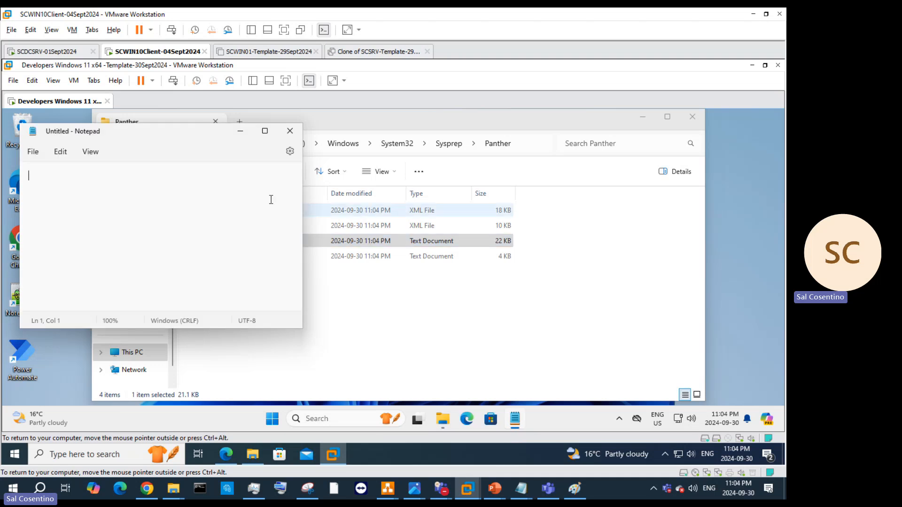
{"action": "left_click", "coordinate": [289, 133]}
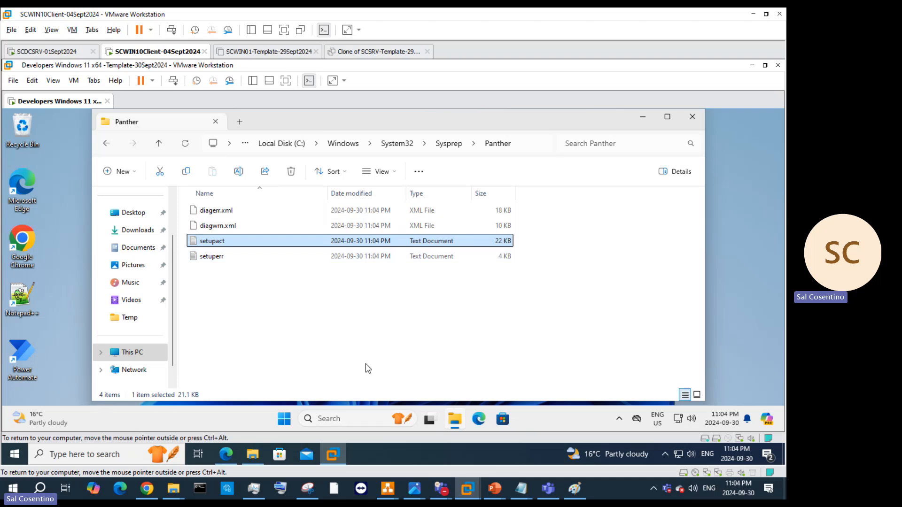
{"action": "left_click", "coordinate": [692, 116]}
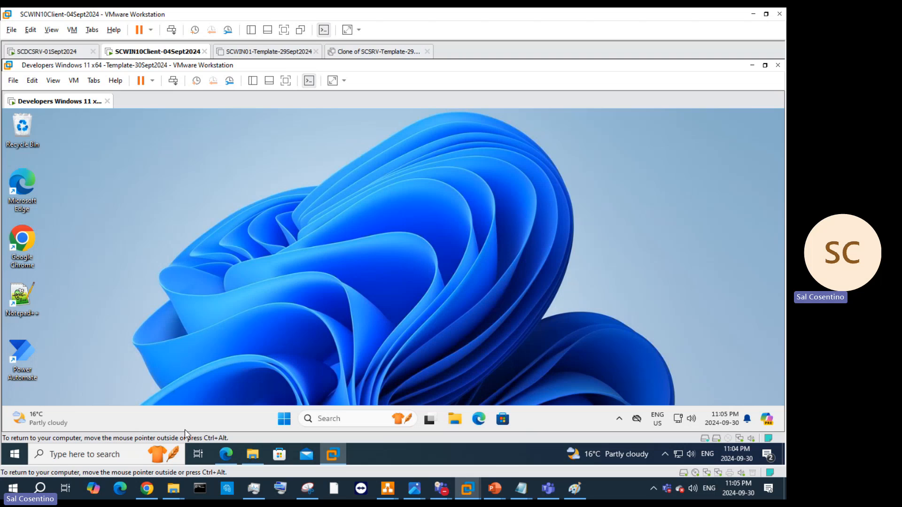
Step: Launch Terminal (Admin) from the Start button's menu and approve the UAC prompt
{"action": "right_click", "coordinate": [284, 419]}
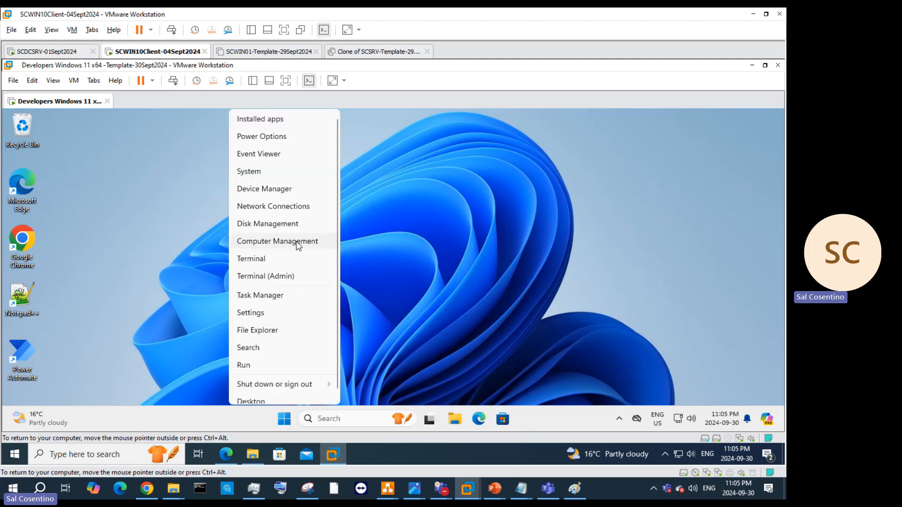
{"action": "left_click", "coordinate": [284, 275]}
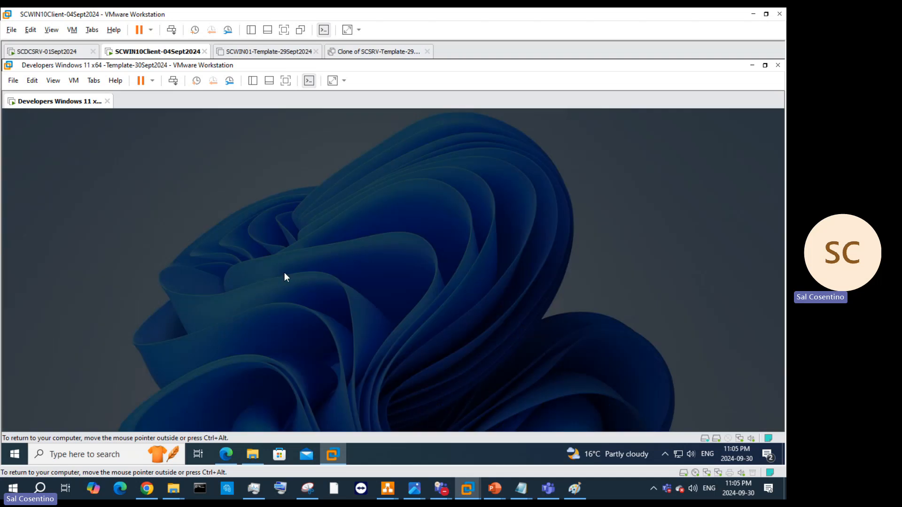
{"action": "left_click", "coordinate": [333, 358]}
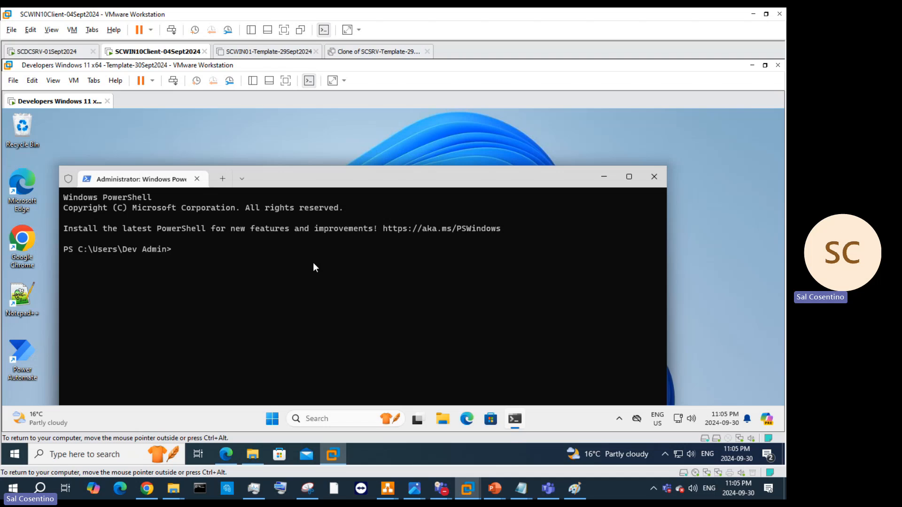
Step: Run the pasted sysprep /generalize /shutdown /oobe command, then retry it prefixed with cd
{"action": "type", "text": "%WINDIR%\\system32\\sysprep\\sysprep.exe /generalize /shutdown /oobe"}
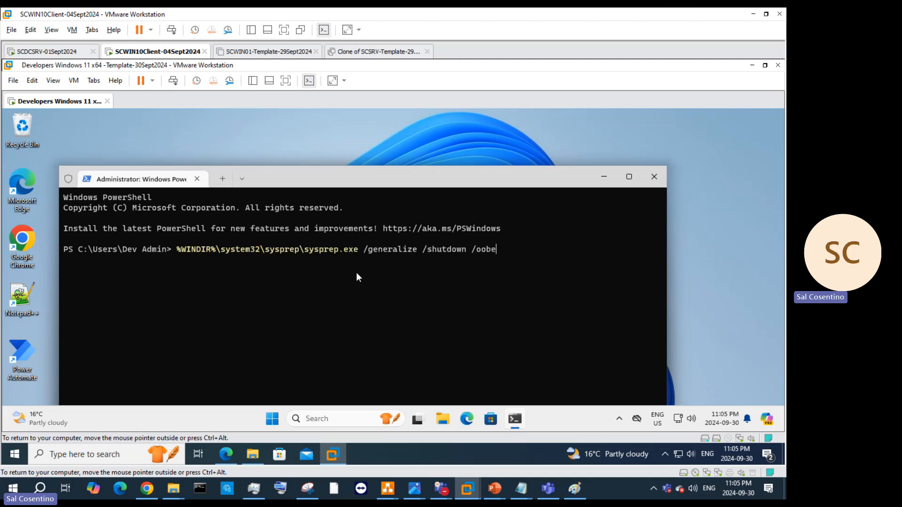
{"action": "key", "text": "Return"}
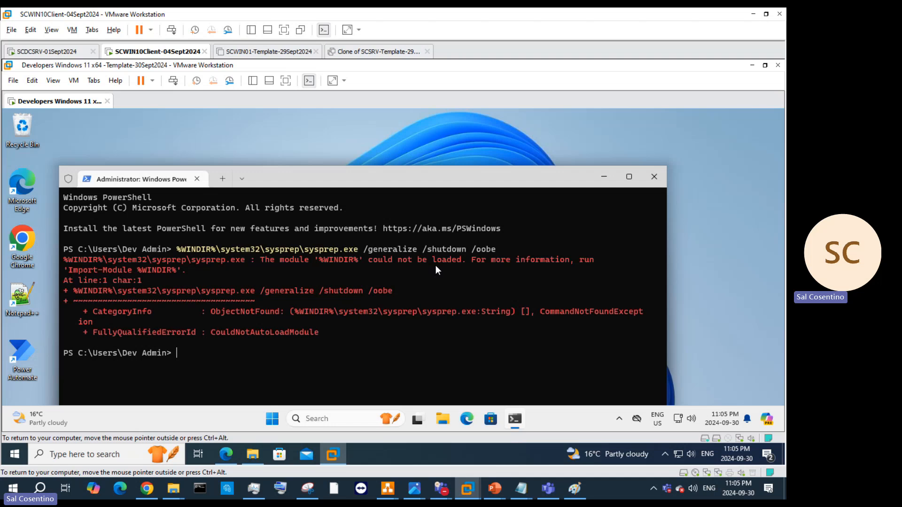
{"action": "type", "text": "cd"}
{"action": "type", "text": "%WINDIR%\\system32\\sysprep\\sysprep.exe /generalize /shutdown /oobe"}
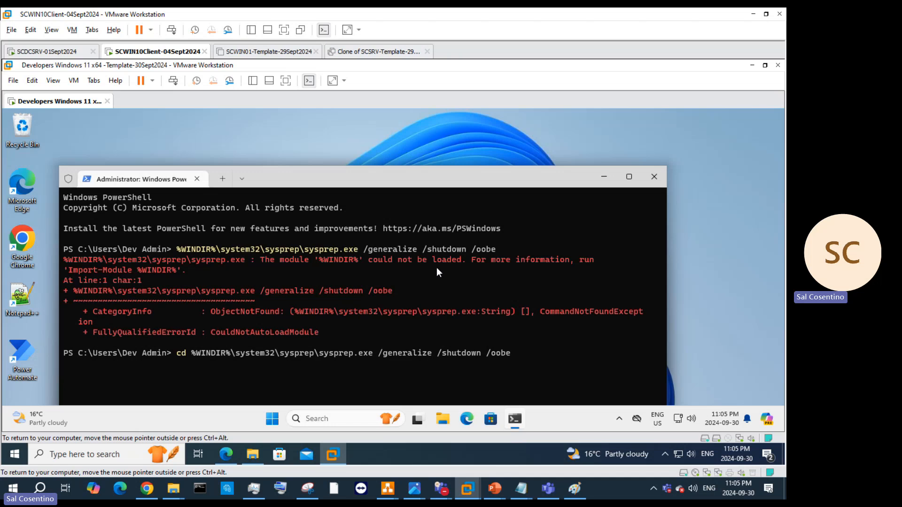
{"action": "key", "text": "Return"}
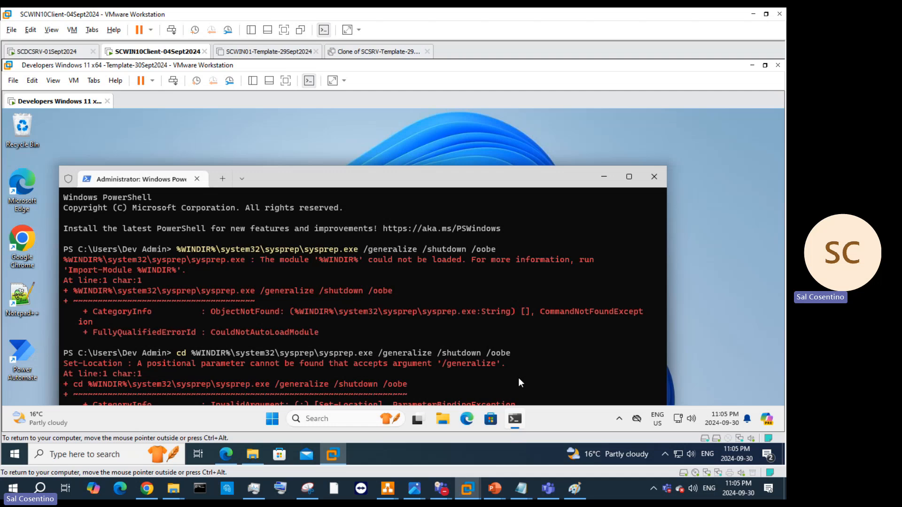
{"action": "left_click_drag", "start_coordinate": [535, 179], "coordinate": [553, 122]}
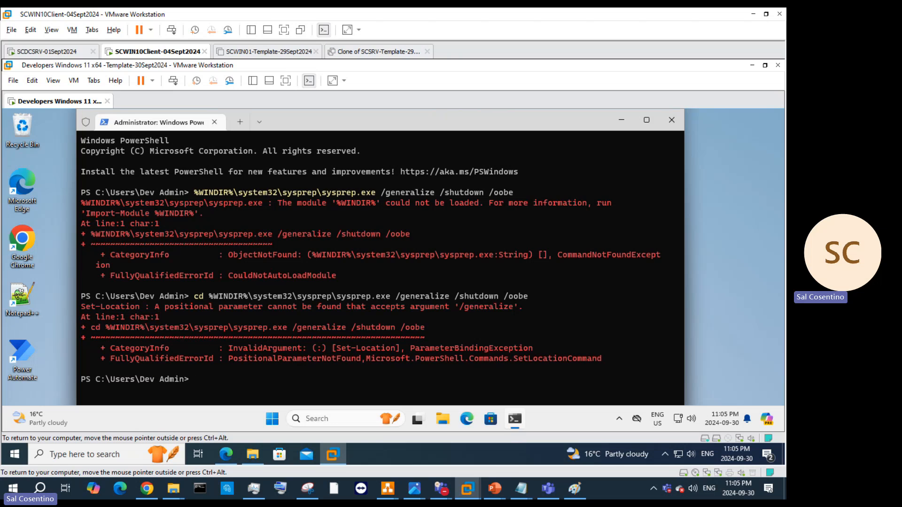
Step: Go to the drive root with cd ../.. and try cd into the quoted pasted sysprep path
{"action": "type", "text": "cd"}
{"action": "type", "text": "../.."}
{"action": "key", "text": "Return"}
{"action": "type", "text": "cd \""}
{"action": "type", "text": "%WINDIR%\\system32\\sysprep\\sysprep.exe /generalize /shutdown /oobe"}
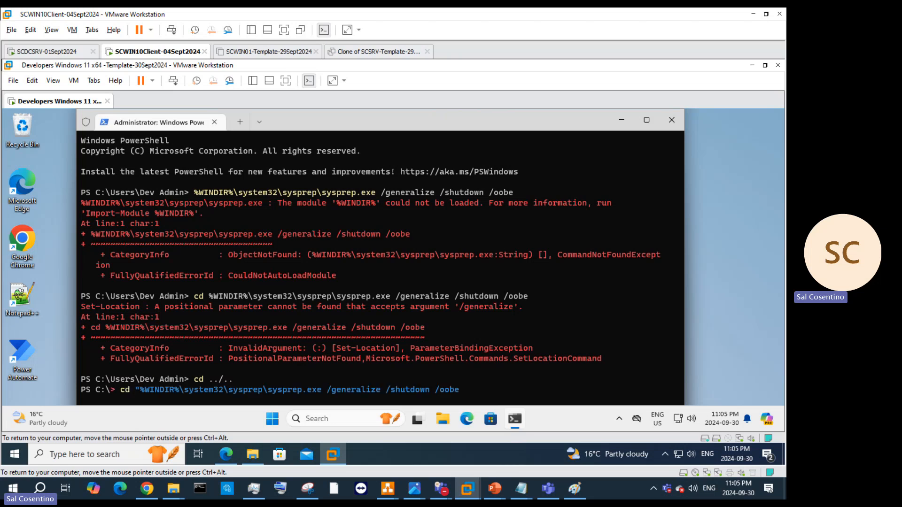
{"action": "key", "text": "BackSpace"}
{"action": "key", "text": "BackSpace"}
{"action": "key", "text": "BackSpace"}
{"action": "key", "text": "BackSpace"}
{"action": "key", "text": "BackSpace"}
{"action": "key", "text": "BackSpace"}
{"action": "key", "text": "BackSpace"}
{"action": "key", "text": "BackSpace"}
{"action": "key", "text": "BackSpace"}
{"action": "key", "text": "BackSpace"}
{"action": "key", "text": "BackSpace"}
{"action": "key", "text": "BackSpace"}
{"action": "key", "text": "BackSpace"}
{"action": "key", "text": "BackSpace"}
{"action": "key", "text": "BackSpace"}
{"action": "key", "text": "BackSpace"}
{"action": "key", "text": "BackSpace"}
{"action": "key", "text": "BackSpace"}
{"action": "key", "text": "BackSpace"}
{"action": "key", "text": "BackSpace"}
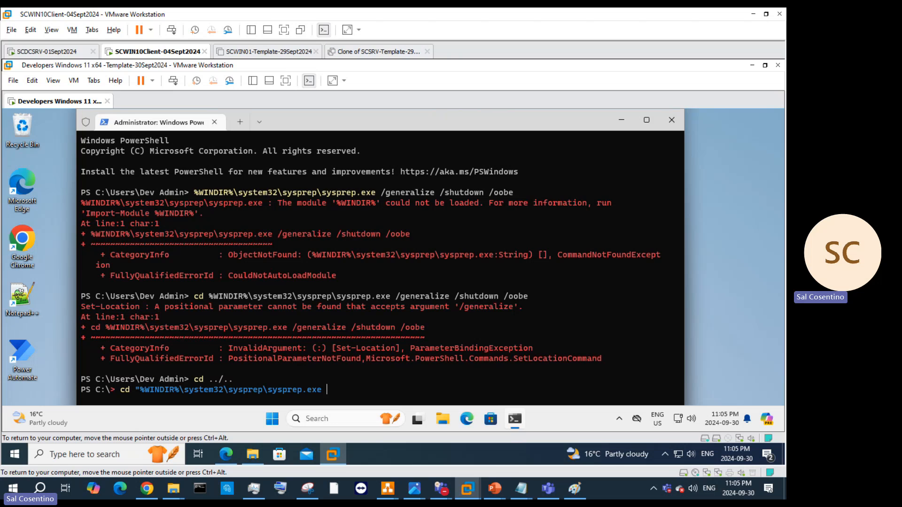
{"action": "key", "text": "BackSpace"}
{"action": "key", "text": "BackSpace"}
{"action": "type", "text": "\""}
{"action": "key", "text": "Return"}
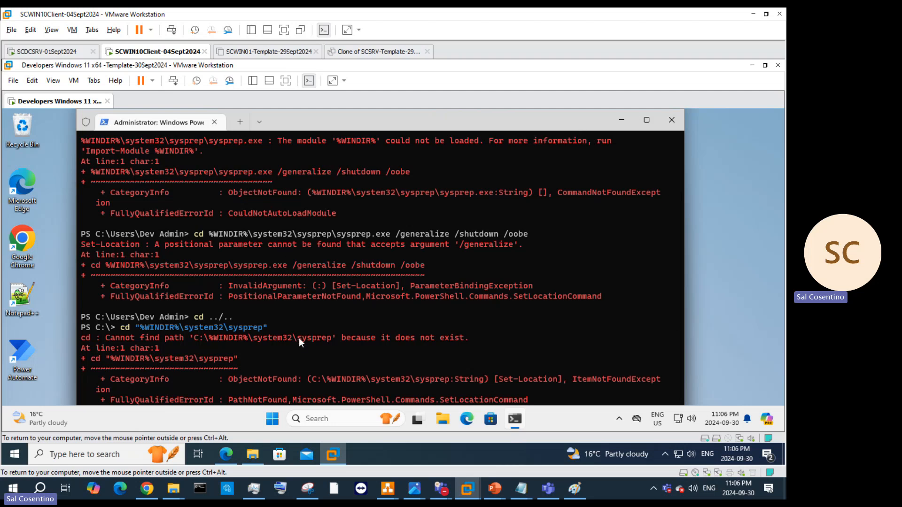
Step: Correct the path to cd Windows\system32\sysprep and list the folder with dir
{"action": "double_click", "coordinate": [503, 119]}
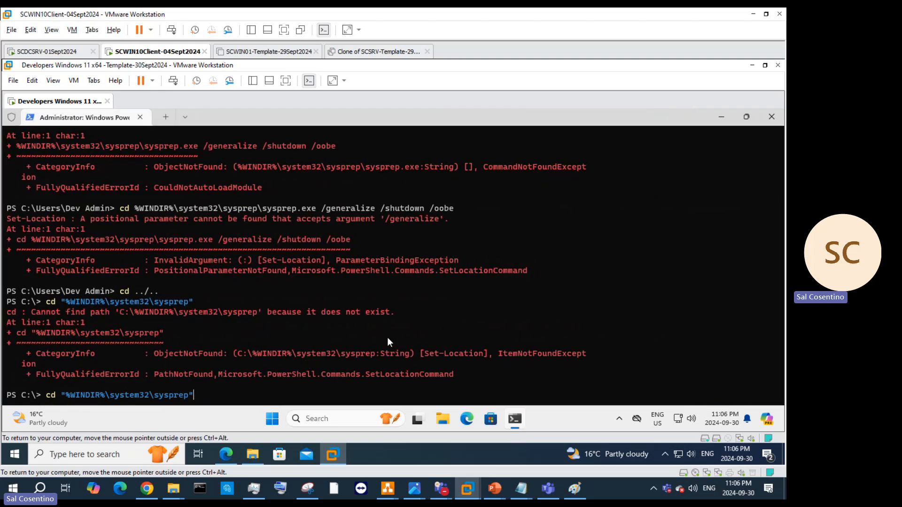
{"action": "key", "text": "BackSpace"}
{"action": "key", "text": "BackSpace"}
{"action": "key", "text": "BackSpace"}
{"action": "key", "text": "BackSpace"}
{"action": "key", "text": "BackSpace"}
{"action": "key", "text": "BackSpace"}
{"action": "key", "text": "BackSpace"}
{"action": "key", "text": "BackSpace"}
{"action": "key", "text": "Left"}
{"action": "key", "text": "Left"}
{"action": "key", "text": "Left"}
{"action": "key", "text": "Left"}
{"action": "key", "text": "Left"}
{"action": "key", "text": "Left"}
{"action": "key", "text": "BackSpace"}
{"action": "key", "text": "BackSpace"}
{"action": "key", "text": "BackSpace"}
{"action": "key", "text": "BackSpace"}
{"action": "key", "text": "BackSpace"}
{"action": "key", "text": "BackSpace"}
{"action": "key", "text": "BackSpace"}
{"action": "key", "text": "BackSpace"}
{"action": "key", "text": "BackSpace"}
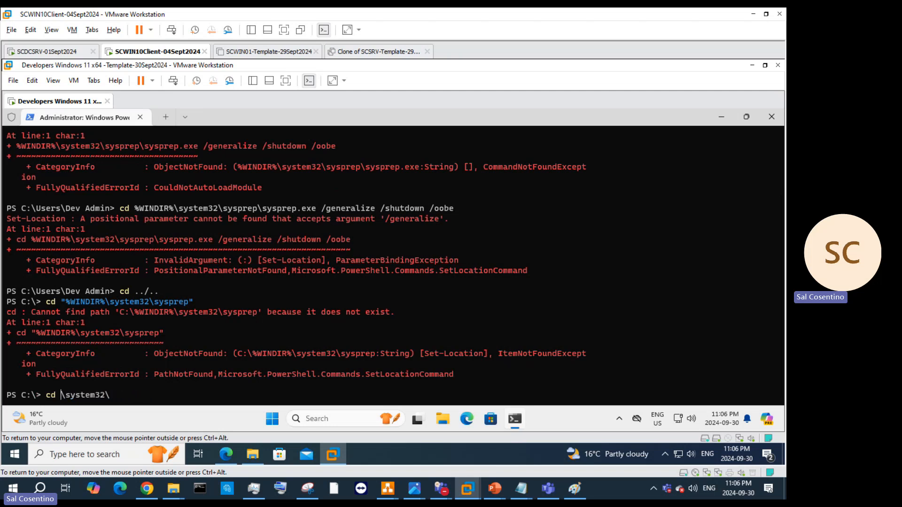
{"action": "type", "text": "Windows"}
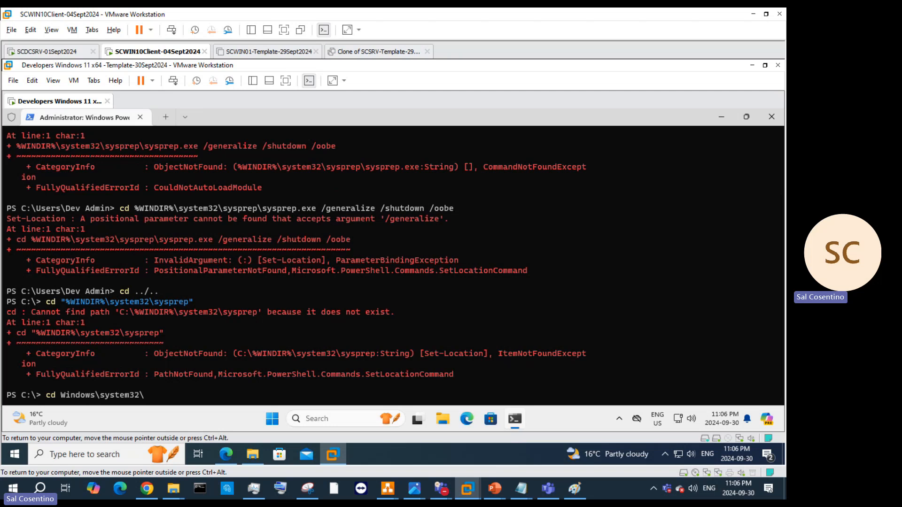
{"action": "type", "text": "\\system32\\sysprep\\system32\\"}
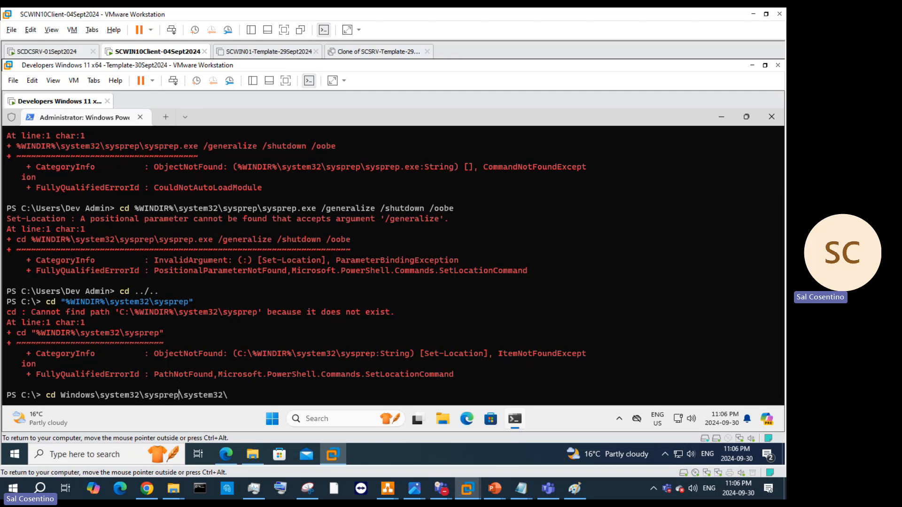
{"action": "key", "text": "Delete"}
{"action": "key", "text": "Delete"}
{"action": "key", "text": "Delete"}
{"action": "key", "text": "Delete"}
{"action": "key", "text": "Delete"}
{"action": "key", "text": "Delete"}
{"action": "key", "text": "Delete"}
{"action": "key", "text": "Delete"}
{"action": "key", "text": "Delete"}
{"action": "key", "text": "Delete"}
{"action": "key", "text": "Return"}
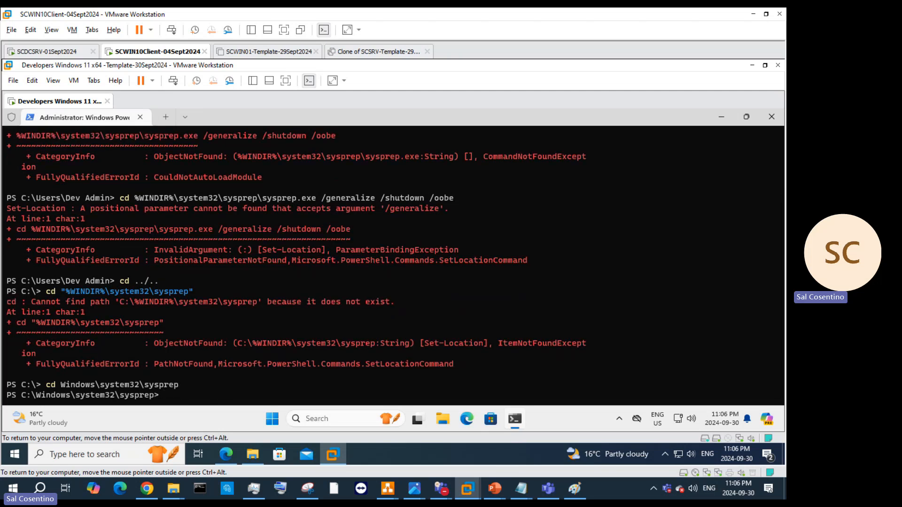
{"action": "type", "text": "dir"}
{"action": "key", "text": "Return"}
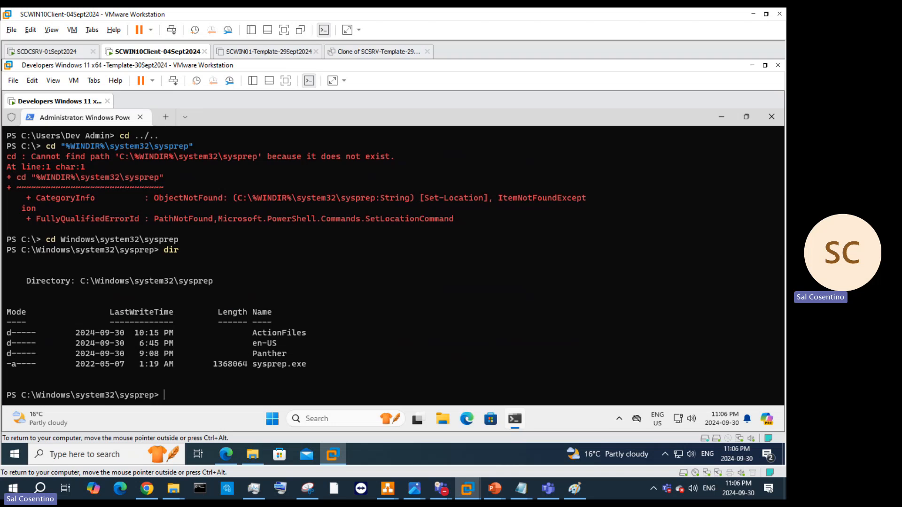
Step: Run .\sysprep.exe with Generalize ticked and Shutdown as the shutdown option
{"action": "type", "text": ".\\sy"}
{"action": "key", "text": "Tab"}
{"action": "key", "text": "Return"}
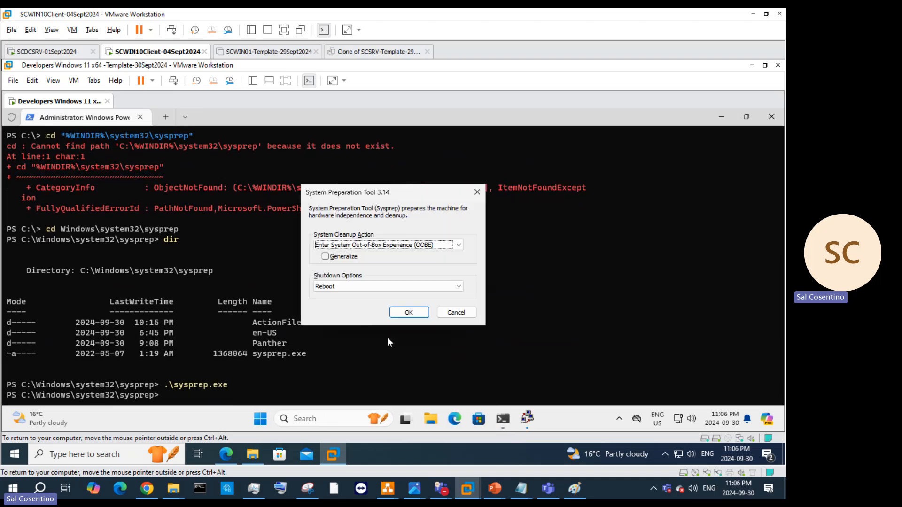
{"action": "left_click", "coordinate": [325, 257]}
{"action": "left_click", "coordinate": [390, 286]}
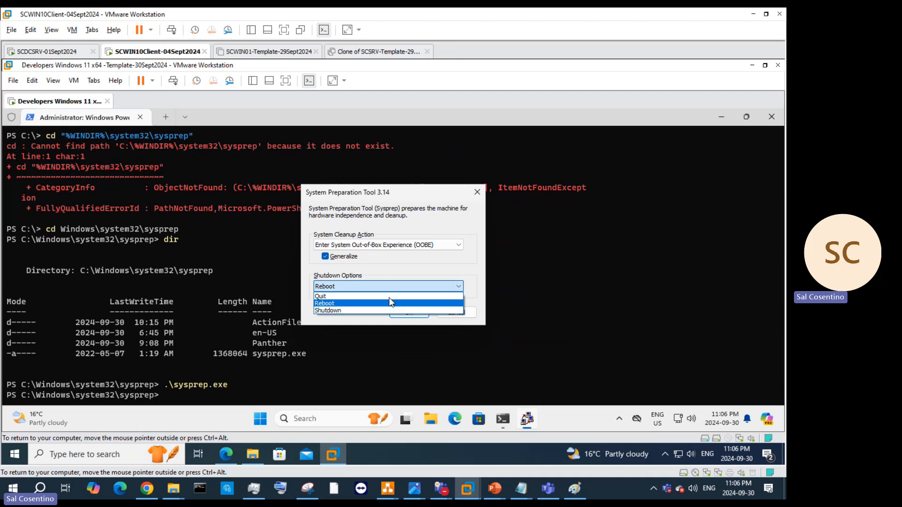
{"action": "left_click", "coordinate": [390, 308]}
{"action": "left_click", "coordinate": [408, 313]}
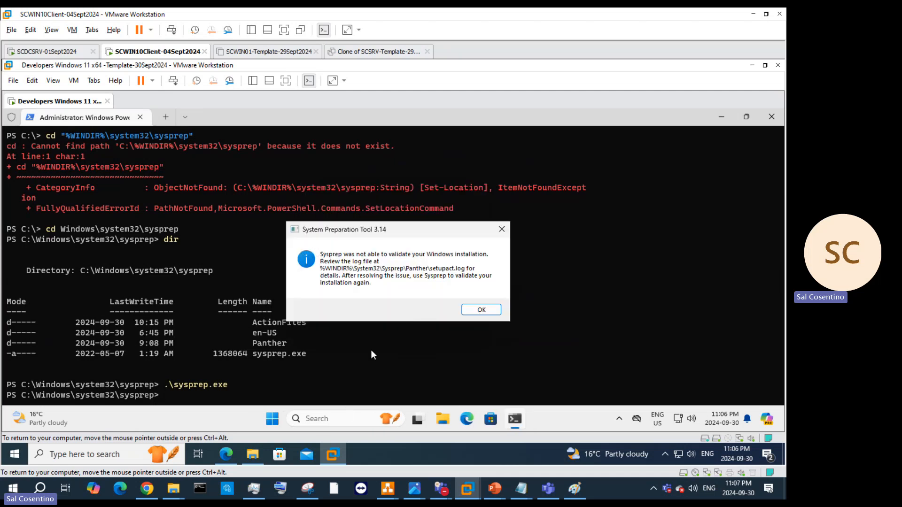
Step: Shrink the host browser, move the Sysprep error to the right, and bring the browser forward
{"action": "left_click", "coordinate": [235, 454]}
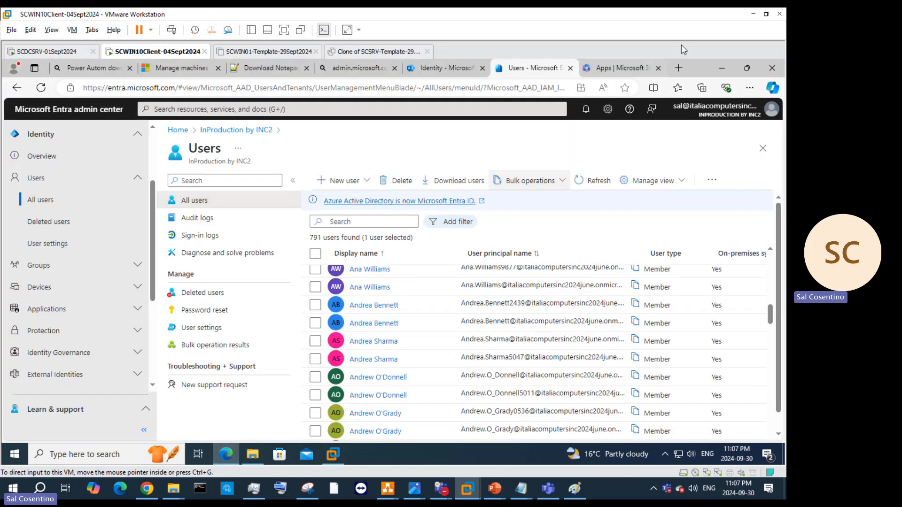
{"action": "left_click", "coordinate": [746, 68]}
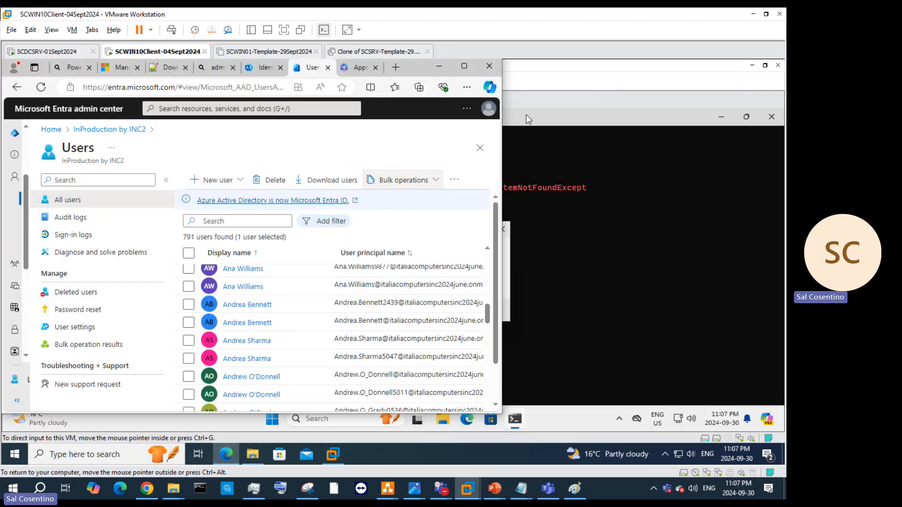
{"action": "left_click", "coordinate": [511, 277]}
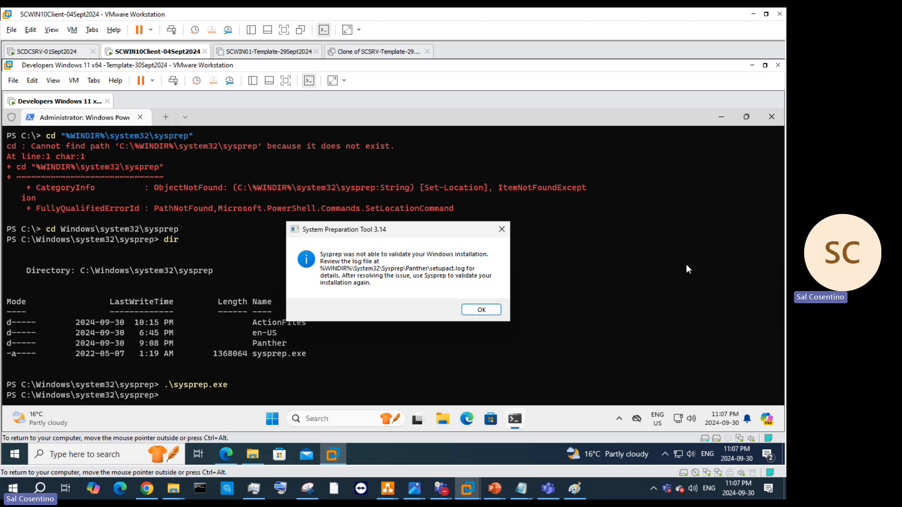
{"action": "left_click_drag", "start_coordinate": [603, 232], "coordinate": [740, 245]}
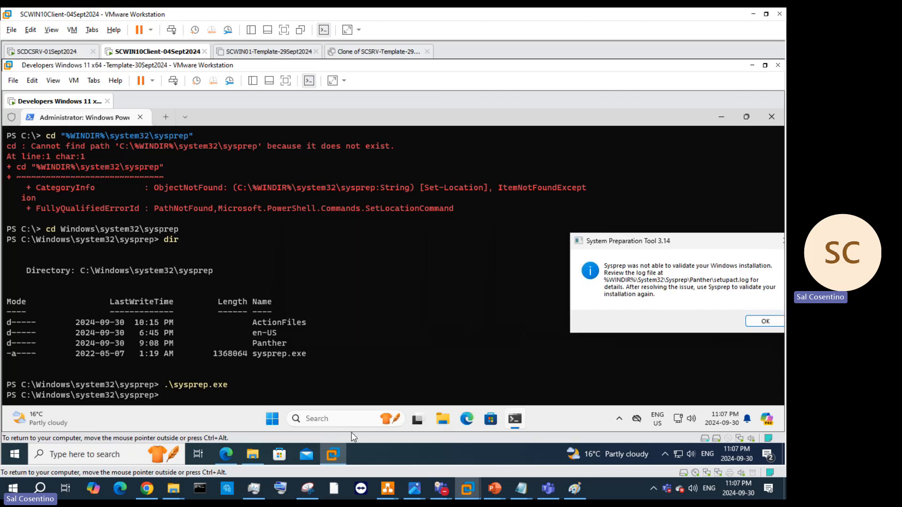
{"action": "left_click", "coordinate": [225, 455]}
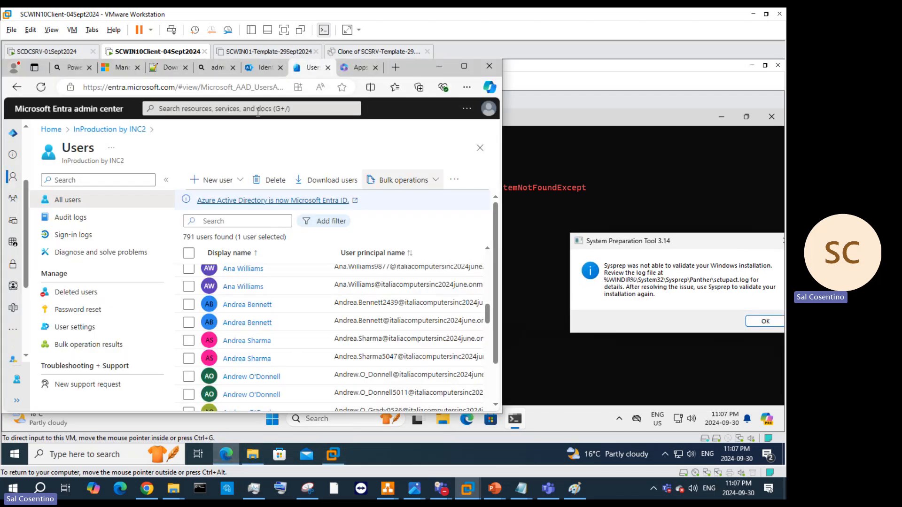
Step: Search Bing in a new tab for the Sysprep 'not able to validate your Windows installation' error
{"action": "left_click", "coordinate": [396, 67]}
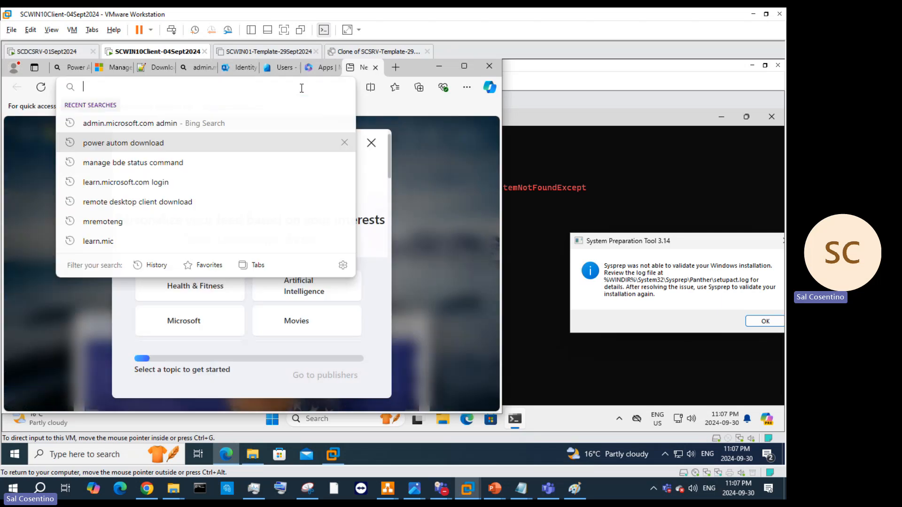
{"action": "type", "text": "Sysprep"}
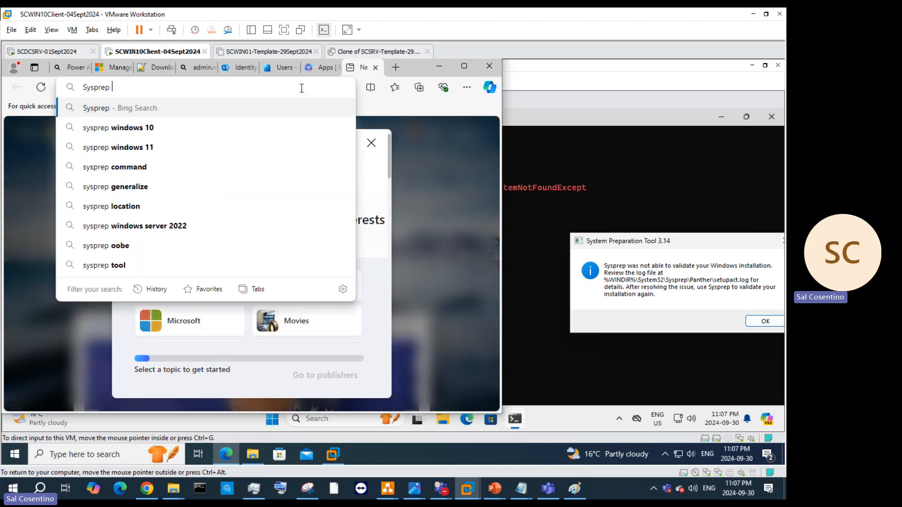
{"action": "type", "text": "was m n"}
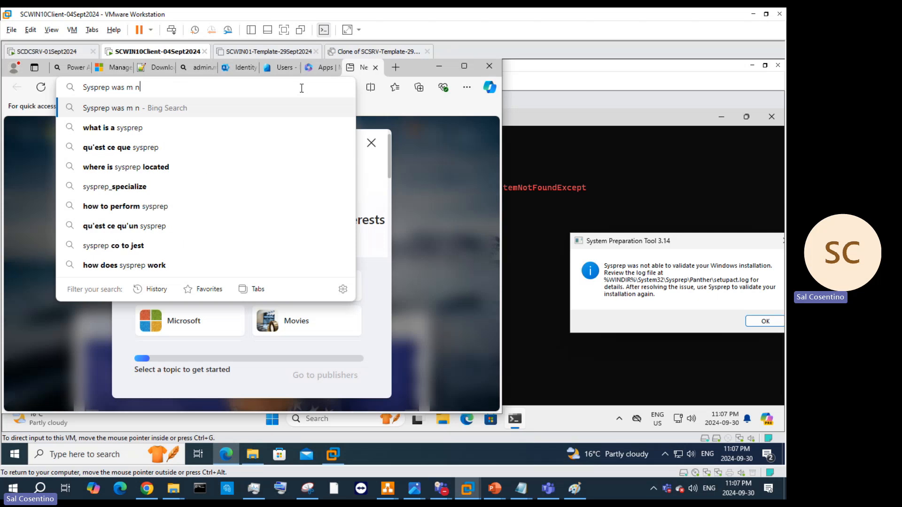
{"action": "type", "text": "ot able to valid"}
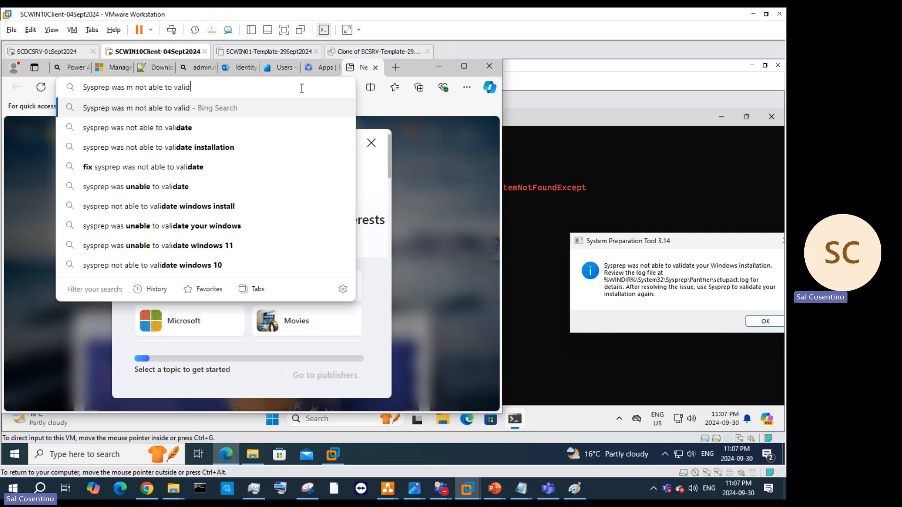
{"action": "type", "text": "ate "}
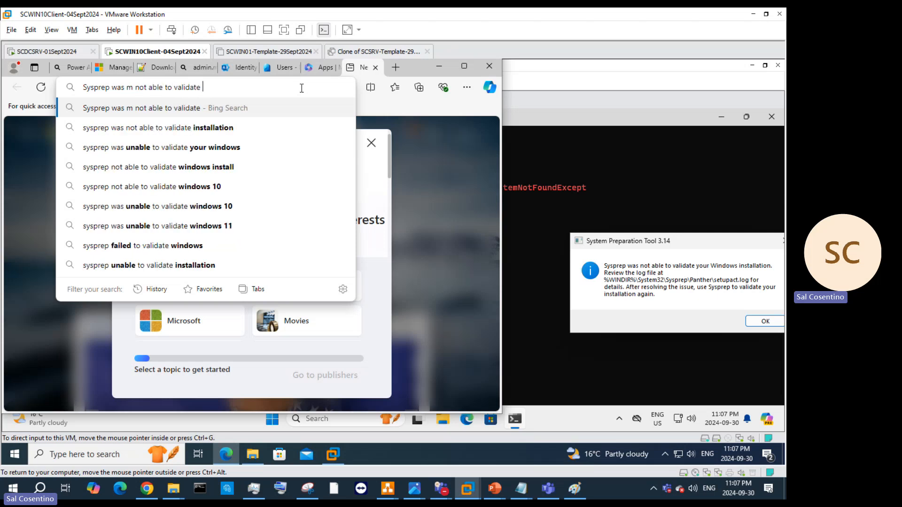
{"action": "type", "text": "your windows "}
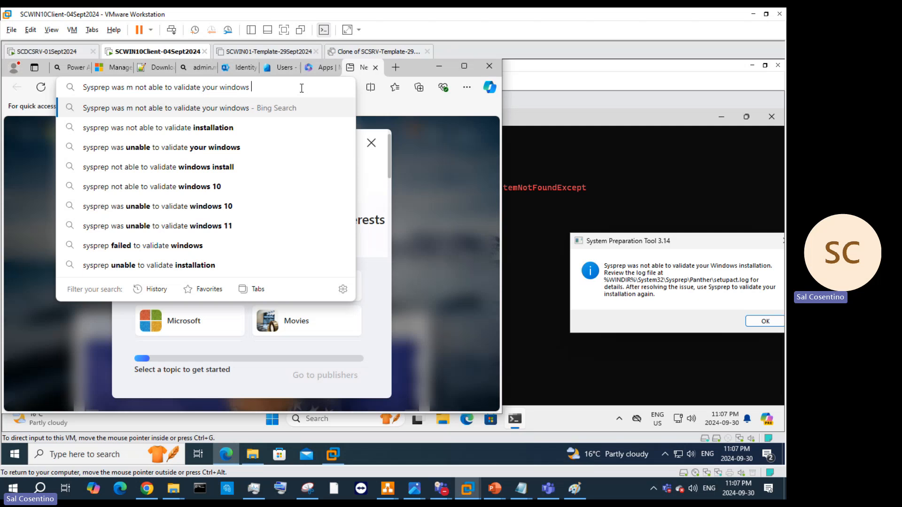
{"action": "type", "text": "installation"}
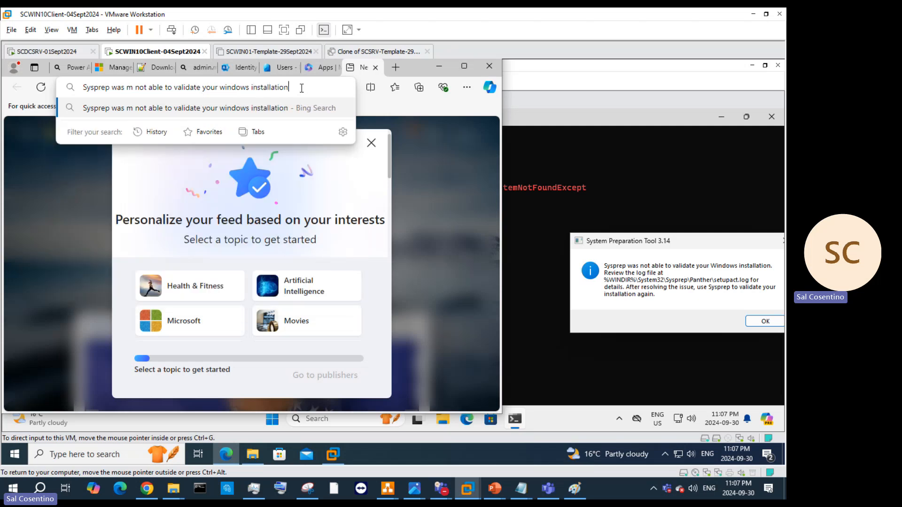
{"action": "key", "text": "Return"}
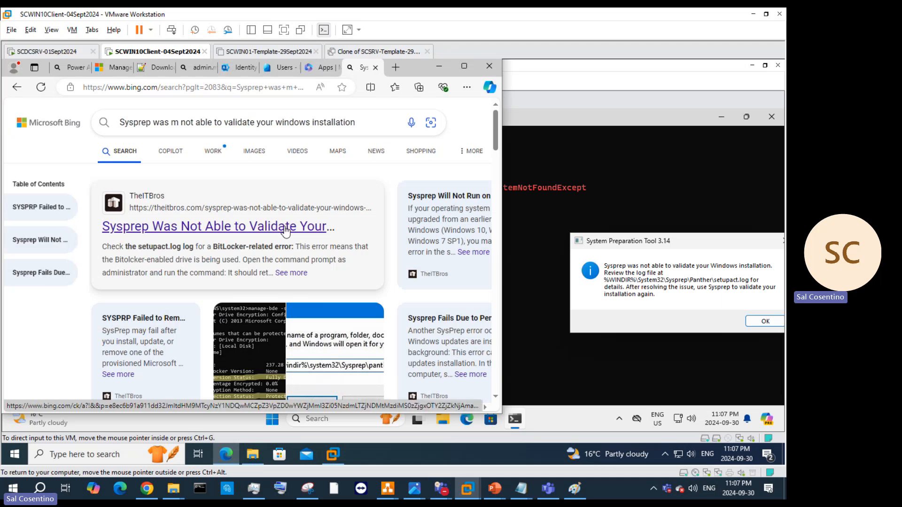
Step: Open the theitbros.com guide and read down to 'Turn off BitLocker for OS Volume'
{"action": "left_click", "coordinate": [286, 229]}
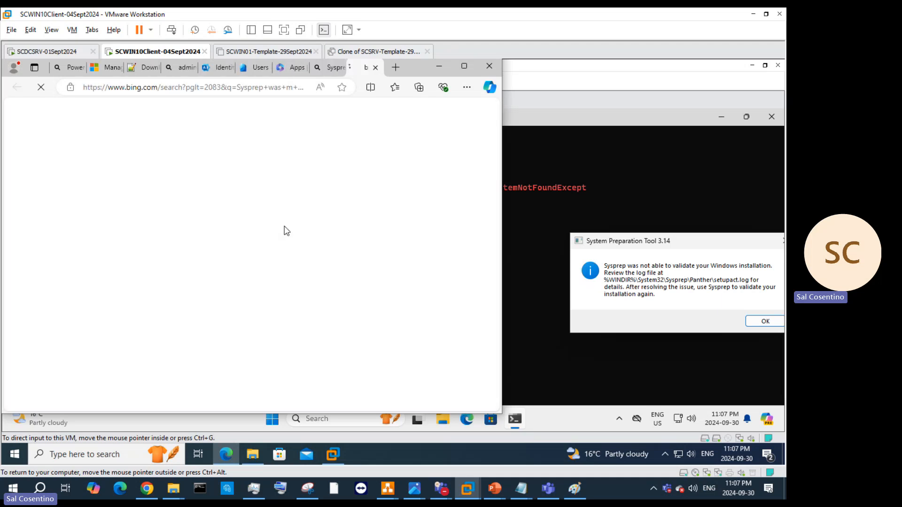
{"action": "scroll", "coordinate": [283, 257], "scroll_direction": "down", "scroll_amount": 3}
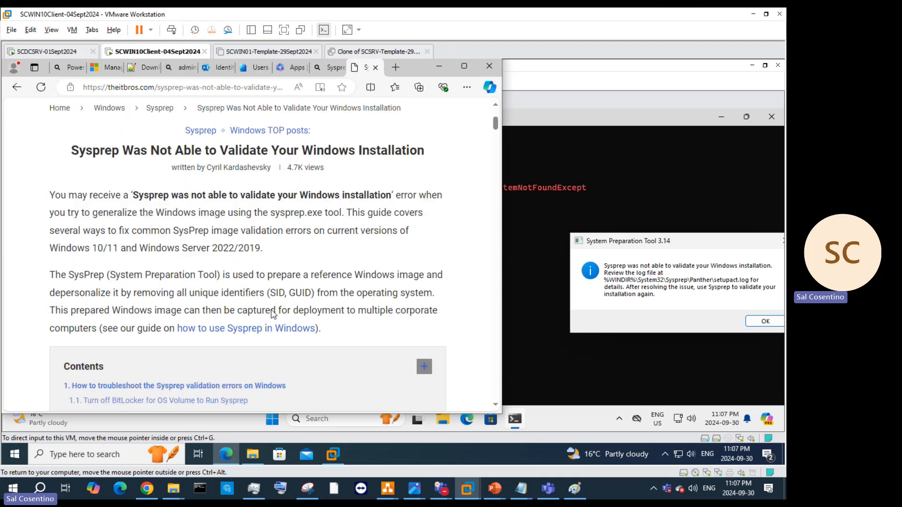
{"action": "scroll", "coordinate": [274, 314], "scroll_direction": "down", "scroll_amount": 10}
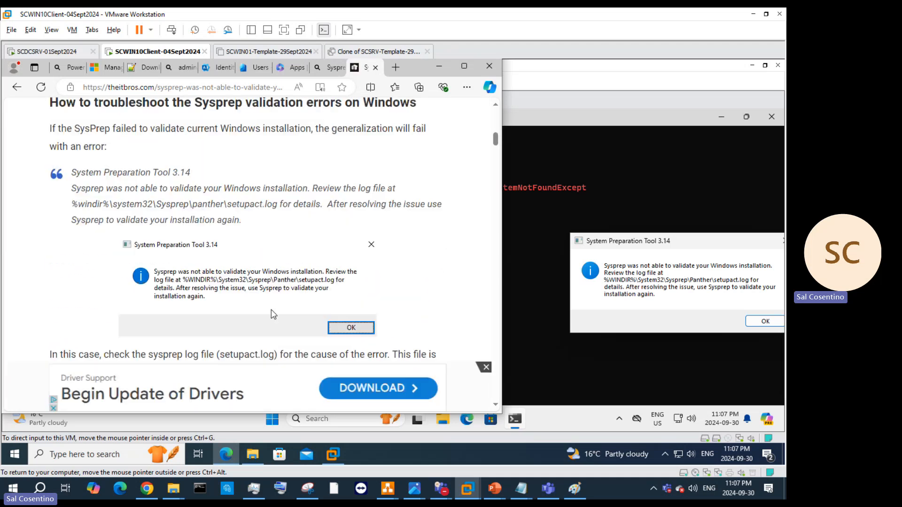
{"action": "scroll", "coordinate": [272, 314], "scroll_direction": "down", "scroll_amount": 1}
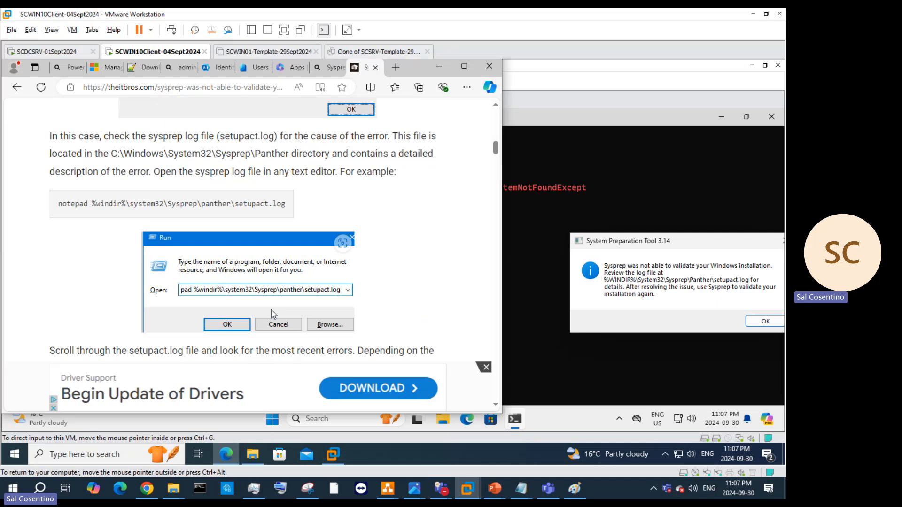
{"action": "mouse_move", "coordinate": [286, 215]}
{"action": "scroll", "coordinate": [286, 215], "scroll_direction": "down", "scroll_amount": 3}
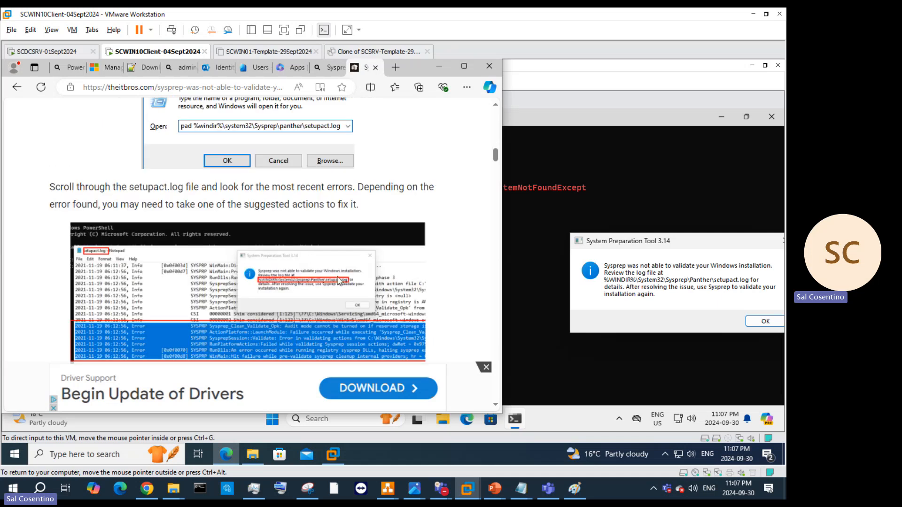
{"action": "scroll", "coordinate": [360, 282], "scroll_direction": "down", "scroll_amount": 4}
{"action": "scroll", "coordinate": [363, 288], "scroll_direction": "down", "scroll_amount": 4}
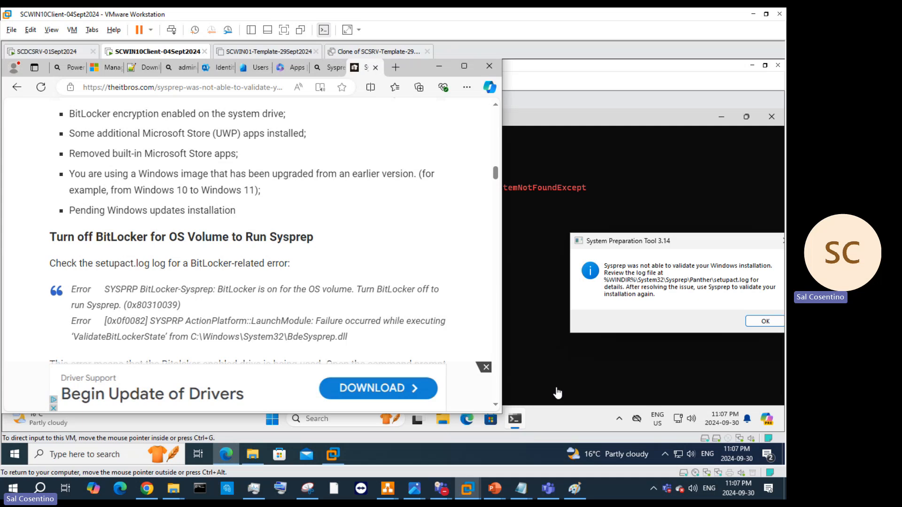
Step: Open Manage BitLocker for Local Disk (C:) from This PC in the guest's File Explorer, then bring the Sysprep error forward
{"action": "left_click", "coordinate": [436, 422]}
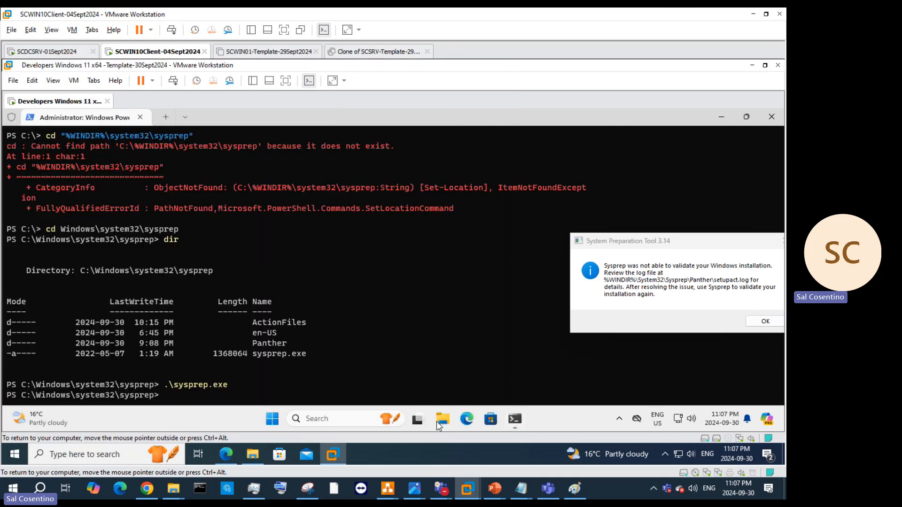
{"action": "left_click", "coordinate": [442, 420]}
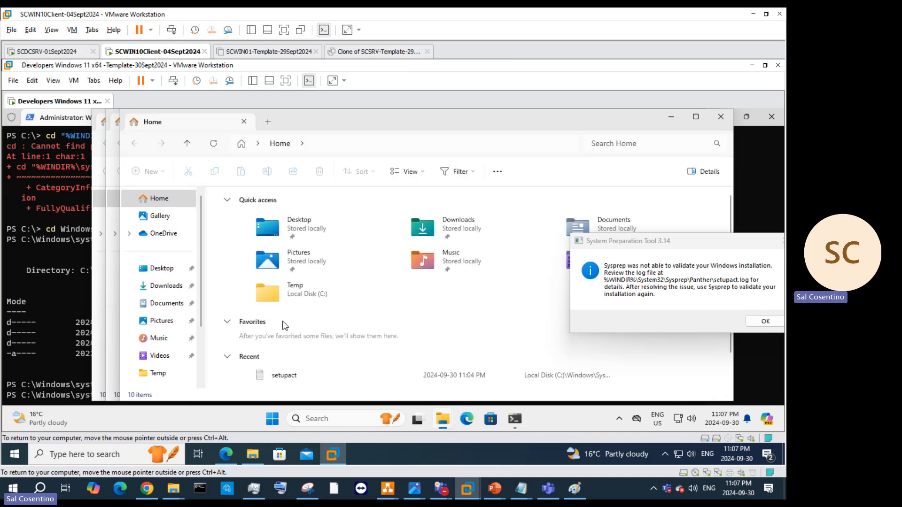
{"action": "left_click", "coordinate": [150, 374]}
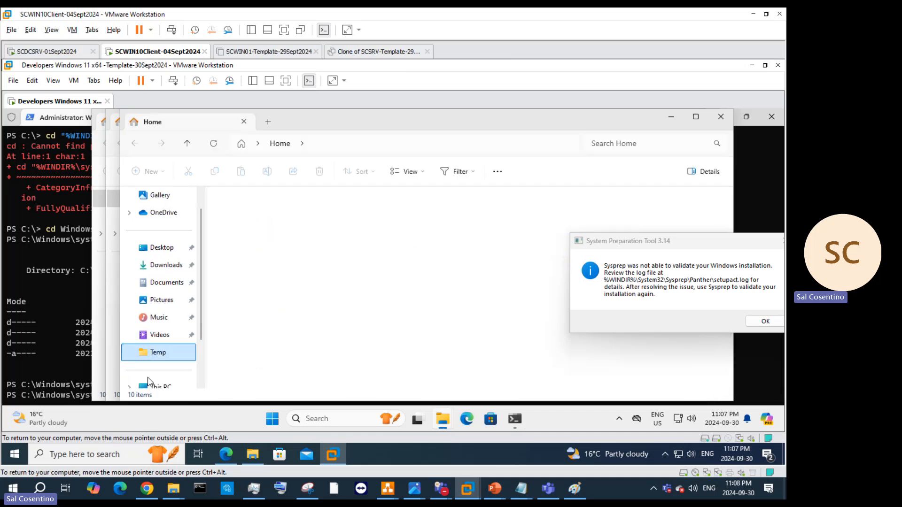
{"action": "left_click", "coordinate": [160, 386]}
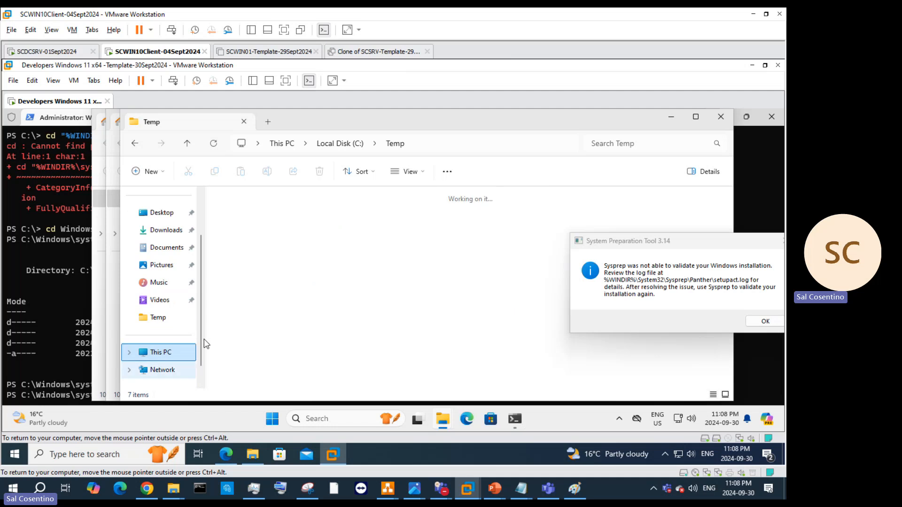
{"action": "left_click", "coordinate": [274, 229]}
{"action": "right_click", "coordinate": [274, 230]}
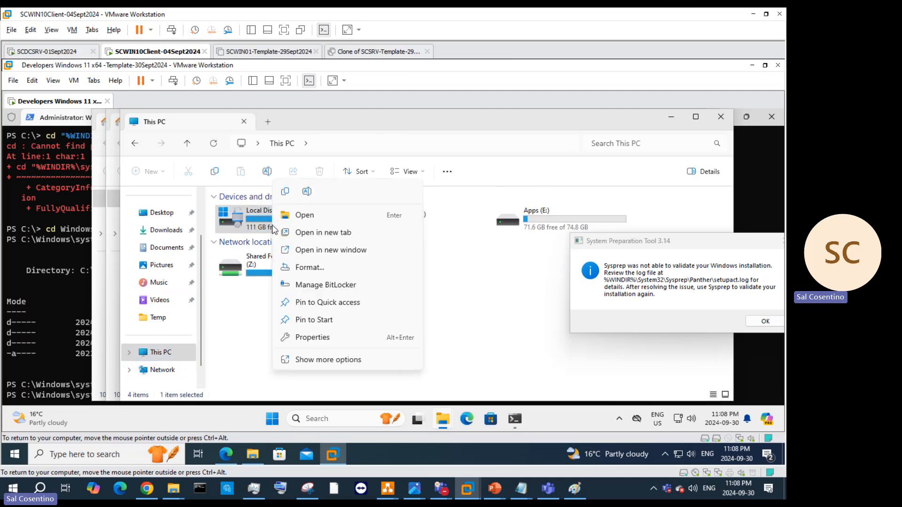
{"action": "left_click", "coordinate": [321, 285]}
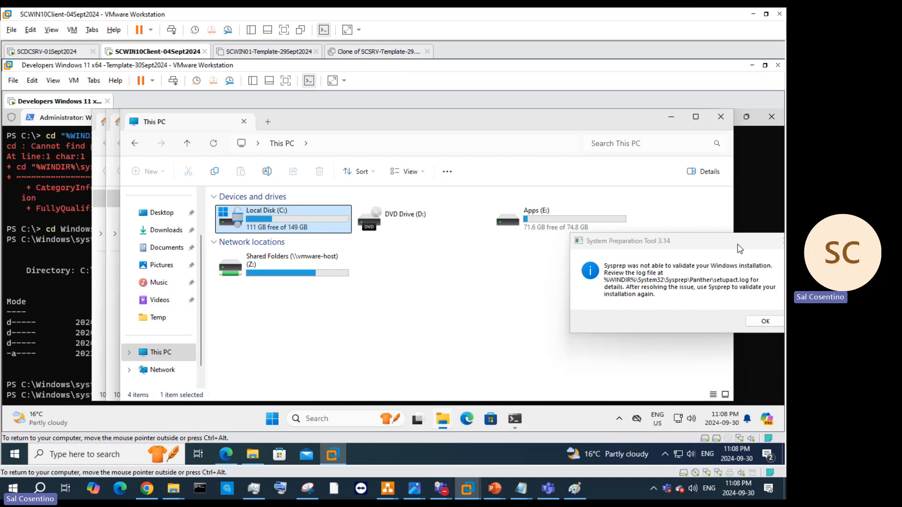
{"action": "left_click_drag", "start_coordinate": [737, 243], "coordinate": [537, 249]}
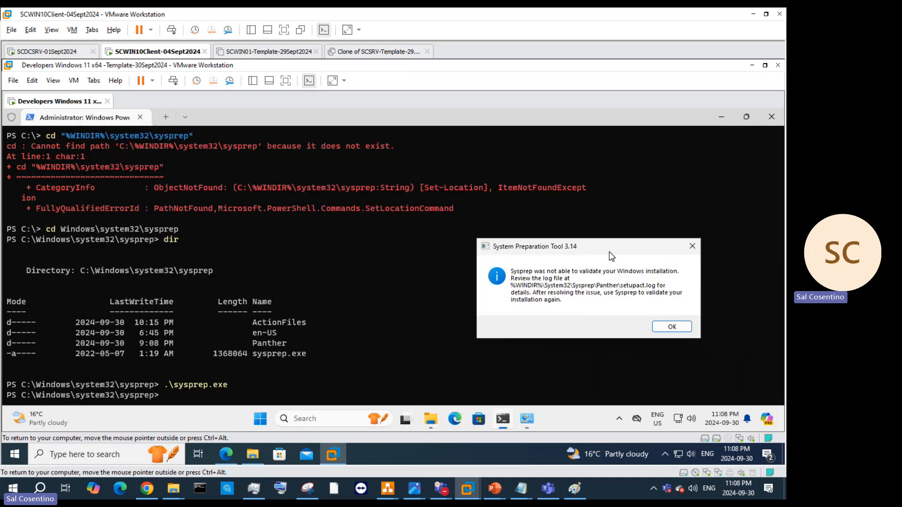
Step: Dismiss the Sysprep error, then turn off BitLocker on drive C: and confirm
{"action": "left_click", "coordinate": [676, 329]}
{"action": "left_click", "coordinate": [523, 418]}
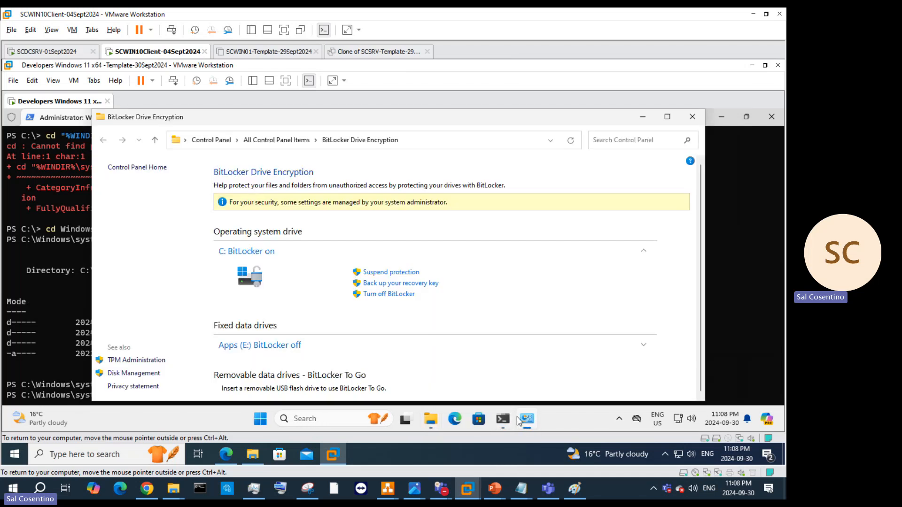
{"action": "left_click", "coordinate": [383, 295]}
{"action": "left_click", "coordinate": [386, 294]}
Step: On slide 27, highlight the Enable Bitlocker and manage-bde -status lines in yellow, then minimize PowerPoint
{"action": "mouse_move", "coordinate": [495, 489]}
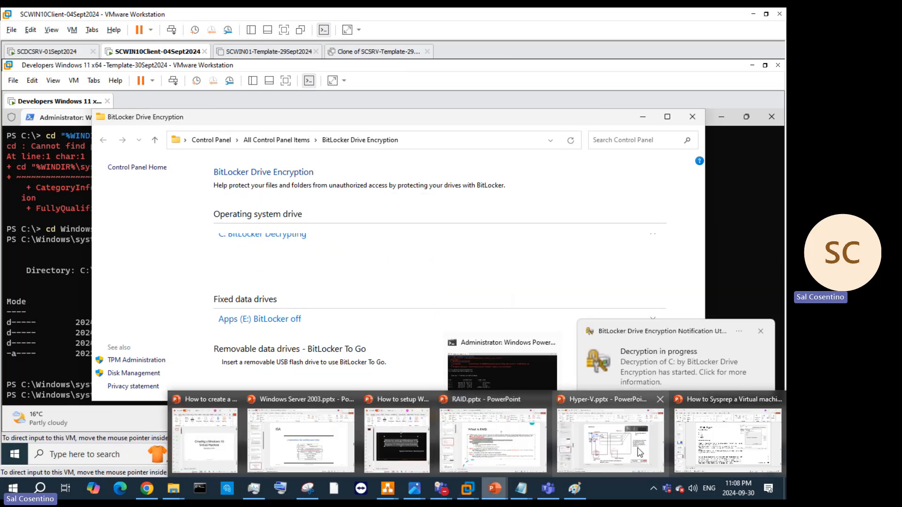
{"action": "left_click", "coordinate": [728, 441]}
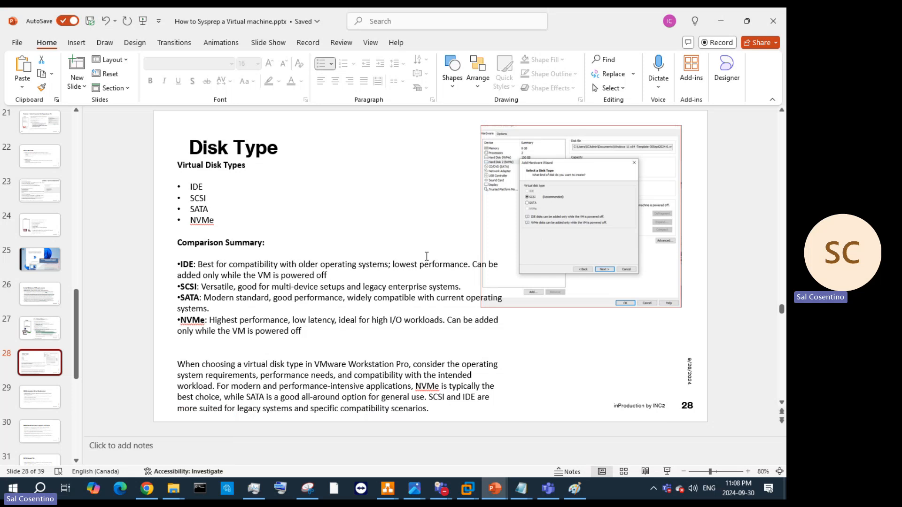
{"action": "left_click", "coordinate": [47, 328]}
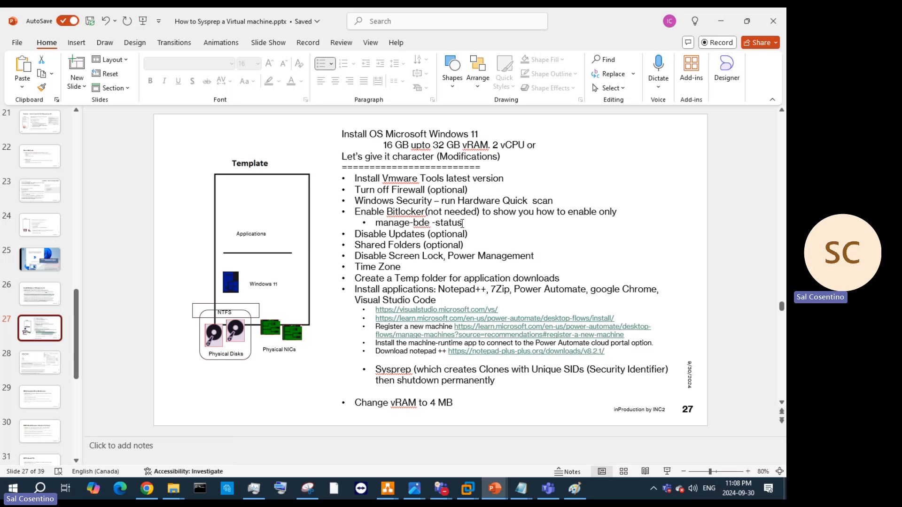
{"action": "left_click_drag", "start_coordinate": [463, 224], "coordinate": [358, 216]}
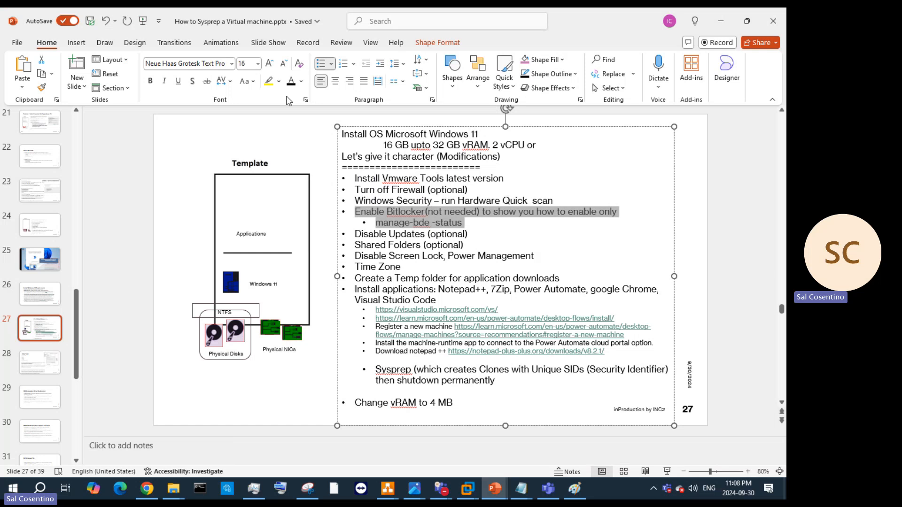
{"action": "left_click", "coordinate": [268, 81]}
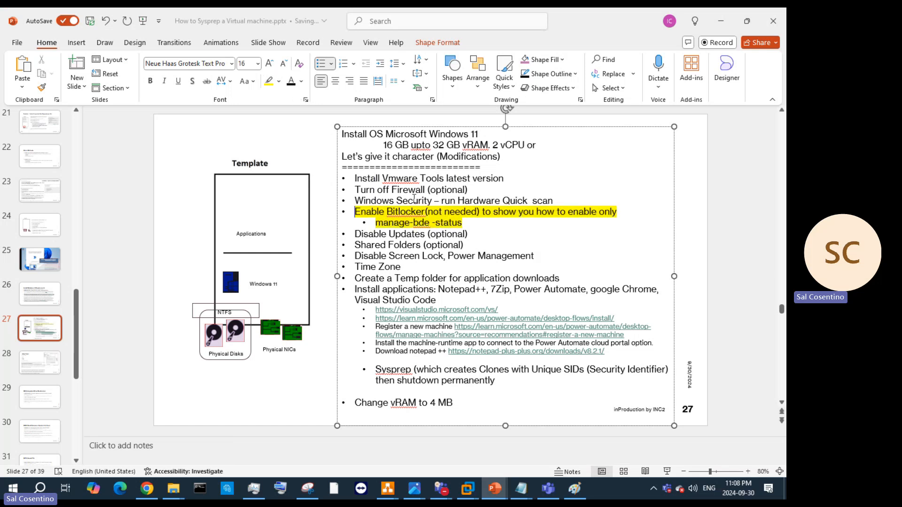
{"action": "left_click", "coordinate": [726, 26]}
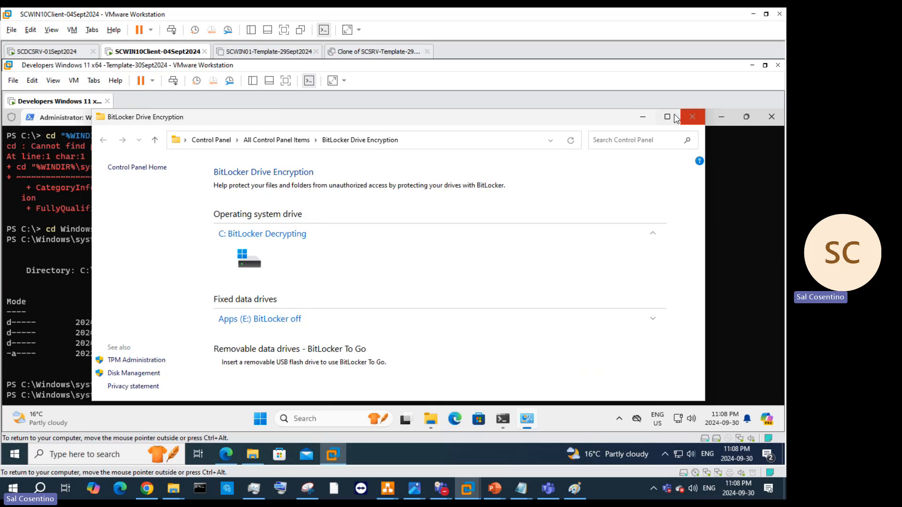
Step: Run manage-bde -status and mark C:'s Decryption in Progress status at 21.4% encrypted
{"action": "left_click", "coordinate": [646, 121]}
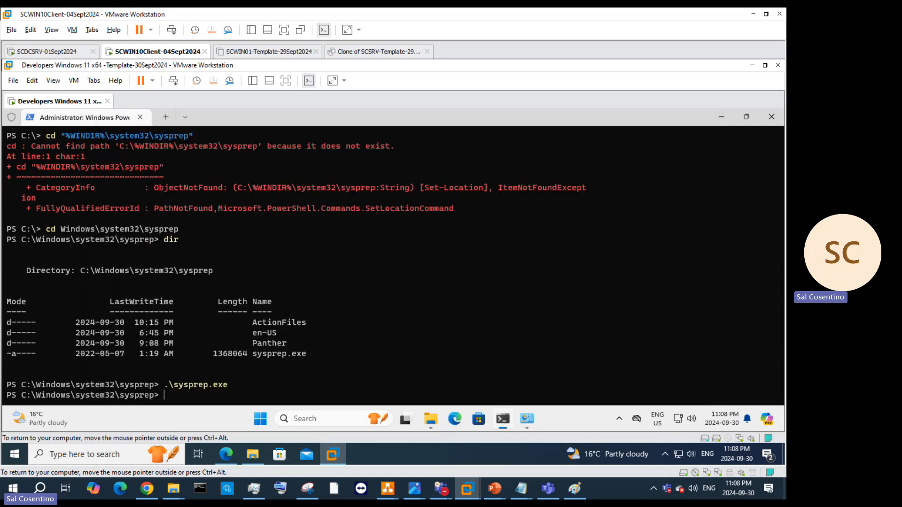
{"action": "type", "text": "manage-bde -statis"}
{"action": "key", "text": "BackSpace"}
{"action": "type", "text": "us"}
{"action": "key", "text": "Return"}
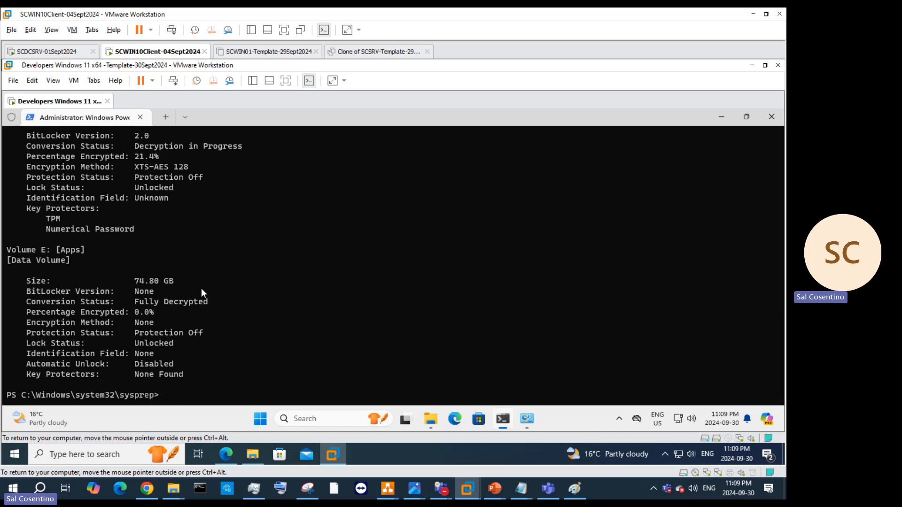
{"action": "scroll", "coordinate": [201, 288], "scroll_direction": "up", "scroll_amount": 2}
{"action": "left_click_drag", "start_coordinate": [272, 208], "coordinate": [136, 208]}
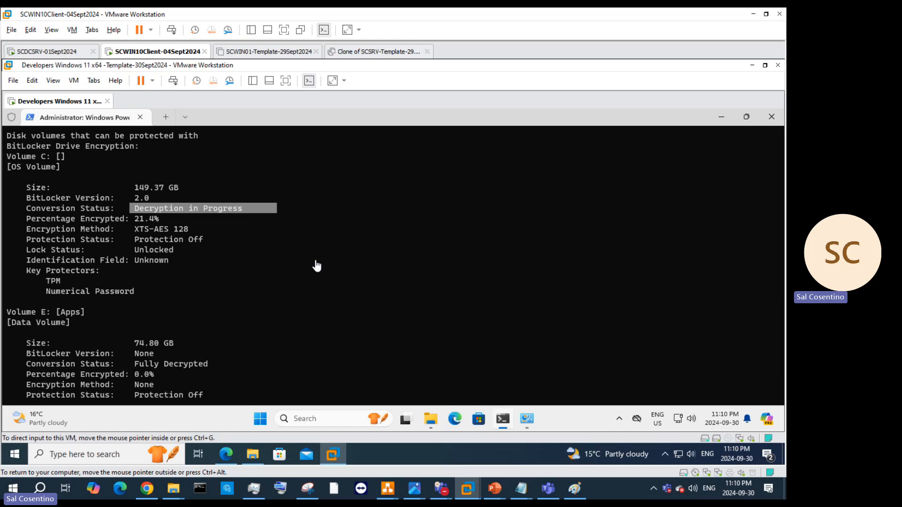
{"action": "scroll", "coordinate": [419, 314], "scroll_direction": "down", "scroll_amount": 2}
Step: Bring the BitLocker Drive Encryption window, with C: decrypting, back from the VM taskbar
{"action": "left_click", "coordinate": [527, 419]}
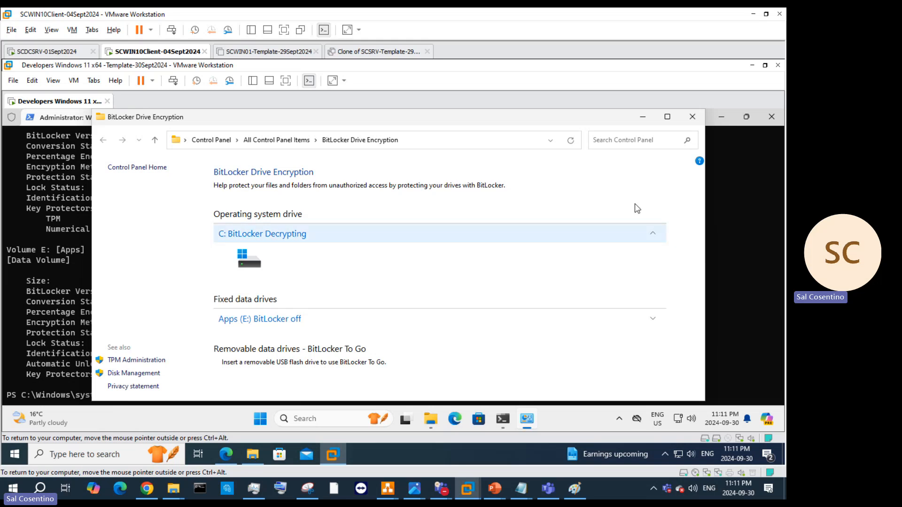
Step: Refresh the BitLocker page and run manage-bde -status in the PowerShell console
{"action": "left_click", "coordinate": [570, 140]}
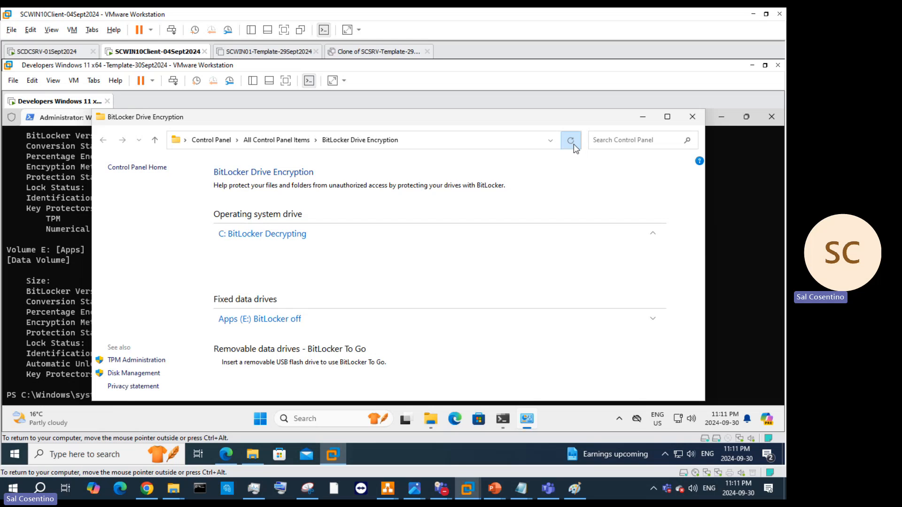
{"action": "left_click", "coordinate": [707, 264]}
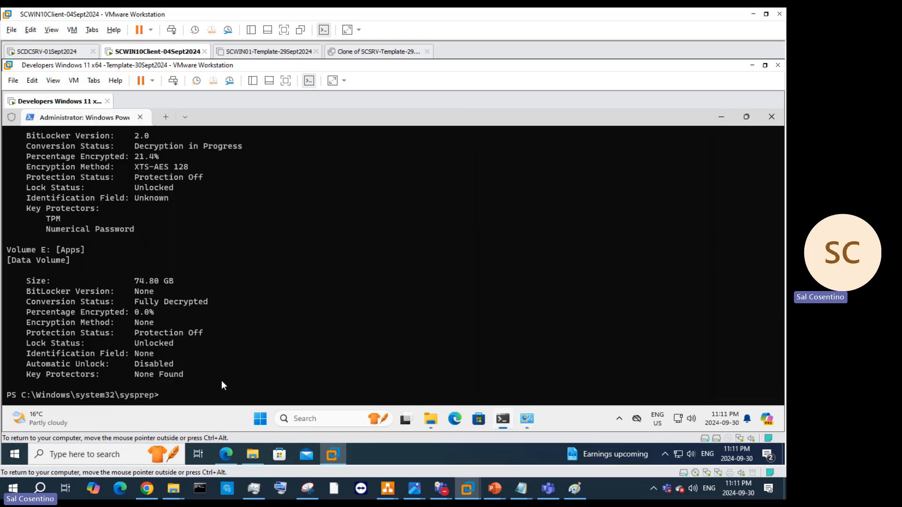
{"action": "type", "text": "manage-bde -status"}
{"action": "key", "text": "Return"}
Step: Recapture the VM and rerun manage-bde -status, showing C: at 17.7% encrypted
{"action": "key", "text": "ctrl+alt"}
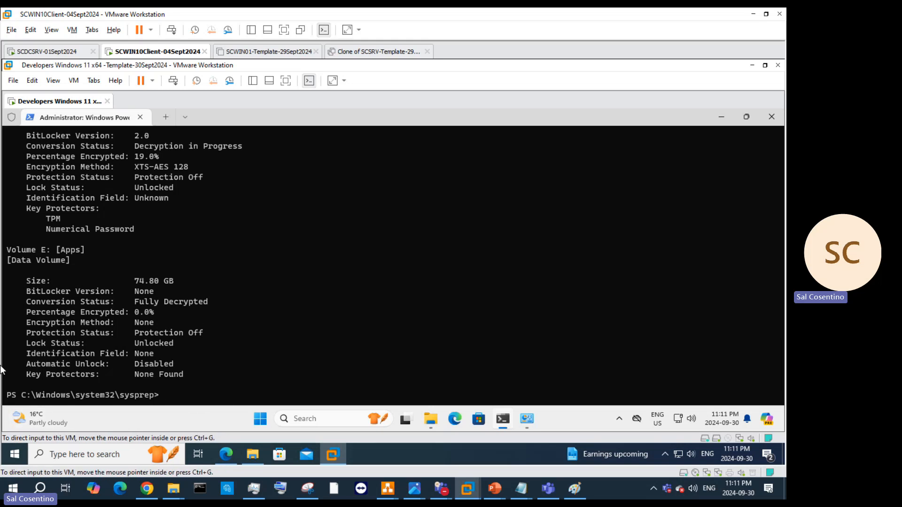
{"action": "left_click", "coordinate": [16, 356]}
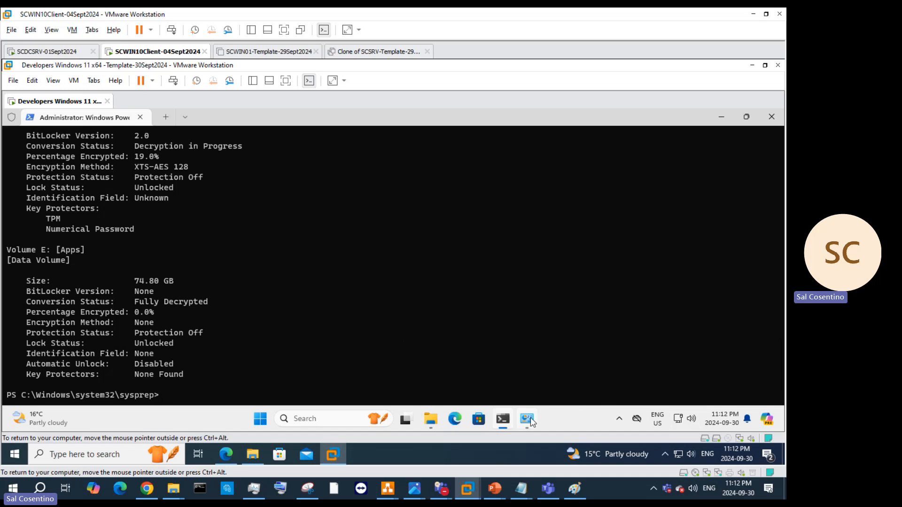
{"action": "key", "text": "Up"}
{"action": "key", "text": "Return"}
Step: Bring the BitLocker window forward, then look at the Teams chat and minimize it
{"action": "left_click", "coordinate": [526, 418]}
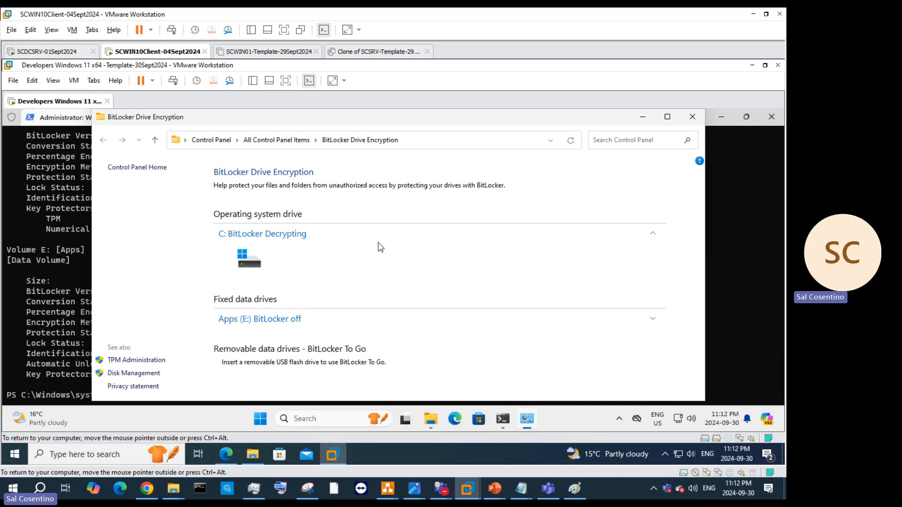
{"action": "mouse_move", "coordinate": [555, 488]}
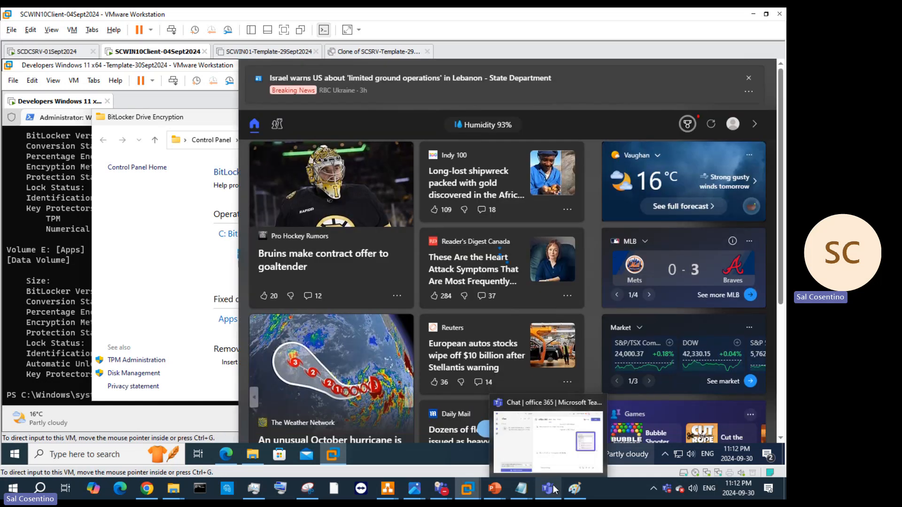
{"action": "mouse_move", "coordinate": [433, 494]}
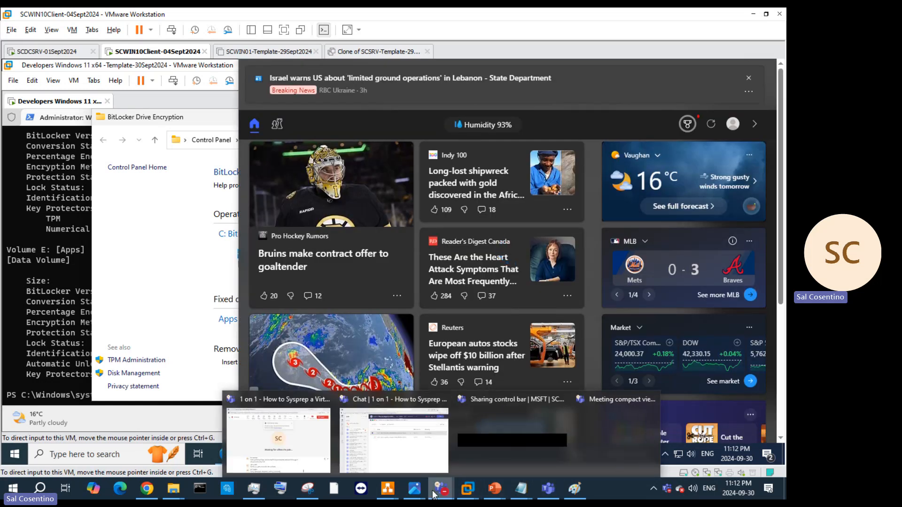
{"action": "left_click", "coordinate": [404, 445]}
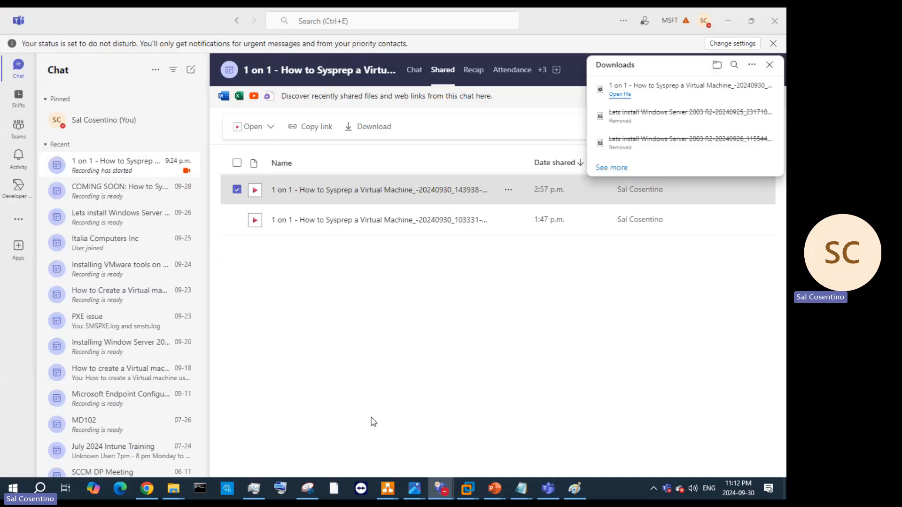
{"action": "left_click", "coordinate": [728, 20]}
Step: Look at the Teams Sysprep meeting window and minimize it, revealing the VM
{"action": "mouse_move", "coordinate": [441, 489]}
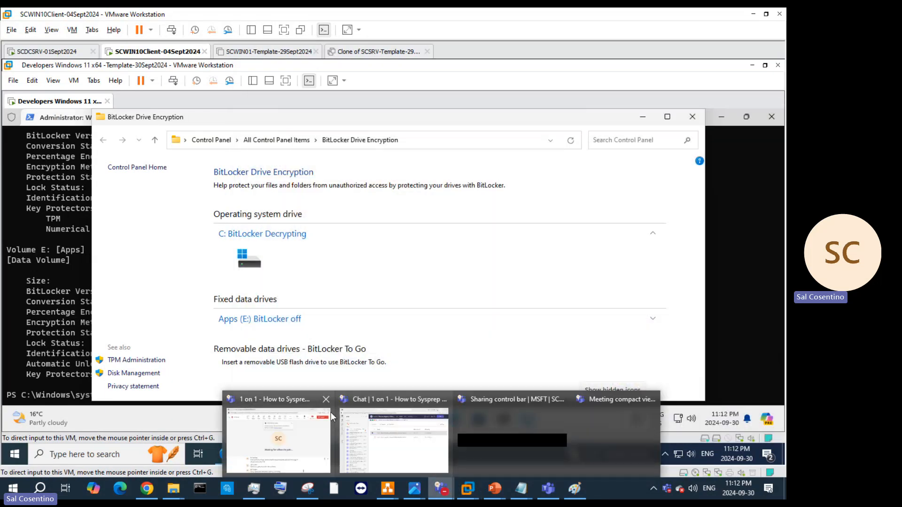
{"action": "left_click", "coordinate": [329, 418]}
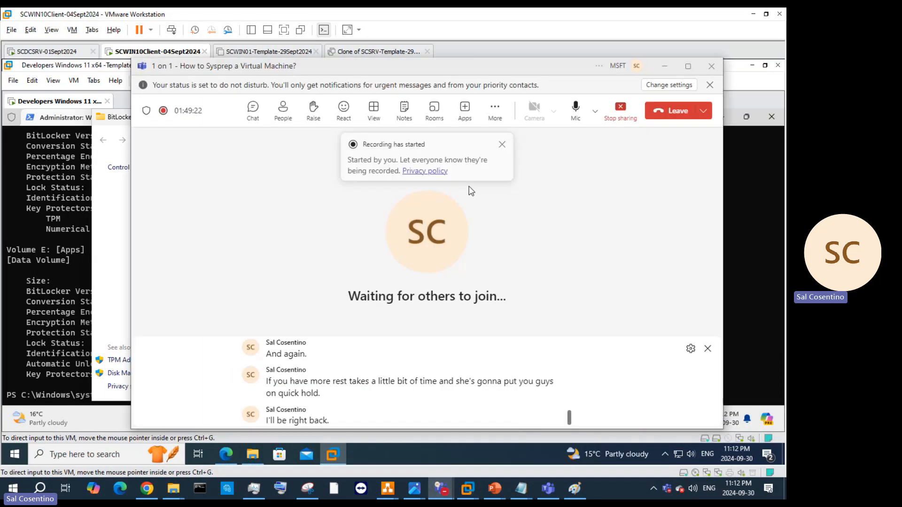
{"action": "left_click", "coordinate": [664, 70]}
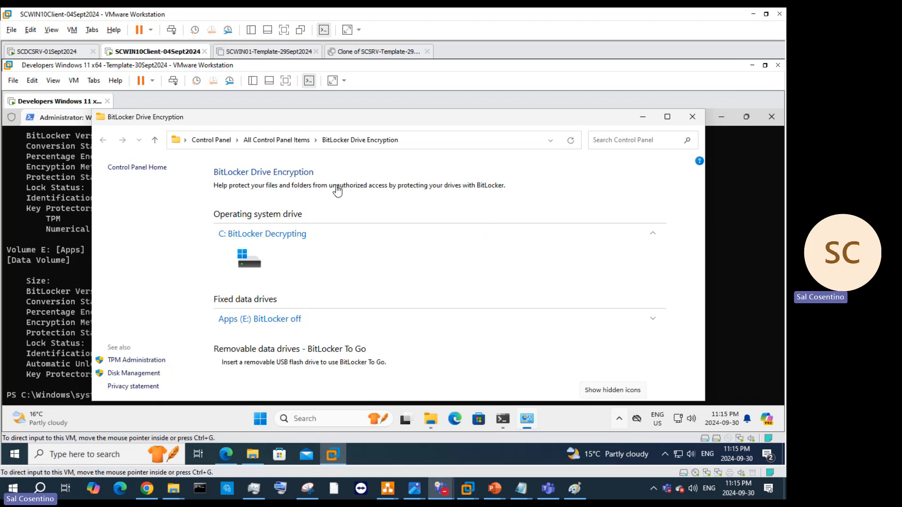
Step: Refresh the BitLocker page and rerun manage-bde -status, showing C: at 13.2% encrypted
{"action": "left_click", "coordinate": [567, 143]}
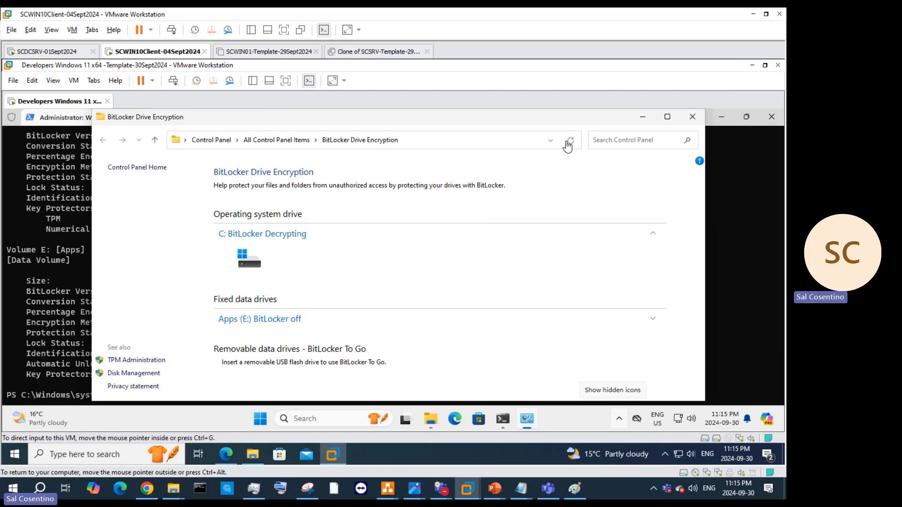
{"action": "left_click", "coordinate": [568, 145]}
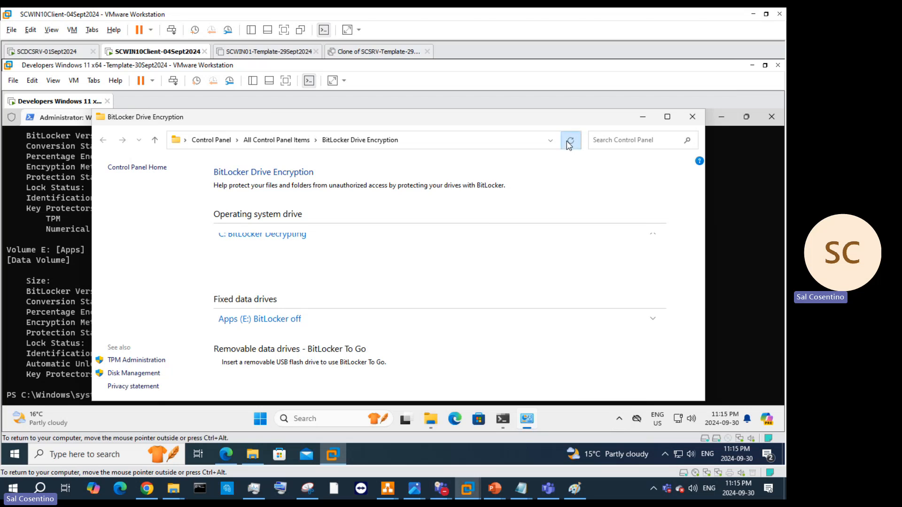
{"action": "left_click", "coordinate": [48, 317]}
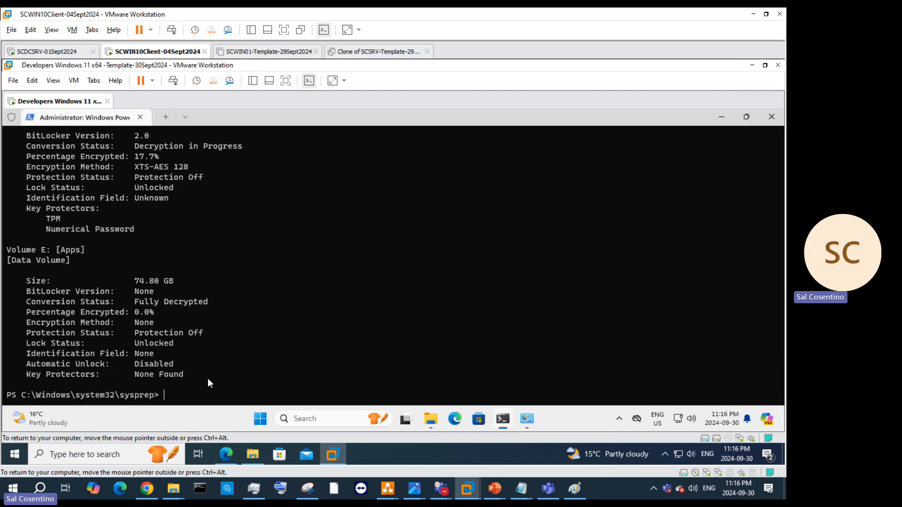
{"action": "key", "text": "Up"}
{"action": "key", "text": "Return"}
Step: Minimize the PowerShell console to reveal the BitLocker Drive Encryption page
{"action": "left_click", "coordinate": [724, 118]}
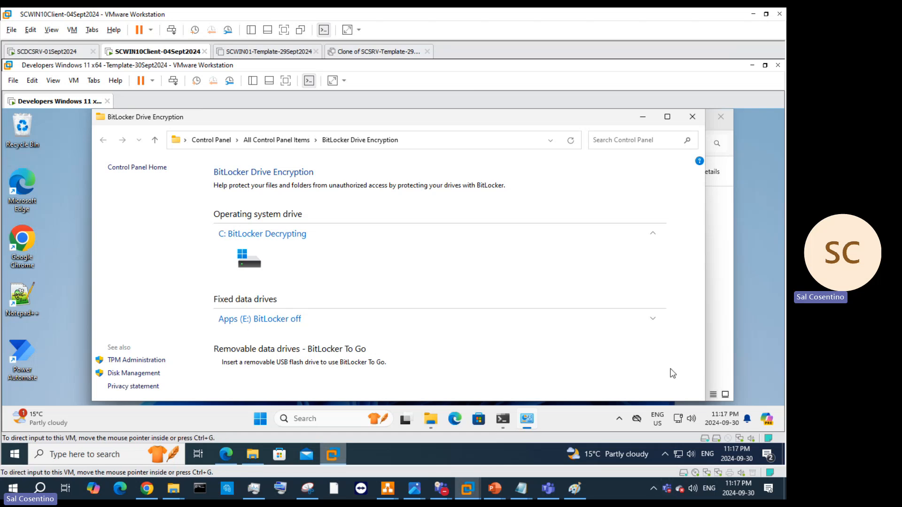
{"action": "mouse_move", "coordinate": [332, 455]}
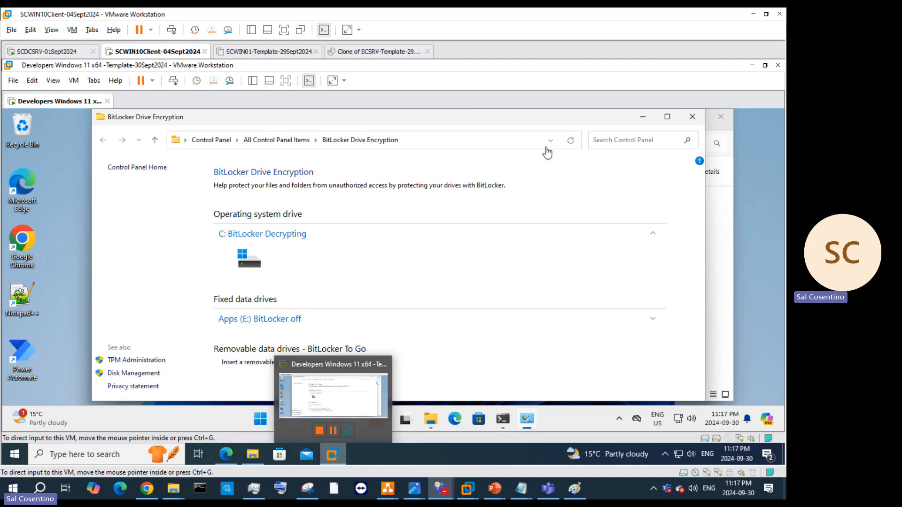
Step: Close the This PC and Home File Explorer windows, then restore the refreshed BitLocker page
{"action": "left_click", "coordinate": [570, 142]}
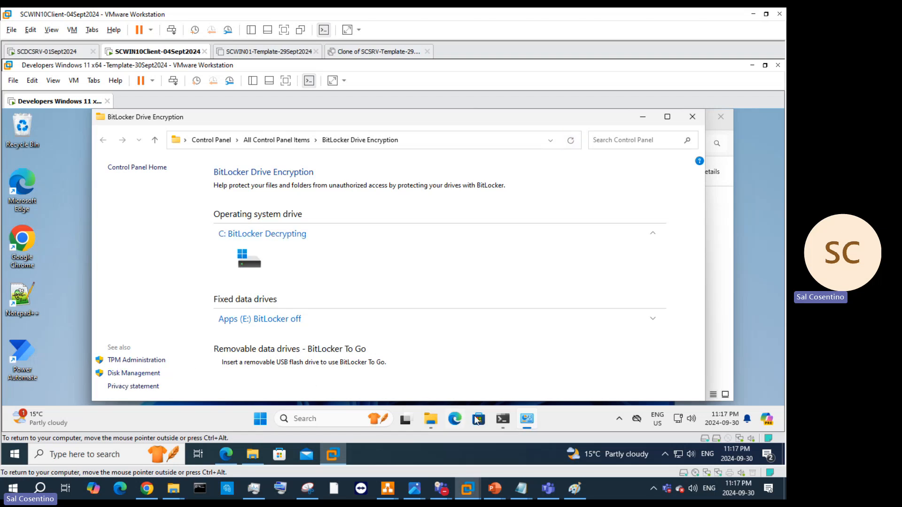
{"action": "left_click", "coordinate": [524, 418]}
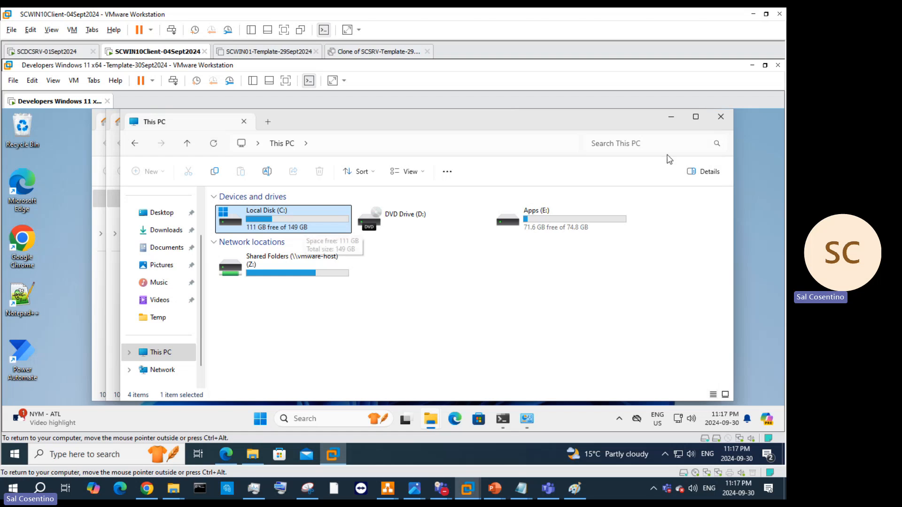
{"action": "left_click", "coordinate": [721, 117]}
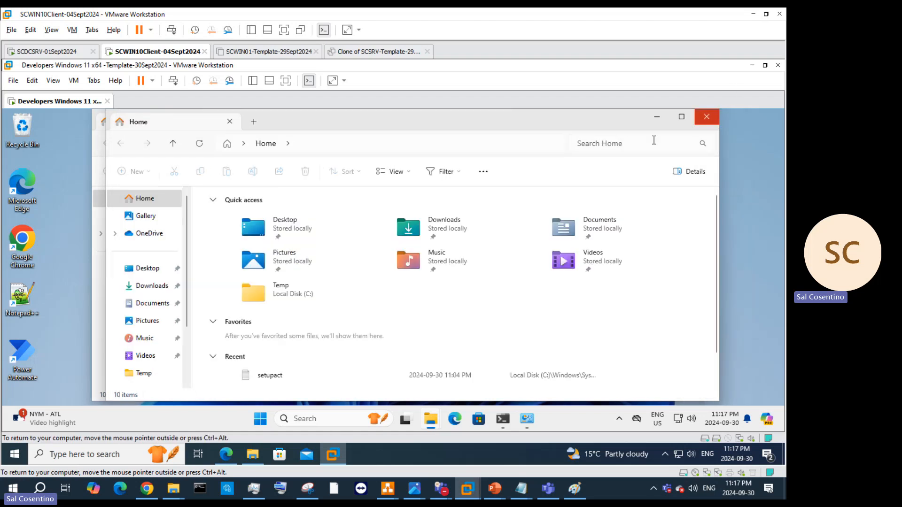
{"action": "left_click", "coordinate": [707, 117]}
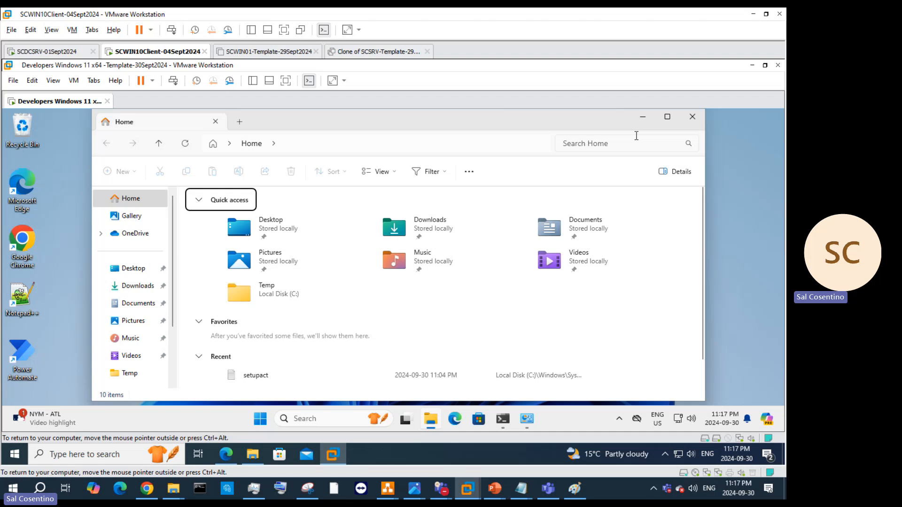
{"action": "left_click", "coordinate": [692, 117]}
{"action": "left_click", "coordinate": [527, 419]}
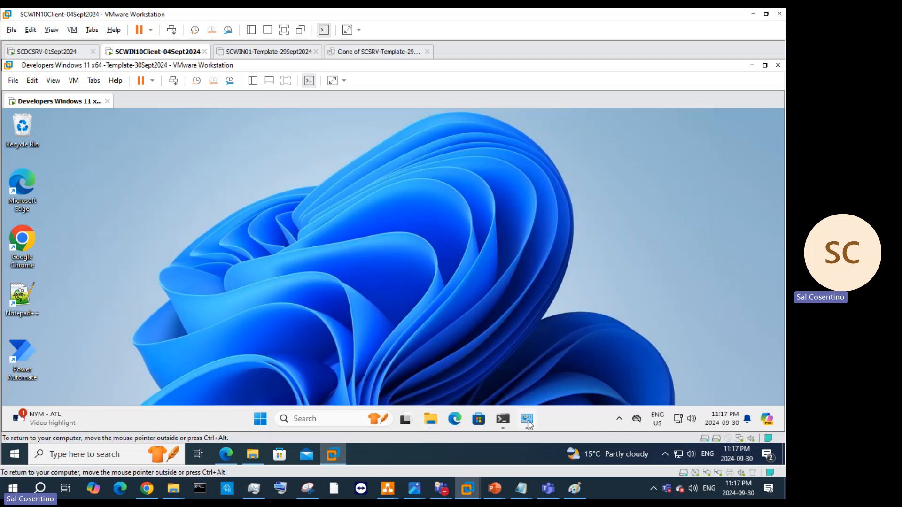
Step: Rerun manage-bde -status (C: at 11.6% encrypted), then minimize the terminal and refresh BitLocker
{"action": "left_click", "coordinate": [503, 419]}
{"action": "key", "text": "Up"}
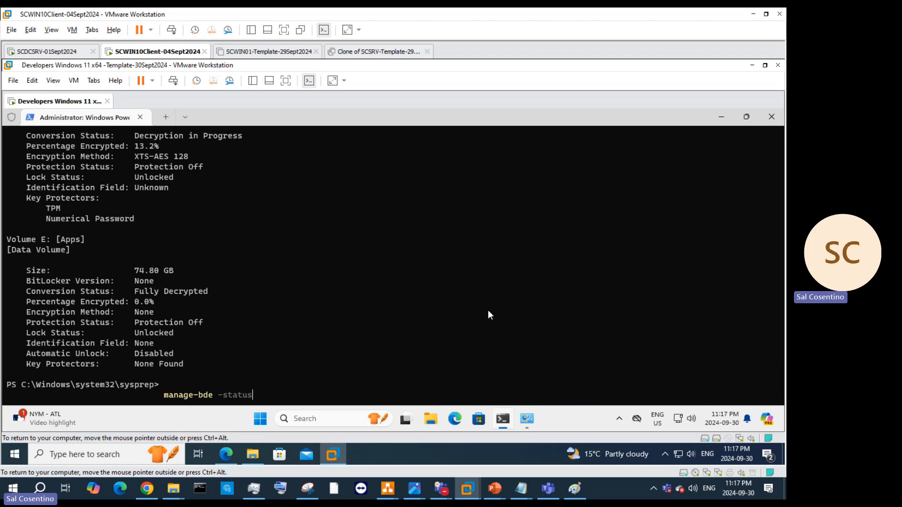
{"action": "key", "text": "Return"}
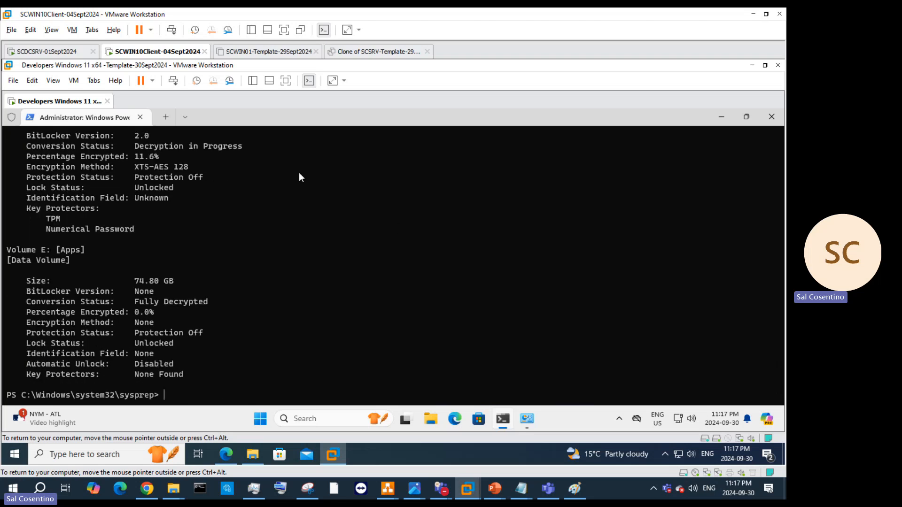
{"action": "scroll", "coordinate": [296, 232], "scroll_direction": "up", "scroll_amount": 2}
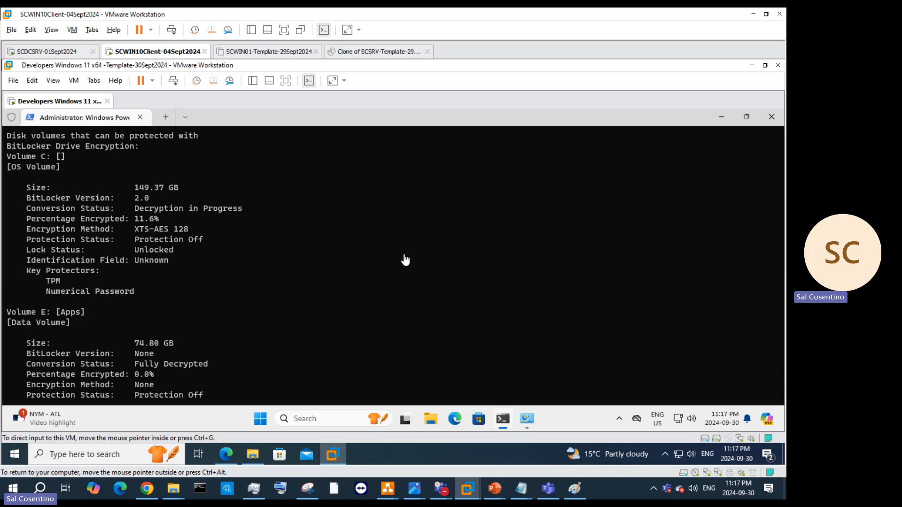
{"action": "left_click", "coordinate": [725, 117]}
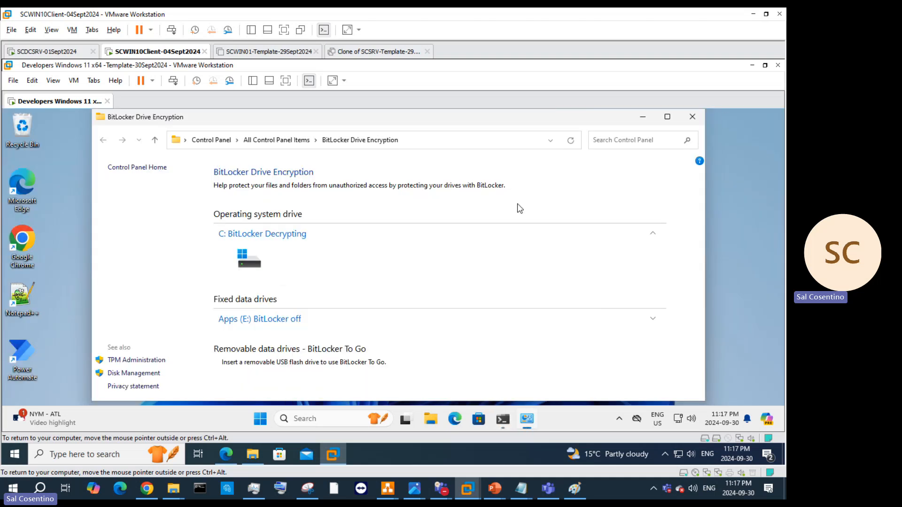
{"action": "left_click", "coordinate": [574, 141]}
Step: Pin Visual Studio 2022 from All apps to the taskbar and drag it right after Store
{"action": "left_click", "coordinate": [260, 418]}
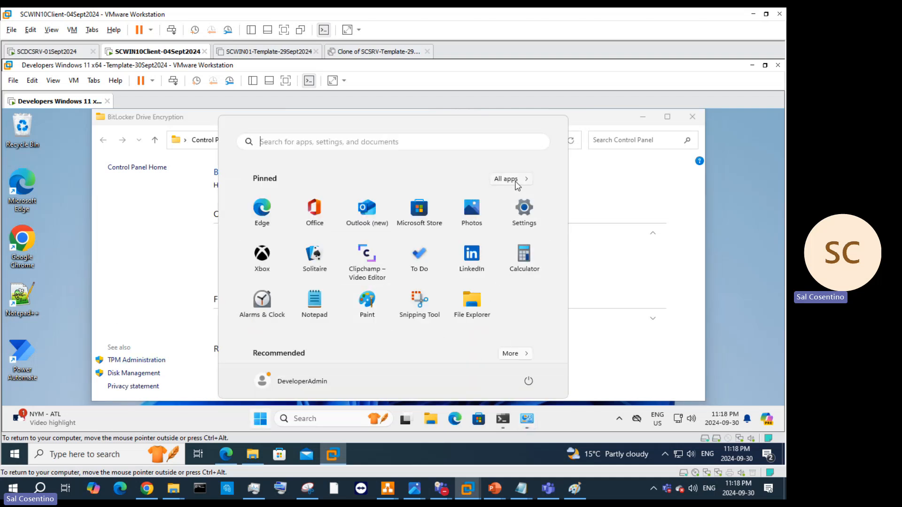
{"action": "left_click", "coordinate": [516, 182]}
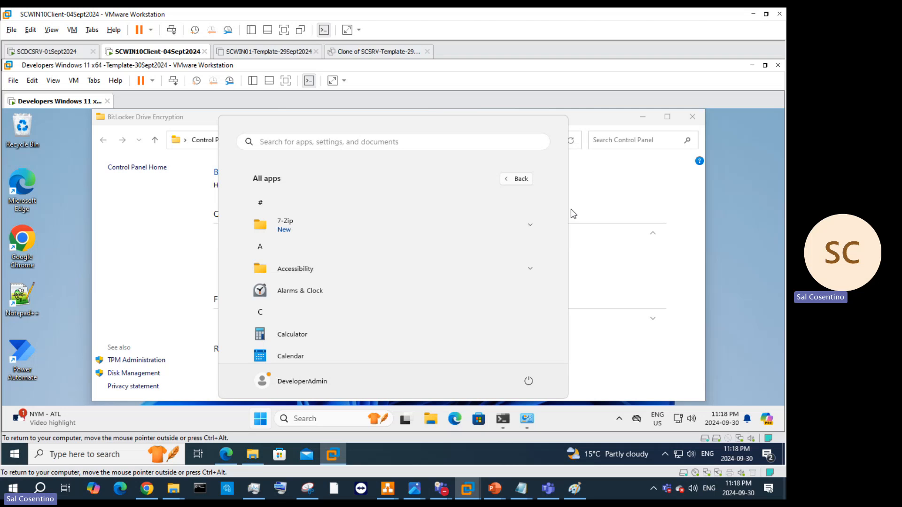
{"action": "scroll", "coordinate": [551, 294], "scroll_direction": "down", "scroll_amount": 15}
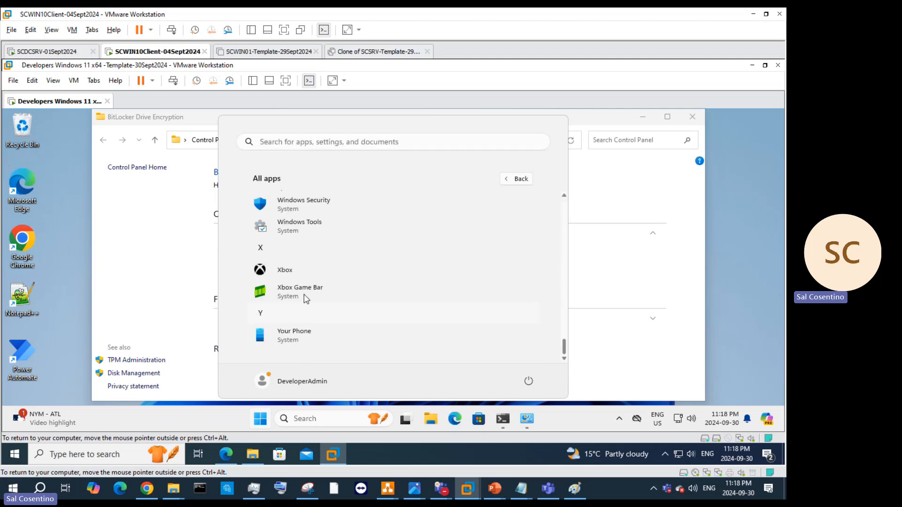
{"action": "scroll", "coordinate": [350, 253], "scroll_direction": "up", "scroll_amount": 4}
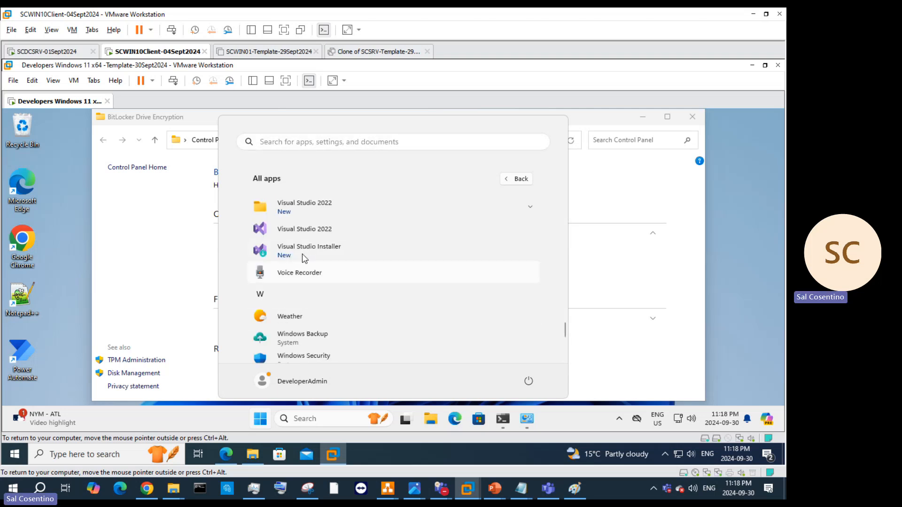
{"action": "left_click", "coordinate": [310, 212]}
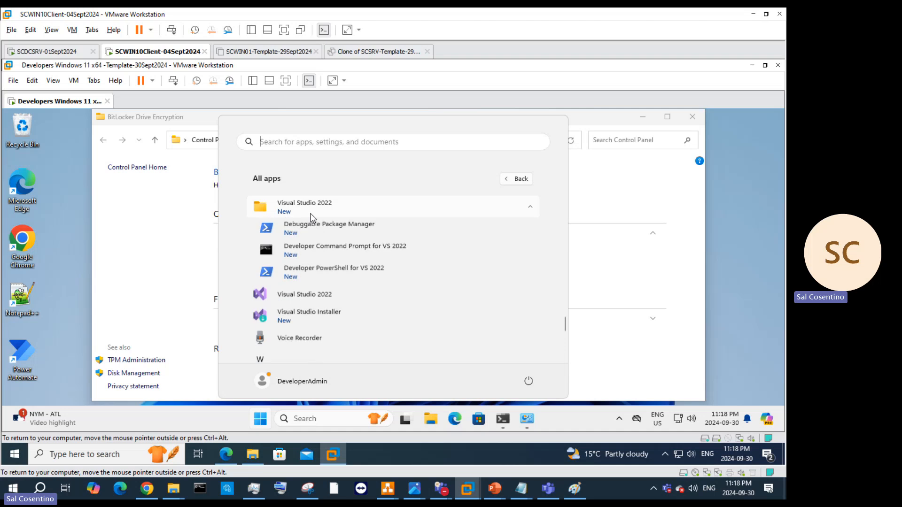
{"action": "right_click", "coordinate": [300, 297]}
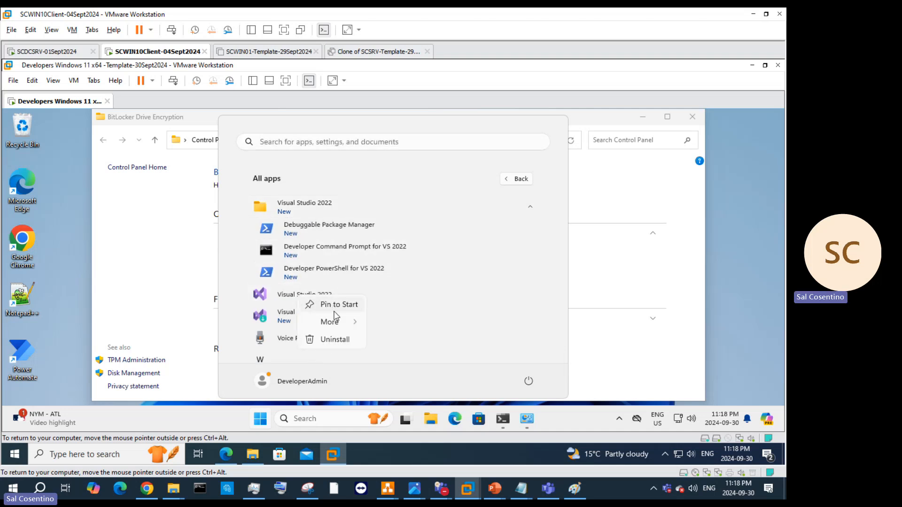
{"action": "mouse_move", "coordinate": [331, 320]}
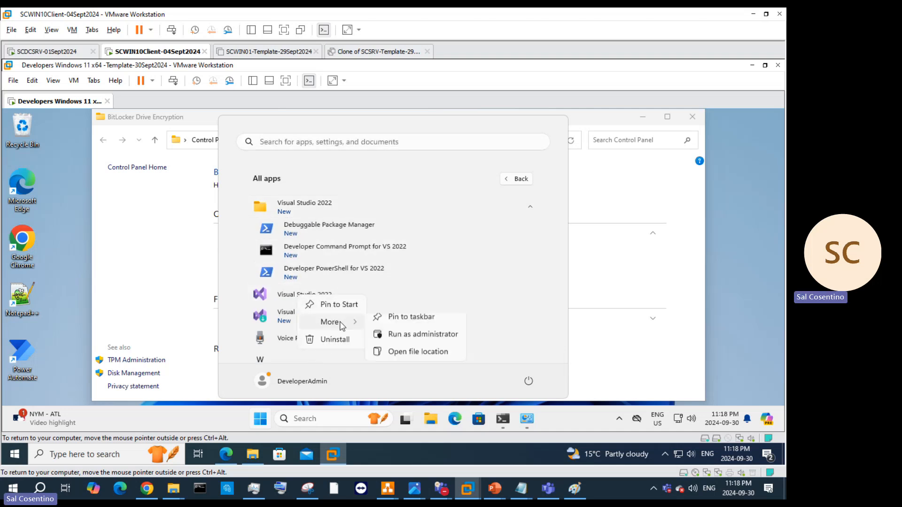
{"action": "left_click", "coordinate": [412, 325]}
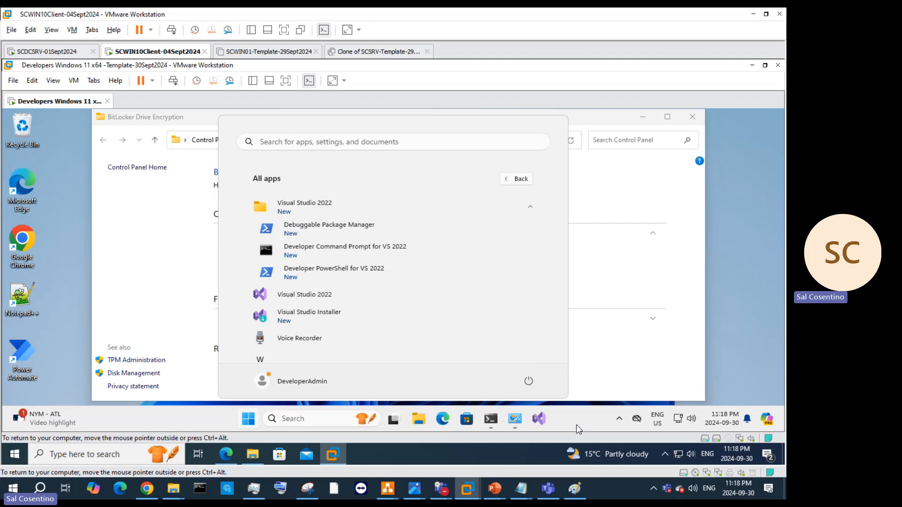
{"action": "left_click_drag", "start_coordinate": [540, 420], "coordinate": [490, 423]}
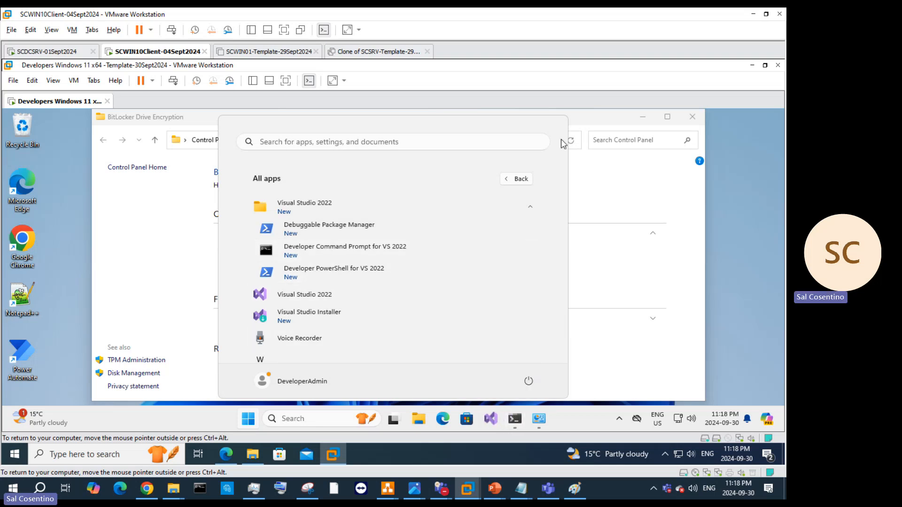
{"action": "left_click", "coordinate": [602, 197]}
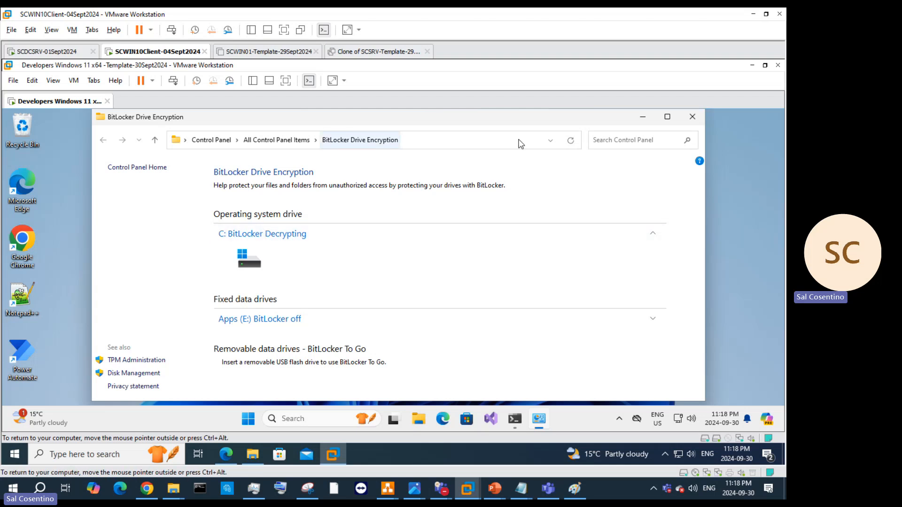
Step: Rerun manage-bde -status and review the output: C: at 10.4% encrypted, E: fully decrypted
{"action": "left_click", "coordinate": [572, 142]}
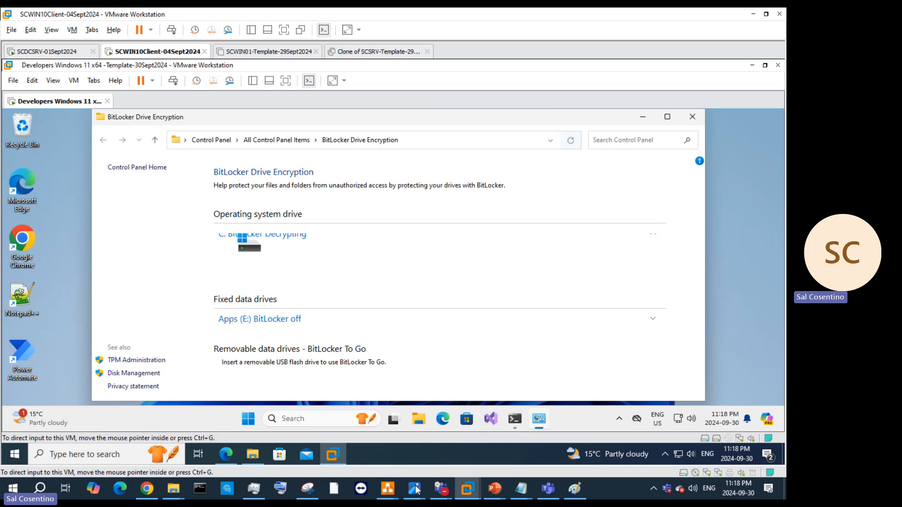
{"action": "left_click", "coordinate": [516, 423]}
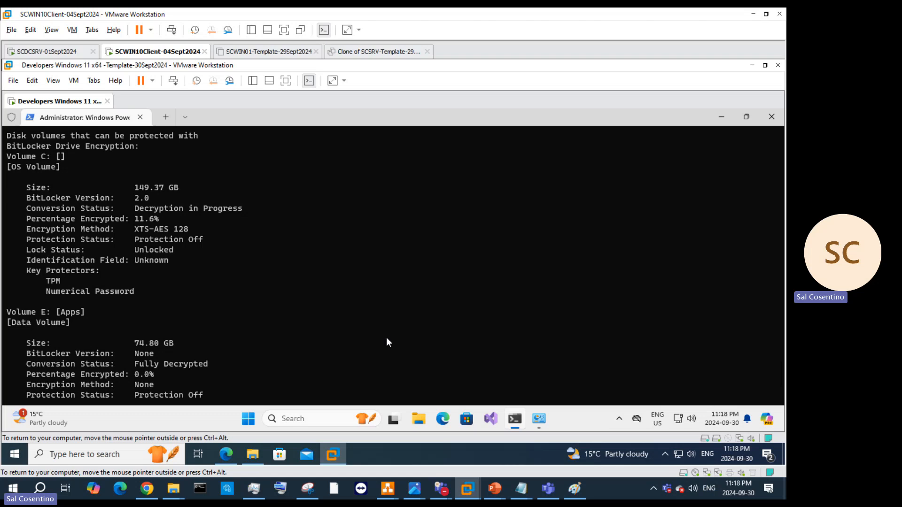
{"action": "scroll", "coordinate": [386, 336], "scroll_direction": "down", "scroll_amount": 2}
{"action": "key", "text": "Up"}
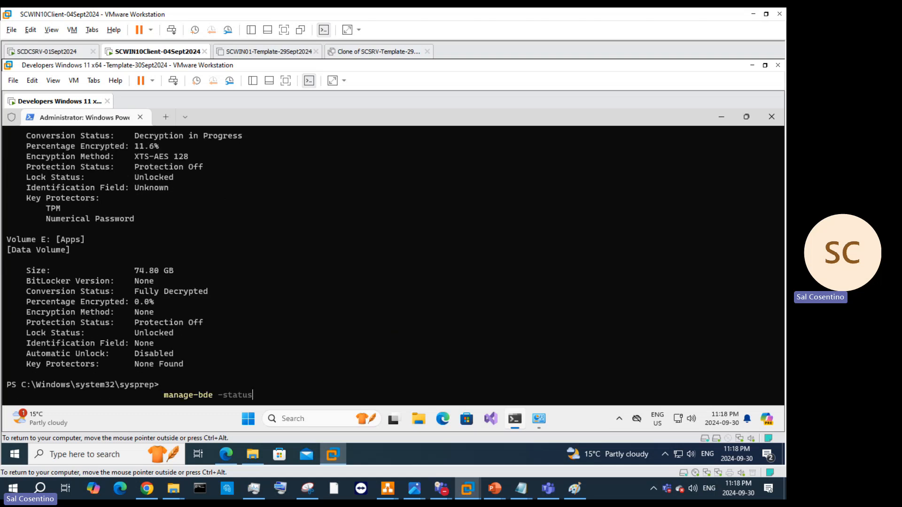
{"action": "key", "text": "Return"}
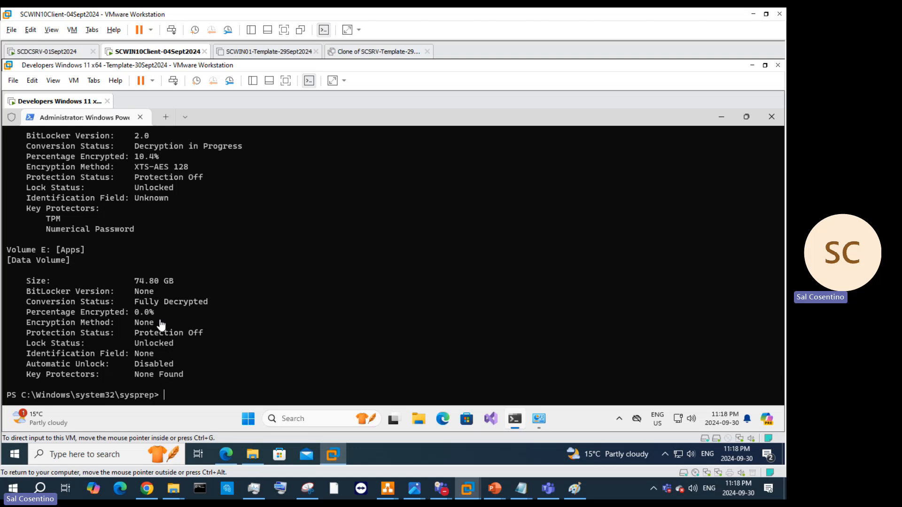
{"action": "left_click", "coordinate": [256, 339]}
{"action": "scroll", "coordinate": [254, 316], "scroll_direction": "up", "scroll_amount": 2}
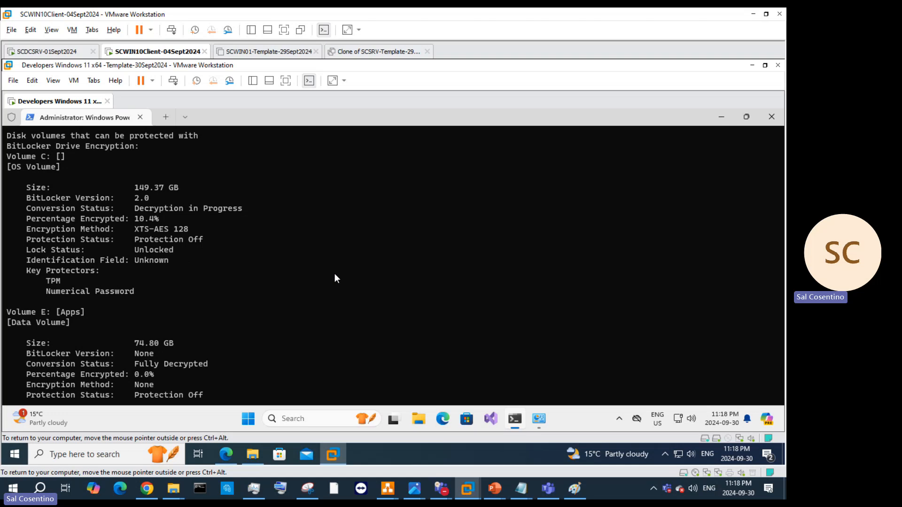
{"action": "scroll", "coordinate": [367, 312], "scroll_direction": "up", "scroll_amount": 7}
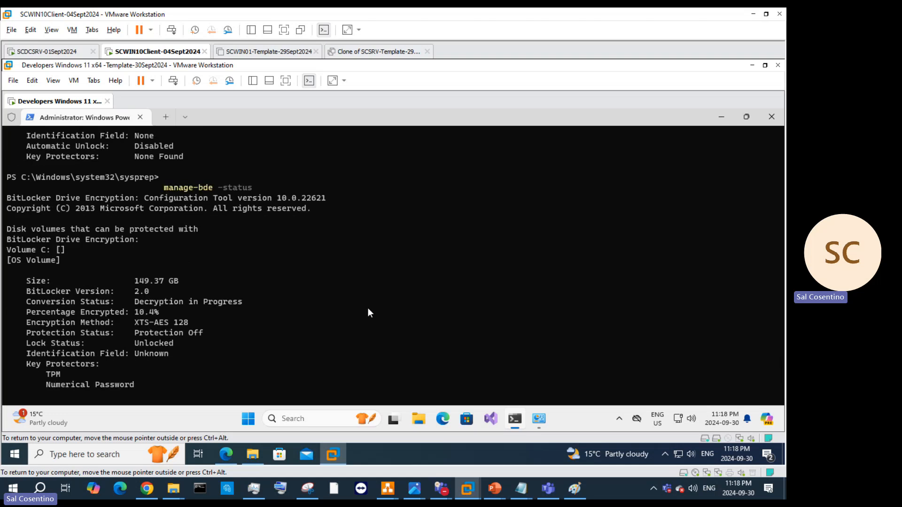
{"action": "scroll", "coordinate": [367, 308], "scroll_direction": "down", "scroll_amount": 9}
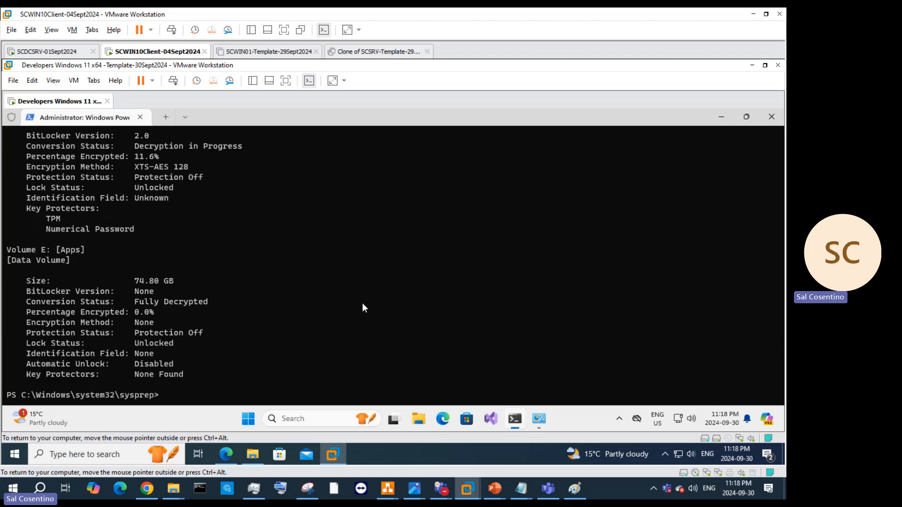
{"action": "scroll", "coordinate": [362, 303], "scroll_direction": "up", "scroll_amount": 2}
{"action": "scroll", "coordinate": [368, 308], "scroll_direction": "down", "scroll_amount": 2}
Step: Refresh the BitLocker page and collapse then re-expand the C: drive entry
{"action": "left_click", "coordinate": [539, 418]}
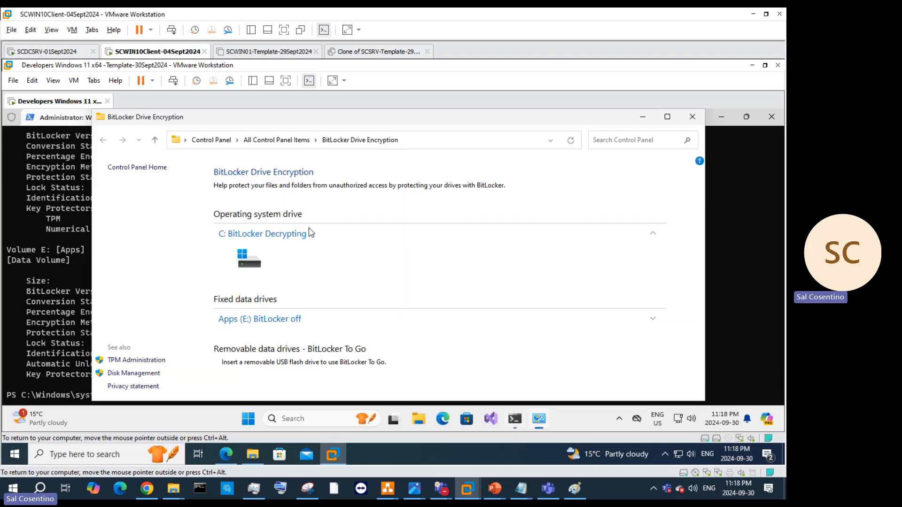
{"action": "left_click", "coordinate": [571, 141]}
{"action": "left_click", "coordinate": [571, 140]}
{"action": "left_click", "coordinate": [262, 242]}
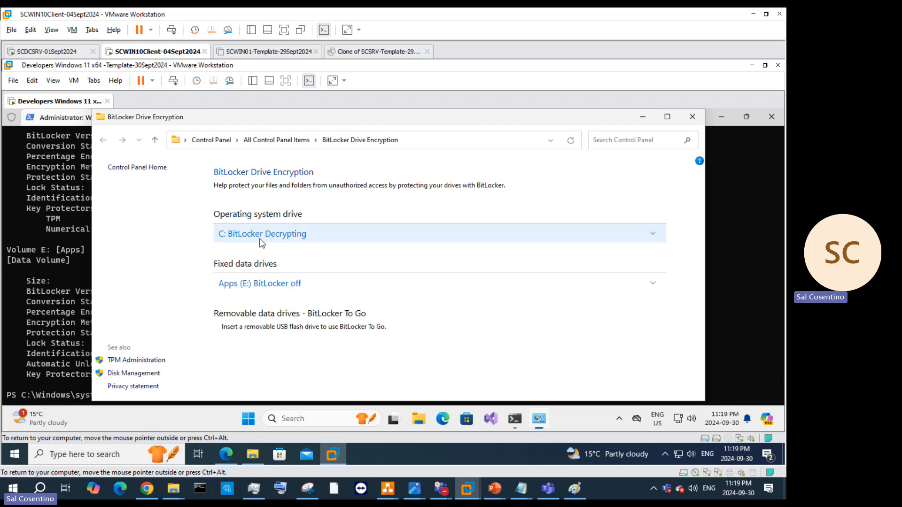
{"action": "left_click", "coordinate": [261, 242]}
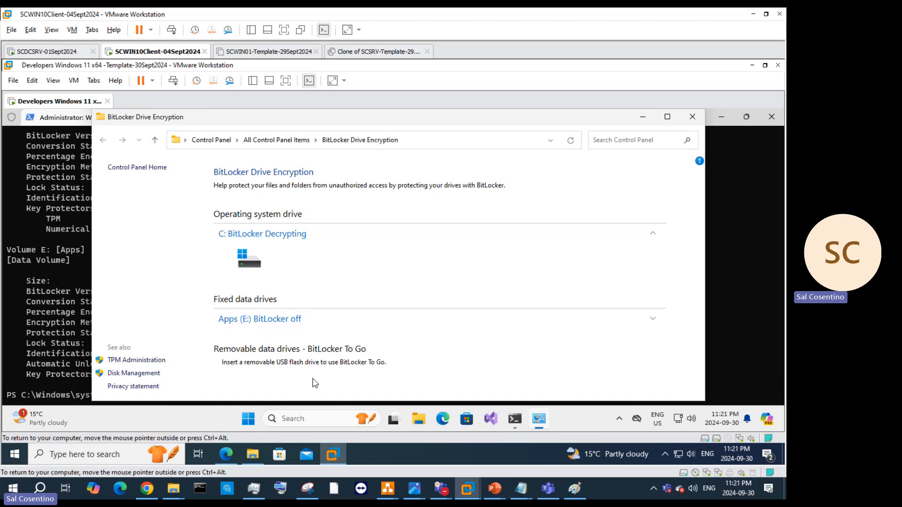
{"action": "left_click", "coordinate": [577, 143]}
Step: Rerun manage-bde -status in PowerShell, now showing C: at 7.5% encrypted
{"action": "left_click", "coordinate": [62, 345]}
{"action": "key", "text": "Up"}
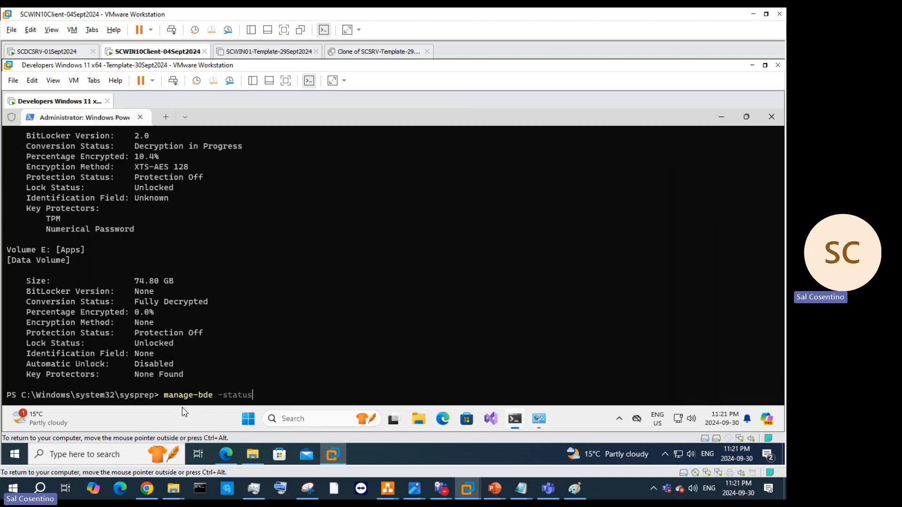
{"action": "key", "text": "Return"}
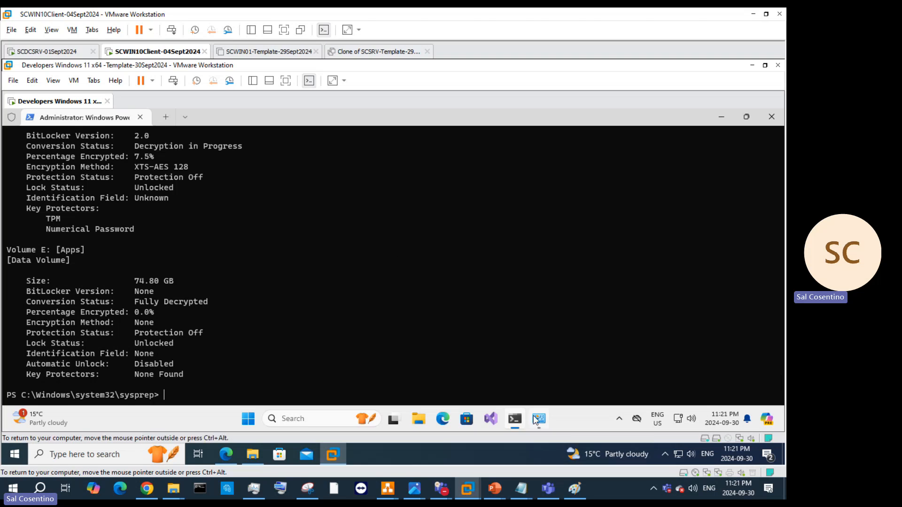
{"action": "mouse_move", "coordinate": [536, 416]}
{"action": "mouse_move", "coordinate": [391, 422]}
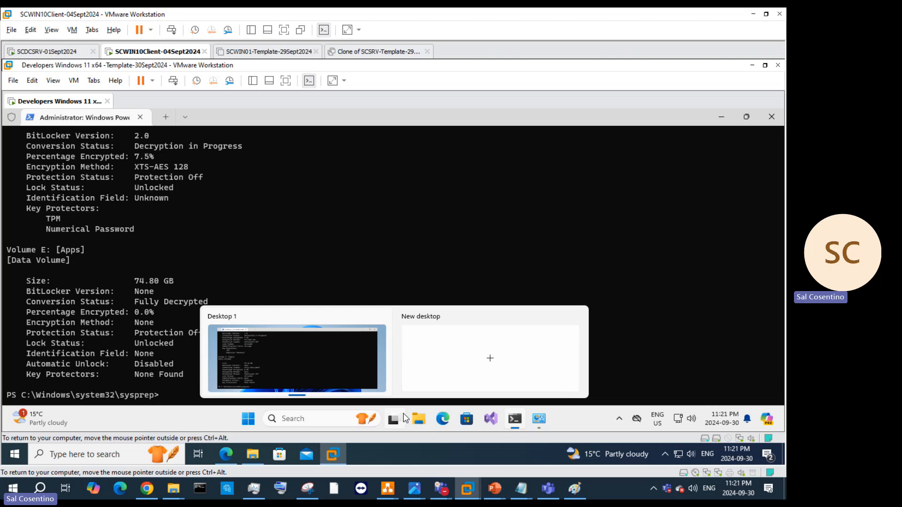
Step: Open the sysprep system folder through the Run dialog
{"action": "left_click", "coordinate": [289, 416]}
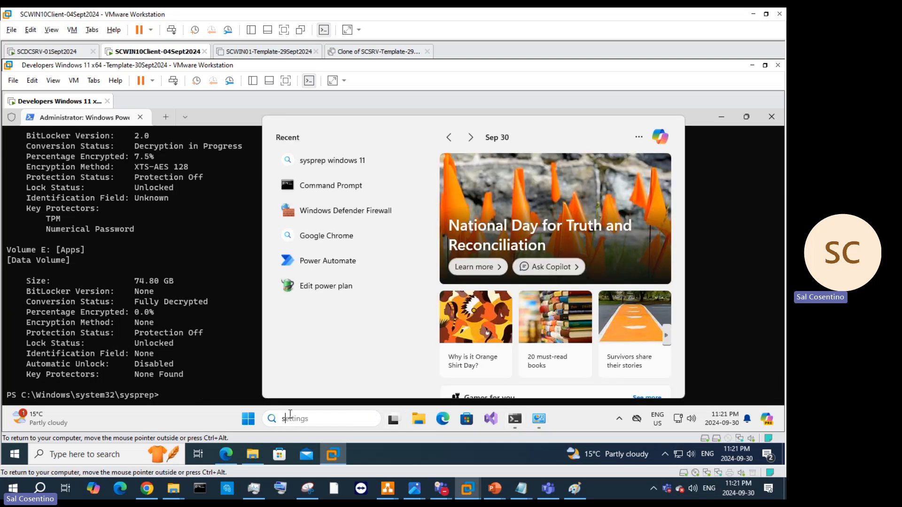
{"action": "type", "text": "syspre"}
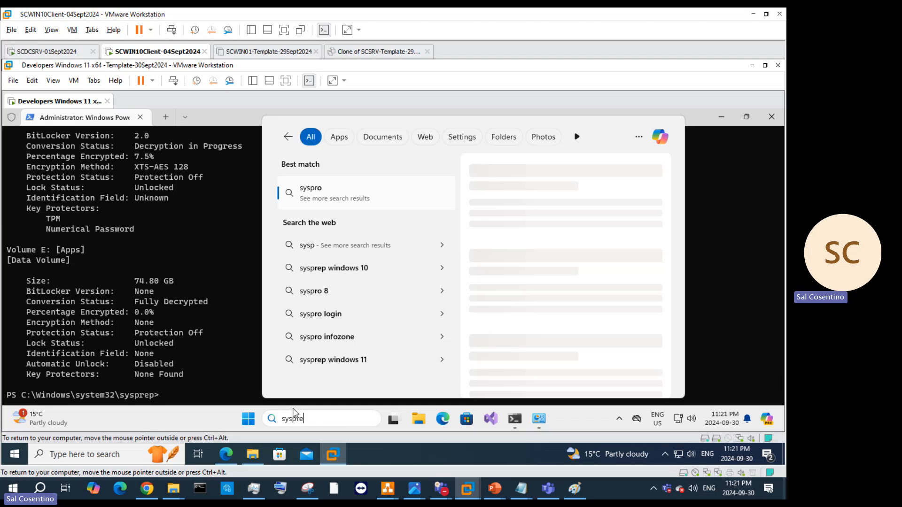
{"action": "type", "text": "p"}
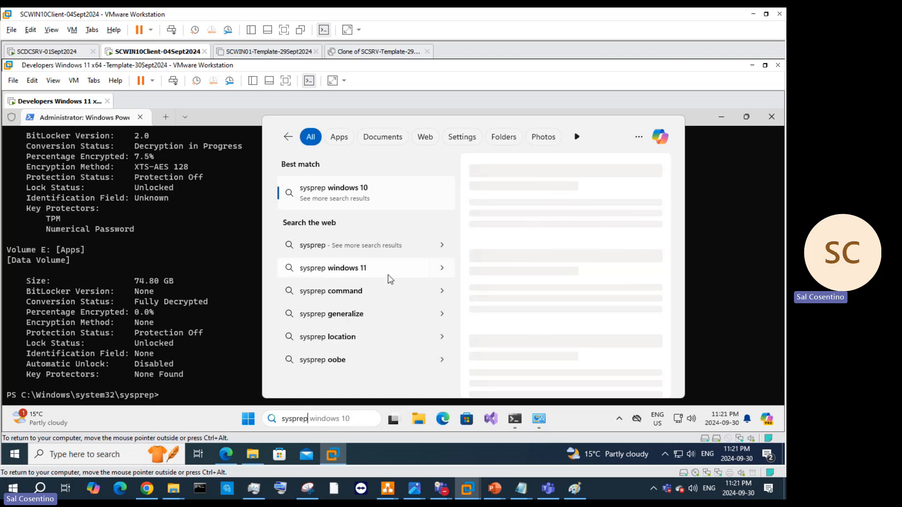
{"action": "right_click", "coordinate": [243, 421]}
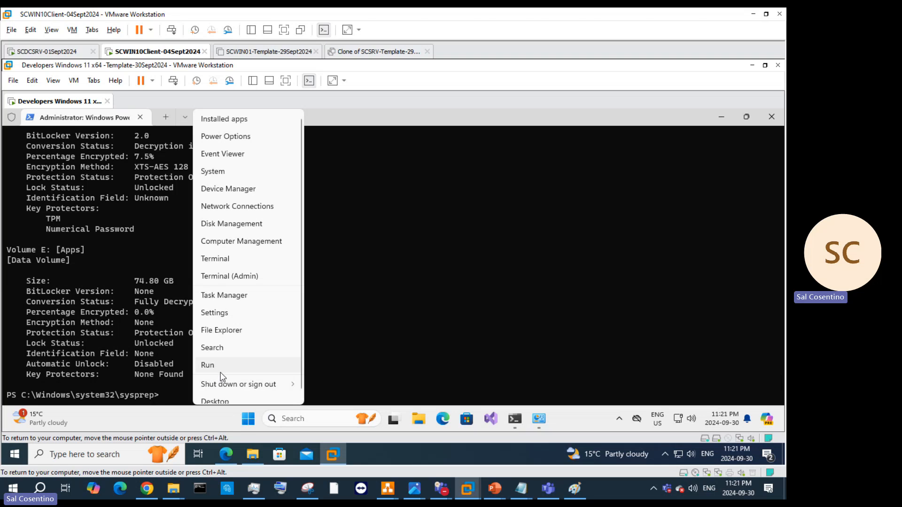
{"action": "left_click", "coordinate": [221, 371]}
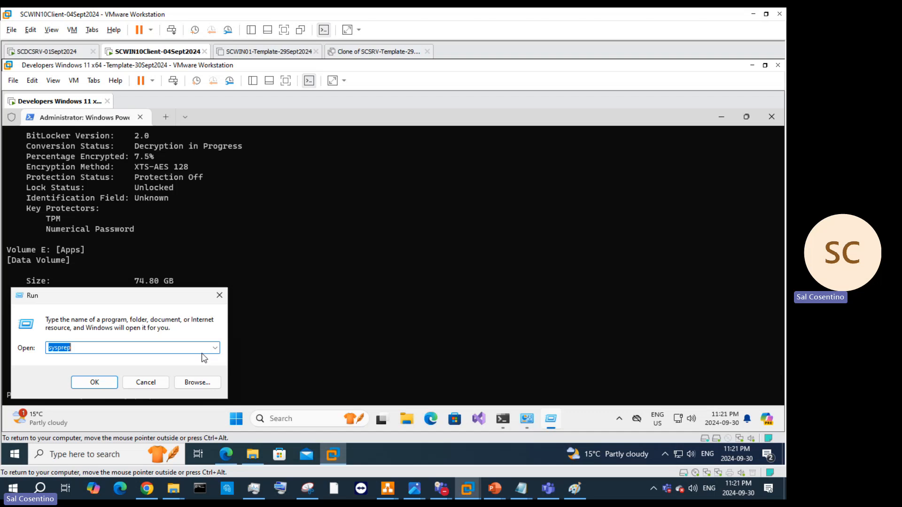
{"action": "key", "text": "Return"}
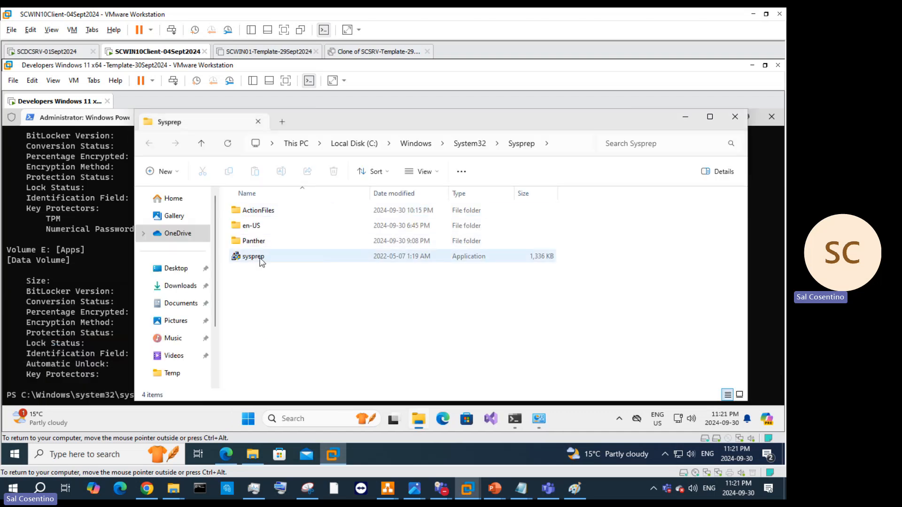
Step: Launch sysprep.exe as administrator and set OOBE with Generalize ticked and Shutdown selected
{"action": "left_click", "coordinate": [261, 257]}
{"action": "right_click", "coordinate": [261, 259]}
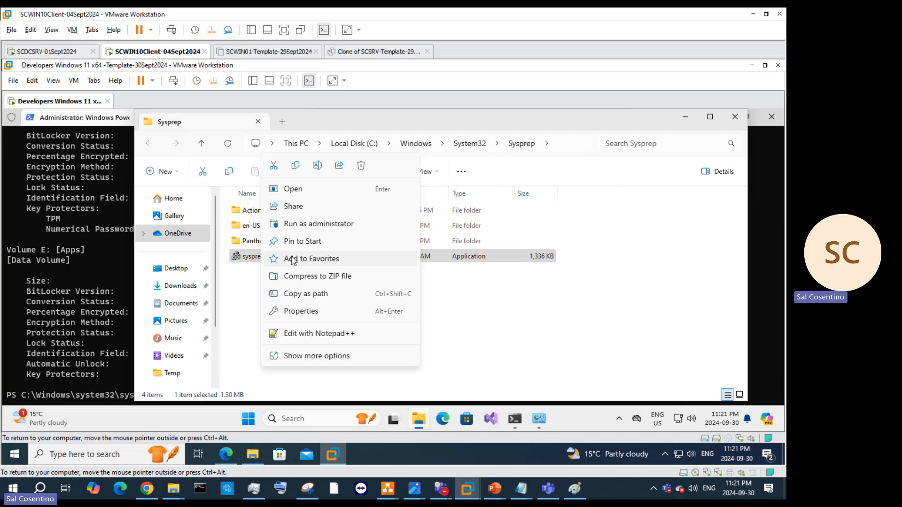
{"action": "left_click", "coordinate": [303, 225]}
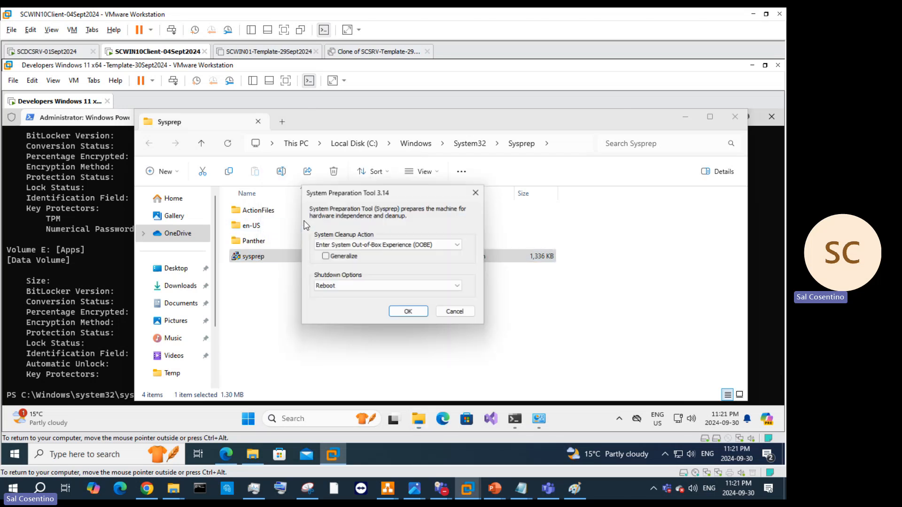
{"action": "left_click", "coordinate": [324, 256]}
{"action": "left_click", "coordinate": [343, 286]}
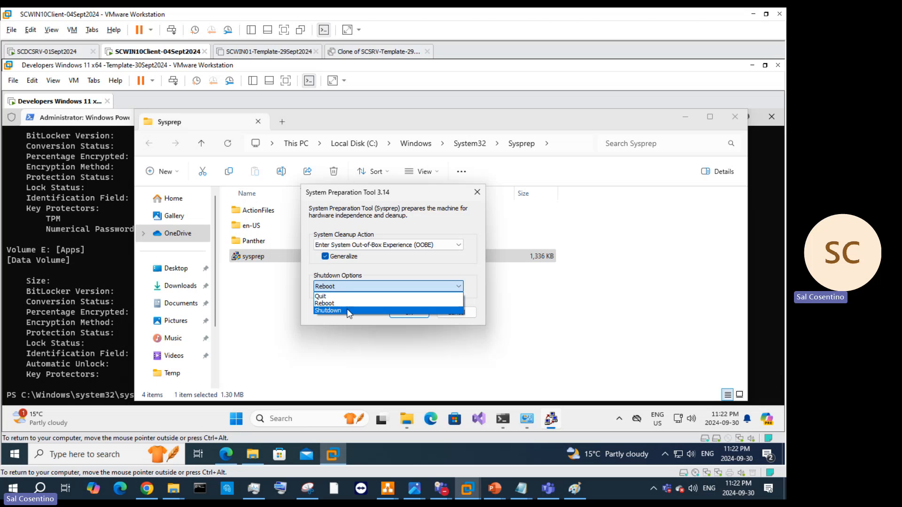
{"action": "left_click", "coordinate": [349, 310]}
Step: Refresh the BitLocker Control Panel page to check drive C: progress
{"action": "left_click", "coordinate": [106, 258]}
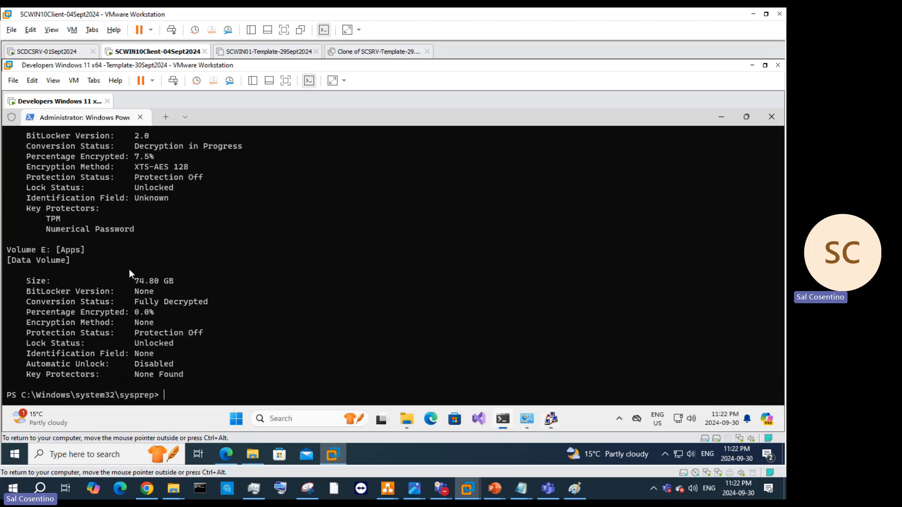
{"action": "left_click", "coordinate": [526, 417]}
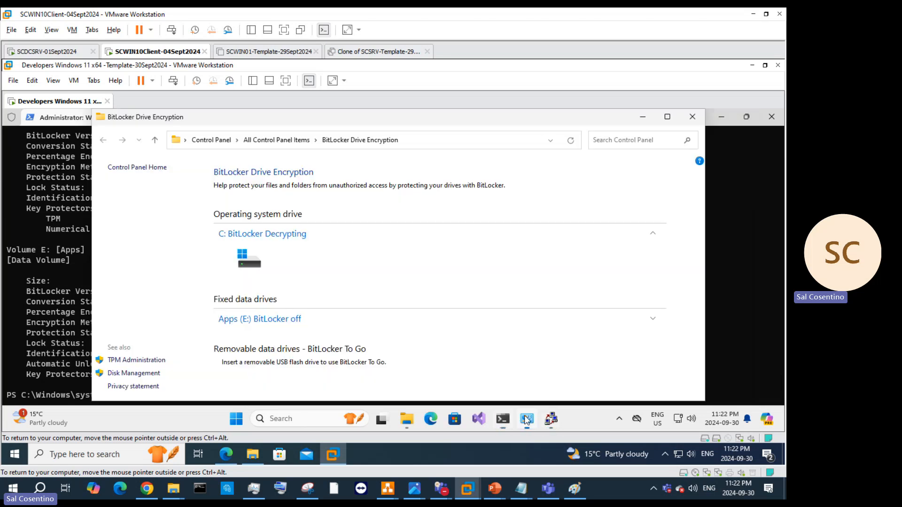
{"action": "left_click", "coordinate": [578, 140]}
{"action": "left_click", "coordinate": [577, 141]}
Step: Rerun manage-bde -status (C: at 6.7%), then bring up the How to Sysprep deck
{"action": "left_click", "coordinate": [81, 303]}
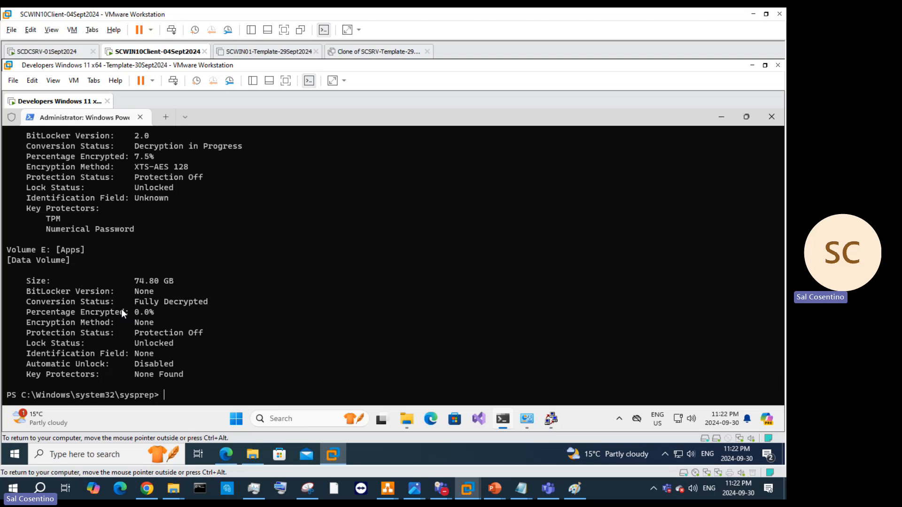
{"action": "key", "text": "Up"}
{"action": "key", "text": "Return"}
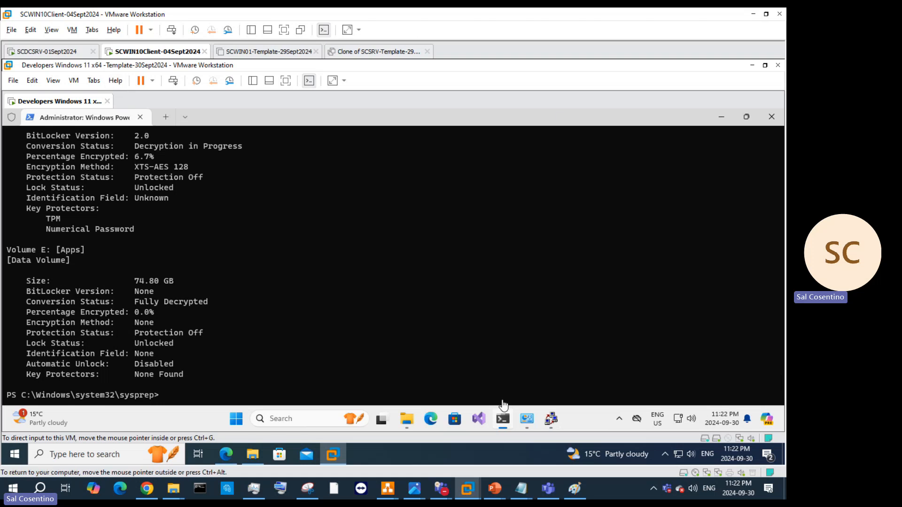
{"action": "mouse_move", "coordinate": [494, 489]}
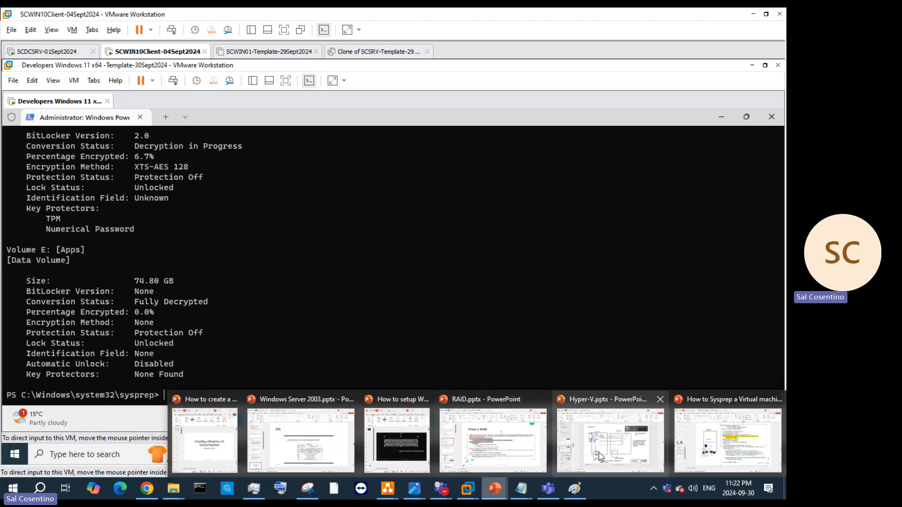
{"action": "left_click", "coordinate": [719, 432]}
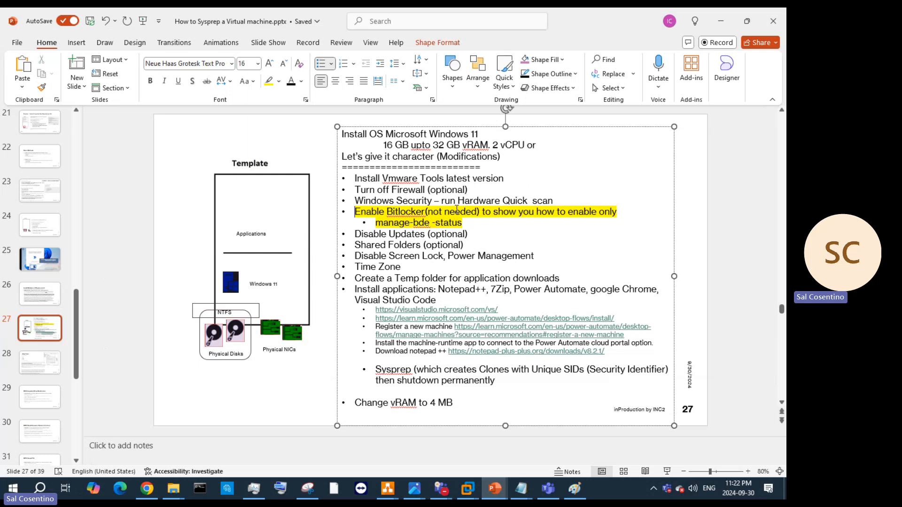
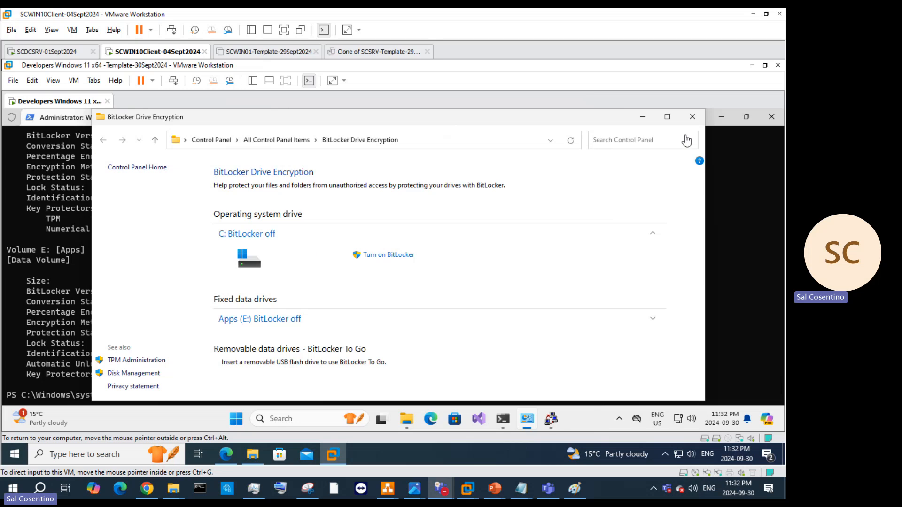
Step: Close the BitLocker window and rerun manage-bde -status to confirm C: and E: are fully decrypted
{"action": "left_click", "coordinate": [693, 116]}
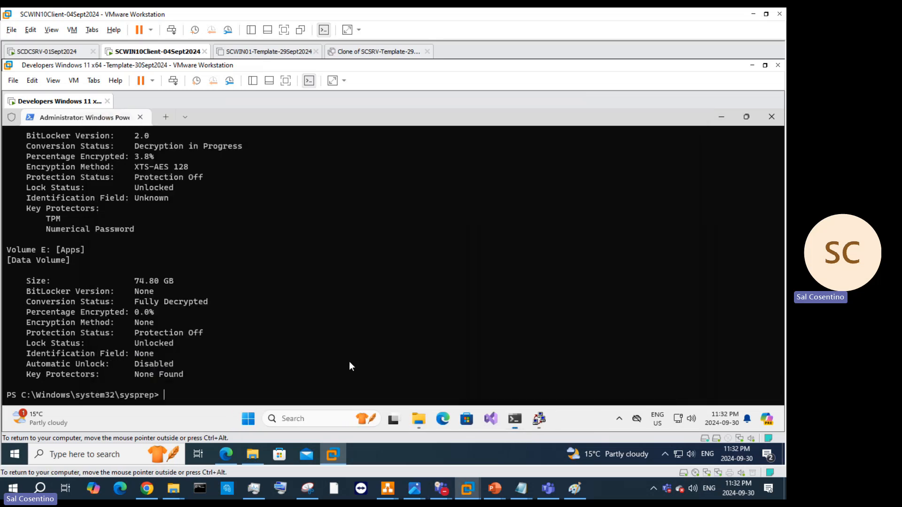
{"action": "key", "text": "Up"}
{"action": "key", "text": "Return"}
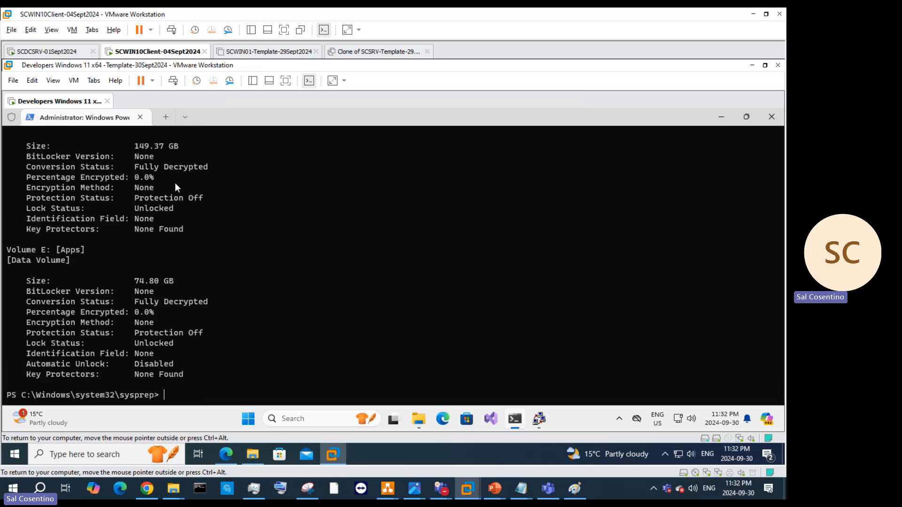
Step: Close PowerShell and the Sysprep folder, retry Sysprep, and dismiss its validation error
{"action": "left_click", "coordinate": [775, 117]}
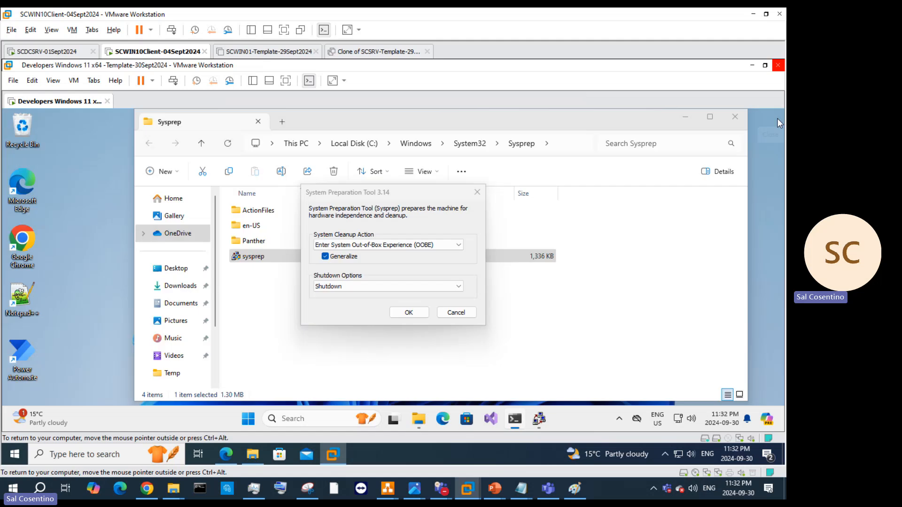
{"action": "left_click", "coordinate": [733, 116]}
{"action": "left_click", "coordinate": [410, 312]}
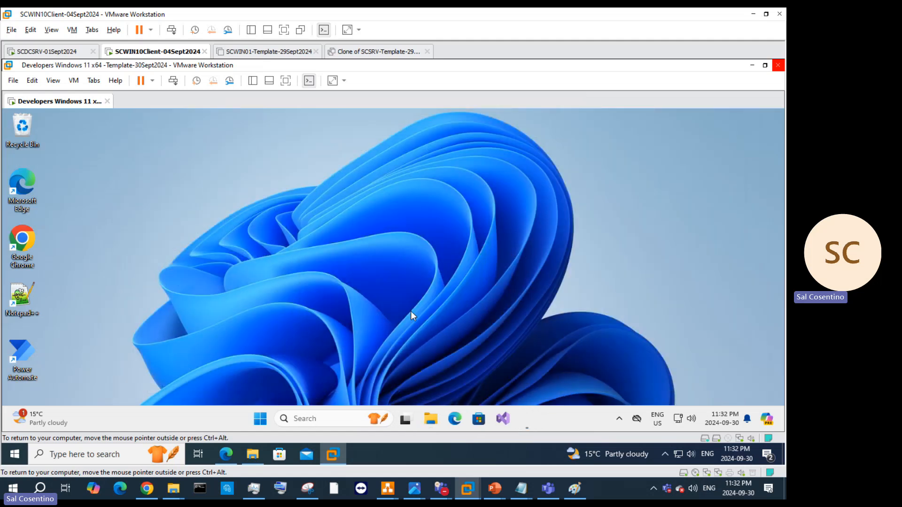
{"action": "left_click", "coordinate": [470, 309]}
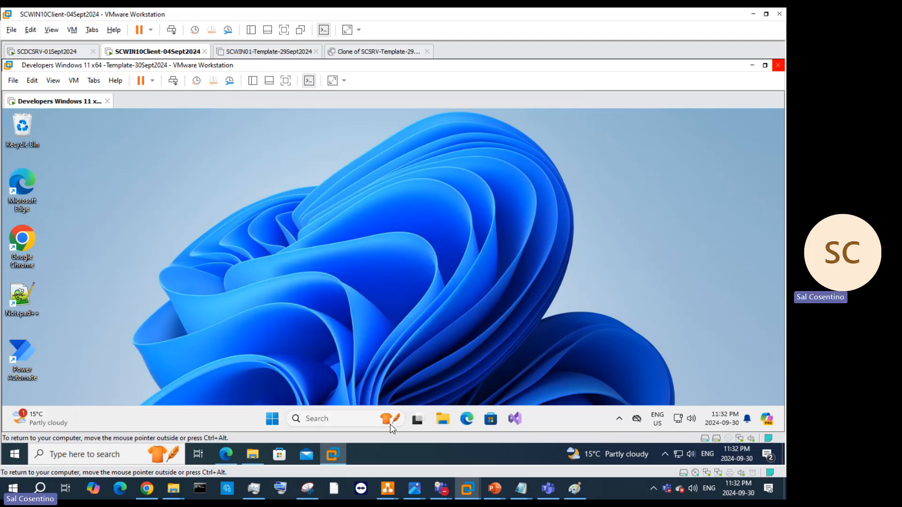
Step: Sign out of the Windows session from the Start quick menu's Shut down or sign out option
{"action": "left_click", "coordinate": [274, 419]}
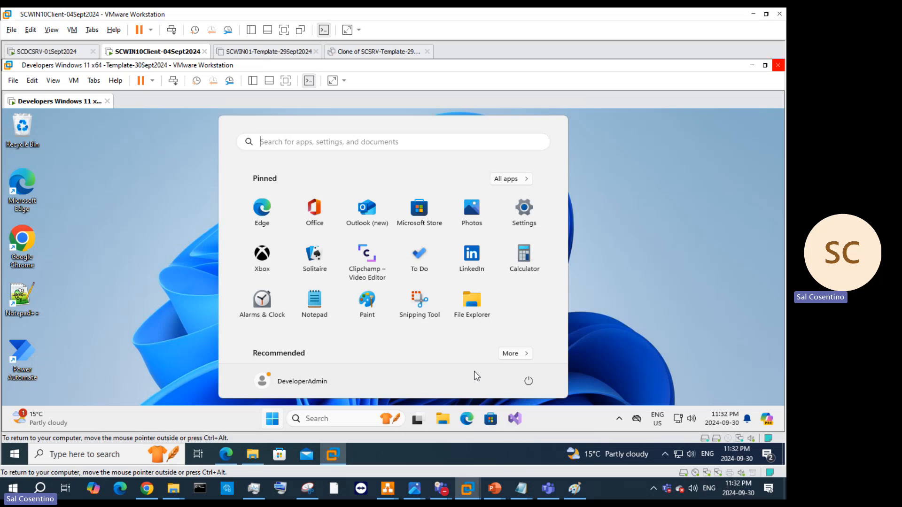
{"action": "left_click", "coordinate": [528, 383]}
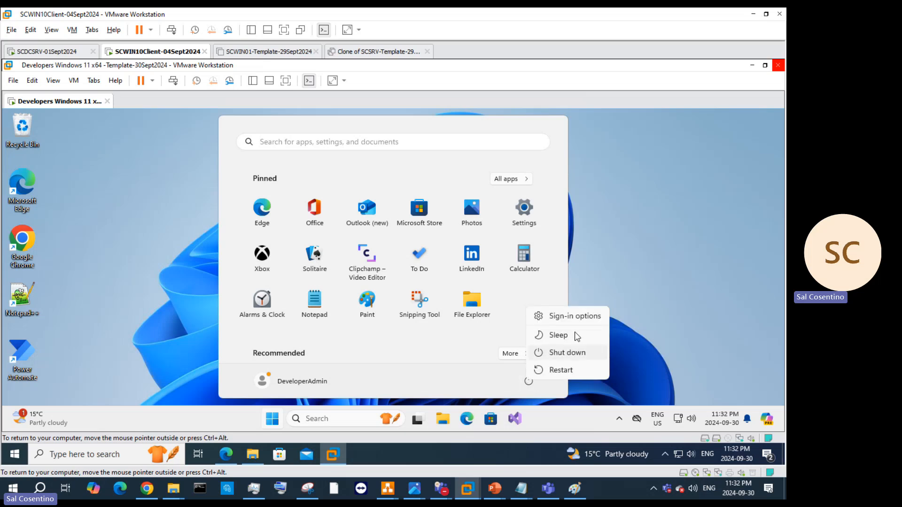
{"action": "left_click", "coordinate": [578, 318]}
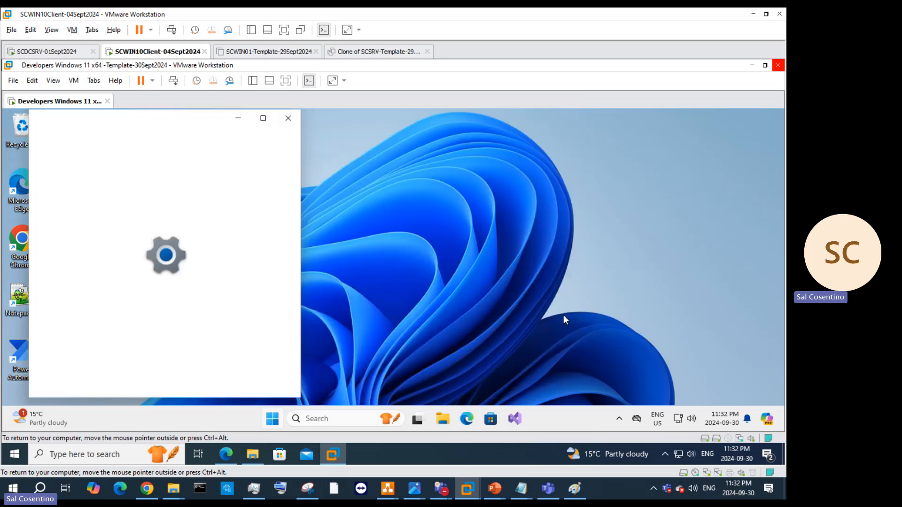
{"action": "left_click", "coordinate": [290, 117]}
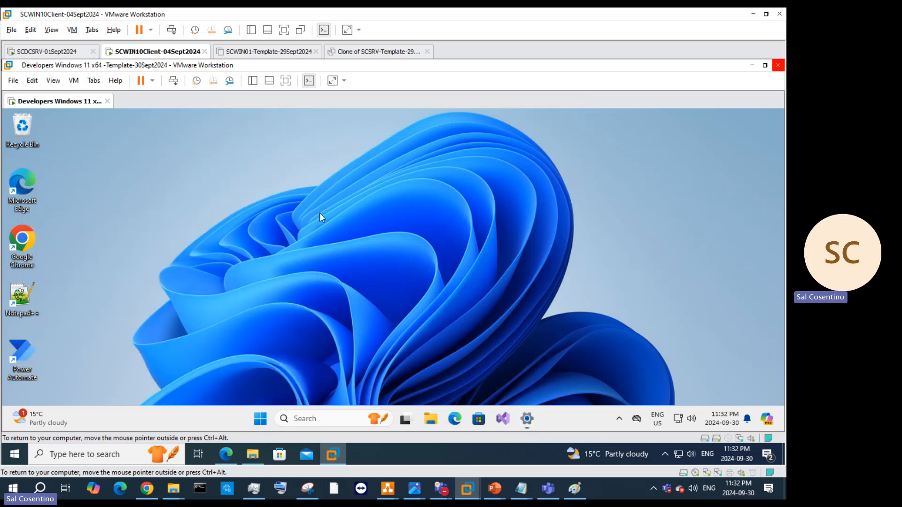
{"action": "right_click", "coordinate": [277, 421]}
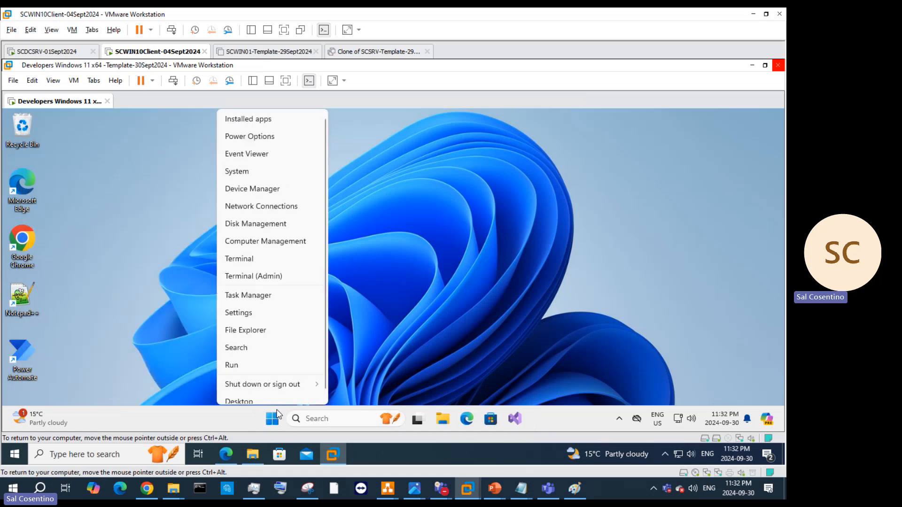
{"action": "mouse_move", "coordinate": [269, 383]}
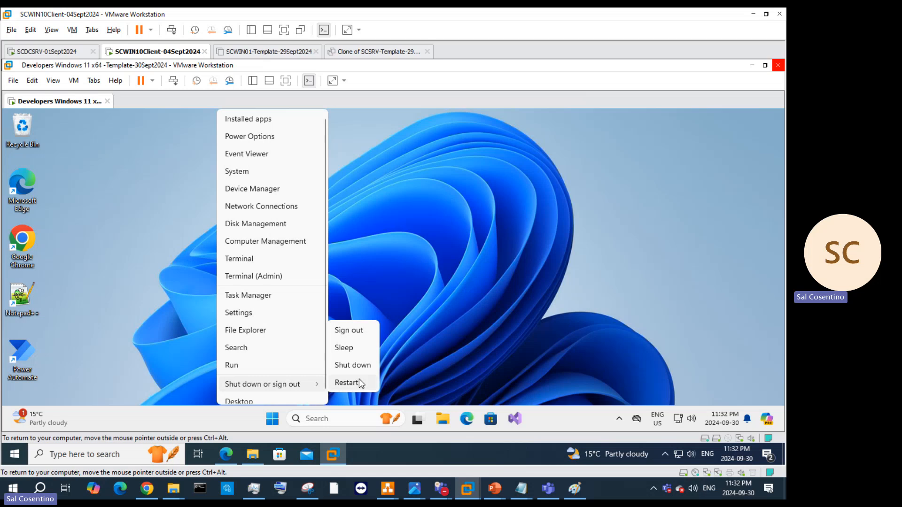
{"action": "left_click", "coordinate": [359, 331]}
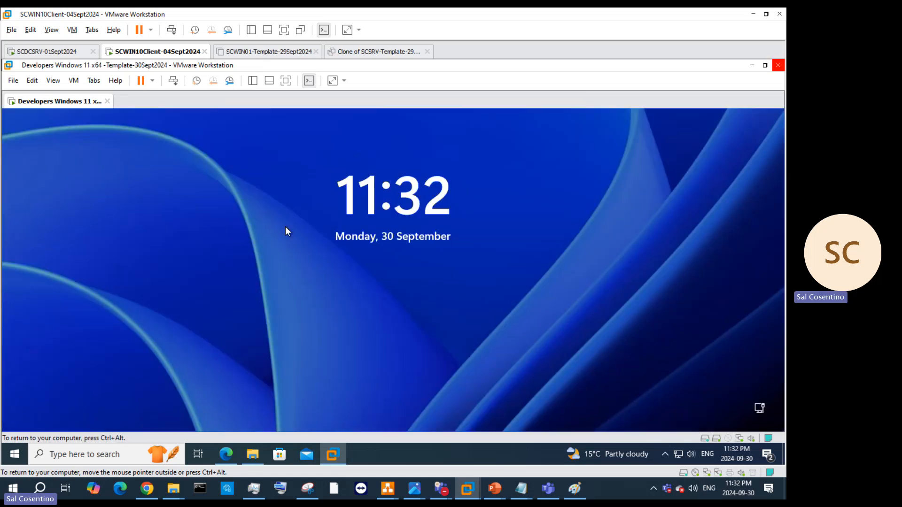
Step: Copy the command DISM.exe /Online /Set-ReservedStorageState /State:Disabled from Bing's Sysprep fix steps in Edge
{"action": "left_click", "coordinate": [235, 456]}
{"action": "left_click", "coordinate": [320, 69]}
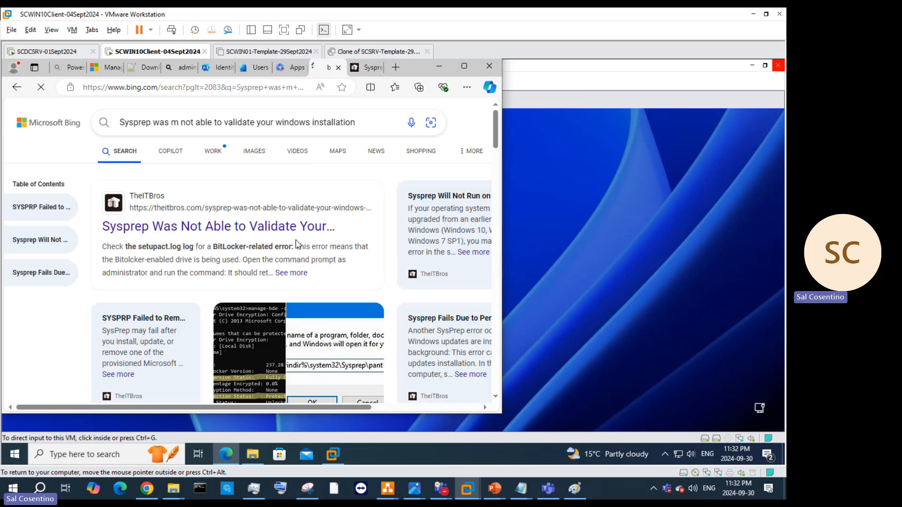
{"action": "scroll", "coordinate": [314, 249], "scroll_direction": "down", "scroll_amount": 5}
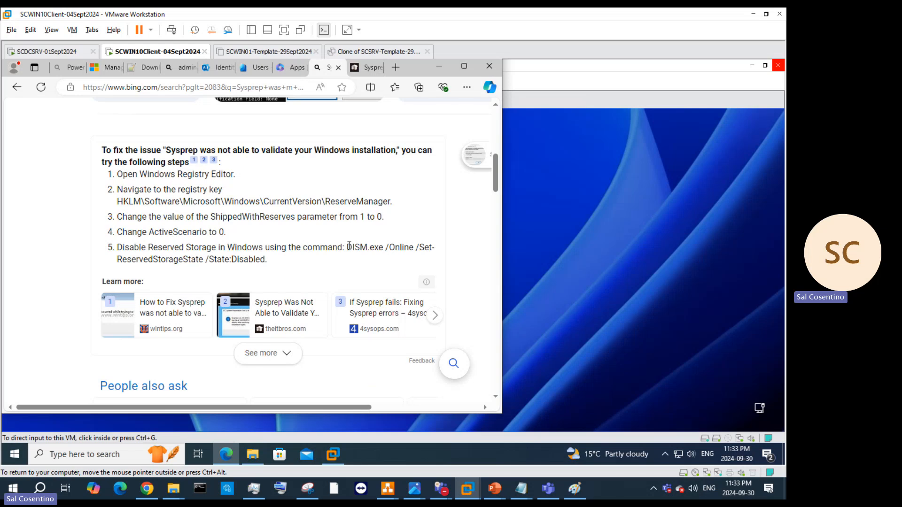
{"action": "left_click_drag", "start_coordinate": [348, 247], "coordinate": [442, 261]}
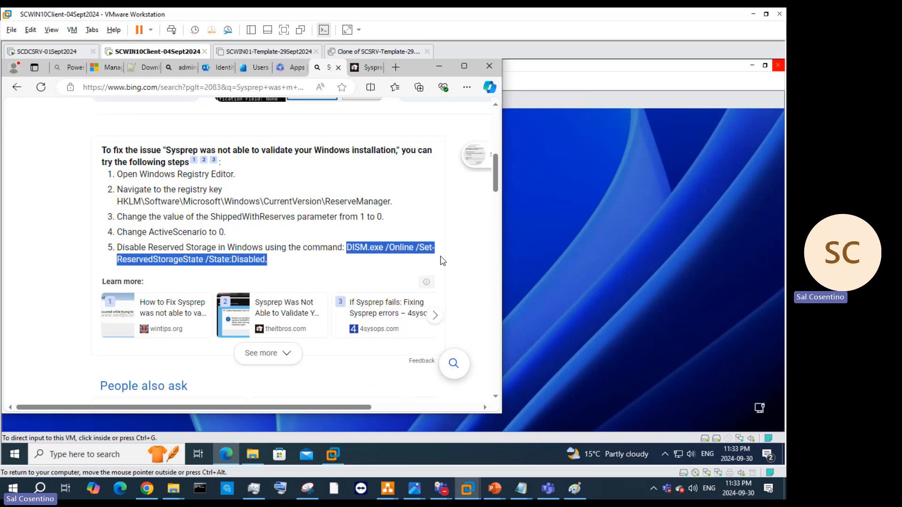
{"action": "right_click", "coordinate": [392, 248]}
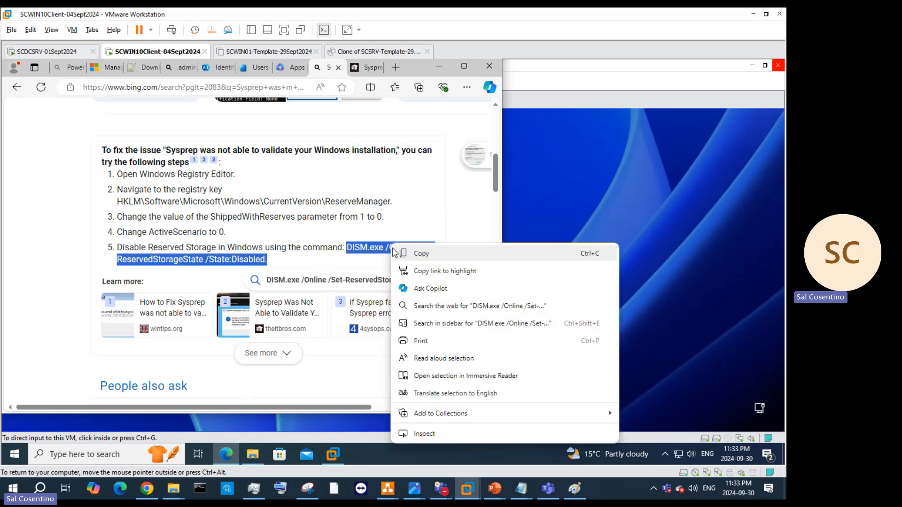
{"action": "left_click", "coordinate": [416, 254]}
Step: Scroll through the rest of Bing's fix steps, then minimize Edge to return to the VM
{"action": "scroll", "coordinate": [295, 287], "scroll_direction": "down", "scroll_amount": 5}
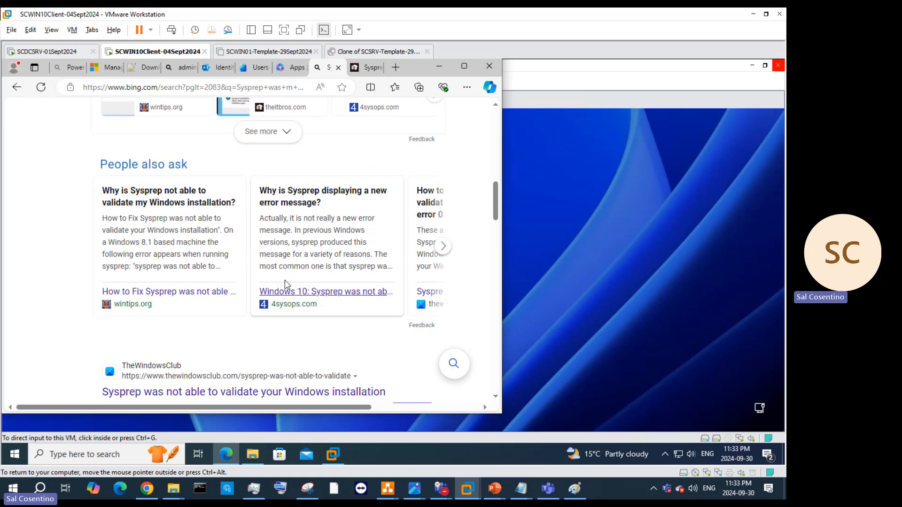
{"action": "scroll", "coordinate": [295, 286], "scroll_direction": "down", "scroll_amount": 6}
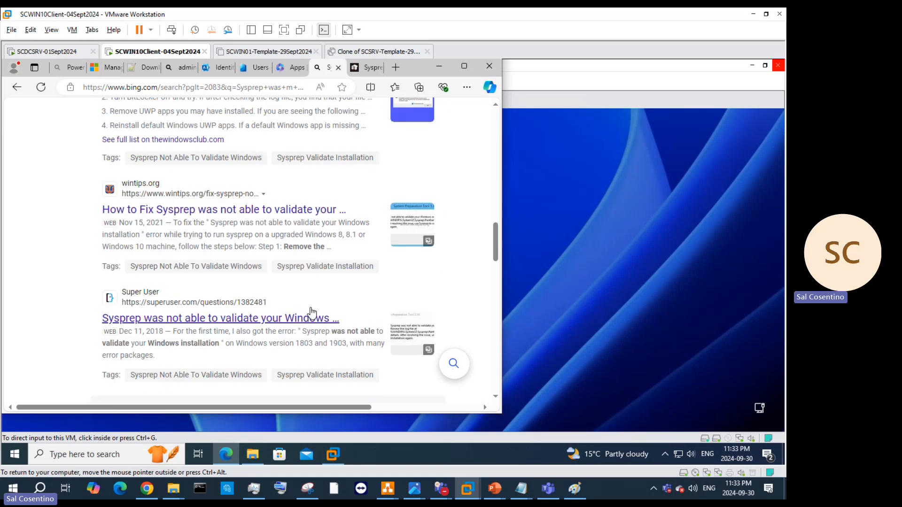
{"action": "scroll", "coordinate": [309, 311], "scroll_direction": "up", "scroll_amount": 2}
{"action": "scroll", "coordinate": [312, 306], "scroll_direction": "down", "scroll_amount": 5}
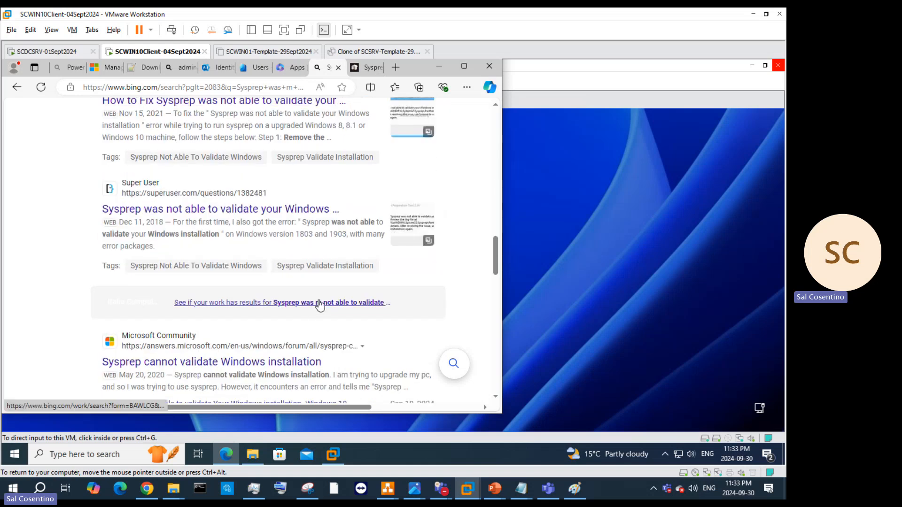
{"action": "scroll", "coordinate": [325, 306], "scroll_direction": "up", "scroll_amount": 3}
{"action": "scroll", "coordinate": [325, 306], "scroll_direction": "up", "scroll_amount": 2}
{"action": "left_click", "coordinate": [439, 66]}
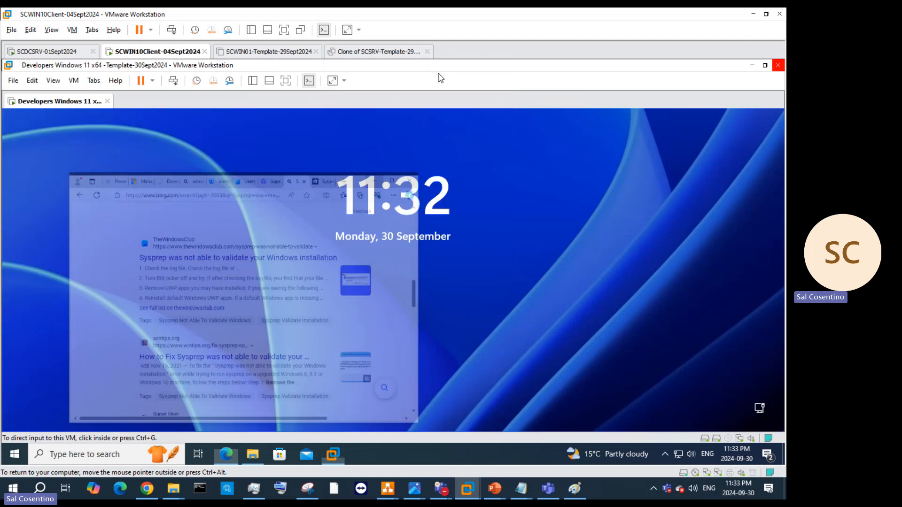
Step: Sign back in to the Windows 11 VM with the account password
{"action": "left_click", "coordinate": [303, 214]}
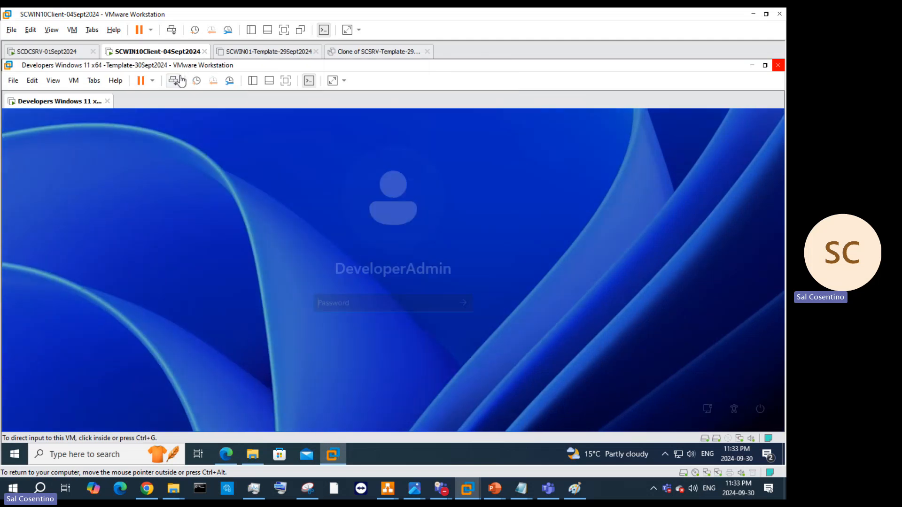
{"action": "left_click", "coordinate": [346, 302]}
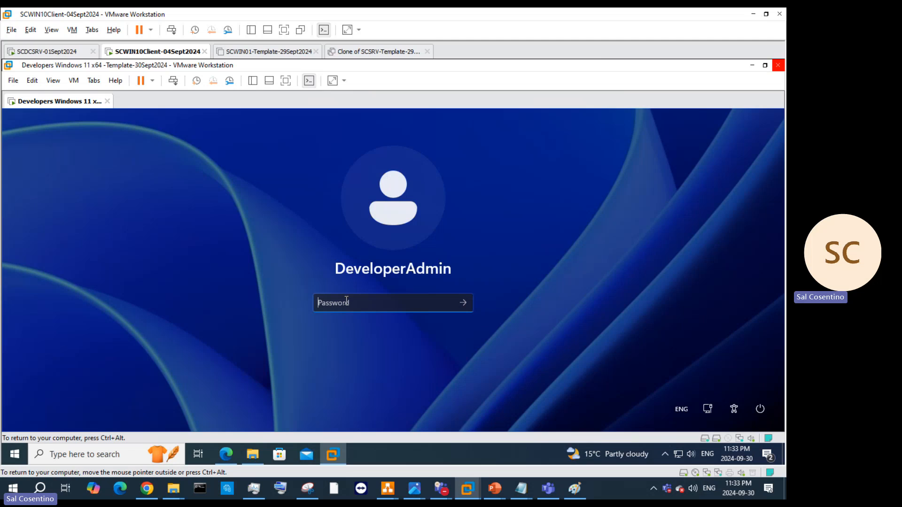
{"action": "type", "text": "••"}
{"action": "key", "text": "Return"}
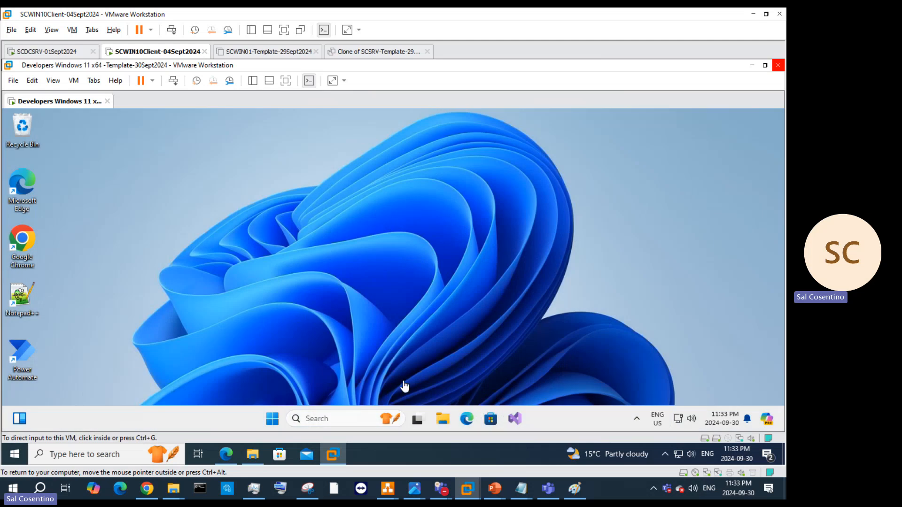
Step: Open the Sysprep folder from the Run dialog, then launch and cancel the Sysprep tool
{"action": "right_click", "coordinate": [273, 418]}
{"action": "left_click", "coordinate": [260, 366]}
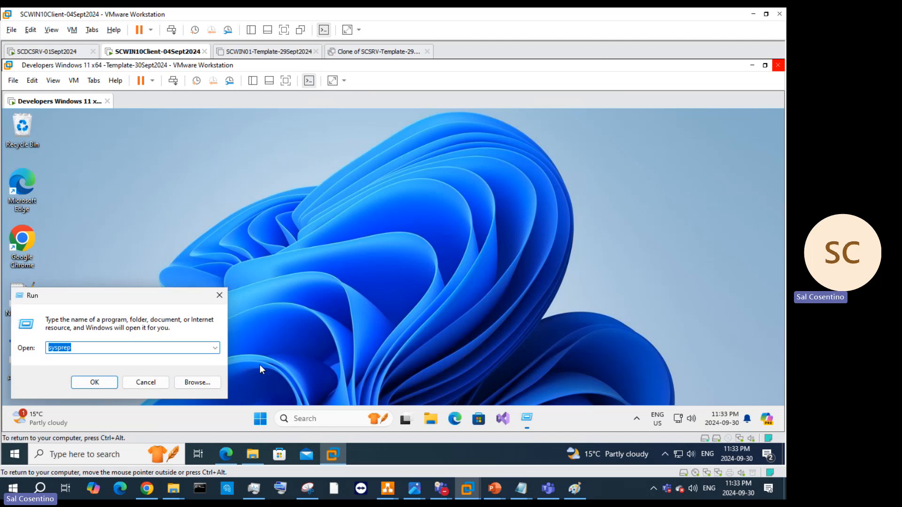
{"action": "left_click", "coordinate": [112, 384]}
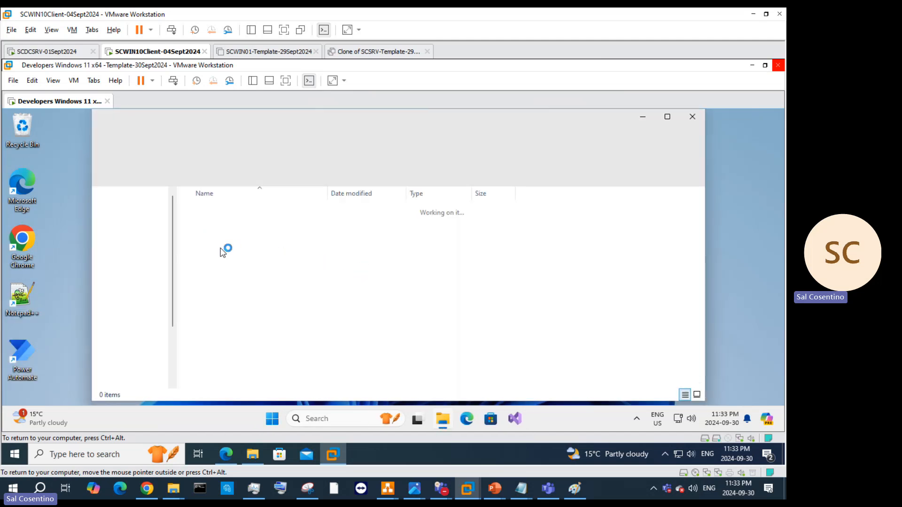
{"action": "double_click", "coordinate": [213, 259]}
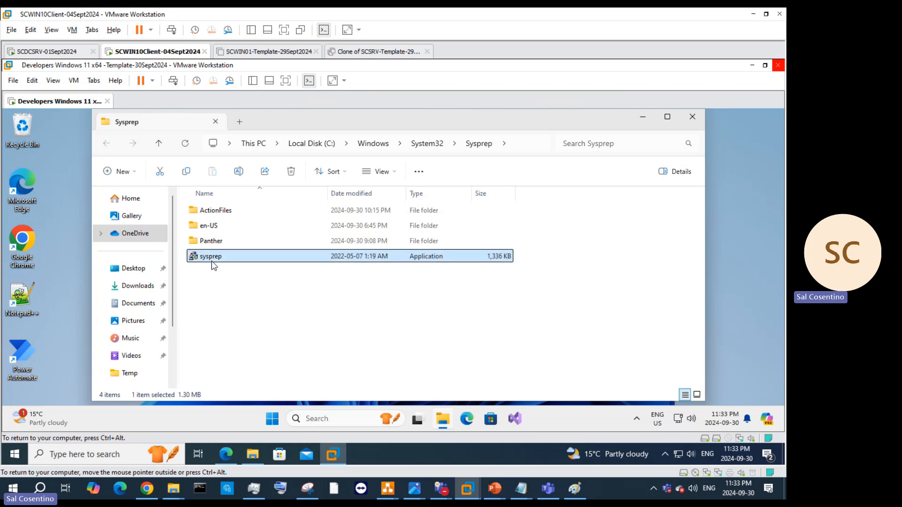
{"action": "left_click", "coordinate": [456, 313]}
Step: Run Sysprep as administrator with Generalize and Shutdown, then dismiss the validation error
{"action": "right_click", "coordinate": [216, 262]}
{"action": "left_click", "coordinate": [238, 224]}
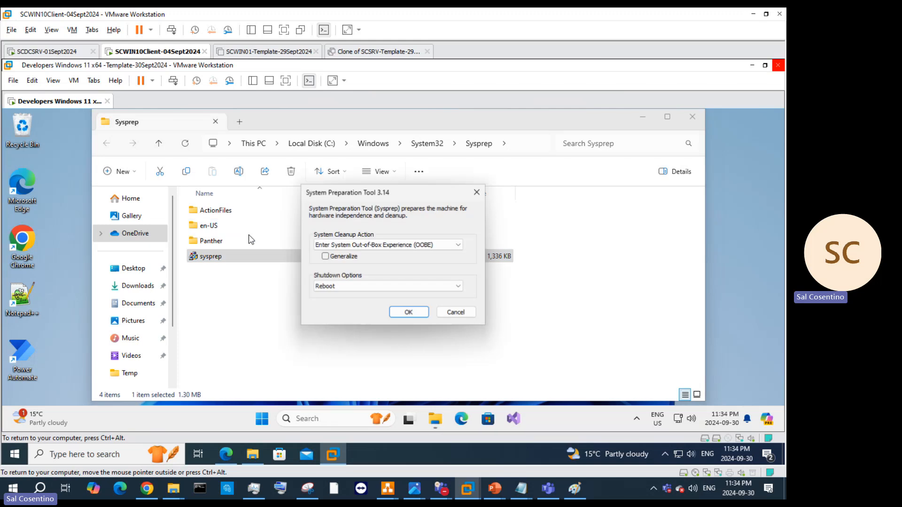
{"action": "left_click", "coordinate": [342, 260]}
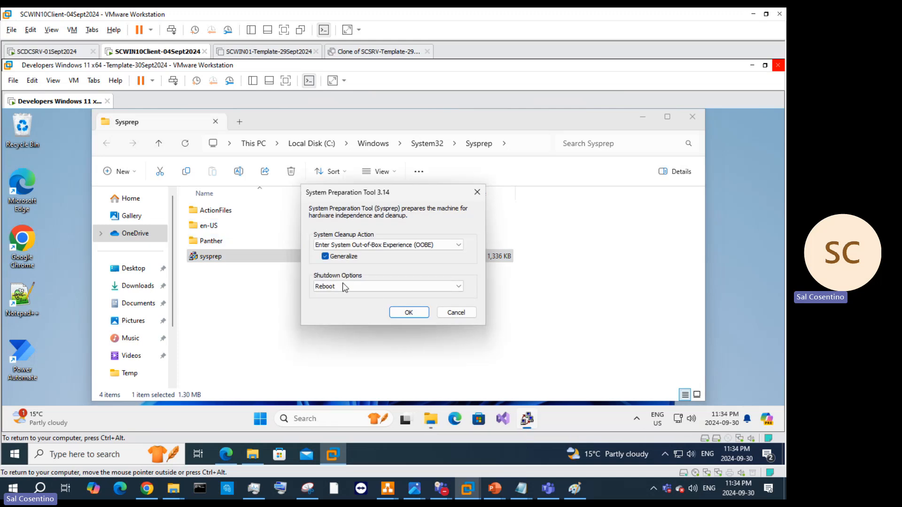
{"action": "left_click", "coordinate": [342, 284]}
{"action": "left_click", "coordinate": [339, 311]}
{"action": "left_click", "coordinate": [405, 313]}
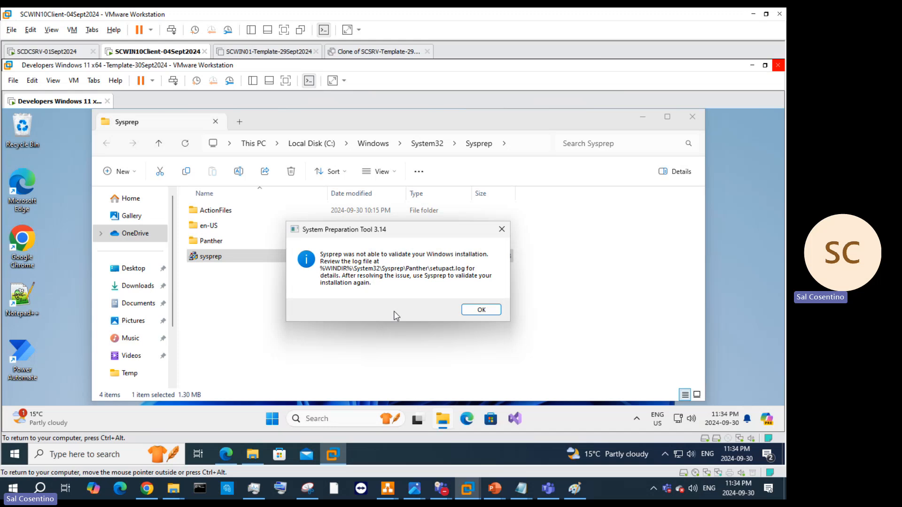
{"action": "left_click", "coordinate": [481, 310]}
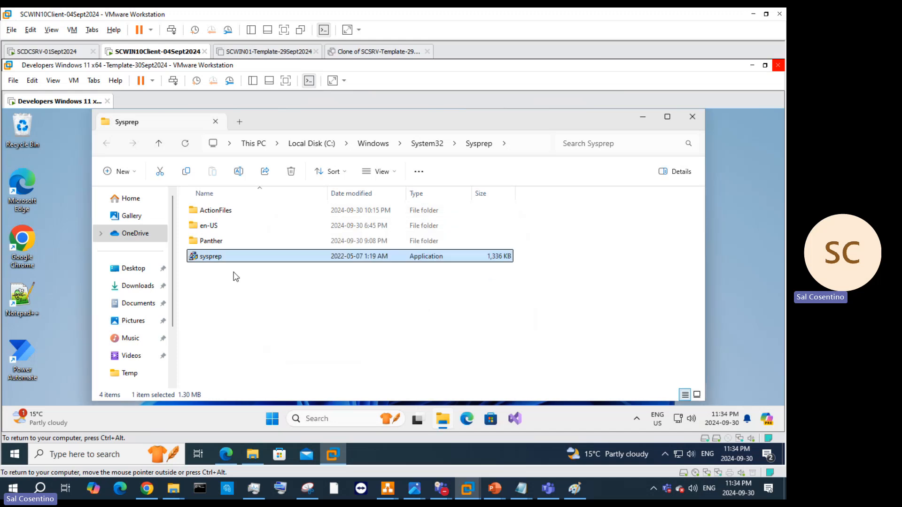
Step: Try opening the Panther setupact log in Notepad, which fails with a permission error
{"action": "double_click", "coordinate": [211, 241]}
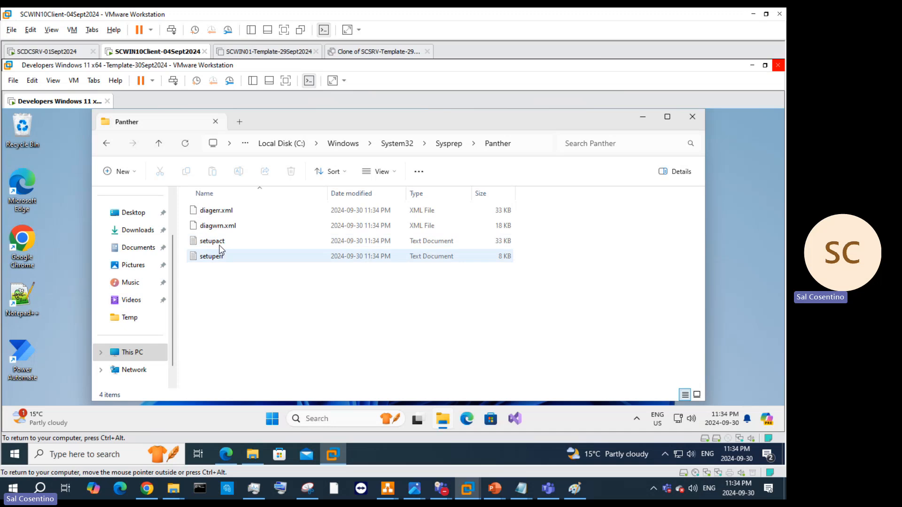
{"action": "left_click", "coordinate": [219, 242]}
{"action": "right_click", "coordinate": [219, 242]}
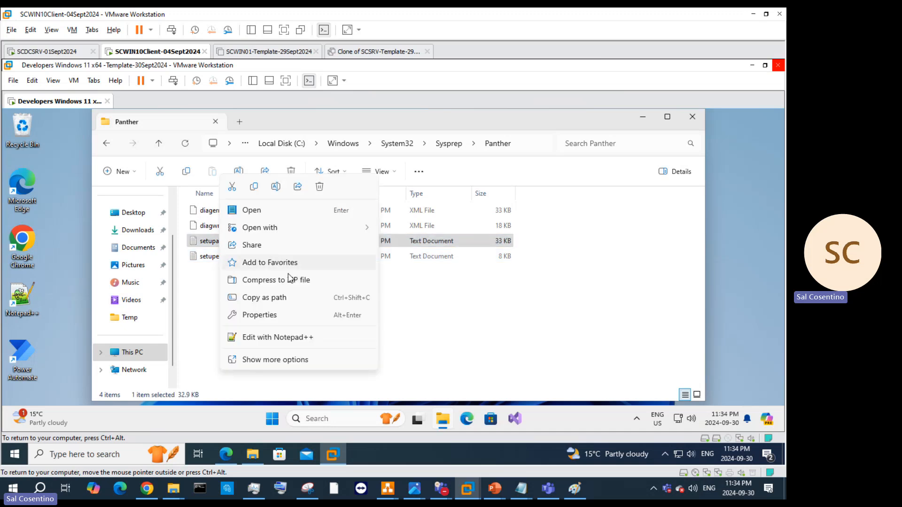
{"action": "mouse_move", "coordinate": [282, 235]}
{"action": "left_click", "coordinate": [422, 229]}
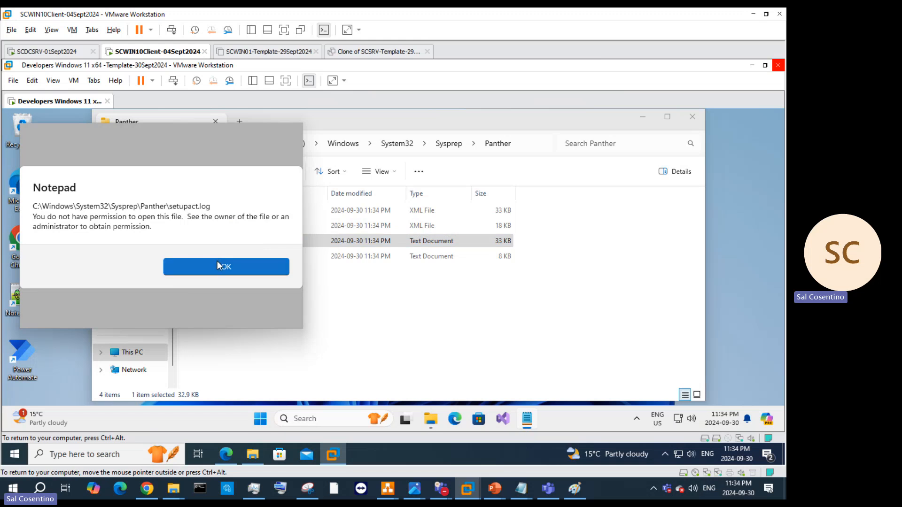
{"action": "left_click", "coordinate": [217, 264]}
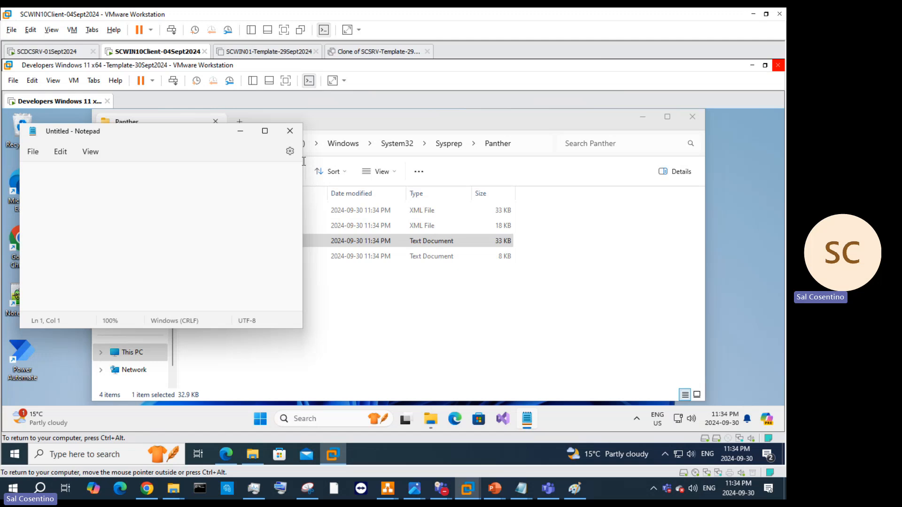
{"action": "left_click", "coordinate": [290, 131]}
Step: Try opening setupact in Notepad++ instead, which also fails to open the file
{"action": "right_click", "coordinate": [266, 245]}
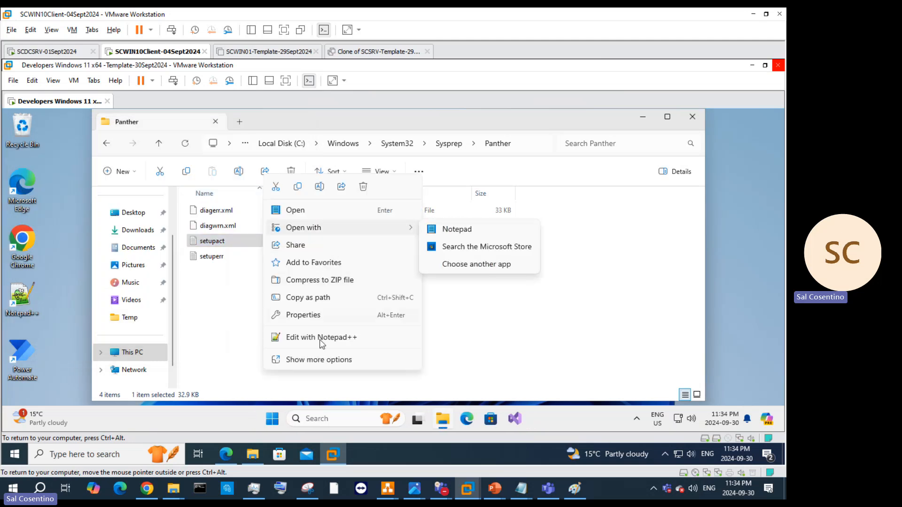
{"action": "left_click", "coordinate": [319, 360]}
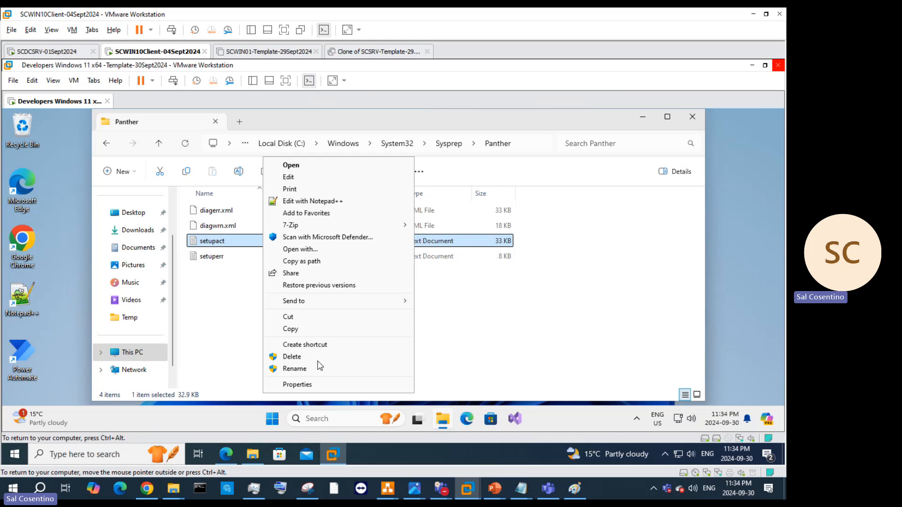
{"action": "left_click", "coordinate": [314, 202]}
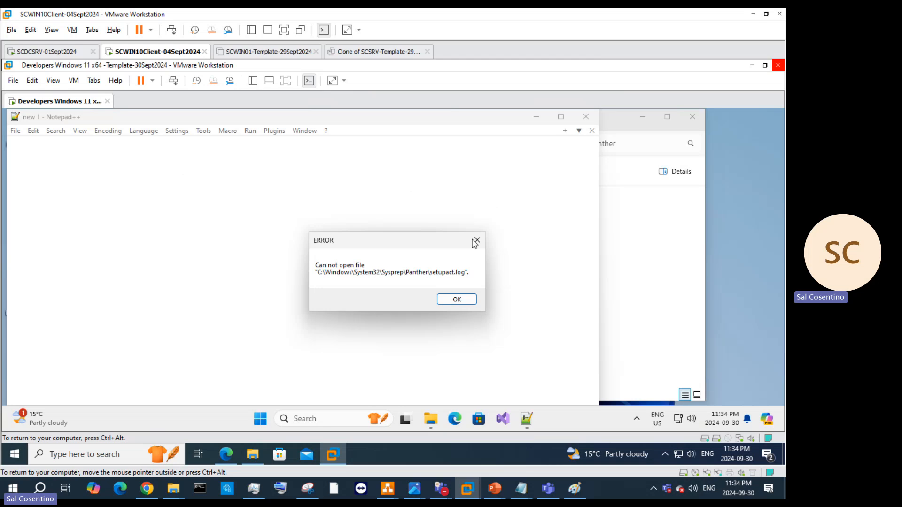
{"action": "left_click", "coordinate": [476, 241]}
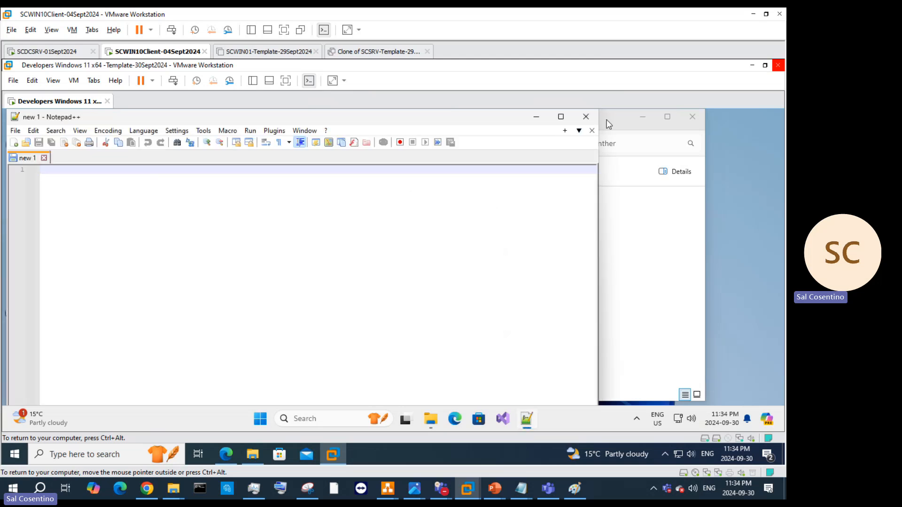
{"action": "left_click", "coordinate": [586, 116]}
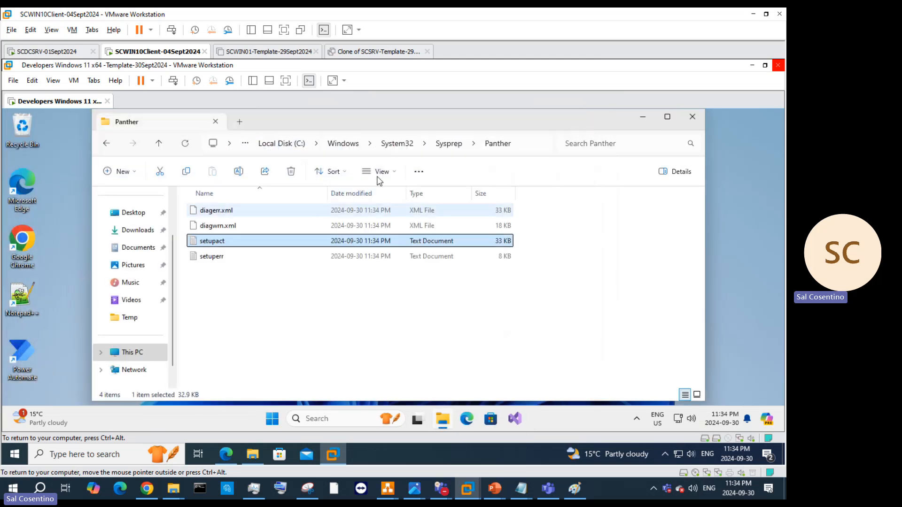
Step: Go back to the Sysprep folder and run sysprep as administrator
{"action": "left_click", "coordinate": [447, 143]}
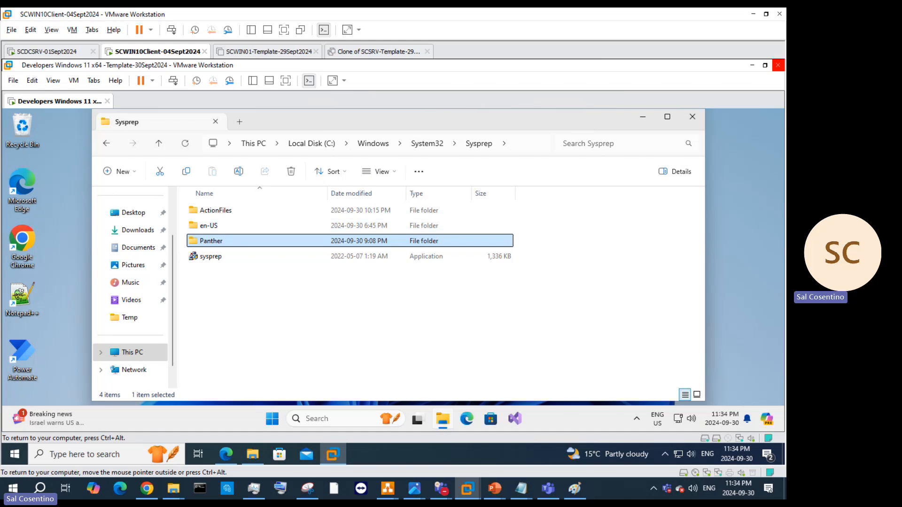
{"action": "left_click", "coordinate": [208, 259]}
{"action": "right_click", "coordinate": [208, 260]}
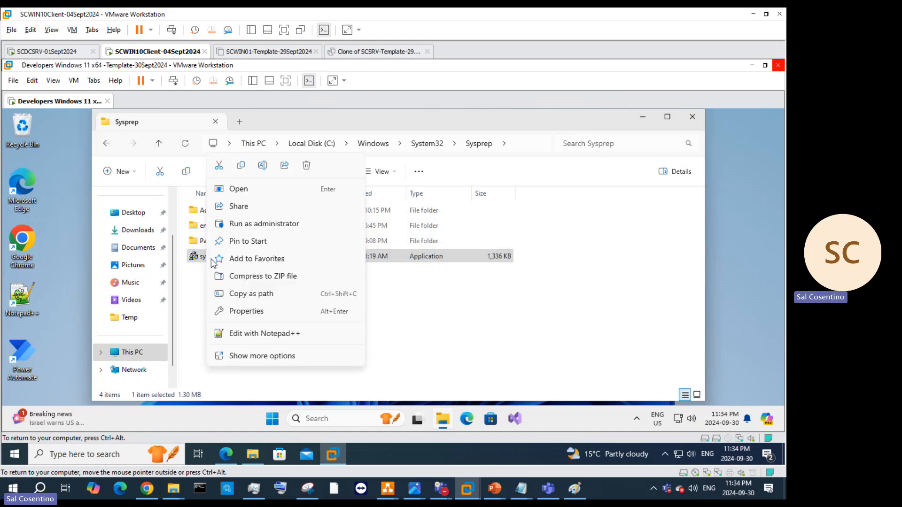
{"action": "left_click", "coordinate": [265, 224]}
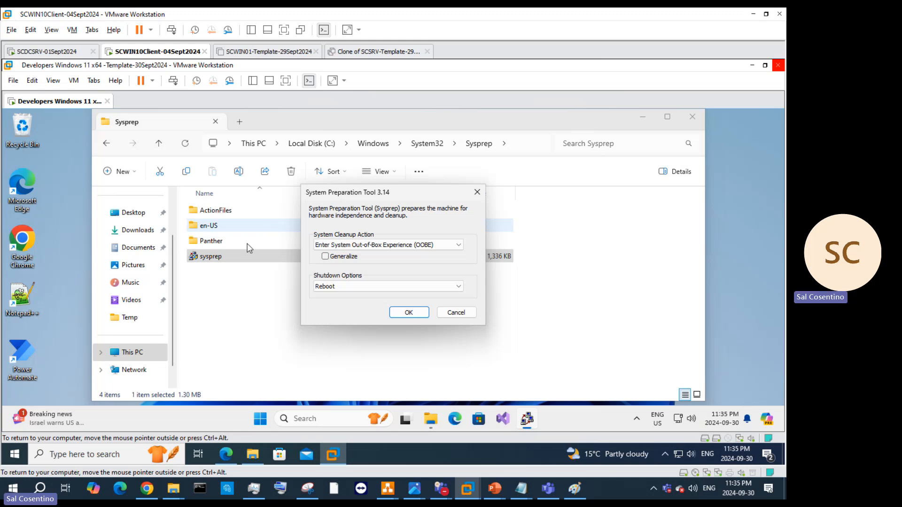
Step: Run Sysprep again with Generalize ticked and Shutdown selected; validation fails again
{"action": "left_click", "coordinate": [325, 257]}
{"action": "left_click", "coordinate": [332, 286]}
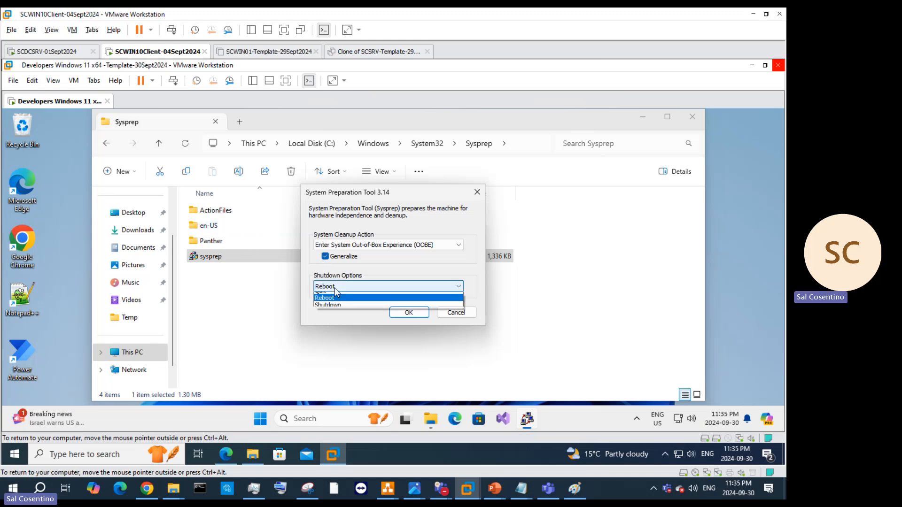
{"action": "left_click", "coordinate": [329, 310]}
{"action": "left_click", "coordinate": [410, 312]}
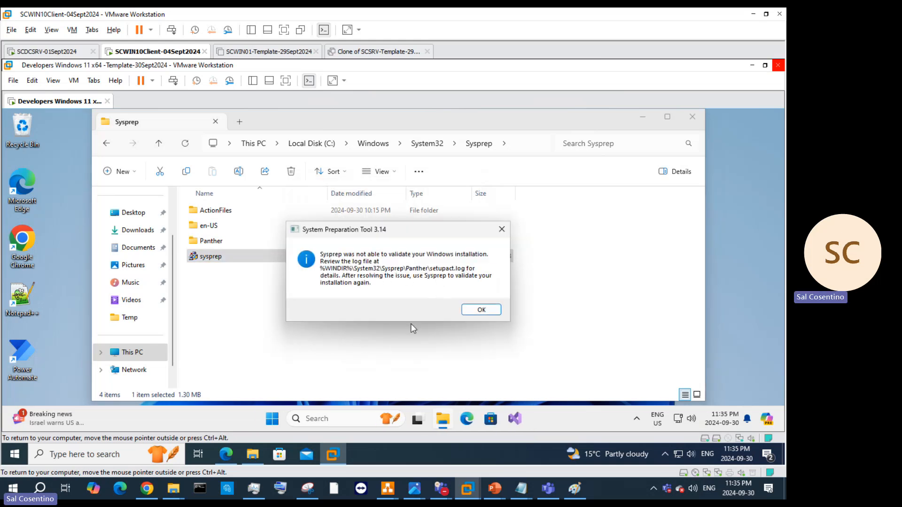
{"action": "left_click", "coordinate": [226, 454]}
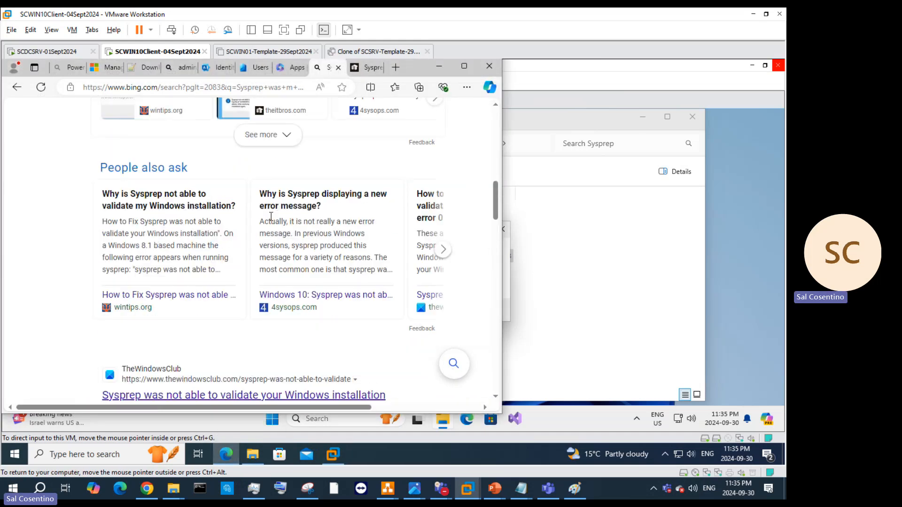
Step: Copy the HKLM ReserveManager registry key path from Bing's fix, then dismiss the guest's Sysprep error
{"action": "scroll", "coordinate": [271, 217], "scroll_direction": "up", "scroll_amount": 10}
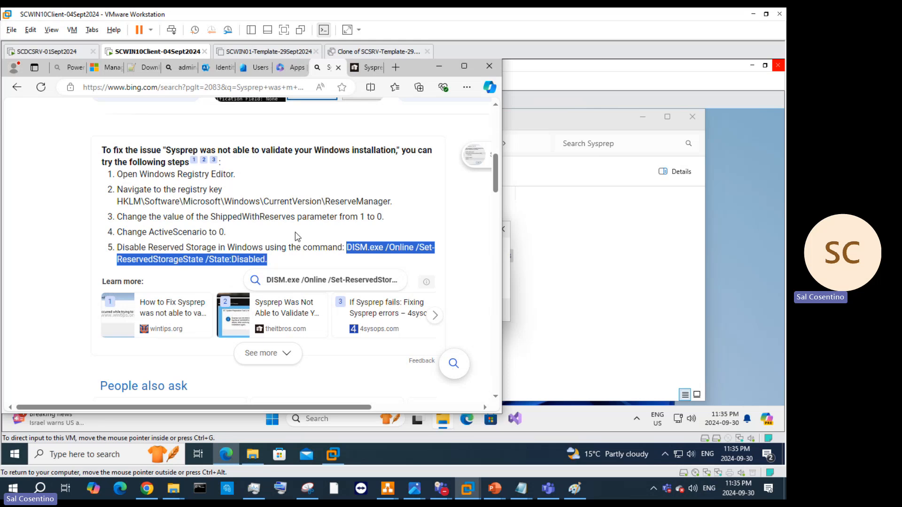
{"action": "right_click", "coordinate": [393, 243]}
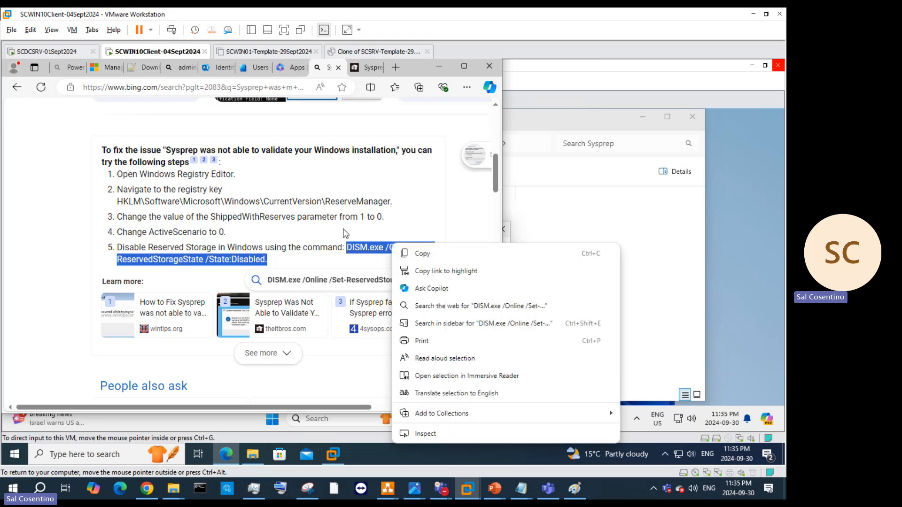
{"action": "left_click", "coordinate": [393, 203]}
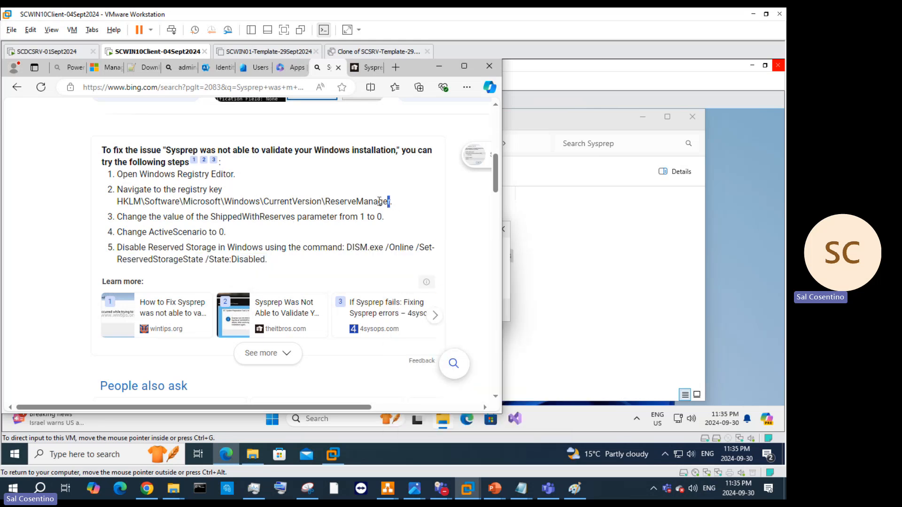
{"action": "left_click_drag", "start_coordinate": [391, 202], "coordinate": [117, 203]}
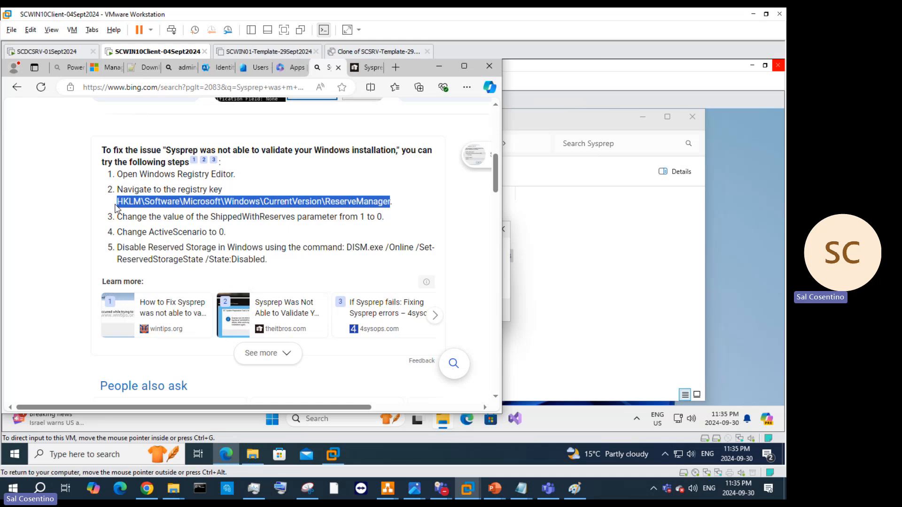
{"action": "right_click", "coordinate": [141, 201]}
{"action": "left_click", "coordinate": [174, 219]}
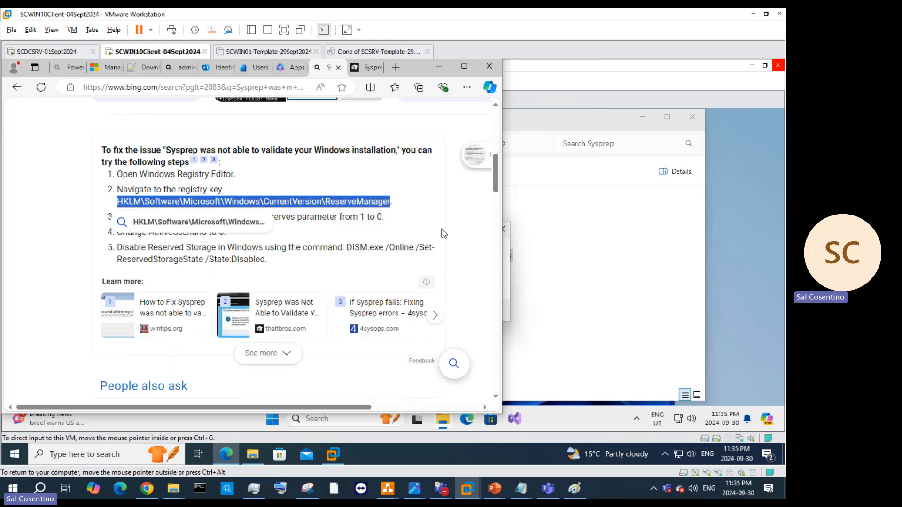
{"action": "left_click", "coordinate": [532, 263]}
{"action": "left_click", "coordinate": [502, 229]}
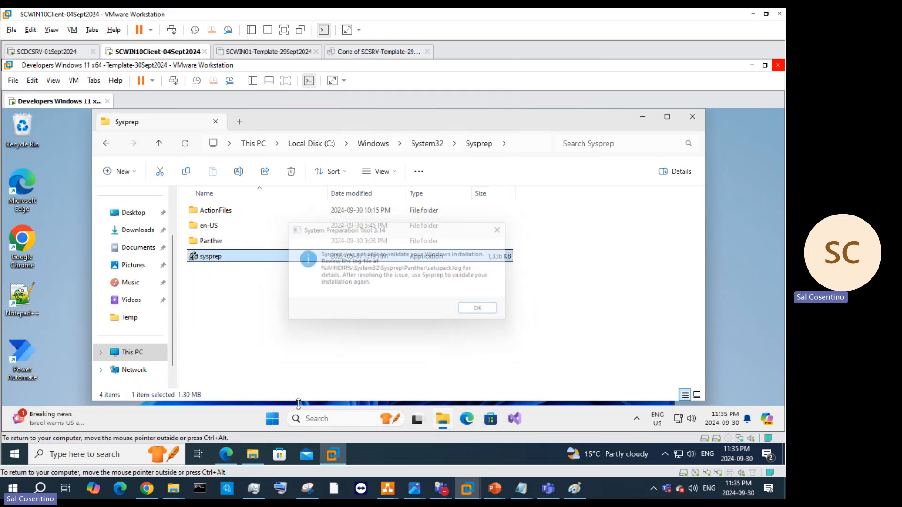
Step: Search for Registry Editor in the guest and launch it with administrator approval
{"action": "left_click", "coordinate": [318, 416]}
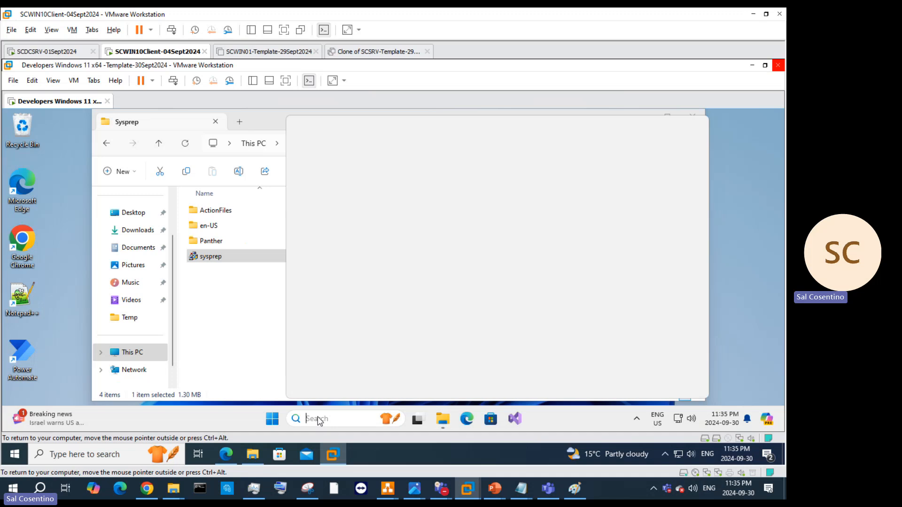
{"action": "type", "text": "regf"}
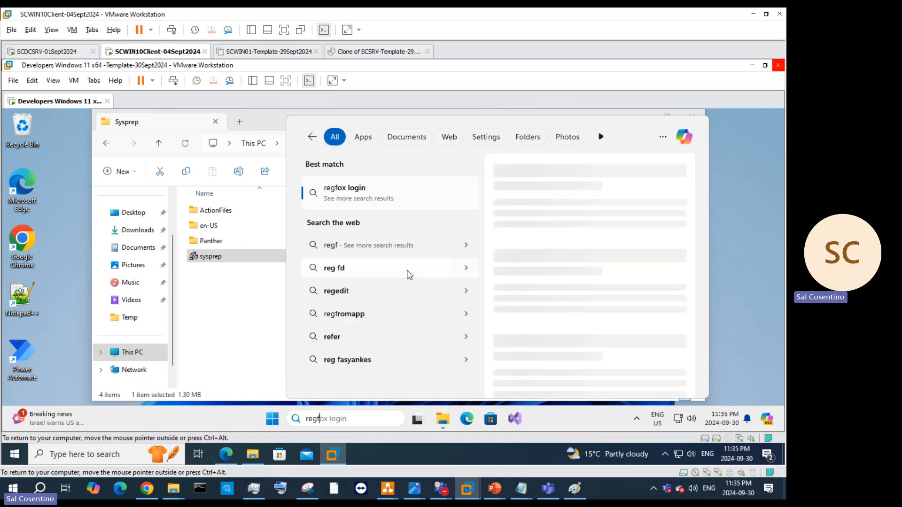
{"action": "key", "text": "BackSpace"}
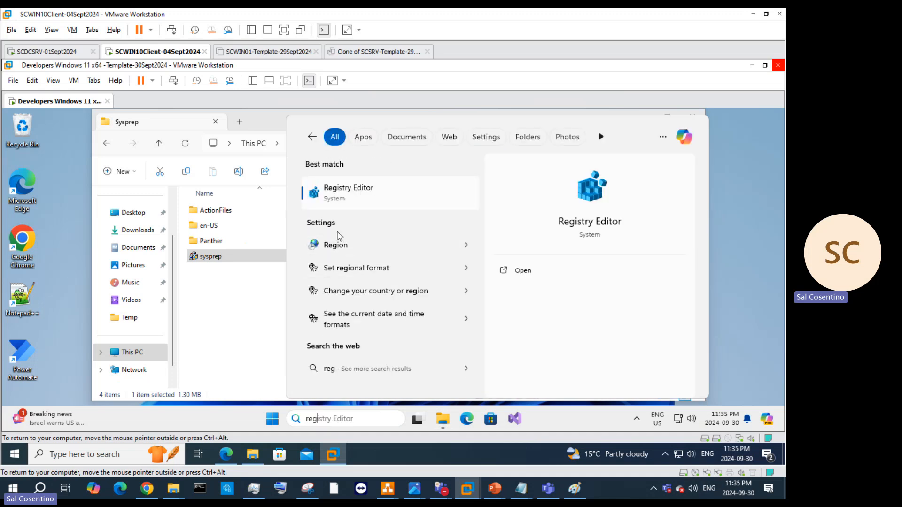
{"action": "left_click", "coordinate": [355, 200]}
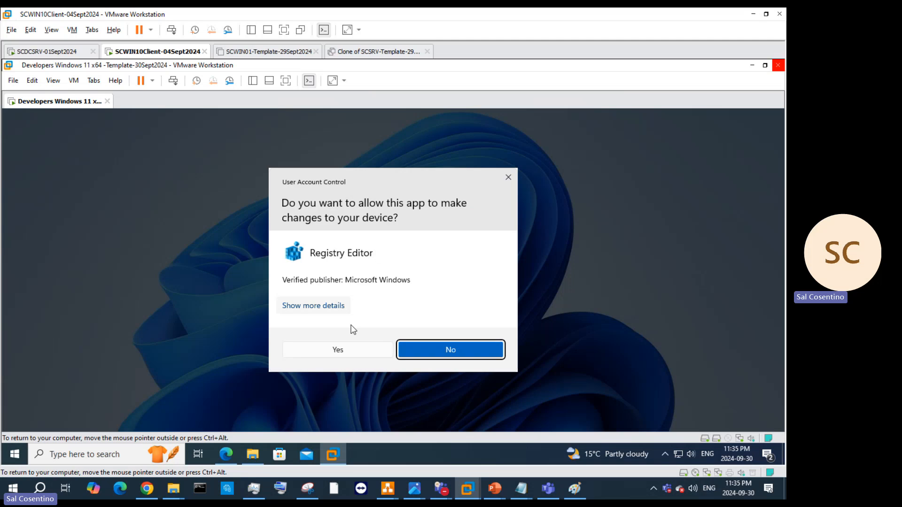
{"action": "left_click", "coordinate": [349, 349]}
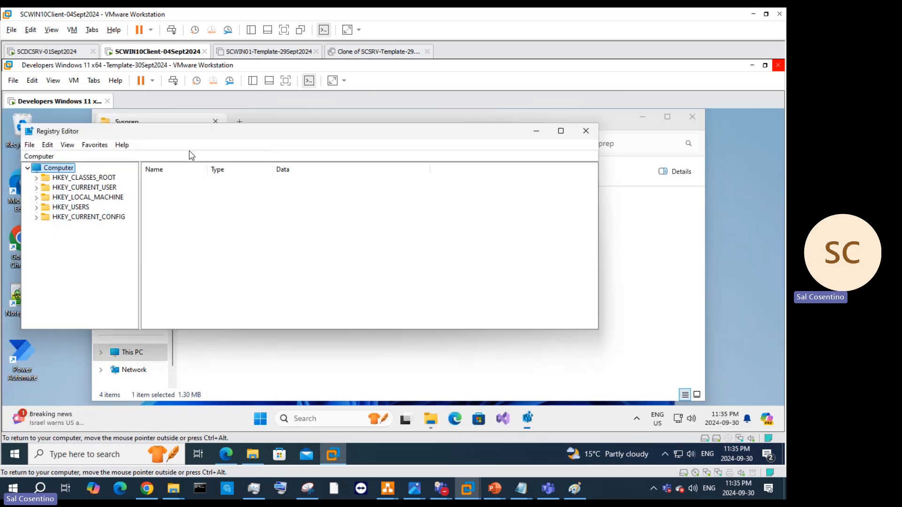
Step: Paste the ReserveManager path into Registry Editor's address bar to show its values, past the firewall notification
{"action": "left_click", "coordinate": [193, 159]}
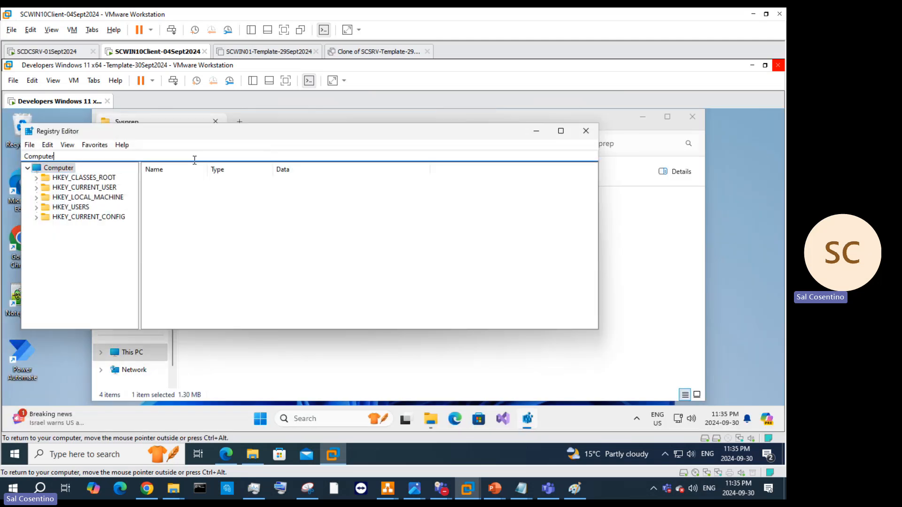
{"action": "key", "text": "ctrl+v"}
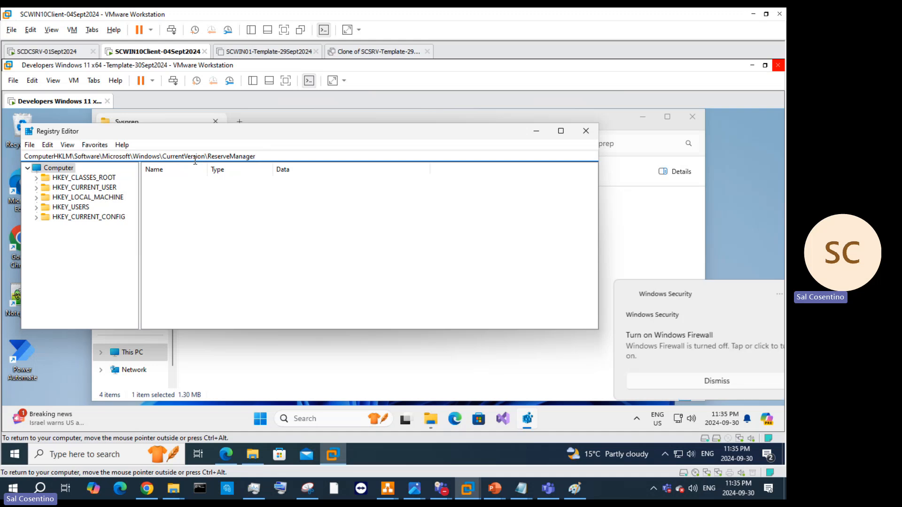
{"action": "key", "text": "Return"}
{"action": "left_click", "coordinate": [760, 295]}
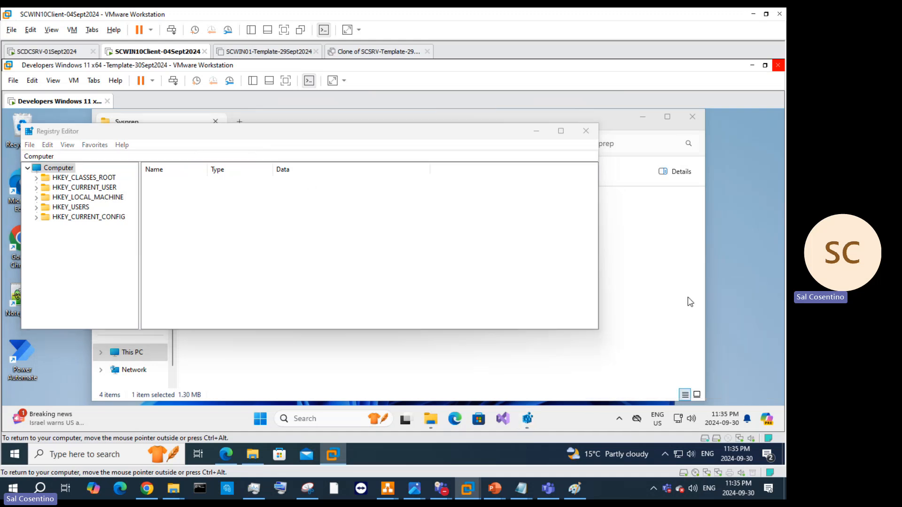
{"action": "left_click", "coordinate": [108, 157]}
{"action": "left_click", "coordinate": [108, 158]}
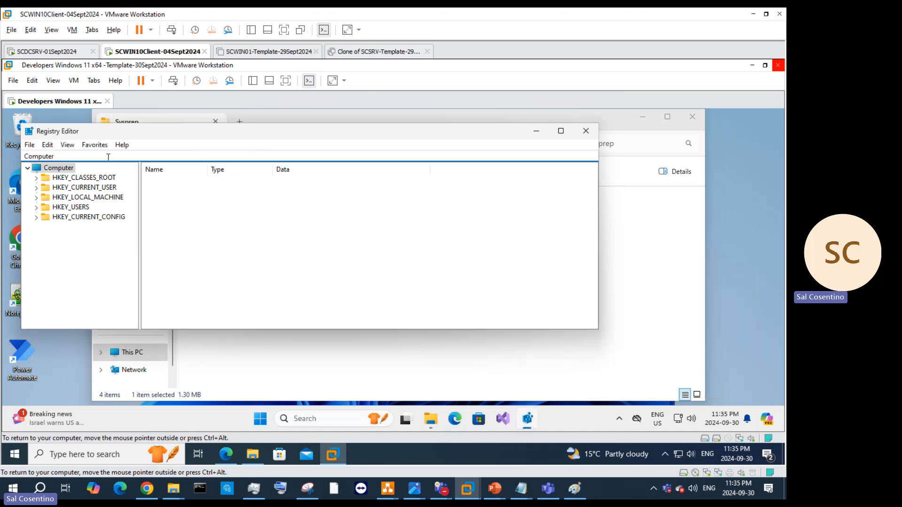
{"action": "key", "text": "ctrl+v"}
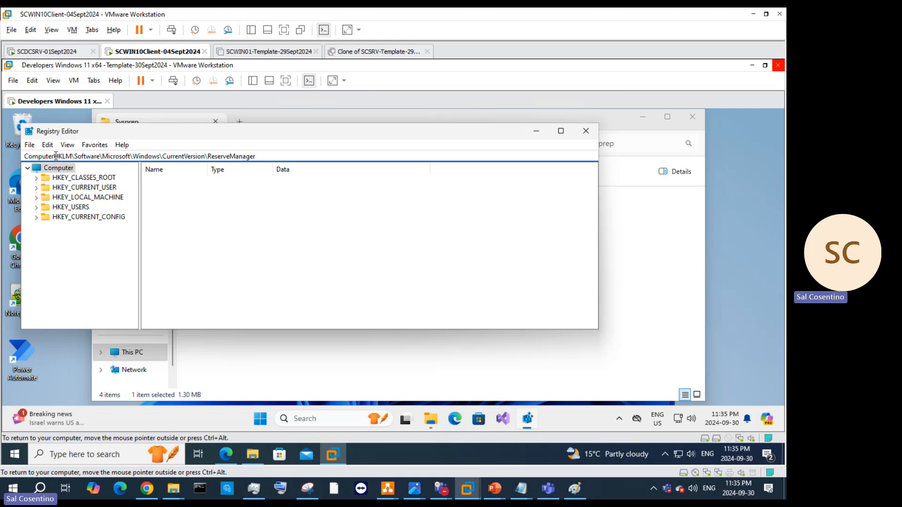
{"action": "key", "text": "Return"}
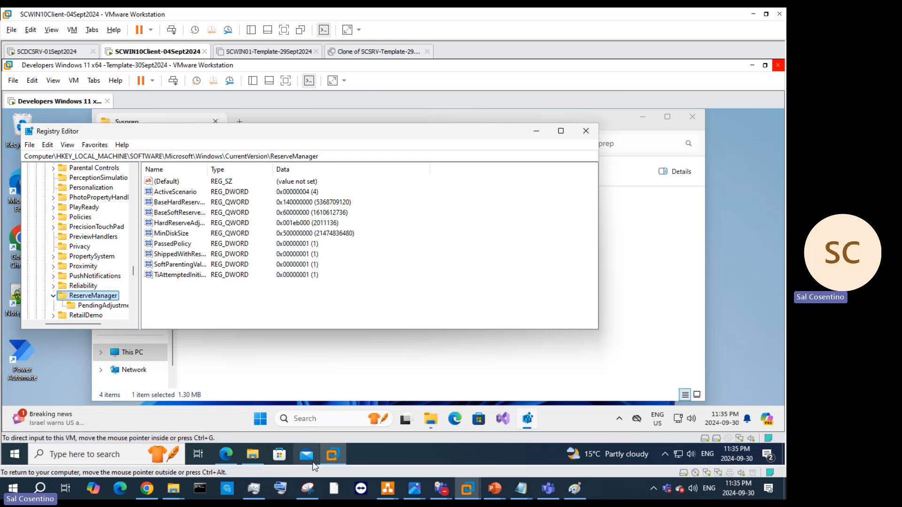
Step: Move Edge beside Registry Editor and inspect BaseHardReserveSize without changing it
{"action": "left_click", "coordinate": [226, 455]}
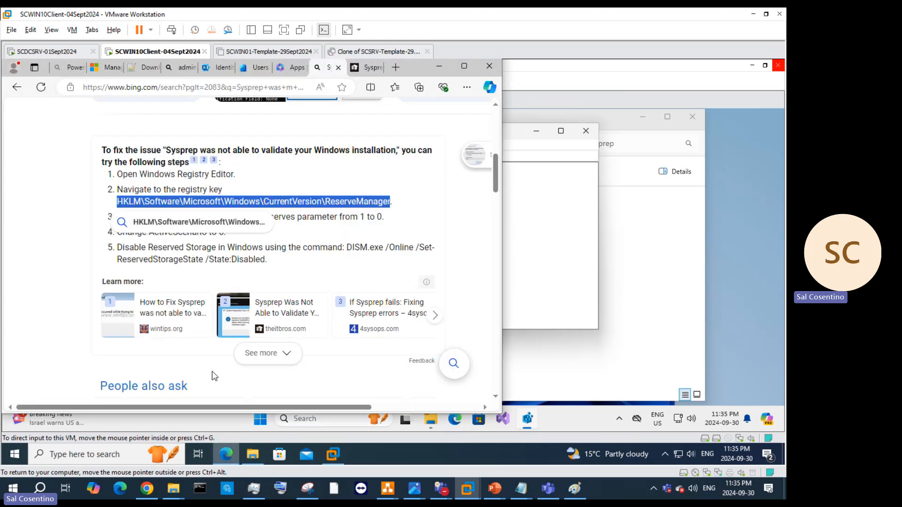
{"action": "left_click", "coordinate": [383, 216]}
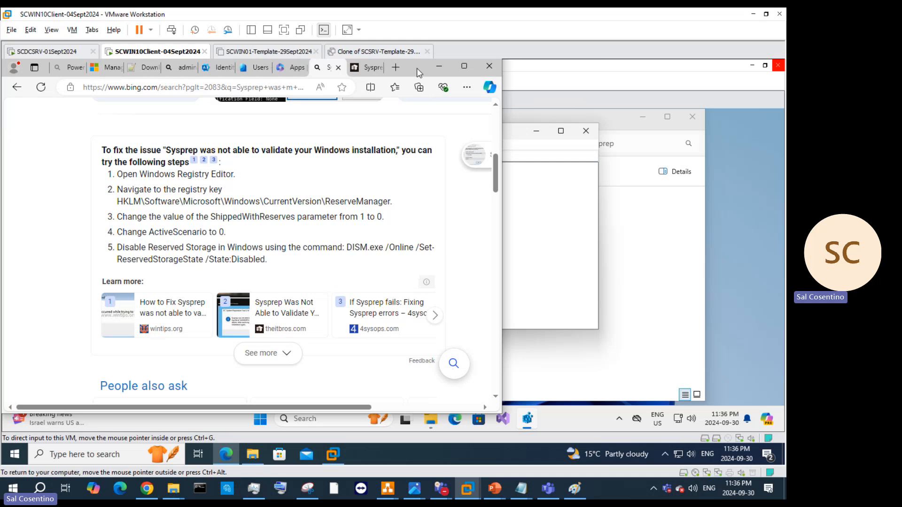
{"action": "left_click_drag", "start_coordinate": [420, 71], "coordinate": [752, 131]}
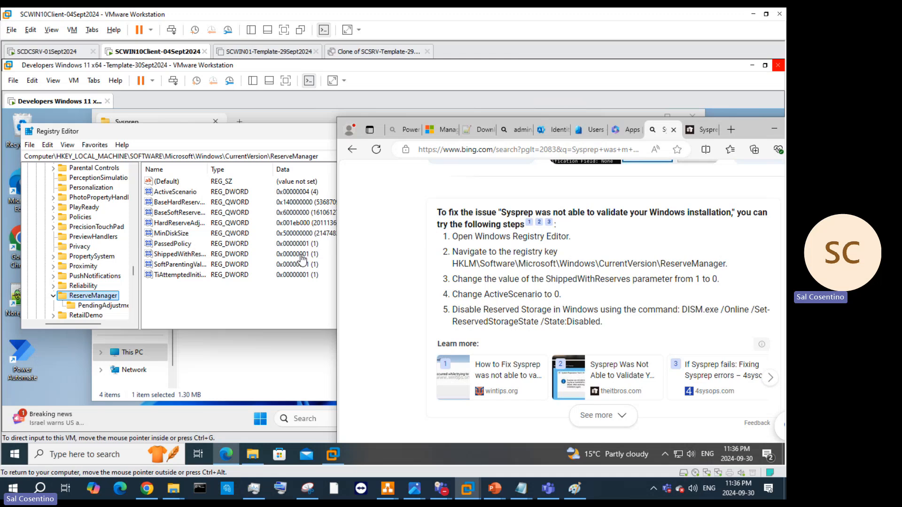
{"action": "left_click", "coordinate": [288, 193]}
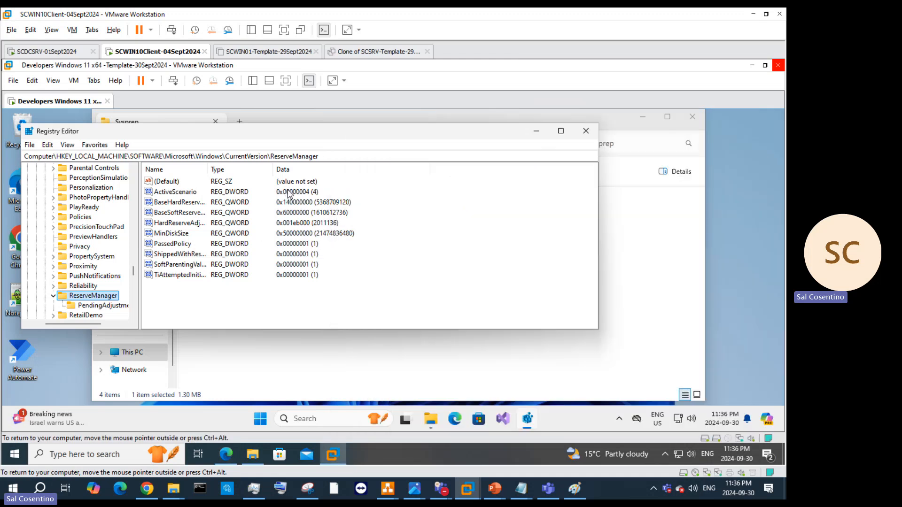
{"action": "left_click", "coordinate": [295, 195]}
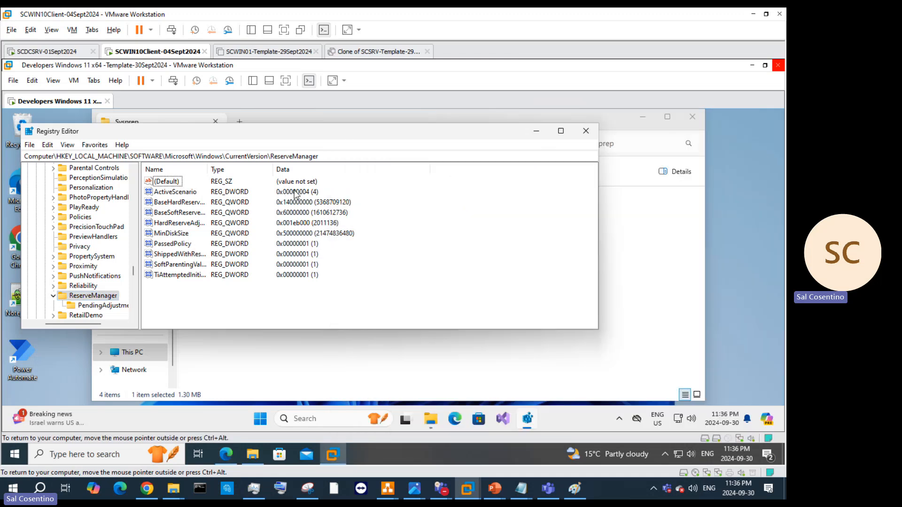
{"action": "double_click", "coordinate": [175, 202]}
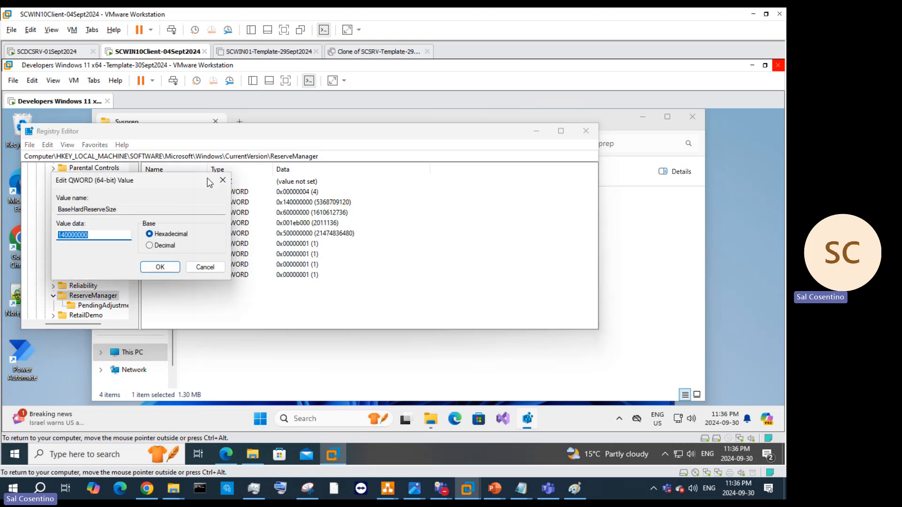
{"action": "left_click", "coordinate": [223, 180]}
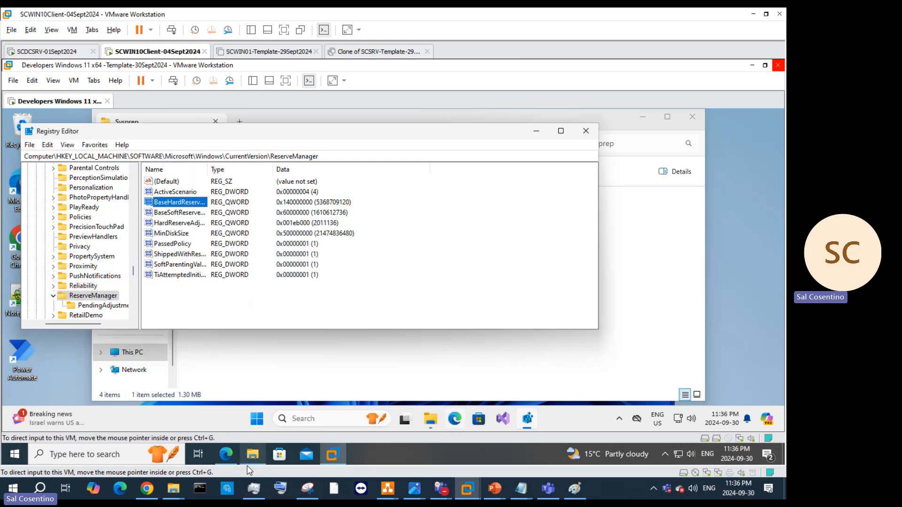
Step: Copy the five Sysprep fix steps from the Bing answer
{"action": "left_click", "coordinate": [226, 454]}
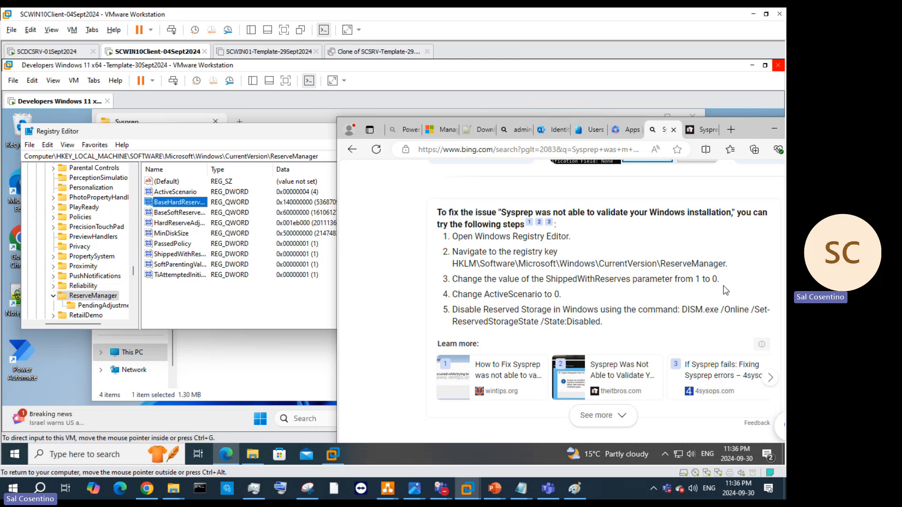
{"action": "left_click_drag", "start_coordinate": [634, 326], "coordinate": [442, 212]}
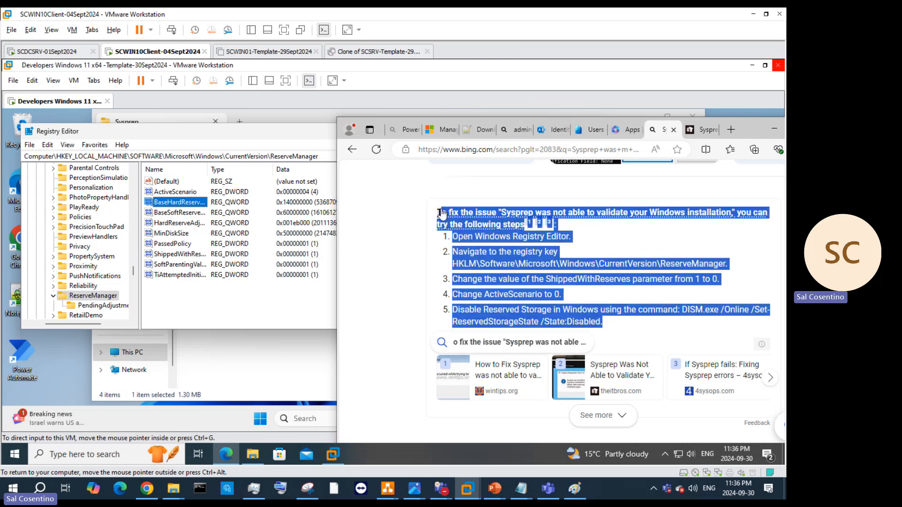
{"action": "right_click", "coordinate": [448, 224]}
{"action": "left_click", "coordinate": [487, 271]}
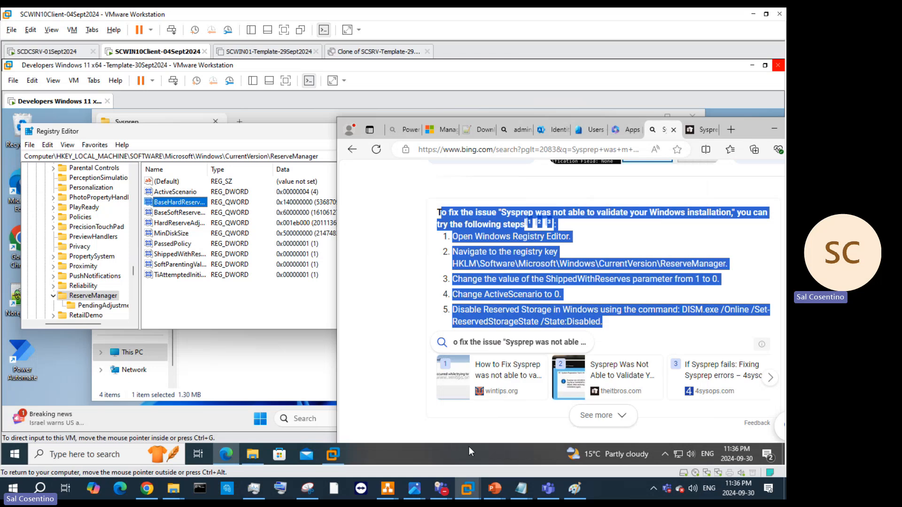
{"action": "mouse_move", "coordinate": [491, 488]}
{"action": "left_click", "coordinate": [743, 439]}
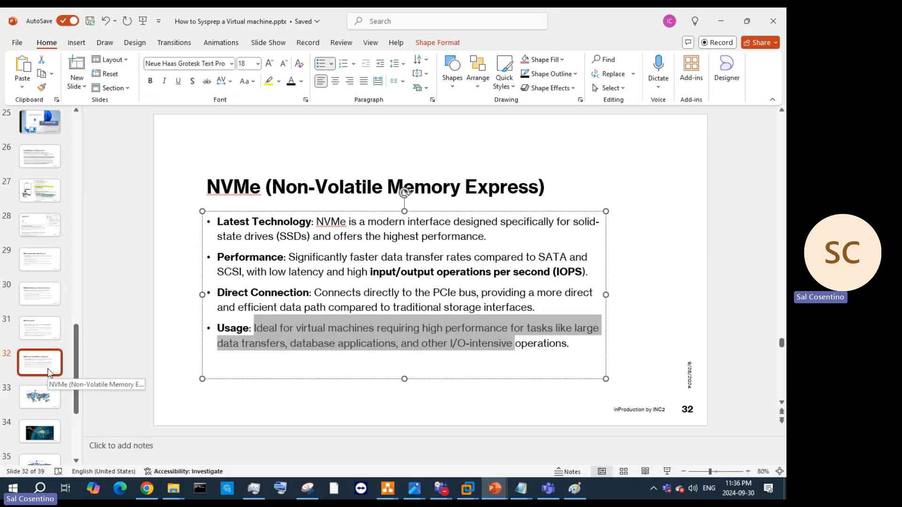
Step: Insert new slide 33 after the NVMe slide and paste the copied fix steps into its body
{"action": "key", "text": "ctrl+m"}
{"action": "left_click", "coordinate": [251, 321]}
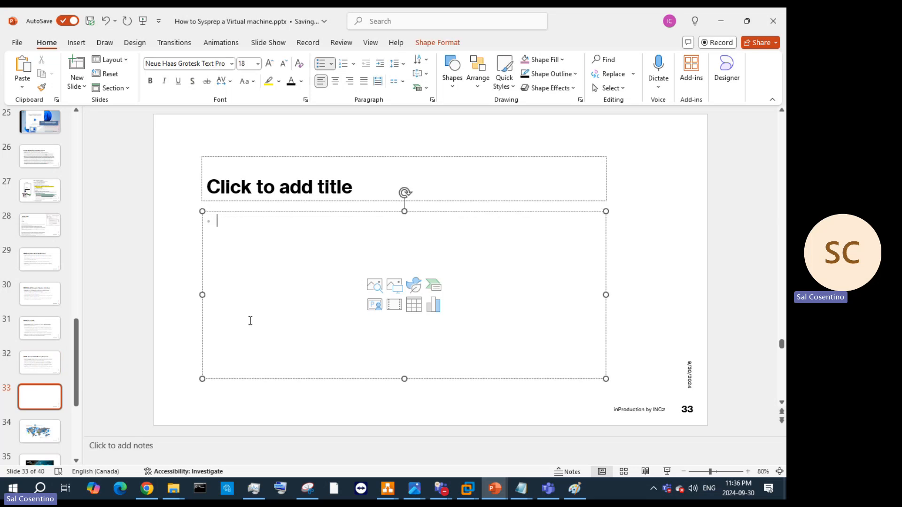
{"action": "key", "text": "ctrl+v"}
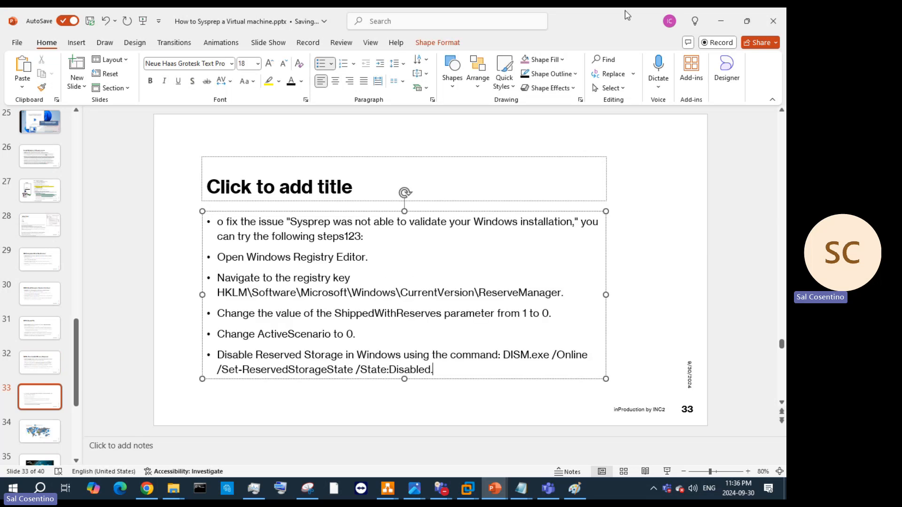
Step: Rearrange the PowerPoint, VM and Edge windows and close the Power Automate sign-in window
{"action": "left_click", "coordinate": [747, 22]}
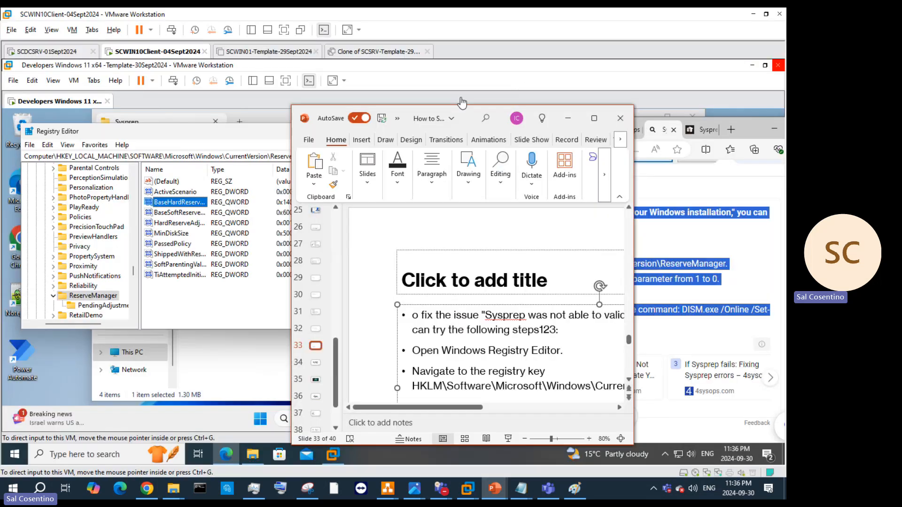
{"action": "left_click_drag", "start_coordinate": [476, 116], "coordinate": [641, 89]}
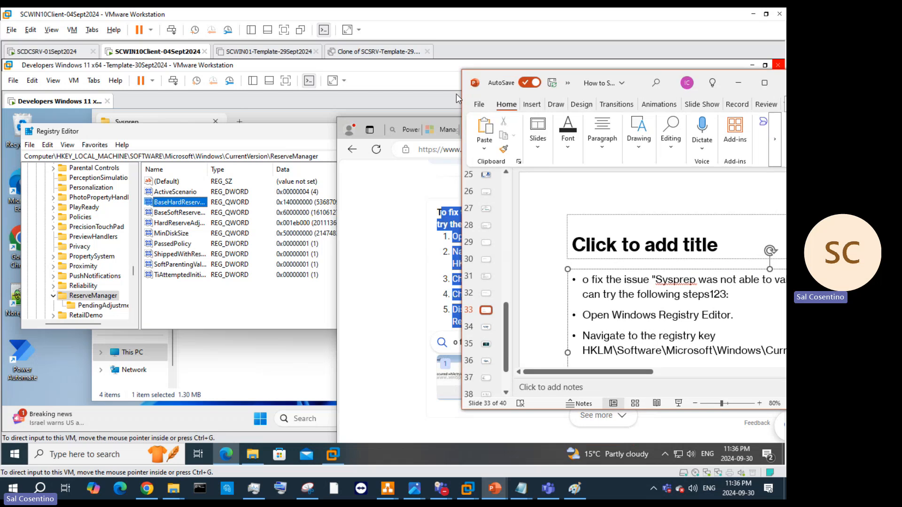
{"action": "left_click", "coordinate": [384, 206]}
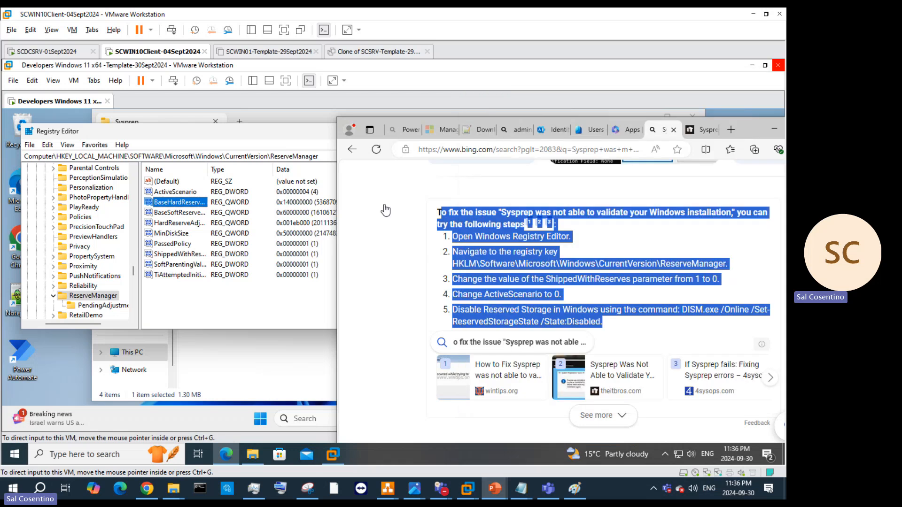
{"action": "left_click", "coordinate": [767, 130]}
{"action": "left_click", "coordinate": [493, 491]}
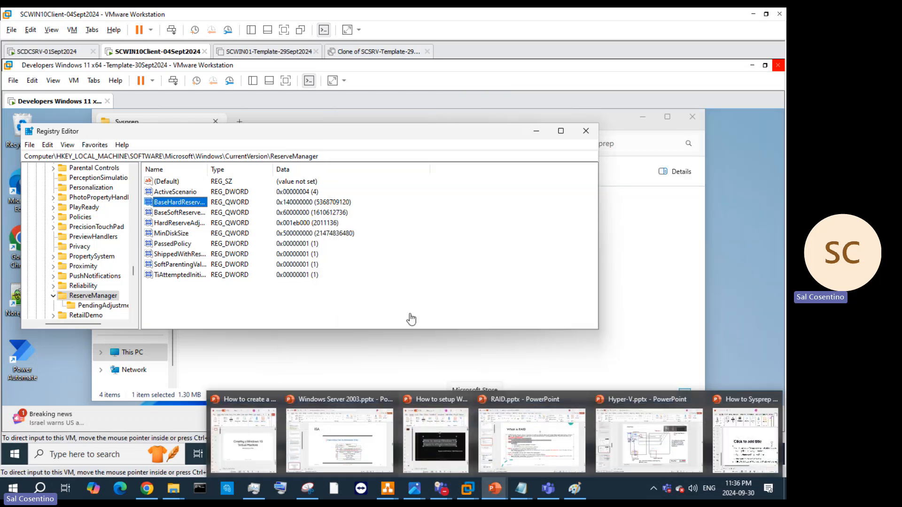
{"action": "left_click", "coordinate": [762, 426]}
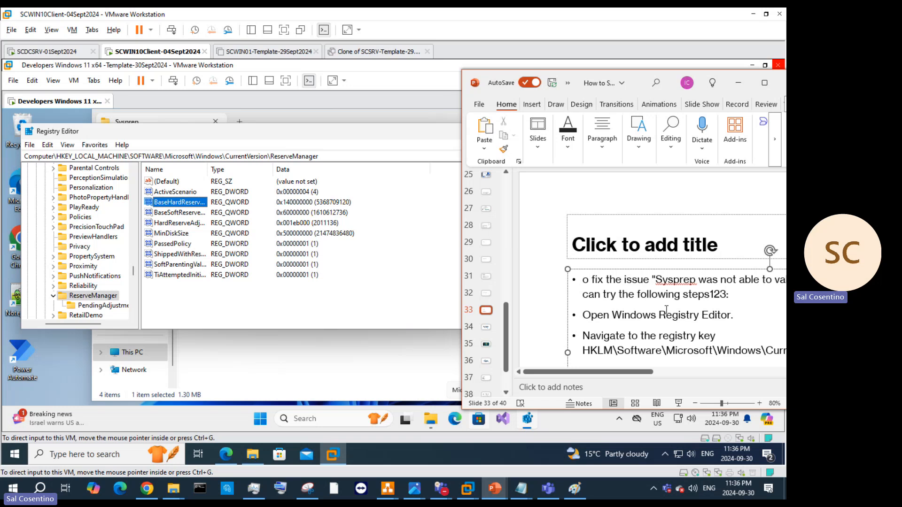
{"action": "left_click_drag", "start_coordinate": [630, 372], "coordinate": [692, 377]}
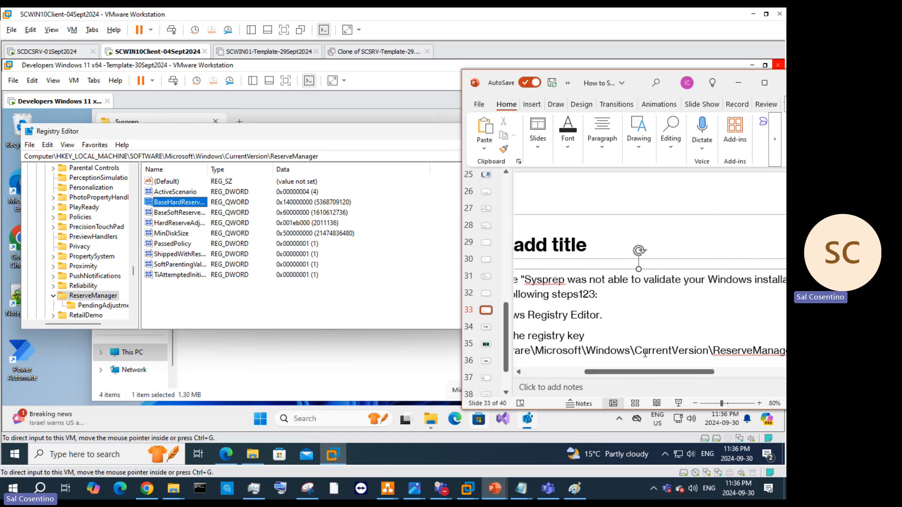
{"action": "scroll", "coordinate": [645, 353], "scroll_direction": "down", "scroll_amount": 2}
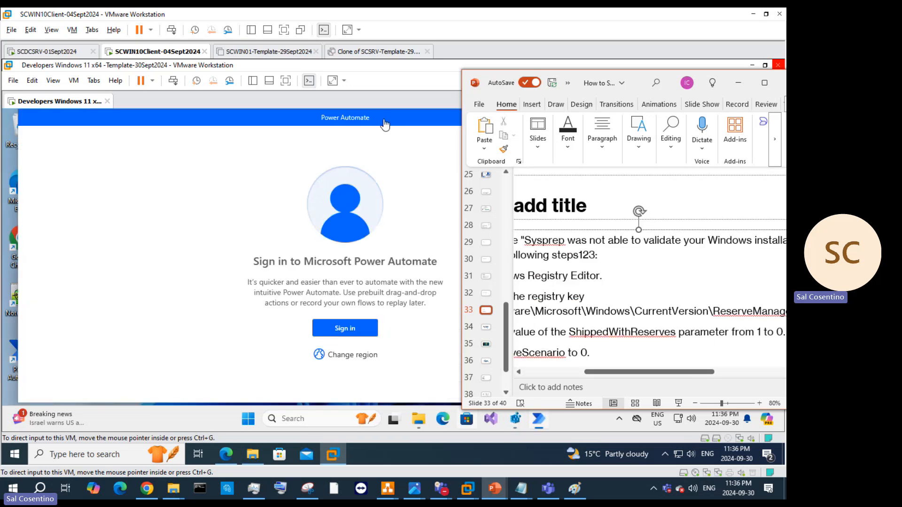
{"action": "left_click", "coordinate": [385, 124]}
{"action": "left_click", "coordinate": [661, 118]}
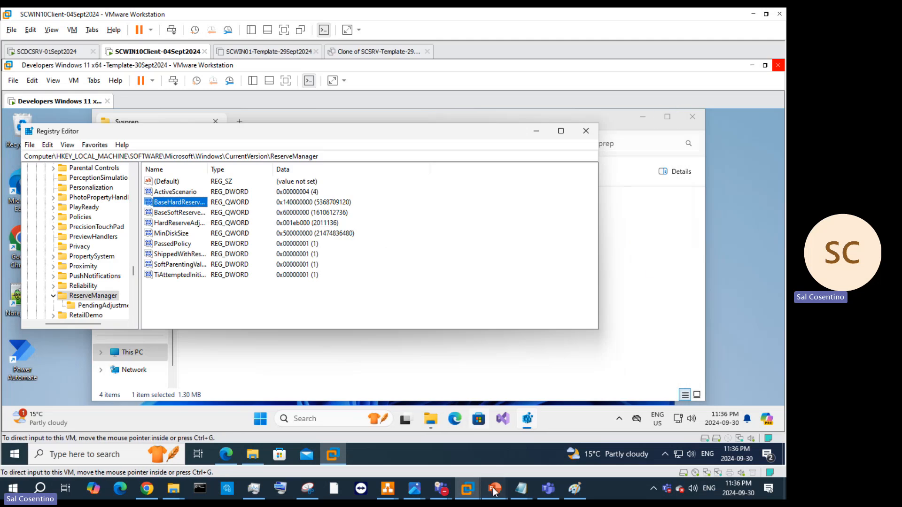
{"action": "mouse_move", "coordinate": [494, 488]}
{"action": "left_click", "coordinate": [726, 428]}
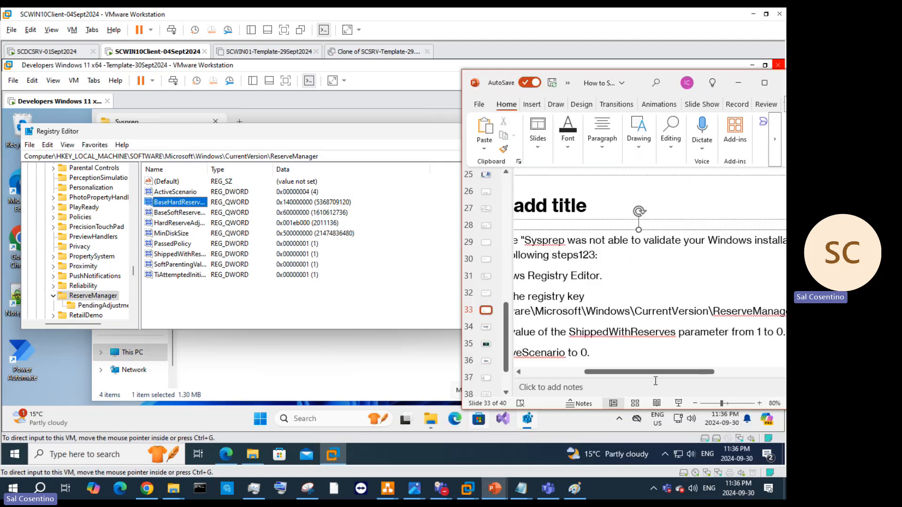
Step: After checking the slide, set the ShippedWithReserves registry value to 0
{"action": "left_click", "coordinate": [765, 83]}
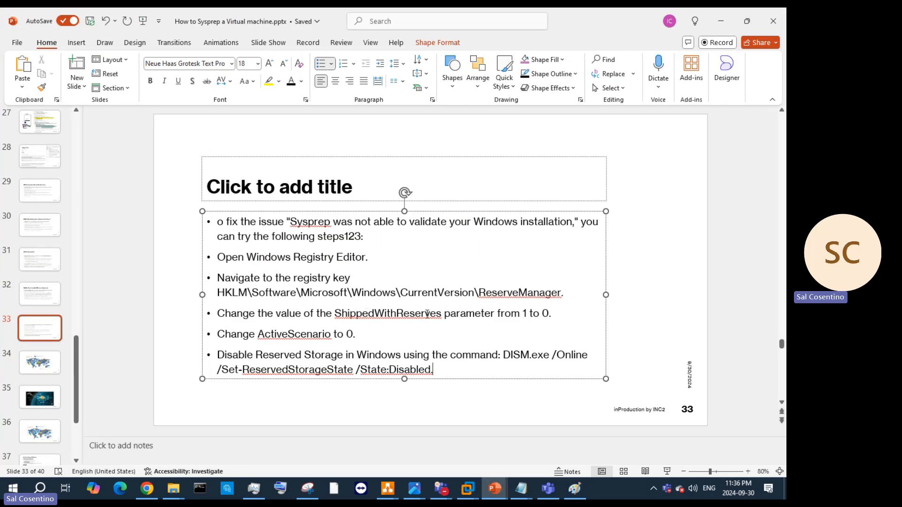
{"action": "left_click", "coordinate": [720, 20]}
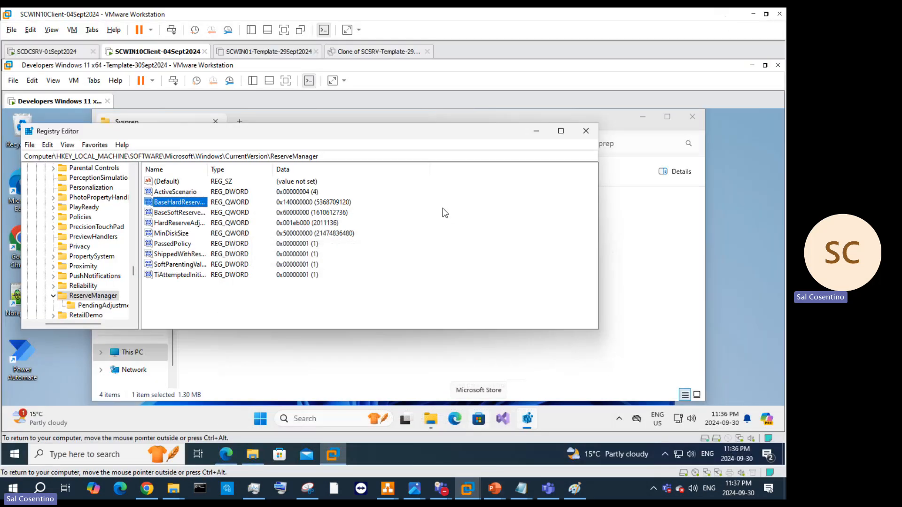
{"action": "left_click", "coordinate": [176, 254]}
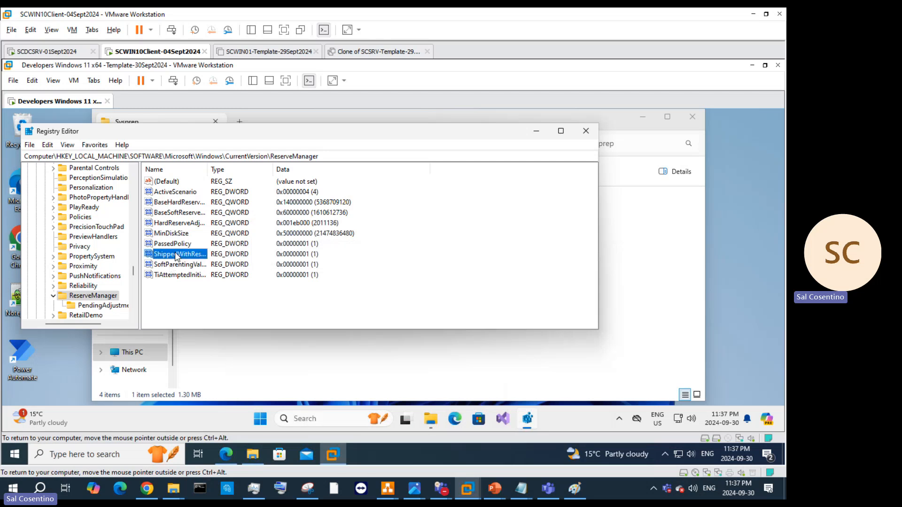
{"action": "double_click", "coordinate": [176, 254]}
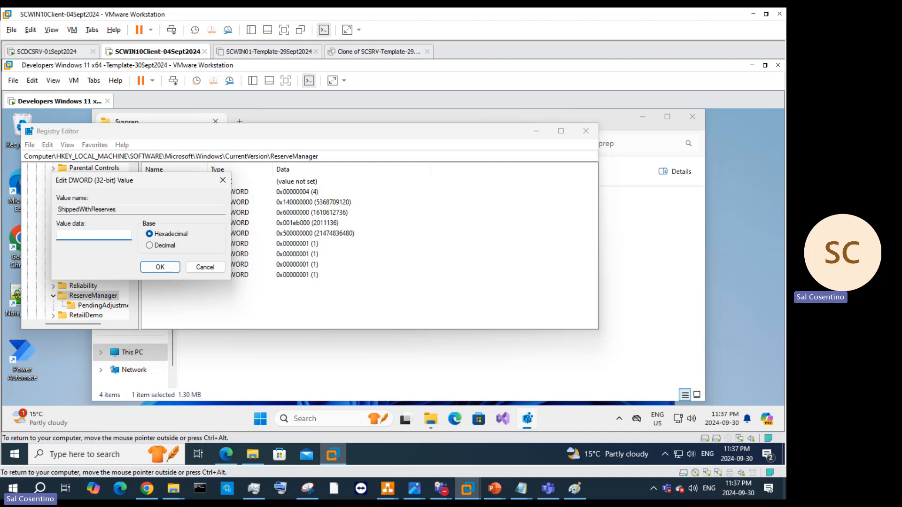
{"action": "left_click", "coordinate": [159, 266]}
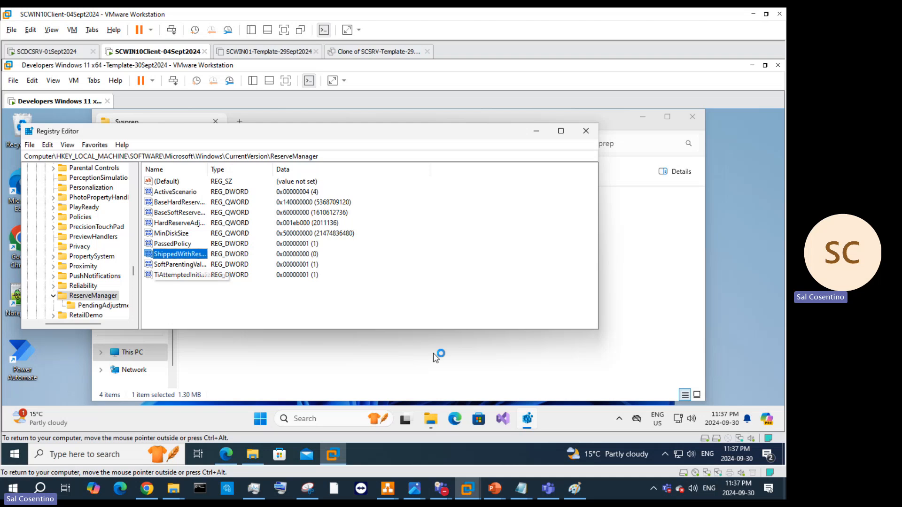
Step: Change ActiveScenario from 4 to 0, then close Registry Editor
{"action": "mouse_move", "coordinate": [491, 486]}
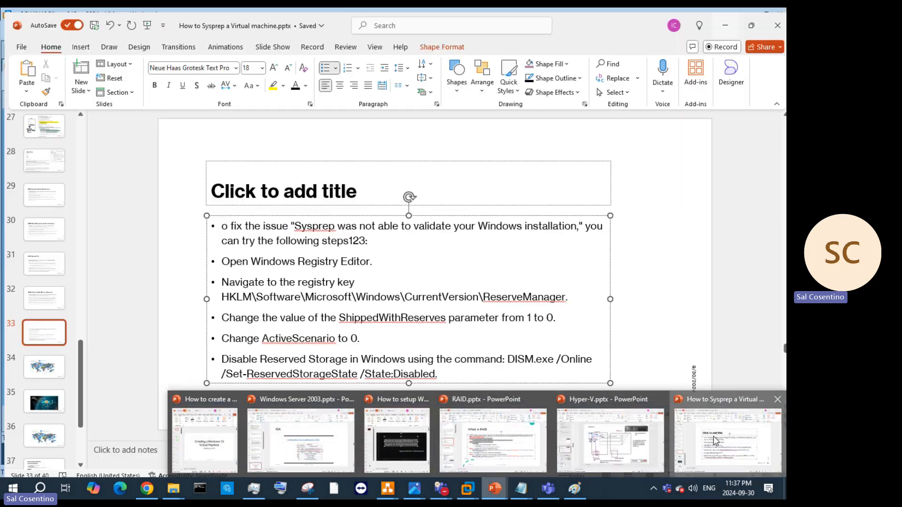
{"action": "left_click", "coordinate": [714, 441]}
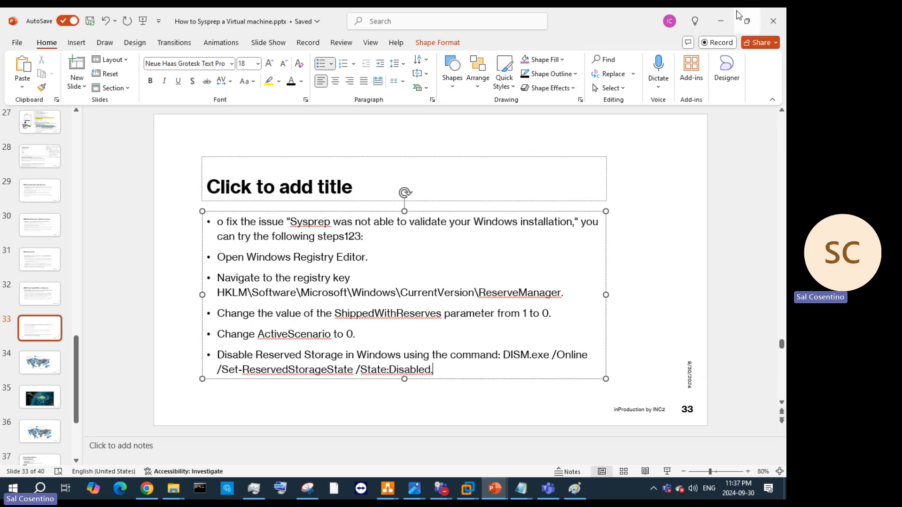
{"action": "left_click", "coordinate": [722, 20]}
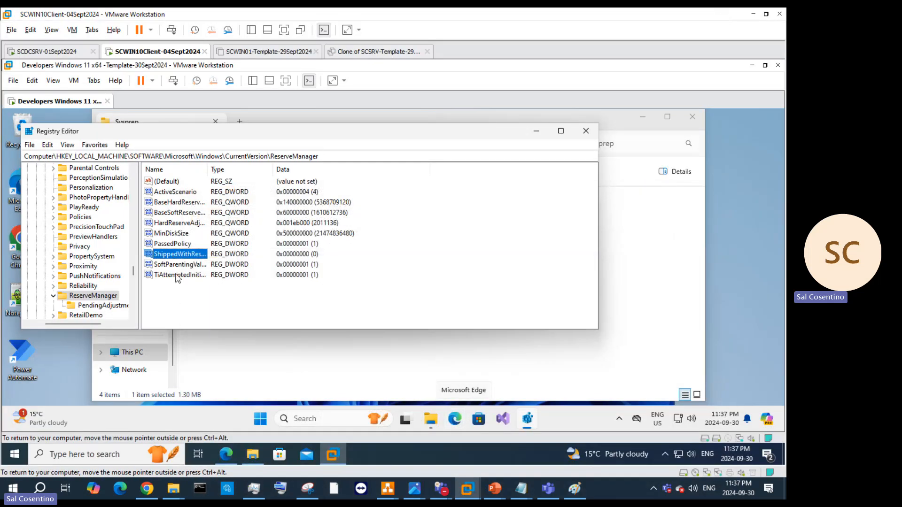
{"action": "left_click", "coordinate": [158, 193]}
{"action": "double_click", "coordinate": [190, 193]}
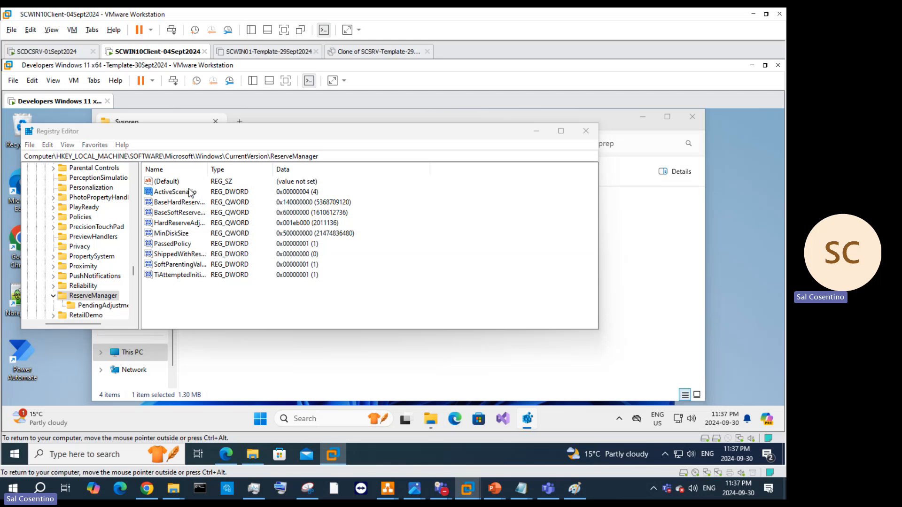
{"action": "type", "text": "0"}
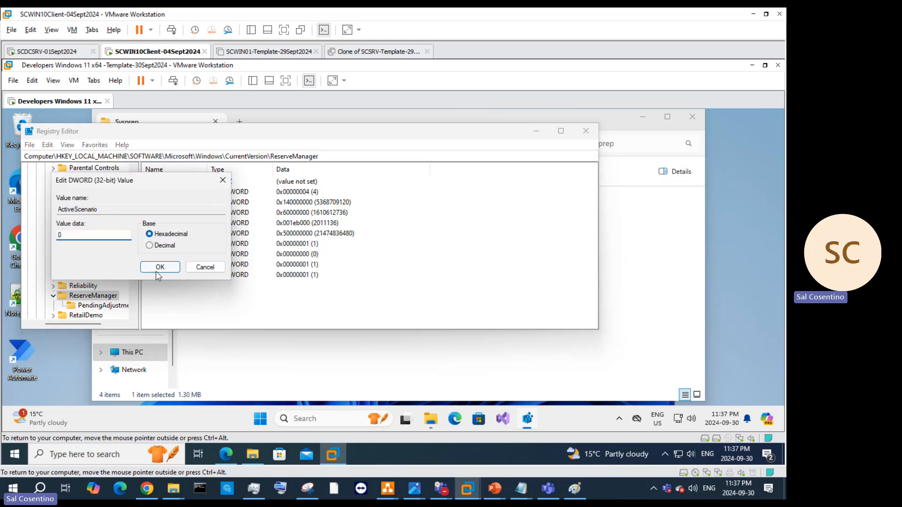
{"action": "left_click", "coordinate": [158, 268]}
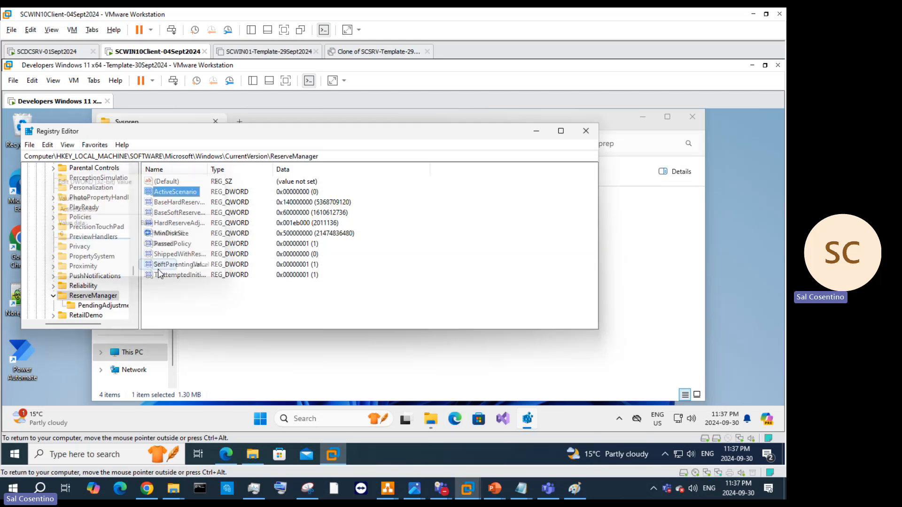
{"action": "left_click", "coordinate": [586, 131]}
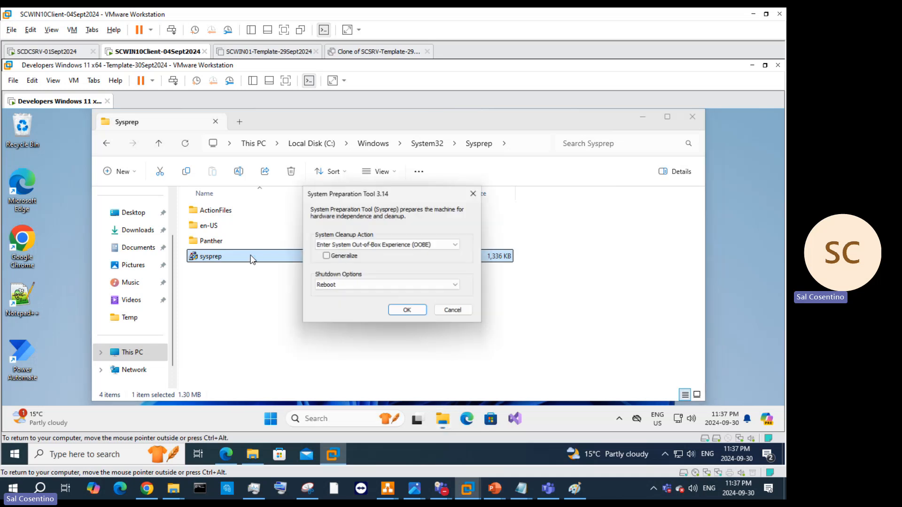
Step: Run Sysprep with Generalize ticked and Reboot, then dismiss the validation failure
{"action": "left_click", "coordinate": [335, 257]}
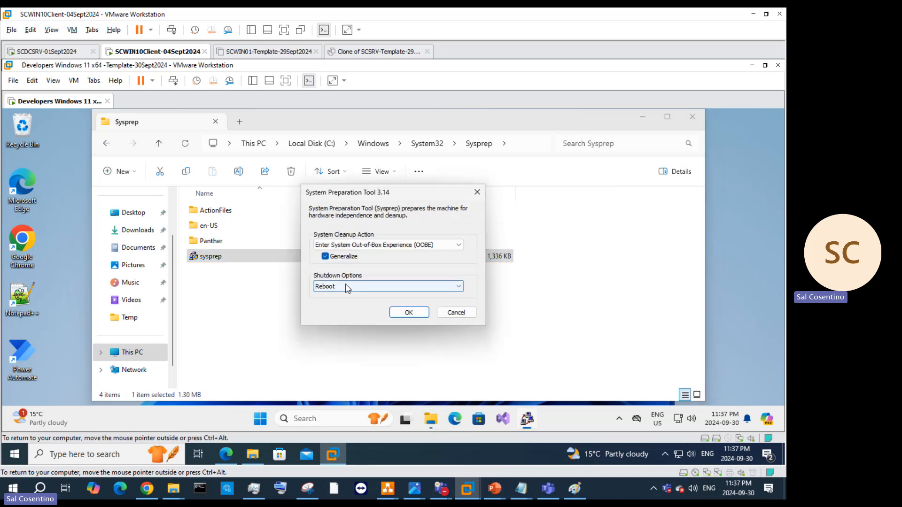
{"action": "left_click", "coordinate": [345, 286]}
{"action": "left_click", "coordinate": [342, 314]}
{"action": "left_click", "coordinate": [403, 312]}
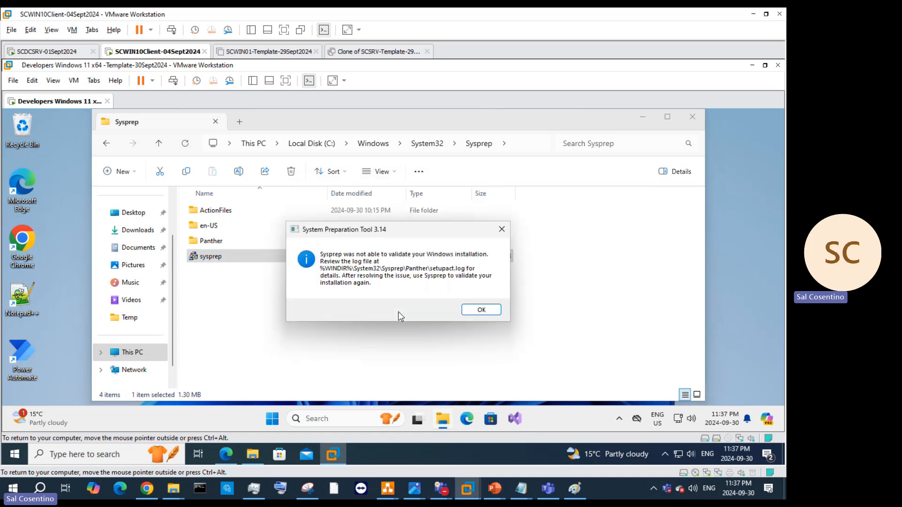
{"action": "left_click", "coordinate": [481, 310]}
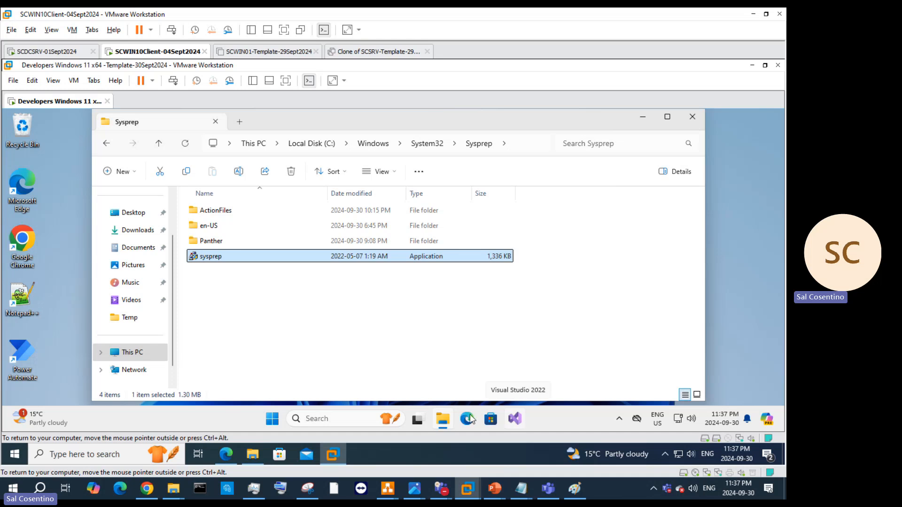
{"action": "mouse_move", "coordinate": [436, 423]}
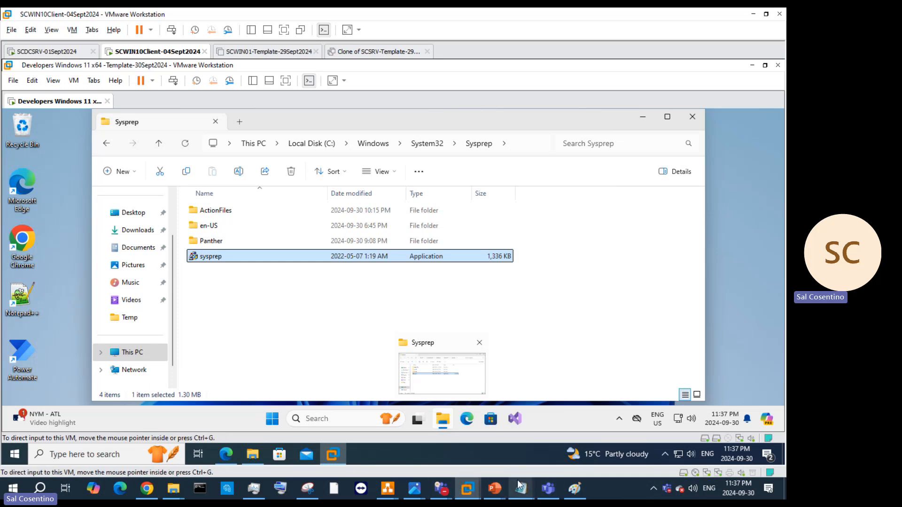
Step: Copy the DISM reserved-storage command from slide 33 of the Sysprep deck
{"action": "mouse_move", "coordinate": [495, 488]}
{"action": "left_click", "coordinate": [706, 430]}
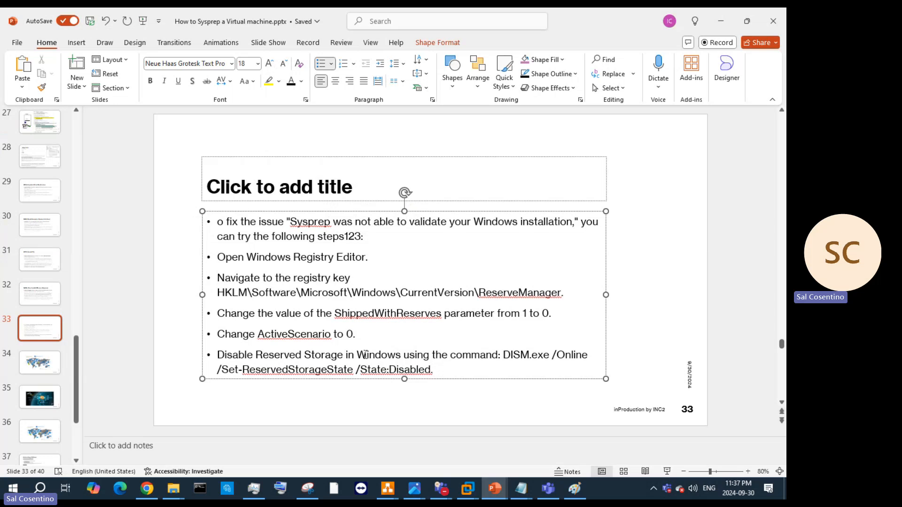
{"action": "left_click_drag", "start_coordinate": [502, 356], "coordinate": [586, 365]}
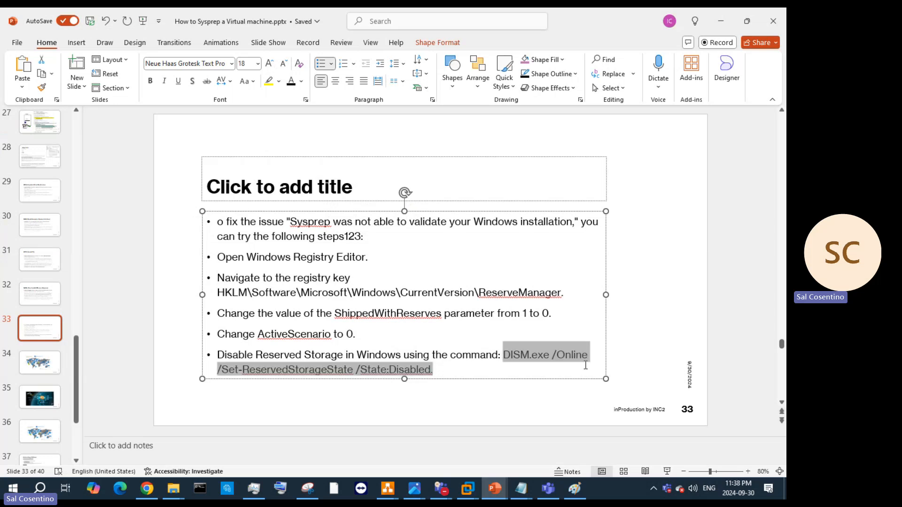
{"action": "right_click", "coordinate": [515, 353]}
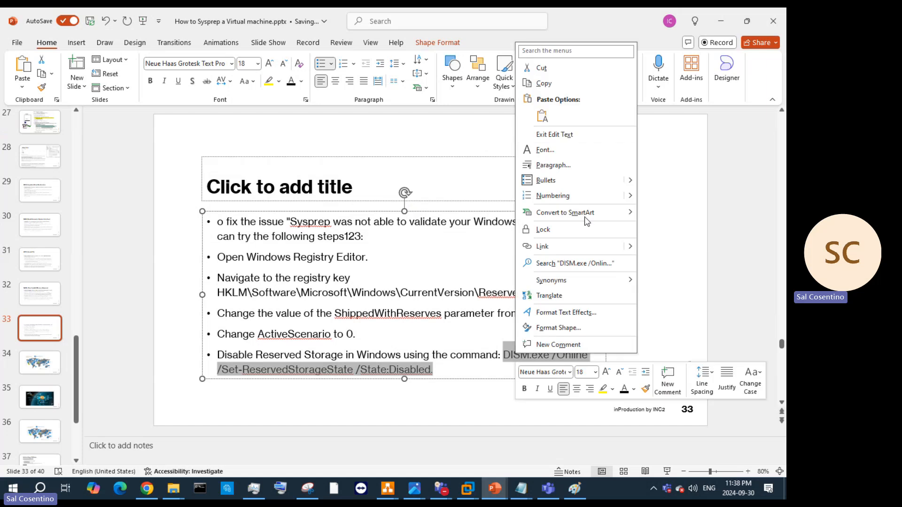
{"action": "left_click", "coordinate": [543, 83]}
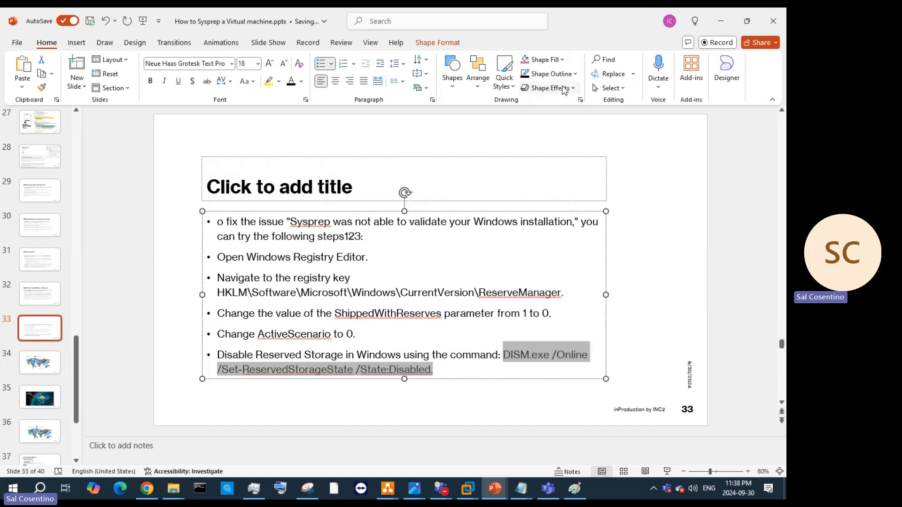
Step: Launch Command Prompt as administrator inside the VM and approve the permission request
{"action": "left_click", "coordinate": [721, 21]}
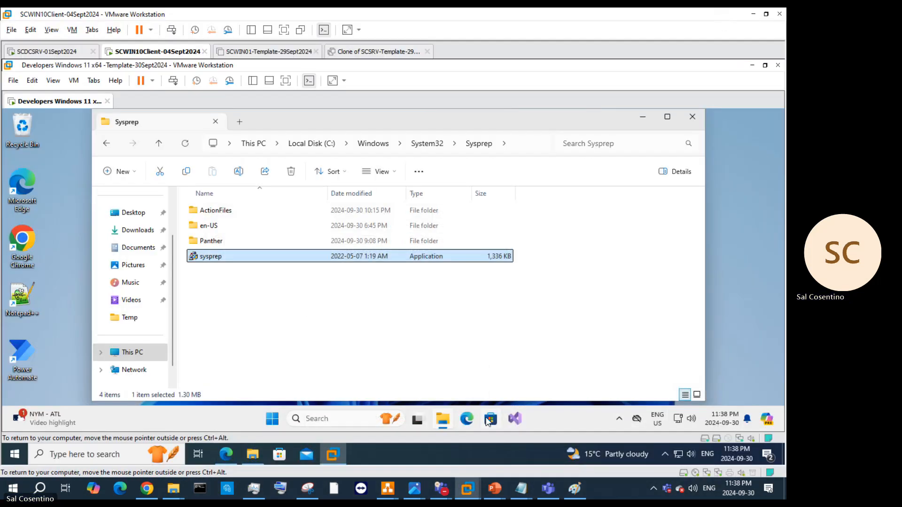
{"action": "left_click", "coordinate": [310, 418]}
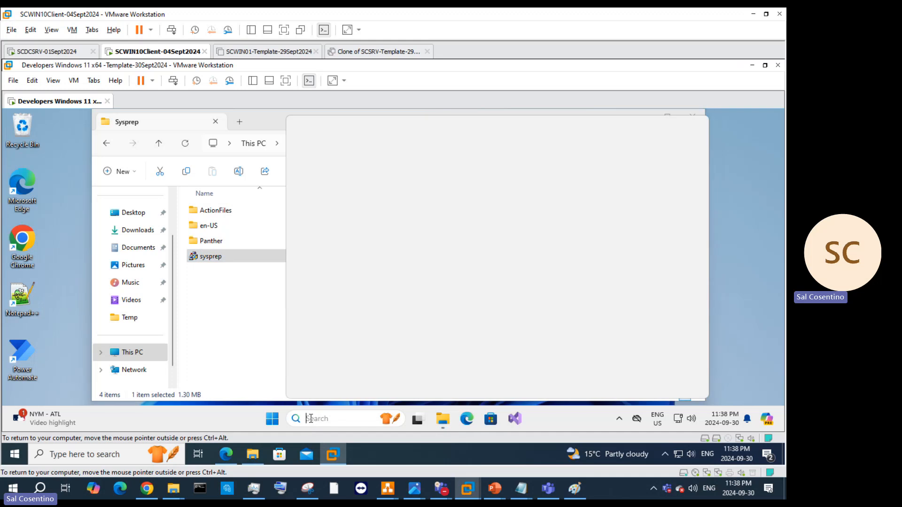
{"action": "type", "text": "c"}
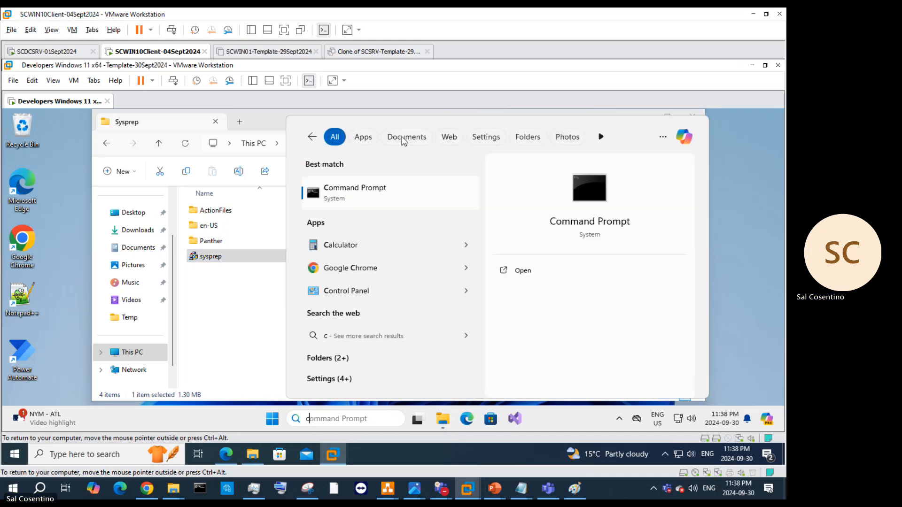
{"action": "right_click", "coordinate": [364, 199]}
{"action": "left_click", "coordinate": [566, 288]}
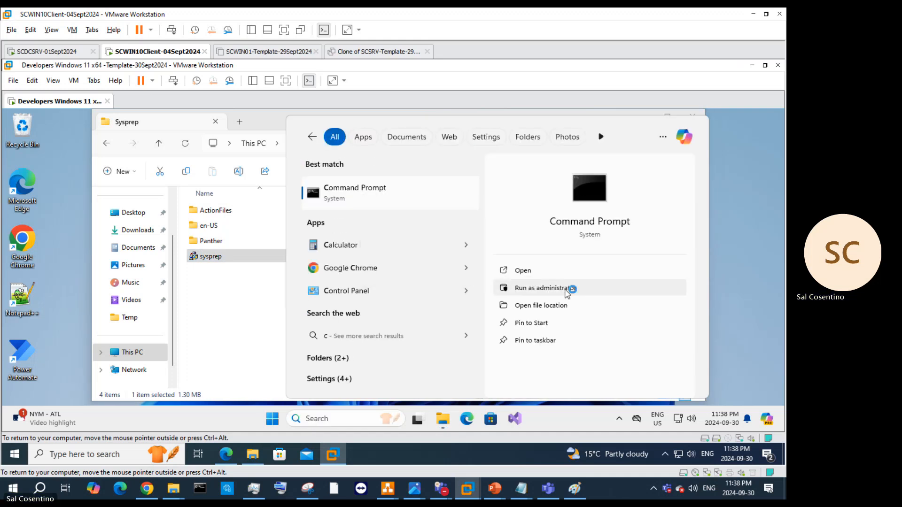
{"action": "left_click", "coordinate": [368, 344]}
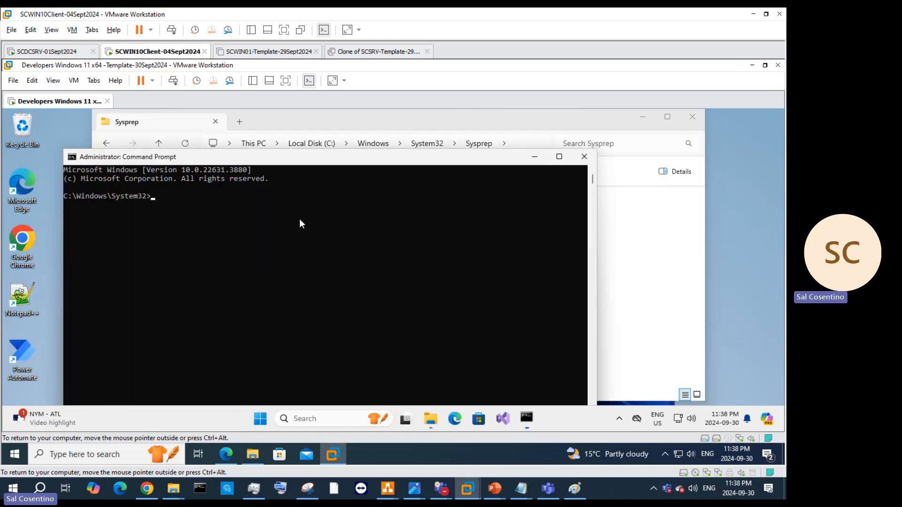
Step: Paste into Command Prompt, then recopy the DISM line from the slide
{"action": "right_click", "coordinate": [299, 219]}
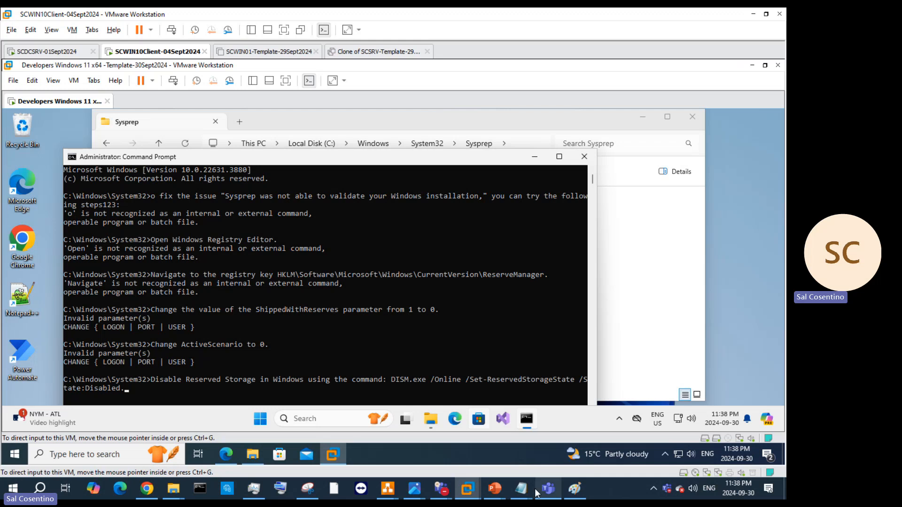
{"action": "mouse_move", "coordinate": [494, 488]}
{"action": "left_click", "coordinate": [728, 456]}
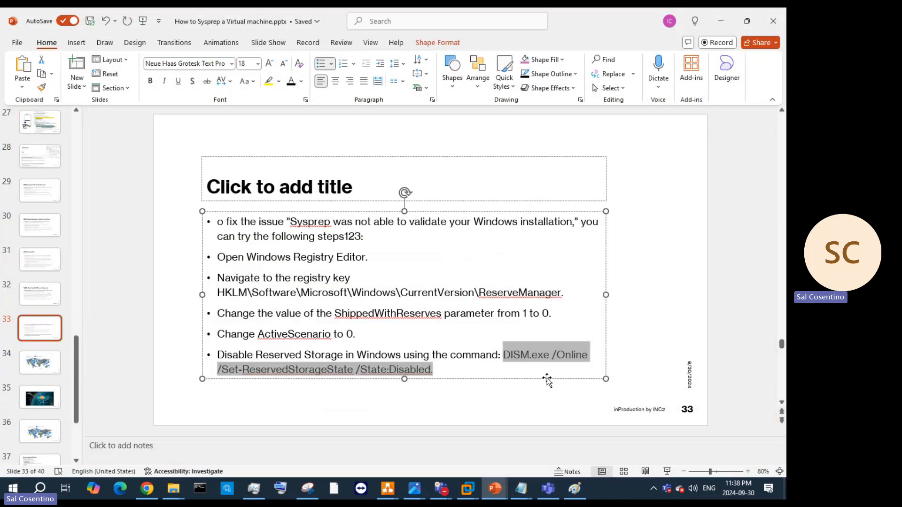
{"action": "right_click", "coordinate": [560, 355]}
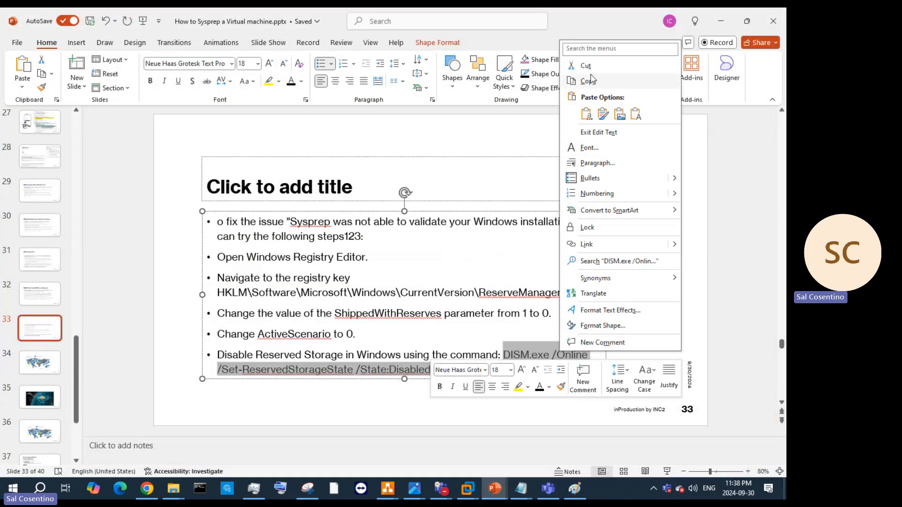
{"action": "left_click", "coordinate": [586, 67]}
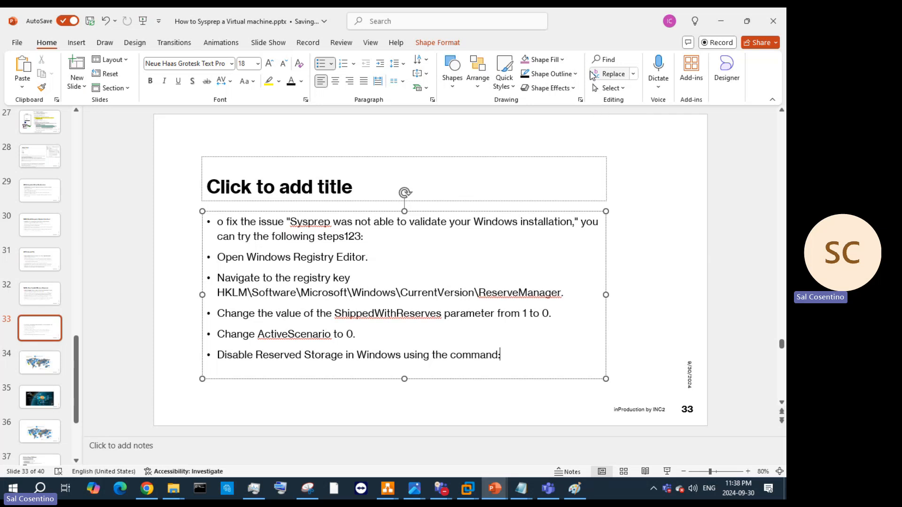
{"action": "key", "text": "ctrl+v"}
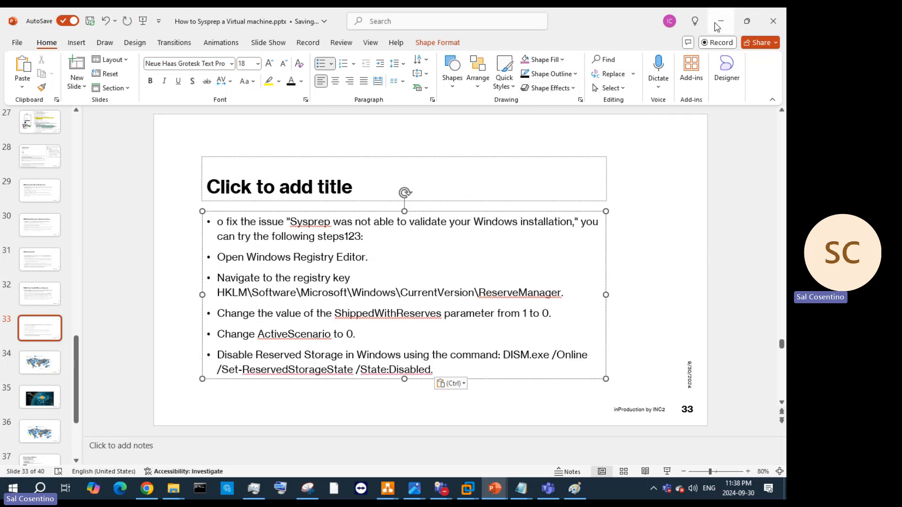
Step: Trim the leading words and run DISM.exe /Online /Set-ReservedStorageState /State:Disabled
{"action": "key", "text": "alt+Tab"}
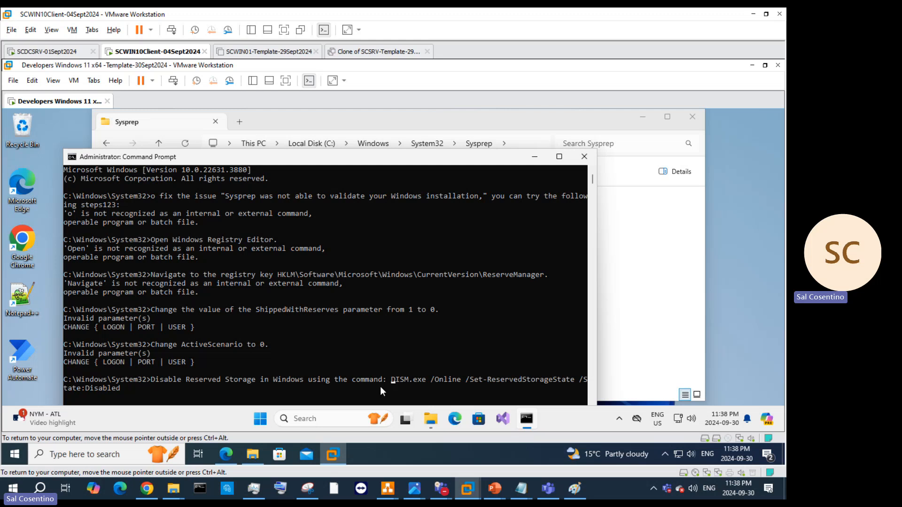
{"action": "key", "text": "BackSpace"}
{"action": "key", "text": "BackSpace"}
{"action": "key", "text": "BackSpace"}
{"action": "key", "text": "BackSpace"}
{"action": "key", "text": "BackSpace"}
{"action": "key", "text": "BackSpace"}
{"action": "key", "text": "BackSpace"}
{"action": "key", "text": "BackSpace"}
{"action": "key", "text": "BackSpace"}
{"action": "key", "text": "BackSpace"}
{"action": "key", "text": "BackSpace"}
{"action": "key", "text": "BackSpace"}
{"action": "key", "text": "BackSpace"}
{"action": "key", "text": "BackSpace"}
{"action": "key", "text": "BackSpace"}
{"action": "key", "text": "BackSpace"}
{"action": "key", "text": "BackSpace"}
{"action": "key", "text": "BackSpace"}
{"action": "key", "text": "BackSpace"}
{"action": "key", "text": "BackSpace"}
{"action": "key", "text": "BackSpace"}
{"action": "key", "text": "BackSpace"}
{"action": "key", "text": "BackSpace"}
{"action": "key", "text": "BackSpace"}
{"action": "key", "text": "BackSpace"}
{"action": "key", "text": "BackSpace"}
{"action": "key", "text": "BackSpace"}
{"action": "key", "text": "BackSpace"}
{"action": "key", "text": "BackSpace"}
{"action": "key", "text": "BackSpace"}
{"action": "key", "text": "BackSpace"}
{"action": "key", "text": "BackSpace"}
{"action": "key", "text": "BackSpace"}
{"action": "key", "text": "BackSpace"}
{"action": "key", "text": "BackSpace"}
{"action": "key", "text": "BackSpace"}
{"action": "key", "text": "BackSpace"}
{"action": "key", "text": "BackSpace"}
{"action": "key", "text": "BackSpace"}
{"action": "key", "text": "BackSpace"}
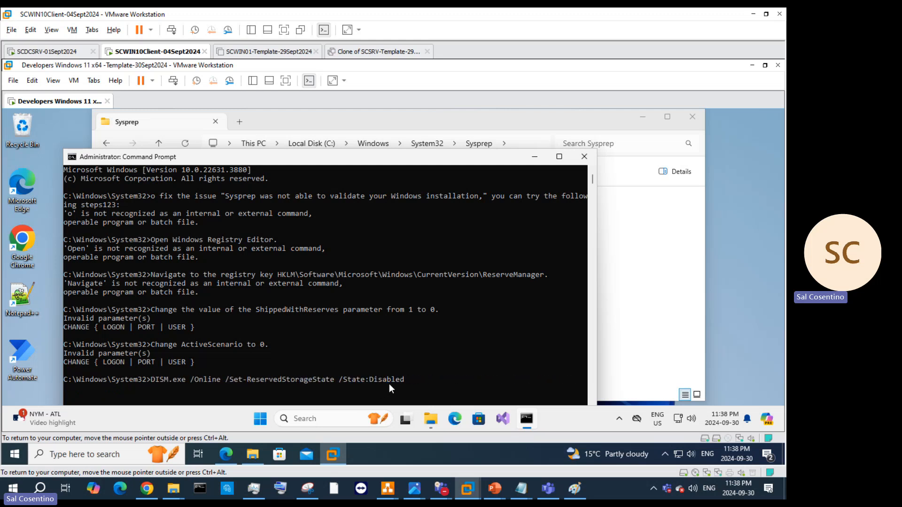
{"action": "key", "text": "Return"}
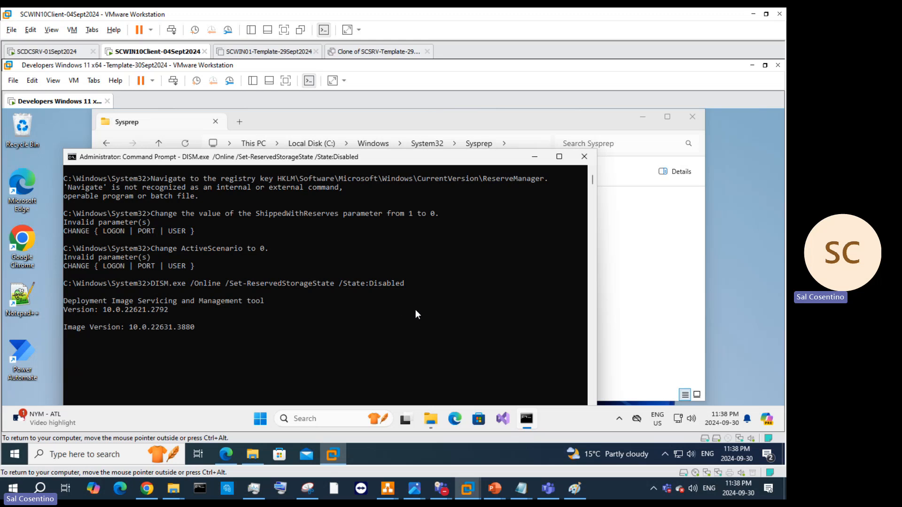
{"action": "left_click", "coordinate": [441, 319]}
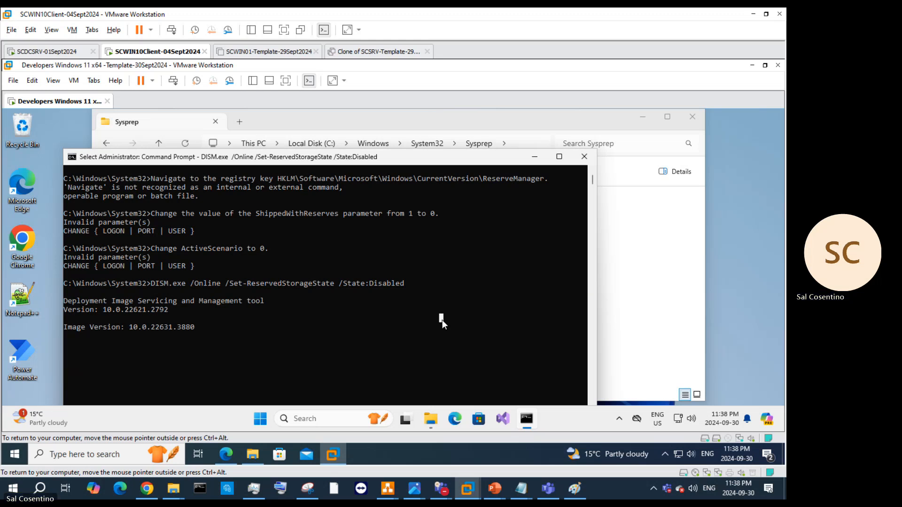
Step: Close the administrator Command Prompt window in the guest
{"action": "left_click", "coordinate": [638, 273]}
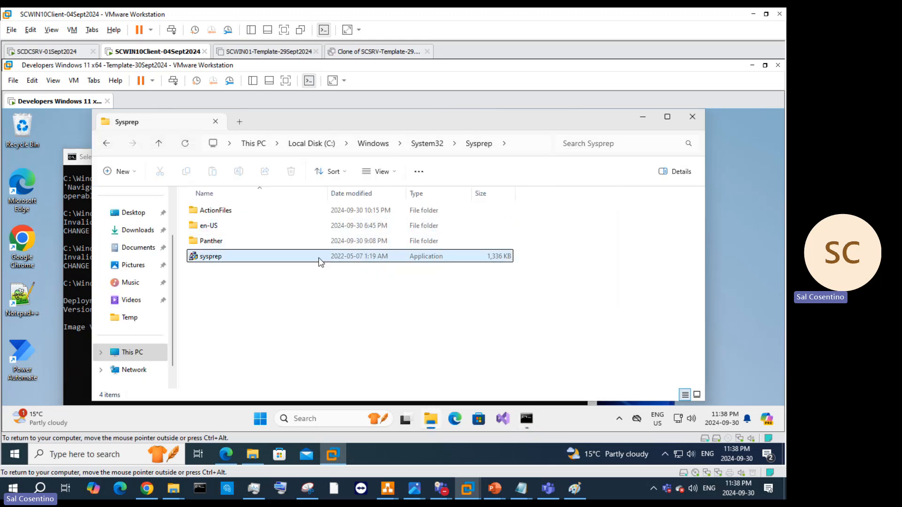
{"action": "left_click", "coordinate": [322, 287]}
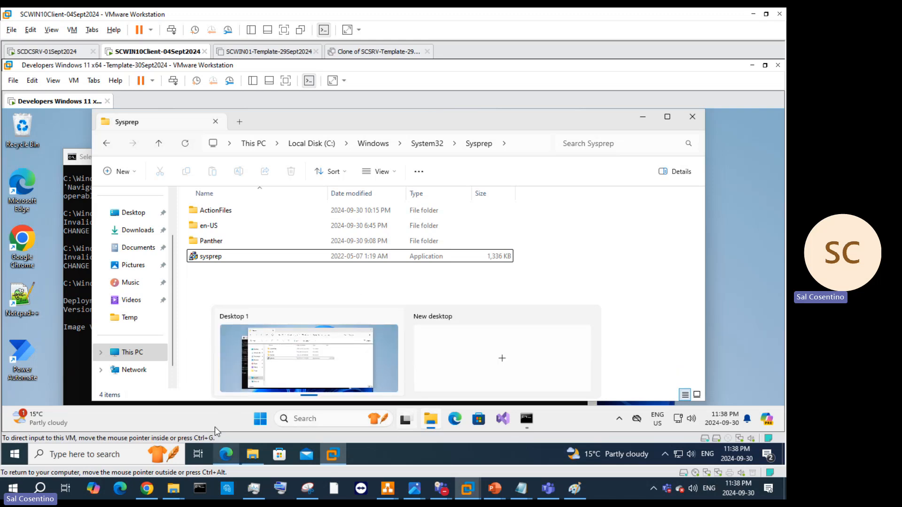
{"action": "left_click", "coordinate": [87, 340]}
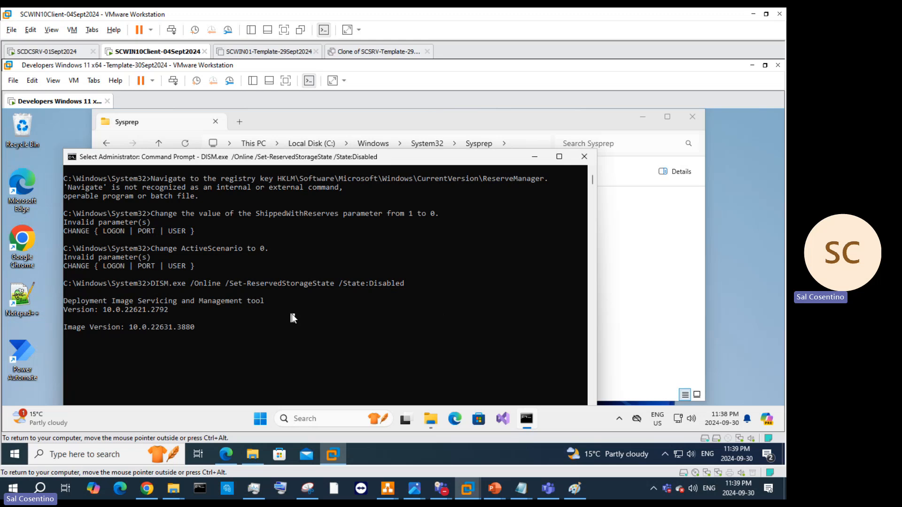
{"action": "key", "text": "Escape"}
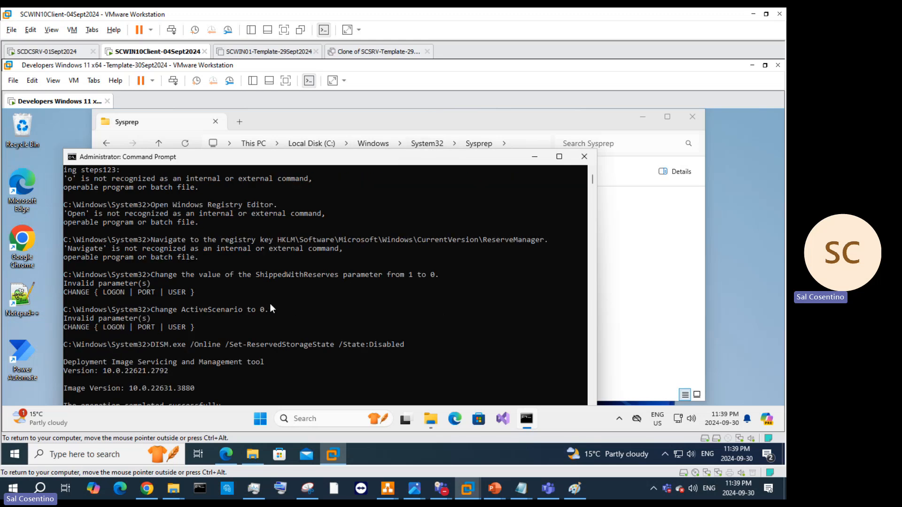
{"action": "scroll", "coordinate": [374, 342], "scroll_direction": "down", "scroll_amount": 3}
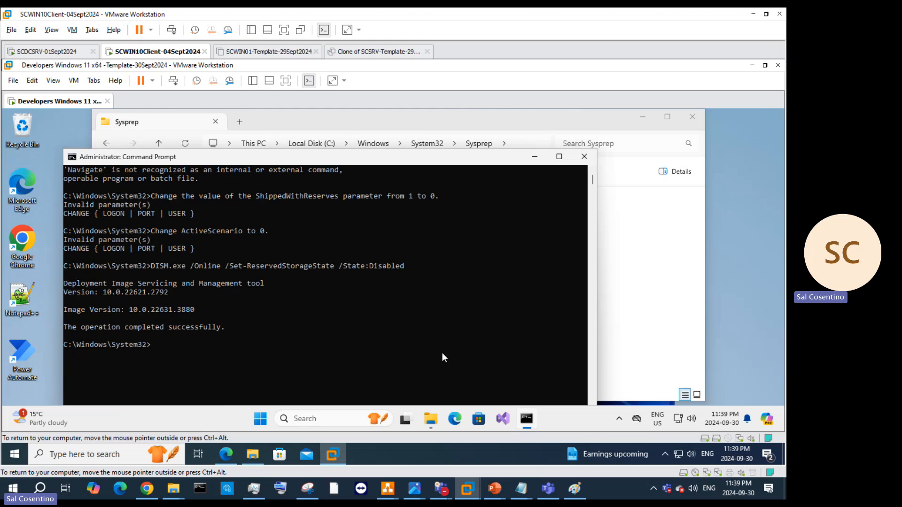
{"action": "scroll", "coordinate": [442, 352], "scroll_direction": "up", "scroll_amount": 2}
{"action": "left_click", "coordinate": [585, 156]}
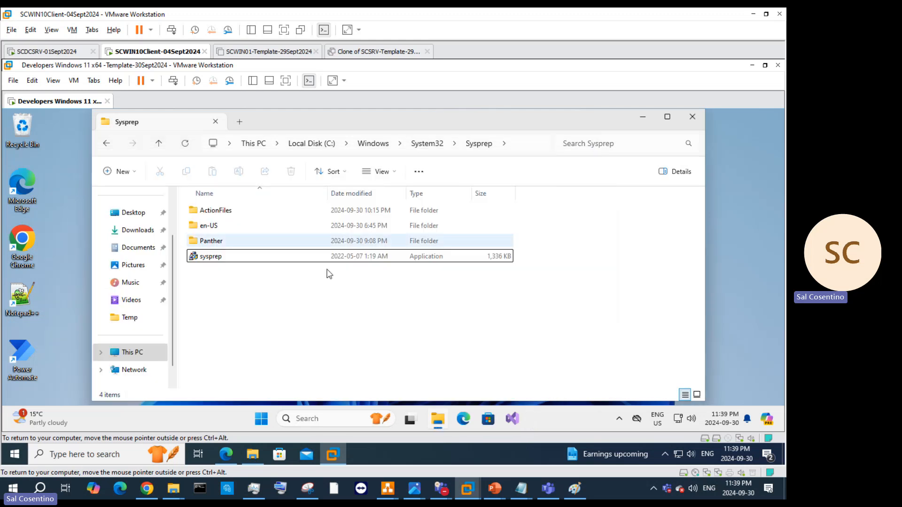
Step: Run sysprep with Generalize and Shutdown, then dismiss the validation error
{"action": "left_click", "coordinate": [237, 259]}
{"action": "double_click", "coordinate": [254, 258]}
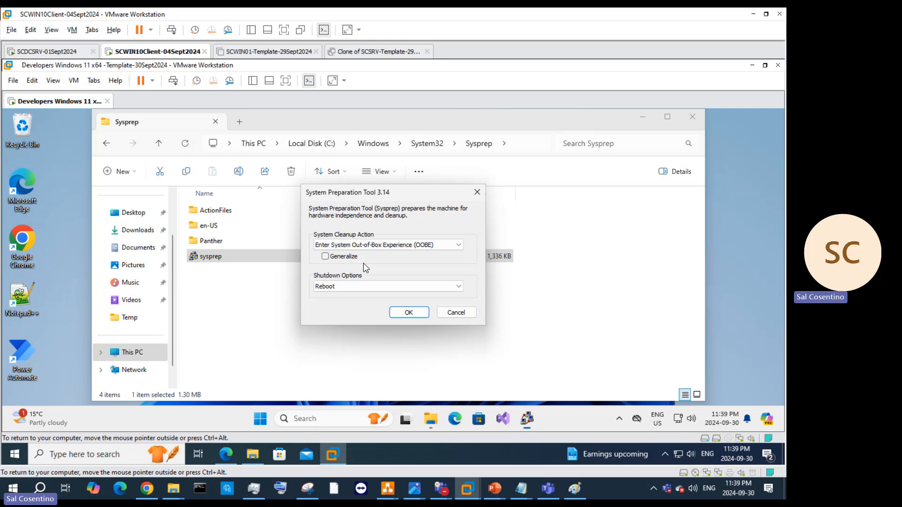
{"action": "left_click", "coordinate": [324, 257]}
{"action": "left_click", "coordinate": [390, 287]}
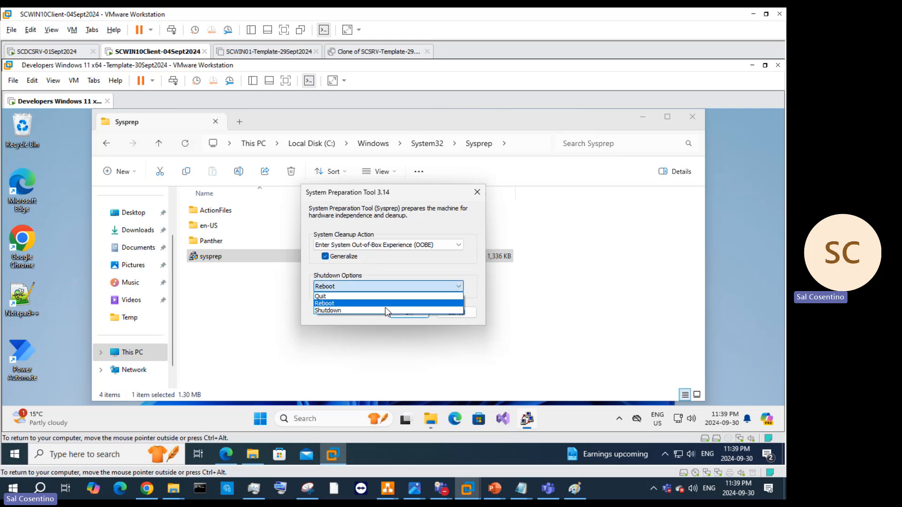
{"action": "left_click", "coordinate": [395, 308]}
{"action": "left_click", "coordinate": [409, 314]}
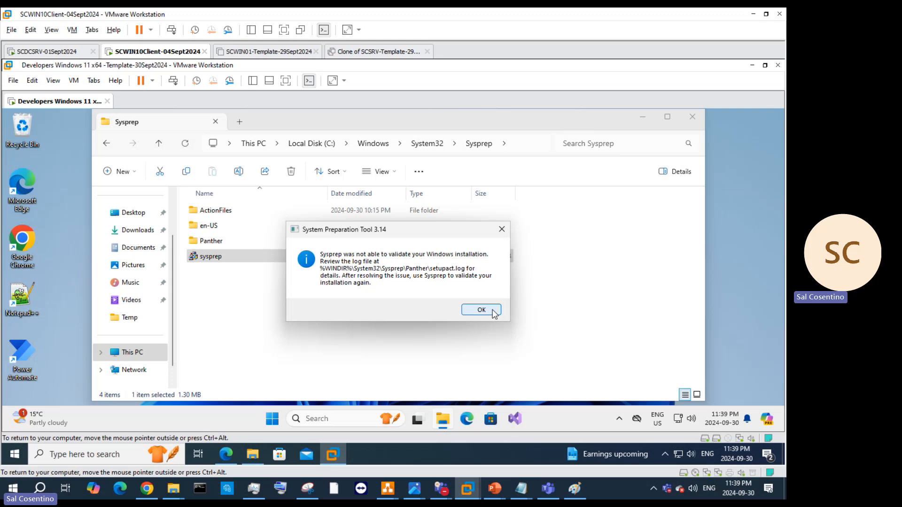
{"action": "left_click", "coordinate": [481, 310]}
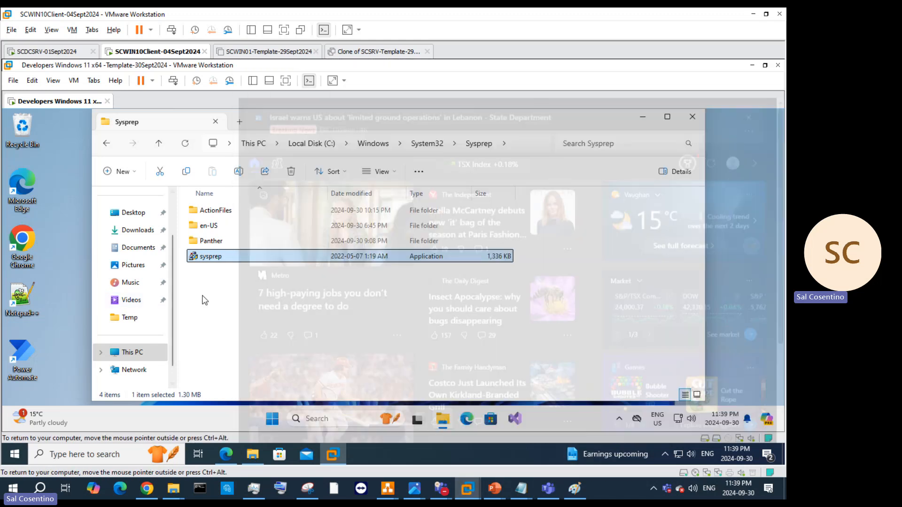
{"action": "left_click", "coordinate": [237, 298]}
{"action": "mouse_move", "coordinate": [442, 490]}
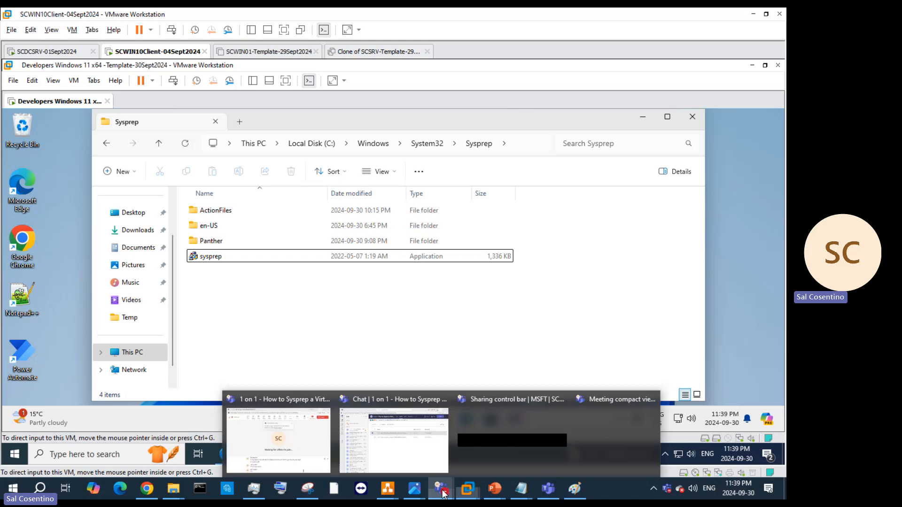
{"action": "mouse_move", "coordinate": [382, 441]}
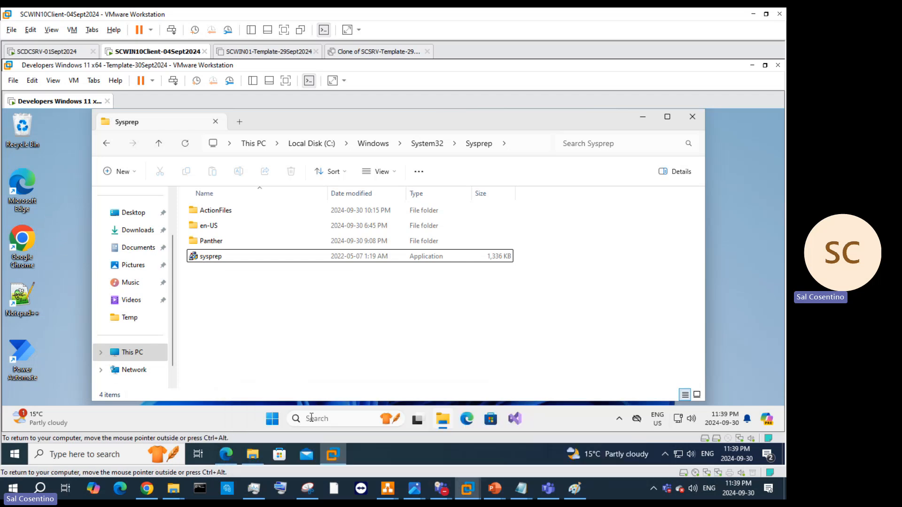
Step: Disconnect the Shared Folders (Z:) network drive from This PC
{"action": "left_click", "coordinate": [443, 423]}
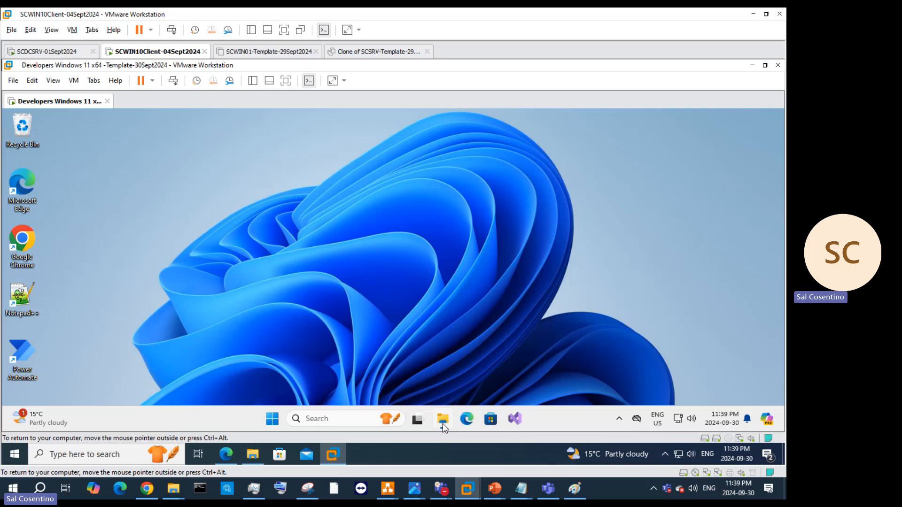
{"action": "left_click", "coordinate": [443, 421]}
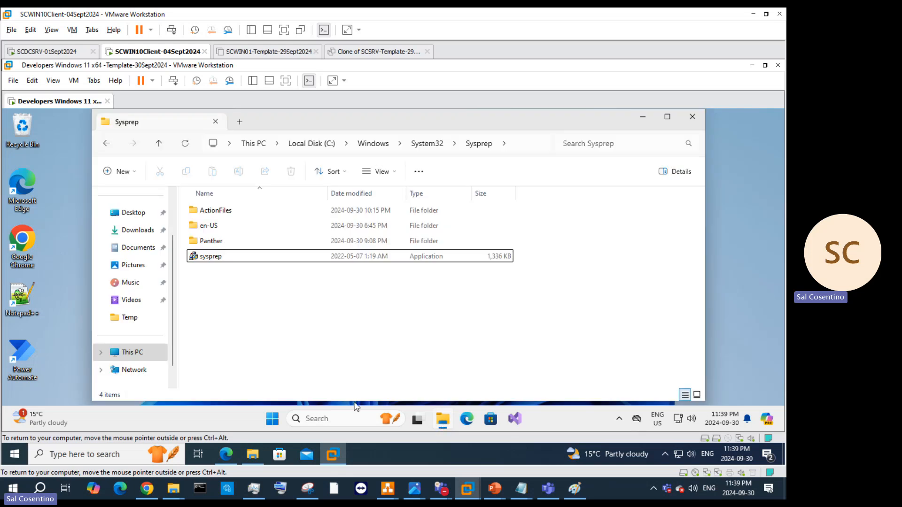
{"action": "left_click", "coordinate": [141, 353]}
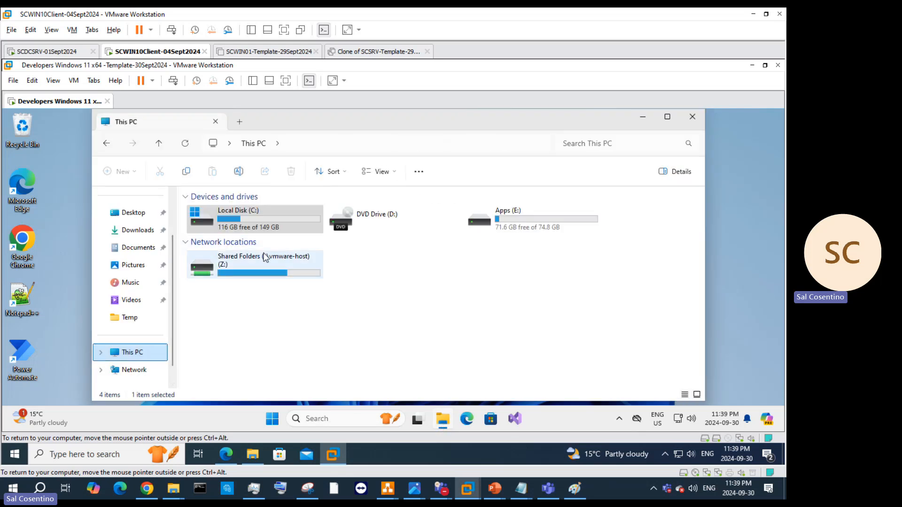
{"action": "right_click", "coordinate": [254, 263]}
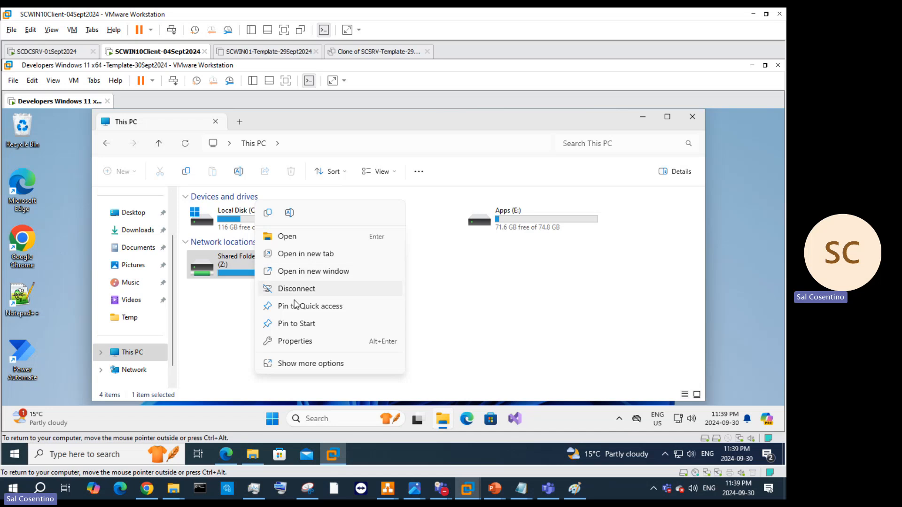
{"action": "left_click", "coordinate": [308, 289]}
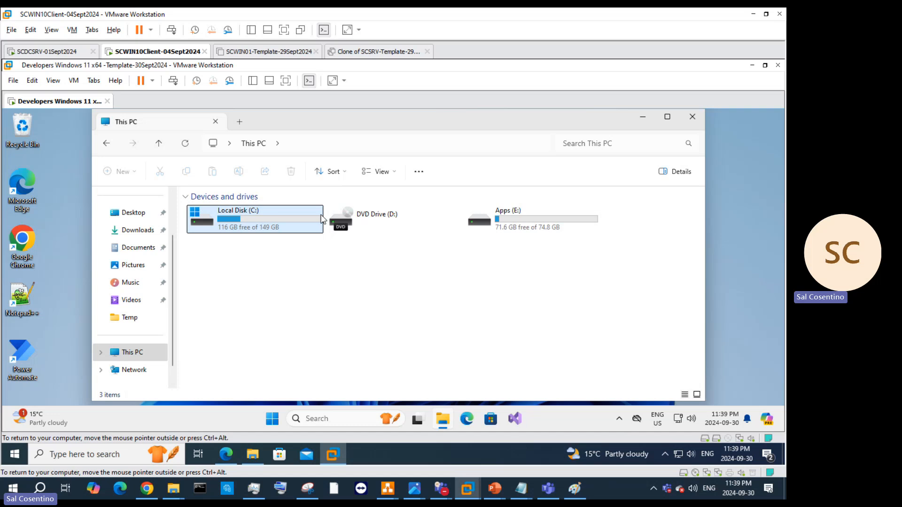
Step: Browse to C:\Temp, then close File Explorer
{"action": "left_click", "coordinate": [138, 353]}
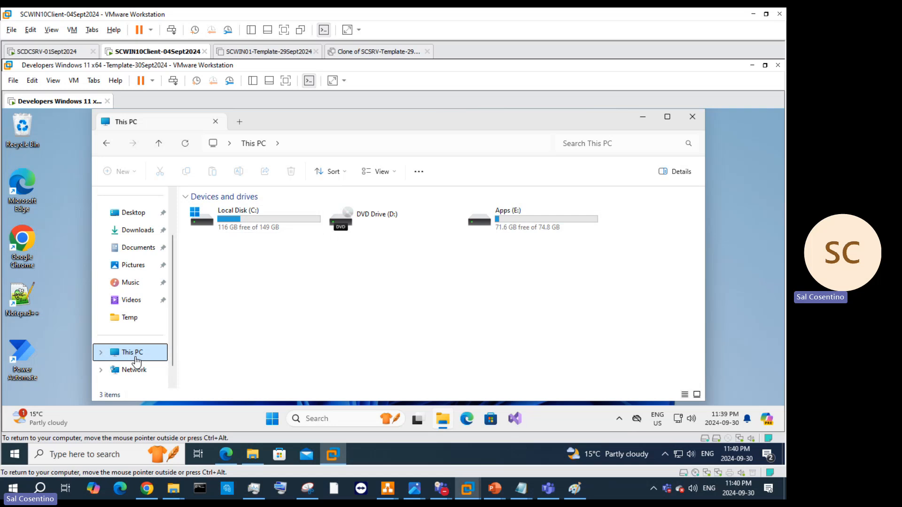
{"action": "double_click", "coordinate": [277, 217]}
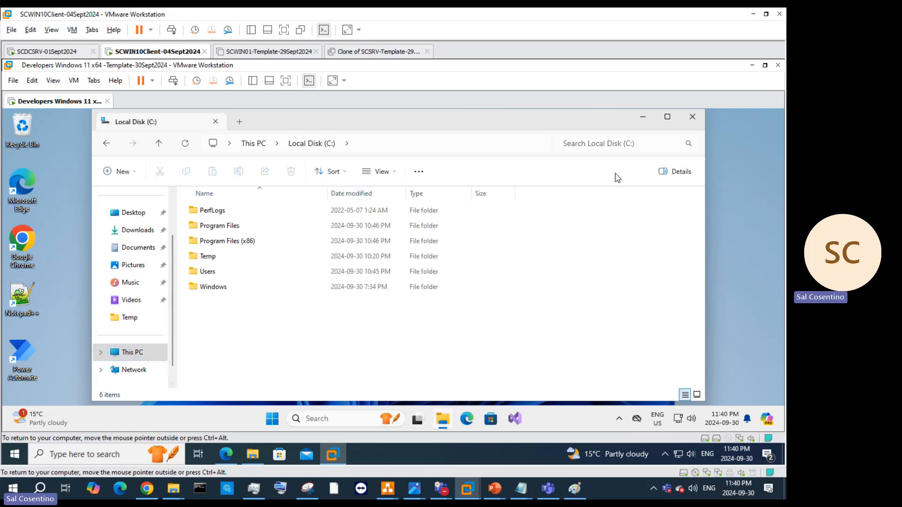
{"action": "double_click", "coordinate": [207, 256]}
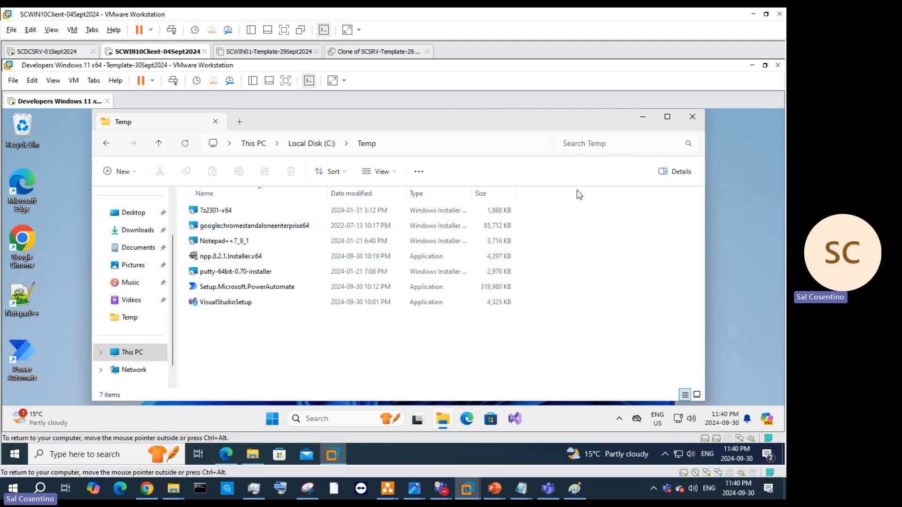
{"action": "left_click", "coordinate": [693, 117]}
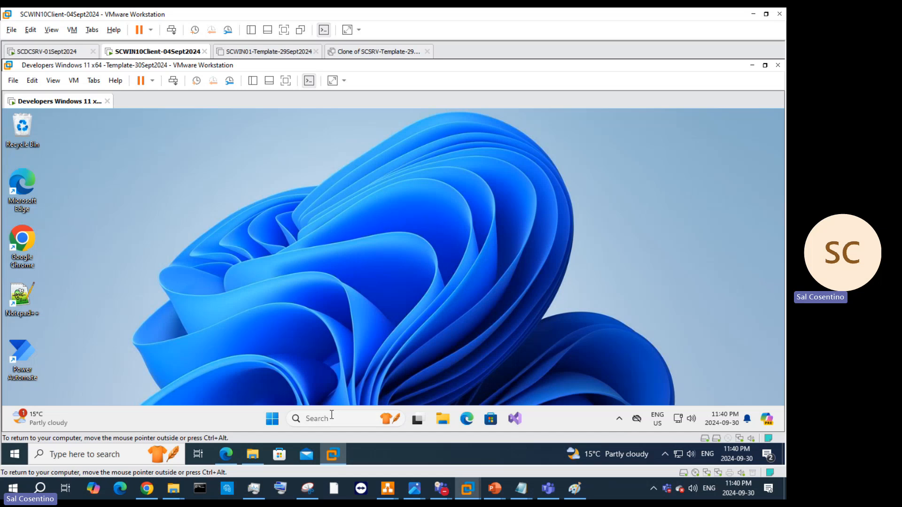
Step: Restart the guest from Start > Power, retry past the Recovery screen, and release input
{"action": "left_click", "coordinate": [274, 419]}
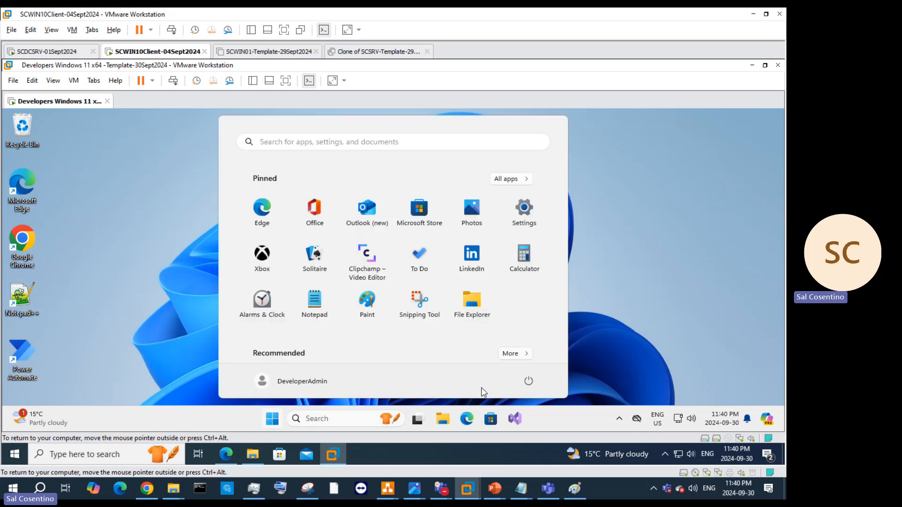
{"action": "left_click", "coordinate": [528, 381]}
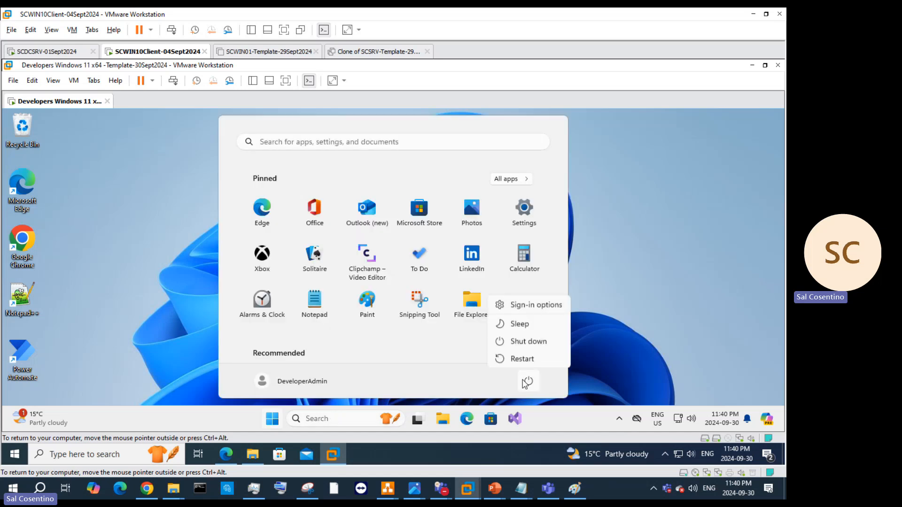
{"action": "left_click", "coordinate": [531, 355]}
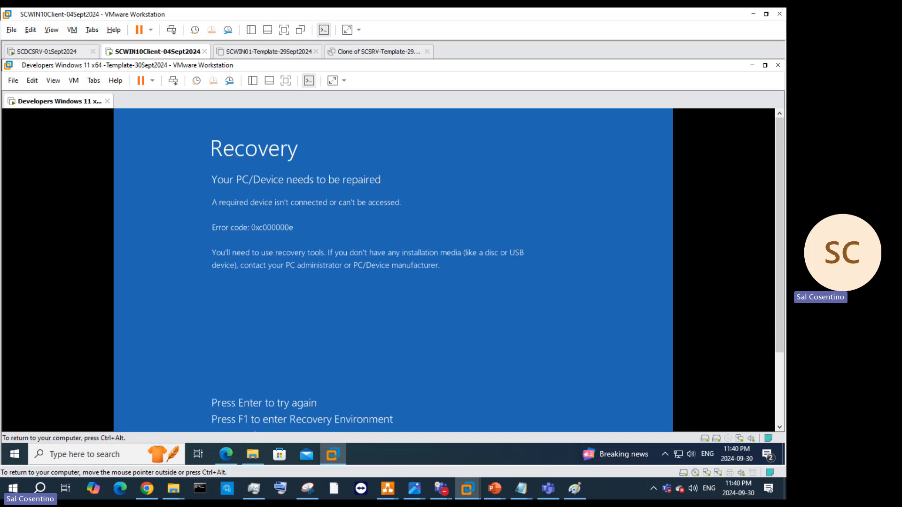
{"action": "key", "text": "Return"}
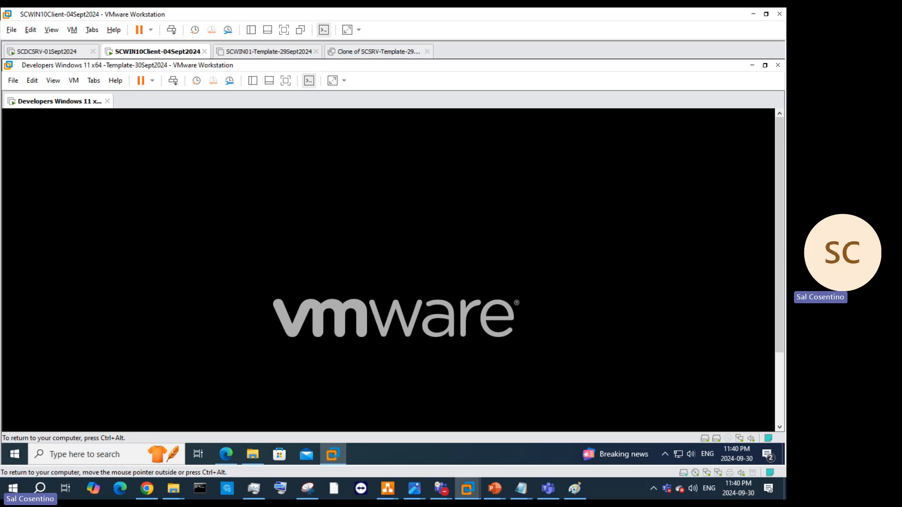
{"action": "key", "text": "ctrl+alt"}
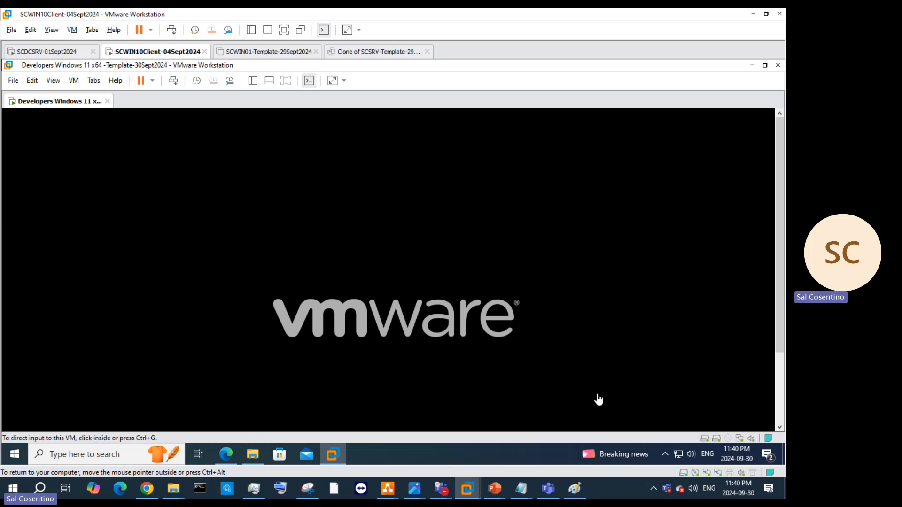
Step: Start a New Virtual Machine wizard, keeping Windows 11 x64 as the guest version
{"action": "left_click", "coordinate": [13, 80]}
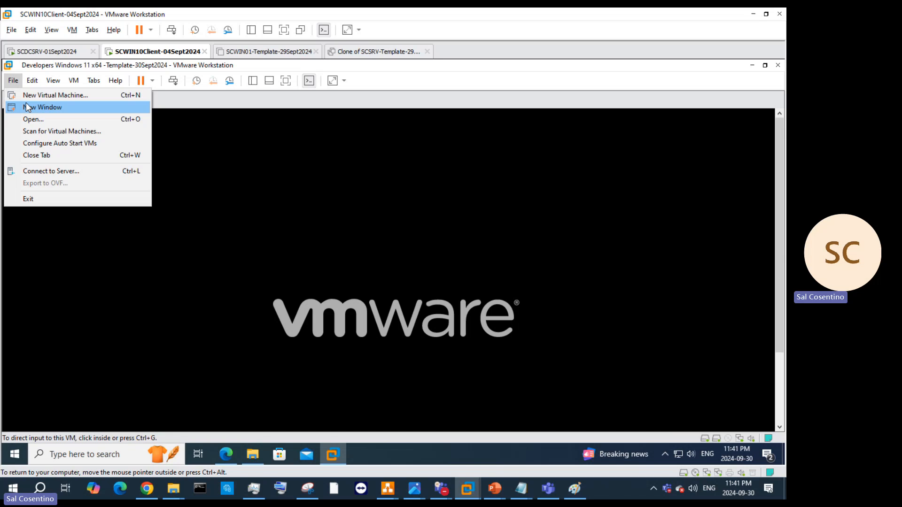
{"action": "left_click", "coordinate": [29, 97]}
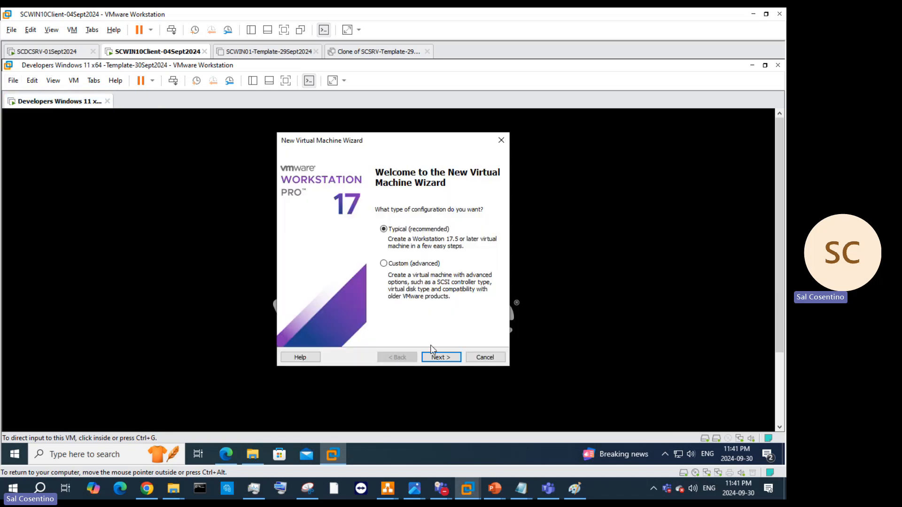
{"action": "left_click", "coordinate": [434, 356]}
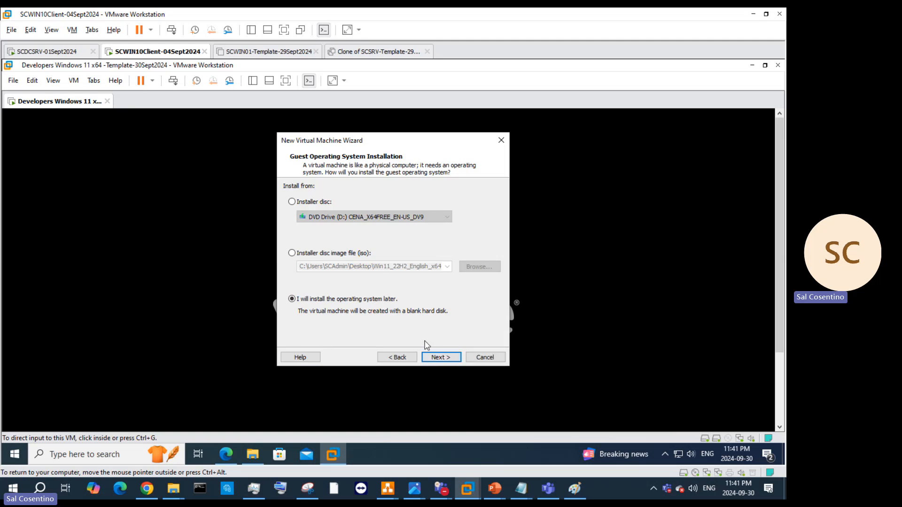
{"action": "left_click", "coordinate": [459, 360]}
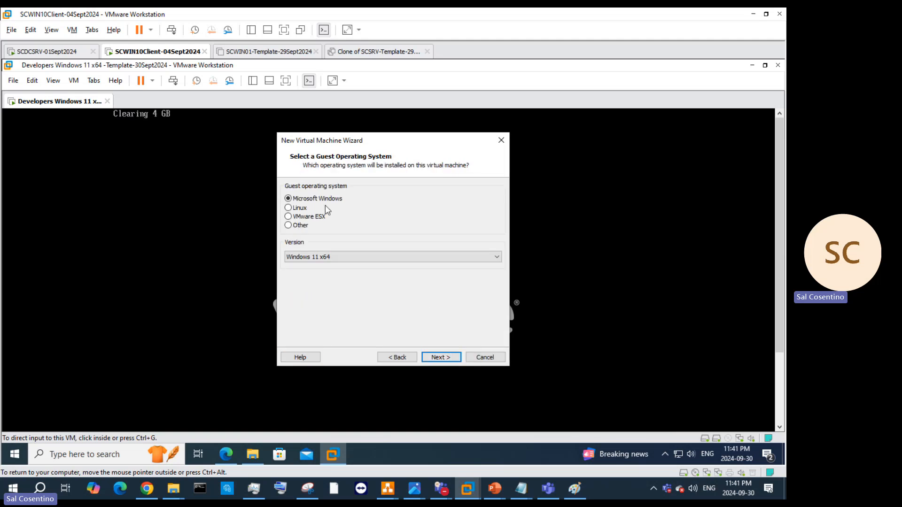
{"action": "left_click", "coordinate": [362, 257]}
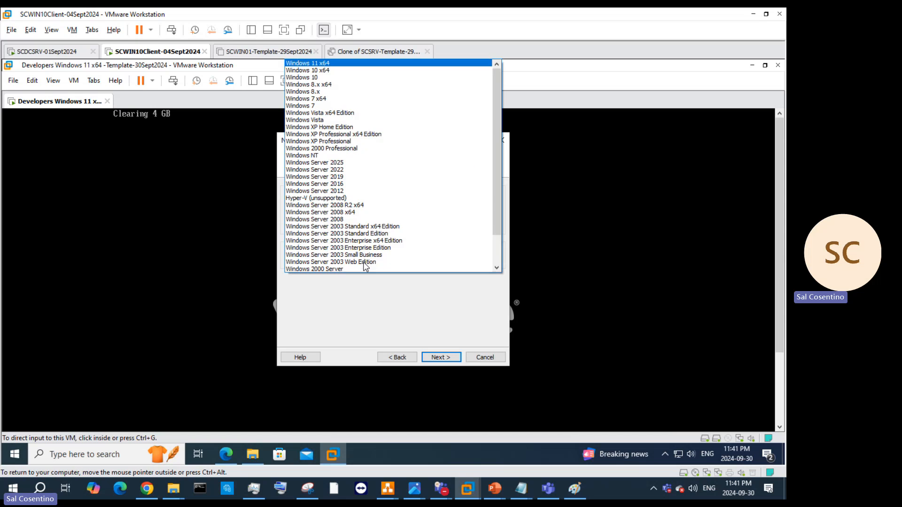
{"action": "left_click", "coordinate": [350, 62]}
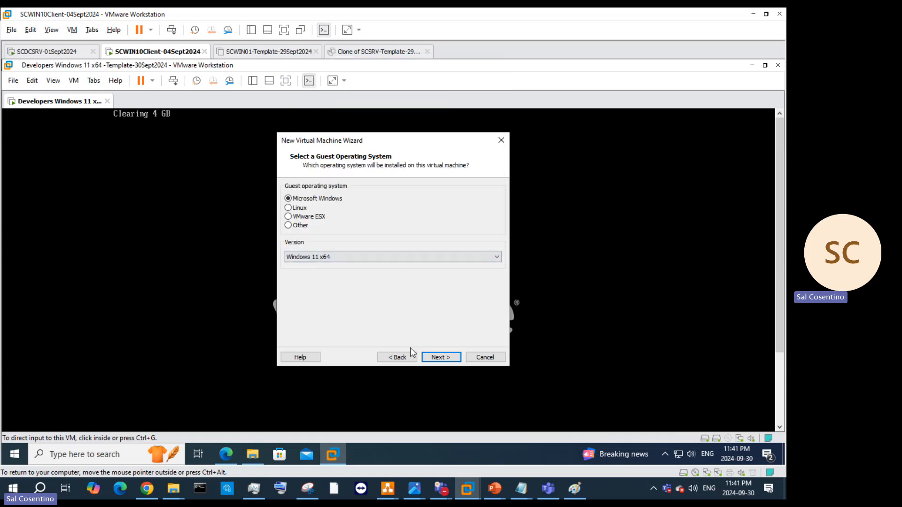
{"action": "left_click", "coordinate": [440, 356]}
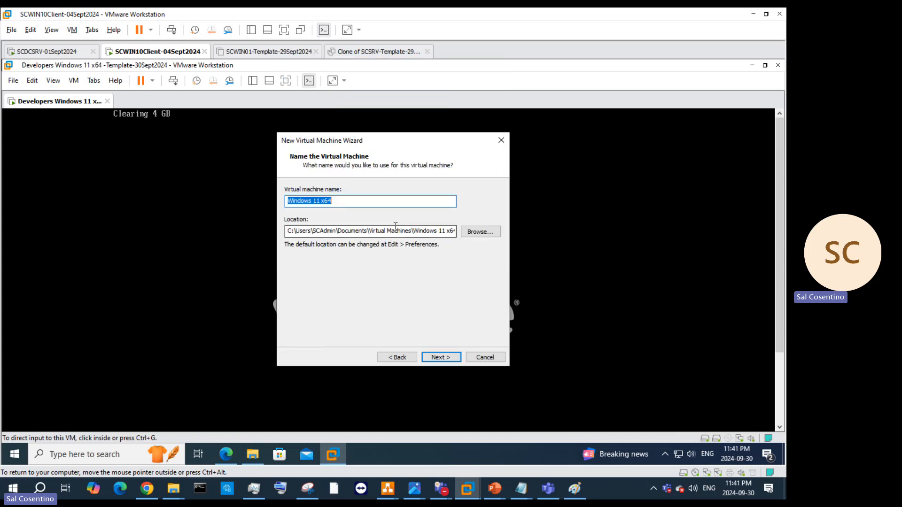
Step: Browse the location folders for the VM, expanding Documents
{"action": "left_click_drag", "start_coordinate": [382, 232], "coordinate": [503, 229]}
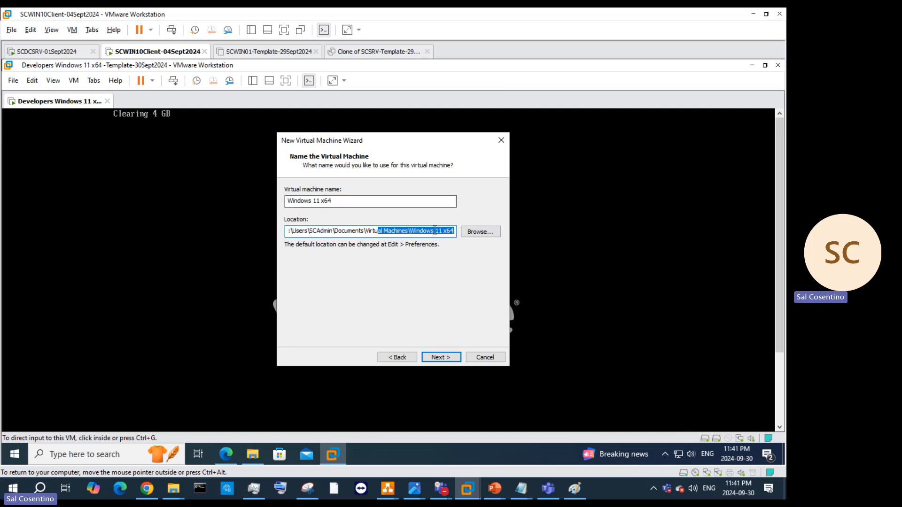
{"action": "left_click", "coordinate": [478, 232]}
{"action": "scroll", "coordinate": [423, 256], "scroll_direction": "down", "scroll_amount": 2}
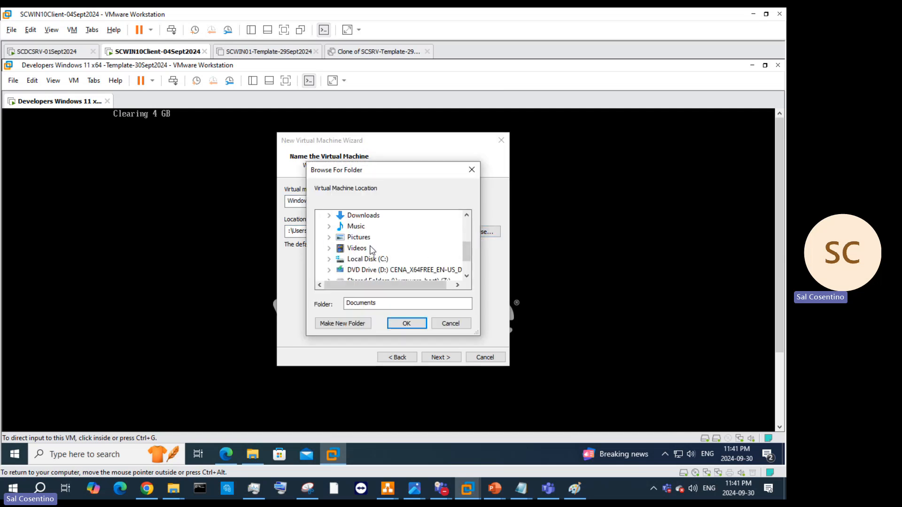
{"action": "scroll", "coordinate": [376, 256], "scroll_direction": "up", "scroll_amount": 2}
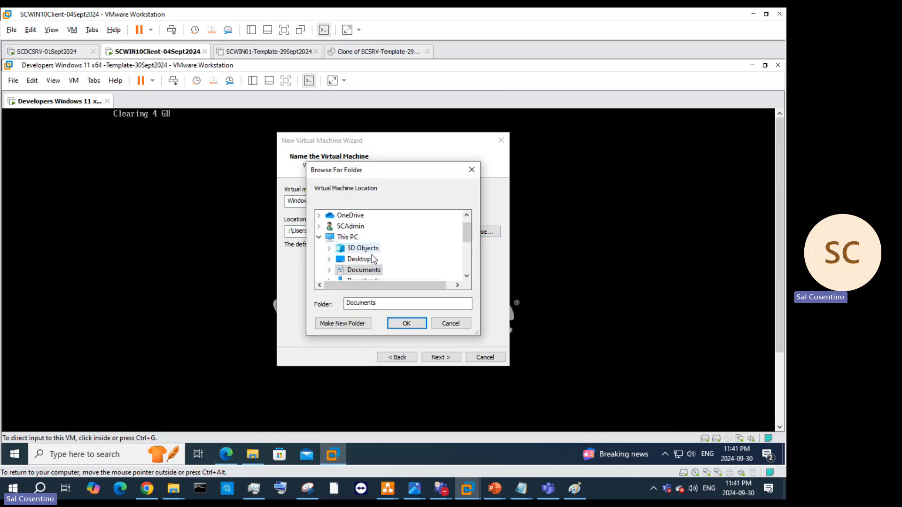
{"action": "left_click", "coordinate": [330, 271]}
{"action": "scroll", "coordinate": [418, 258], "scroll_direction": "down", "scroll_amount": 2}
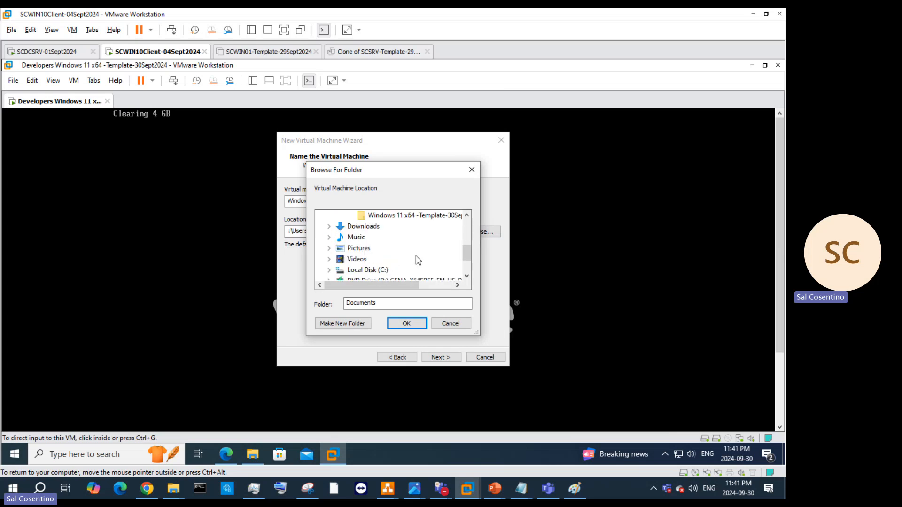
{"action": "scroll", "coordinate": [418, 258], "scroll_direction": "up", "scroll_amount": 1}
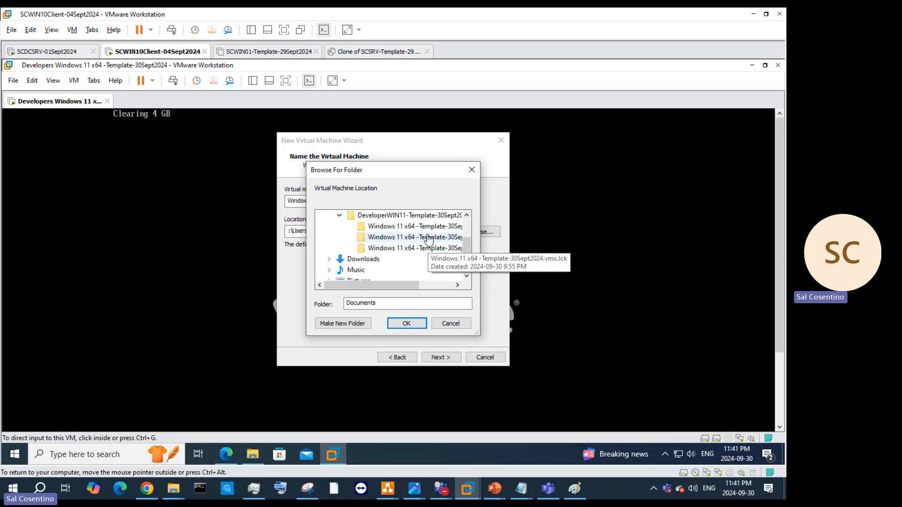
{"action": "scroll", "coordinate": [420, 249], "scroll_direction": "up", "scroll_amount": 1}
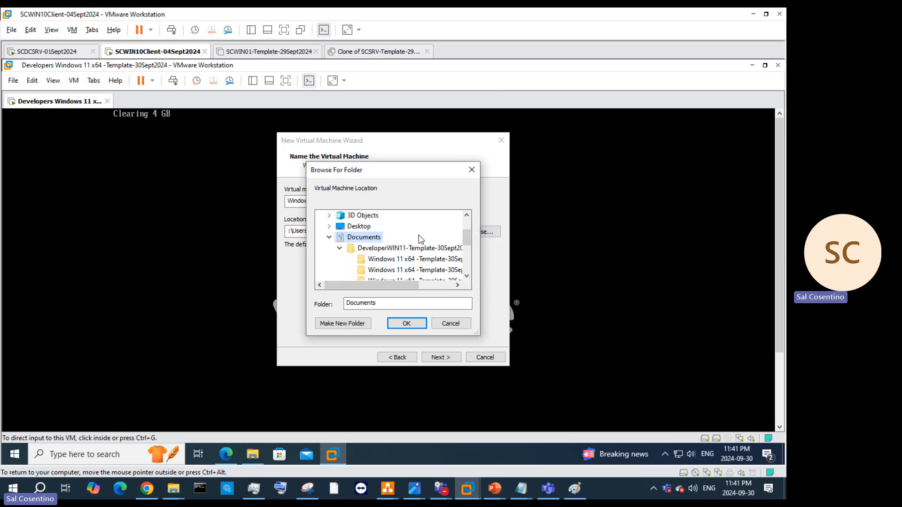
Step: Inspect the DeveloperWIN11-Template-30Sept2024 folder, then close the picker and cancel the wizard
{"action": "left_click", "coordinate": [374, 249]}
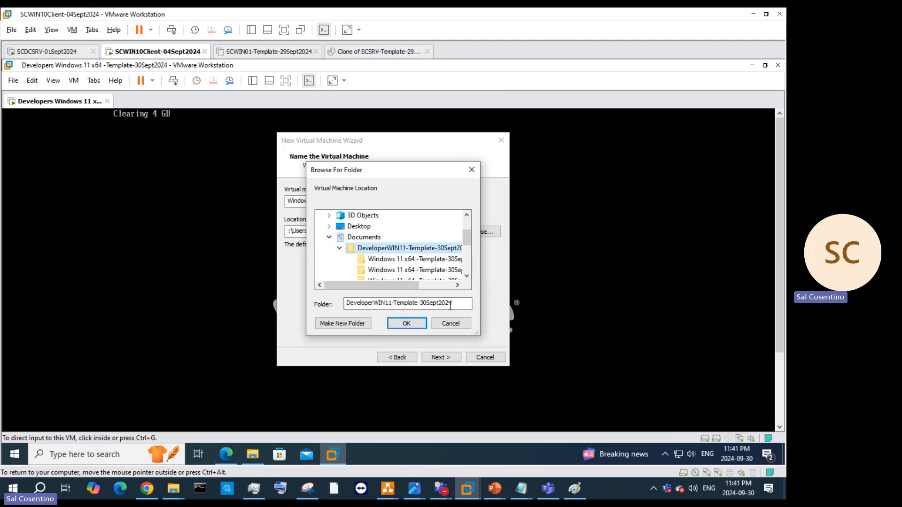
{"action": "left_click", "coordinate": [364, 238]}
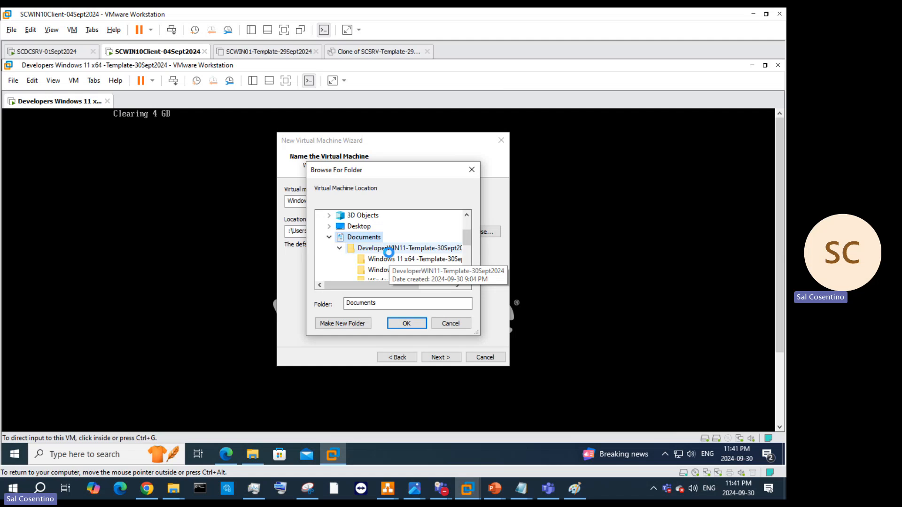
{"action": "right_click", "coordinate": [389, 253]}
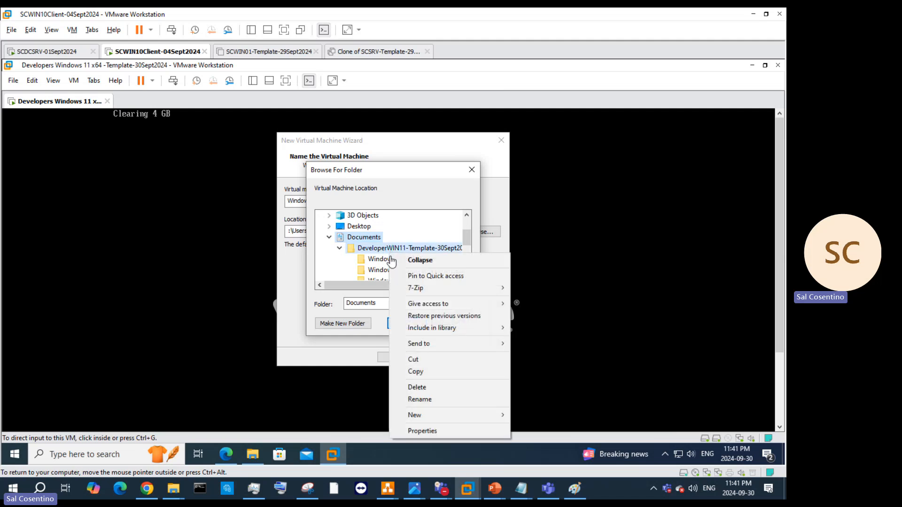
{"action": "left_click", "coordinate": [379, 270]}
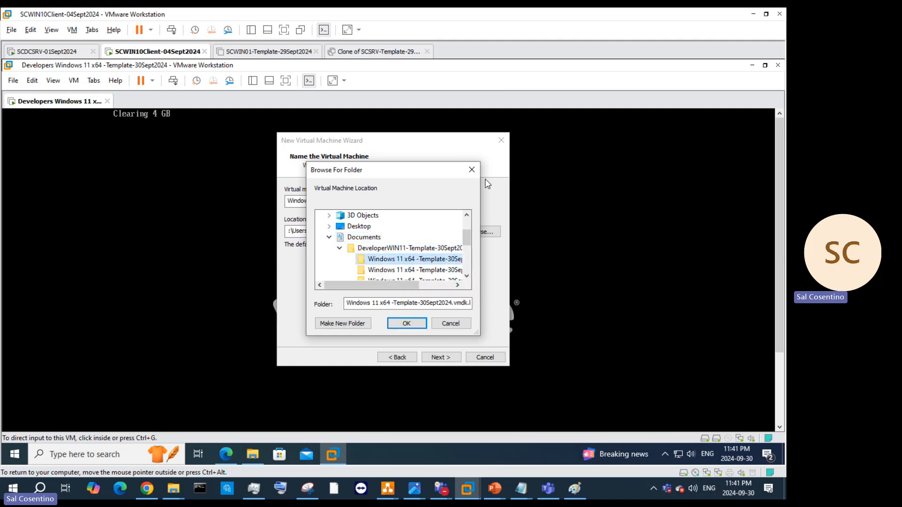
{"action": "left_click", "coordinate": [471, 171]}
{"action": "left_click", "coordinate": [481, 360]}
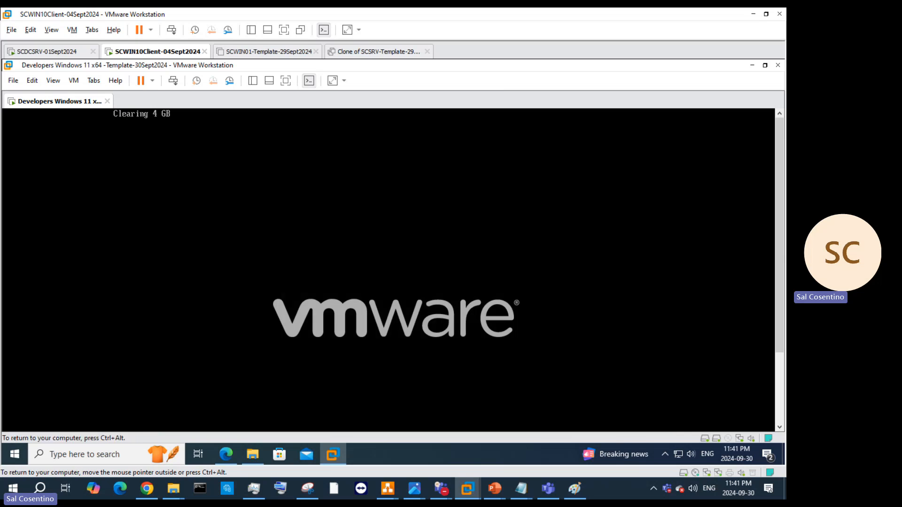
Step: Boot the Developers Windows 11 VM from the Windows Boot Manager entry in the EFI menu
{"action": "key", "text": "ctrl+alt"}
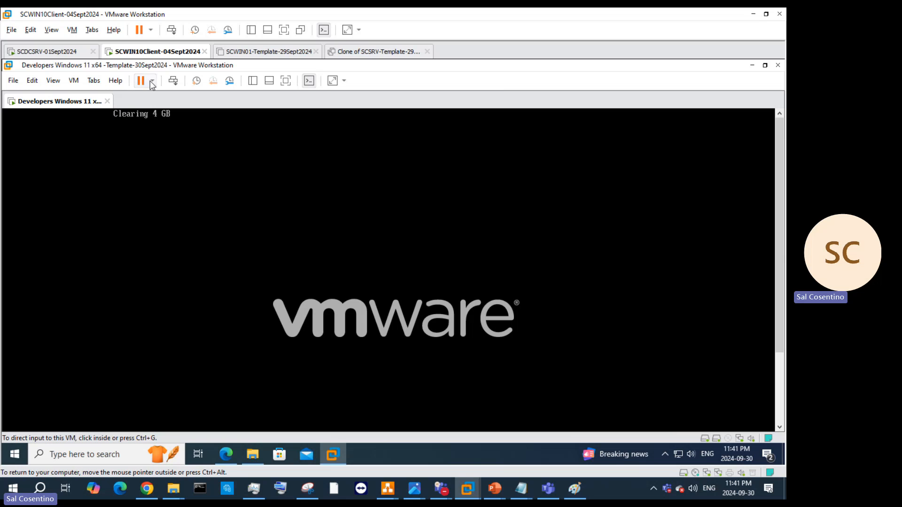
{"action": "right_click", "coordinate": [70, 108]}
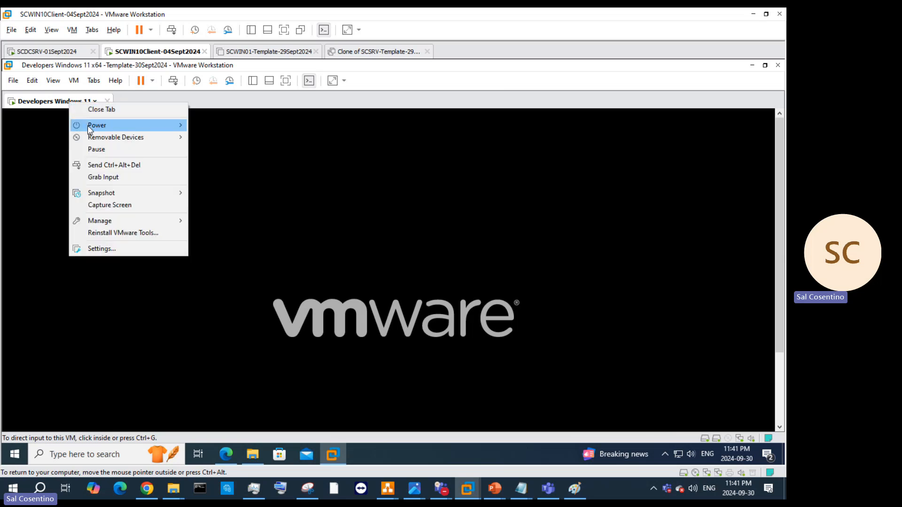
{"action": "mouse_move", "coordinate": [88, 126]}
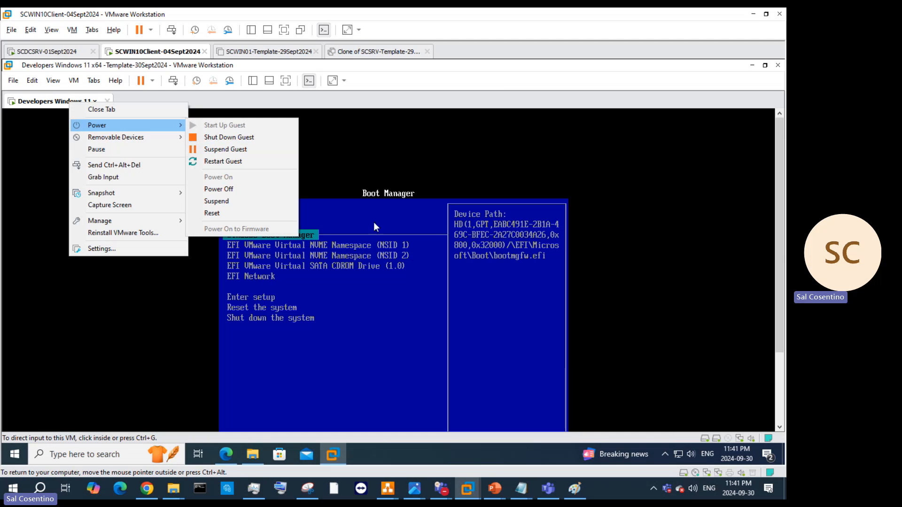
{"action": "left_click", "coordinate": [510, 163]}
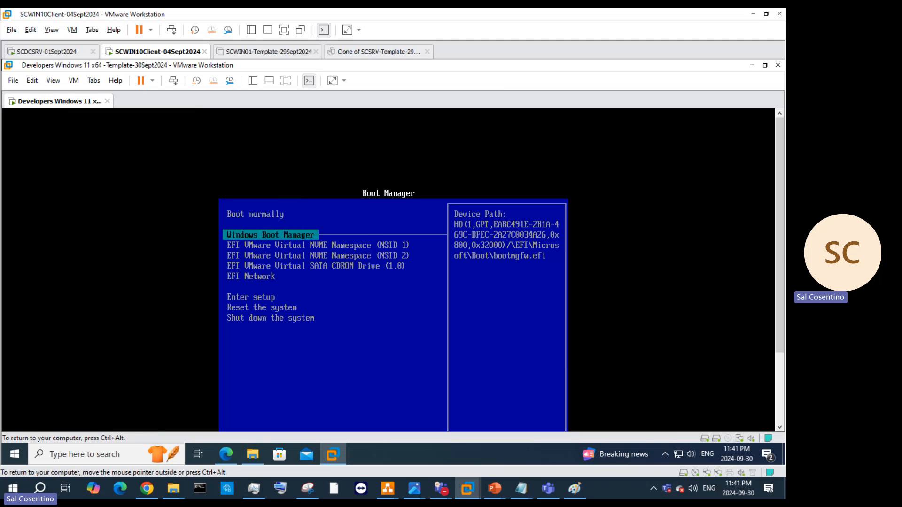
{"action": "key", "text": "Down"}
{"action": "key", "text": "Up"}
{"action": "key", "text": "Return"}
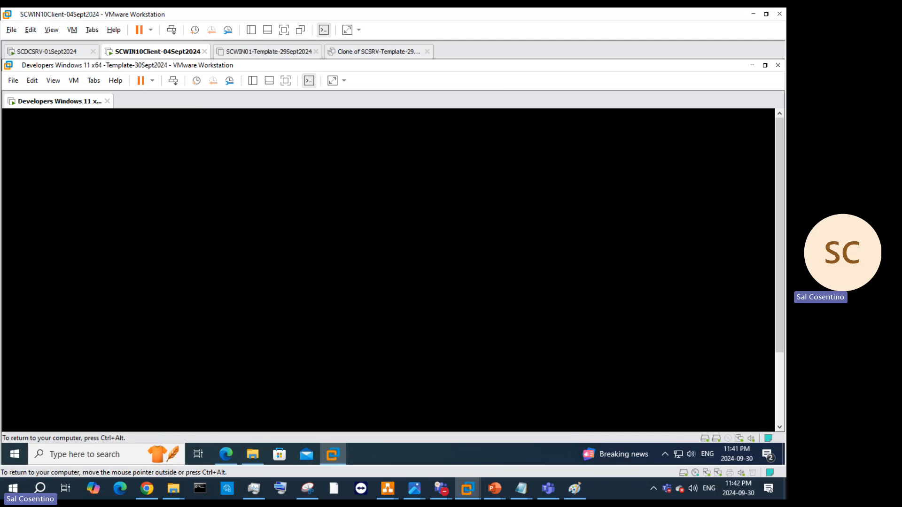
{"action": "key", "text": "ctrl+alt"}
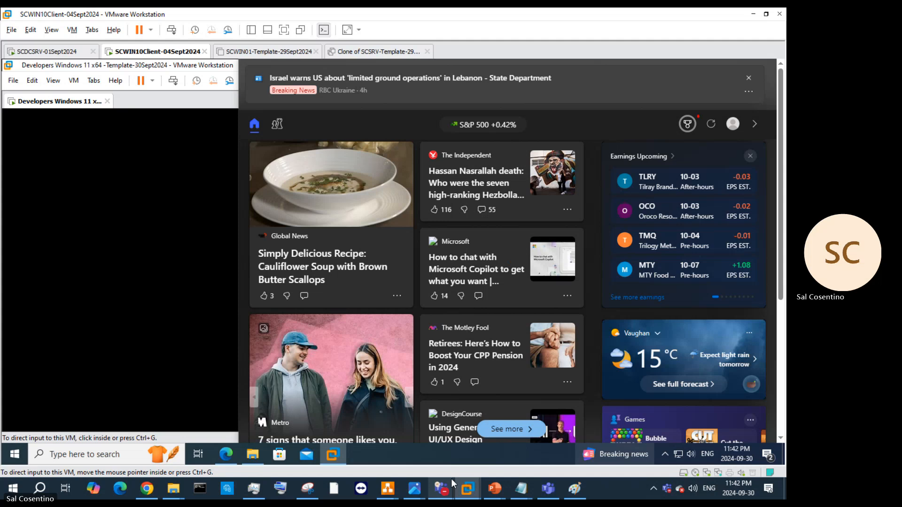
Step: Close the Teams downloads panel, minimize Teams, and bring the booting VM back
{"action": "mouse_move", "coordinate": [450, 483]}
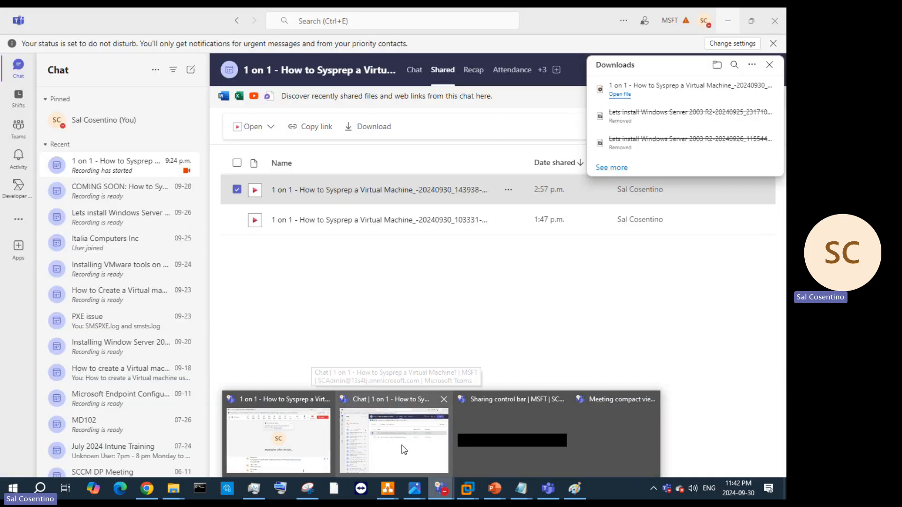
{"action": "left_click", "coordinate": [401, 450]}
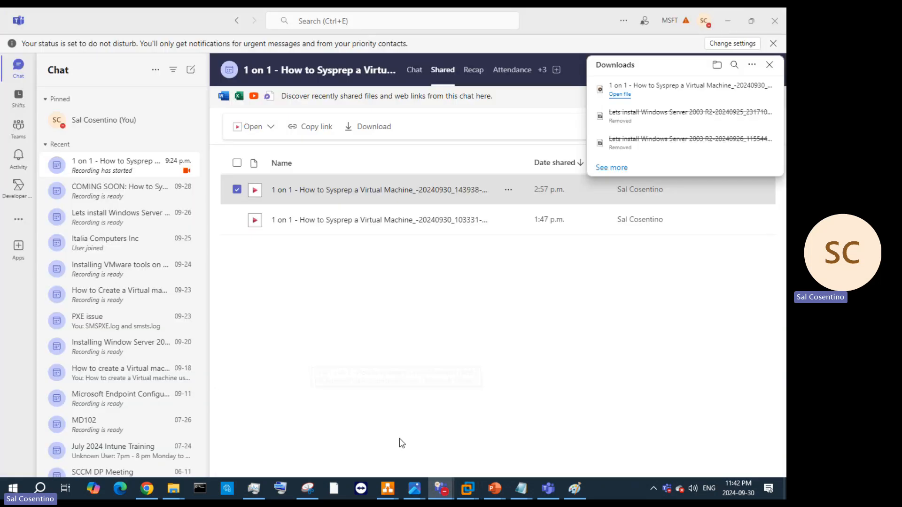
{"action": "left_click", "coordinate": [767, 65]}
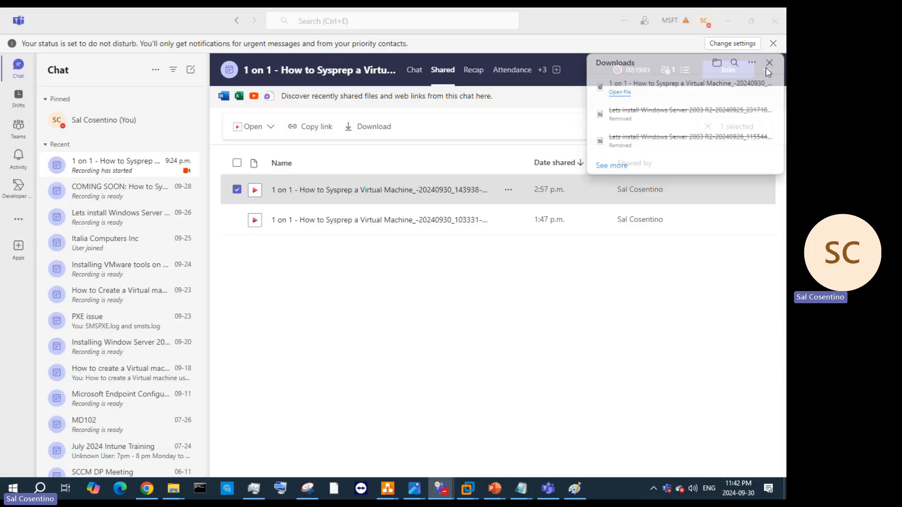
{"action": "left_click", "coordinate": [728, 20]}
{"action": "left_click", "coordinate": [130, 260]}
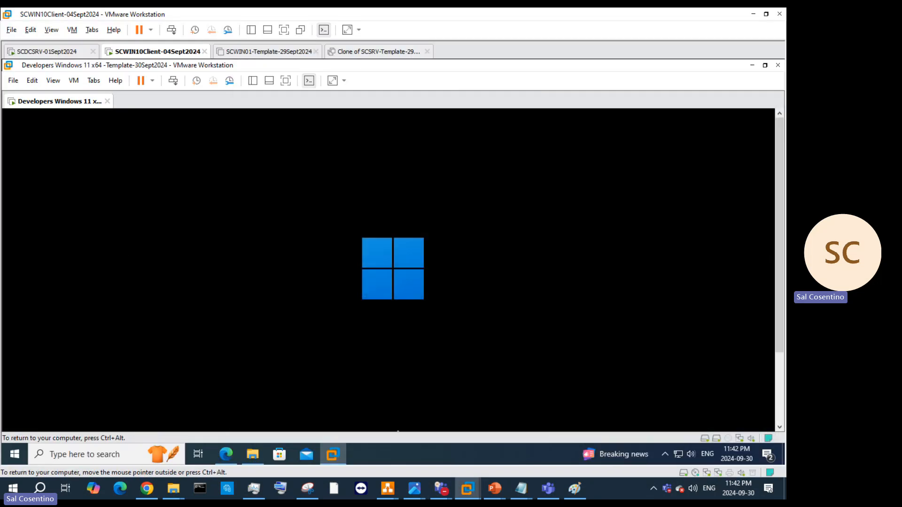
{"action": "key", "text": "ctrl+alt"}
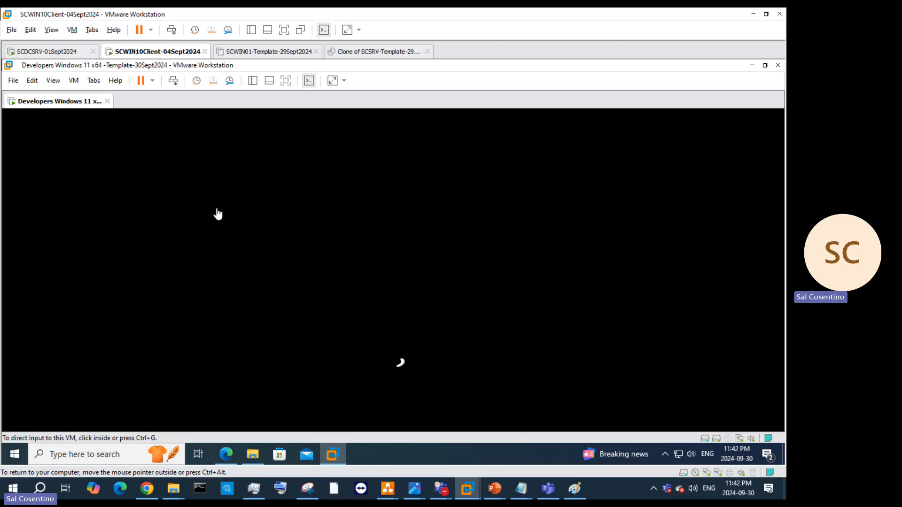
{"action": "left_click", "coordinate": [223, 454]}
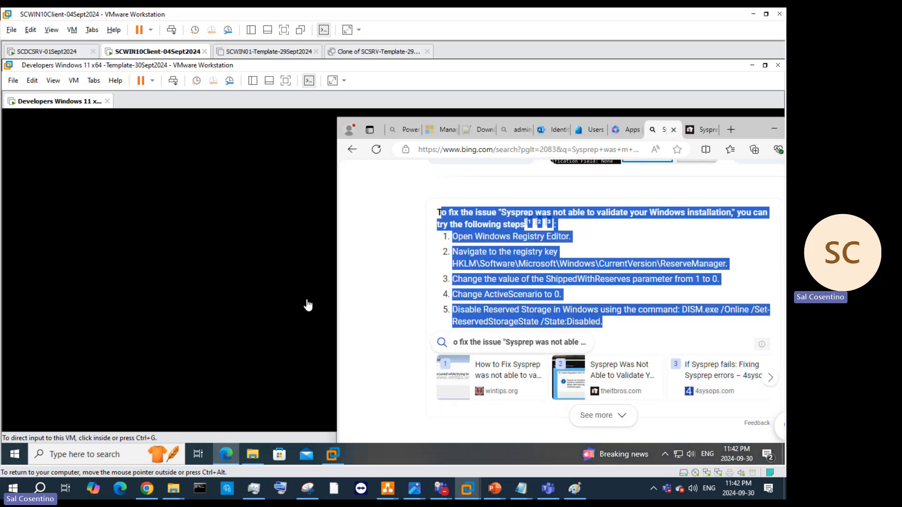
{"action": "left_click_drag", "start_coordinate": [758, 128], "coordinate": [633, 105]}
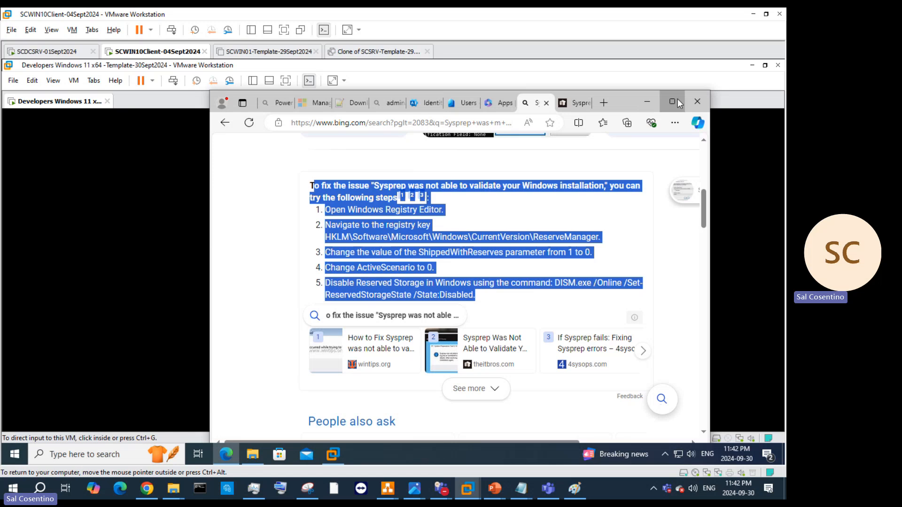
{"action": "left_click", "coordinate": [677, 101]}
{"action": "scroll", "coordinate": [324, 345], "scroll_direction": "down", "scroll_amount": 5}
{"action": "scroll", "coordinate": [324, 345], "scroll_direction": "down", "scroll_amount": 5}
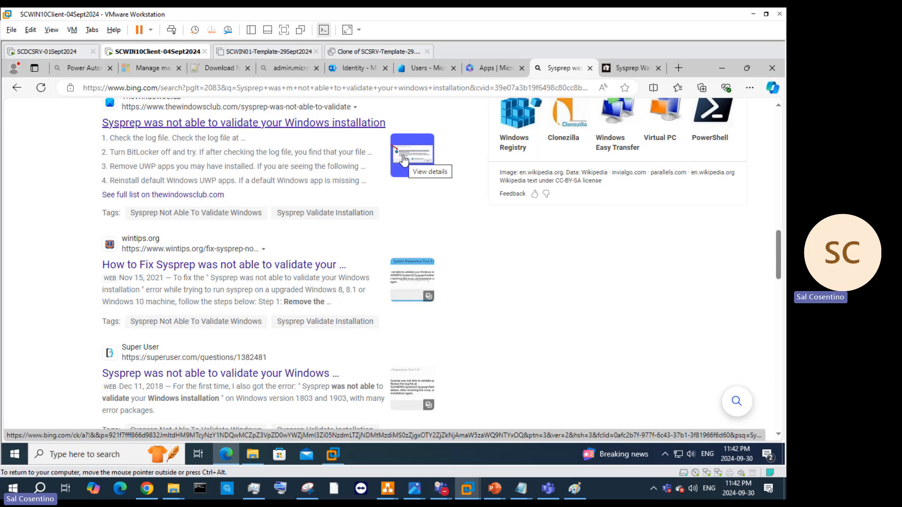
{"action": "left_click", "coordinate": [296, 265]}
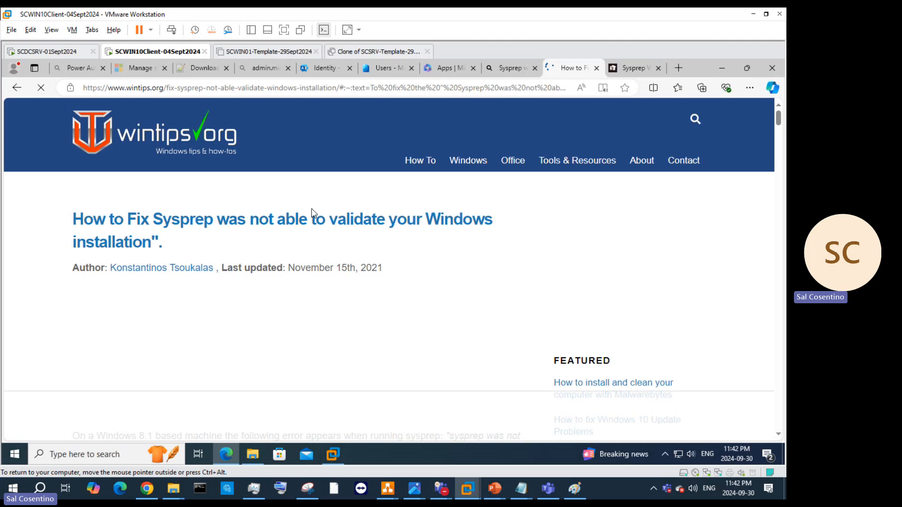
{"action": "scroll", "coordinate": [320, 225], "scroll_direction": "down", "scroll_amount": 5}
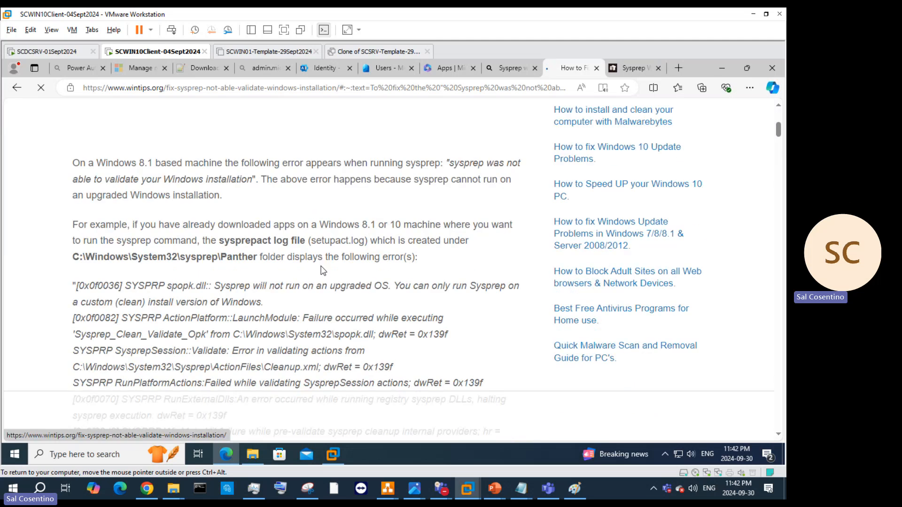
{"action": "scroll", "coordinate": [323, 271], "scroll_direction": "down", "scroll_amount": 6}
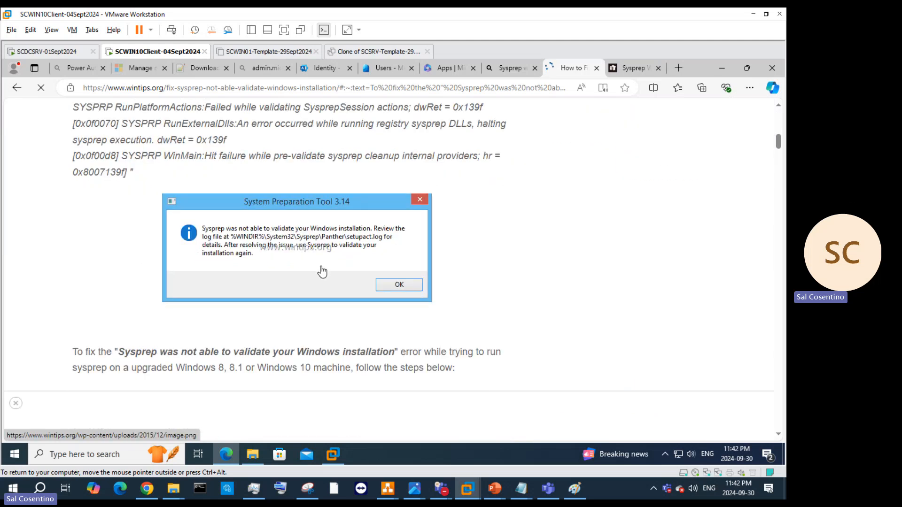
{"action": "scroll", "coordinate": [323, 270], "scroll_direction": "down", "scroll_amount": 4}
{"action": "scroll", "coordinate": [323, 271], "scroll_direction": "down", "scroll_amount": 5}
{"action": "scroll", "coordinate": [323, 271], "scroll_direction": "down", "scroll_amount": 2}
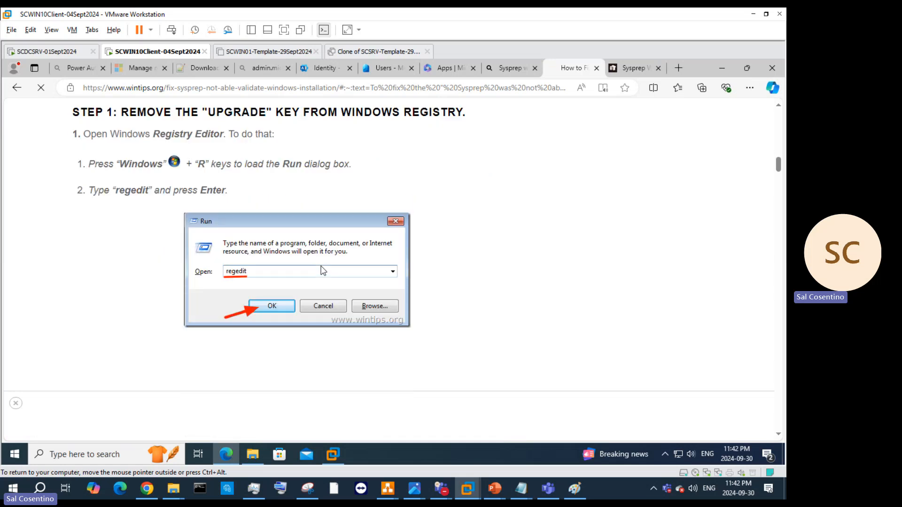
{"action": "scroll", "coordinate": [323, 271], "scroll_direction": "down", "scroll_amount": 3}
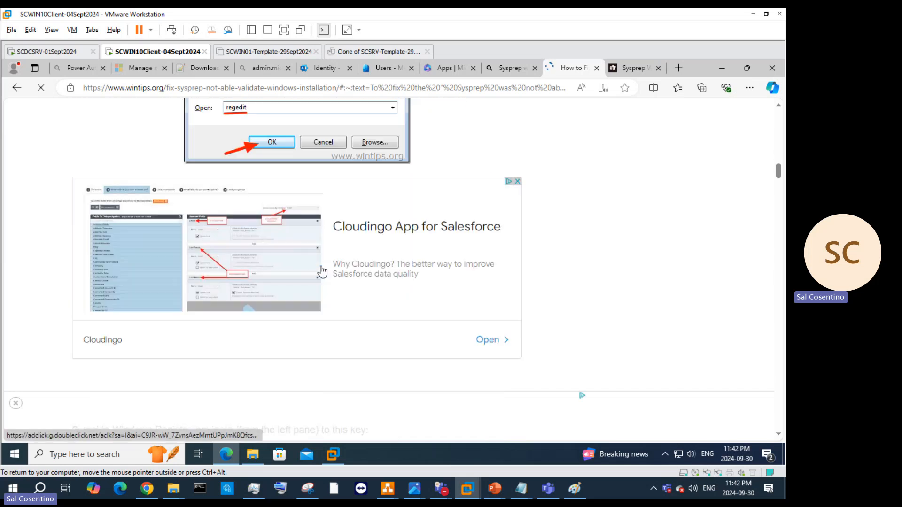
{"action": "scroll", "coordinate": [322, 272], "scroll_direction": "down", "scroll_amount": 6}
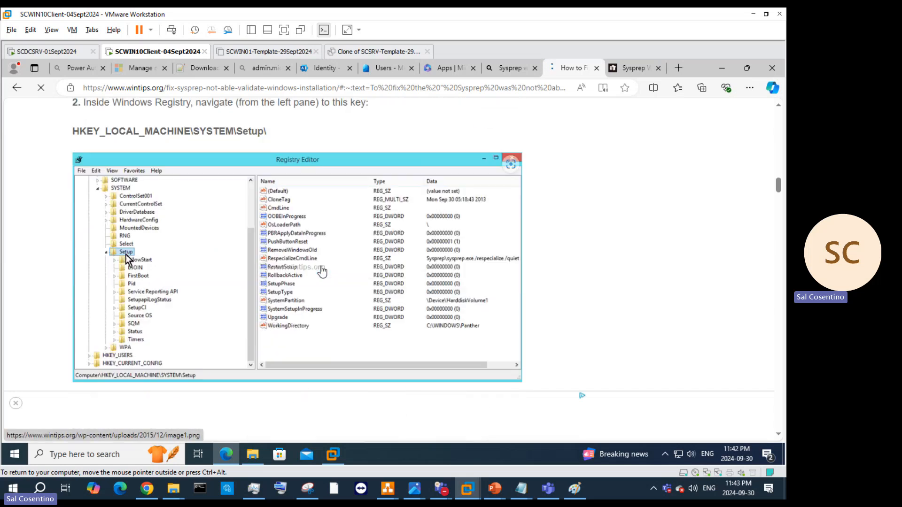
{"action": "scroll", "coordinate": [322, 271], "scroll_direction": "down", "scroll_amount": 7}
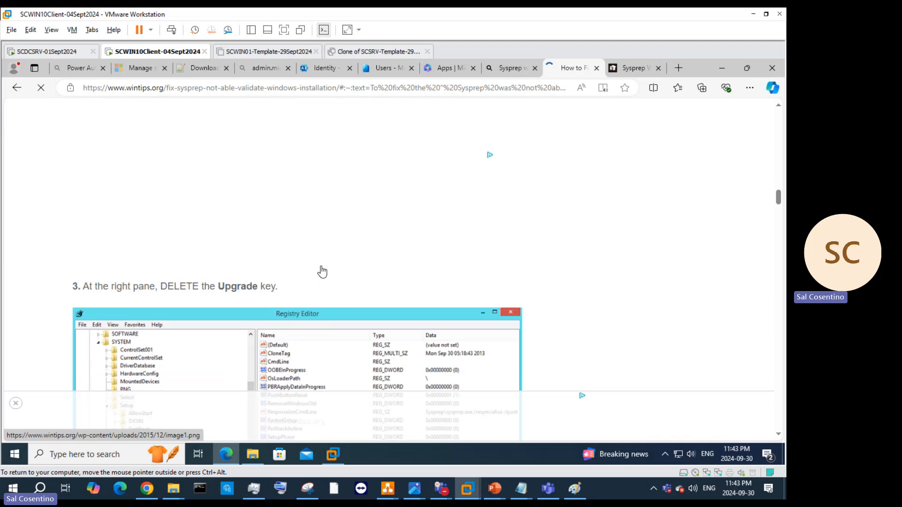
{"action": "scroll", "coordinate": [323, 271], "scroll_direction": "down", "scroll_amount": 2}
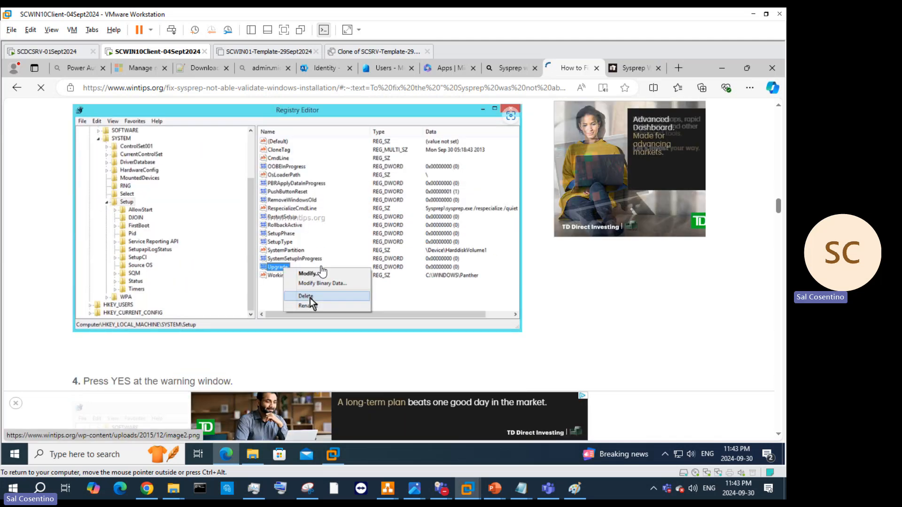
{"action": "scroll", "coordinate": [322, 271], "scroll_direction": "up", "scroll_amount": 9}
{"action": "scroll", "coordinate": [322, 271], "scroll_direction": "up", "scroll_amount": 1}
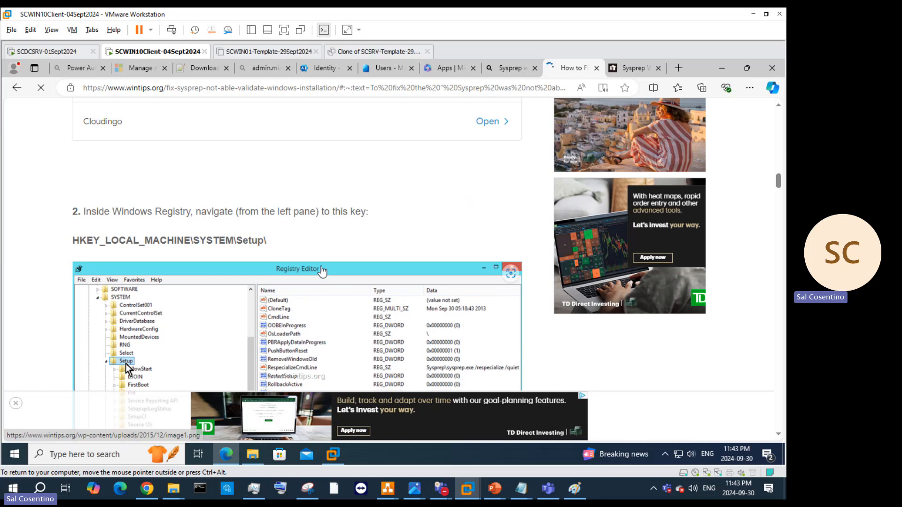
{"action": "scroll", "coordinate": [322, 267], "scroll_direction": "up", "scroll_amount": 2}
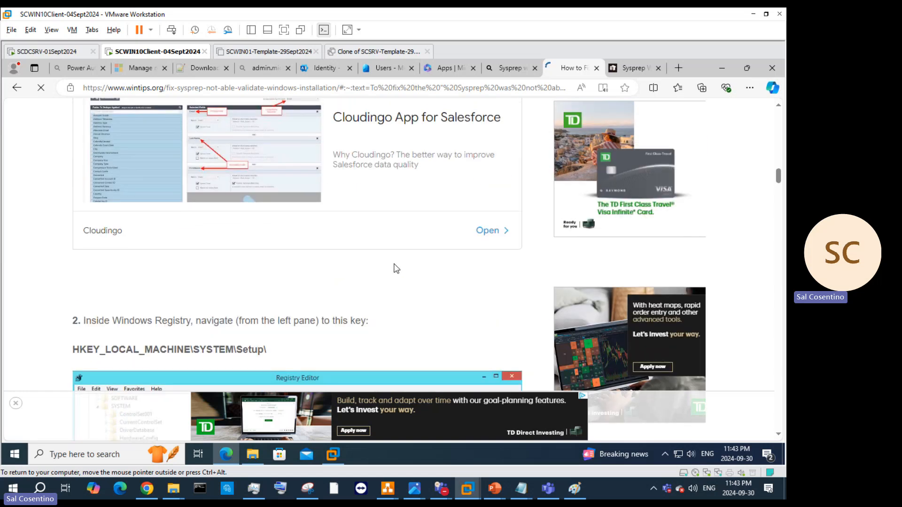
{"action": "scroll", "coordinate": [322, 267], "scroll_direction": "down", "scroll_amount": 6}
{"action": "scroll", "coordinate": [380, 270], "scroll_direction": "down", "scroll_amount": 8}
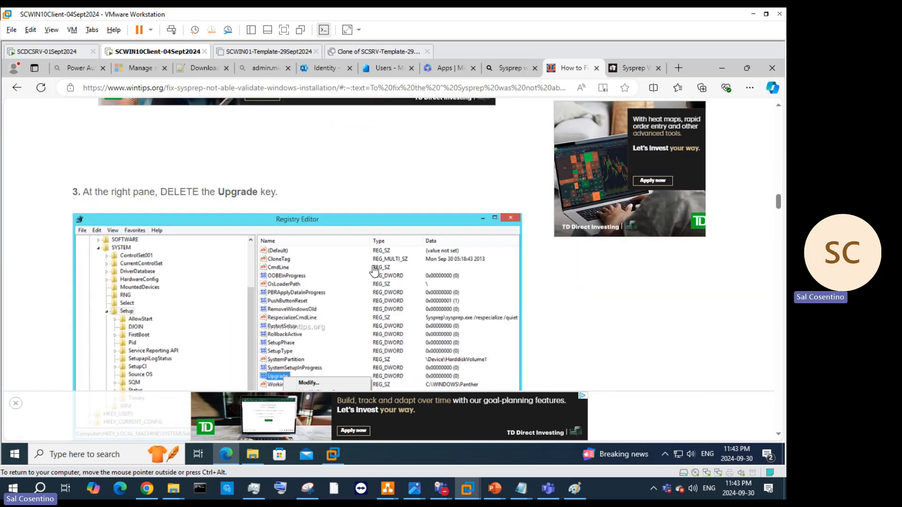
{"action": "scroll", "coordinate": [374, 271], "scroll_direction": "down", "scroll_amount": 3}
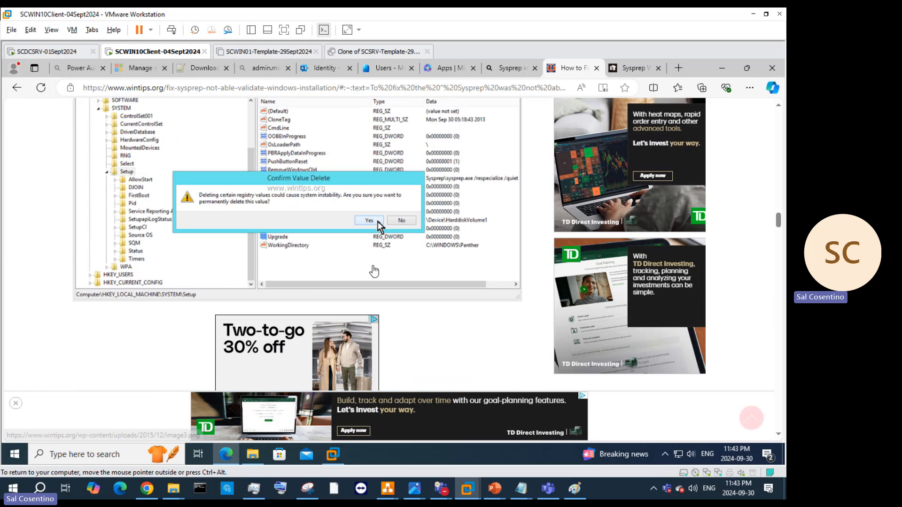
{"action": "scroll", "coordinate": [374, 269], "scroll_direction": "down", "scroll_amount": 4}
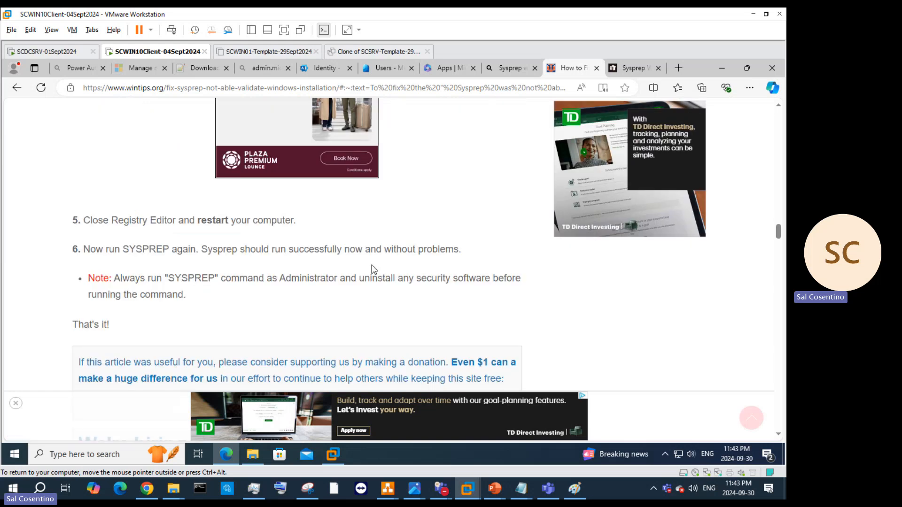
{"action": "scroll", "coordinate": [374, 269], "scroll_direction": "up", "scroll_amount": 10}
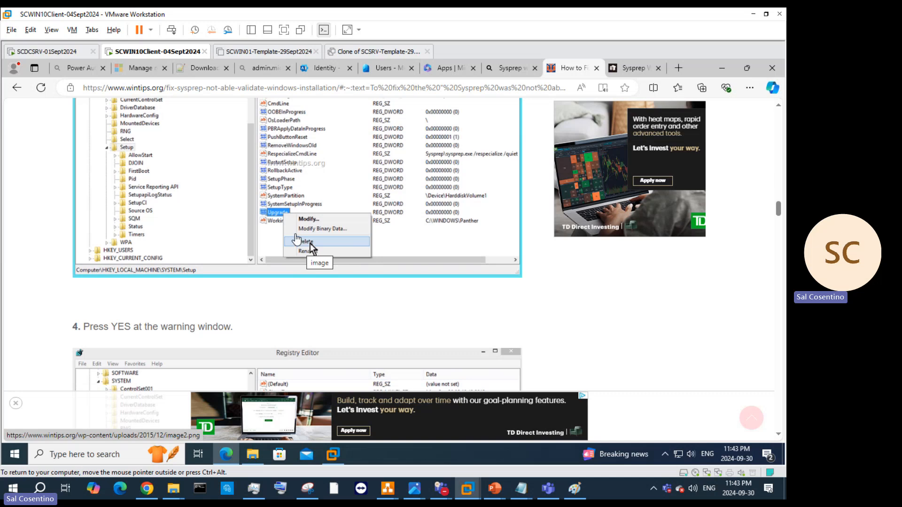
{"action": "scroll", "coordinate": [310, 221], "scroll_direction": "up", "scroll_amount": 3}
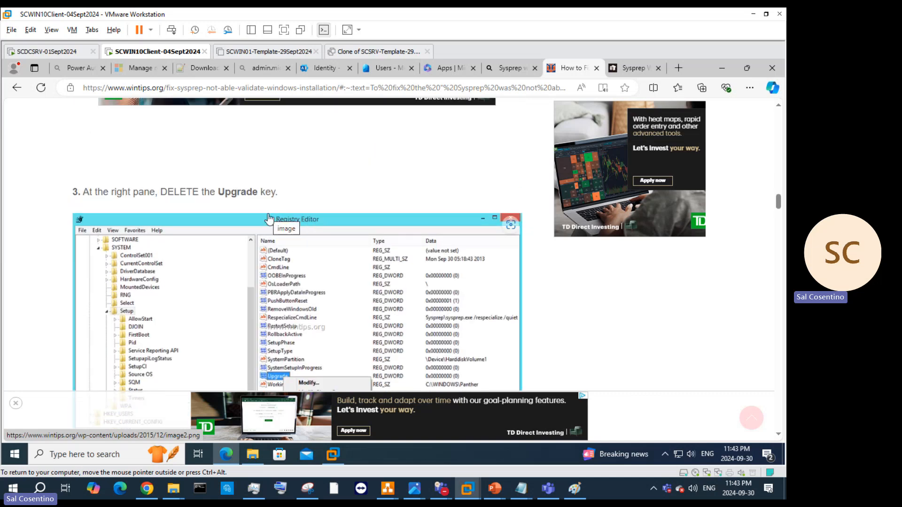
{"action": "scroll", "coordinate": [303, 225], "scroll_direction": "up", "scroll_amount": 8}
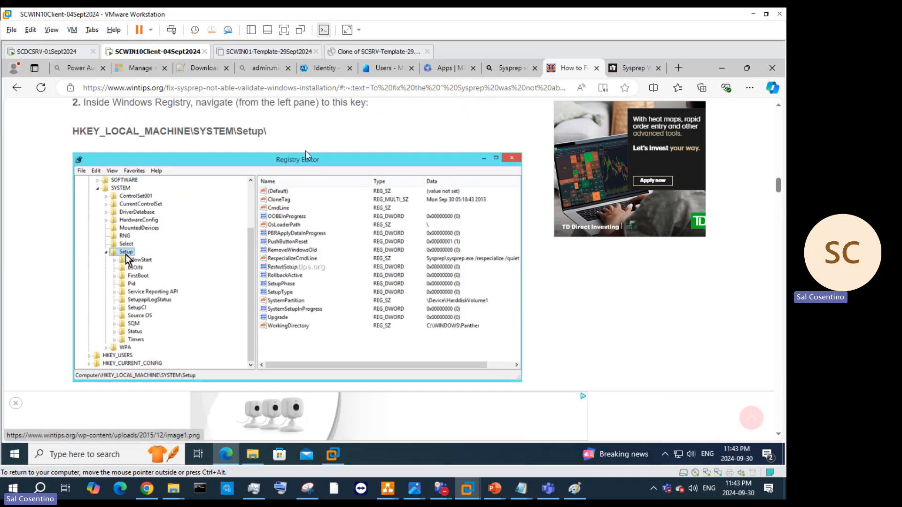
Step: Move Edge aside and sign in to the template VM as DeveloperAdmin with the account password
{"action": "left_click", "coordinate": [747, 68]}
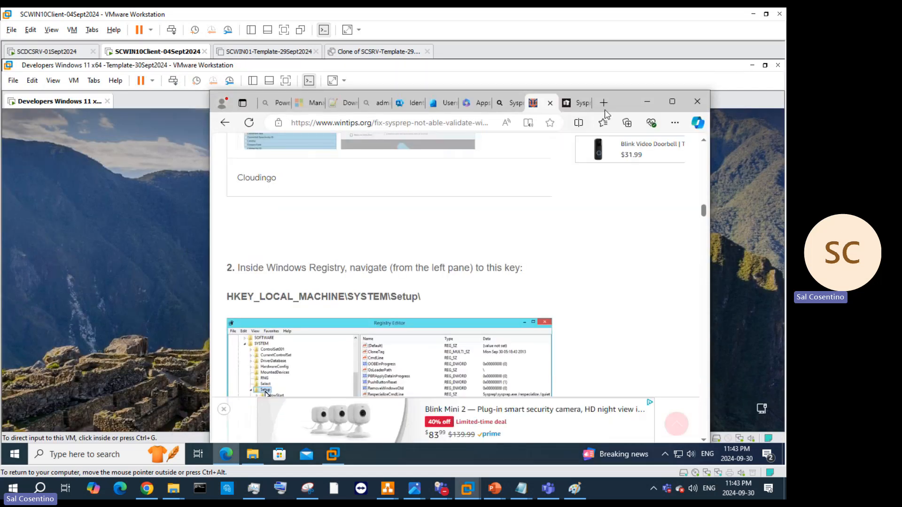
{"action": "left_click_drag", "start_coordinate": [655, 95], "coordinate": [722, 88]}
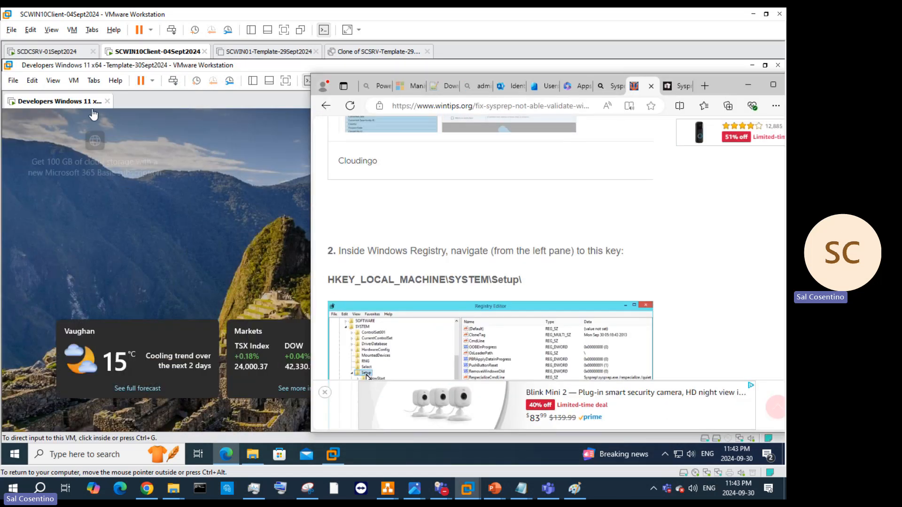
{"action": "left_click", "coordinate": [85, 130]}
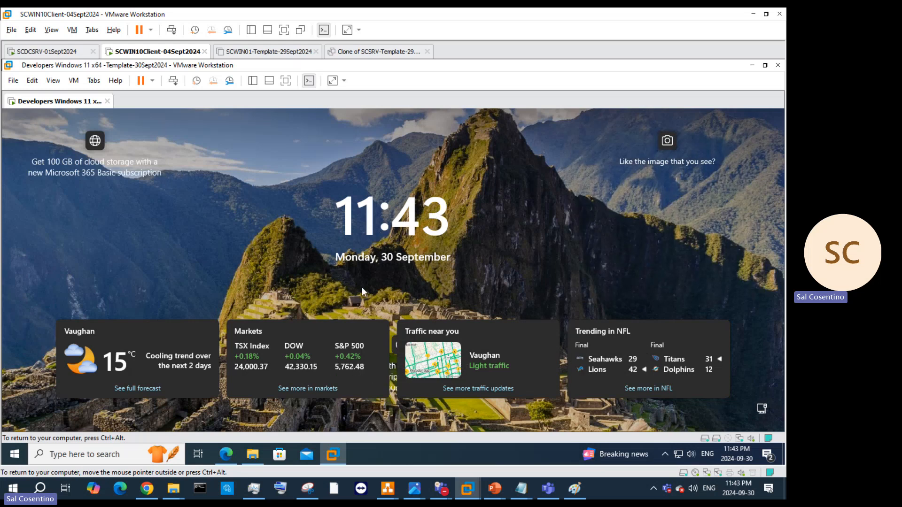
{"action": "left_click", "coordinate": [403, 227]}
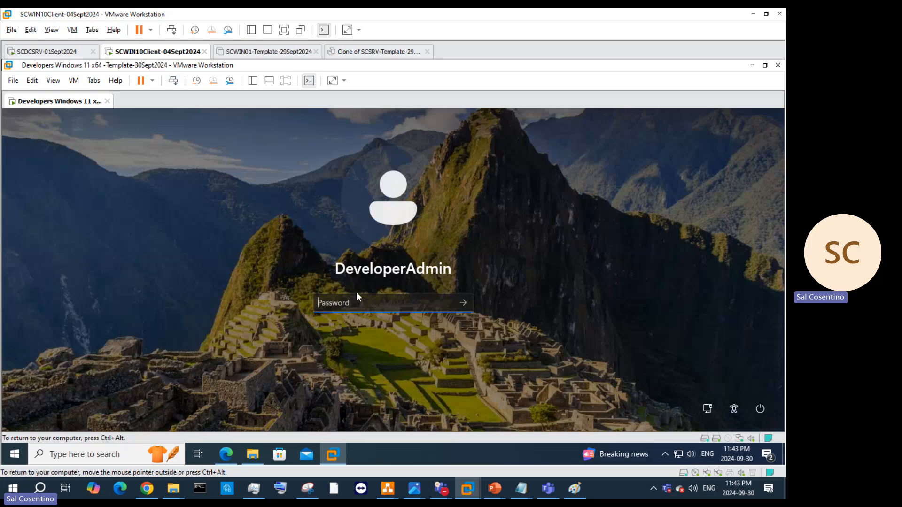
{"action": "type", "text": "P"}
{"action": "key", "text": "Return"}
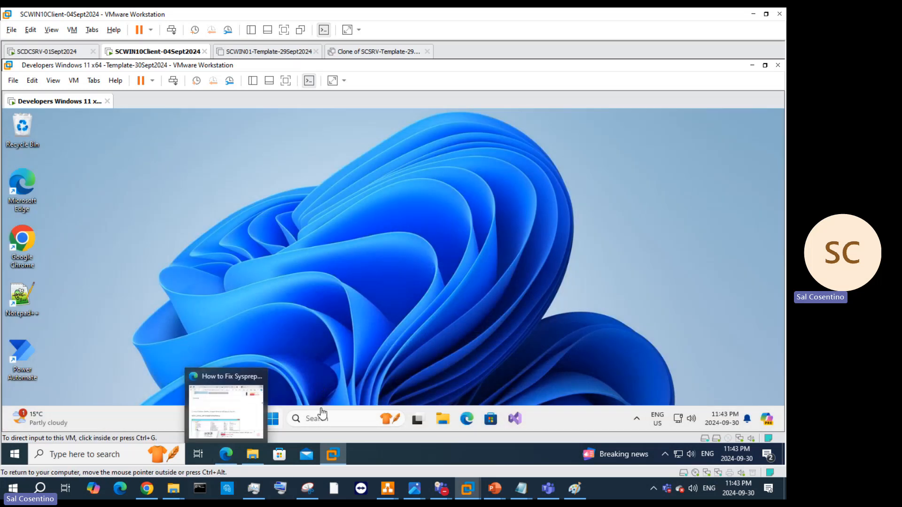
Step: Open the System32 Sysprep folder from the Run box with 'sysprep'
{"action": "left_click", "coordinate": [270, 421]}
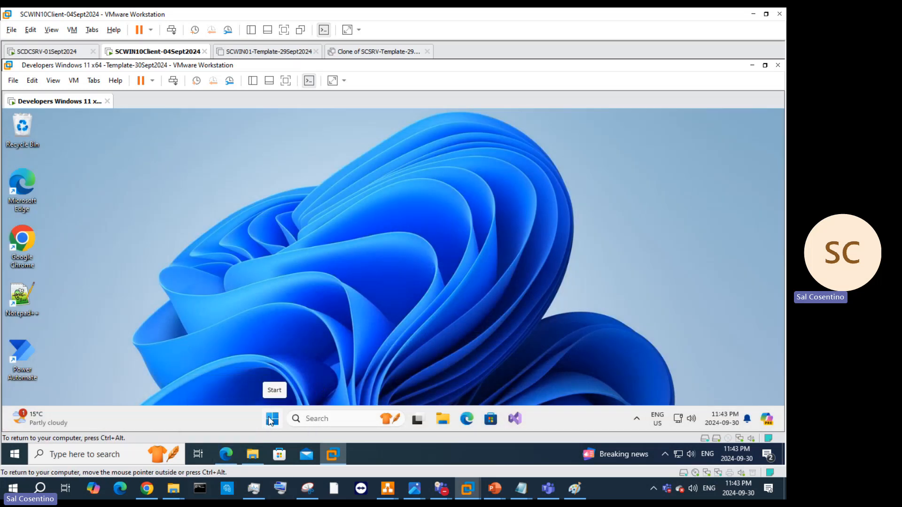
{"action": "right_click", "coordinate": [272, 419]}
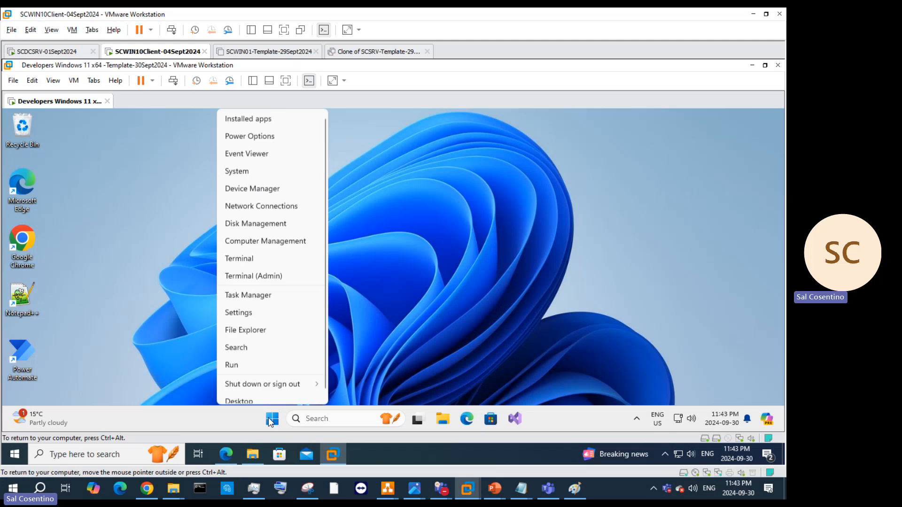
{"action": "left_click", "coordinate": [264, 367]}
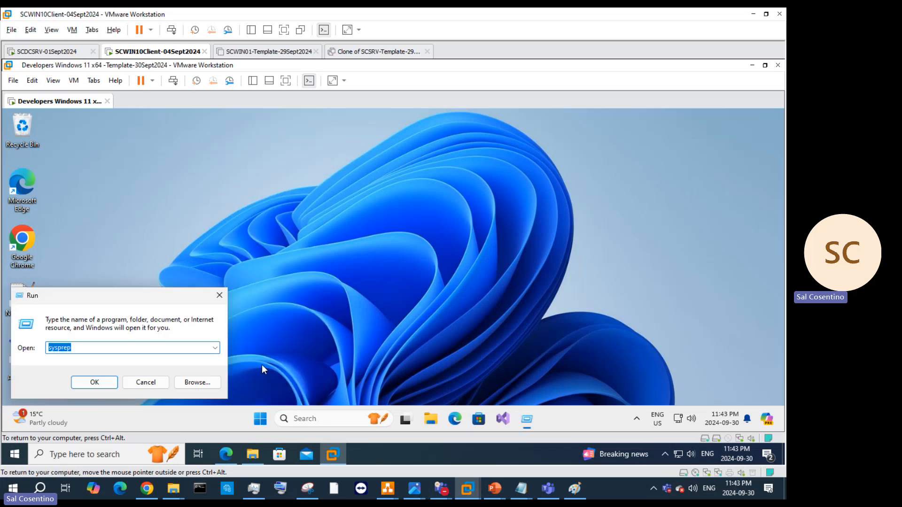
{"action": "key", "text": "Return"}
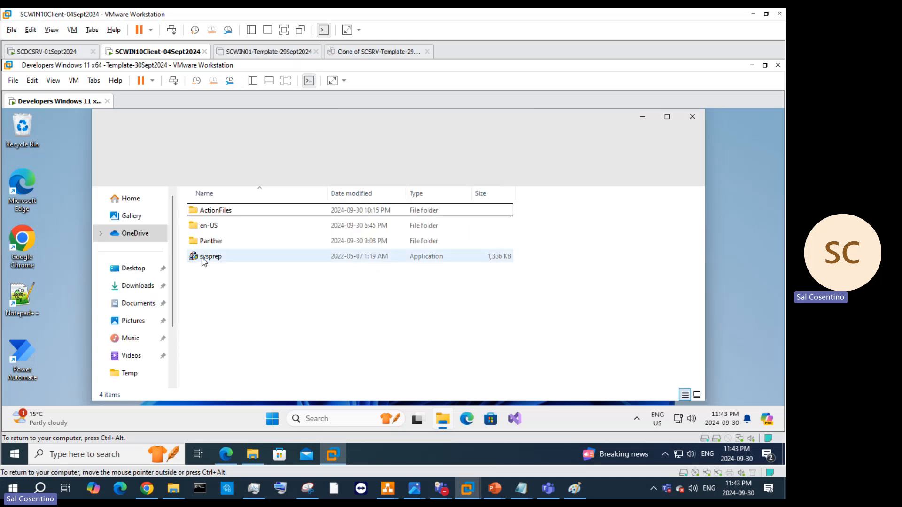
Step: Run sysprep.exe with OOBE, Generalize and Shutdown, then dismiss its validation error
{"action": "left_click", "coordinate": [202, 258]}
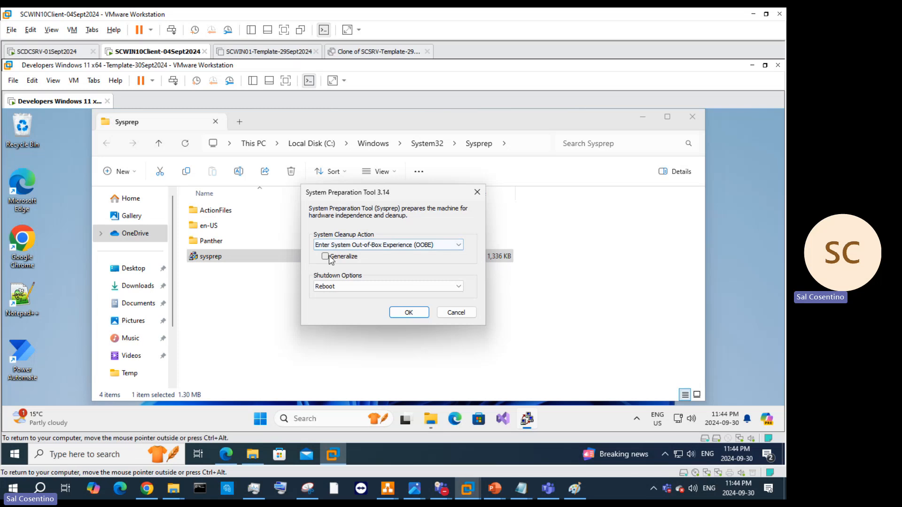
{"action": "left_click", "coordinate": [325, 256]}
{"action": "left_click", "coordinate": [336, 286]}
{"action": "left_click", "coordinate": [343, 310]}
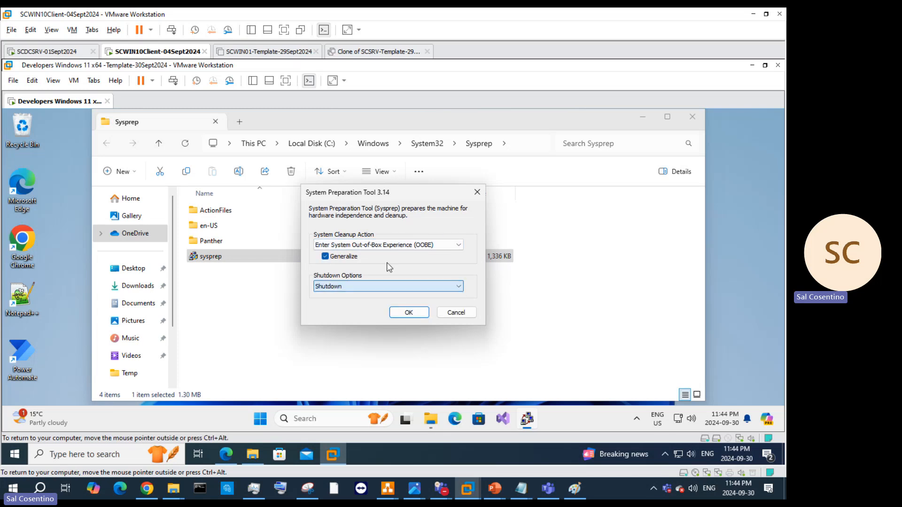
{"action": "left_click", "coordinate": [390, 245]}
{"action": "left_click", "coordinate": [396, 254]}
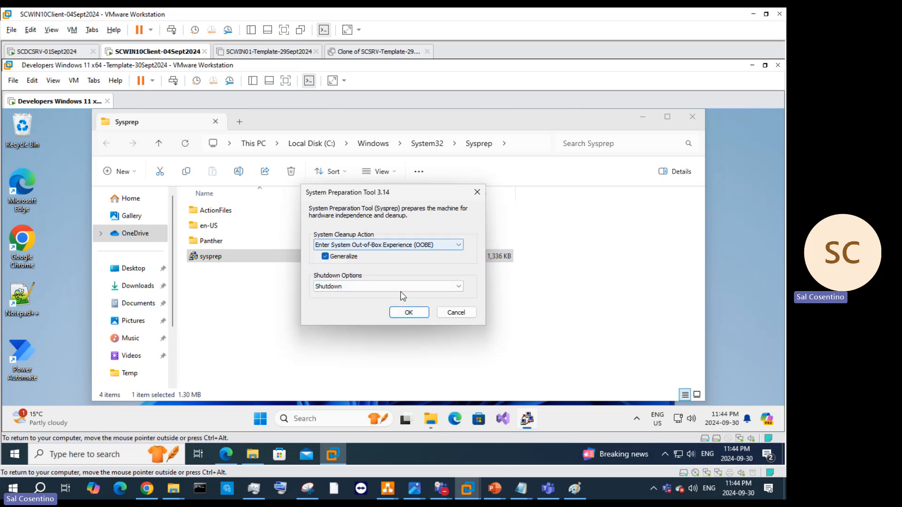
{"action": "left_click", "coordinate": [409, 312]}
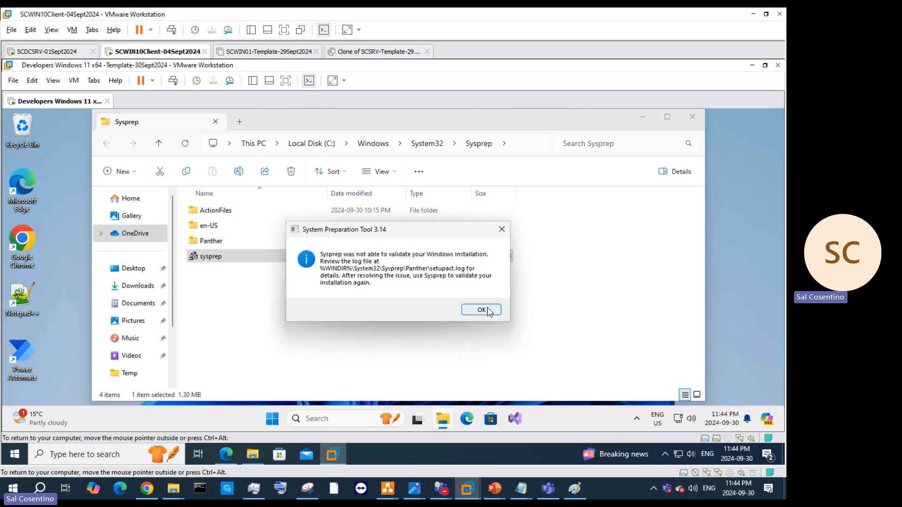
{"action": "left_click", "coordinate": [480, 307]}
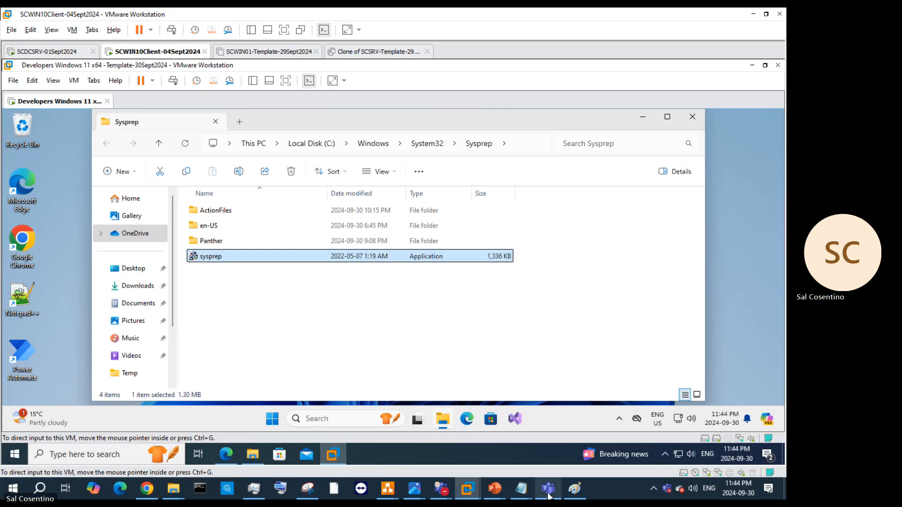
{"action": "mouse_move", "coordinate": [472, 490]}
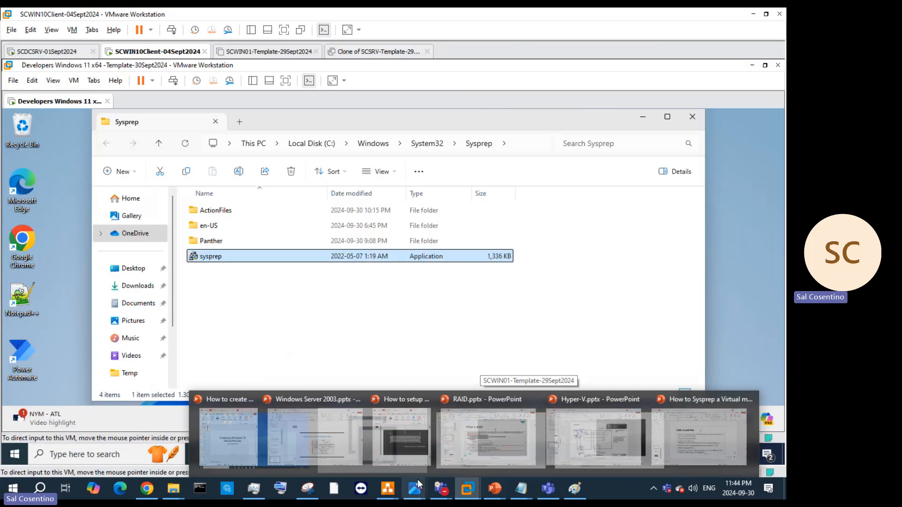
Step: Copy the HKEY_LOCAL_MACHINE\SYSTEM\Setup\ path from the fix article, then minimize Edge
{"action": "left_click", "coordinate": [226, 454]}
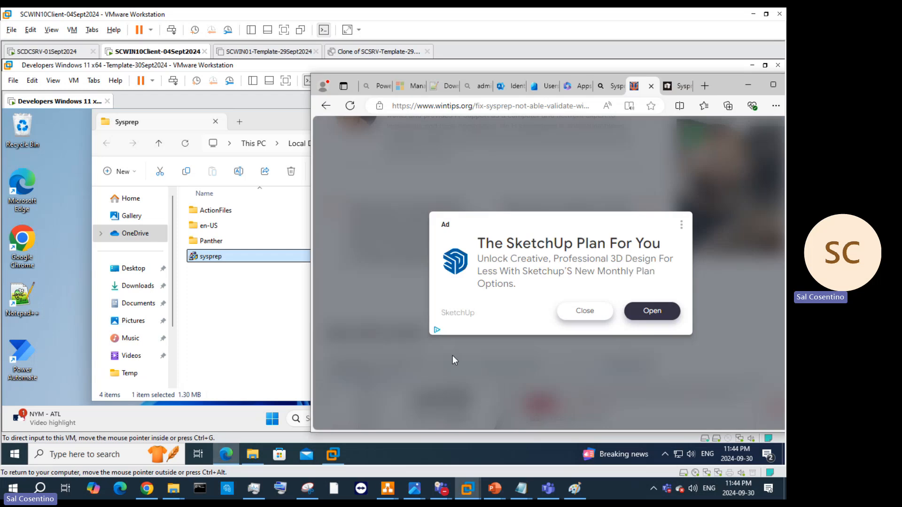
{"action": "left_click", "coordinate": [589, 311]}
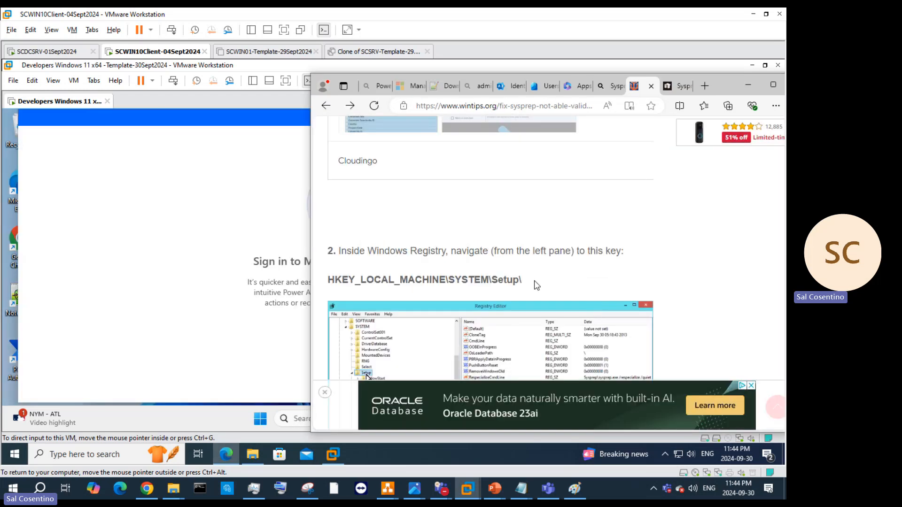
{"action": "left_click_drag", "start_coordinate": [536, 285], "coordinate": [328, 282]}
{"action": "right_click", "coordinate": [407, 267]}
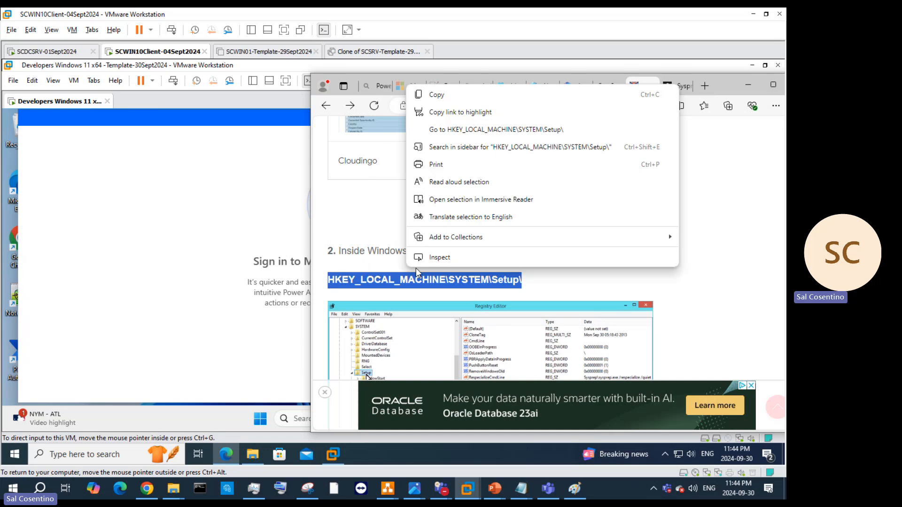
{"action": "left_click", "coordinate": [436, 95]}
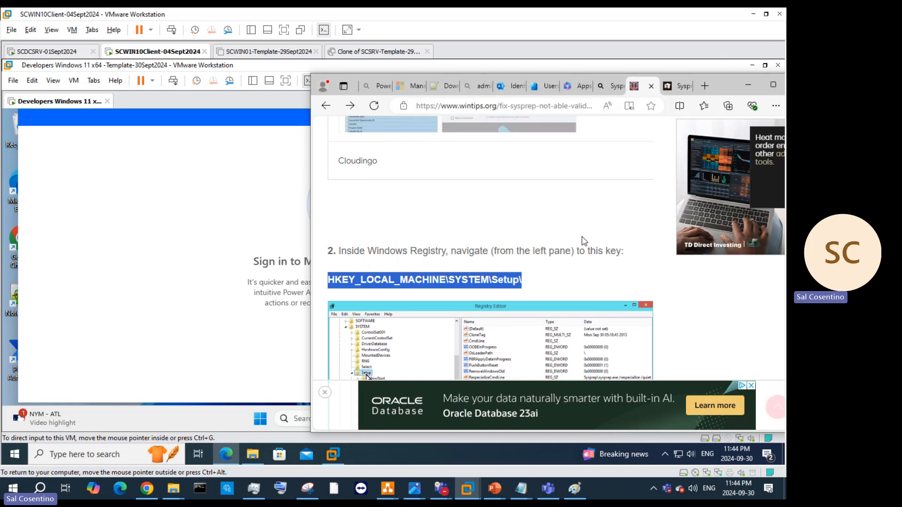
{"action": "left_click", "coordinate": [590, 274]}
{"action": "scroll", "coordinate": [590, 274], "scroll_direction": "down", "scroll_amount": 10}
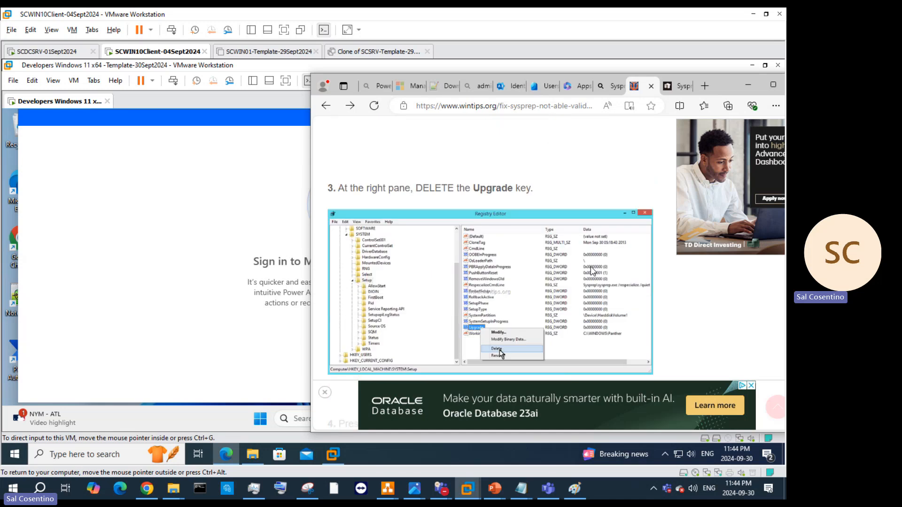
{"action": "scroll", "coordinate": [591, 272], "scroll_direction": "up", "scroll_amount": 1}
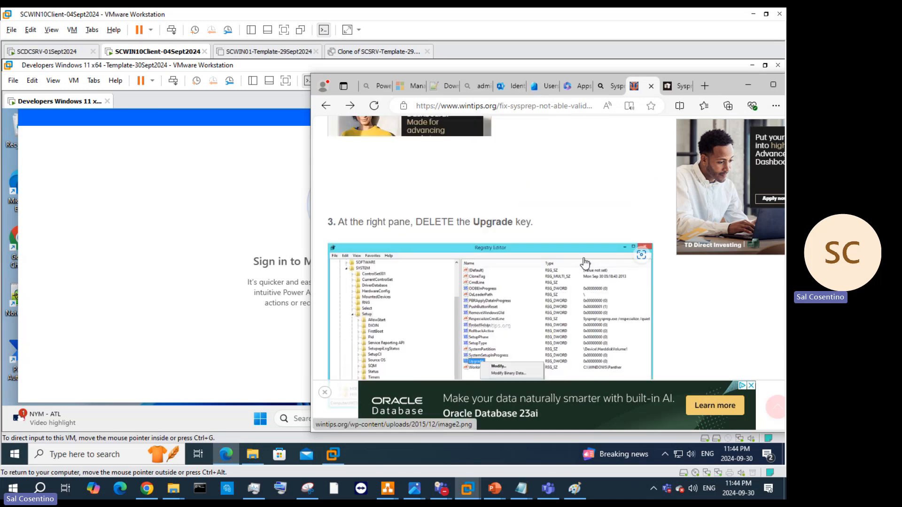
{"action": "left_click", "coordinate": [743, 85]}
Step: Launch Registry Editor as administrator and go to the pasted HKEY_LOCAL_MACHINE\SYSTEM\Setup path
{"action": "left_click", "coordinate": [658, 114]}
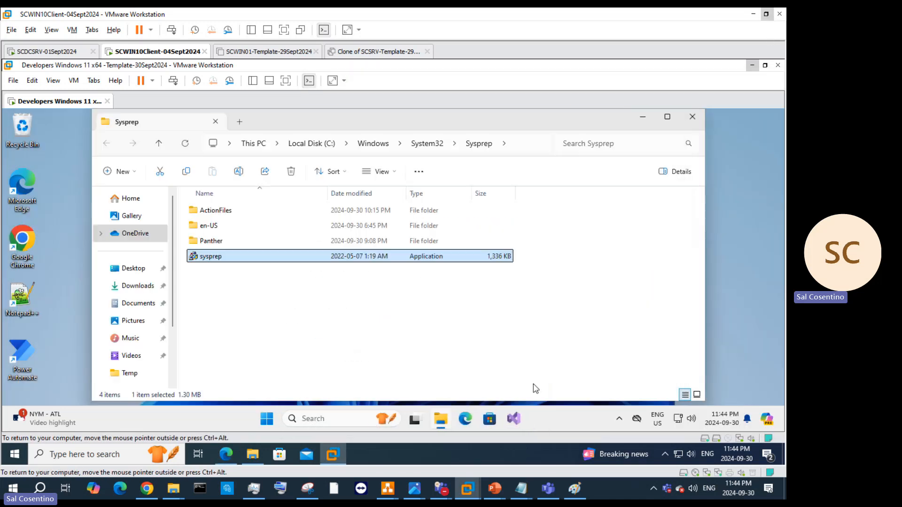
{"action": "left_click", "coordinate": [305, 420]}
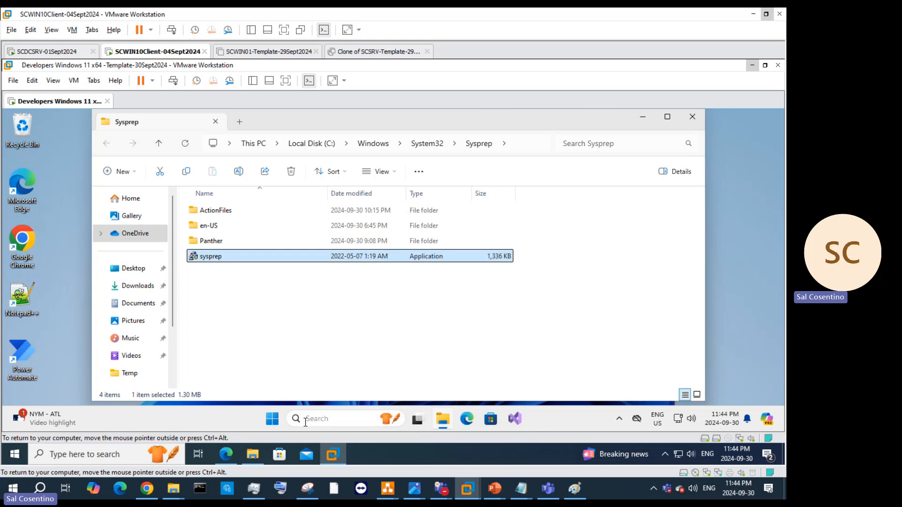
{"action": "type", "text": "reg"}
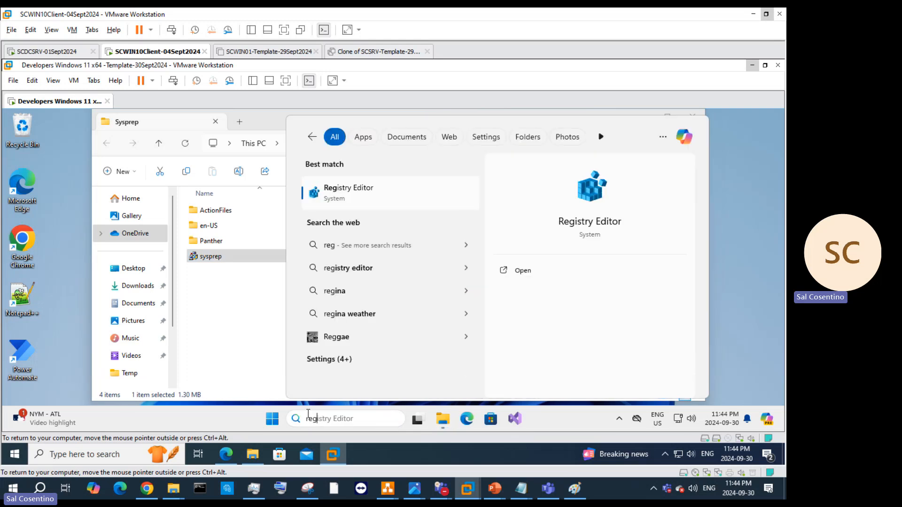
{"action": "key", "text": "Return"}
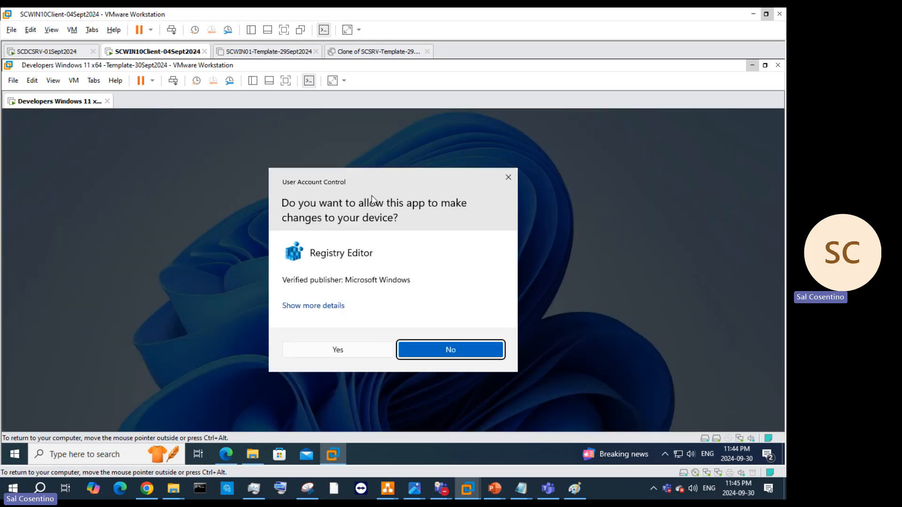
{"action": "left_click", "coordinate": [347, 356]}
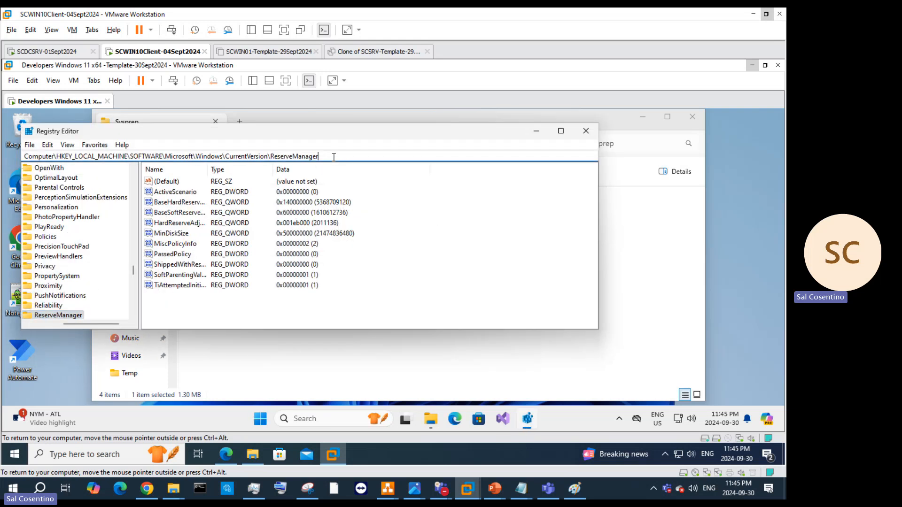
{"action": "left_click_drag", "start_coordinate": [335, 157], "coordinate": [73, 157]}
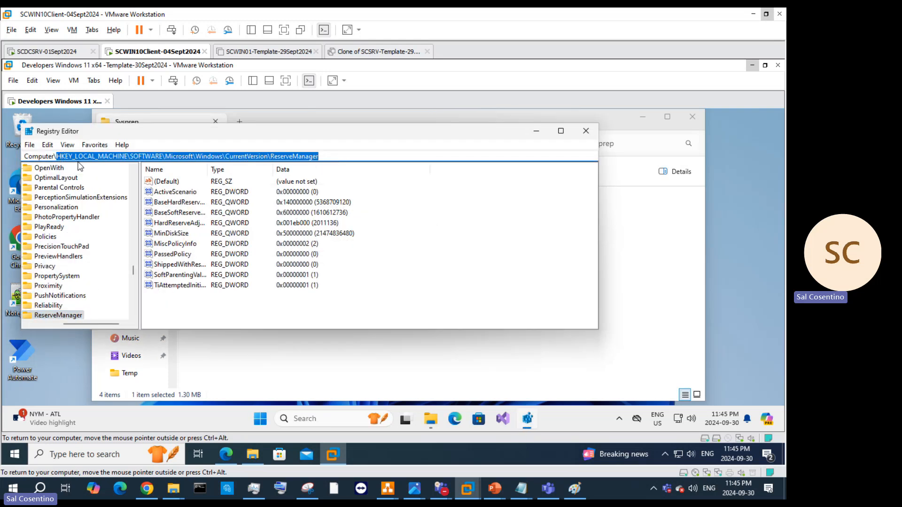
{"action": "key", "text": "ctrl+v"}
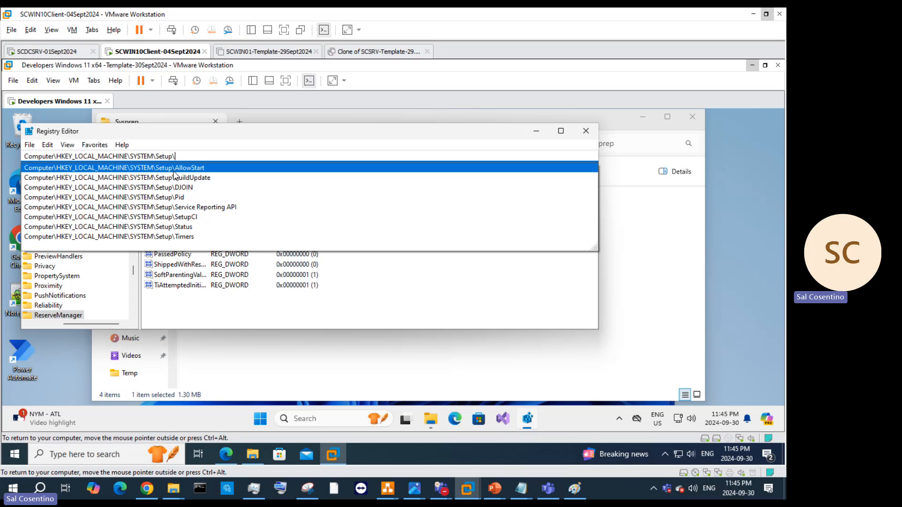
{"action": "key", "text": "Return"}
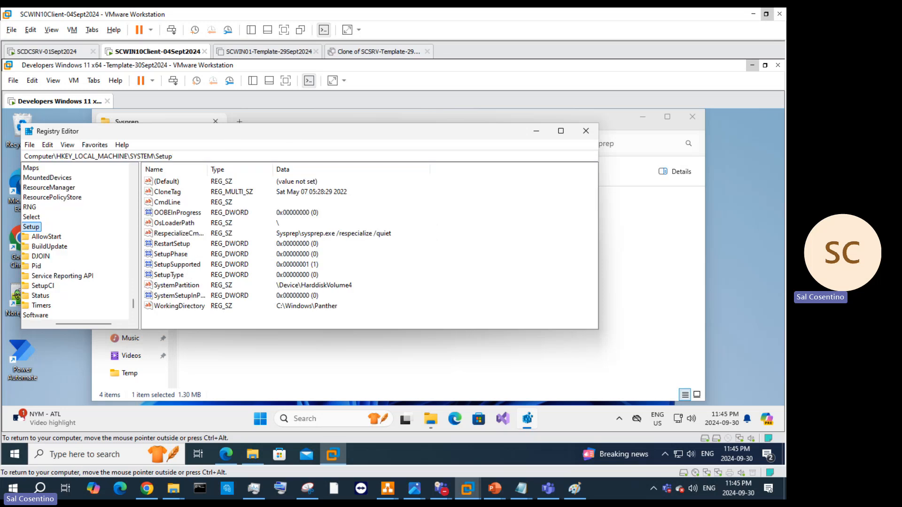
Step: Inspect the Setup key's subkeys and values, confirm no Upgrade value exists, then minimize Registry Editor
{"action": "left_click_drag", "start_coordinate": [288, 130], "coordinate": [341, 128]}
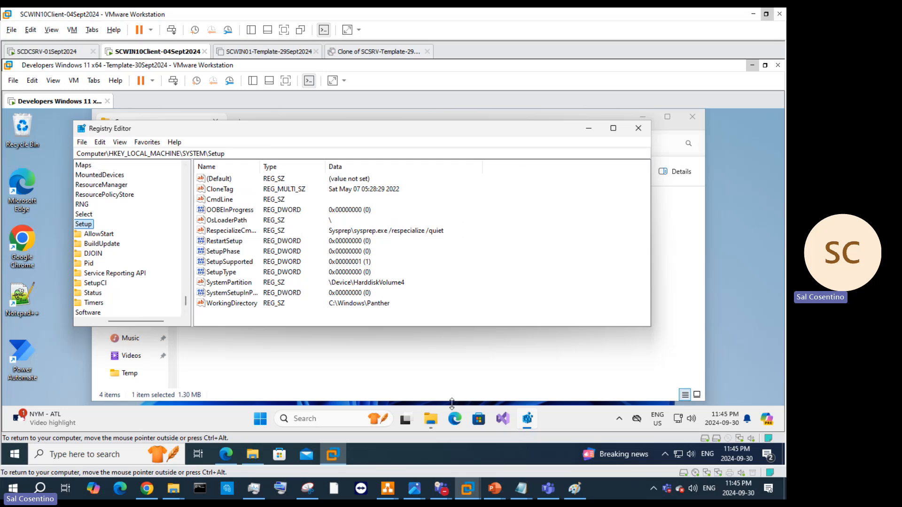
{"action": "left_click", "coordinate": [226, 454]}
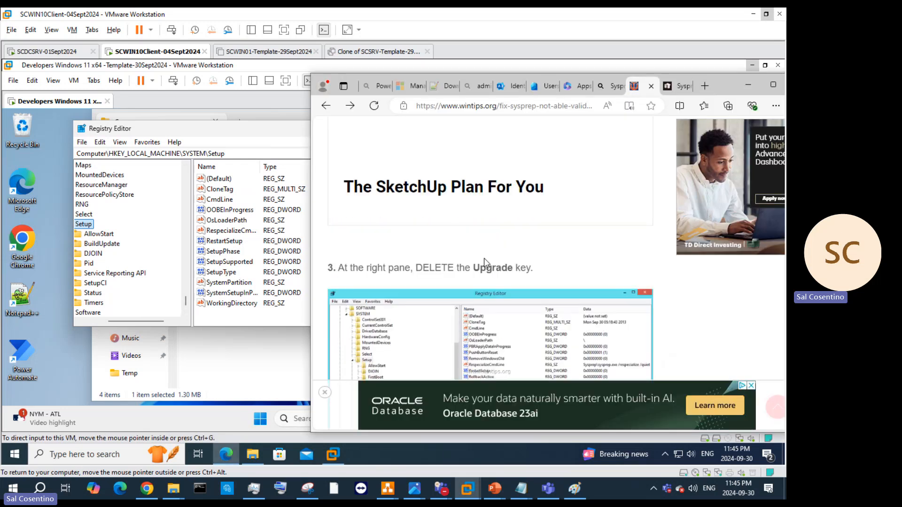
{"action": "scroll", "coordinate": [484, 258], "scroll_direction": "down", "scroll_amount": 3}
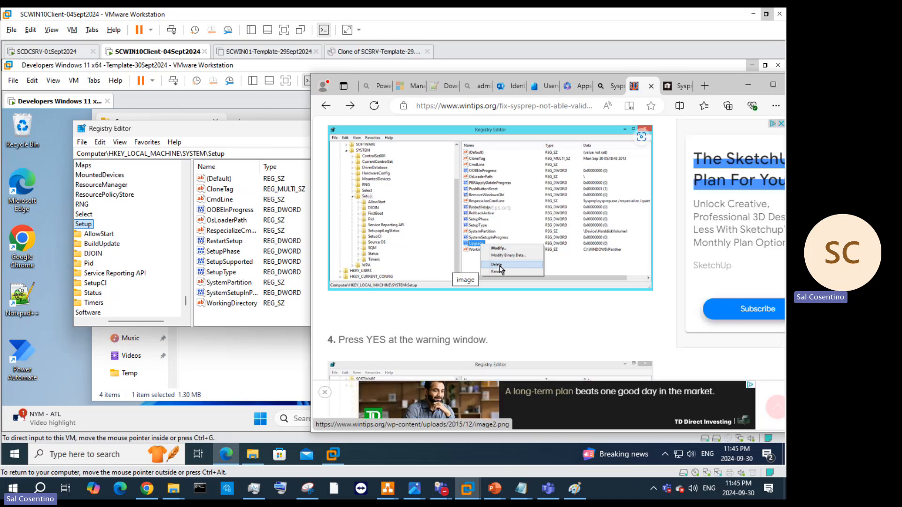
{"action": "left_click", "coordinate": [247, 263]}
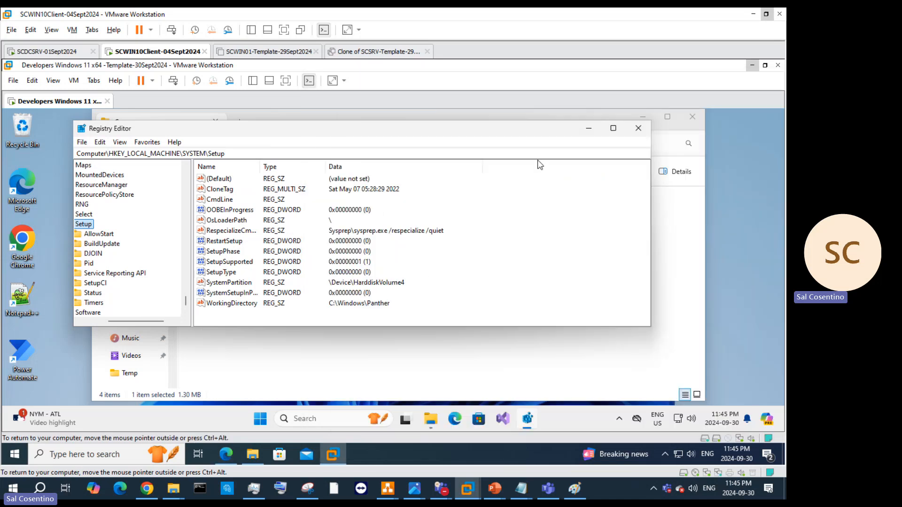
{"action": "left_click", "coordinate": [614, 129]}
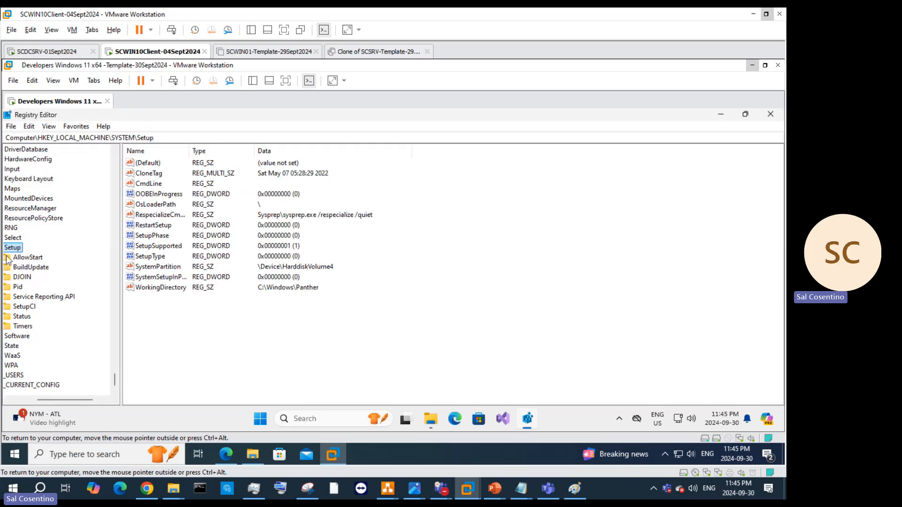
{"action": "left_click", "coordinate": [21, 317]}
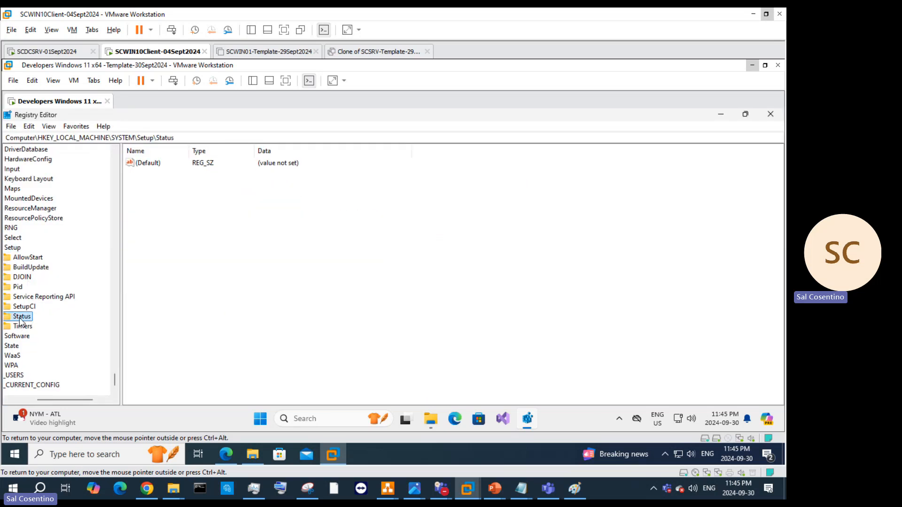
{"action": "double_click", "coordinate": [26, 259]}
{"action": "left_click", "coordinate": [28, 259]}
{"action": "left_click", "coordinate": [18, 239]}
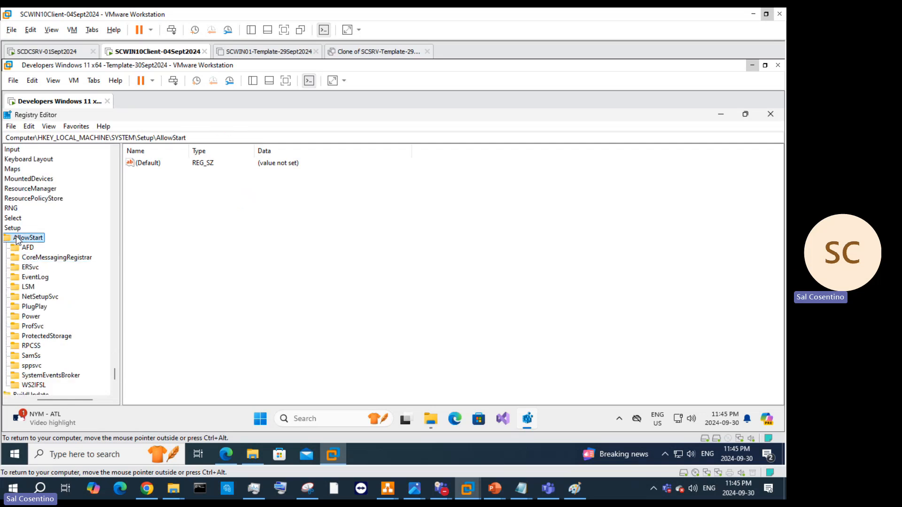
{"action": "left_click", "coordinate": [13, 229]}
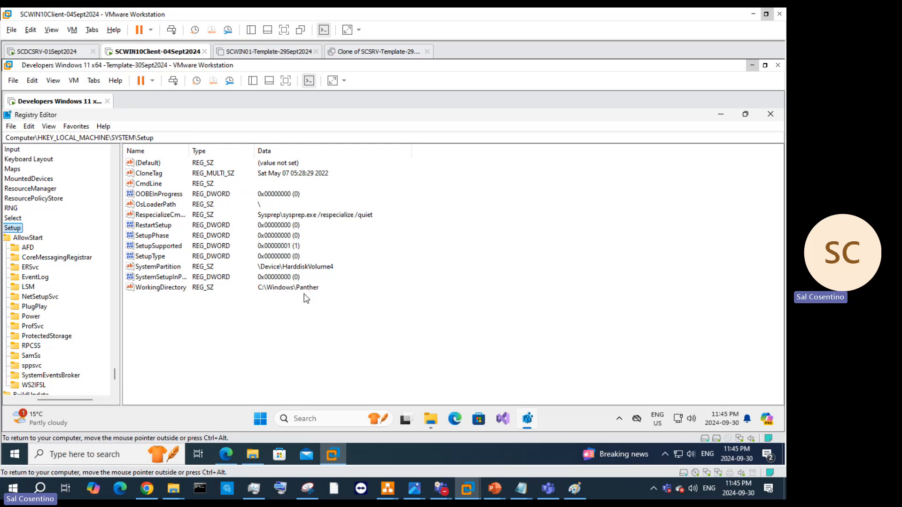
{"action": "left_click", "coordinate": [718, 116]}
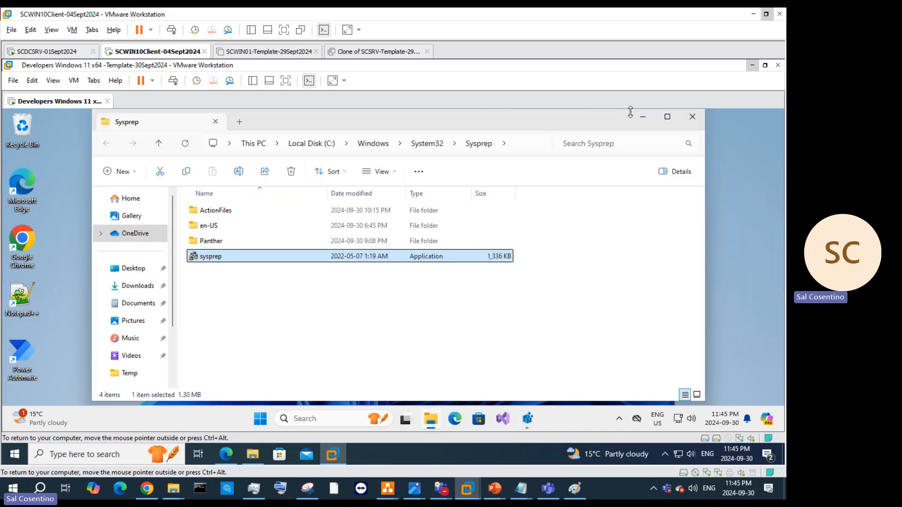
Step: Read the article's steps 5–6 on restarting and rerunning Sysprep, then minimize Edge
{"action": "left_click", "coordinate": [643, 121]}
{"action": "left_click", "coordinate": [226, 455]}
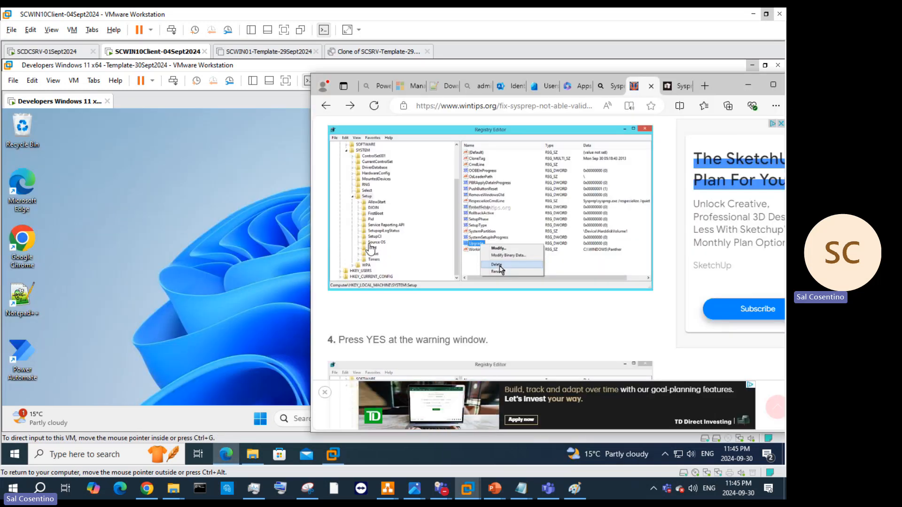
{"action": "left_click", "coordinate": [772, 84]}
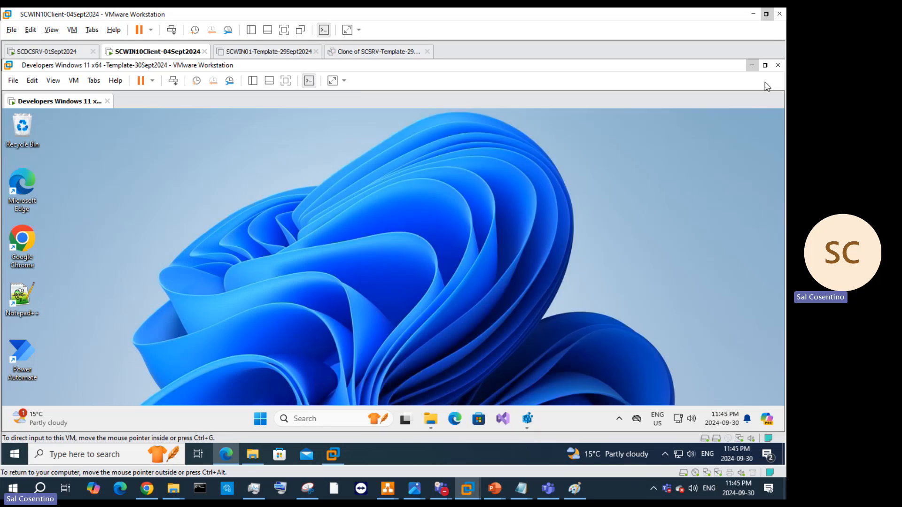
{"action": "scroll", "coordinate": [377, 303], "scroll_direction": "down", "scroll_amount": 12}
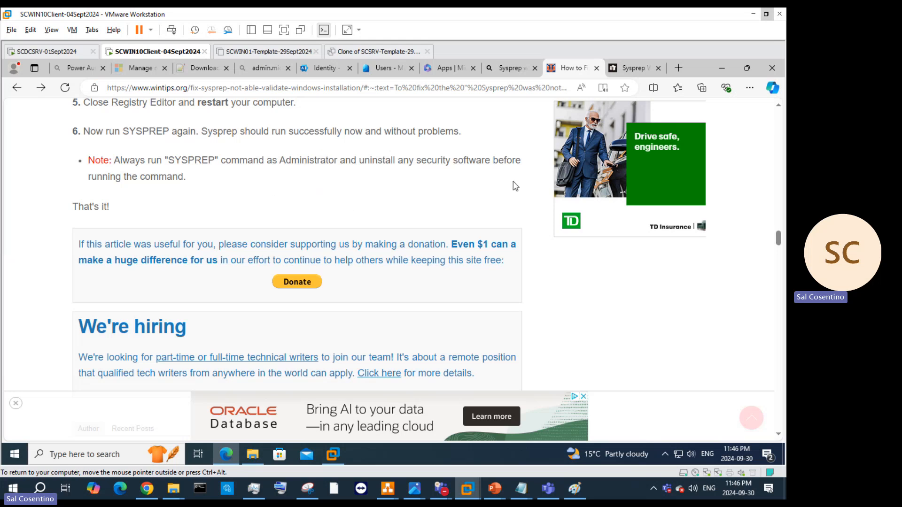
{"action": "left_click", "coordinate": [714, 67]}
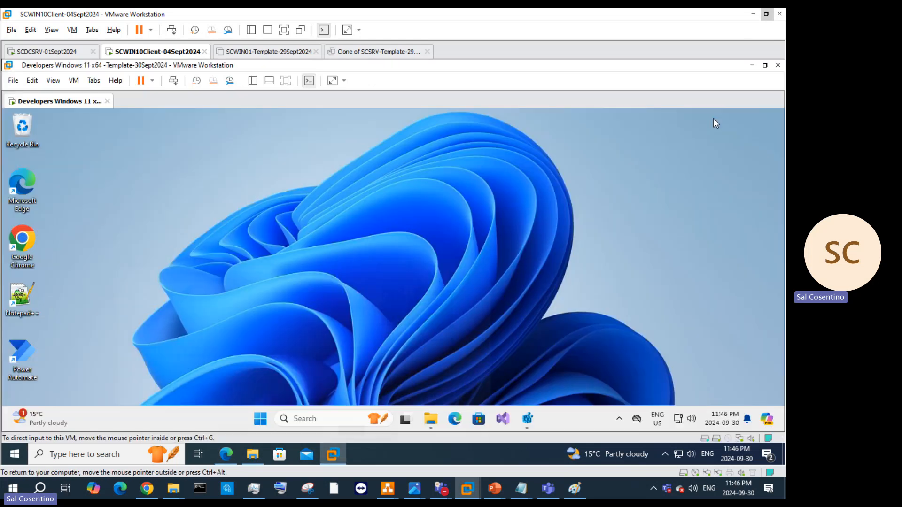
{"action": "left_click", "coordinate": [620, 419]}
Step: Open Windows Security maximized and review its Account protection page
{"action": "right_click", "coordinate": [630, 386]}
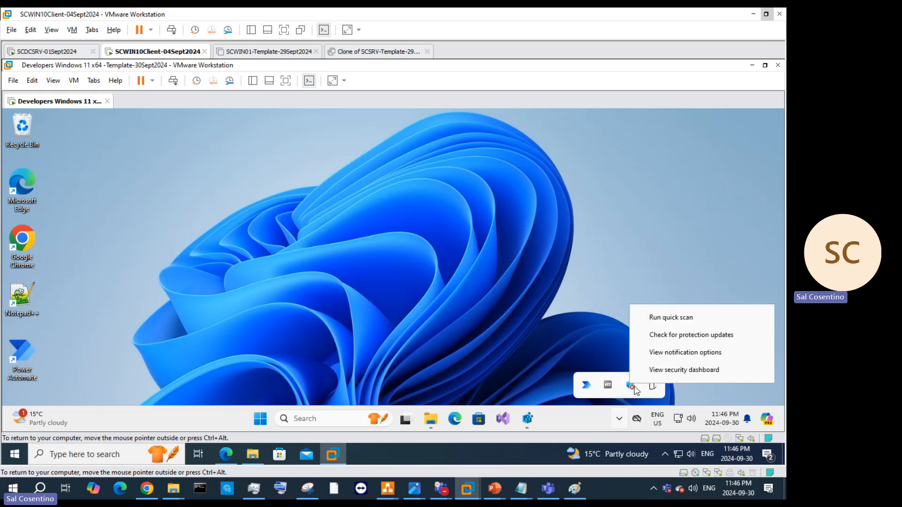
{"action": "left_click", "coordinate": [630, 388]}
{"action": "left_click", "coordinate": [630, 389]}
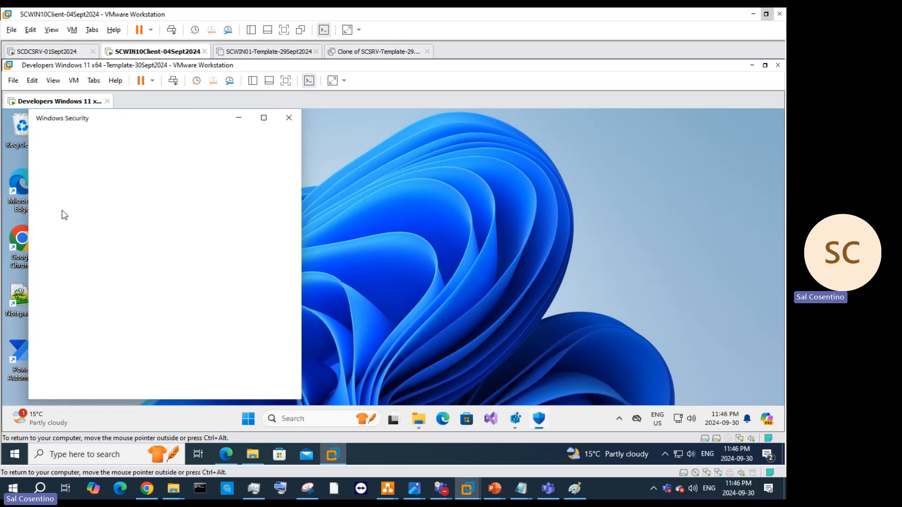
{"action": "left_click_drag", "start_coordinate": [150, 118], "coordinate": [308, 133]}
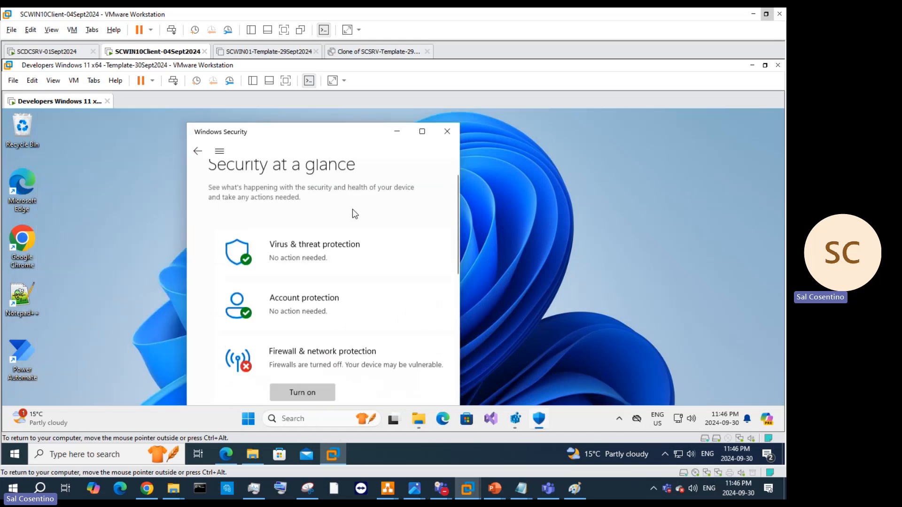
{"action": "scroll", "coordinate": [355, 214], "scroll_direction": "down", "scroll_amount": 2}
{"action": "scroll", "coordinate": [331, 303], "scroll_direction": "up", "scroll_amount": 2}
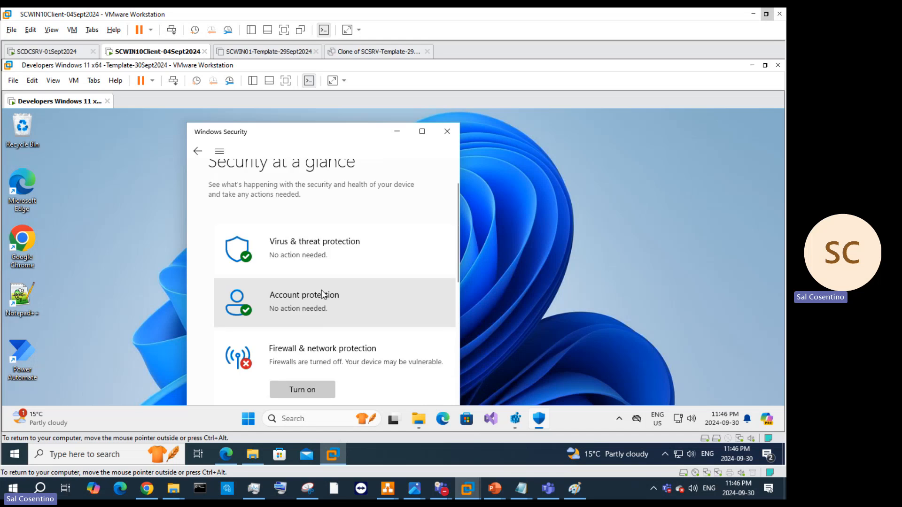
{"action": "left_click", "coordinate": [322, 294]}
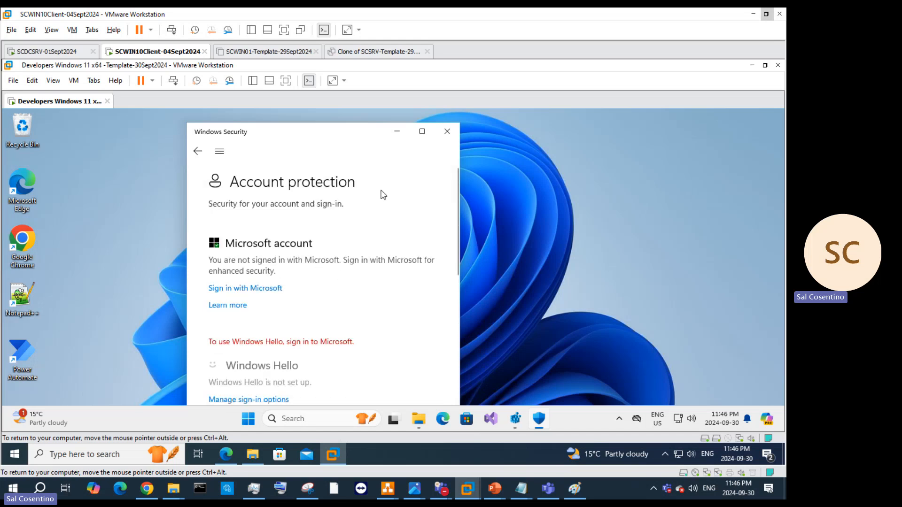
{"action": "left_click", "coordinate": [422, 132]}
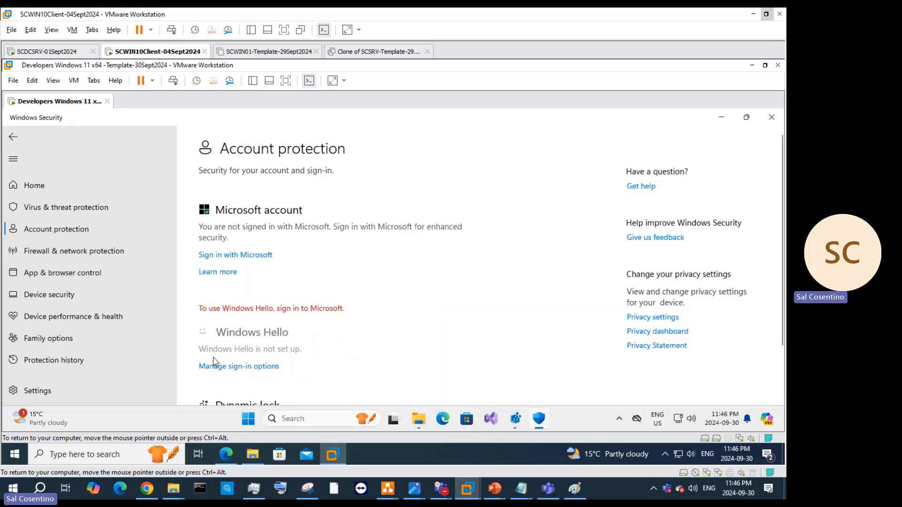
{"action": "scroll", "coordinate": [273, 282], "scroll_direction": "down", "scroll_amount": 3}
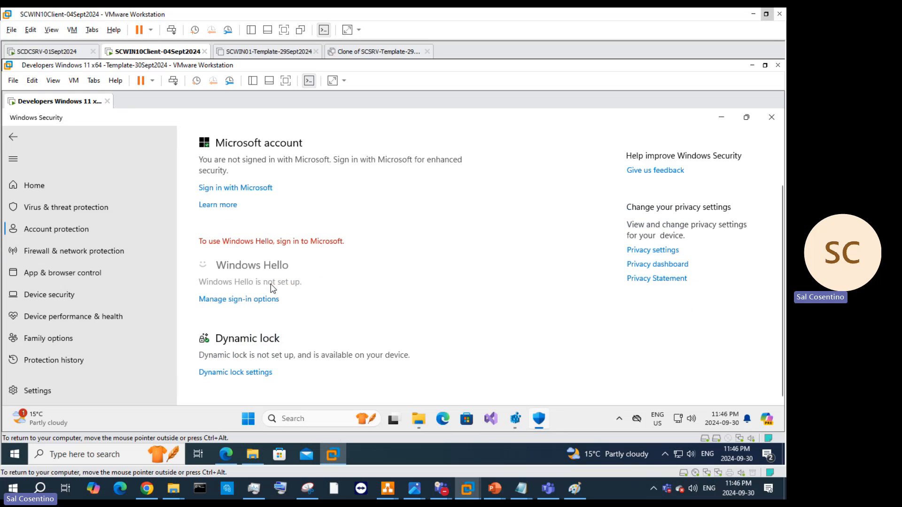
{"action": "scroll", "coordinate": [259, 289], "scroll_direction": "up", "scroll_amount": 3}
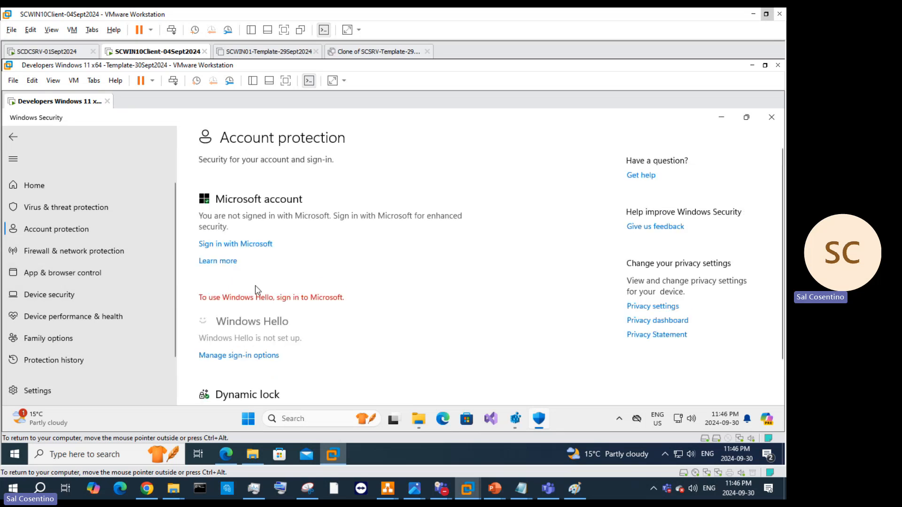
{"action": "scroll", "coordinate": [397, 245], "scroll_direction": "down", "scroll_amount": 3}
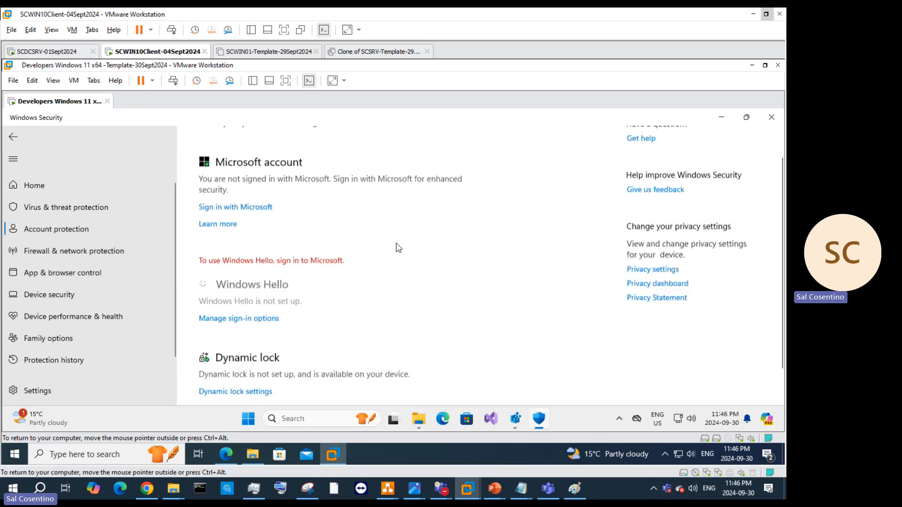
{"action": "left_click", "coordinate": [11, 134]}
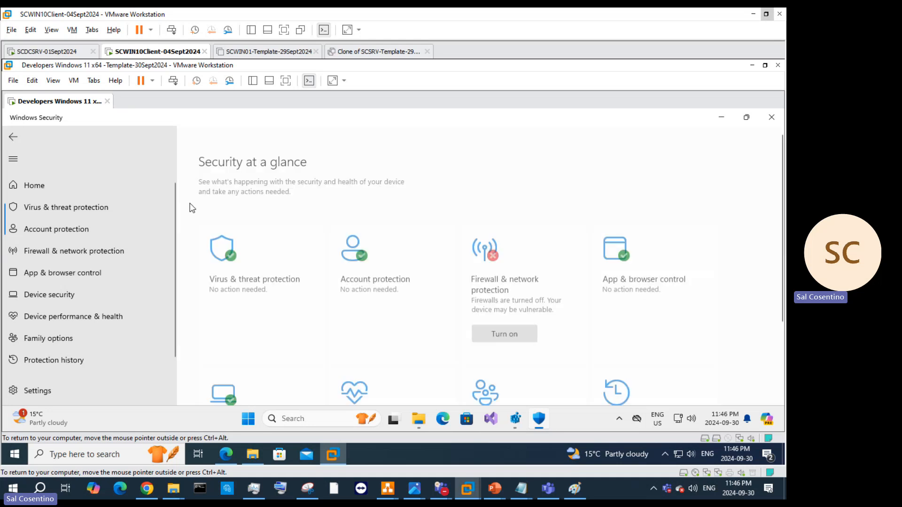
Step: Review the Virus & threat protection and App & browser control pages
{"action": "left_click", "coordinate": [234, 257]}
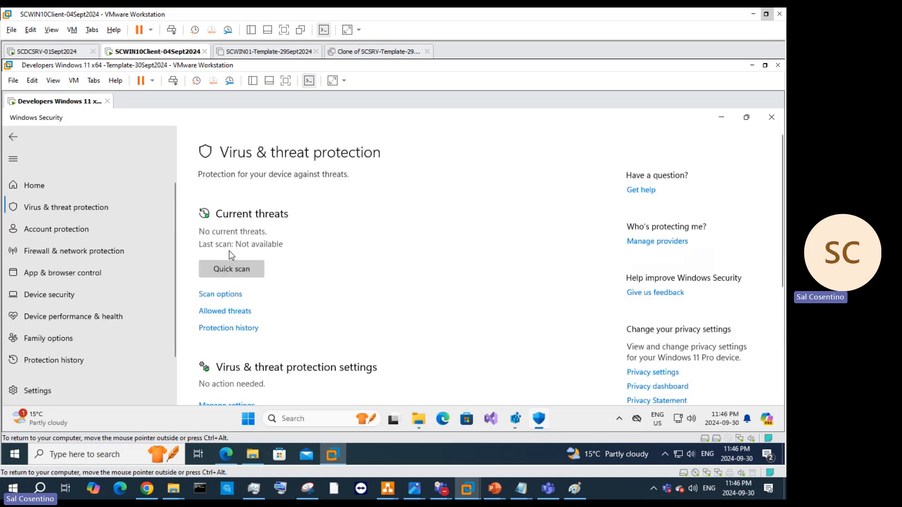
{"action": "scroll", "coordinate": [401, 259], "scroll_direction": "down", "scroll_amount": 5}
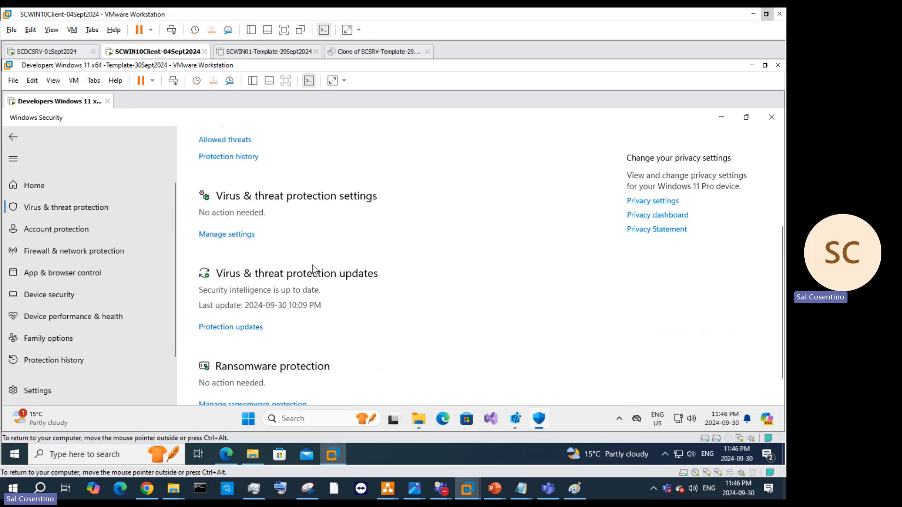
{"action": "scroll", "coordinate": [319, 286], "scroll_direction": "up", "scroll_amount": 5}
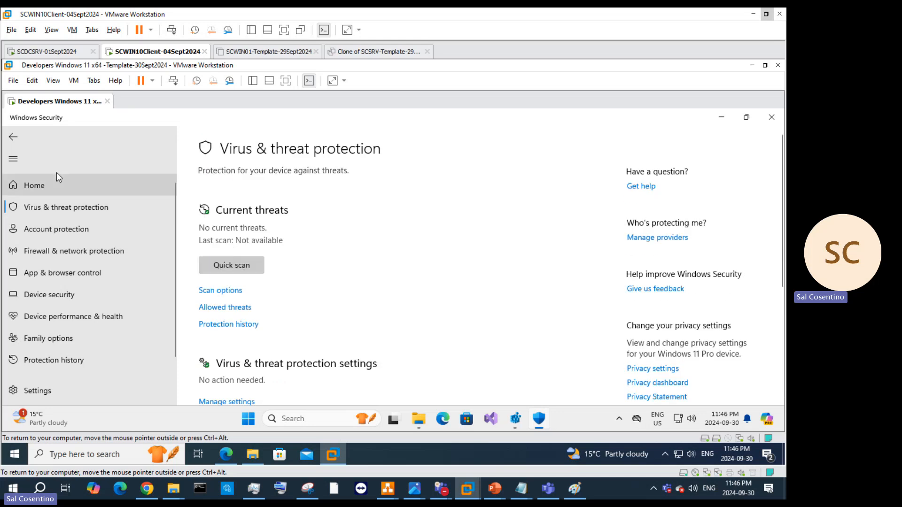
{"action": "left_click", "coordinate": [23, 144]}
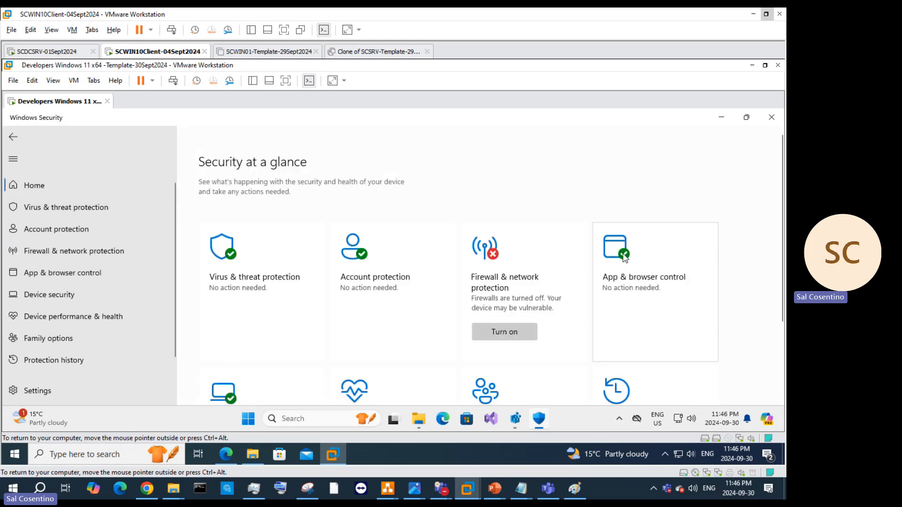
{"action": "left_click", "coordinate": [653, 287]}
{"action": "scroll", "coordinate": [434, 247], "scroll_direction": "down", "scroll_amount": 2}
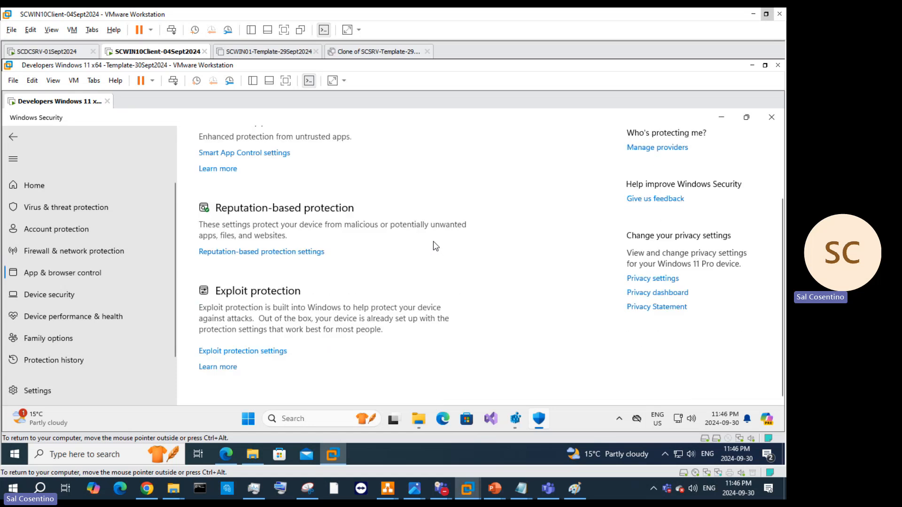
{"action": "scroll", "coordinate": [187, 165], "scroll_direction": "up", "scroll_amount": 2}
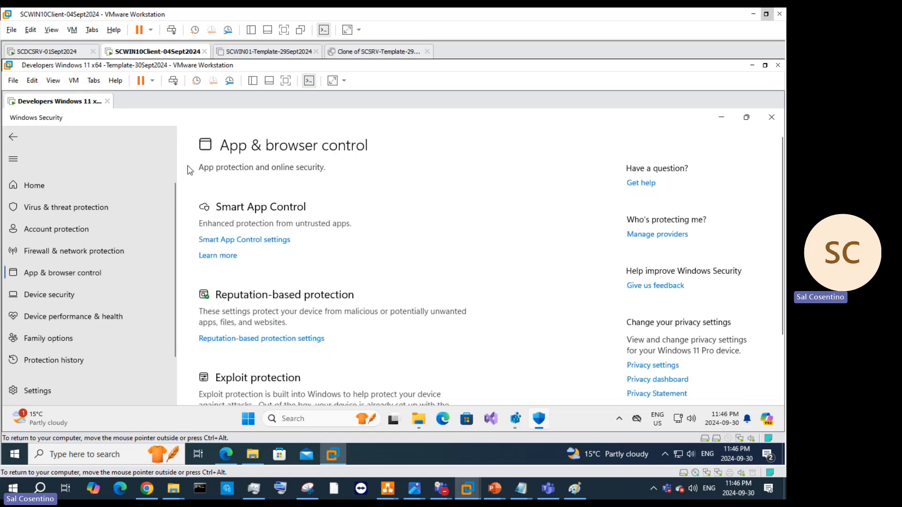
{"action": "left_click", "coordinate": [18, 143]}
{"action": "scroll", "coordinate": [460, 245], "scroll_direction": "down", "scroll_amount": 3}
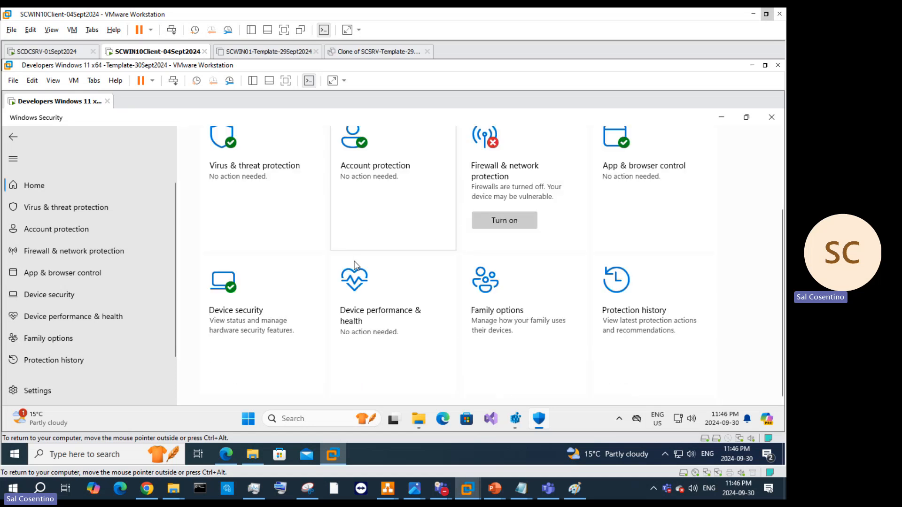
Step: Confirm BitLocker is off on C: and Apps (E:) via Device security, then close Windows Security
{"action": "left_click", "coordinate": [256, 298]}
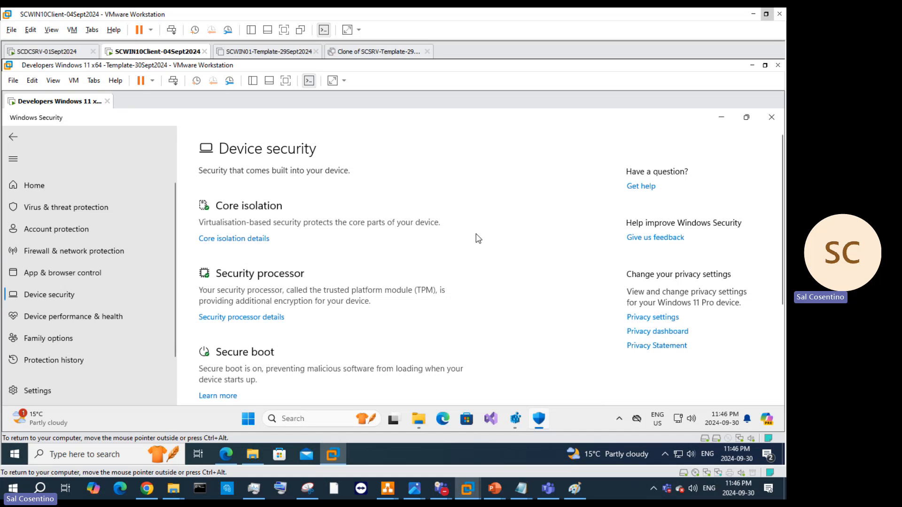
{"action": "scroll", "coordinate": [478, 238], "scroll_direction": "down", "scroll_amount": 3}
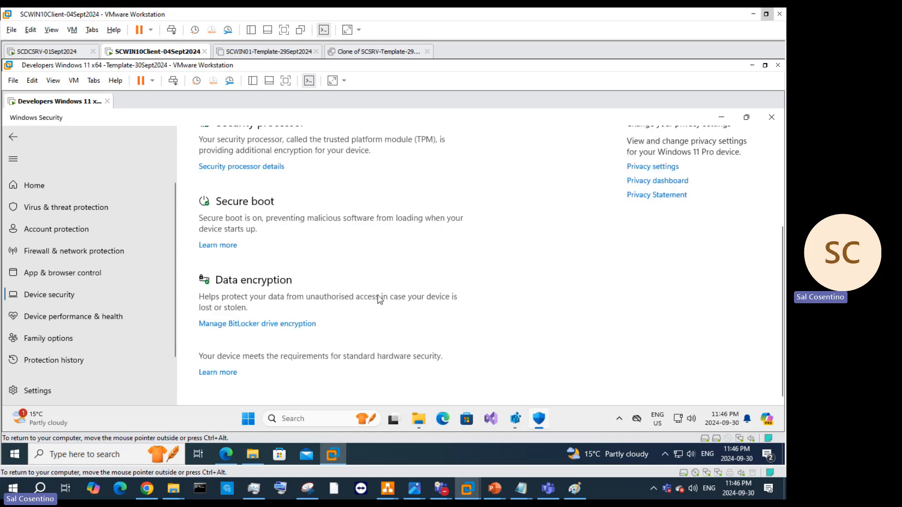
{"action": "left_click", "coordinate": [253, 329]}
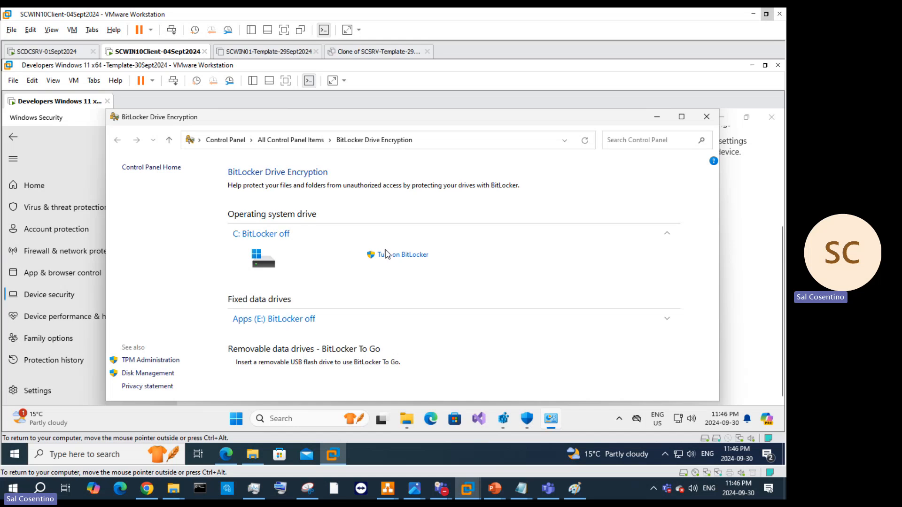
{"action": "left_click", "coordinate": [275, 235]}
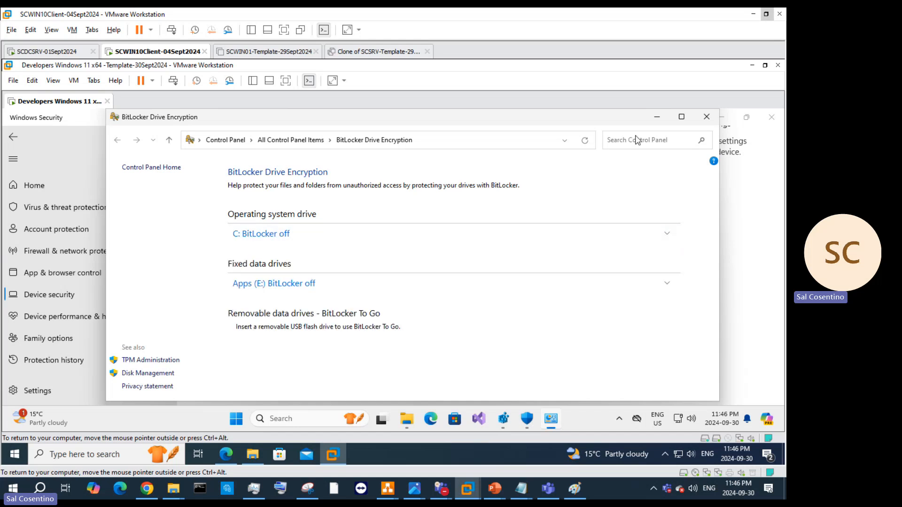
{"action": "left_click", "coordinate": [706, 117]}
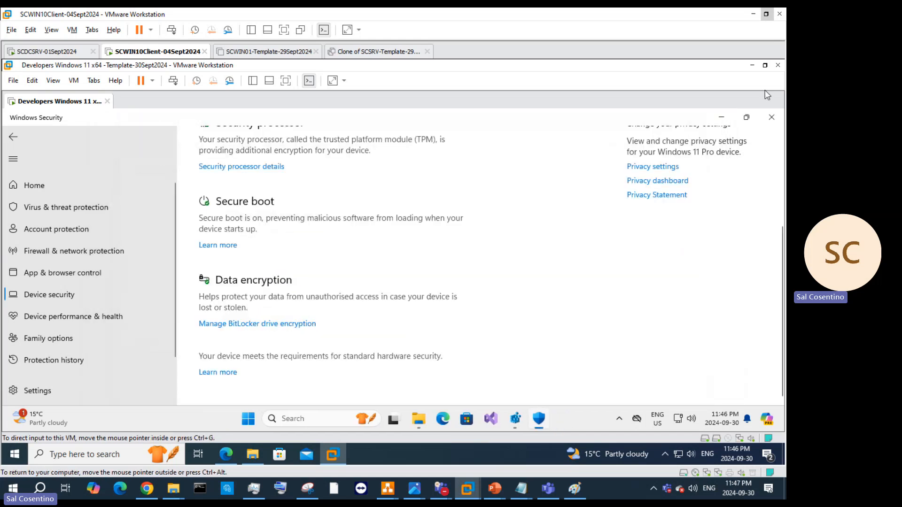
{"action": "left_click", "coordinate": [771, 117]}
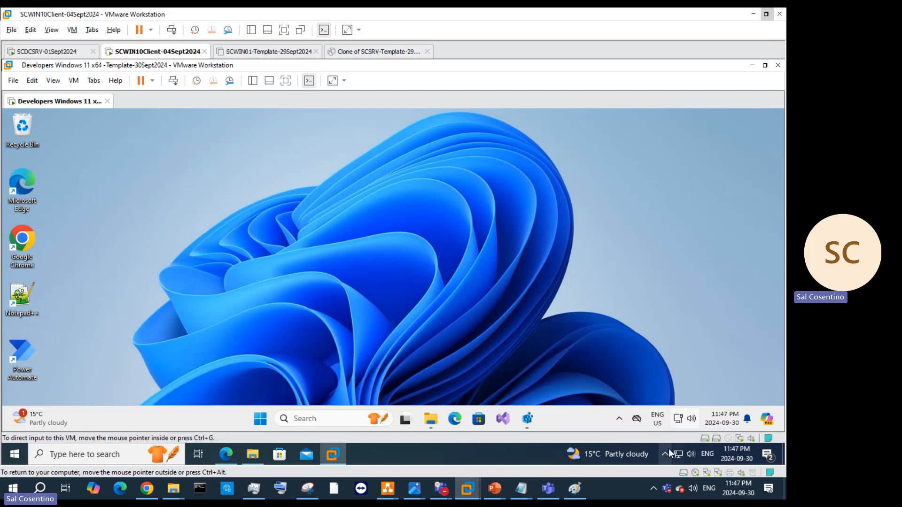
{"action": "left_click", "coordinate": [666, 453]}
Step: Turn off Windows Security firewall, account protection and informational notifications, approving the UAC prompts
{"action": "right_click", "coordinate": [669, 412]}
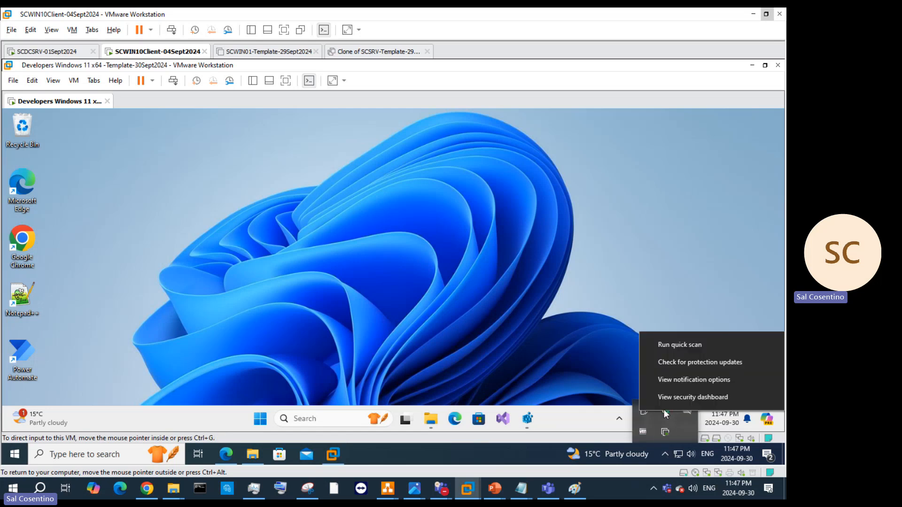
{"action": "left_click", "coordinate": [686, 382]}
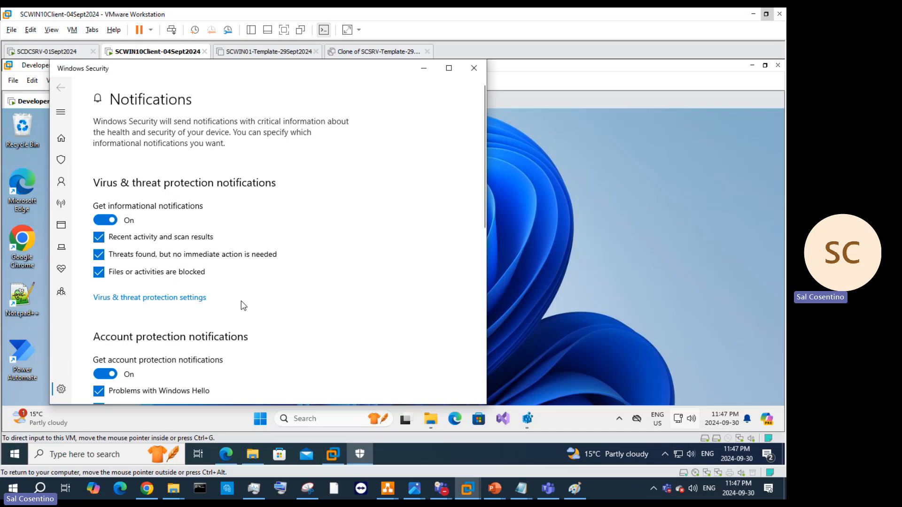
{"action": "scroll", "coordinate": [193, 309], "scroll_direction": "down", "scroll_amount": 3}
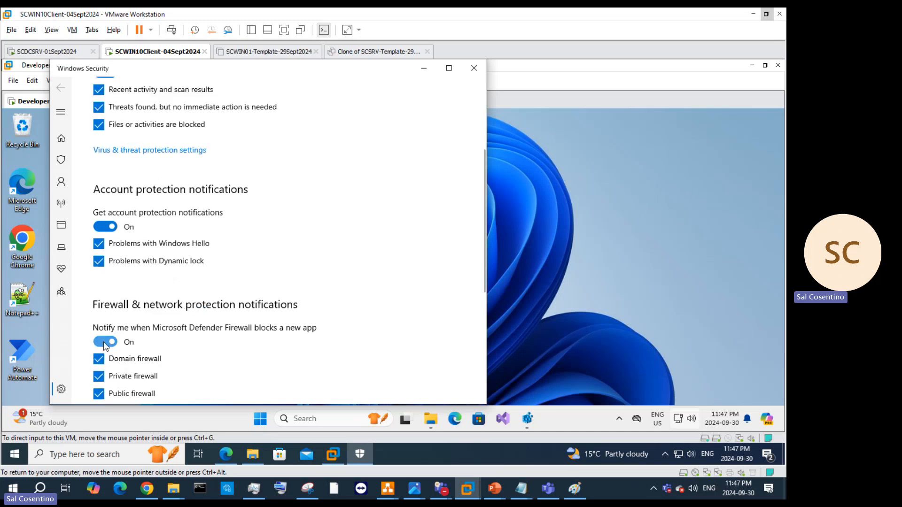
{"action": "scroll", "coordinate": [108, 338], "scroll_direction": "down", "scroll_amount": 5}
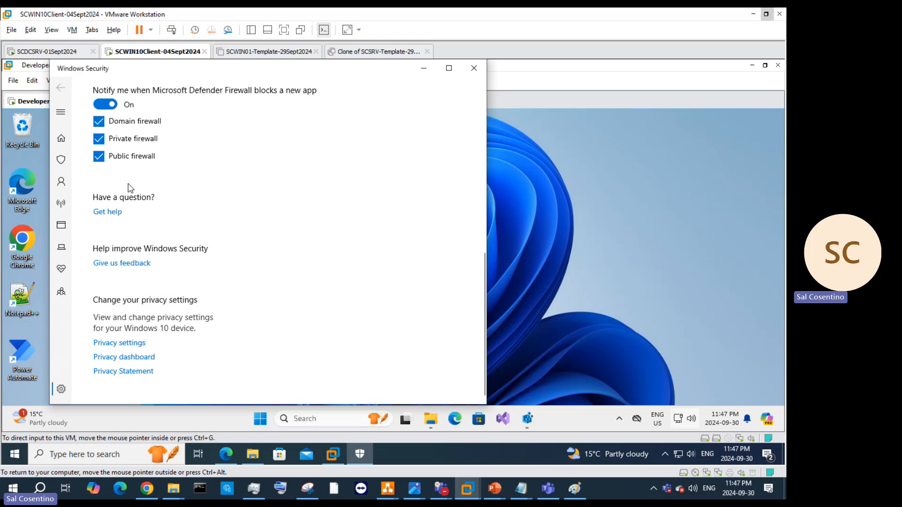
{"action": "scroll", "coordinate": [233, 325], "scroll_direction": "up", "scroll_amount": 2}
{"action": "left_click", "coordinate": [105, 252]}
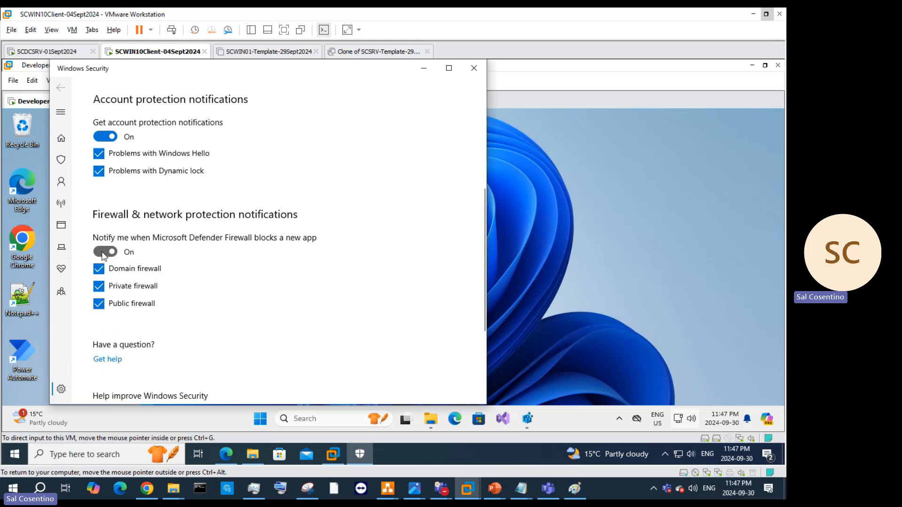
{"action": "left_click", "coordinate": [326, 323]}
{"action": "left_click", "coordinate": [106, 137]}
{"action": "scroll", "coordinate": [207, 249], "scroll_direction": "up", "scroll_amount": 3}
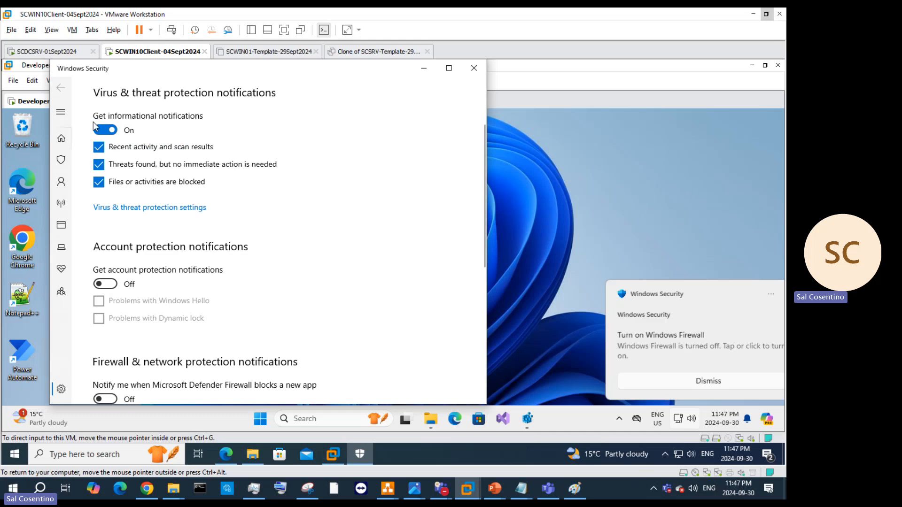
{"action": "left_click", "coordinate": [103, 128]}
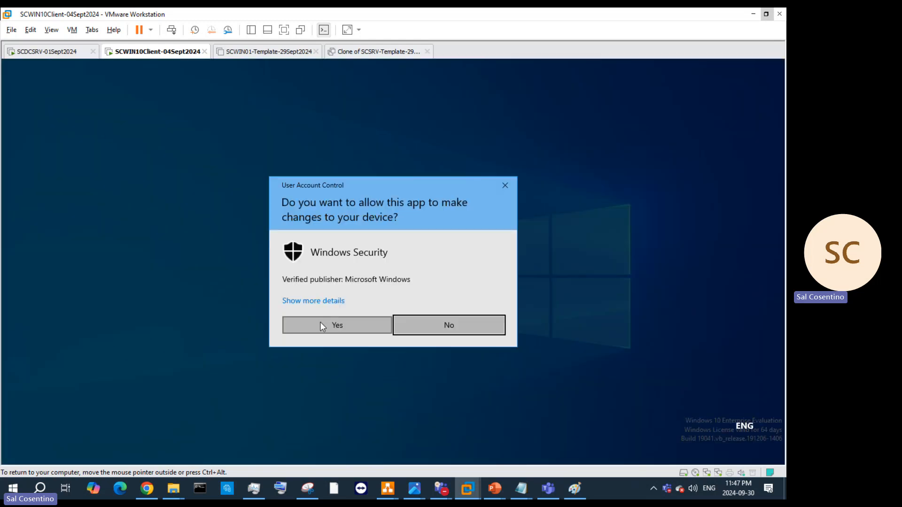
{"action": "left_click", "coordinate": [323, 323]}
{"action": "scroll", "coordinate": [324, 261], "scroll_direction": "up", "scroll_amount": 2}
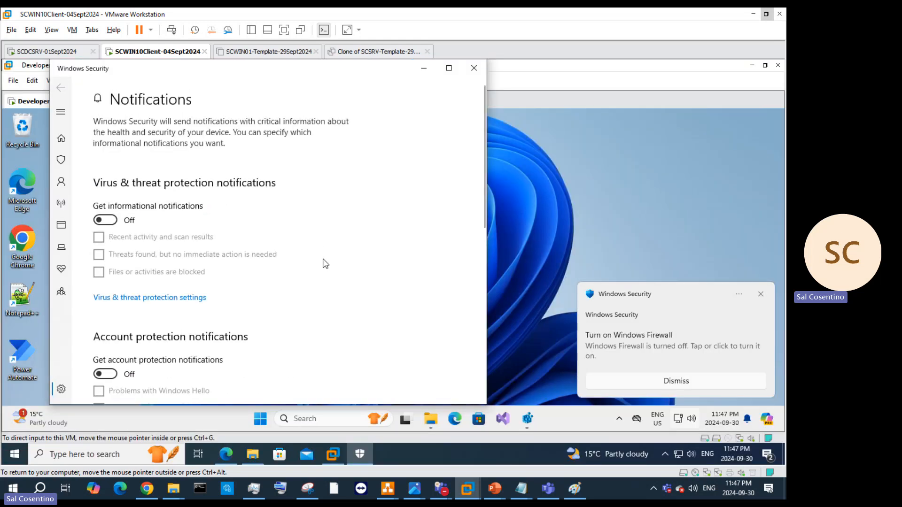
{"action": "left_click", "coordinate": [424, 68]}
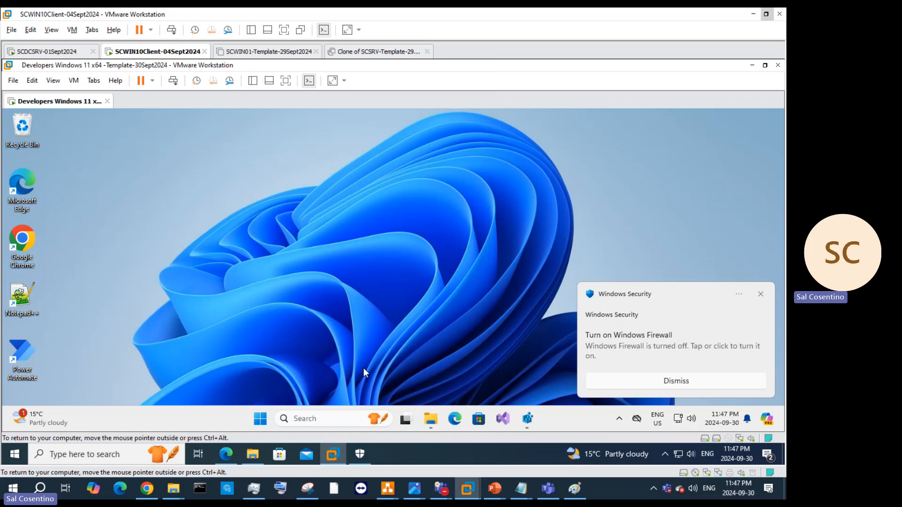
Step: Open the Sysprep folder and launch sysprep.exe as administrator
{"action": "right_click", "coordinate": [259, 418]}
{"action": "left_click", "coordinate": [250, 365]}
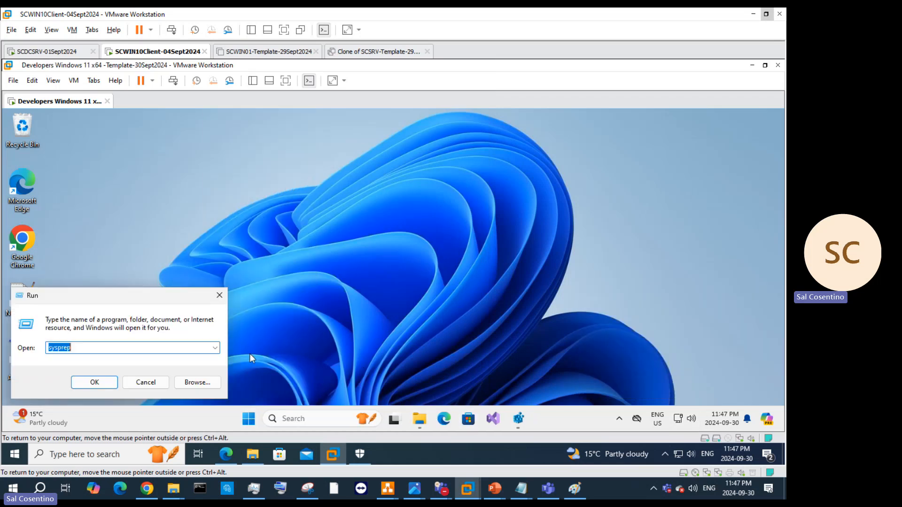
{"action": "left_click", "coordinate": [94, 383]}
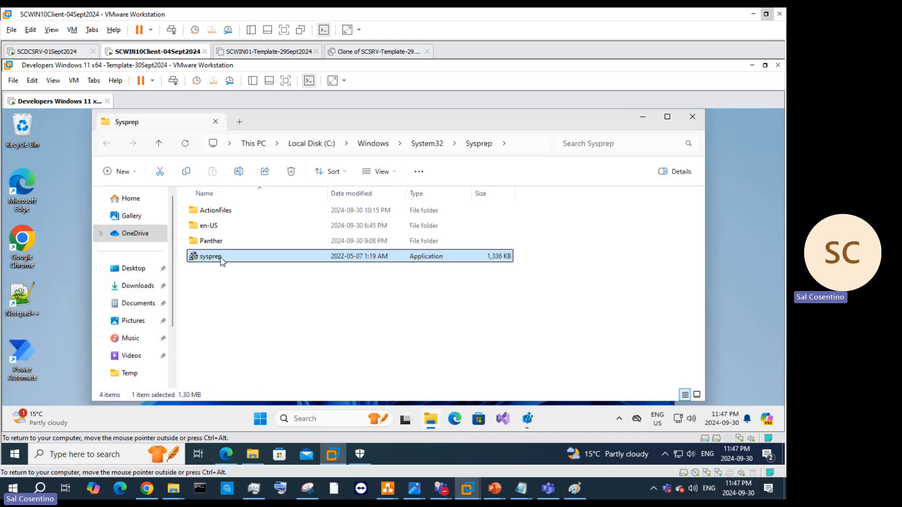
{"action": "right_click", "coordinate": [221, 260]}
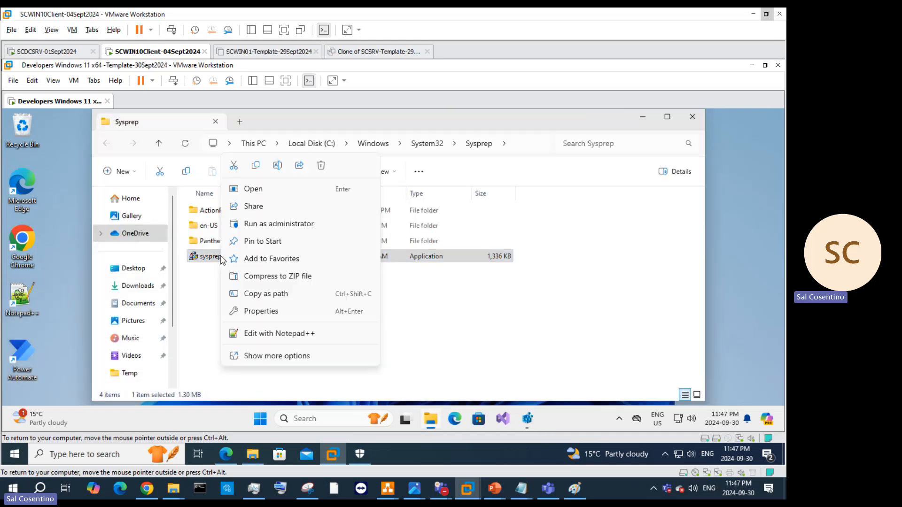
{"action": "left_click", "coordinate": [280, 223]}
Step: Run Sysprep with Generalize and Shutdown, then dismiss the validation error
{"action": "left_click", "coordinate": [325, 257]}
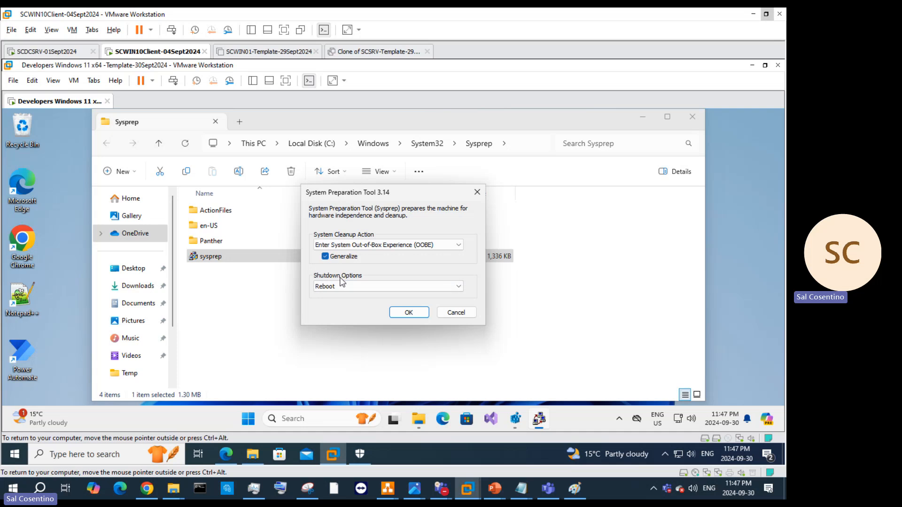
{"action": "left_click", "coordinate": [350, 288]}
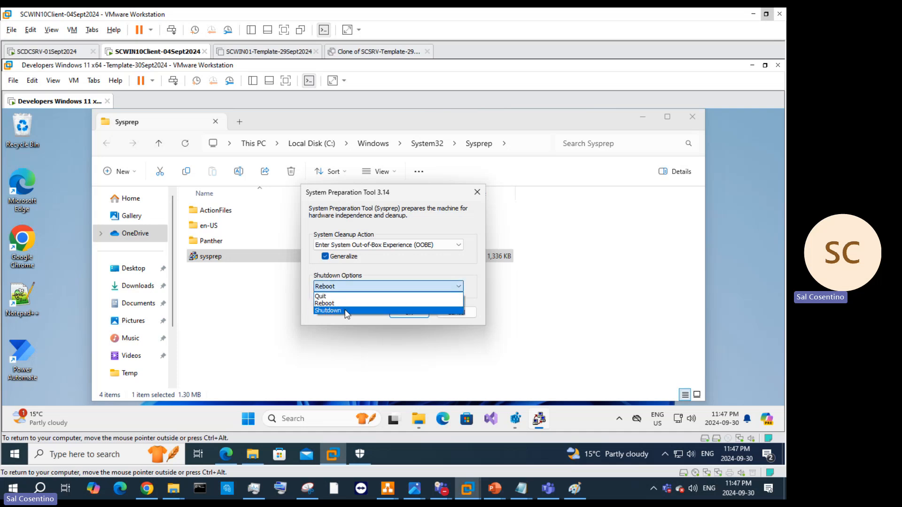
{"action": "left_click", "coordinate": [347, 309]}
{"action": "left_click", "coordinate": [408, 312]}
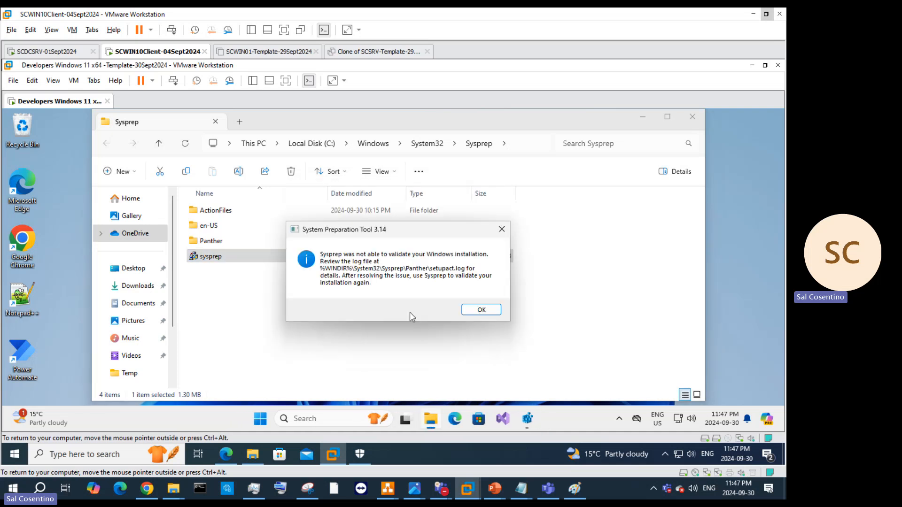
{"action": "left_click", "coordinate": [481, 309]}
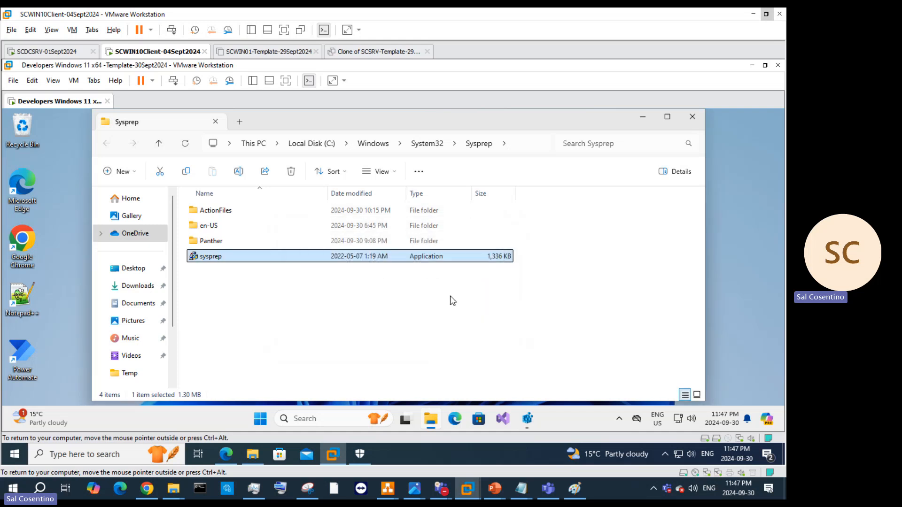
Step: Return from the fix article to the earlier Bing search results
{"action": "left_click", "coordinate": [226, 454]}
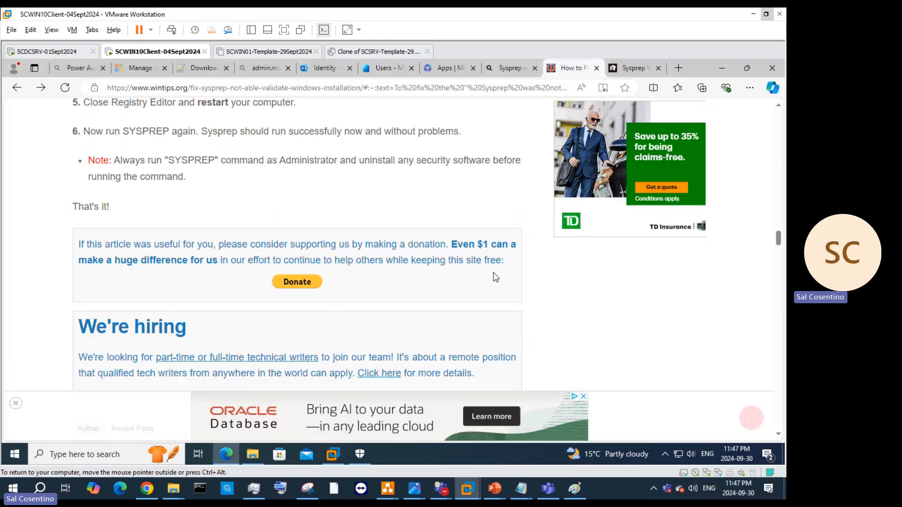
{"action": "scroll", "coordinate": [517, 263], "scroll_direction": "down", "scroll_amount": 10}
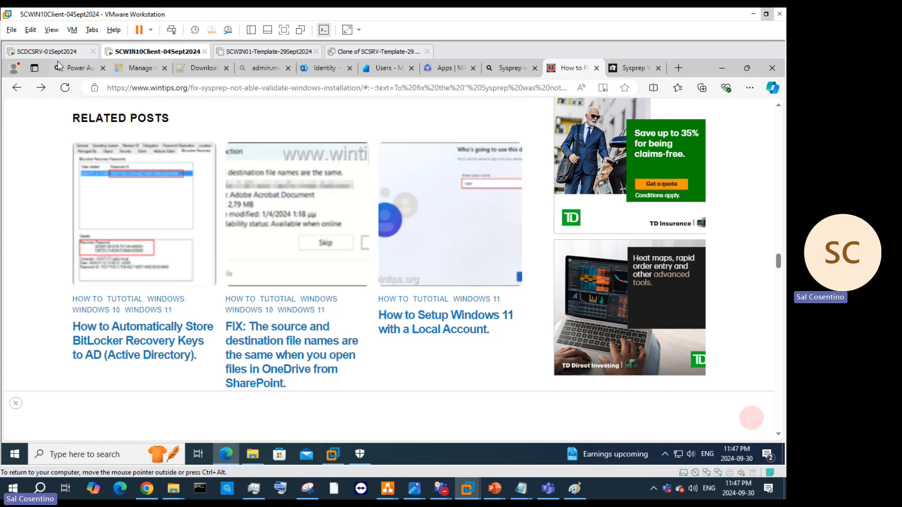
{"action": "left_click", "coordinate": [17, 87]}
{"action": "scroll", "coordinate": [461, 260], "scroll_direction": "down", "scroll_amount": 3}
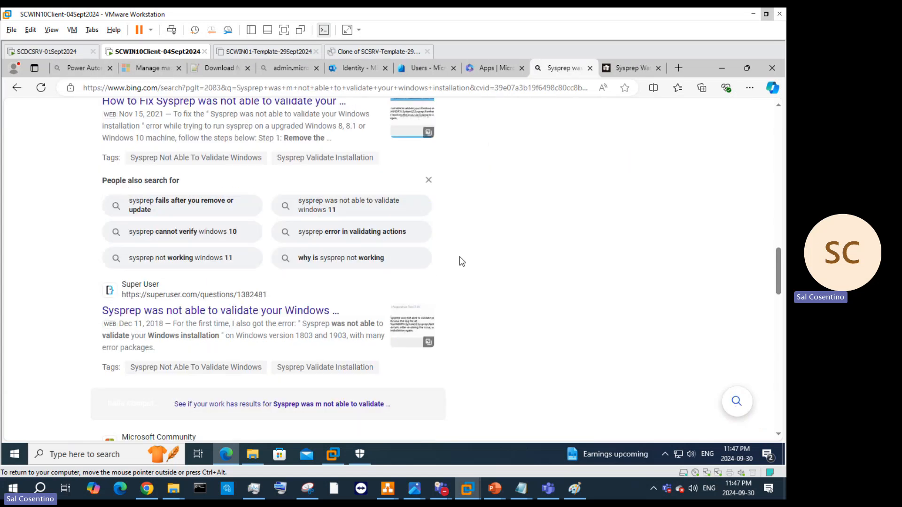
{"action": "scroll", "coordinate": [299, 315], "scroll_direction": "down", "scroll_amount": 2}
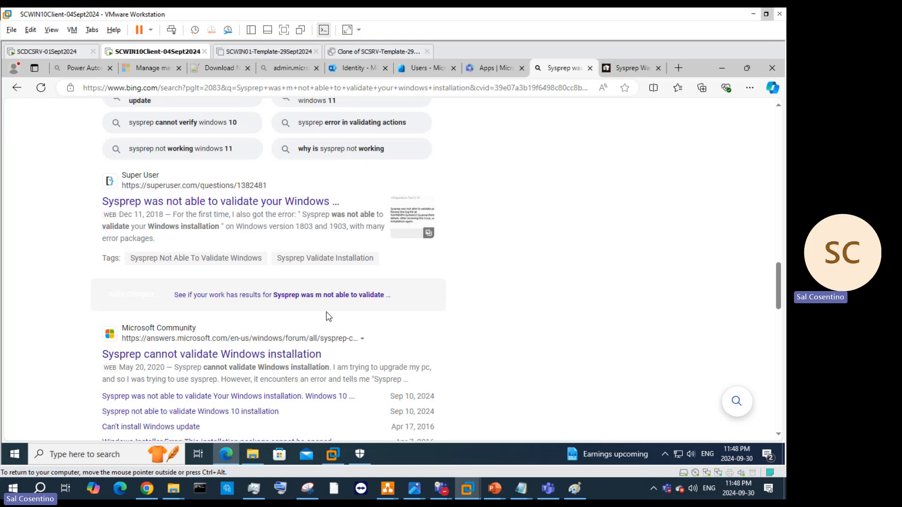
{"action": "scroll", "coordinate": [327, 314], "scroll_direction": "down", "scroll_amount": 3}
{"action": "scroll", "coordinate": [338, 350], "scroll_direction": "up", "scroll_amount": 6}
{"action": "scroll", "coordinate": [349, 281], "scroll_direction": "up", "scroll_amount": 15}
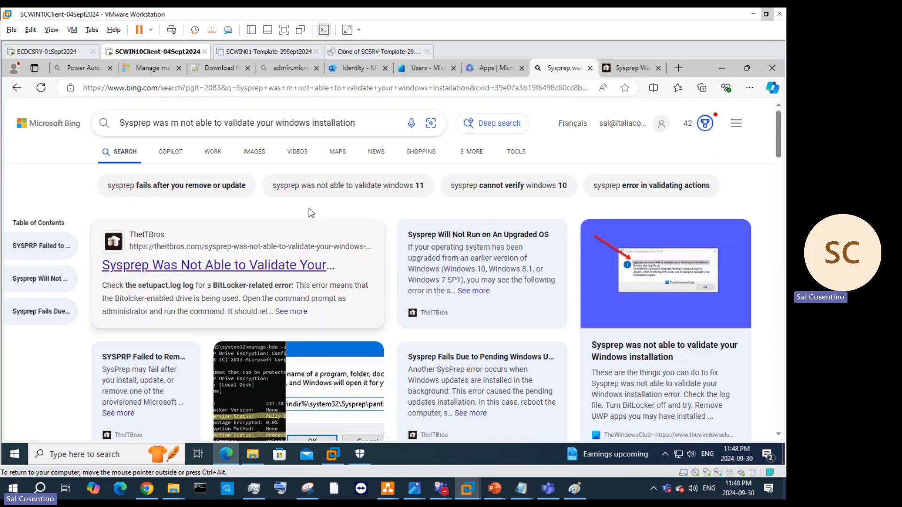
Step: Revise the Bing query to 'generalize your windows 11' and search again
{"action": "left_click", "coordinate": [365, 124]}
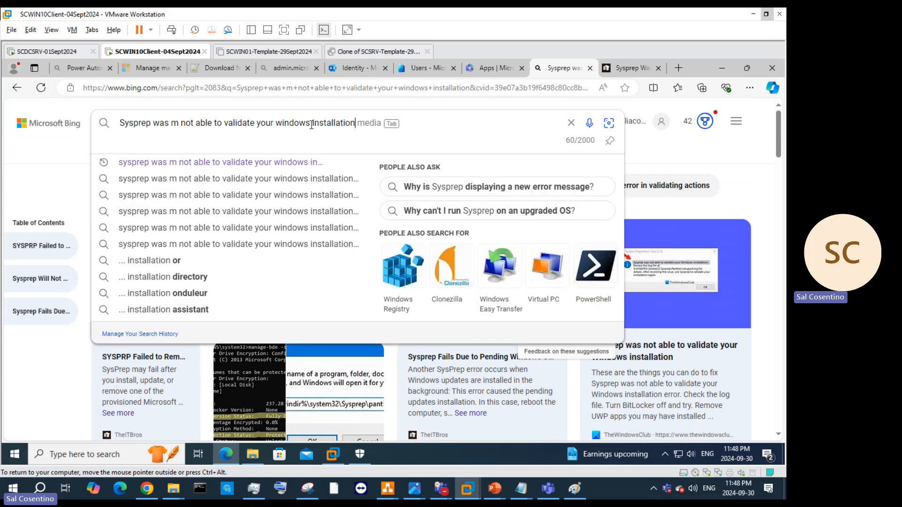
{"action": "key", "text": "Tab"}
{"action": "type", "text": "11"}
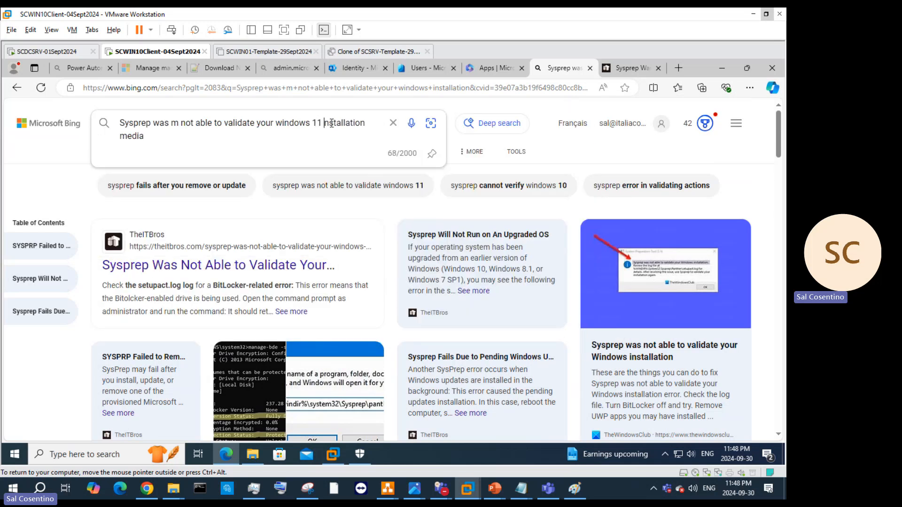
{"action": "left_click_drag", "start_coordinate": [329, 123], "coordinate": [393, 132]}
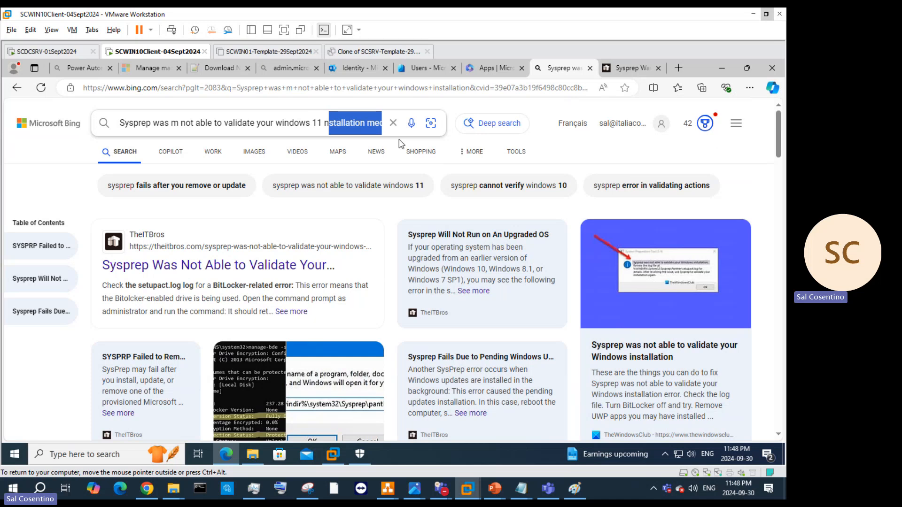
{"action": "key", "text": "BackSpace"}
{"action": "key", "text": "BackSpace"}
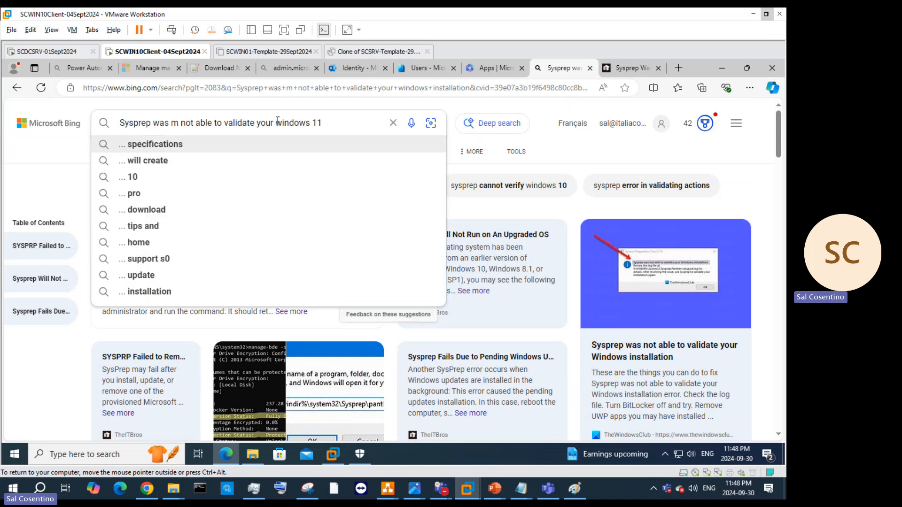
{"action": "left_click_drag", "start_coordinate": [258, 123], "coordinate": [227, 126]}
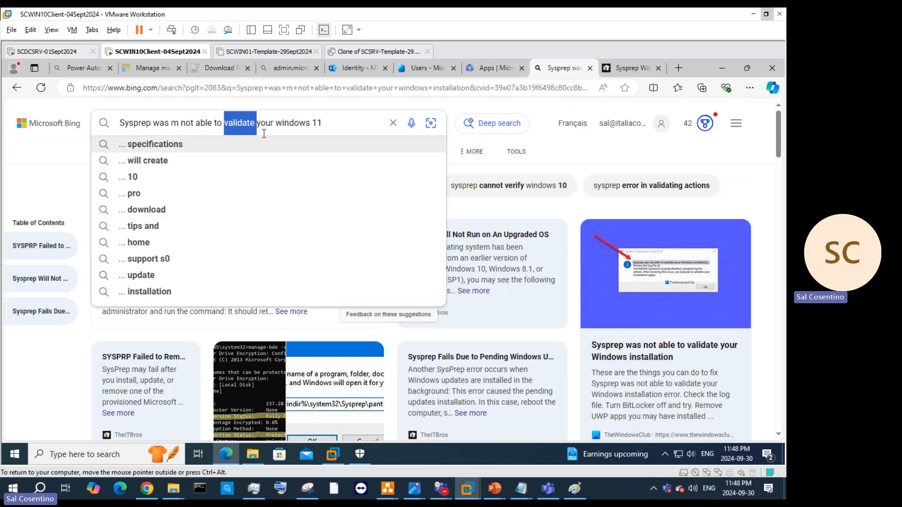
{"action": "type", "text": "generalize"}
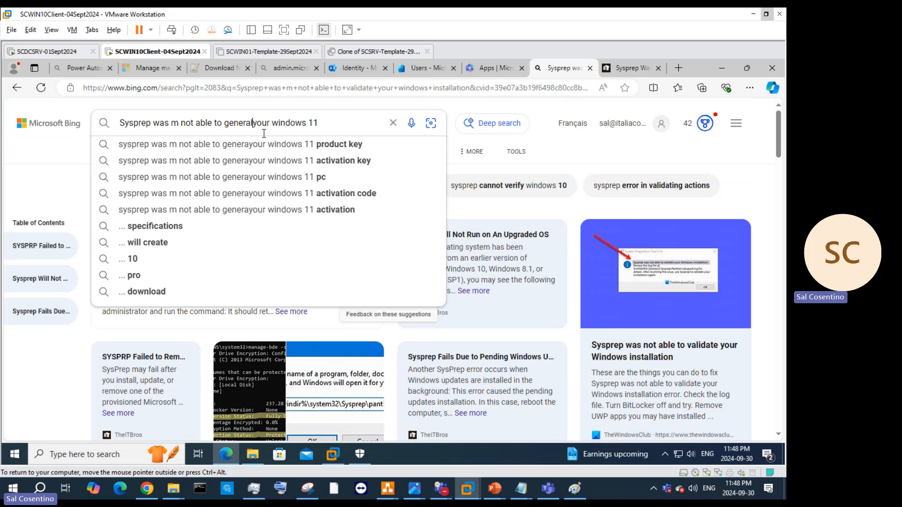
{"action": "key", "text": "Return"}
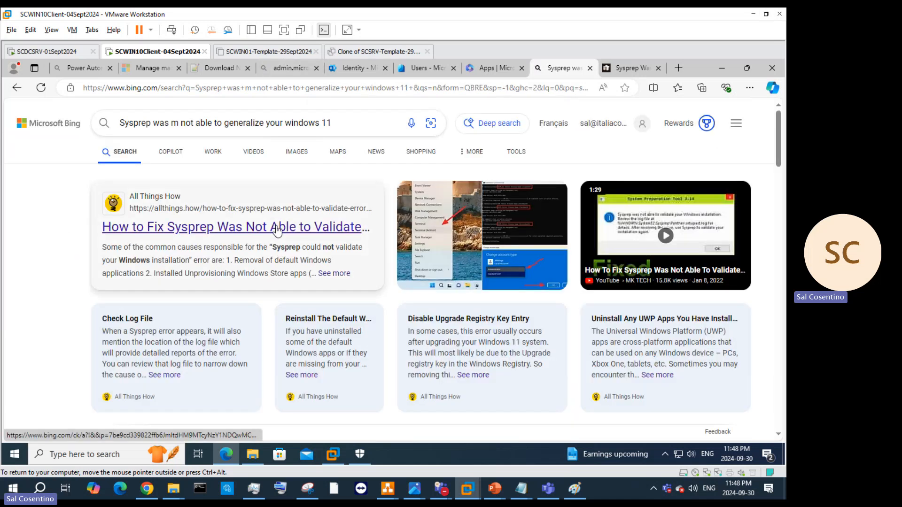
Step: Open the Microsoft Learn result 'How to fix sysprep generalize error on Windows 11'
{"action": "scroll", "coordinate": [274, 234], "scroll_direction": "down", "scroll_amount": 5}
{"action": "scroll", "coordinate": [274, 233], "scroll_direction": "up", "scroll_amount": 5}
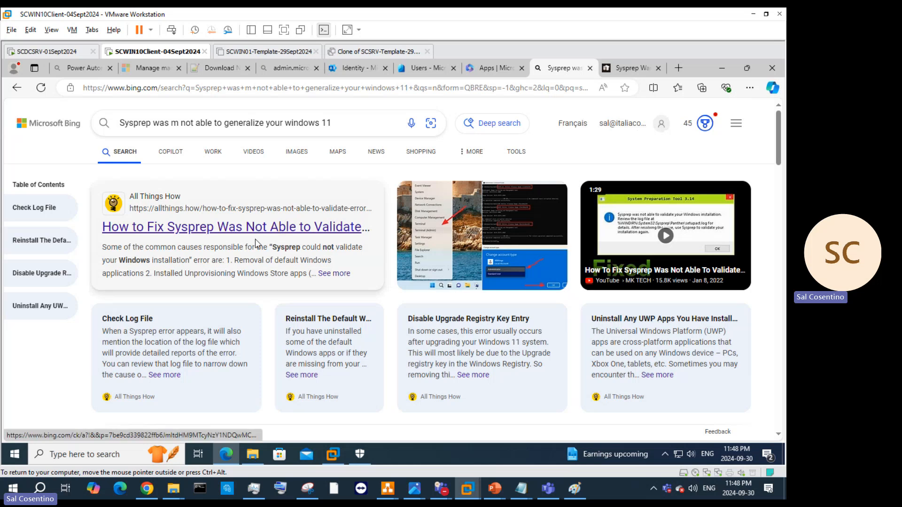
{"action": "scroll", "coordinate": [257, 244], "scroll_direction": "down", "scroll_amount": 4}
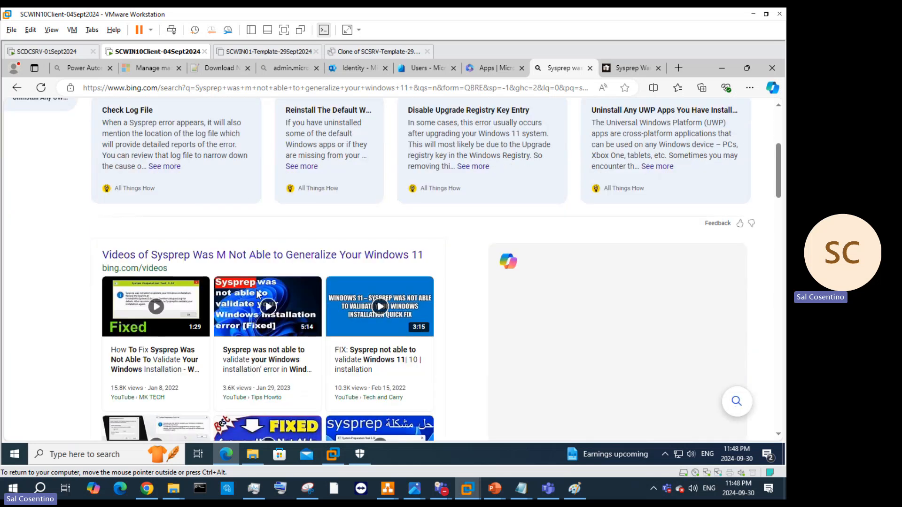
{"action": "scroll", "coordinate": [257, 294], "scroll_direction": "down", "scroll_amount": 1}
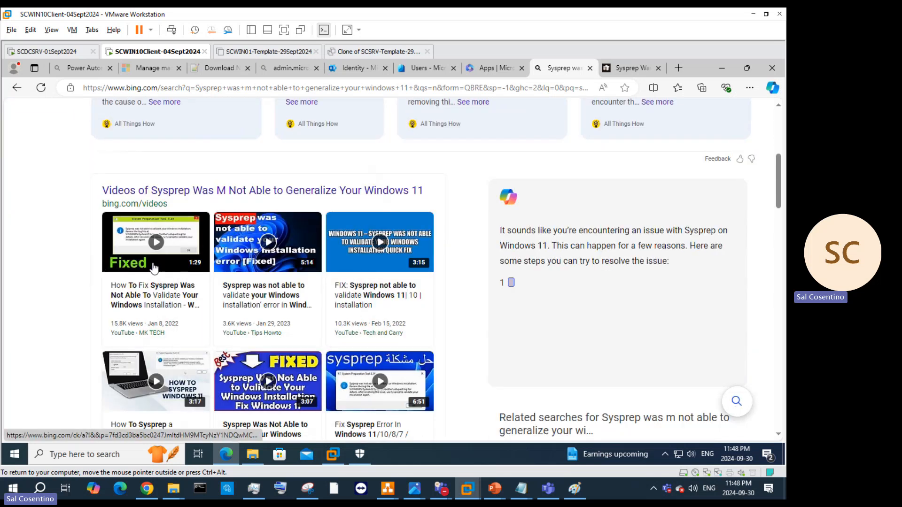
{"action": "mouse_move", "coordinate": [157, 261]}
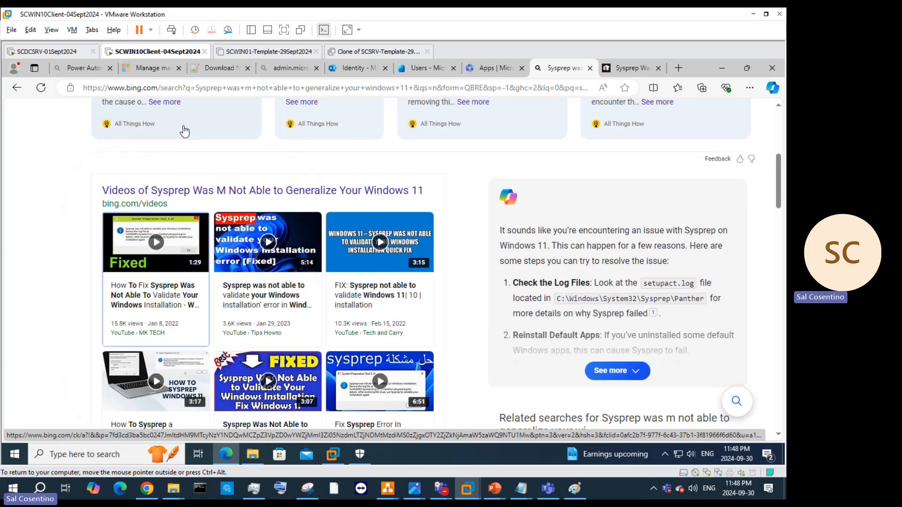
{"action": "scroll", "coordinate": [226, 258], "scroll_direction": "down", "scroll_amount": 5}
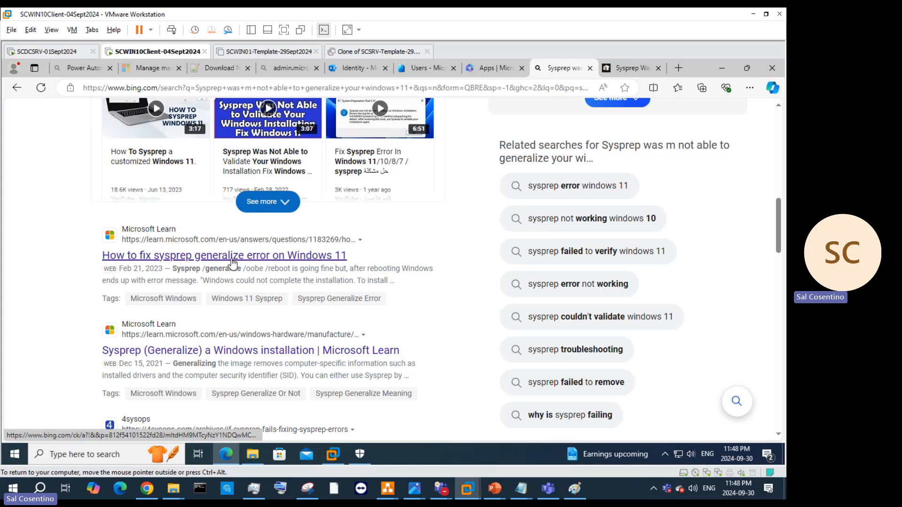
{"action": "left_click", "coordinate": [227, 258]}
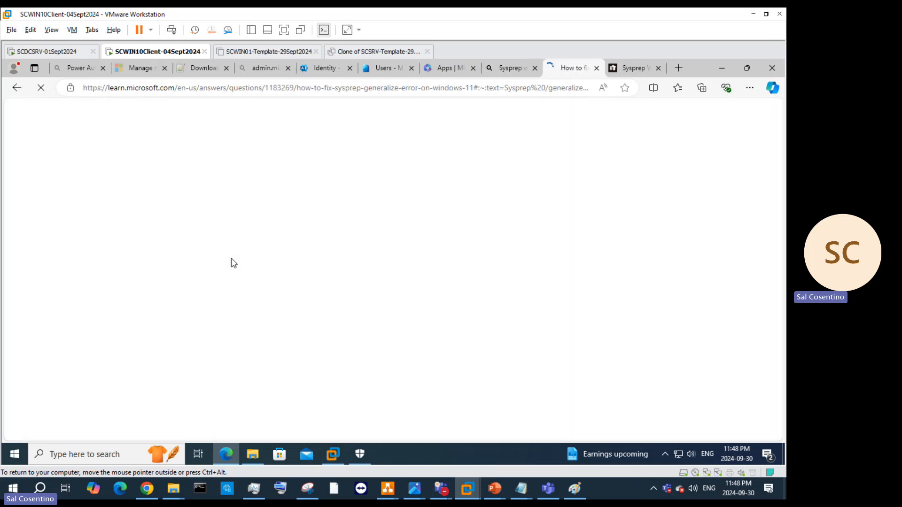
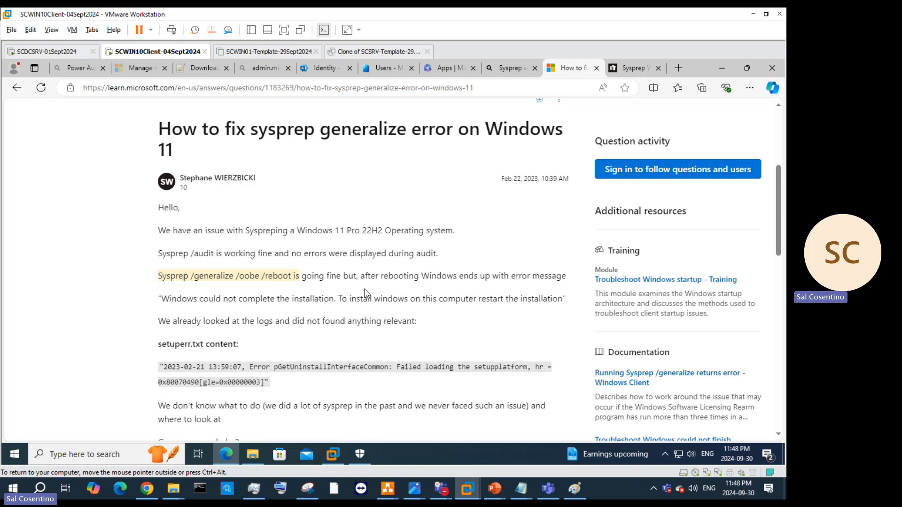
Step: Scroll through the sysprep generalize error question and its answers
{"action": "scroll", "coordinate": [390, 314], "scroll_direction": "down", "scroll_amount": 5}
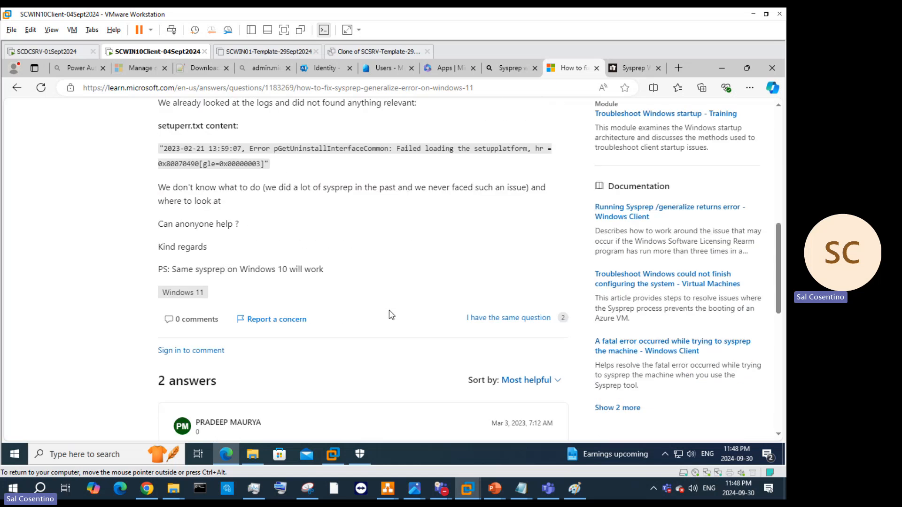
{"action": "scroll", "coordinate": [390, 315], "scroll_direction": "down", "scroll_amount": 5}
{"action": "scroll", "coordinate": [389, 313], "scroll_direction": "down", "scroll_amount": 5}
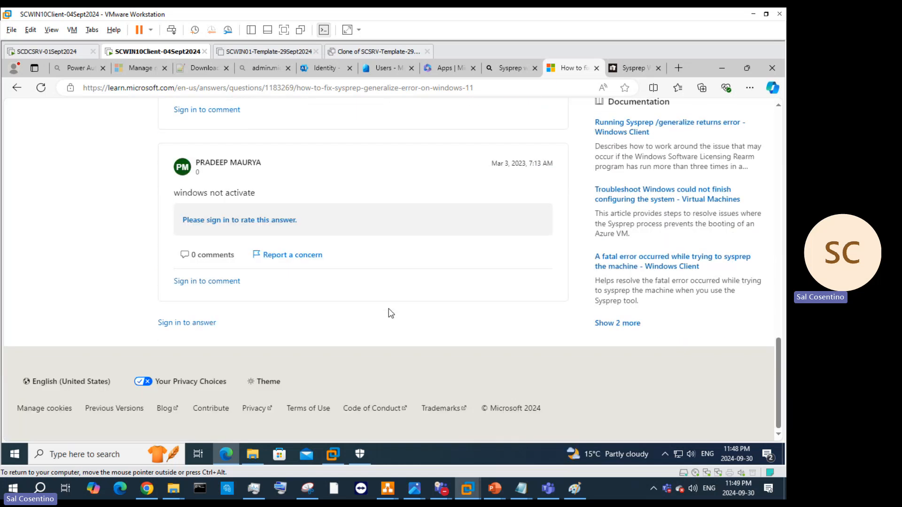
{"action": "scroll", "coordinate": [388, 313], "scroll_direction": "up", "scroll_amount": 13}
{"action": "scroll", "coordinate": [382, 318], "scroll_direction": "up", "scroll_amount": 5}
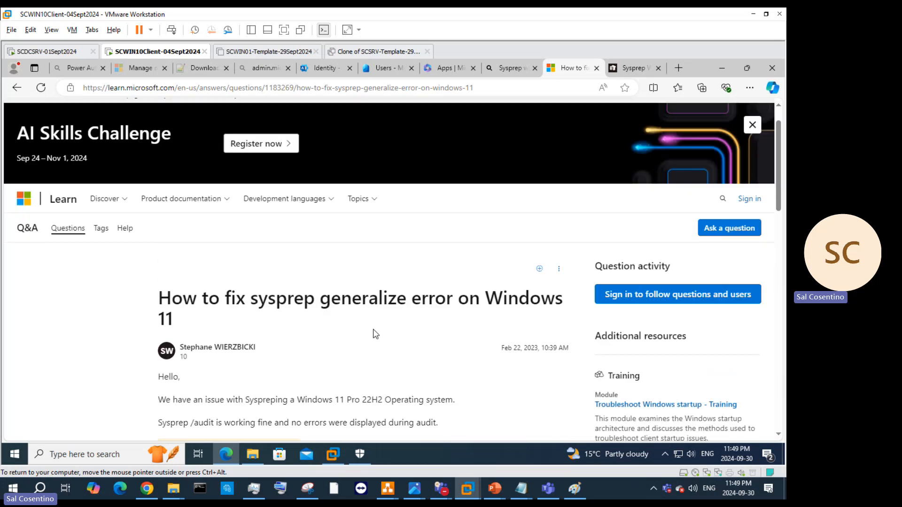
{"action": "scroll", "coordinate": [367, 333], "scroll_direction": "down", "scroll_amount": 6}
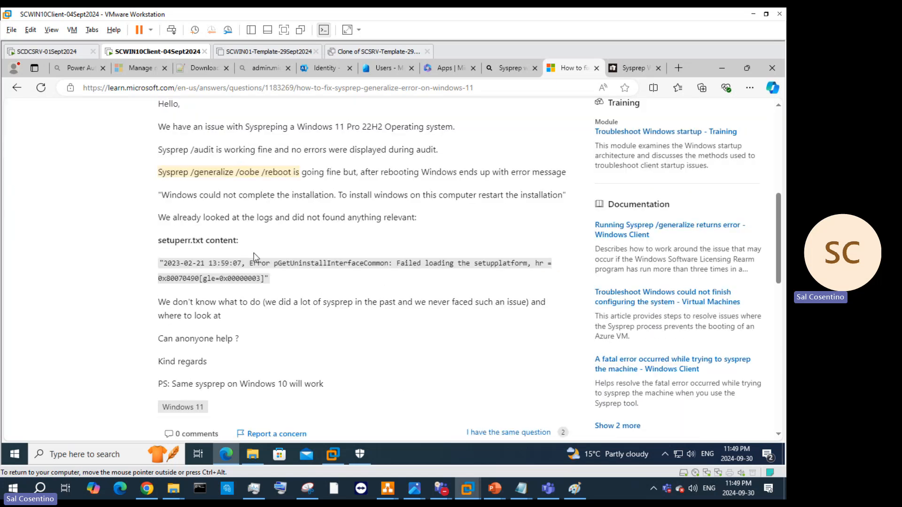
Step: Minimize Edge, check the SCSRV clone and SCWIN01 template tabs, then bring the Q&A page back
{"action": "left_click", "coordinate": [721, 65]}
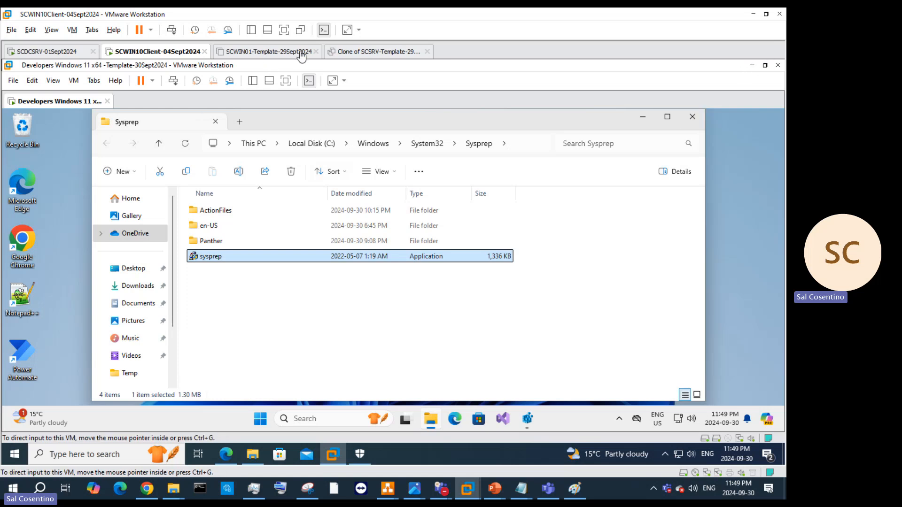
{"action": "left_click", "coordinate": [376, 52]}
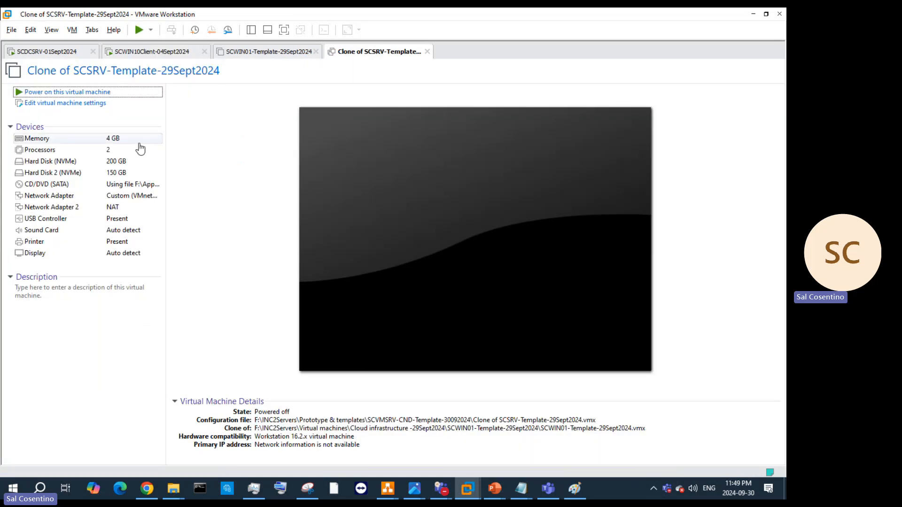
{"action": "left_click", "coordinate": [303, 55]}
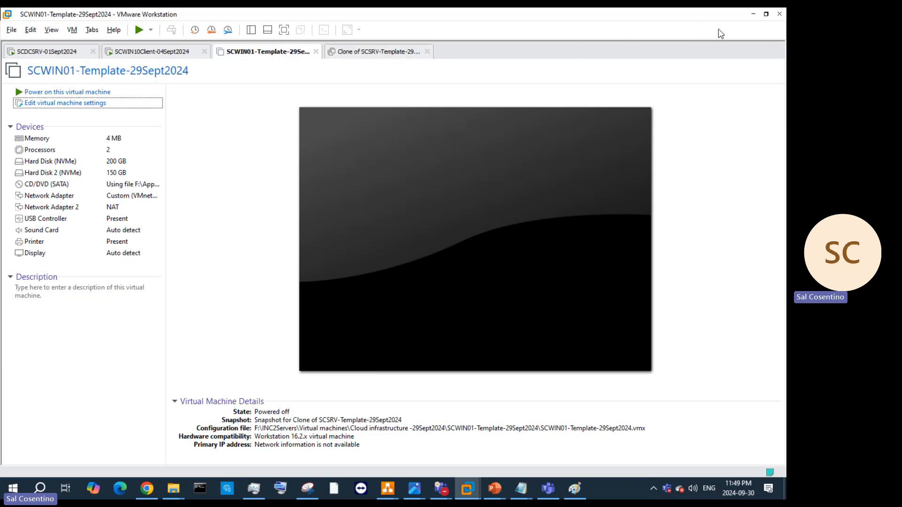
{"action": "left_click", "coordinate": [756, 13]}
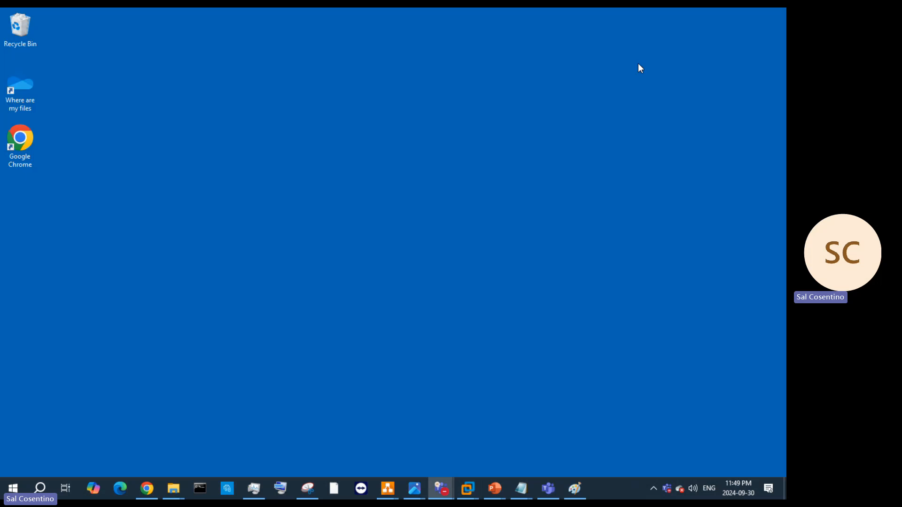
{"action": "mouse_move", "coordinate": [468, 488]}
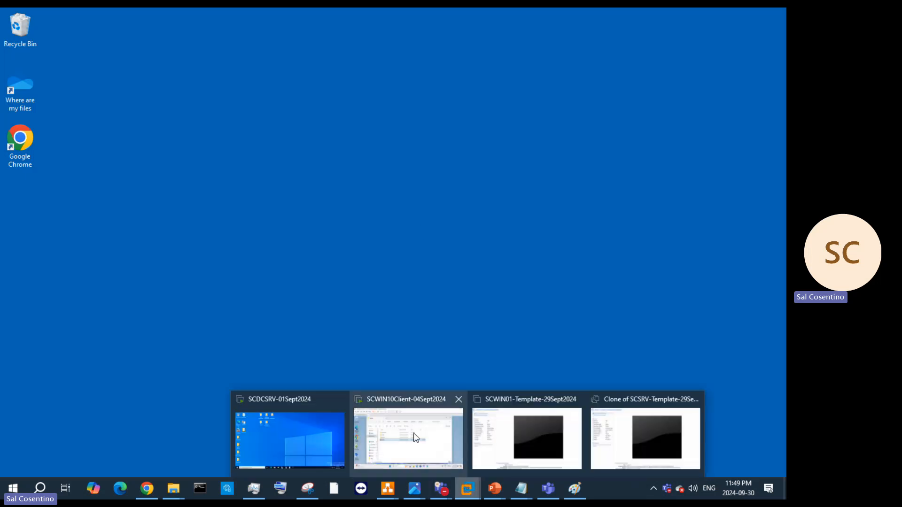
{"action": "left_click", "coordinate": [452, 432]}
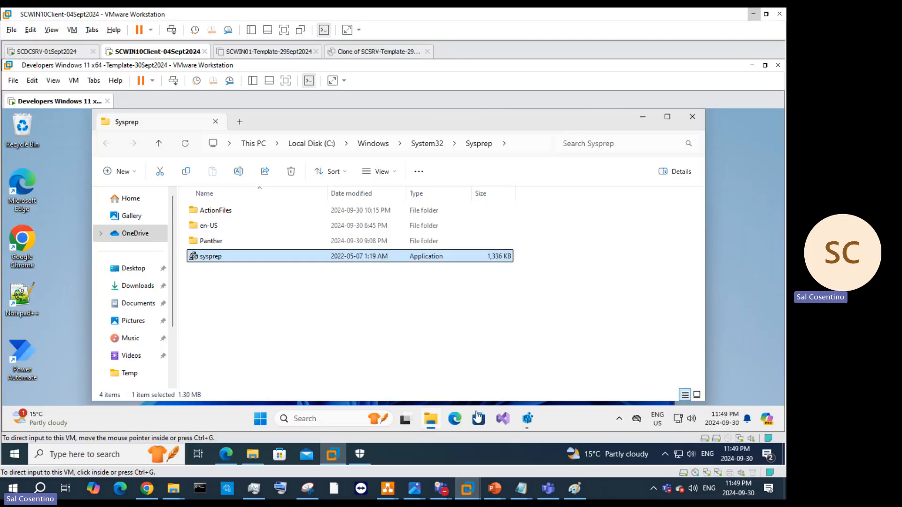
{"action": "mouse_move", "coordinate": [226, 454]}
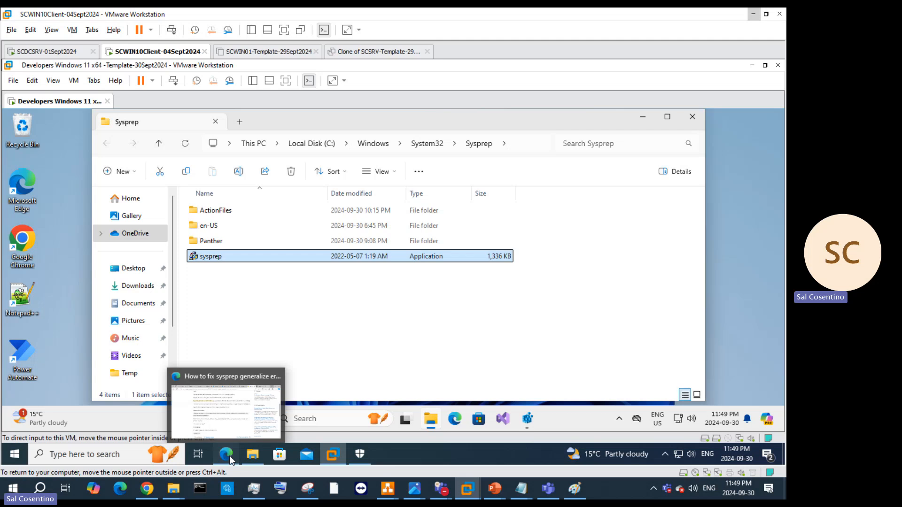
{"action": "left_click", "coordinate": [228, 404]}
Step: Reread both answers on the Q&A page, then minimize Edge to return to the Sysprep folder
{"action": "scroll", "coordinate": [310, 306], "scroll_direction": "down", "scroll_amount": 9}
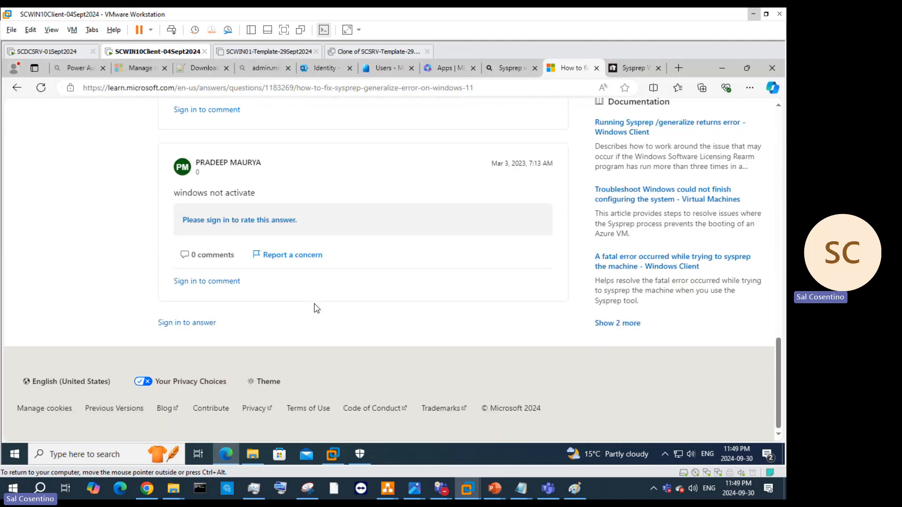
{"action": "scroll", "coordinate": [316, 307], "scroll_direction": "up", "scroll_amount": 2}
{"action": "scroll", "coordinate": [312, 306], "scroll_direction": "up", "scroll_amount": 2}
{"action": "scroll", "coordinate": [313, 308], "scroll_direction": "down", "scroll_amount": 3}
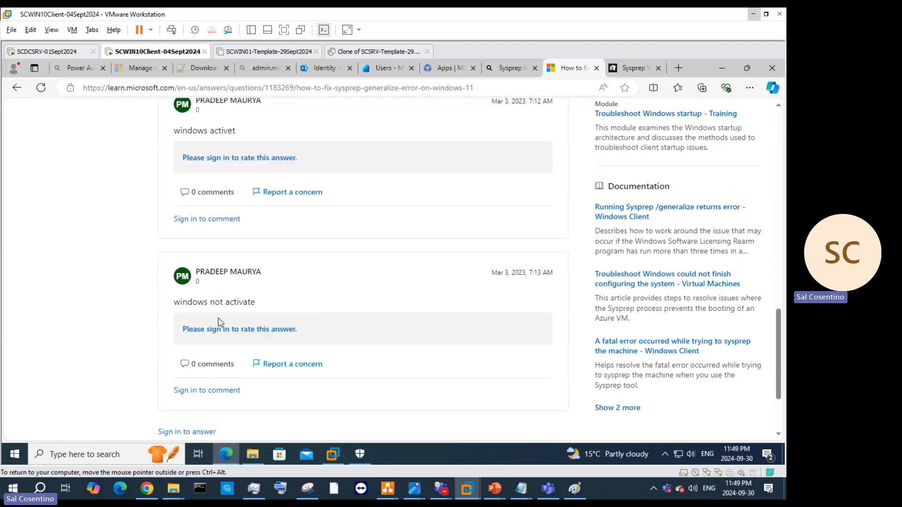
{"action": "scroll", "coordinate": [223, 319], "scroll_direction": "up", "scroll_amount": 3}
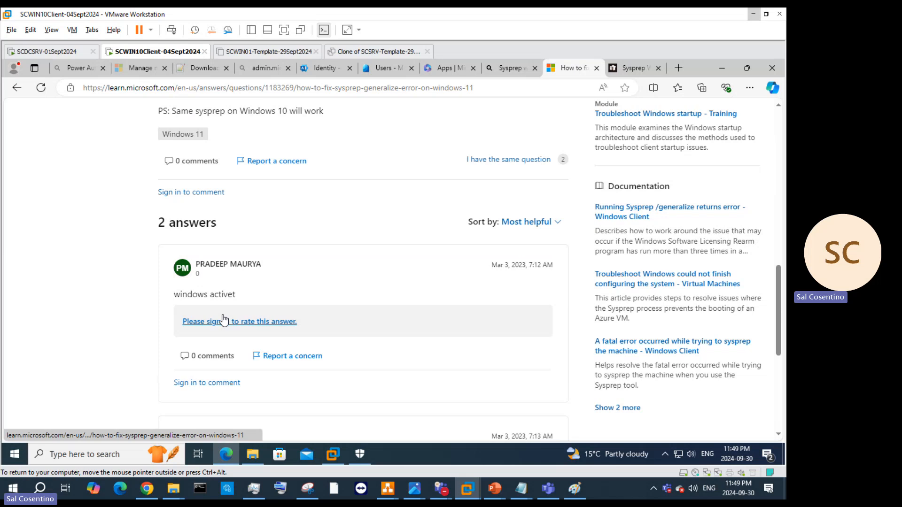
{"action": "scroll", "coordinate": [235, 298], "scroll_direction": "up", "scroll_amount": 3}
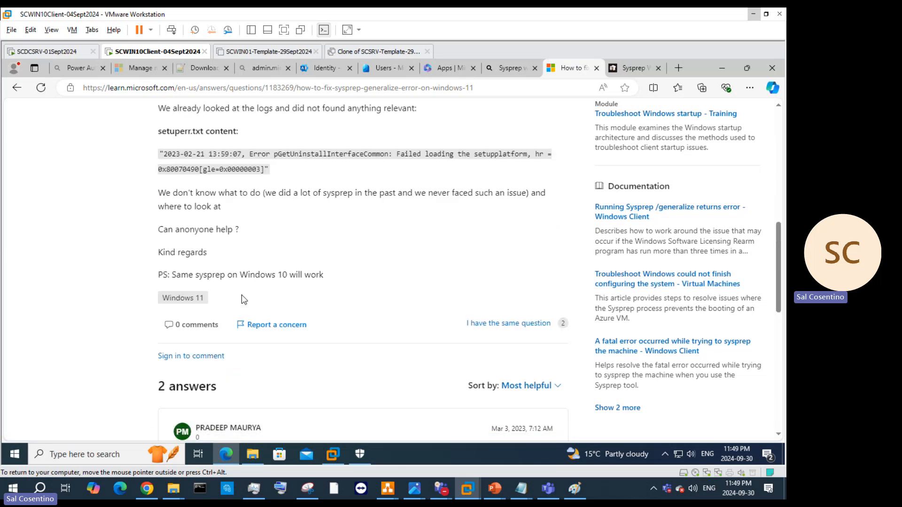
{"action": "scroll", "coordinate": [329, 327], "scroll_direction": "down", "scroll_amount": 2}
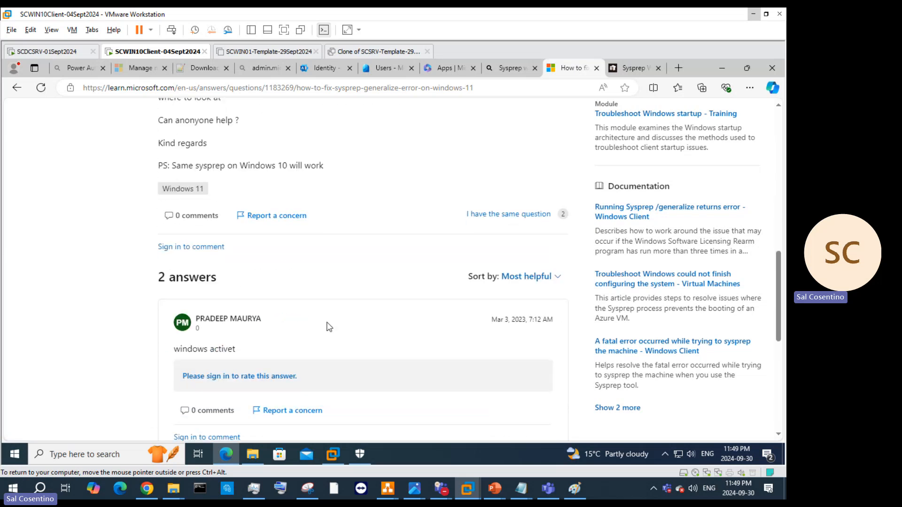
{"action": "scroll", "coordinate": [267, 350], "scroll_direction": "down", "scroll_amount": 3}
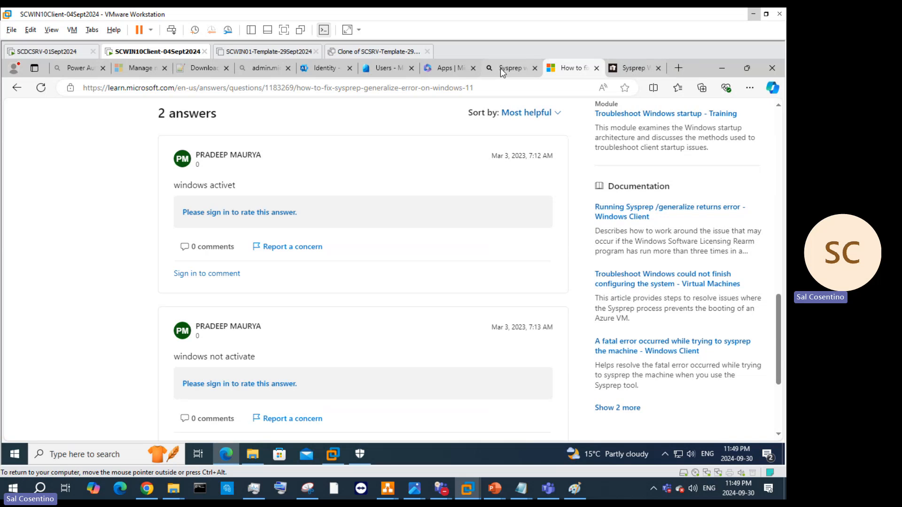
{"action": "left_click", "coordinate": [721, 68]}
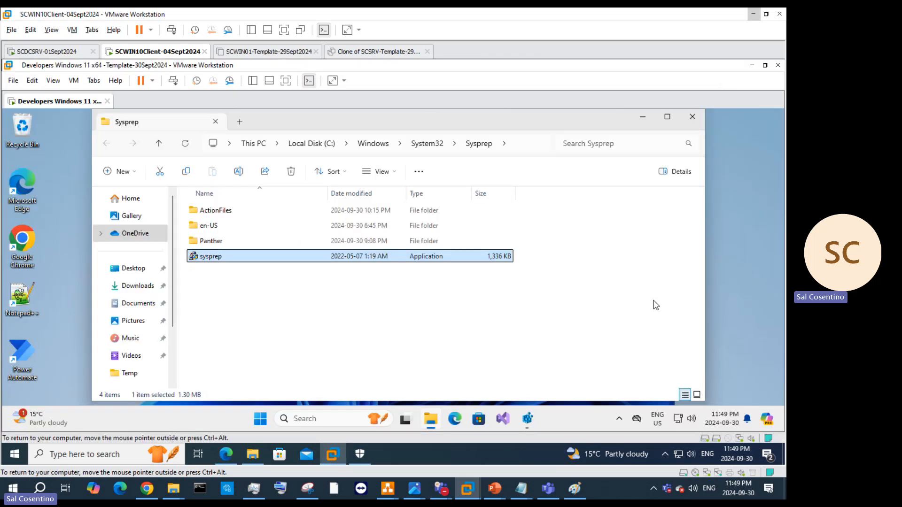
Step: Search for activation in the VM's Windows search and open the Activation settings result
{"action": "left_click", "coordinate": [752, 374]}
{"action": "left_click", "coordinate": [302, 419]}
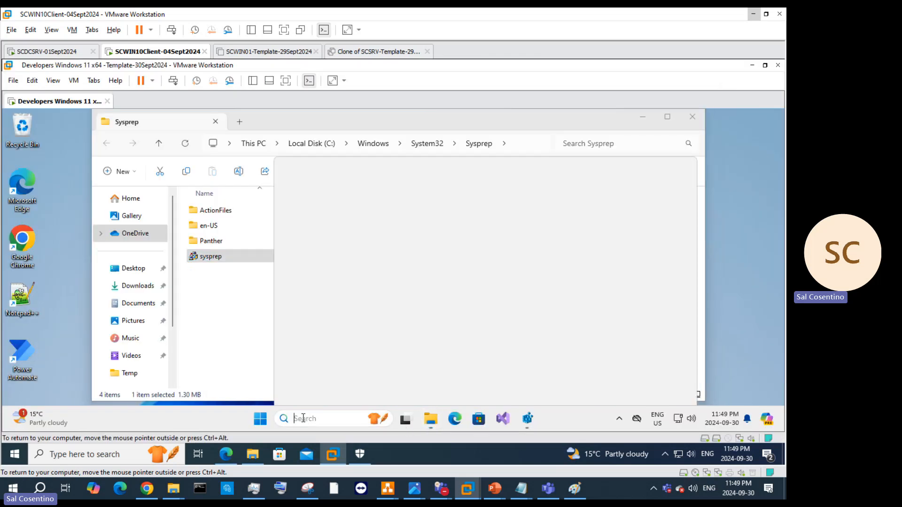
{"action": "type", "text": "accti"}
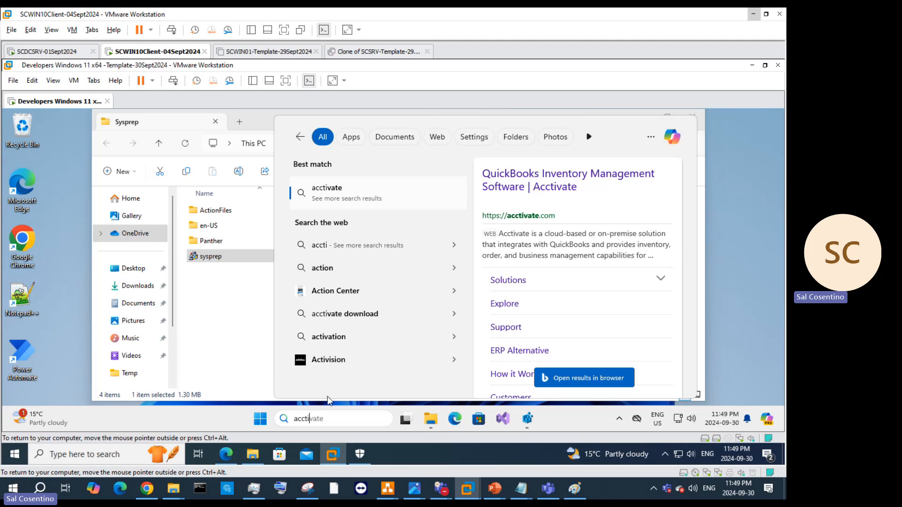
{"action": "key", "text": "BackSpace"}
{"action": "key", "text": "BackSpace"}
{"action": "key", "text": "BackSpace"}
{"action": "key", "text": "BackSpace"}
{"action": "key", "text": "BackSpace"}
{"action": "key", "text": "BackSpace"}
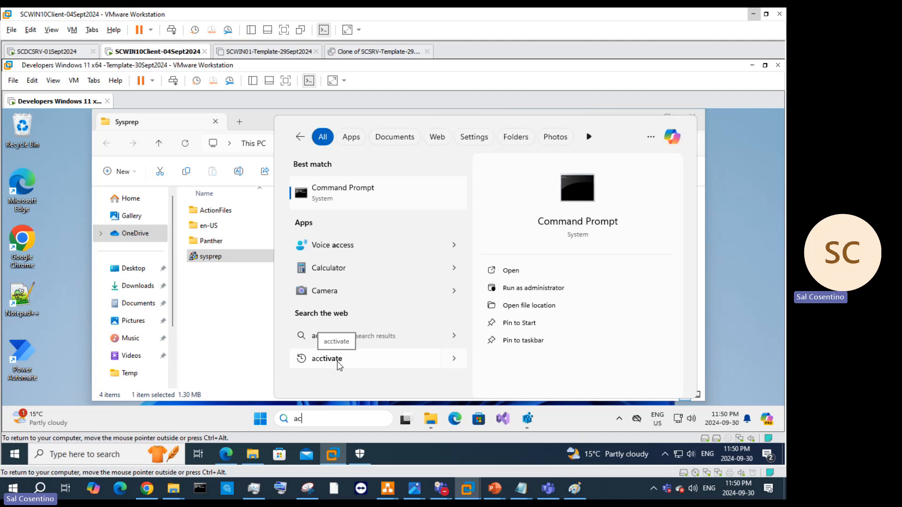
{"action": "type", "text": "t"}
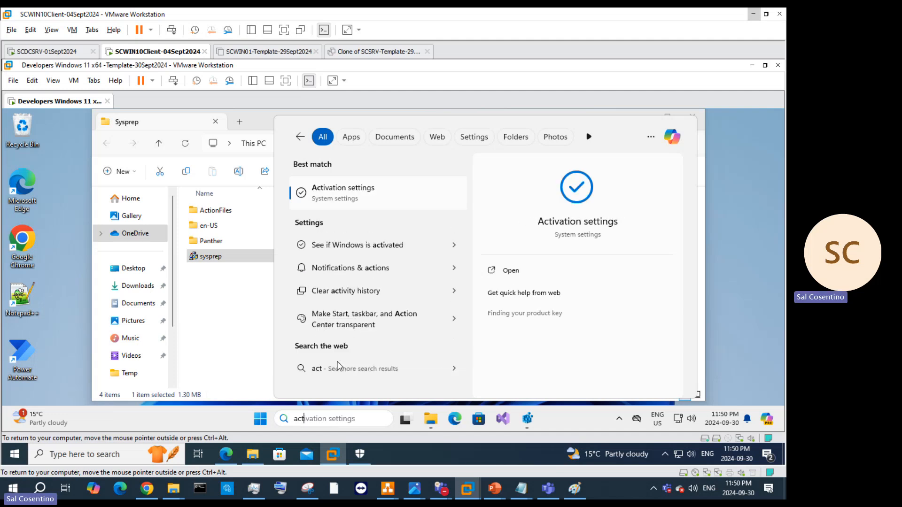
{"action": "left_click", "coordinate": [390, 201]}
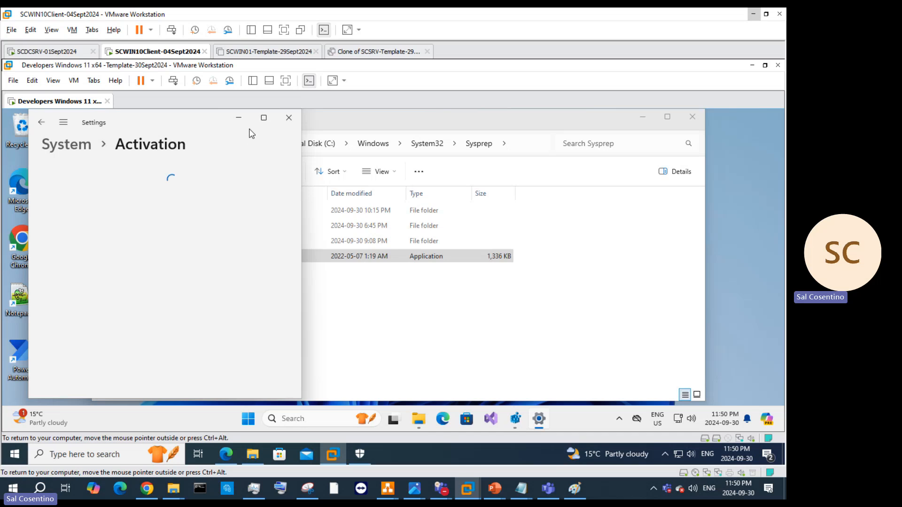
Step: Maximize Settings, run the activation troubleshooter reporting a recent hardware change, and dismiss its result
{"action": "left_click", "coordinate": [264, 117]}
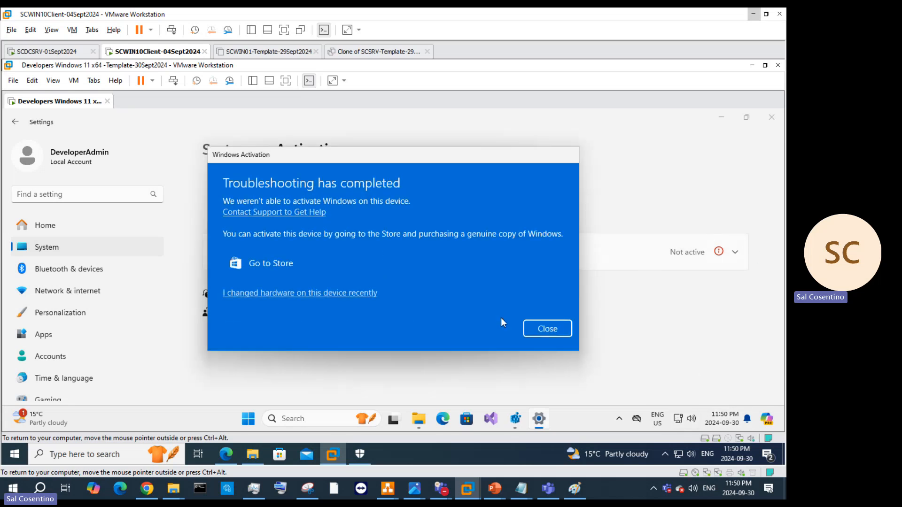
{"action": "left_click", "coordinate": [298, 292]}
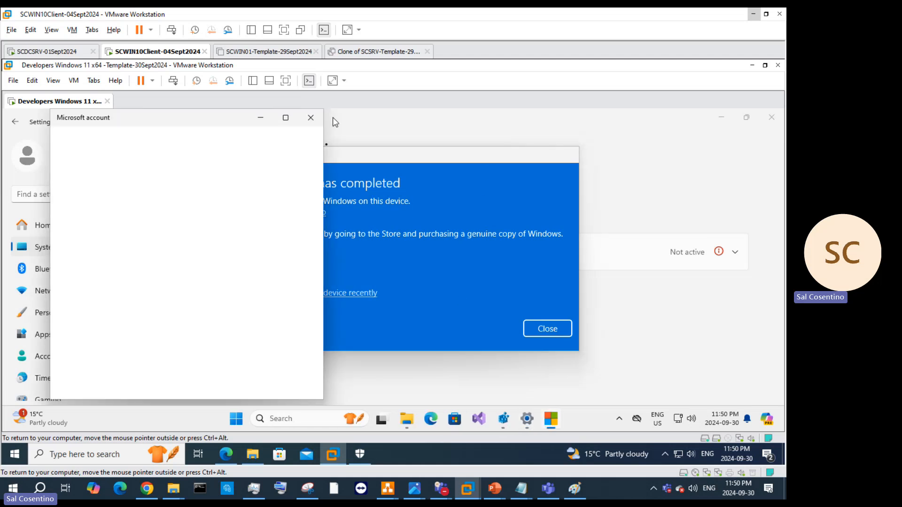
{"action": "left_click", "coordinate": [311, 117]}
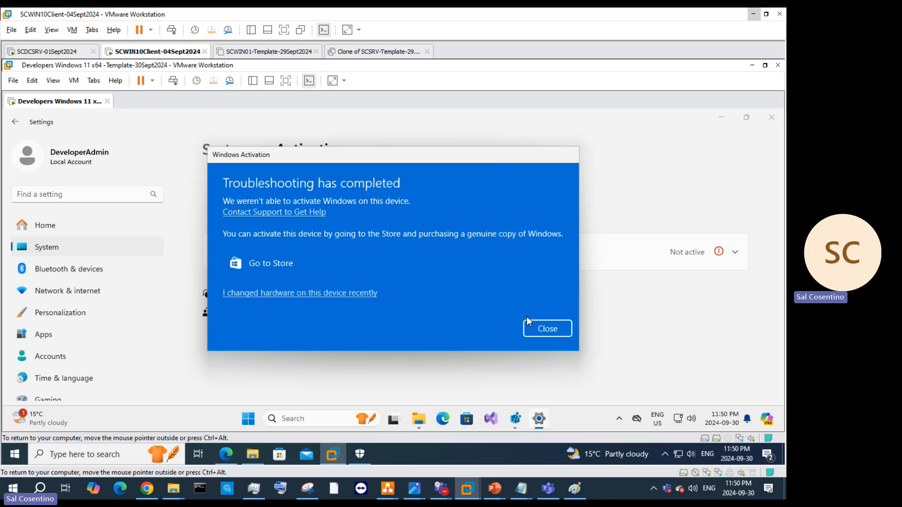
{"action": "left_click", "coordinate": [557, 329]}
Step: Expand Activation state to see error 0xC004F211, retry and cancel troubleshooting, then close Settings
{"action": "left_click", "coordinate": [741, 253]}
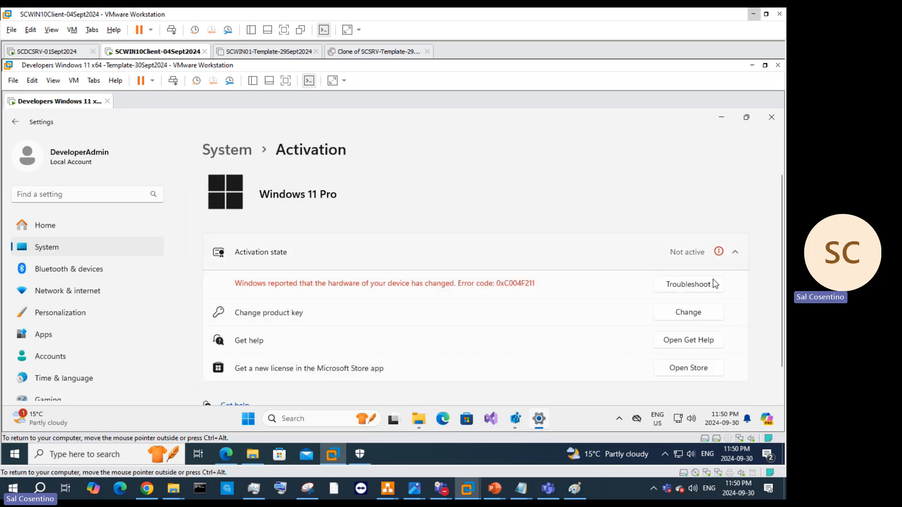
{"action": "scroll", "coordinate": [683, 325], "scroll_direction": "down", "scroll_amount": 2}
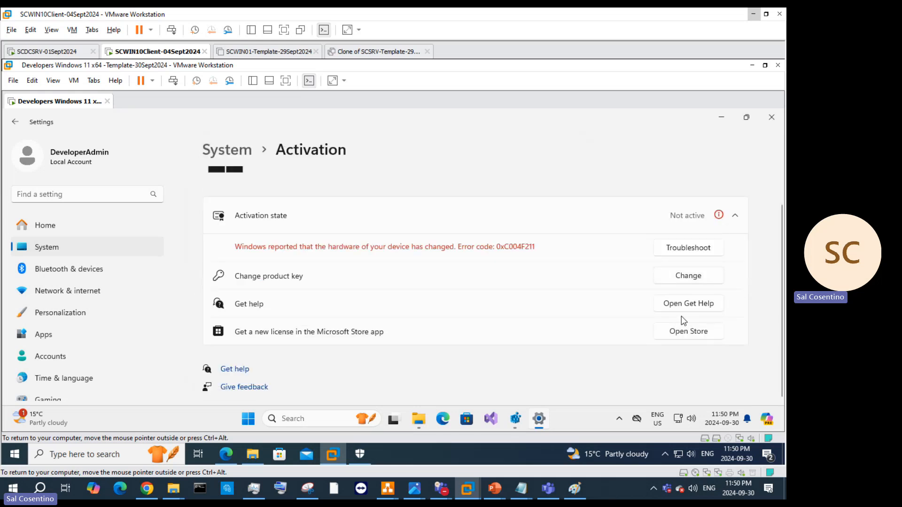
{"action": "left_click", "coordinate": [675, 250]}
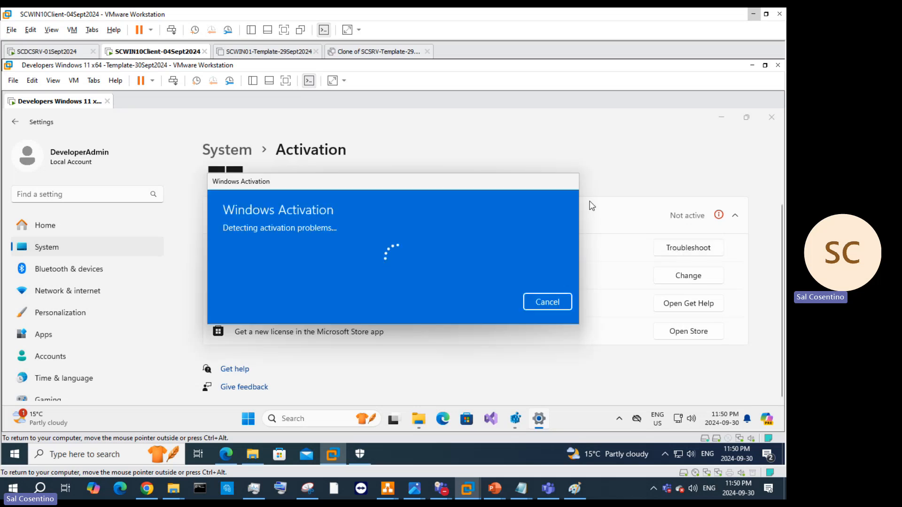
{"action": "left_click", "coordinate": [545, 302]}
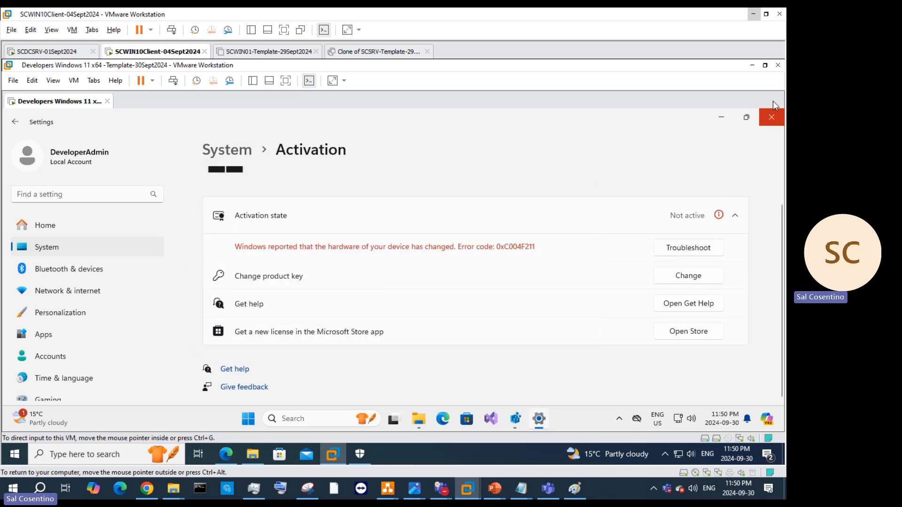
{"action": "left_click", "coordinate": [772, 117]}
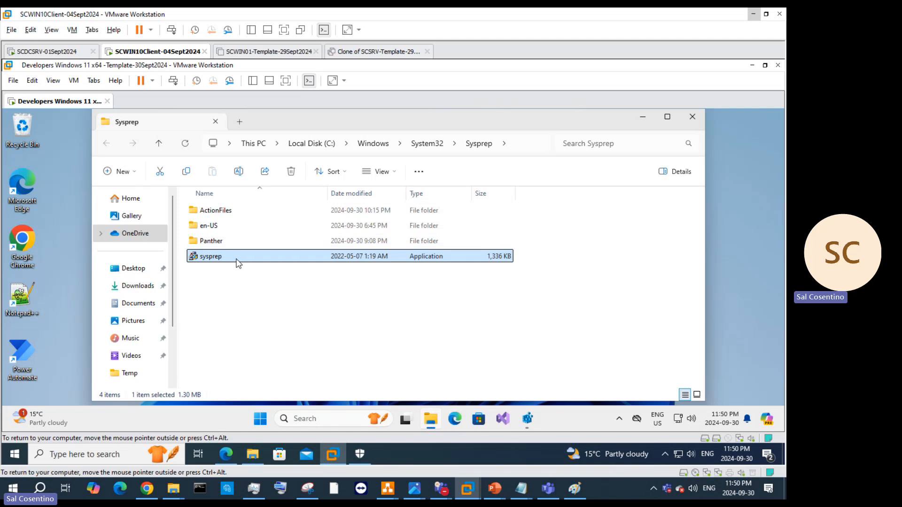
Step: Run Sysprep as administrator with OOBE, Generalize ticked and Shutdown as the shutdown option
{"action": "right_click", "coordinate": [238, 263]}
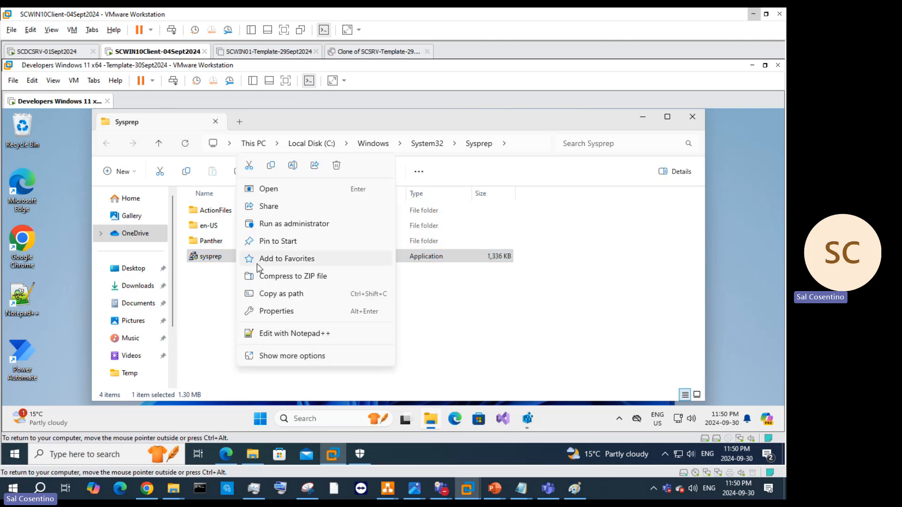
{"action": "left_click", "coordinate": [296, 225]}
{"action": "left_click", "coordinate": [325, 257]}
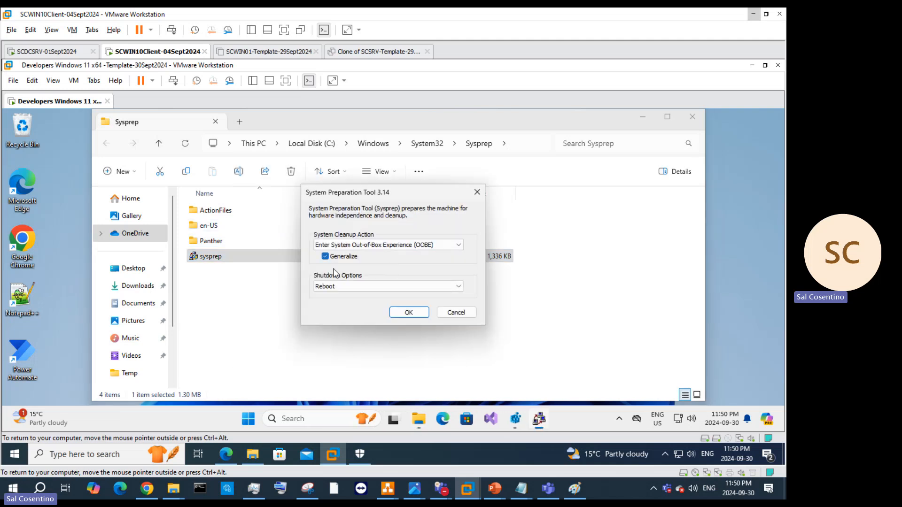
{"action": "left_click", "coordinate": [339, 288]}
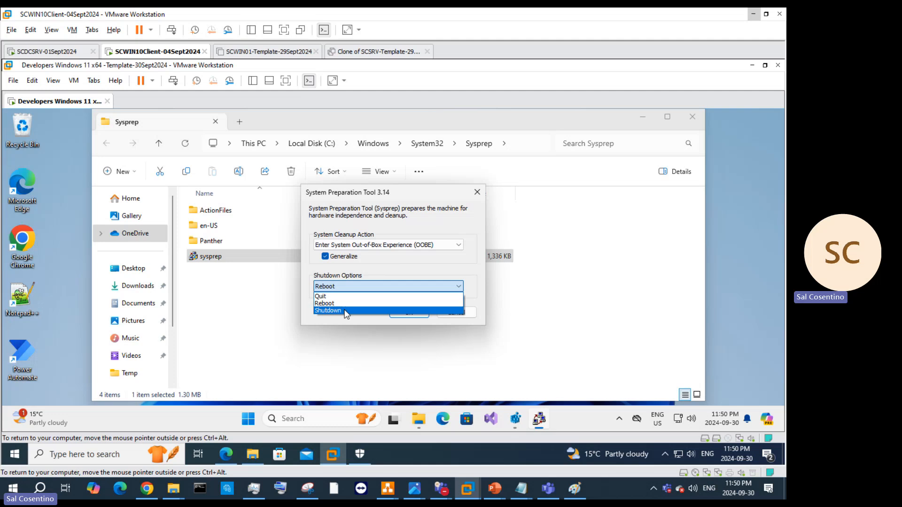
{"action": "left_click", "coordinate": [346, 310]}
{"action": "left_click", "coordinate": [407, 312]}
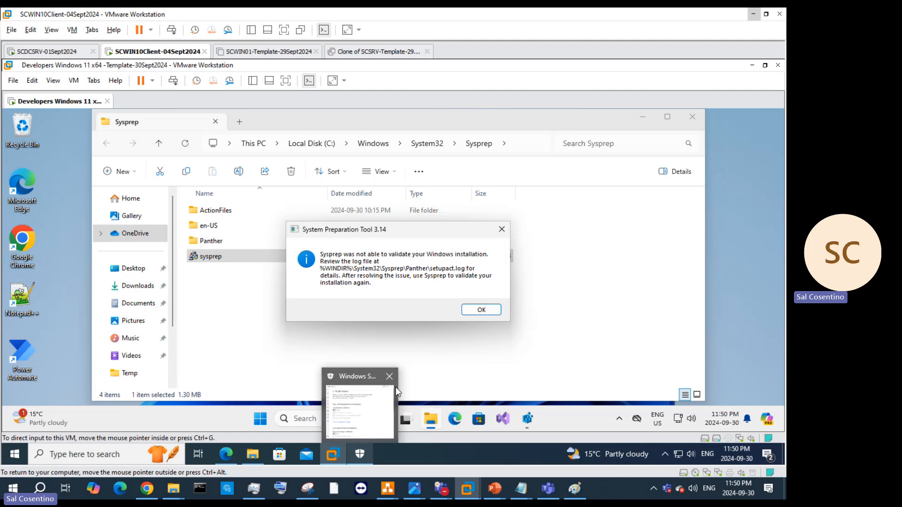
Step: Go back to the Bing results and search the related query 'sysprep failed to verify windows 11'
{"action": "left_click", "coordinate": [226, 454]}
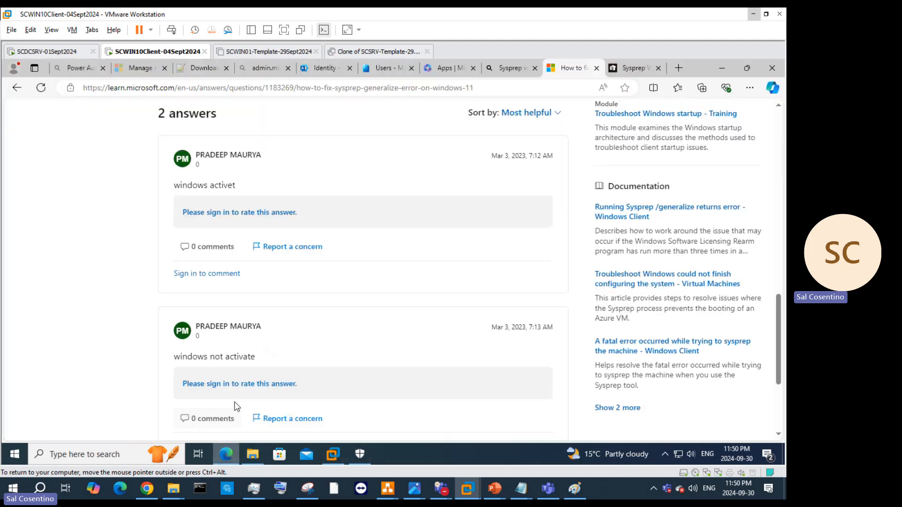
{"action": "left_click", "coordinate": [19, 87]}
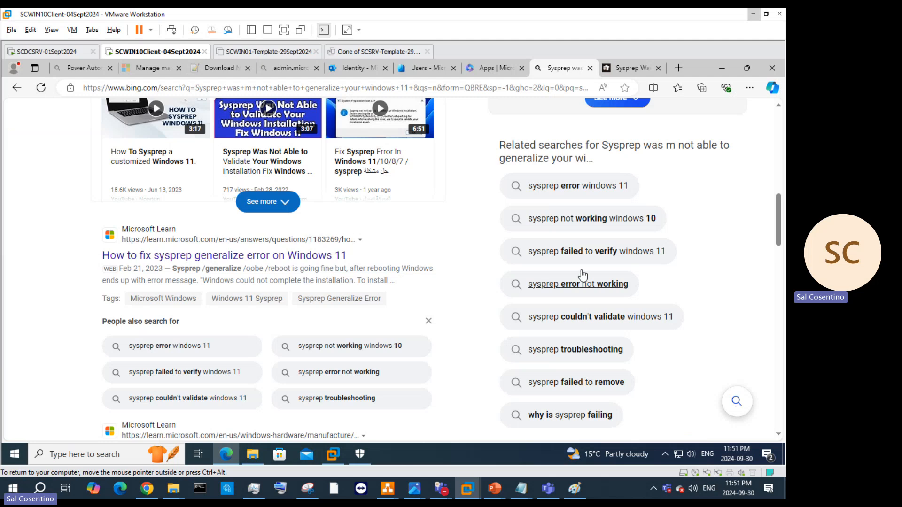
{"action": "left_click", "coordinate": [590, 258]}
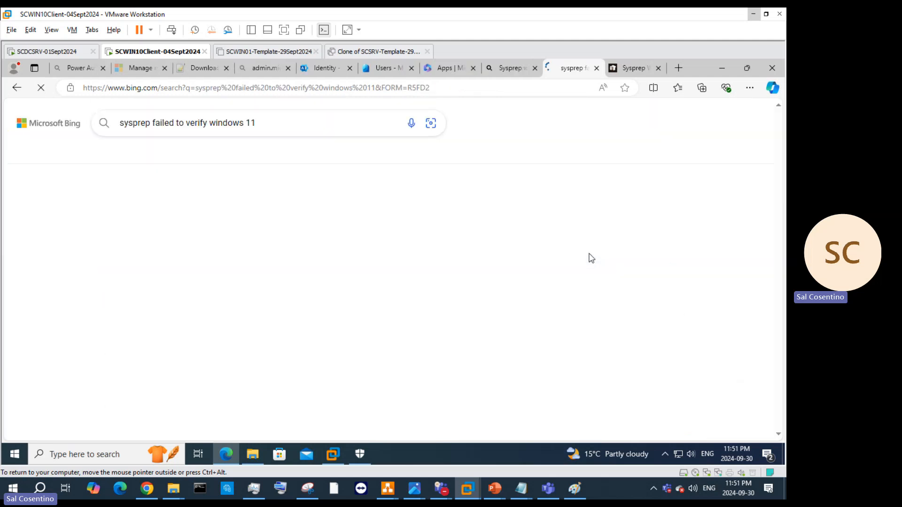
Step: Open the All Things How Sysprep validation article and read its fixes down to Disable Upgrade Registry Key Entry
{"action": "left_click", "coordinate": [230, 226]}
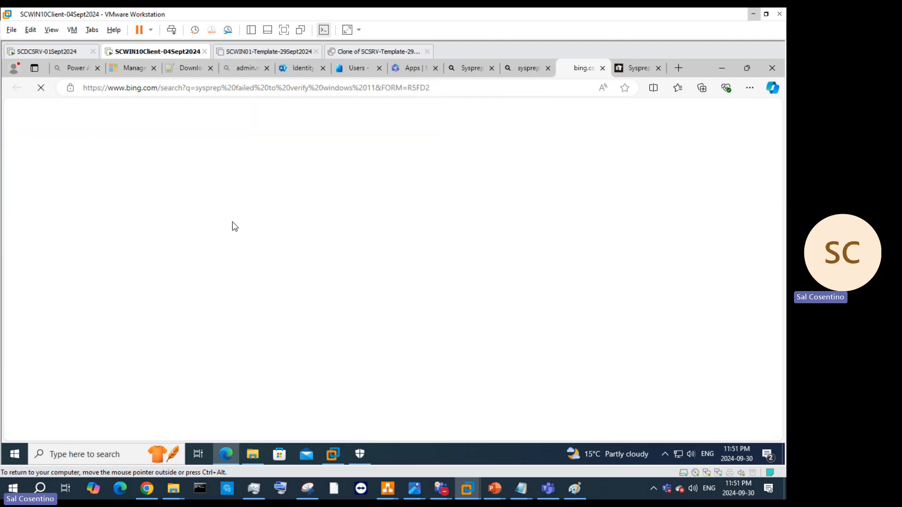
{"action": "scroll", "coordinate": [415, 219], "scroll_direction": "down", "scroll_amount": 4}
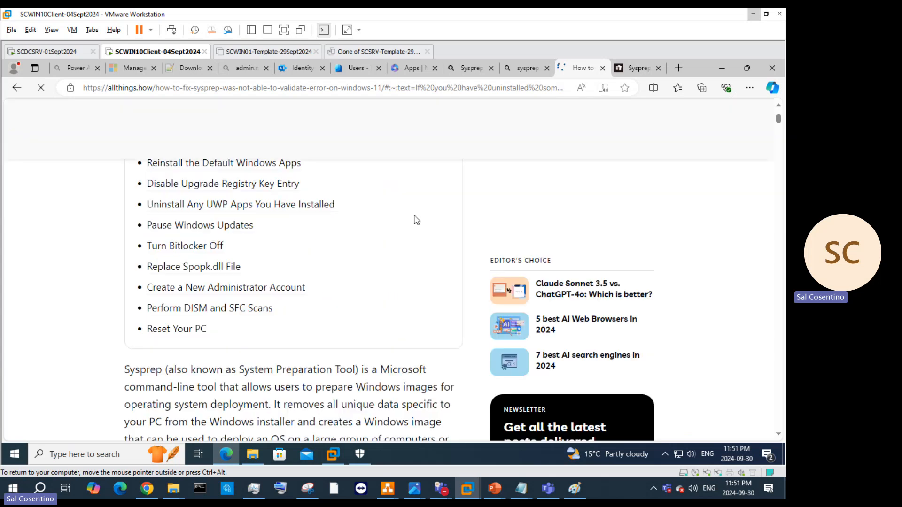
{"action": "scroll", "coordinate": [416, 220], "scroll_direction": "down", "scroll_amount": 10}
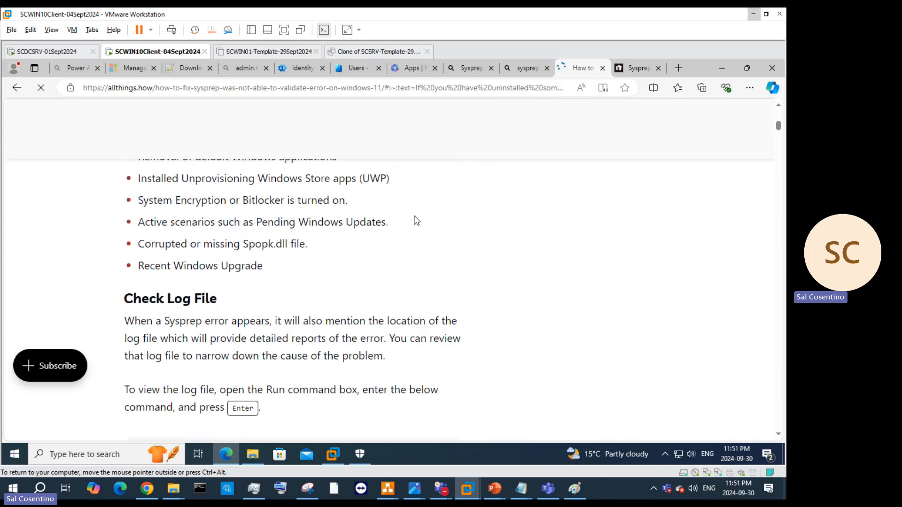
{"action": "scroll", "coordinate": [417, 220], "scroll_direction": "down", "scroll_amount": 8}
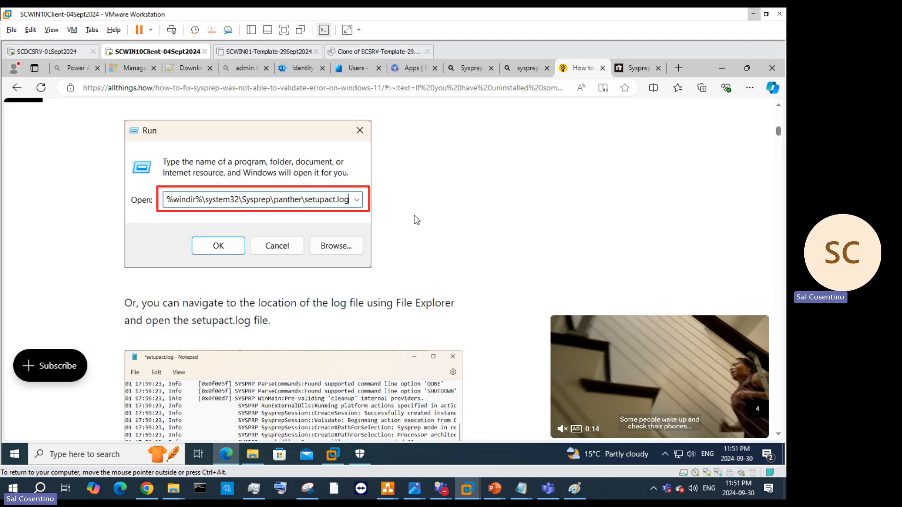
{"action": "scroll", "coordinate": [417, 220], "scroll_direction": "down", "scroll_amount": 7}
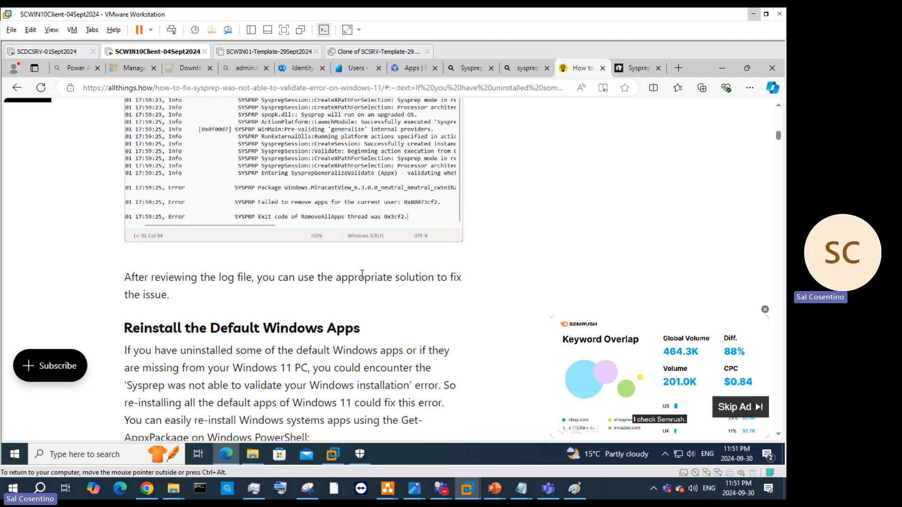
{"action": "scroll", "coordinate": [362, 274], "scroll_direction": "down", "scroll_amount": 1}
{"action": "scroll", "coordinate": [364, 278], "scroll_direction": "down", "scroll_amount": 3}
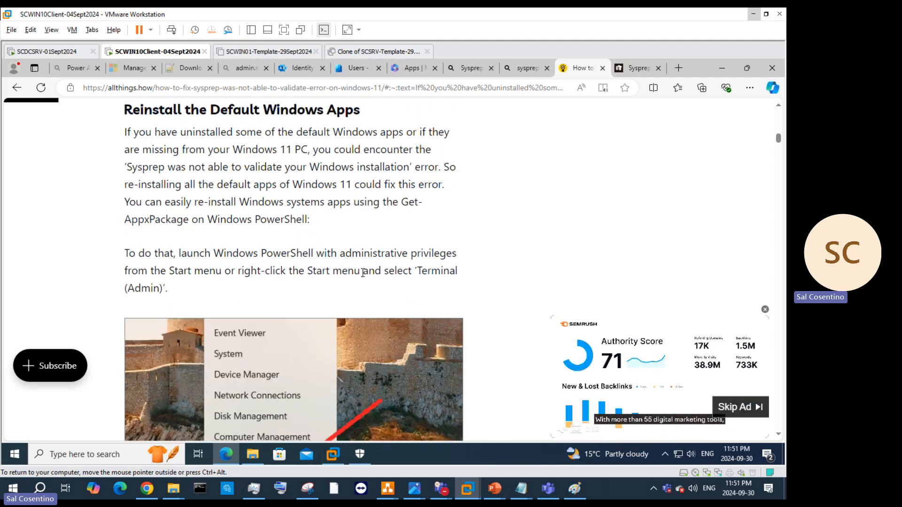
{"action": "scroll", "coordinate": [363, 273], "scroll_direction": "down", "scroll_amount": 9}
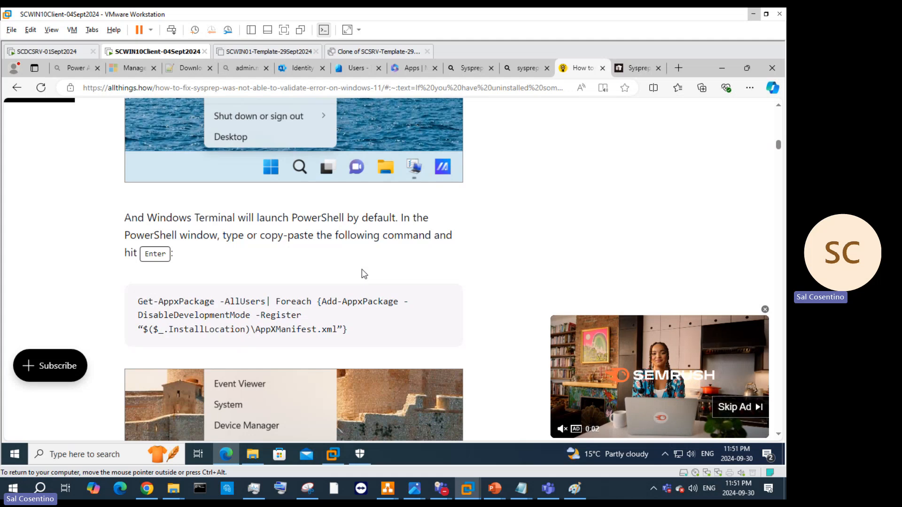
{"action": "scroll", "coordinate": [364, 274], "scroll_direction": "down", "scroll_amount": 4}
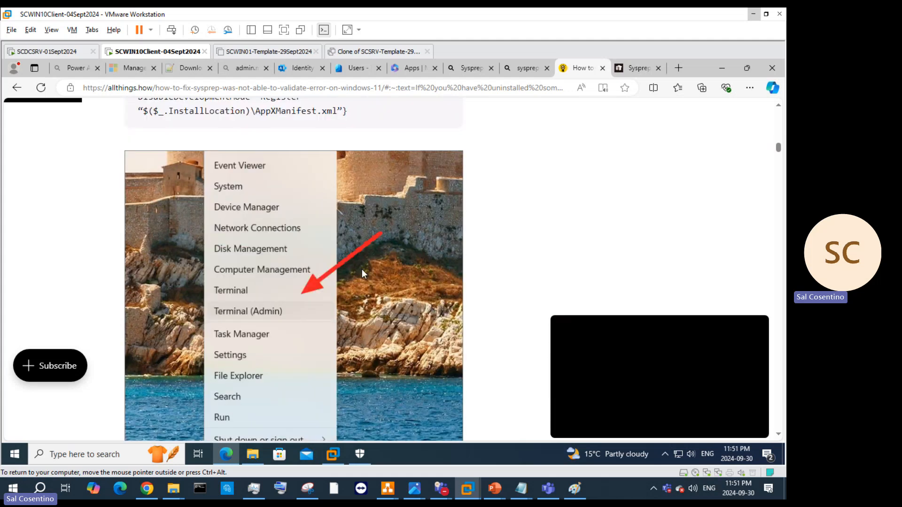
{"action": "scroll", "coordinate": [363, 274], "scroll_direction": "up", "scroll_amount": 5}
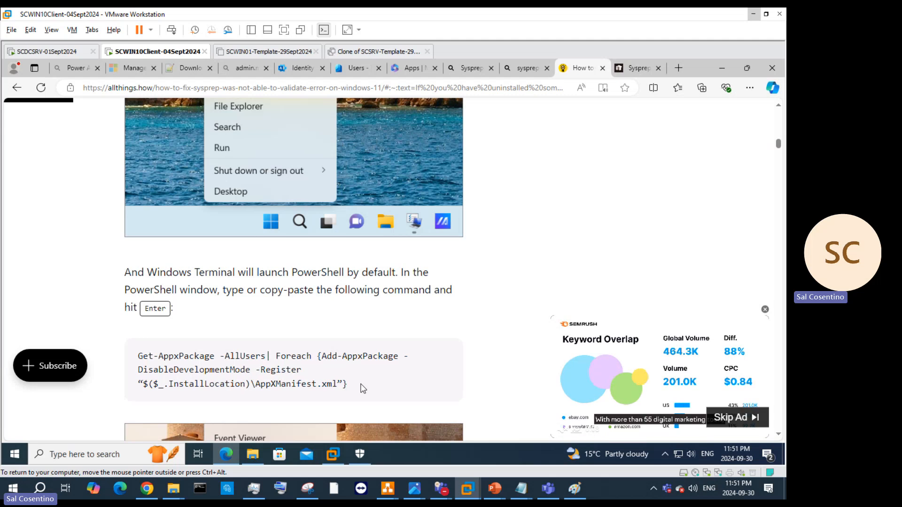
{"action": "scroll", "coordinate": [363, 388], "scroll_direction": "down", "scroll_amount": 12}
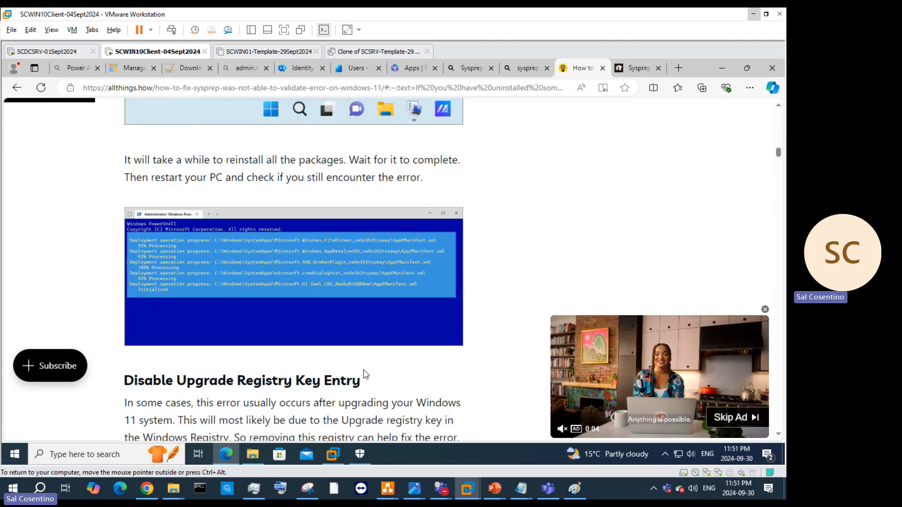
{"action": "scroll", "coordinate": [388, 345], "scroll_direction": "down", "scroll_amount": 3}
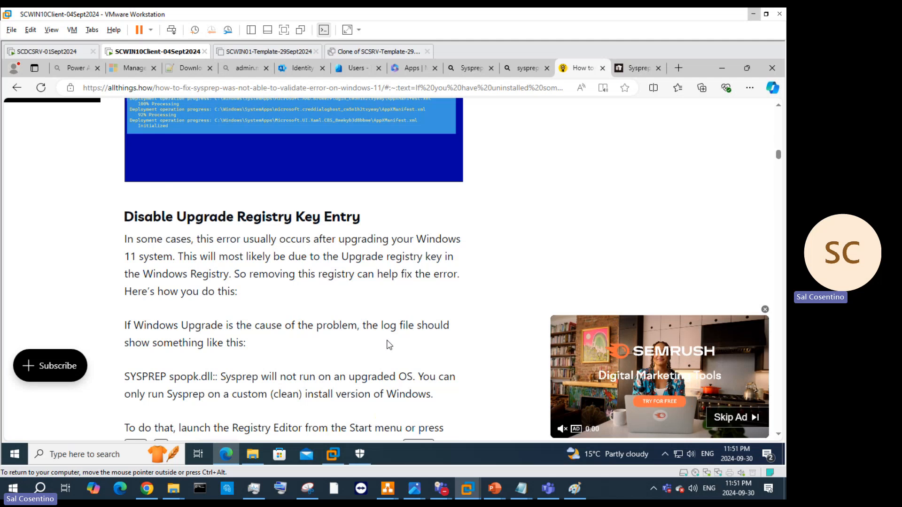
{"action": "scroll", "coordinate": [389, 346], "scroll_direction": "down", "scroll_amount": 4}
{"action": "scroll", "coordinate": [390, 346], "scroll_direction": "down", "scroll_amount": 5}
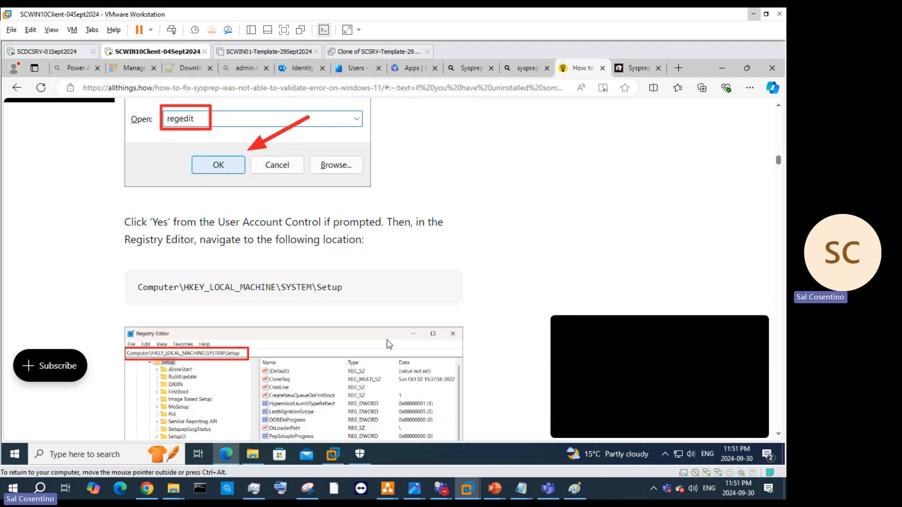
{"action": "scroll", "coordinate": [389, 346], "scroll_direction": "down", "scroll_amount": 9}
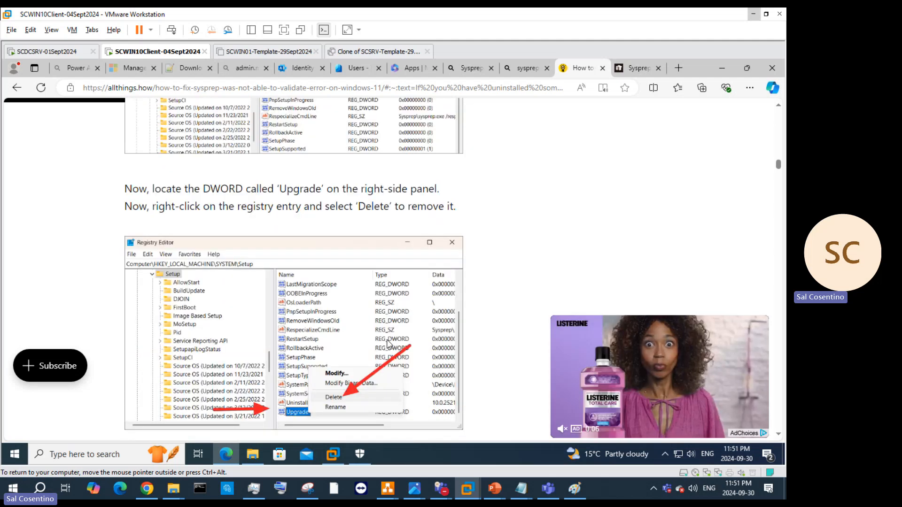
{"action": "scroll", "coordinate": [390, 345], "scroll_direction": "down", "scroll_amount": 3}
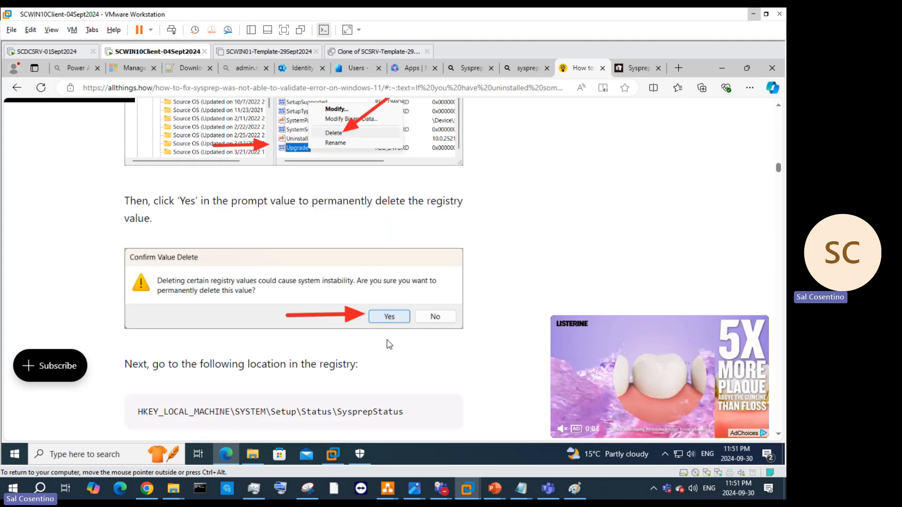
{"action": "scroll", "coordinate": [390, 345], "scroll_direction": "down", "scroll_amount": 2}
{"action": "scroll", "coordinate": [389, 345], "scroll_direction": "down", "scroll_amount": 4}
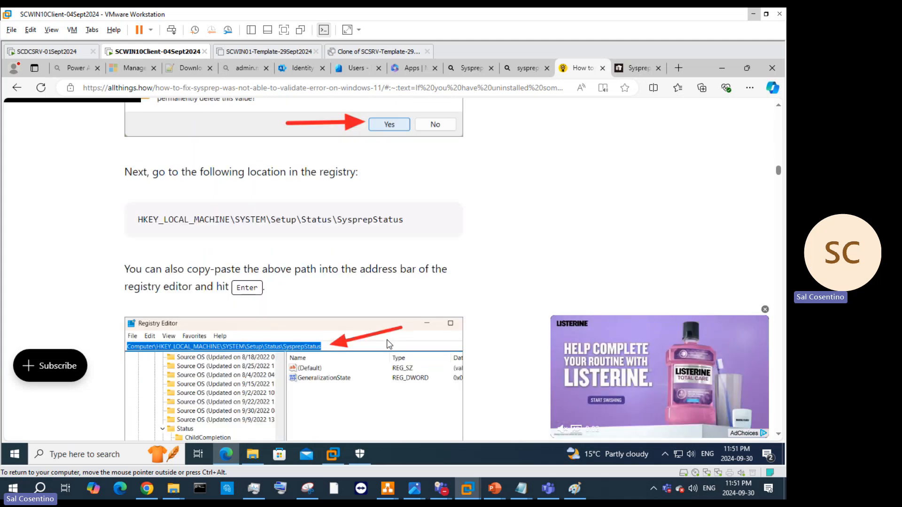
{"action": "scroll", "coordinate": [390, 345], "scroll_direction": "up", "scroll_amount": 3}
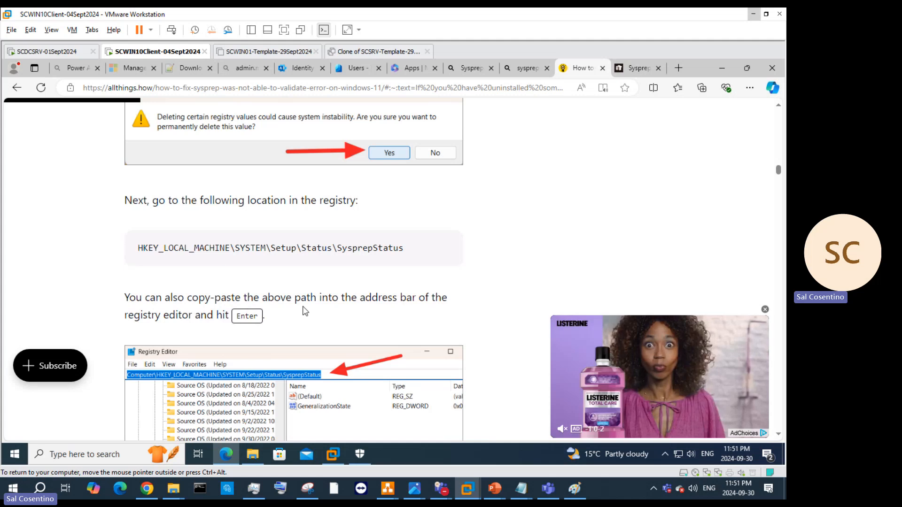
{"action": "scroll", "coordinate": [405, 305], "scroll_direction": "down", "scroll_amount": 5}
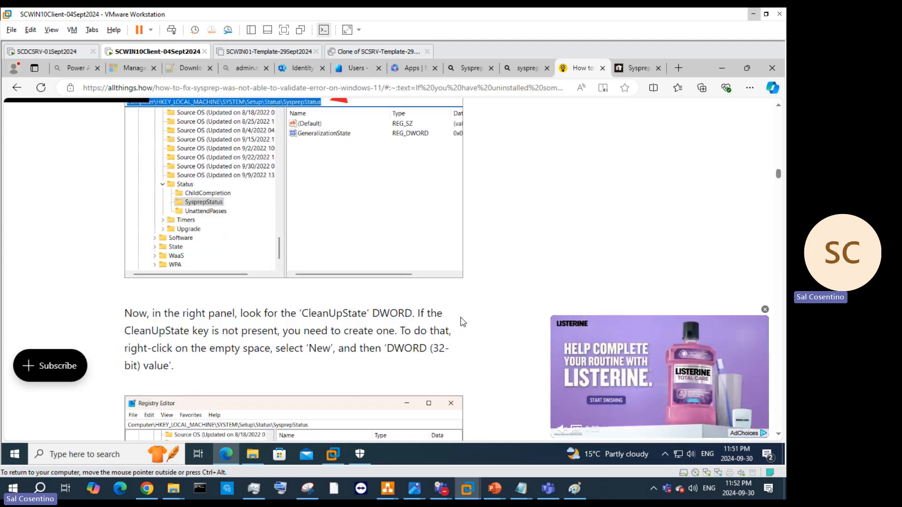
{"action": "scroll", "coordinate": [460, 322], "scroll_direction": "down", "scroll_amount": 3}
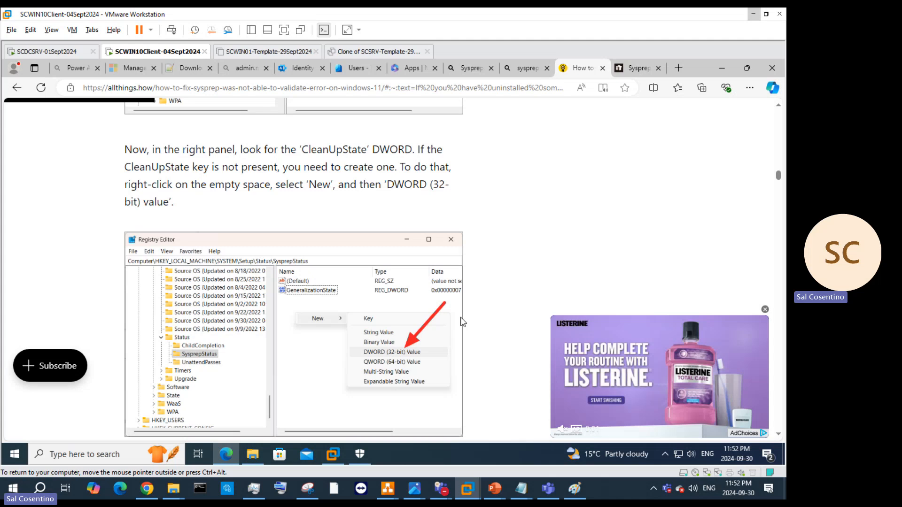
{"action": "scroll", "coordinate": [453, 327], "scroll_direction": "up", "scroll_amount": 6}
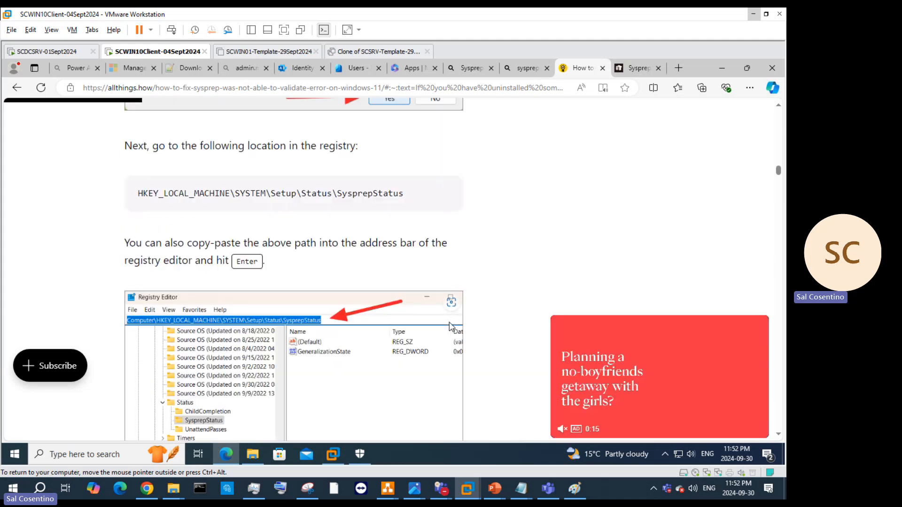
{"action": "scroll", "coordinate": [449, 327], "scroll_direction": "up", "scroll_amount": 12}
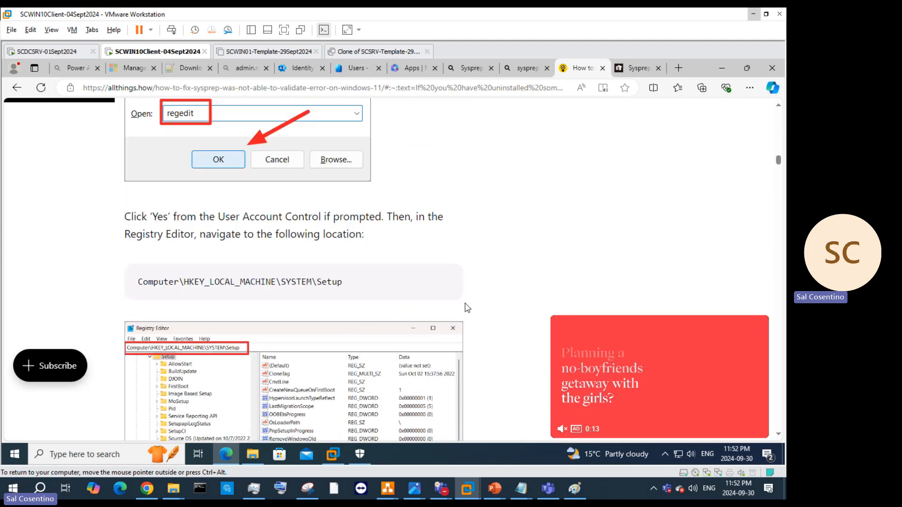
{"action": "scroll", "coordinate": [467, 308], "scroll_direction": "up", "scroll_amount": 9}
{"action": "scroll", "coordinate": [506, 260], "scroll_direction": "up", "scroll_amount": 5}
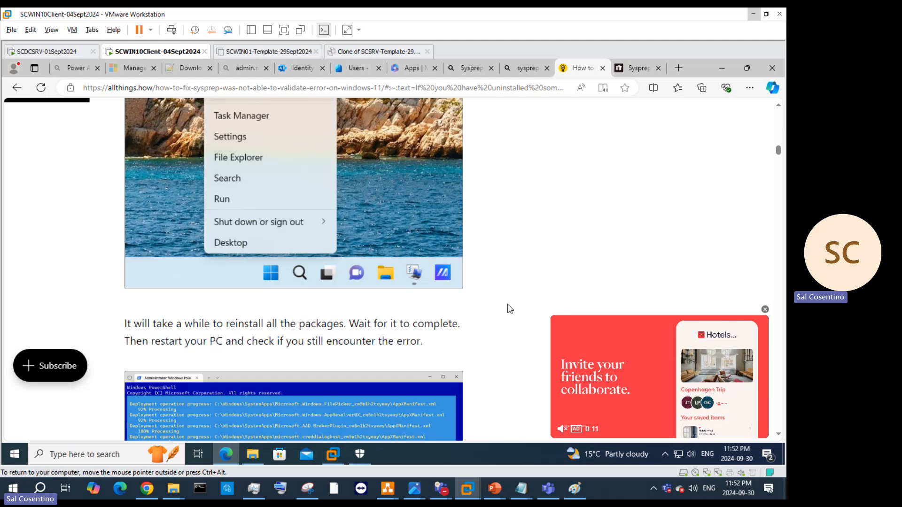
{"action": "scroll", "coordinate": [501, 302], "scroll_direction": "up", "scroll_amount": 8}
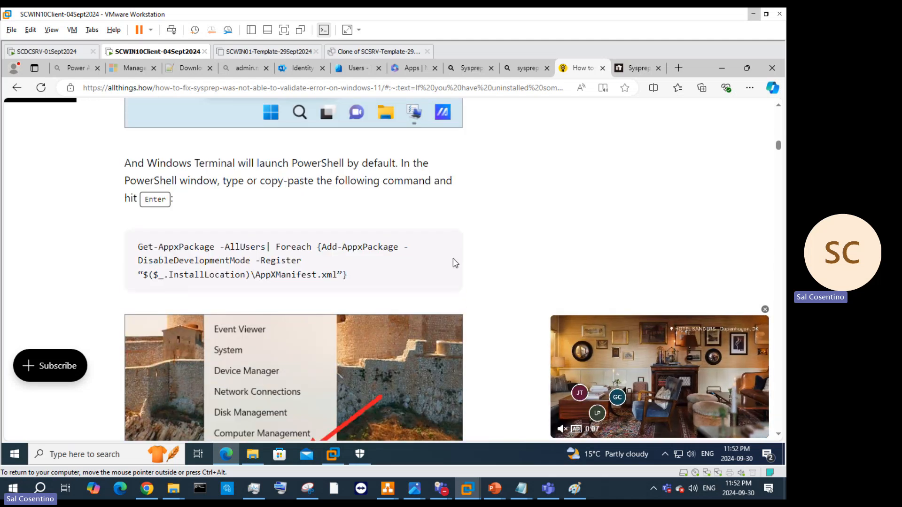
{"action": "scroll", "coordinate": [470, 264], "scroll_direction": "up", "scroll_amount": 9}
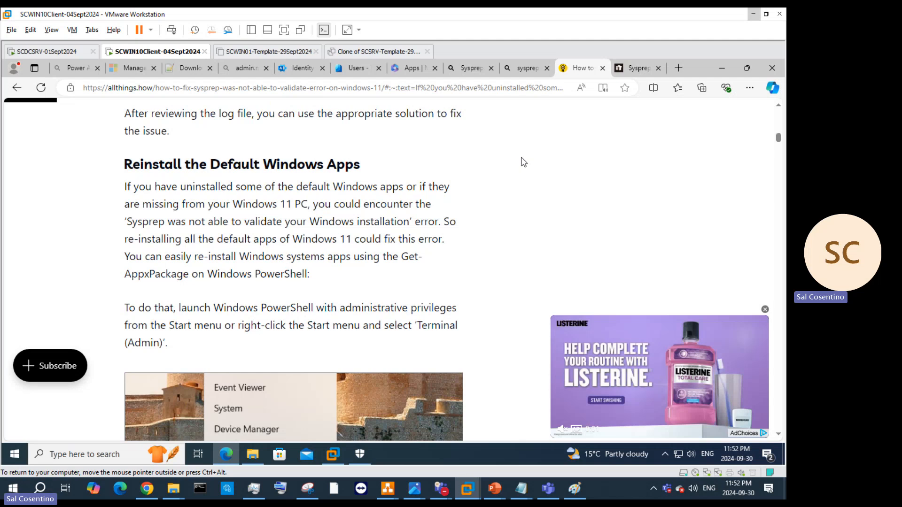
Step: Restore Edge and move it aside to uncover the Sysprep validation error in the VM
{"action": "left_click", "coordinate": [746, 68]}
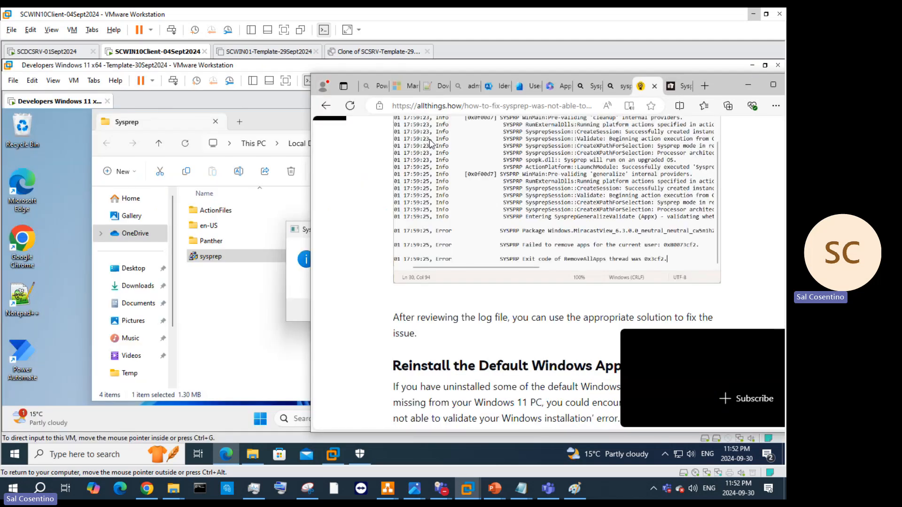
{"action": "scroll", "coordinate": [688, 128], "scroll_direction": "down", "scroll_amount": 4}
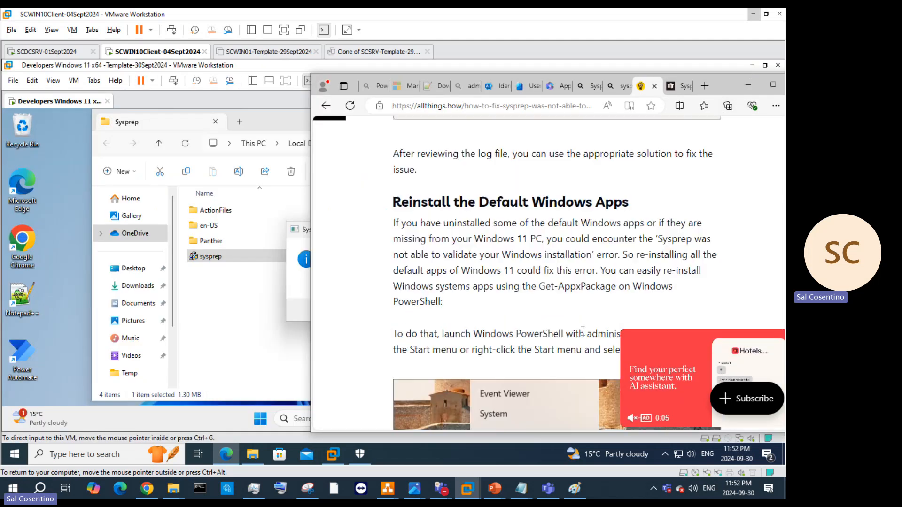
{"action": "left_click_drag", "start_coordinate": [711, 93], "coordinate": [658, 354]}
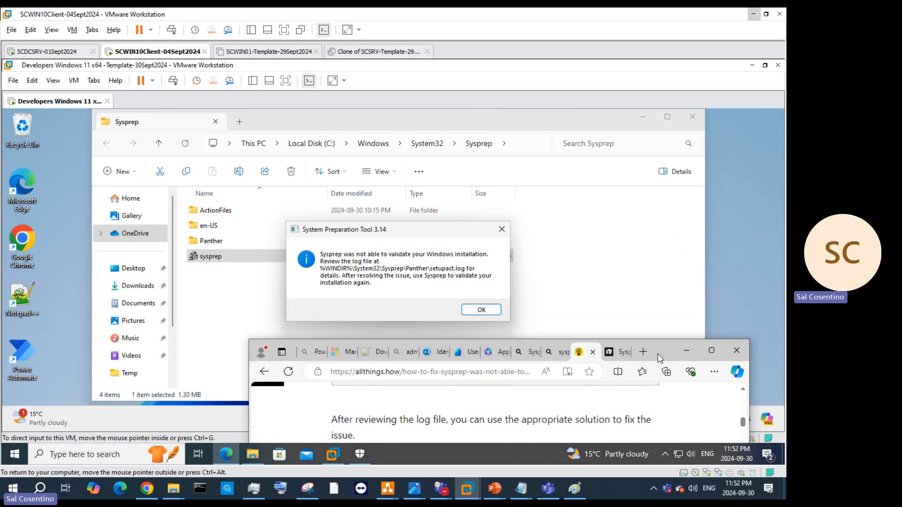
{"action": "left_click_drag", "start_coordinate": [657, 355], "coordinate": [678, 58]}
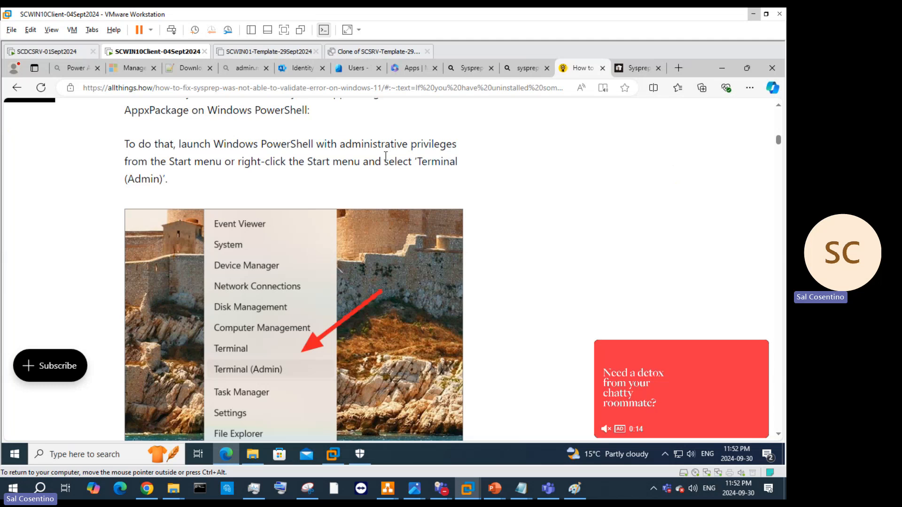
Step: Scroll the article to the HKEY_LOCAL_MACHINE\SYSTEM\Setup path, select it and right-click it
{"action": "scroll", "coordinate": [402, 206], "scroll_direction": "down", "scroll_amount": 20}
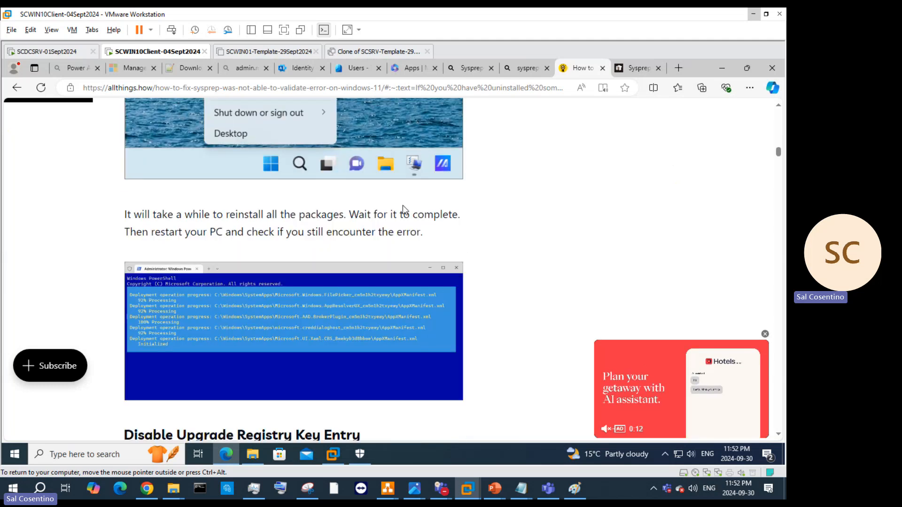
{"action": "scroll", "coordinate": [403, 209], "scroll_direction": "down", "scroll_amount": 9}
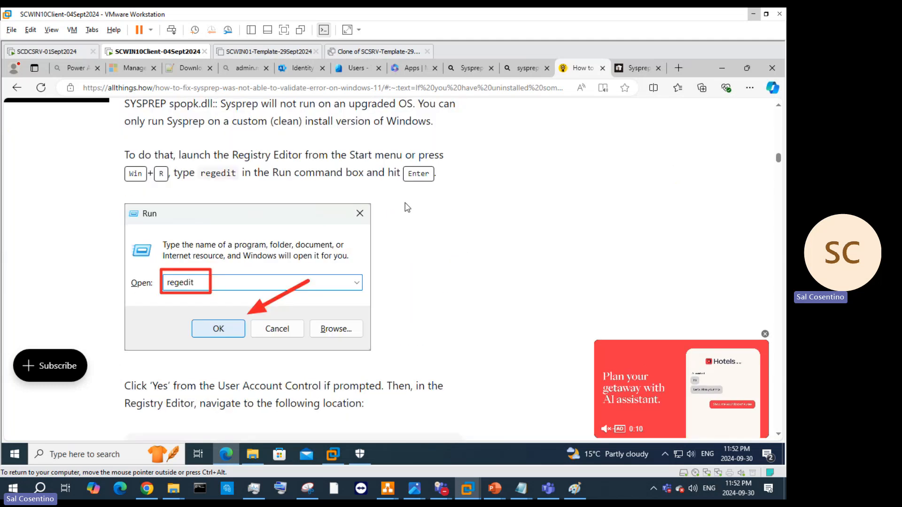
{"action": "scroll", "coordinate": [407, 207], "scroll_direction": "up", "scroll_amount": 5}
{"action": "scroll", "coordinate": [407, 208], "scroll_direction": "down", "scroll_amount": 7}
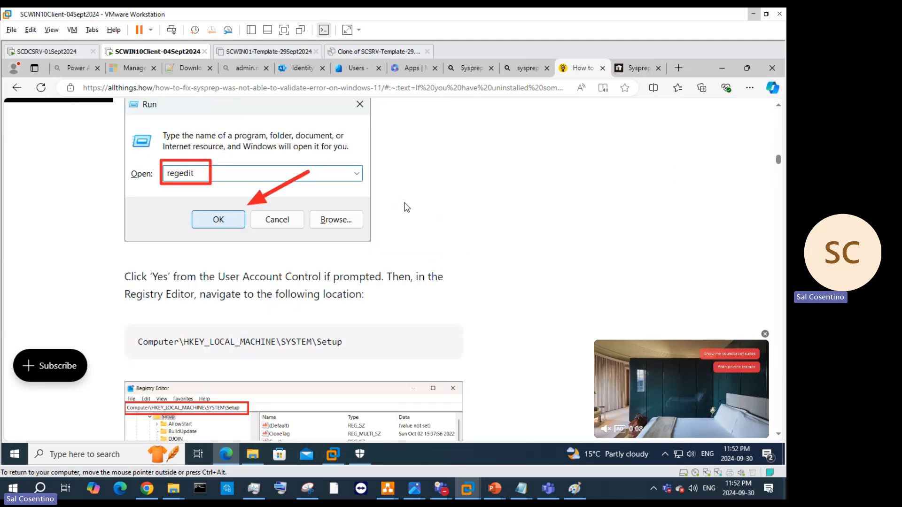
{"action": "scroll", "coordinate": [407, 208], "scroll_direction": "down", "scroll_amount": 5}
{"action": "scroll", "coordinate": [407, 207], "scroll_direction": "up", "scroll_amount": 3}
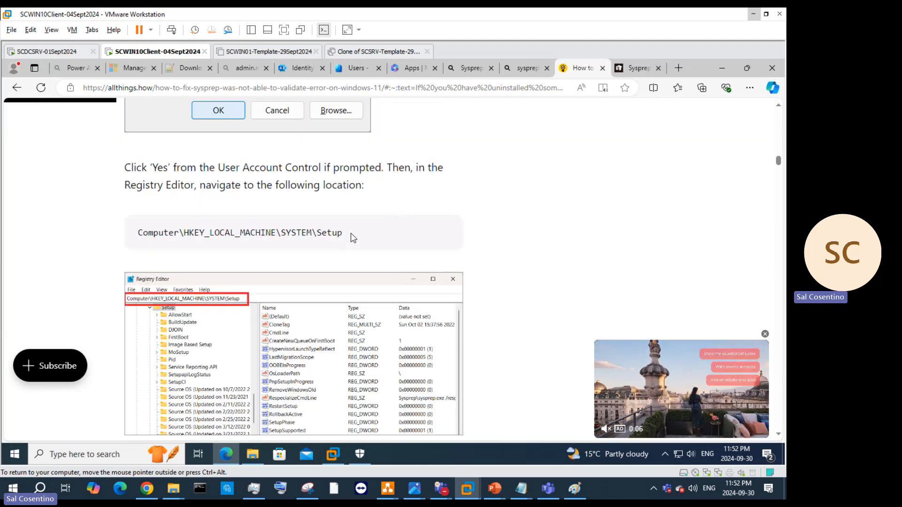
{"action": "left_click_drag", "start_coordinate": [354, 239], "coordinate": [120, 234]}
{"action": "scroll", "coordinate": [352, 242], "scroll_direction": "down", "scroll_amount": 5}
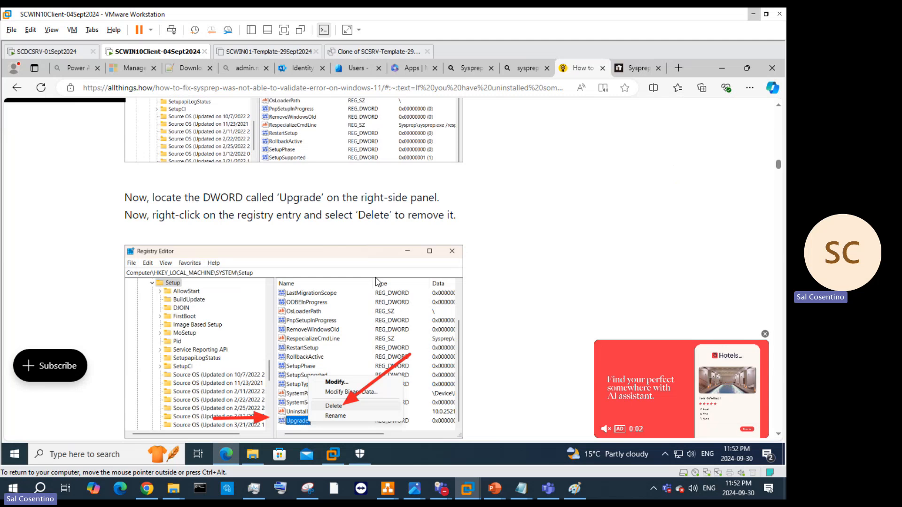
{"action": "scroll", "coordinate": [376, 282], "scroll_direction": "up", "scroll_amount": 5}
{"action": "right_click", "coordinate": [288, 178]}
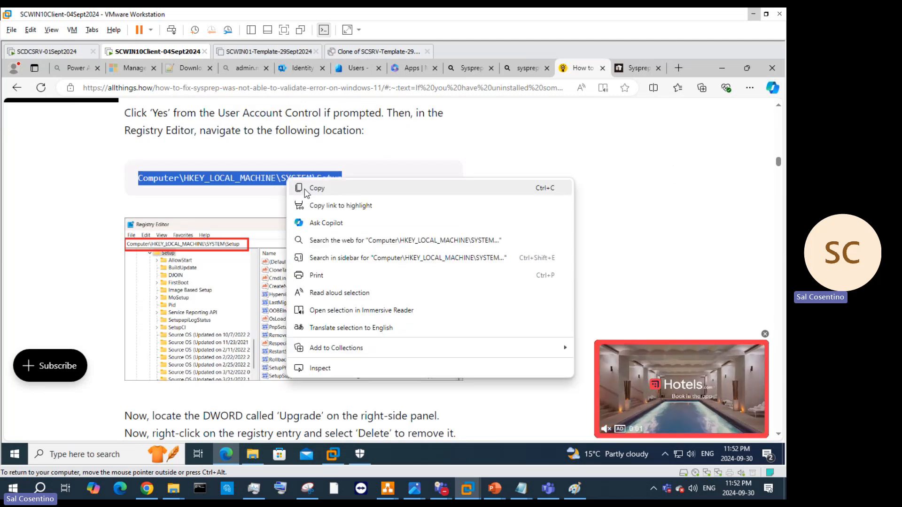
Step: Copy the Setup registry path and confirm Registry Editor already sits at HKEY_LOCAL_MACHINE\SYSTEM\Setup
{"action": "left_click", "coordinate": [340, 192]}
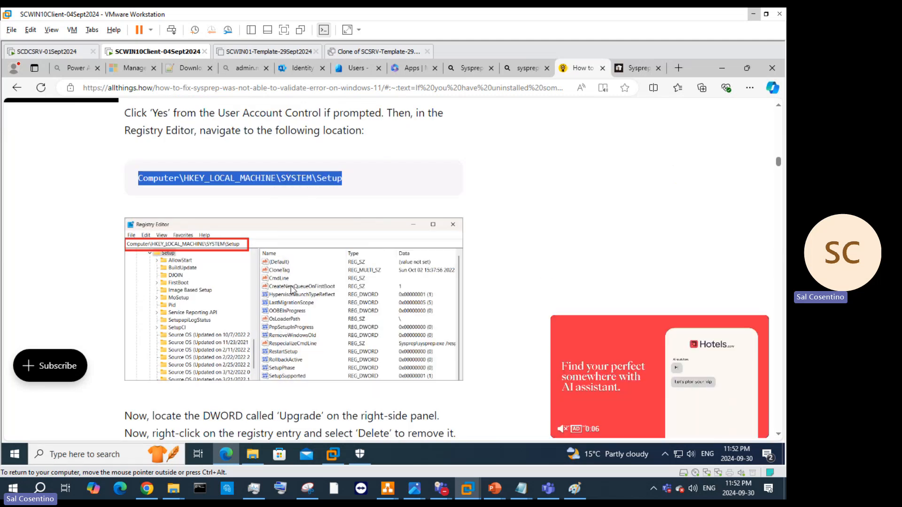
{"action": "left_click", "coordinate": [721, 68]}
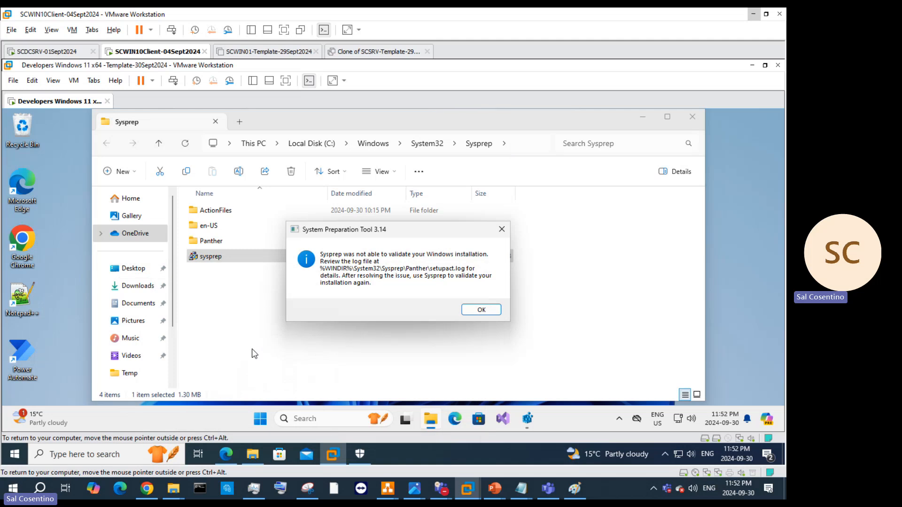
{"action": "left_click", "coordinate": [527, 418]}
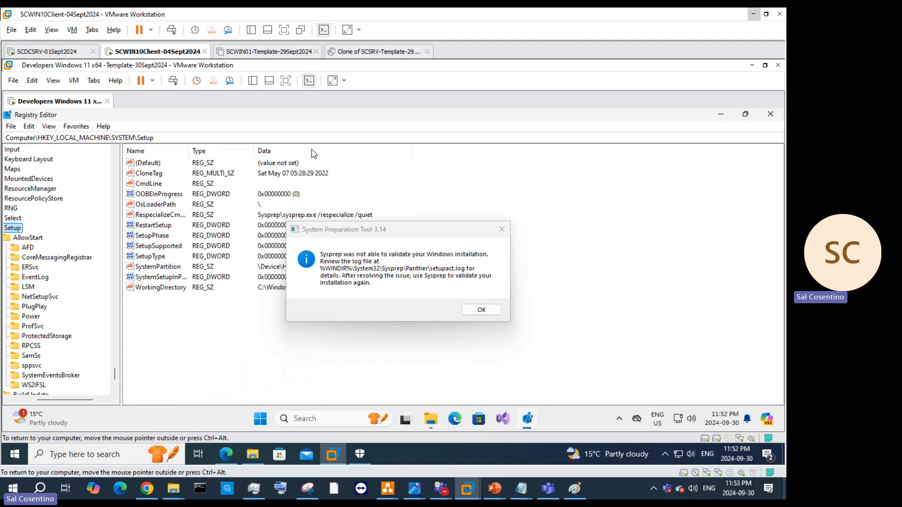
{"action": "left_click_drag", "start_coordinate": [181, 135], "coordinate": [270, 157]}
{"action": "key", "text": "Return"}
Step: Select the HKEY_LOCAL_MACHINE\SYSTEM\Setup\Status\SysprepStatus path in the article and read on to the CleanUpState step
{"action": "left_click", "coordinate": [226, 454]}
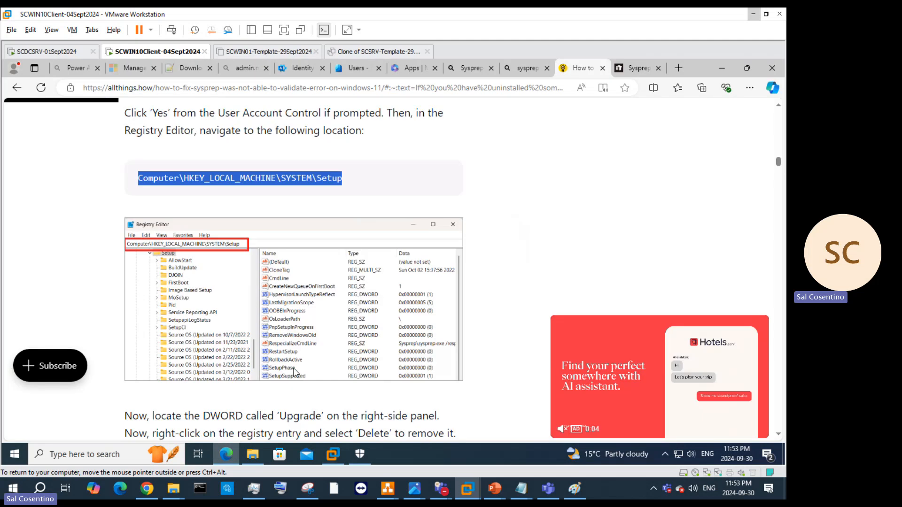
{"action": "scroll", "coordinate": [373, 293], "scroll_direction": "down", "scroll_amount": 5}
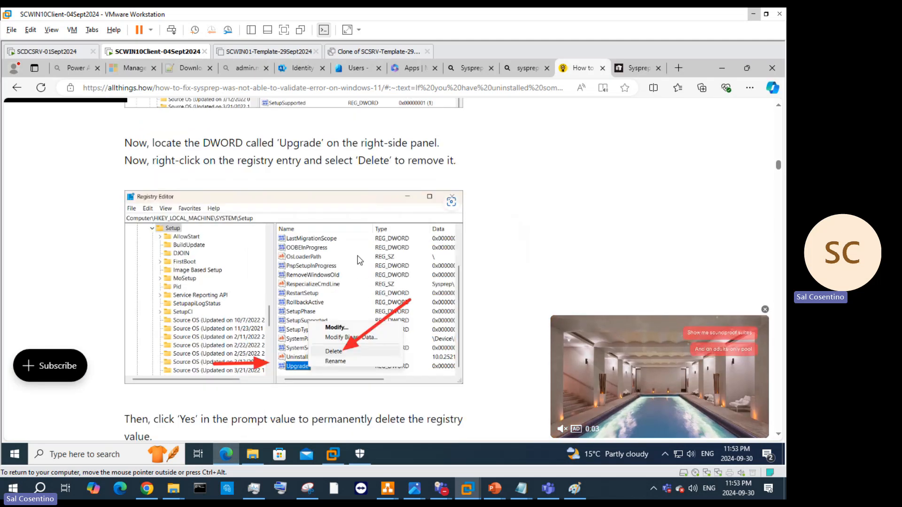
{"action": "scroll", "coordinate": [360, 261], "scroll_direction": "down", "scroll_amount": 5}
{"action": "scroll", "coordinate": [360, 262], "scroll_direction": "down", "scroll_amount": 1}
{"action": "scroll", "coordinate": [437, 207], "scroll_direction": "down", "scroll_amount": 3}
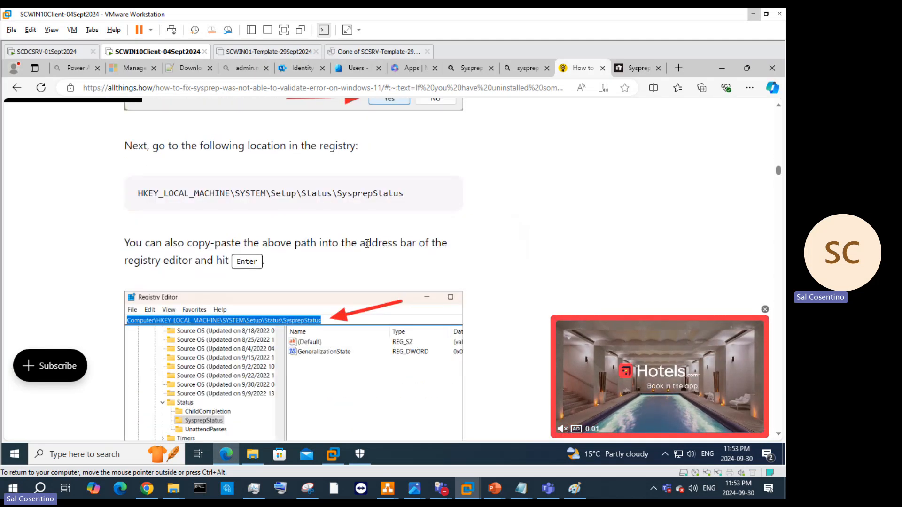
{"action": "left_click_drag", "start_coordinate": [415, 199], "coordinate": [134, 204]}
{"action": "key", "text": "ctrl+c"}
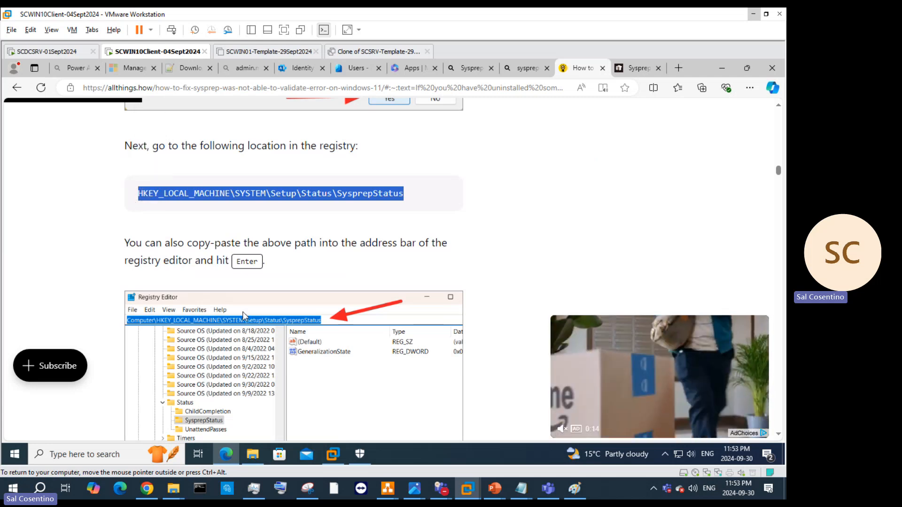
{"action": "scroll", "coordinate": [376, 345], "scroll_direction": "down", "scroll_amount": 5}
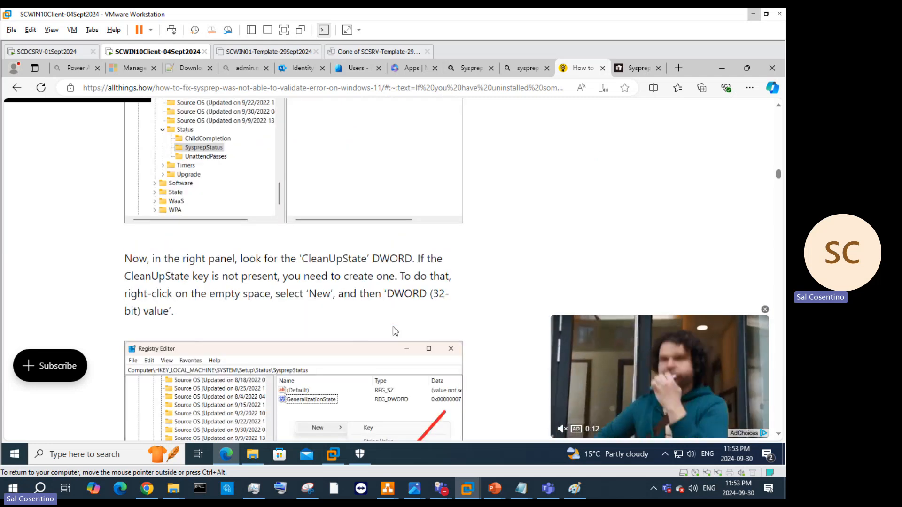
Step: Close the Sysprep error and navigate Registry Editor to the pasted SysprepStatus path, showing GeneralizationState 7
{"action": "left_click", "coordinate": [749, 69]}
{"action": "left_click", "coordinate": [288, 296]}
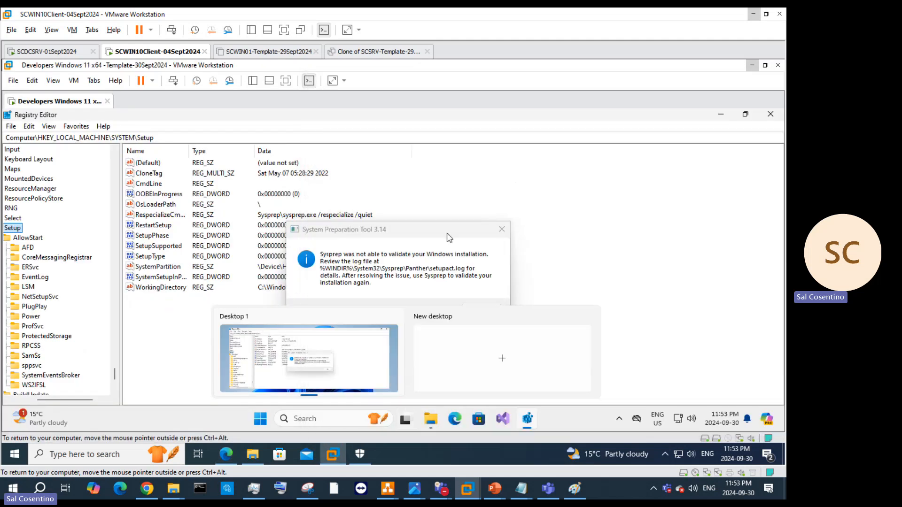
{"action": "left_click", "coordinate": [500, 230]}
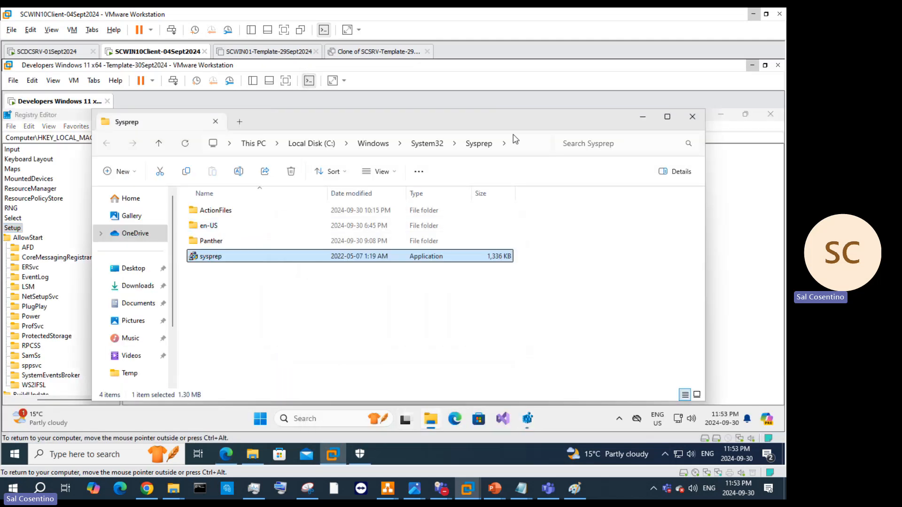
{"action": "left_click", "coordinate": [648, 117]}
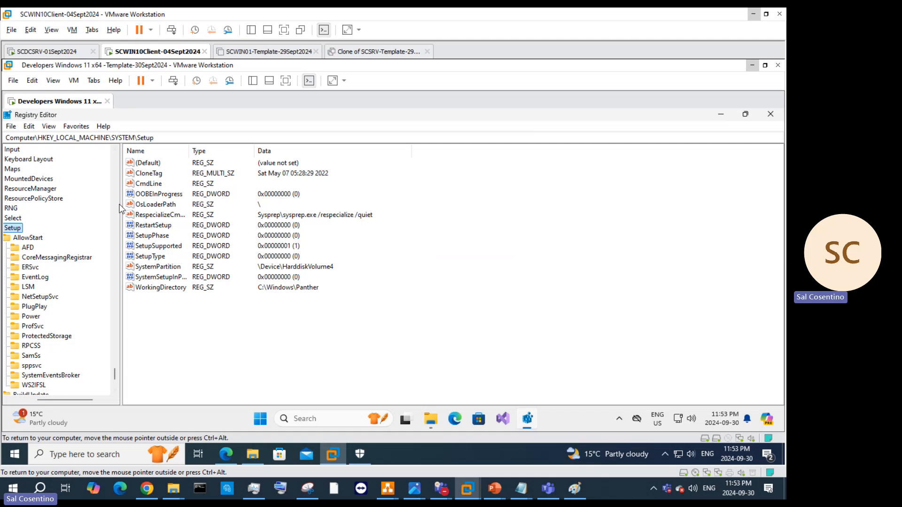
{"action": "left_click", "coordinate": [193, 136]}
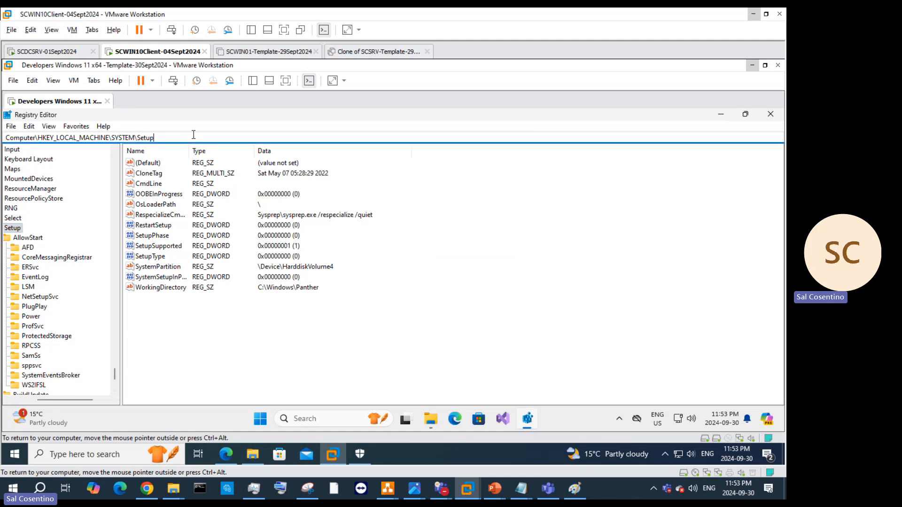
{"action": "type", "text": "v"}
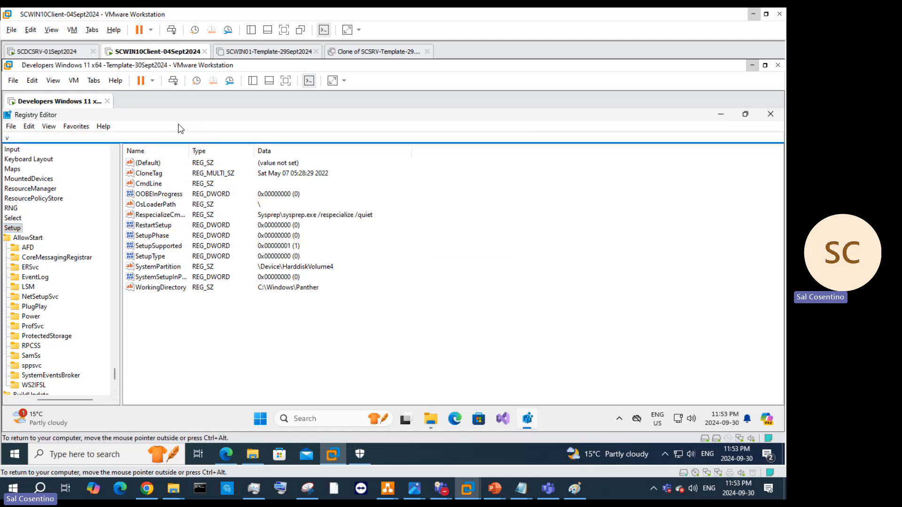
{"action": "right_click", "coordinate": [88, 134]}
{"action": "left_click", "coordinate": [117, 181]}
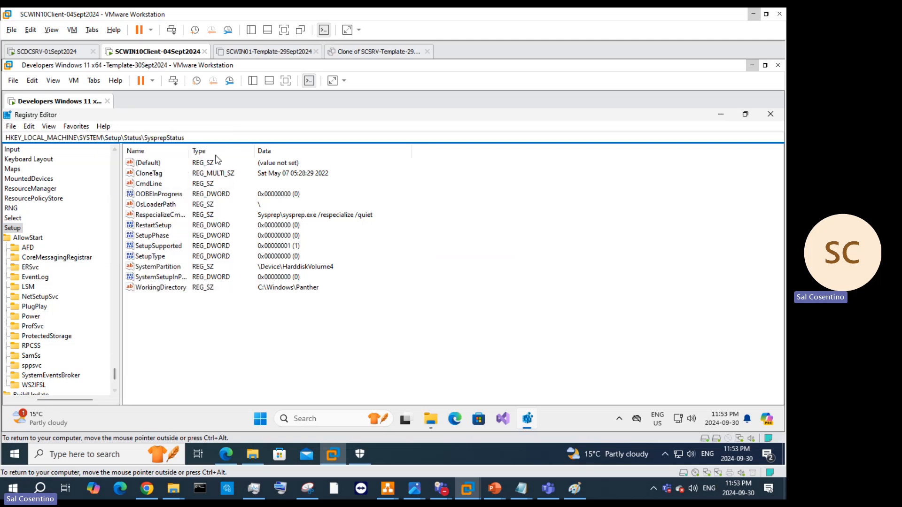
{"action": "key", "text": "Return"}
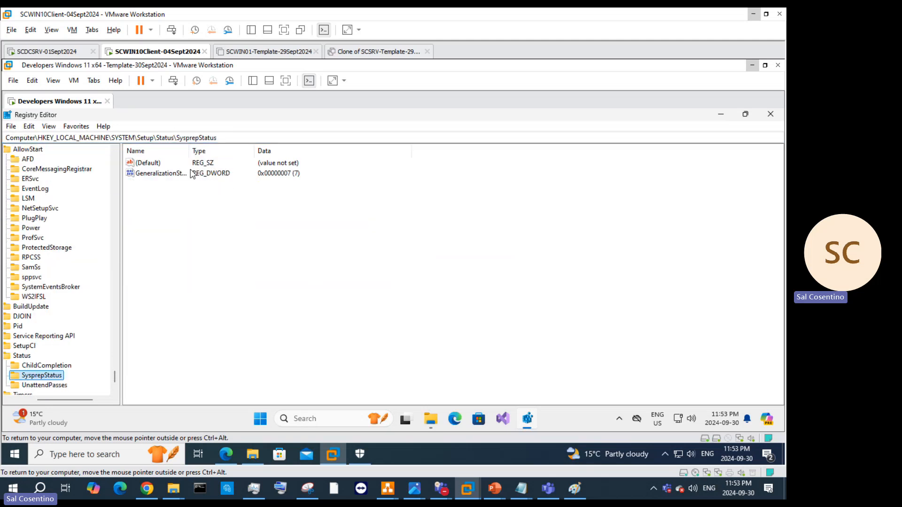
Step: Locate 'CleanUpState' in the allthings.how Sysprep fix article and copy the word
{"action": "left_click", "coordinate": [227, 455]}
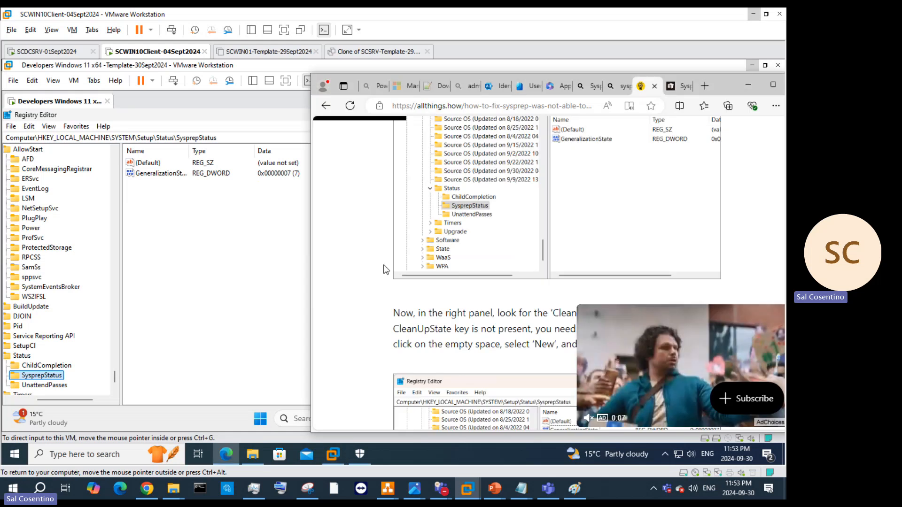
{"action": "scroll", "coordinate": [526, 280], "scroll_direction": "down", "scroll_amount": 1}
{"action": "scroll", "coordinate": [526, 281], "scroll_direction": "down", "scroll_amount": 3}
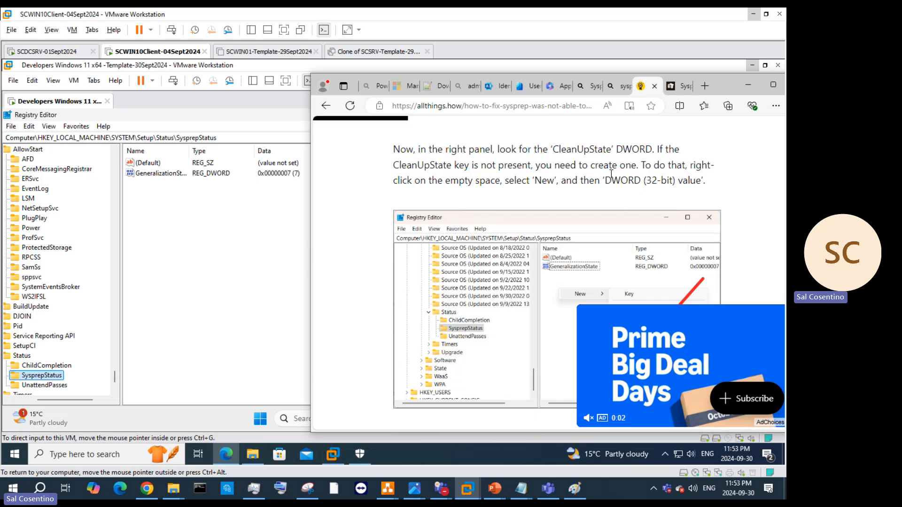
{"action": "scroll", "coordinate": [583, 202], "scroll_direction": "down", "scroll_amount": 2}
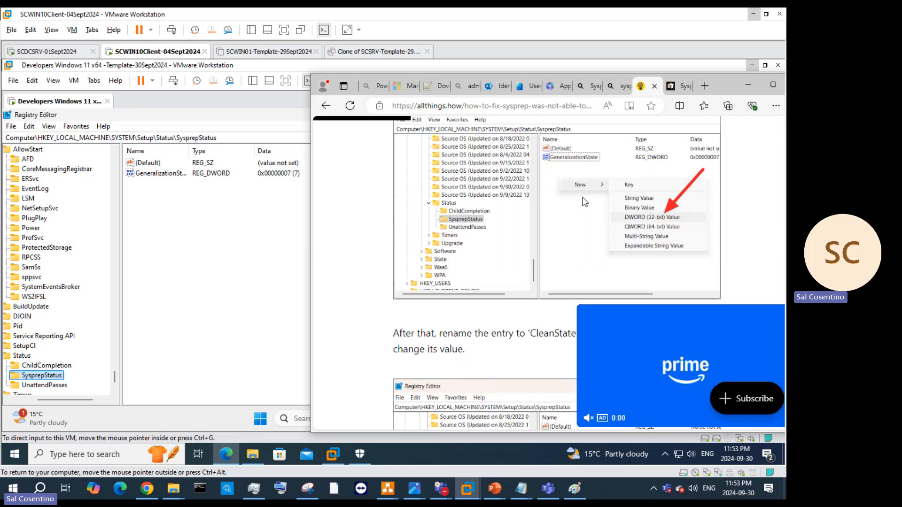
{"action": "scroll", "coordinate": [585, 202], "scroll_direction": "up", "scroll_amount": 3}
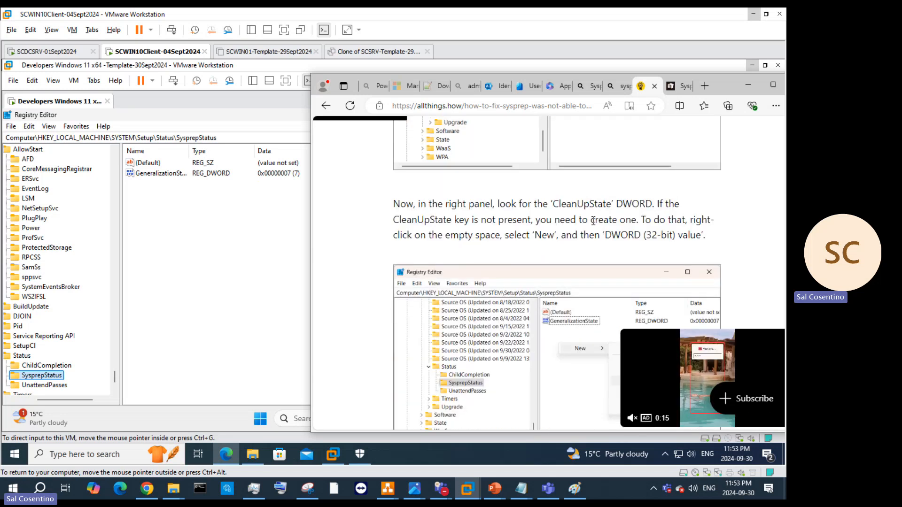
{"action": "scroll", "coordinate": [540, 261], "scroll_direction": "up", "scroll_amount": 3}
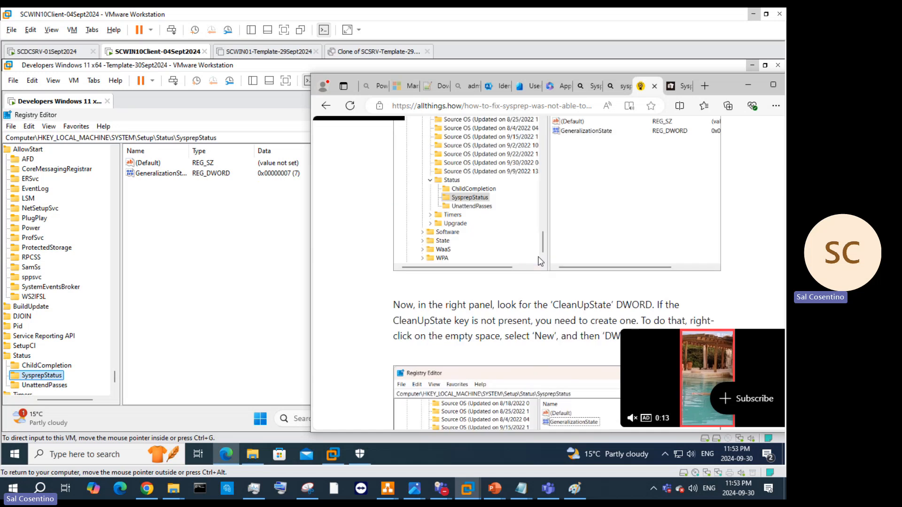
{"action": "scroll", "coordinate": [540, 262], "scroll_direction": "down", "scroll_amount": 4}
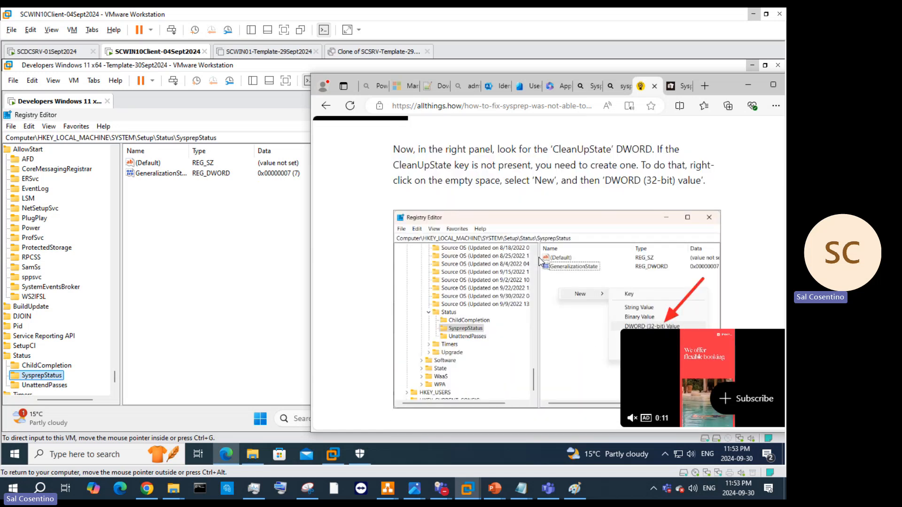
{"action": "scroll", "coordinate": [541, 262], "scroll_direction": "down", "scroll_amount": 2}
{"action": "scroll", "coordinate": [540, 261], "scroll_direction": "down", "scroll_amount": 5}
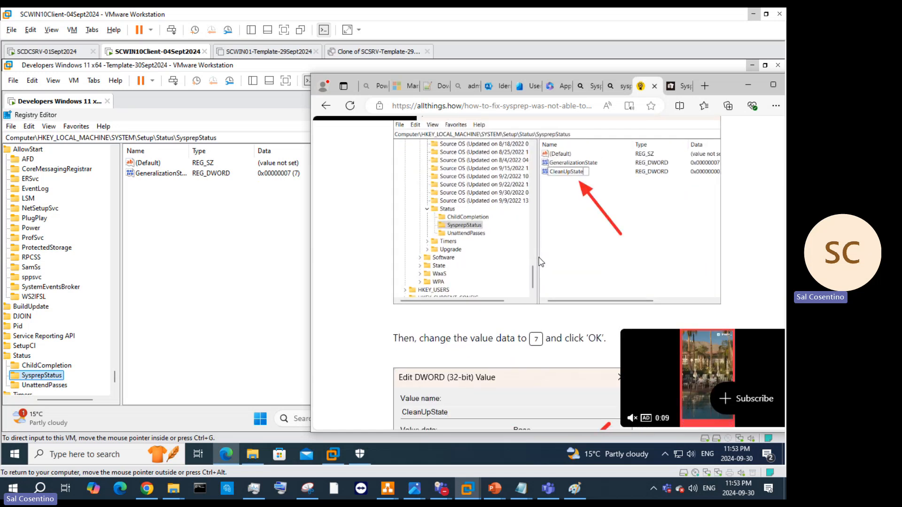
{"action": "scroll", "coordinate": [540, 262], "scroll_direction": "up", "scroll_amount": 3}
{"action": "scroll", "coordinate": [541, 262], "scroll_direction": "up", "scroll_amount": 1}
{"action": "scroll", "coordinate": [540, 262], "scroll_direction": "down", "scroll_amount": 3}
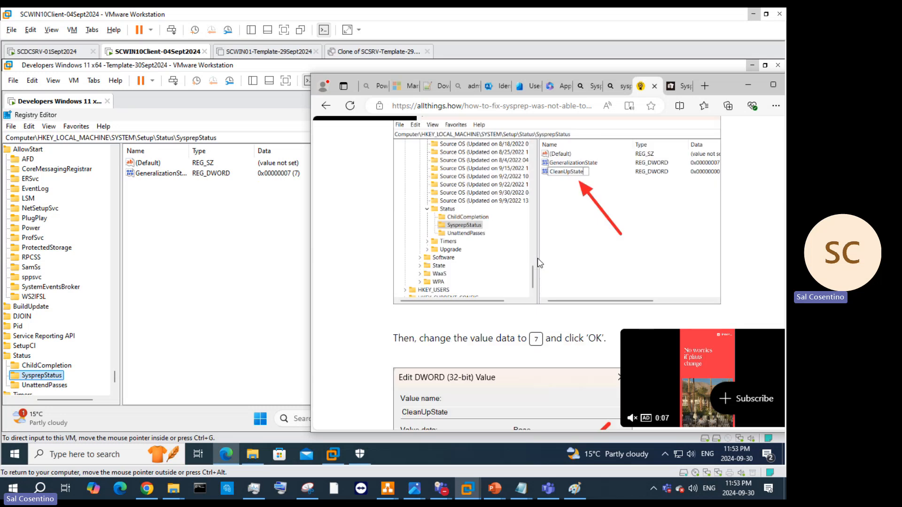
{"action": "scroll", "coordinate": [538, 259], "scroll_direction": "down", "scroll_amount": 2}
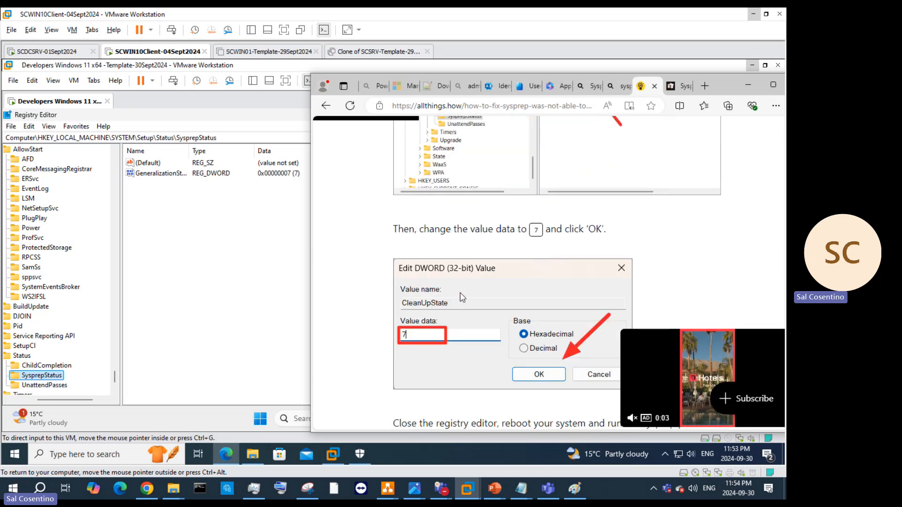
{"action": "scroll", "coordinate": [523, 247], "scroll_direction": "up", "scroll_amount": 3}
{"action": "scroll", "coordinate": [540, 244], "scroll_direction": "up", "scroll_amount": 3}
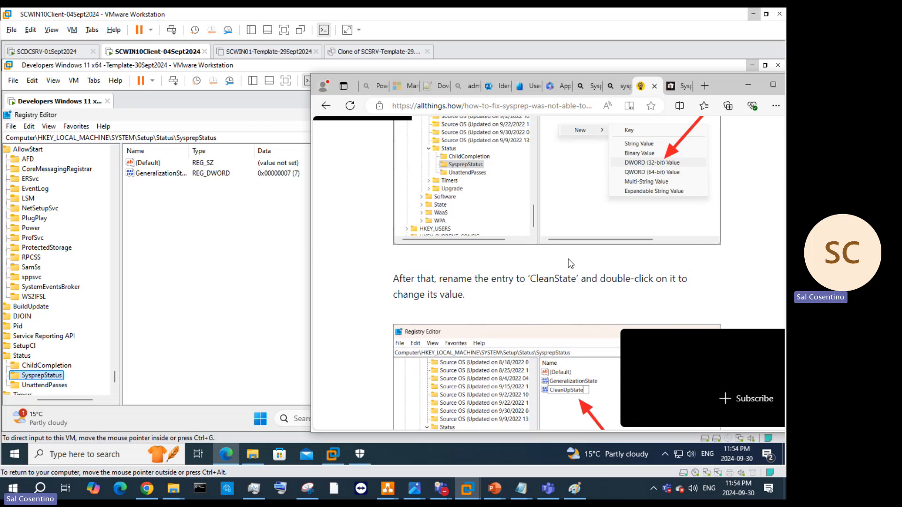
{"action": "scroll", "coordinate": [570, 244], "scroll_direction": "up", "scroll_amount": 2}
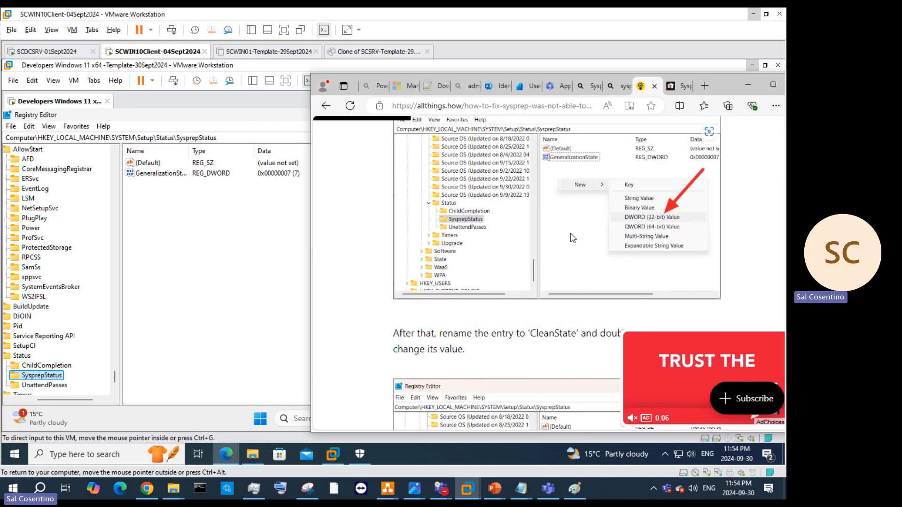
{"action": "scroll", "coordinate": [571, 236], "scroll_direction": "up", "scroll_amount": 2}
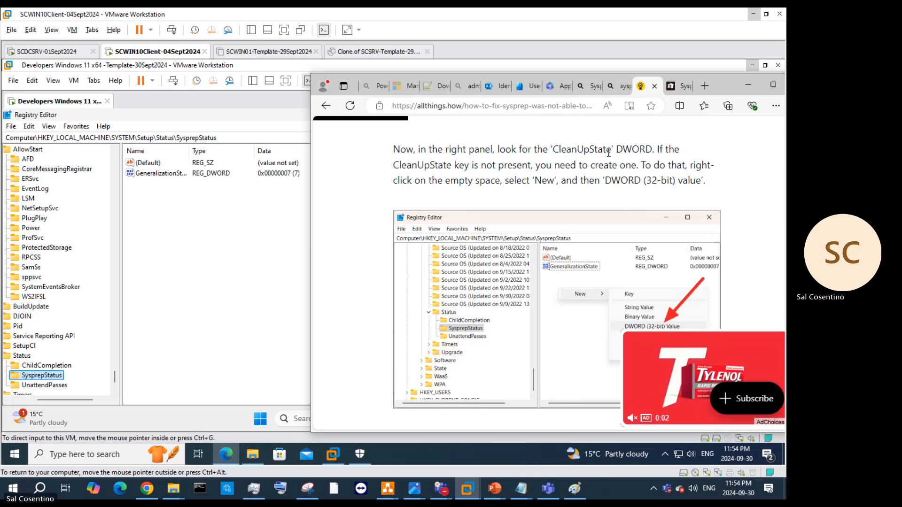
{"action": "left_click_drag", "start_coordinate": [612, 149], "coordinate": [556, 150]}
{"action": "right_click", "coordinate": [558, 153]}
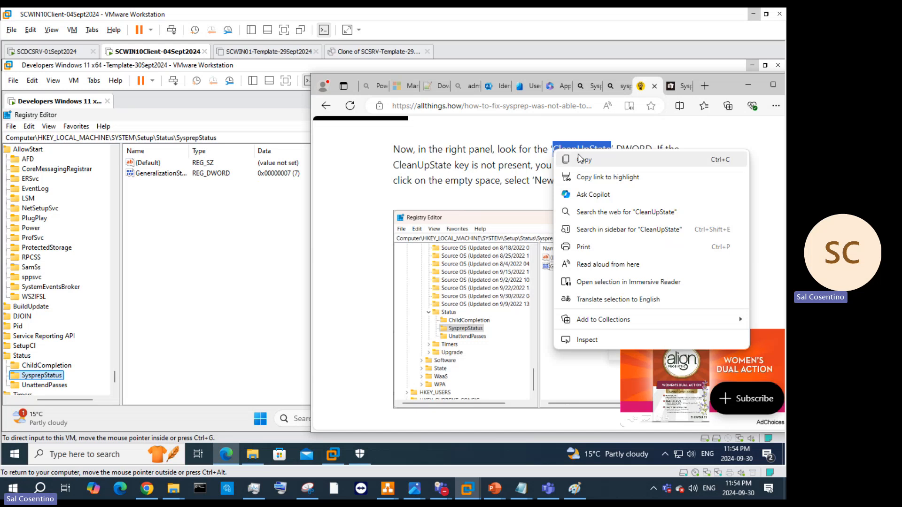
{"action": "left_click", "coordinate": [578, 159]}
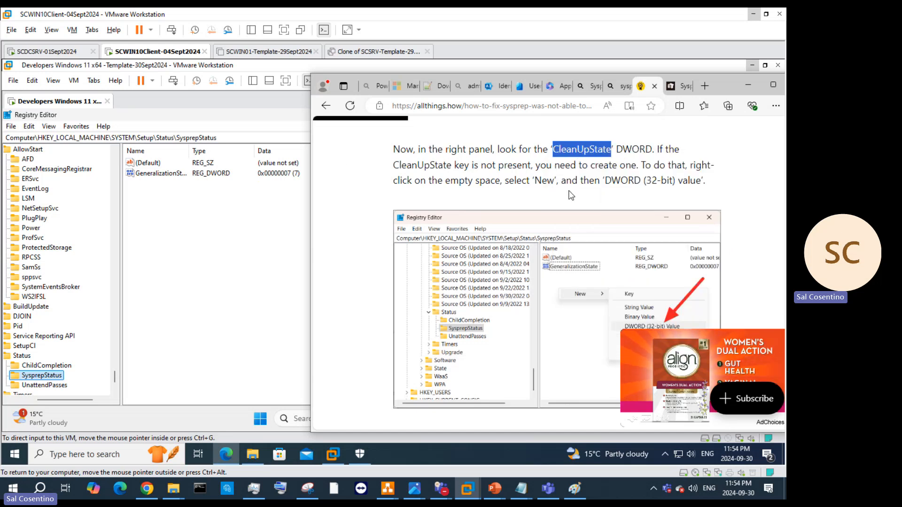
{"action": "scroll", "coordinate": [570, 194], "scroll_direction": "down", "scroll_amount": 5}
{"action": "scroll", "coordinate": [571, 196], "scroll_direction": "up", "scroll_amount": 7}
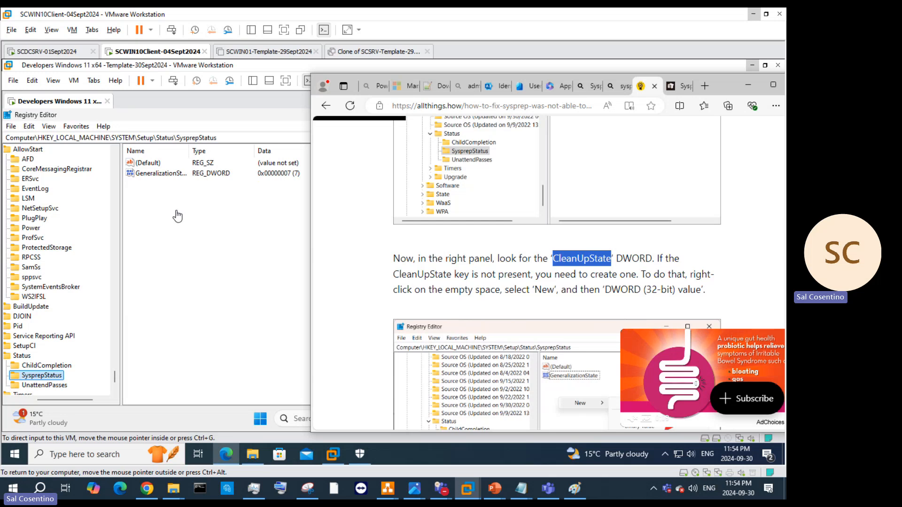
Step: Add a new DWORD (32-bit) value named CleanUpState under SysprepStatus in Registry Editor
{"action": "left_click", "coordinate": [156, 202]}
{"action": "right_click", "coordinate": [157, 202]}
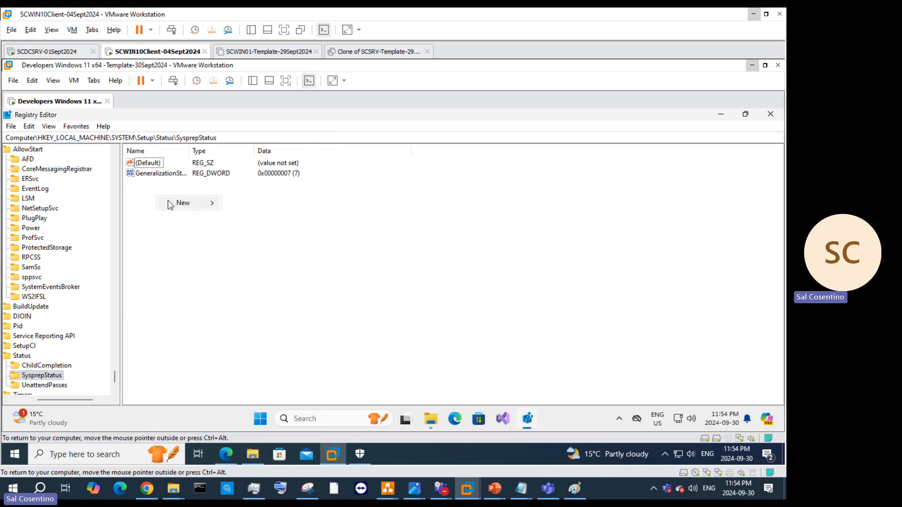
{"action": "mouse_move", "coordinate": [179, 202]}
{"action": "left_click", "coordinate": [290, 244]}
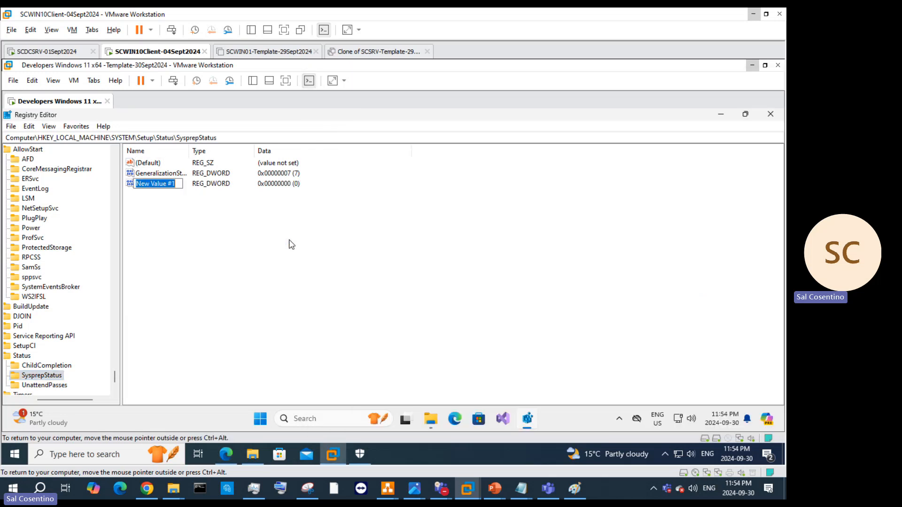
{"action": "key", "text": "ctrl+v"}
{"action": "key", "text": "Return"}
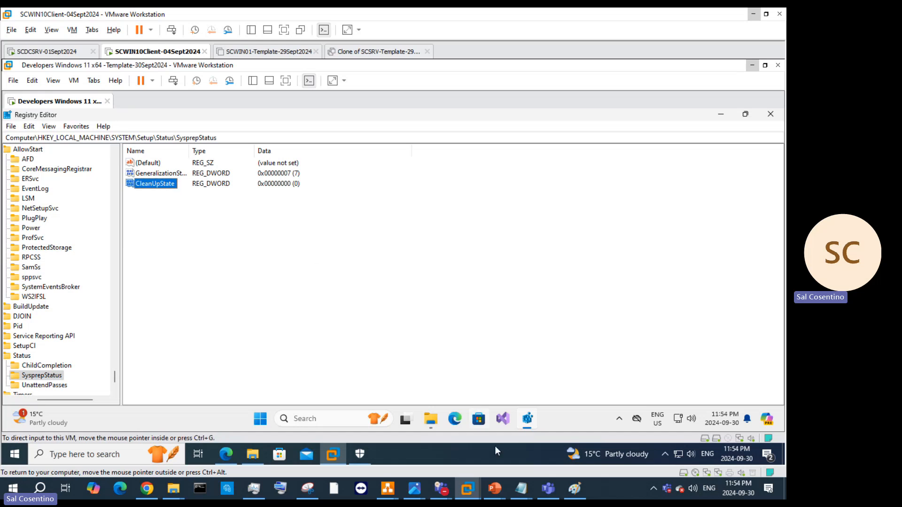
Step: Scroll the Sysprep fix article to find its next instruction
{"action": "mouse_move", "coordinate": [498, 486]}
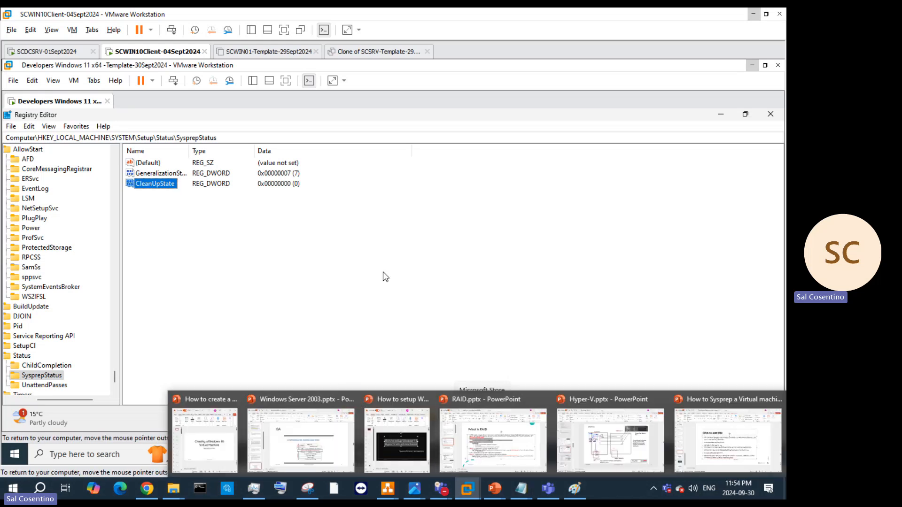
{"action": "left_click", "coordinate": [226, 454]}
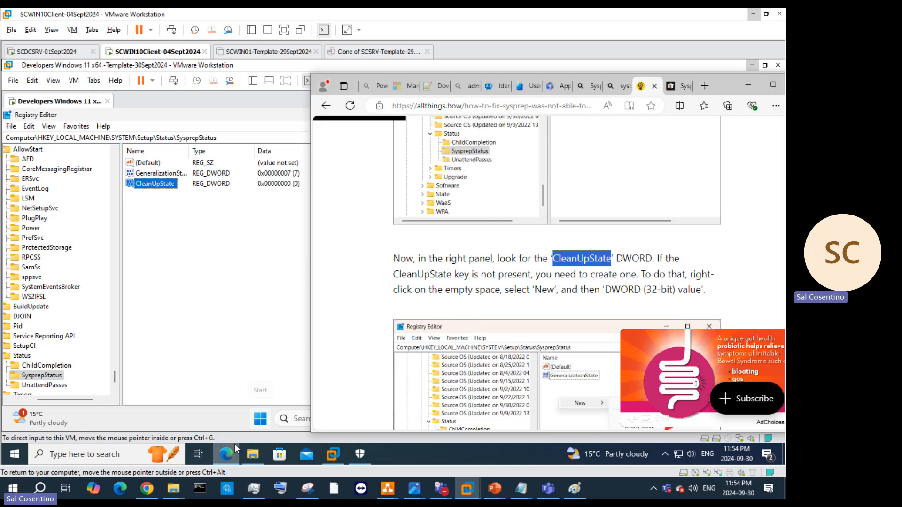
{"action": "scroll", "coordinate": [663, 269], "scroll_direction": "down", "scroll_amount": 1}
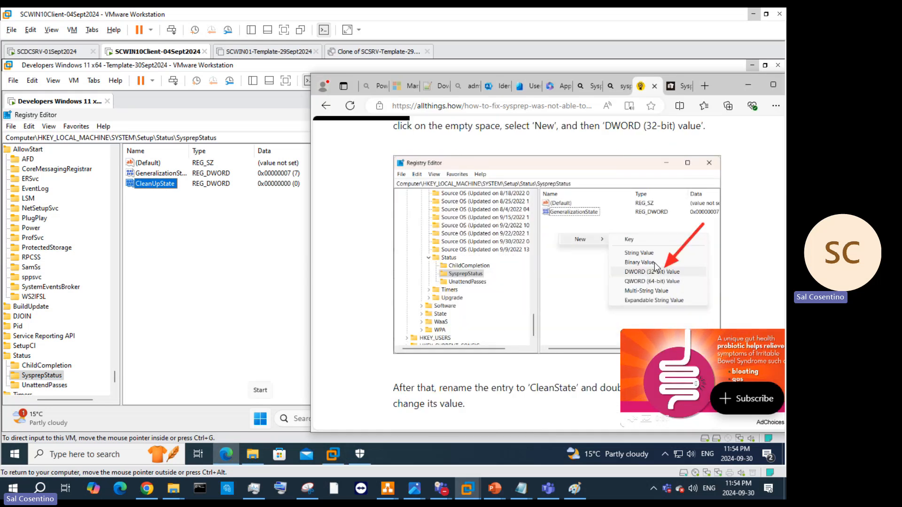
{"action": "scroll", "coordinate": [658, 268], "scroll_direction": "down", "scroll_amount": 4}
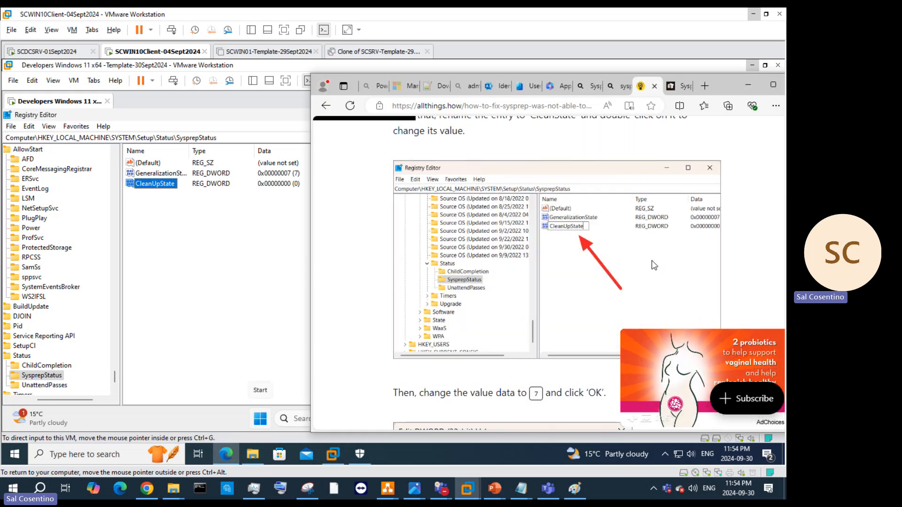
{"action": "scroll", "coordinate": [656, 267], "scroll_direction": "up", "scroll_amount": 3}
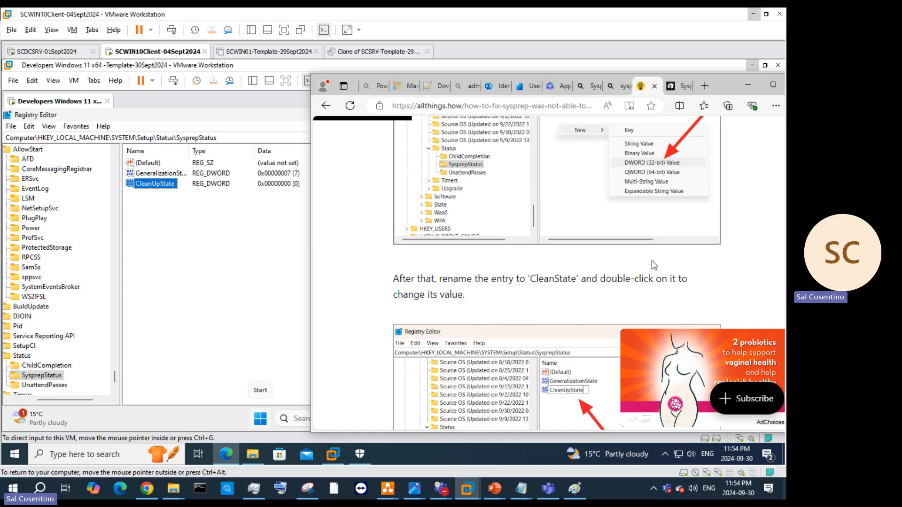
{"action": "scroll", "coordinate": [655, 266], "scroll_direction": "down", "scroll_amount": 4}
{"action": "scroll", "coordinate": [655, 265], "scroll_direction": "up", "scroll_amount": 3}
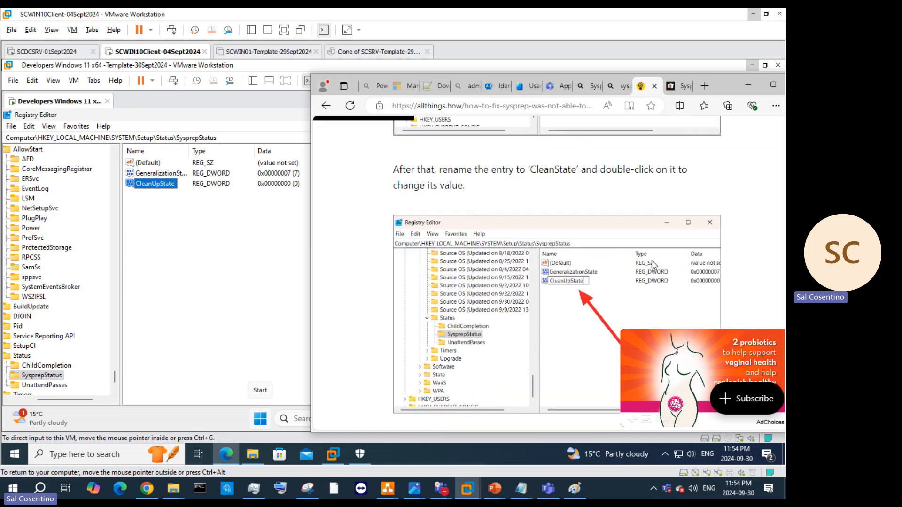
{"action": "scroll", "coordinate": [654, 265], "scroll_direction": "down", "scroll_amount": 4}
{"action": "scroll", "coordinate": [654, 265], "scroll_direction": "down", "scroll_amount": 2}
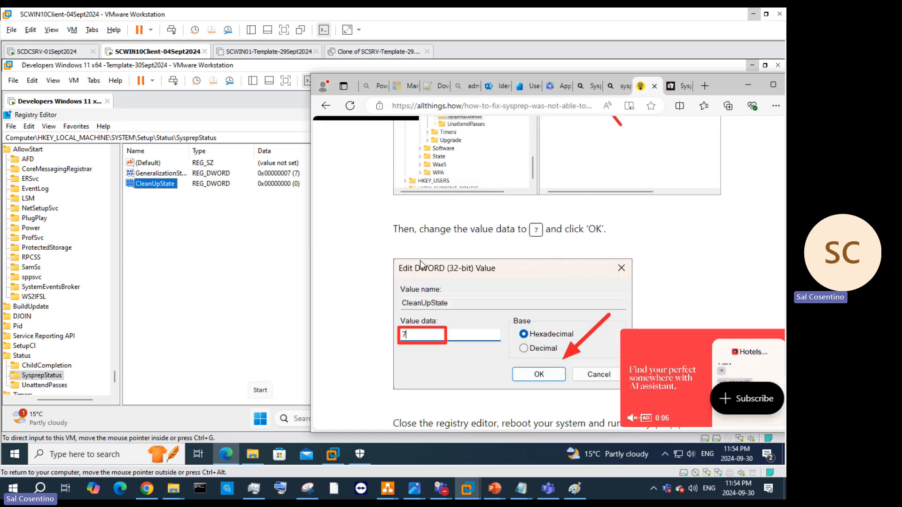
Step: Change the CleanUpState value data from 0 to 7 under SysprepStatus
{"action": "left_click", "coordinate": [168, 187]}
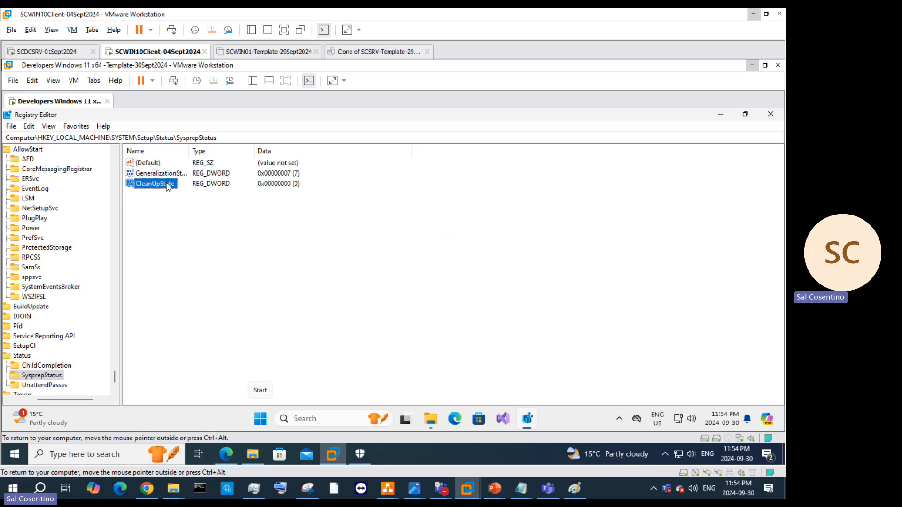
{"action": "double_click", "coordinate": [168, 187]}
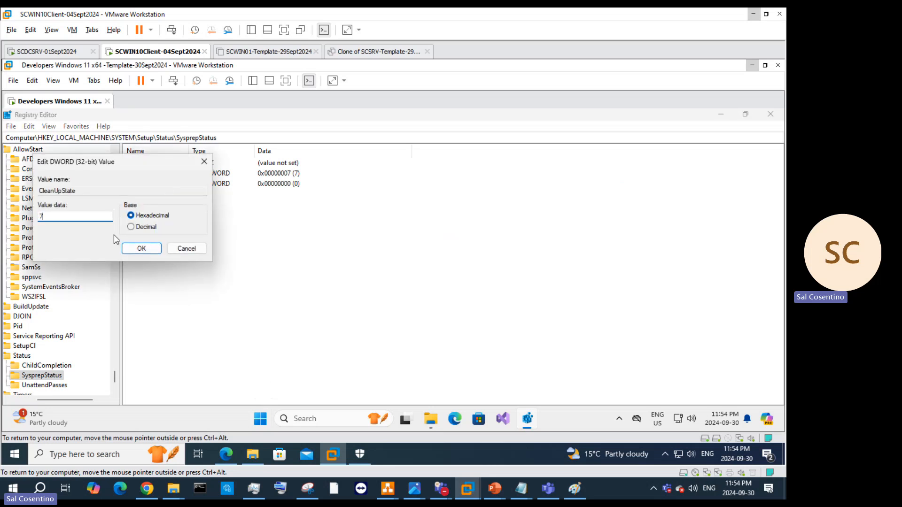
{"action": "left_click", "coordinate": [141, 248]}
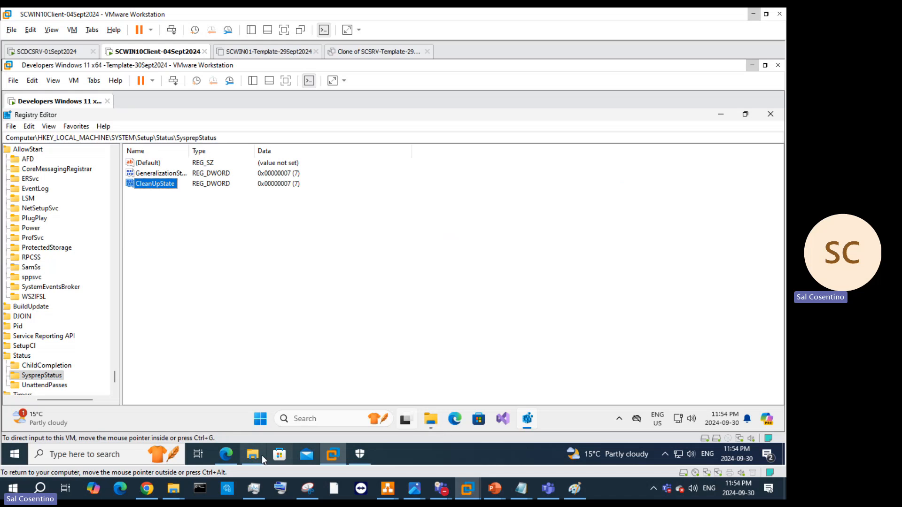
Step: Scroll the allthings.how guide past the Get-AppxPackage screenshots to the PackageFullName note
{"action": "left_click", "coordinate": [226, 454]}
{"action": "scroll", "coordinate": [500, 259], "scroll_direction": "down", "scroll_amount": 5}
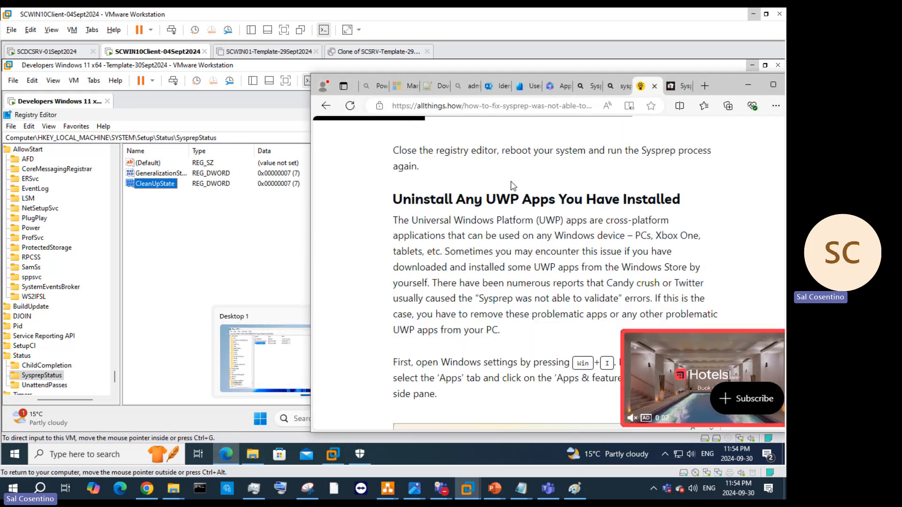
{"action": "scroll", "coordinate": [611, 224], "scroll_direction": "down", "scroll_amount": 1}
{"action": "scroll", "coordinate": [612, 227], "scroll_direction": "down", "scroll_amount": 4}
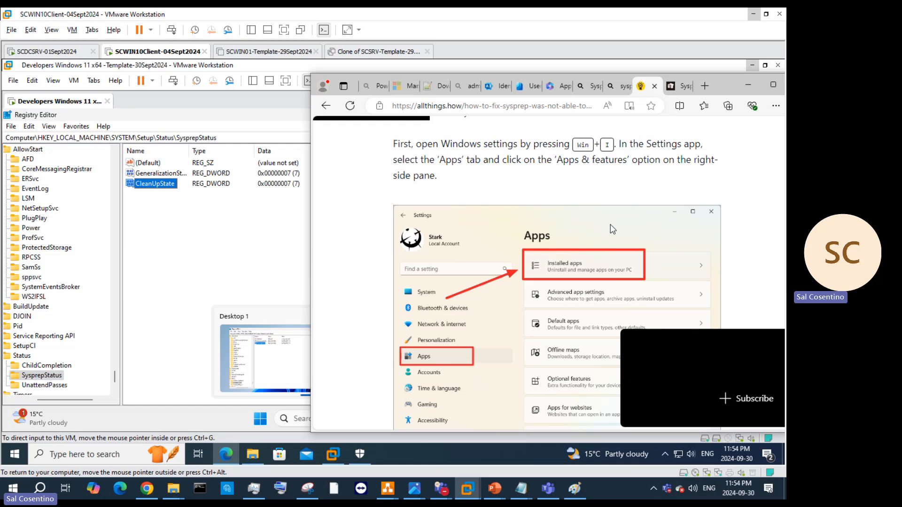
{"action": "scroll", "coordinate": [613, 229], "scroll_direction": "up", "scroll_amount": 5}
{"action": "scroll", "coordinate": [613, 228], "scroll_direction": "down", "scroll_amount": 4}
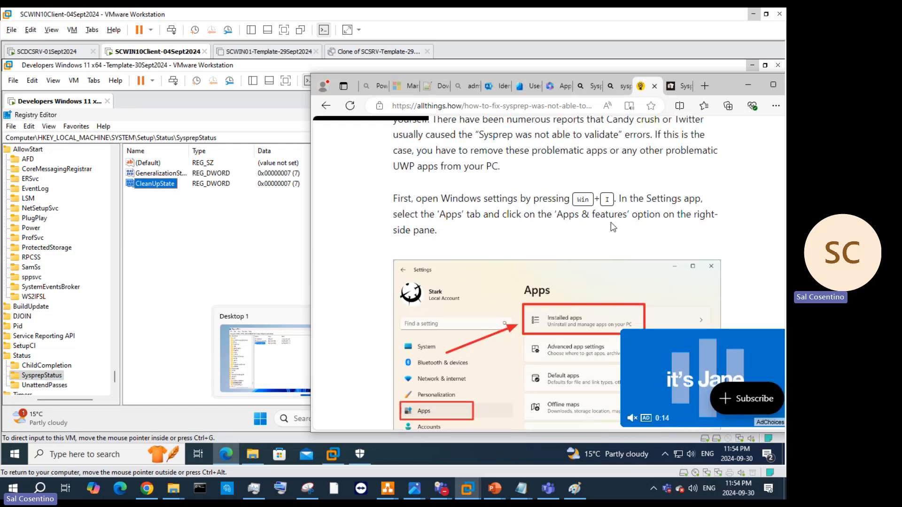
{"action": "scroll", "coordinate": [613, 226], "scroll_direction": "down", "scroll_amount": 6}
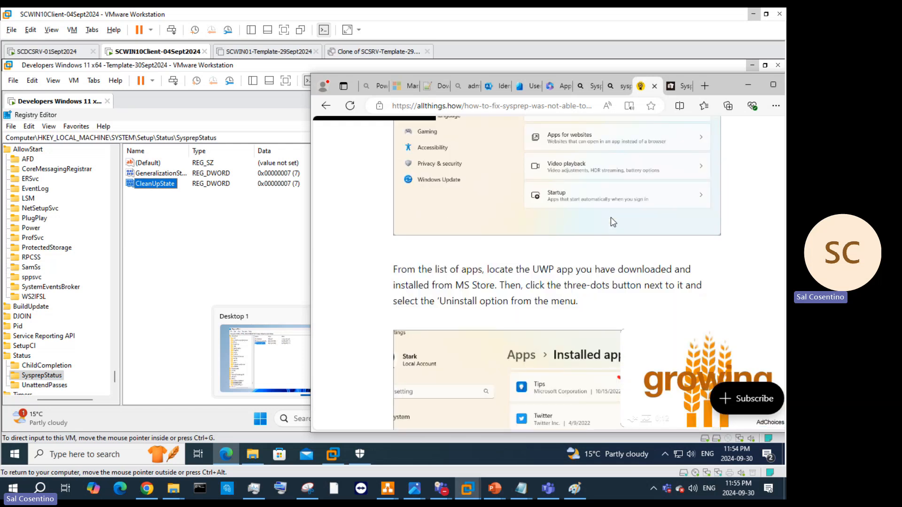
{"action": "scroll", "coordinate": [611, 220], "scroll_direction": "down", "scroll_amount": 3}
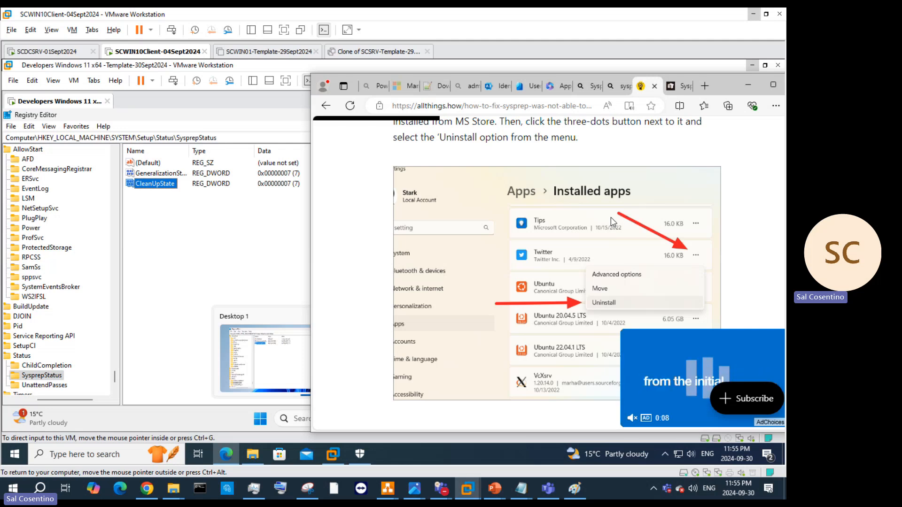
{"action": "scroll", "coordinate": [611, 217], "scroll_direction": "down", "scroll_amount": 4}
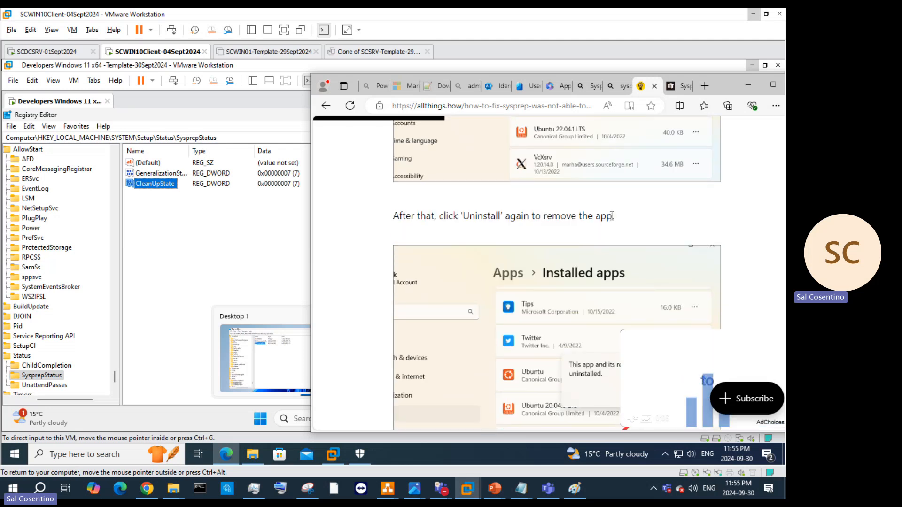
{"action": "scroll", "coordinate": [611, 218], "scroll_direction": "down", "scroll_amount": 3}
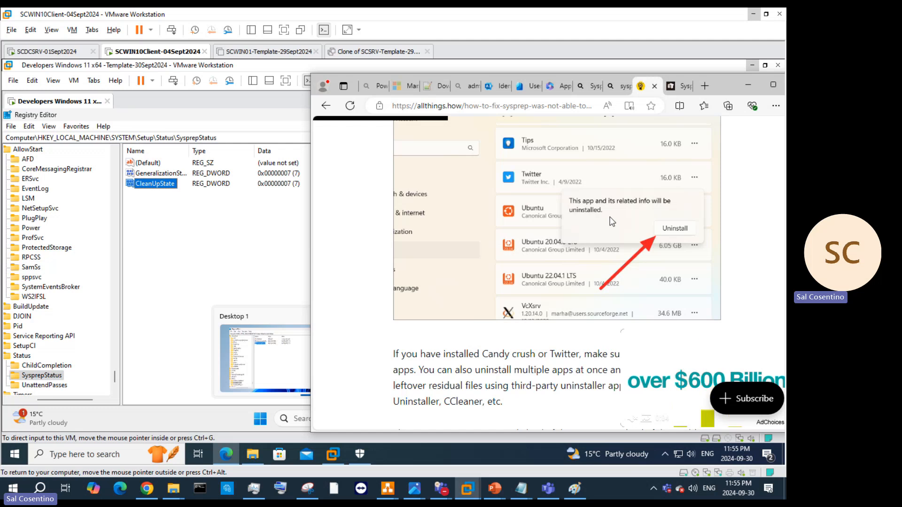
{"action": "scroll", "coordinate": [609, 226], "scroll_direction": "down", "scroll_amount": 4}
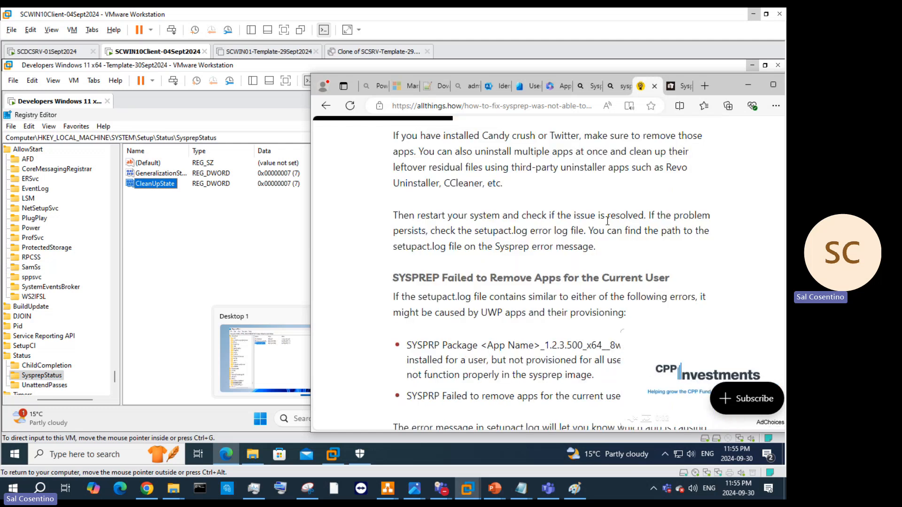
{"action": "scroll", "coordinate": [608, 220], "scroll_direction": "down", "scroll_amount": 2}
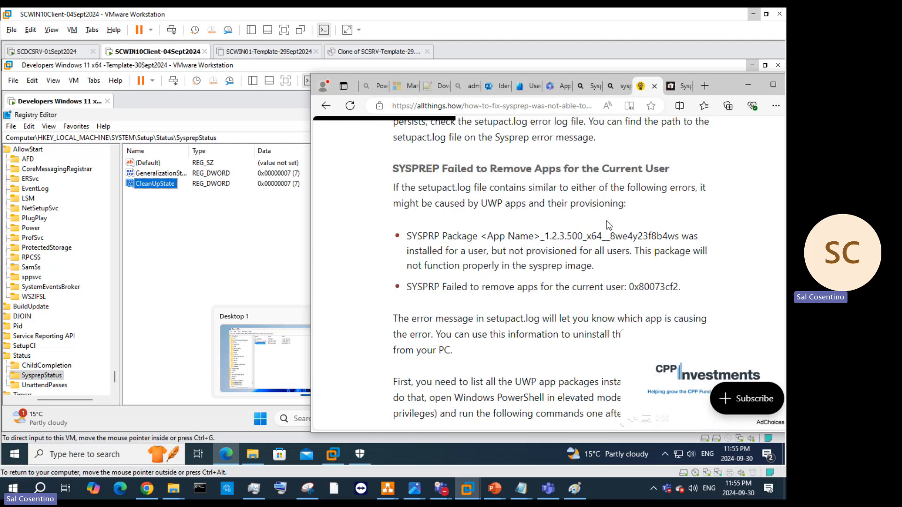
{"action": "scroll", "coordinate": [610, 225], "scroll_direction": "down", "scroll_amount": 9}
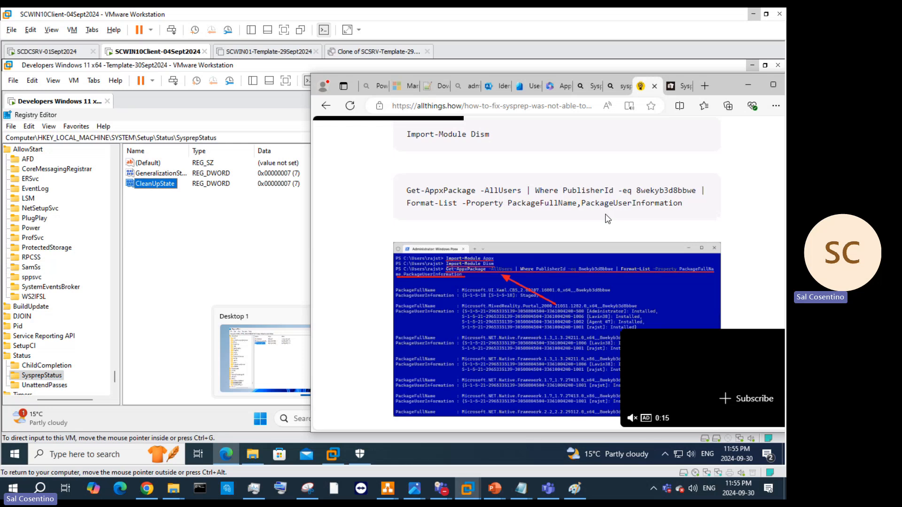
{"action": "scroll", "coordinate": [606, 216], "scroll_direction": "down", "scroll_amount": 2}
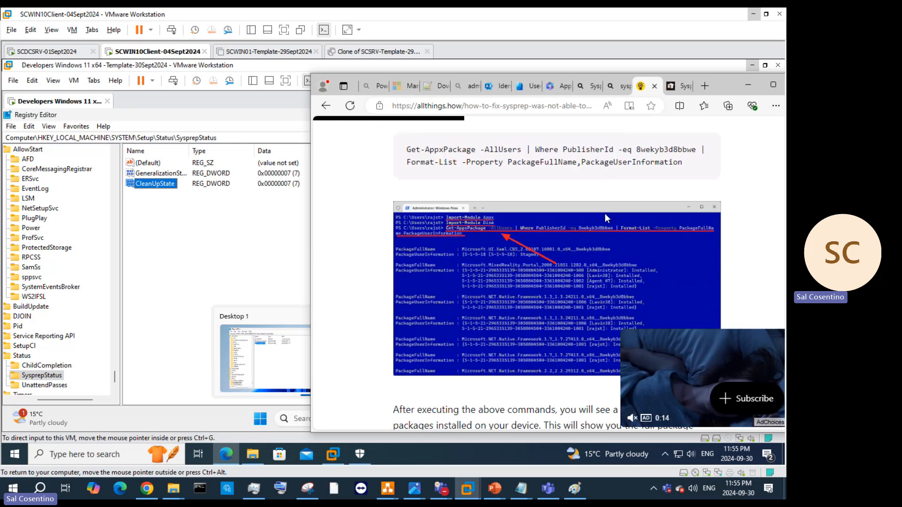
{"action": "scroll", "coordinate": [606, 216], "scroll_direction": "down", "scroll_amount": 4}
{"action": "scroll", "coordinate": [604, 212], "scroll_direction": "down", "scroll_amount": 6}
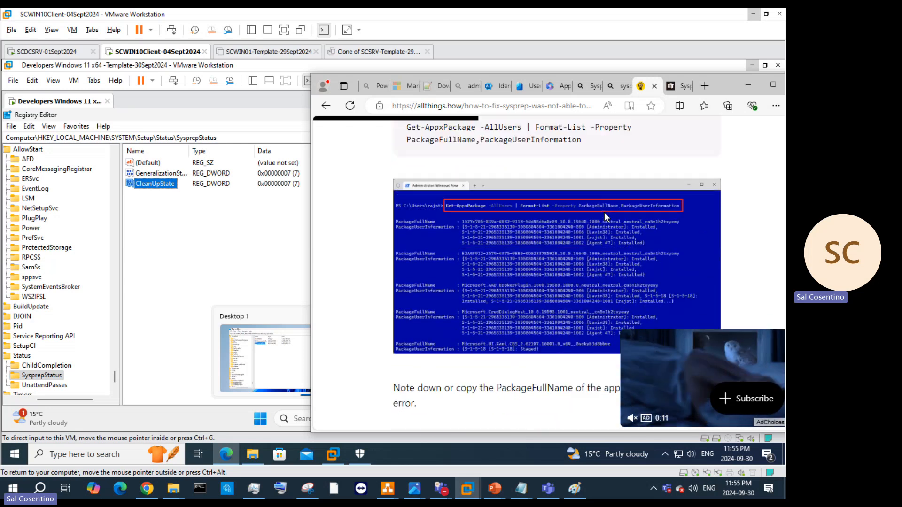
Step: Minimize Edge, close Registry Editor, restart the Windows 11 VM, and bring up the Teams chat
{"action": "left_click", "coordinate": [748, 87]}
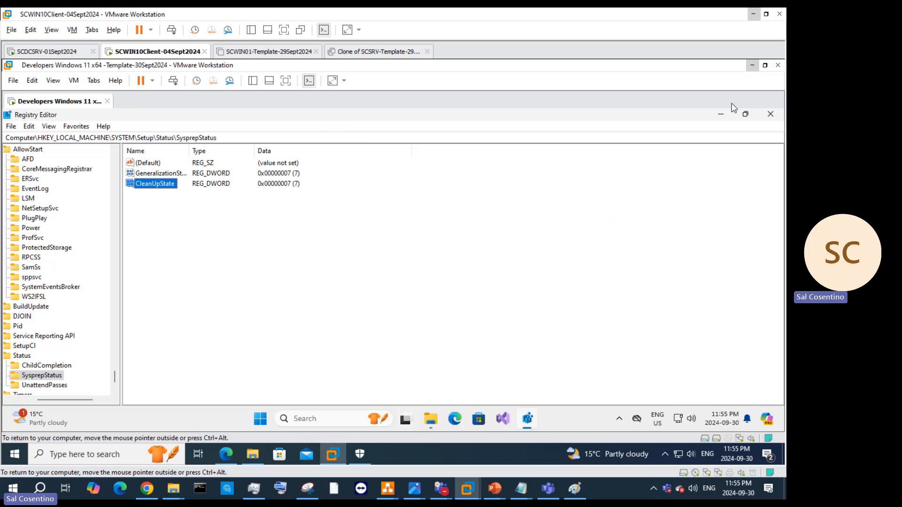
{"action": "left_click", "coordinate": [770, 115]}
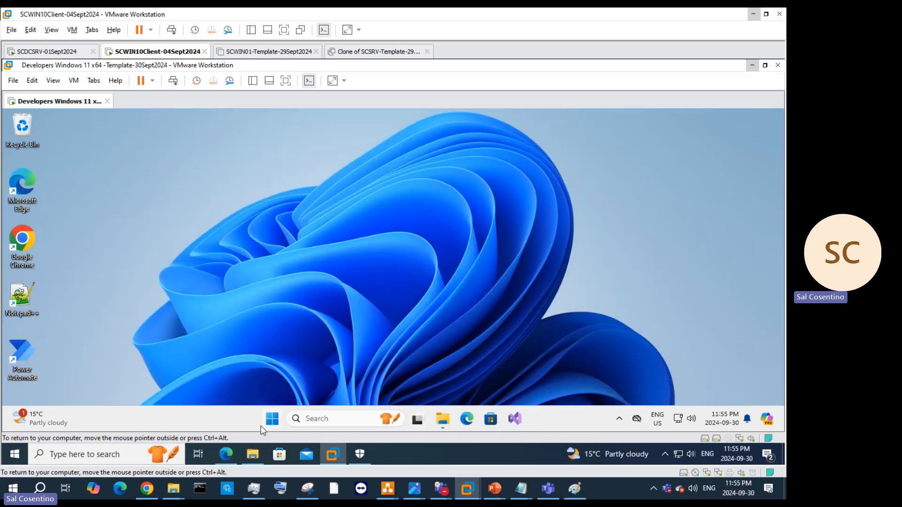
{"action": "left_click", "coordinate": [272, 418]}
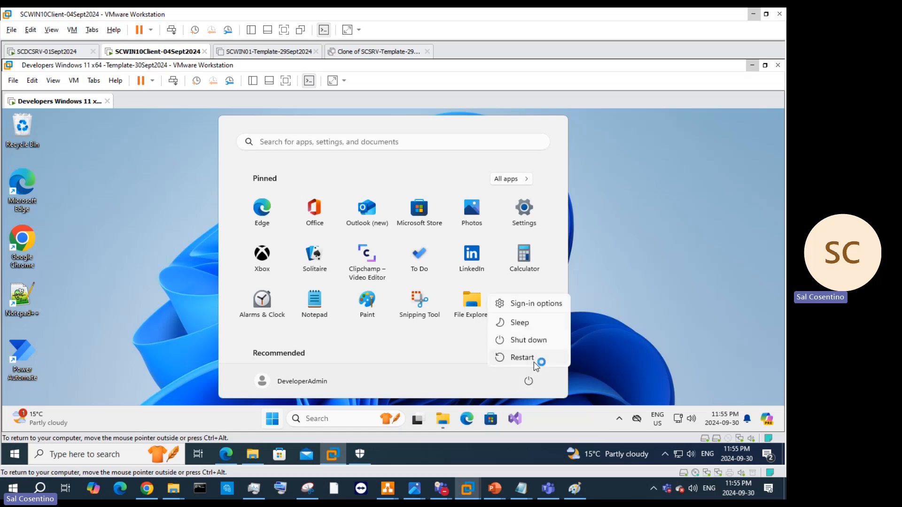
{"action": "left_click", "coordinate": [534, 361]}
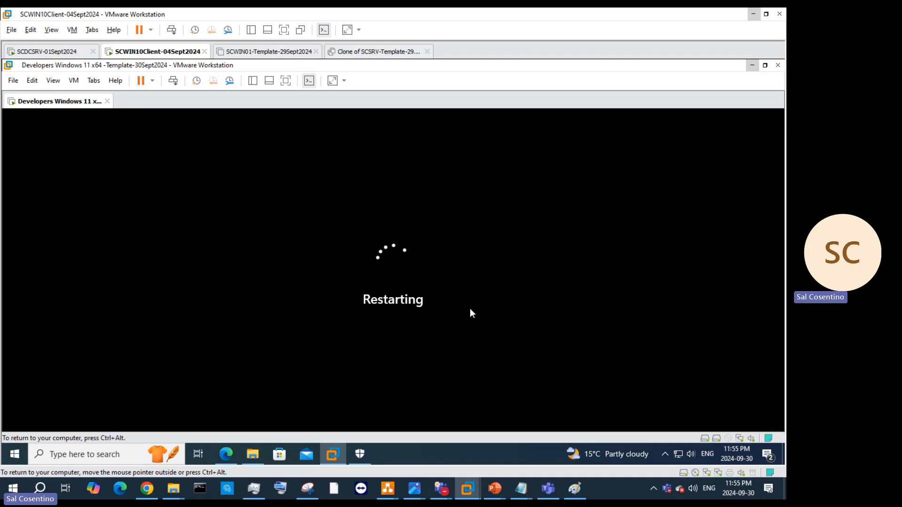
{"action": "mouse_move", "coordinate": [447, 488]}
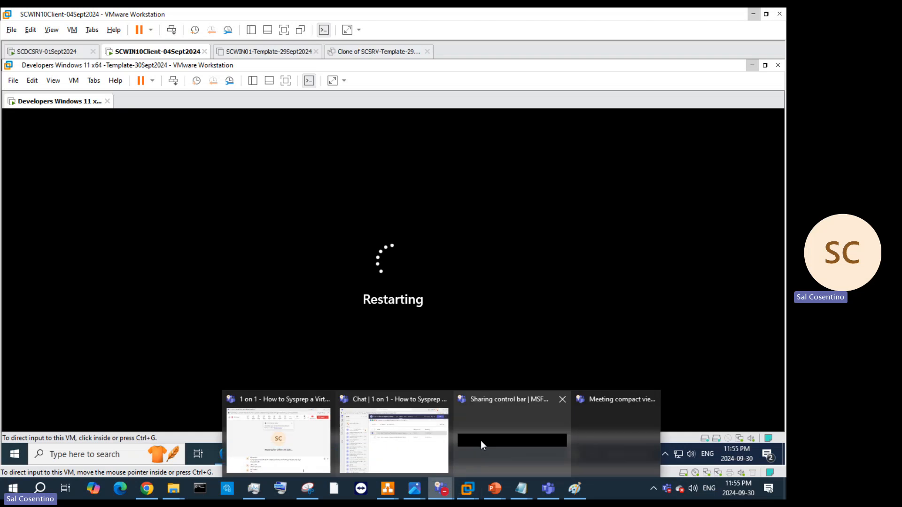
{"action": "left_click", "coordinate": [397, 437]}
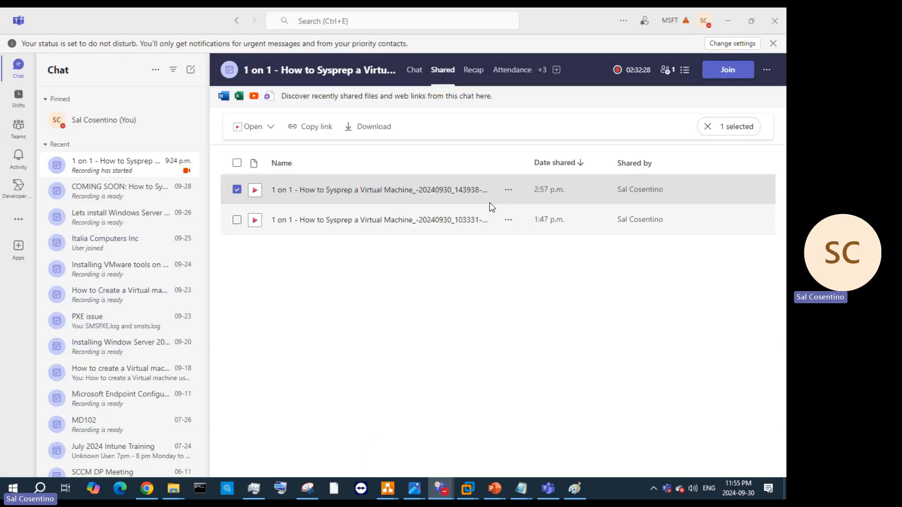
Step: Minimize Teams to reveal the VM's 0xc000000e recovery screen
{"action": "left_click", "coordinate": [728, 21]}
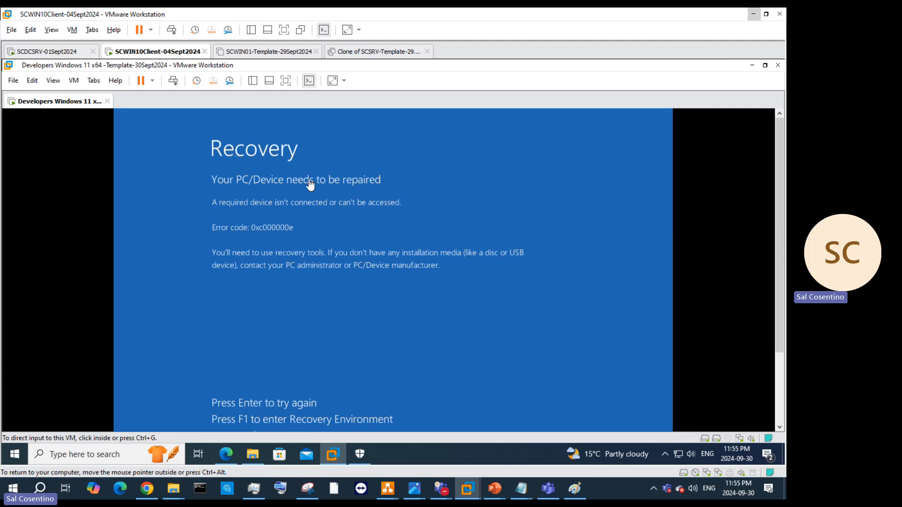
Step: Retry booting from the 0xc000000e recovery screen, then release input to the host
{"action": "left_click", "coordinate": [376, 324]}
{"action": "key", "text": "Return"}
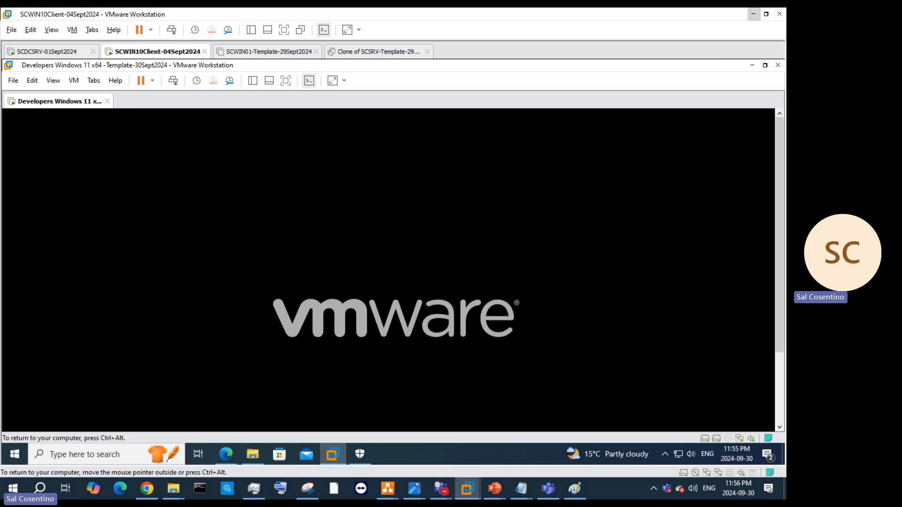
{"action": "key", "text": "ctrl+alt"}
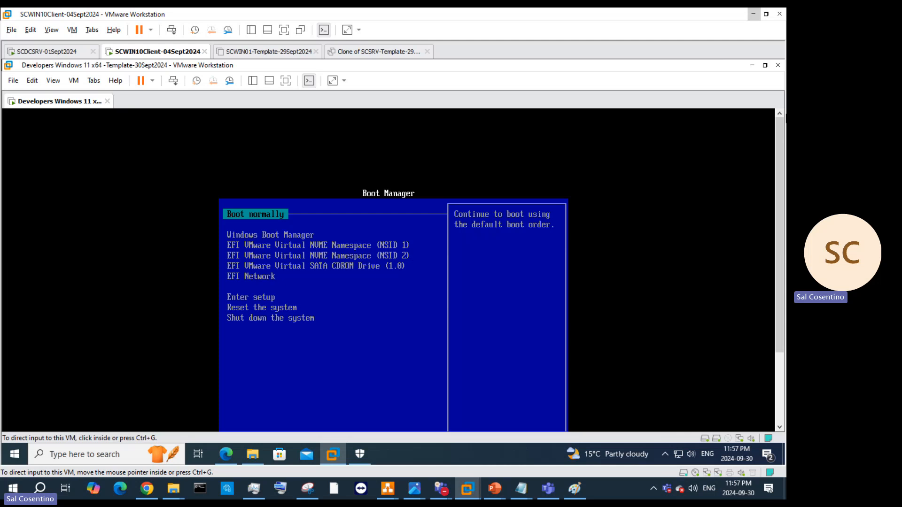
Step: Select Windows Boot Manager in the VM's boot menu to boot to the lock screen
{"action": "left_click", "coordinate": [553, 233]}
{"action": "key", "text": "Down"}
{"action": "key", "text": "Return"}
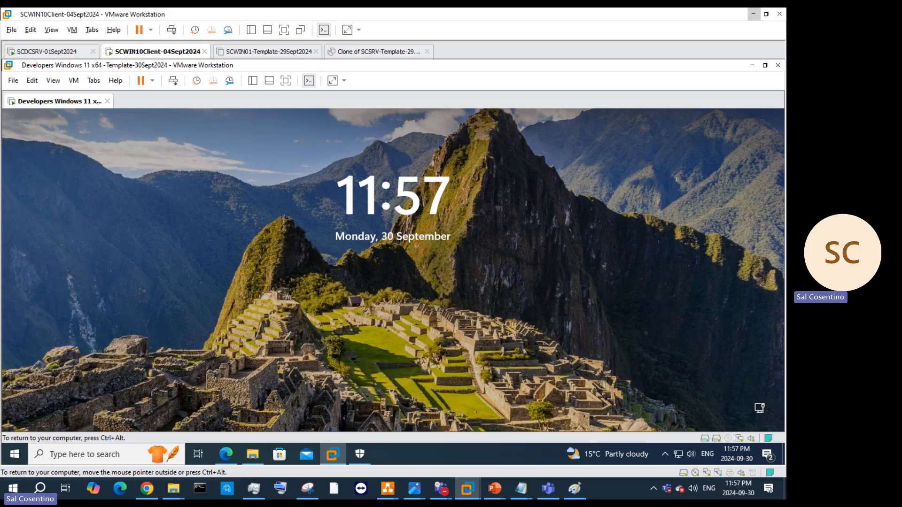
Step: Get past the lock screen and sign in to the VM with the admin account password
{"action": "key", "text": "ctrl+alt"}
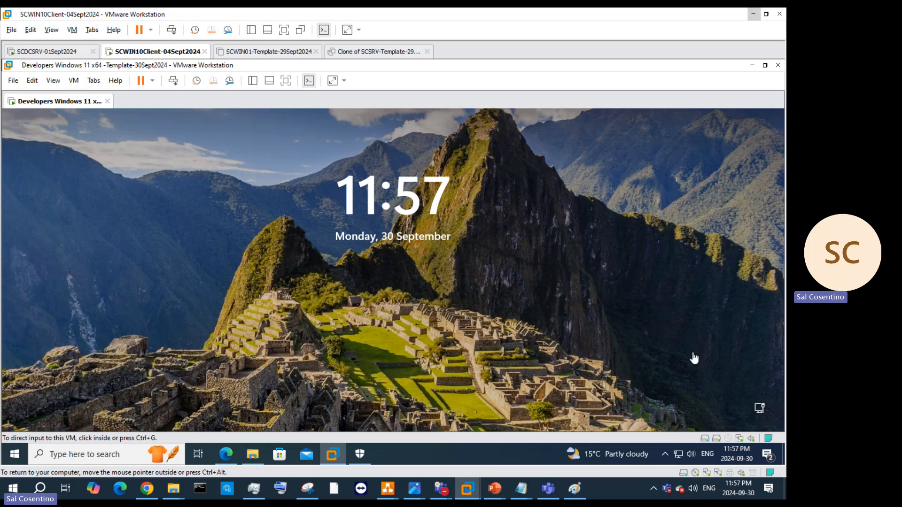
{"action": "left_click", "coordinate": [173, 80]}
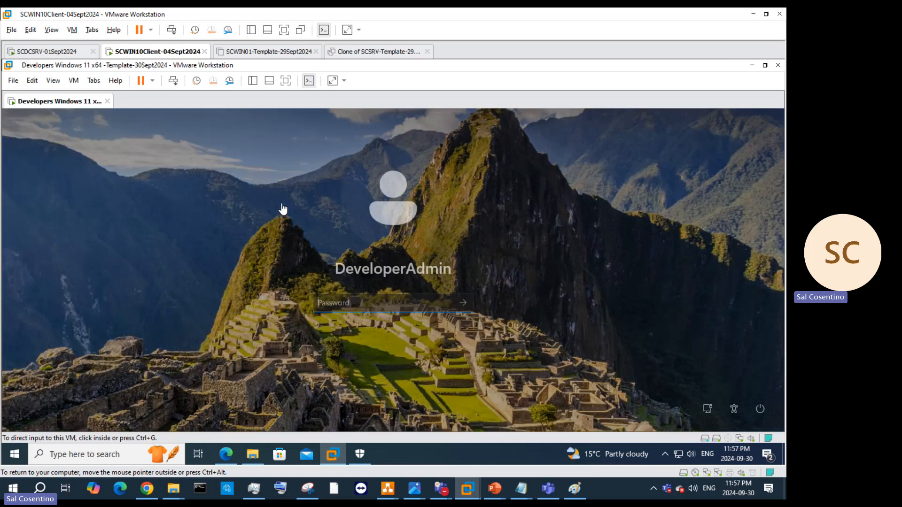
{"action": "left_click", "coordinate": [369, 299]}
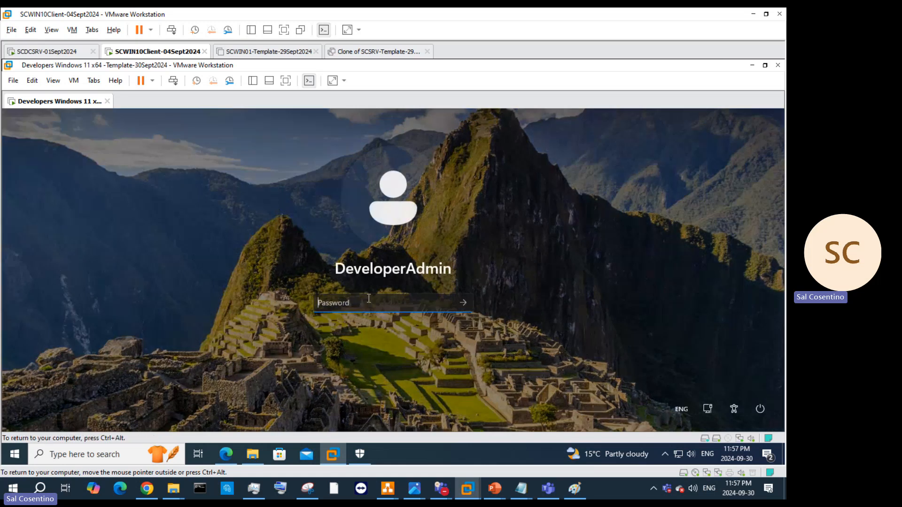
{"action": "type", "text": "***************"}
{"action": "key", "text": "Return"}
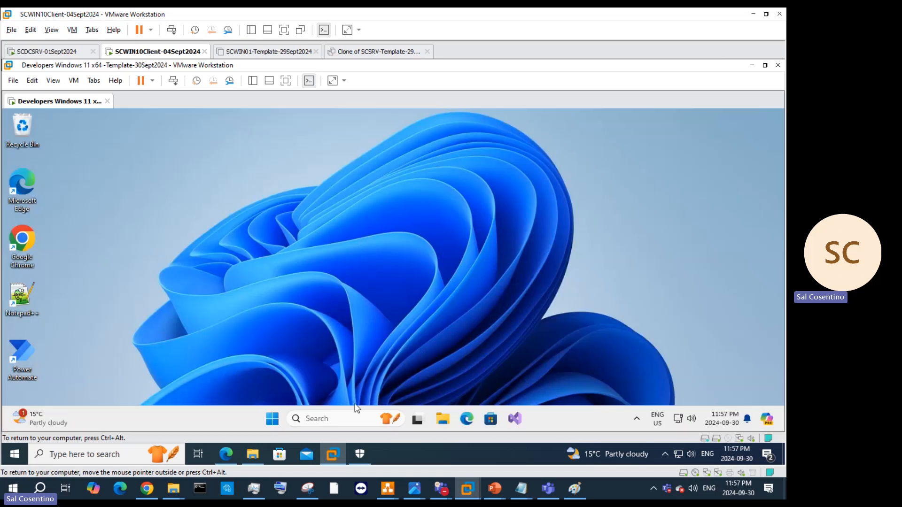
Step: Open the Sysprep folder from the Run prompt and launch sysprep.exe
{"action": "right_click", "coordinate": [274, 419]}
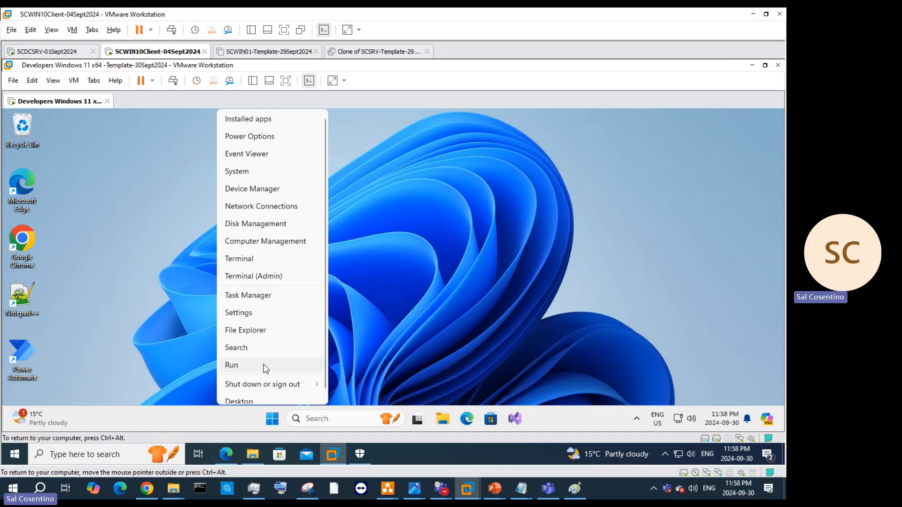
{"action": "left_click", "coordinate": [263, 364]}
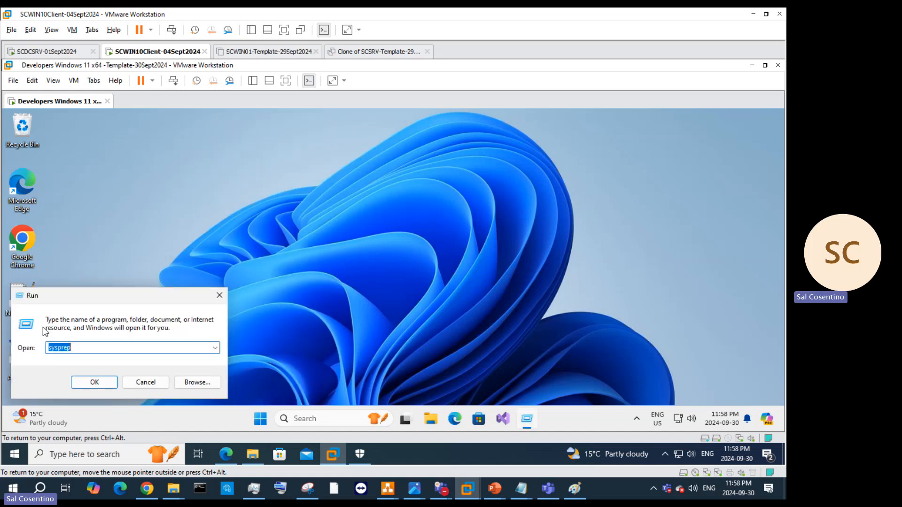
{"action": "left_click", "coordinate": [91, 381]}
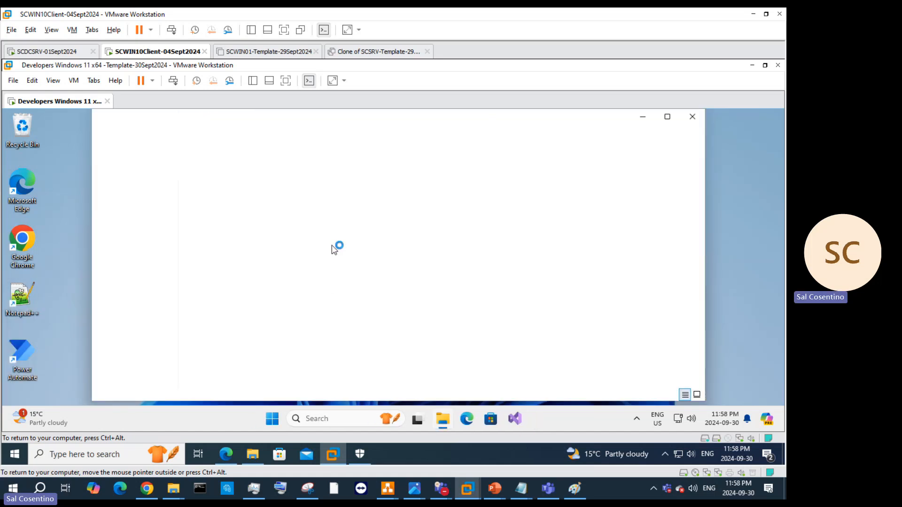
{"action": "double_click", "coordinate": [220, 259]}
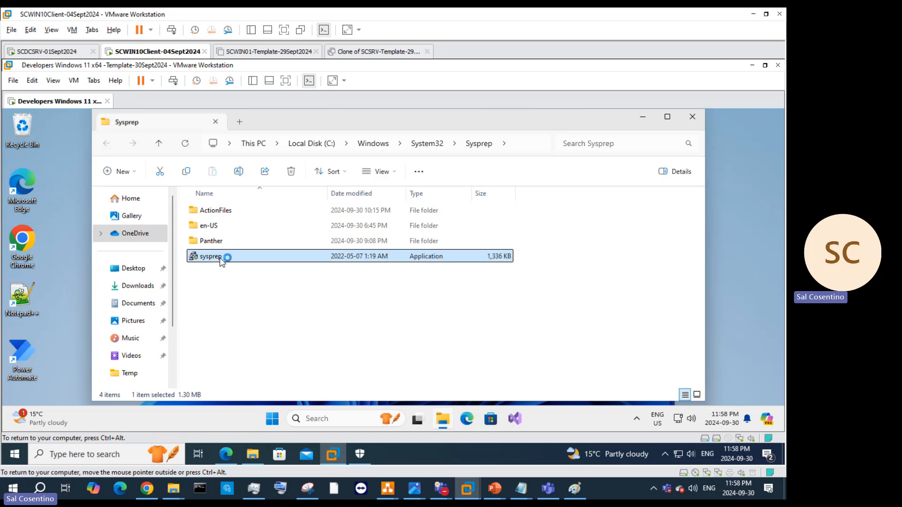
Step: Run Sysprep with Generalize and Shutdown, dismiss the validation error, and close Explorer
{"action": "left_click", "coordinate": [325, 257]}
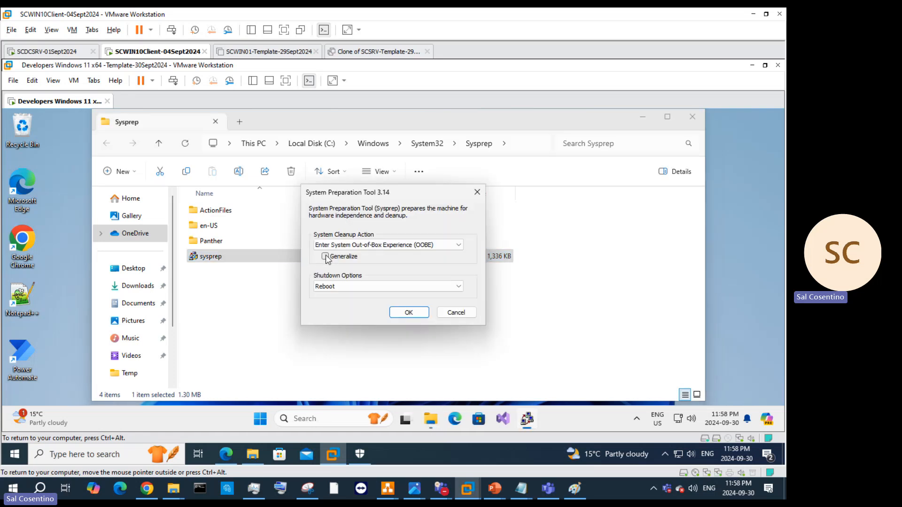
{"action": "left_click", "coordinate": [362, 285]}
{"action": "left_click", "coordinate": [350, 310]}
{"action": "left_click", "coordinate": [348, 288]}
{"action": "left_click", "coordinate": [348, 308]}
{"action": "left_click", "coordinate": [405, 313]}
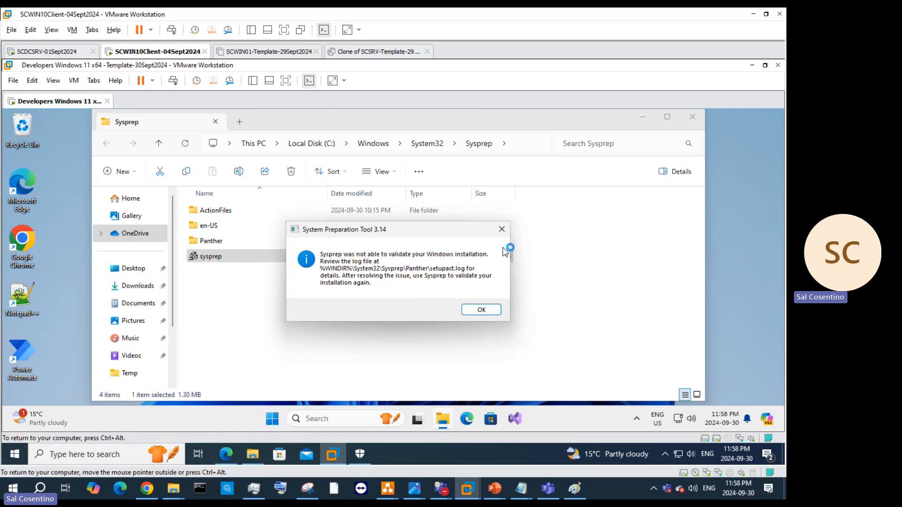
{"action": "left_click", "coordinate": [479, 309]}
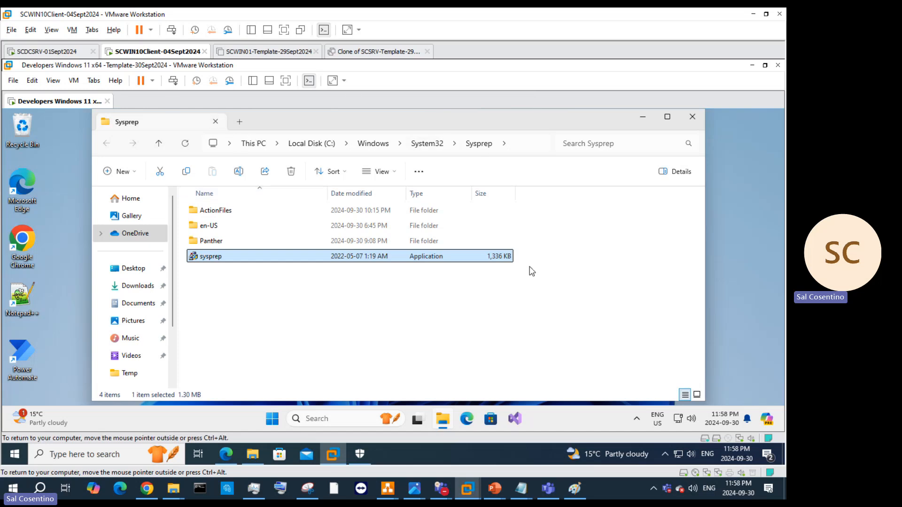
{"action": "left_click", "coordinate": [691, 118]}
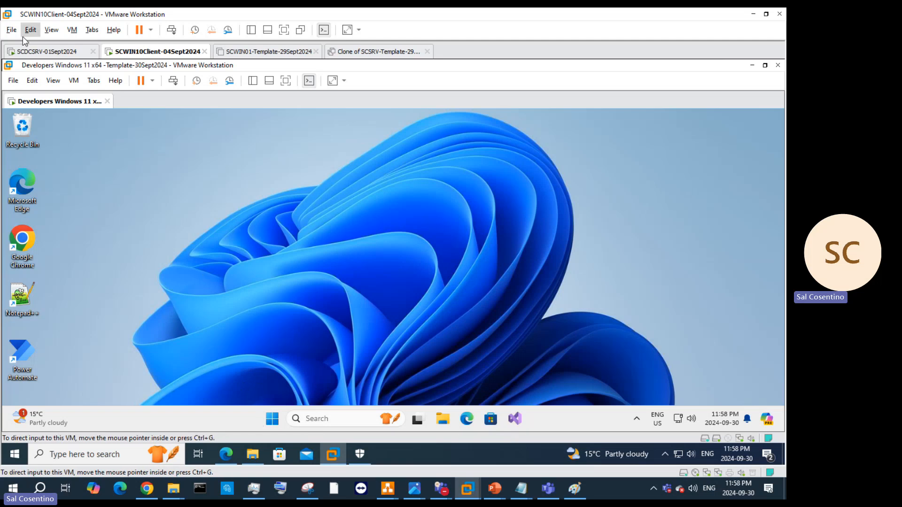
Step: View the VM tab's actions menu, then bring the Teams Sysprep meeting chat forward
{"action": "right_click", "coordinate": [76, 105]}
{"action": "mouse_move", "coordinate": [96, 132]}
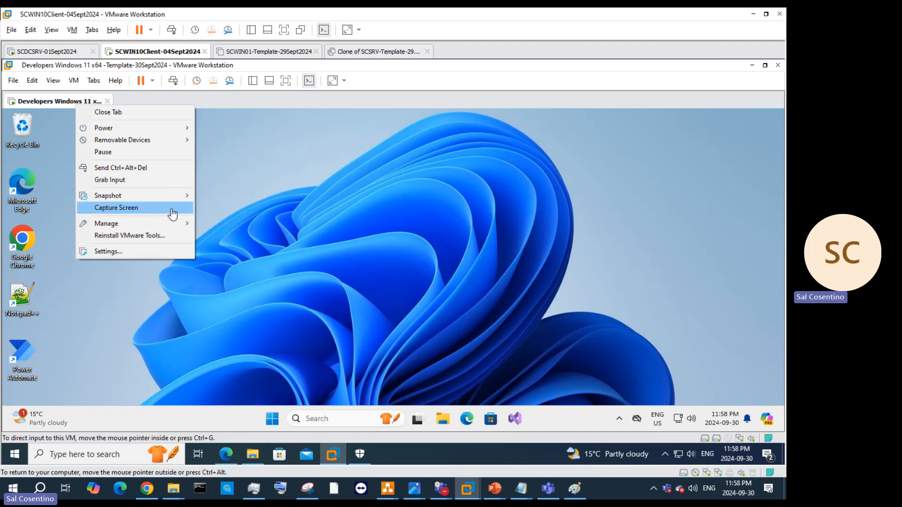
{"action": "left_click", "coordinate": [613, 423]}
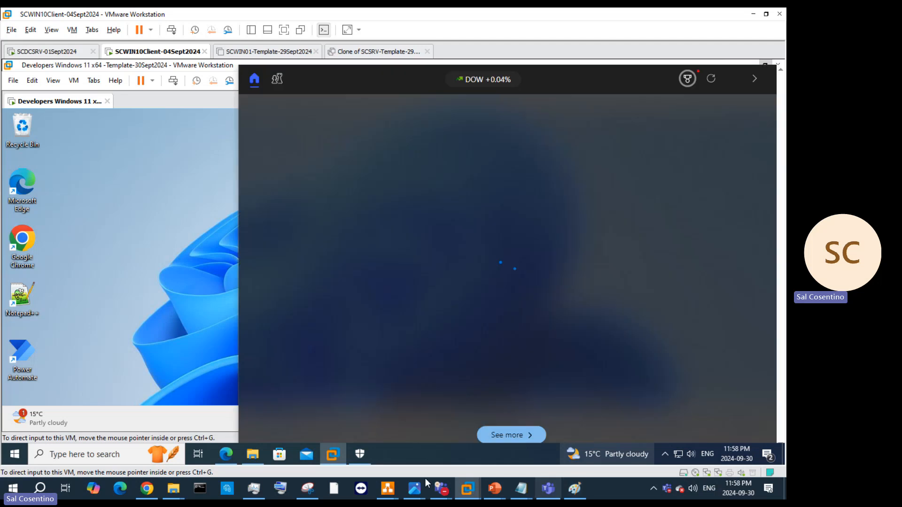
{"action": "mouse_move", "coordinate": [443, 479]}
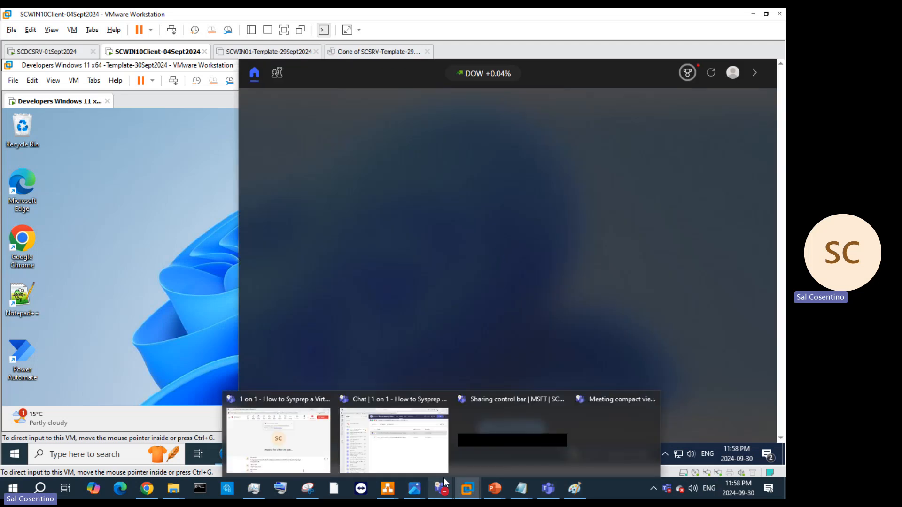
{"action": "left_click", "coordinate": [393, 437]}
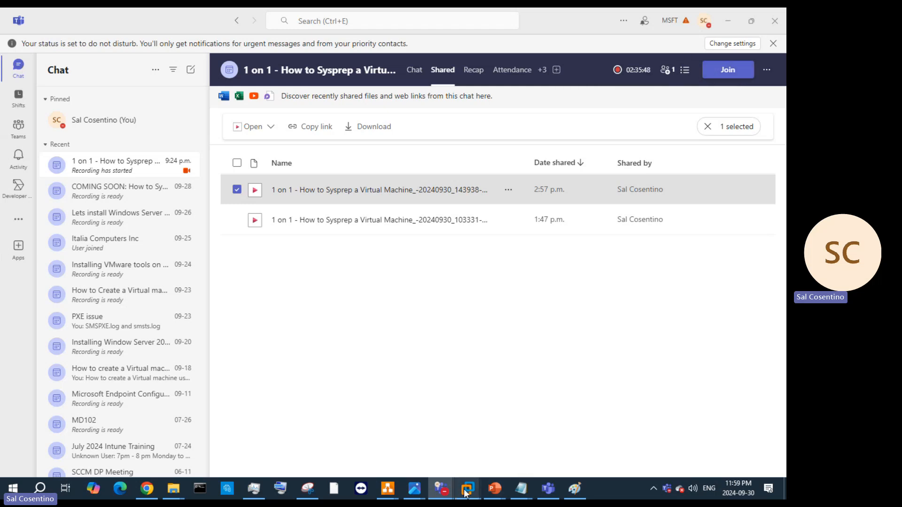
Step: Stop sharing the screen in the Teams Sysprep meeting, leaving only the presenter's avatar tile
{"action": "mouse_move", "coordinate": [442, 488]}
{"action": "mouse_move", "coordinate": [328, 438]}
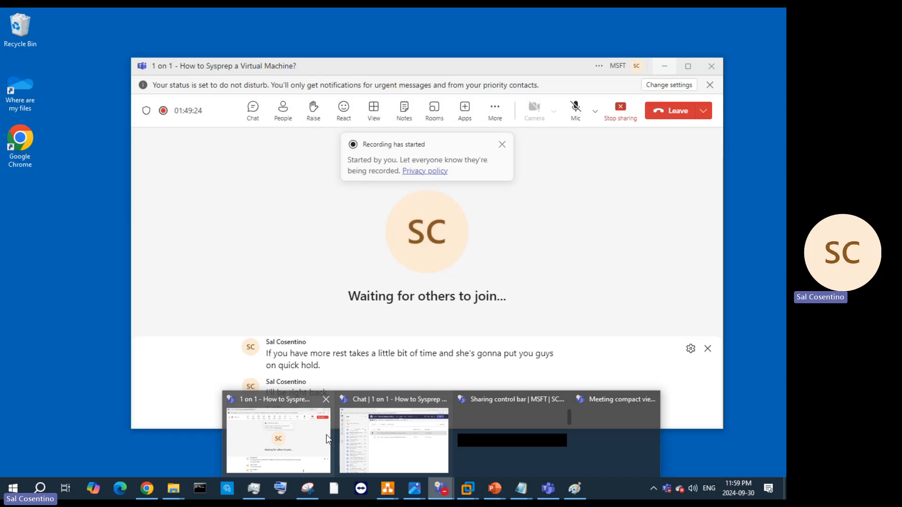
{"action": "left_click", "coordinate": [627, 113]}
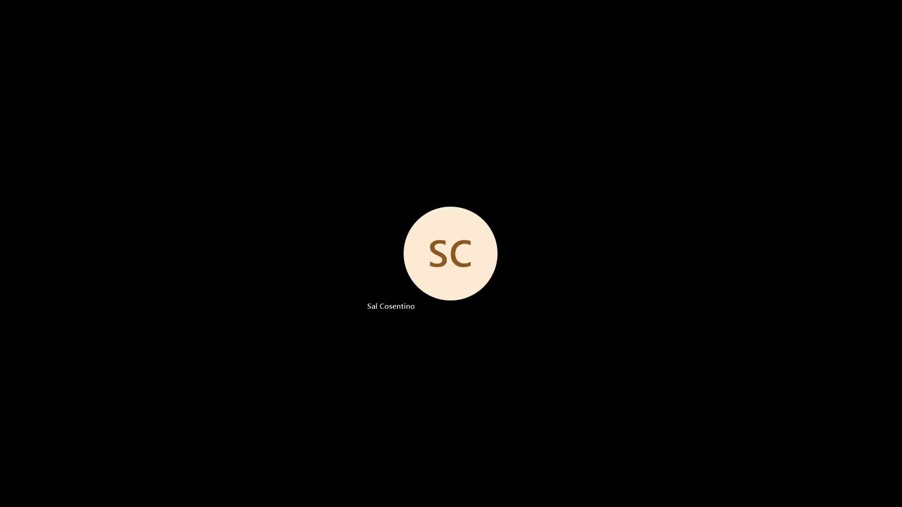